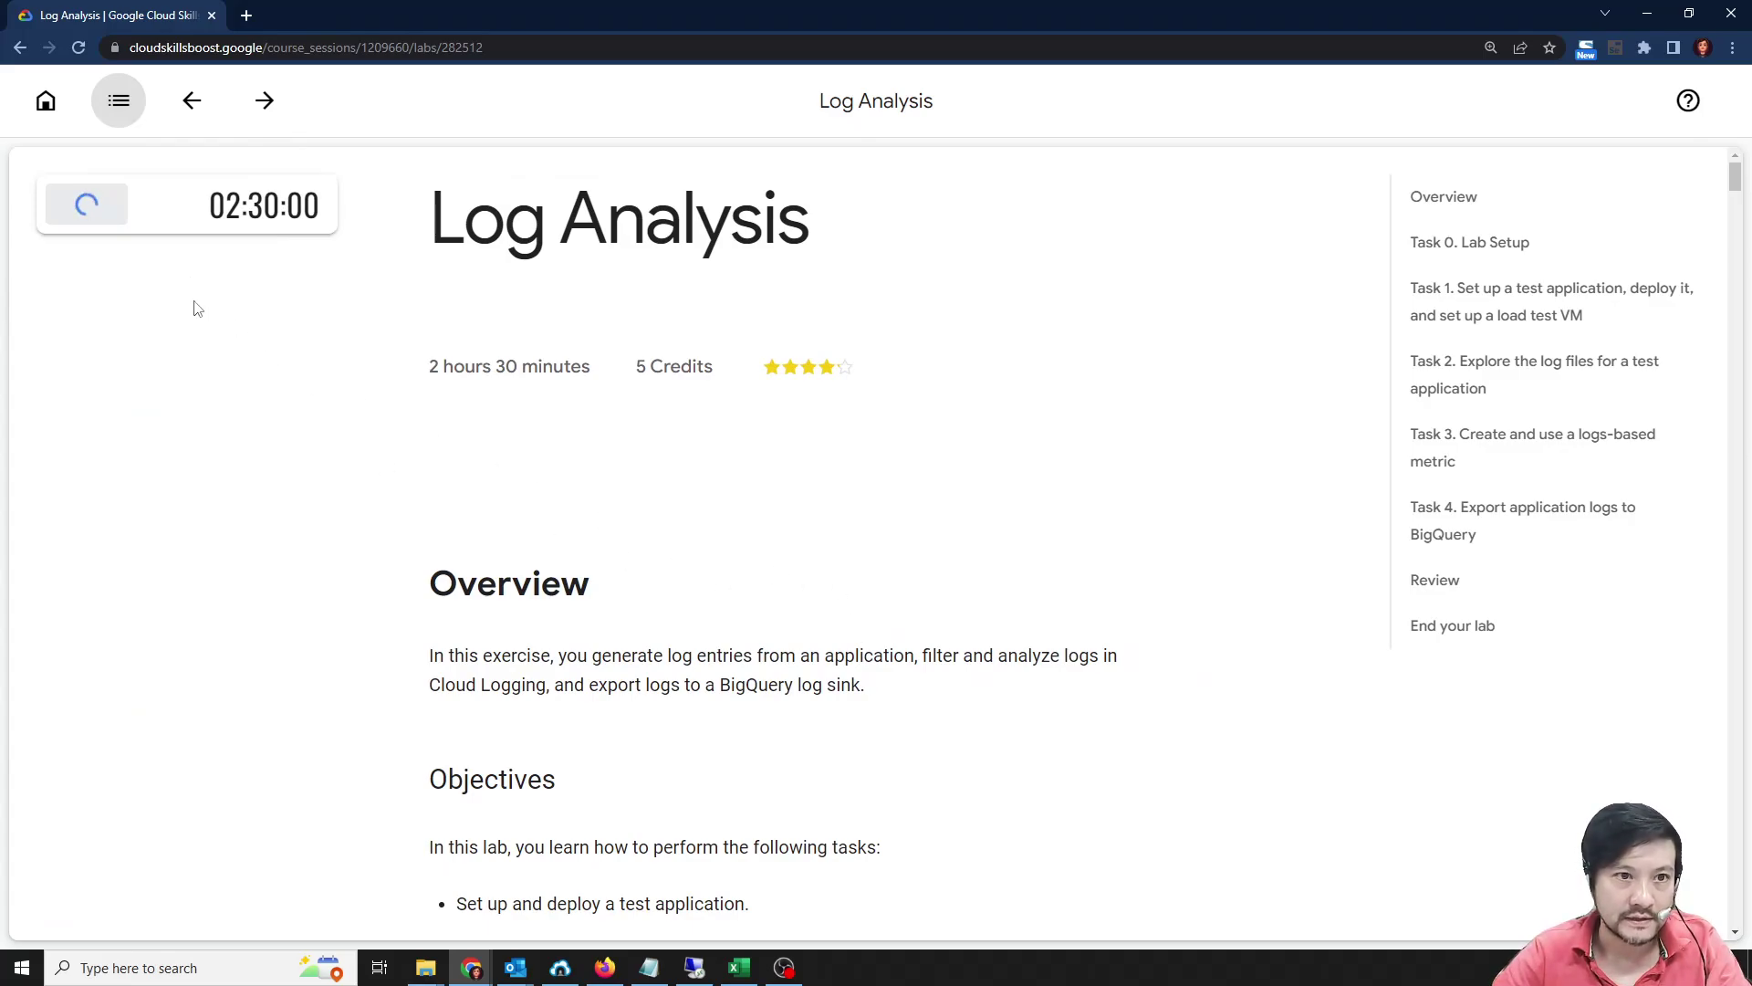
# Open the lab's Google Console in an incognito window and sign in with the provided student username and account password.
pyautogui.rightClick(241, 368)
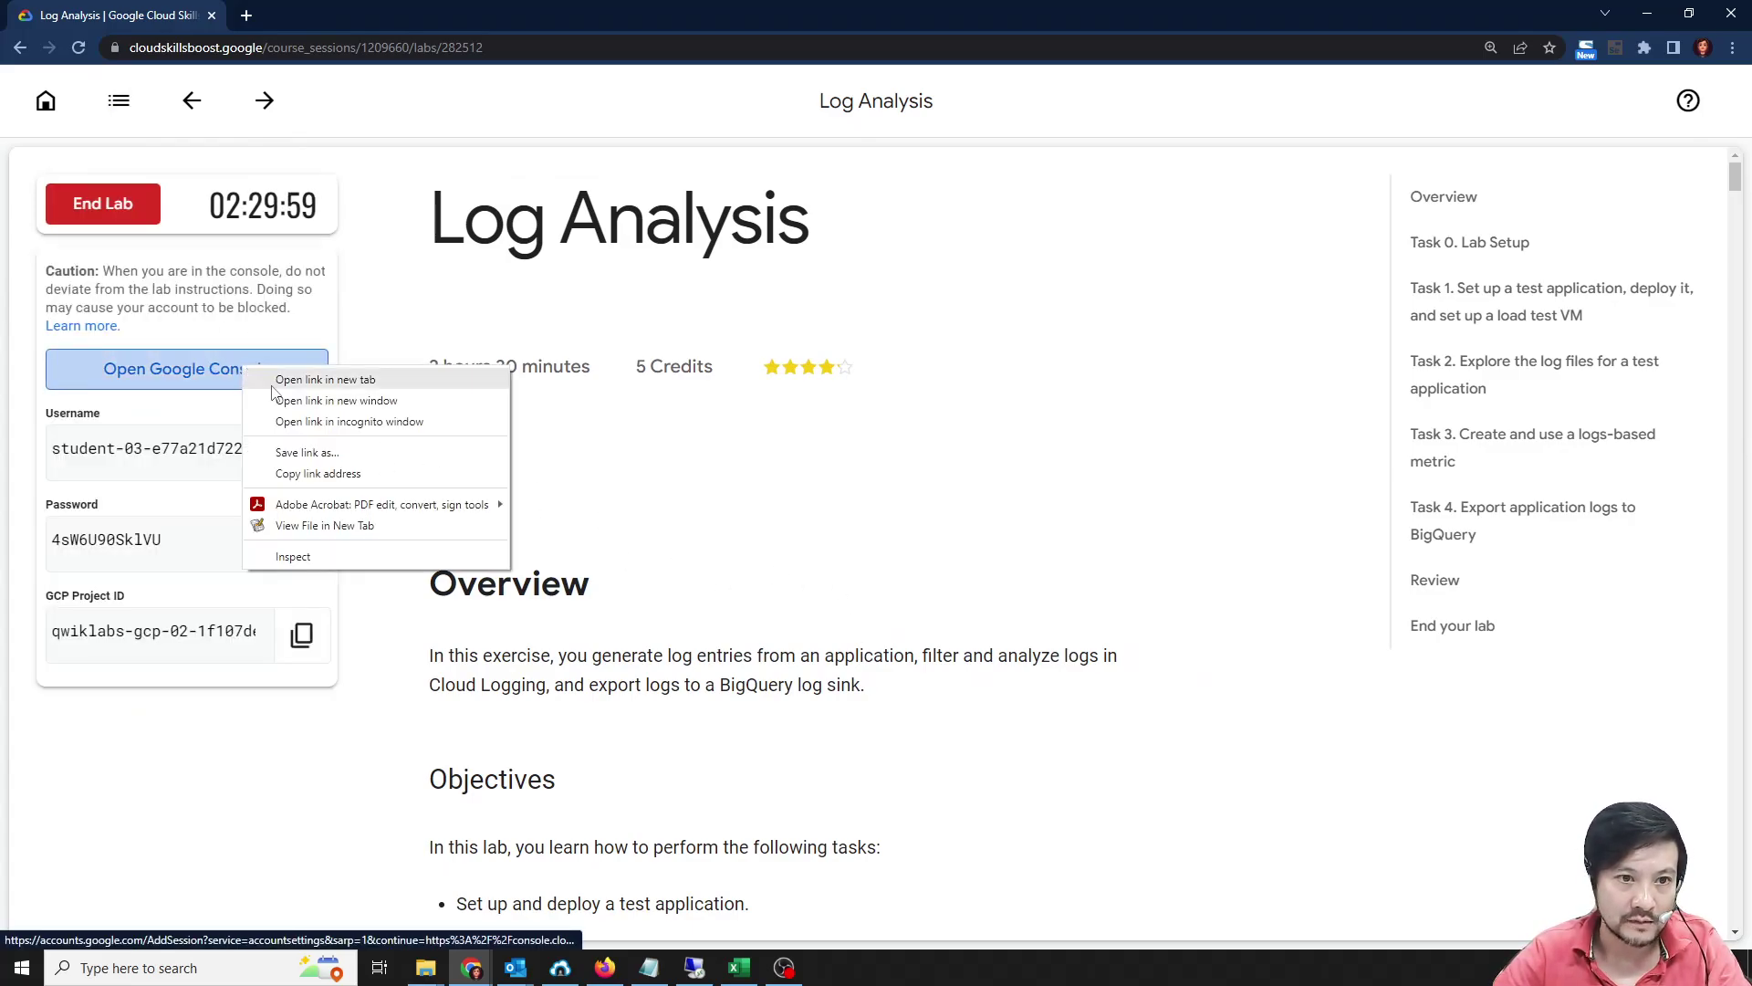
pyautogui.click(306, 416)
pyautogui.hotkey('alt', 'Tab')
pyautogui.click(302, 541)
pyautogui.hotkey('alt', 'Tab')
pyautogui.click(1021, 660)
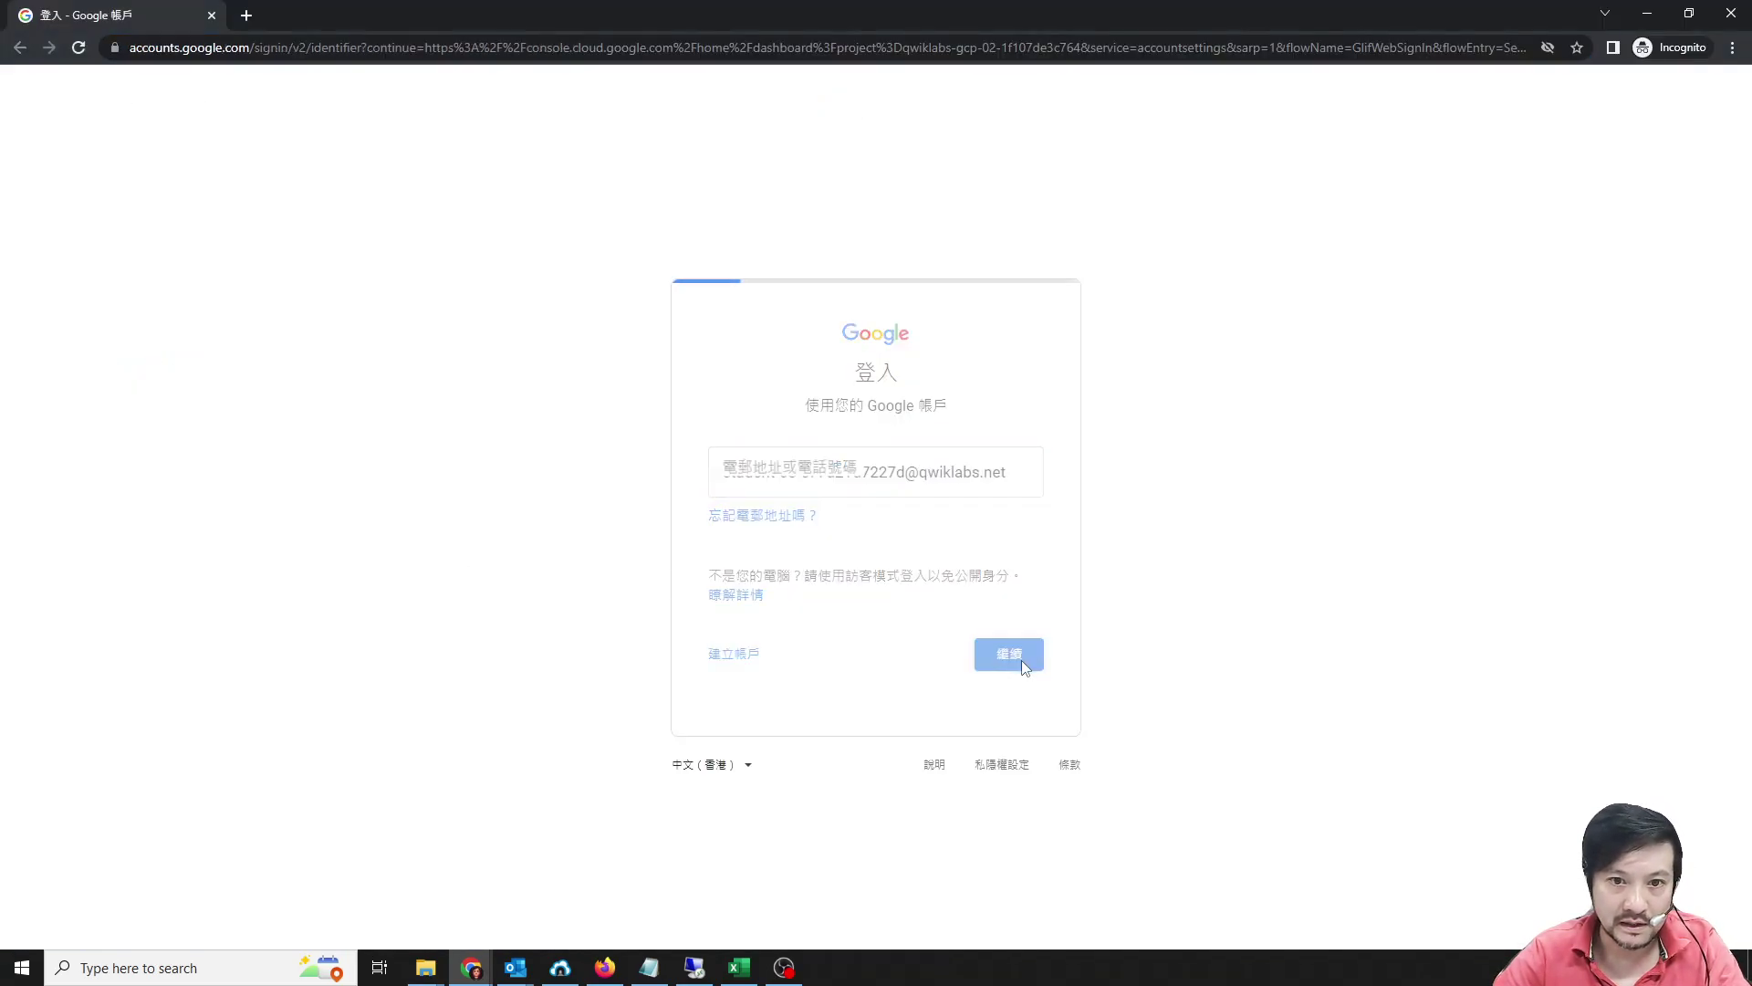
pyautogui.hotkey('ctrl', 'v')
pyautogui.click(1015, 608)
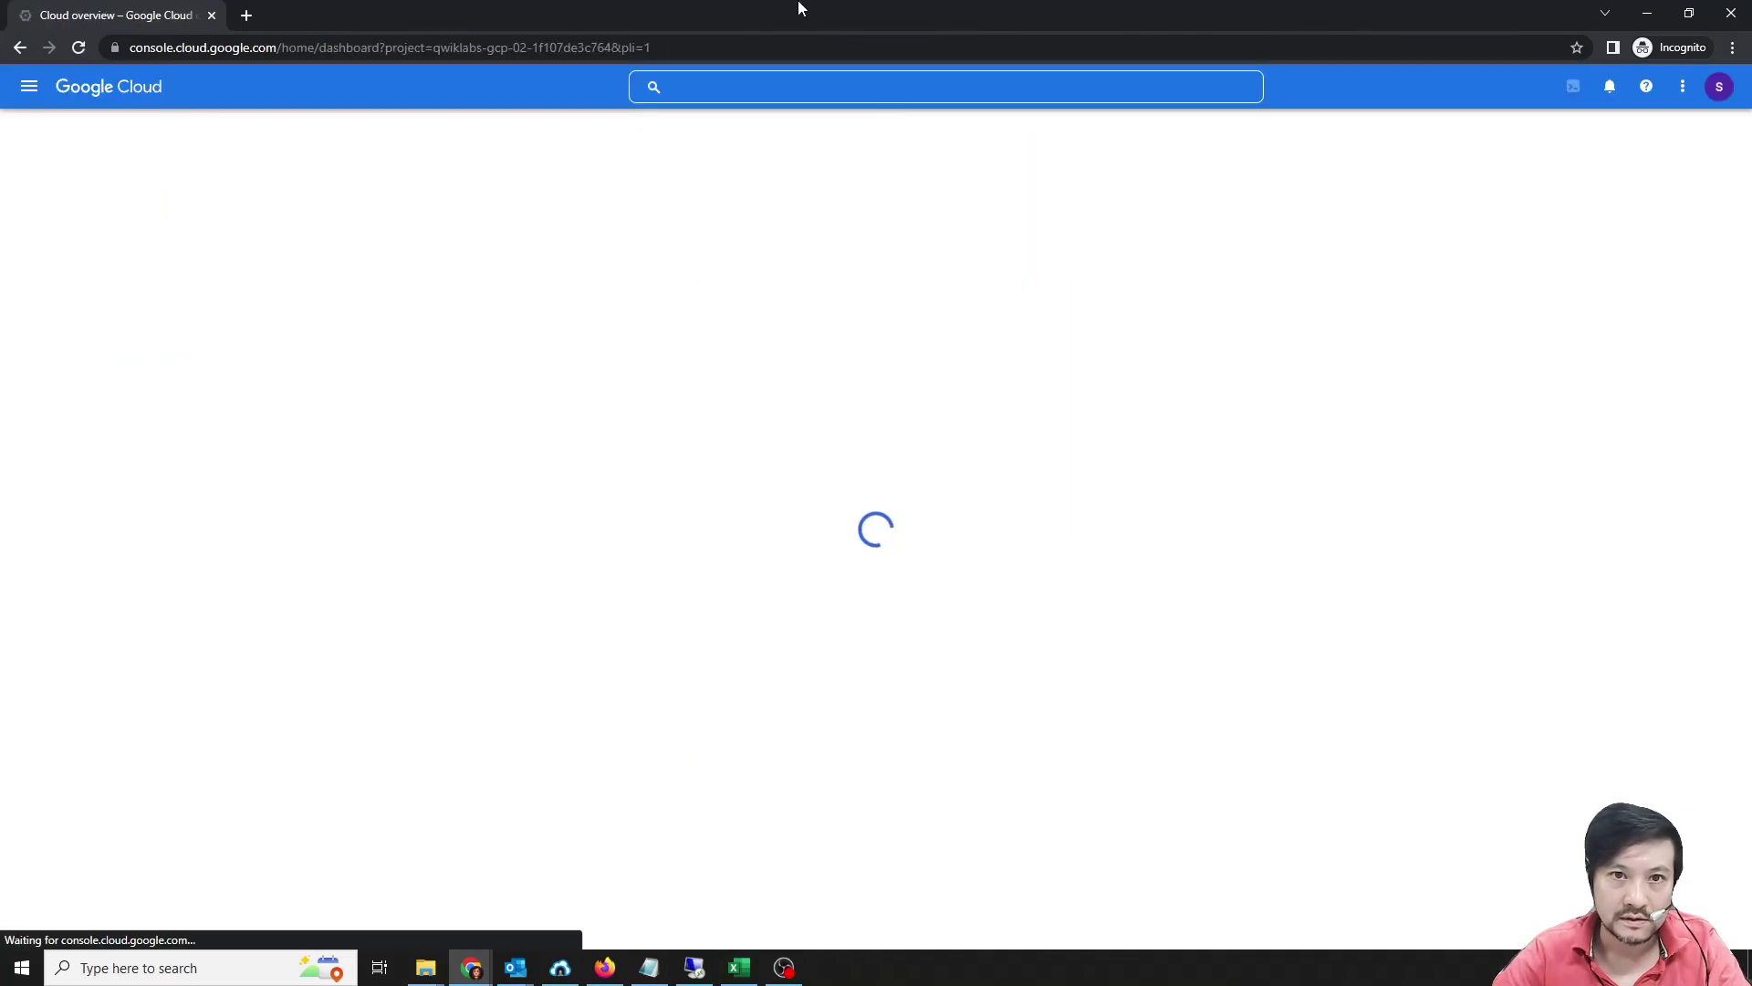
# Arrange the lab instructions and the Google Cloud console side by side, giving the console the wider share of the screen.
pyautogui.doubleClick(756, 11)
pyautogui.moveTo(757, 11); pyautogui.dragTo(1, 37)
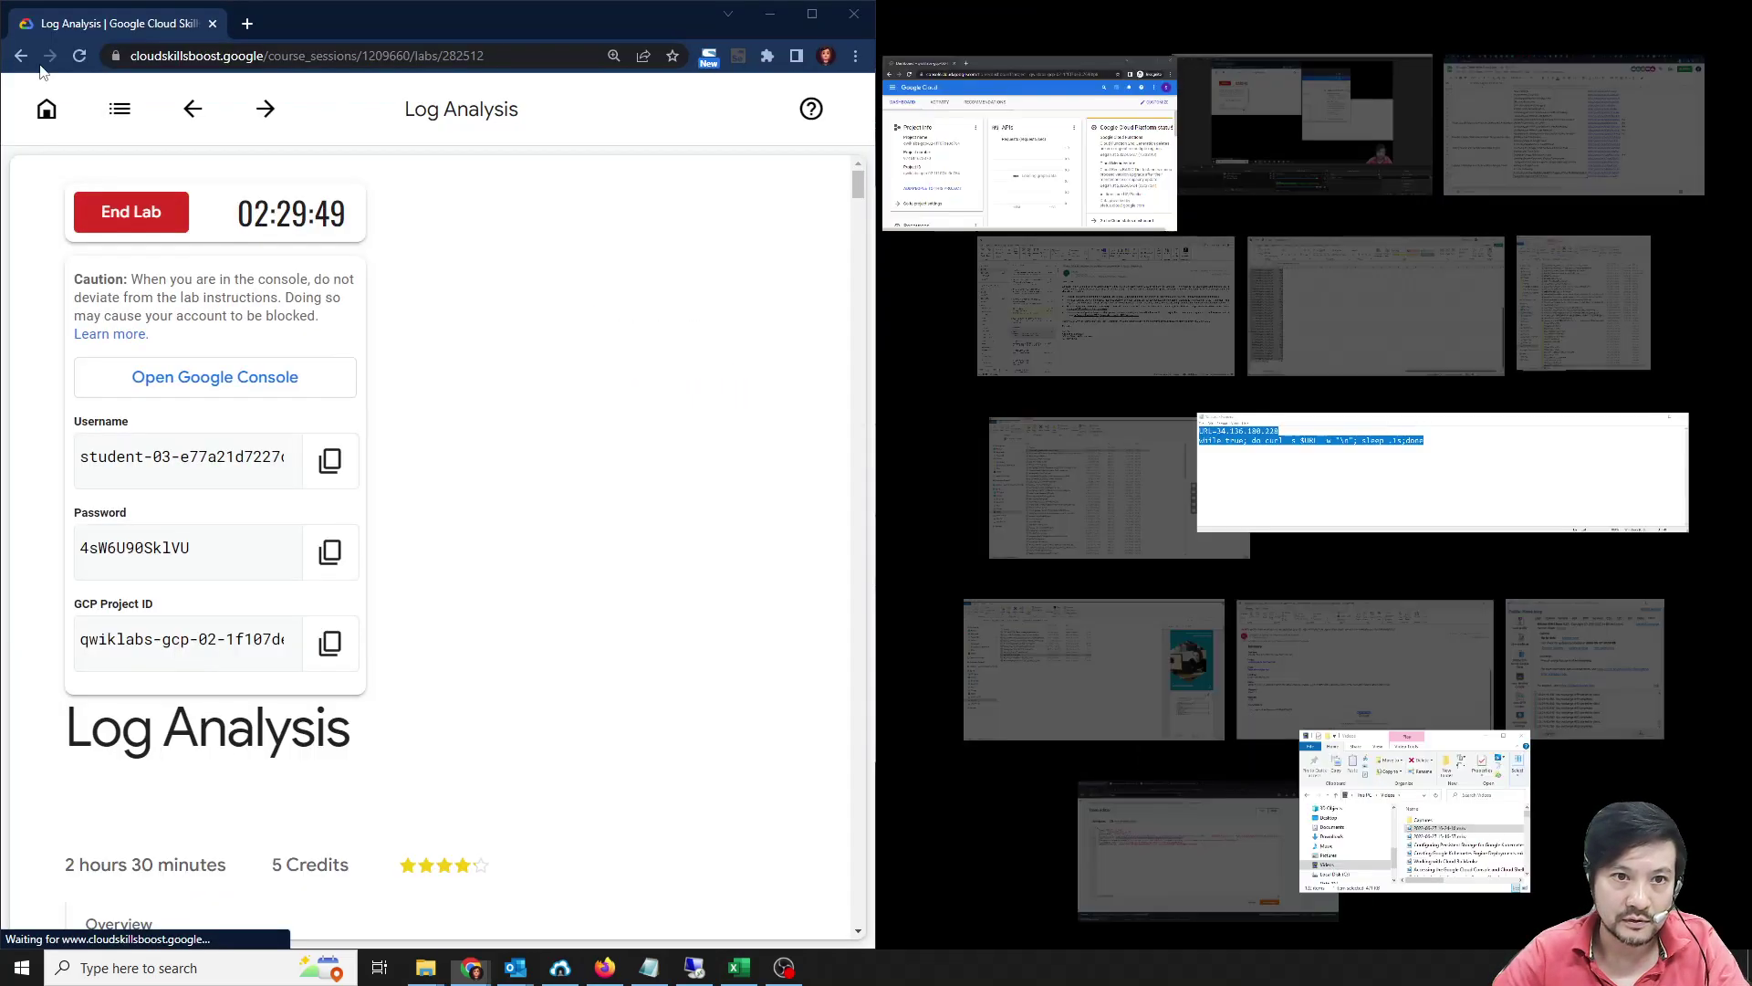
pyautogui.click(1036, 117)
pyautogui.moveTo(874, 443); pyautogui.dragTo(504, 440)
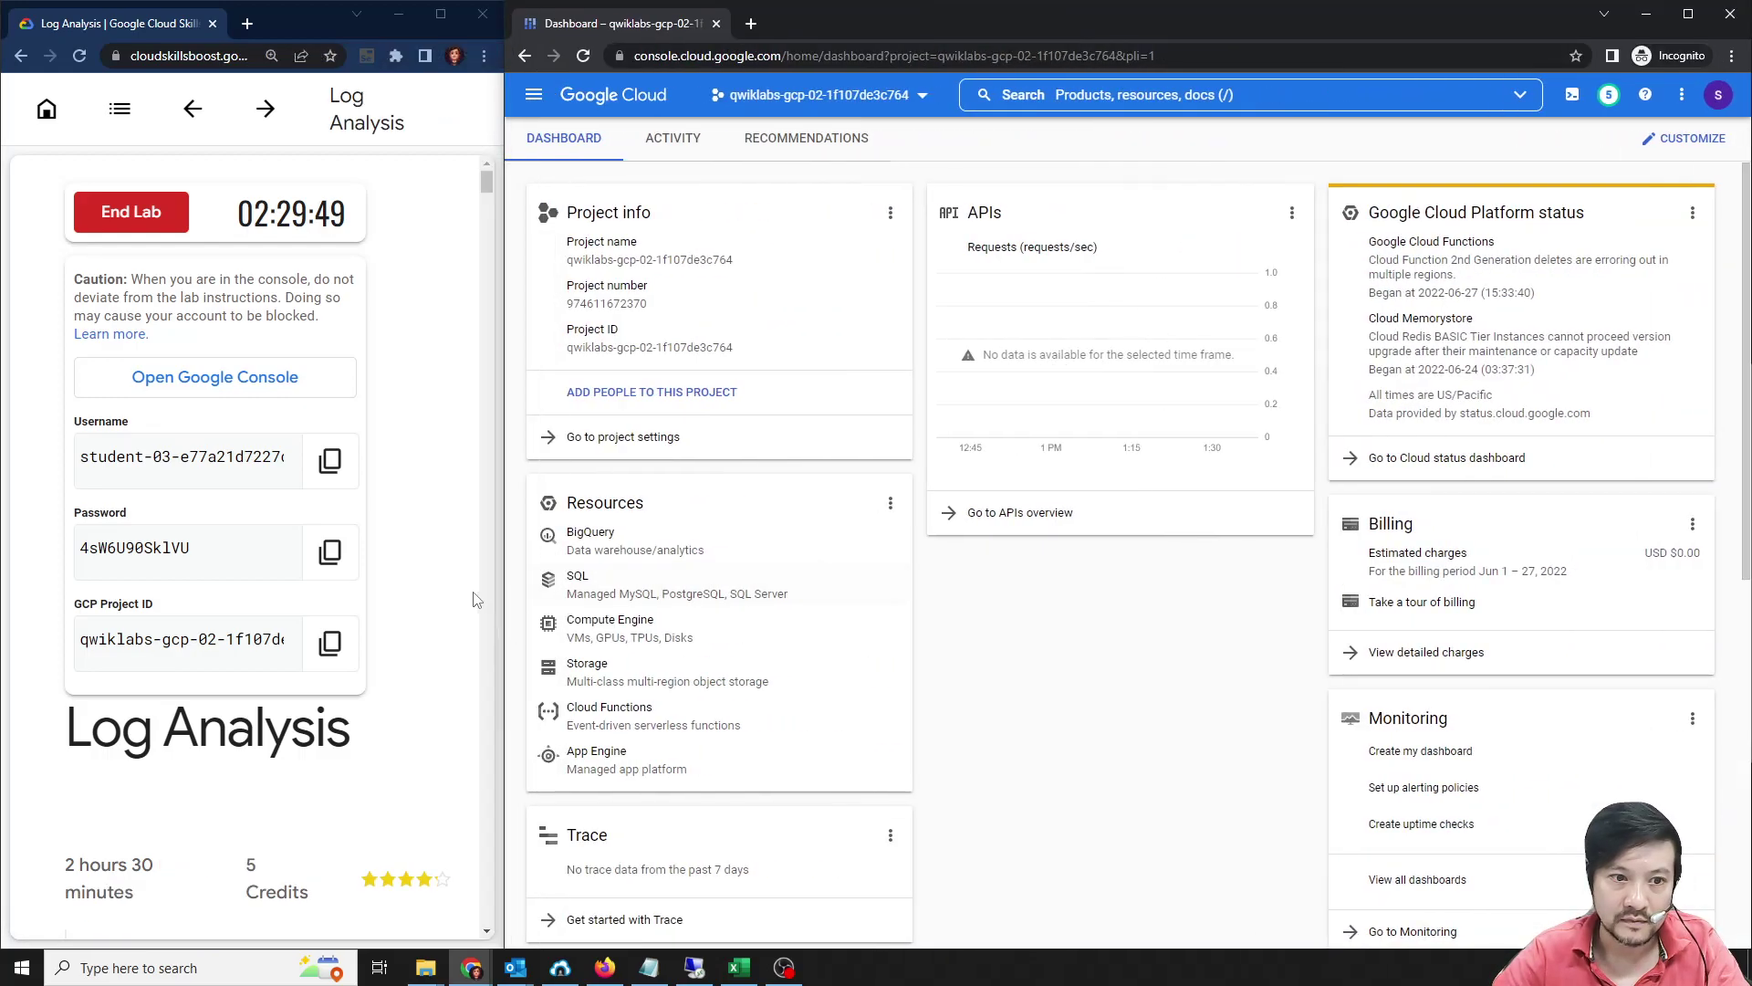
# Activate Cloud Shell for the lab project.
pyautogui.scroll(-8, 388, 600)
pyautogui.scroll(-6, 388, 600)
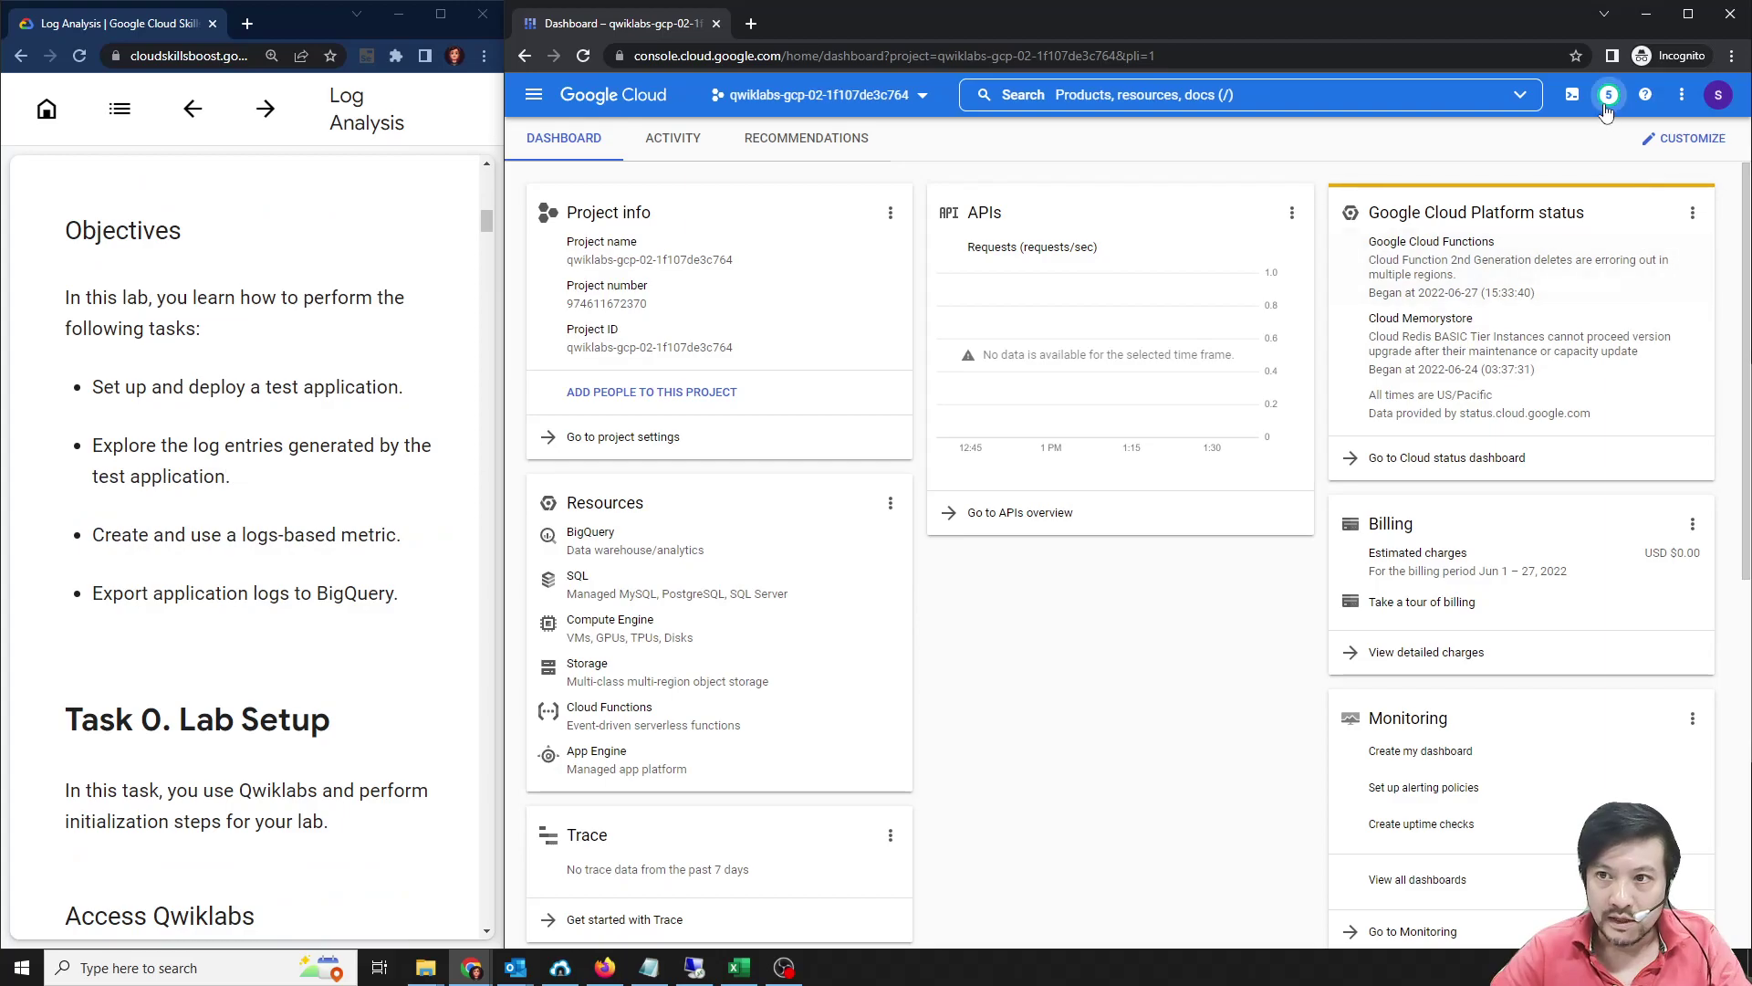
pyautogui.click(1571, 94)
# Run the lab's "gcloud auth list" command in Cloud Shell and authorize Cloud Shell to use the account's credentials.
pyautogui.scroll(-7, 255, 686)
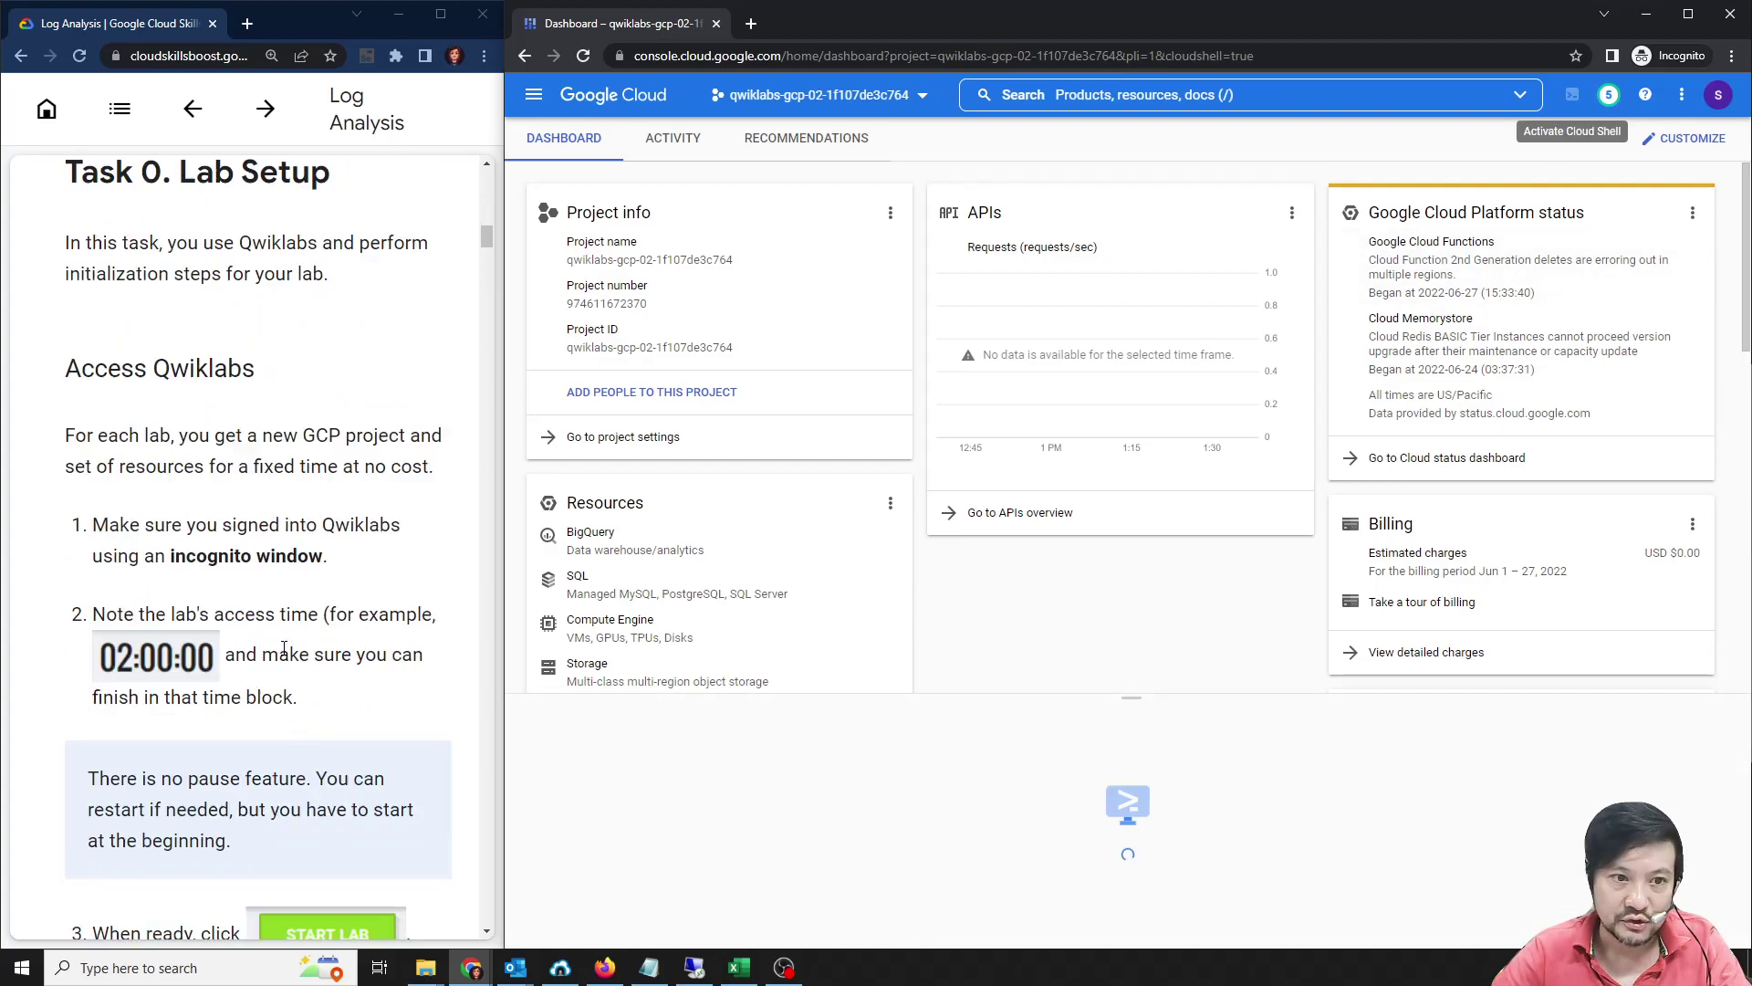
pyautogui.scroll(-15, 290, 654)
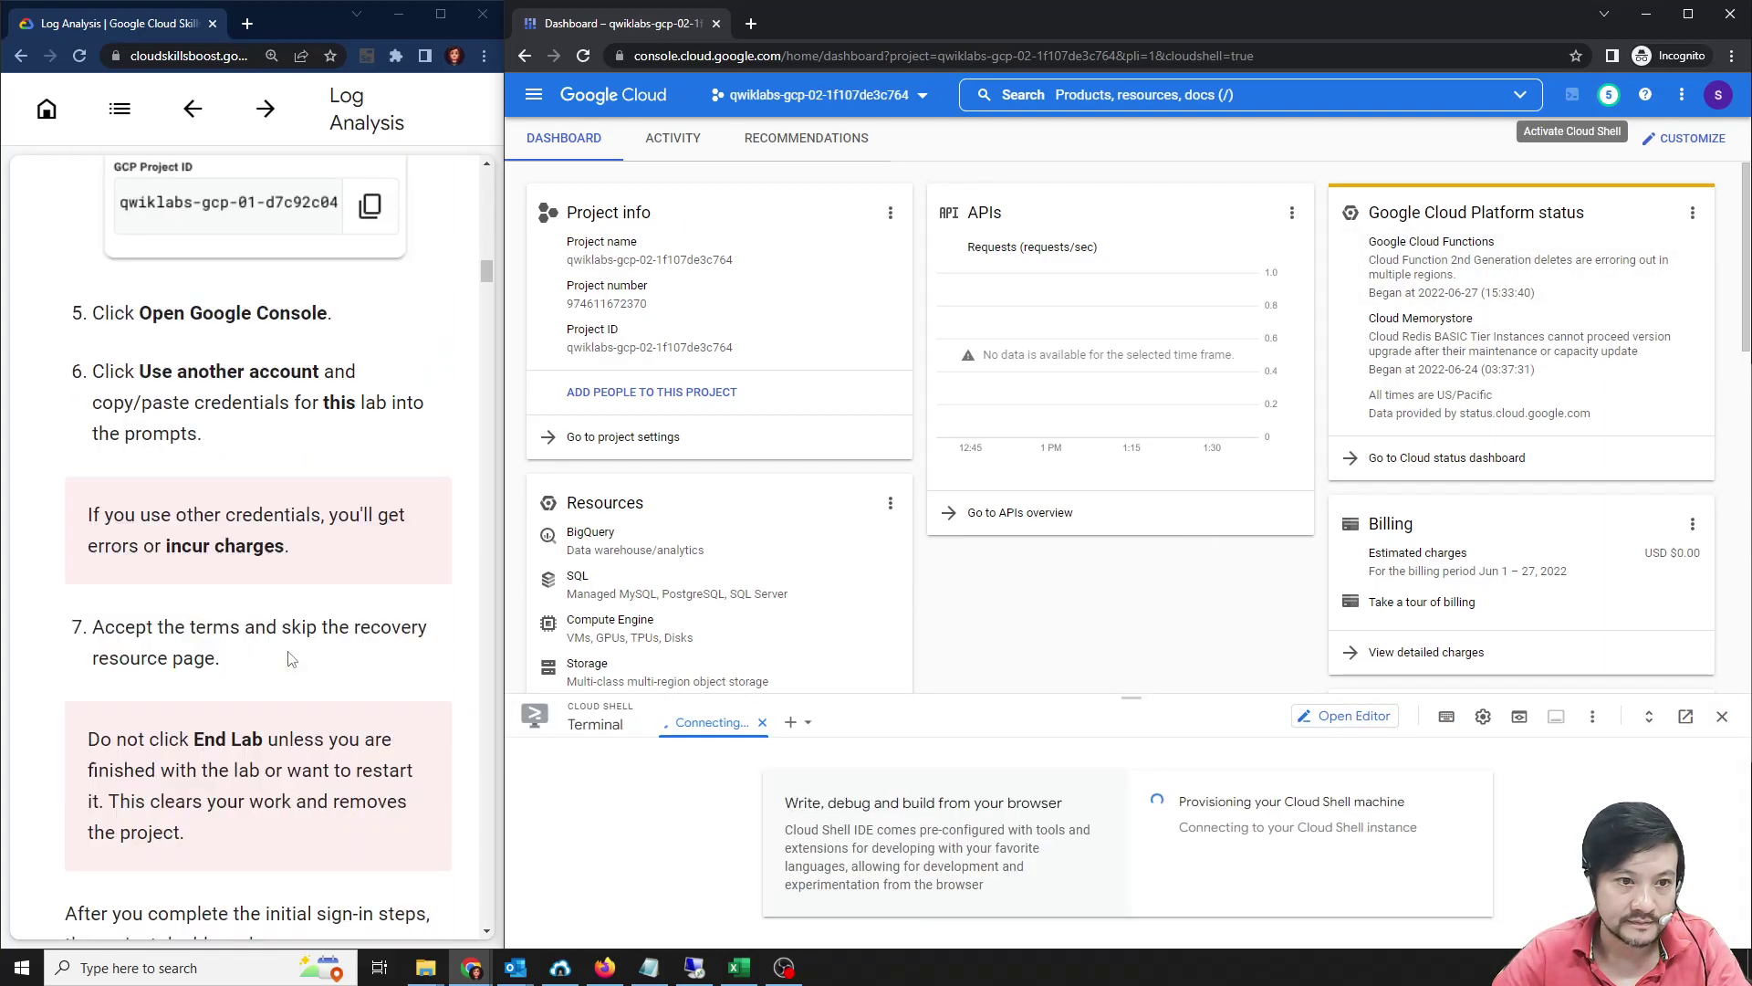
pyautogui.scroll(-5, 289, 652)
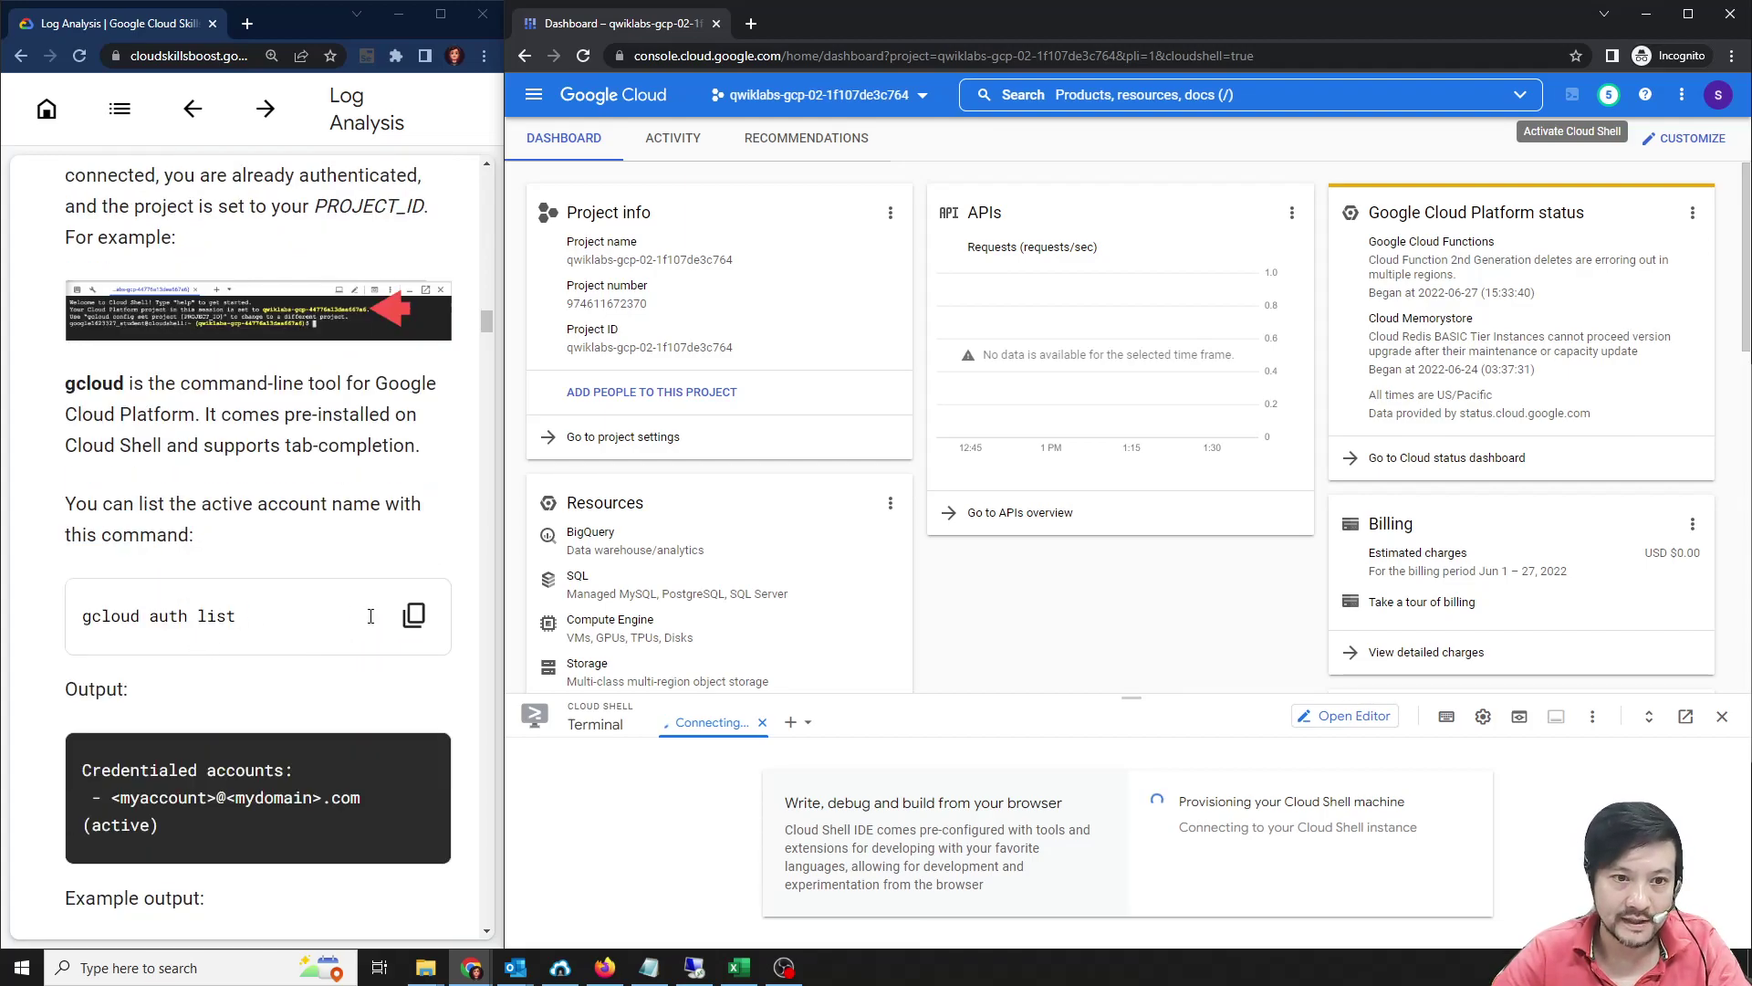
pyautogui.click(413, 614)
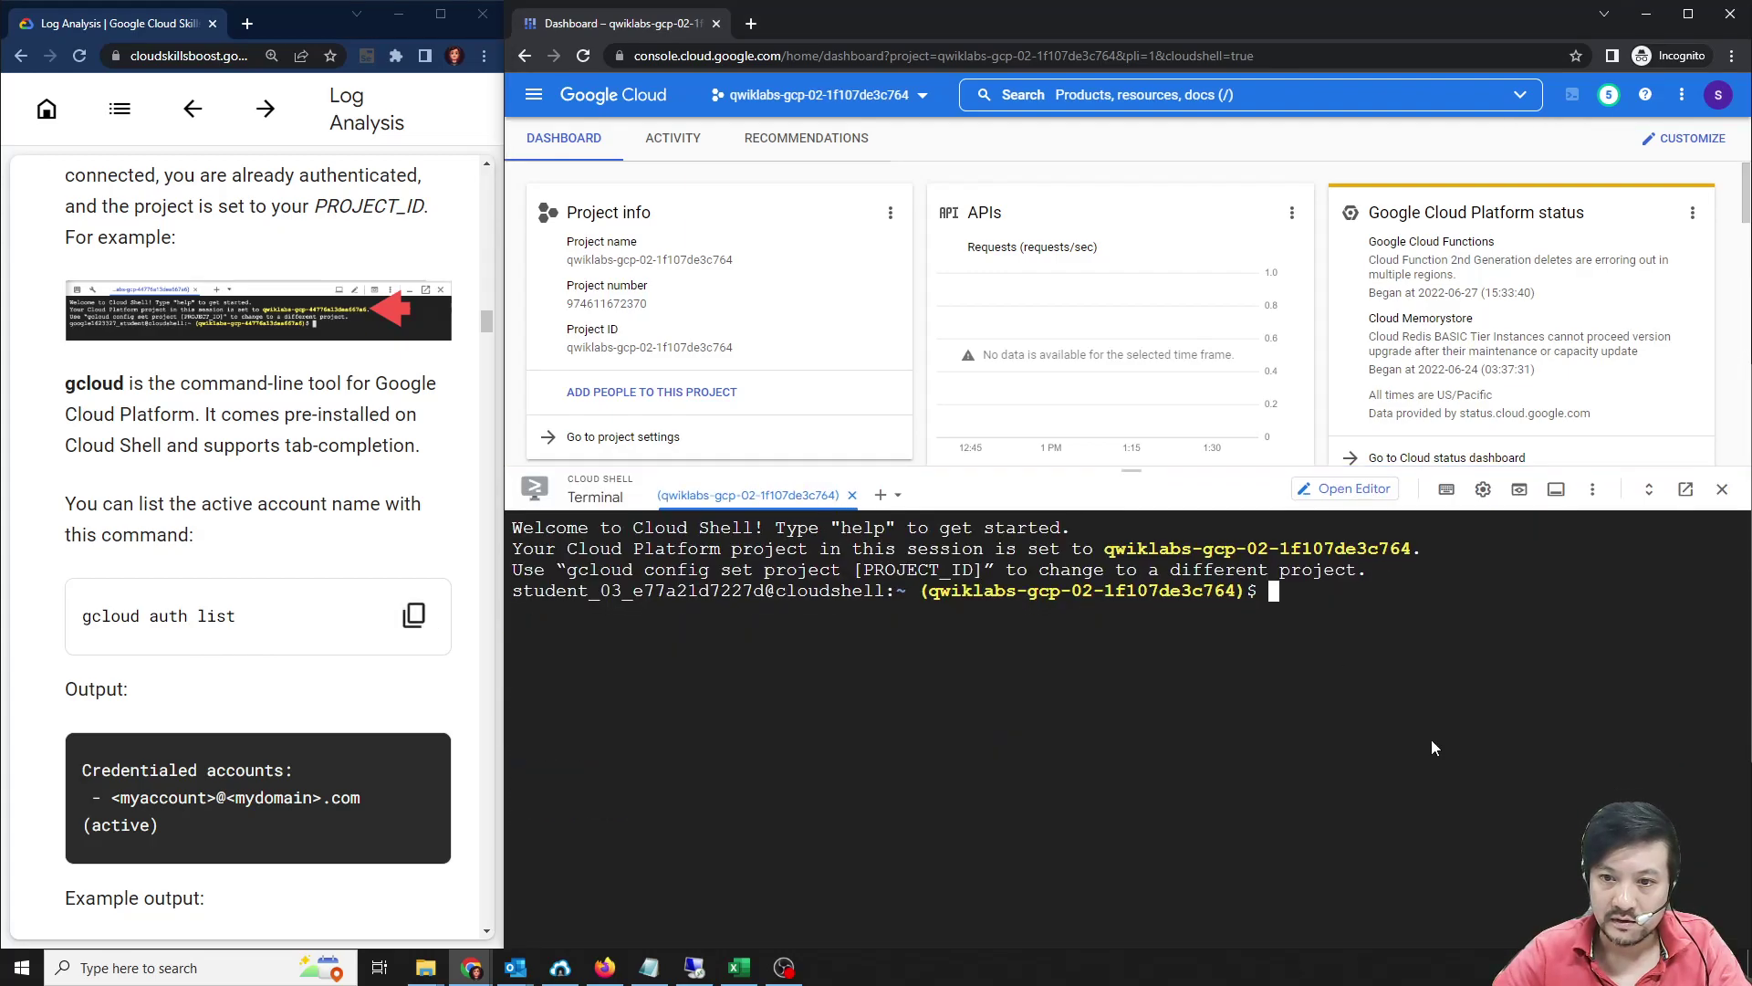
pyautogui.click(1350, 651)
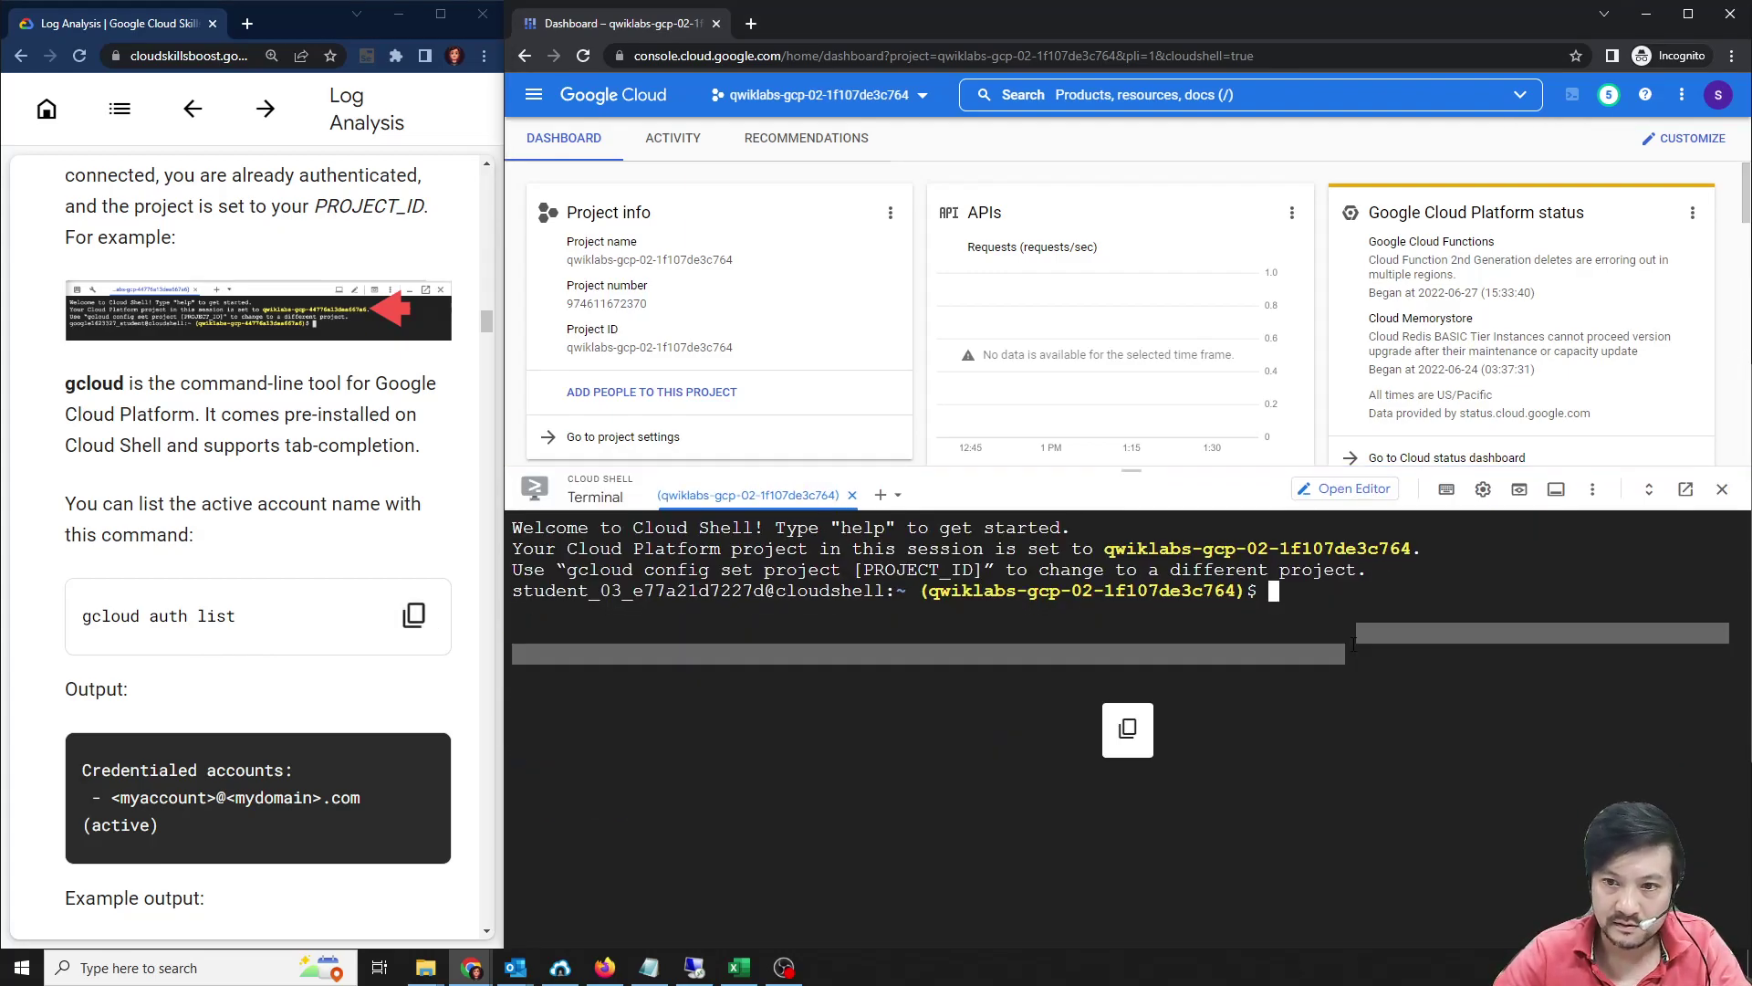
pyautogui.click(414, 615)
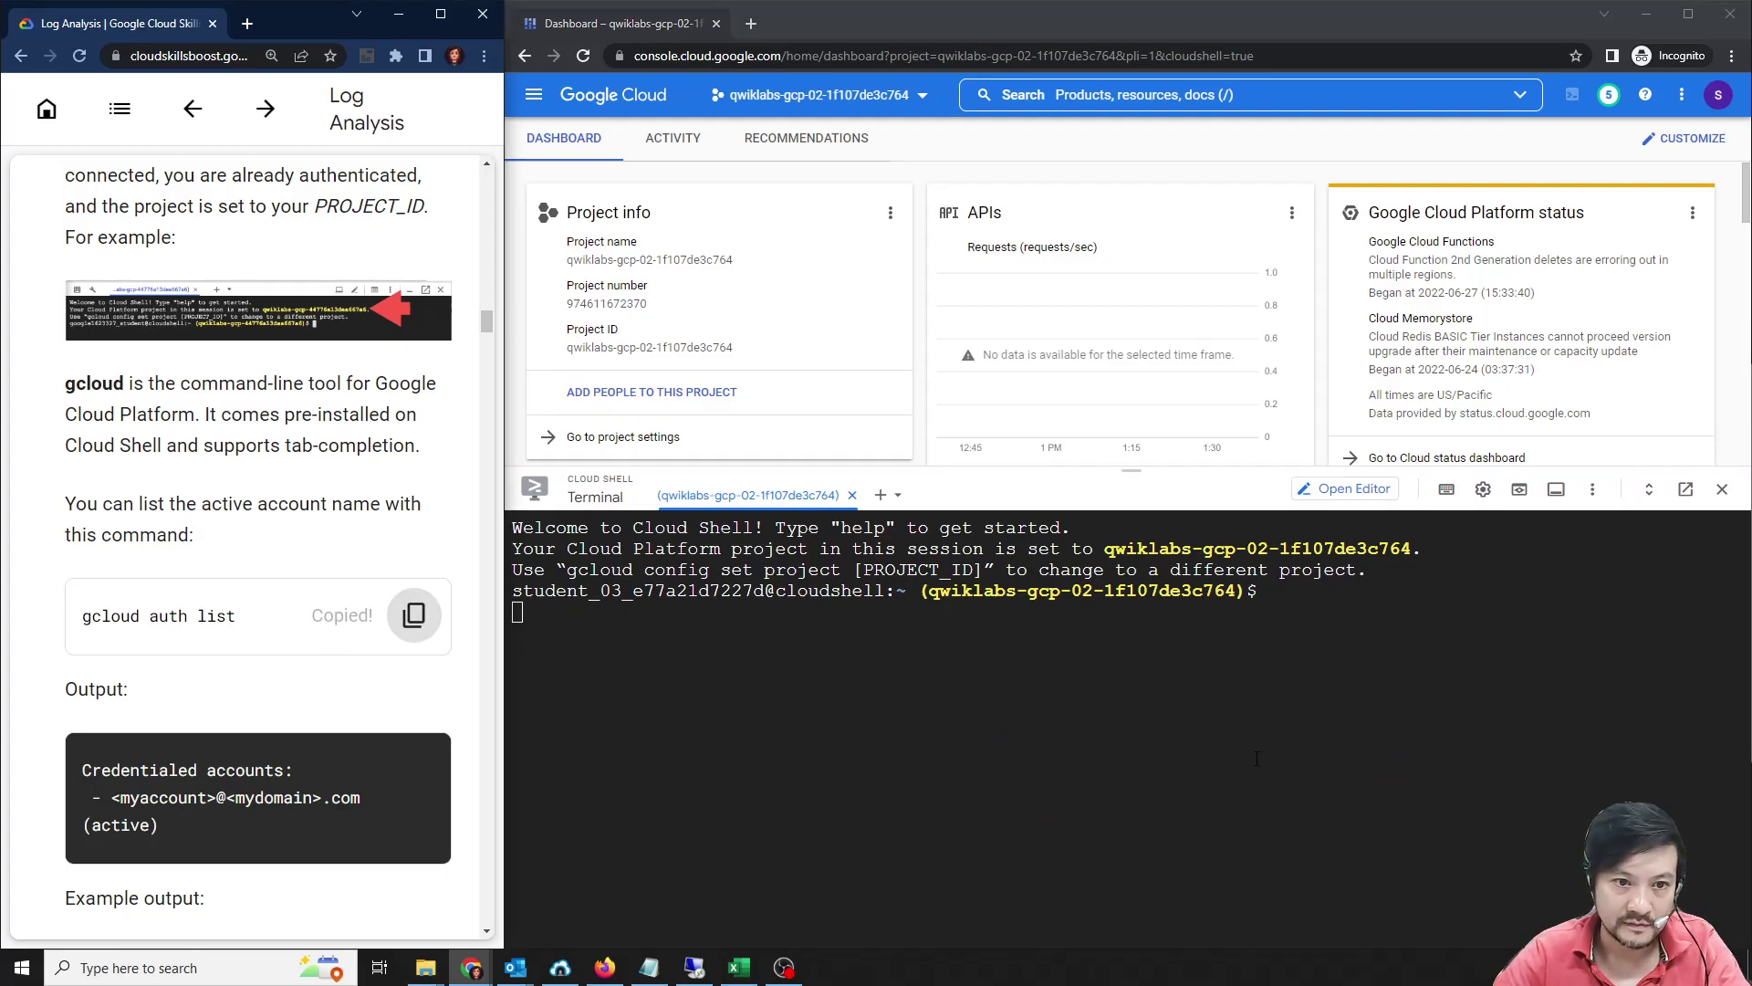
pyautogui.click(1213, 753)
pyautogui.hotkey('ctrl', 'v')
pyautogui.press('Return')
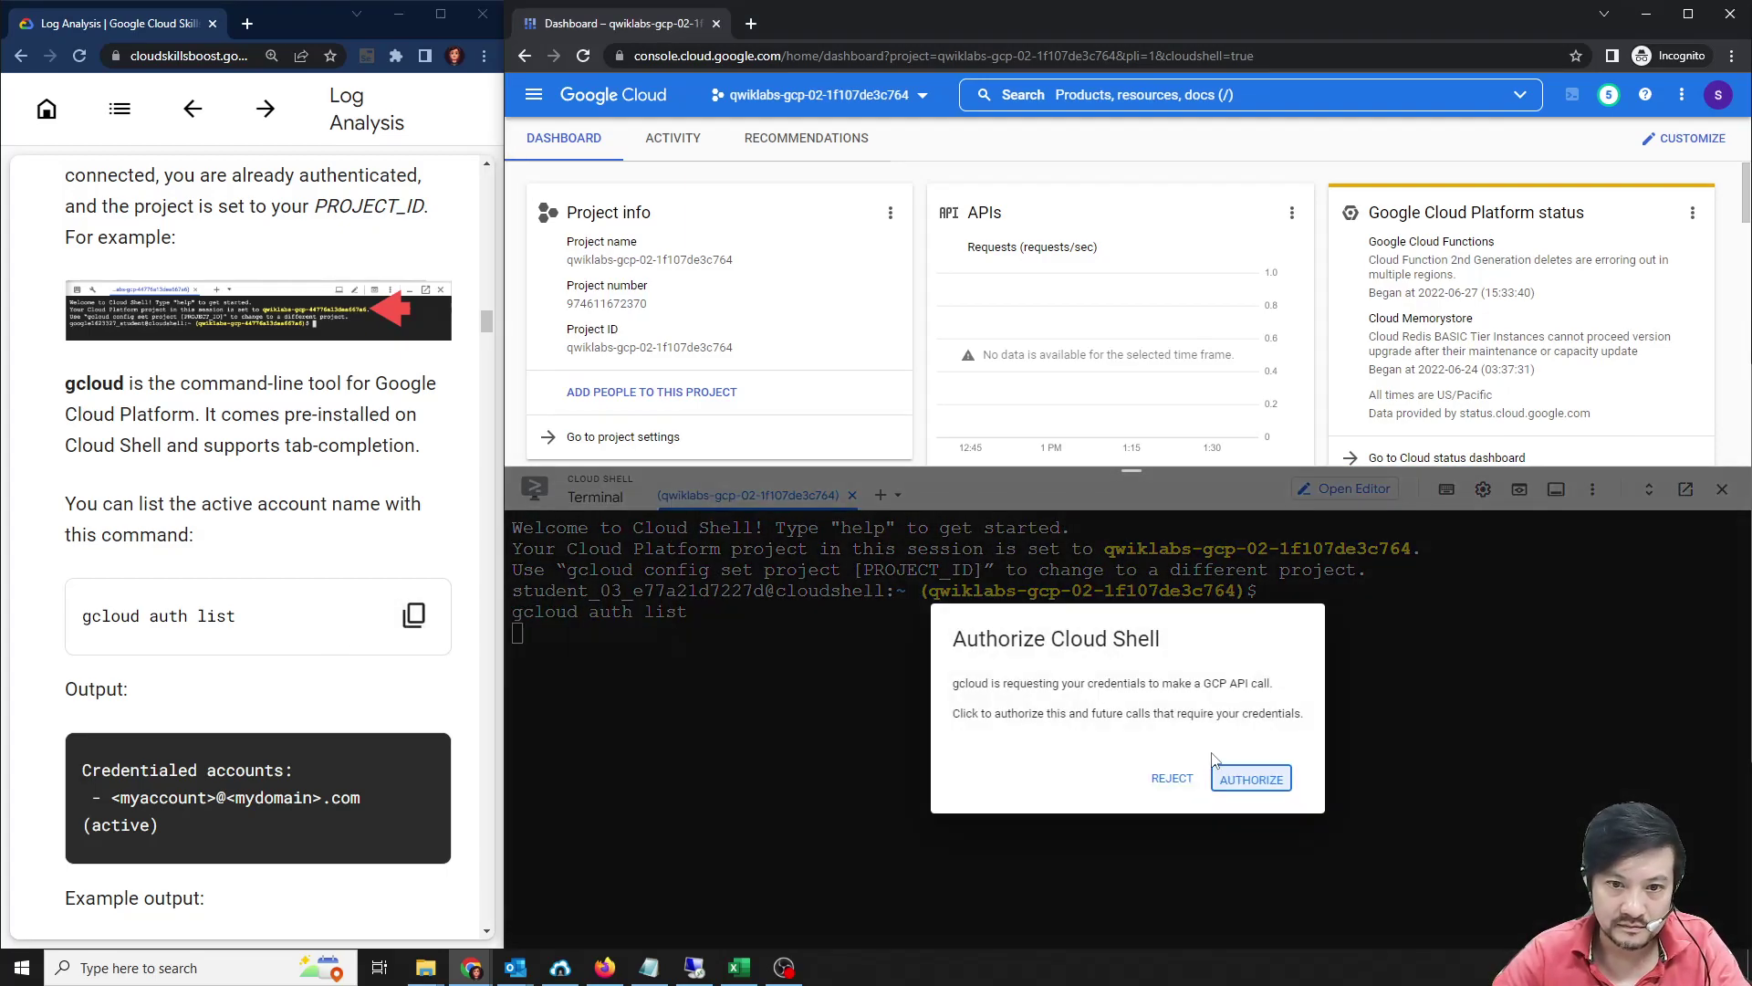
pyautogui.click(1252, 781)
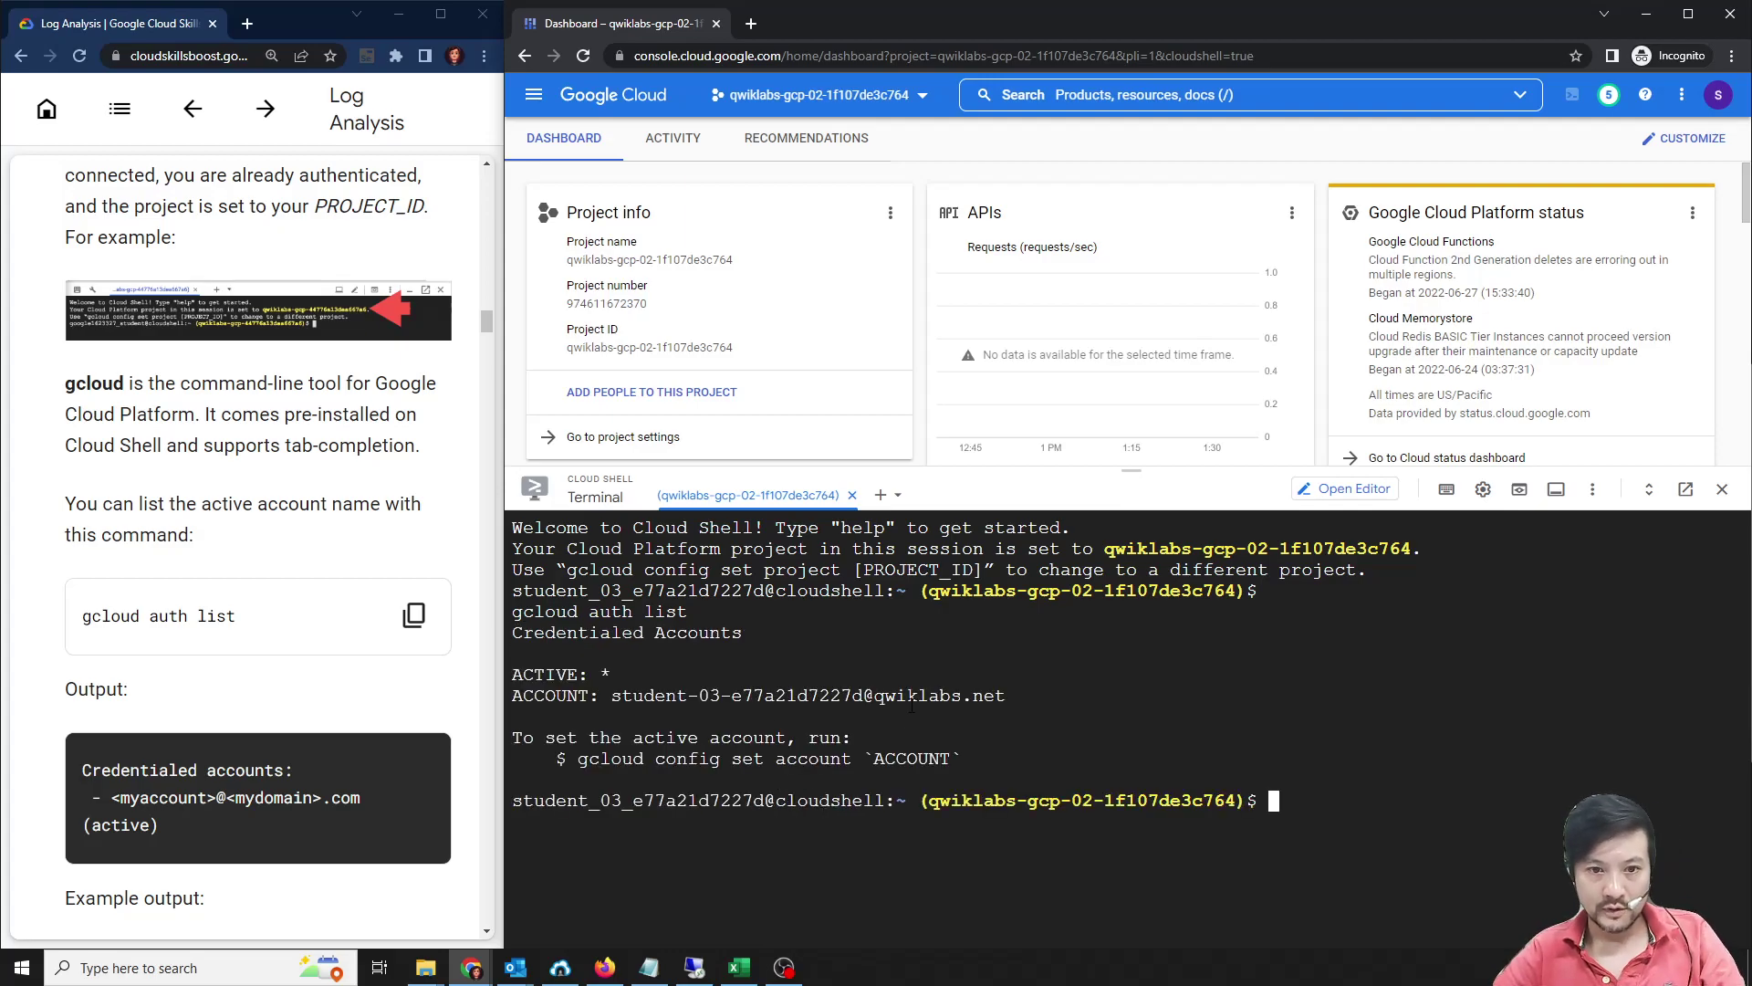
# Run the lab's "gcloud config list project" command in Cloud Shell.
pyautogui.scroll(-4, 196, 750)
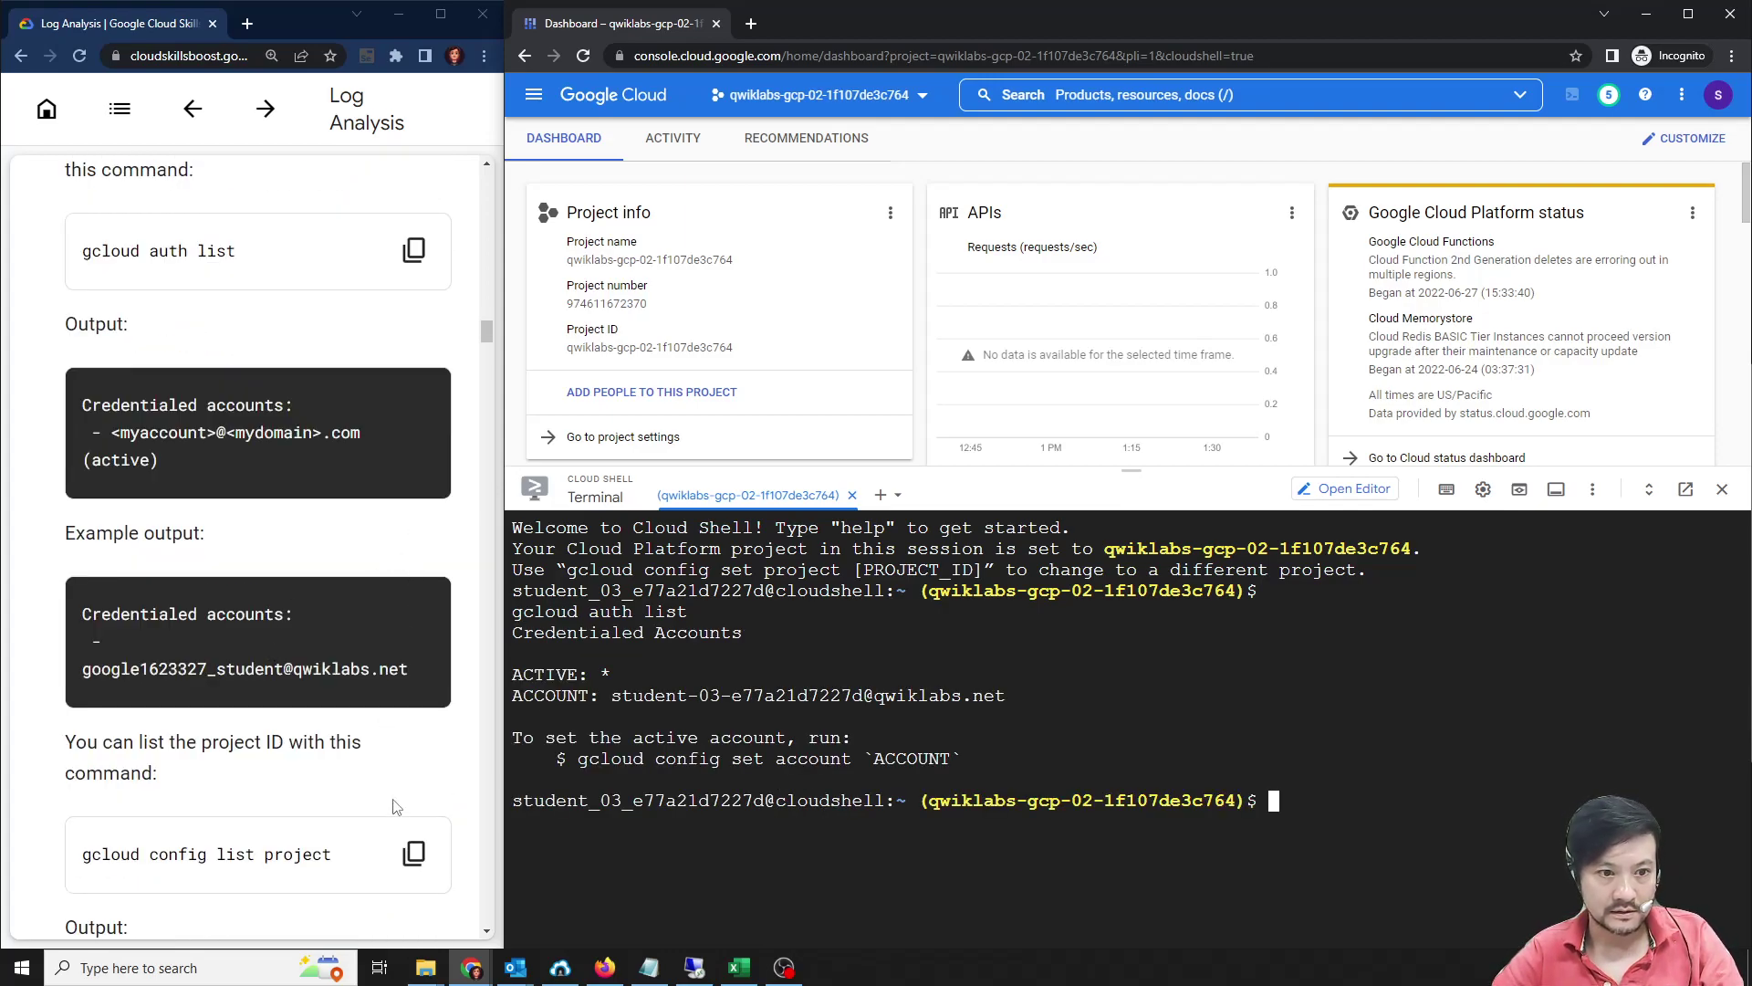
pyautogui.click(413, 853)
pyautogui.click(1213, 782)
pyautogui.hotkey('ctrl', 'v')
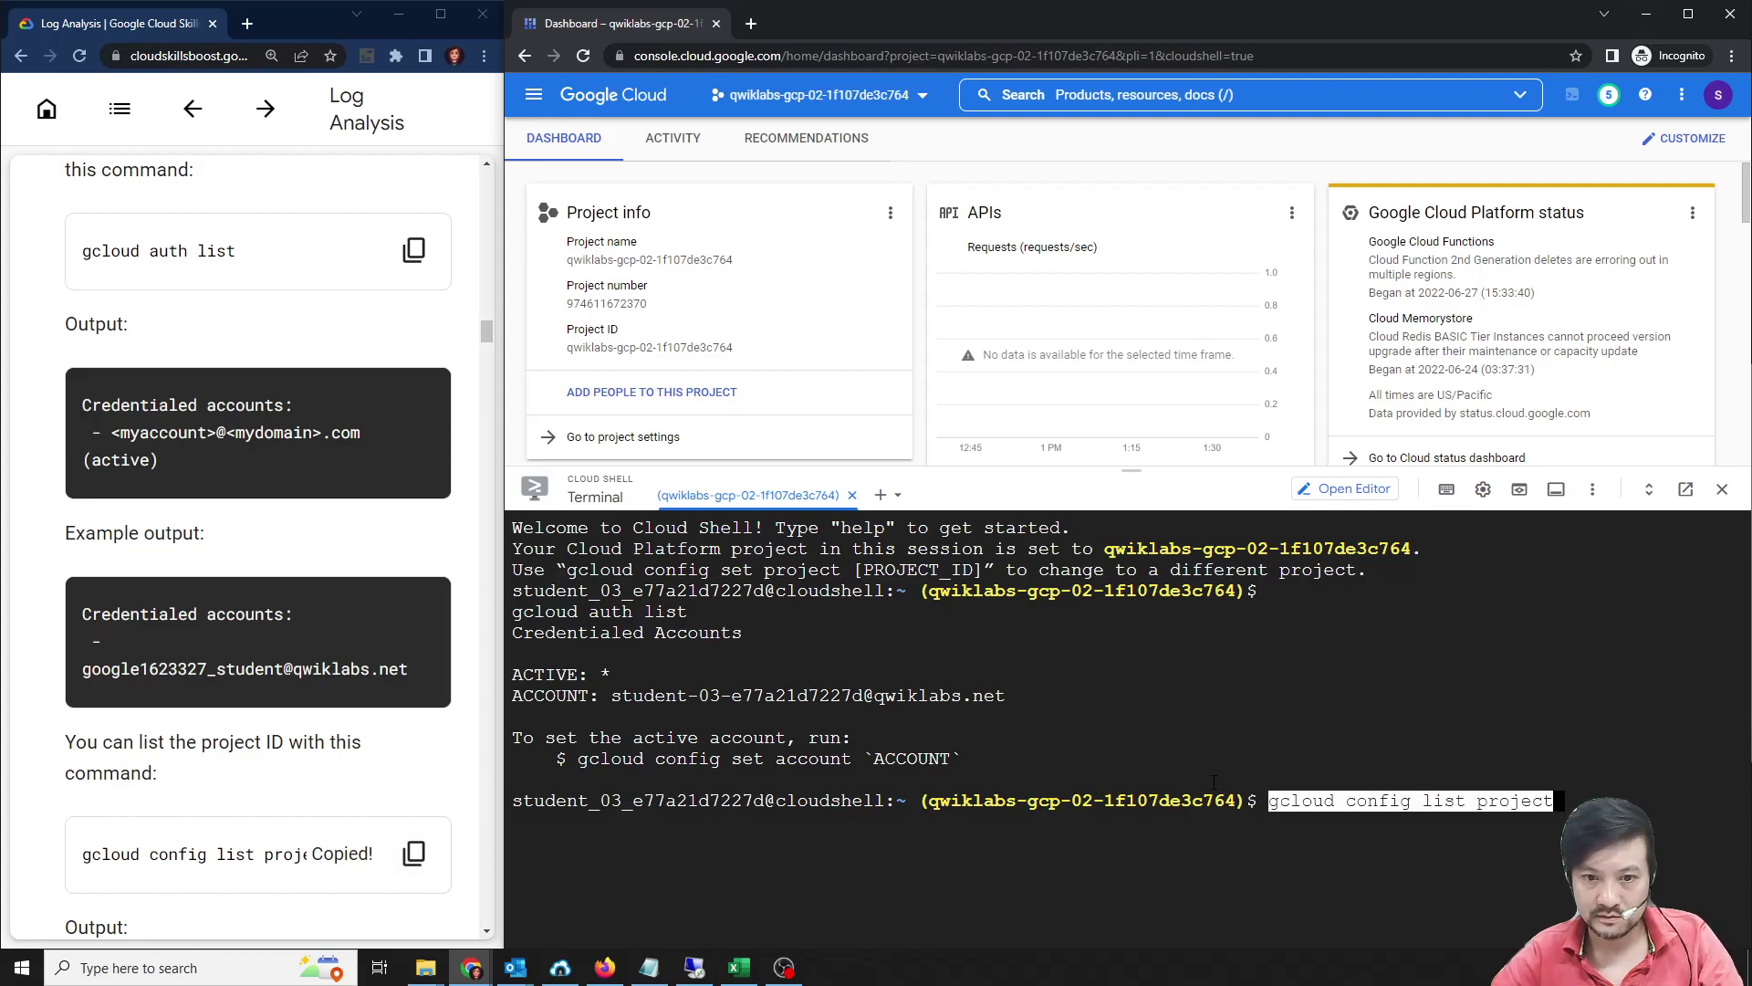
pyautogui.press('Return')
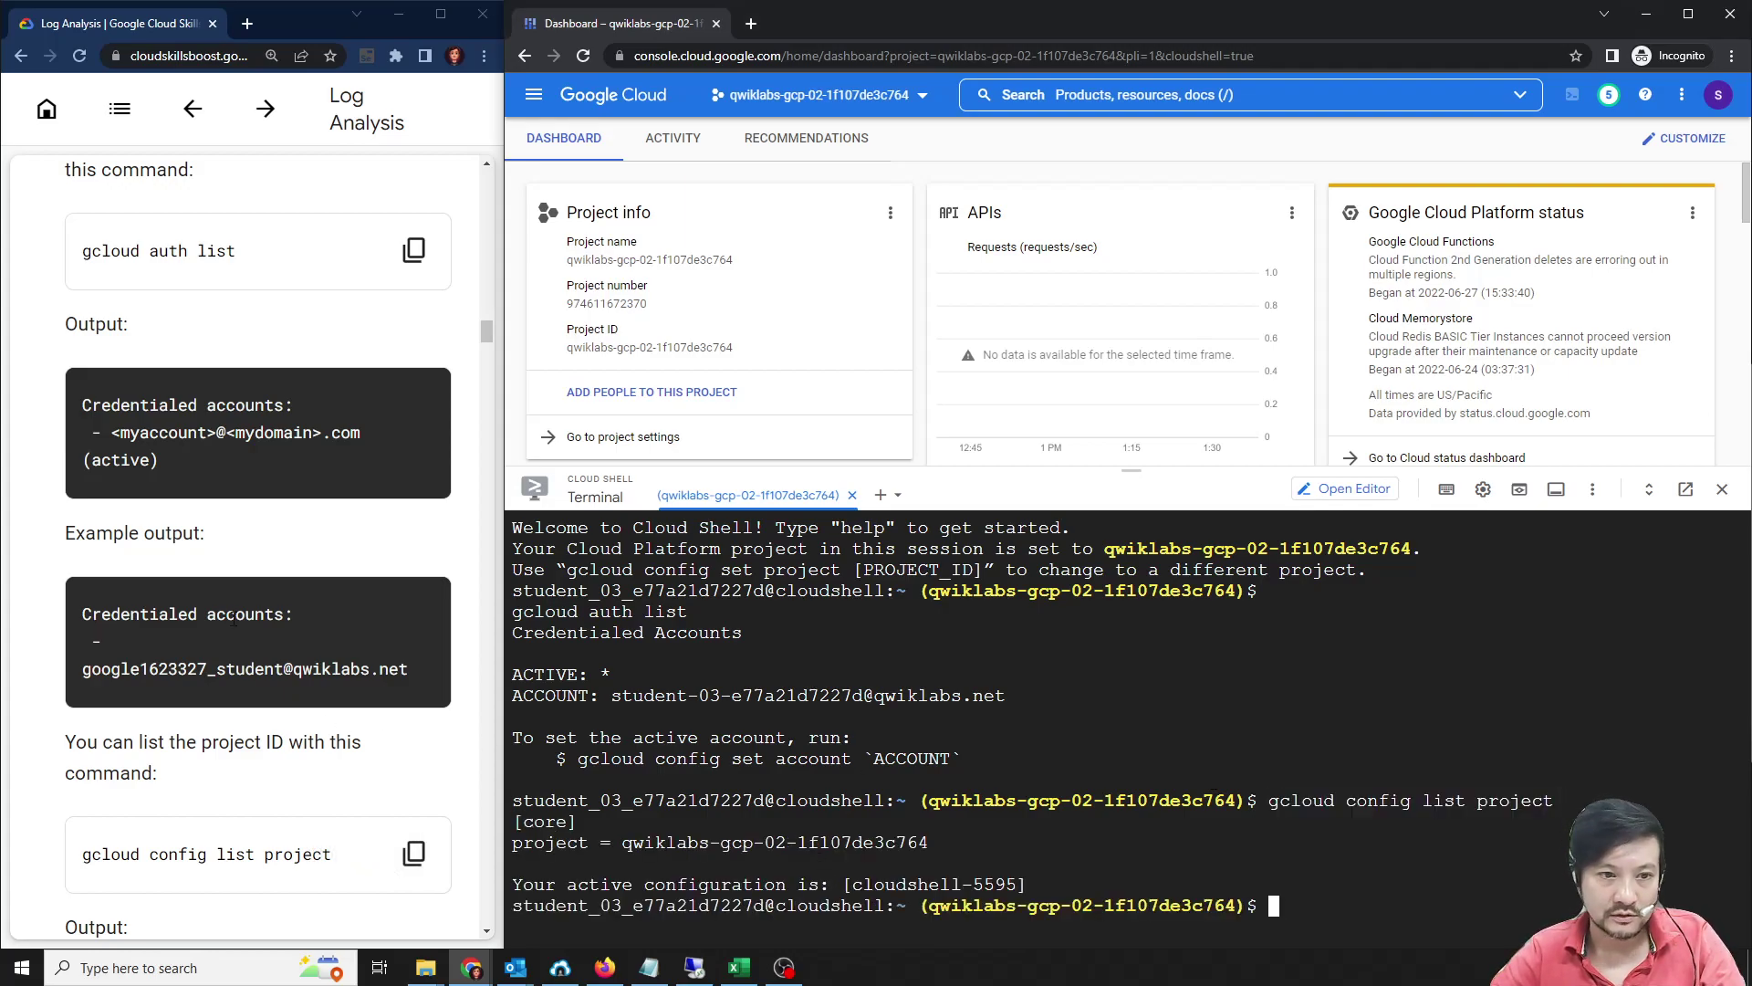
# Clear the terminal and enable the Cloud Build, Cloud Run, Compute Engine and Cloud Profiler APIs using the lab's gcloud command.
pyautogui.scroll(-5, 234, 626)
pyautogui.scroll(-10, 167, 623)
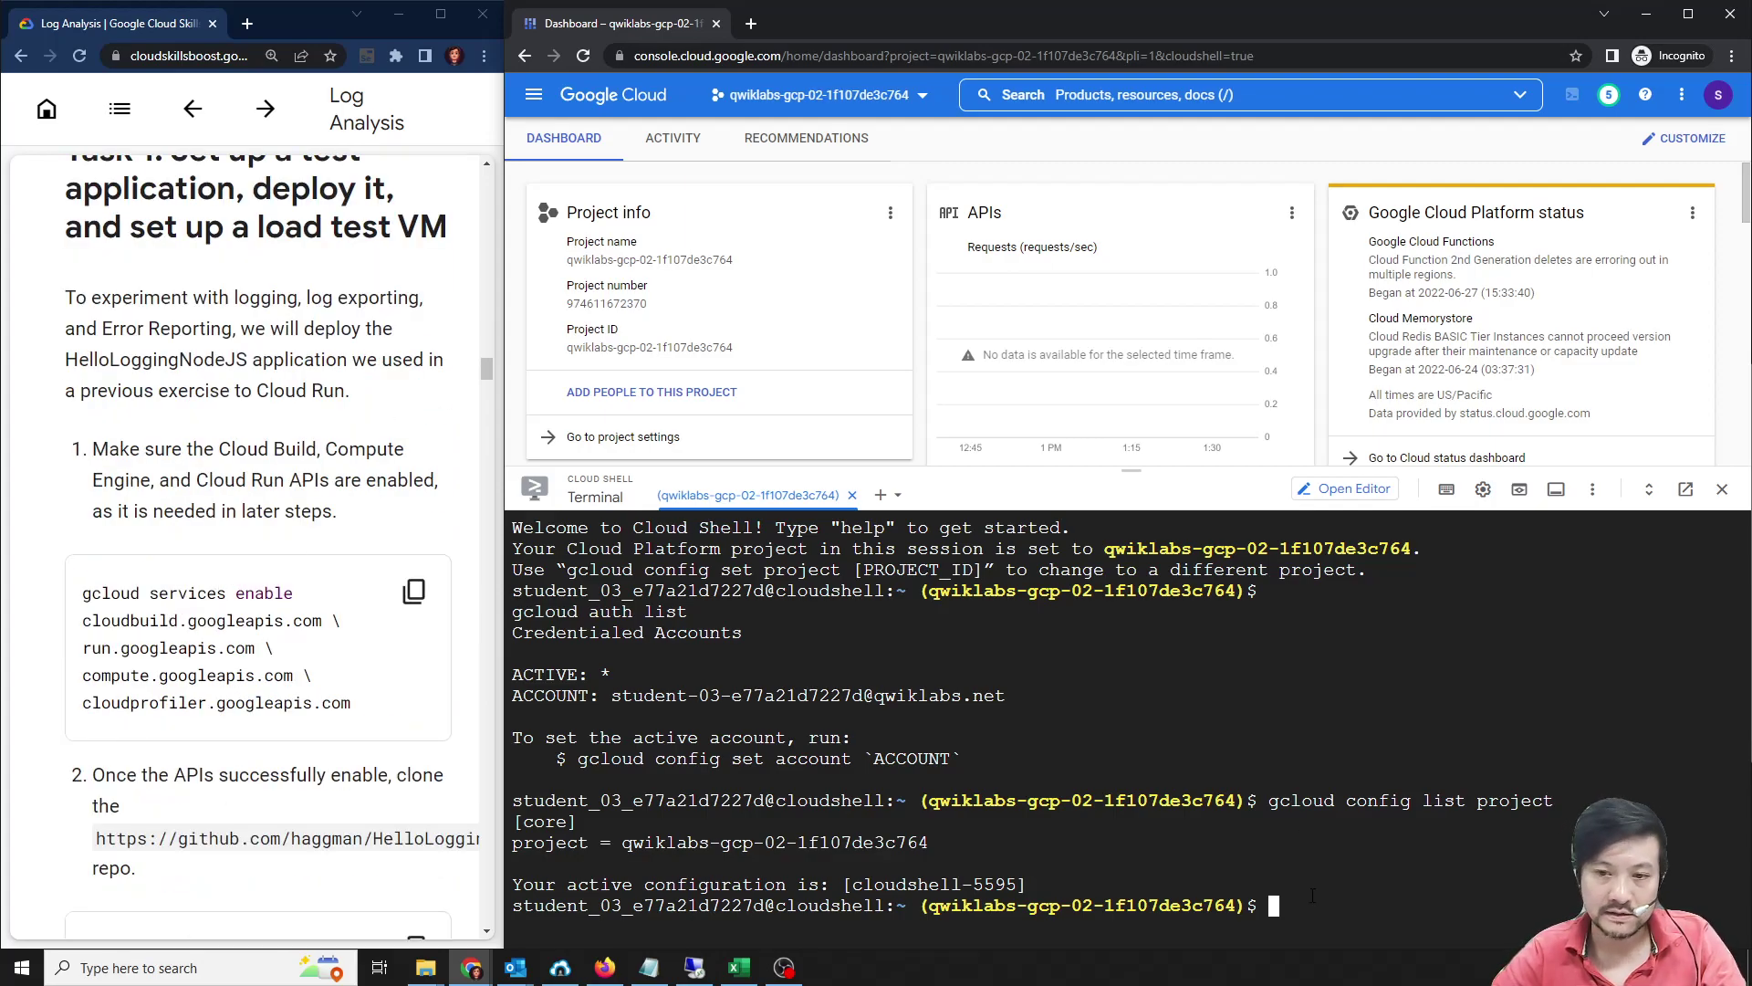
pyautogui.write('clear')
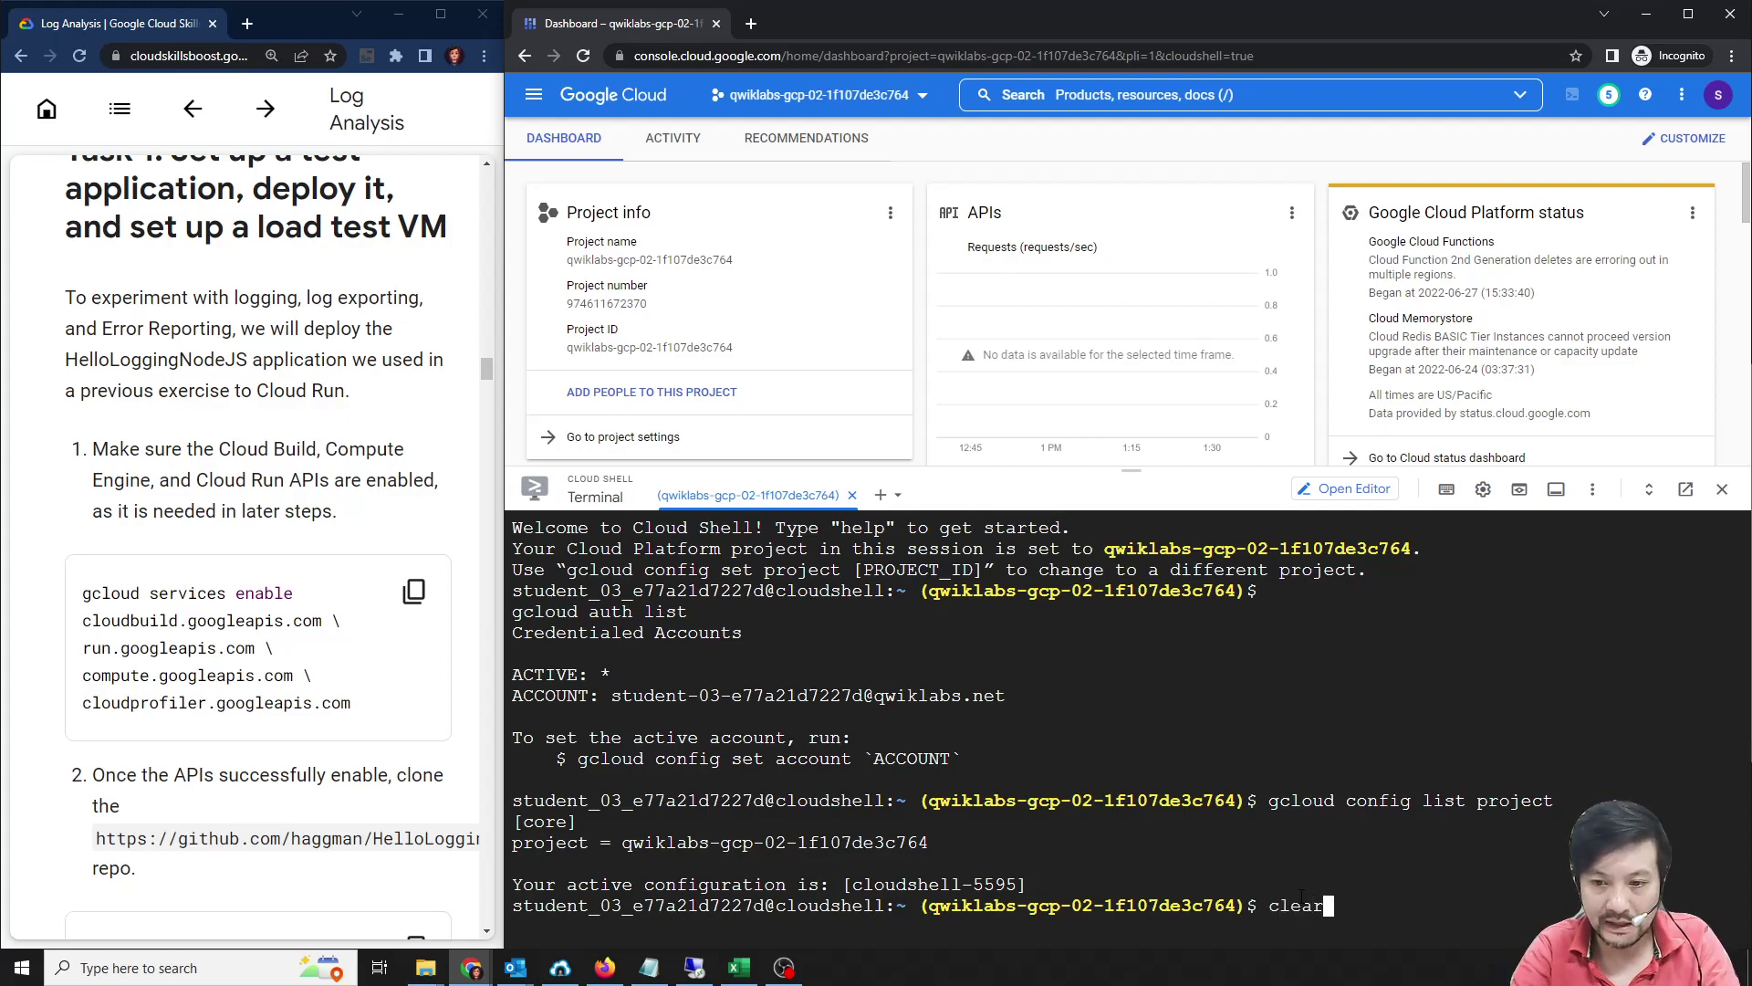
pyautogui.press('Return')
pyautogui.click(414, 590)
pyautogui.click(626, 595)
pyautogui.hotkey('ctrl', 'v')
pyautogui.press('Return')
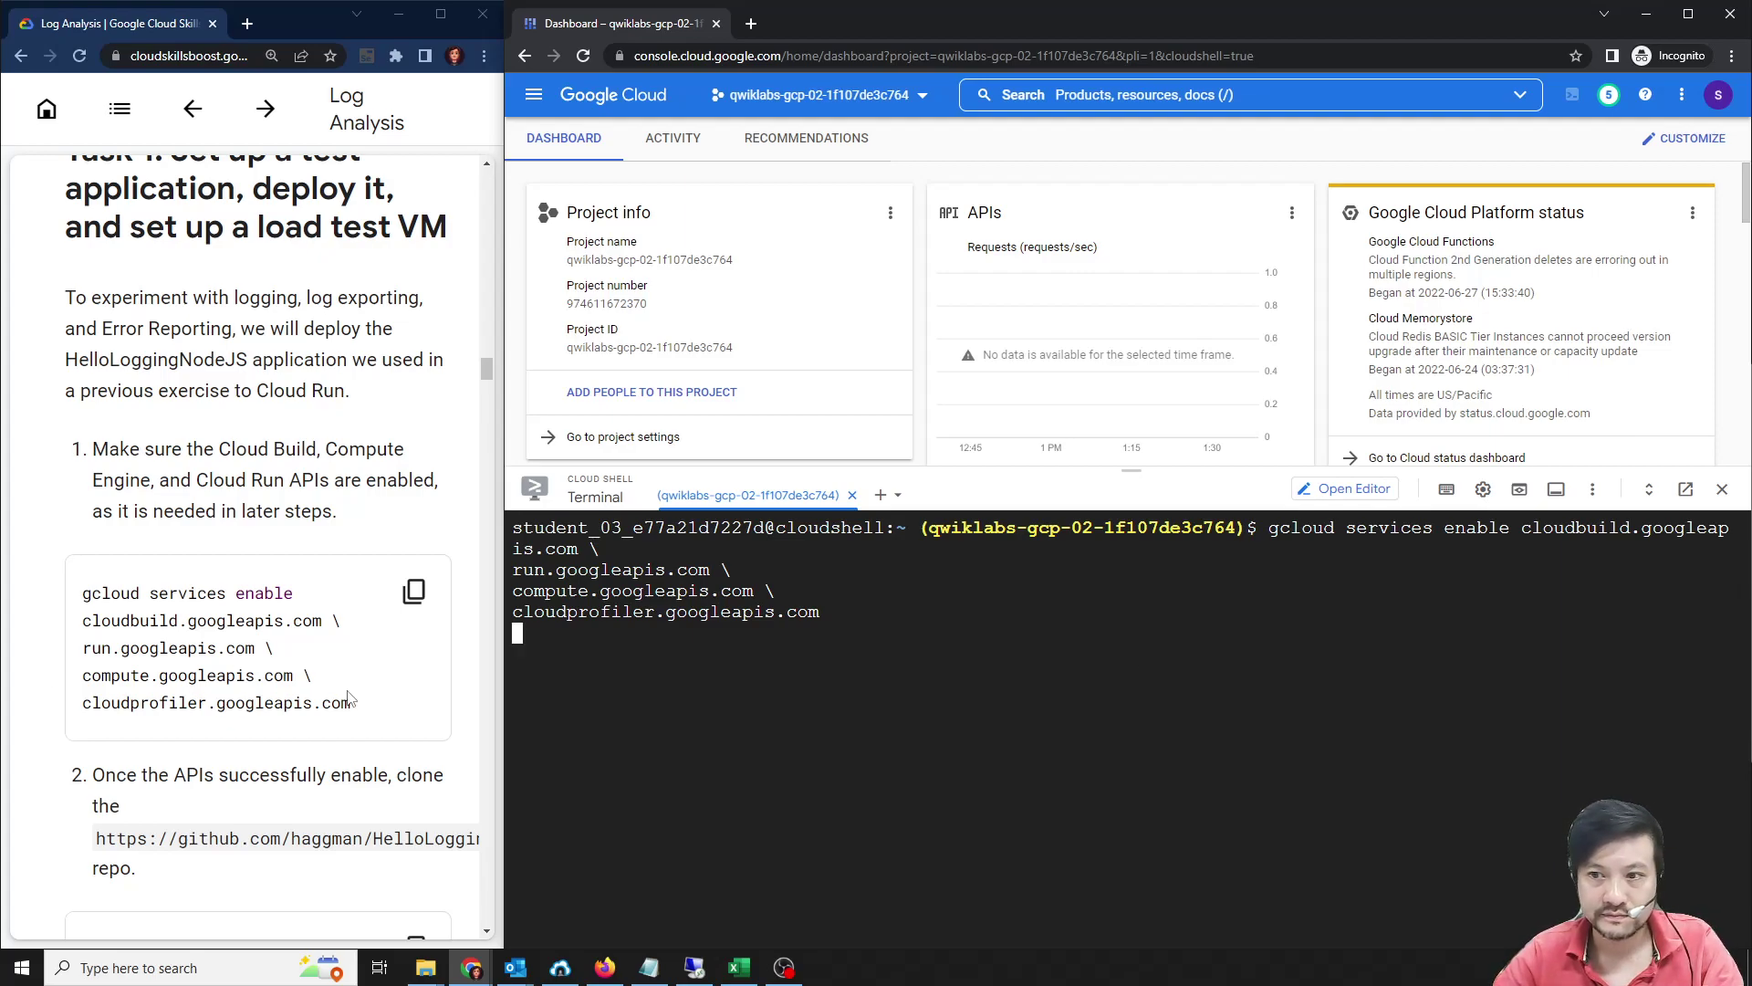
# Clone the haggman HelloLoggingNodeJS repository from GitHub in Cloud Shell using the lab's git command.
pyautogui.scroll(-3, 201, 712)
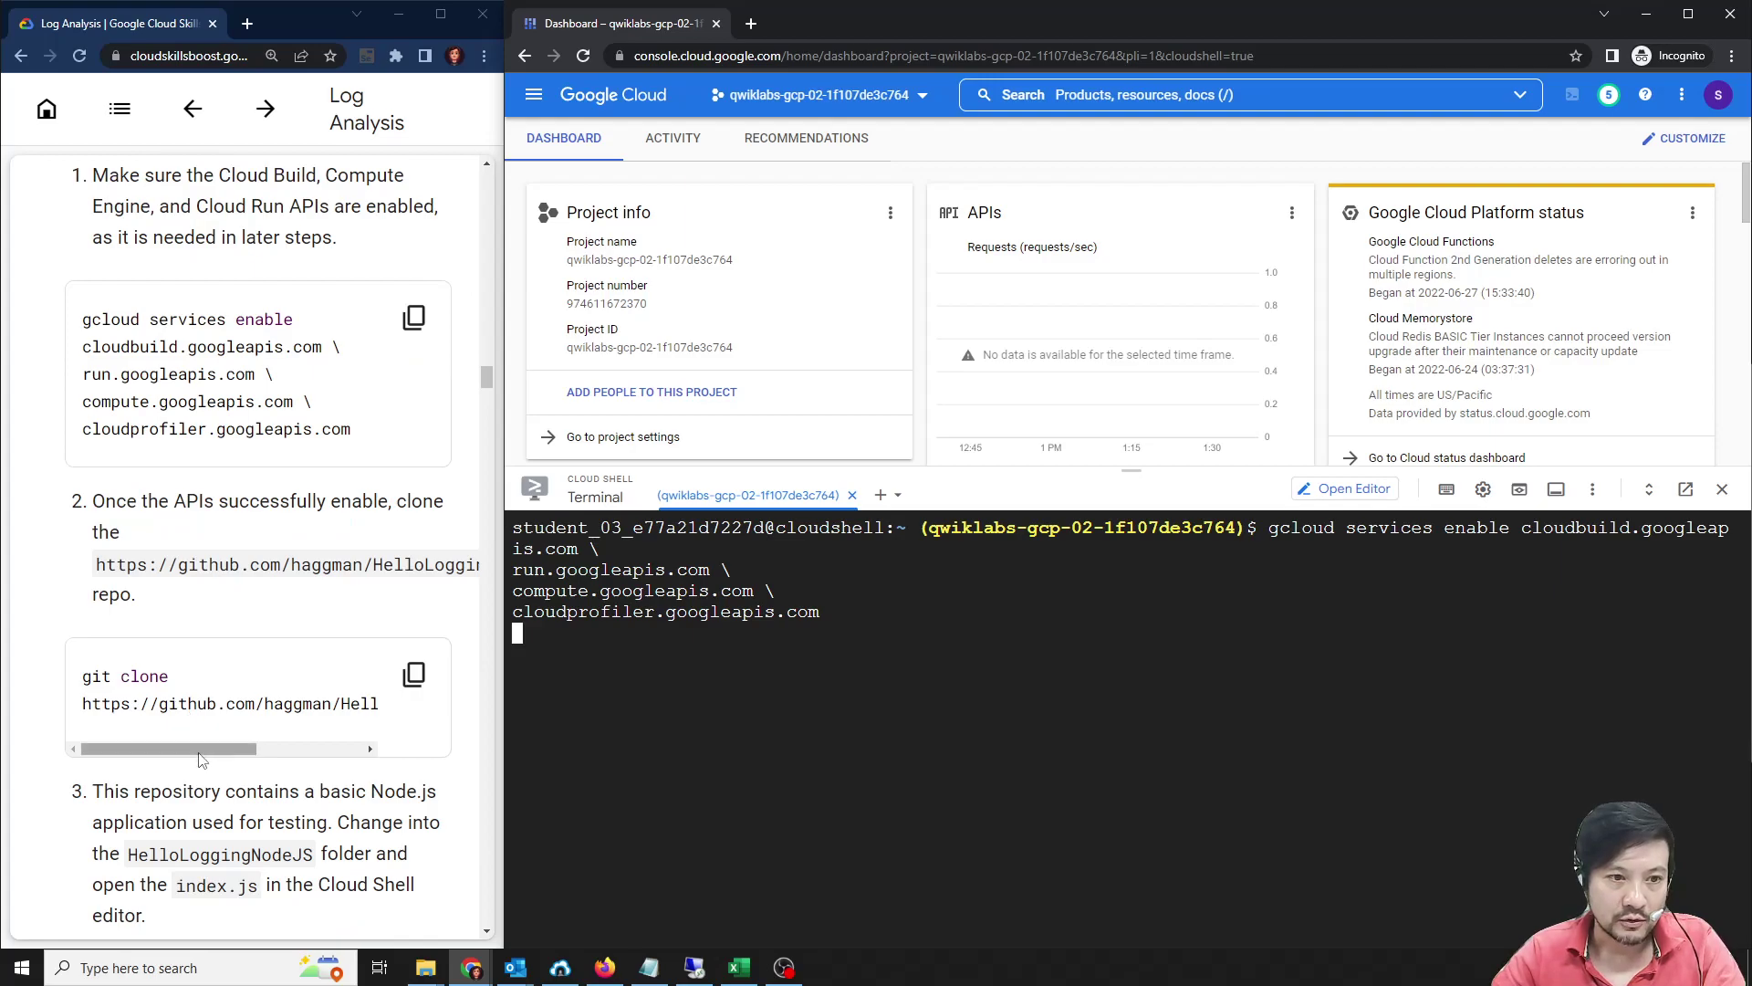
pyautogui.click(414, 674)
pyautogui.click(1288, 690)
pyautogui.hotkey('ctrl', 'v')
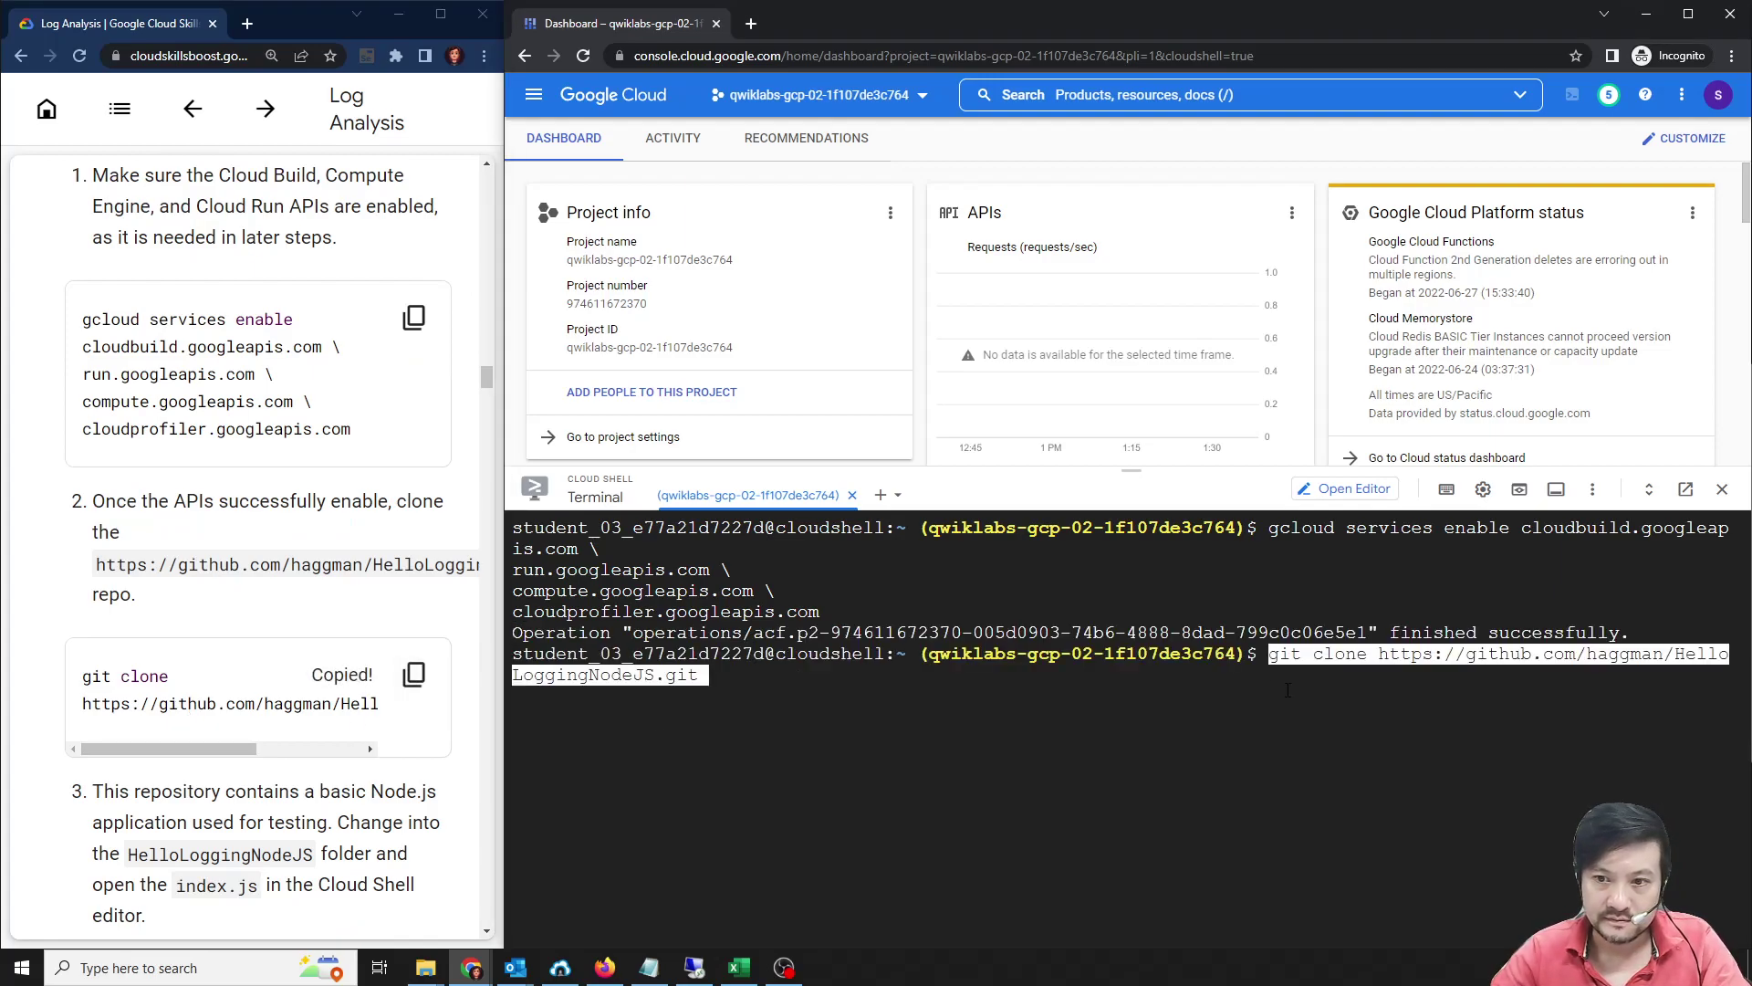
pyautogui.press('Return')
# Change into the HelloLoggingNodeJS folder and run "edit index.js" in Cloud Shell.
pyautogui.scroll(-3, 201, 688)
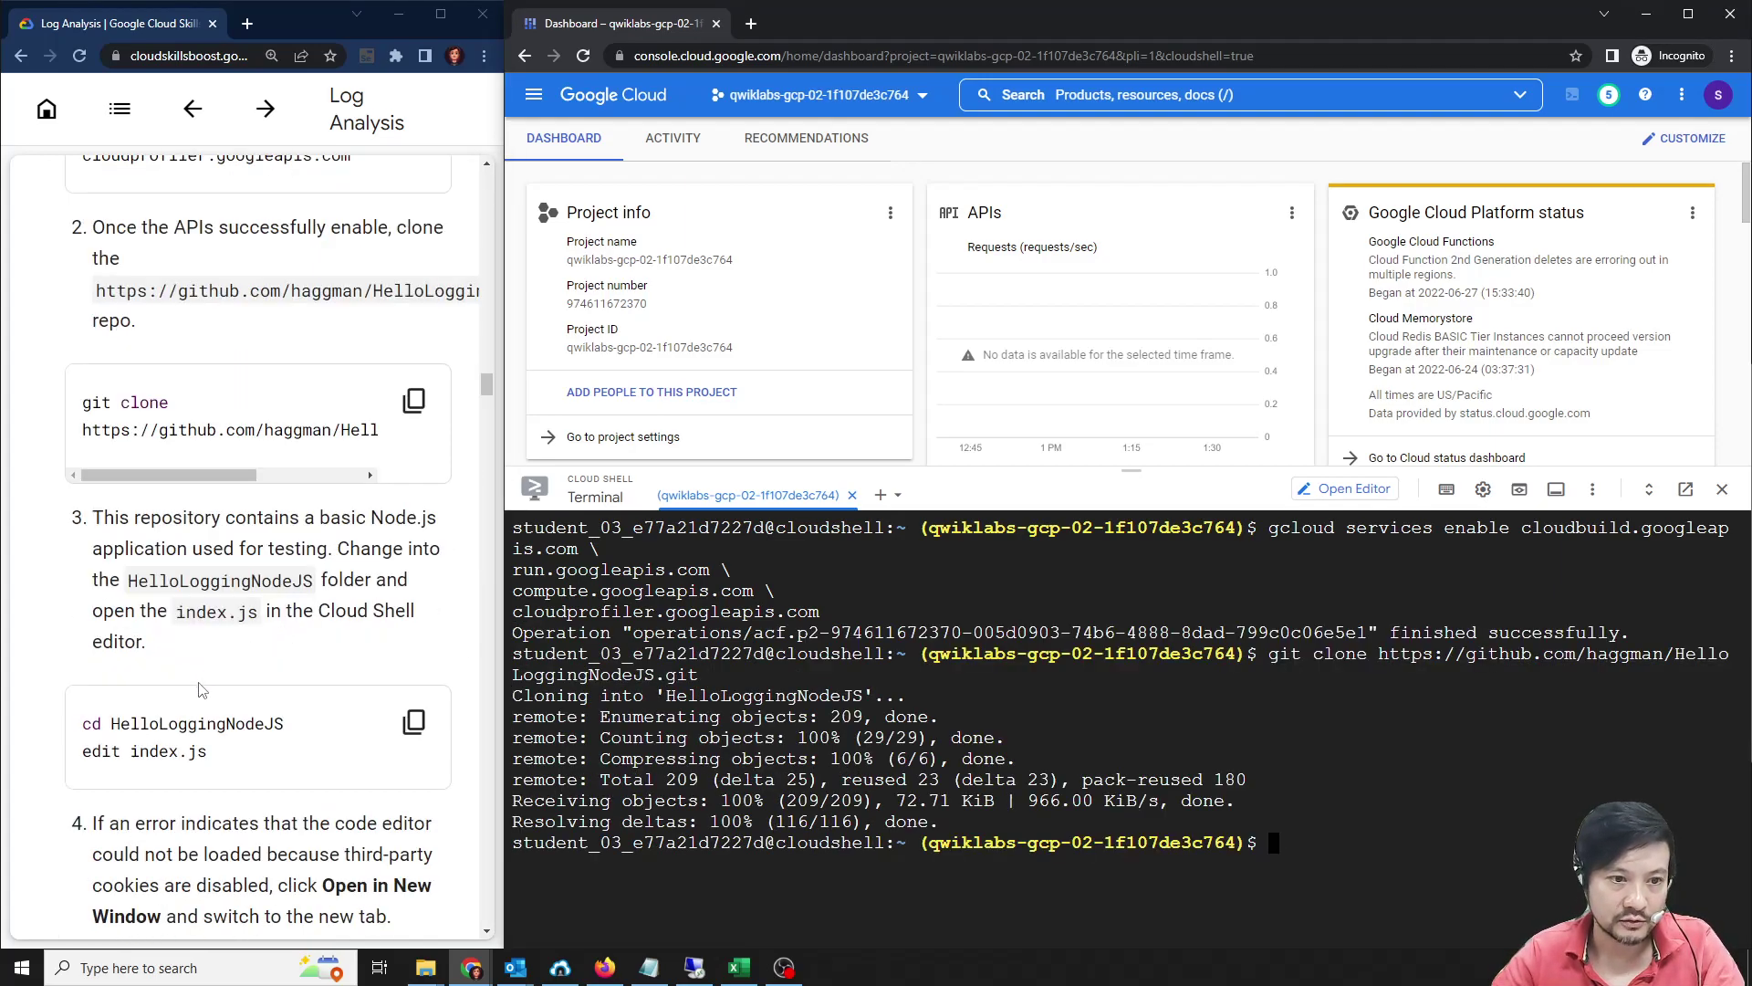
pyautogui.click(414, 721)
pyautogui.click(1468, 760)
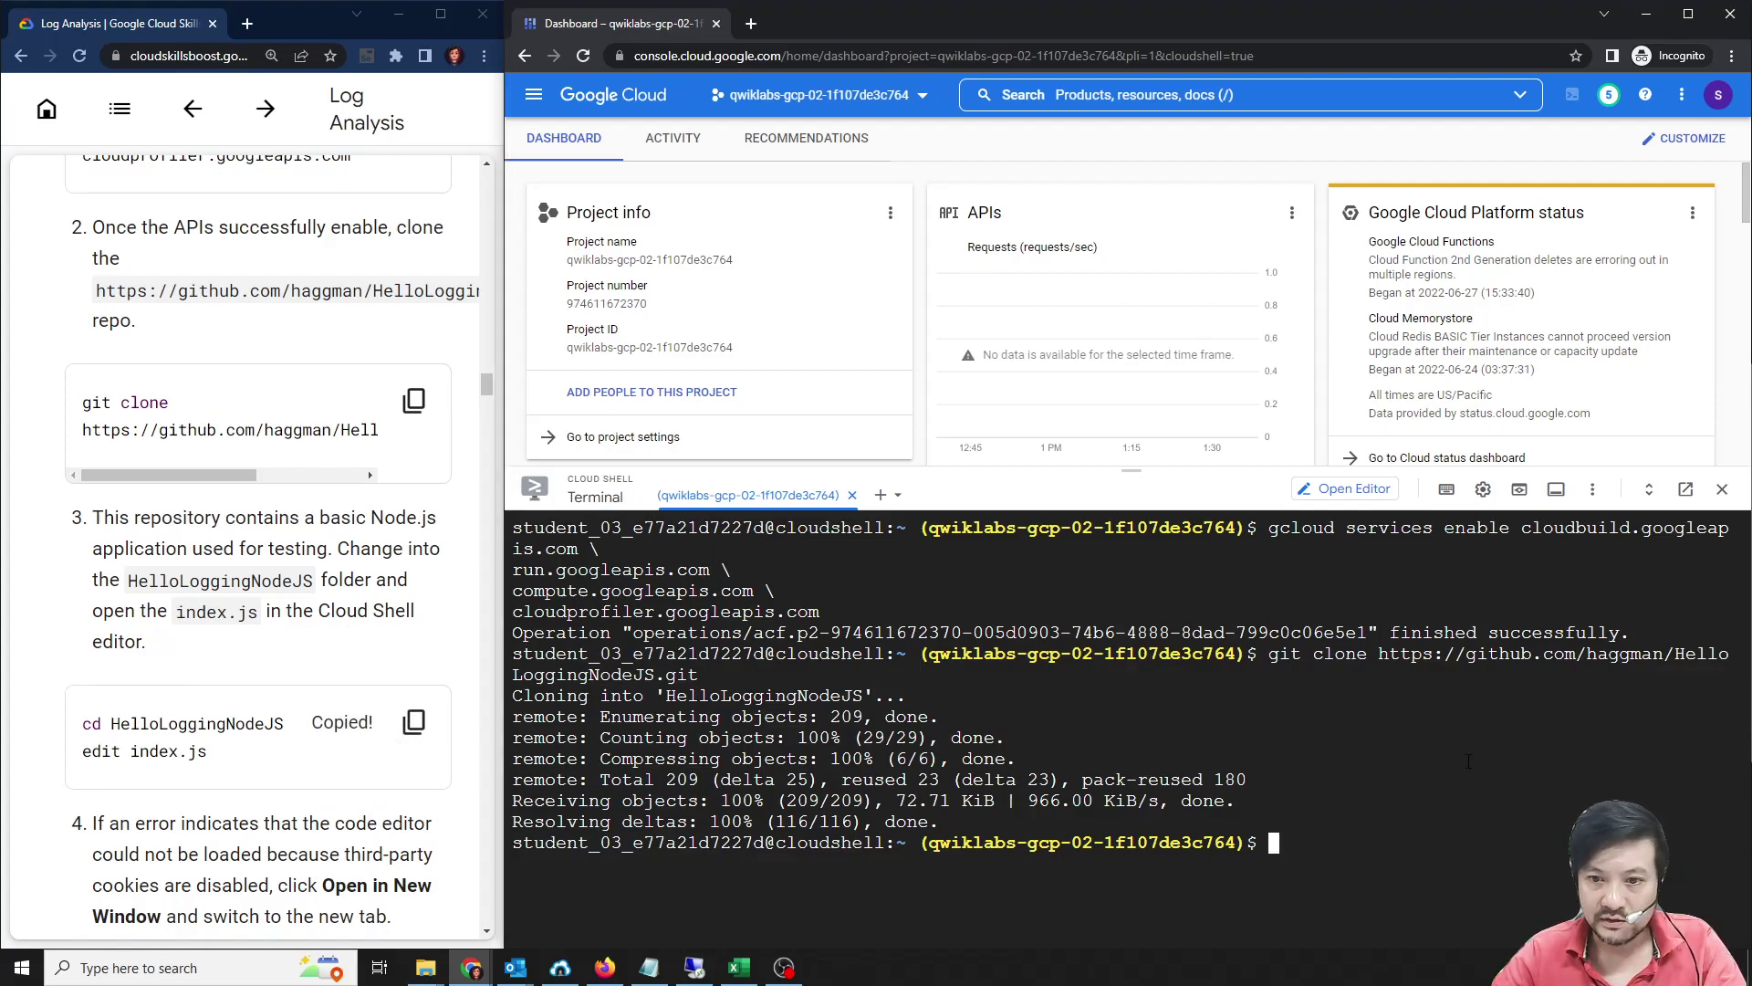
pyautogui.hotkey('ctrl', 'v')
pyautogui.press('Return')
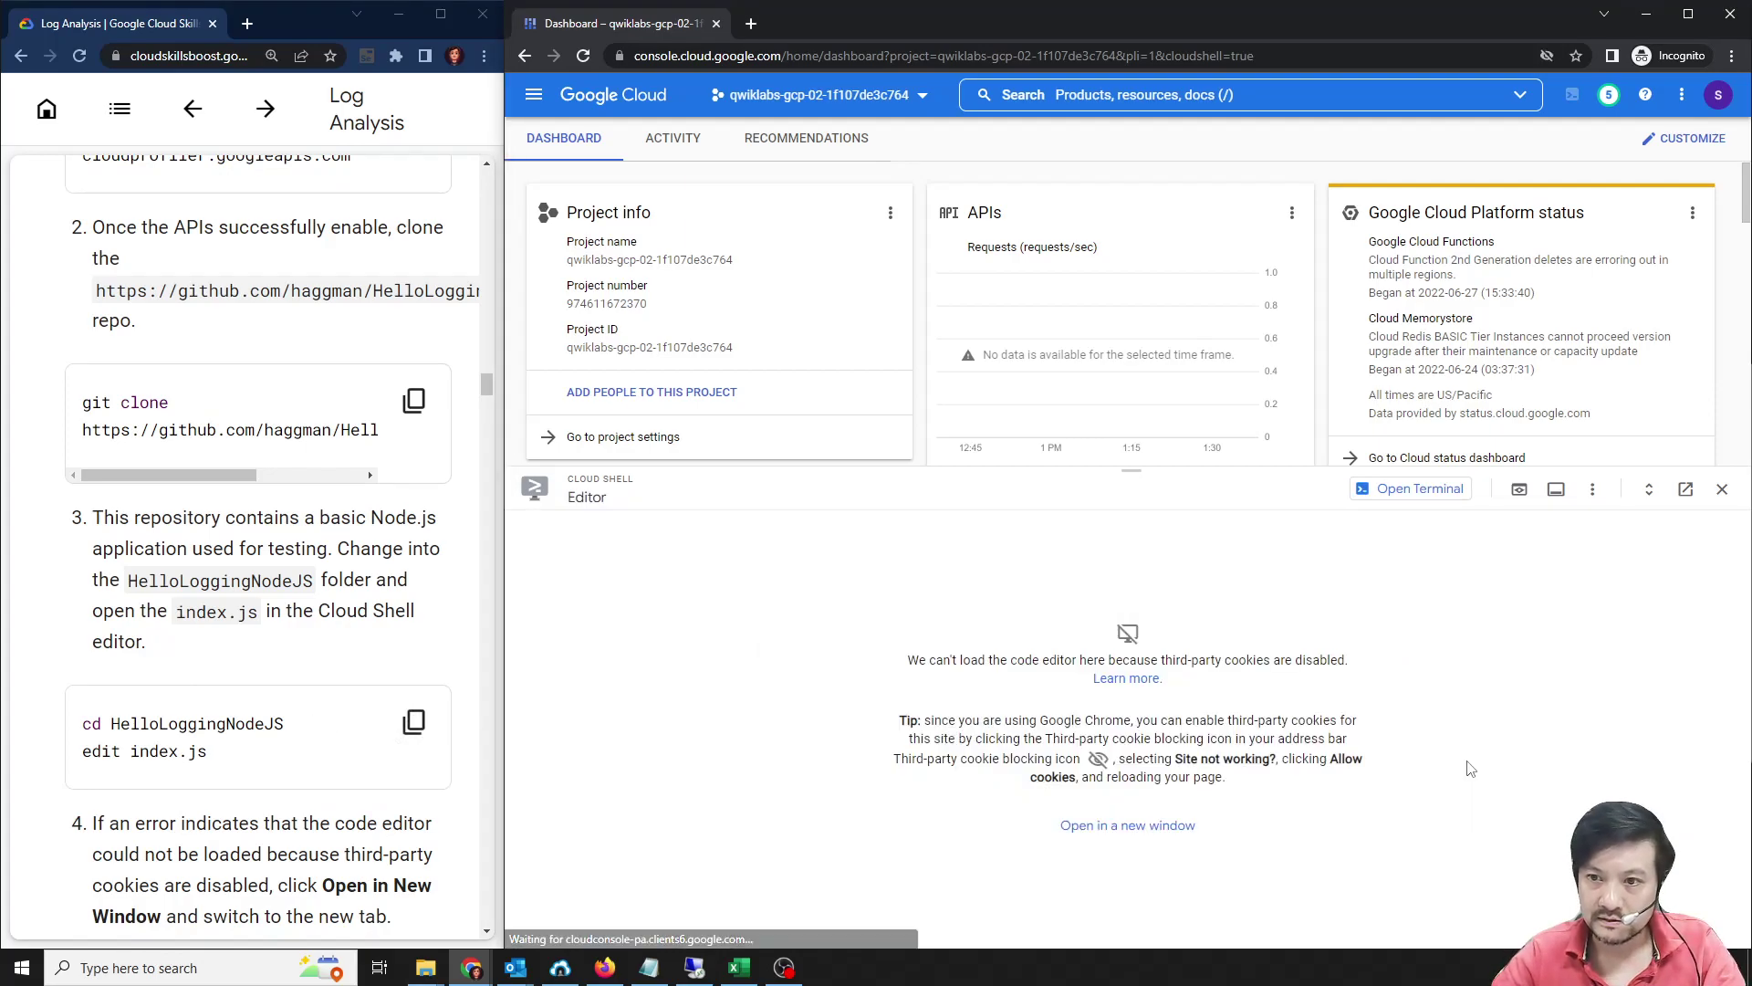
# Open the code editor in a new window, switch Cloud Shell on the dashboard back to the terminal, and open it separately.
pyautogui.click(1134, 829)
pyautogui.click(575, 28)
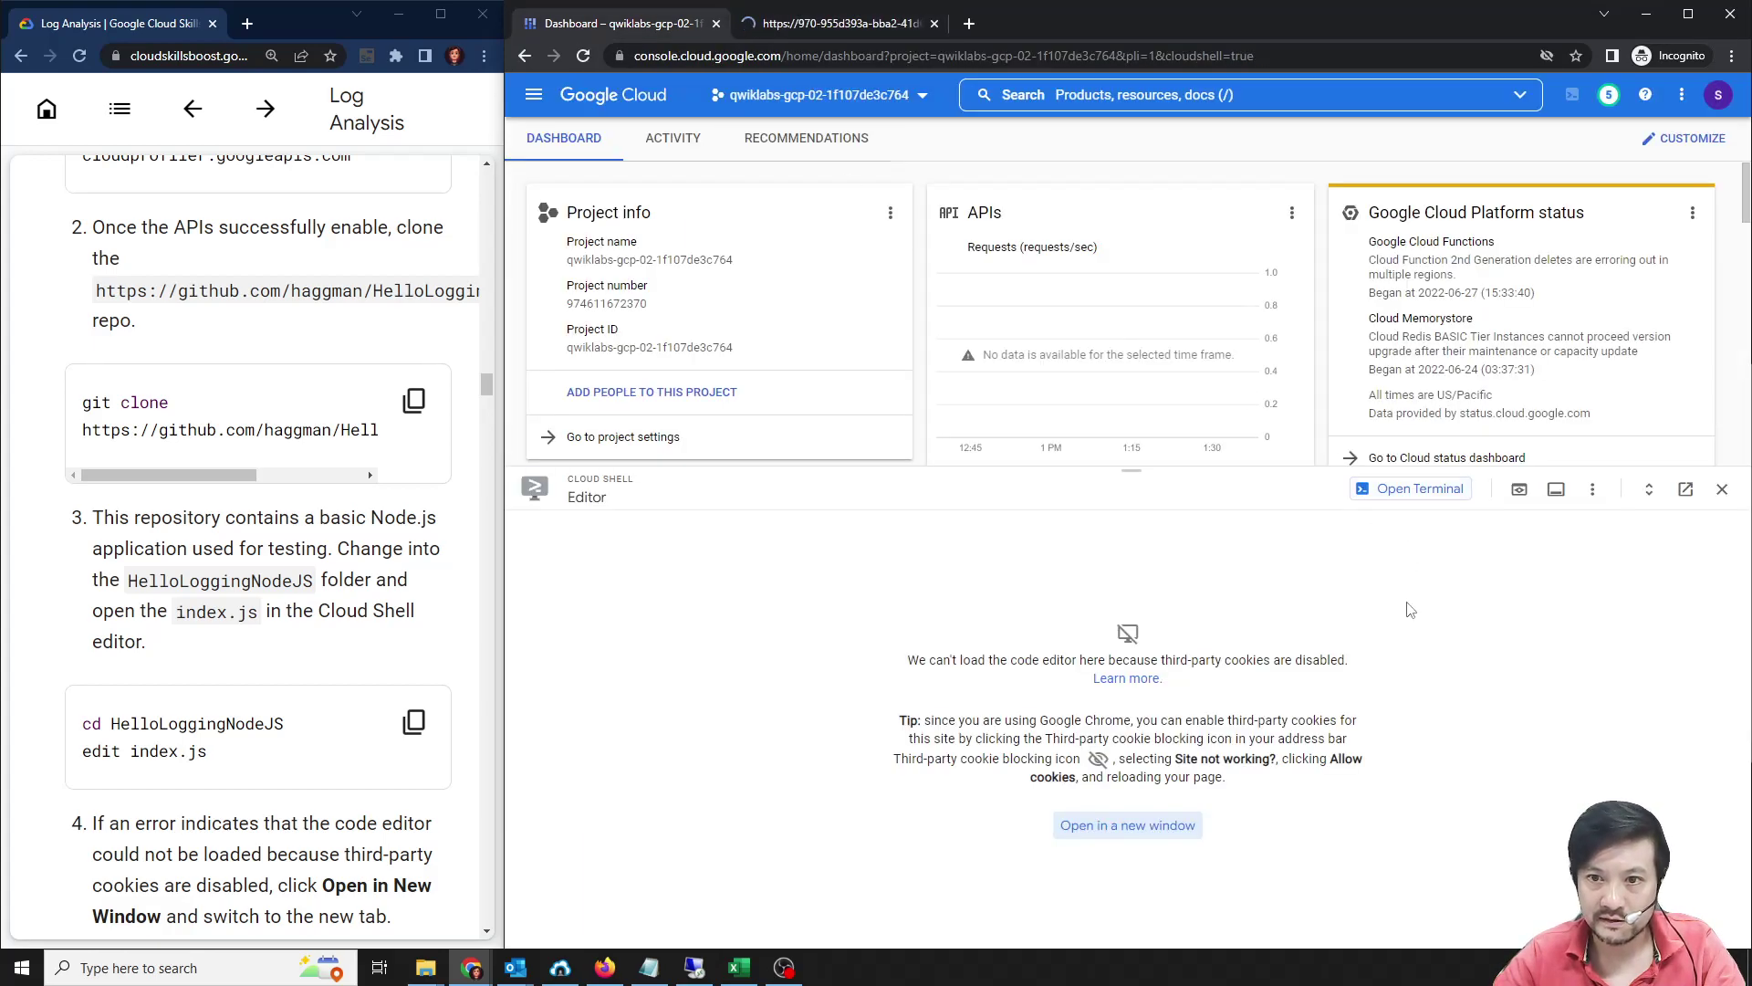
pyautogui.click(1403, 490)
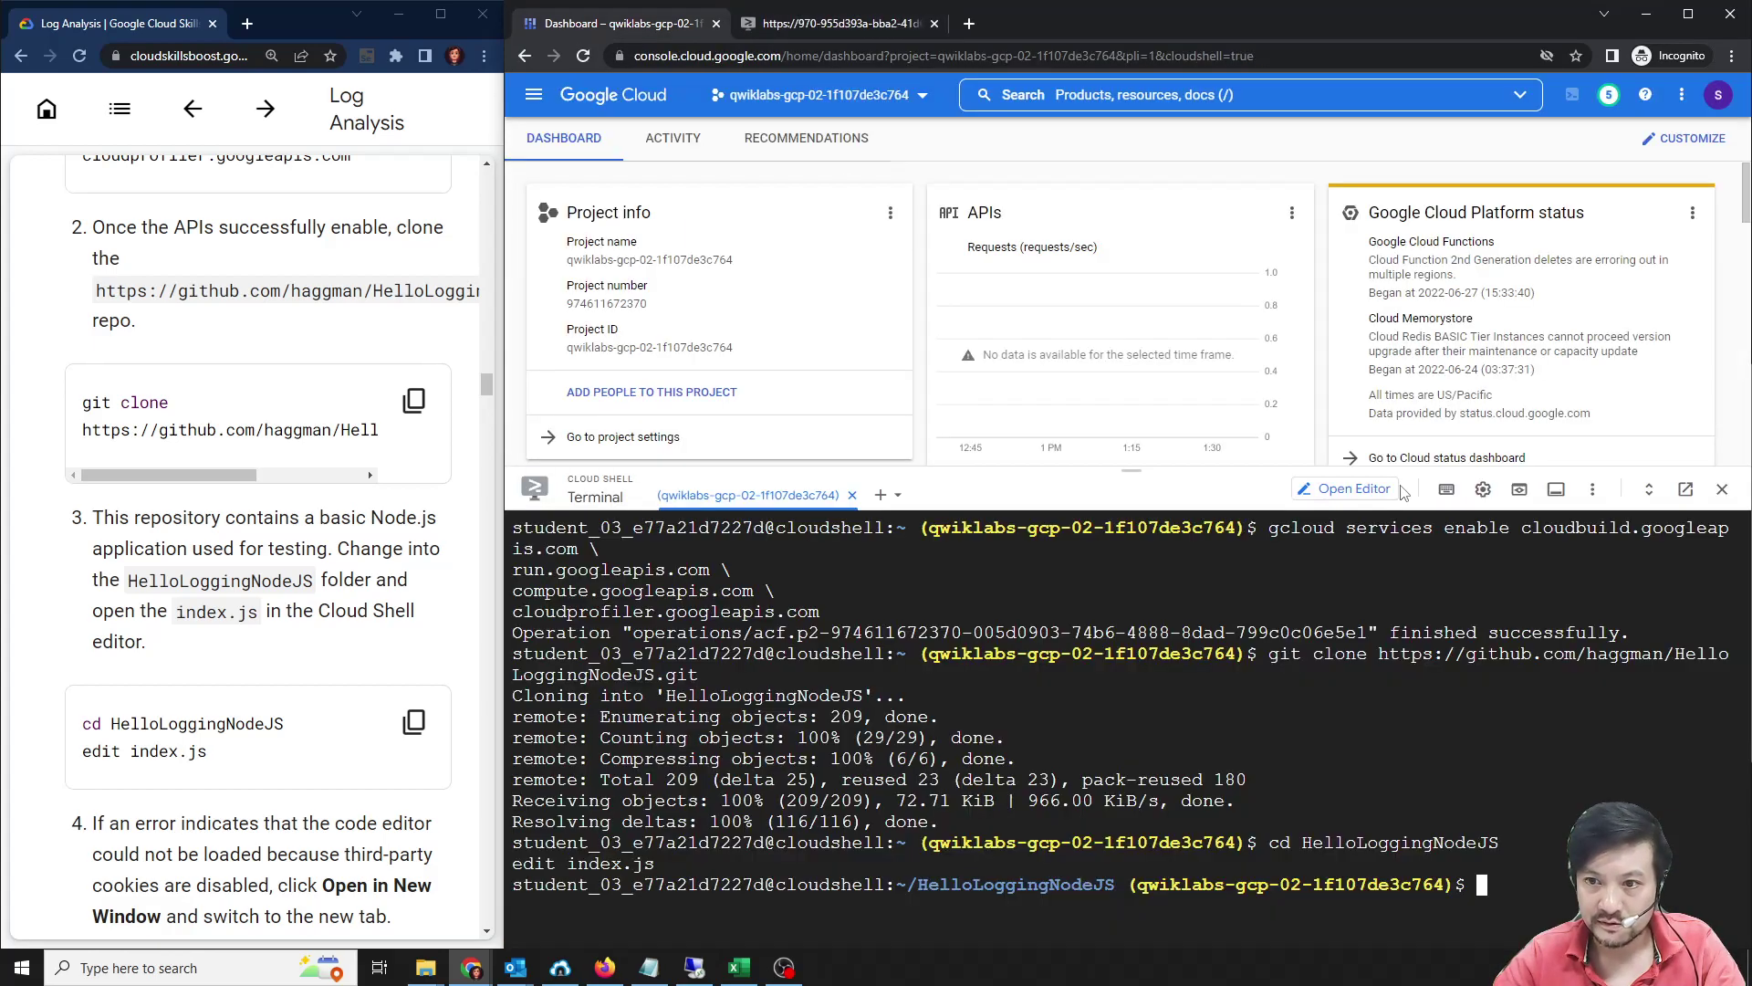
pyautogui.click(1685, 489)
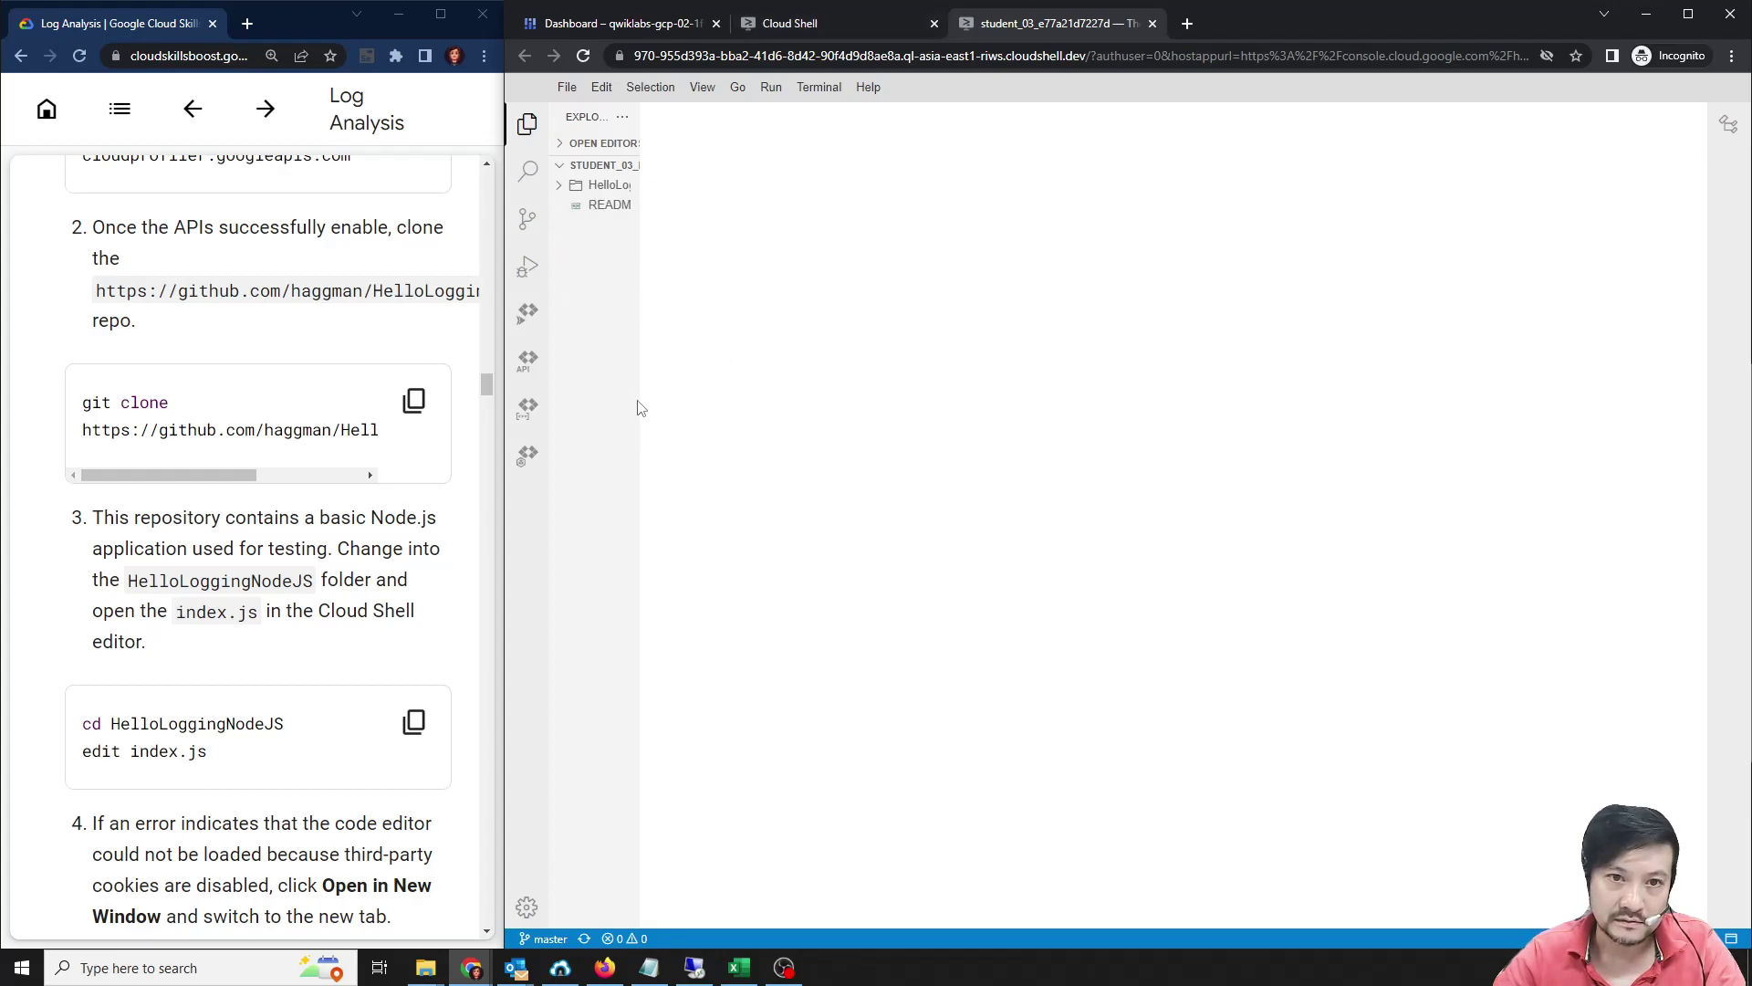
# Expand the HelloLoggingNodeJS folder, widen the file explorer so names are readable, and open index.js.
pyautogui.click(568, 185)
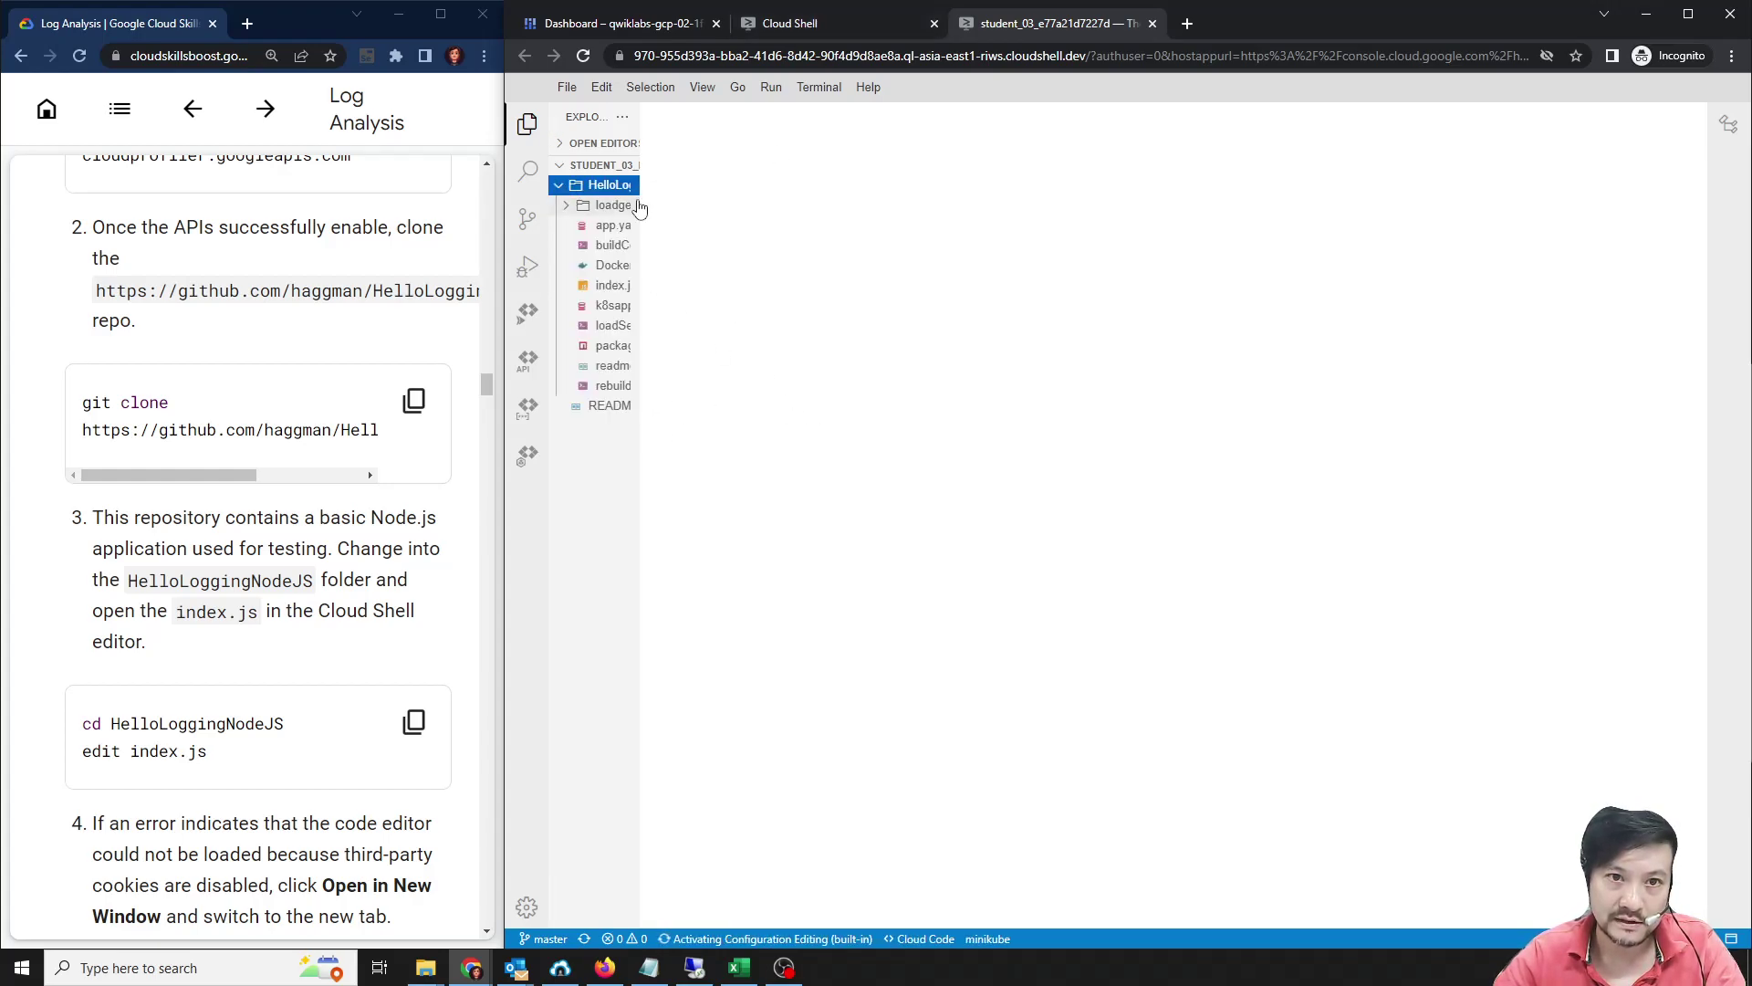
pyautogui.moveTo(640, 207); pyautogui.dragTo(759, 208)
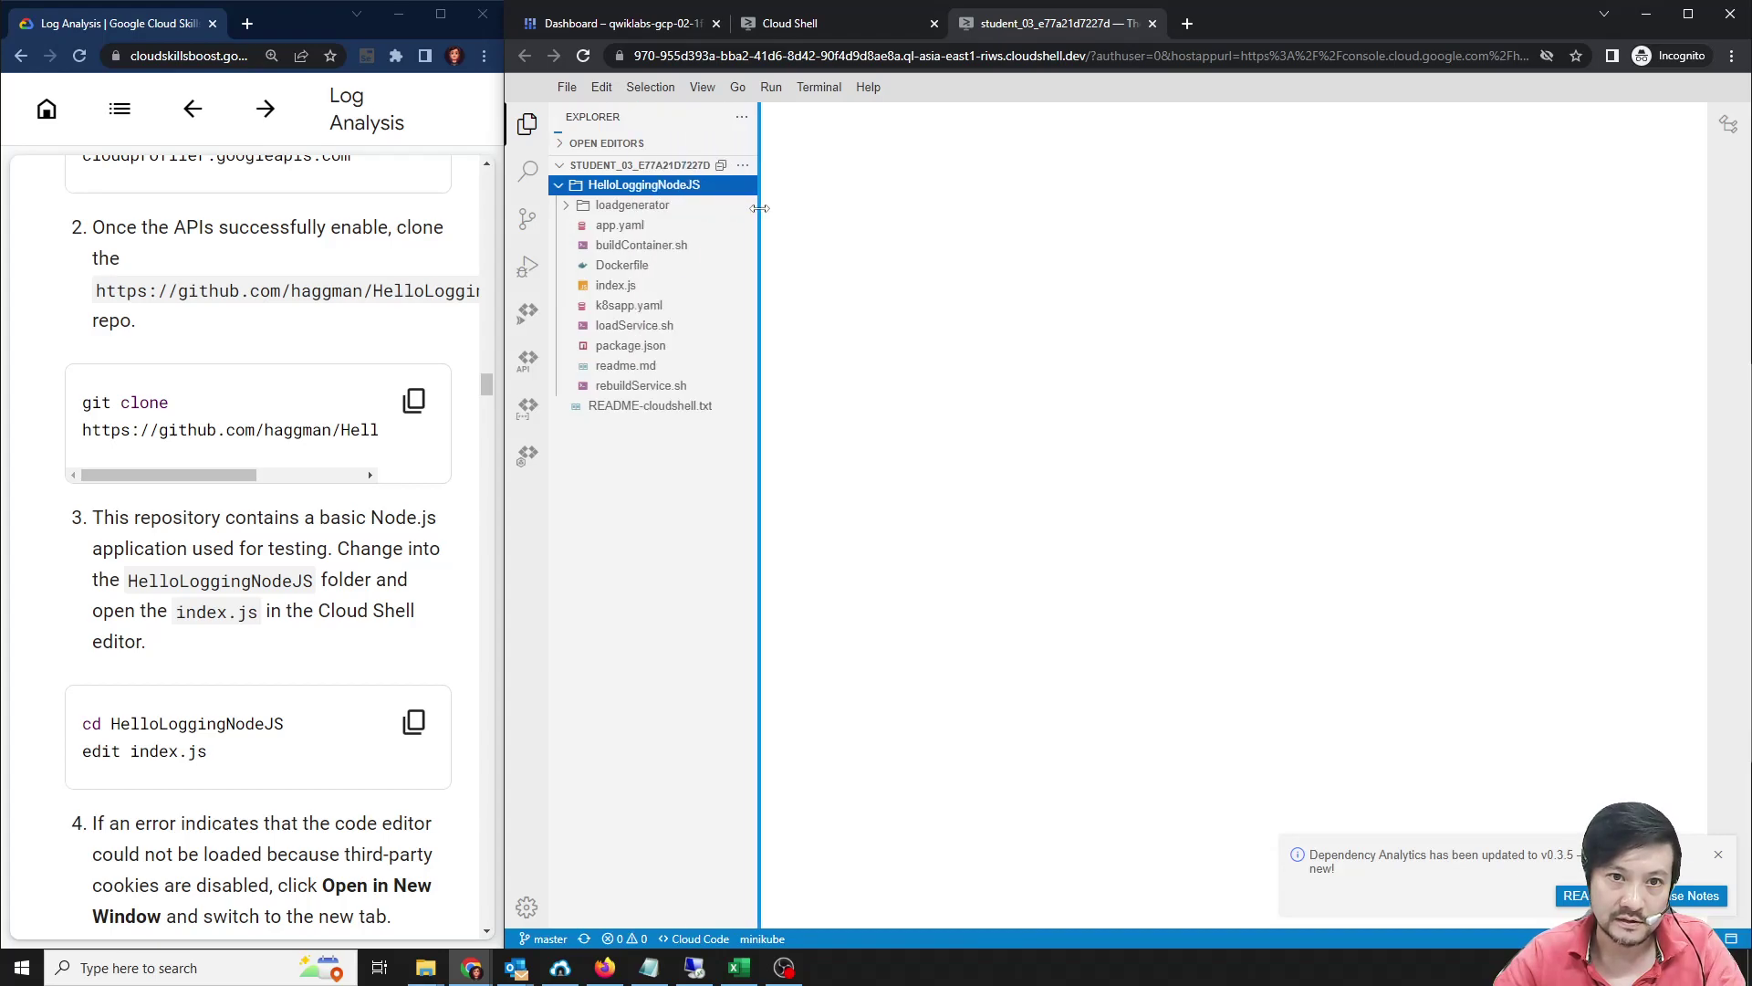
pyautogui.click(616, 290)
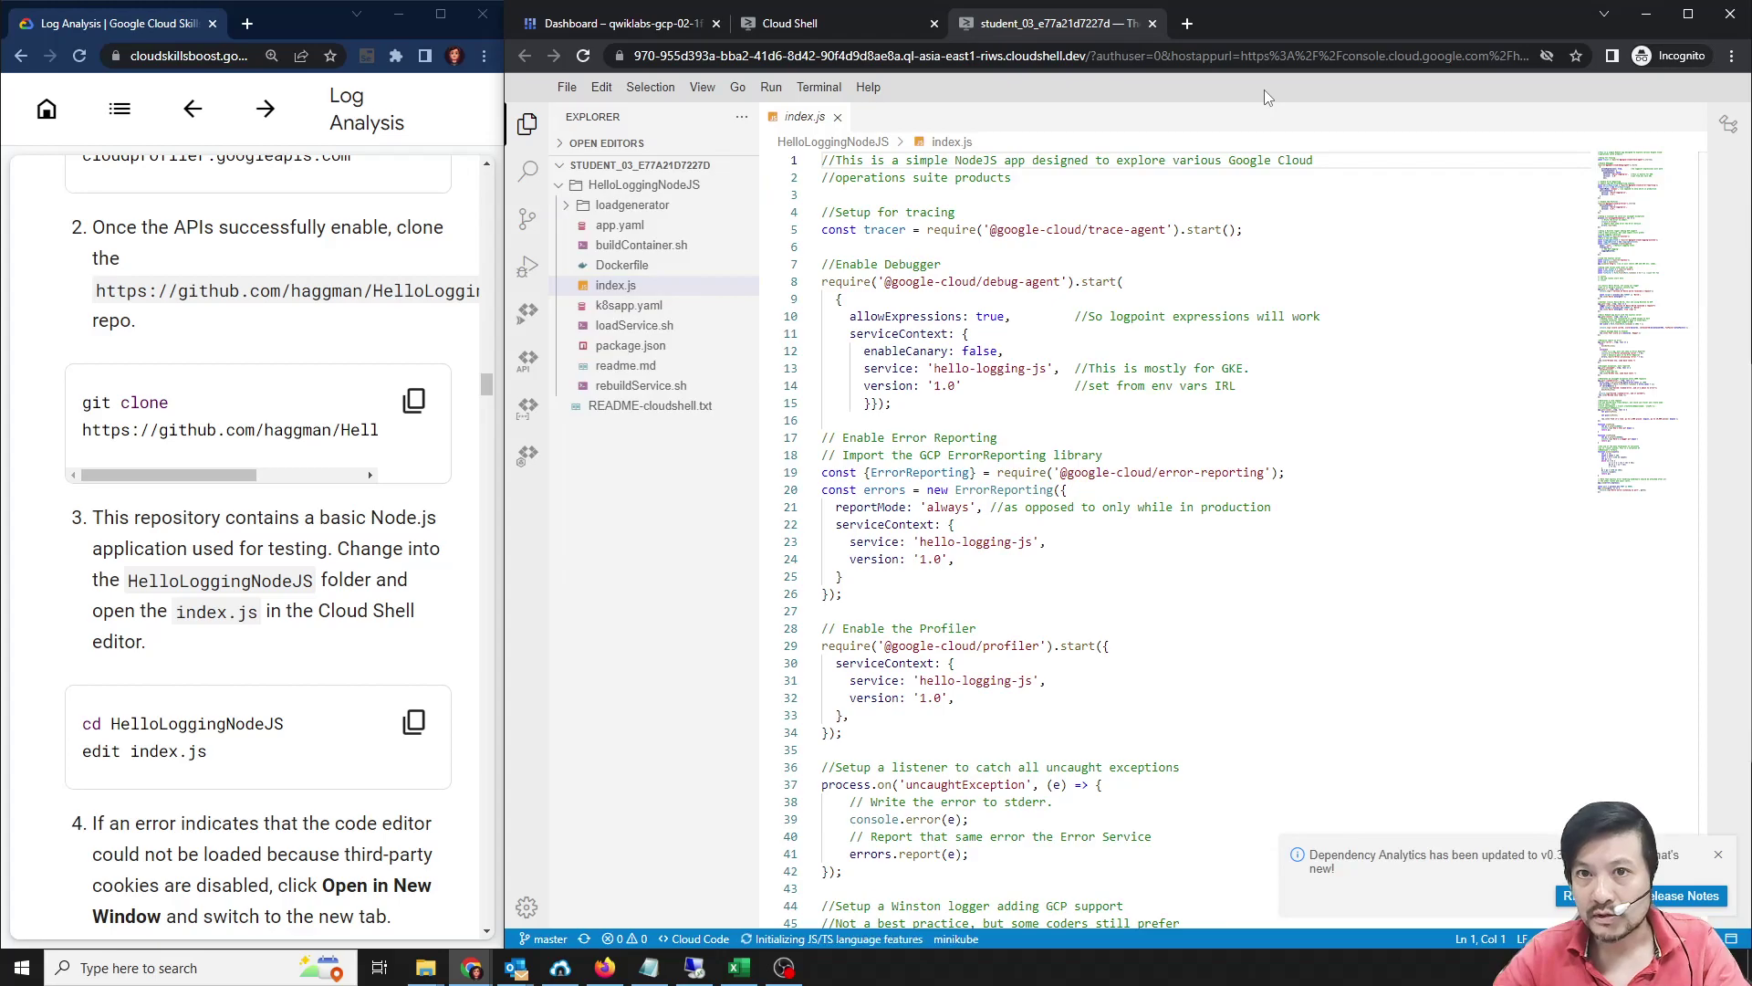
# Enlarge the code editor page by three zoom levels and hide the file explorer.
pyautogui.hotkey('ctrl', '+')
pyautogui.hotkey('ctrl', '+')
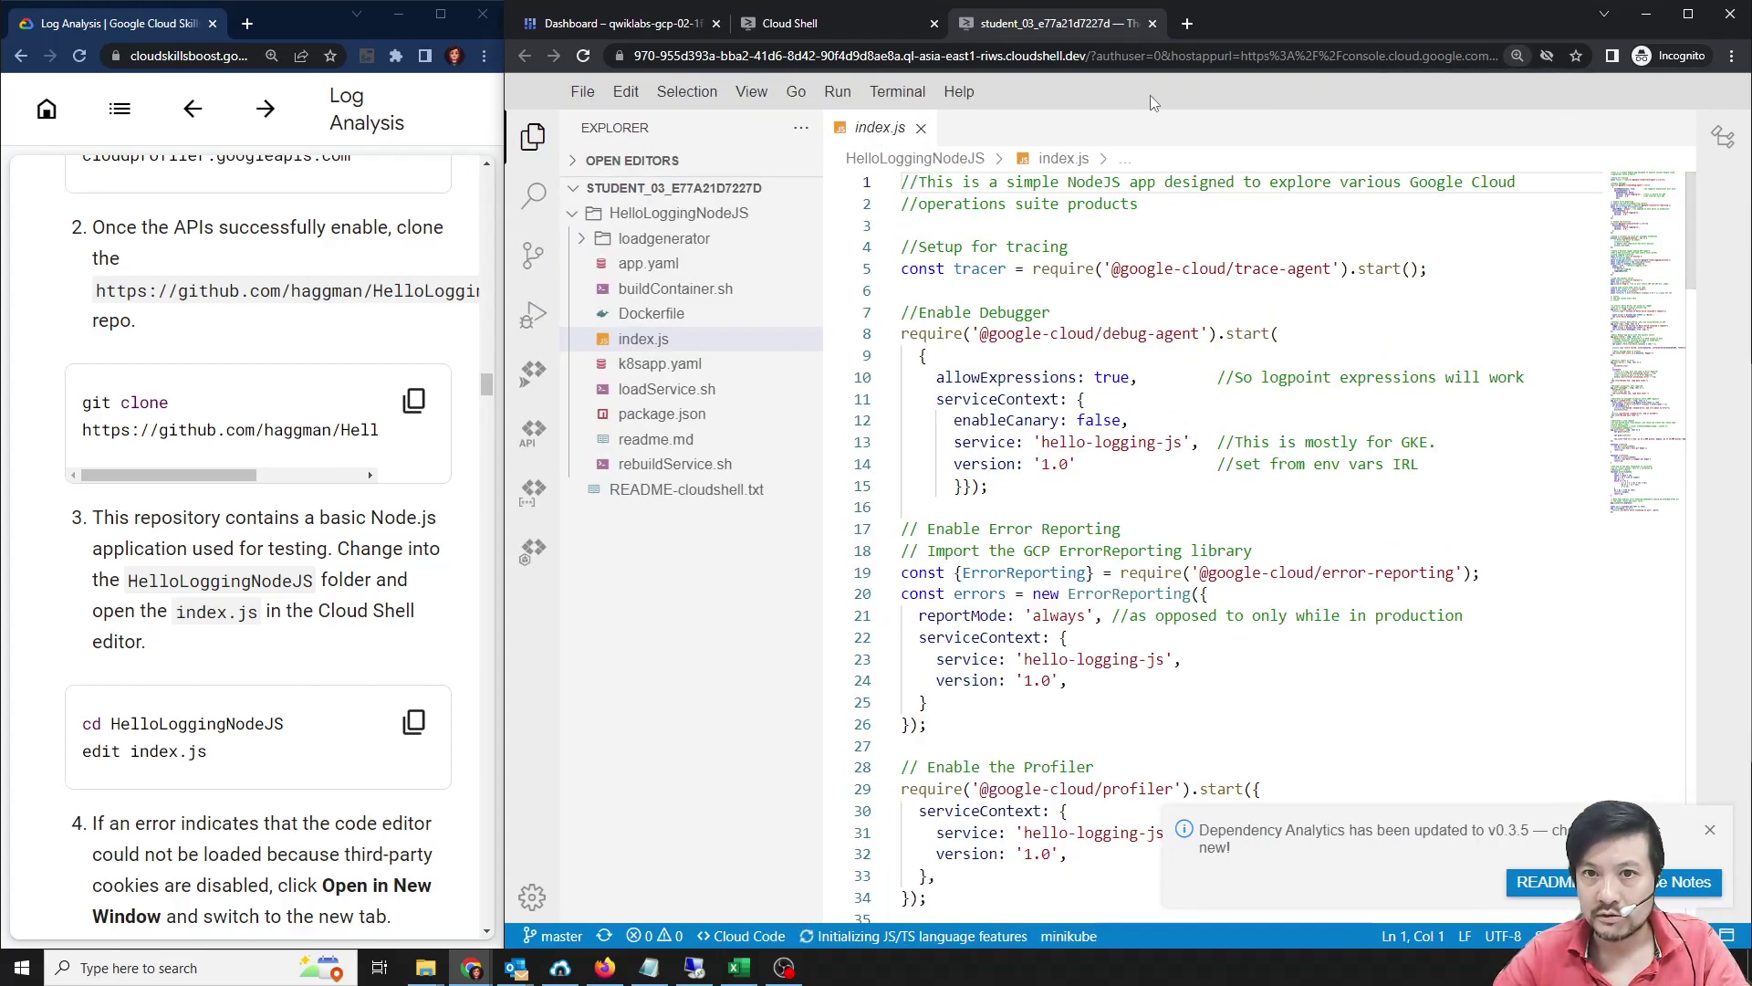
pyautogui.hotkey('ctrl', '+')
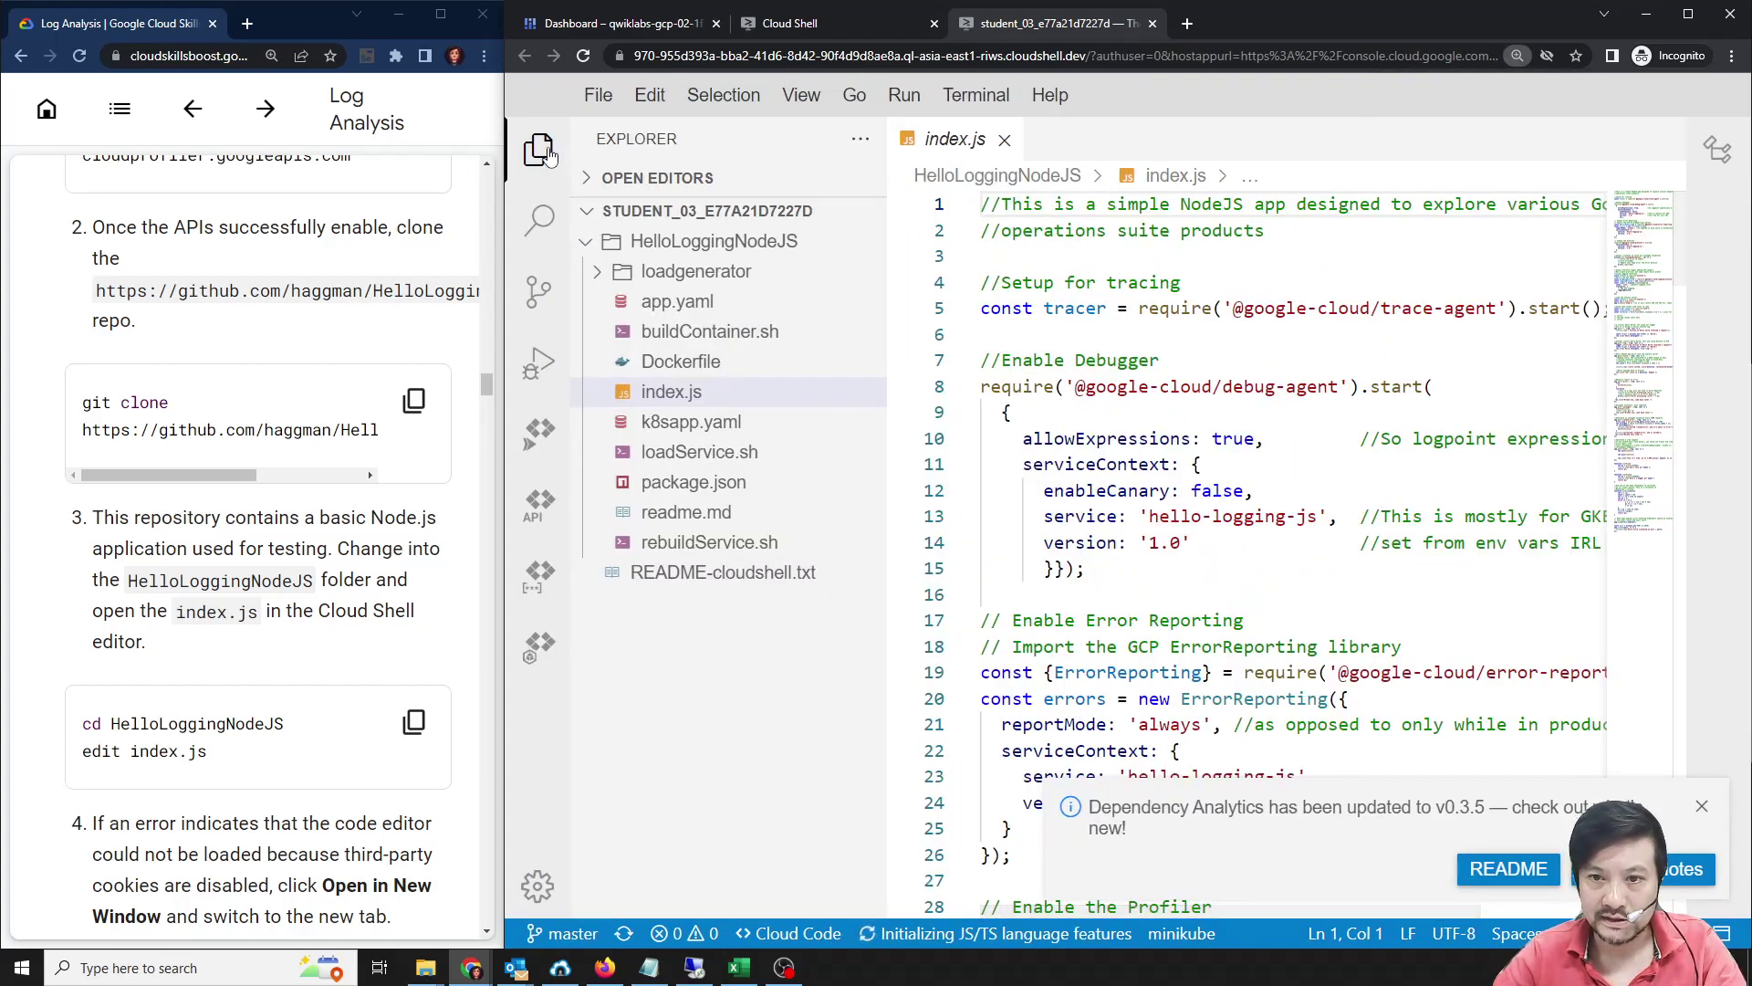
pyautogui.hotkey('ctrl', 'b')
# Review the setup code in index.js, from error reporting and profiler through the Winston logger and express server.
pyautogui.scroll(-5, 898, 543)
pyautogui.scroll(-3, 904, 511)
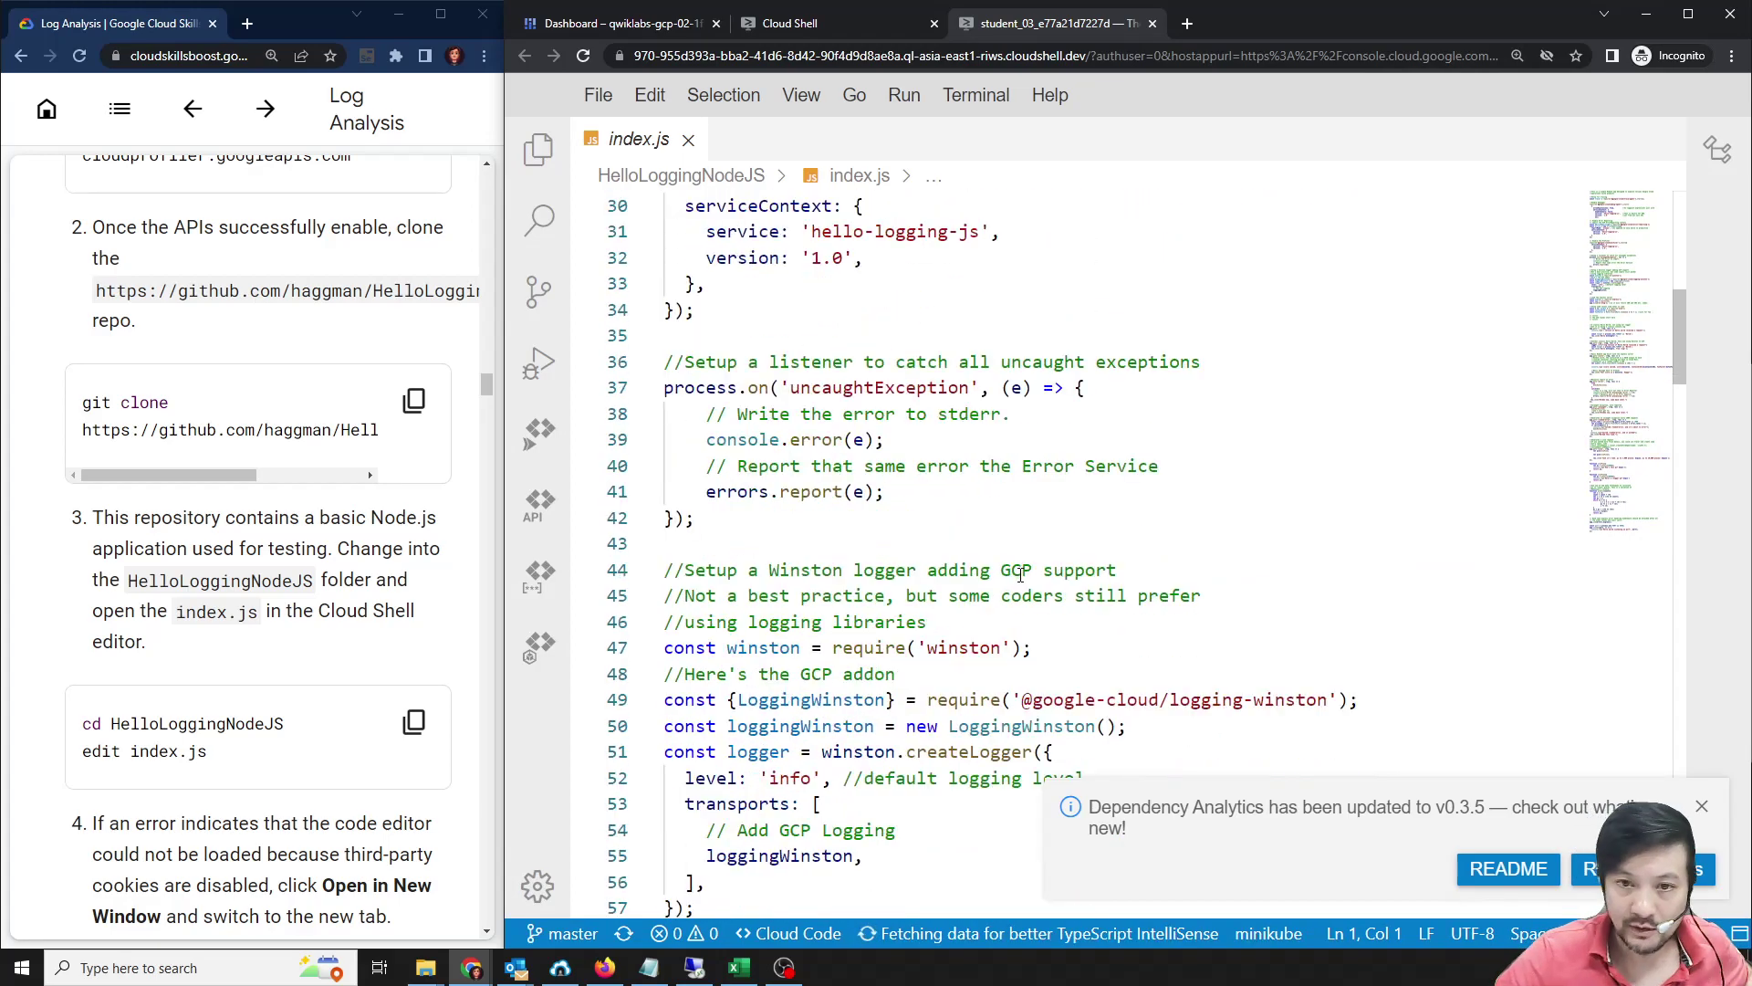
pyautogui.scroll(2, 908, 483)
pyautogui.scroll(-1, 916, 454)
pyautogui.scroll(-4, 915, 453)
pyautogui.scroll(6, 904, 429)
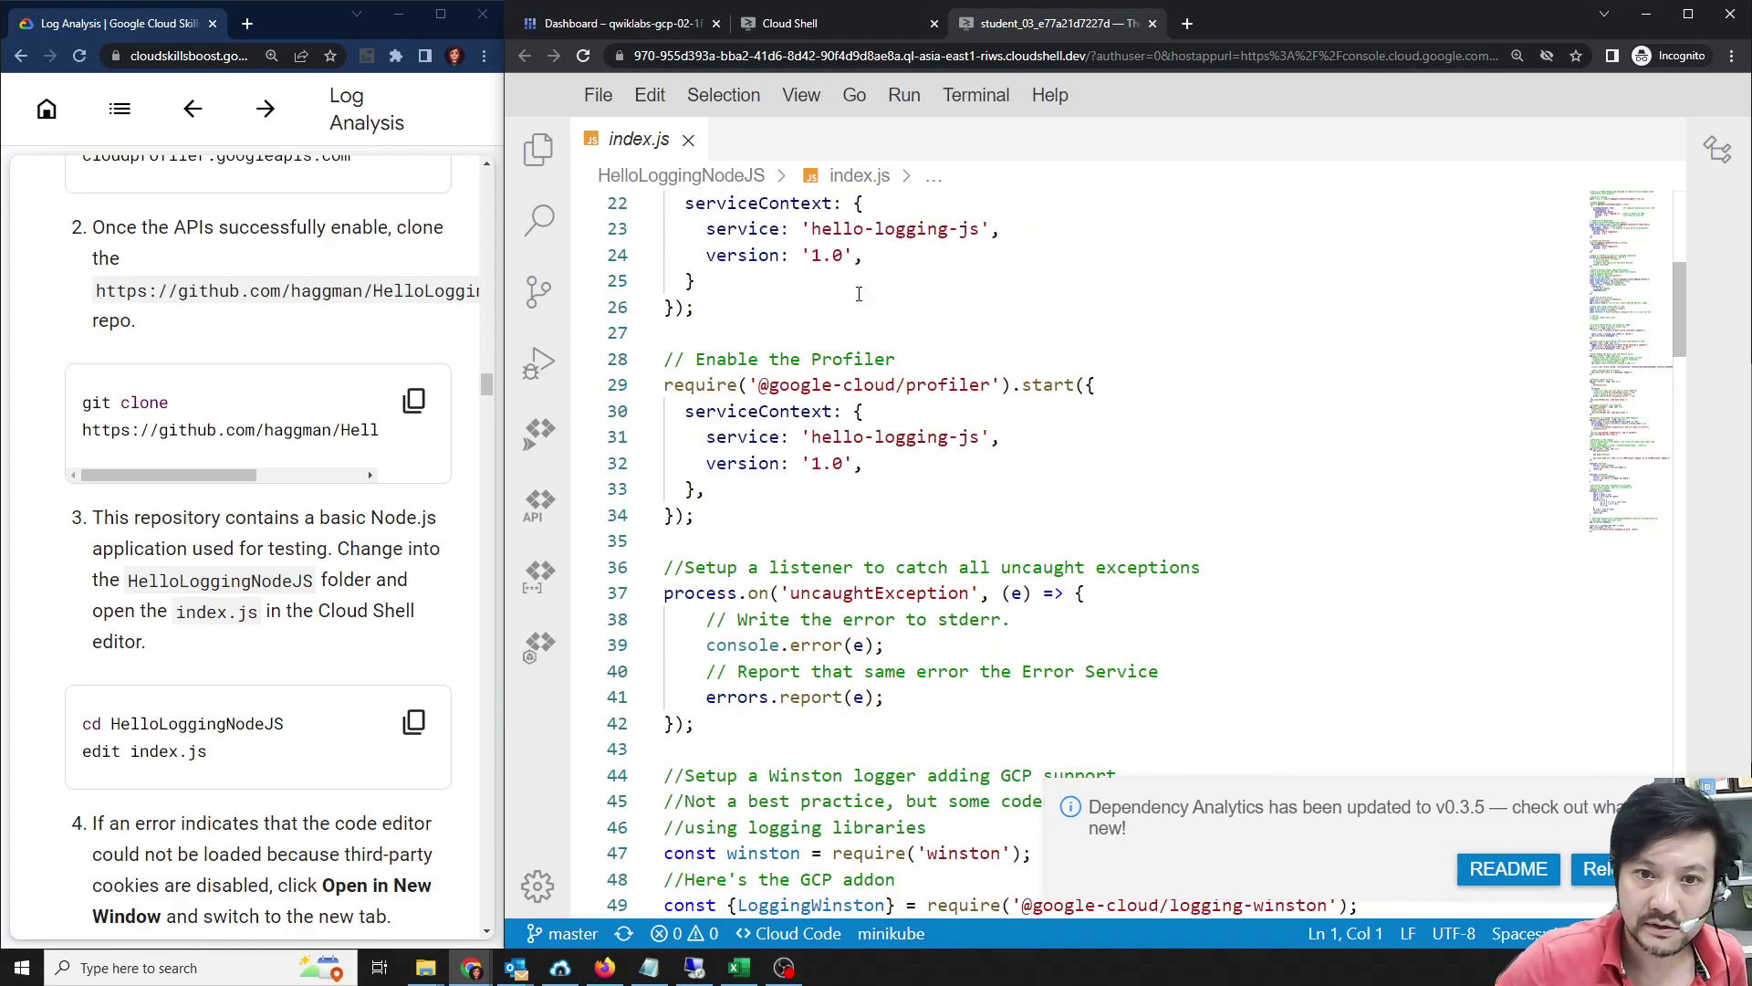
pyautogui.scroll(-1, 881, 384)
pyautogui.scroll(-6, 880, 385)
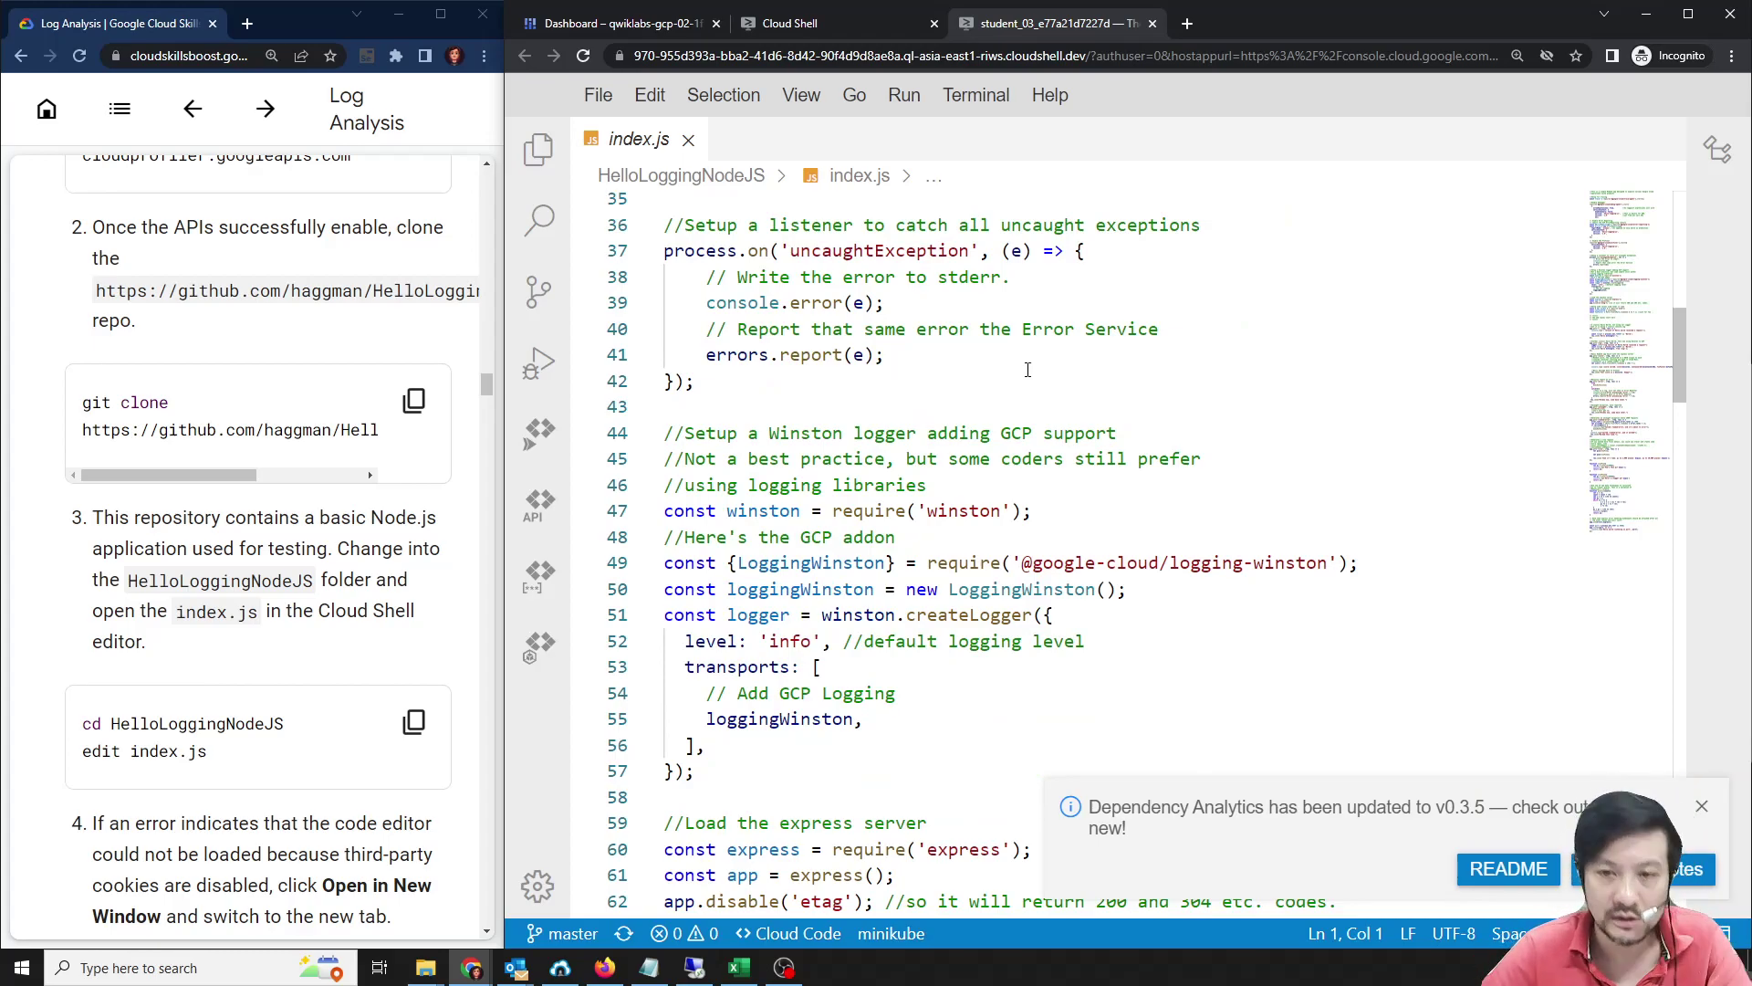
pyautogui.scroll(-3, 1027, 369)
pyautogui.scroll(-2, 1013, 497)
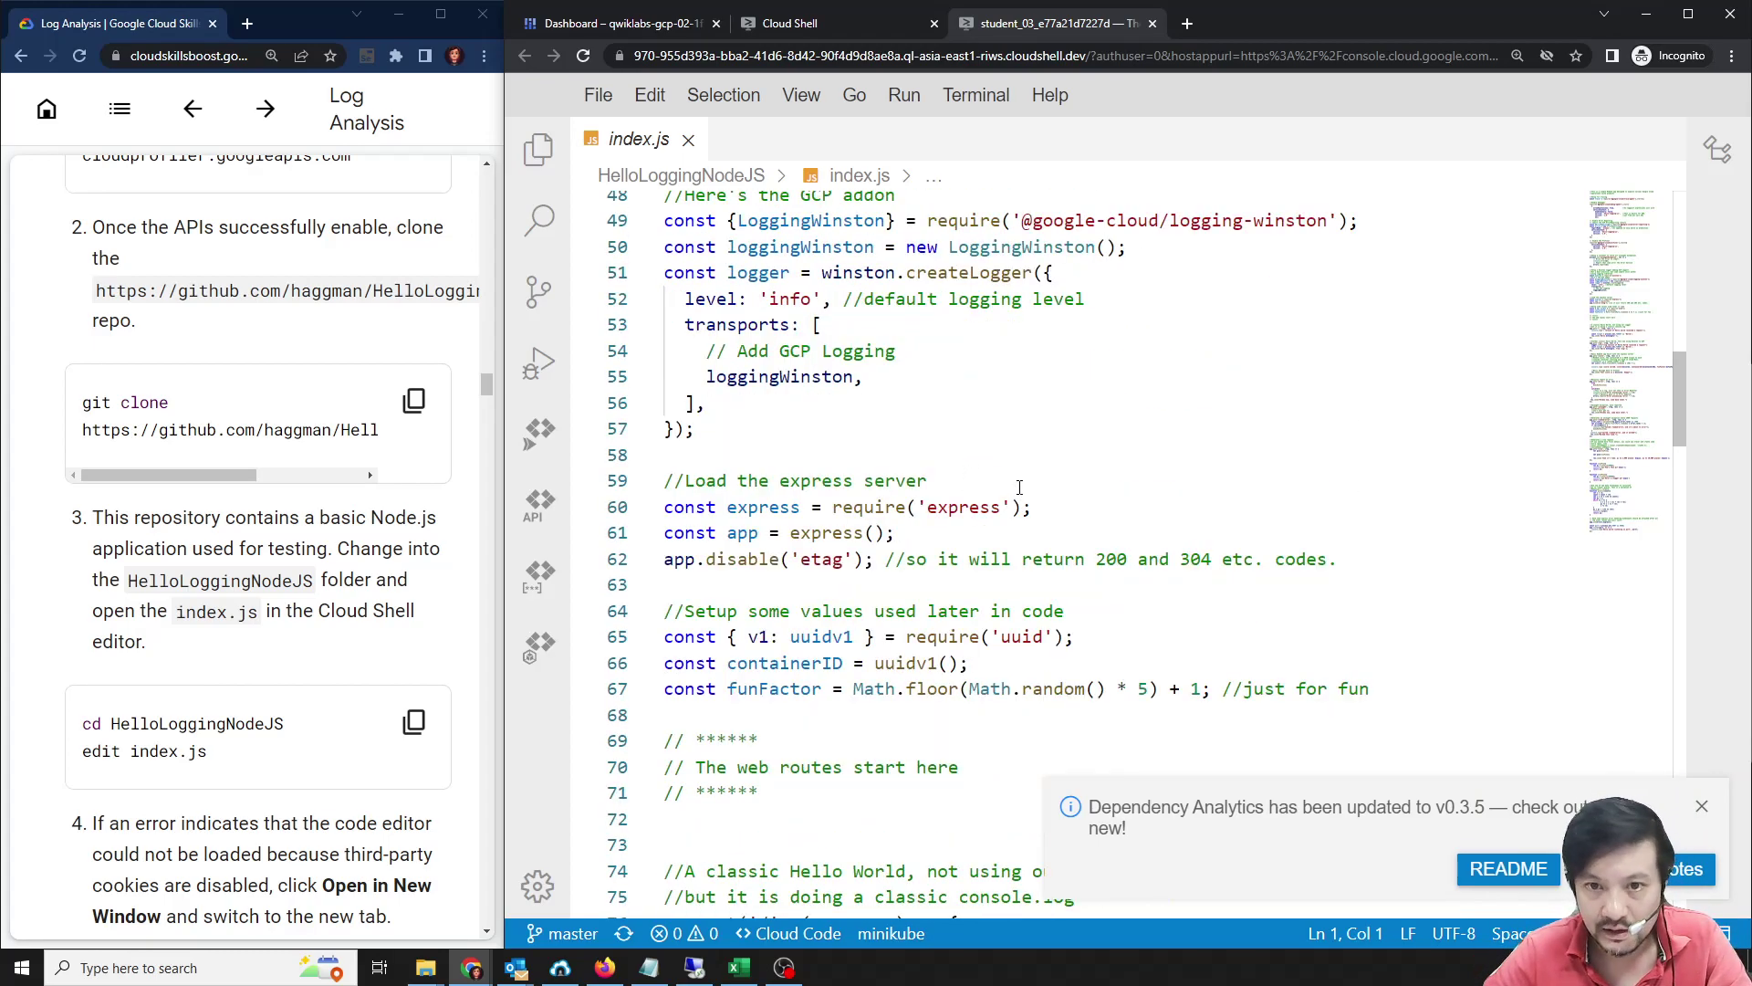
# Read the web routes and pi calculation functions in index.js through to the end of the file.
pyautogui.scroll(-8, 904, 383)
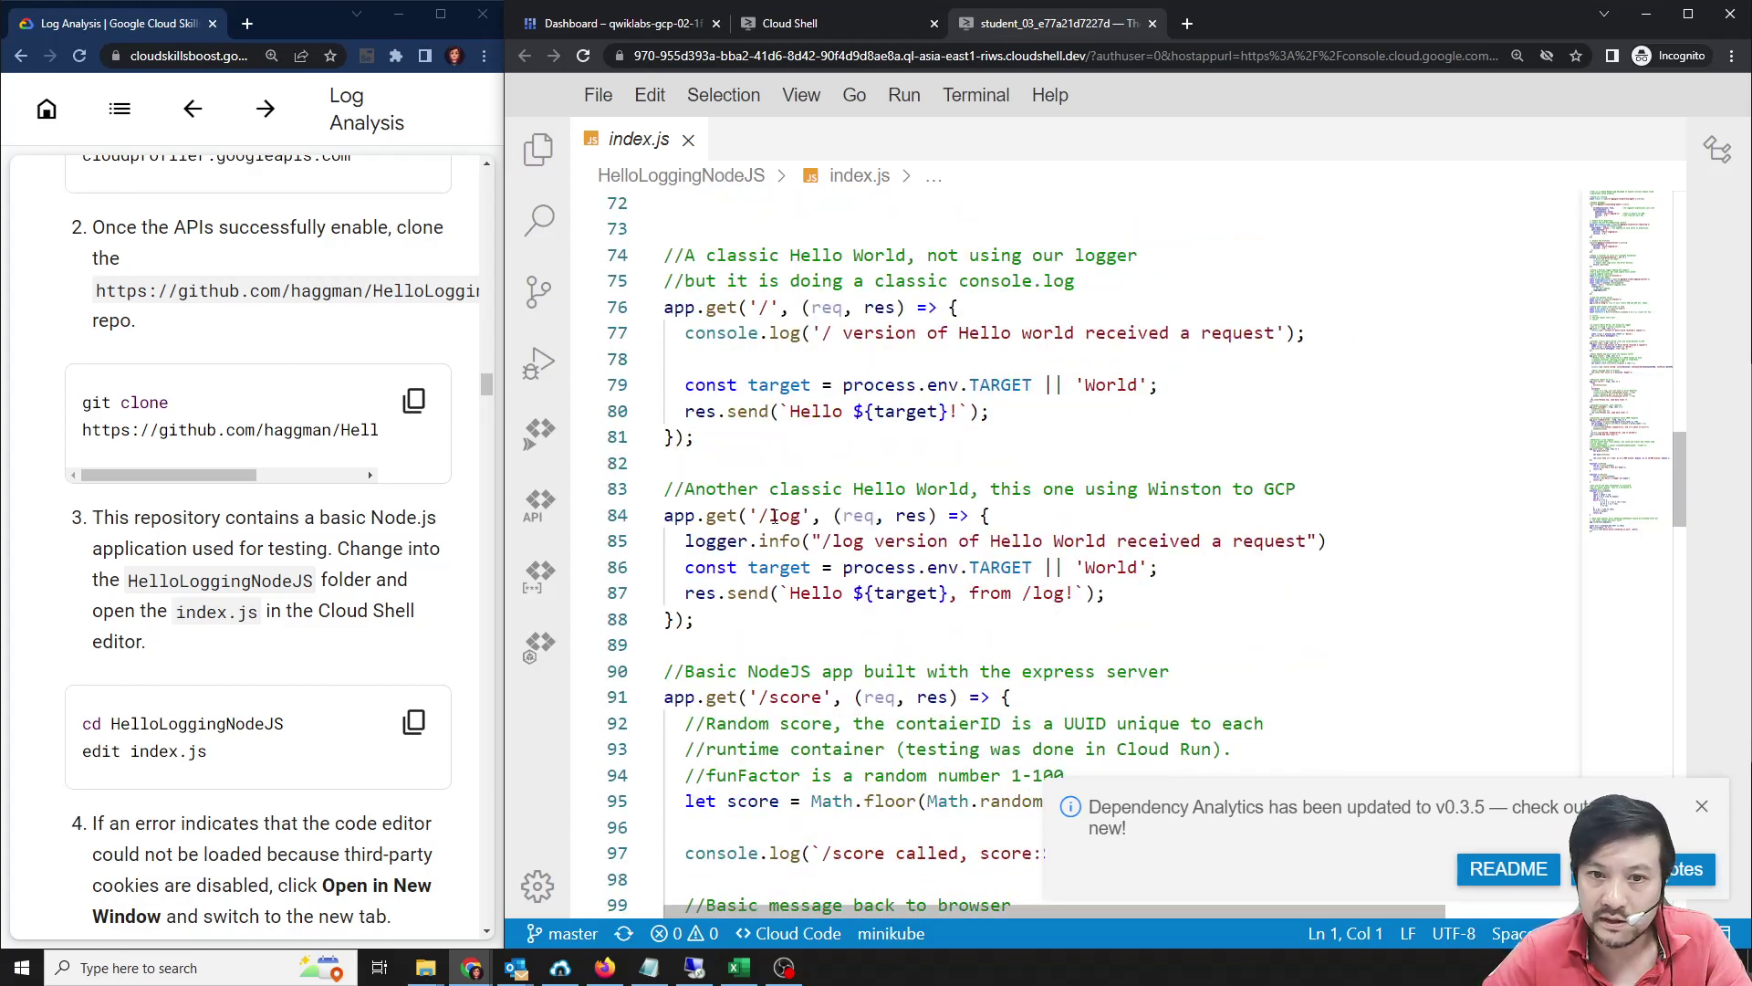
pyautogui.scroll(-2, 785, 438)
pyautogui.scroll(-8, 795, 433)
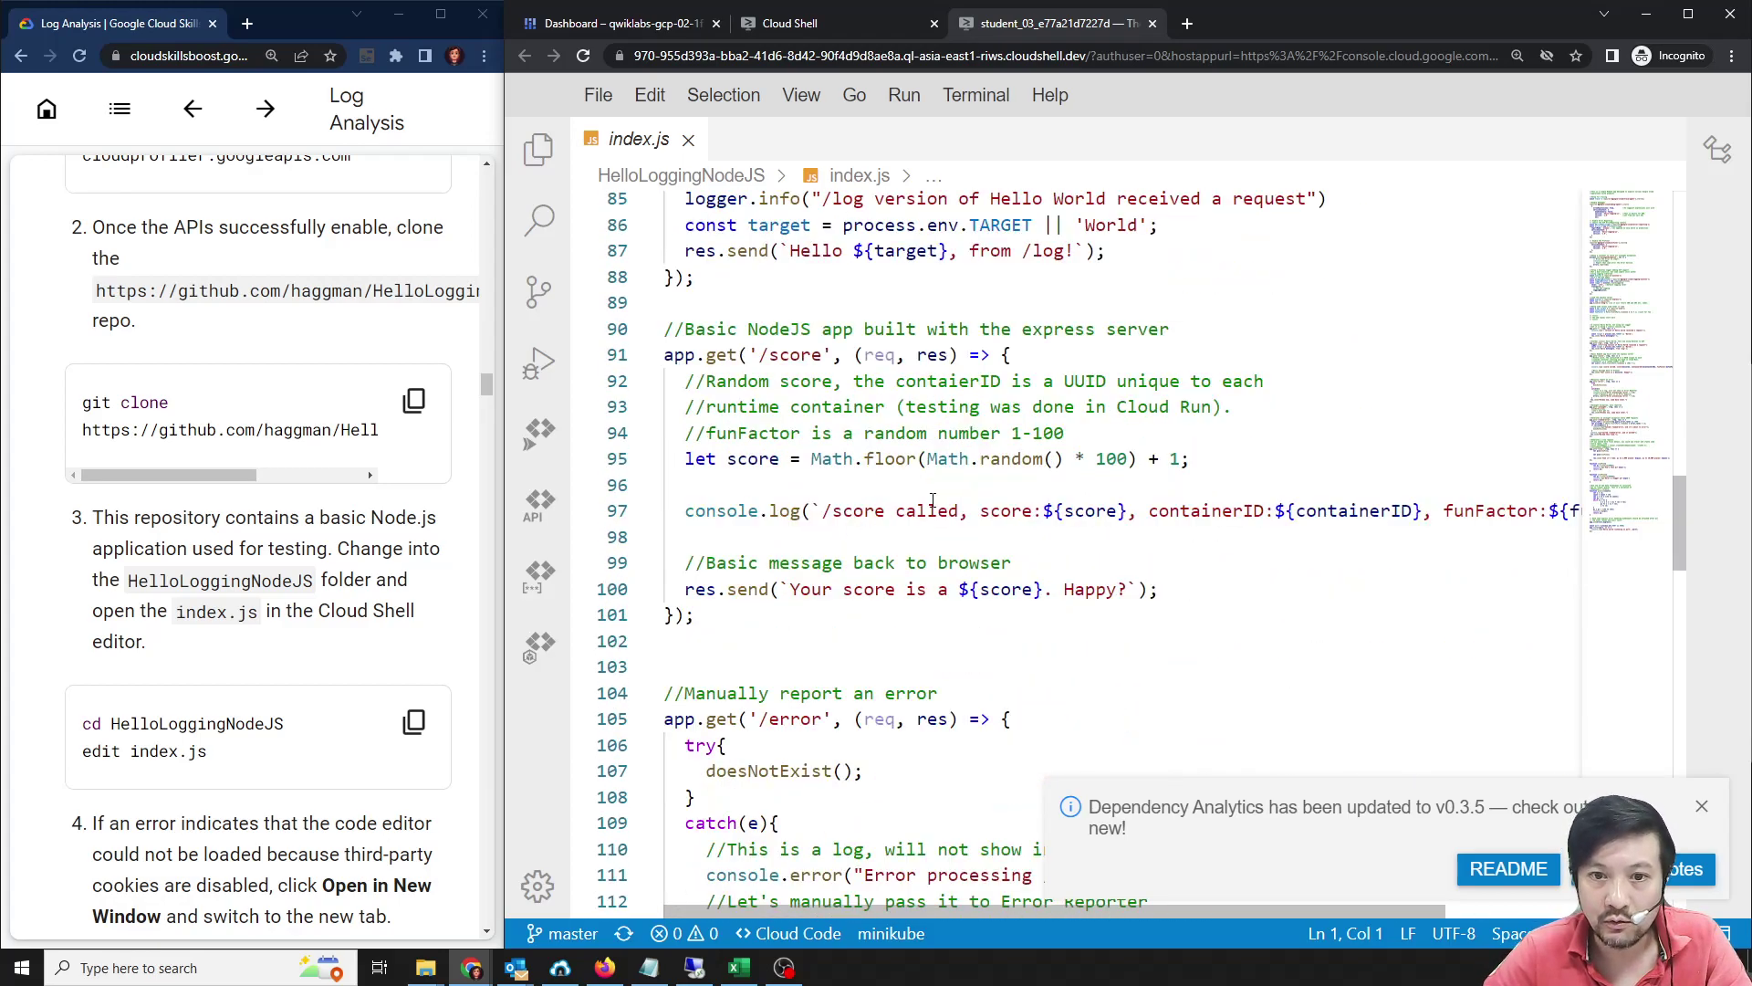
pyautogui.scroll(-4, 792, 613)
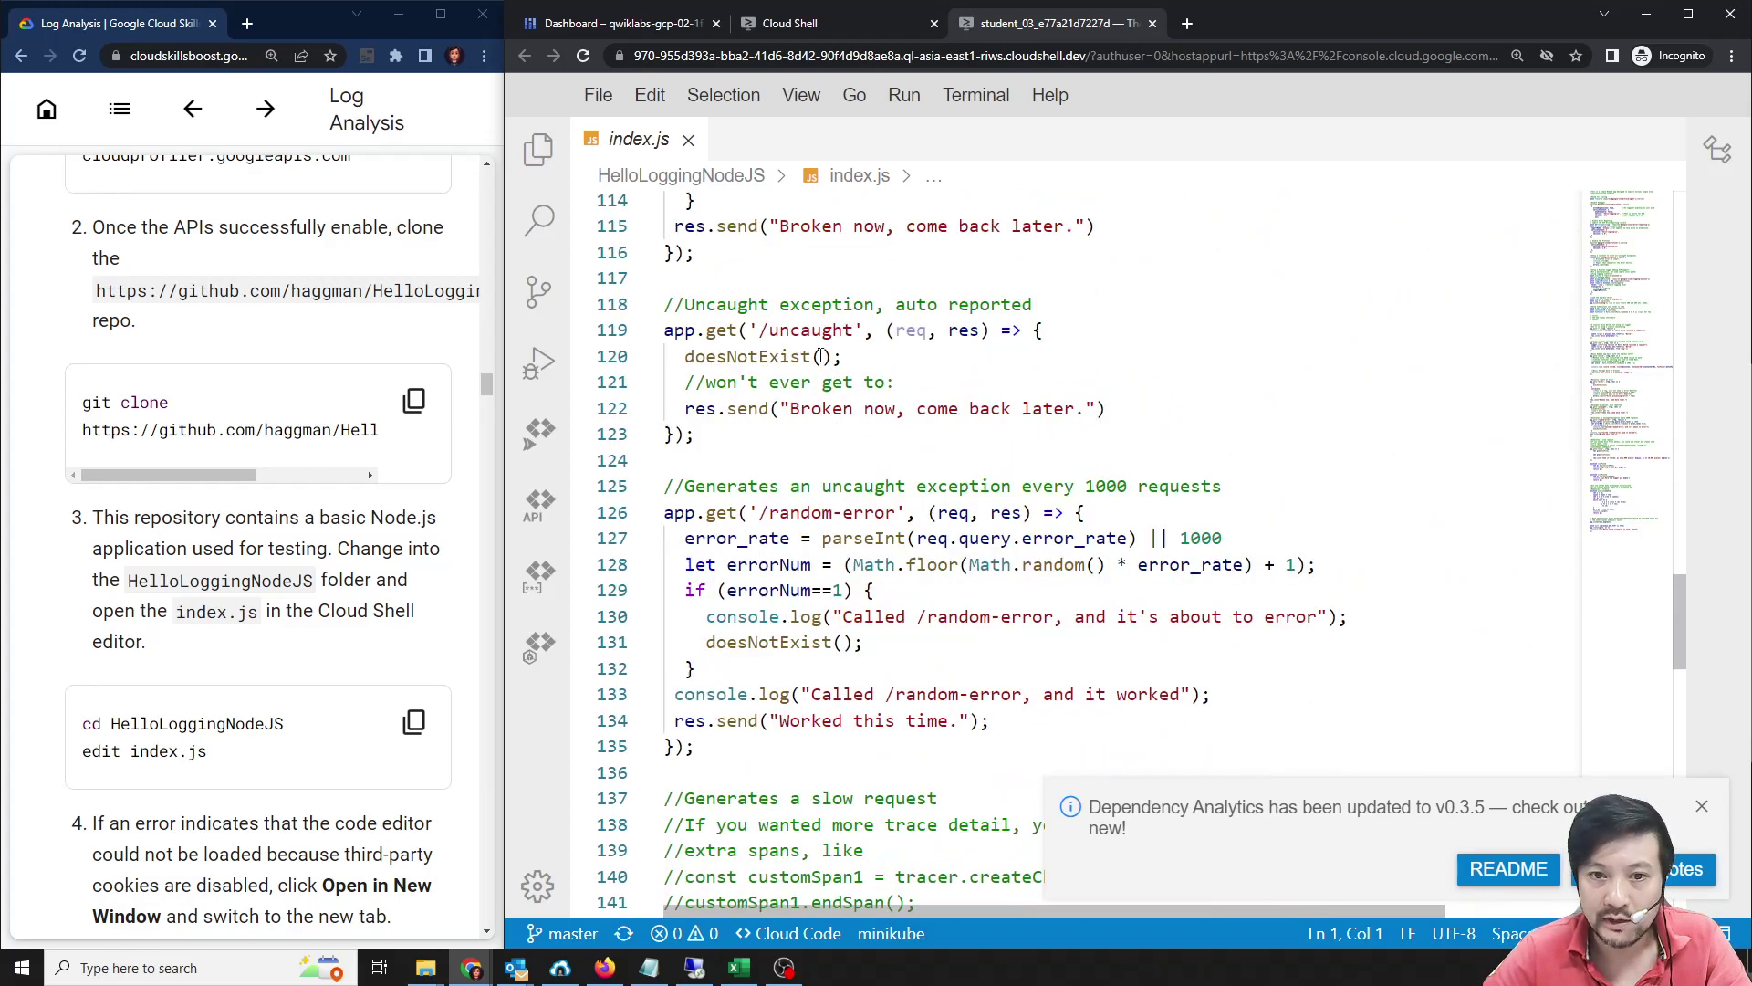
pyautogui.scroll(-13, 802, 508)
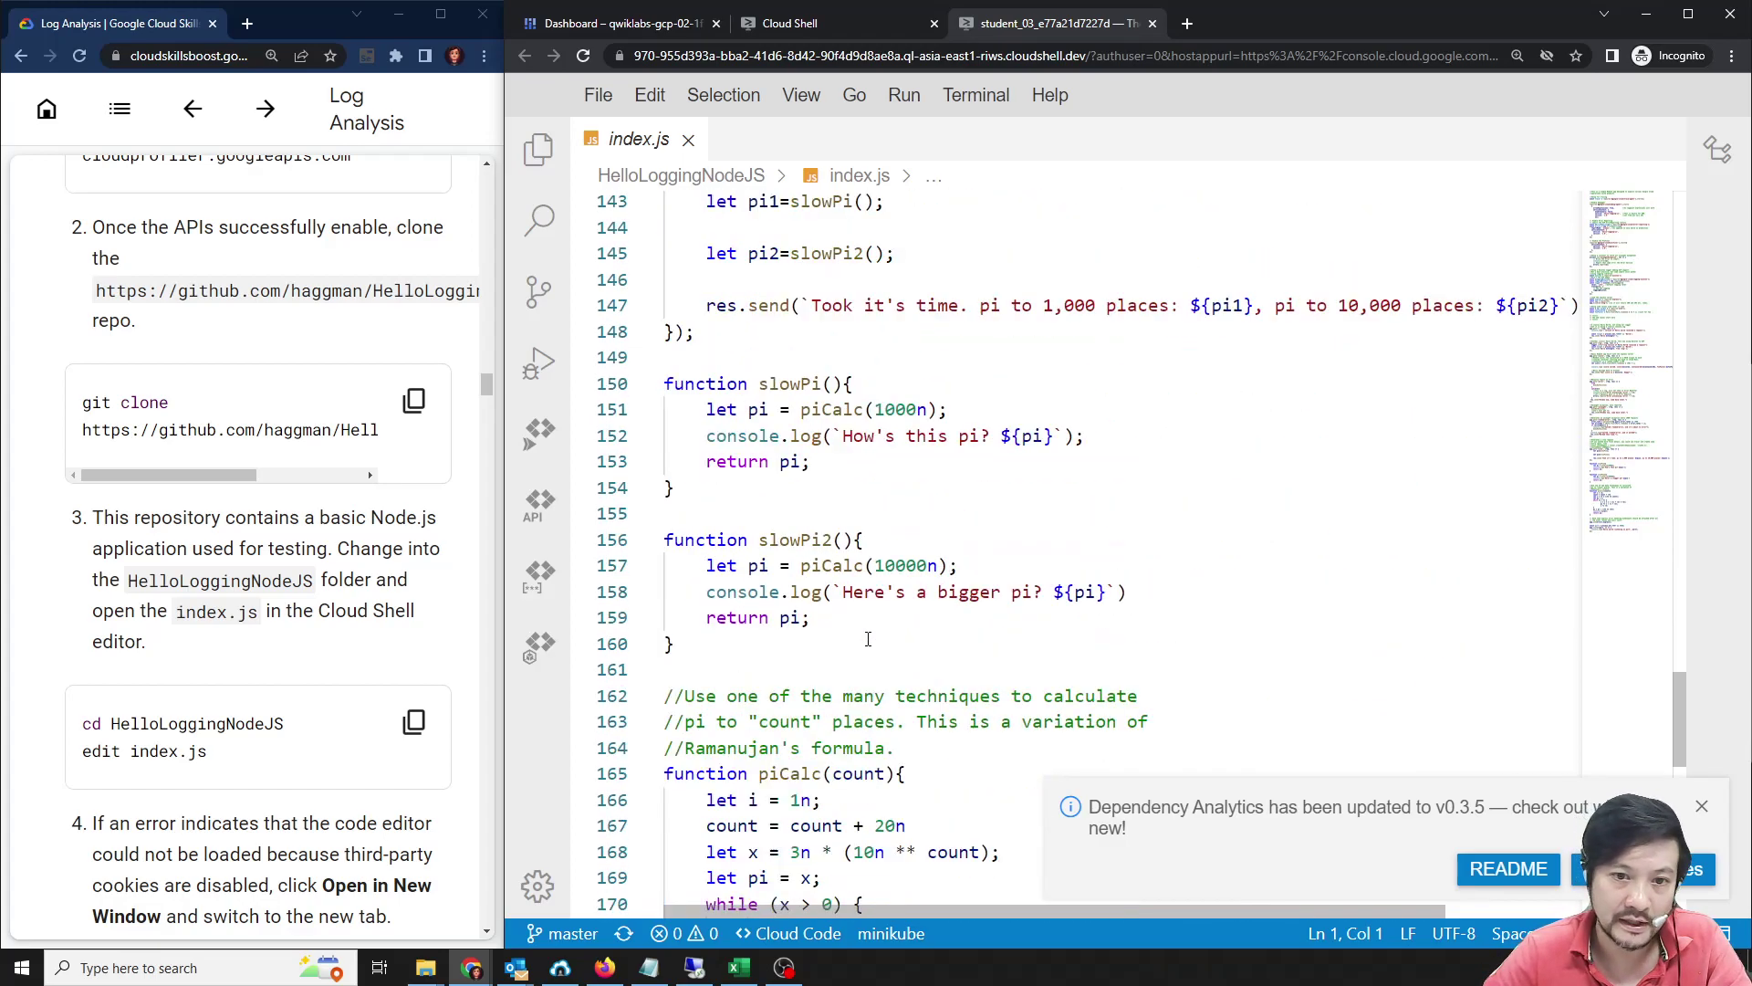
pyautogui.scroll(-7, 868, 638)
# Read the lab's note on /random-error and examine that route in index.js, including its error_rate and doesNotExist() lines.
pyautogui.click(326, 630)
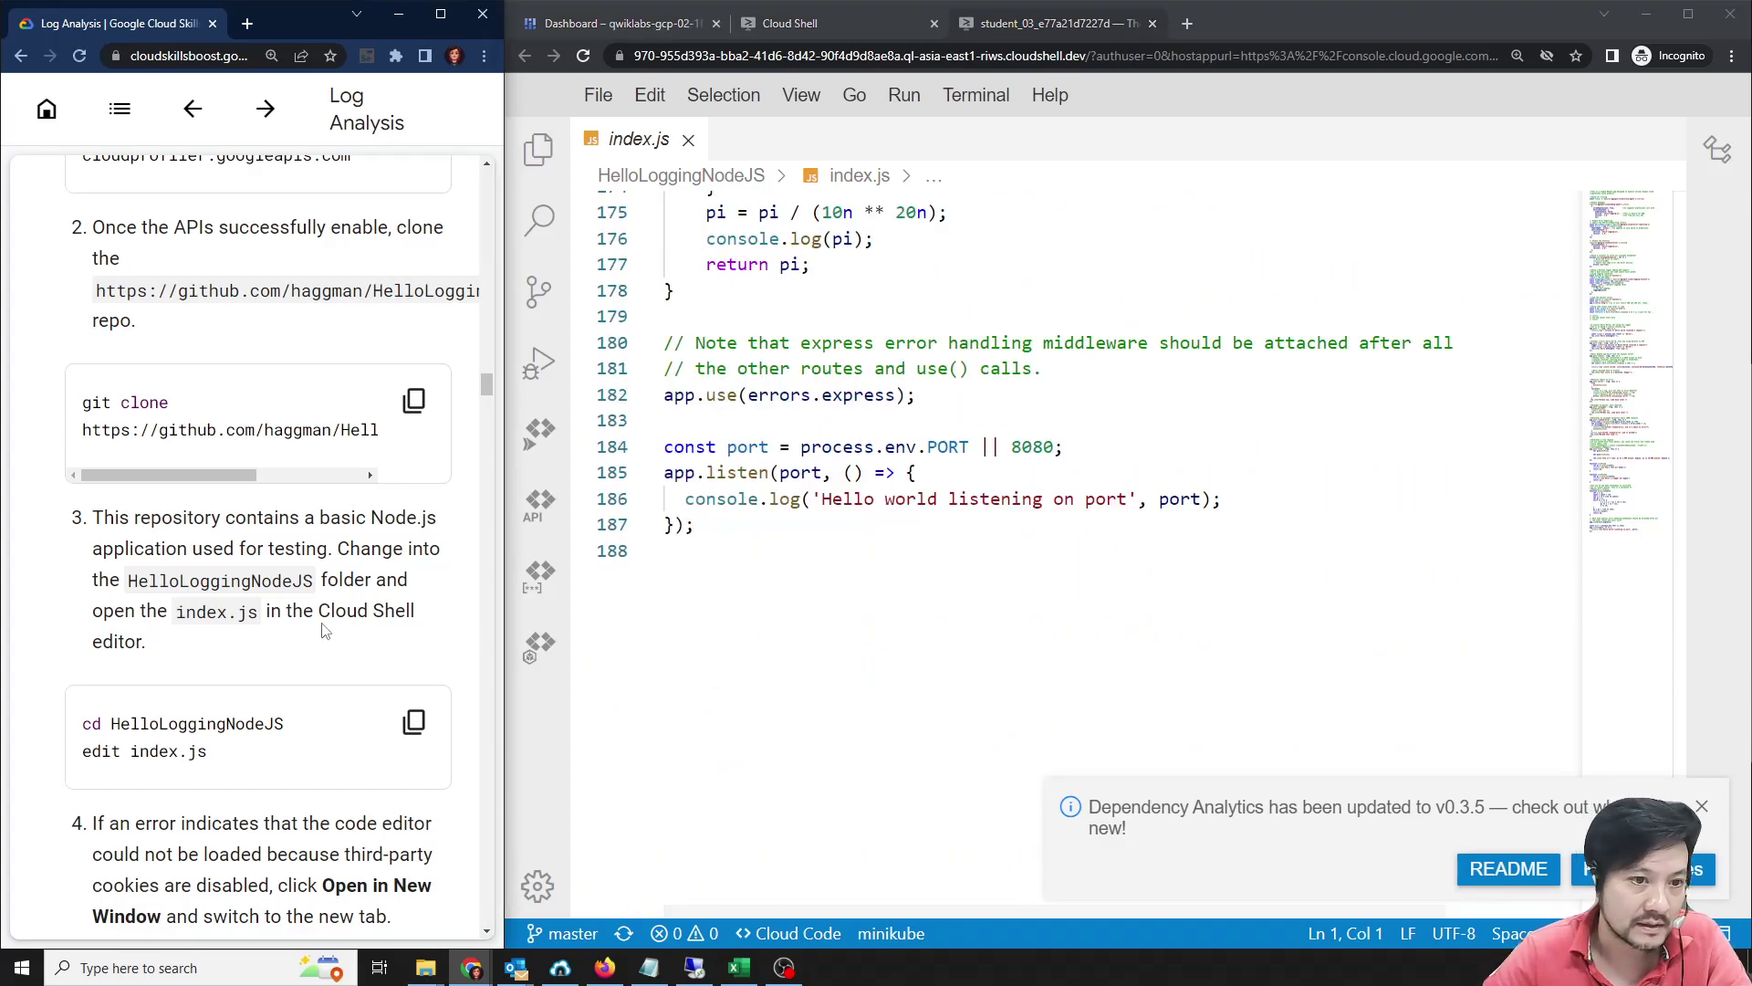
pyautogui.scroll(-1, 325, 631)
pyautogui.scroll(-5, 326, 630)
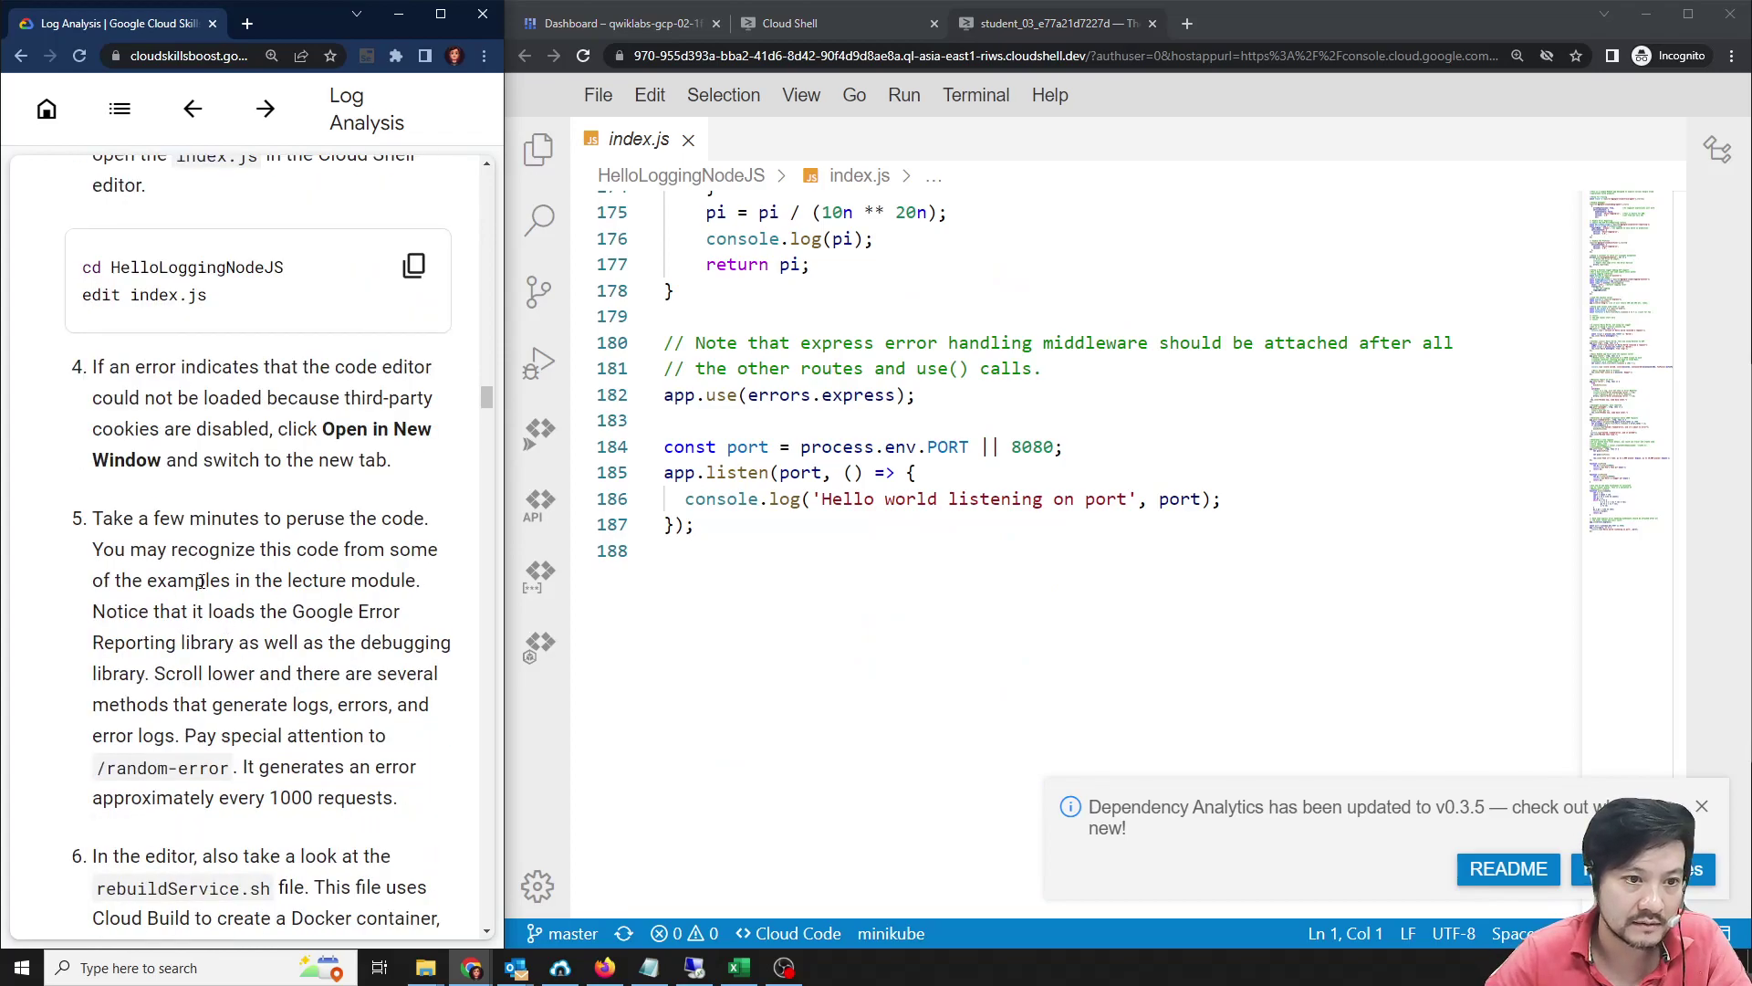
pyautogui.scroll(-1, 241, 668)
pyautogui.moveTo(116, 585); pyautogui.dragTo(198, 585)
pyautogui.scroll(7, 904, 544)
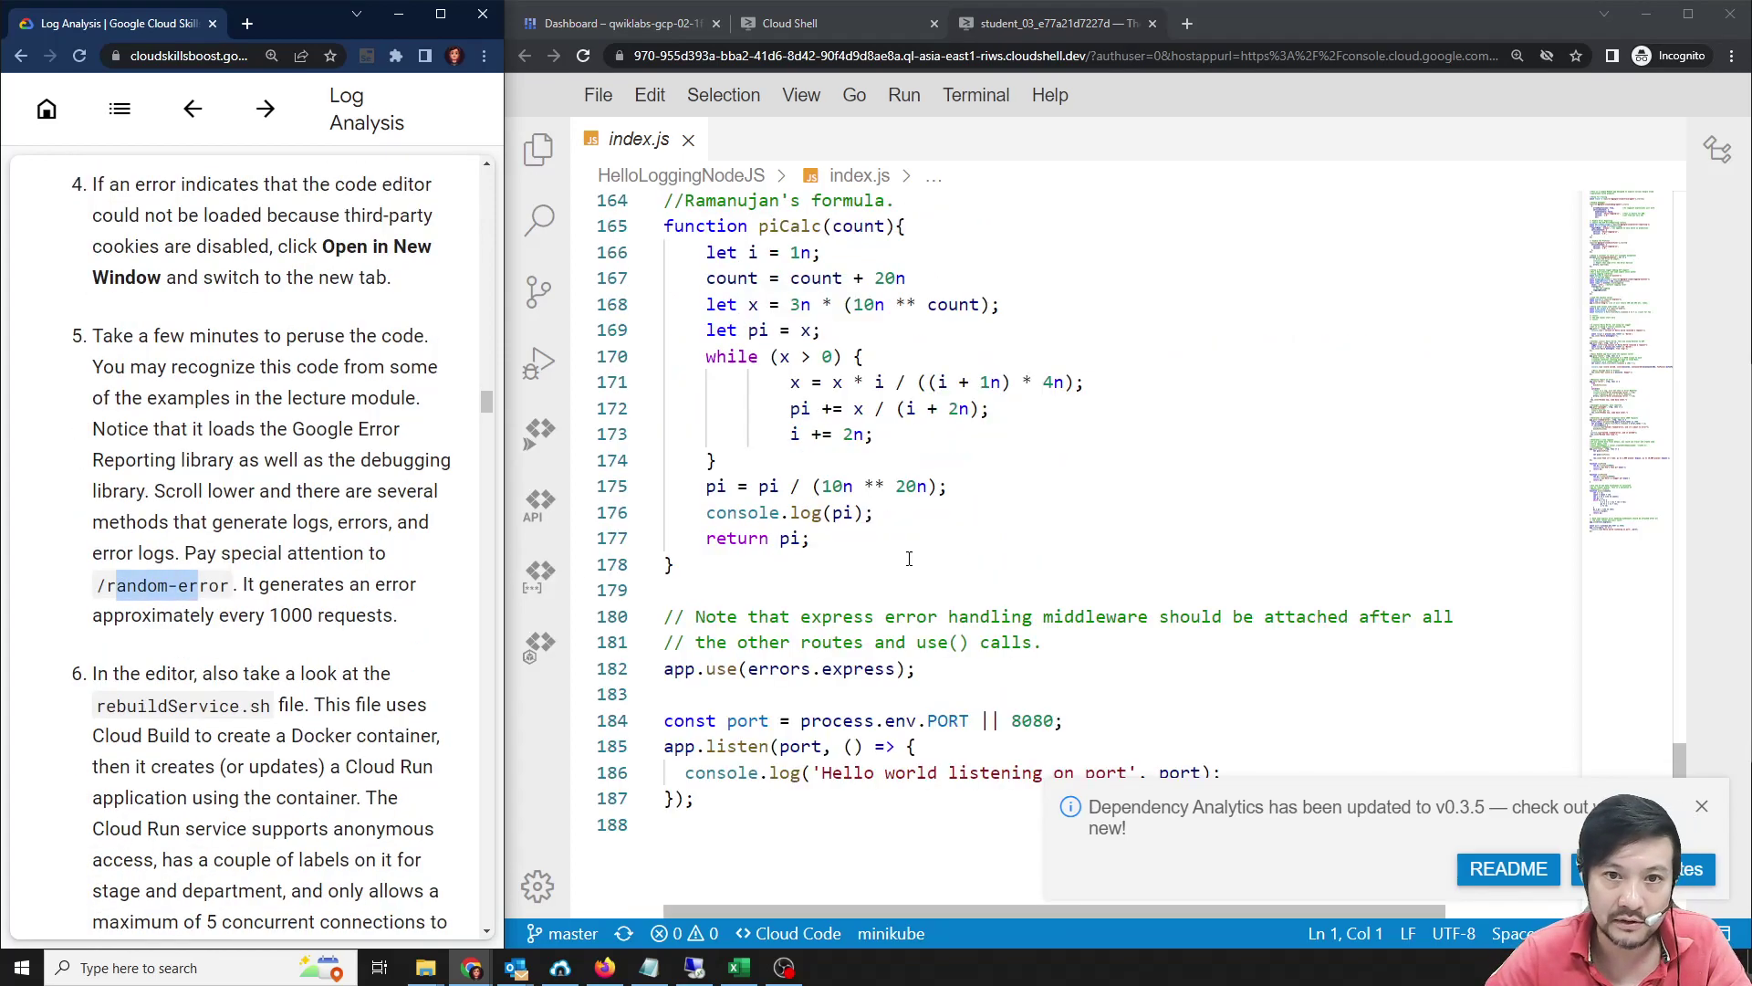
pyautogui.scroll(11, 904, 544)
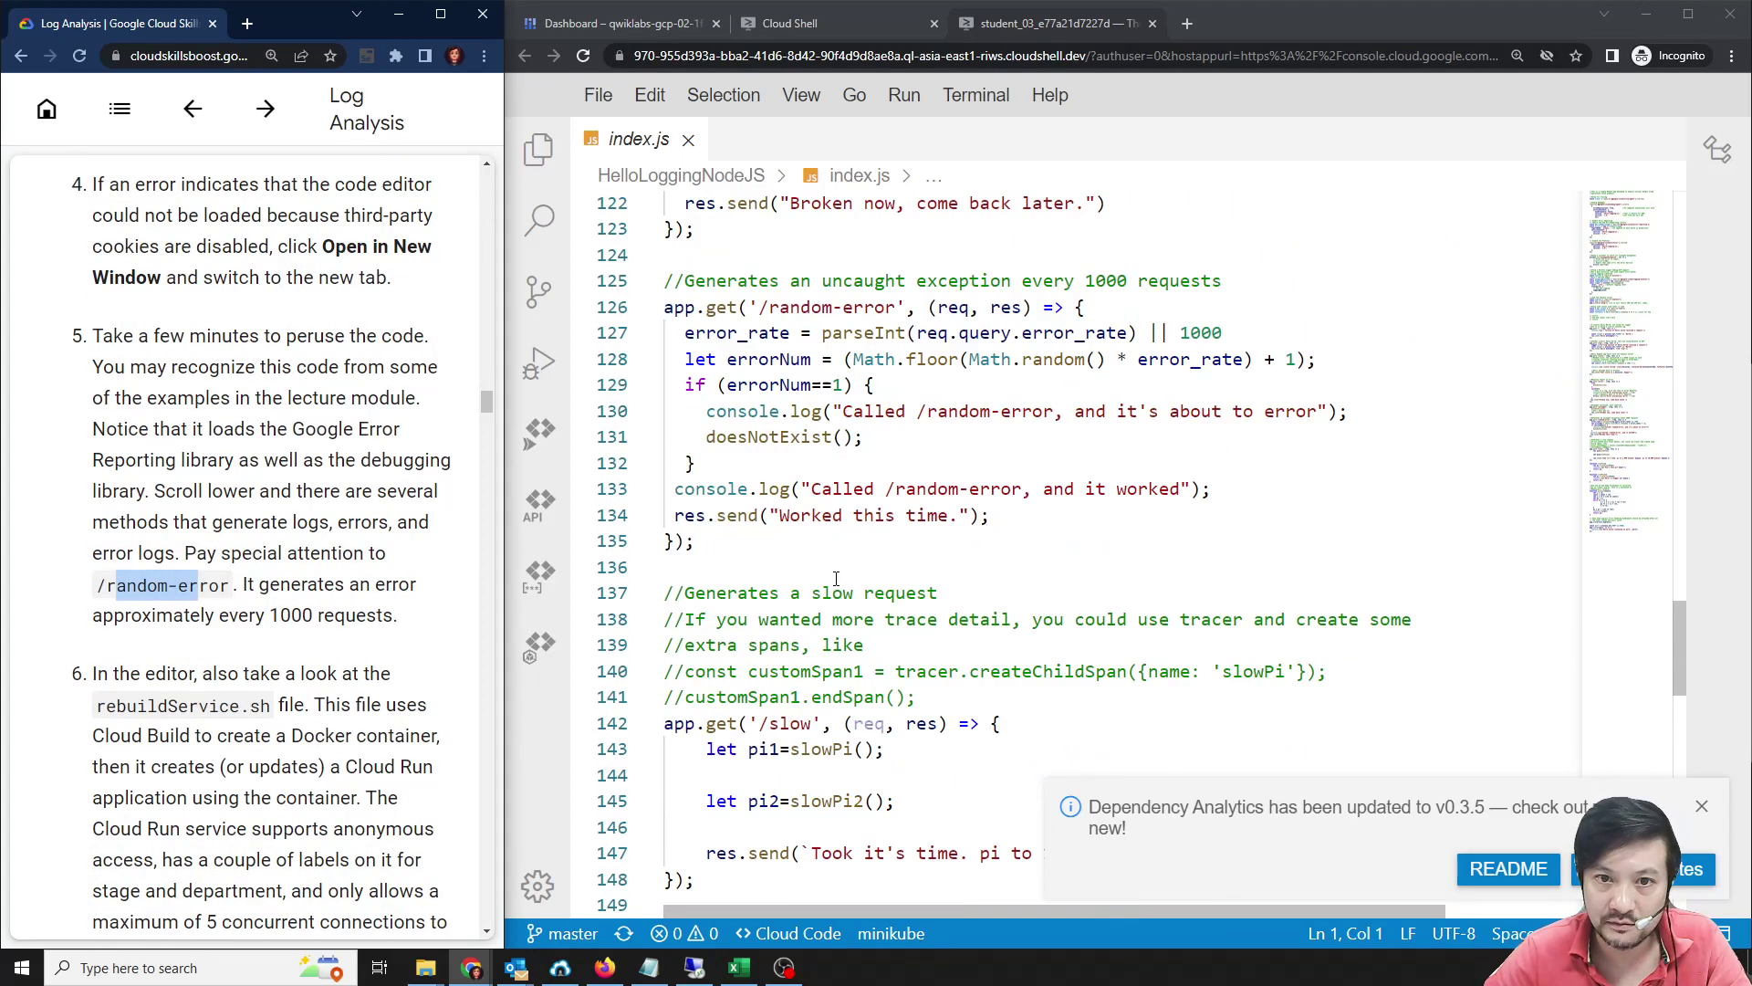
pyautogui.click(1126, 334)
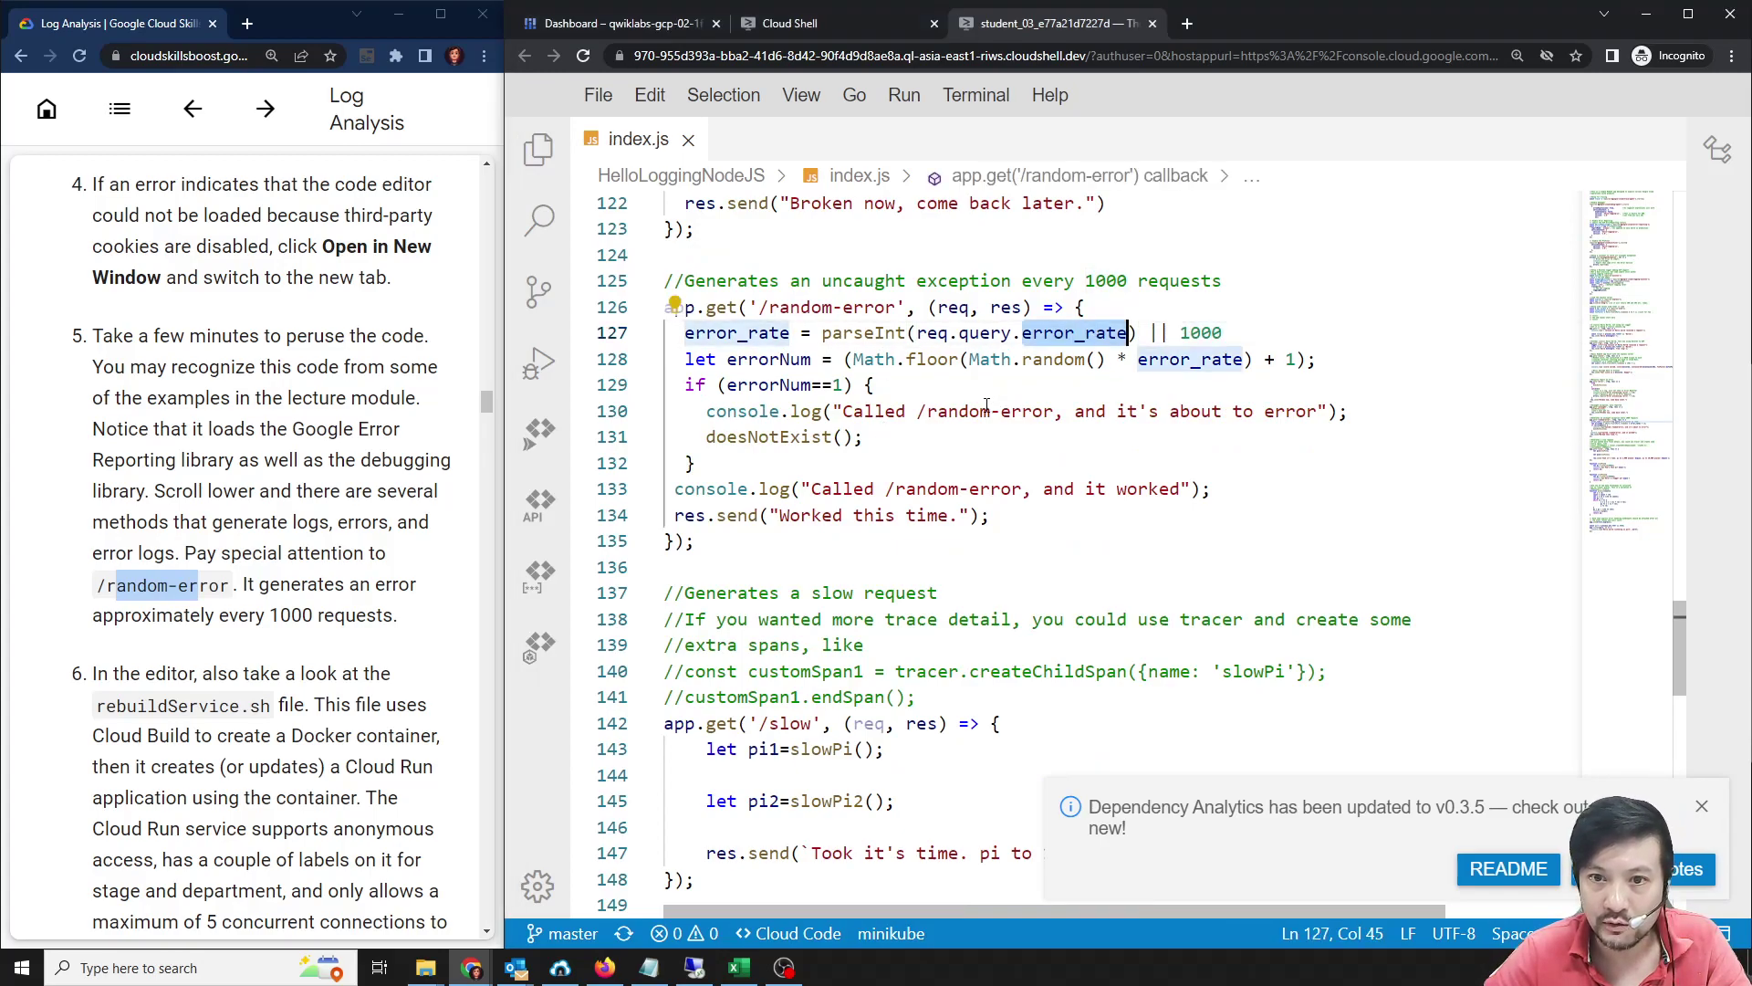
pyautogui.moveTo(701, 437); pyautogui.dragTo(862, 437)
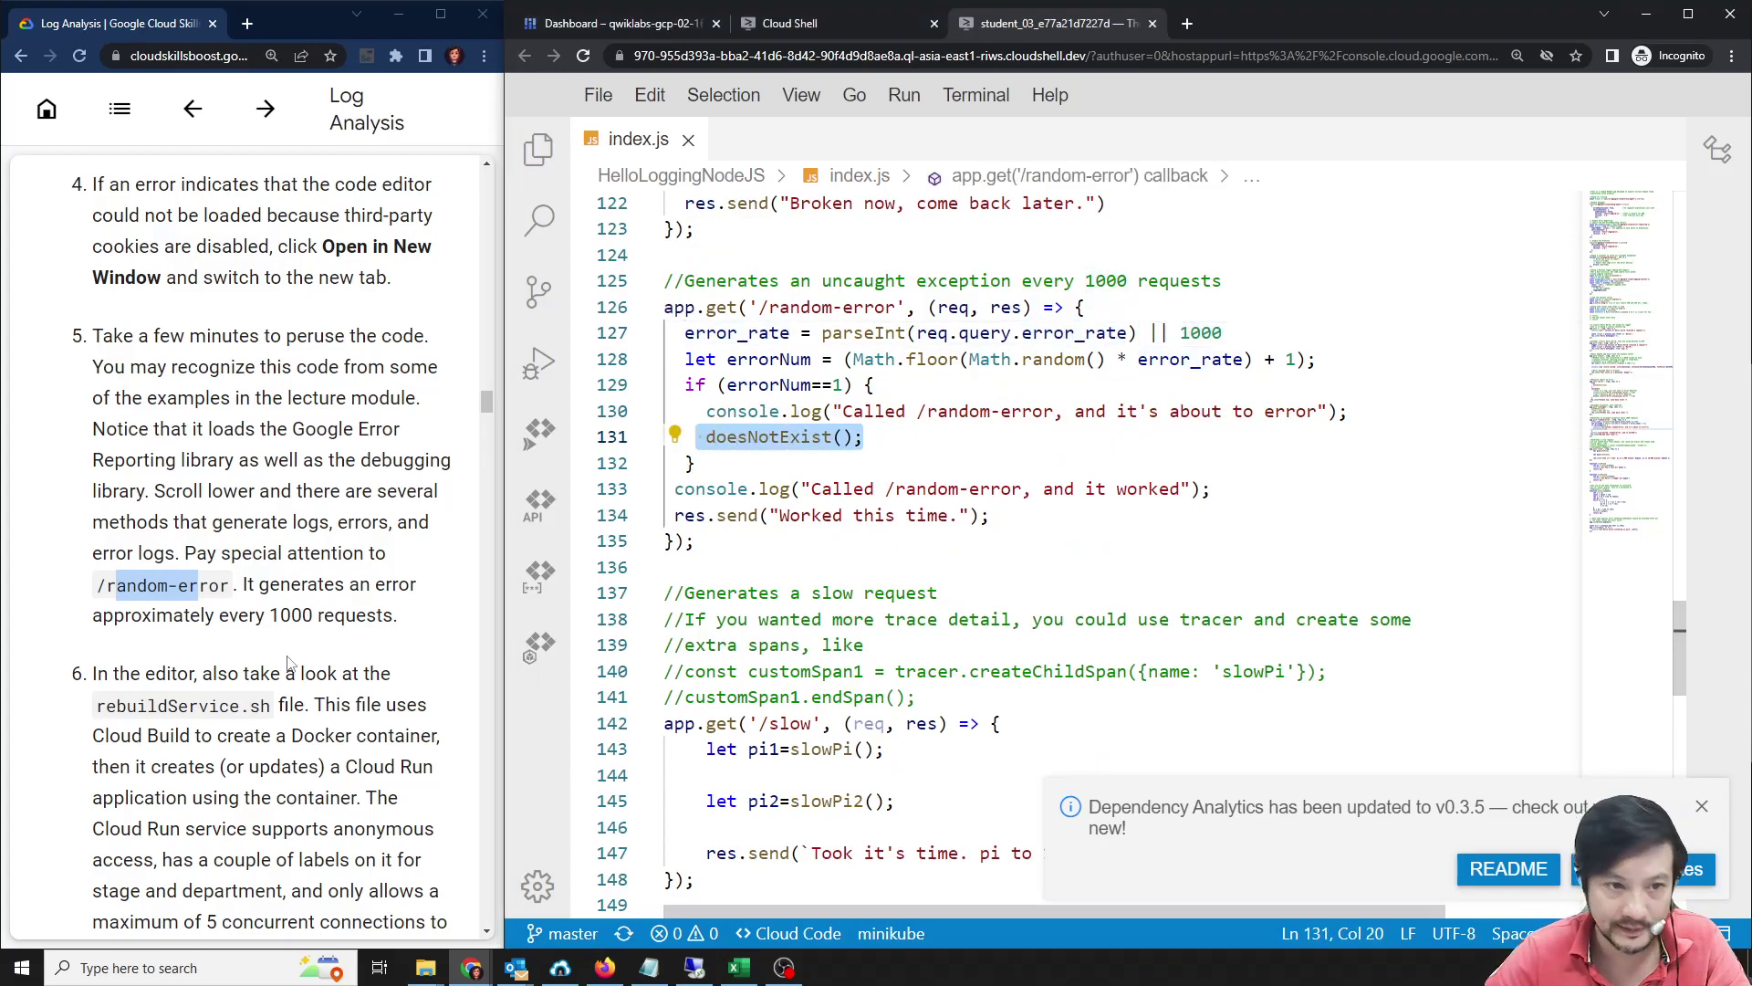
# Open rebuildService.sh, hide the file explorer, and examine its gcloud build and deploy commands.
pyautogui.scroll(-2, 236, 673)
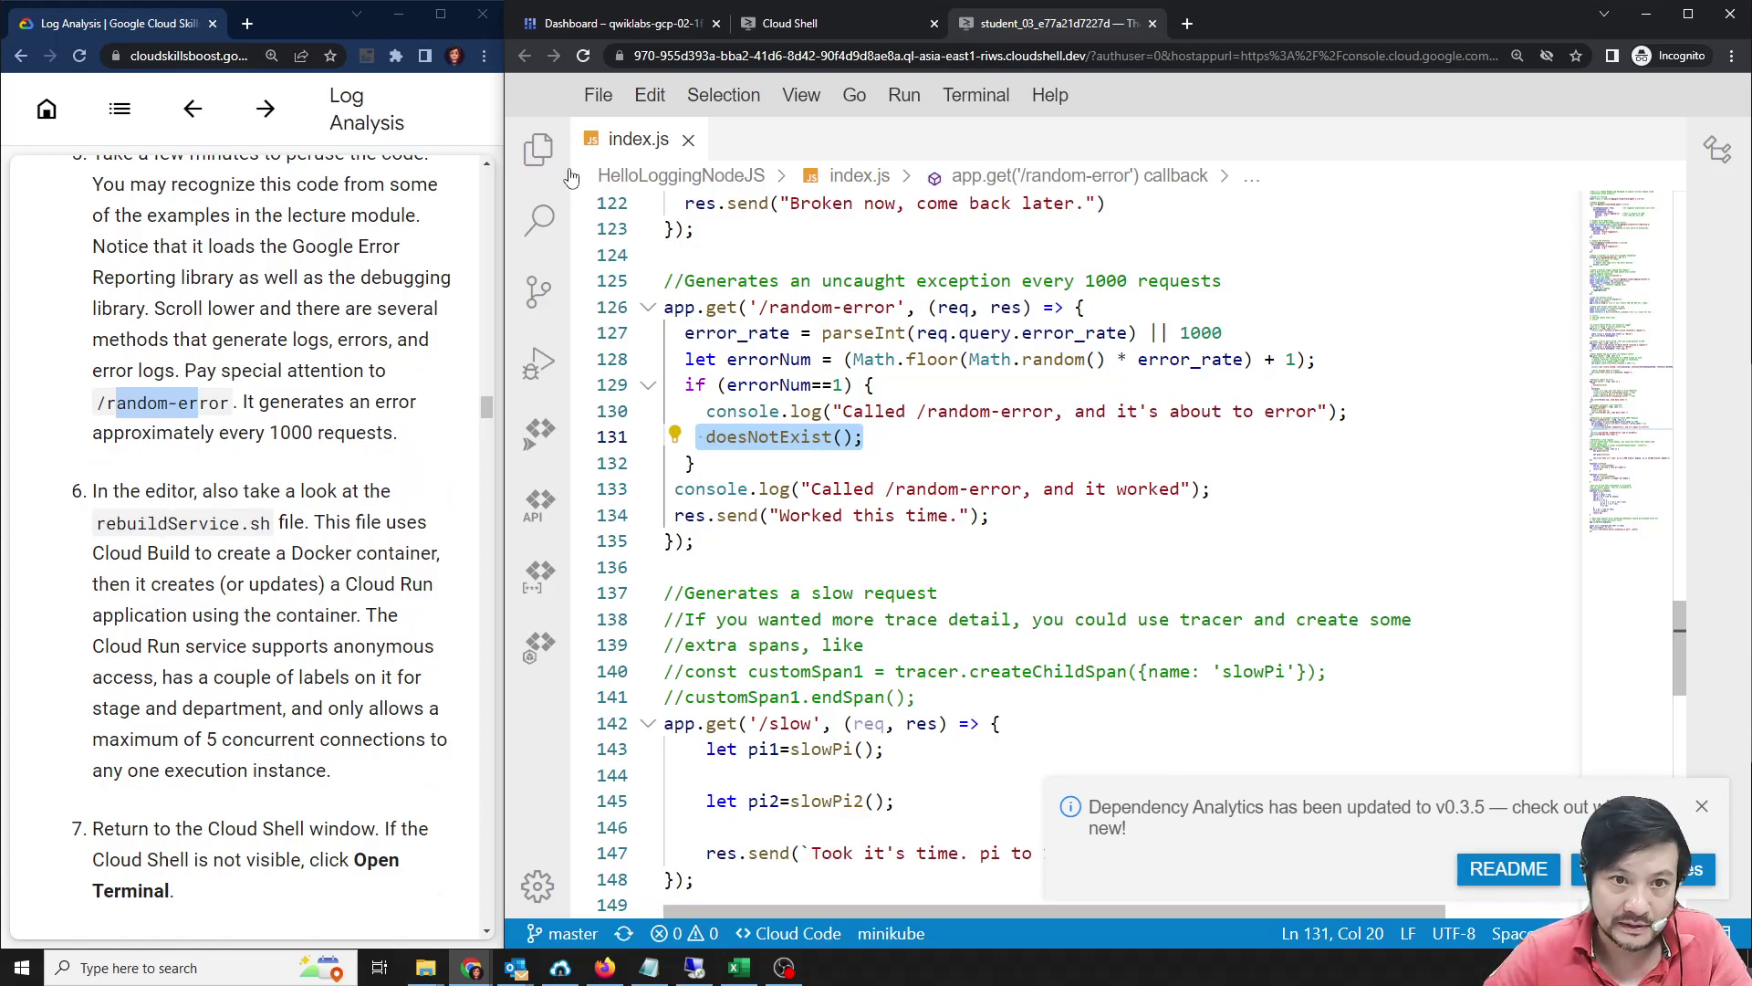
pyautogui.hotkey('ctrl', 'shift', 'e')
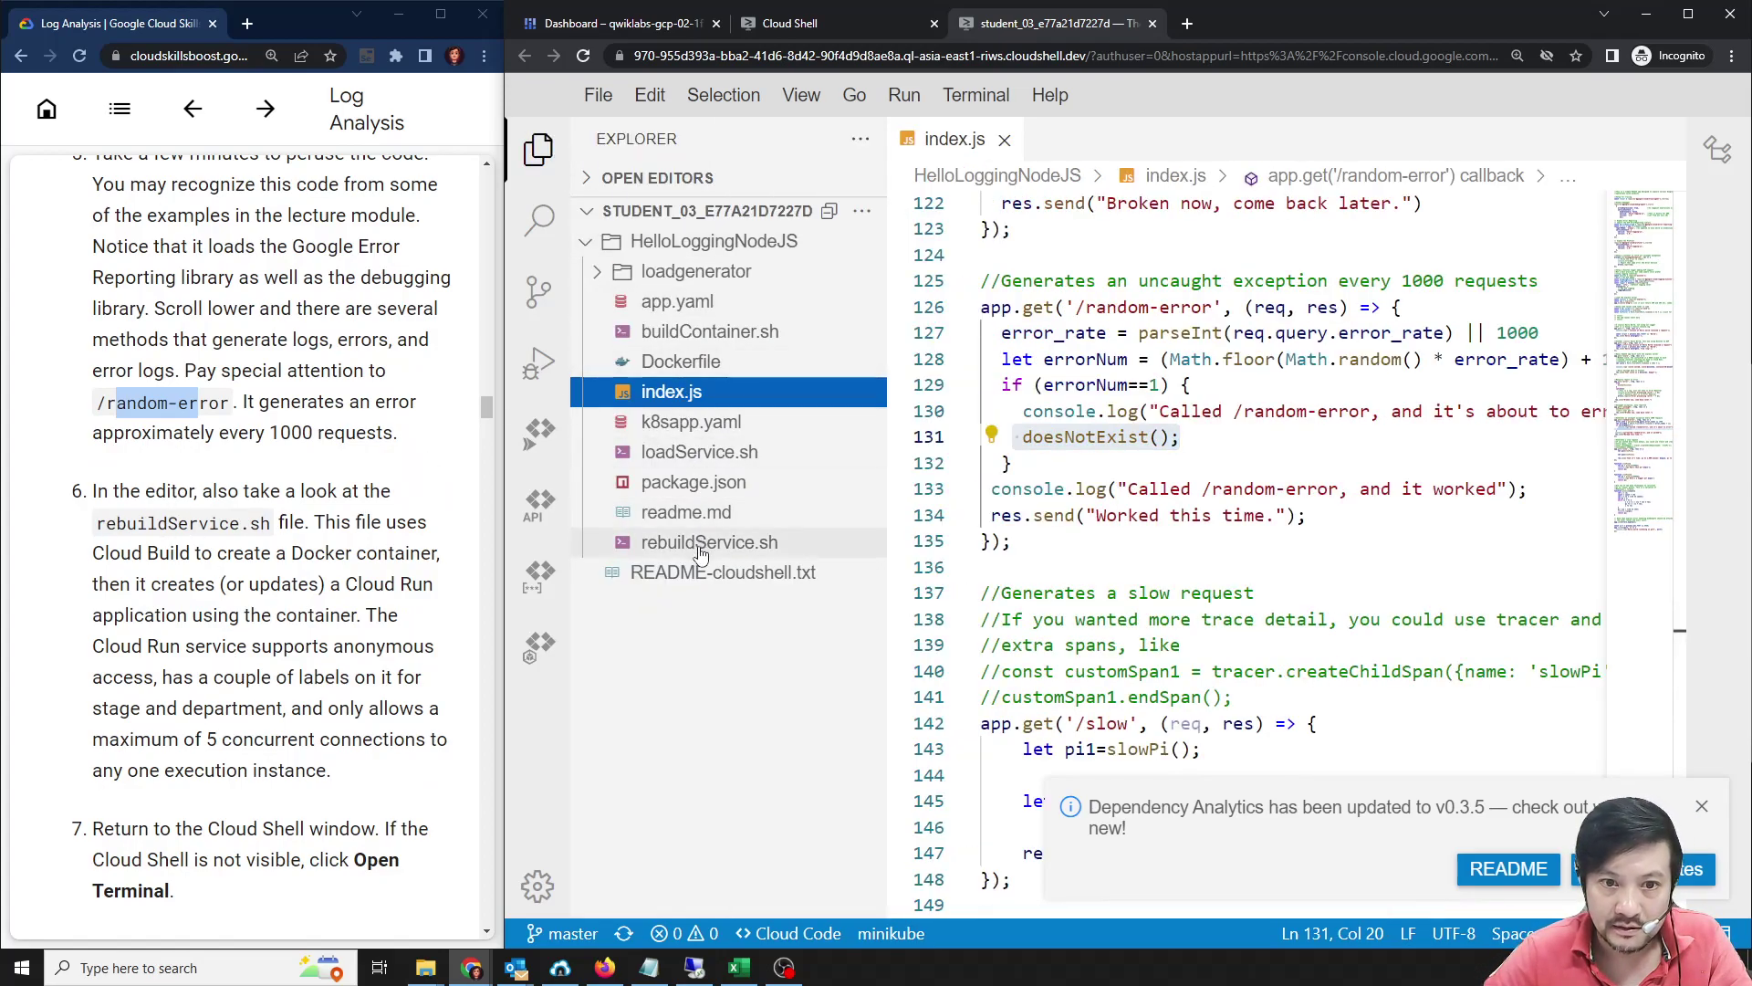
pyautogui.click(698, 543)
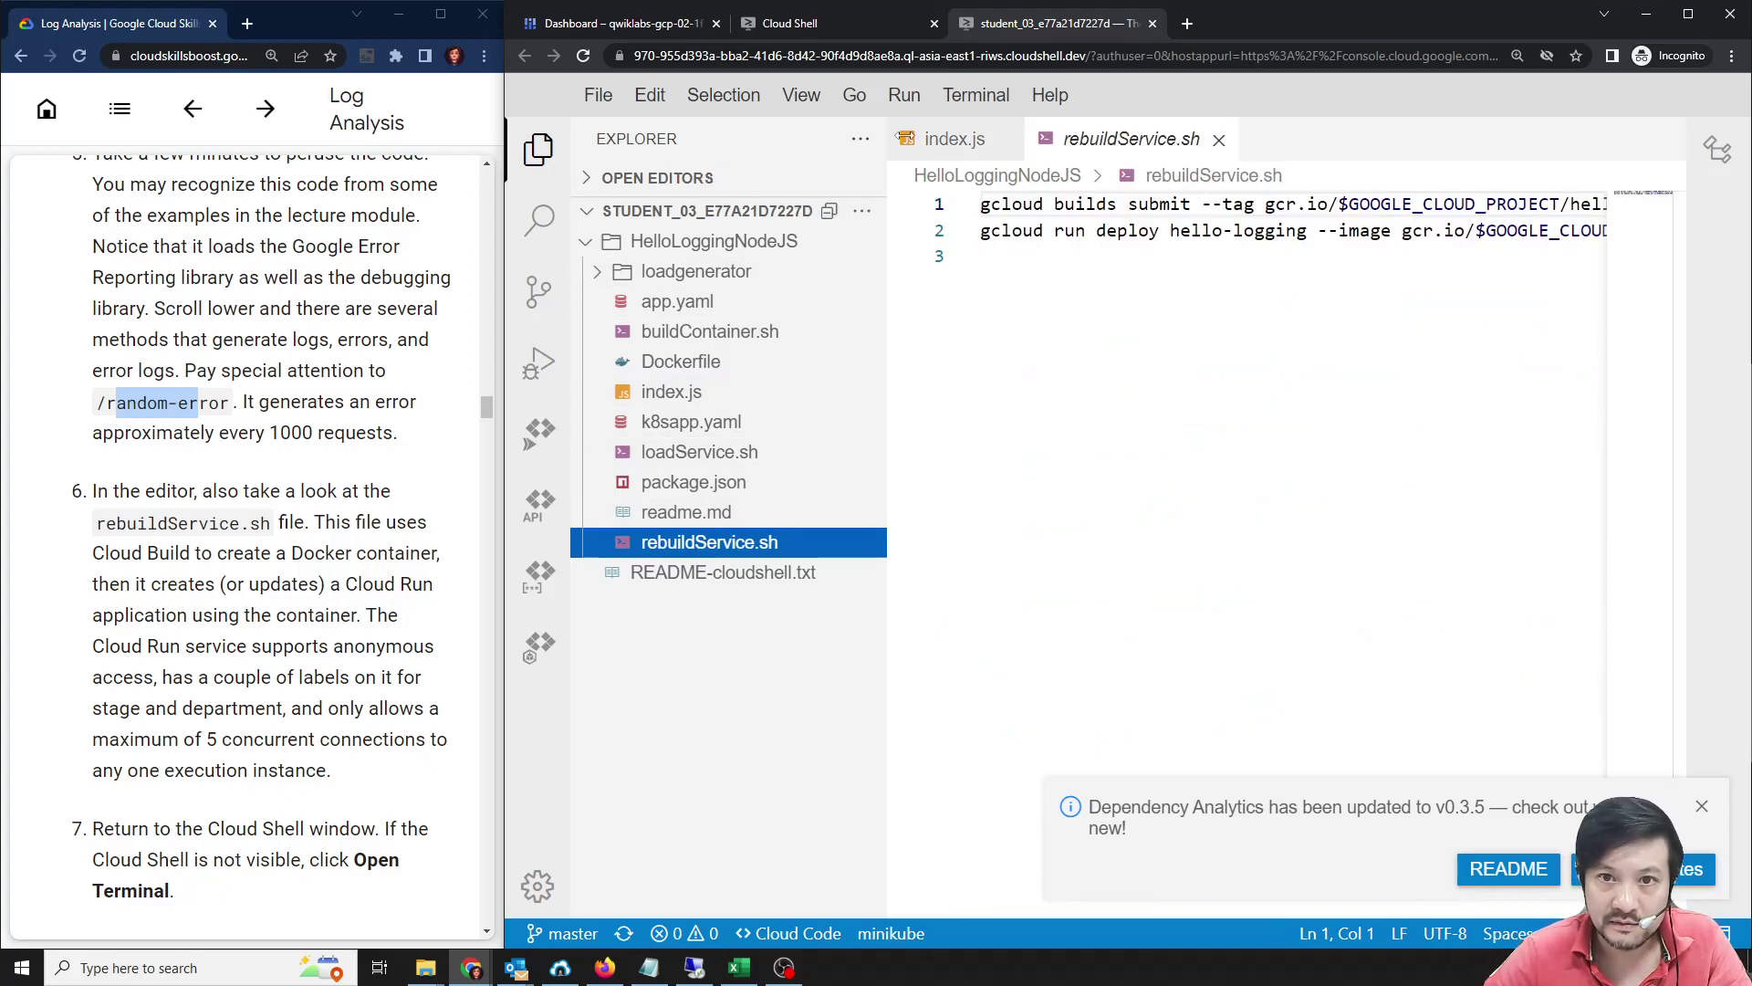
pyautogui.click(538, 149)
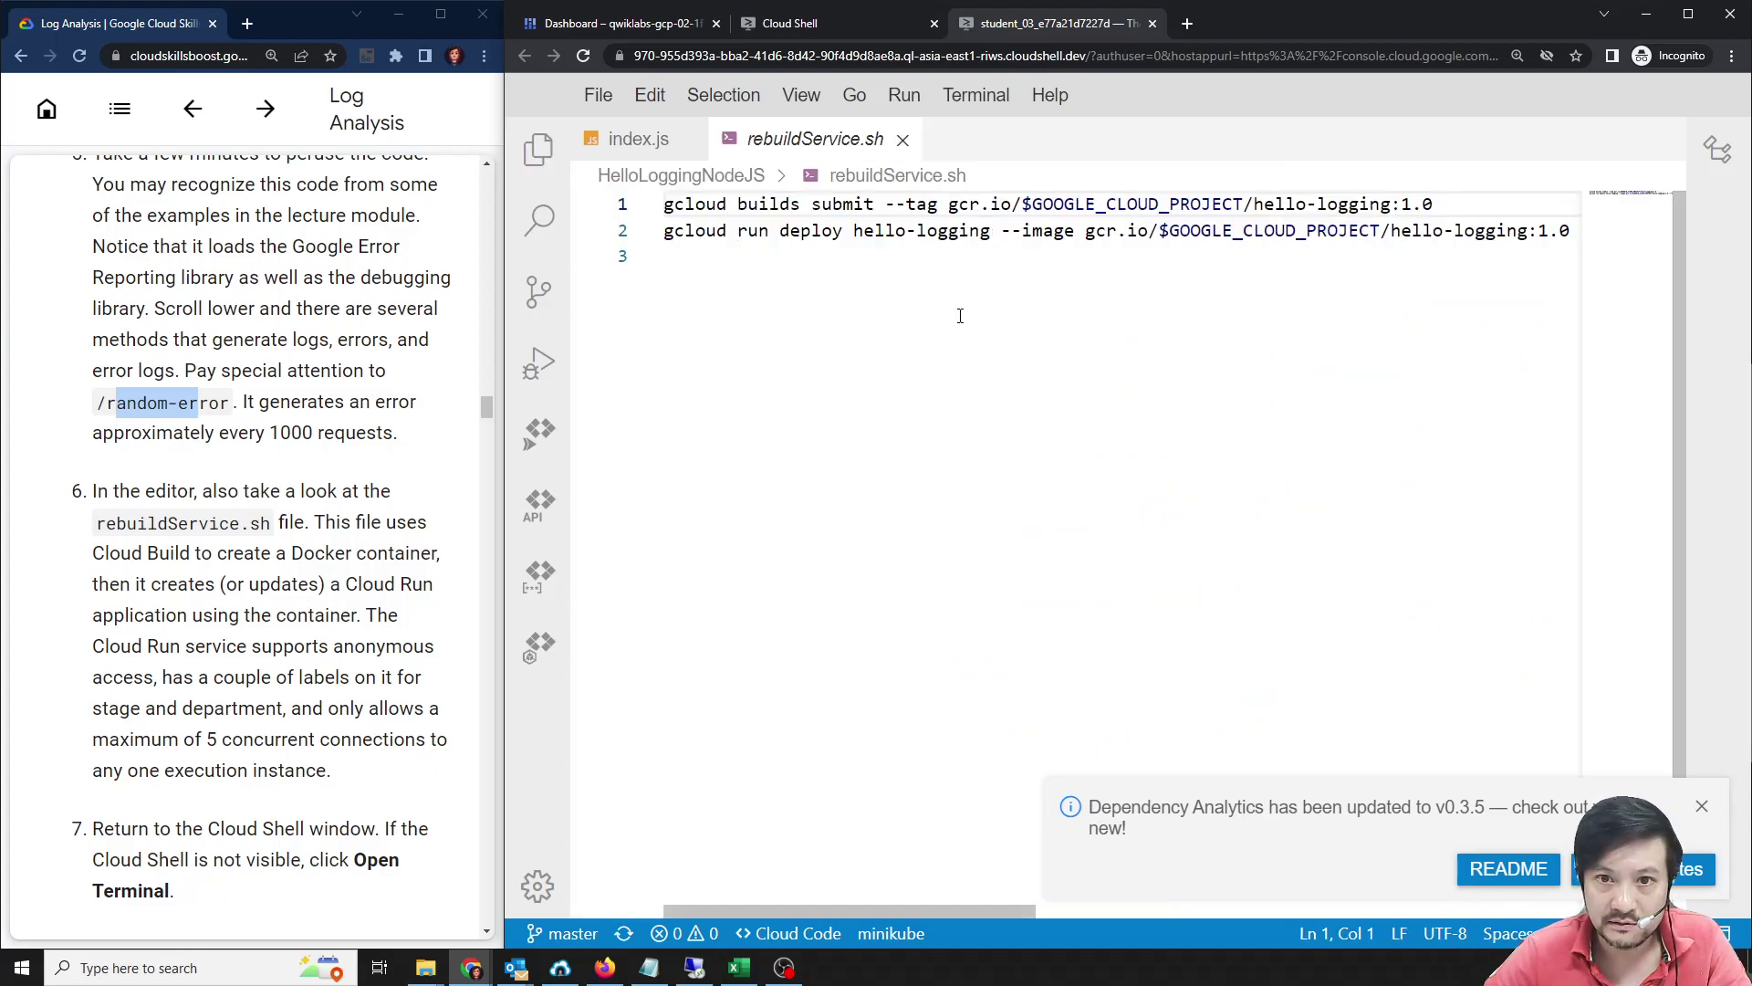
pyautogui.moveTo(740, 206); pyautogui.dragTo(1490, 204)
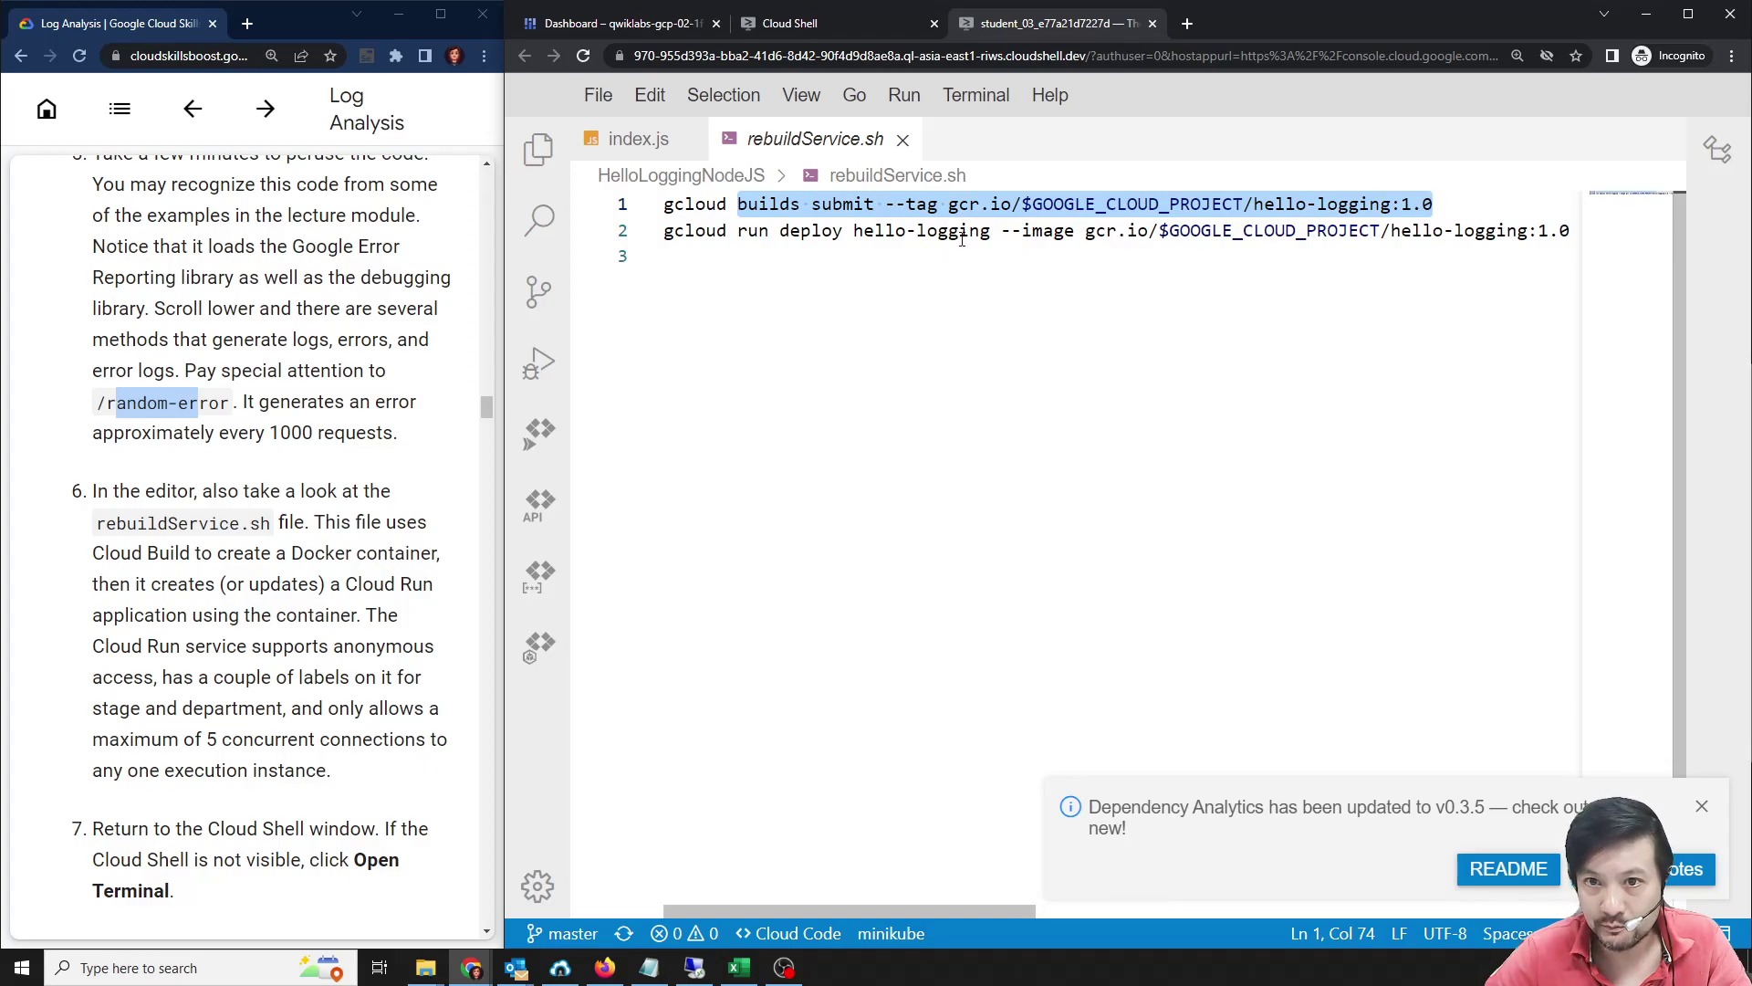
pyautogui.click(1070, 207)
pyautogui.click(769, 231)
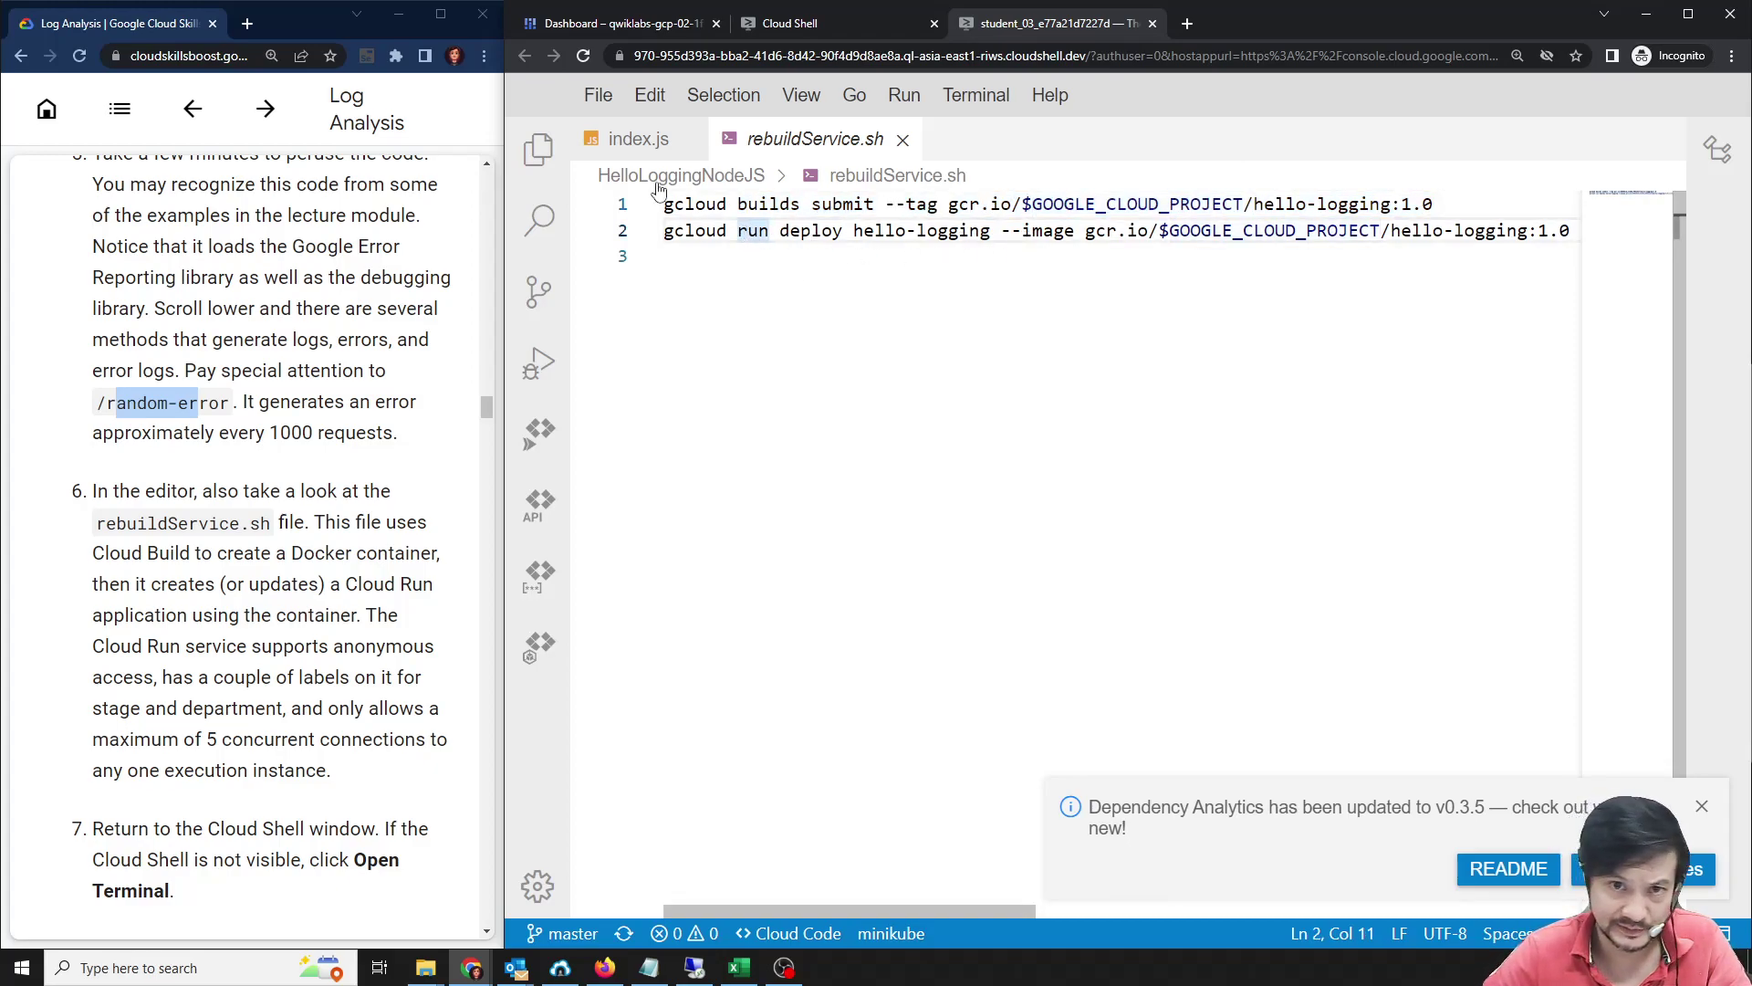
# Copy the "sh rebuildService.sh" command from the lab instructions and run it in Cloud Shell.
pyautogui.click(147, 525)
pyautogui.moveTo(100, 523); pyautogui.dragTo(274, 523)
pyautogui.scroll(-5, 313, 691)
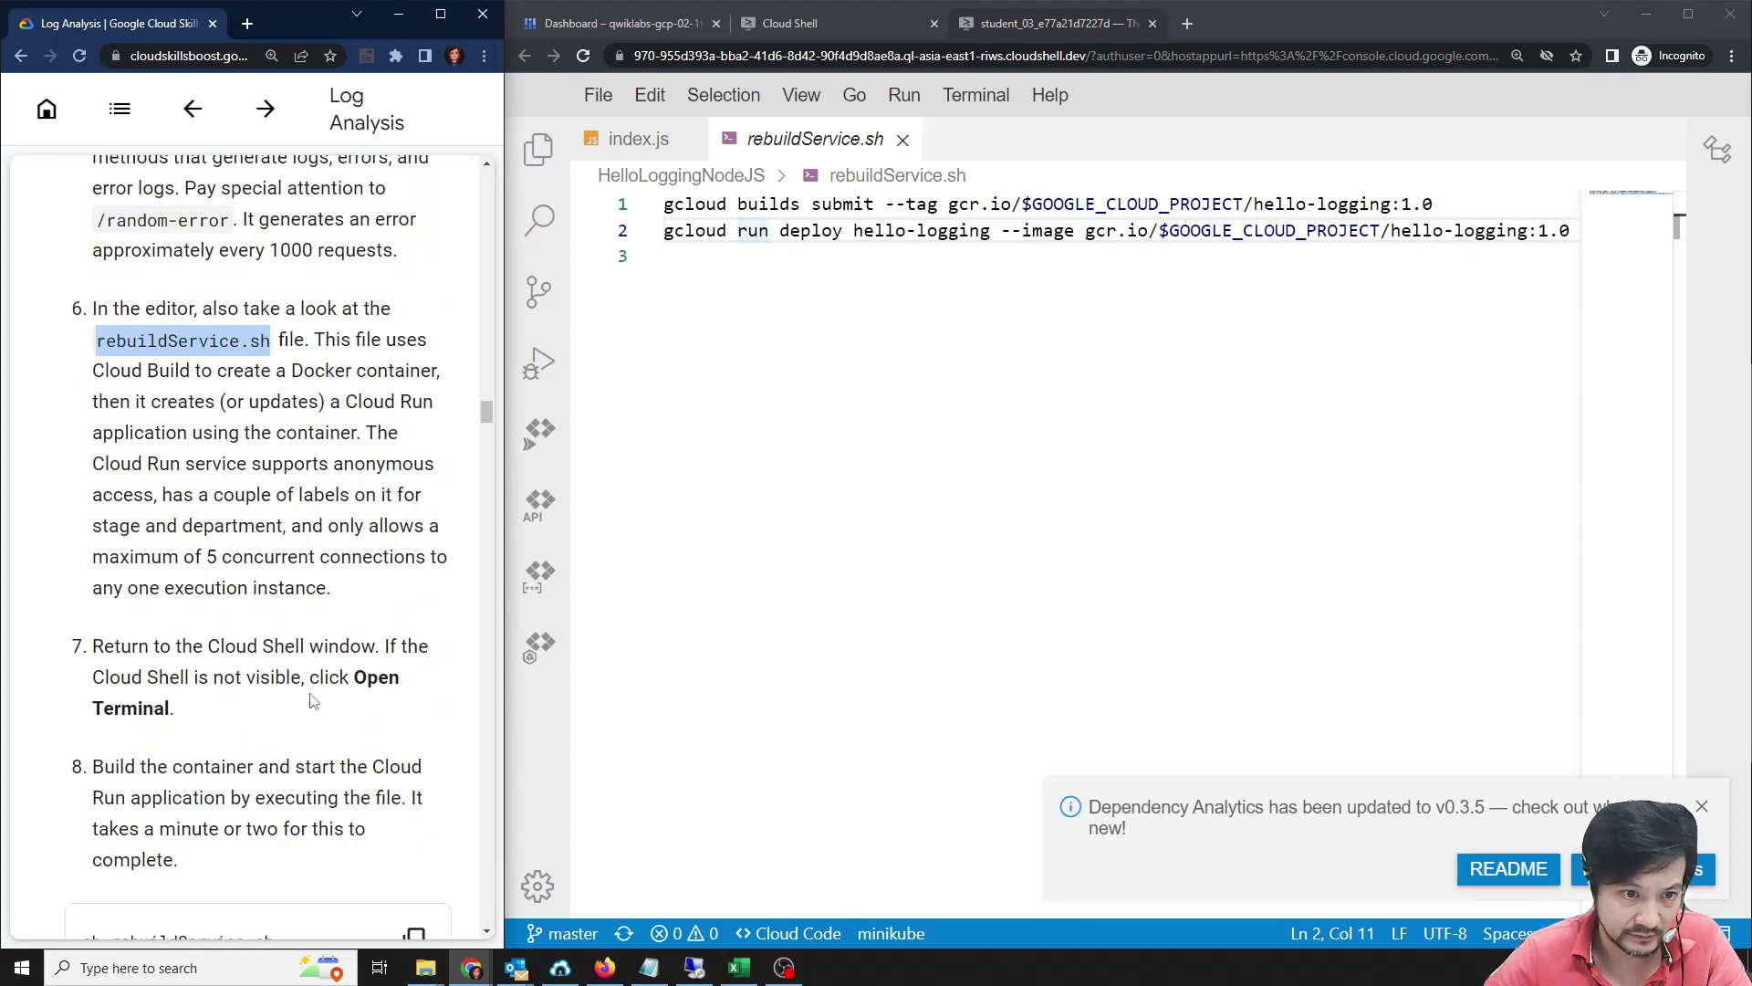
pyautogui.click(415, 670)
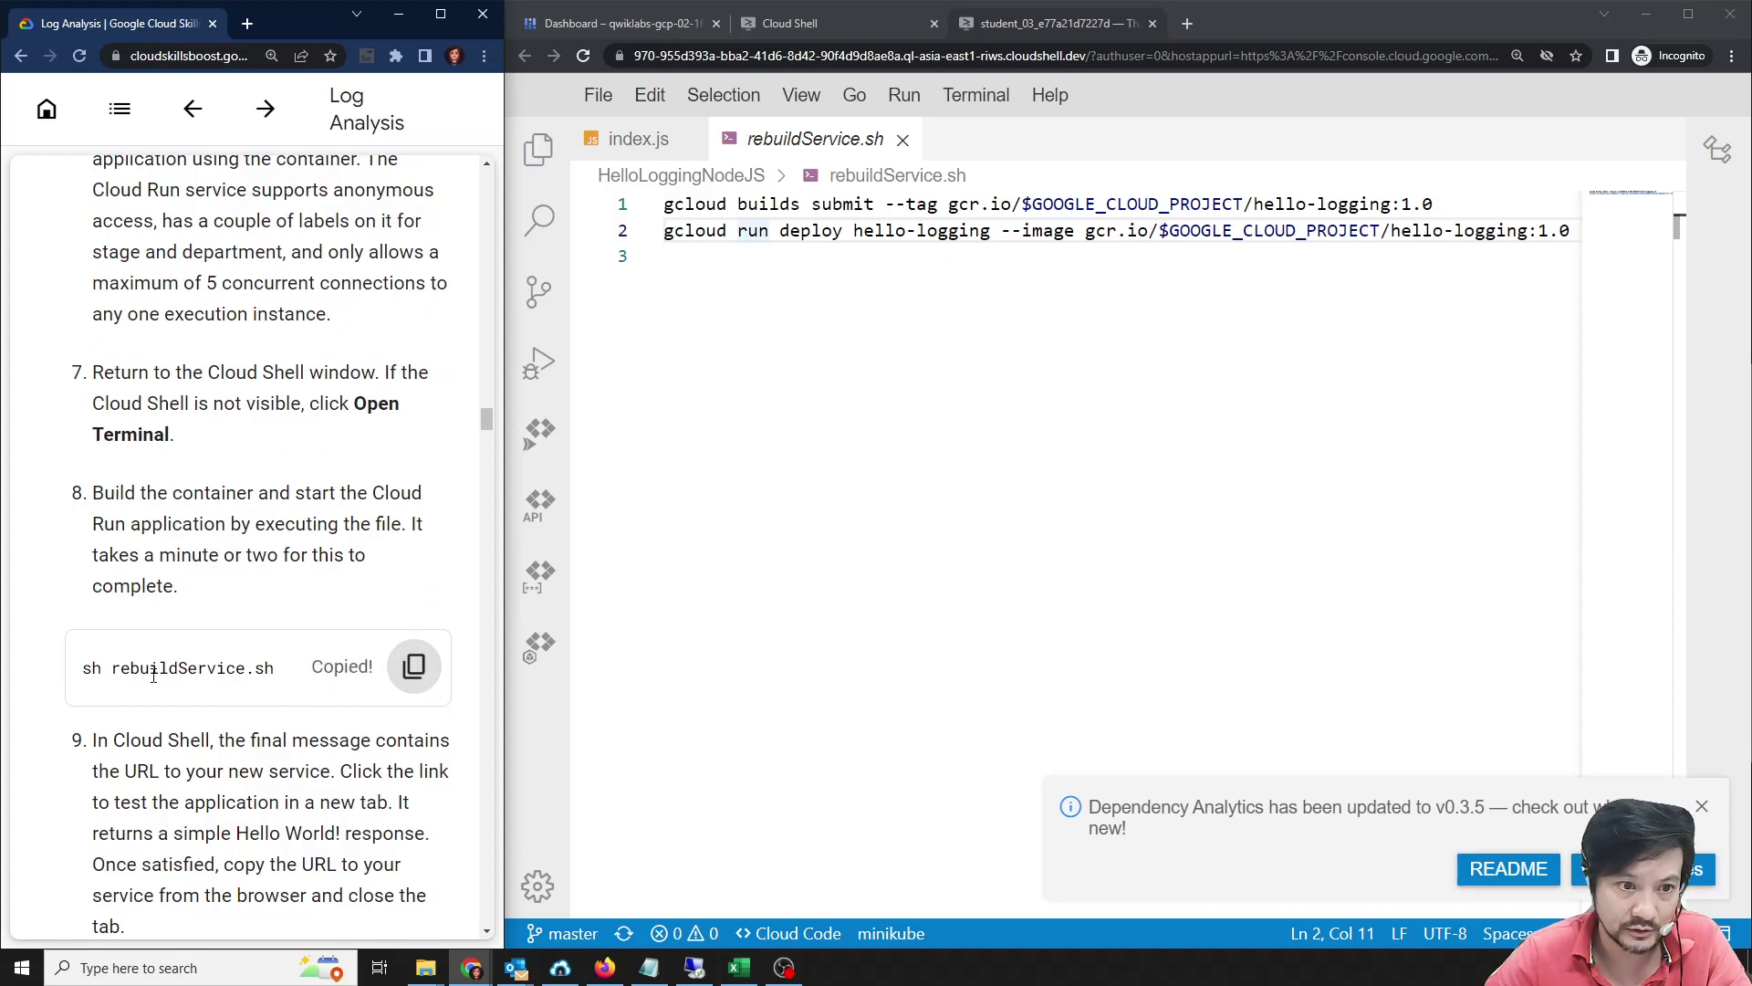
pyautogui.click(817, 27)
pyautogui.hotkey('ctrl', 'v')
pyautogui.press('Return')
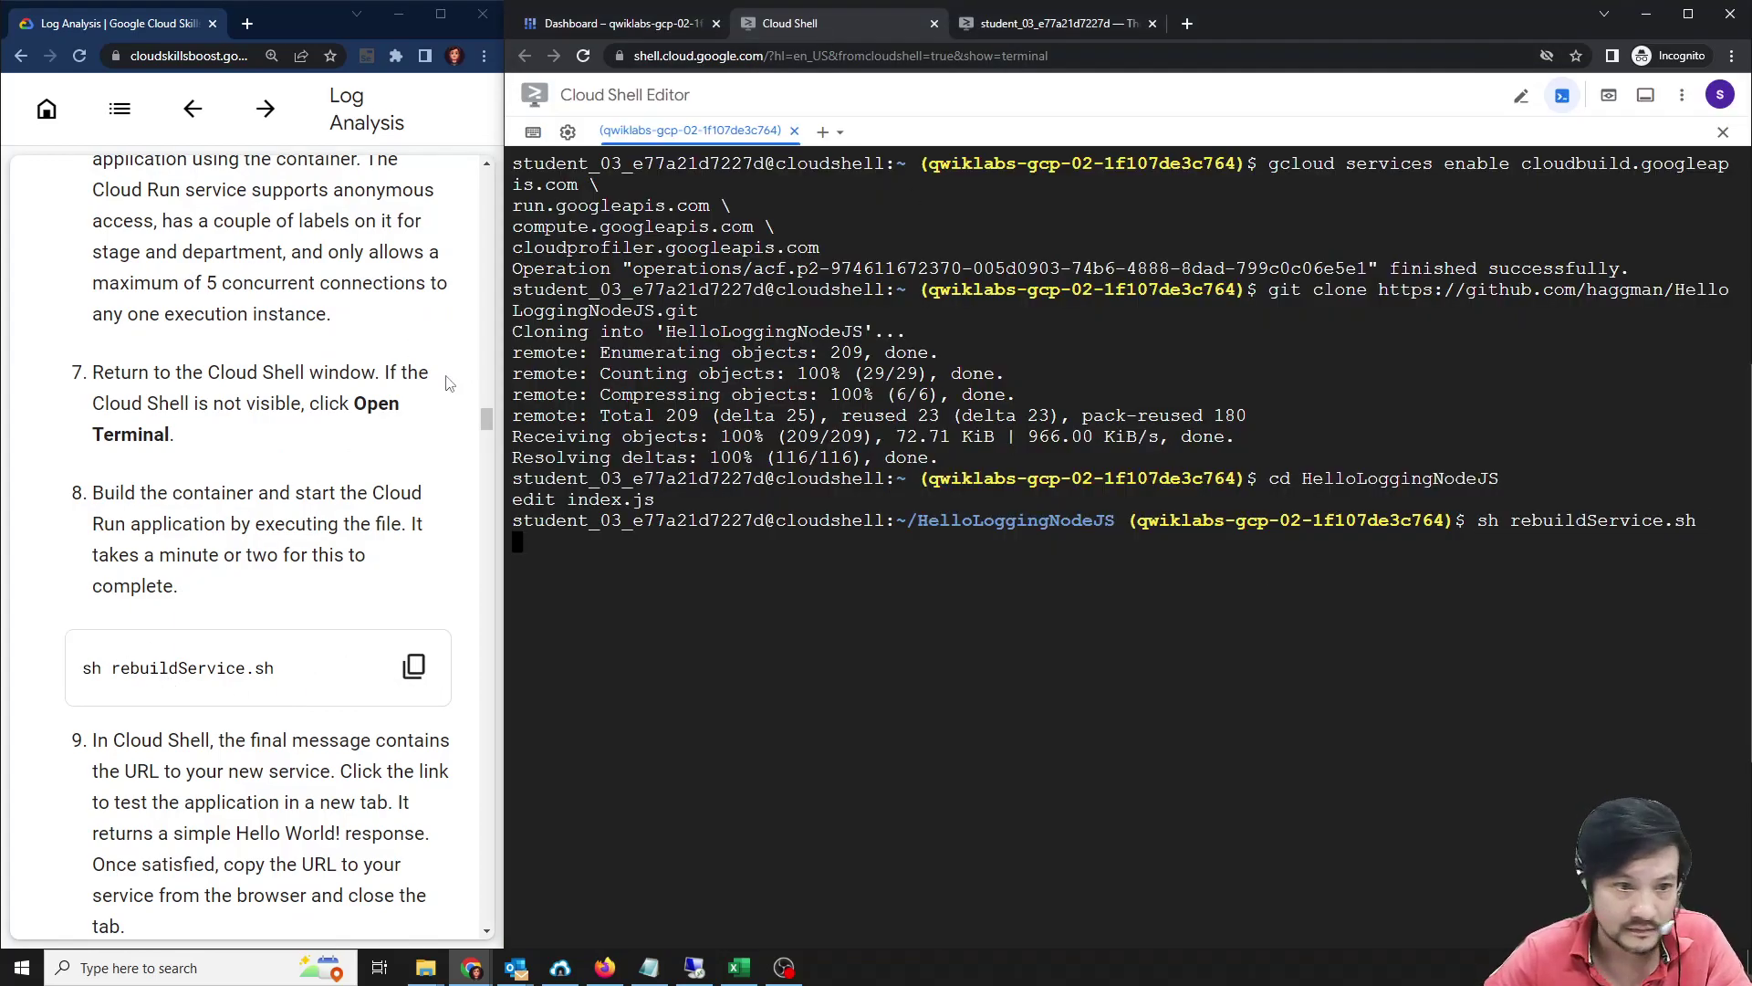
# Copy the "URL=url_you_copied_here" line from the lab instructions and replace the whole Notepad content with it.
pyautogui.scroll(-3, 178, 586)
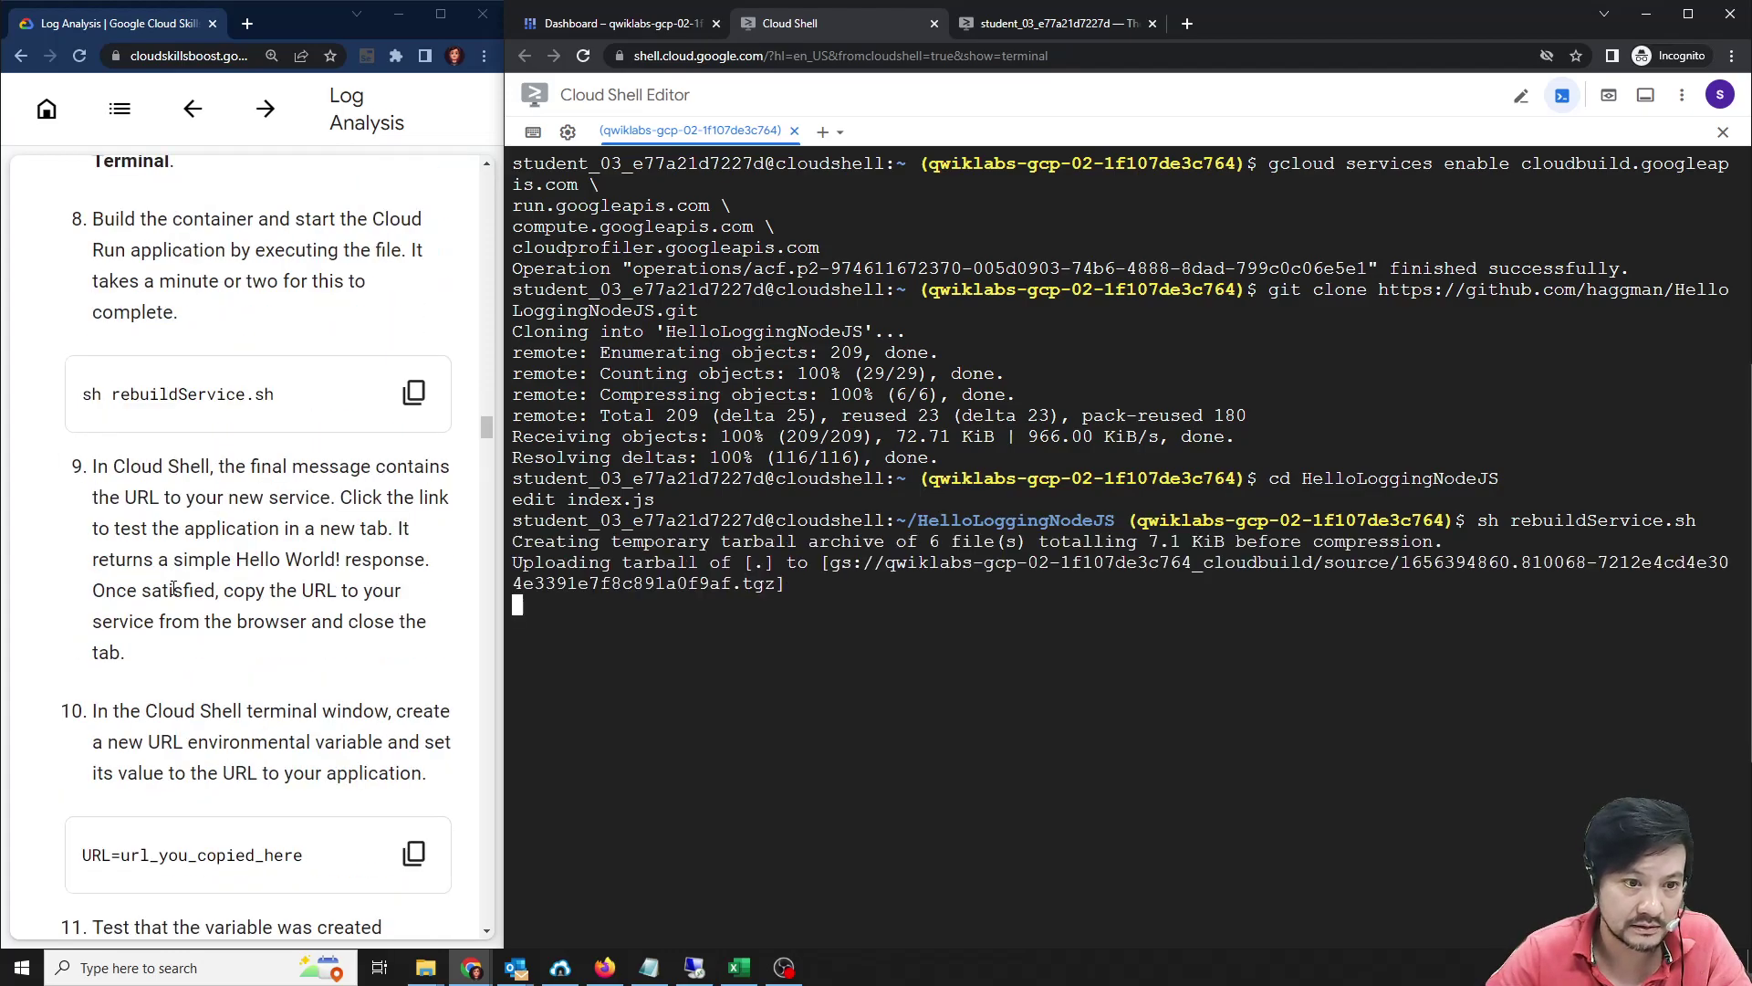
pyautogui.scroll(-1, 220, 558)
pyautogui.scroll(-2, 182, 663)
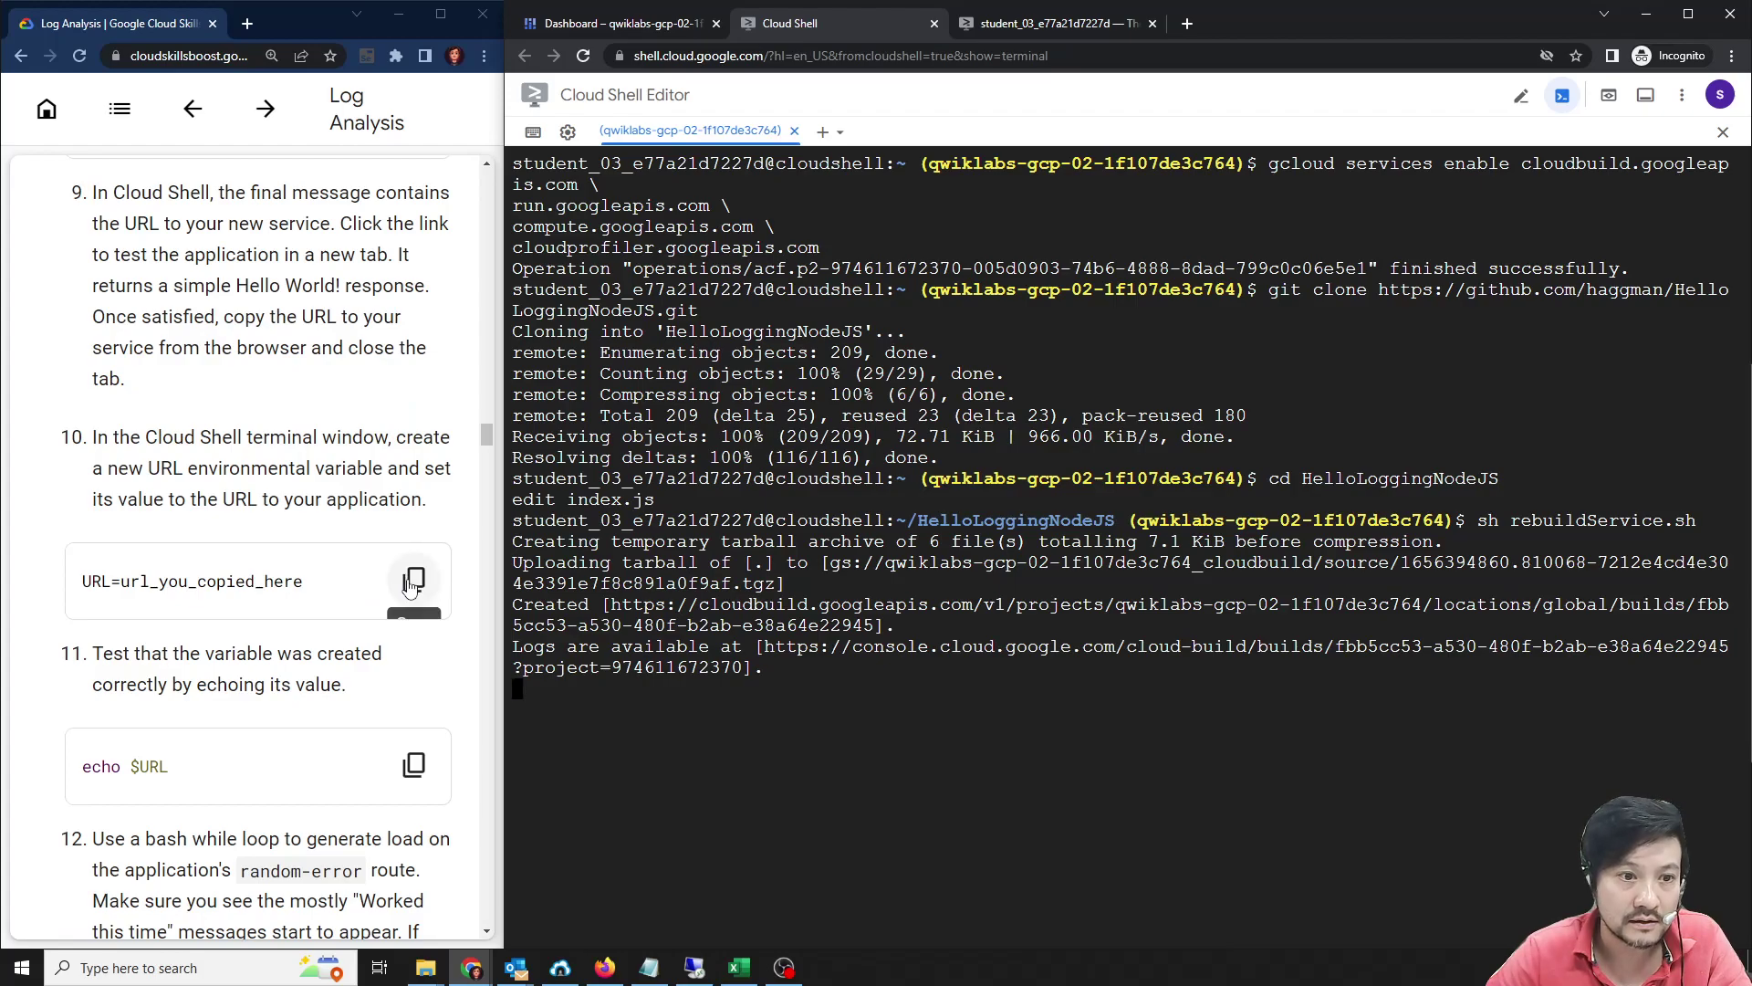
pyautogui.click(413, 579)
pyautogui.click(649, 968)
pyautogui.click(976, 456)
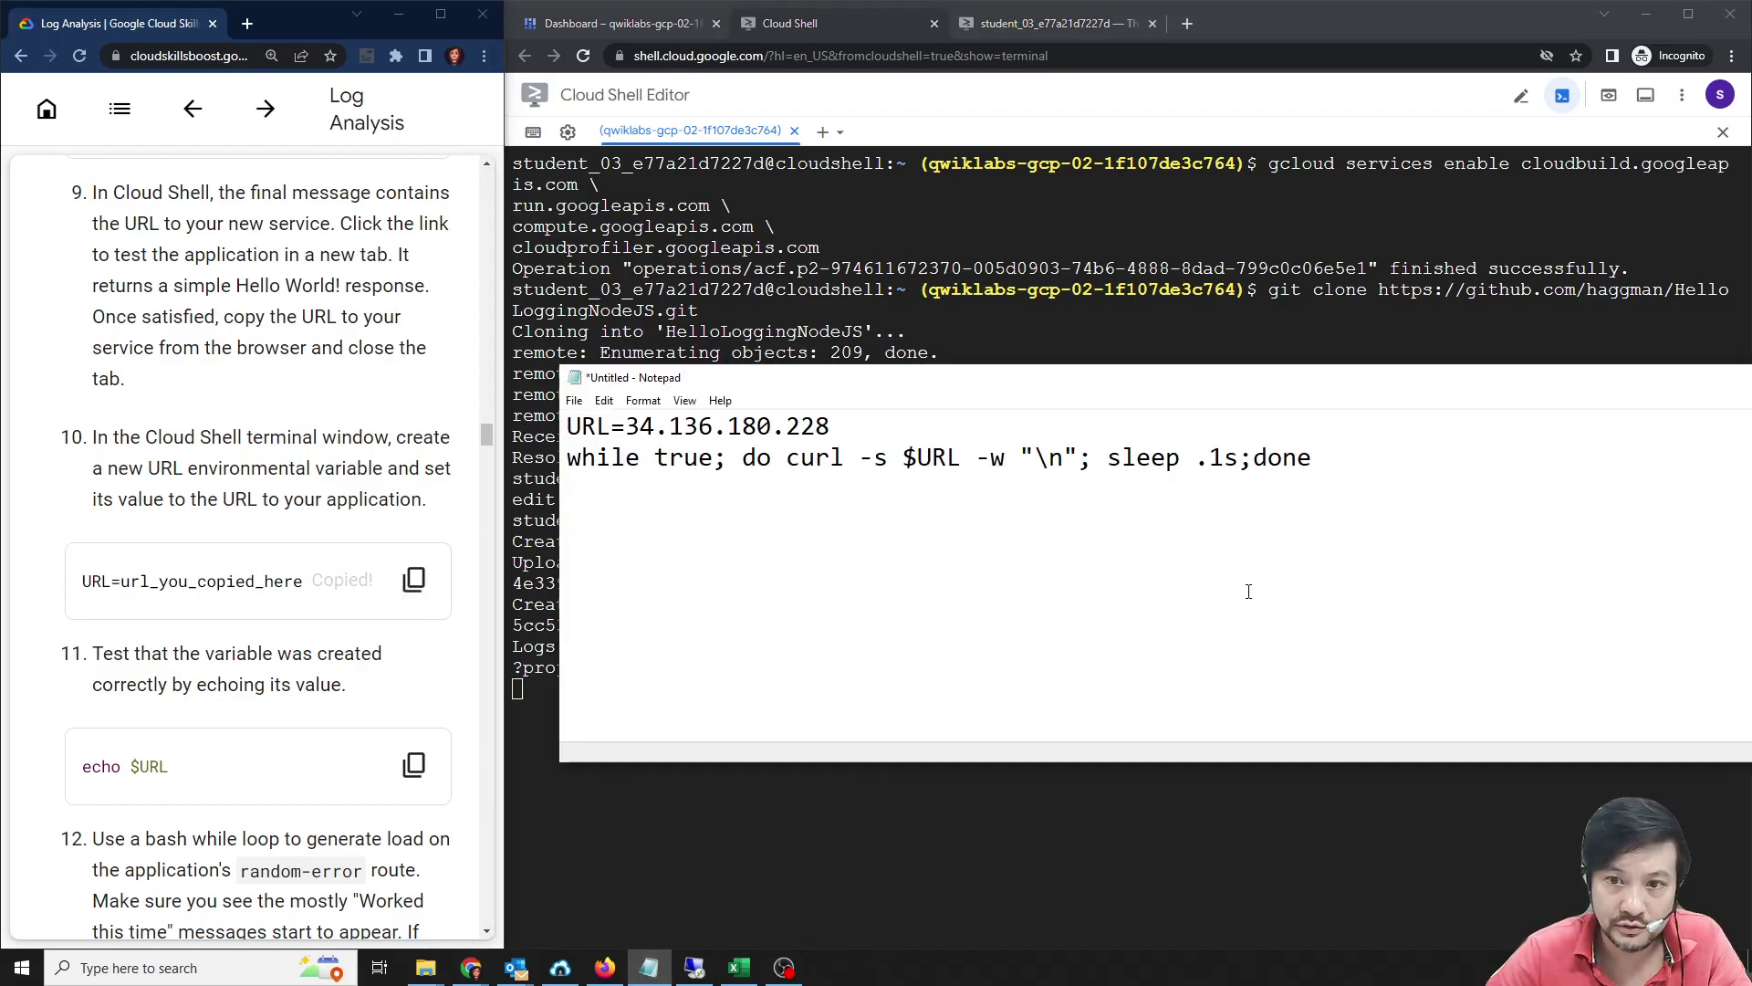
pyautogui.hotkey('ctrl', 'a')
pyautogui.hotkey('ctrl', 'v')
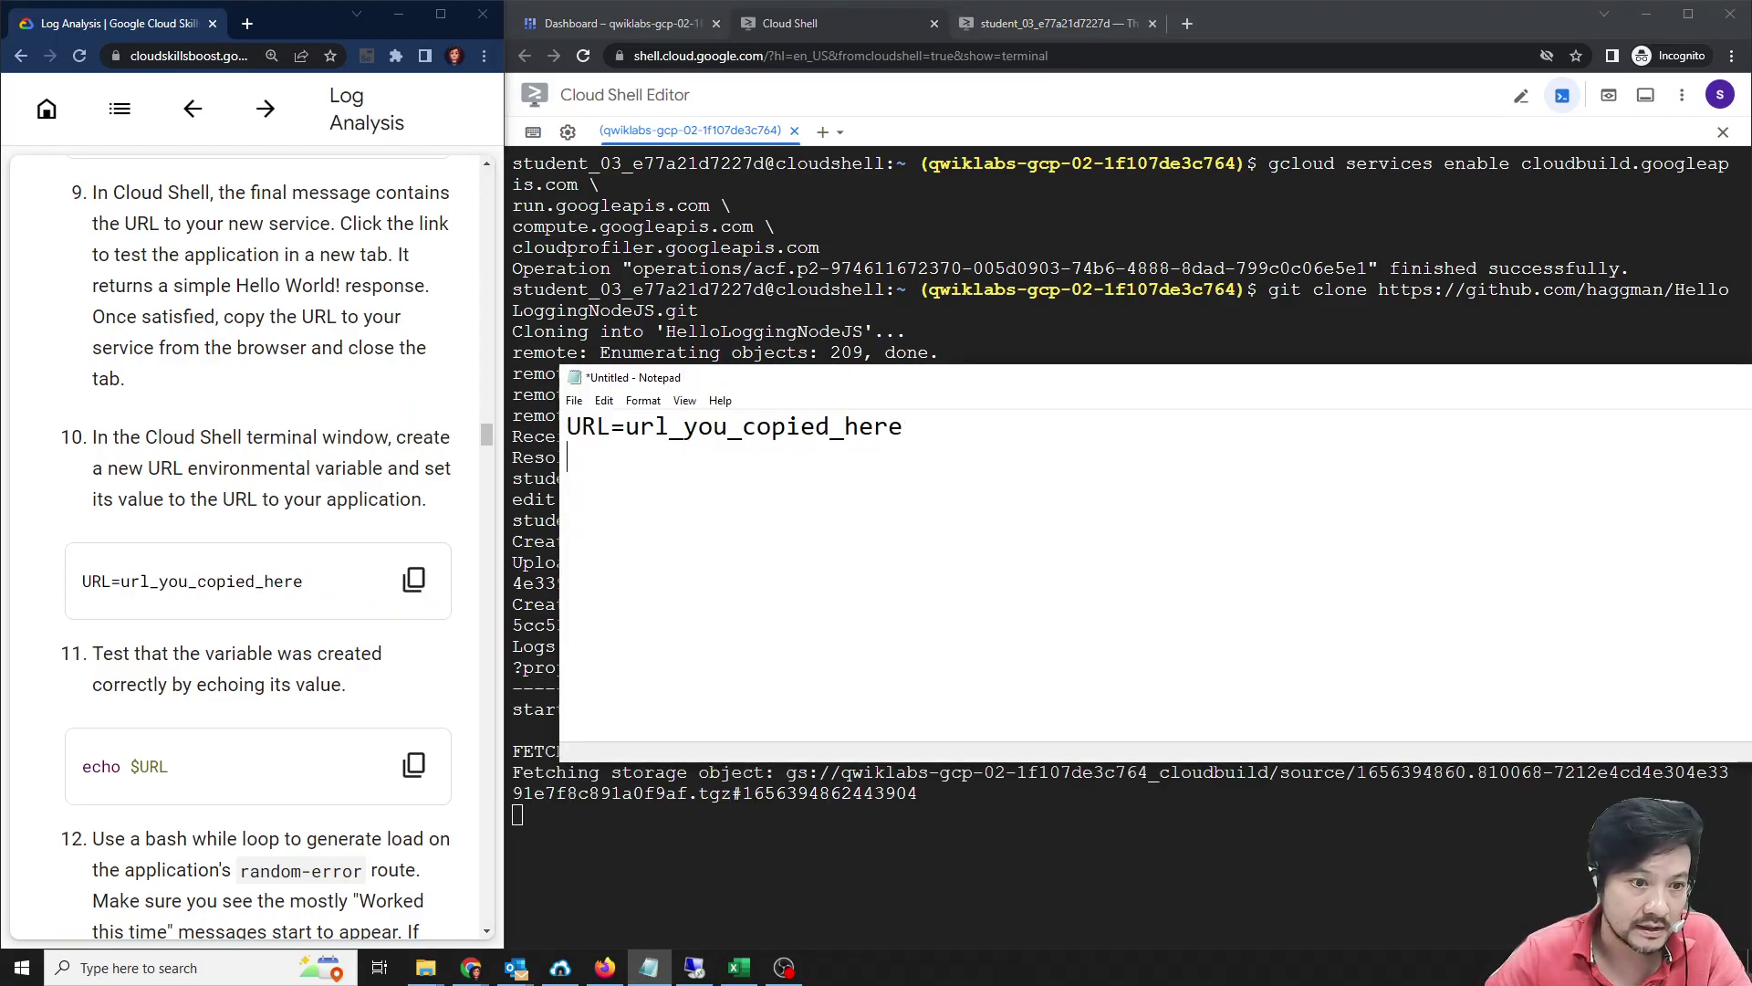
# Copy the random-error while loop from the lab instructions, add it below the URL line in Notepad, and return to Cloud Shell.
pyautogui.click(413, 765)
pyautogui.scroll(-4, 200, 741)
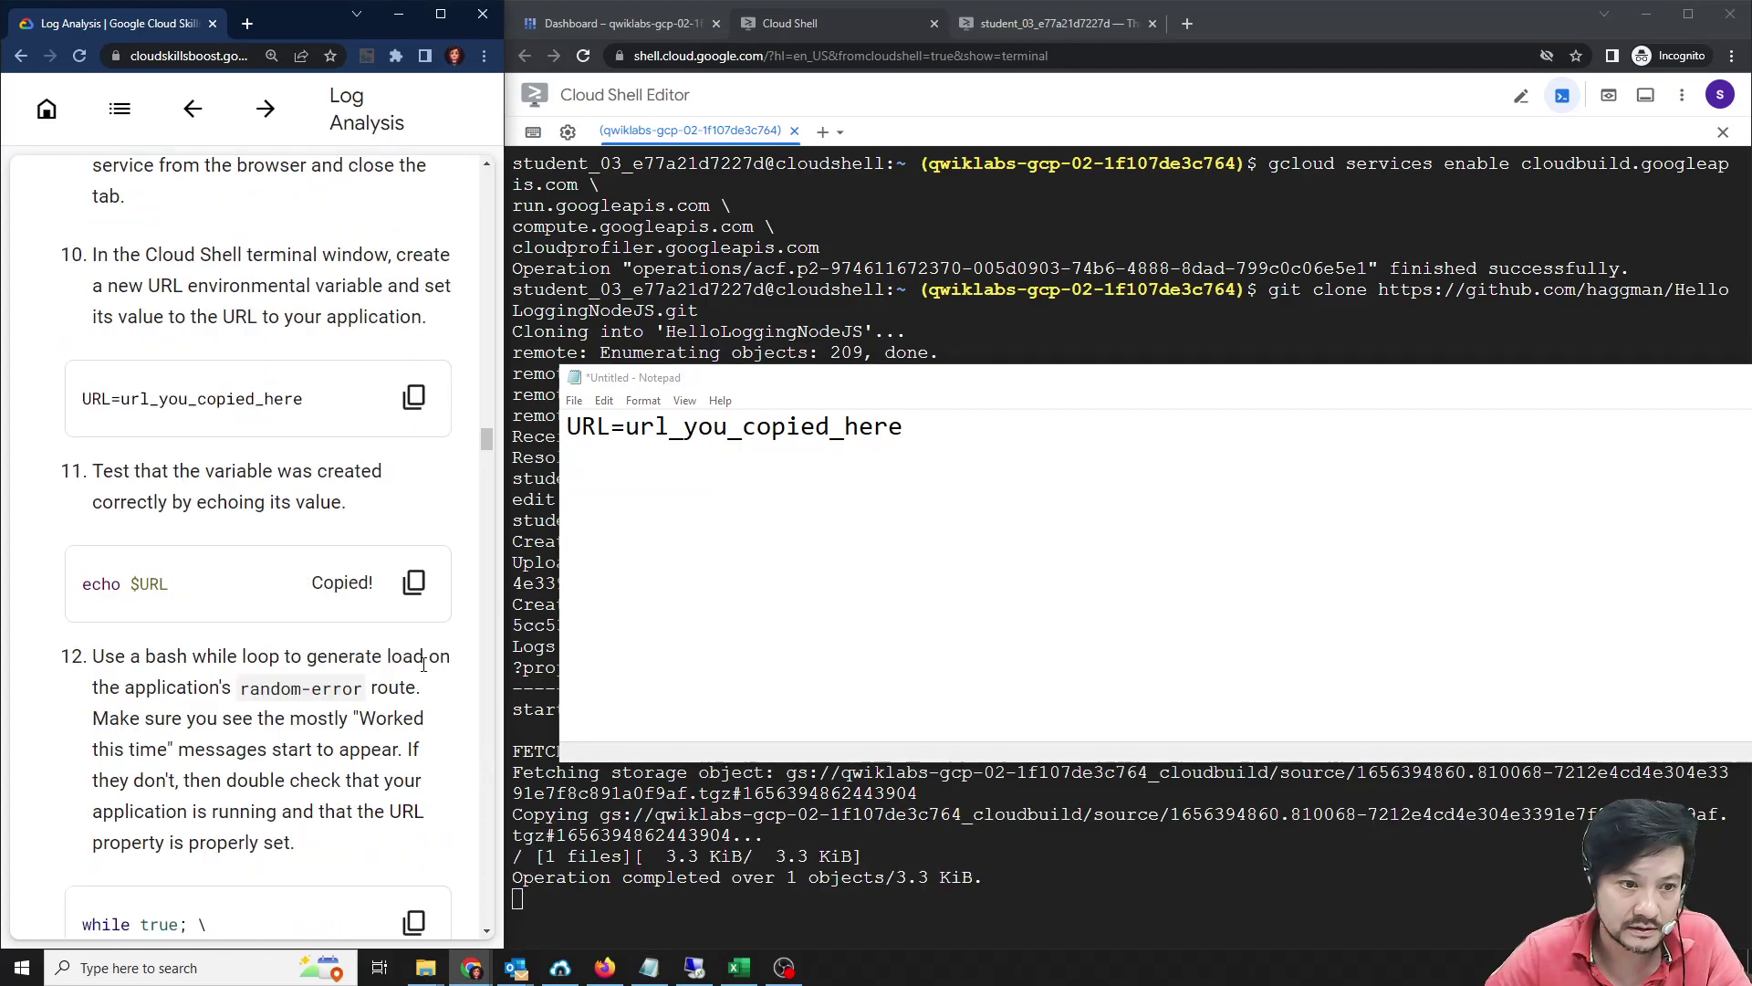
pyautogui.click(413, 740)
pyautogui.click(1046, 433)
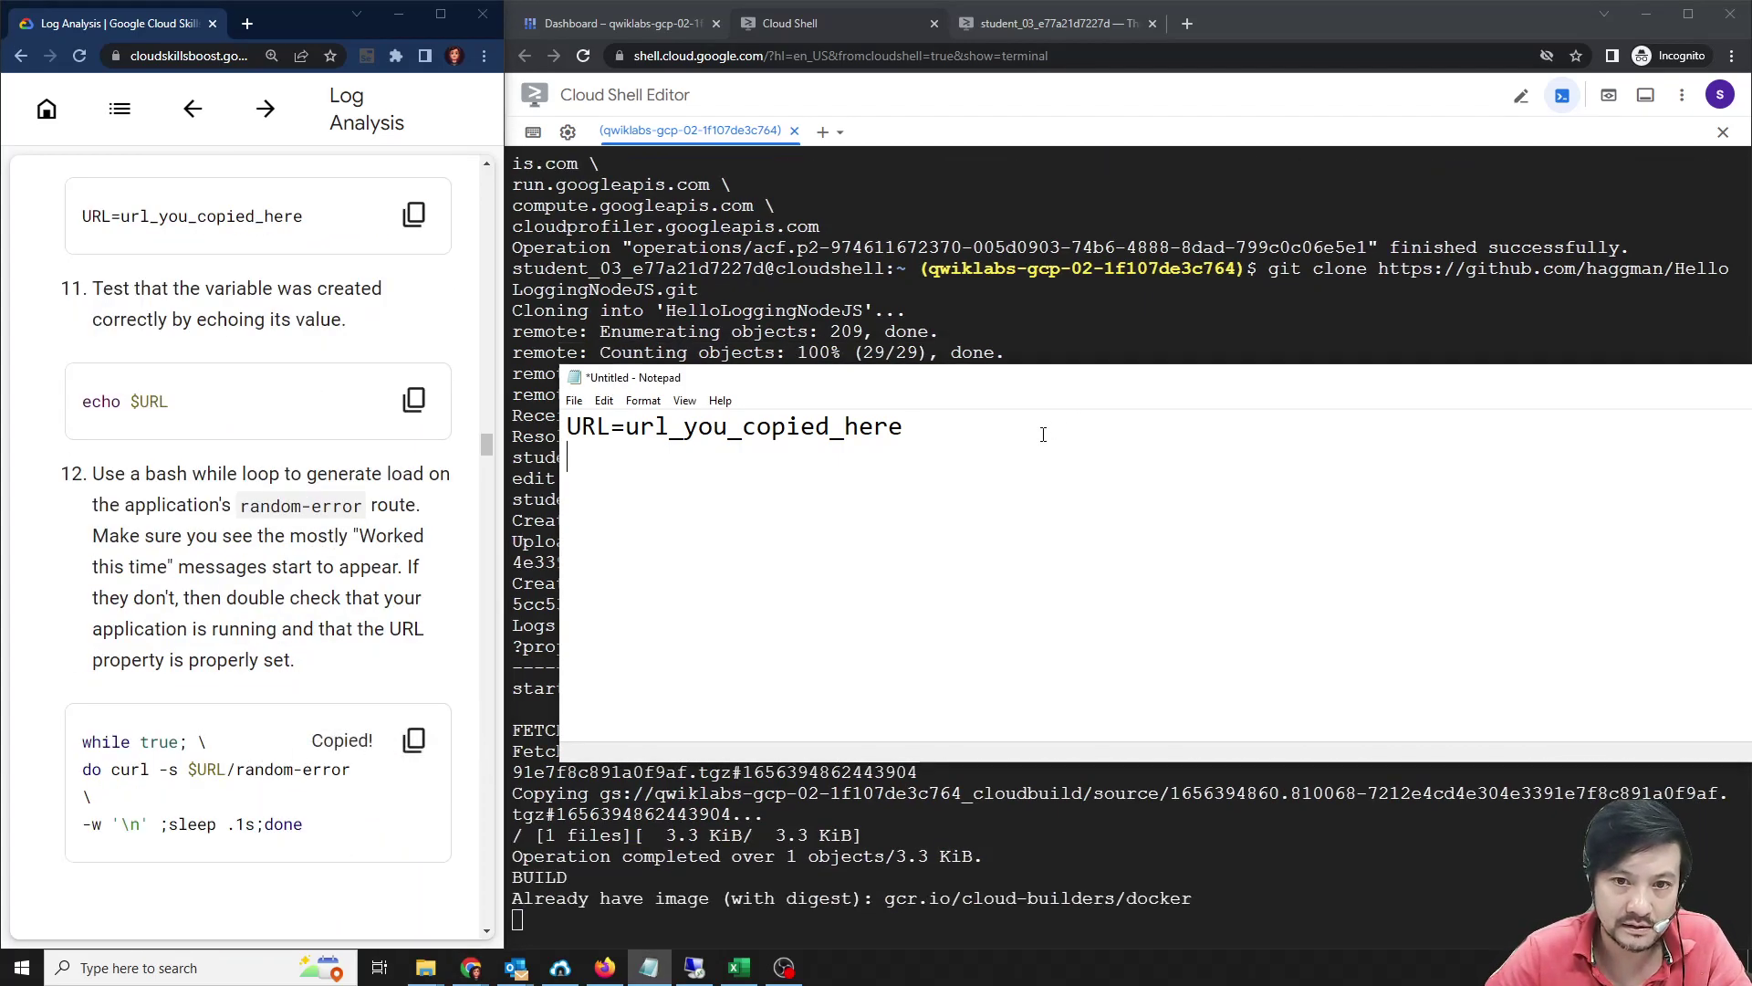
pyautogui.press('Return')
pyautogui.hotkey('ctrl', 'v')
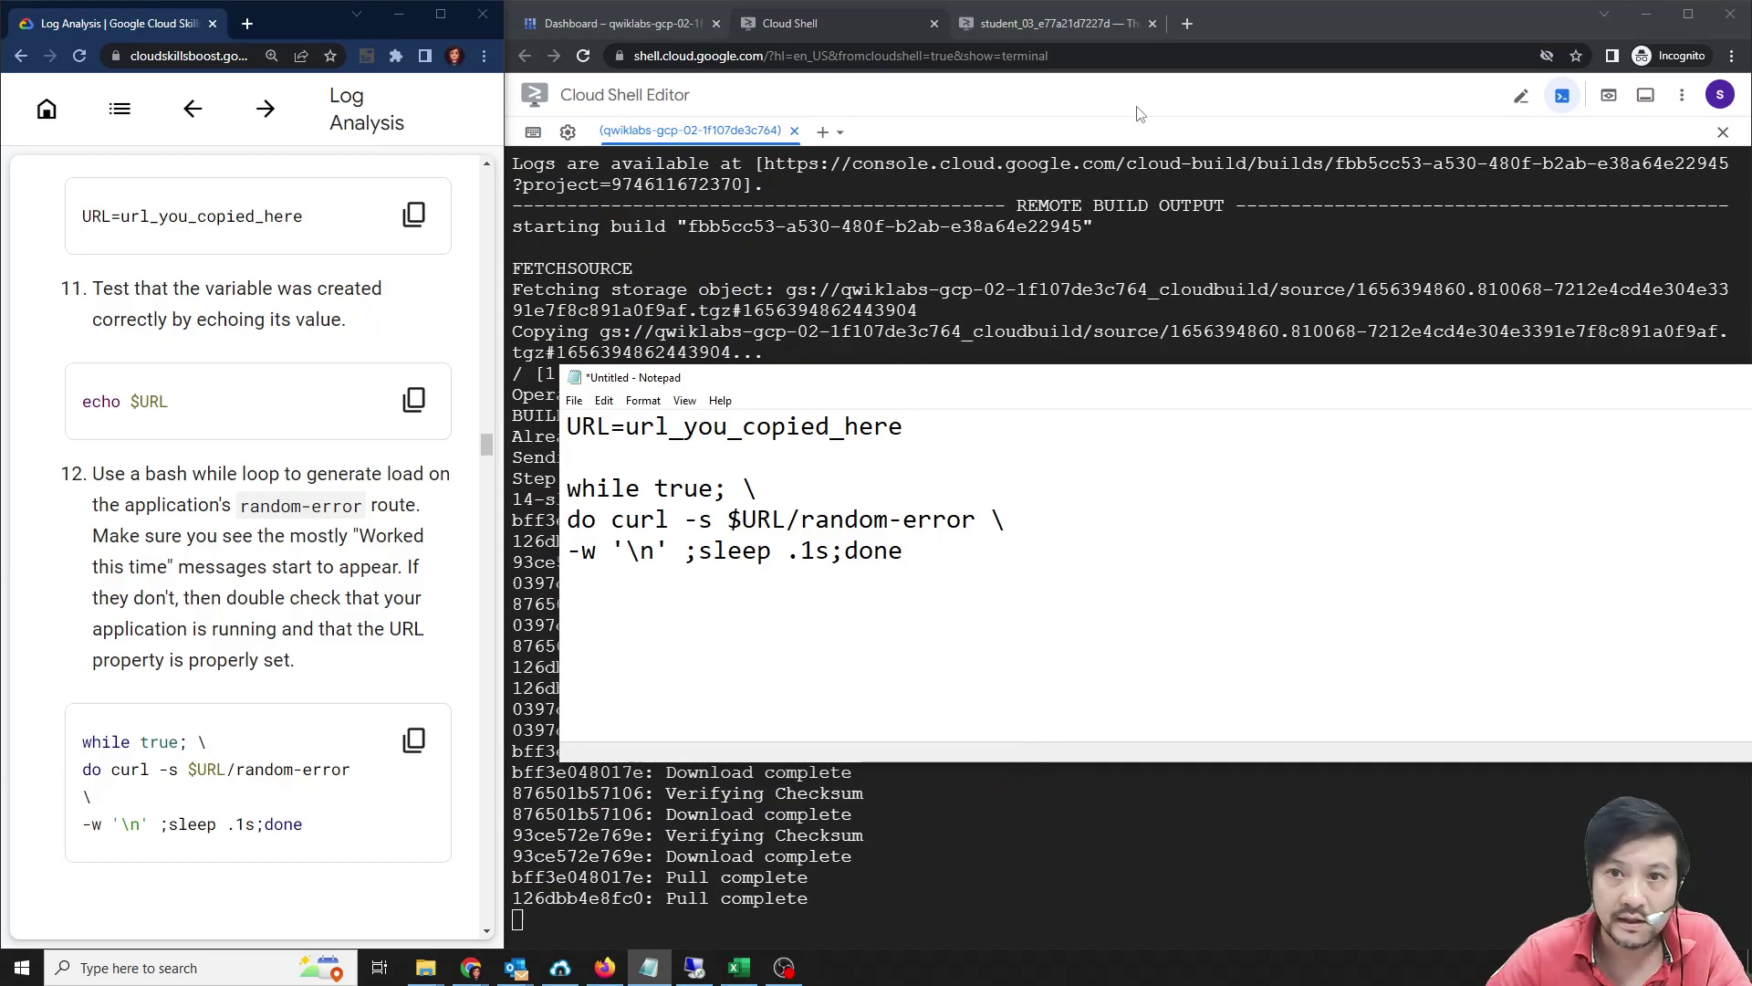
pyautogui.hotkey('alt', 'Tab')
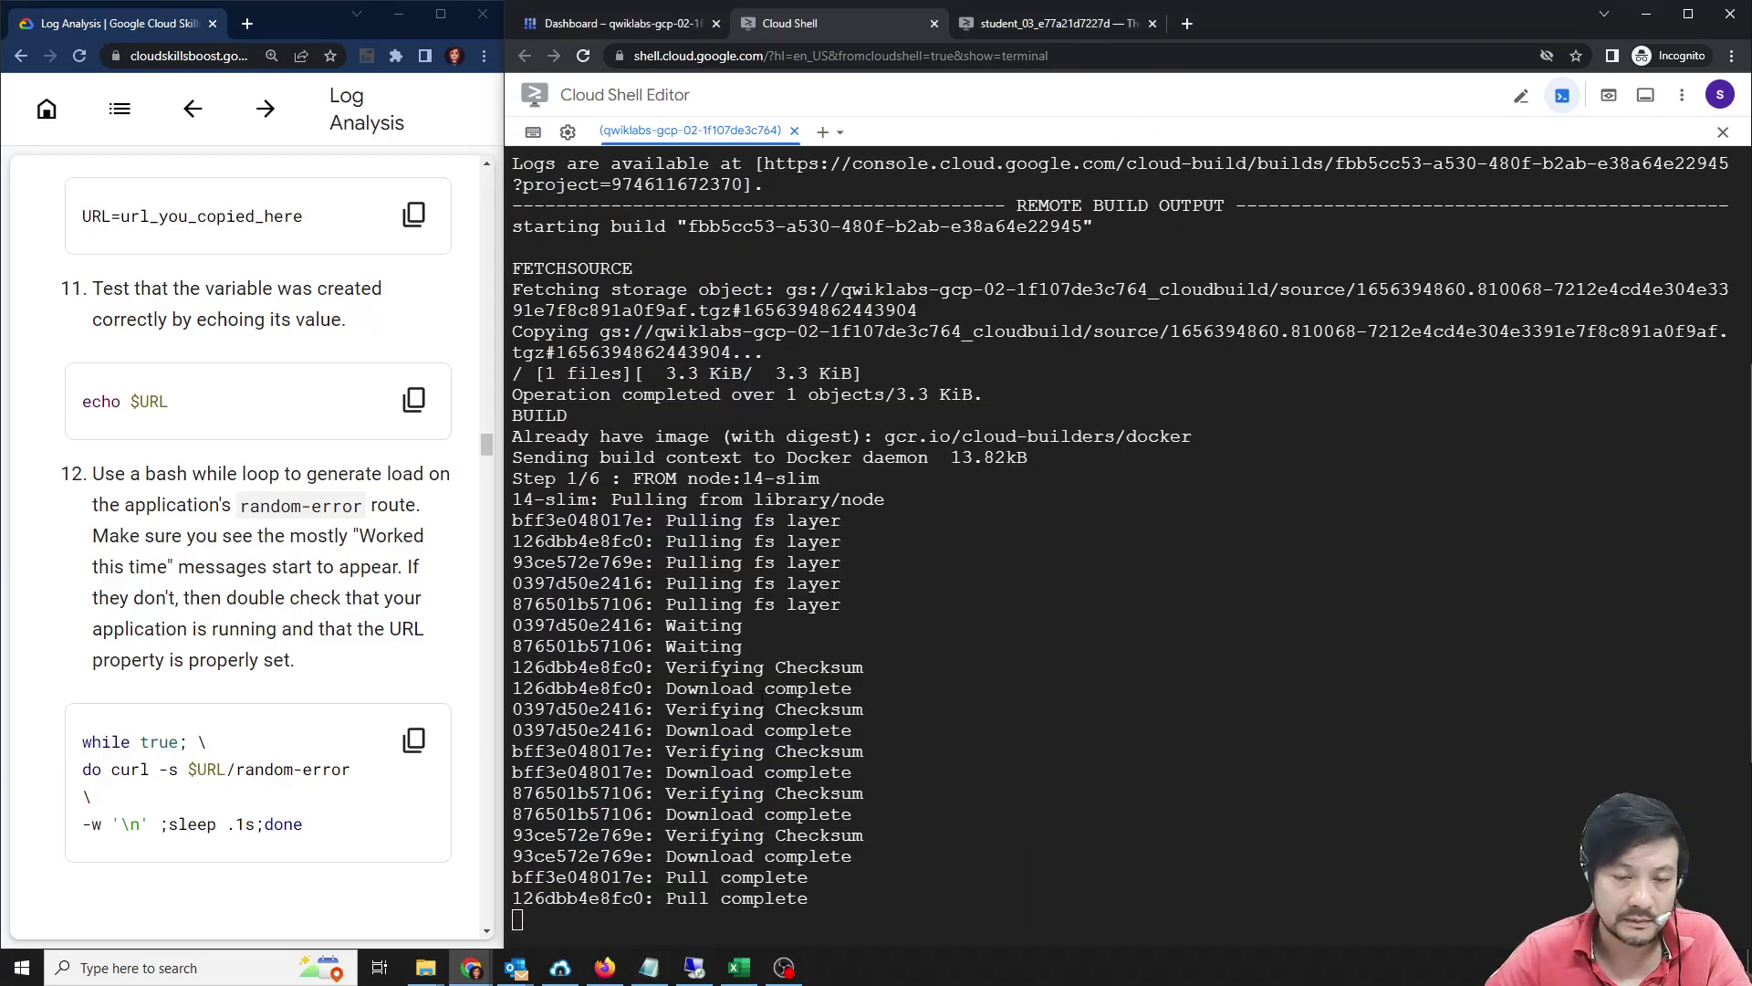
# Copy the deployed hello-logging service URL from the Cloud Shell output and open it in a new browser tab.
pyautogui.scroll(-2, 297, 598)
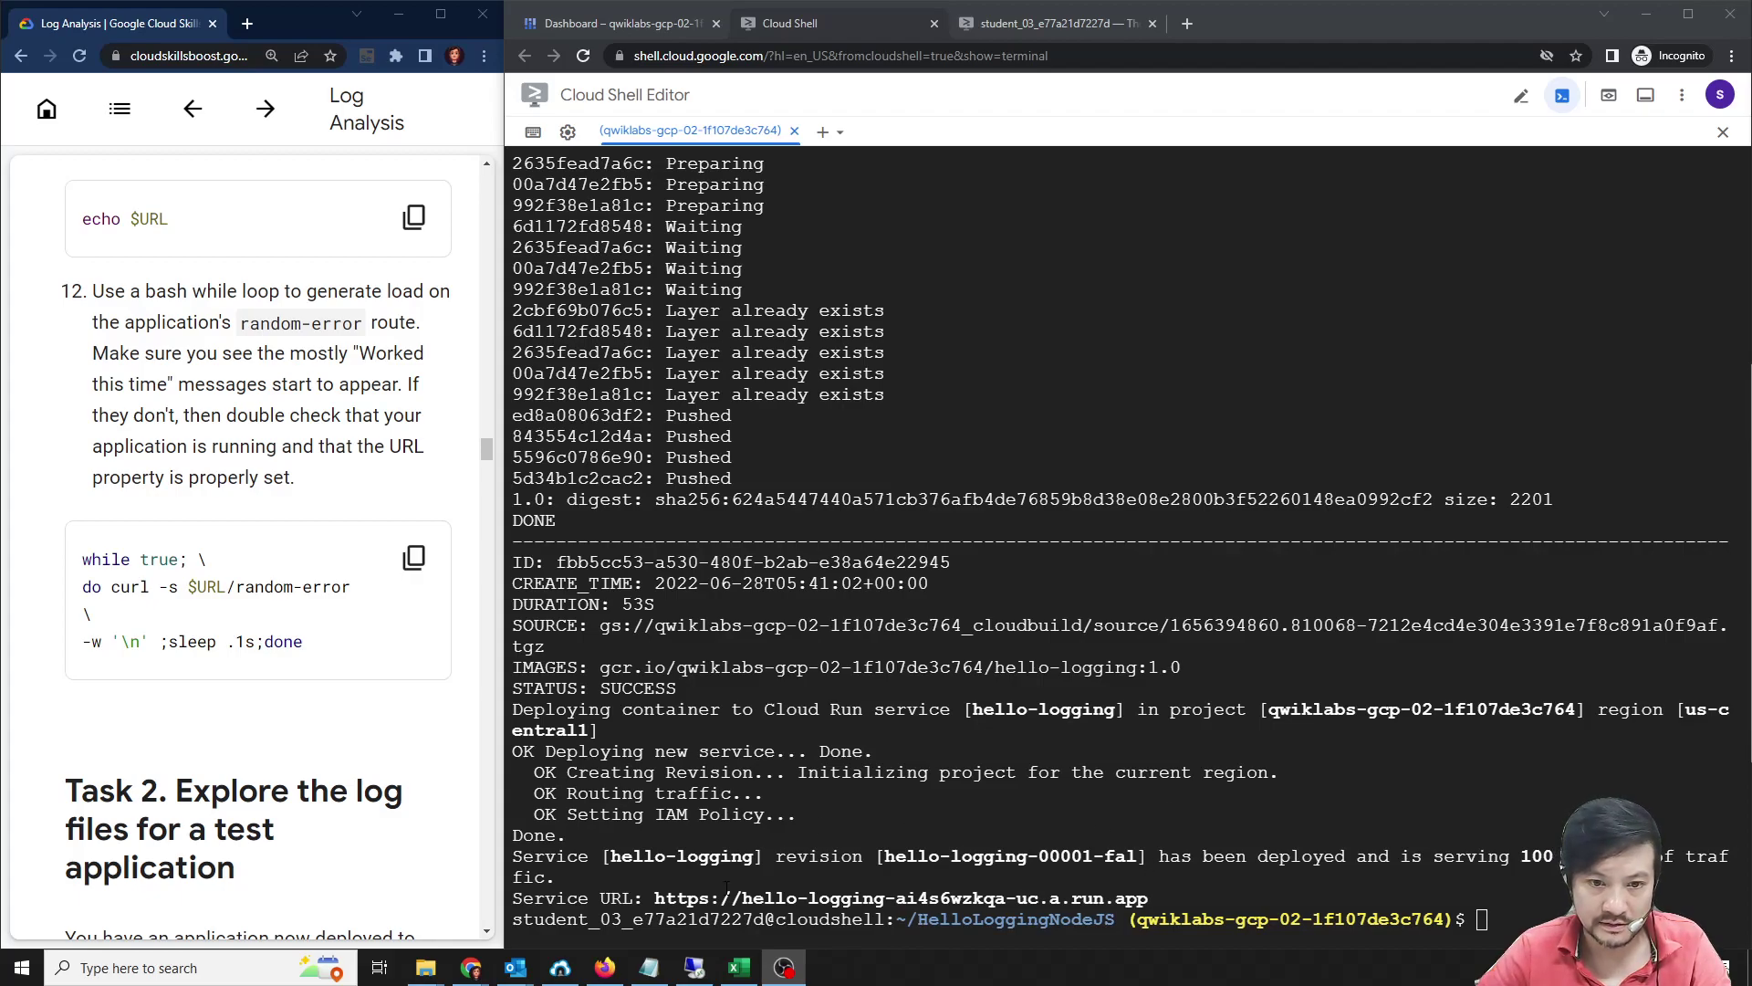
pyautogui.moveTo(1173, 899); pyautogui.dragTo(659, 899)
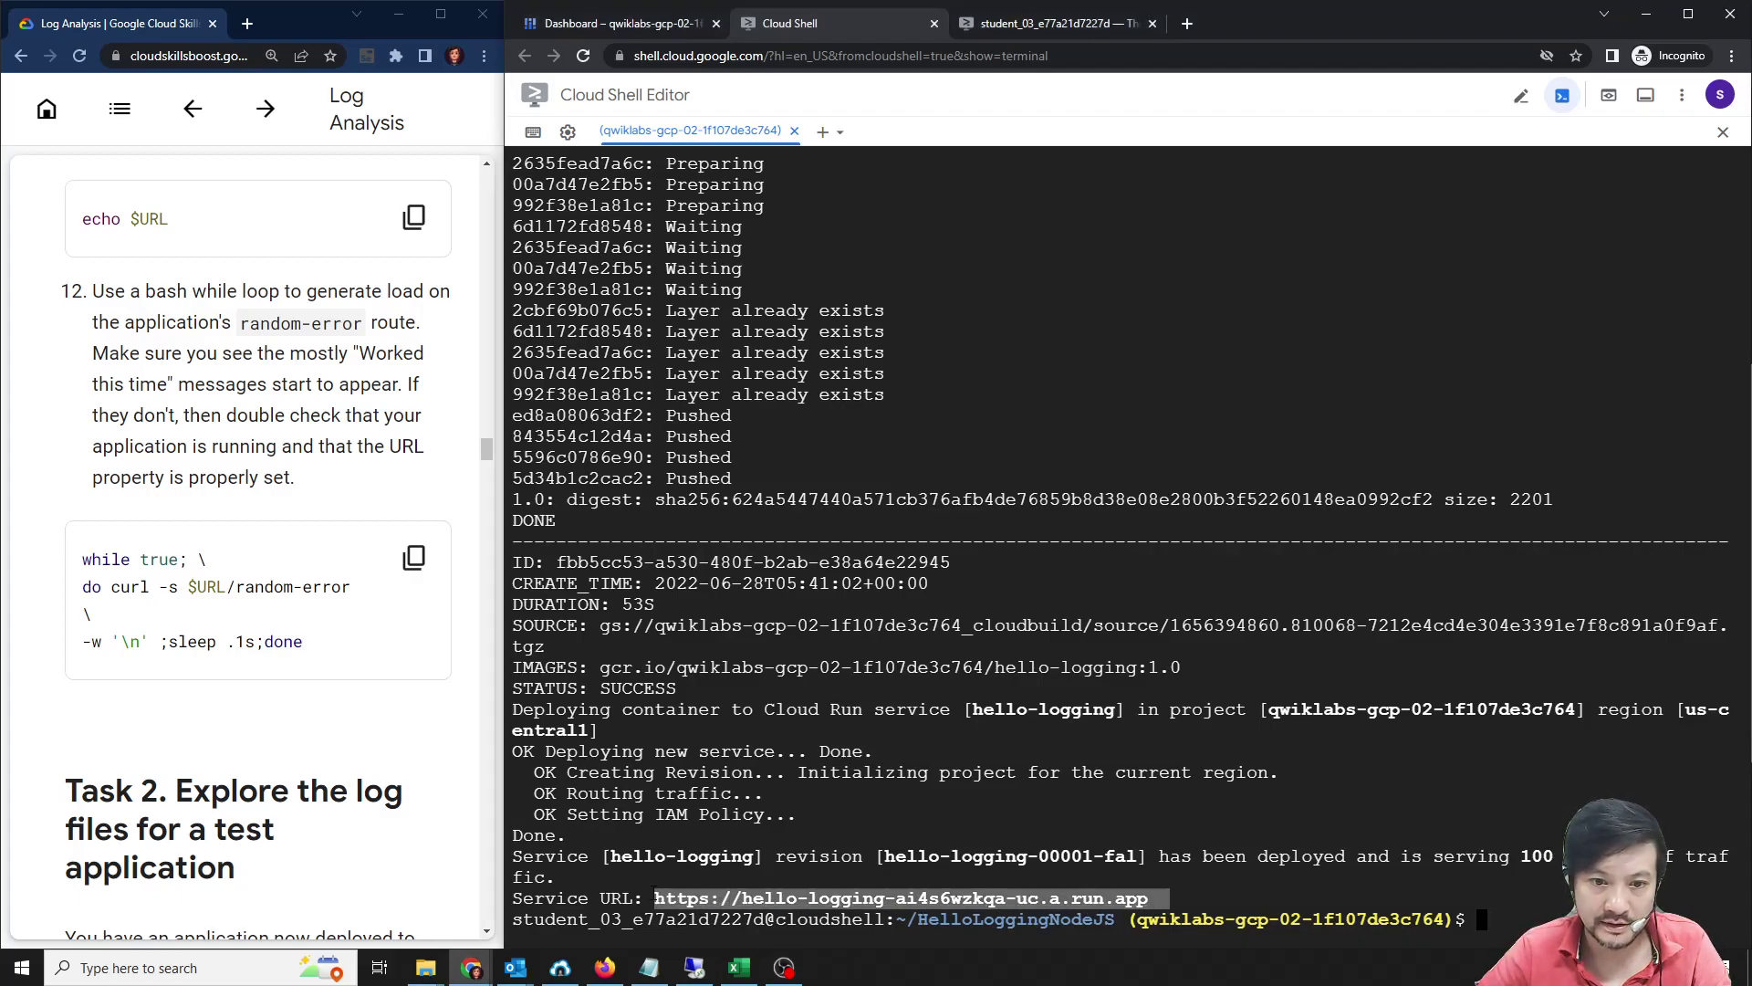
pyautogui.hotkey('ctrl', 'c')
pyautogui.click(1129, 22)
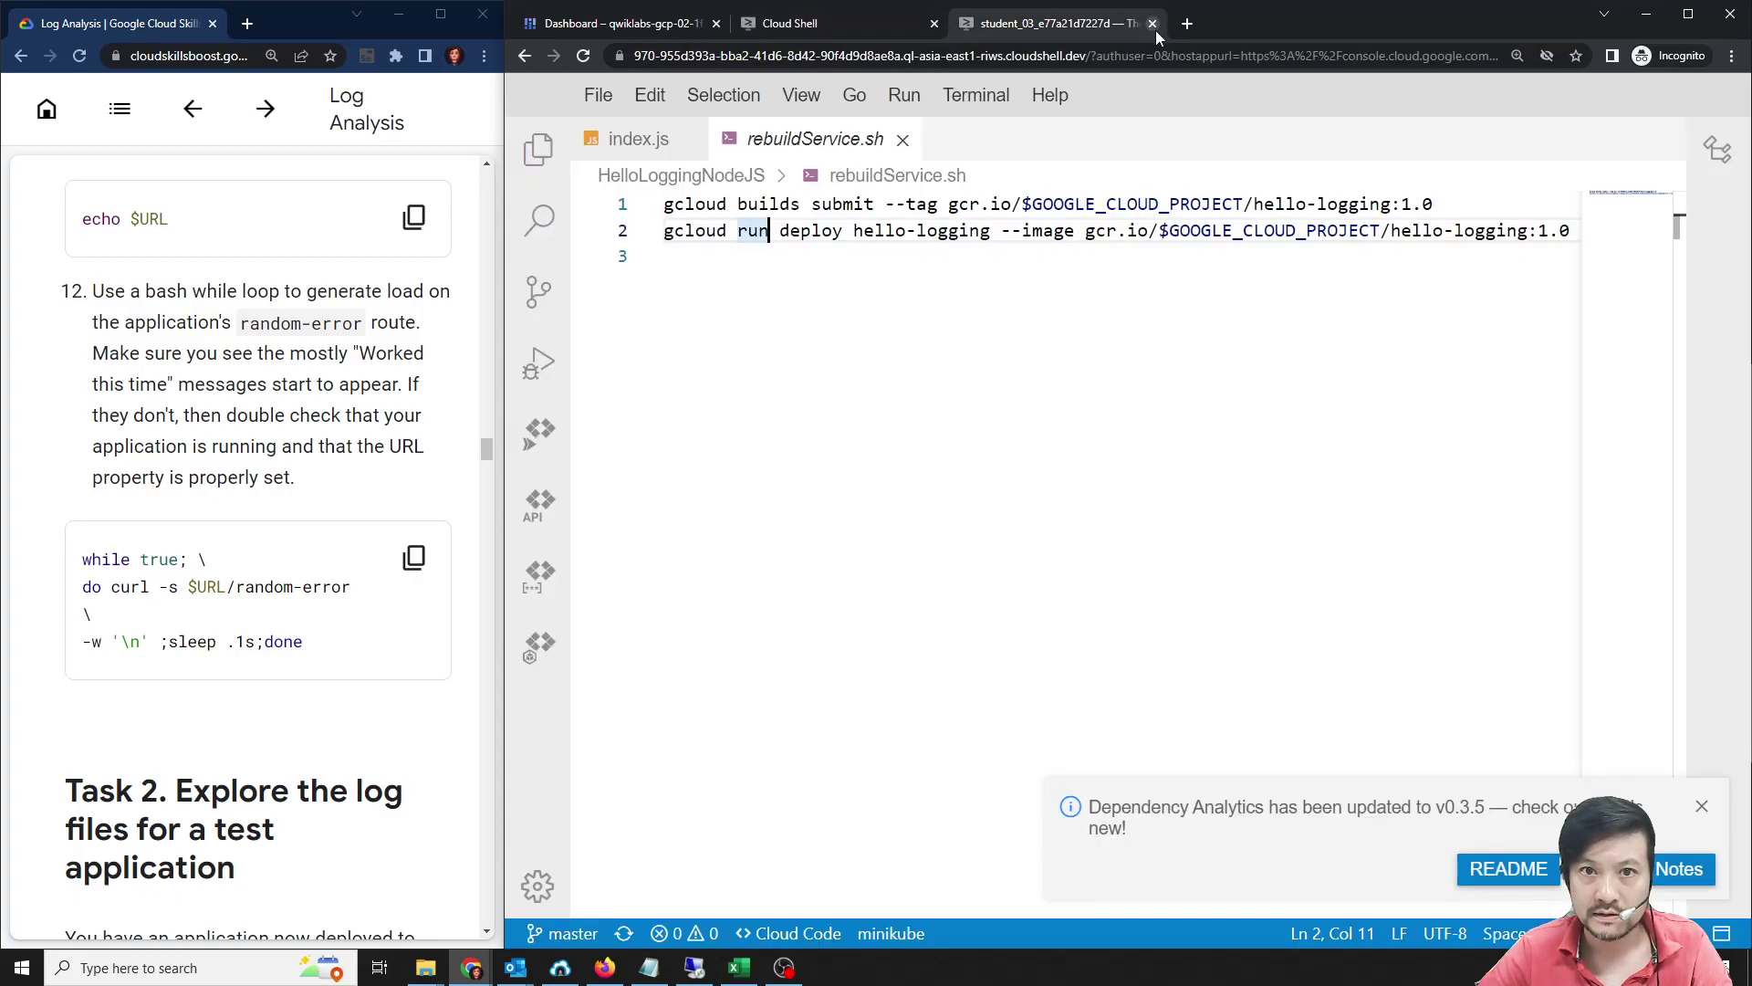
pyautogui.click(1184, 29)
pyautogui.hotkey('ctrl', 'v')
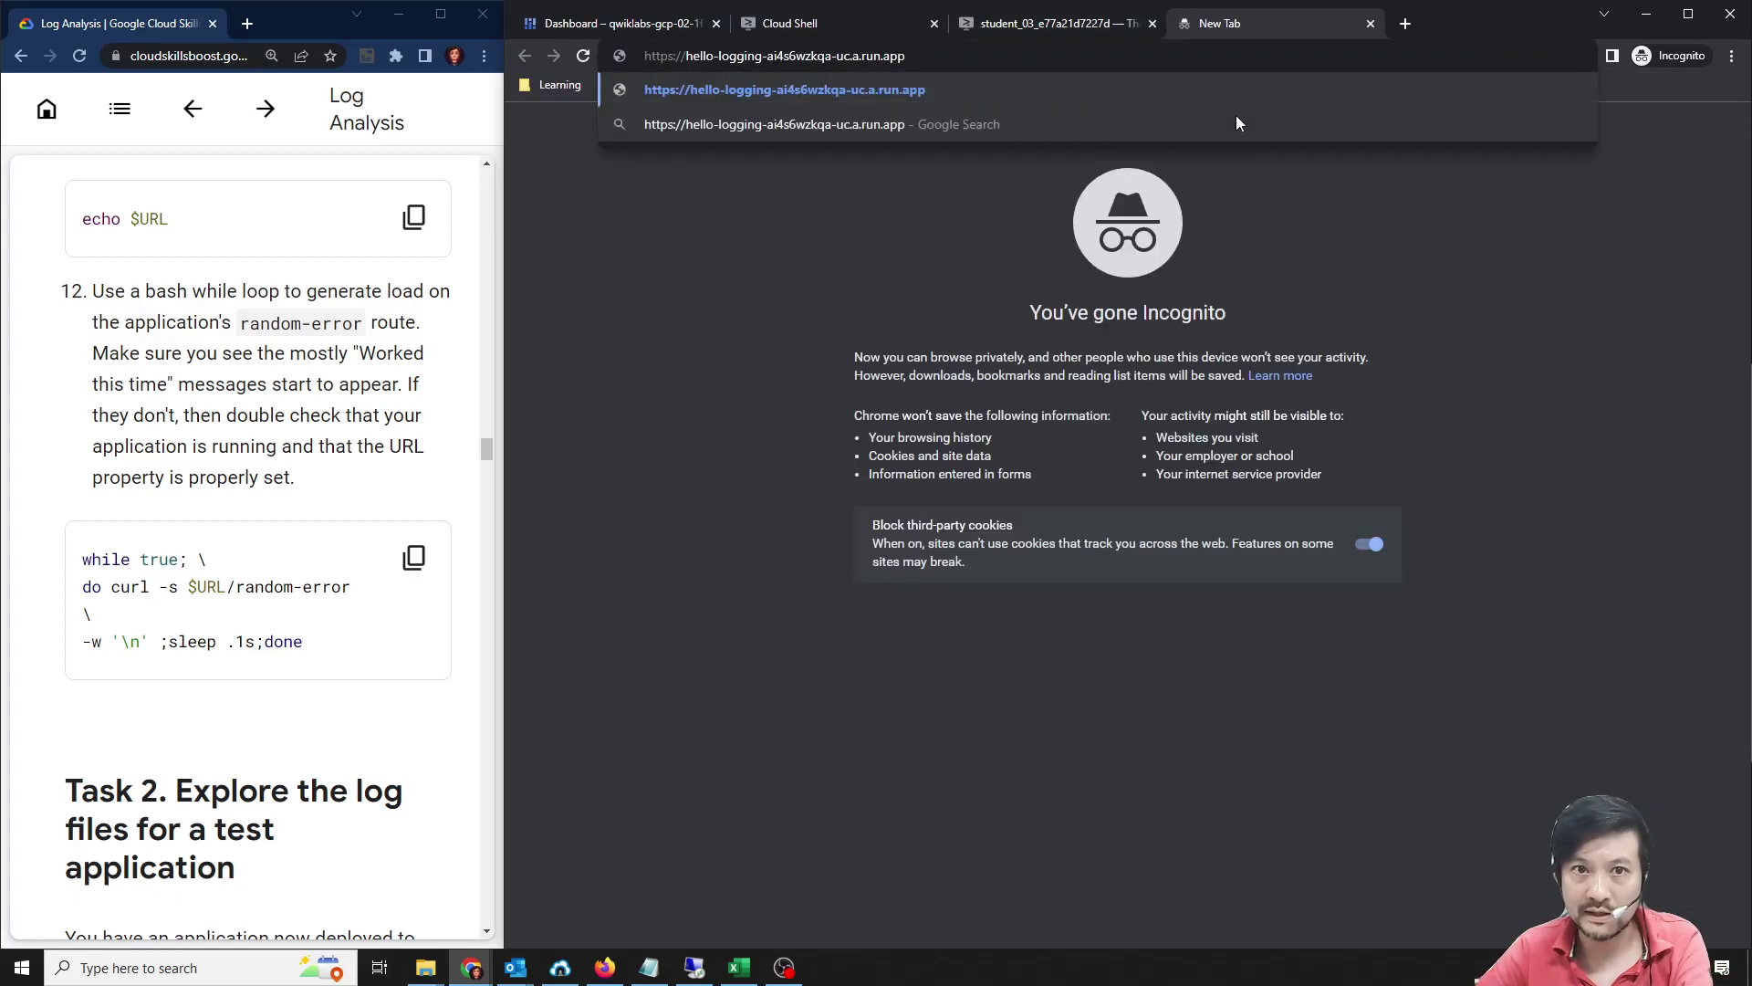
pyautogui.press('Return')
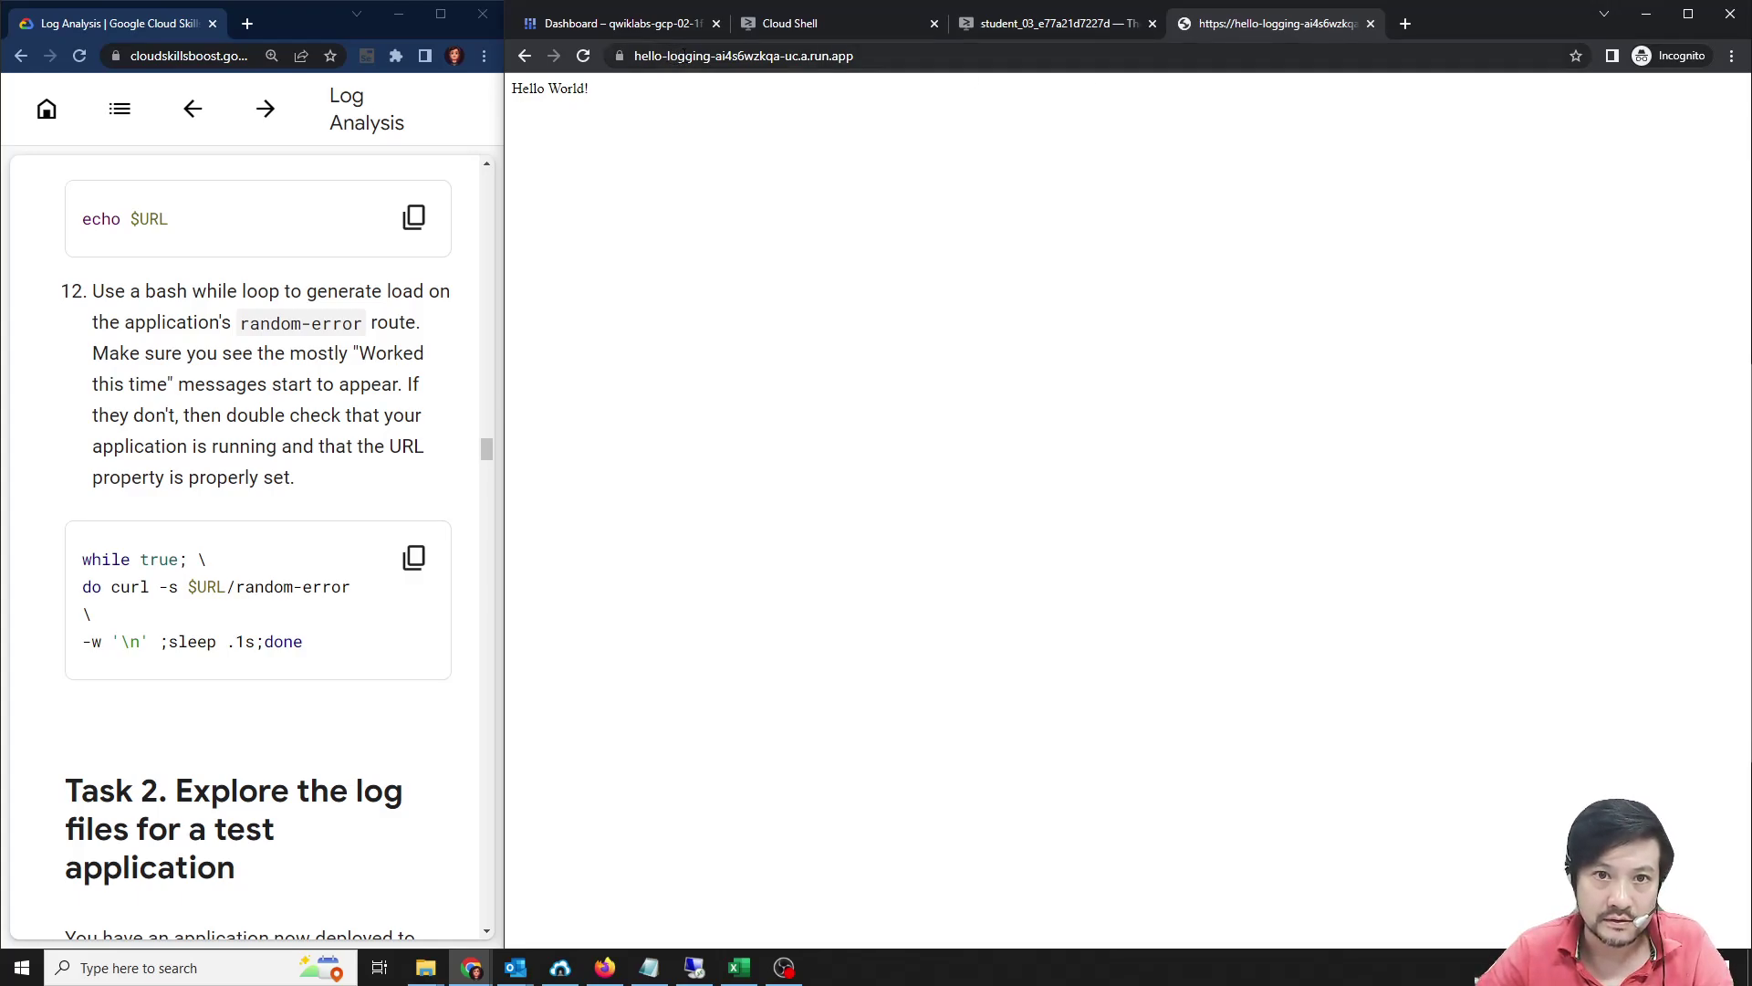
pyautogui.click(680, 56)
pyautogui.click(649, 967)
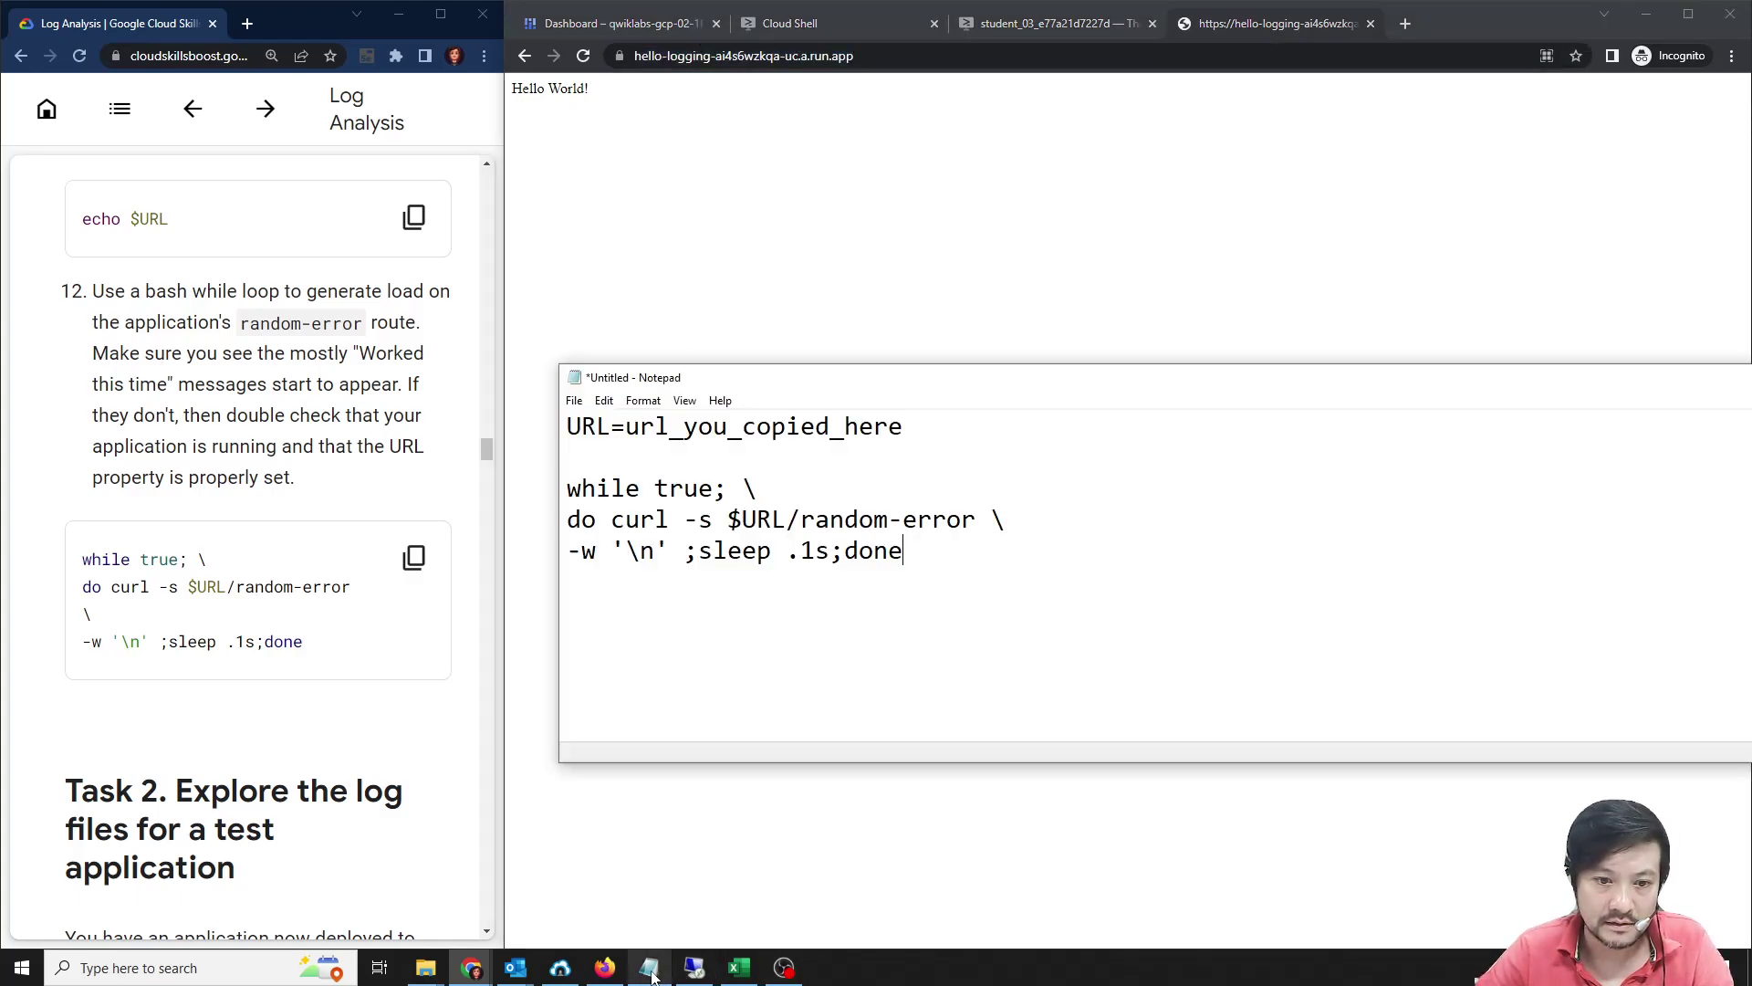
pyautogui.moveTo(627, 427); pyautogui.dragTo(904, 426)
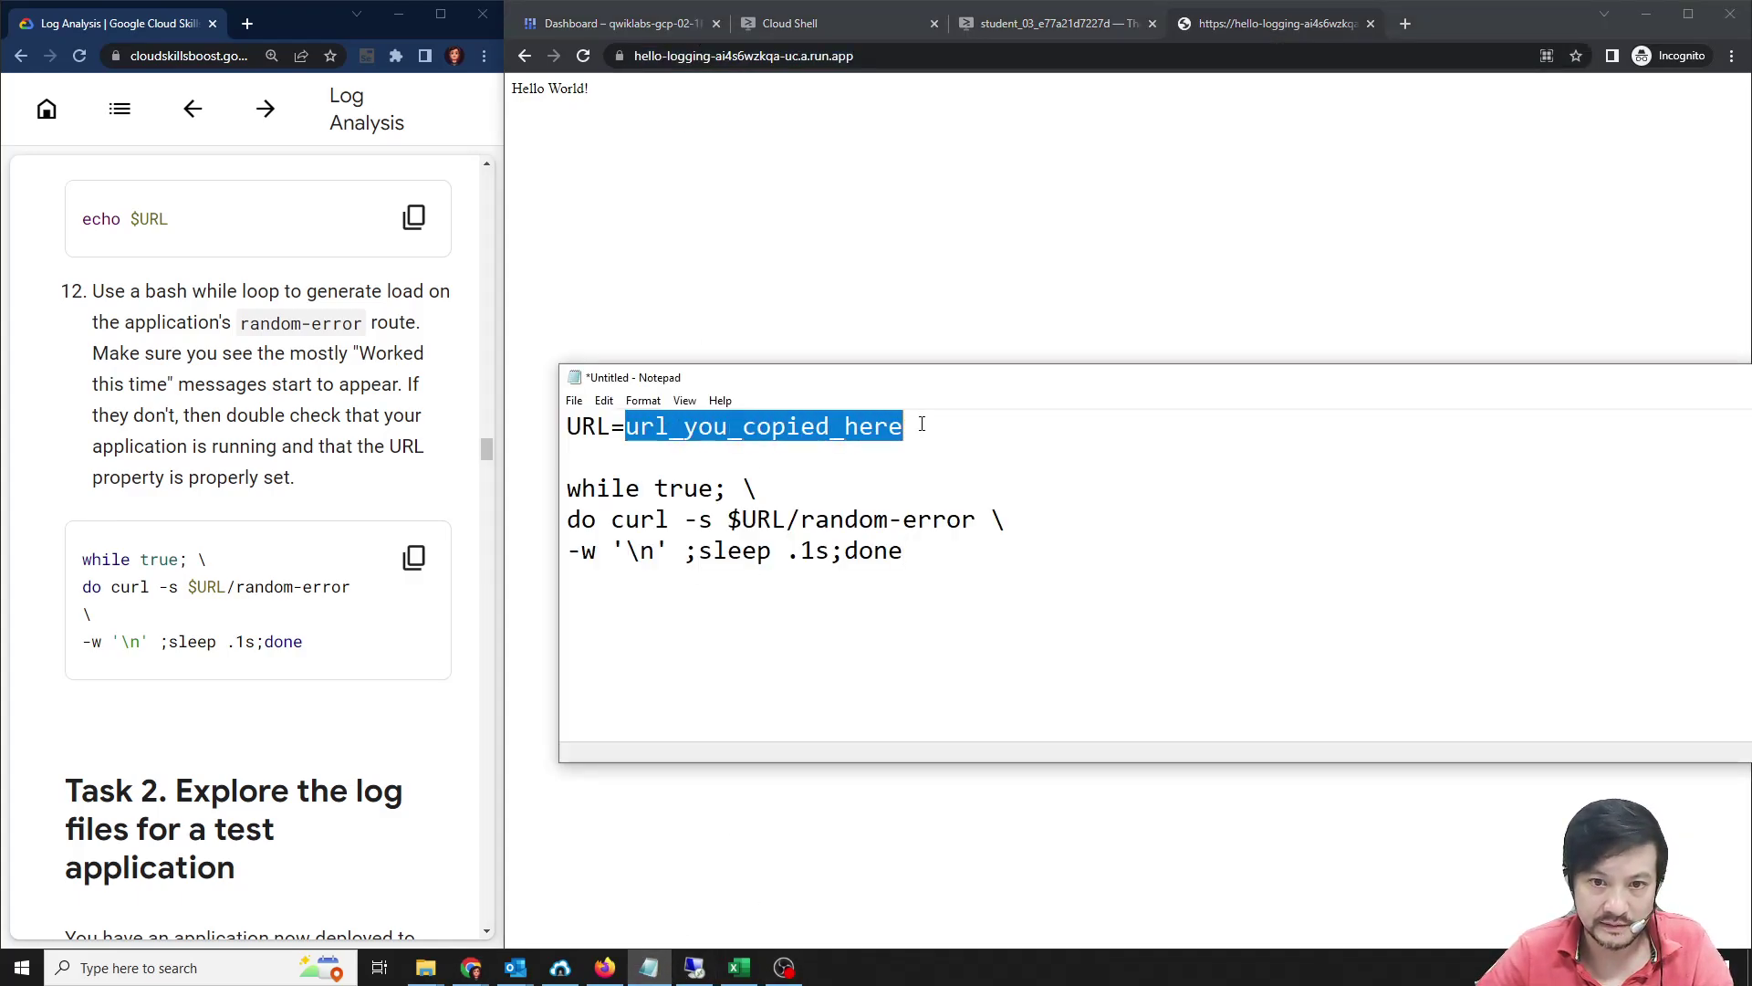
pyautogui.hotkey('ctrl', 'v')
pyautogui.moveTo(746, 426); pyautogui.dragTo(626, 426)
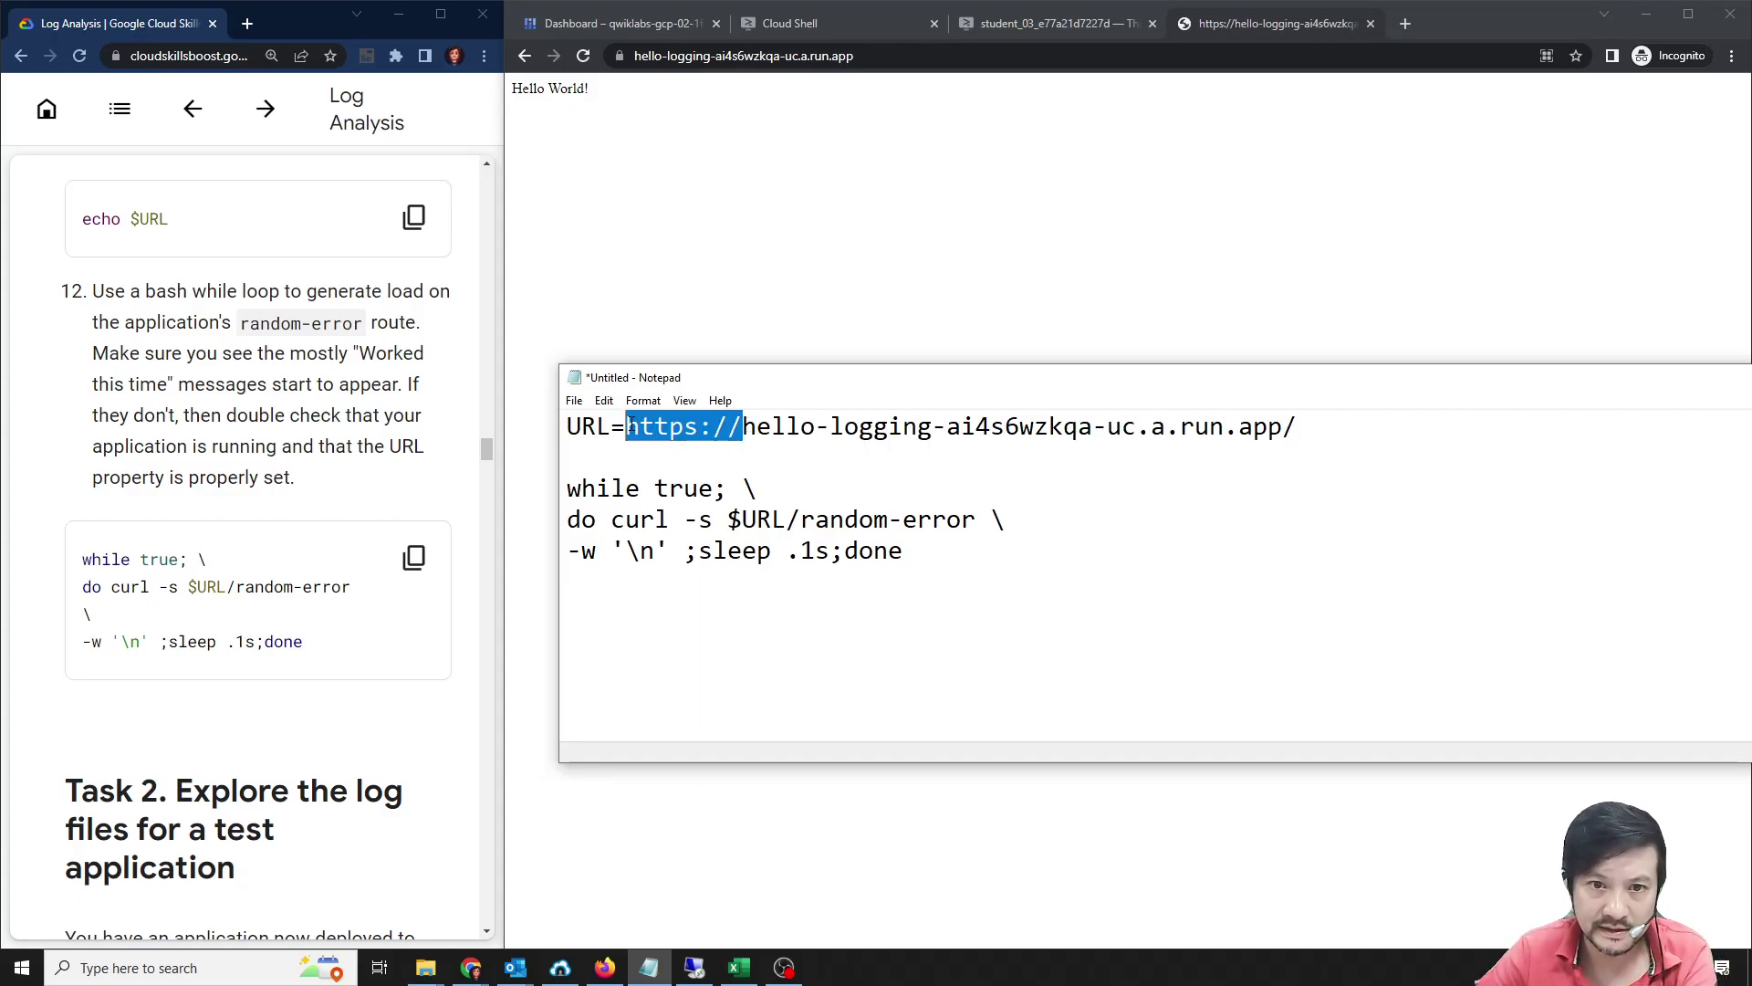
pyautogui.press('BackSpace')
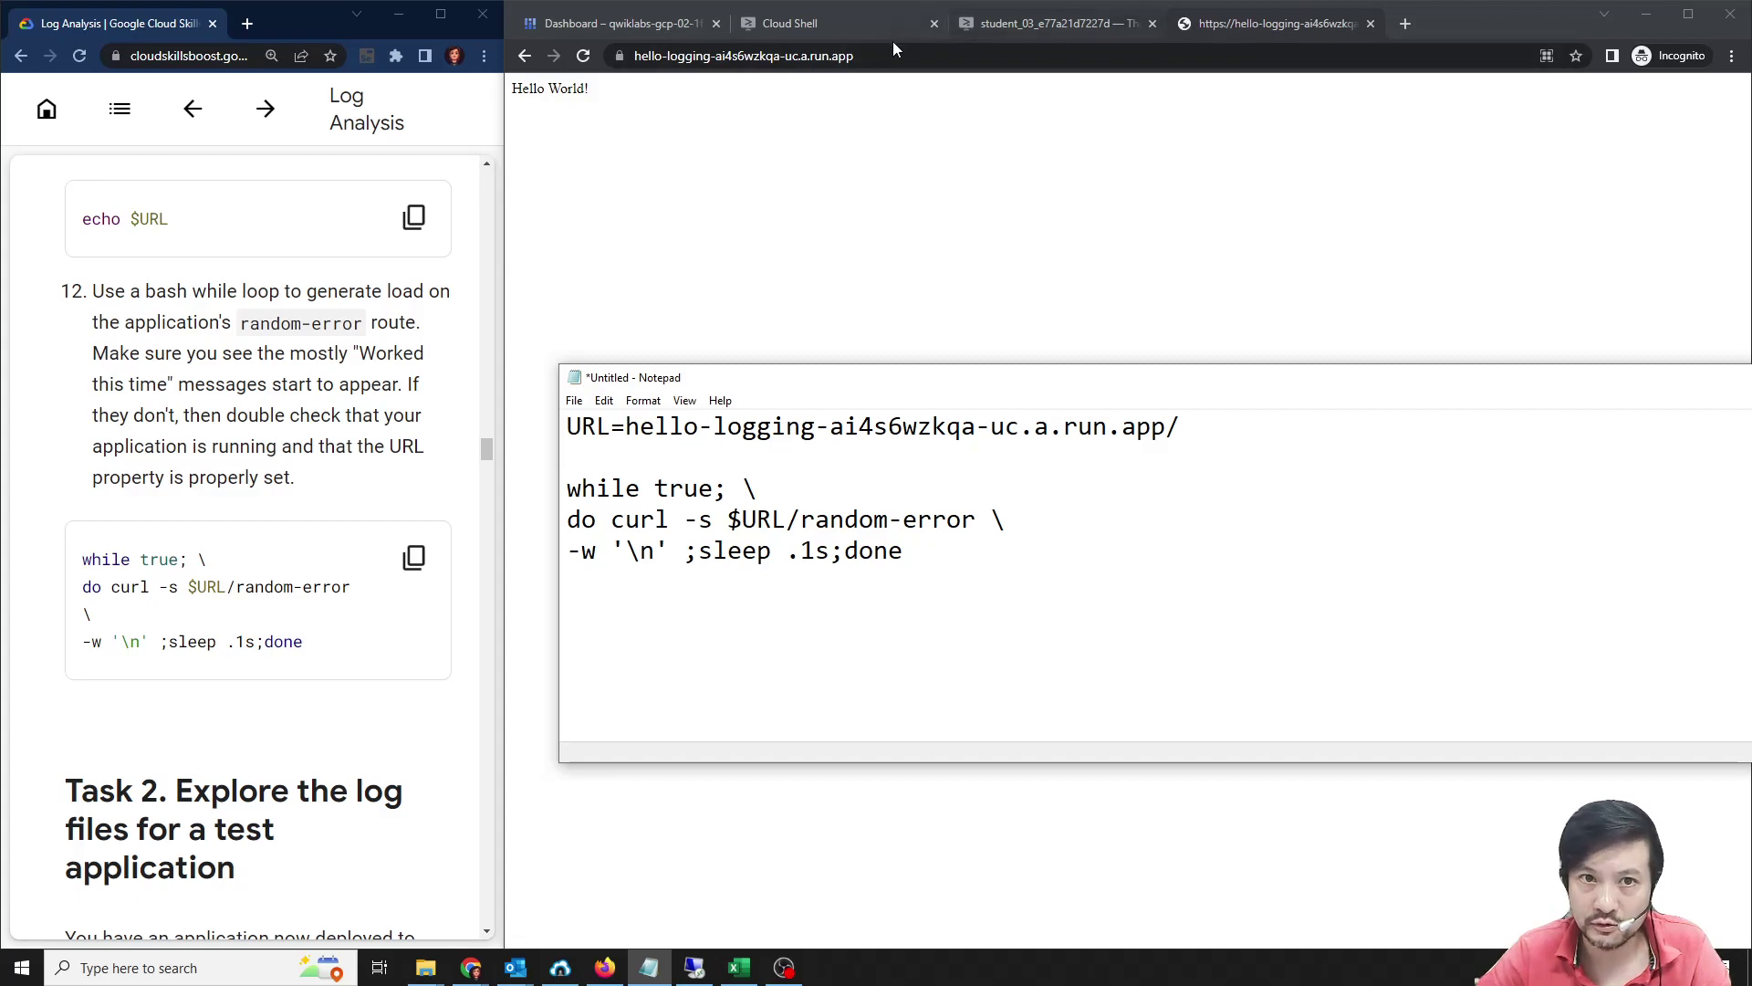
pyautogui.click(846, 60)
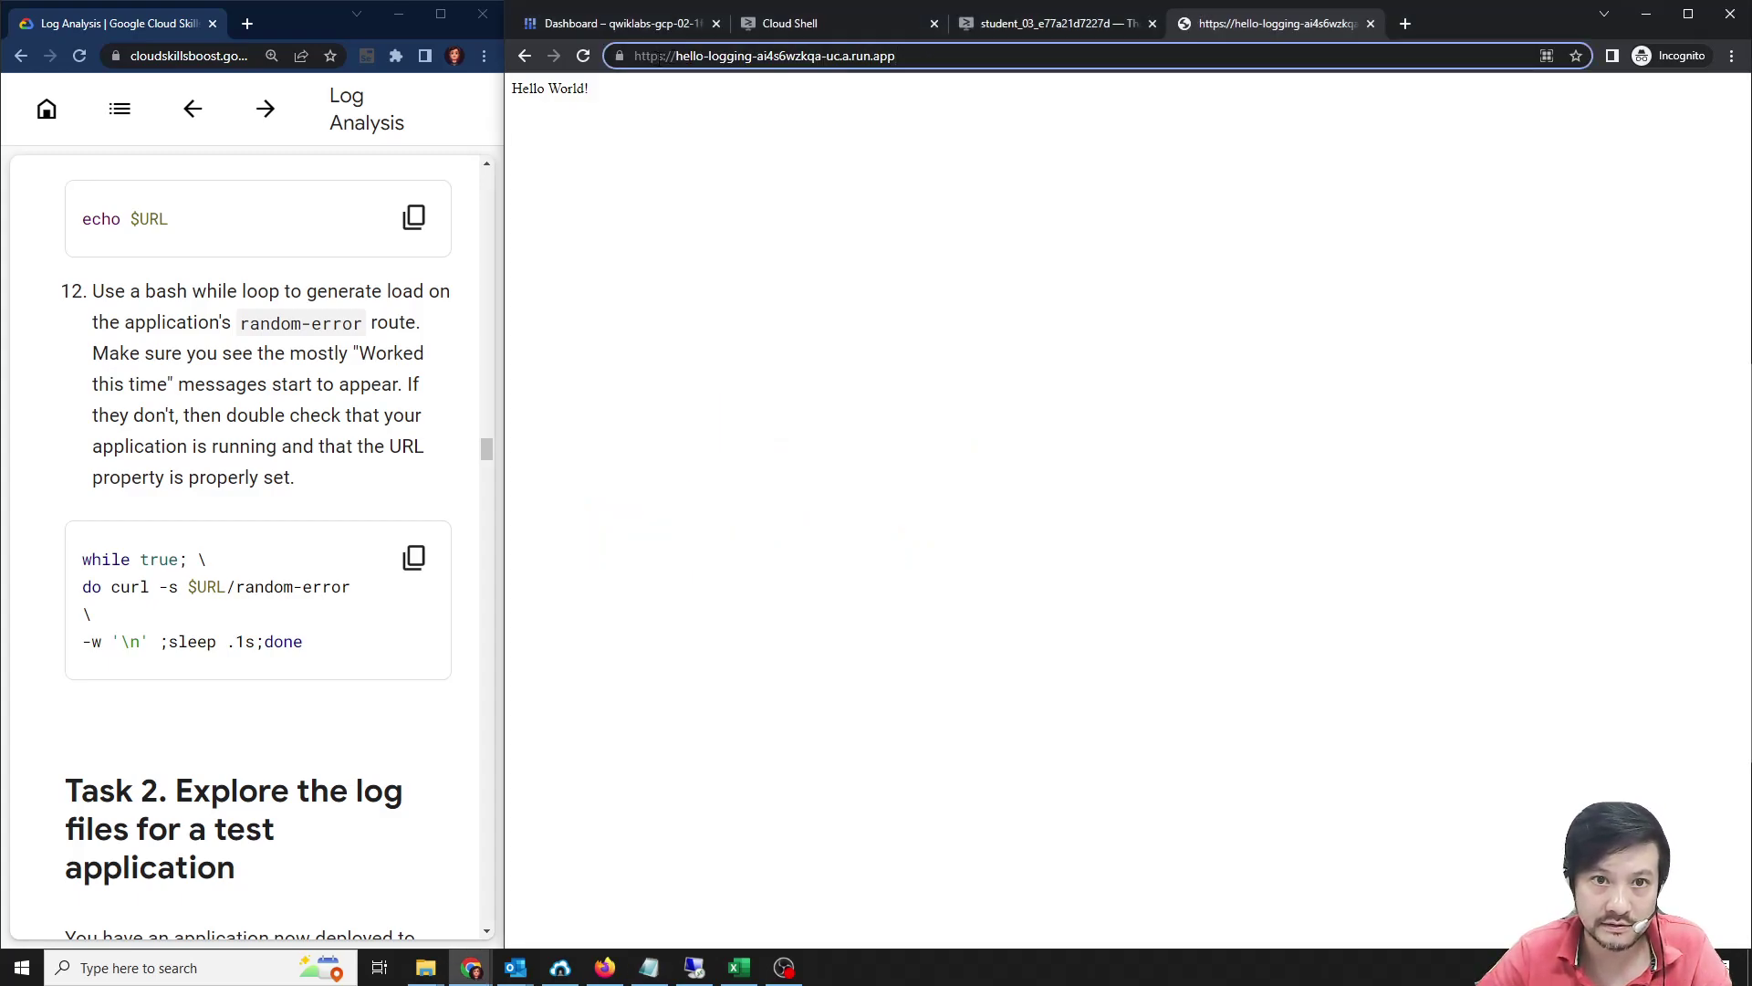
pyautogui.click(825, 149)
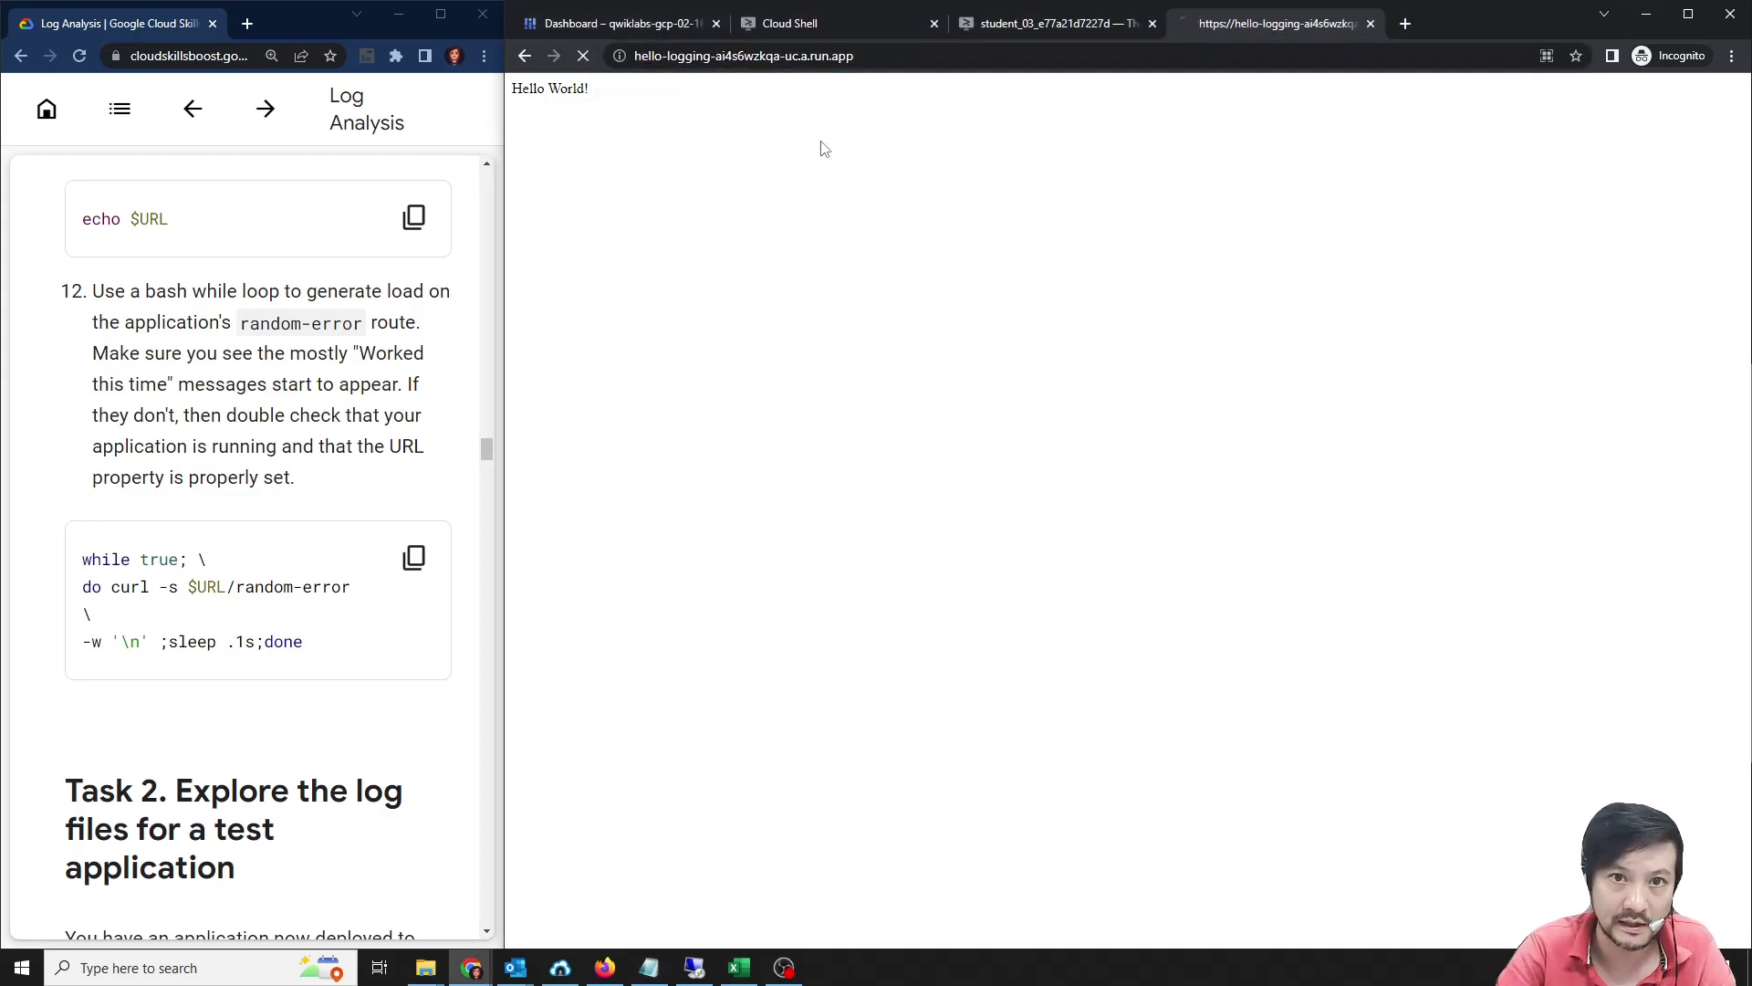
pyautogui.hotkey('alt', 'Tab')
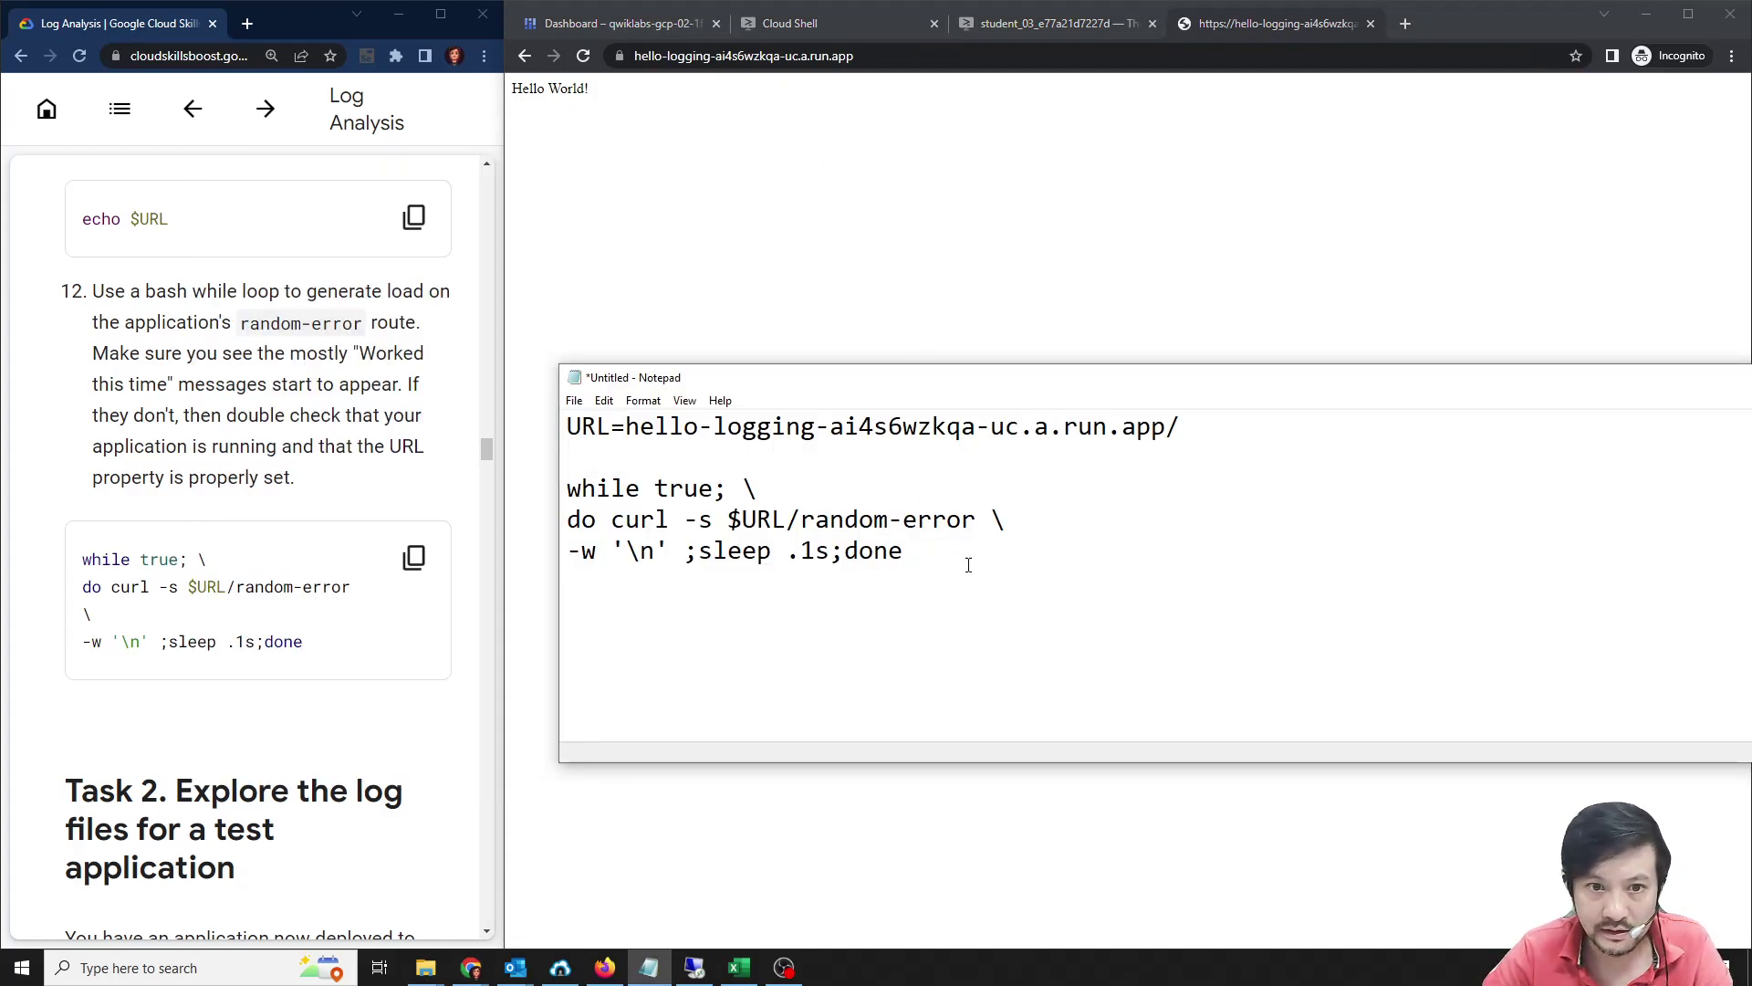
# Clear the Cloud Shell terminal and run the Notepad line "URL=hello-logging-ai4s6wzkqa-uc.a.run.app/" in it.
pyautogui.scroll(3, 401, 474)
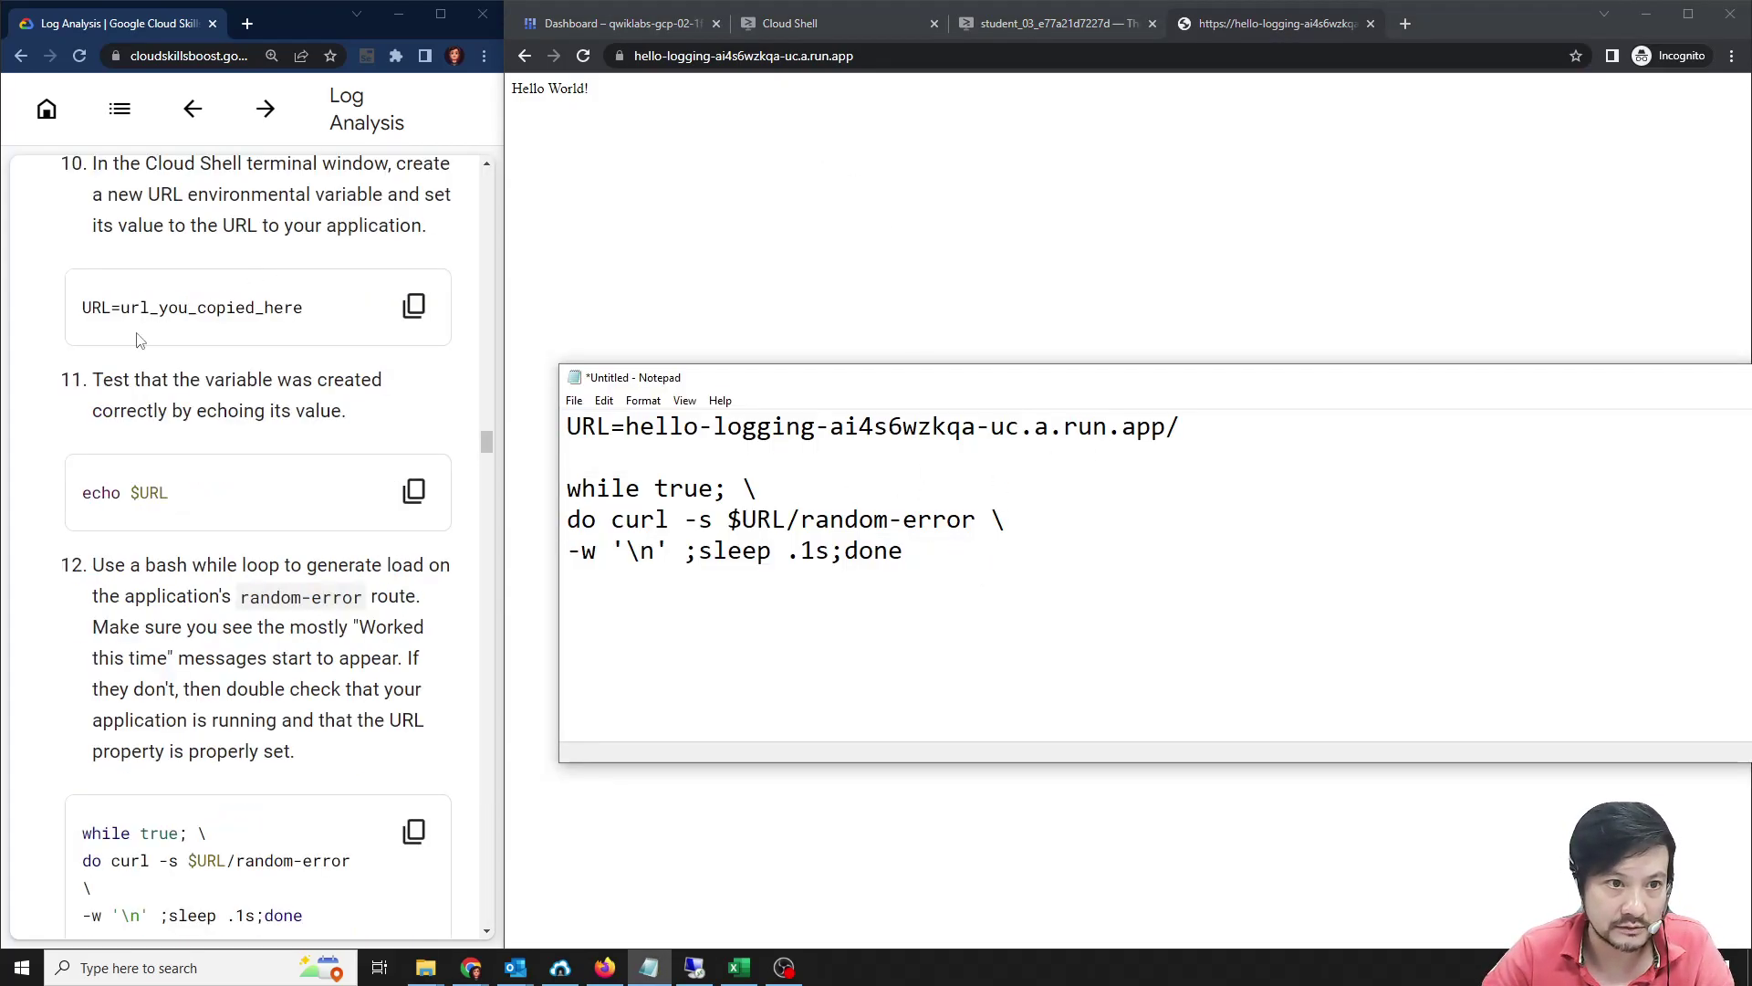
pyautogui.moveTo(1216, 462); pyautogui.dragTo(567, 426)
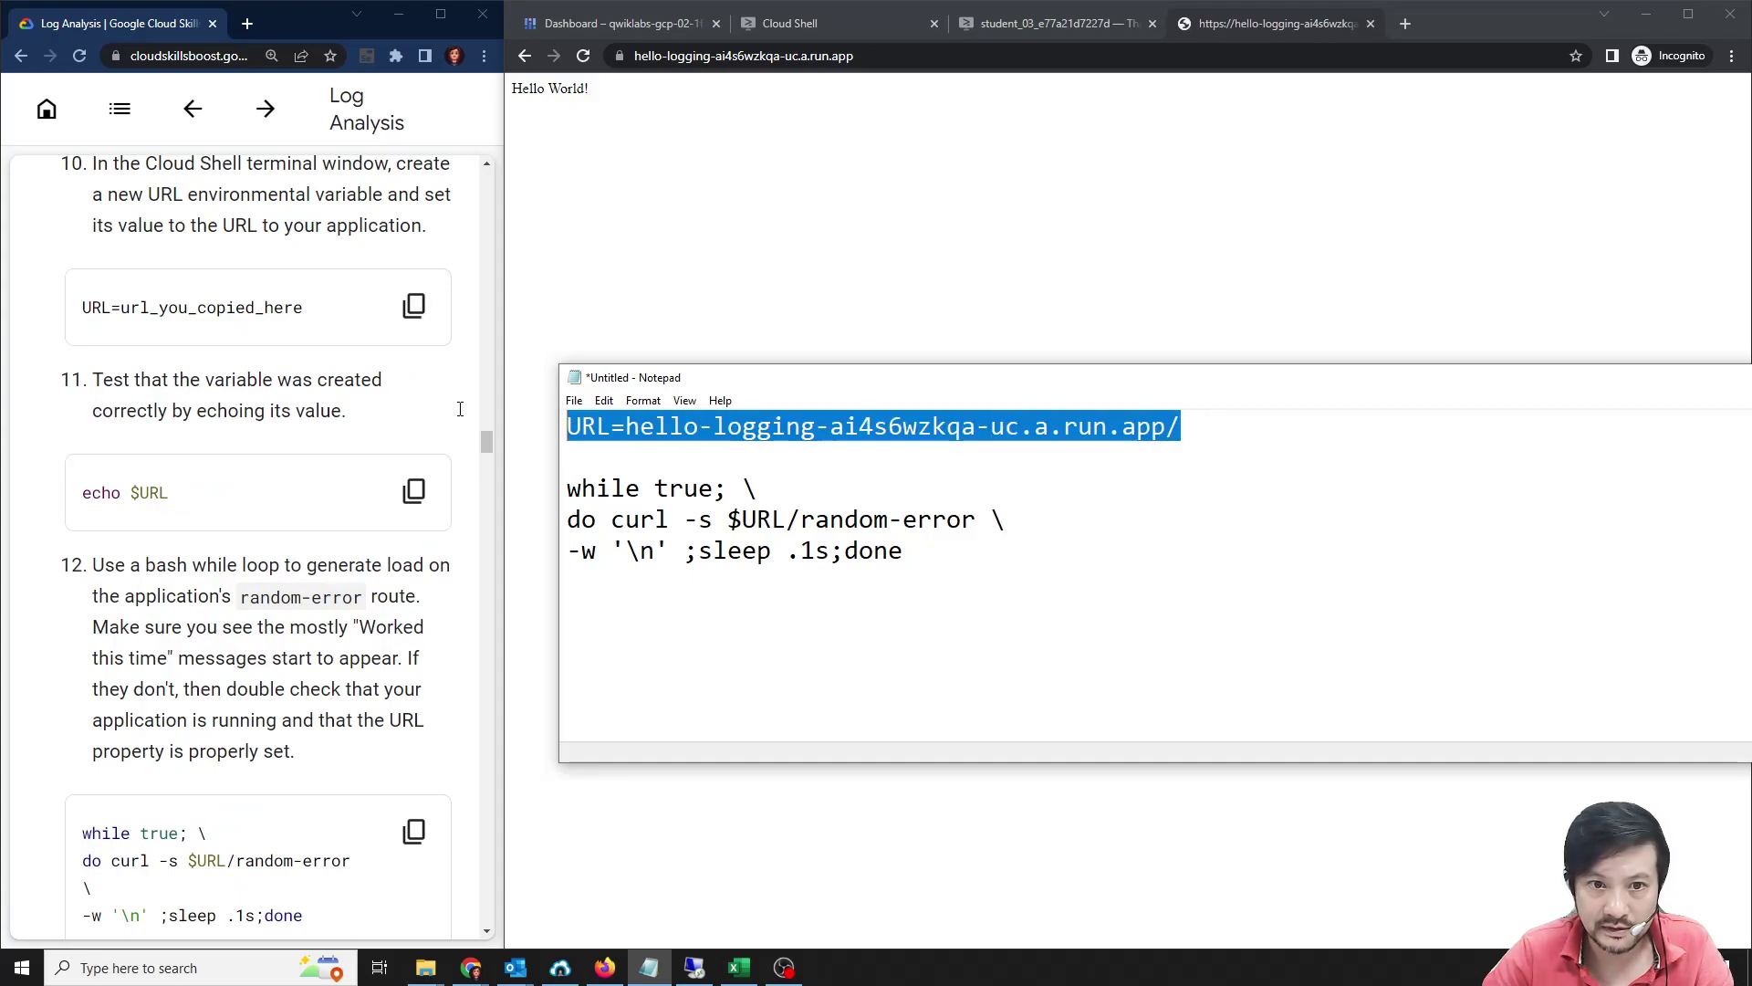
pyautogui.click(803, 24)
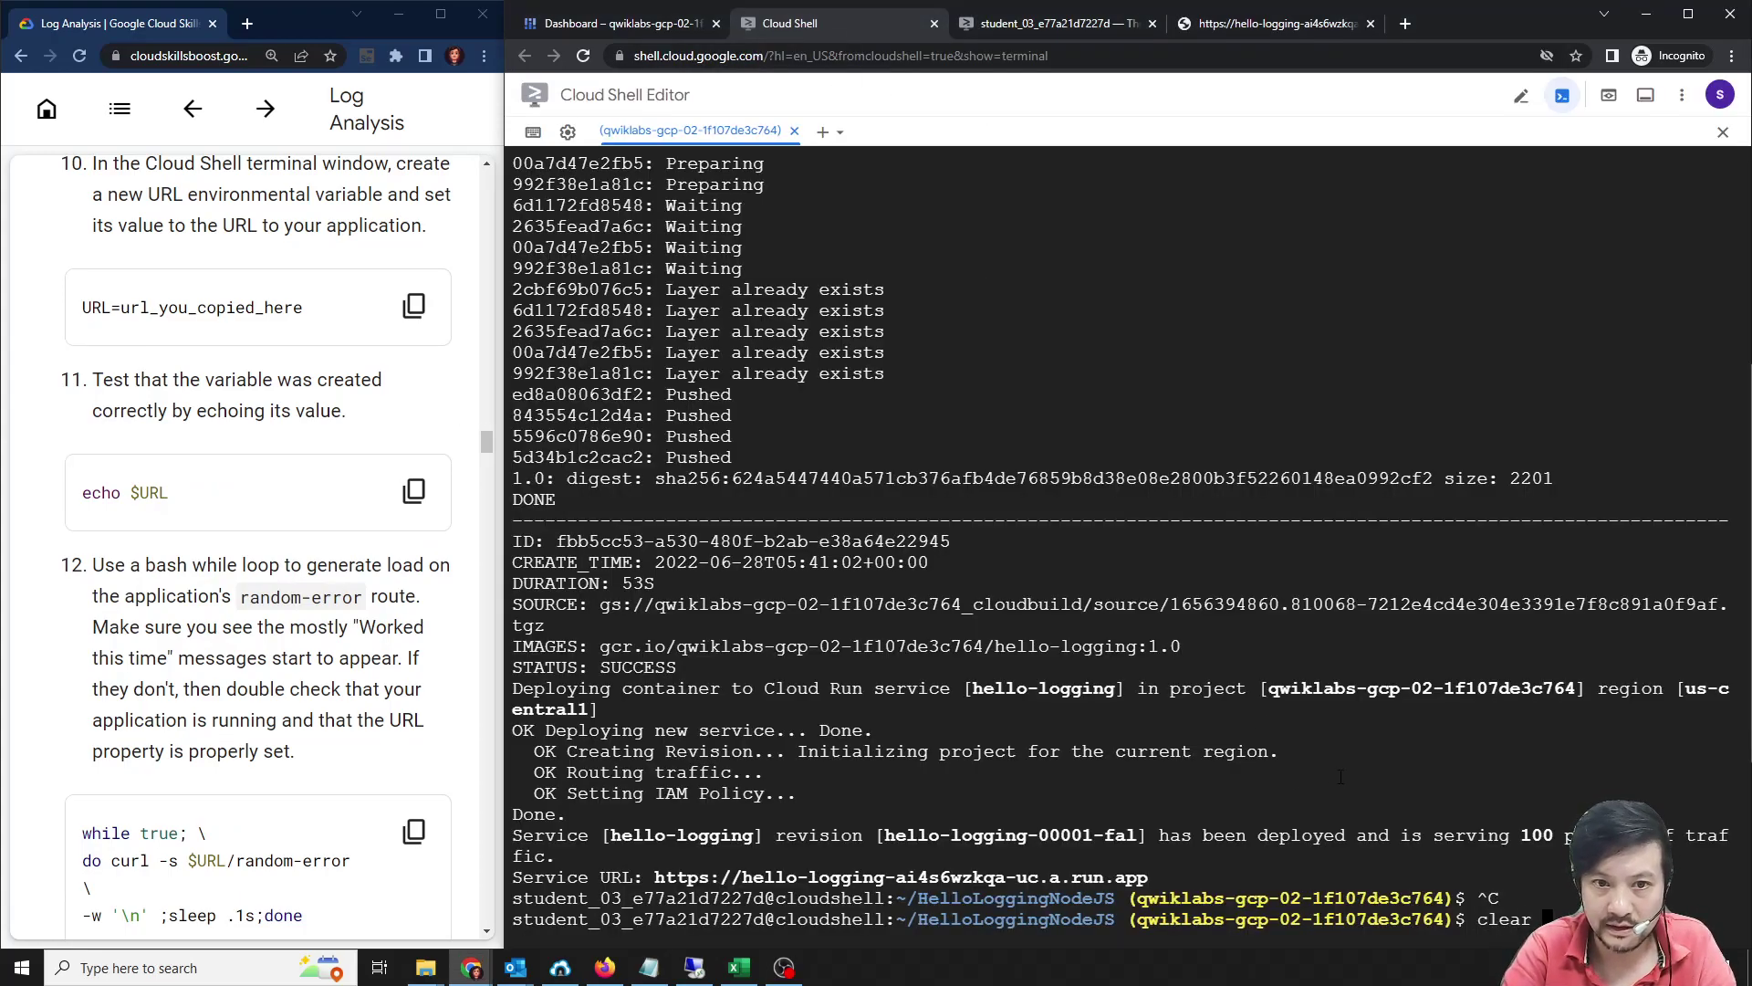
pyautogui.press('Return')
pyautogui.hotkey('ctrl', 'v')
pyautogui.press('Return')
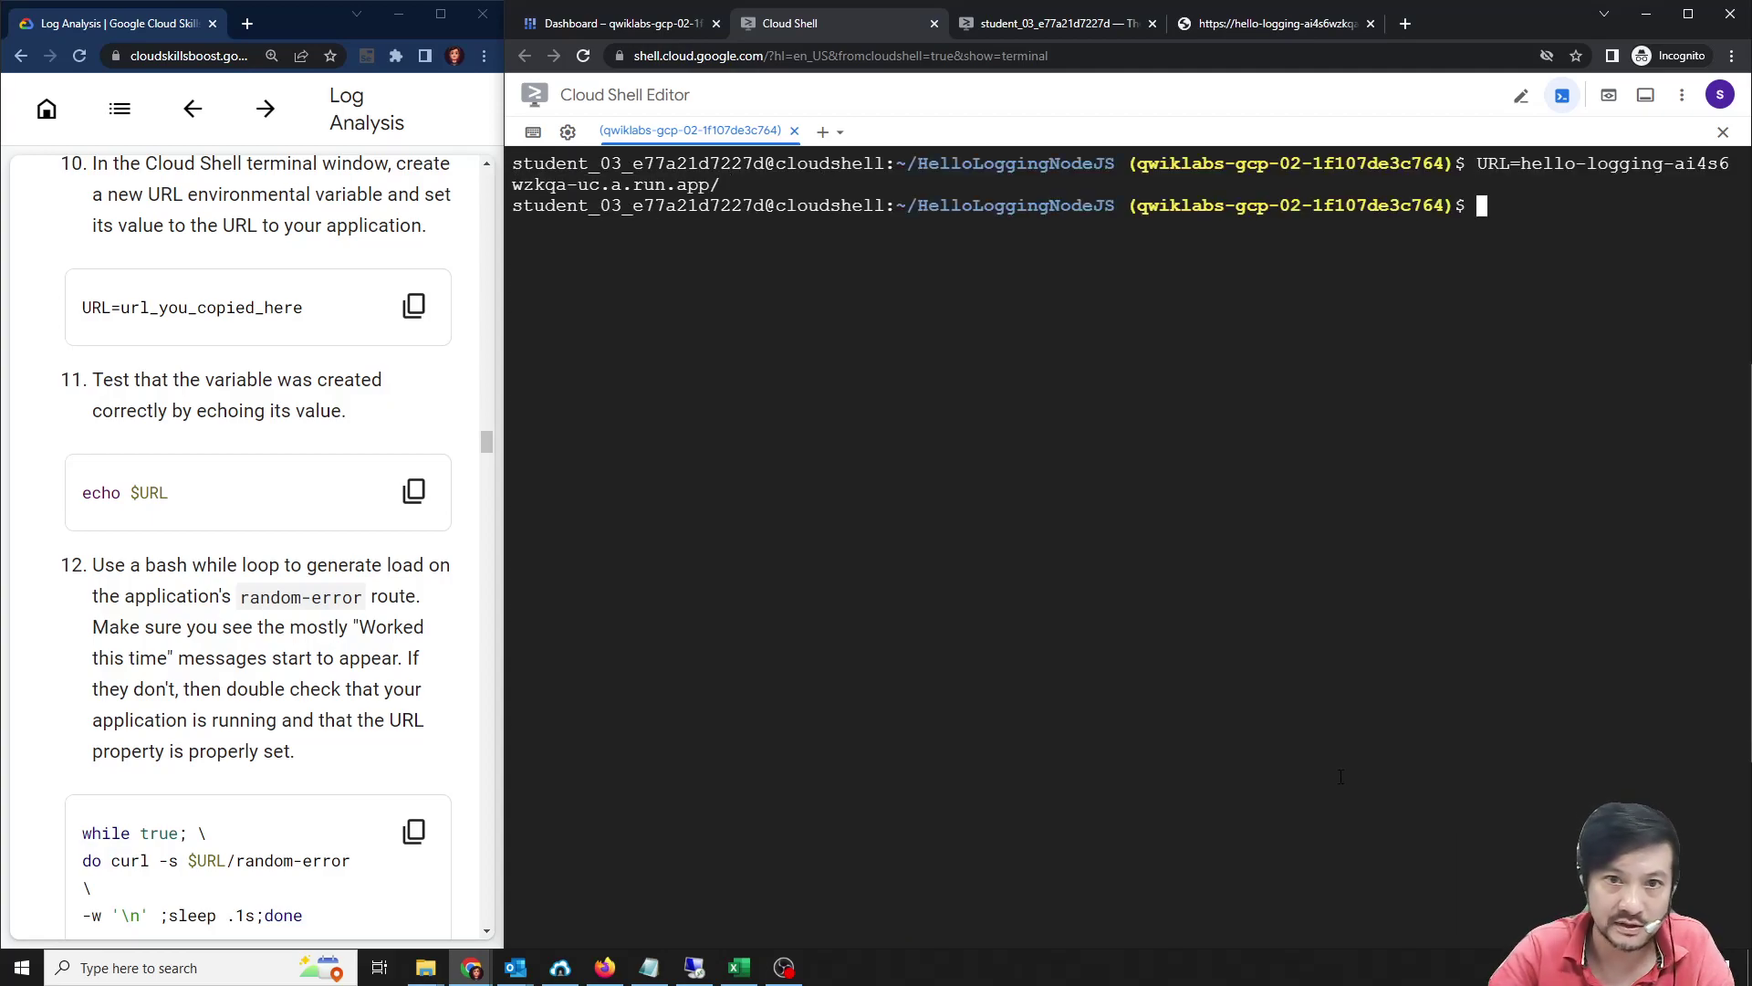
# Remove the trailing slash from the URL line in Notepad and set the variable again in Cloud Shell with "URL=hello-logging-ai4s6wzkqa-uc.a.run.app".
pyautogui.hotkey('alt', 'Tab')
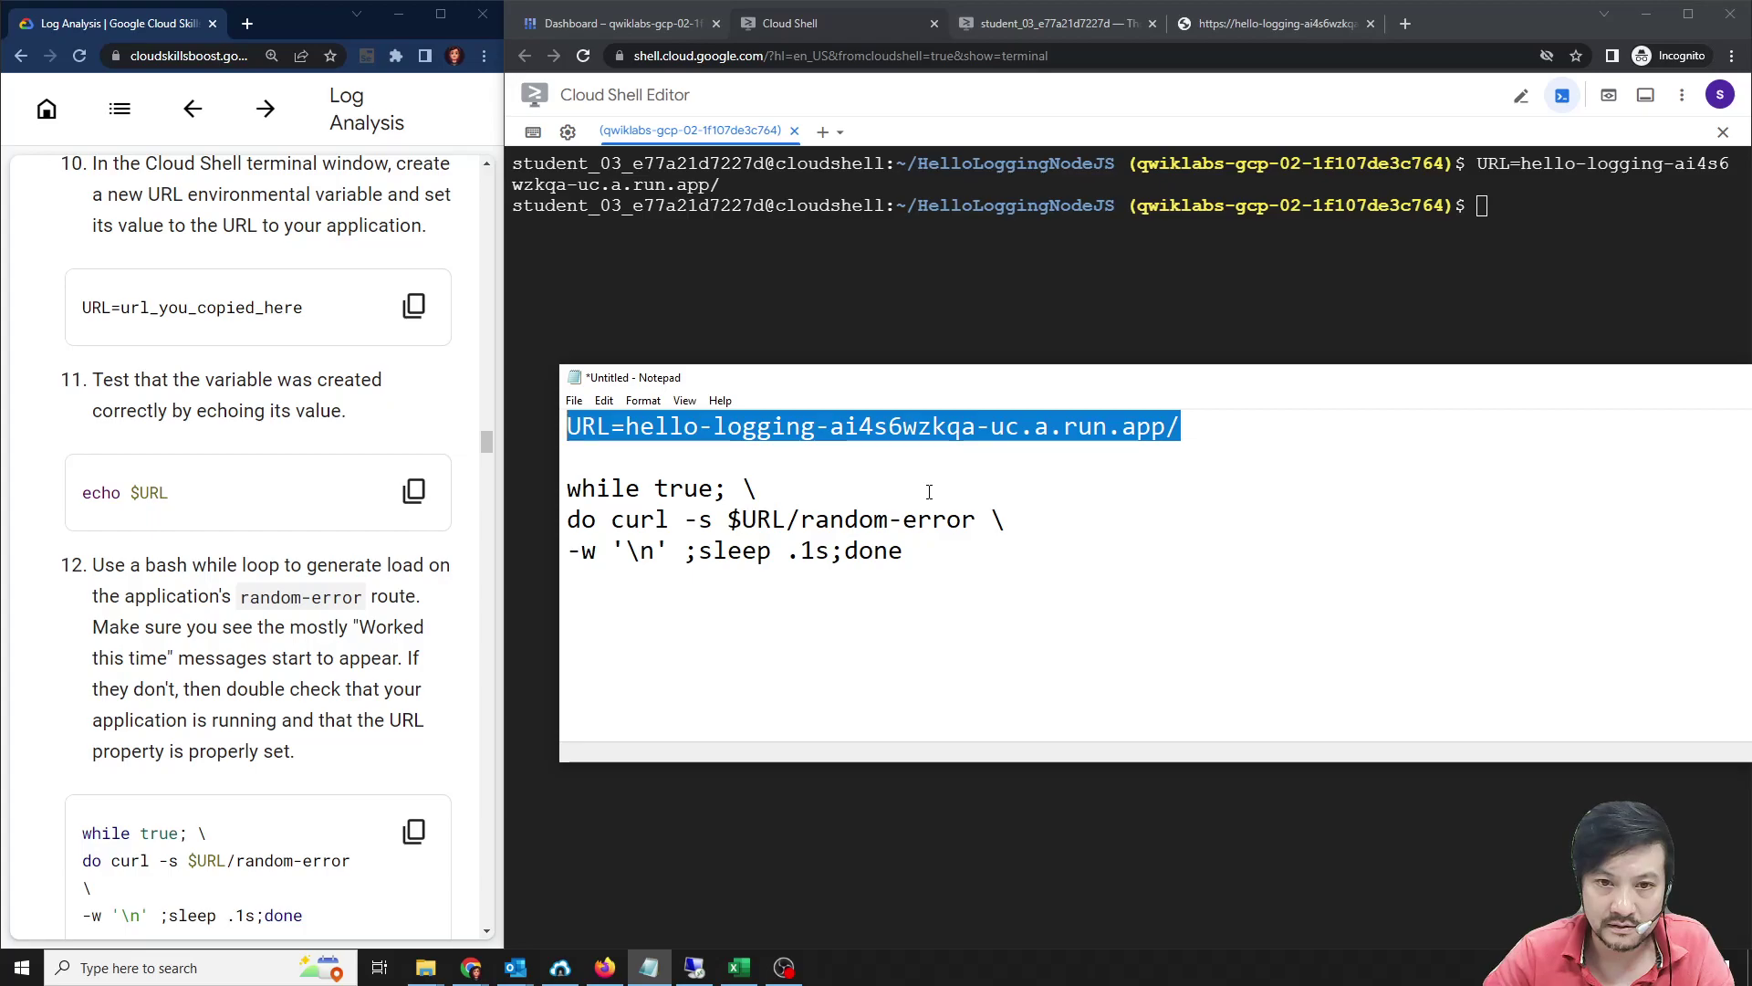
pyautogui.click(1181, 429)
pyautogui.press('BackSpace')
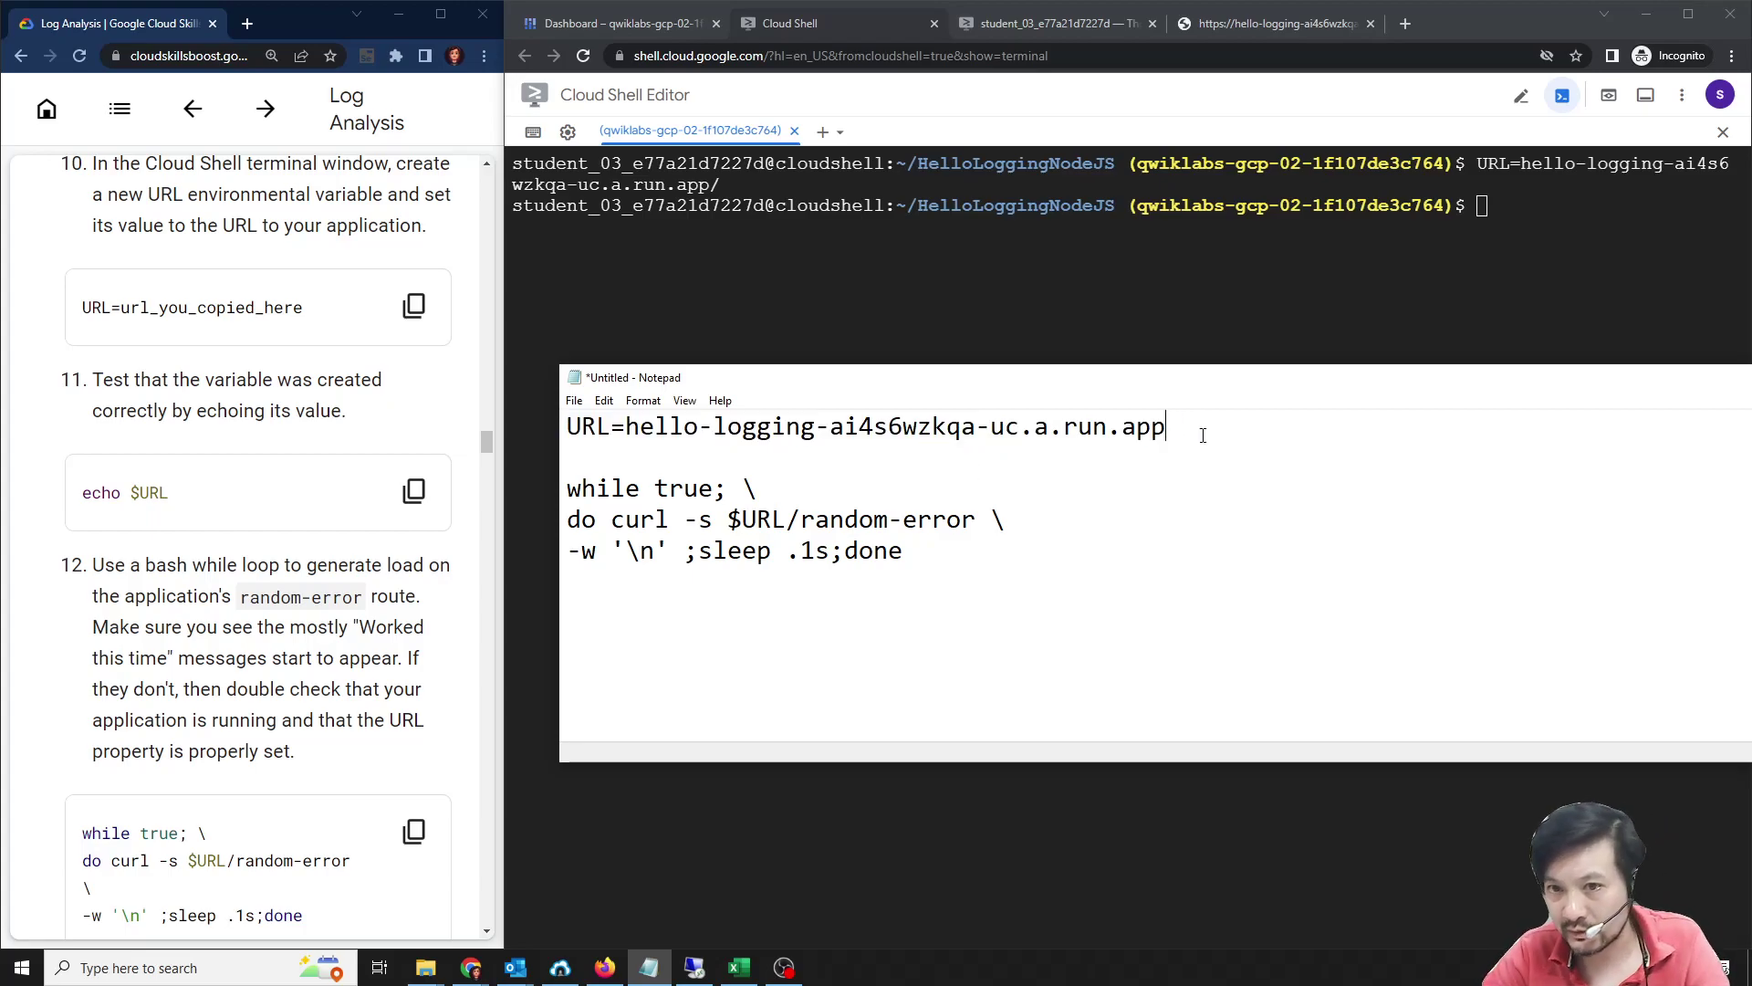
pyautogui.hotkey('shift', 'Up')
pyautogui.hotkey('ctrl', 'c')
pyautogui.hotkey('alt', 'Tab')
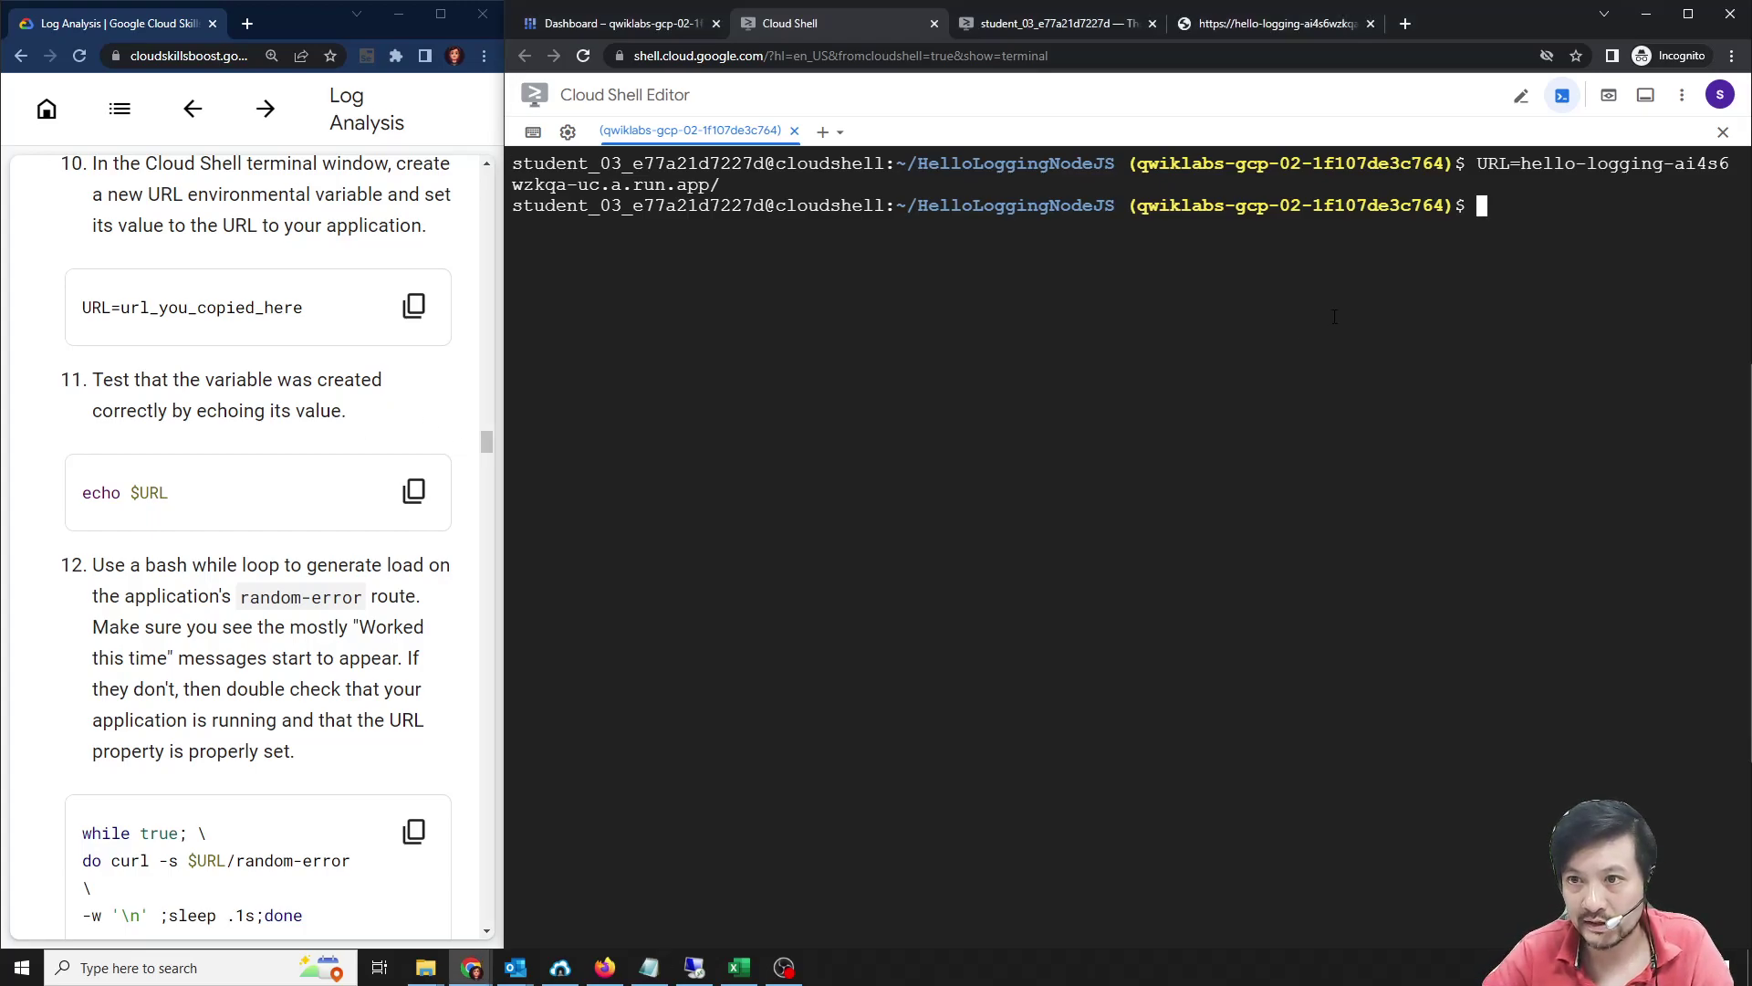
pyautogui.hotkey('ctrl', 'v')
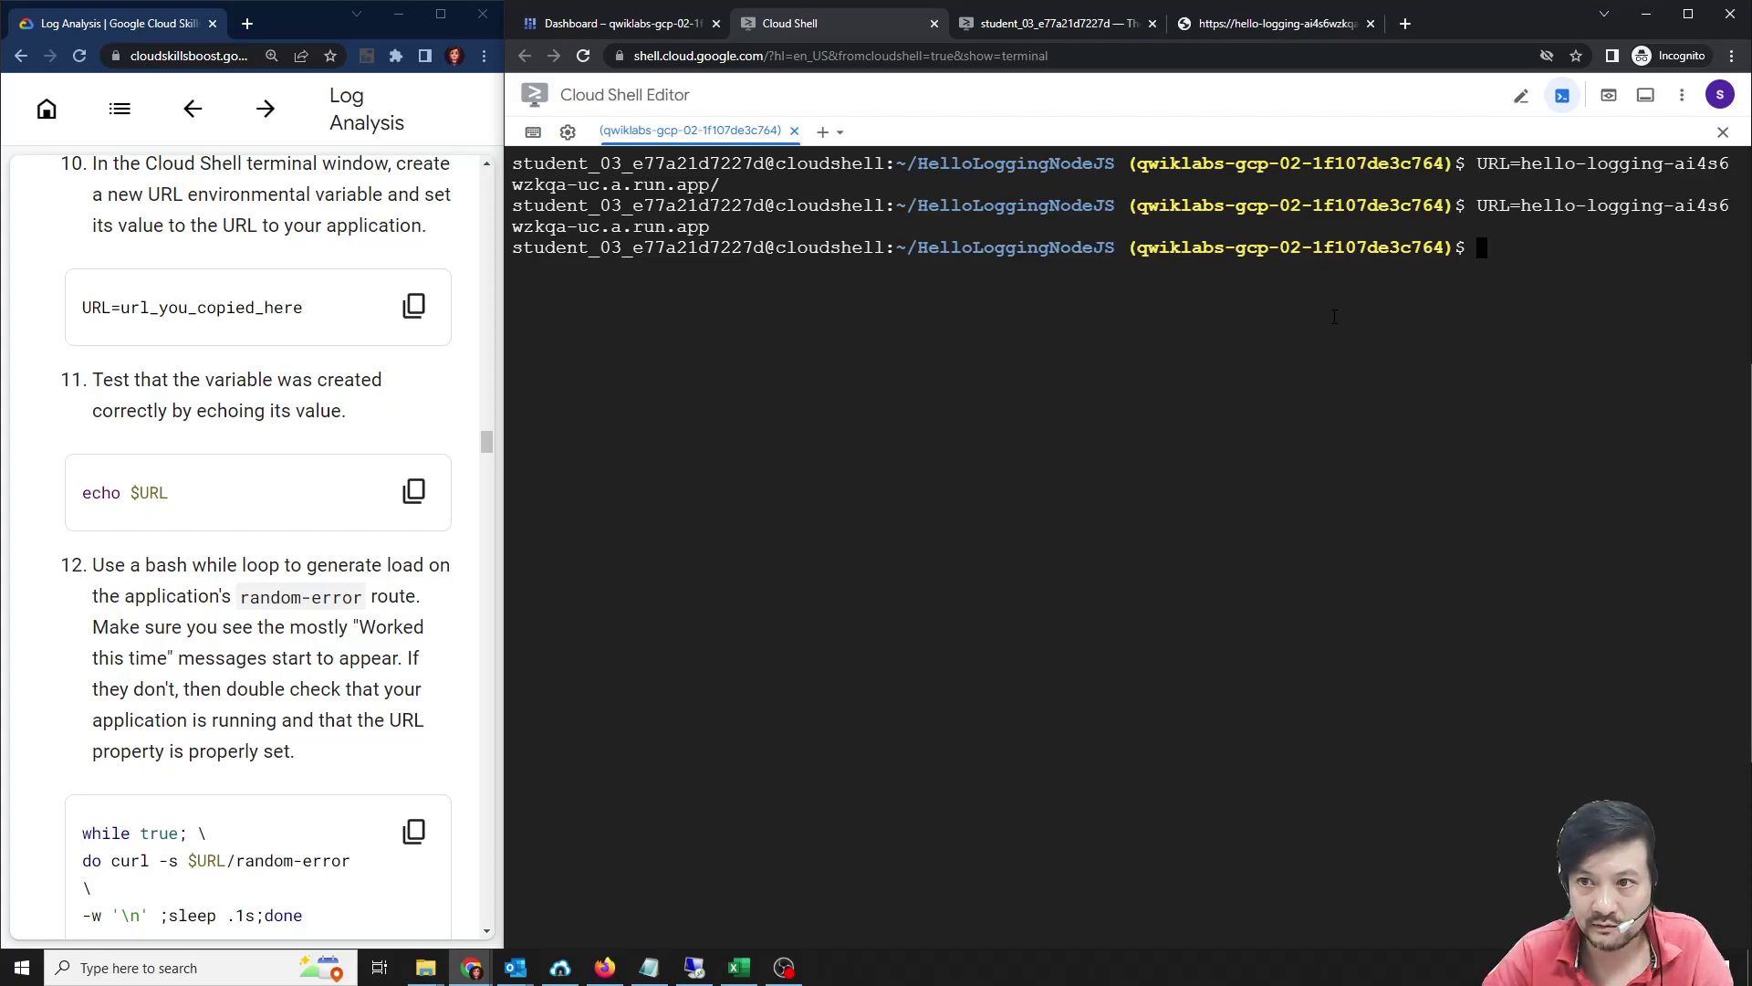
# Copy "echo $URL" from the lab instructions and run it in Cloud Shell to test the variable.
pyautogui.hotkey('alt', 'Tab')
pyautogui.click(413, 491)
pyautogui.click(1183, 348)
pyautogui.hotkey('ctrl', 'v')
pyautogui.press('Return')
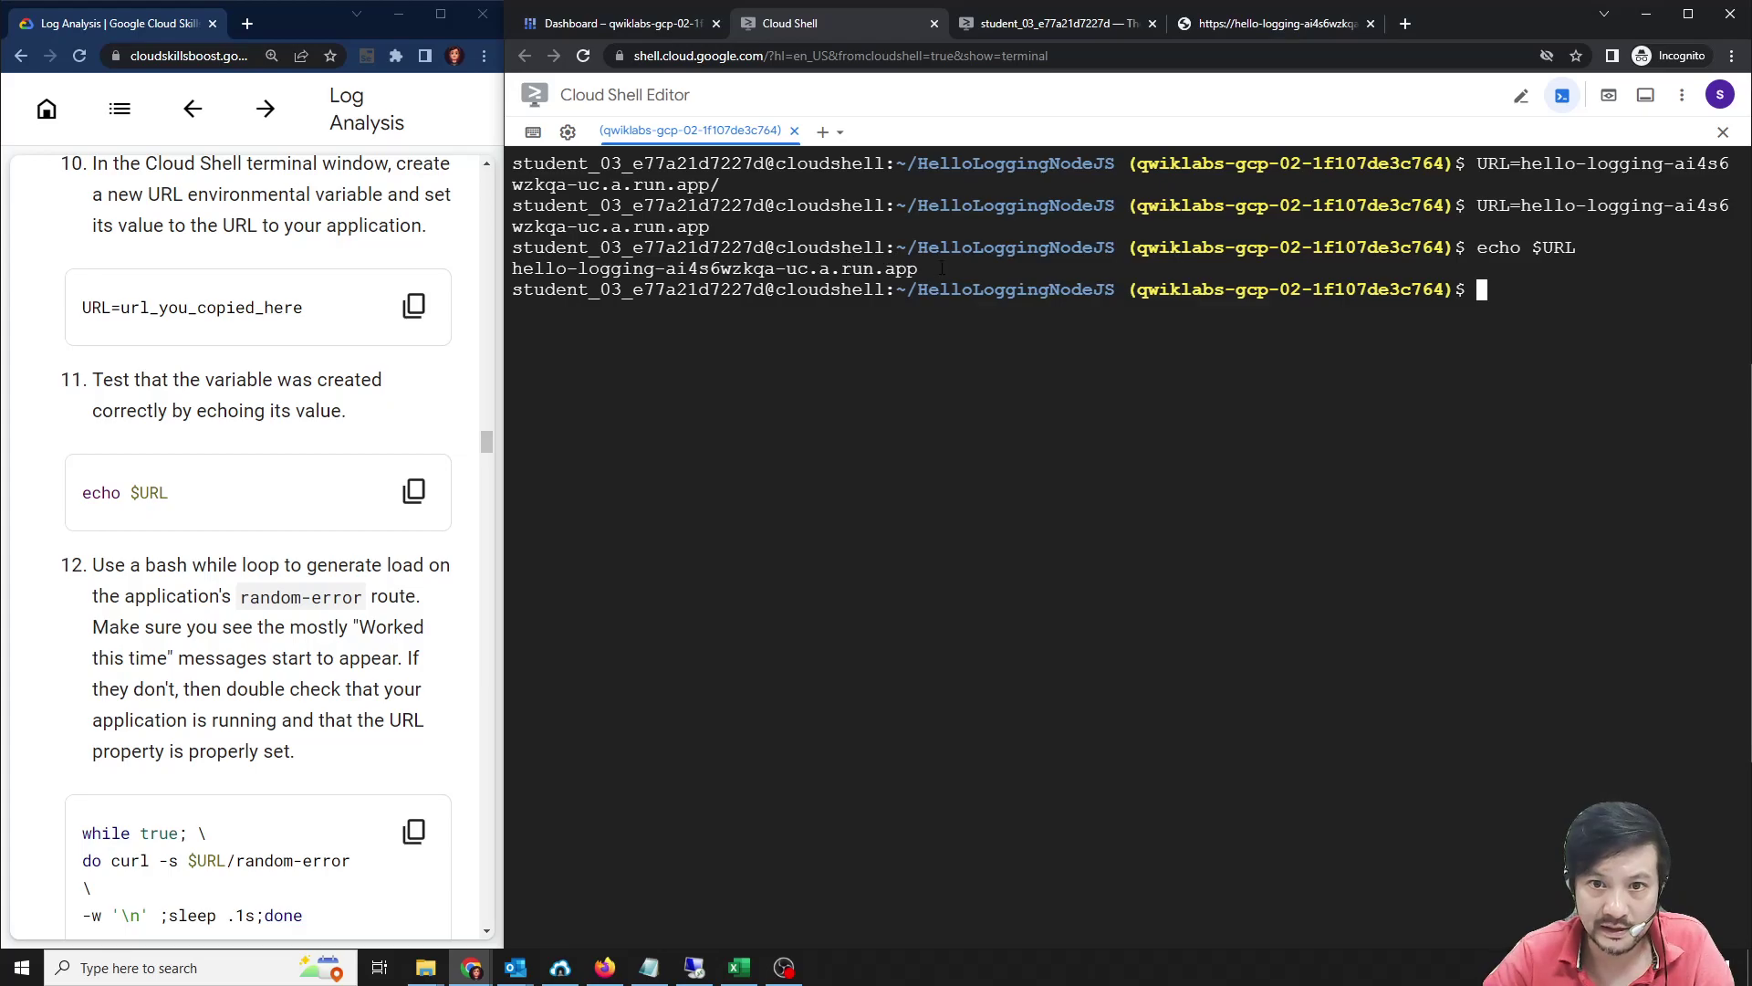
# Copy the random-error while loop from Notepad and run it in Cloud Shell.
pyautogui.hotkey('alt', 'Tab')
pyautogui.hotkey('alt', 'Tab')
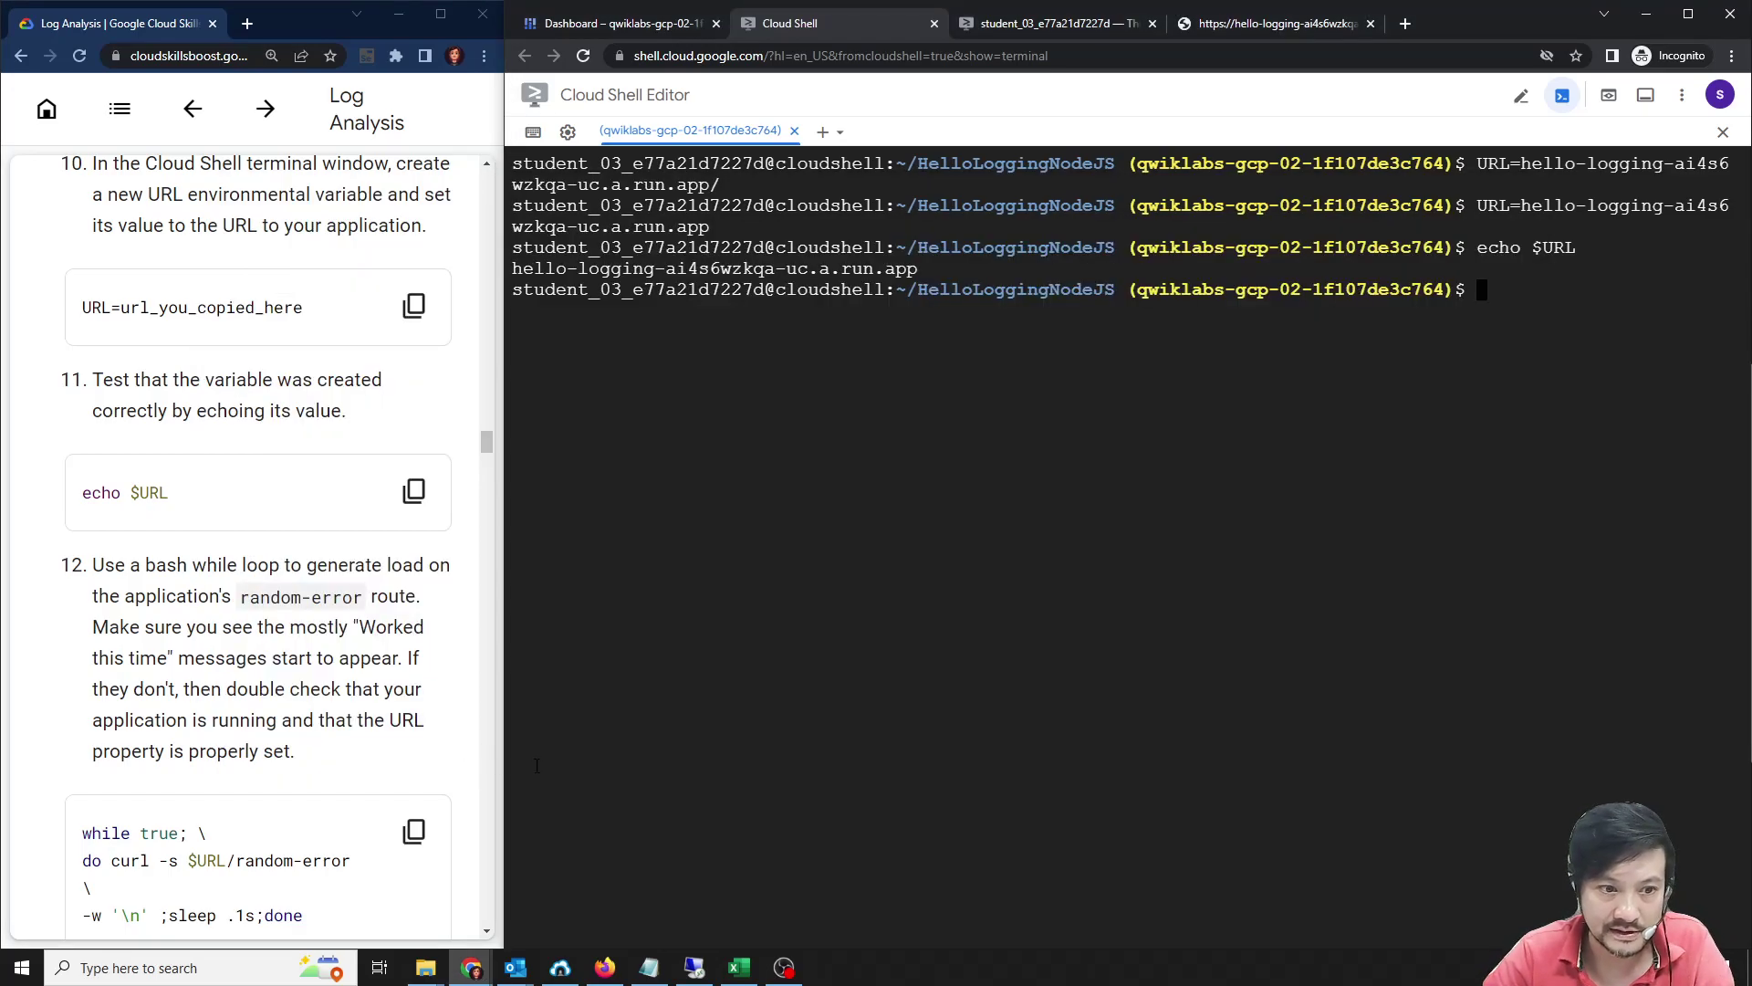
pyautogui.hotkey('alt', 'Tab')
pyautogui.moveTo(912, 552); pyautogui.dragTo(526, 501)
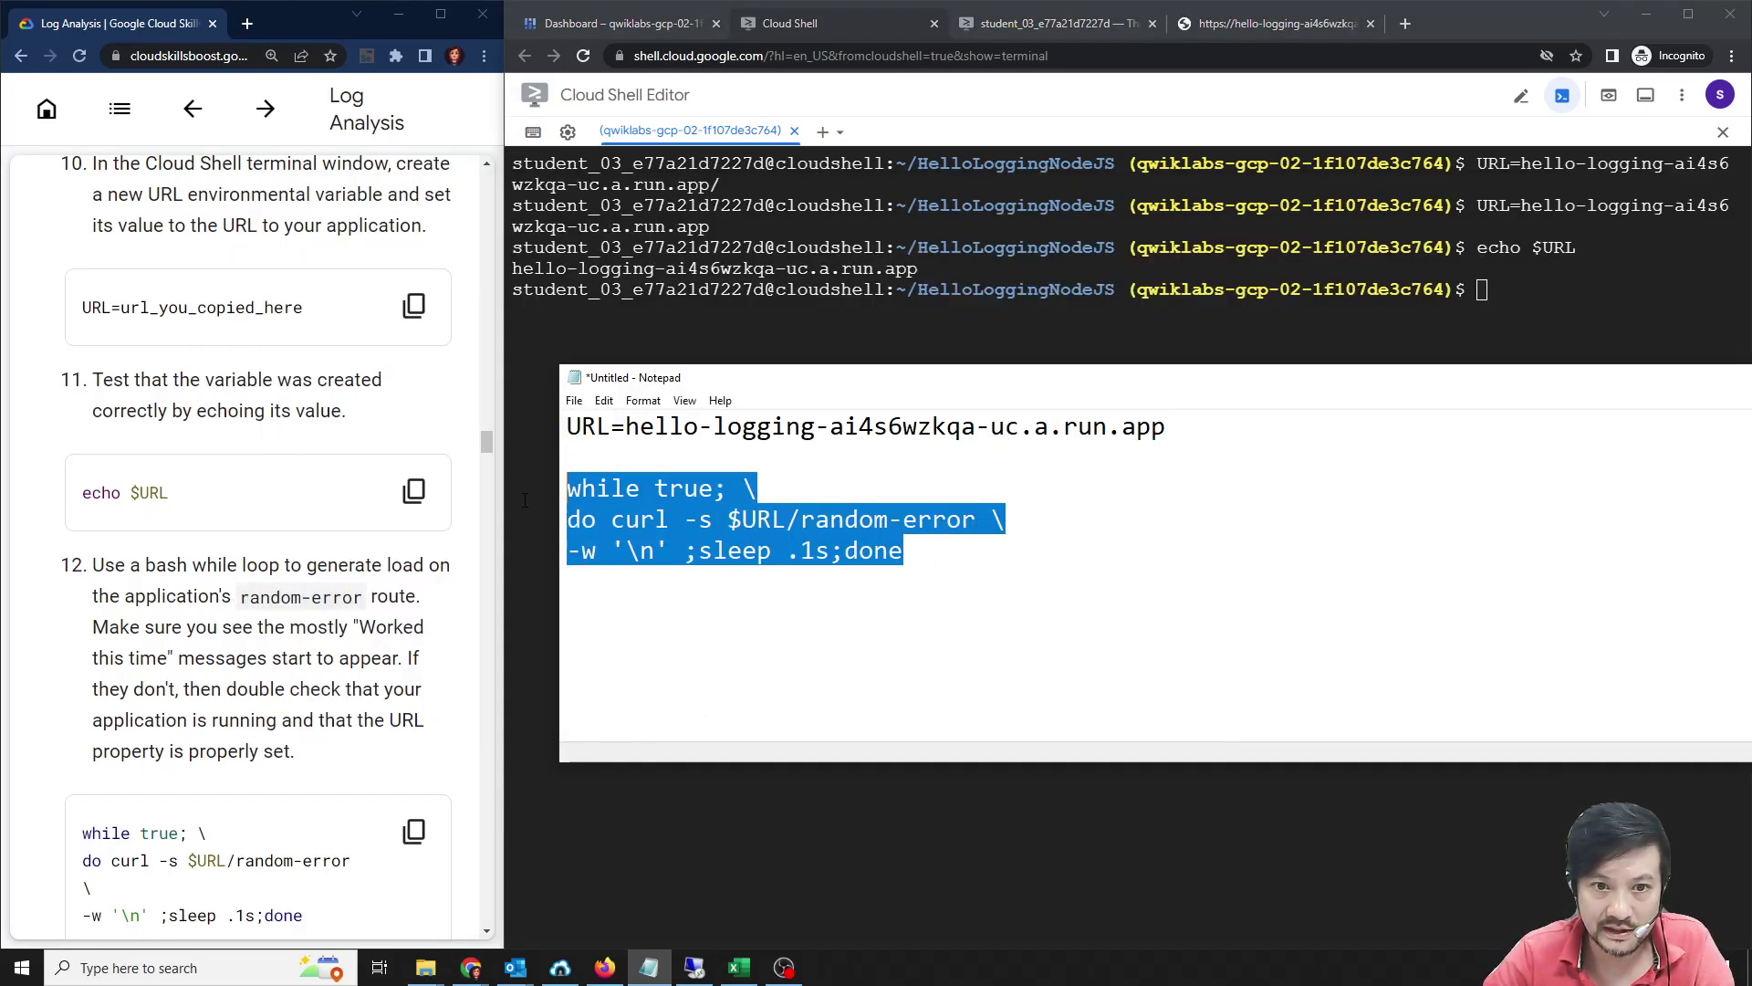
pyautogui.click(1237, 338)
pyautogui.hotkey('ctrl', 'v')
pyautogui.press('Return')
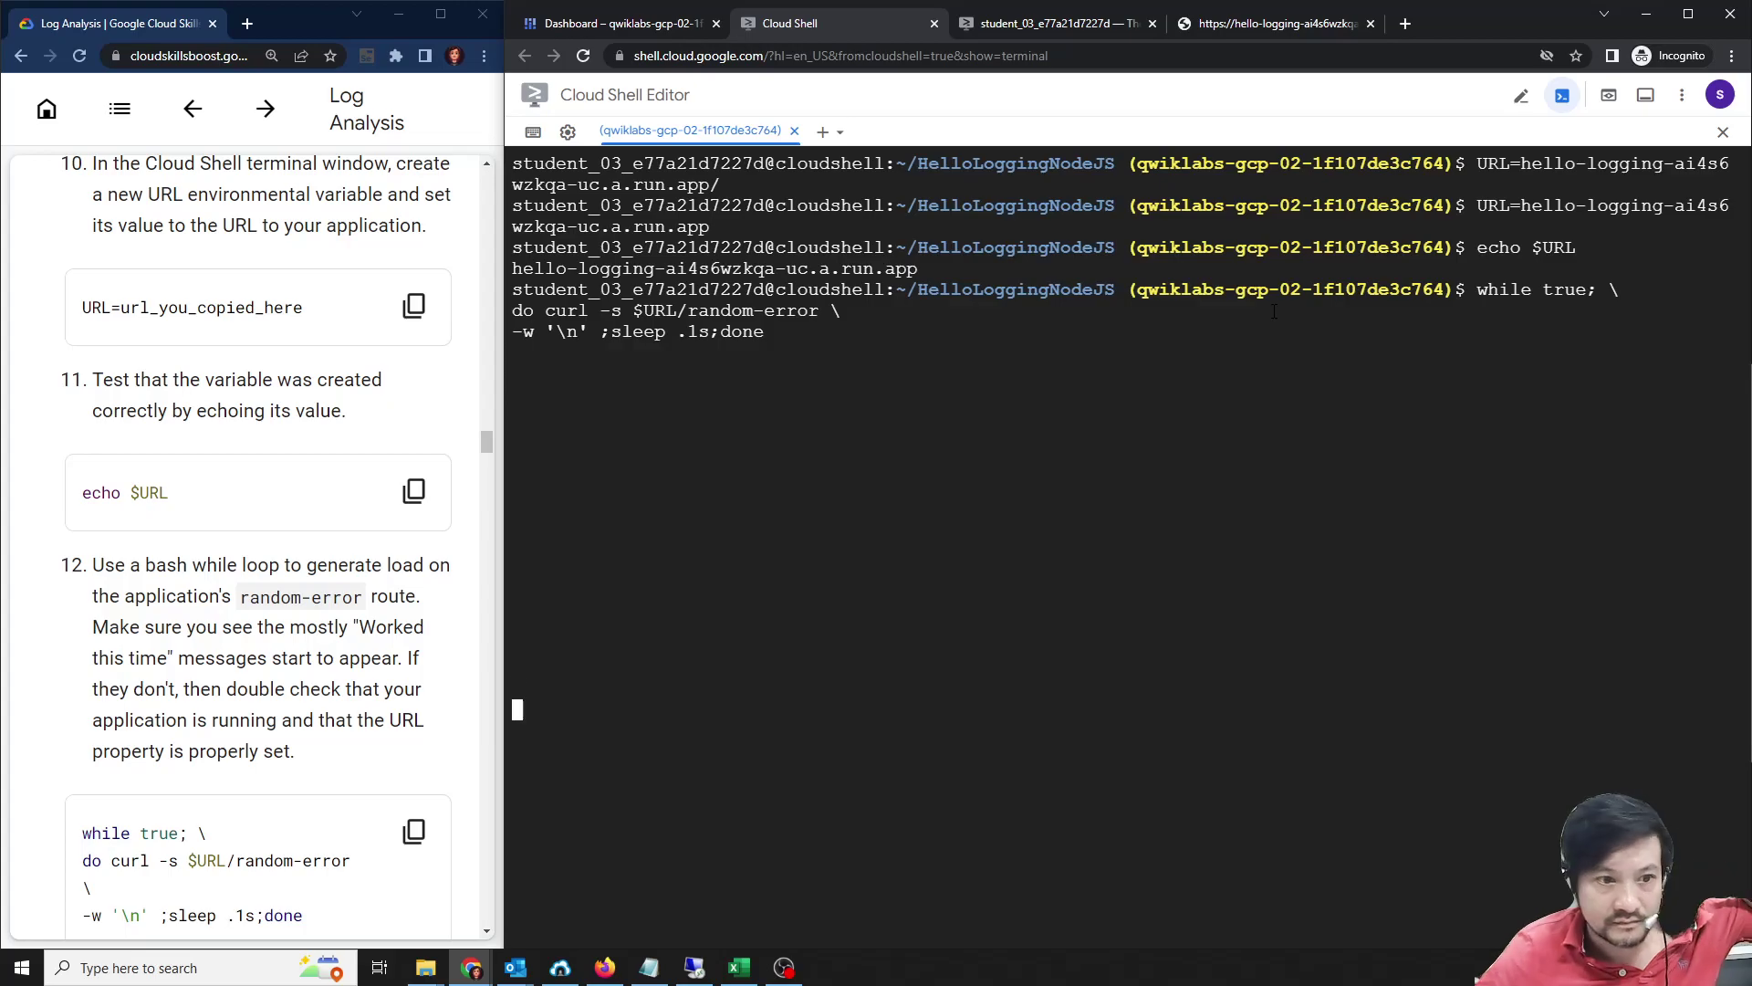
# Check the lab instructions for the load loop and stop the loop running in Cloud Shell.
pyautogui.scroll(-1, 352, 602)
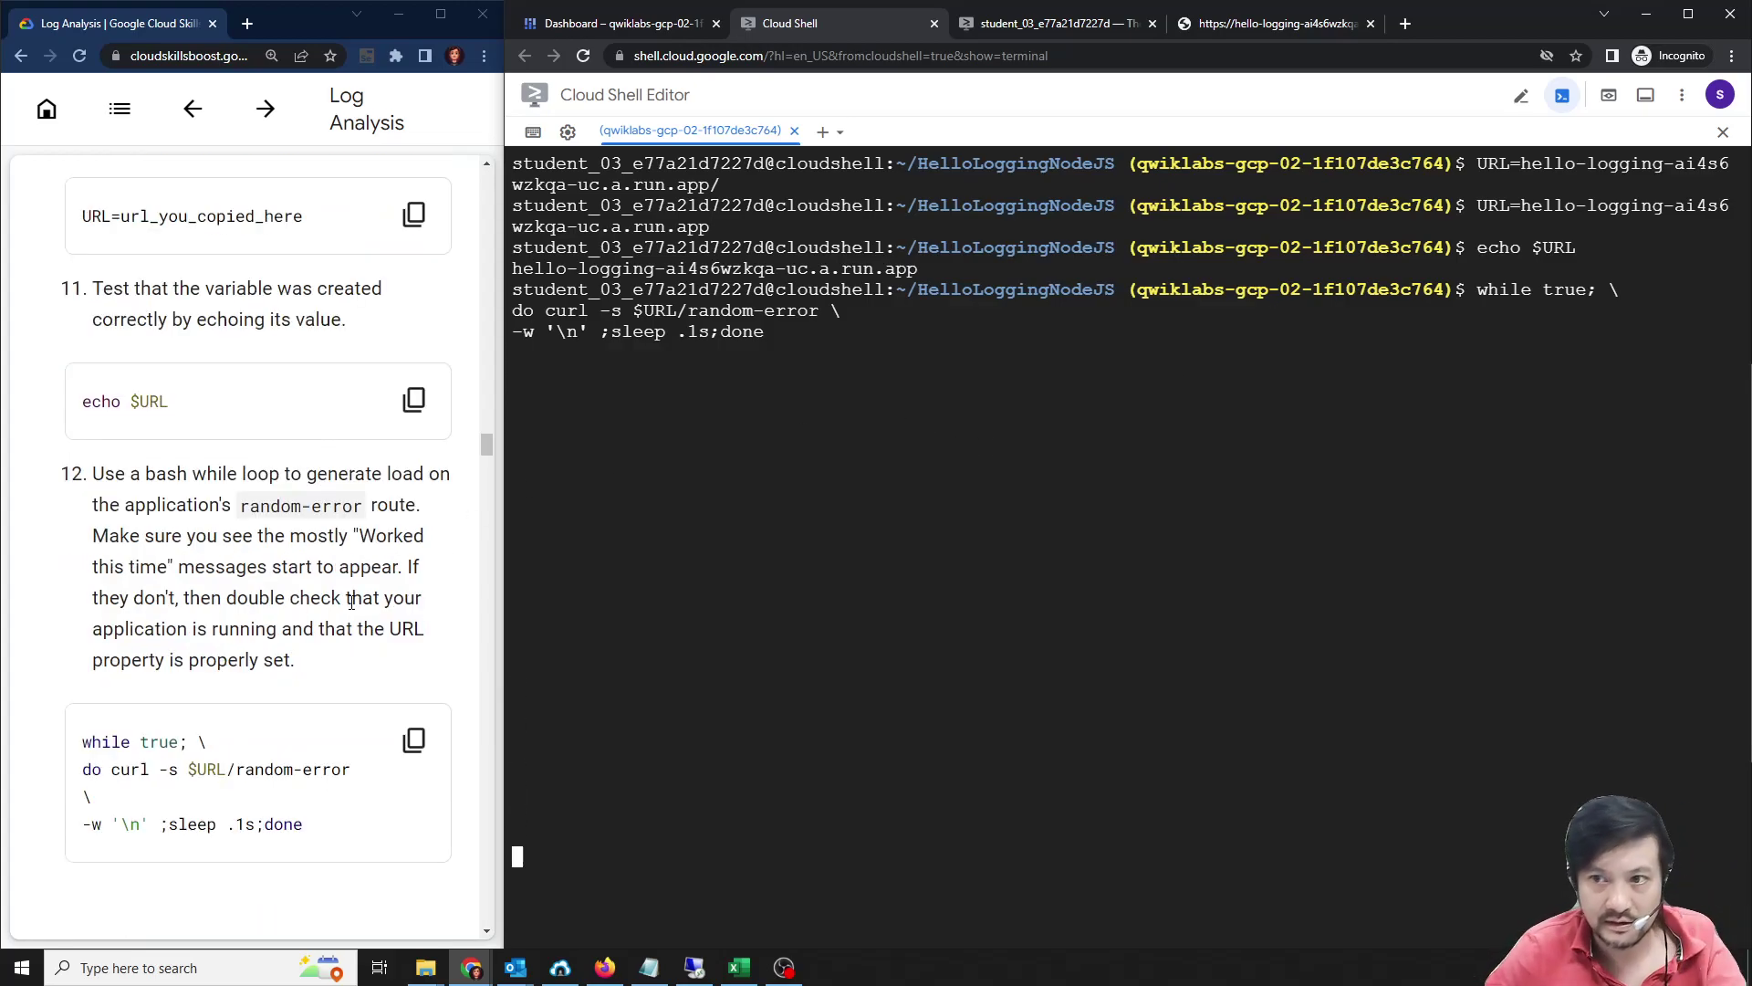
pyautogui.scroll(-2, 351, 602)
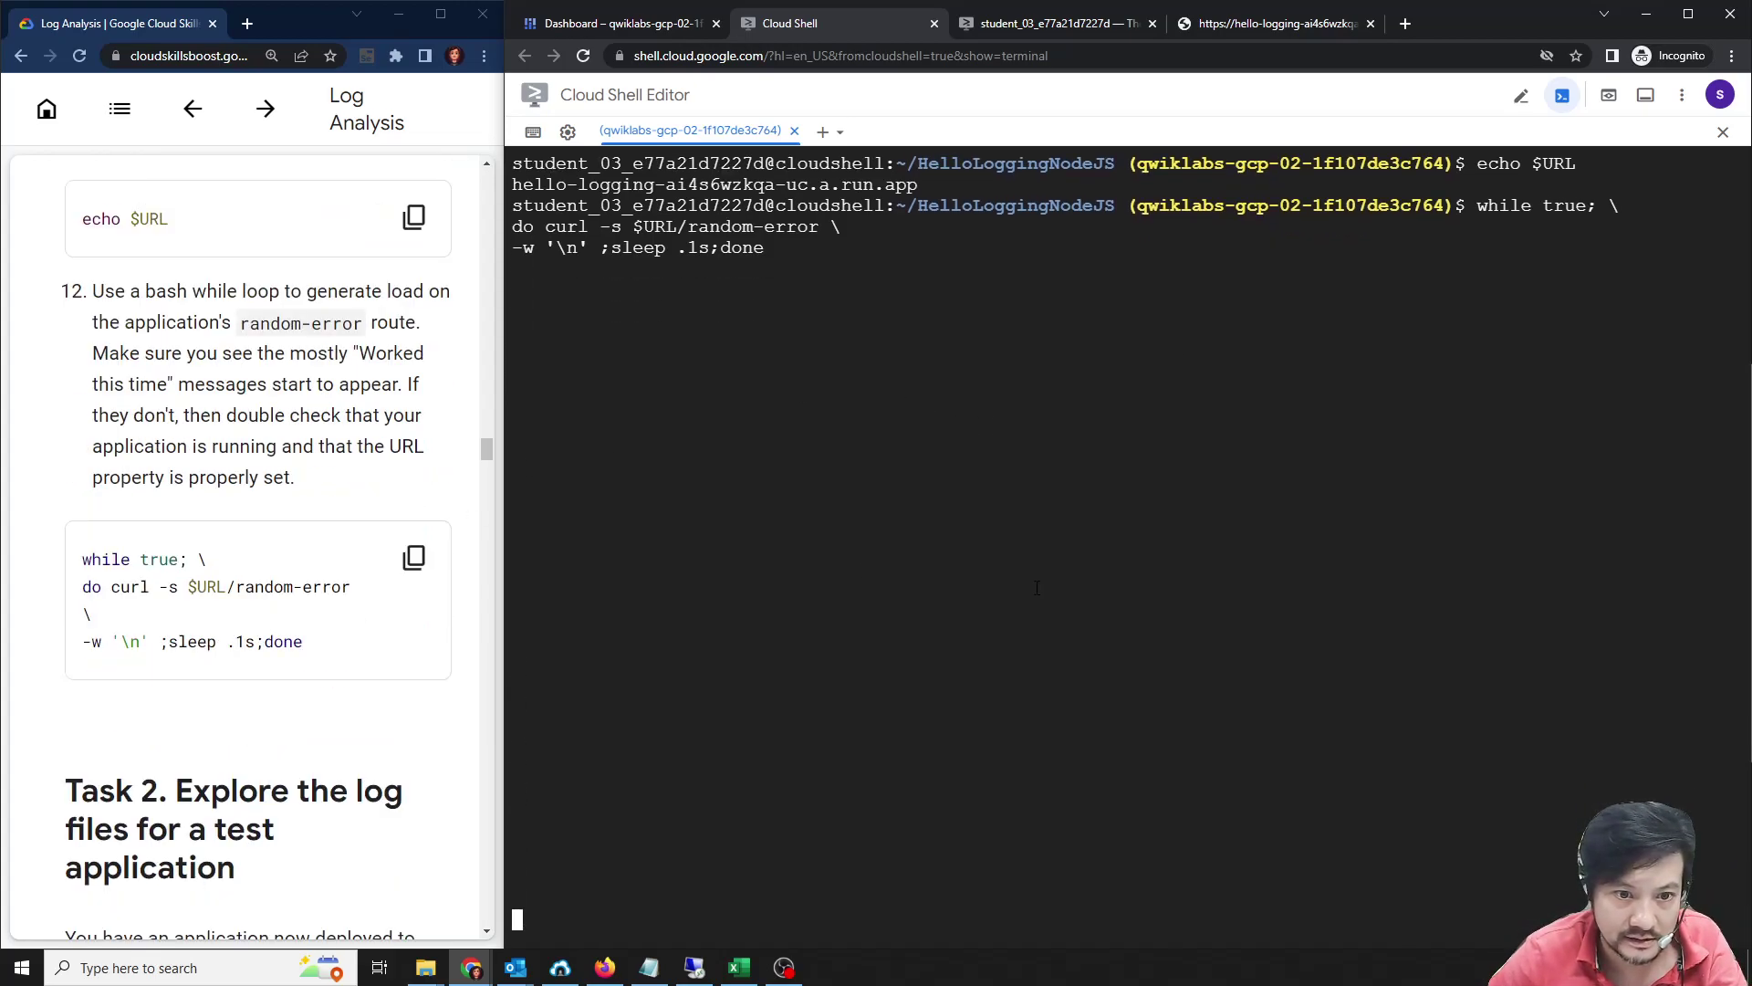
pyautogui.hotkey('ctrl', 'c')
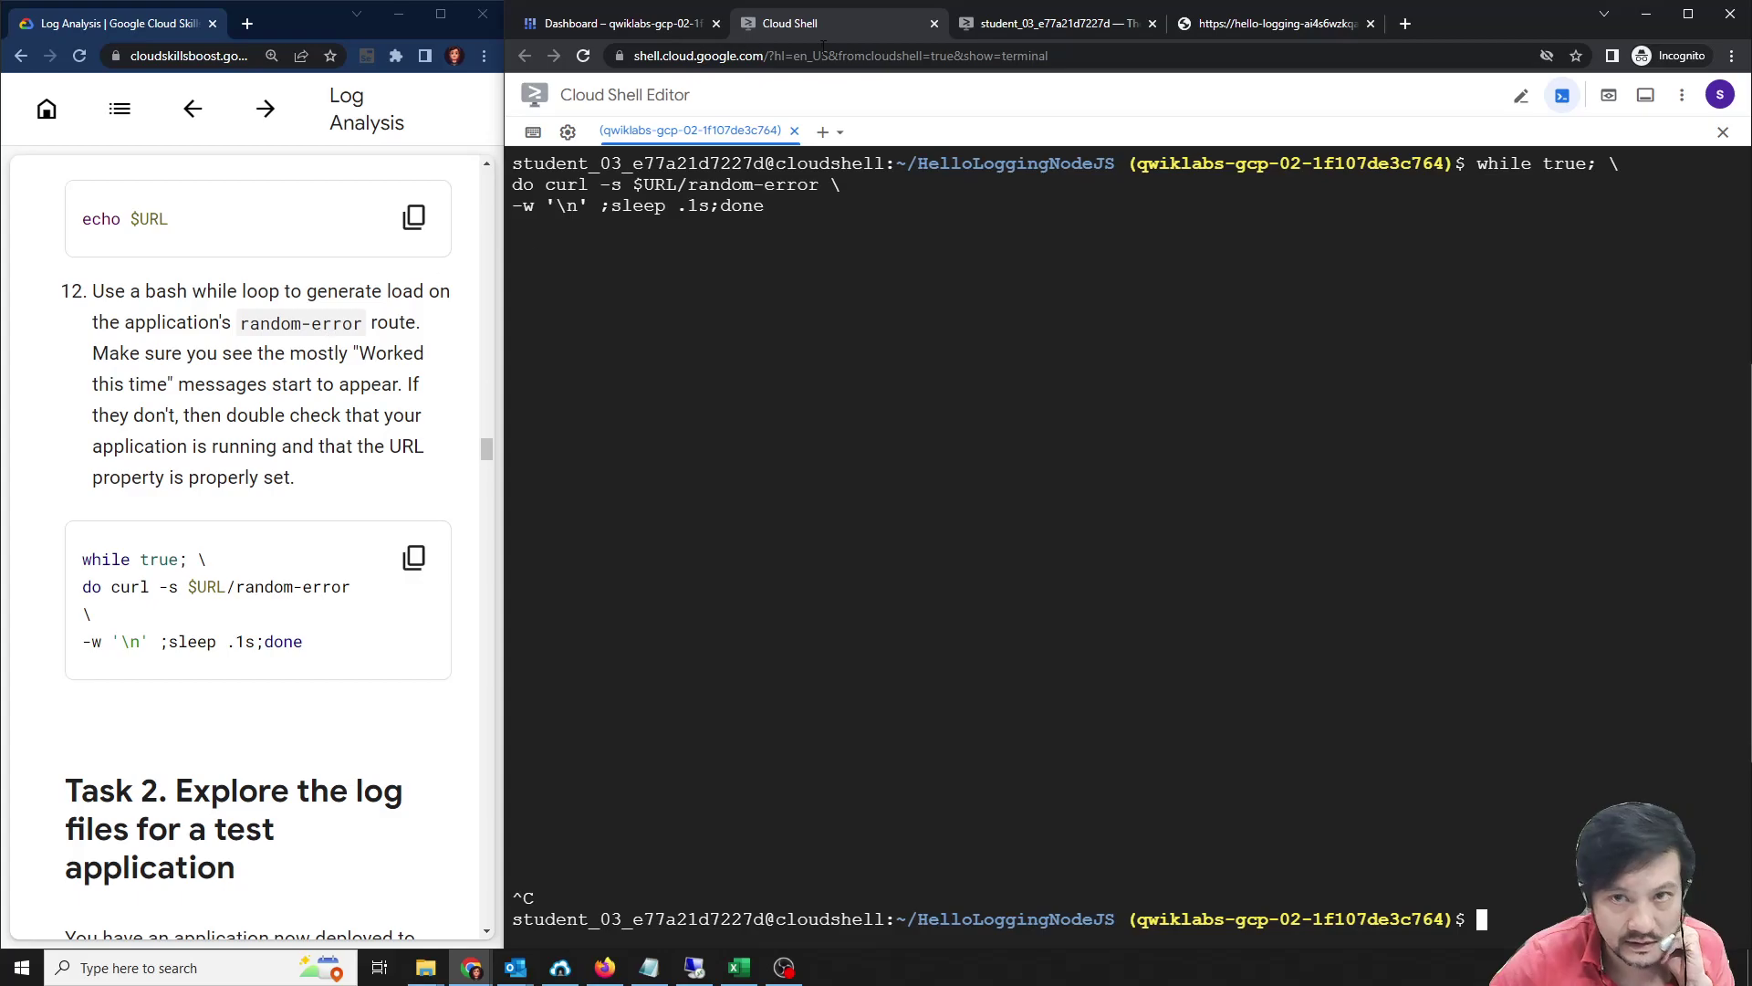
# Open index.js in the code editor and examine the /random-error route and its "Worked this time." response line.
pyautogui.click(1032, 30)
pyautogui.click(767, 27)
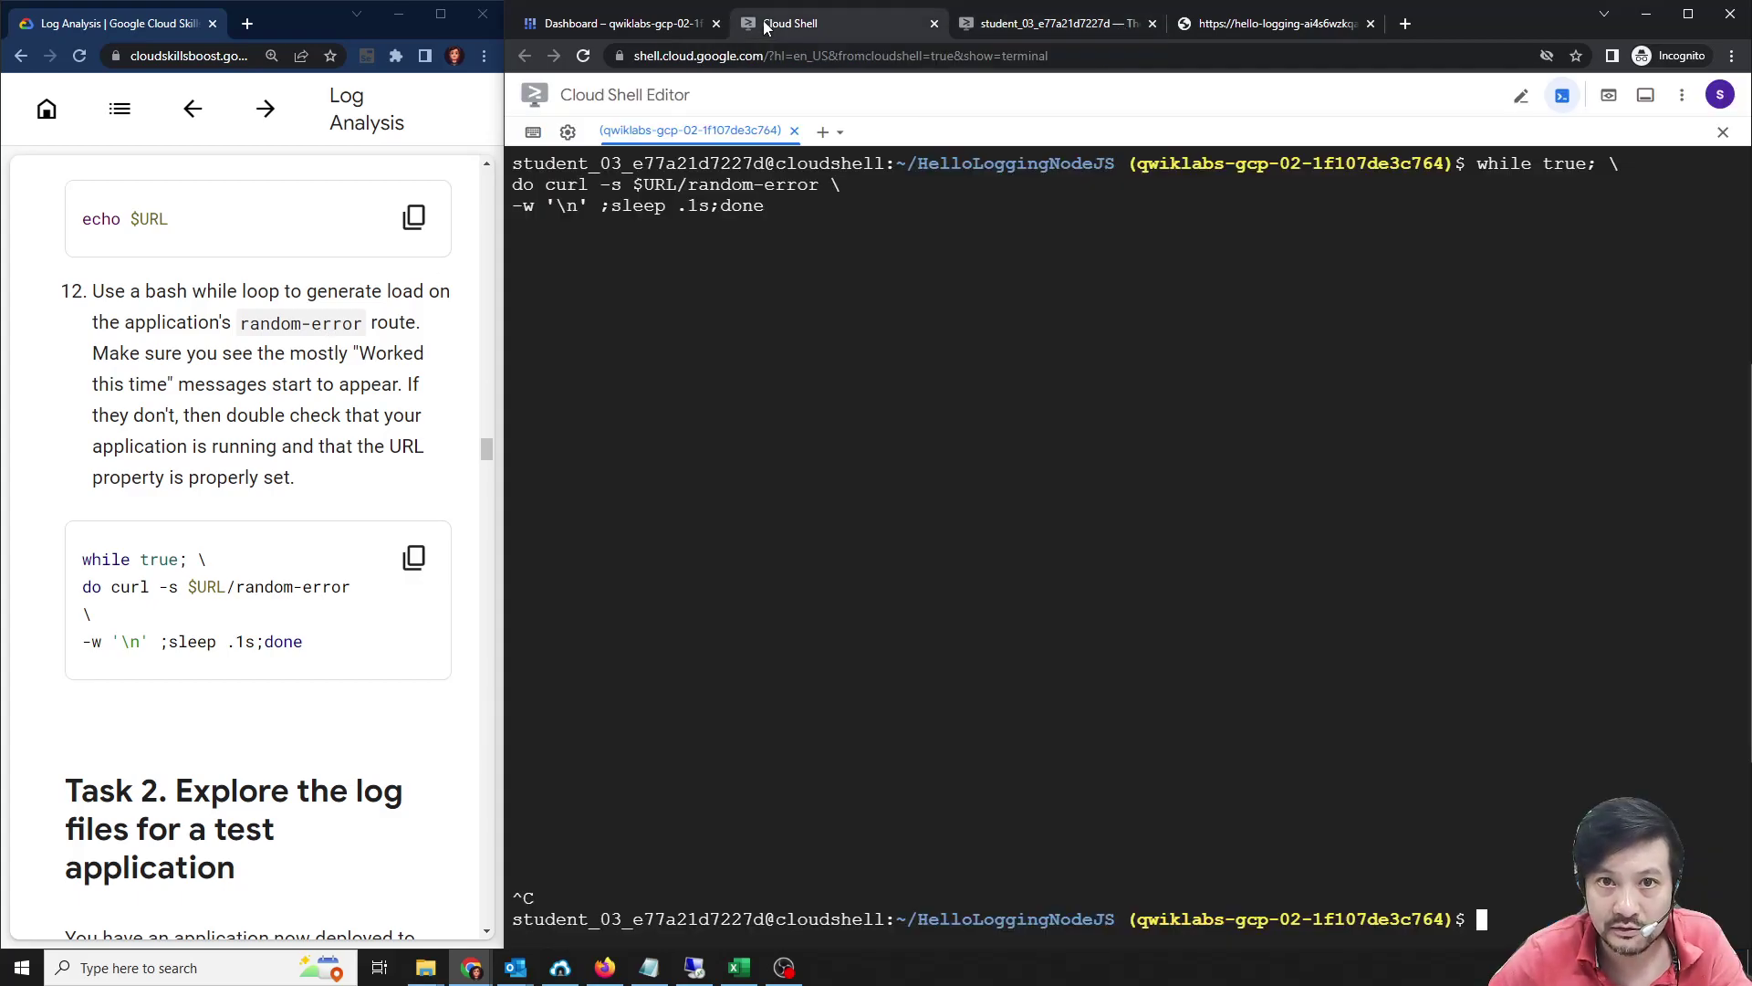
pyautogui.click(584, 27)
pyautogui.click(1064, 28)
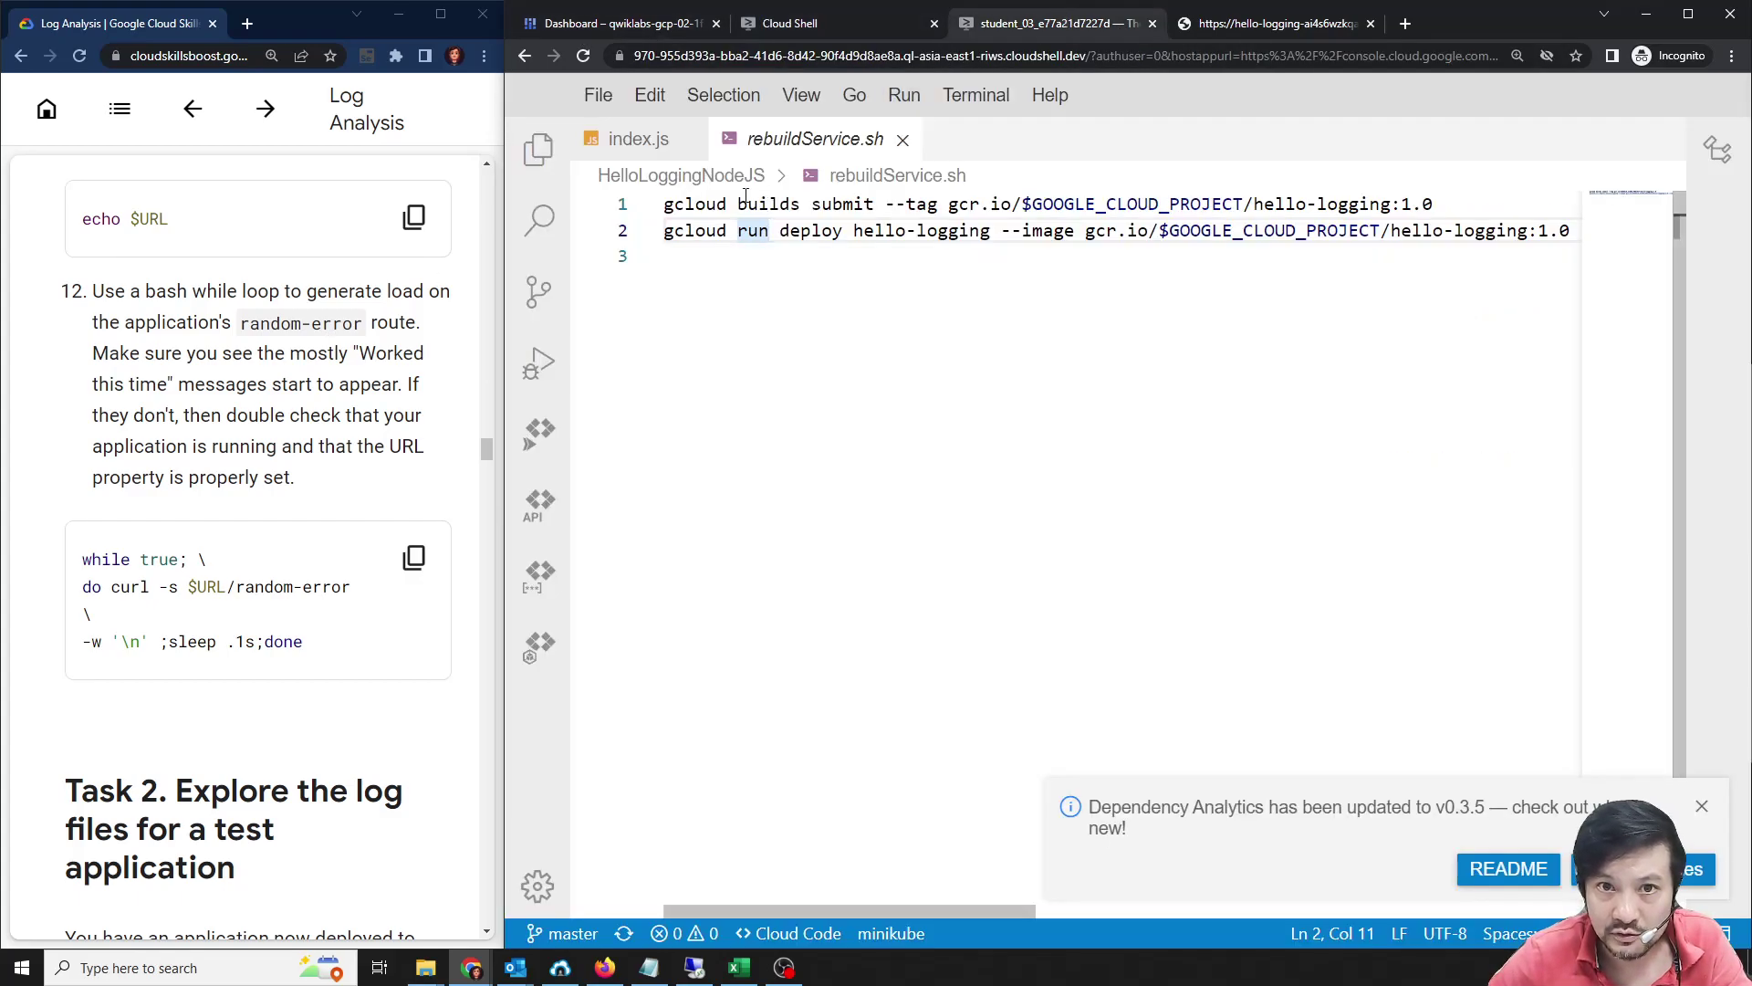
pyautogui.click(639, 139)
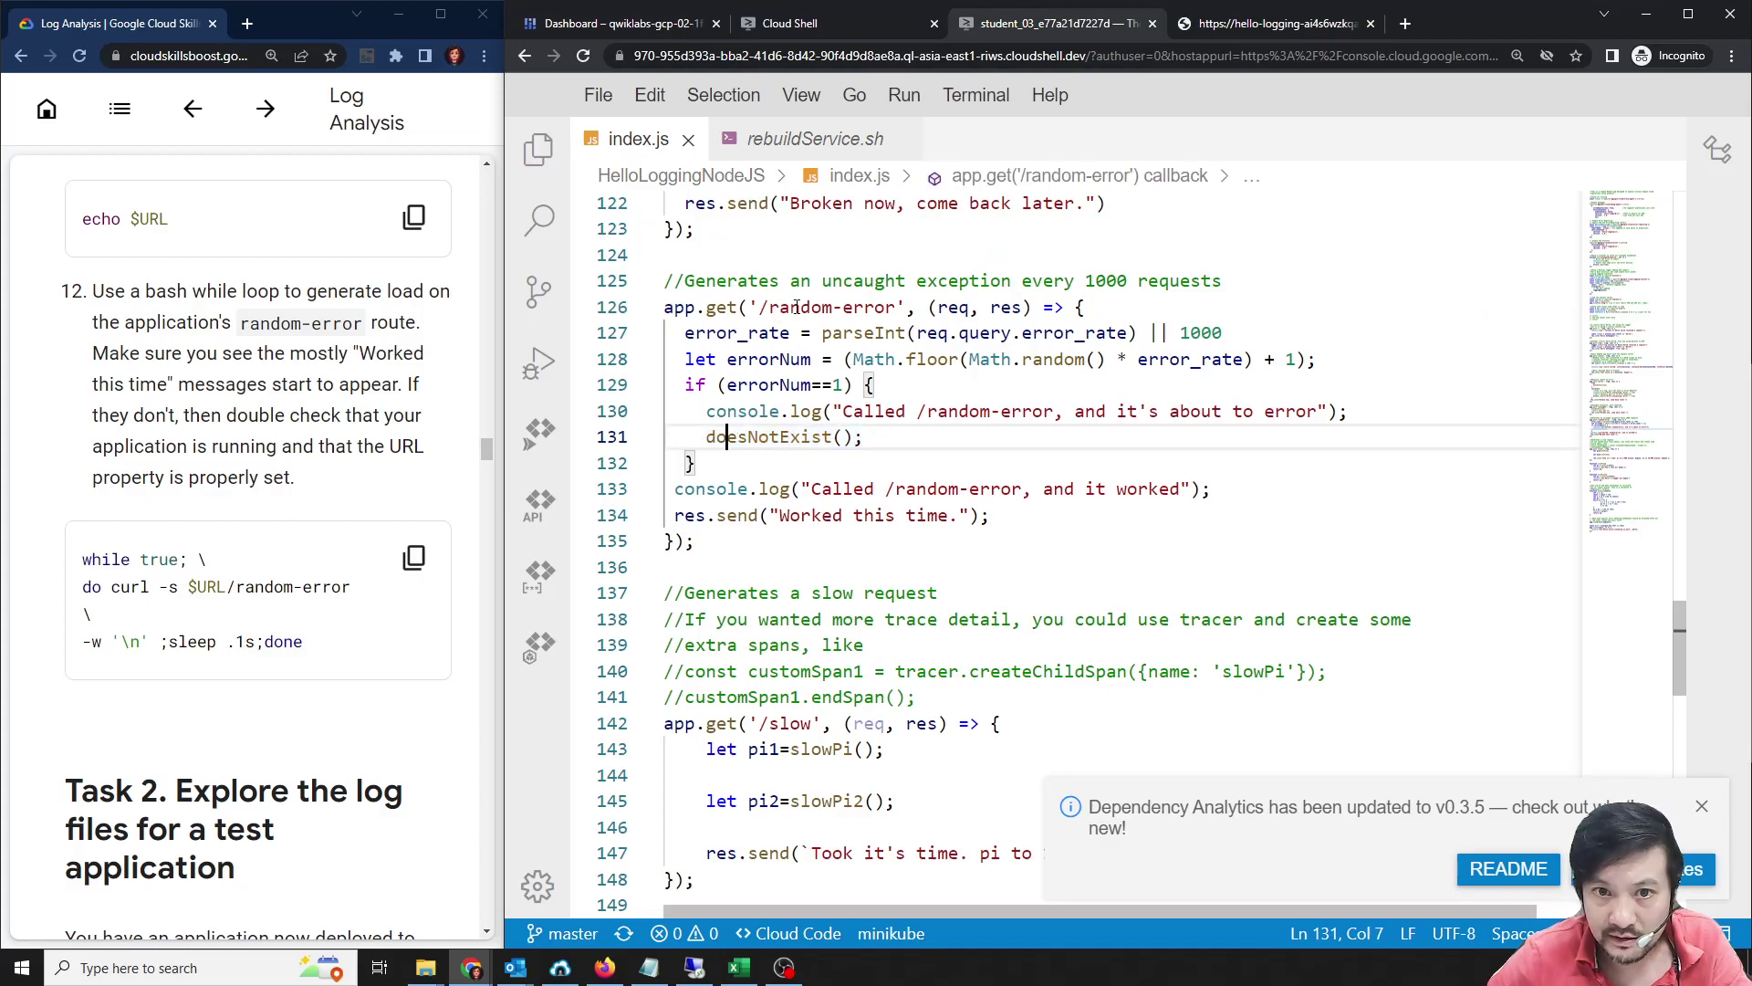
pyautogui.moveTo(669, 519); pyautogui.dragTo(991, 517)
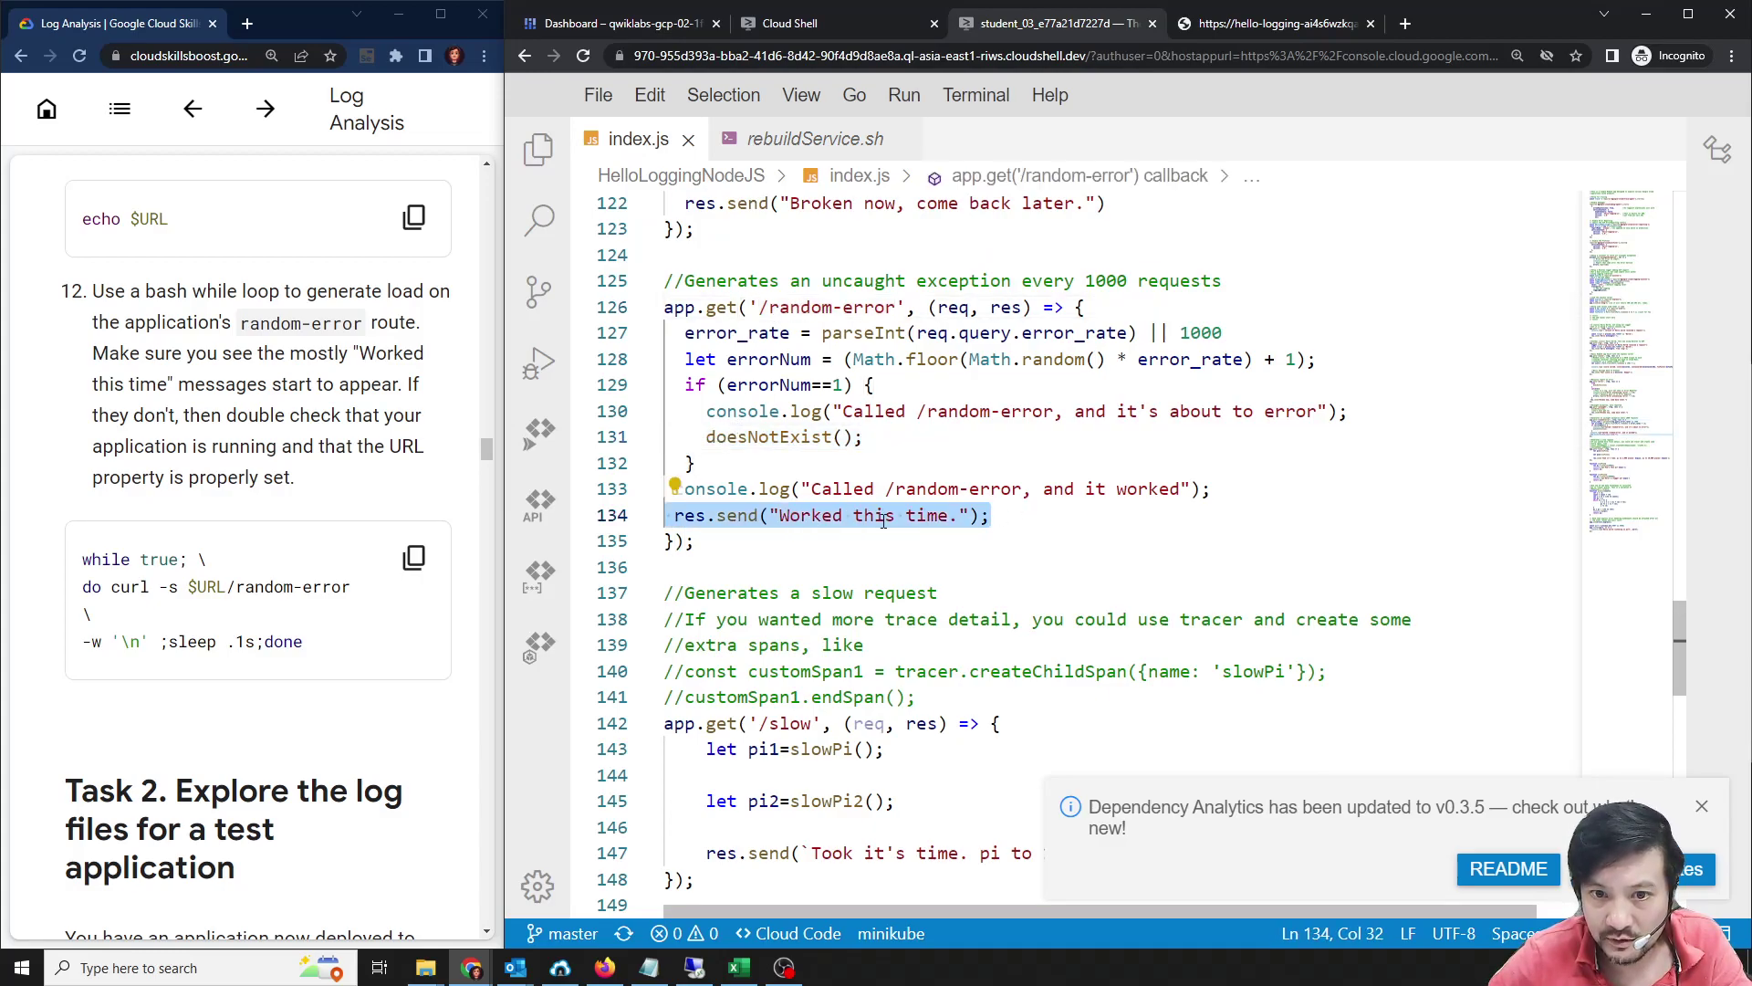
# Check the app page's address and the loop command in Cloud Shell against the /random-error route in index.js.
pyautogui.click(1278, 23)
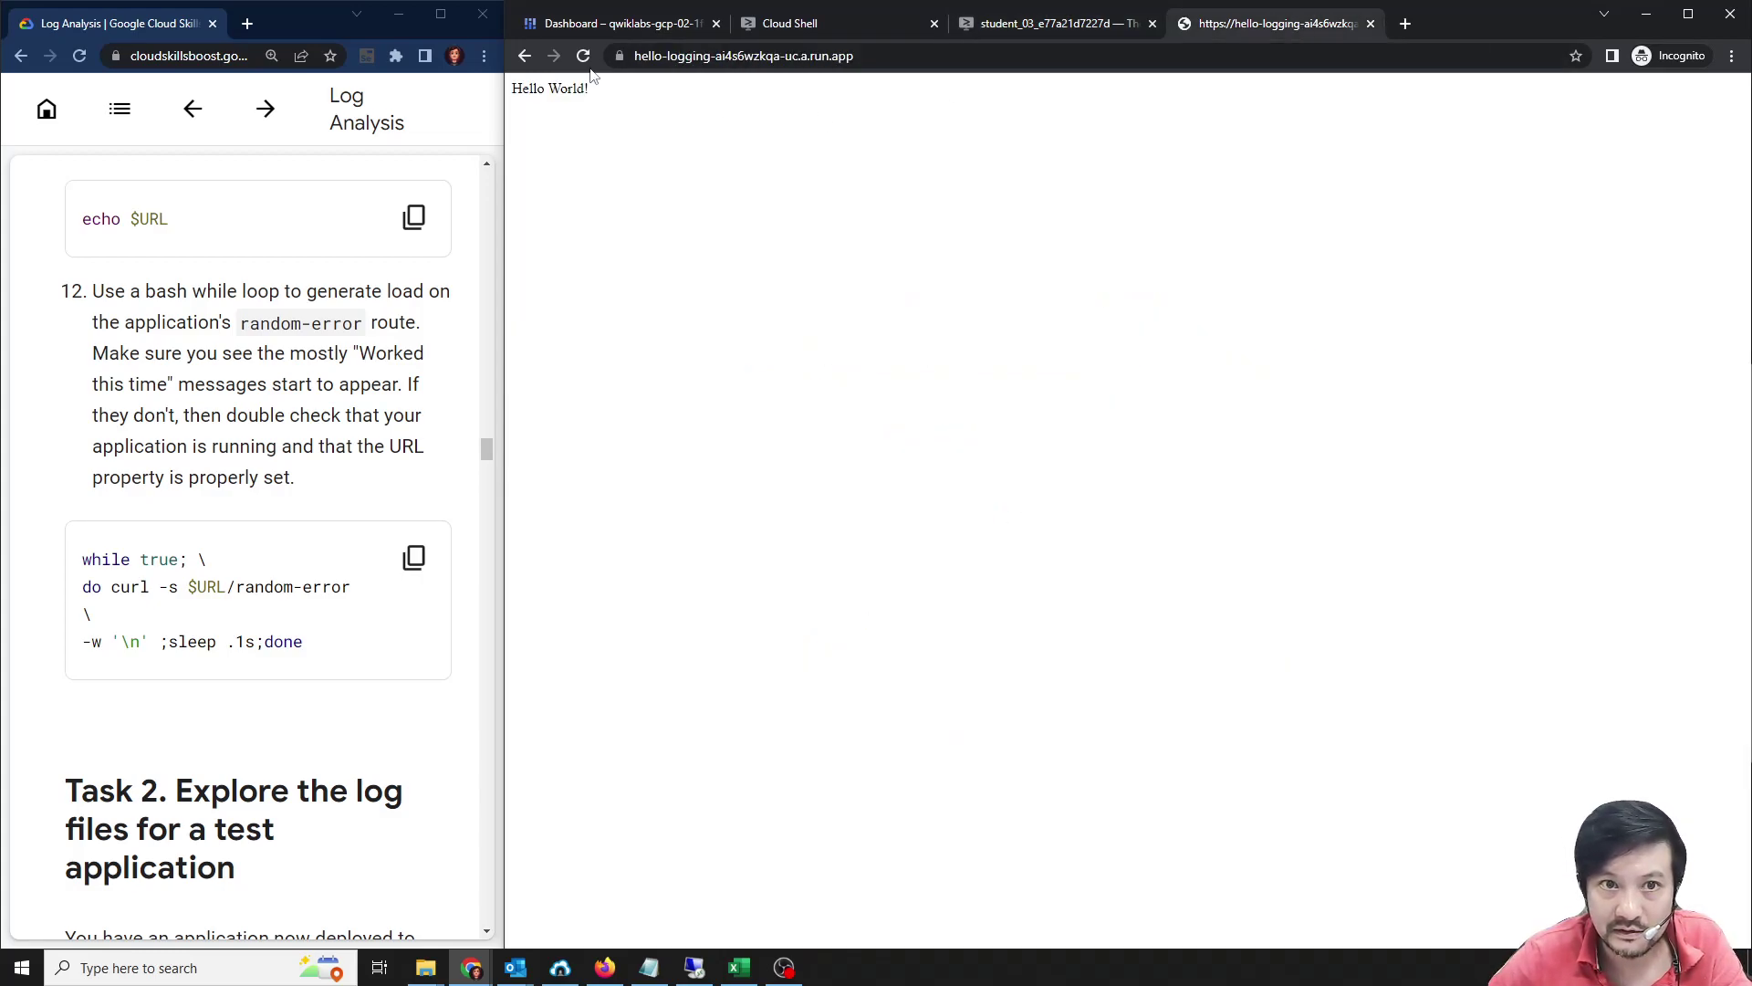
pyautogui.click(693, 56)
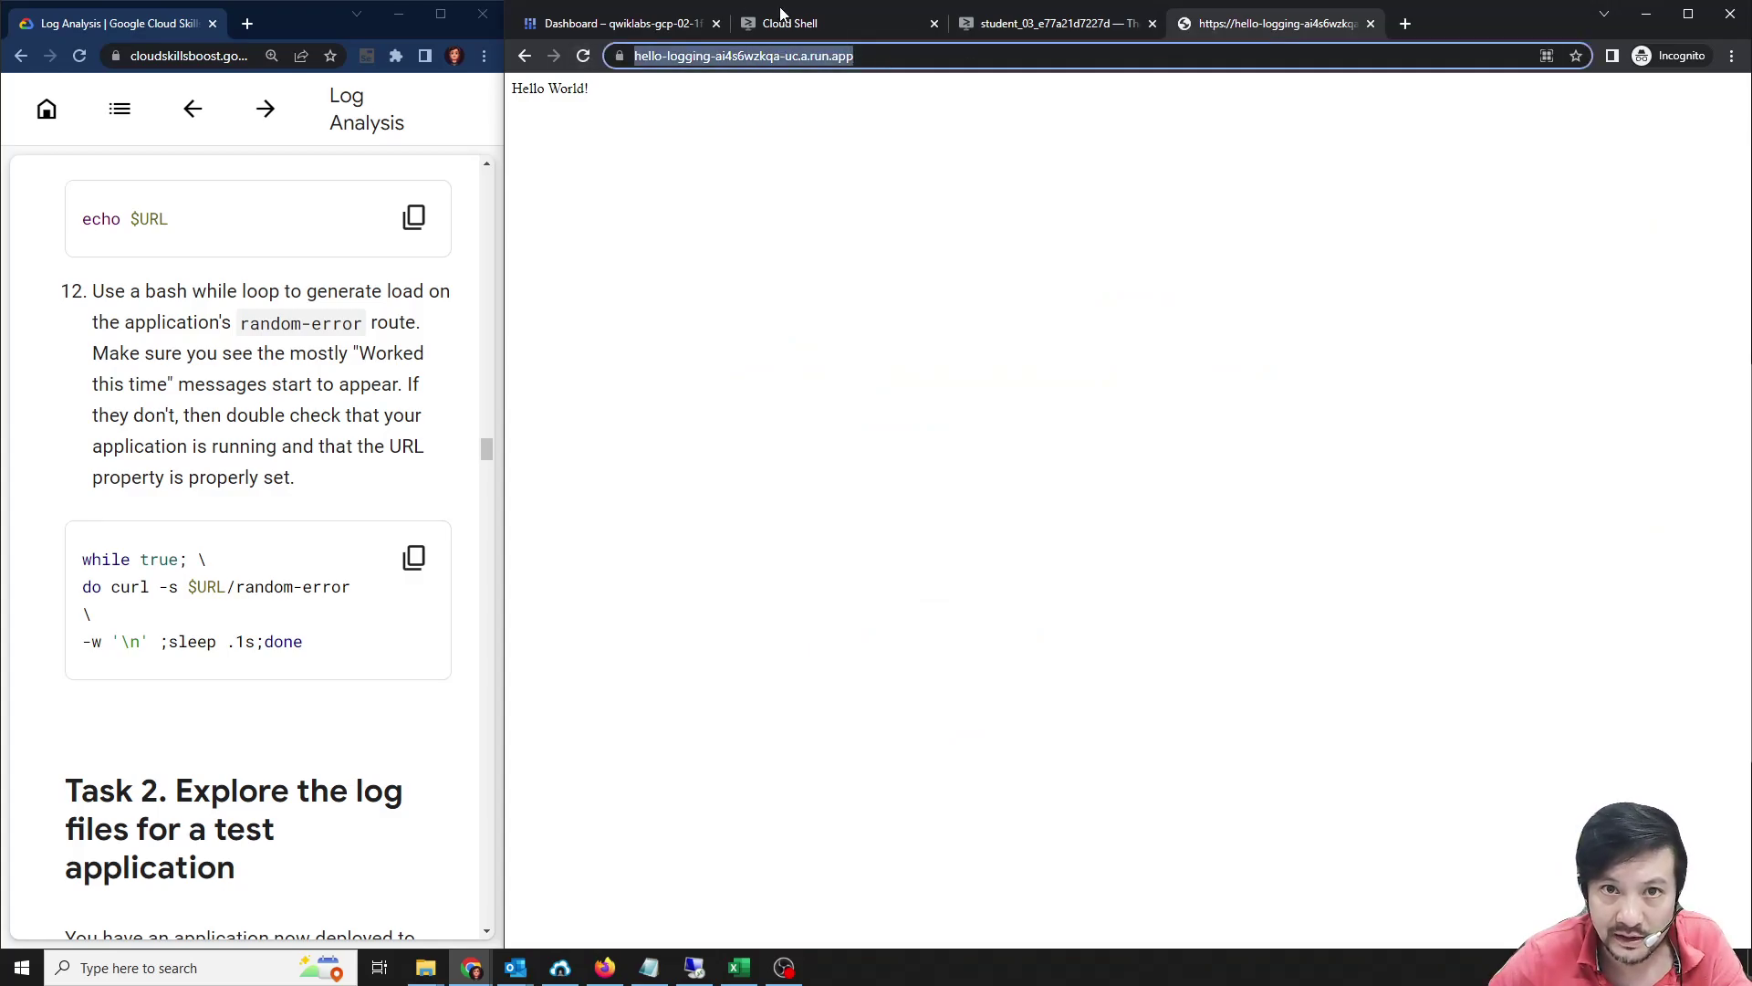
pyautogui.click(644, 24)
pyautogui.click(778, 26)
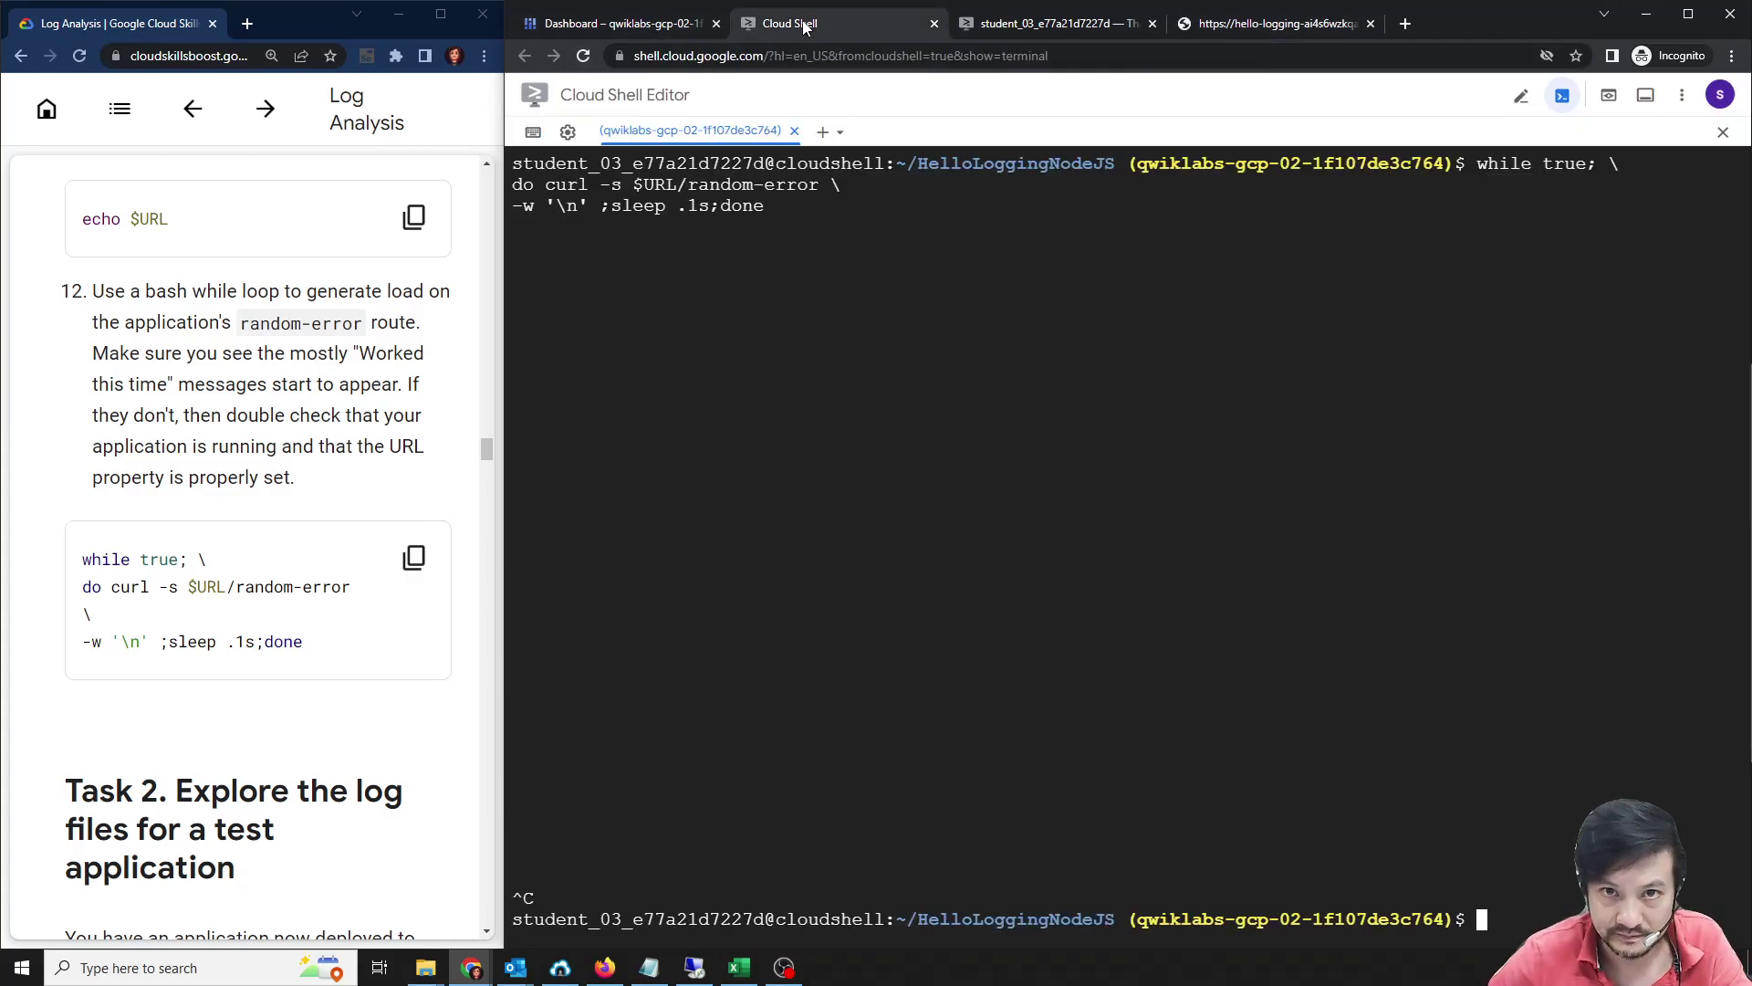
pyautogui.click(1051, 23)
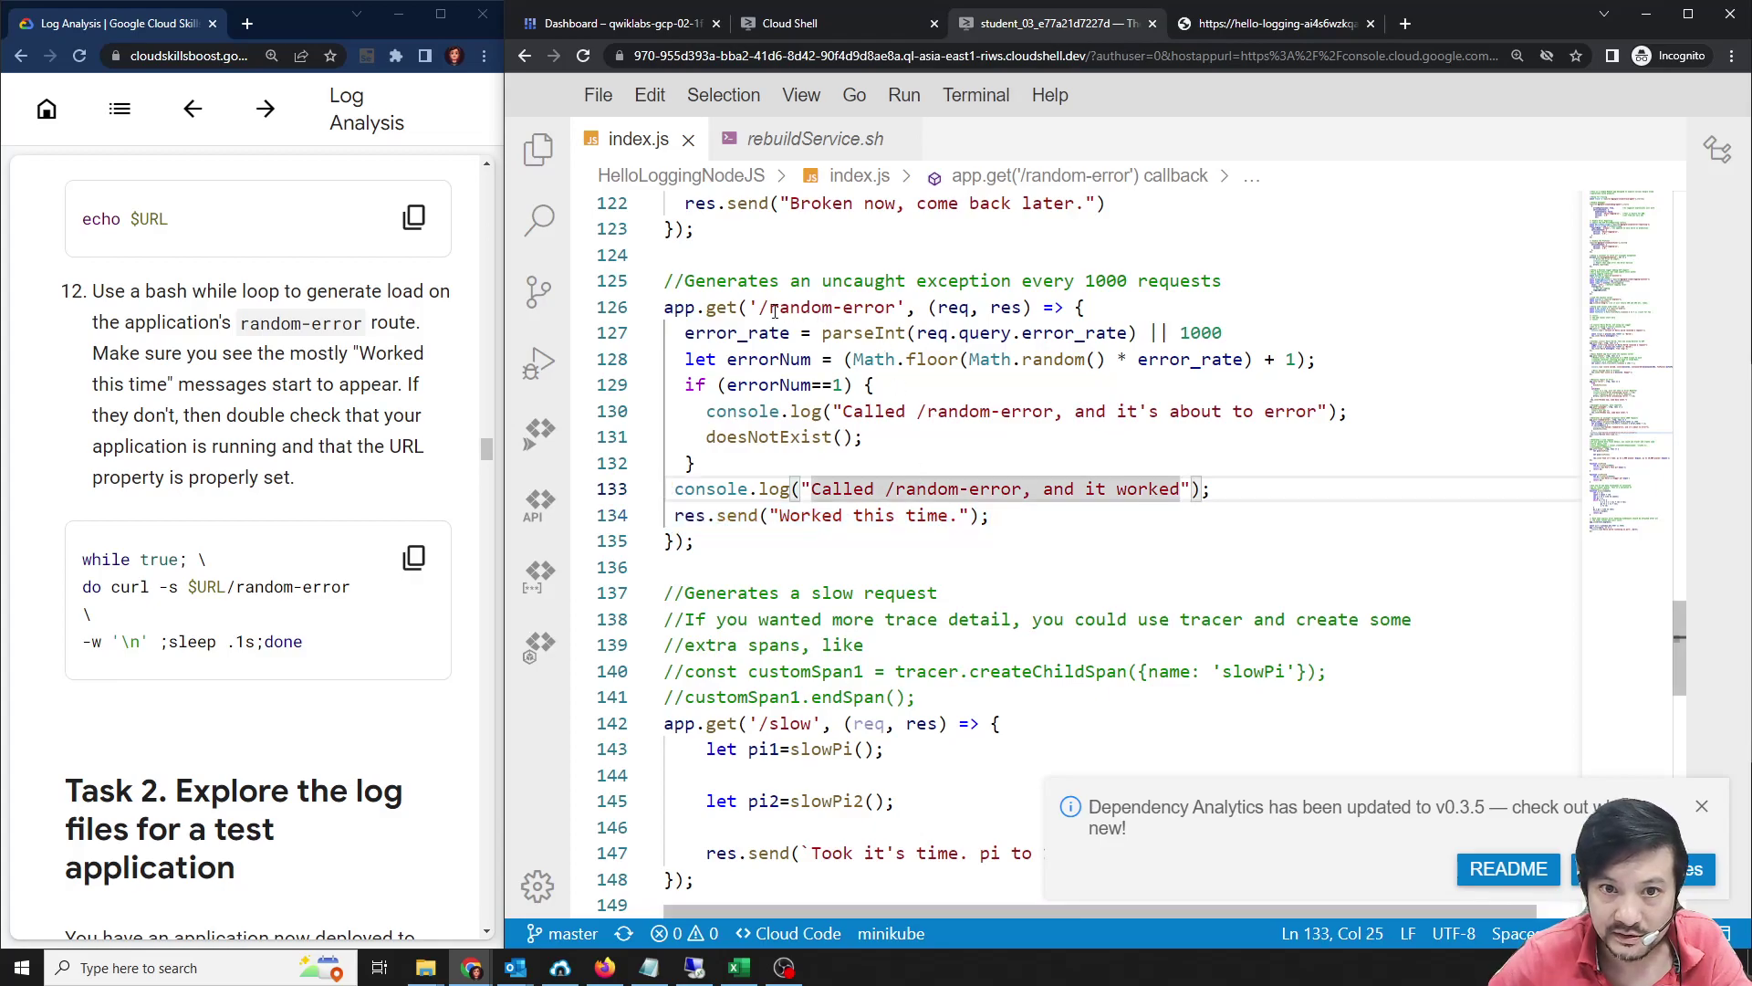
# Copy the /random-error path from index.js and load that route on the deployed app's address in the browser.
pyautogui.click(812, 307)
pyautogui.moveTo(836, 307); pyautogui.dragTo(899, 307)
pyautogui.click(1277, 23)
pyautogui.click(1040, 56)
pyautogui.hotkey('ctrl', 'v')
pyautogui.press('Return')
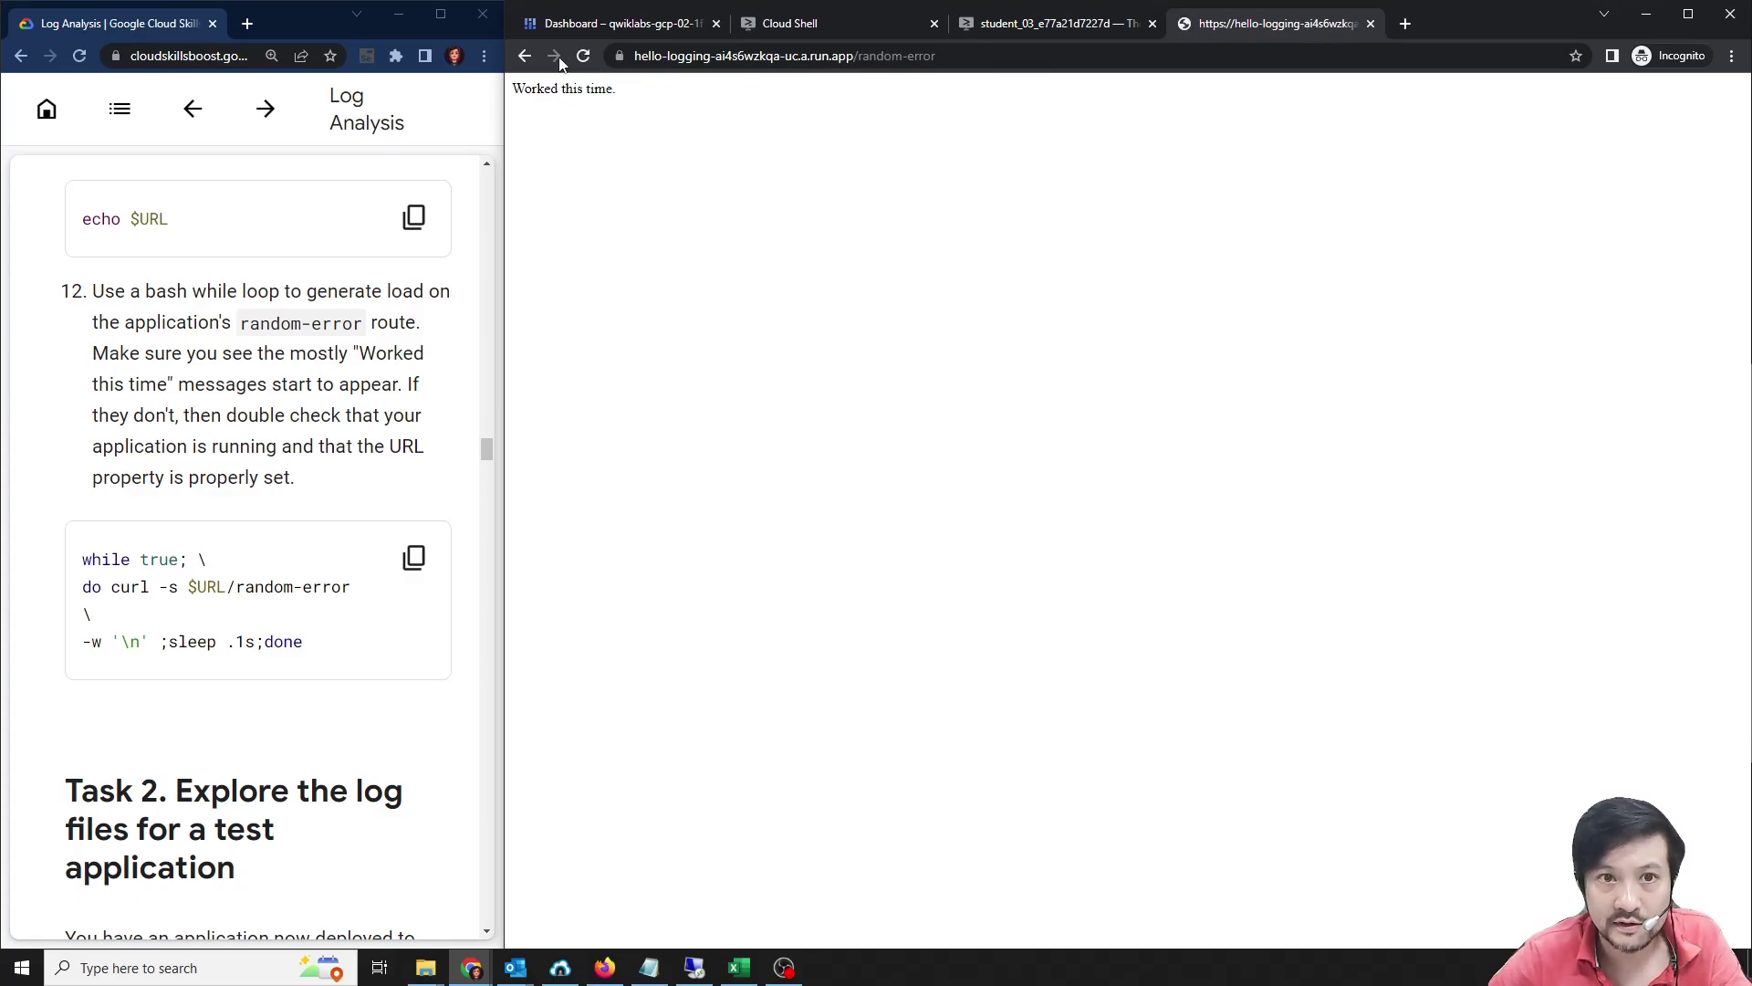
# Compare the URL line and while loop in Notepad with the lab's instructions for setting and echoing the URL variable.
pyautogui.click(824, 28)
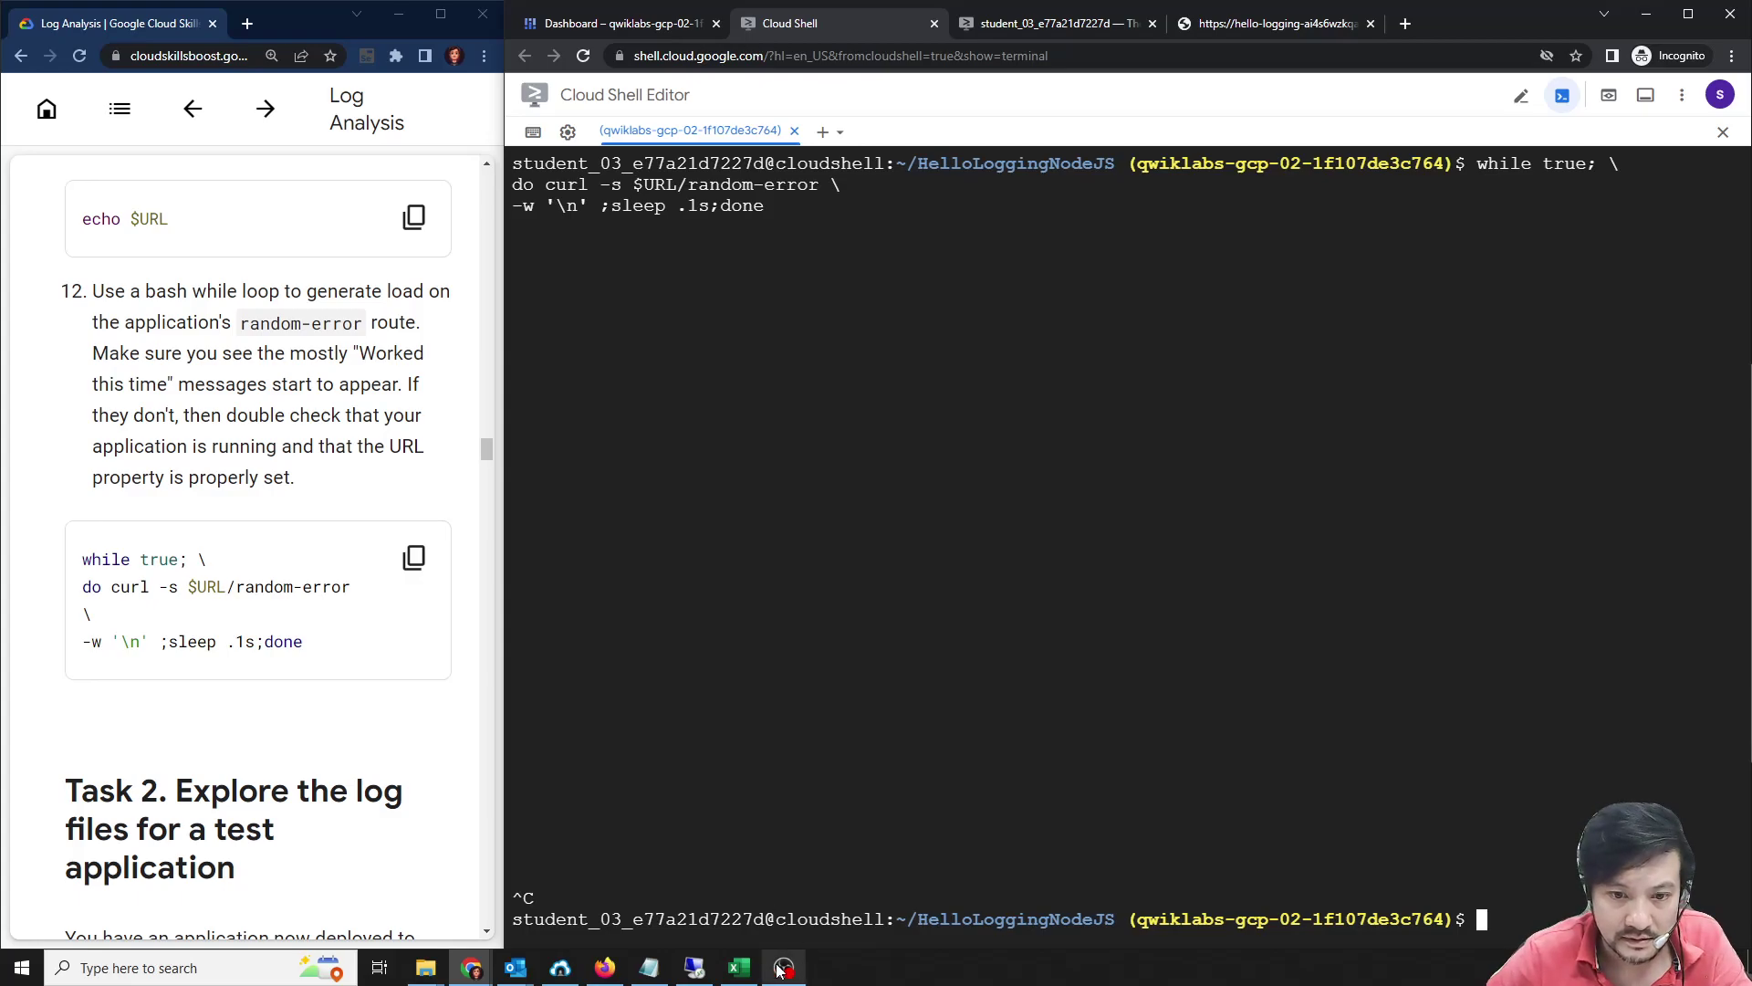
pyautogui.click(649, 967)
pyautogui.click(904, 478)
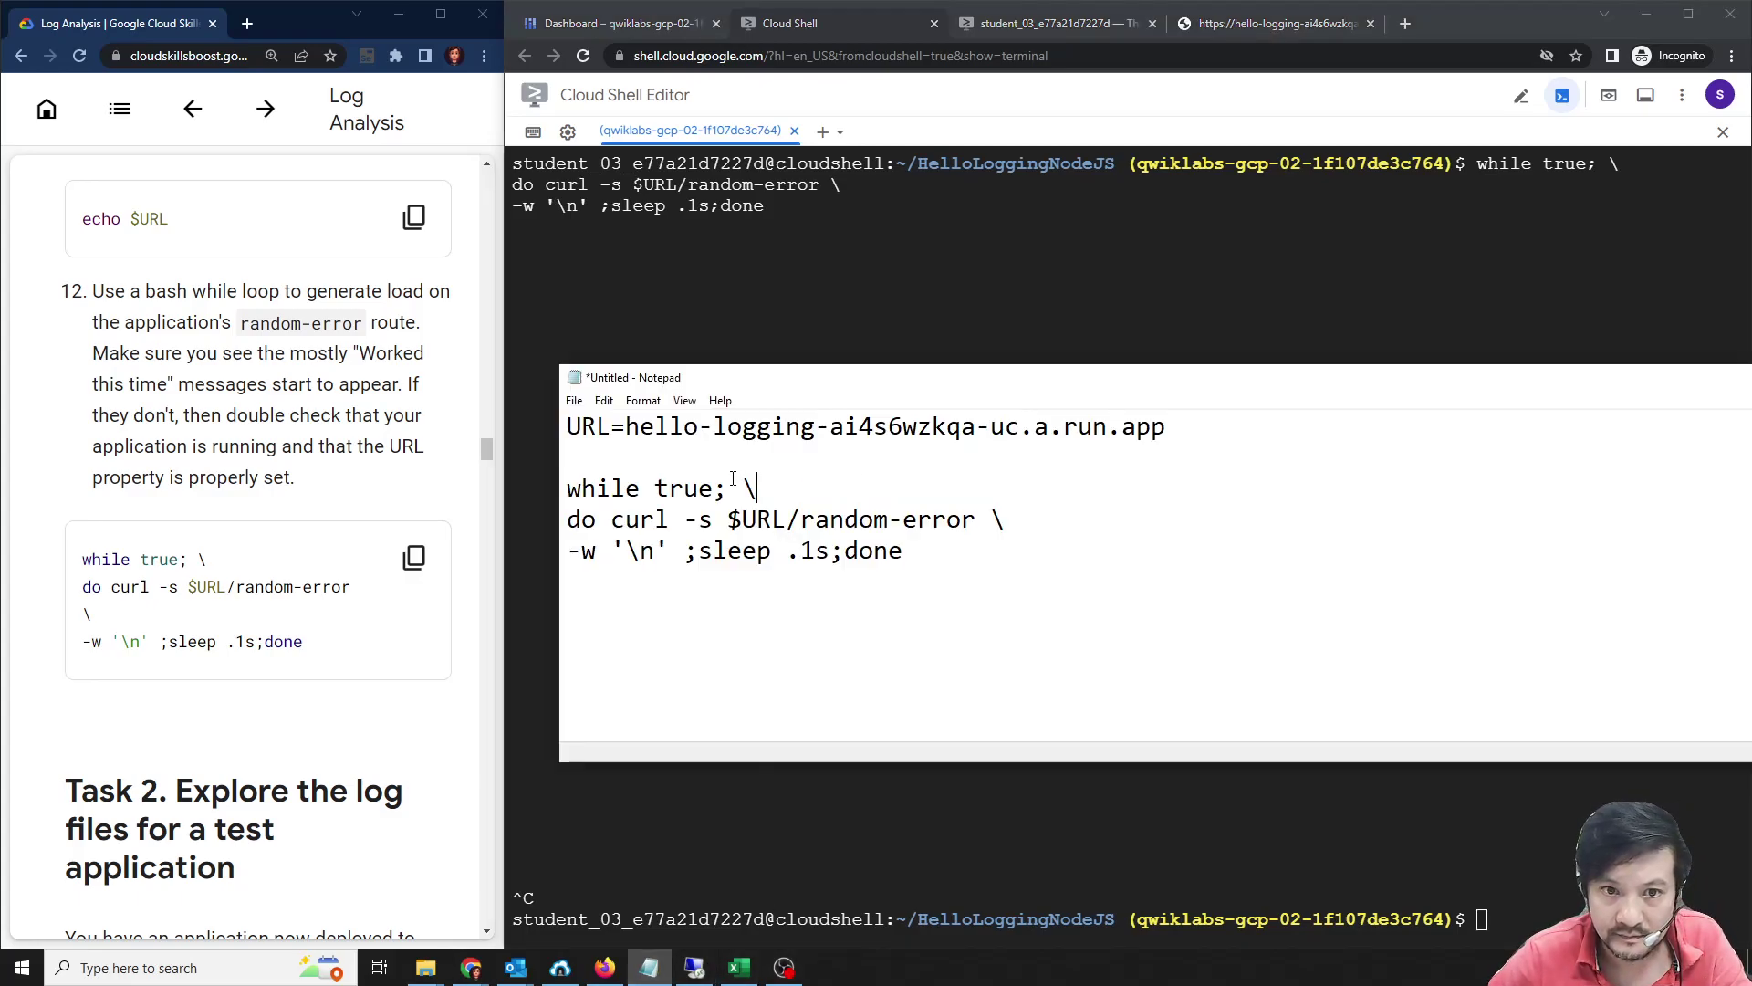
pyautogui.scroll(3, 133, 540)
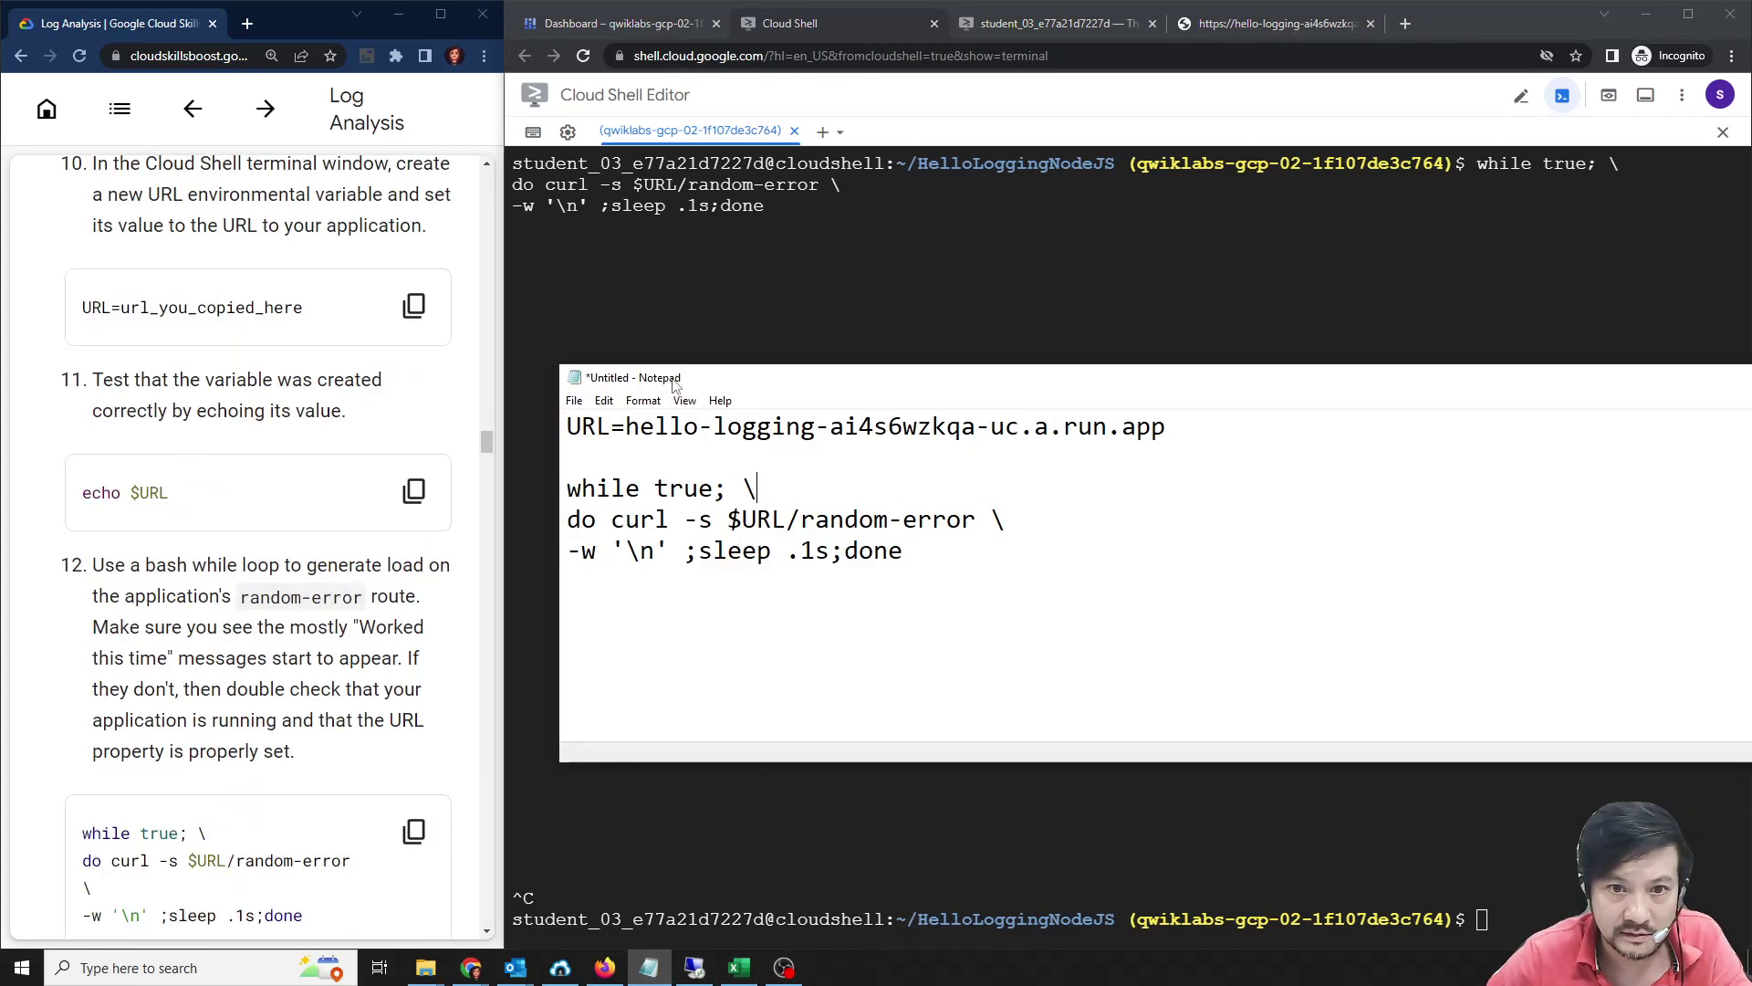
pyautogui.moveTo(122, 307); pyautogui.dragTo(304, 307)
pyautogui.scroll(1, 310, 337)
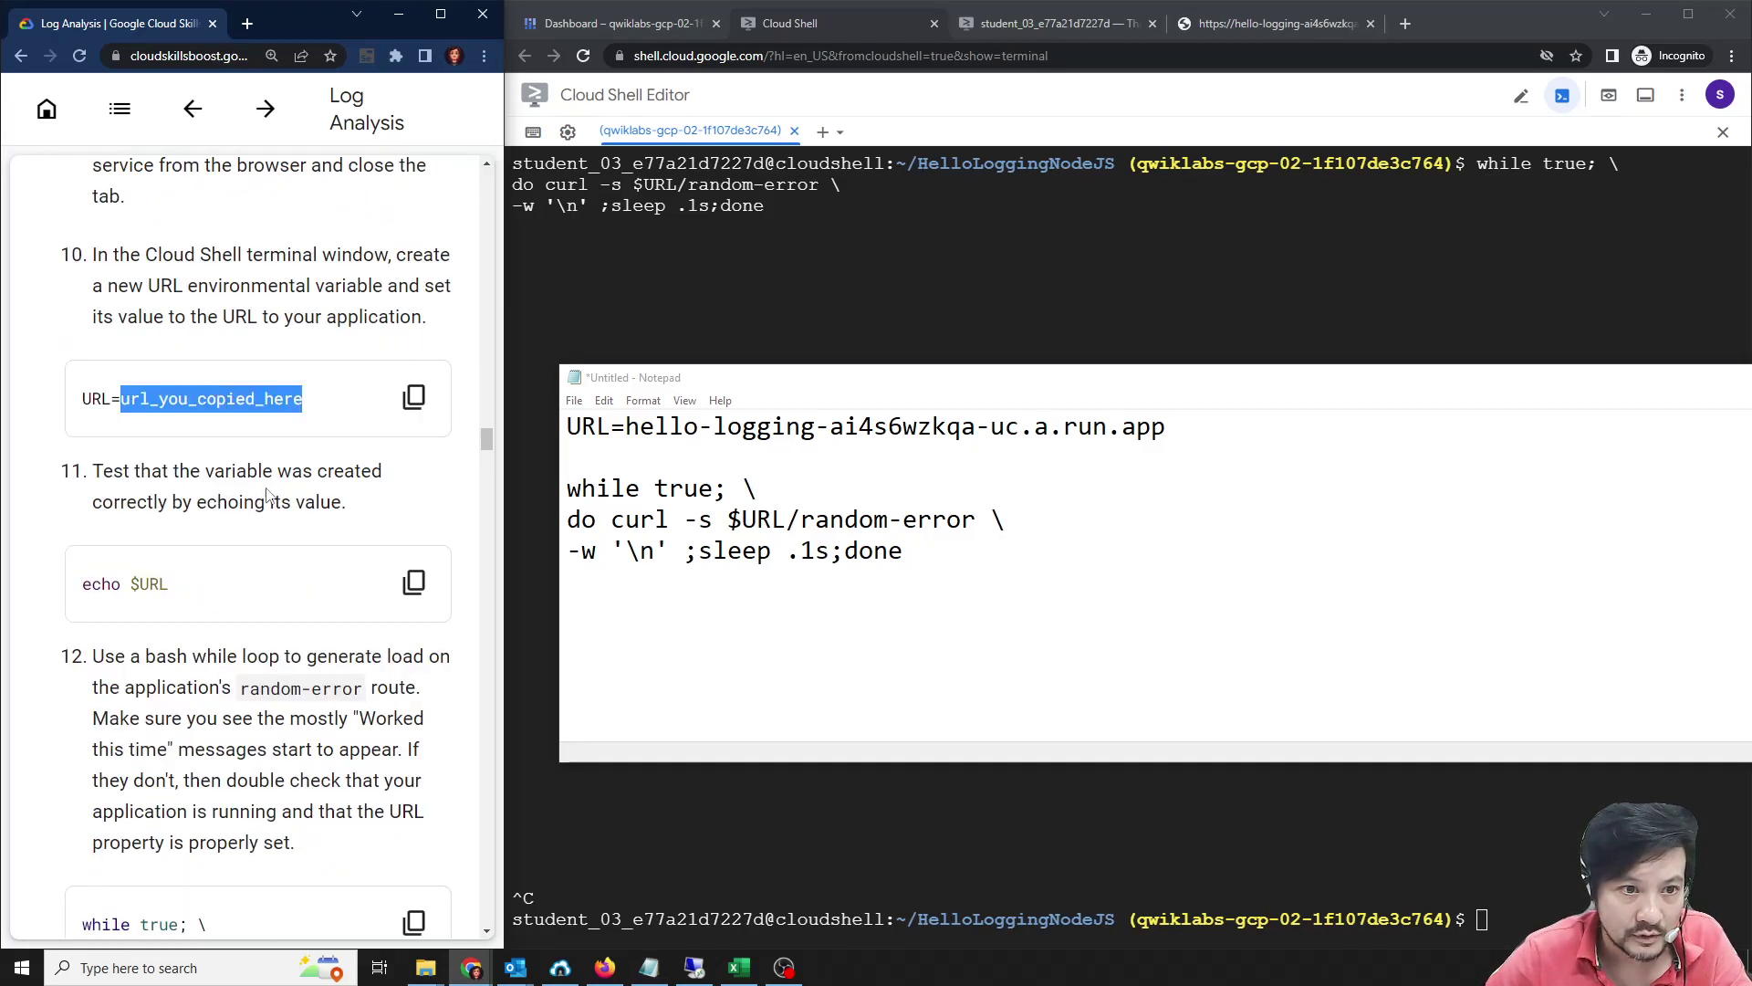
pyautogui.moveTo(175, 589); pyautogui.dragTo(56, 591)
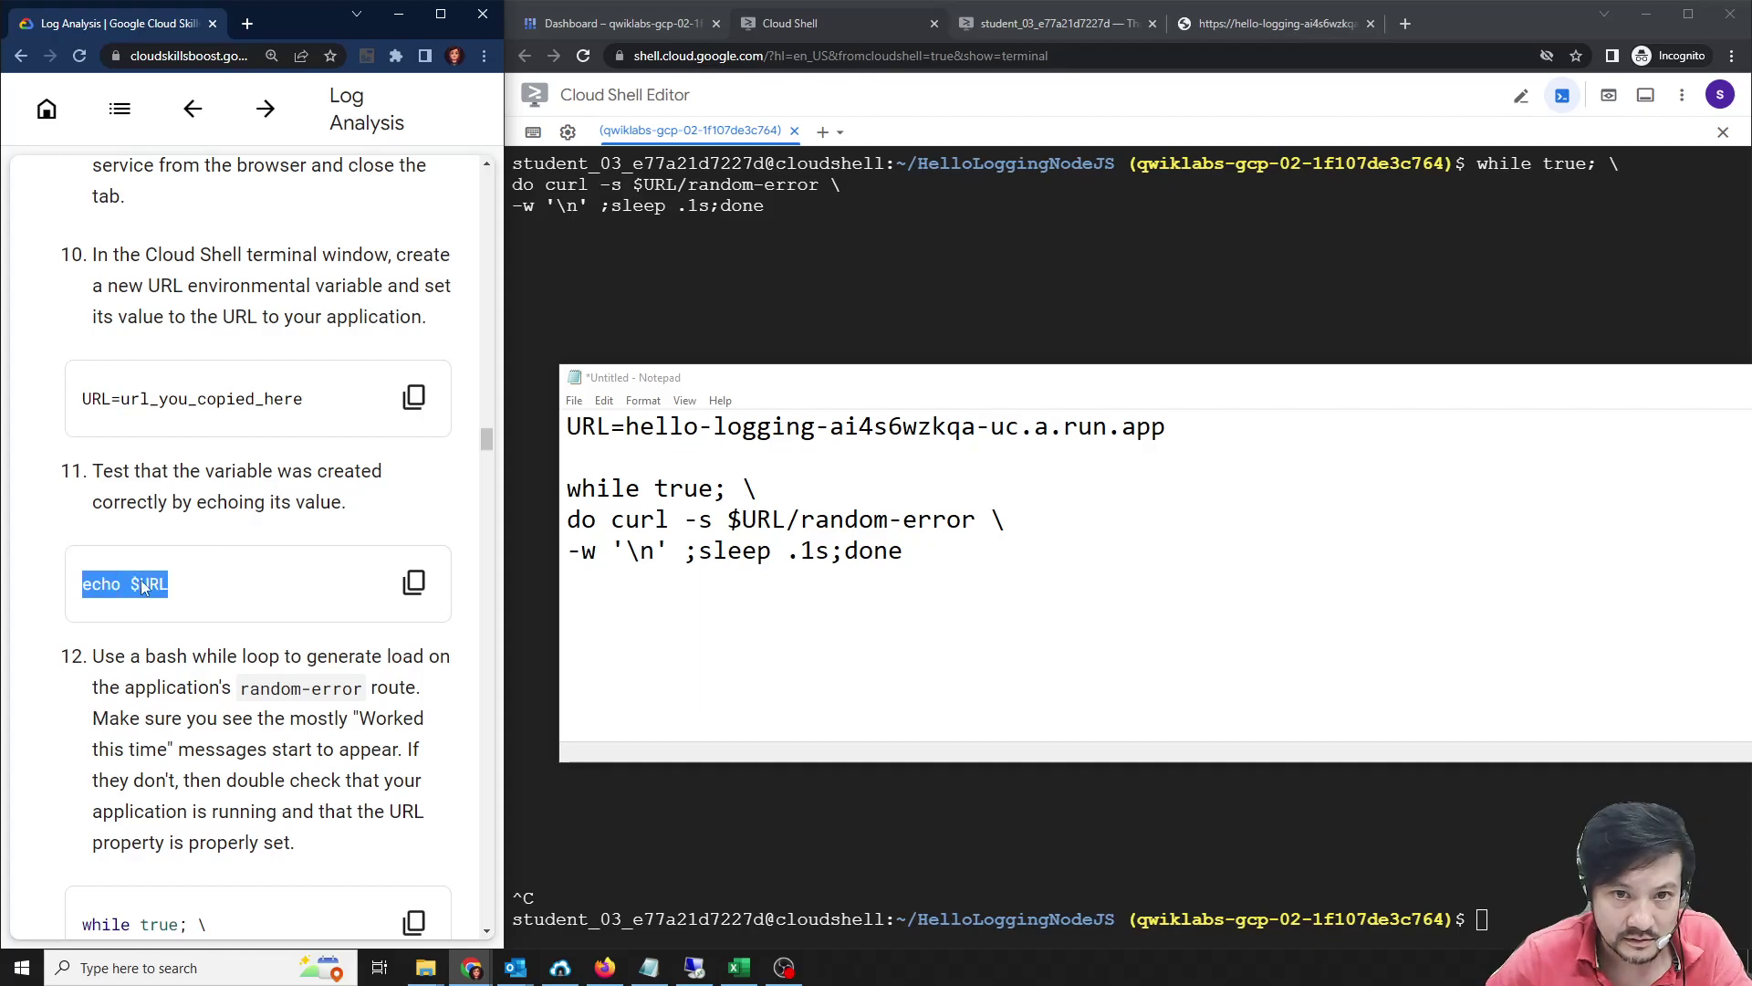
# Print the URL variable's value in Cloud Shell by running echo $URL.
pyautogui.click(1085, 292)
pyautogui.press('Up')
pyautogui.press('Up')
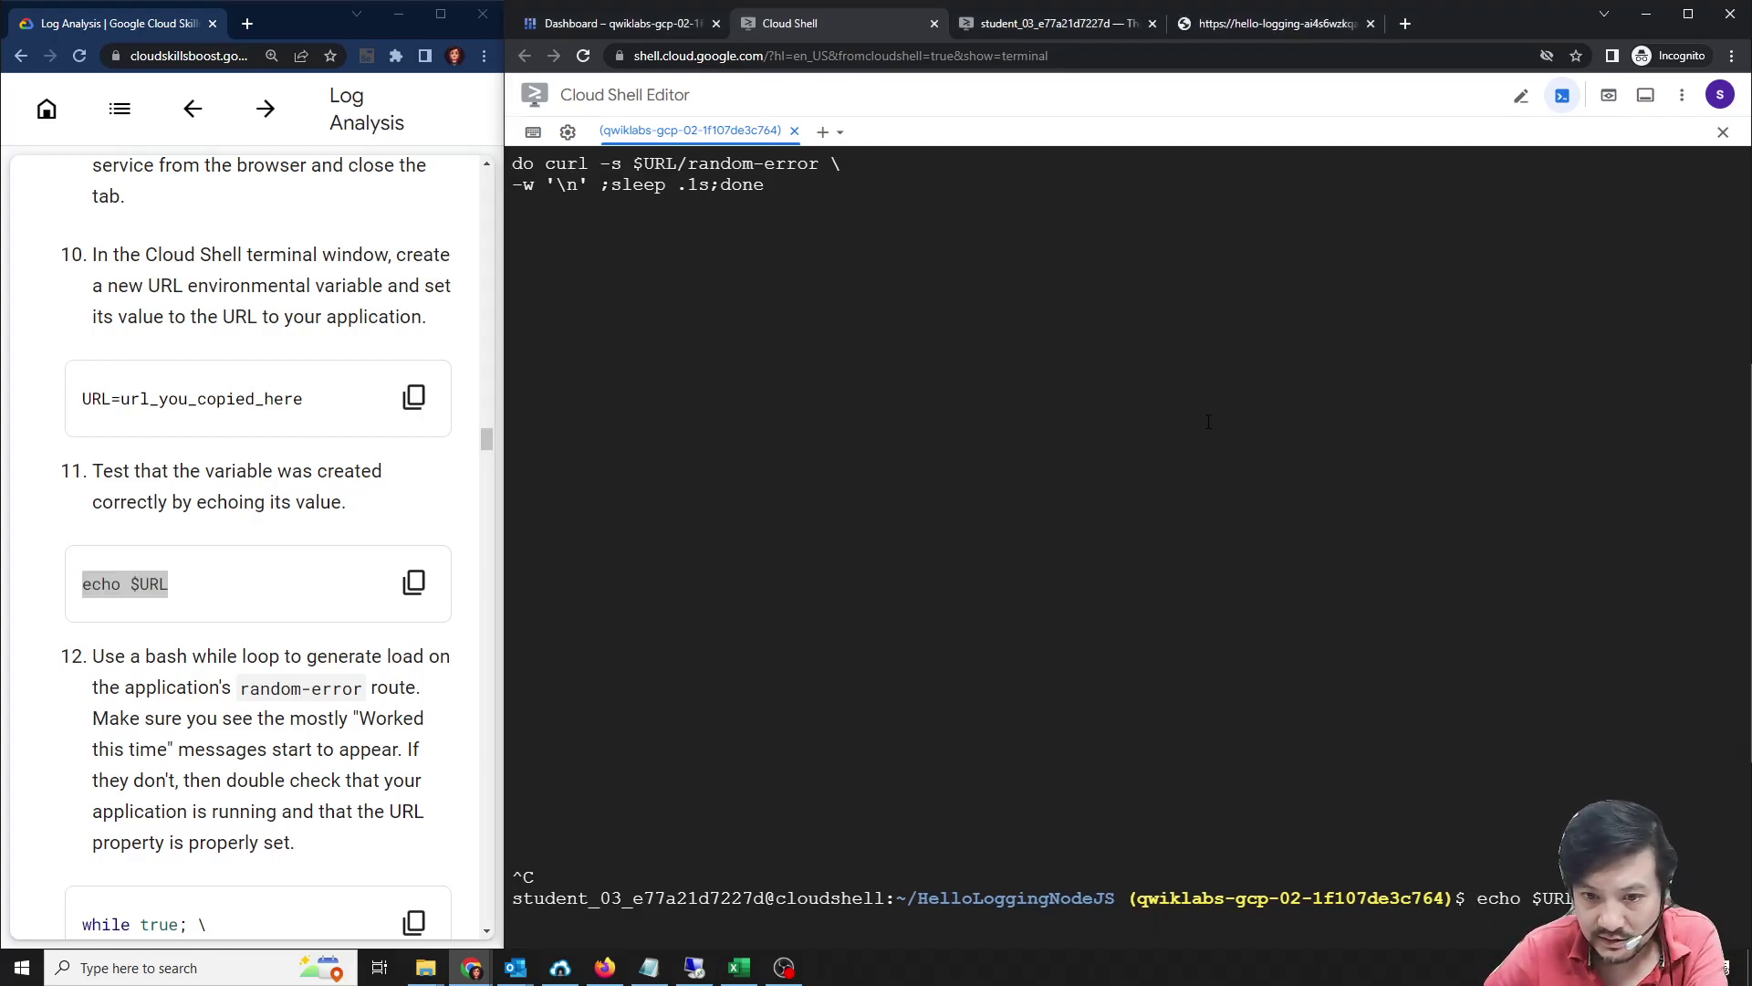
pyautogui.press('Return')
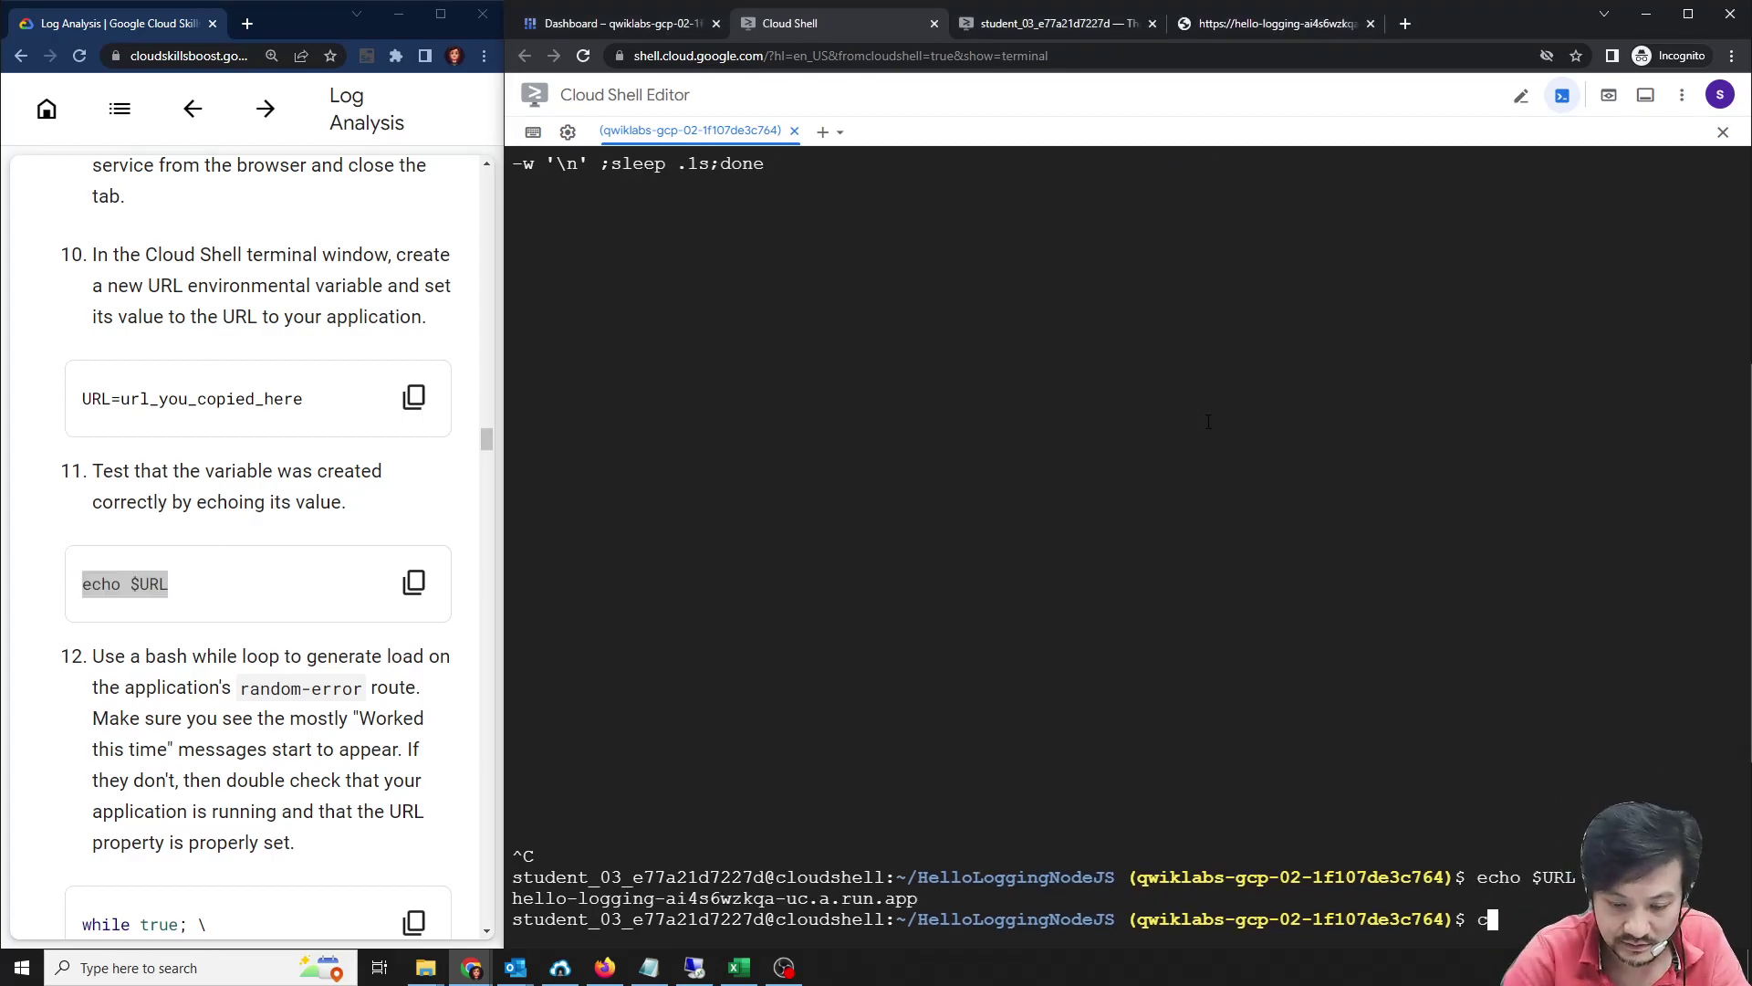
# Clear the Cloud Shell terminal and run echo $URL again.
pyautogui.press('Return')
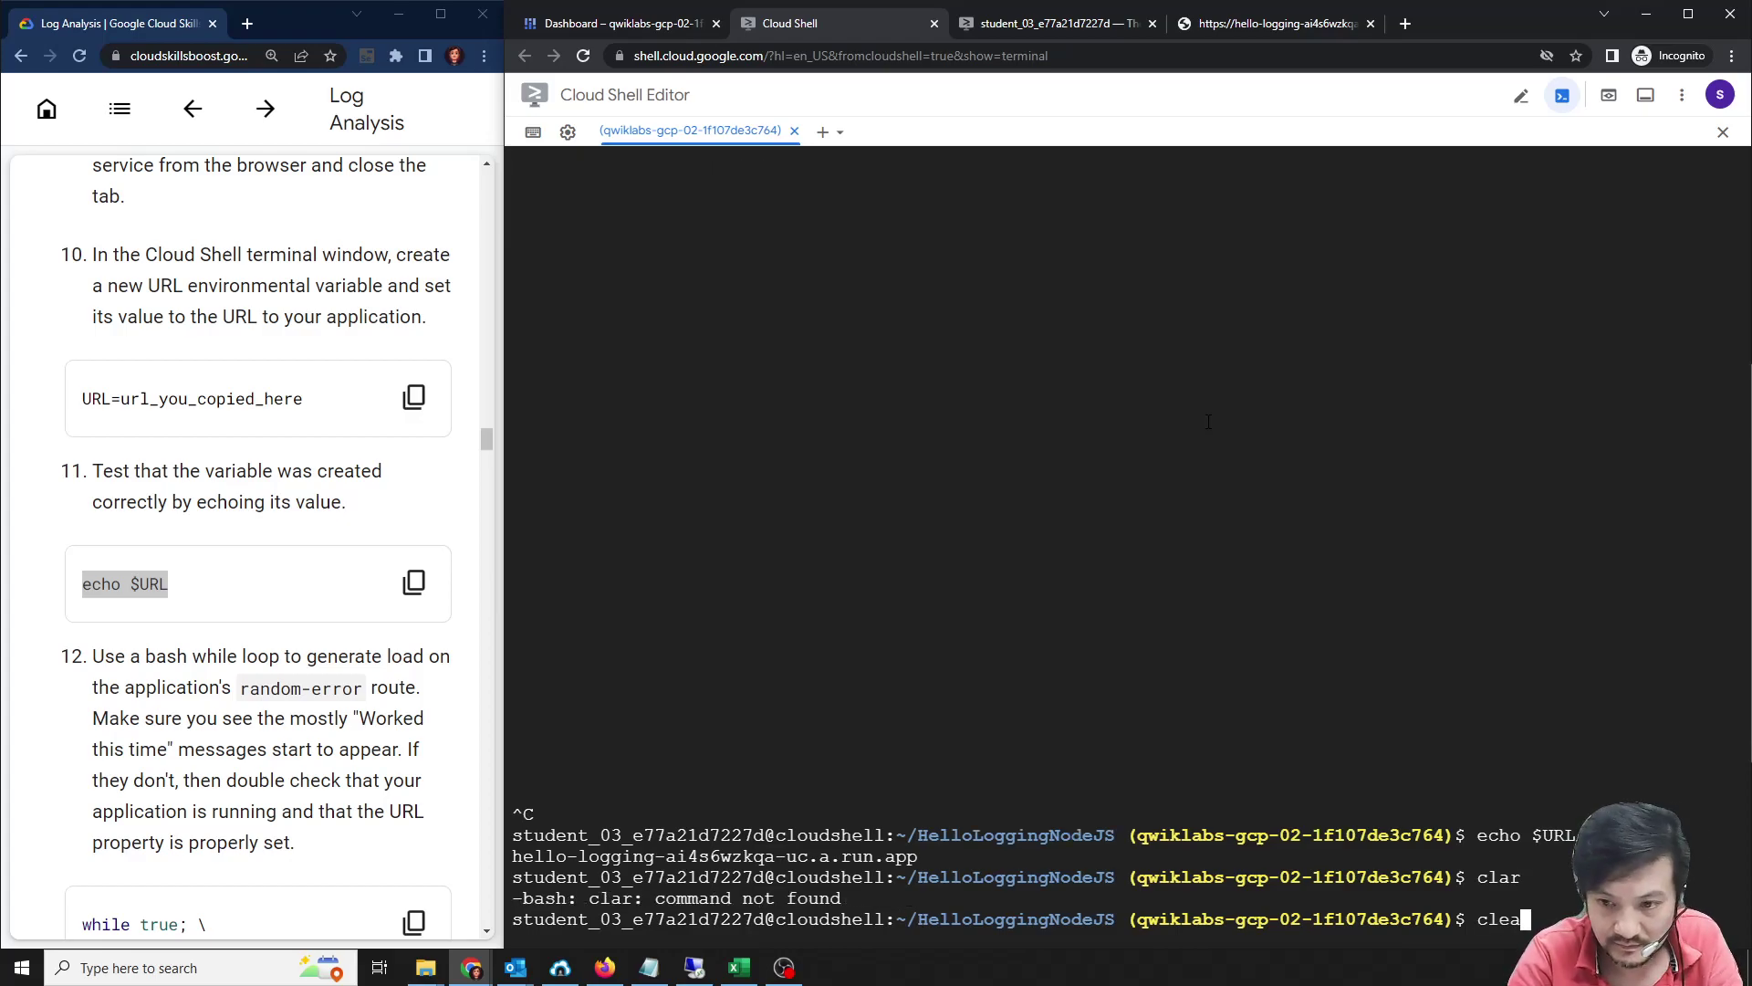
pyautogui.write('clear')
pyautogui.press('Return')
pyautogui.press('Up')
pyautogui.press('Up')
pyautogui.press('Up')
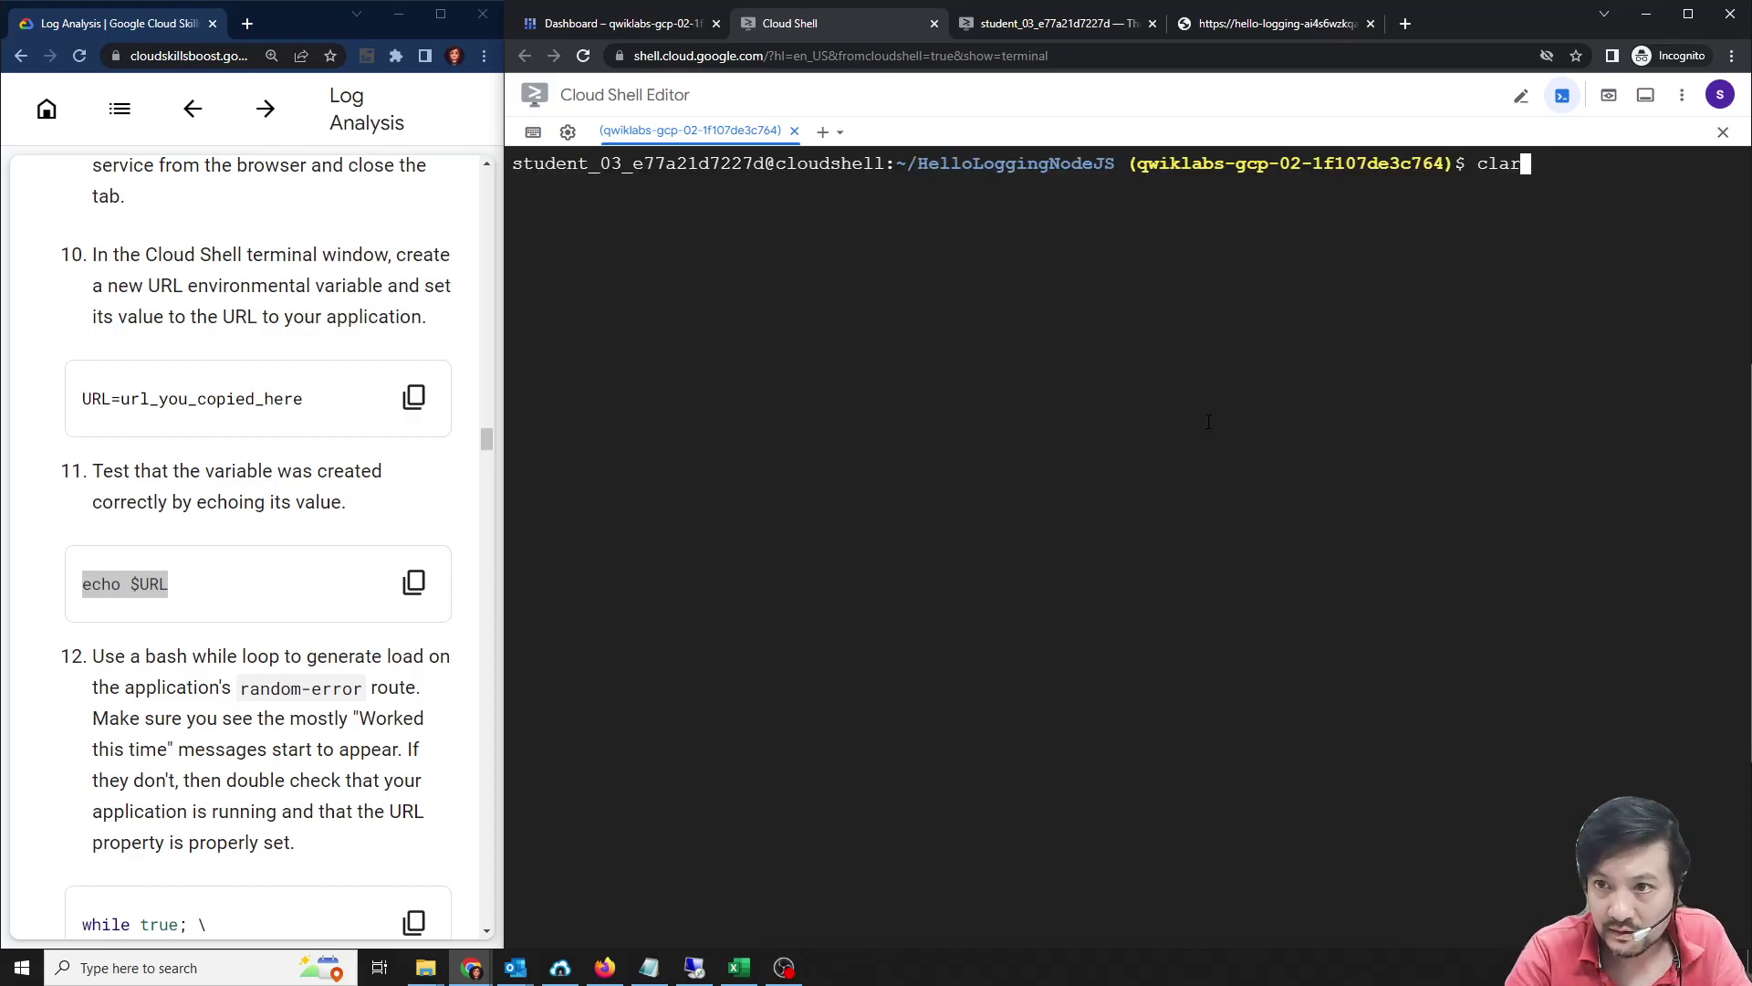
pyautogui.press('Return')
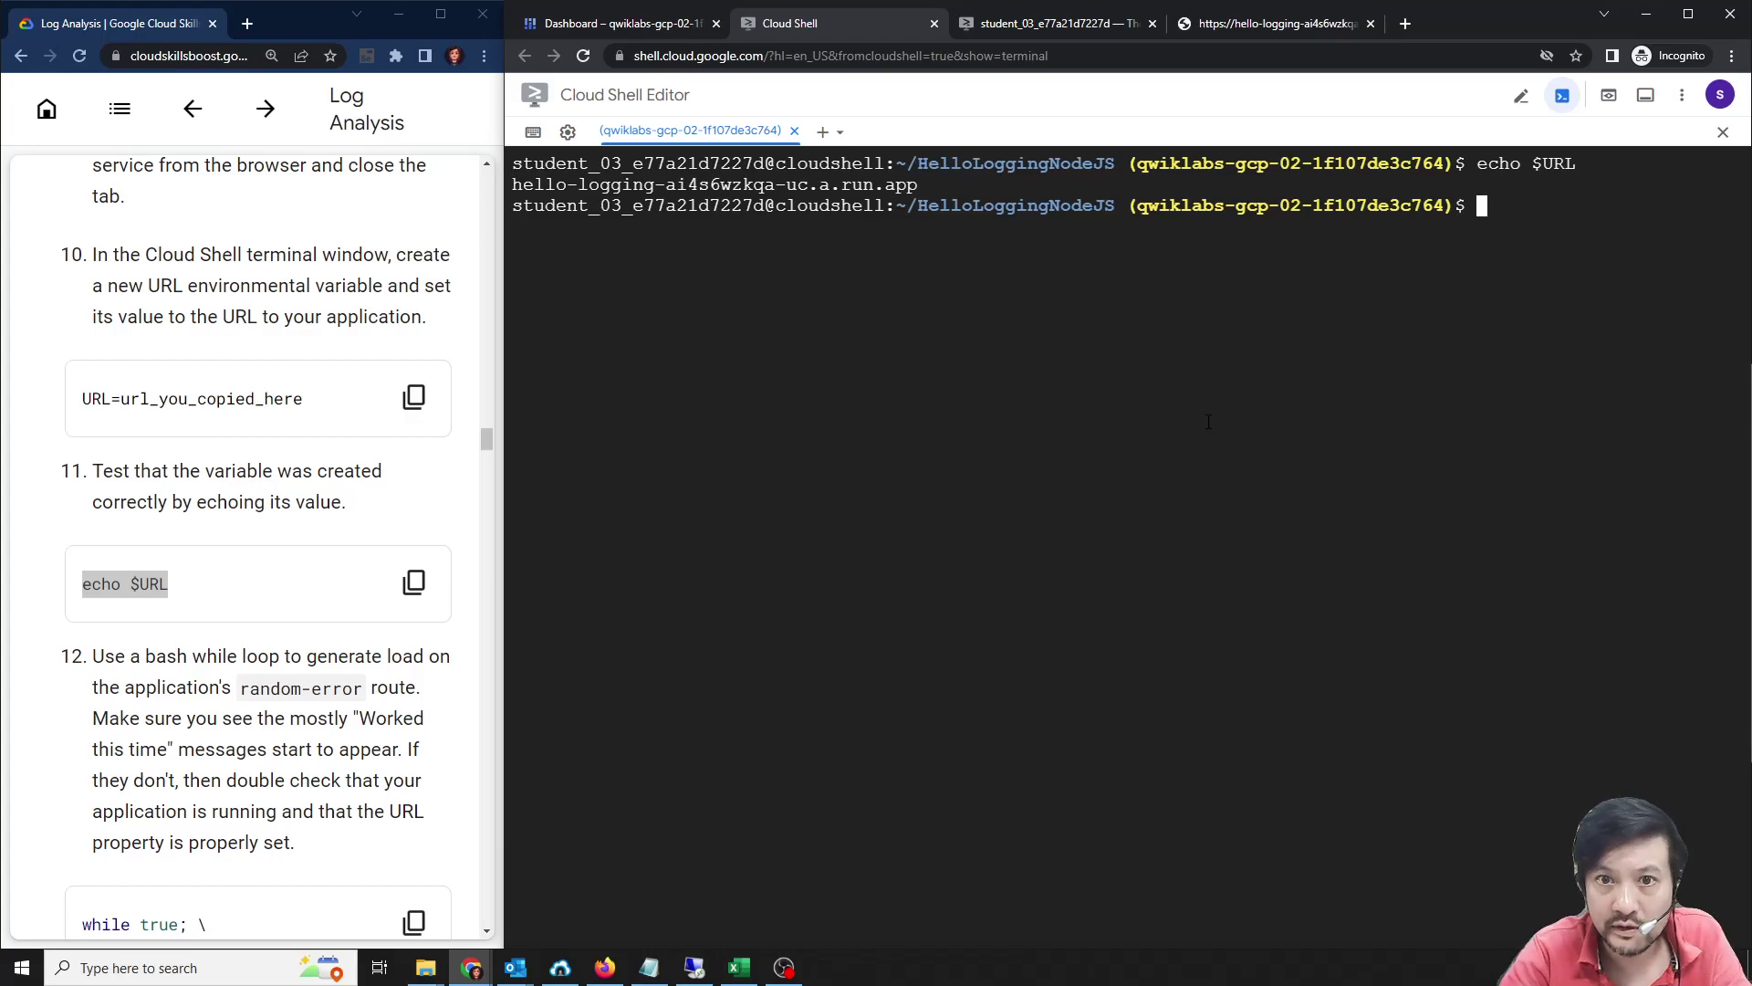
# Compare the app page's address with the URL value and the $URL reference in the Notepad loop.
pyautogui.click(1009, 25)
pyautogui.click(1228, 28)
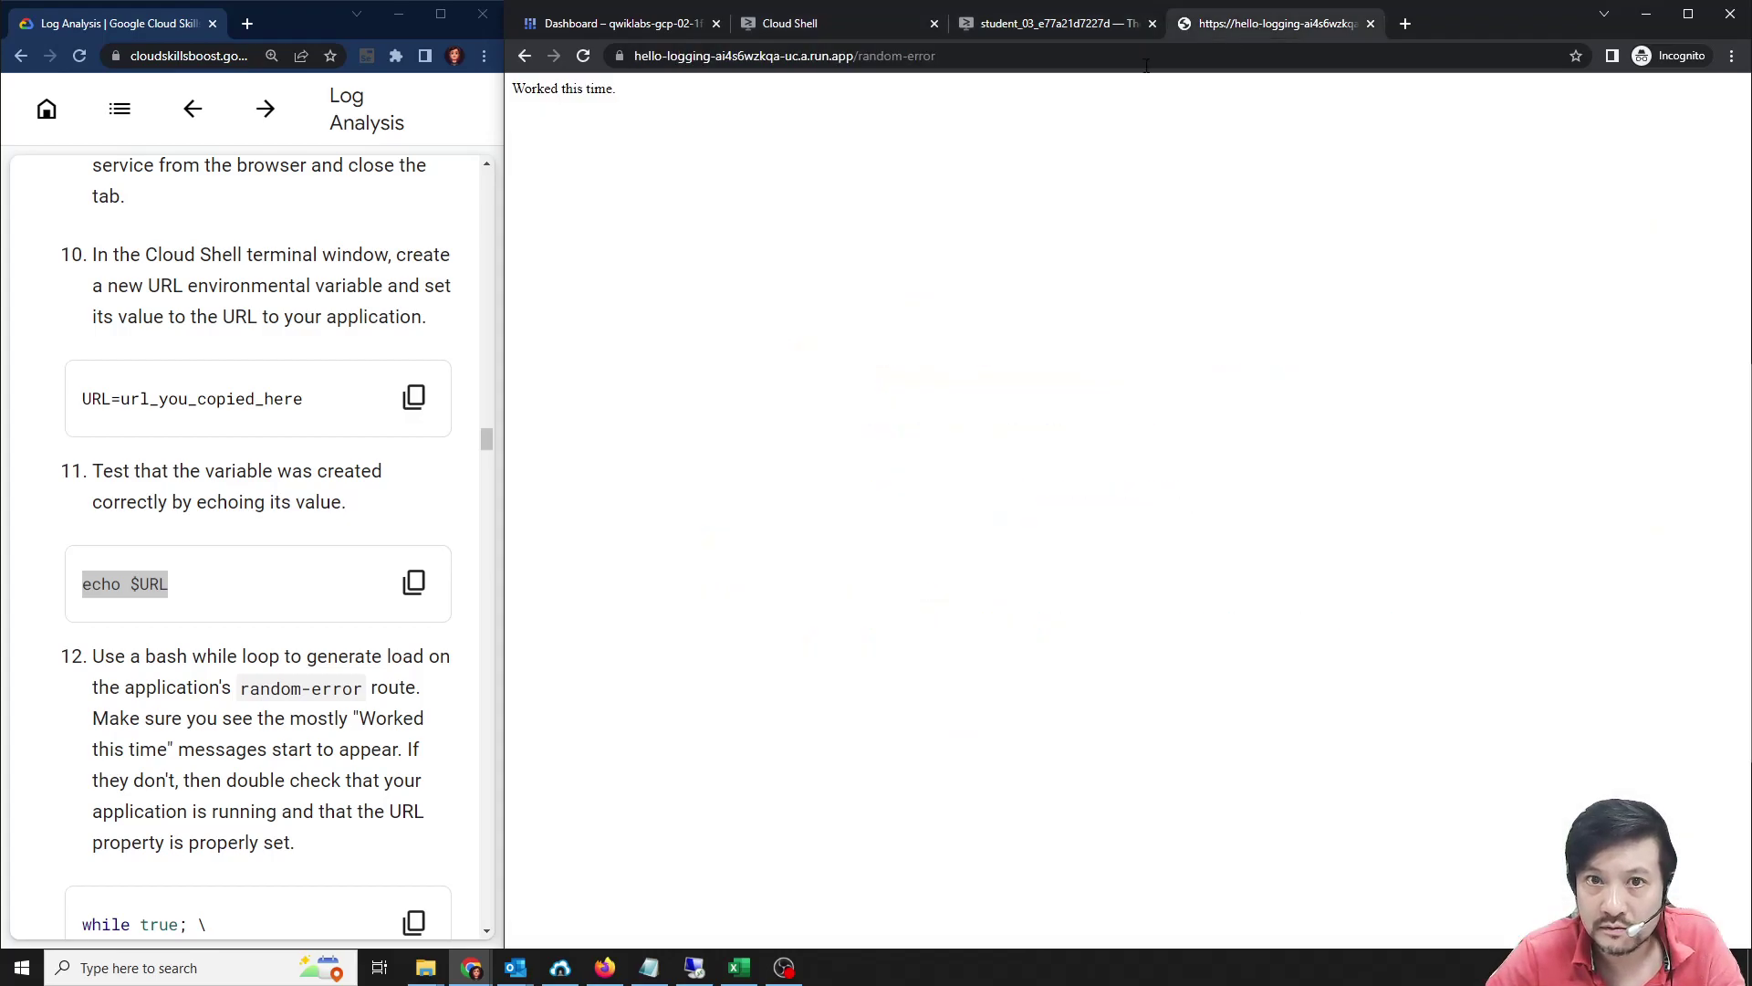
pyautogui.click(947, 57)
pyautogui.click(841, 57)
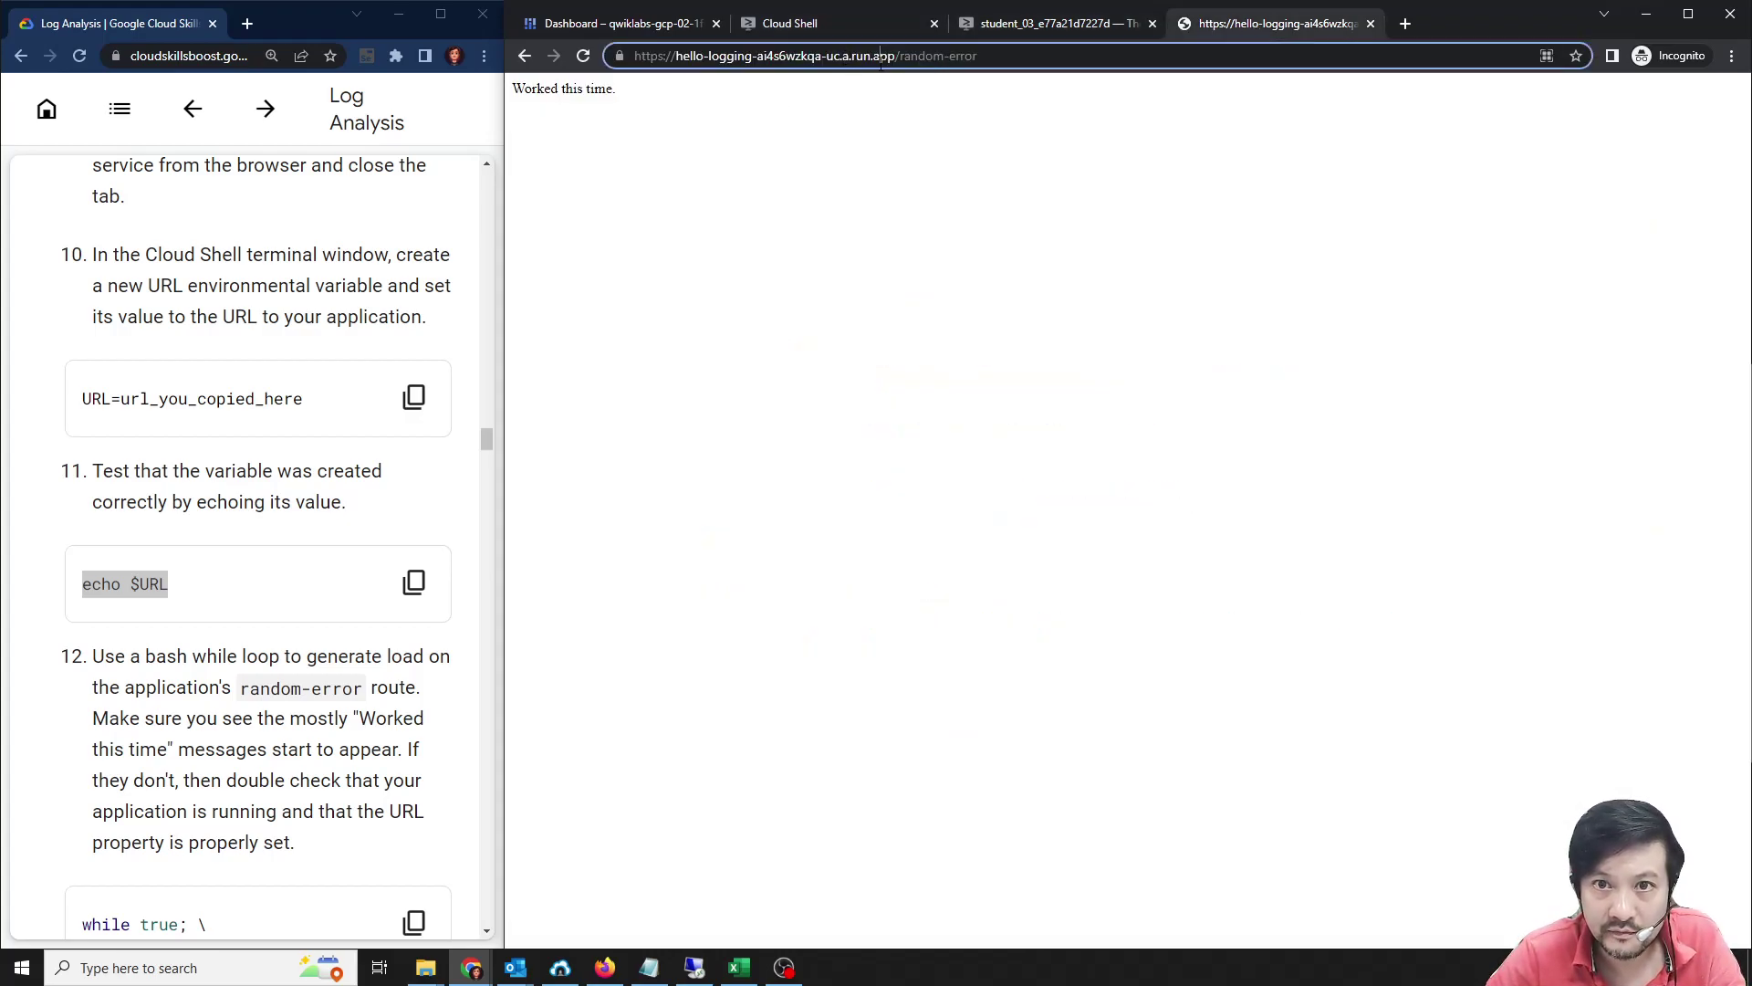
pyautogui.click(649, 969)
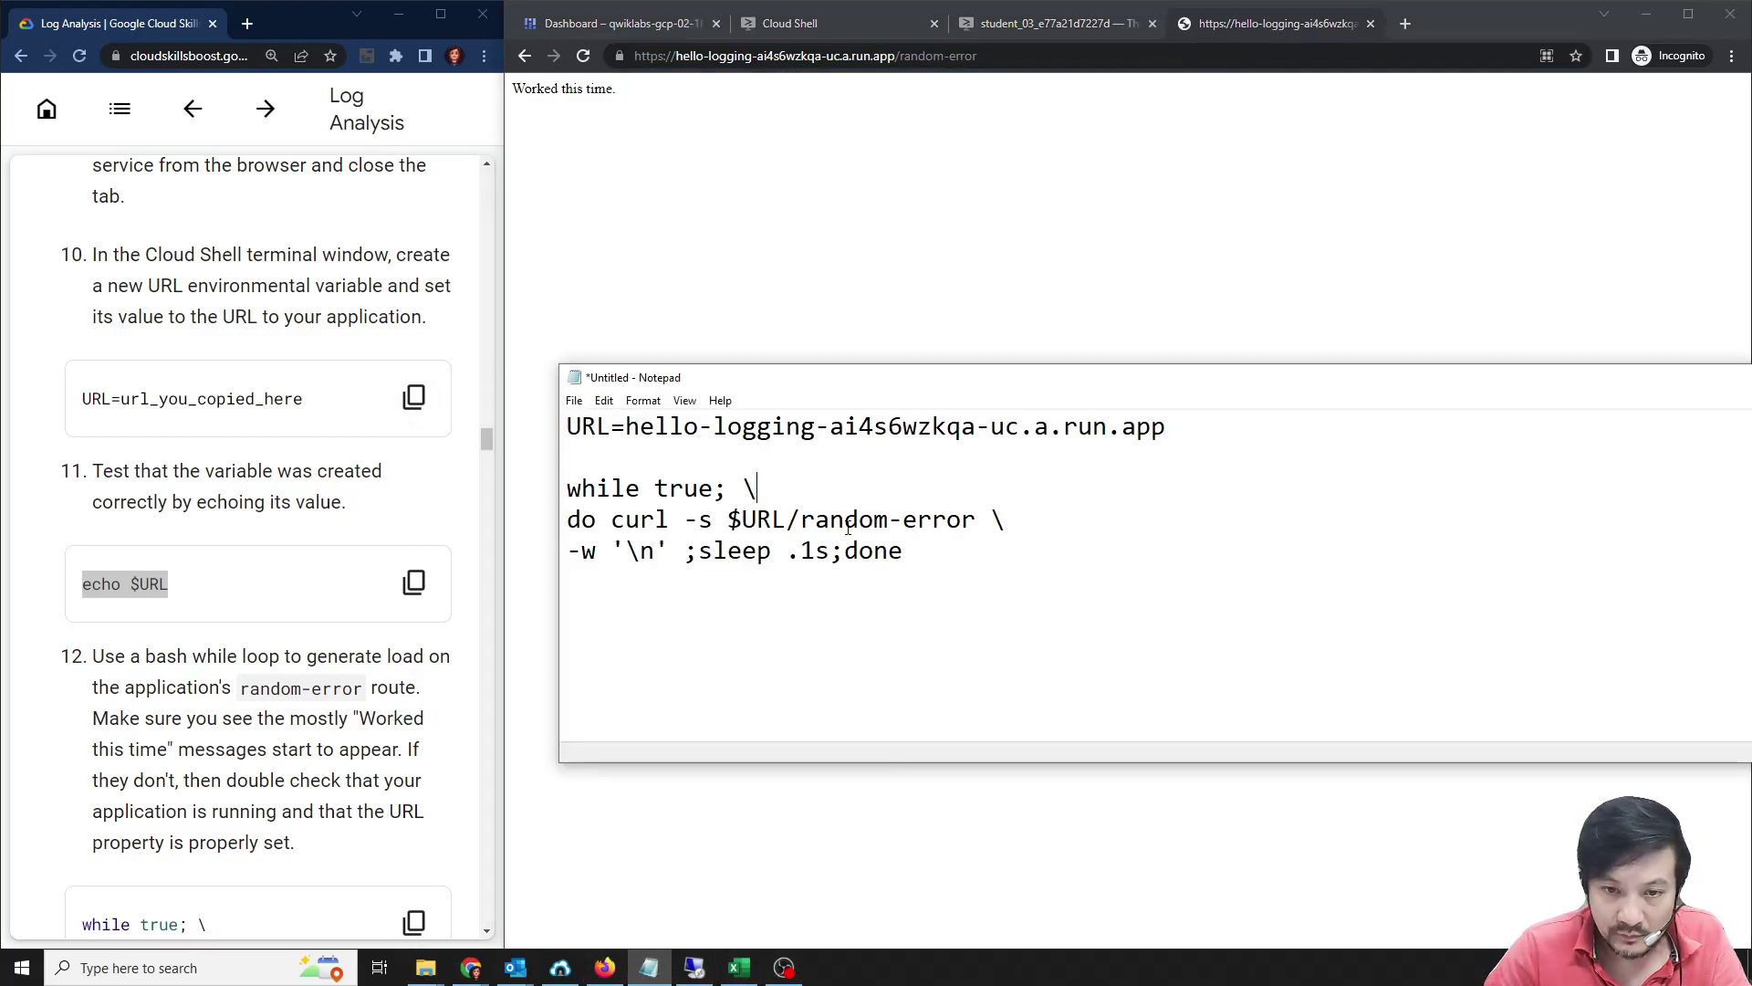
pyautogui.moveTo(727, 519); pyautogui.dragTo(788, 514)
pyautogui.moveTo(626, 427); pyautogui.dragTo(1174, 419)
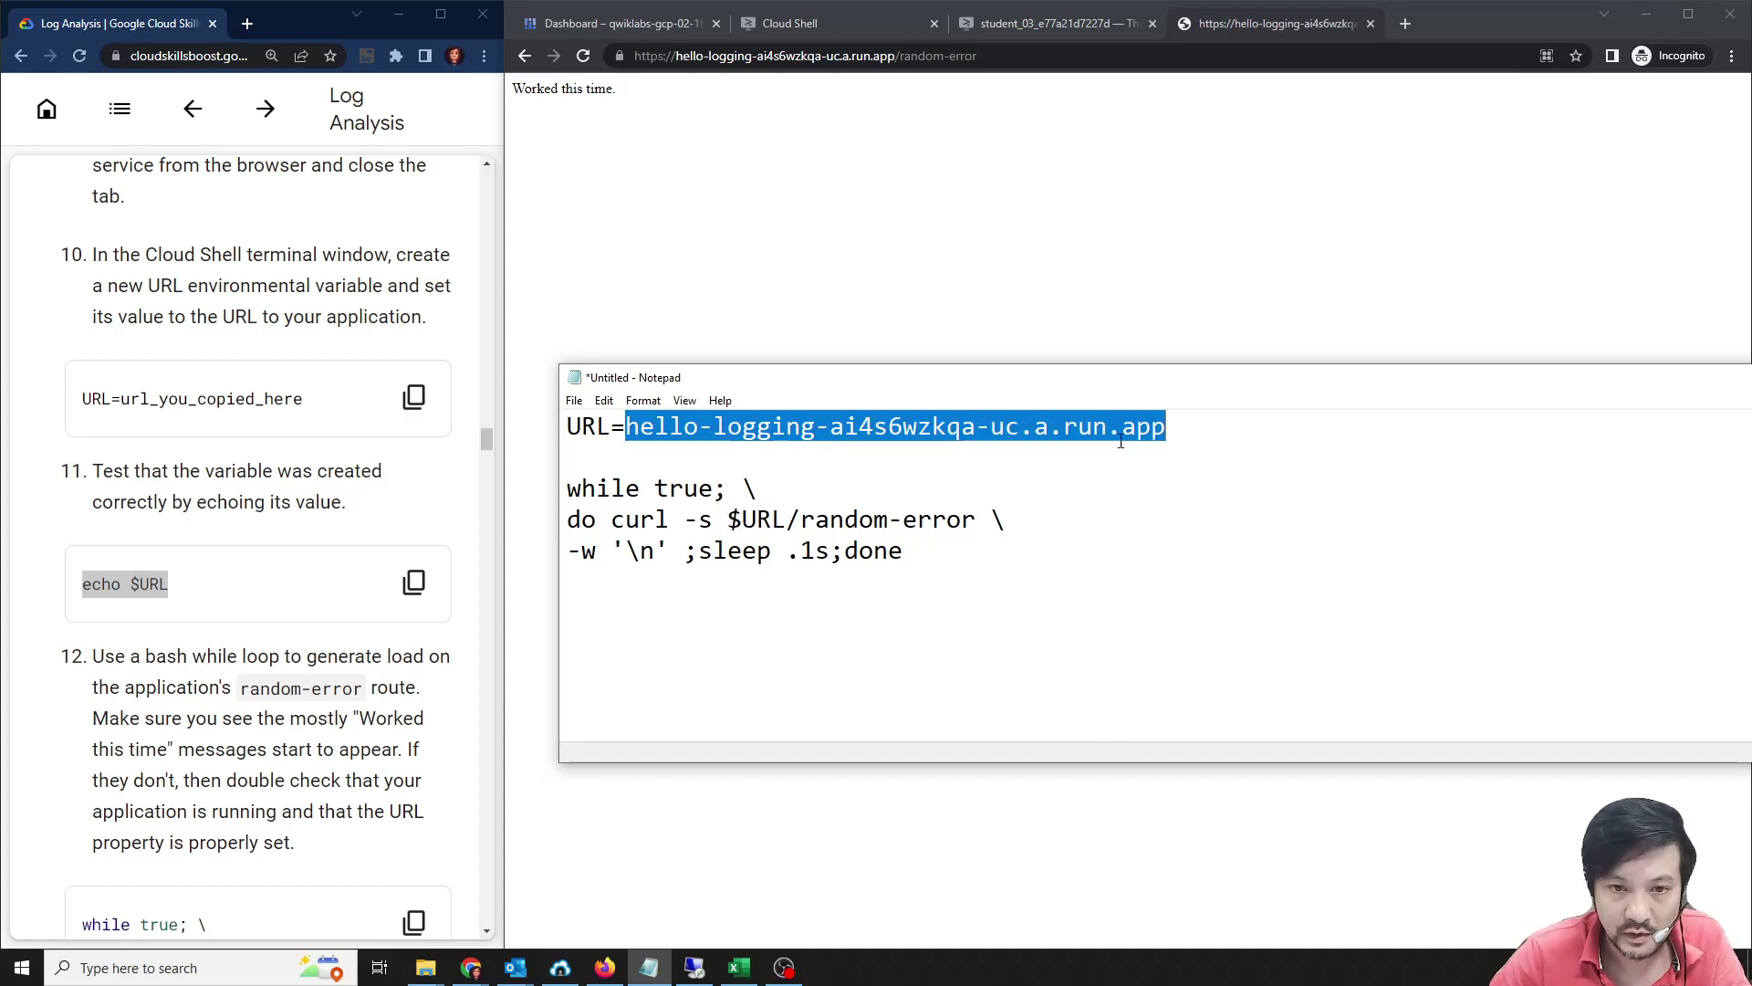
# Check the /random-error route in index.js and the Cloud Shell output against the curl command in the Notepad loop.
pyautogui.click(1336, 28)
pyautogui.click(1002, 27)
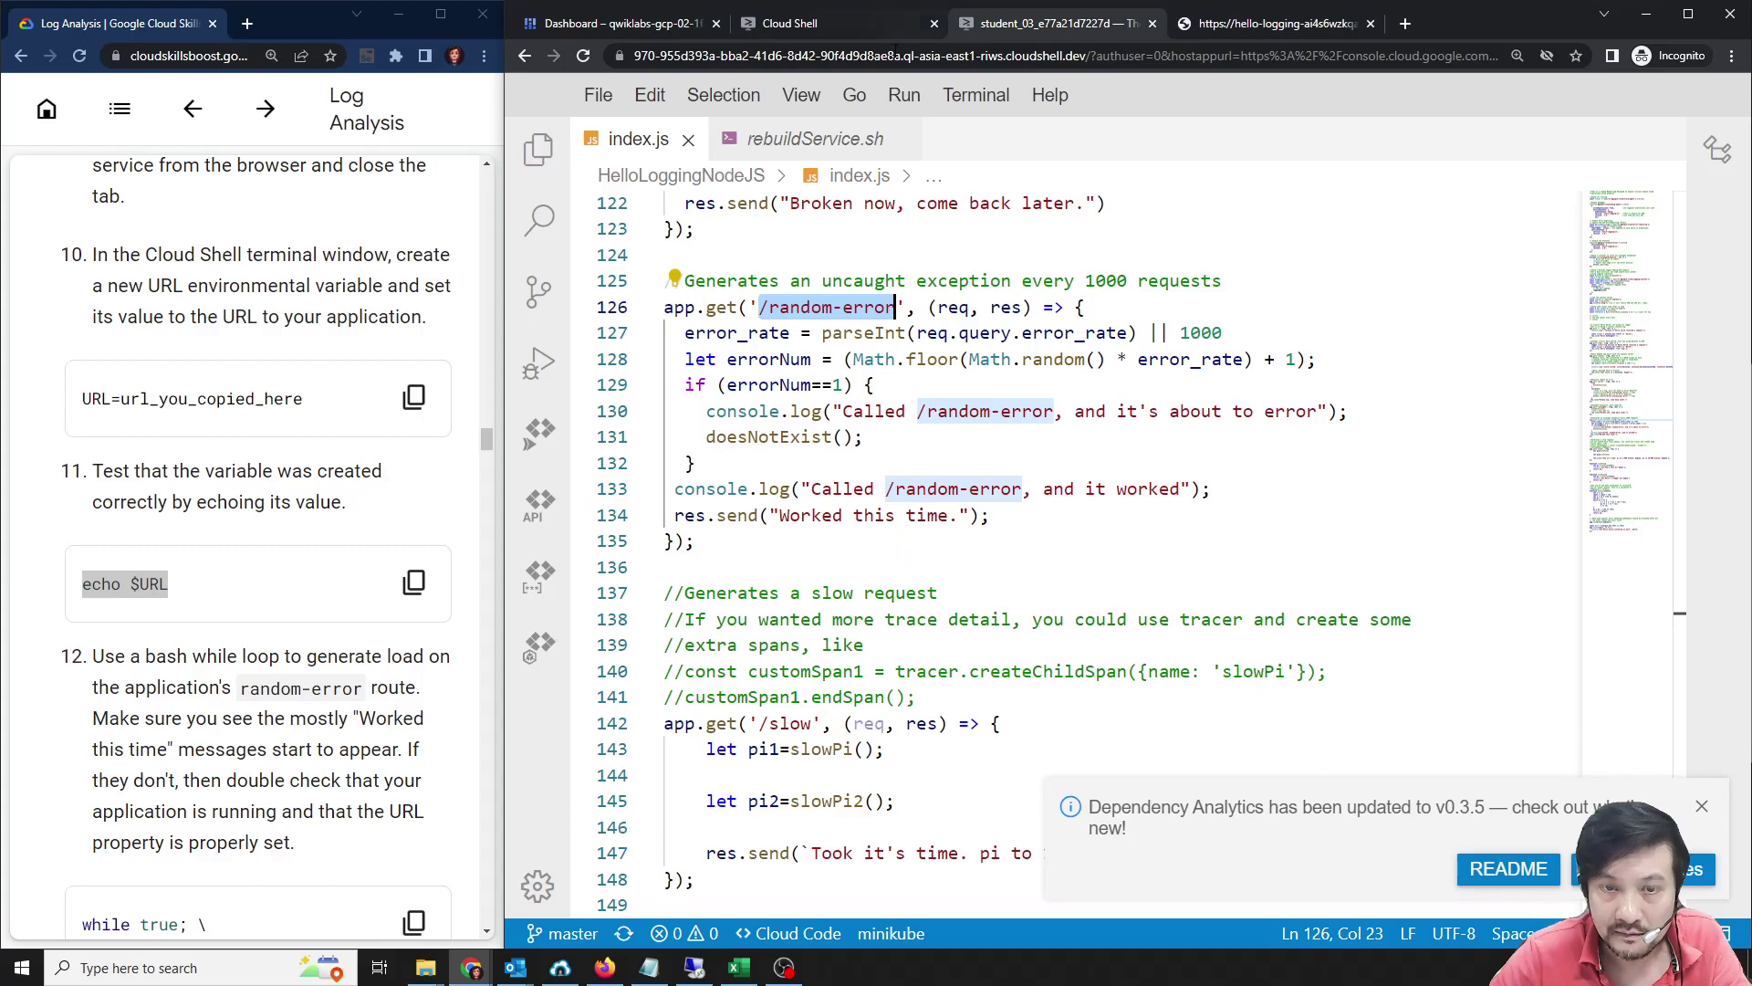
pyautogui.click(805, 30)
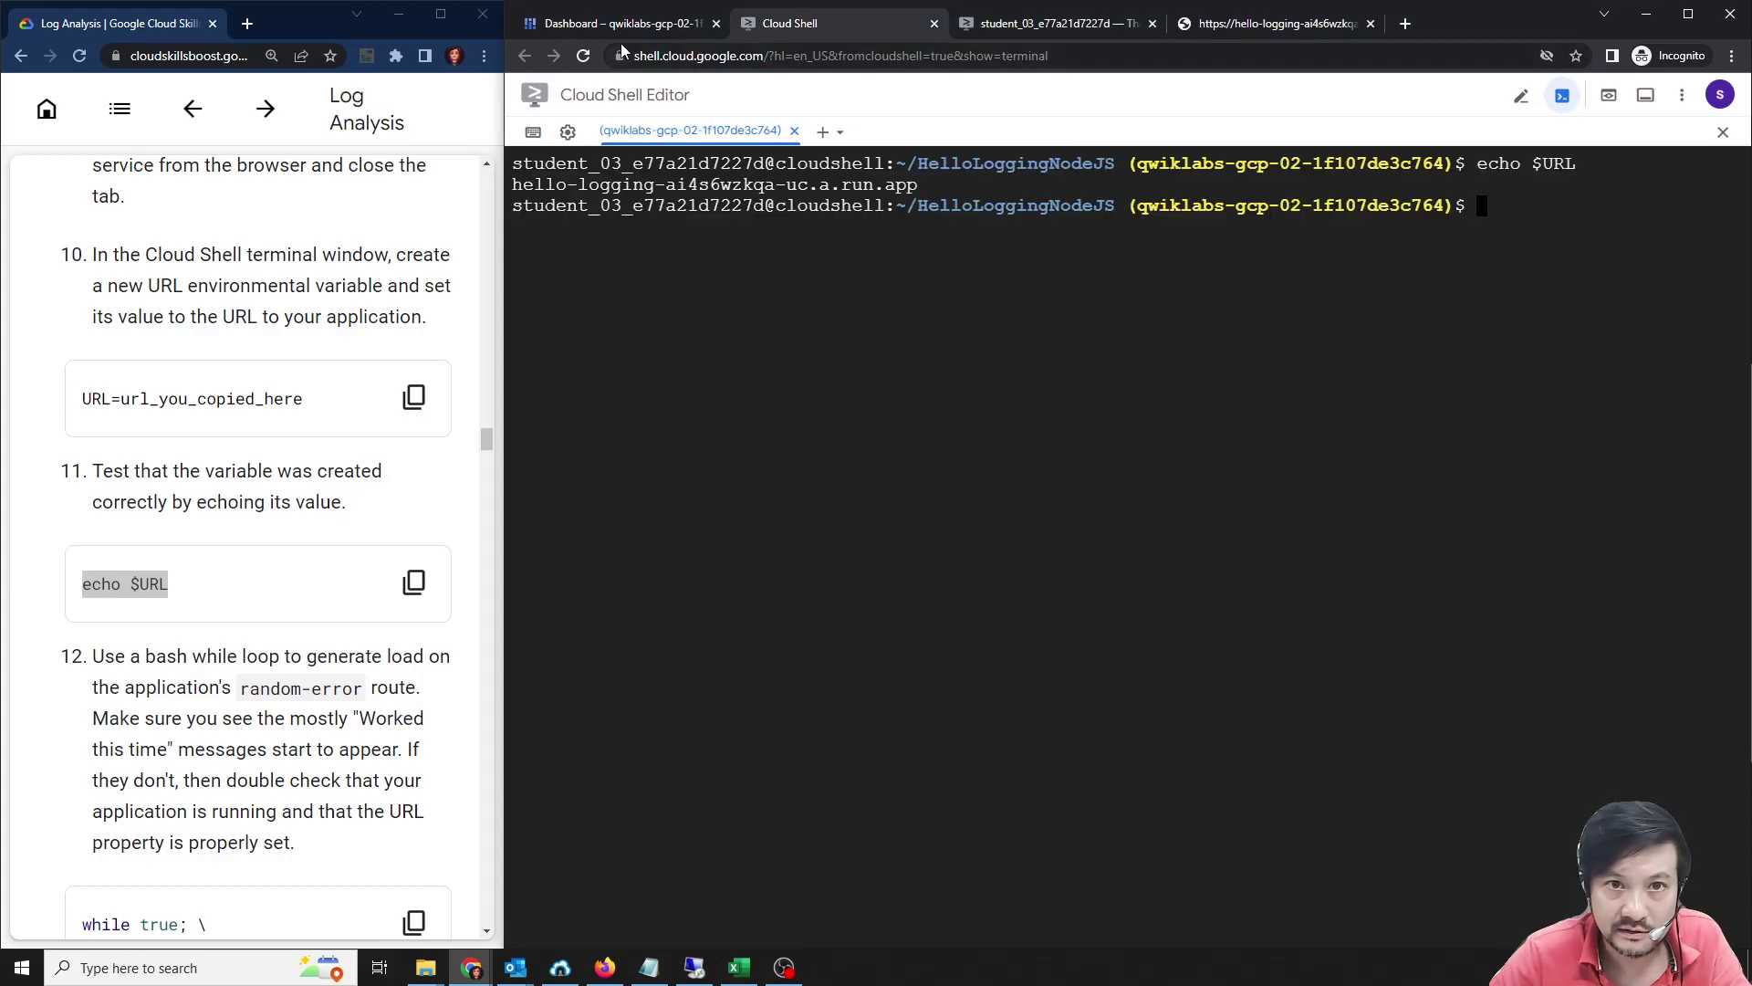
pyautogui.click(620, 22)
pyautogui.click(794, 23)
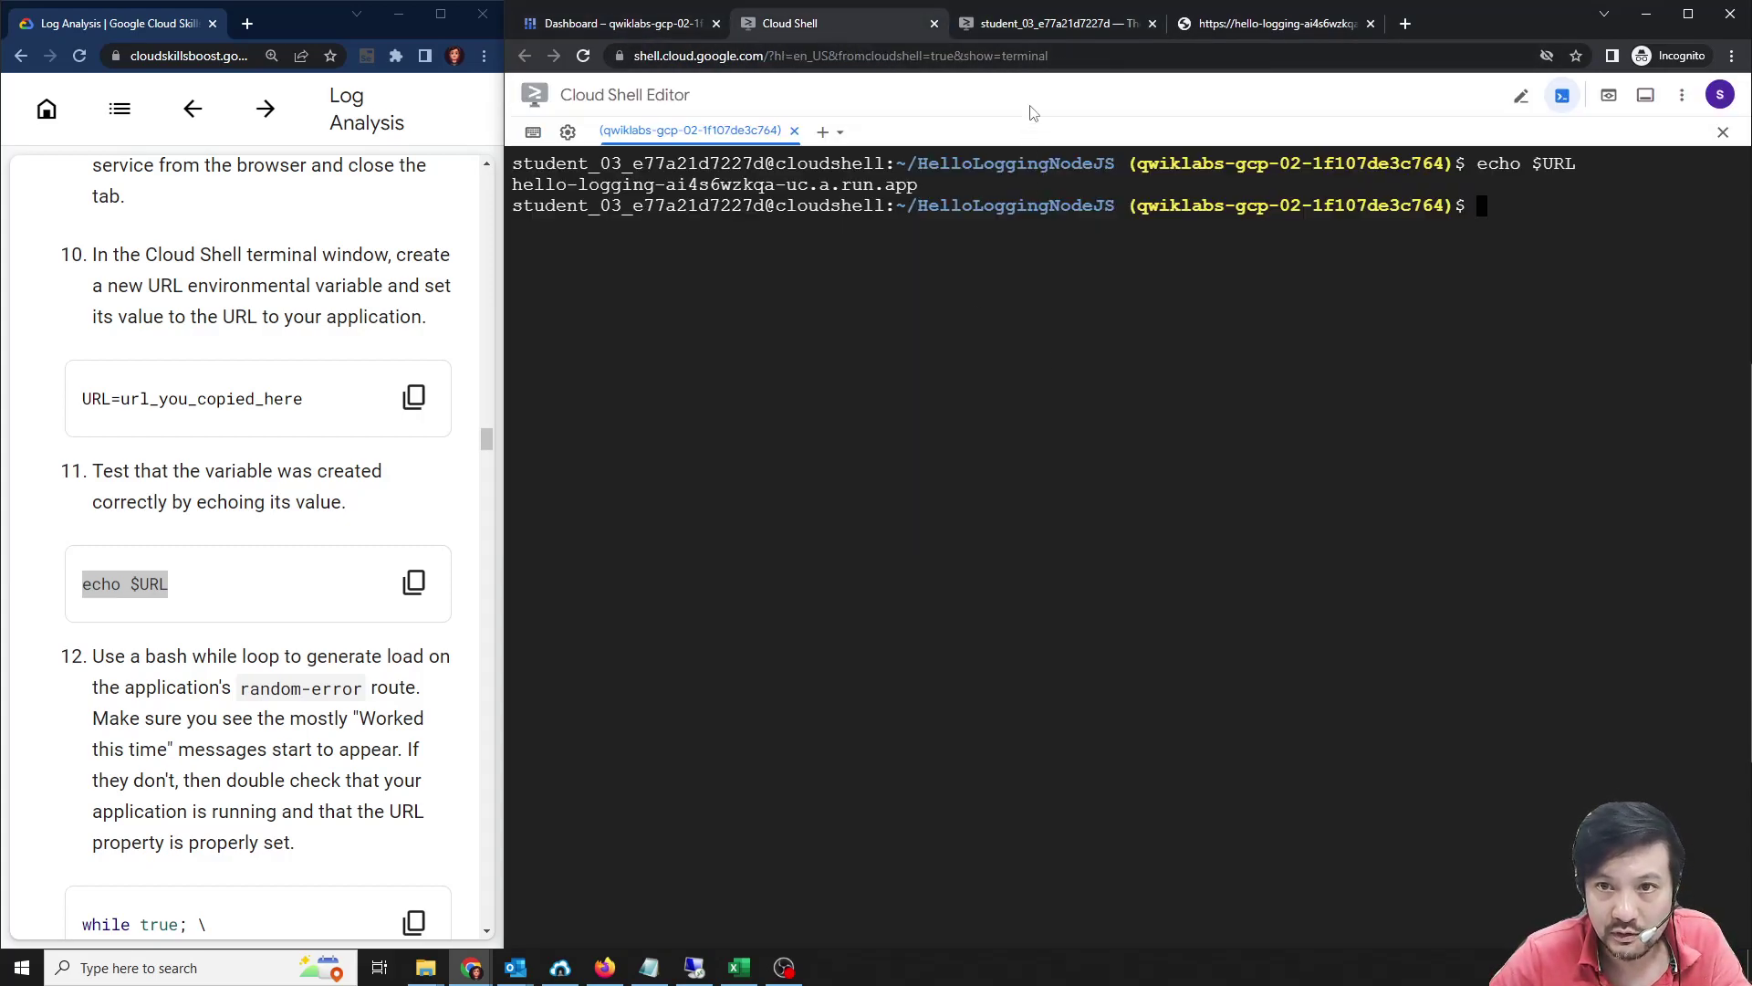
pyautogui.click(1059, 24)
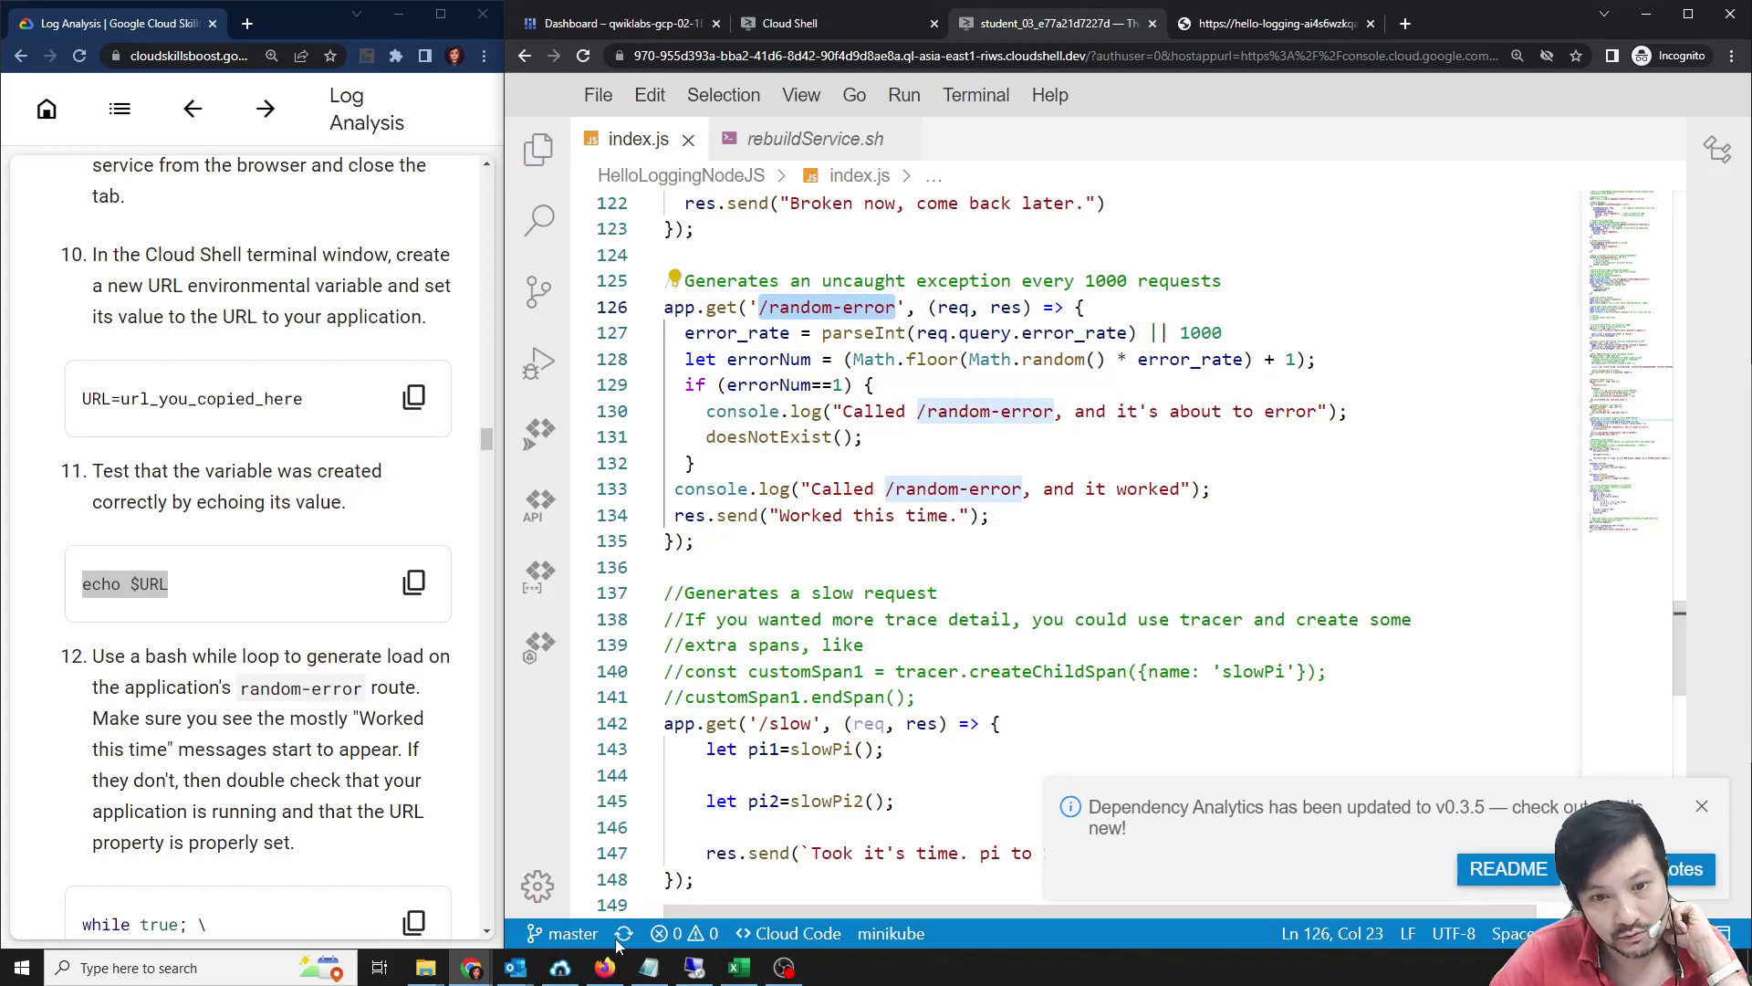
pyautogui.click(649, 968)
pyautogui.click(813, 517)
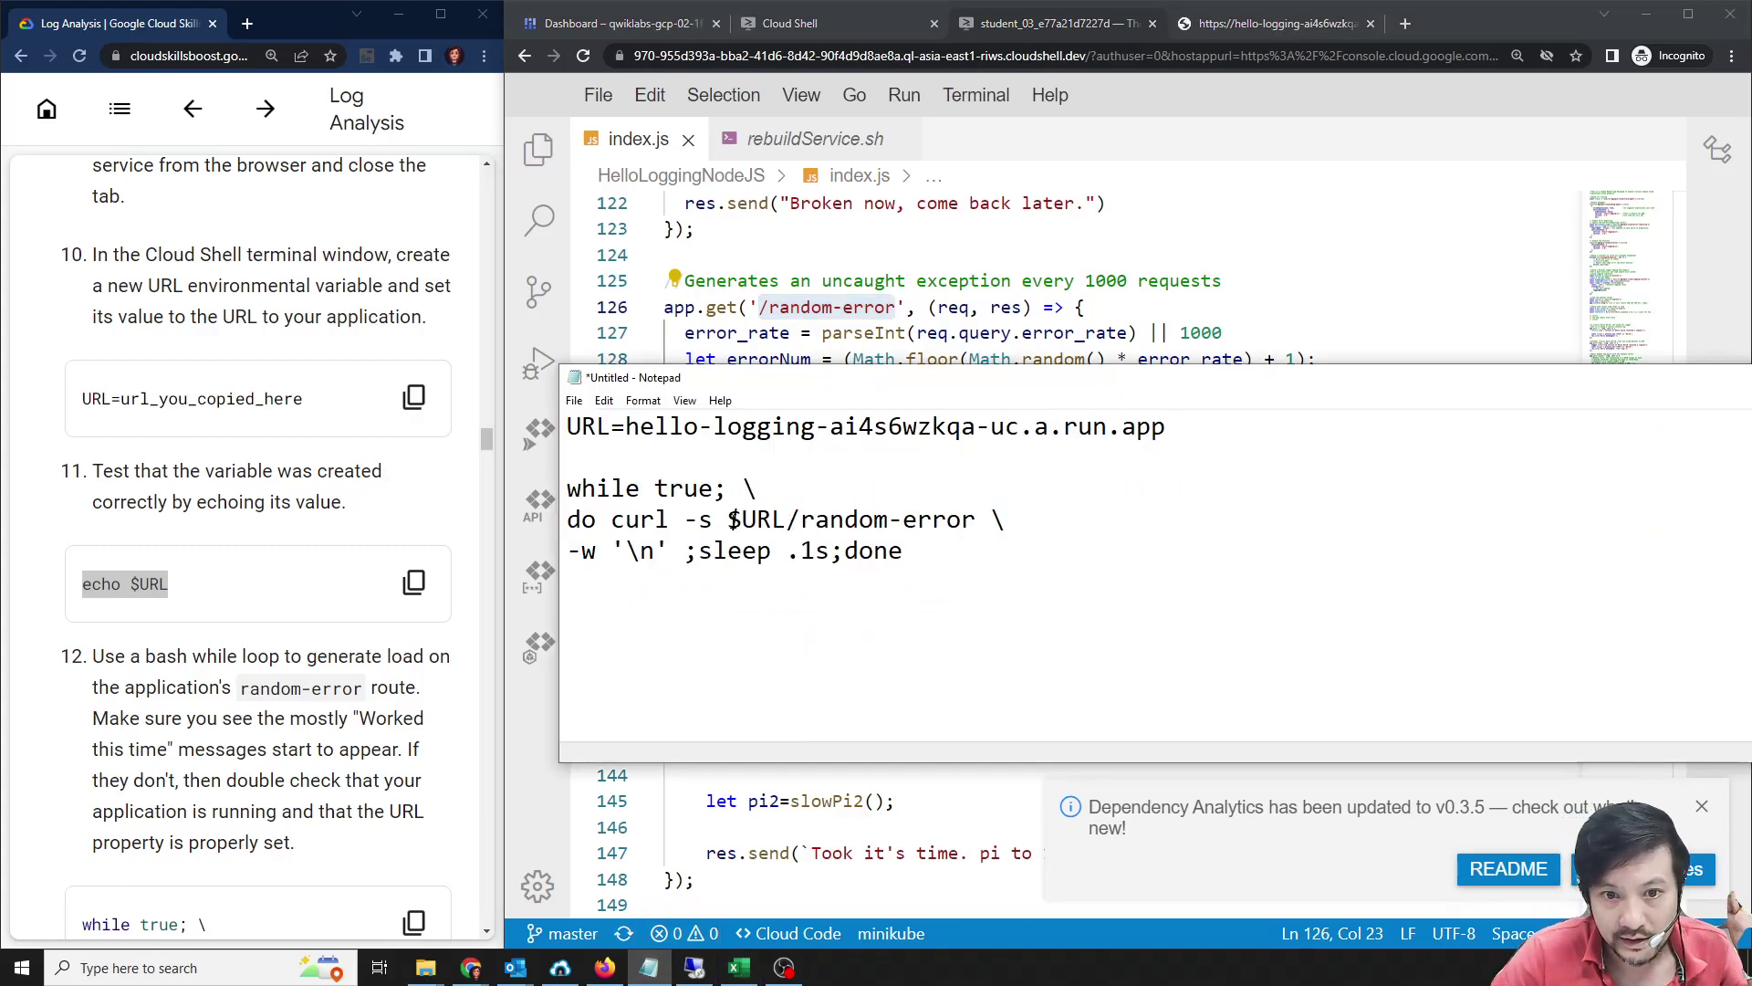
pyautogui.doubleClick(659, 518)
pyautogui.click(612, 550)
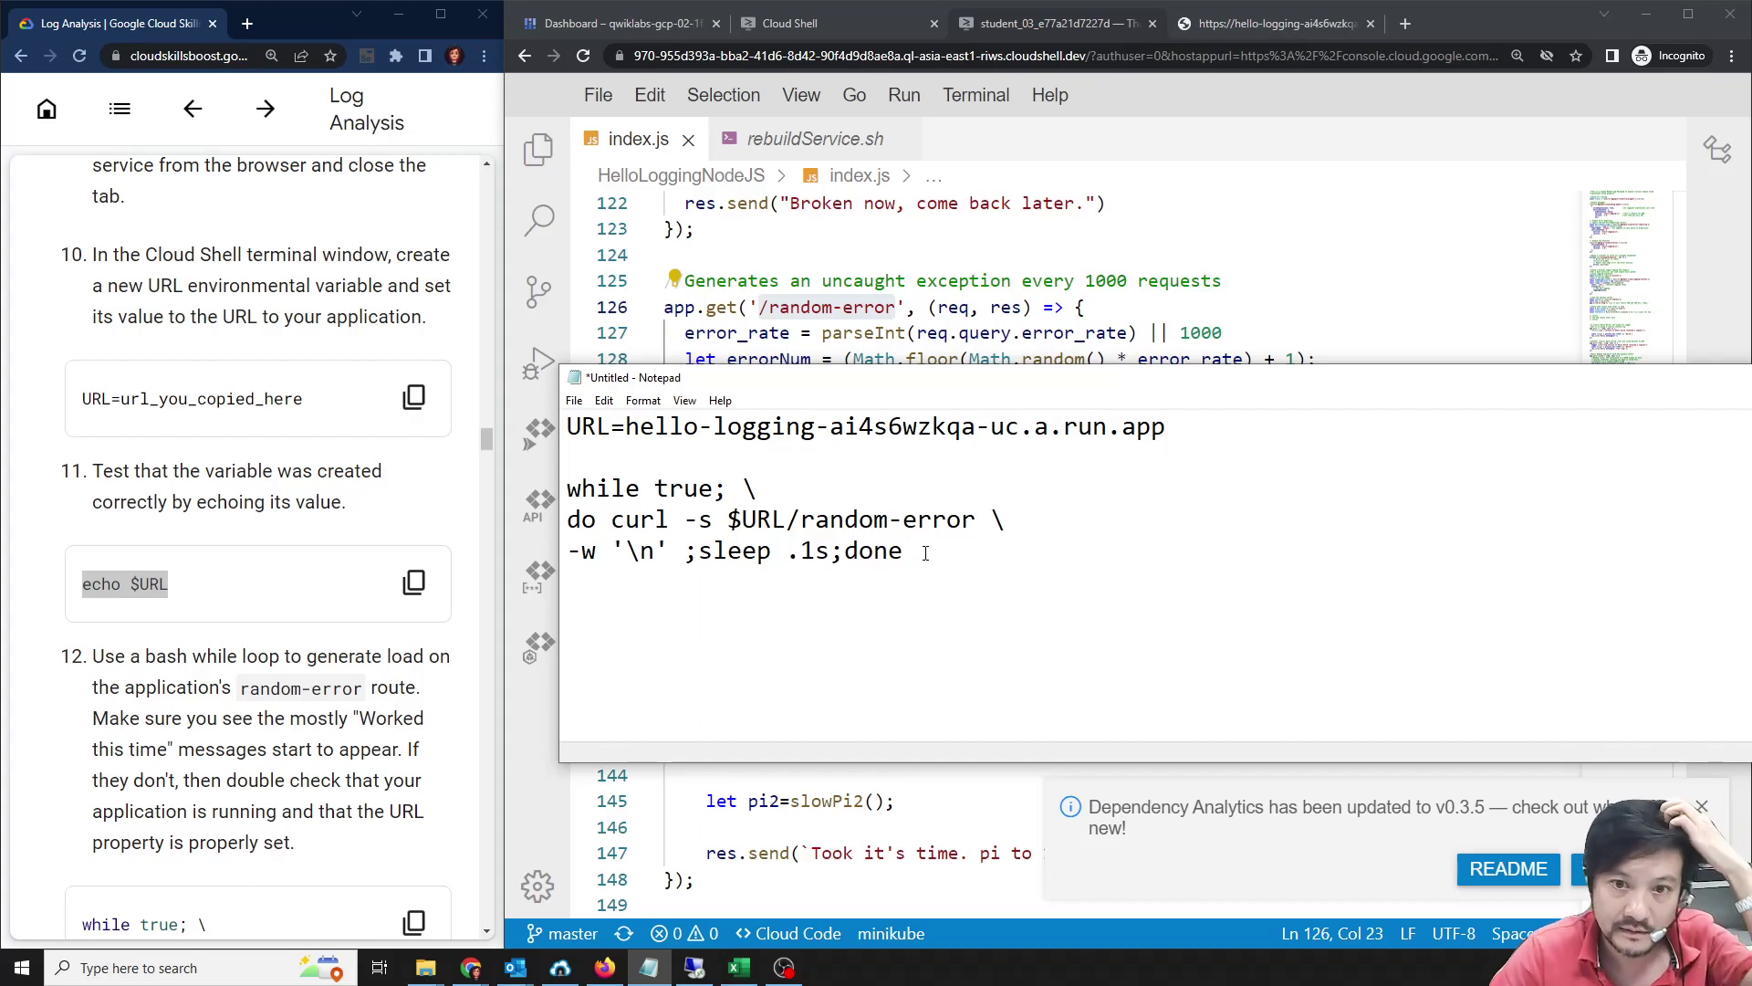
# Try the random-error while loop from Notepad in Cloud Shell again and stop it.
pyautogui.scroll(-3, 327, 698)
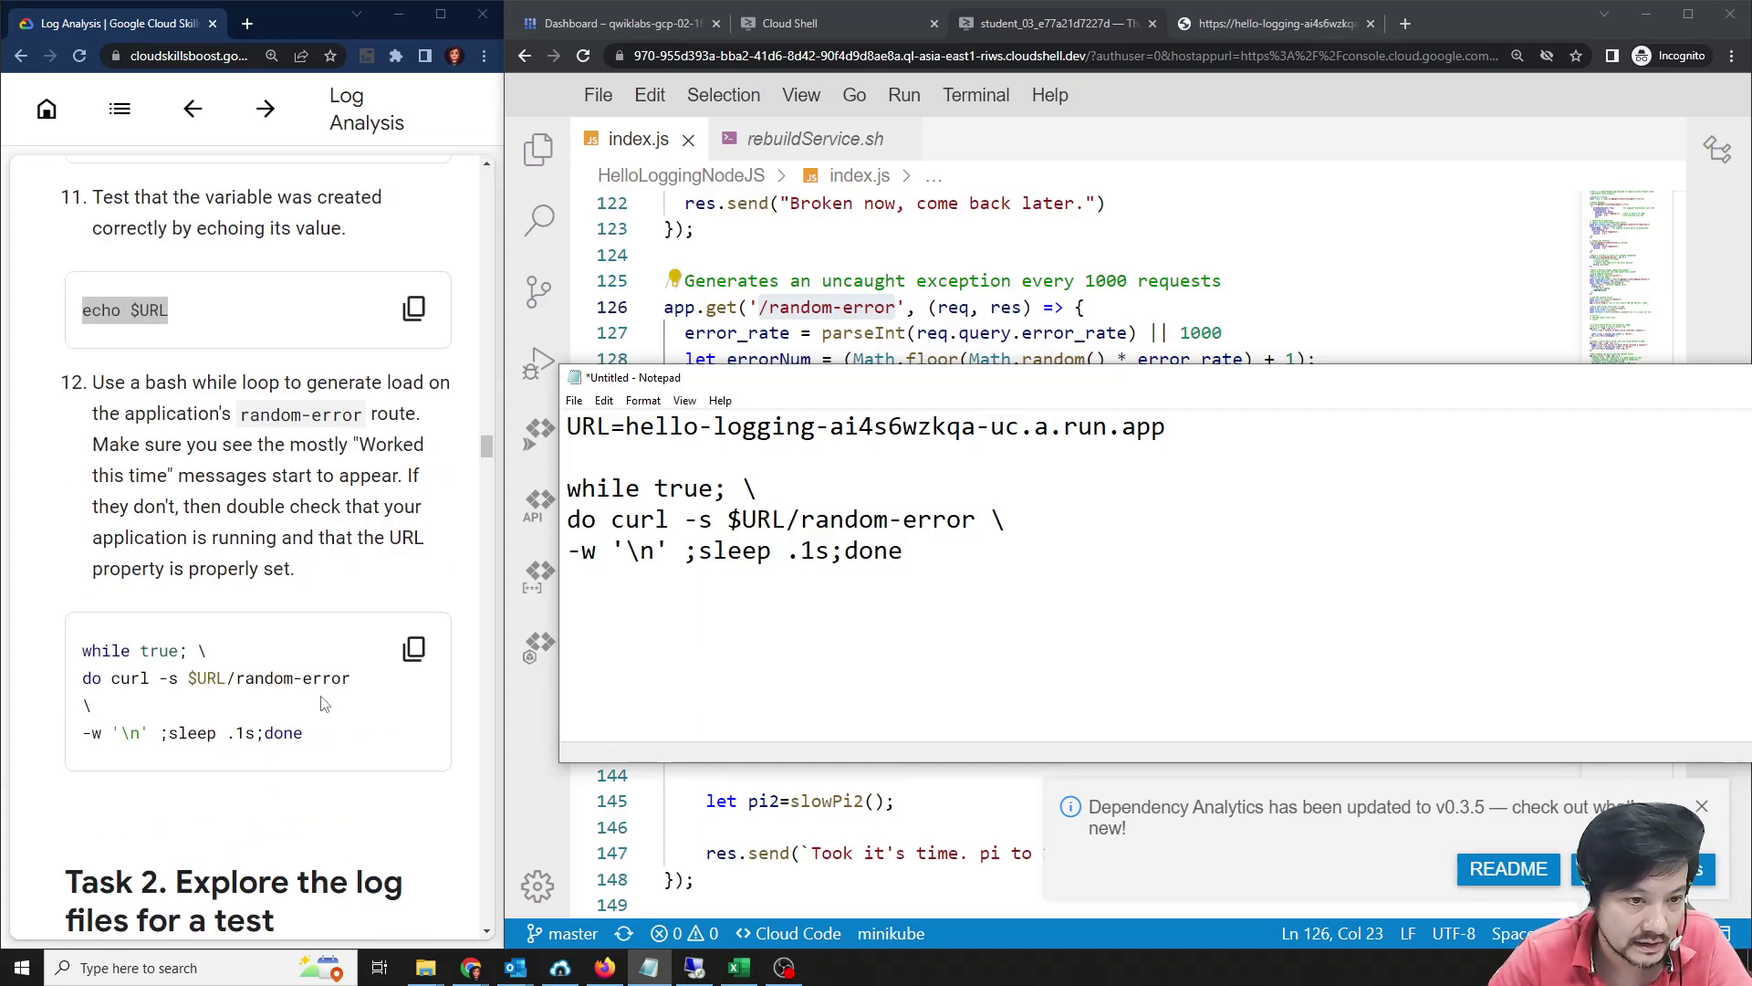
pyautogui.scroll(-4, 325, 704)
pyautogui.moveTo(978, 542); pyautogui.dragTo(563, 484)
pyautogui.hotkey('ctrl', 'c')
pyautogui.click(772, 558)
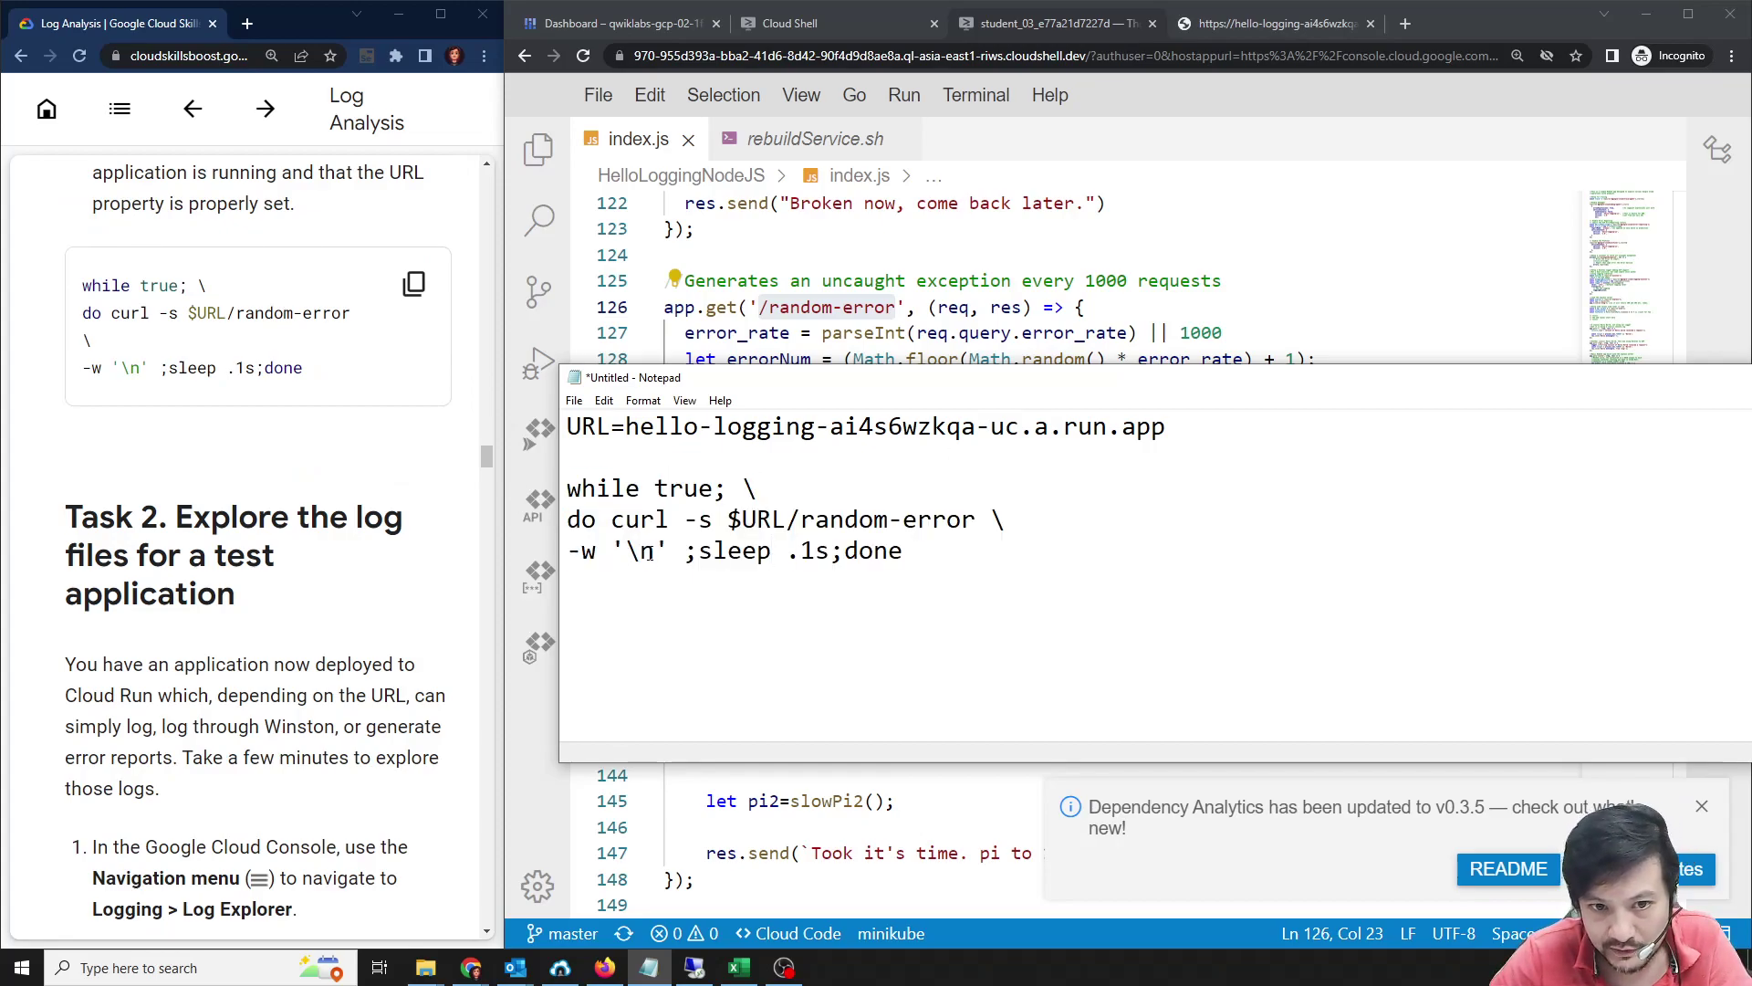
pyautogui.moveTo(626, 552); pyautogui.dragTo(655, 551)
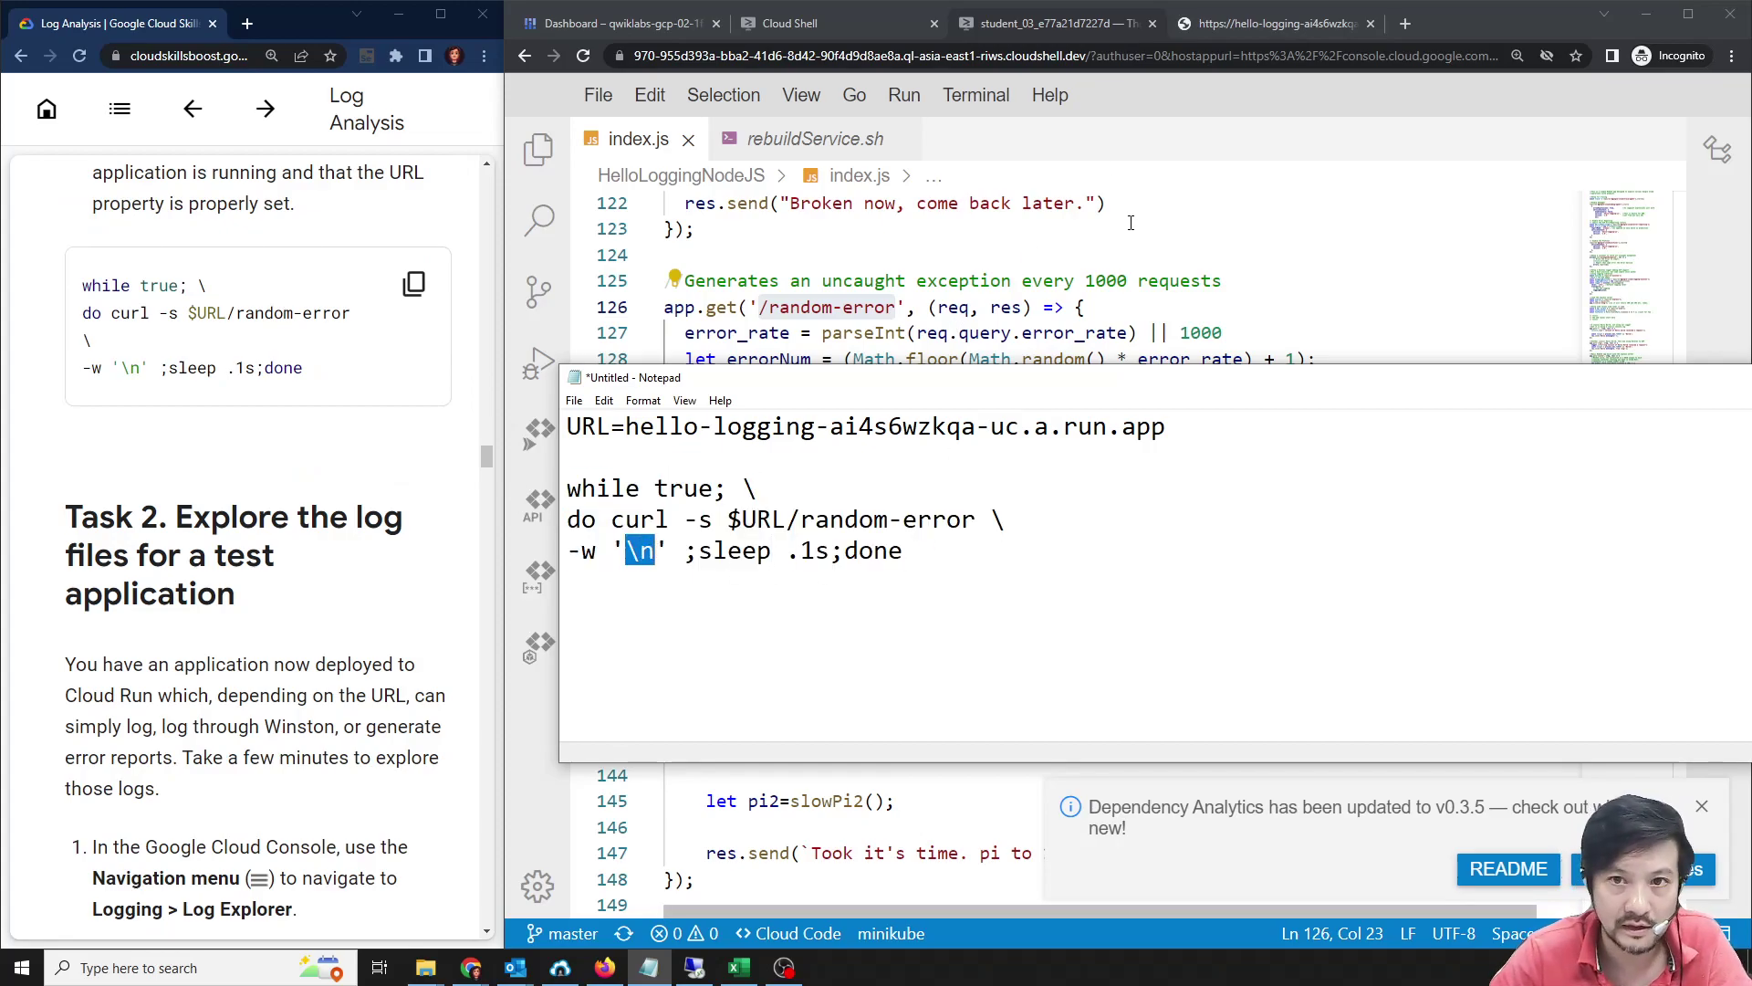
pyautogui.click(1050, 23)
pyautogui.click(815, 18)
pyautogui.hotkey('ctrl', 'v')
pyautogui.press('Return')
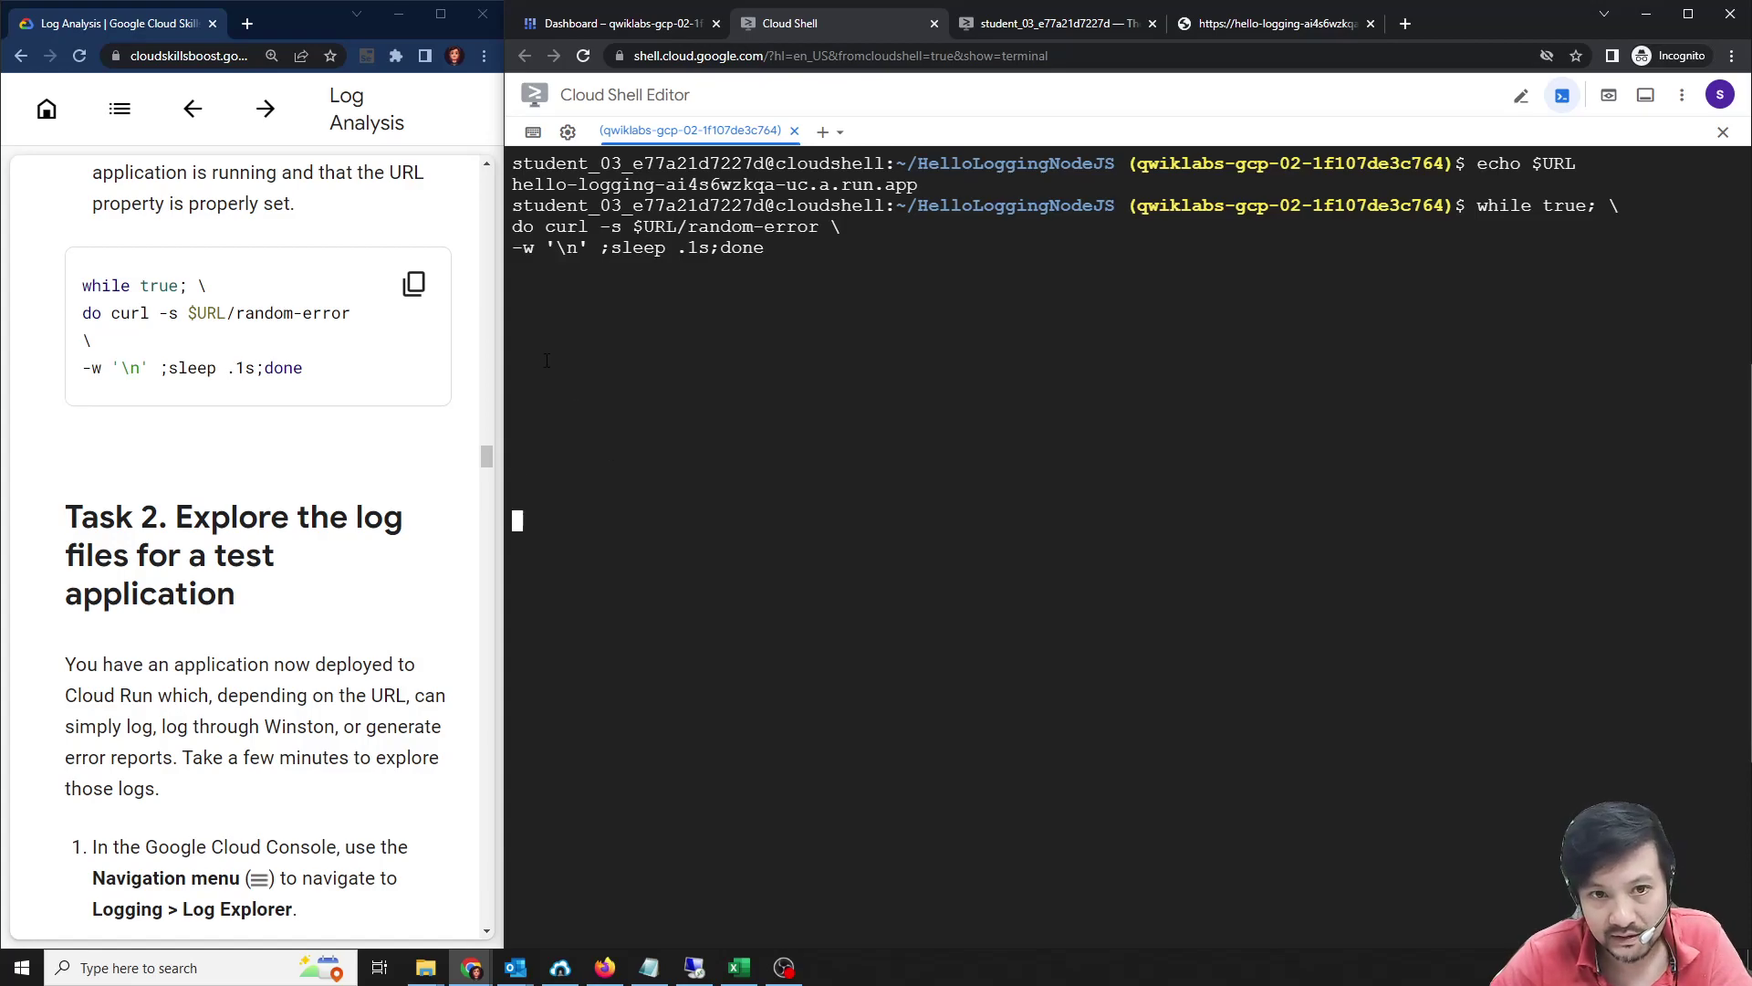
pyautogui.hotkey('ctrl', 'c')
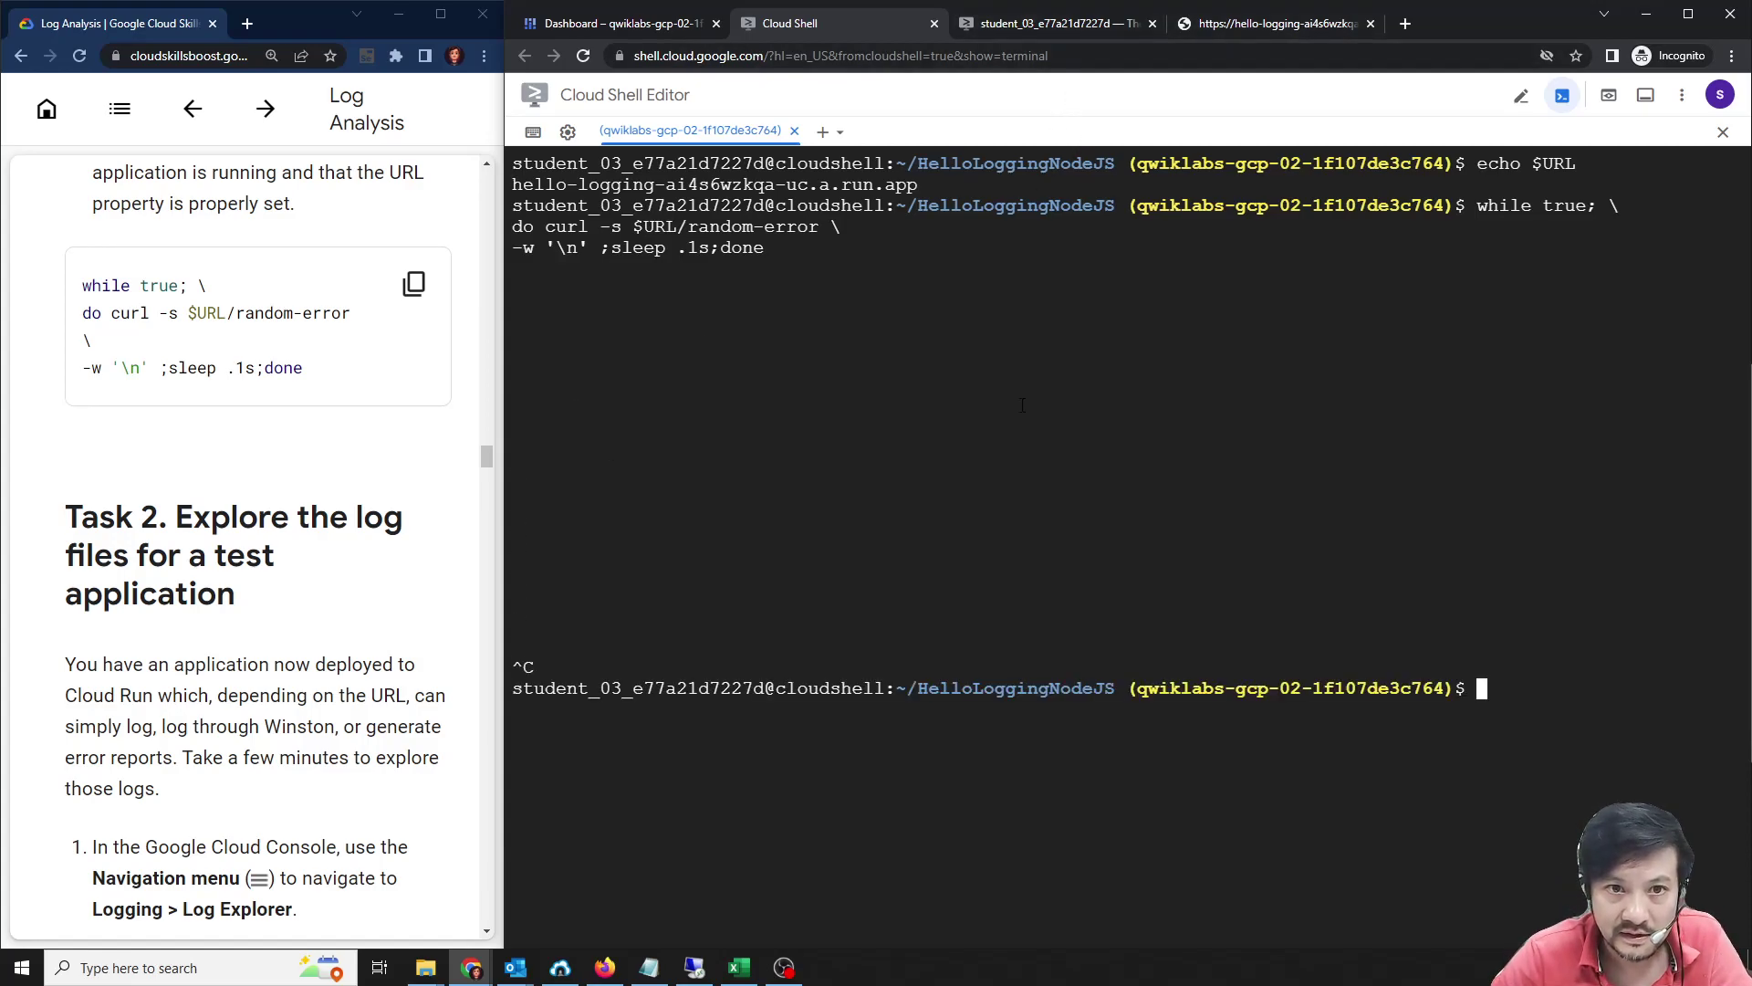
# Copy curl -s $URL/random-error from the loop in the terminal and run it as a single command.
pyautogui.moveTo(546, 227); pyautogui.dragTo(821, 227)
pyautogui.hotkey('ctrl', 'c')
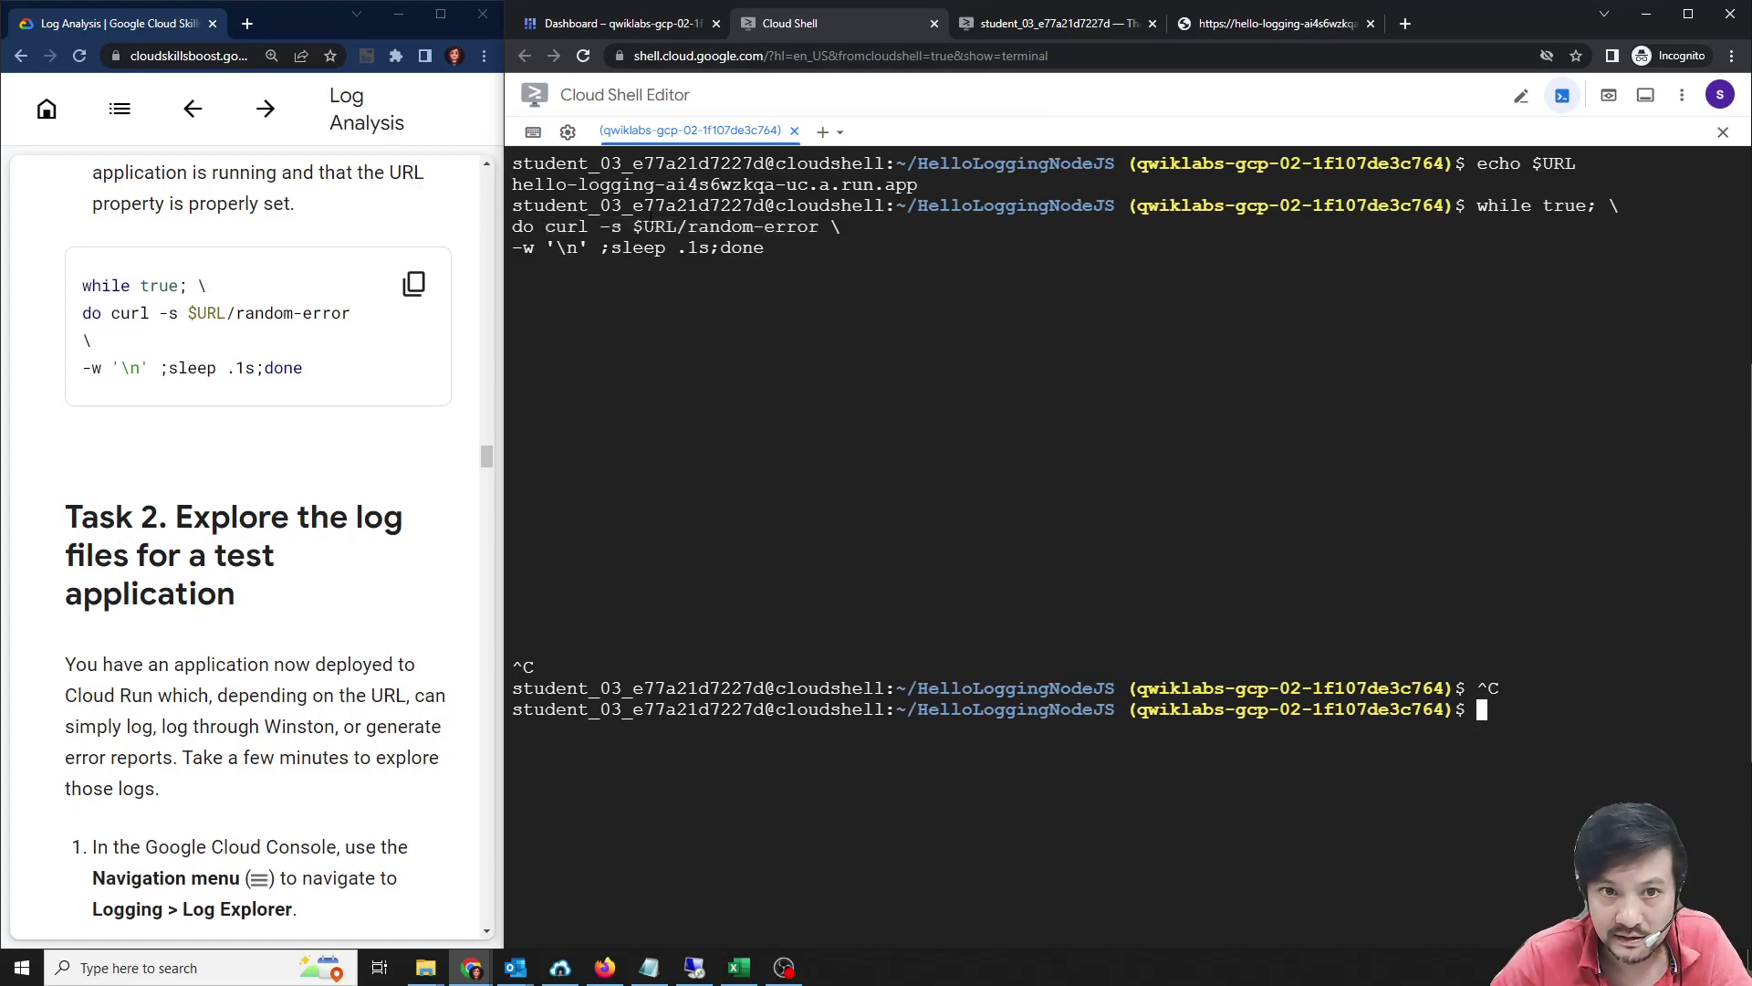
pyautogui.moveTo(547, 228); pyautogui.dragTo(821, 227)
pyautogui.rightClick(821, 228)
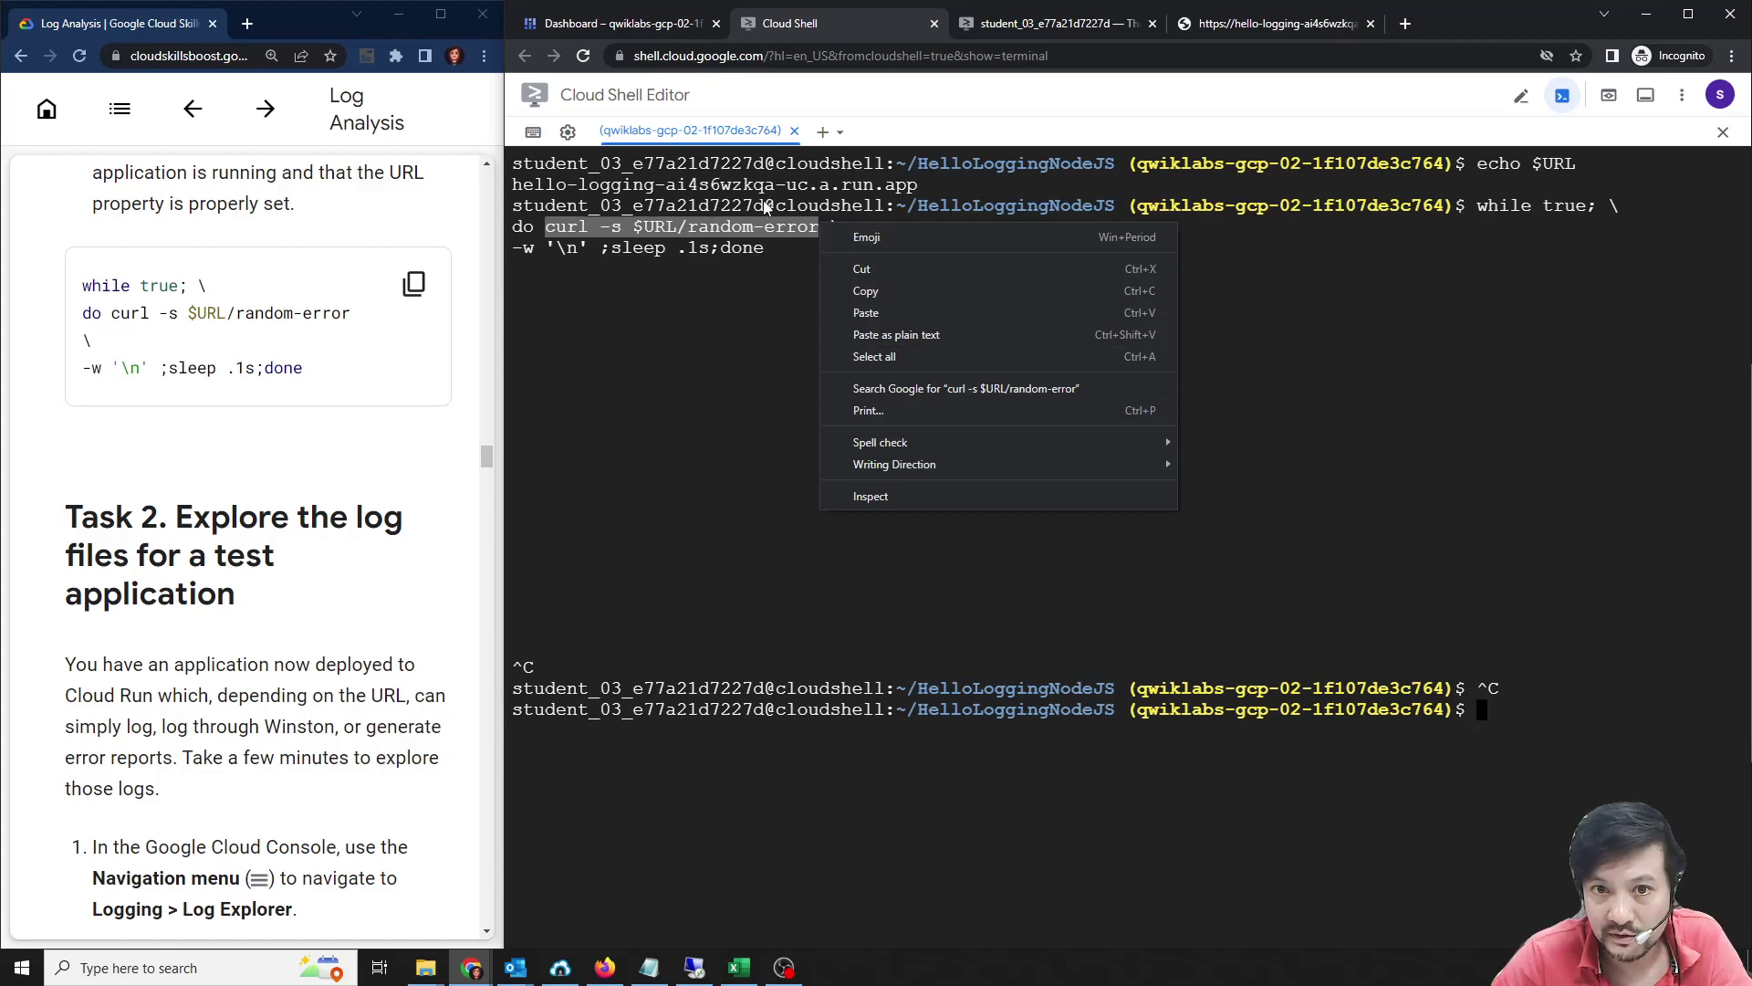
pyautogui.click(869, 292)
pyautogui.click(1624, 771)
pyautogui.hotkey('ctrl', 'v')
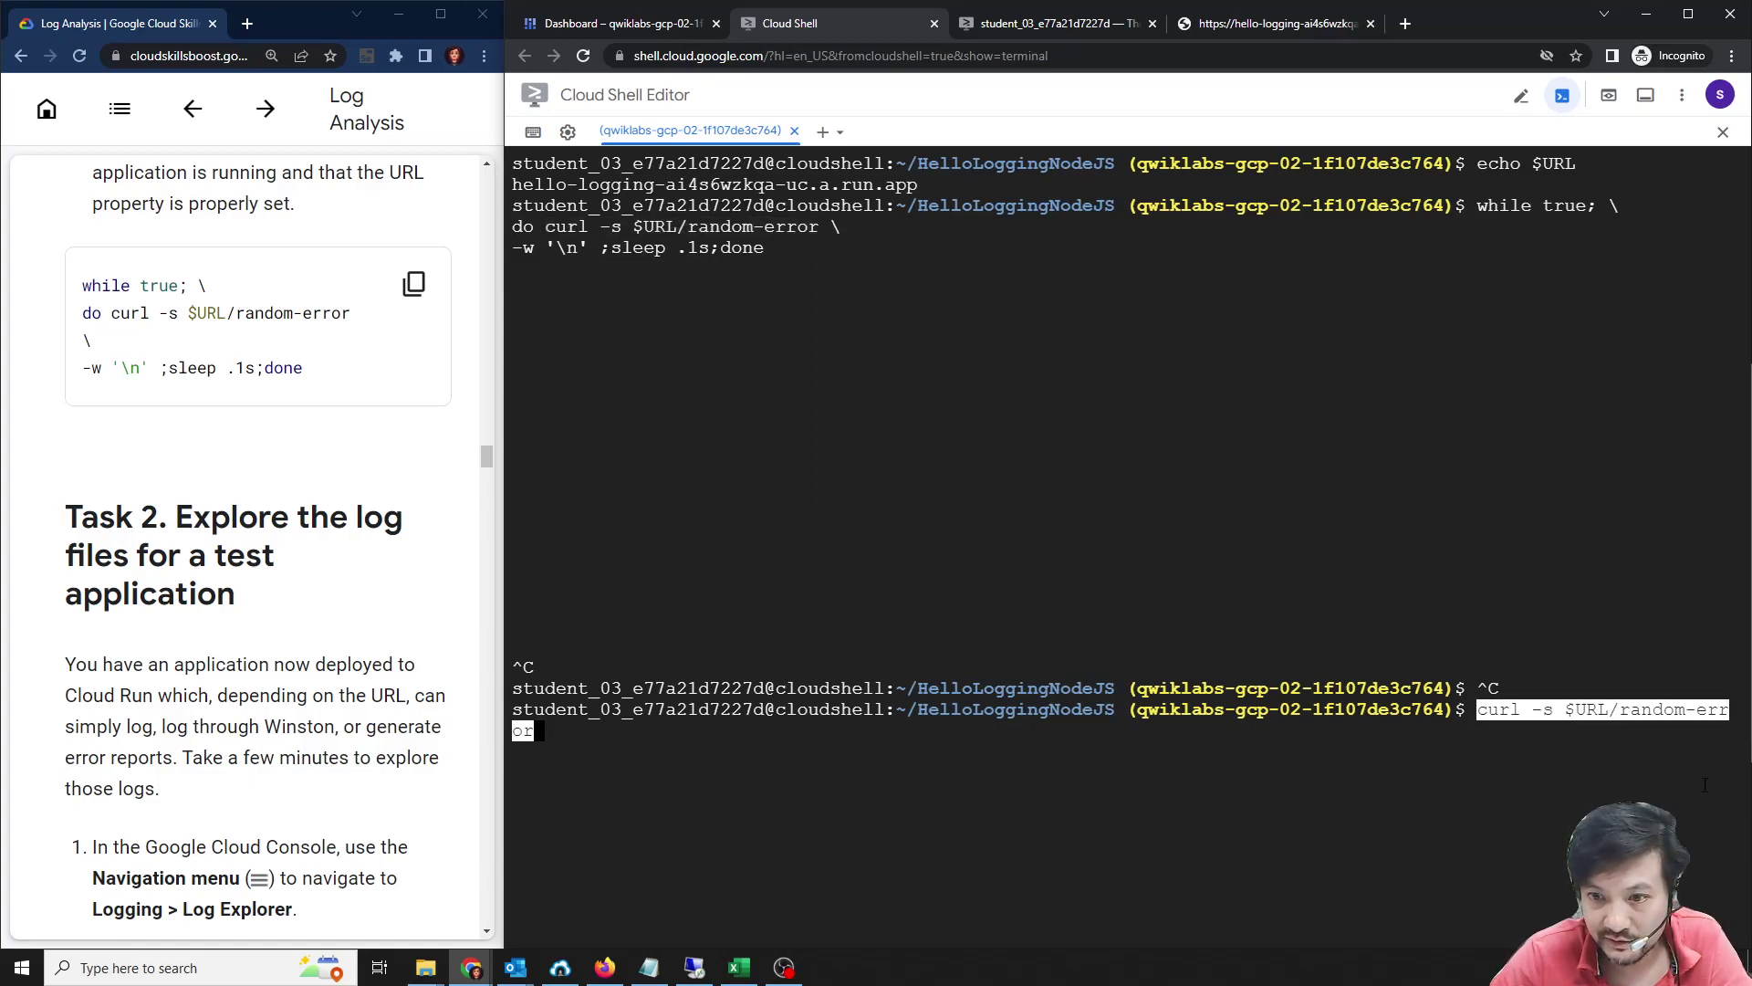
pyautogui.press('Return')
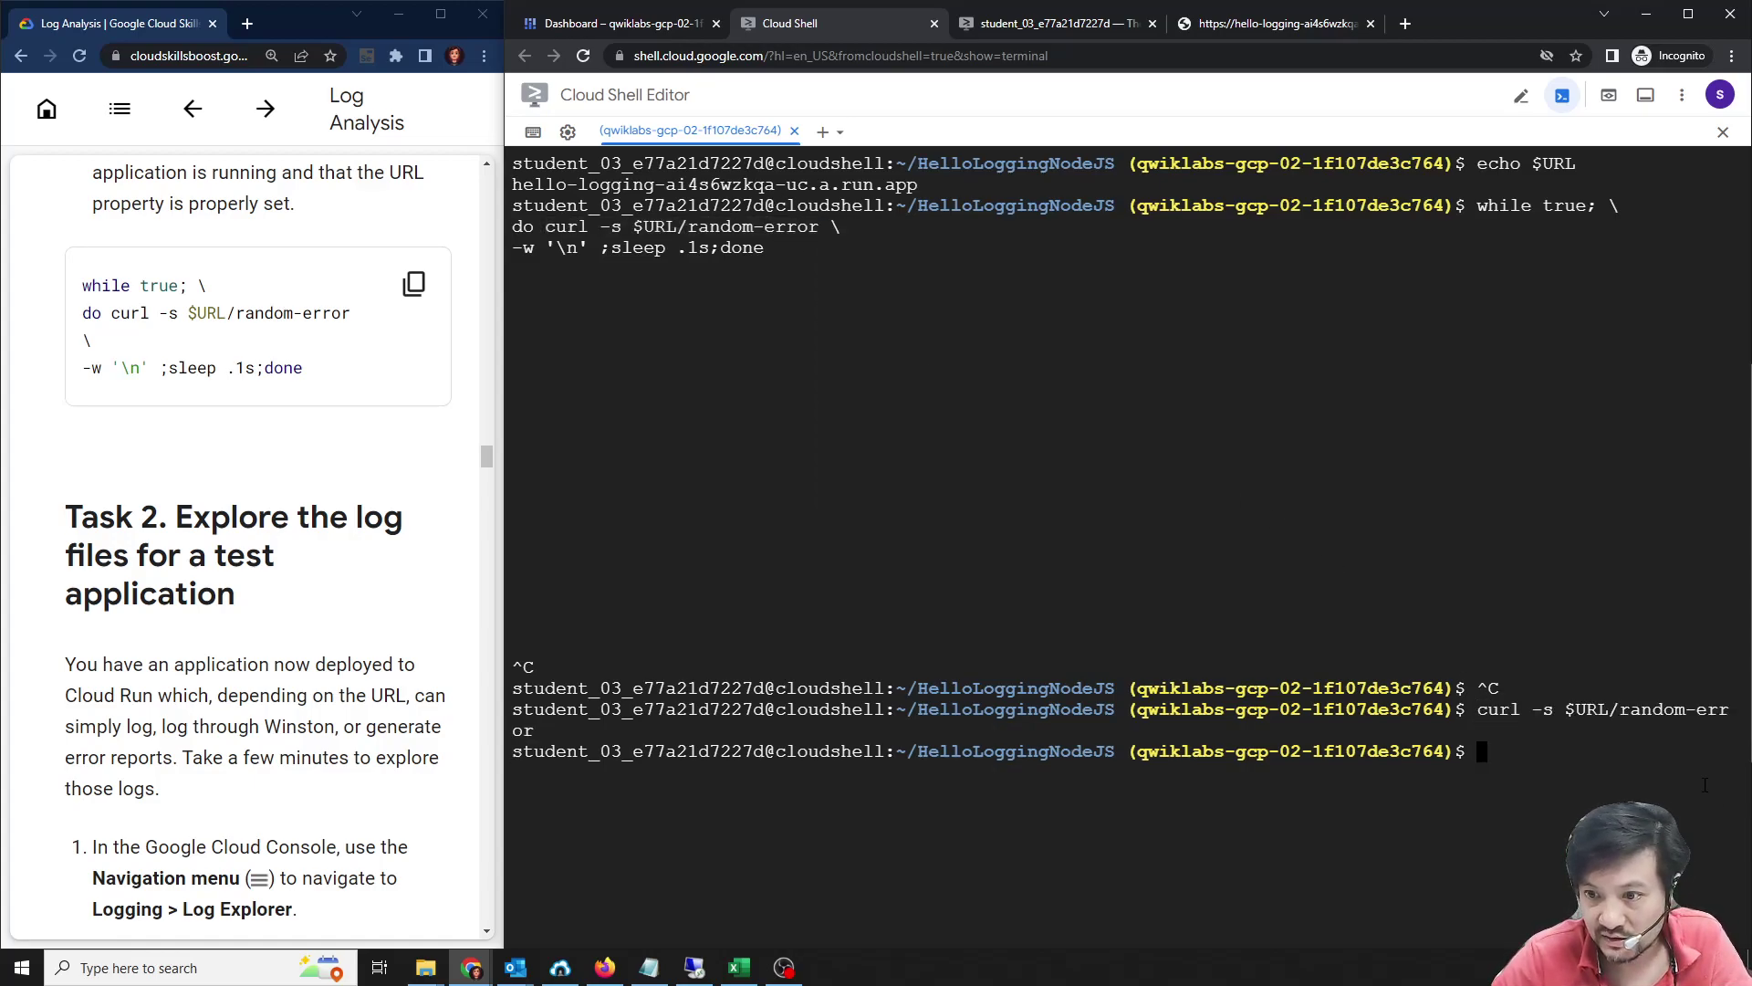
pyautogui.press('Up')
pyautogui.press('Left')
pyautogui.press('Left')
pyautogui.press('Left')
pyautogui.press('Left')
pyautogui.press('Left')
pyautogui.press('Left')
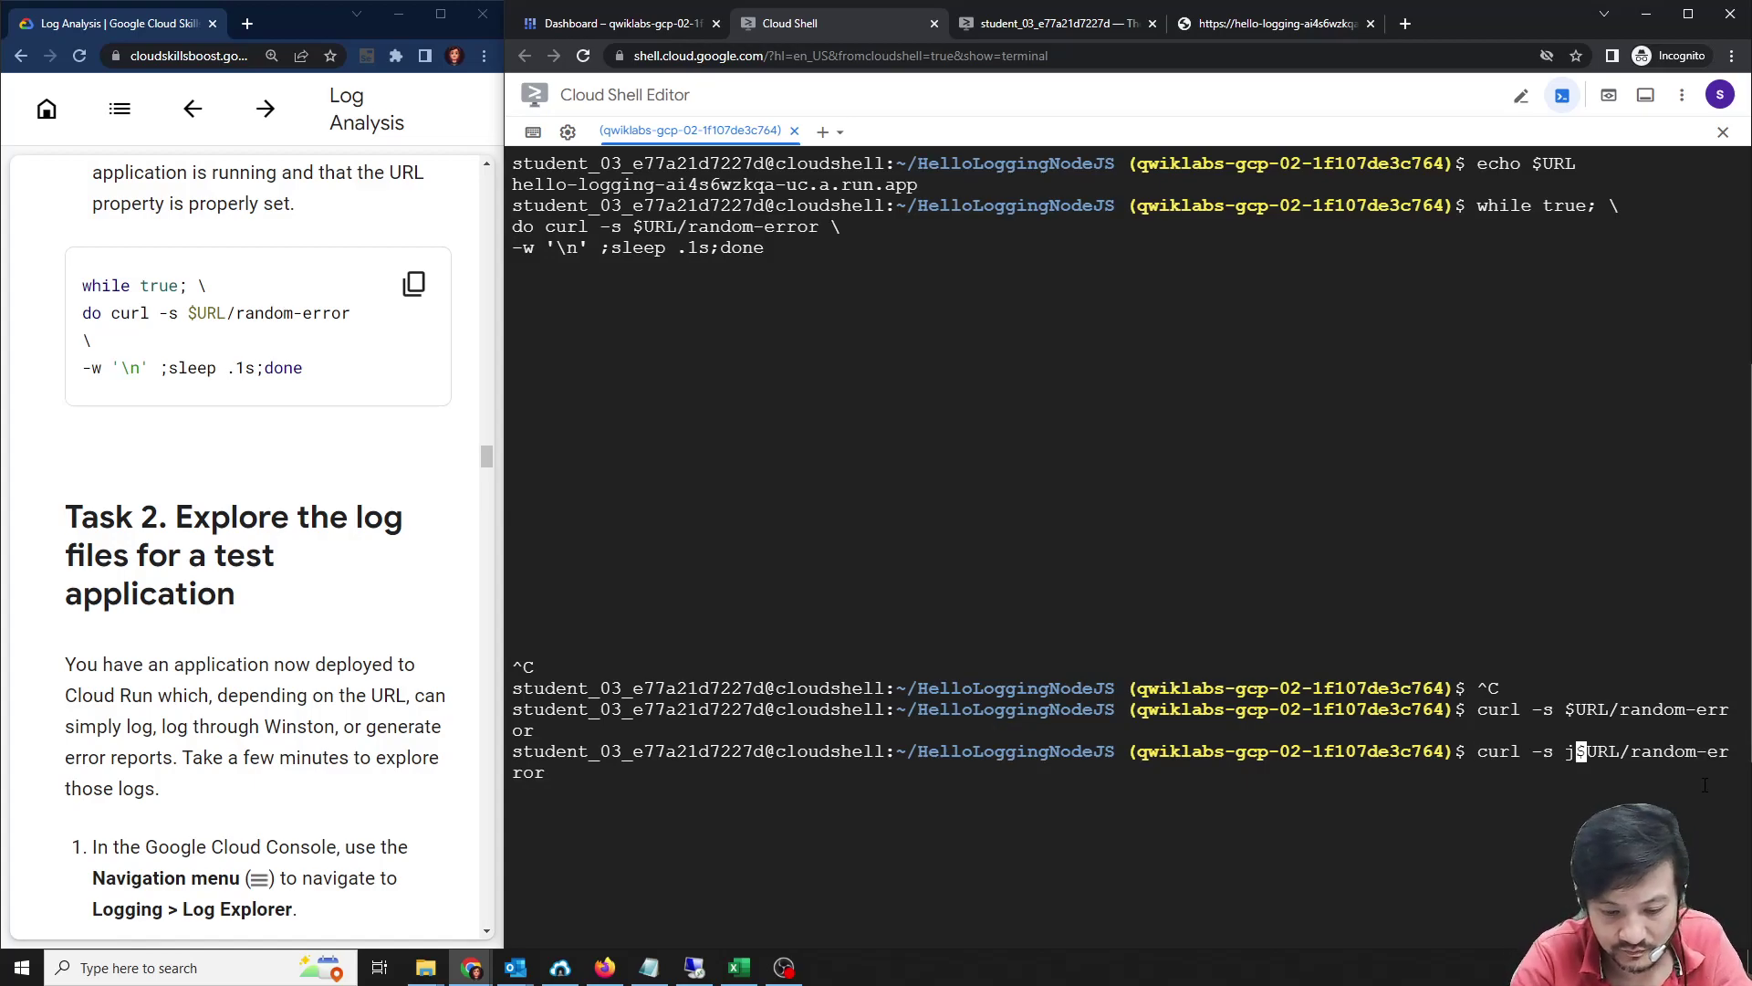
pyautogui.write('http:')
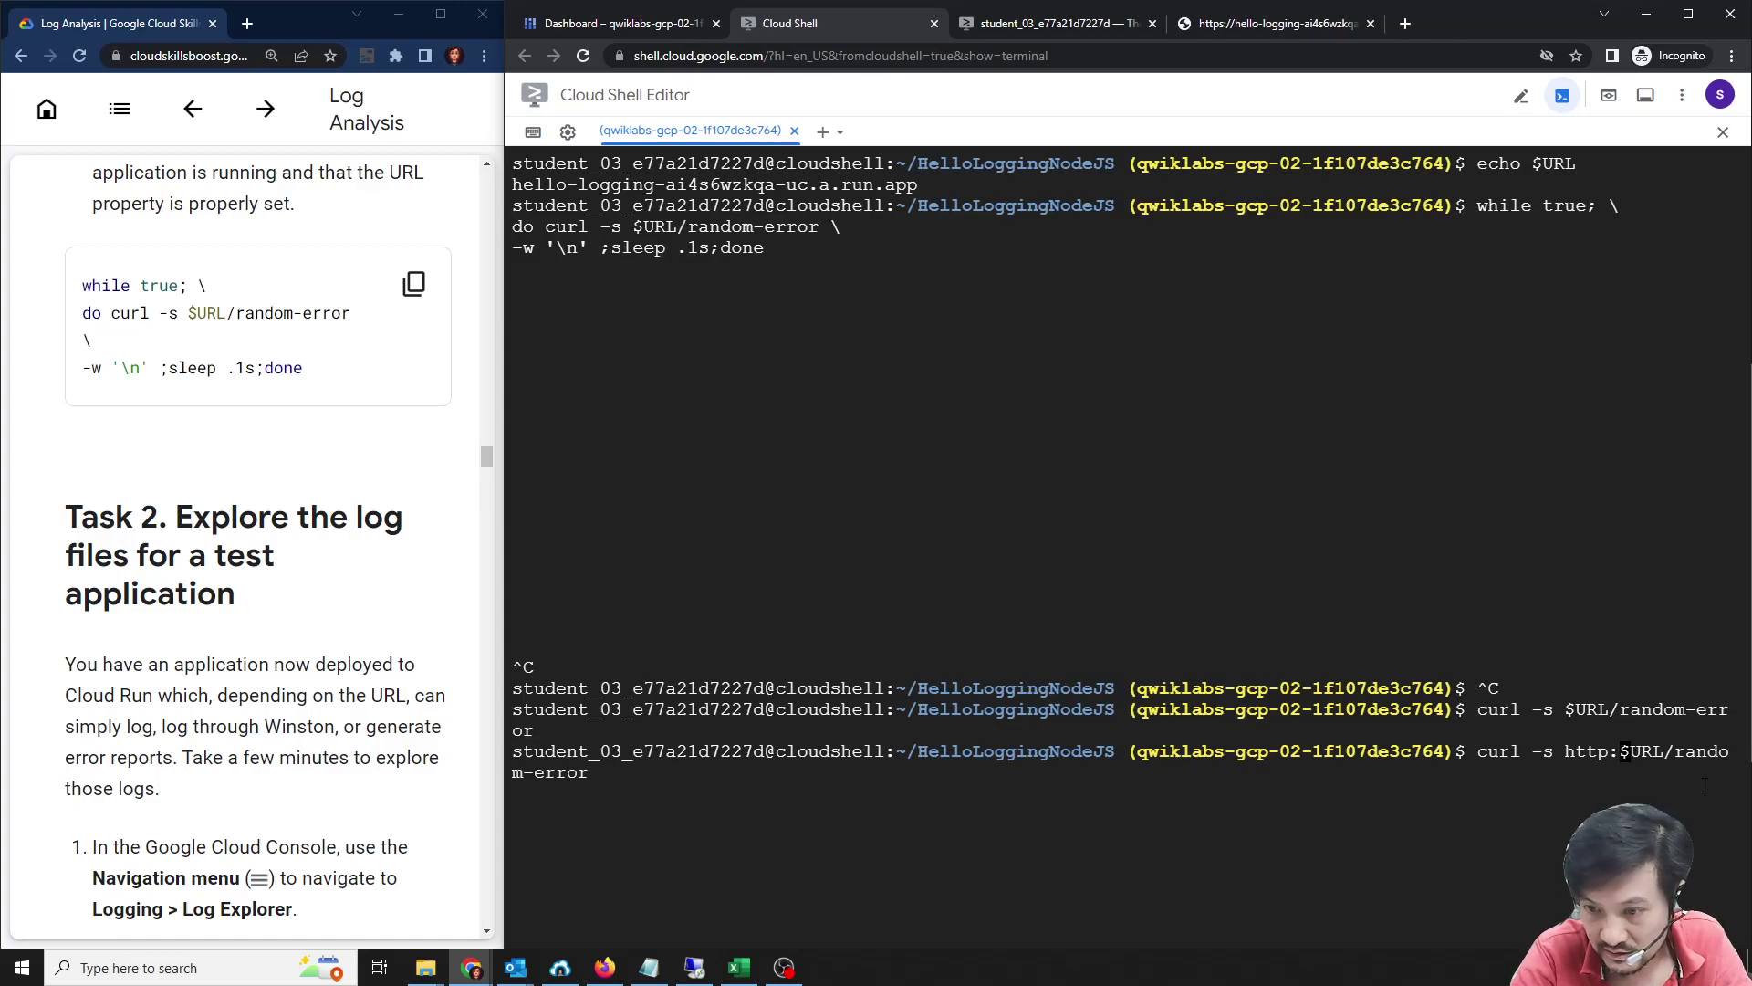
pyautogui.write('/')
pyautogui.write('/')
pyautogui.write('s')
pyautogui.press('Return')
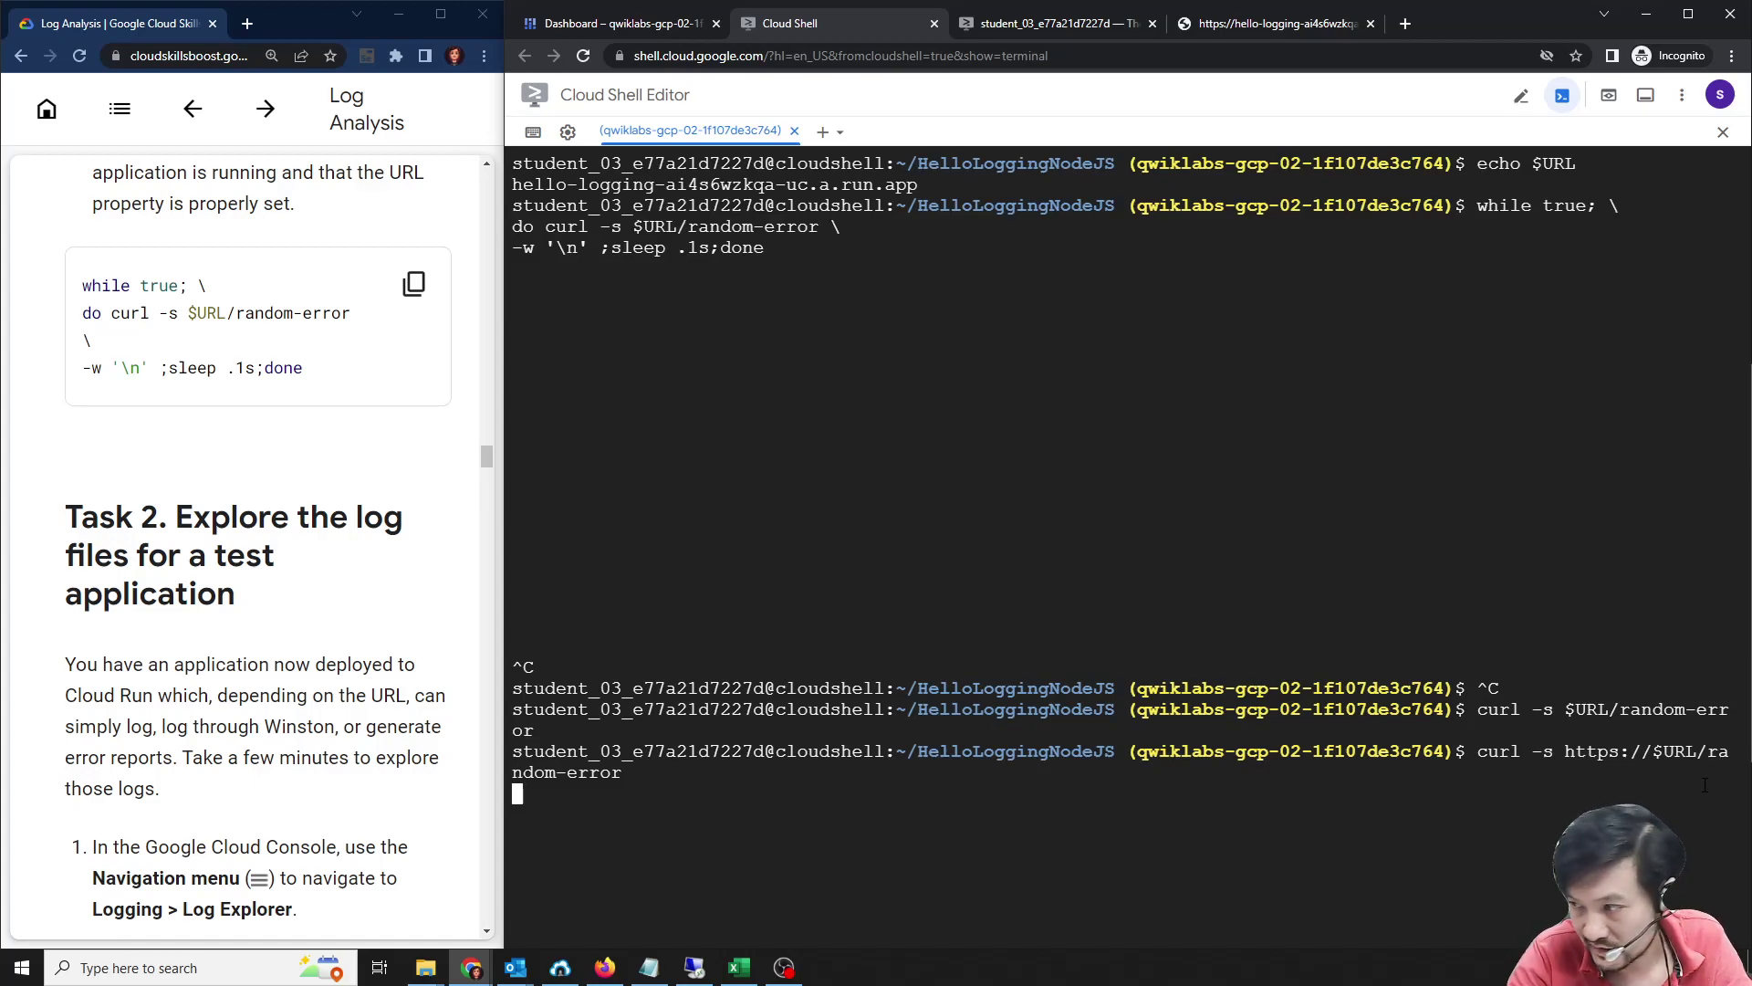
pyautogui.hotkey('ctrl', 'c')
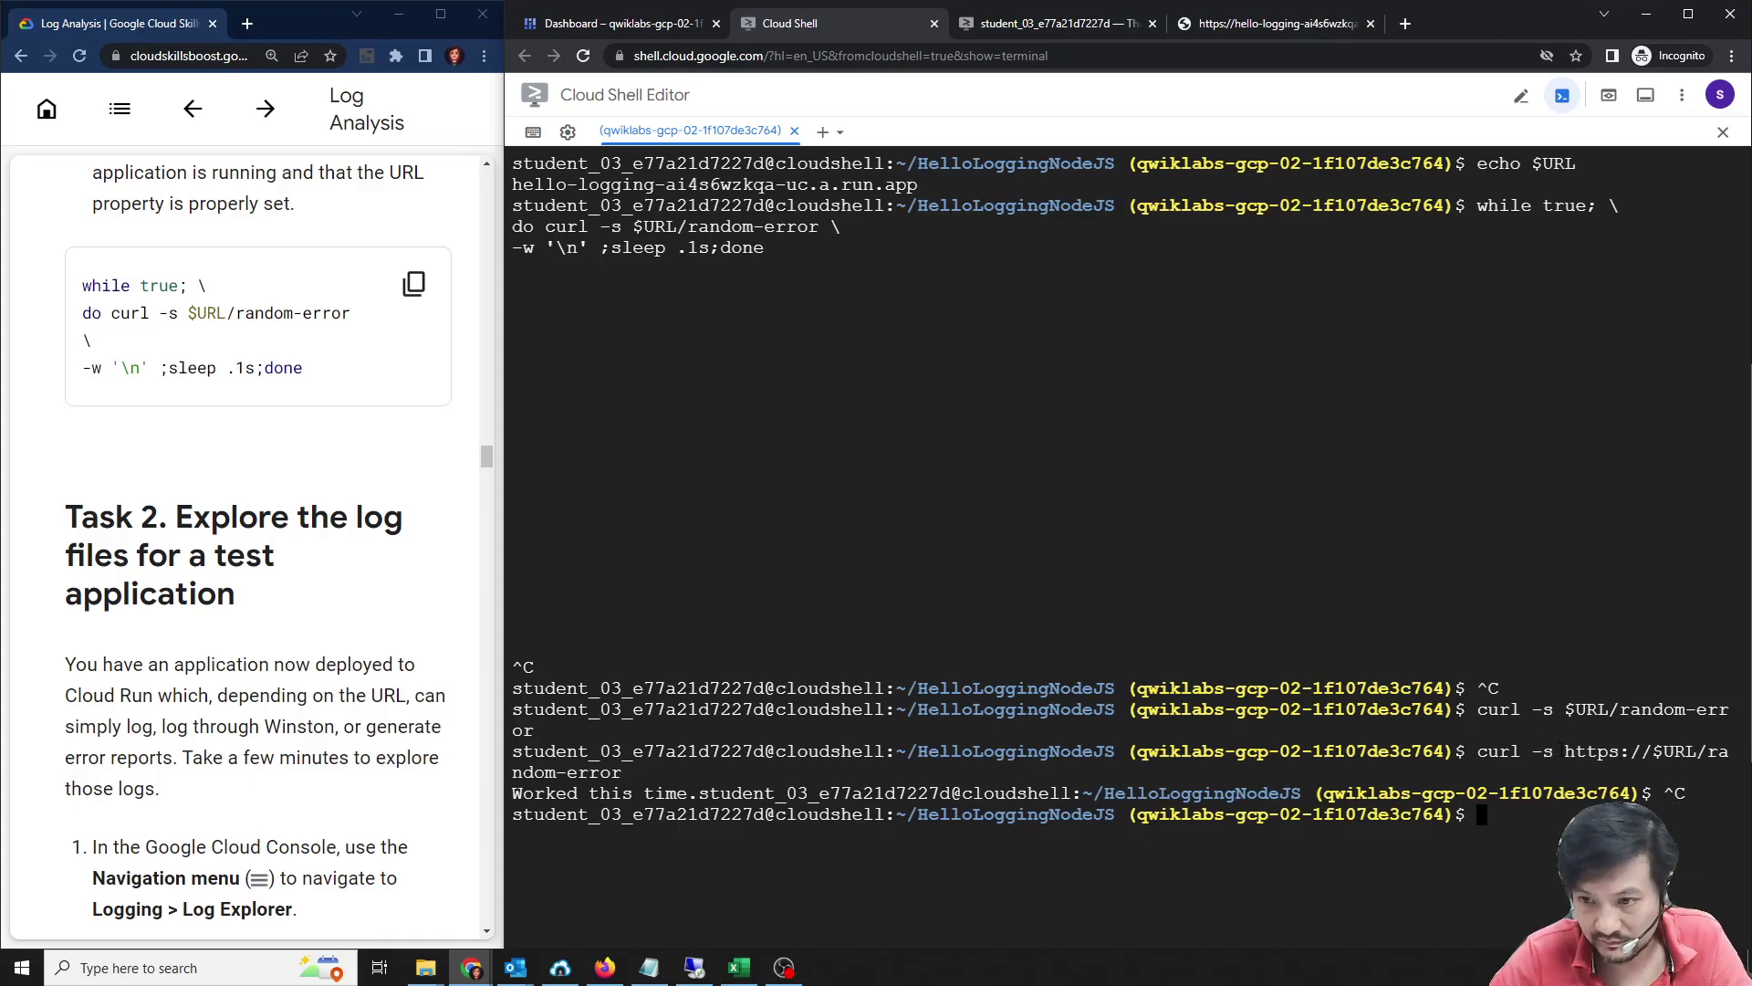
pyautogui.moveTo(1565, 751); pyautogui.dragTo(1652, 751)
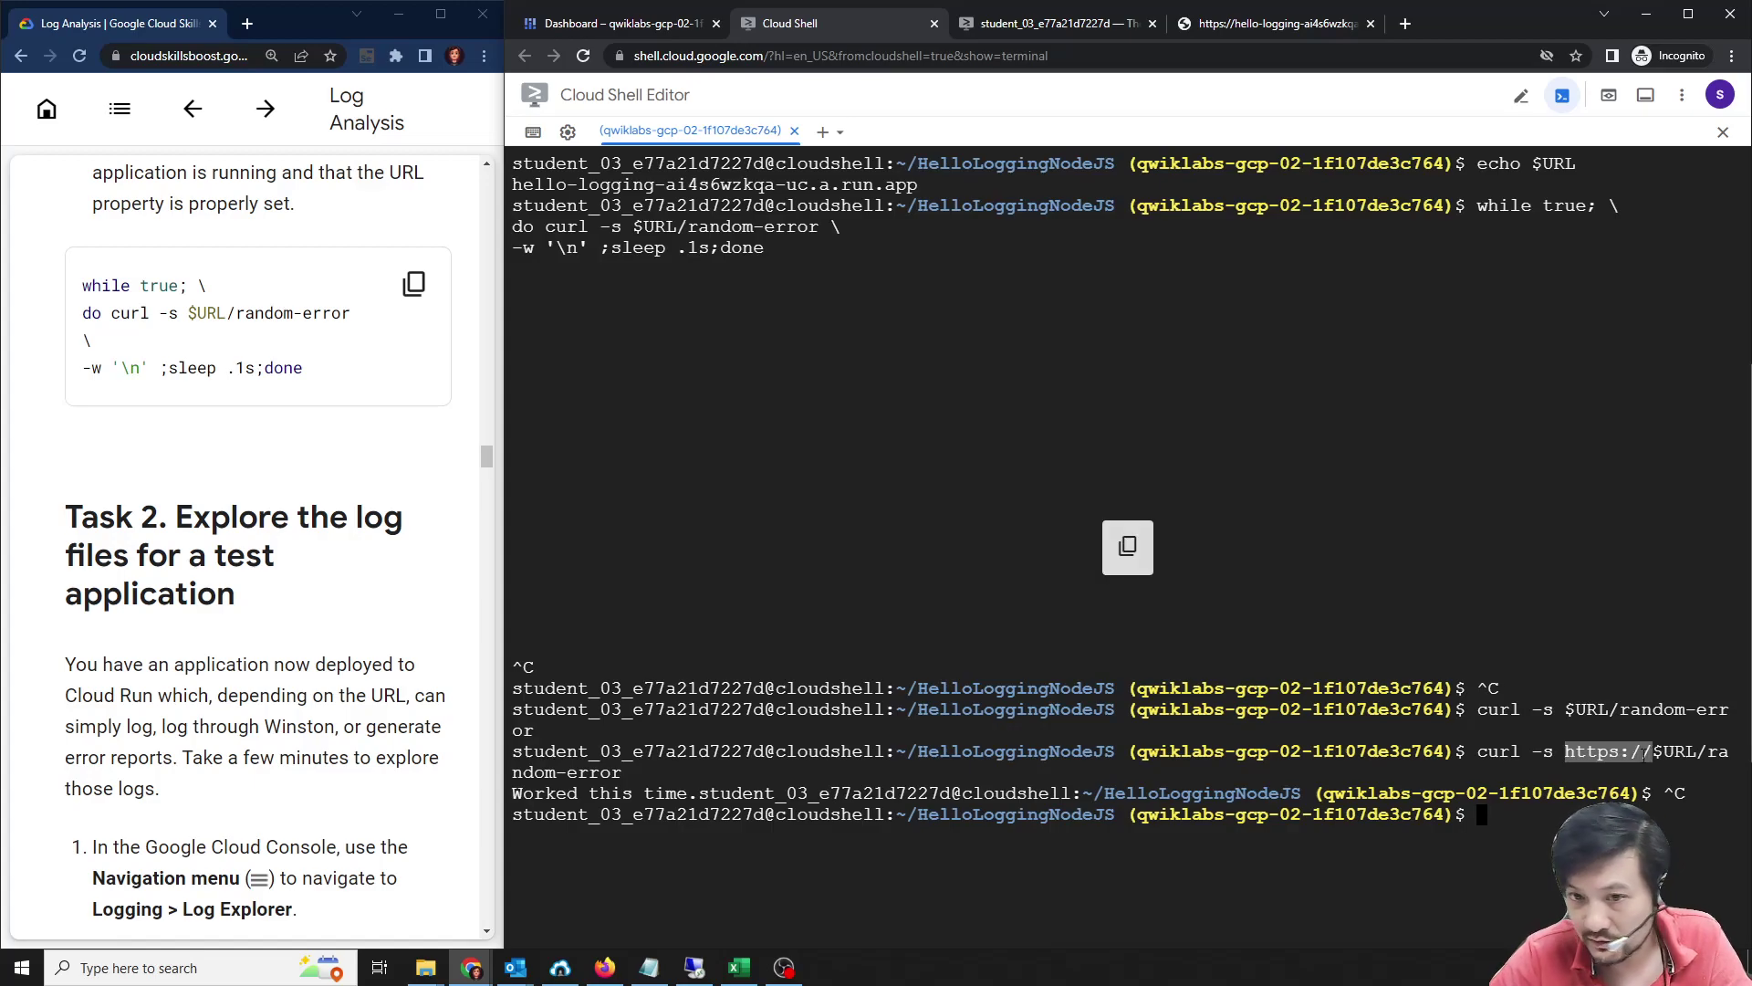
pyautogui.click(664, 975)
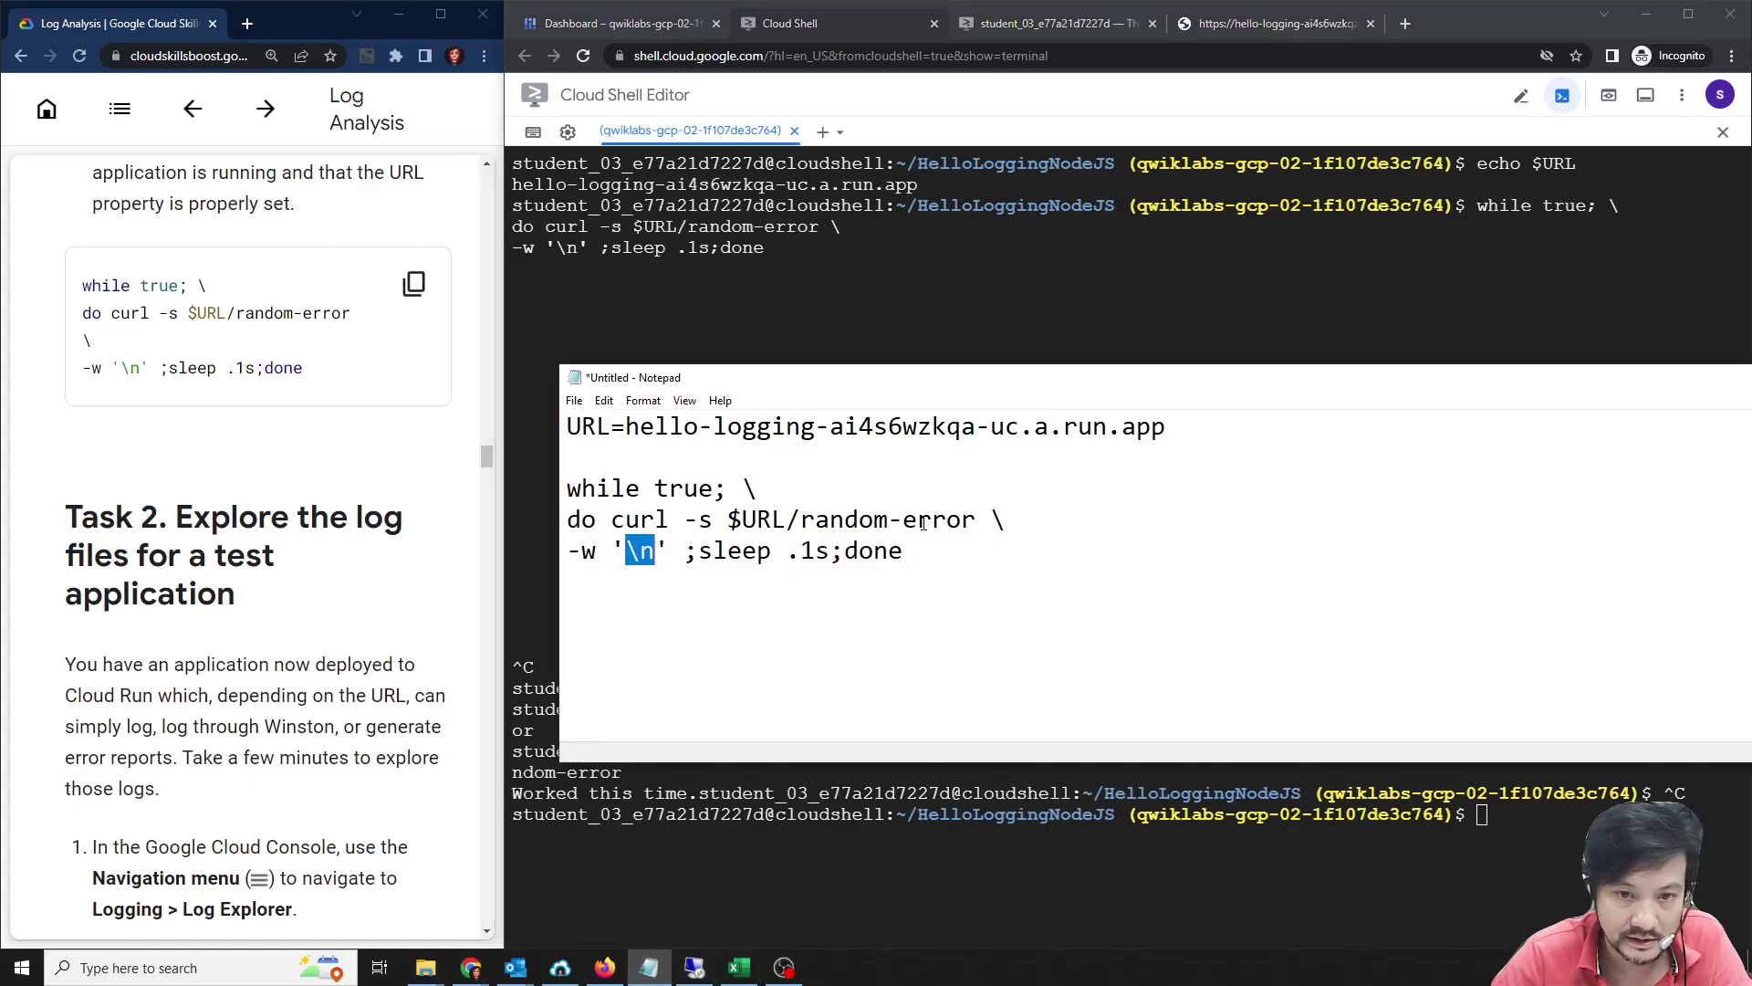
pyautogui.click(727, 521)
pyautogui.moveTo(999, 561); pyautogui.dragTo(490, 512)
pyautogui.click(908, 550)
pyautogui.moveTo(908, 550); pyautogui.dragTo(546, 481)
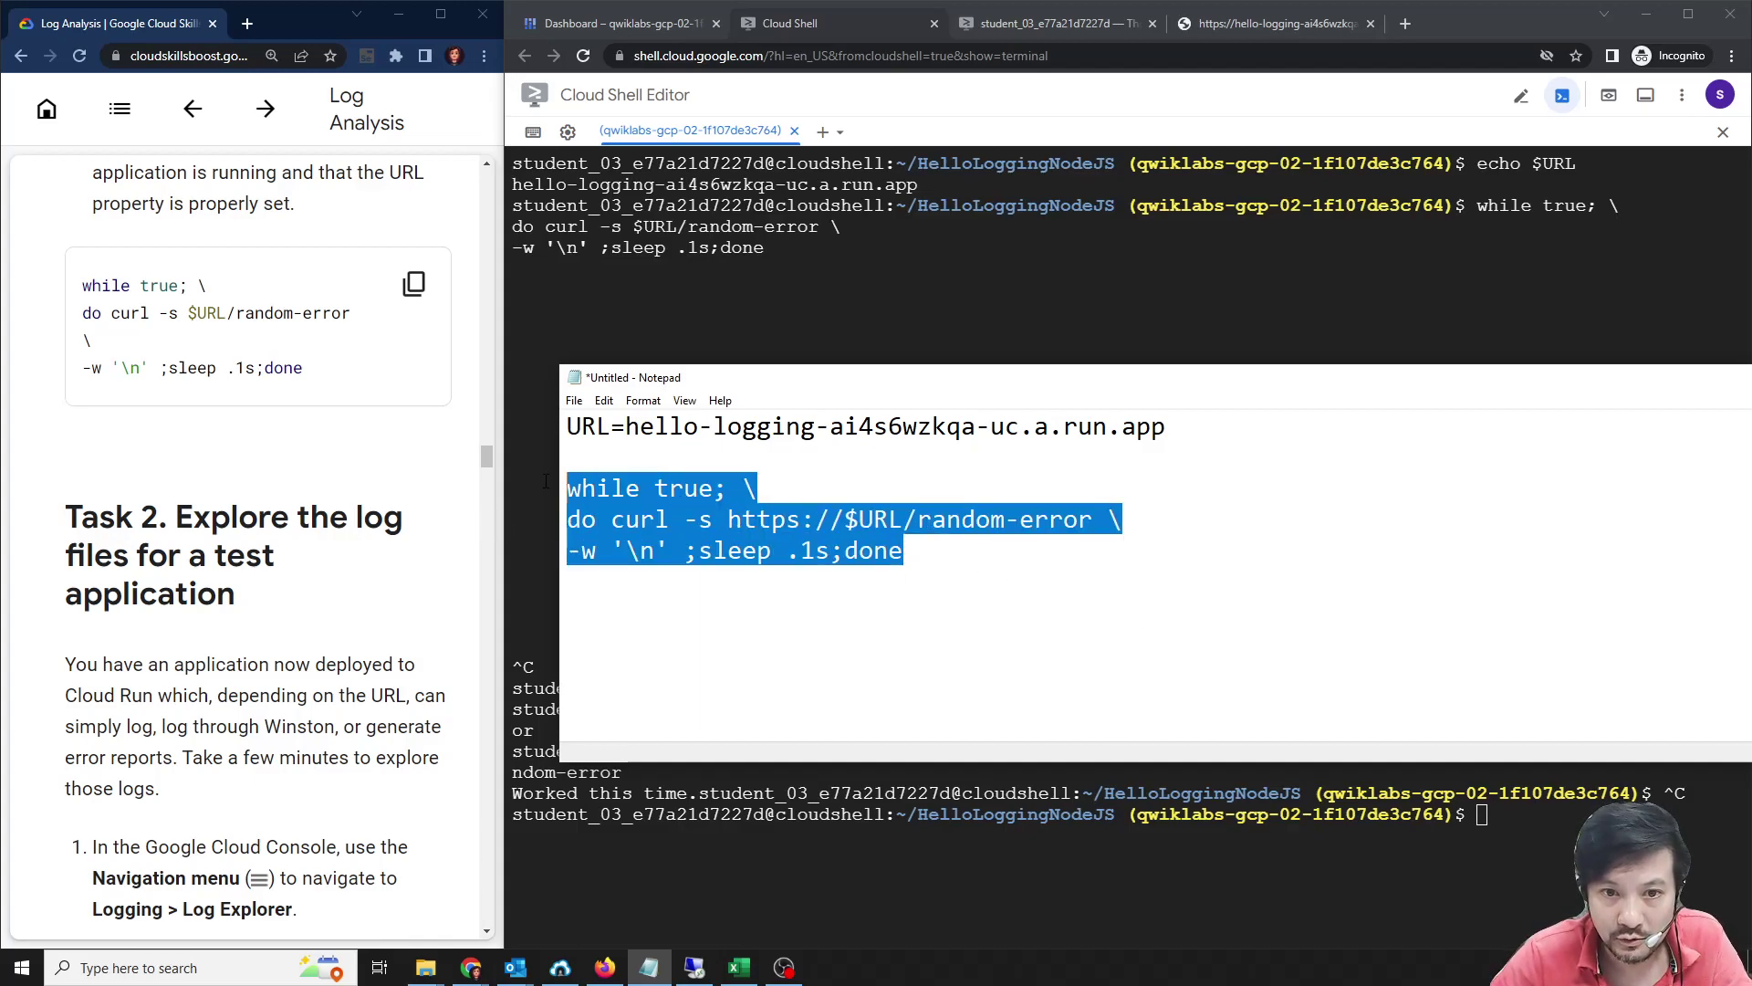
pyautogui.click(1460, 826)
pyautogui.write('clea')
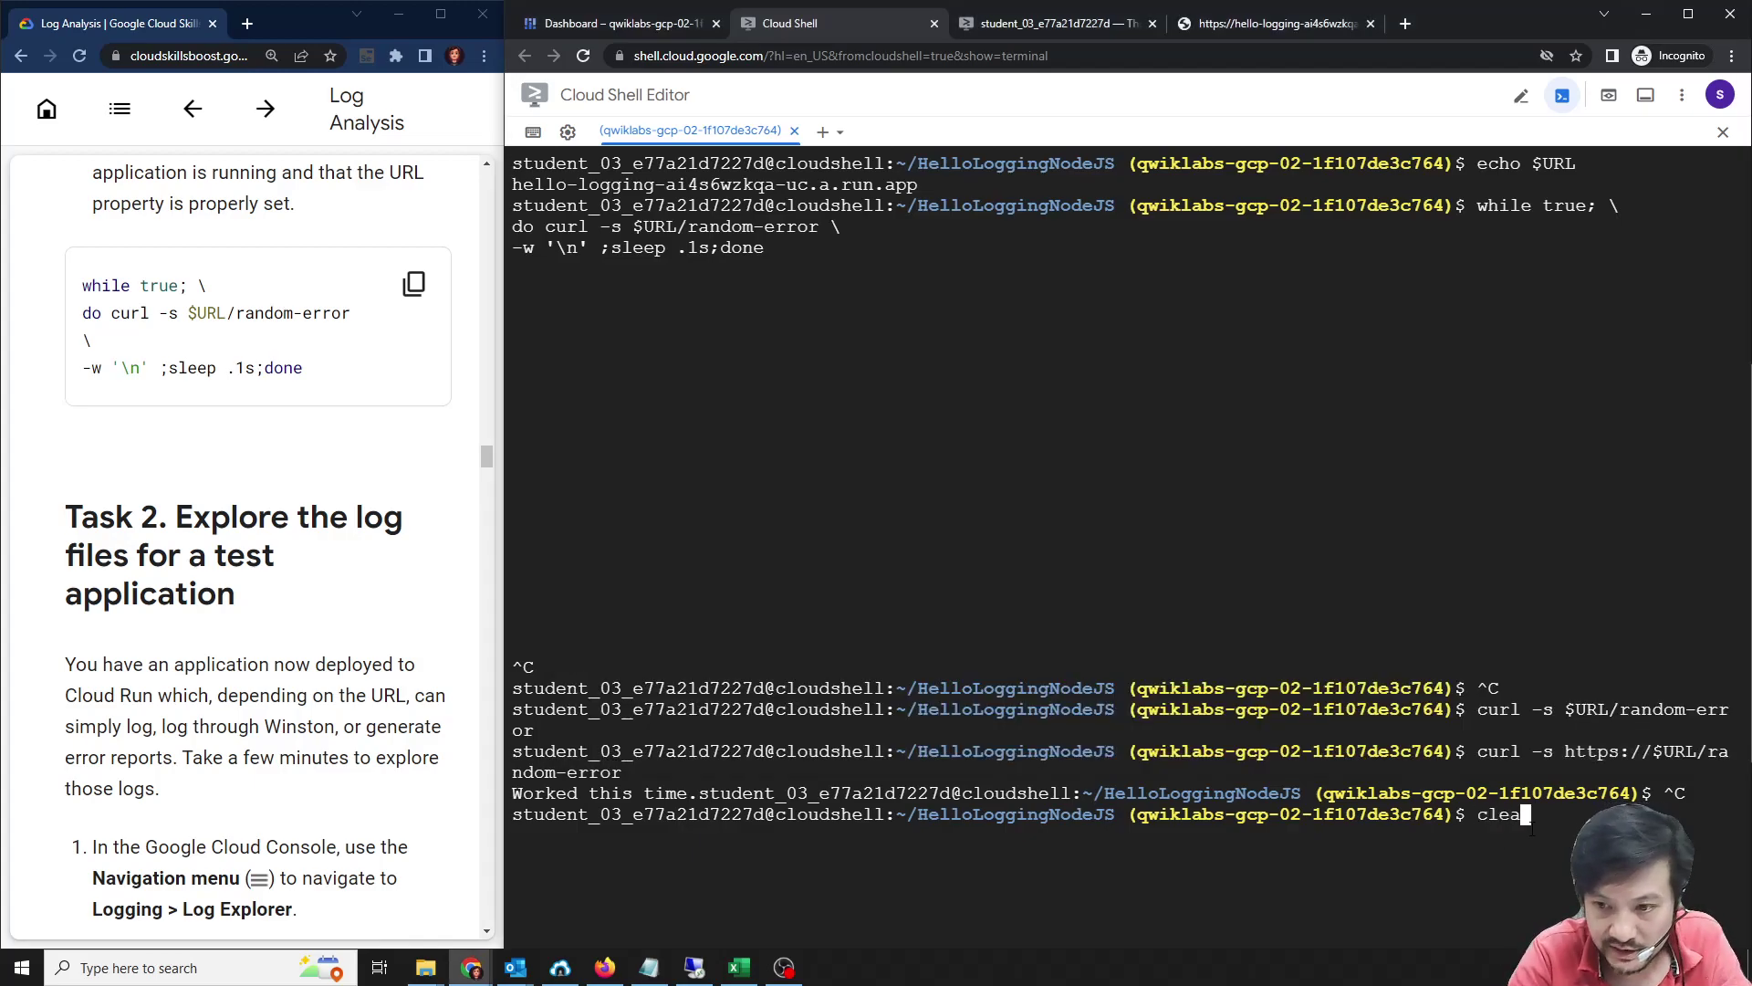
pyautogui.write('r')
pyautogui.press('Return')
pyautogui.hotkey('ctrl', 'v')
pyautogui.press('Return')
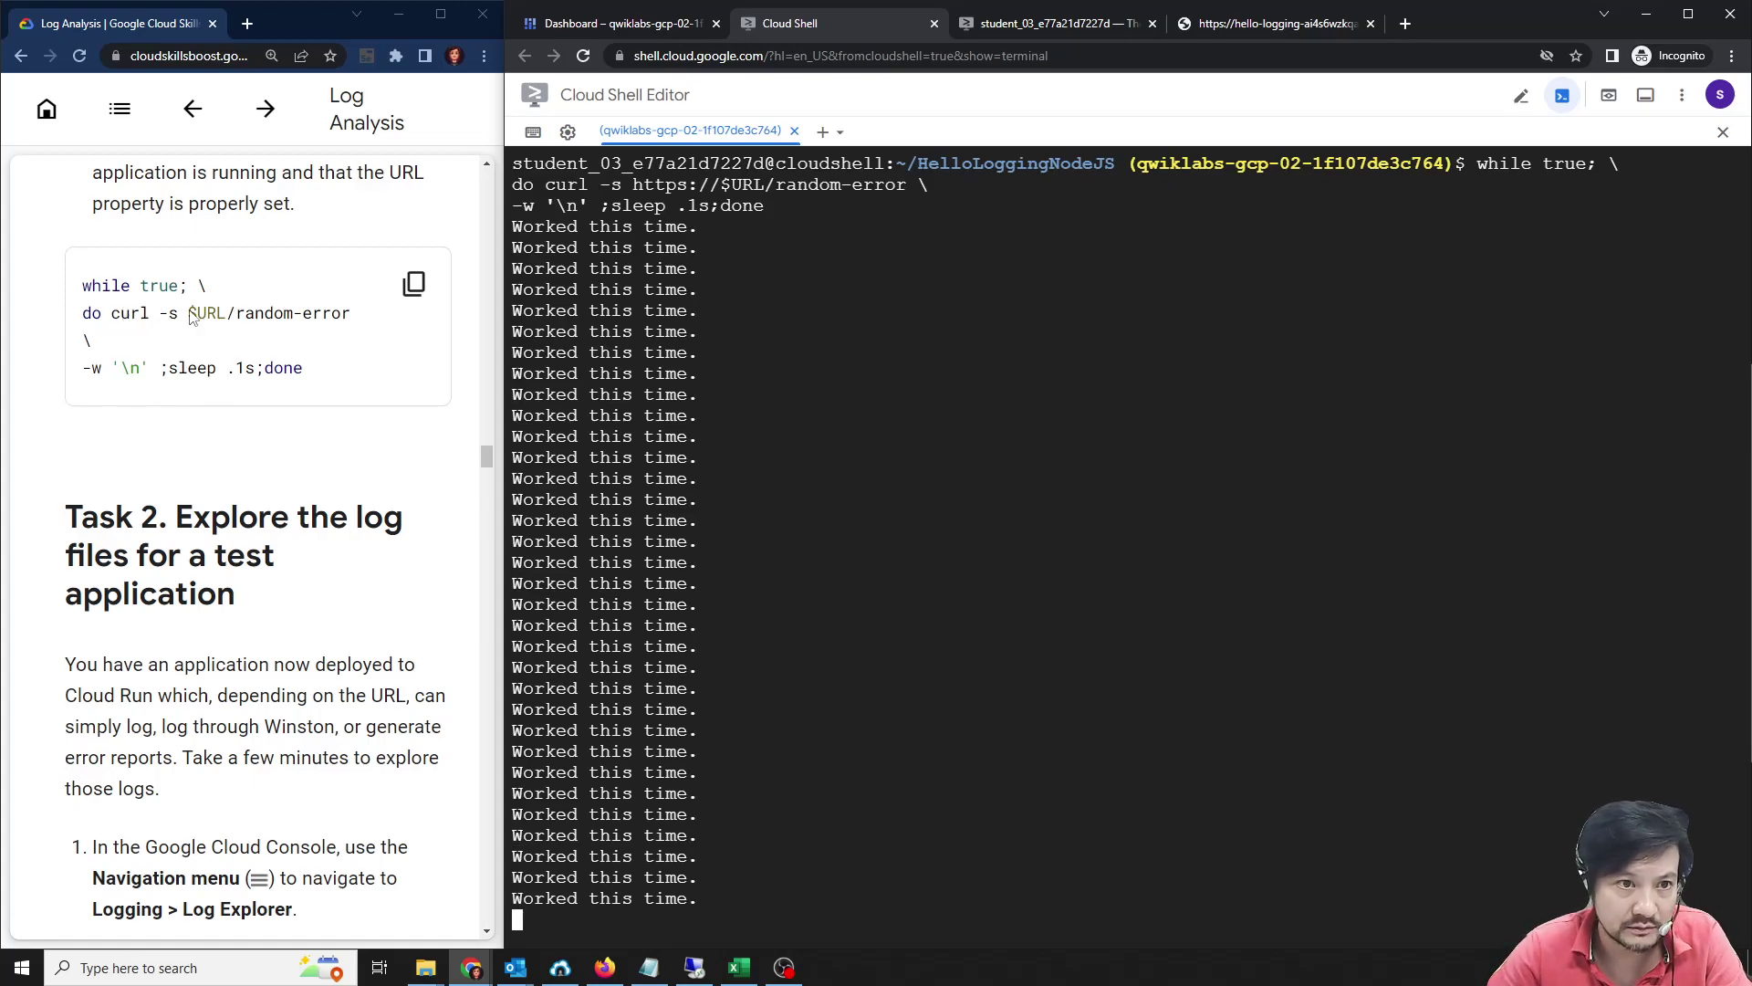
# Read the start of Task 2 in the lab instructions and open Logs Explorer under Logging in the Google Cloud console.
pyautogui.click(1235, 22)
pyautogui.click(346, 668)
pyautogui.scroll(-3, 345, 667)
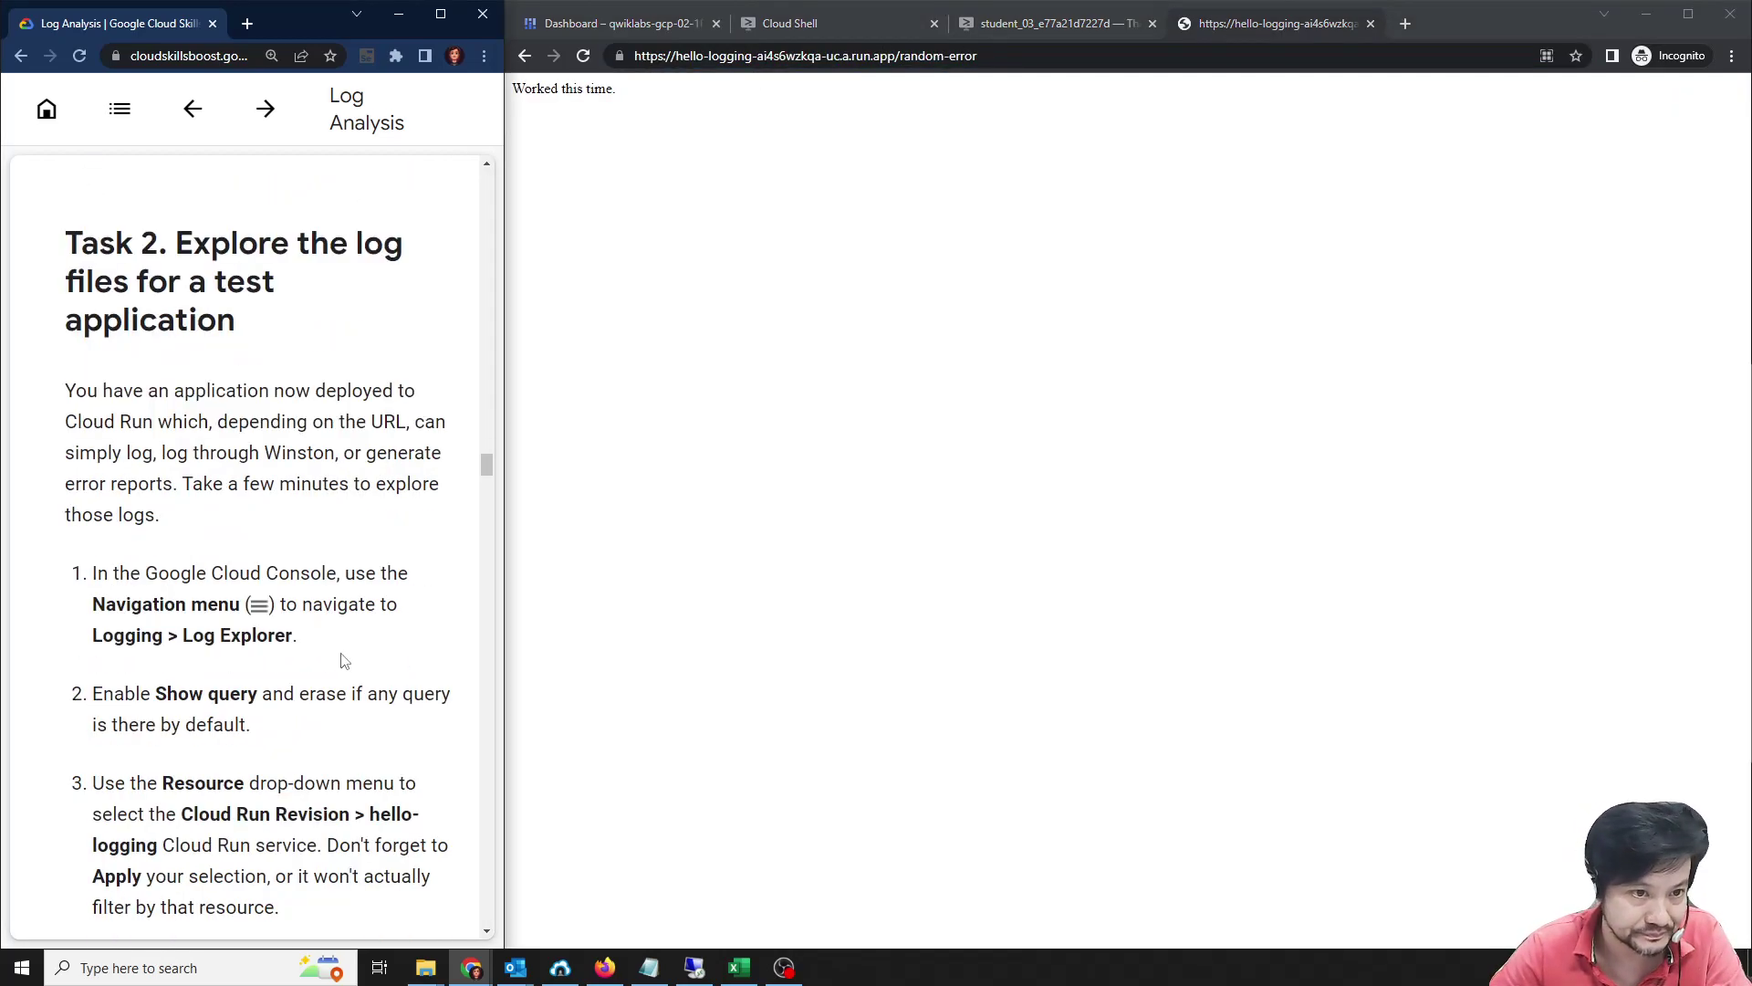
pyautogui.scroll(-1, 202, 551)
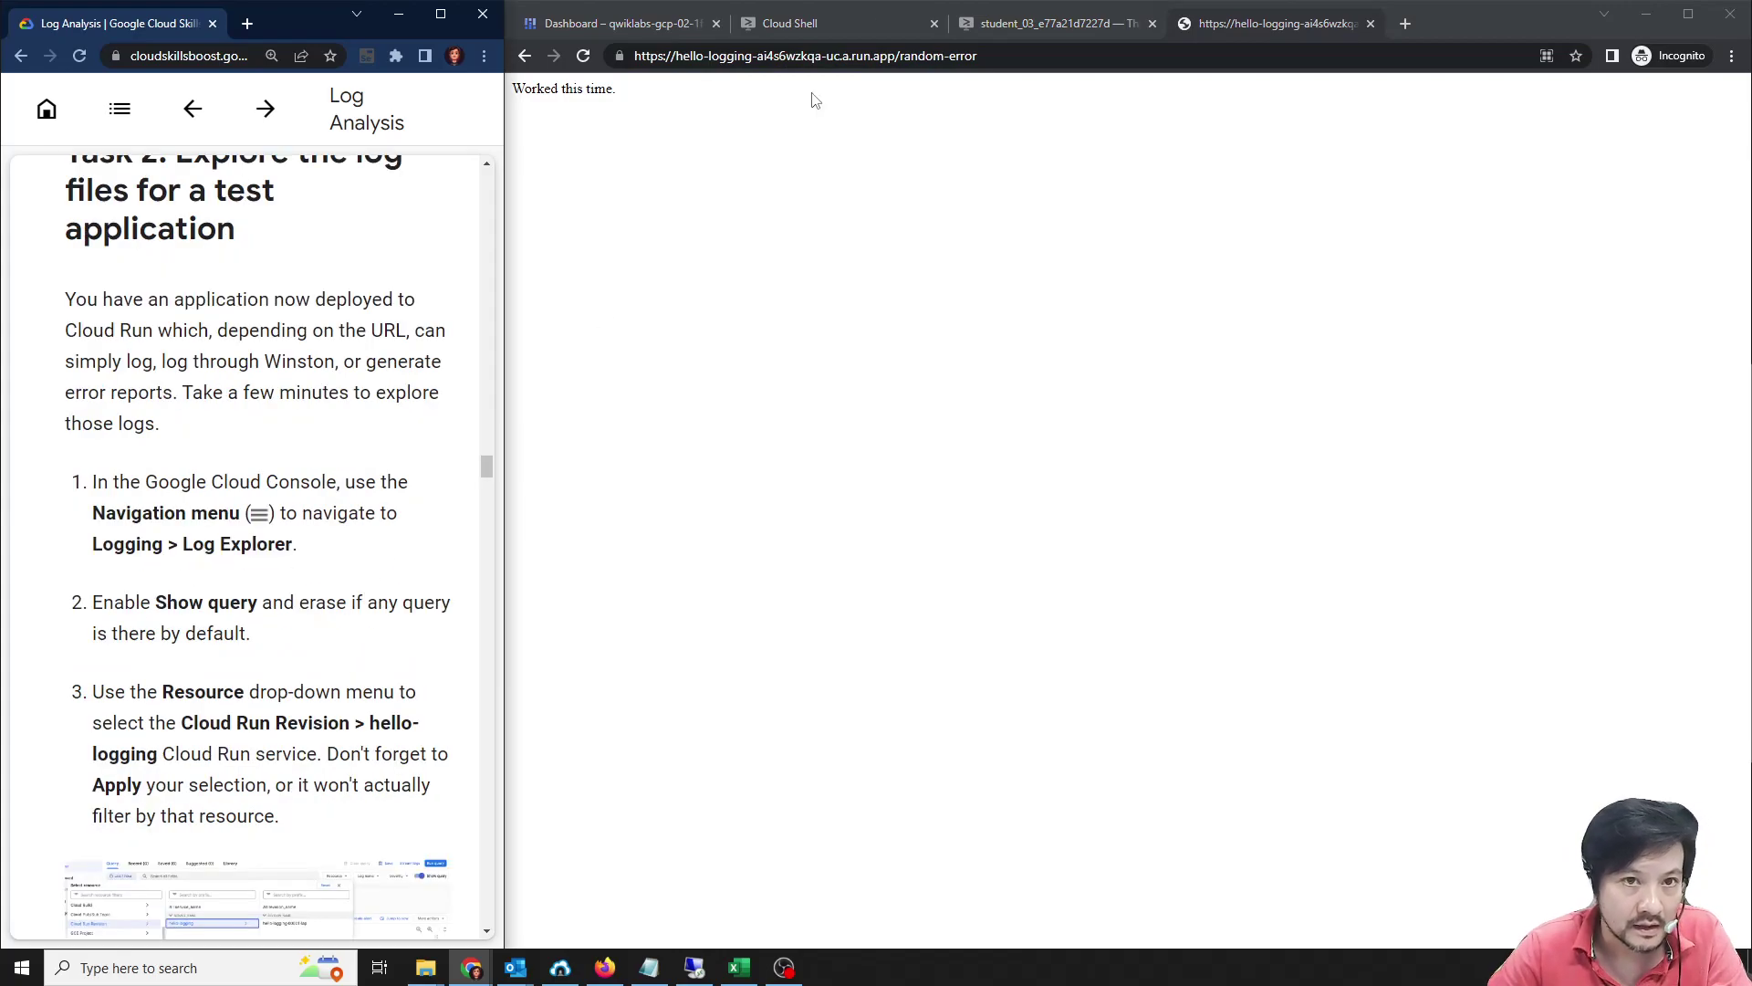
pyautogui.click(637, 27)
pyautogui.click(534, 96)
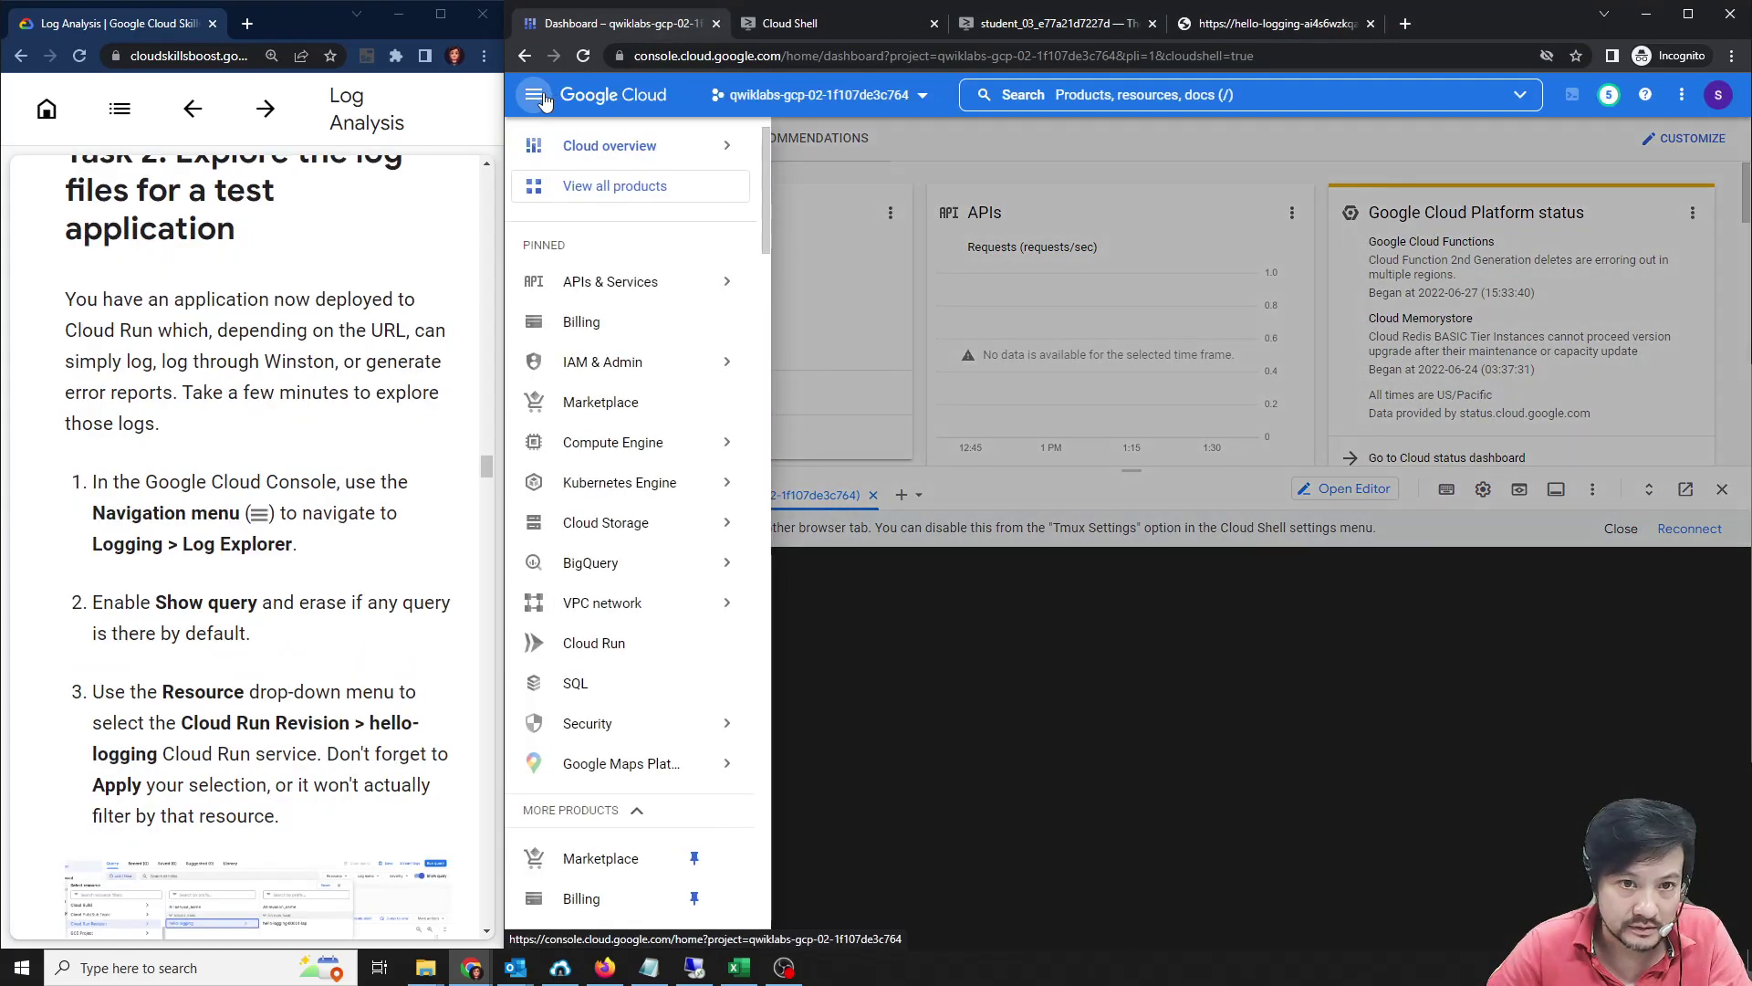
pyautogui.scroll(-6, 657, 484)
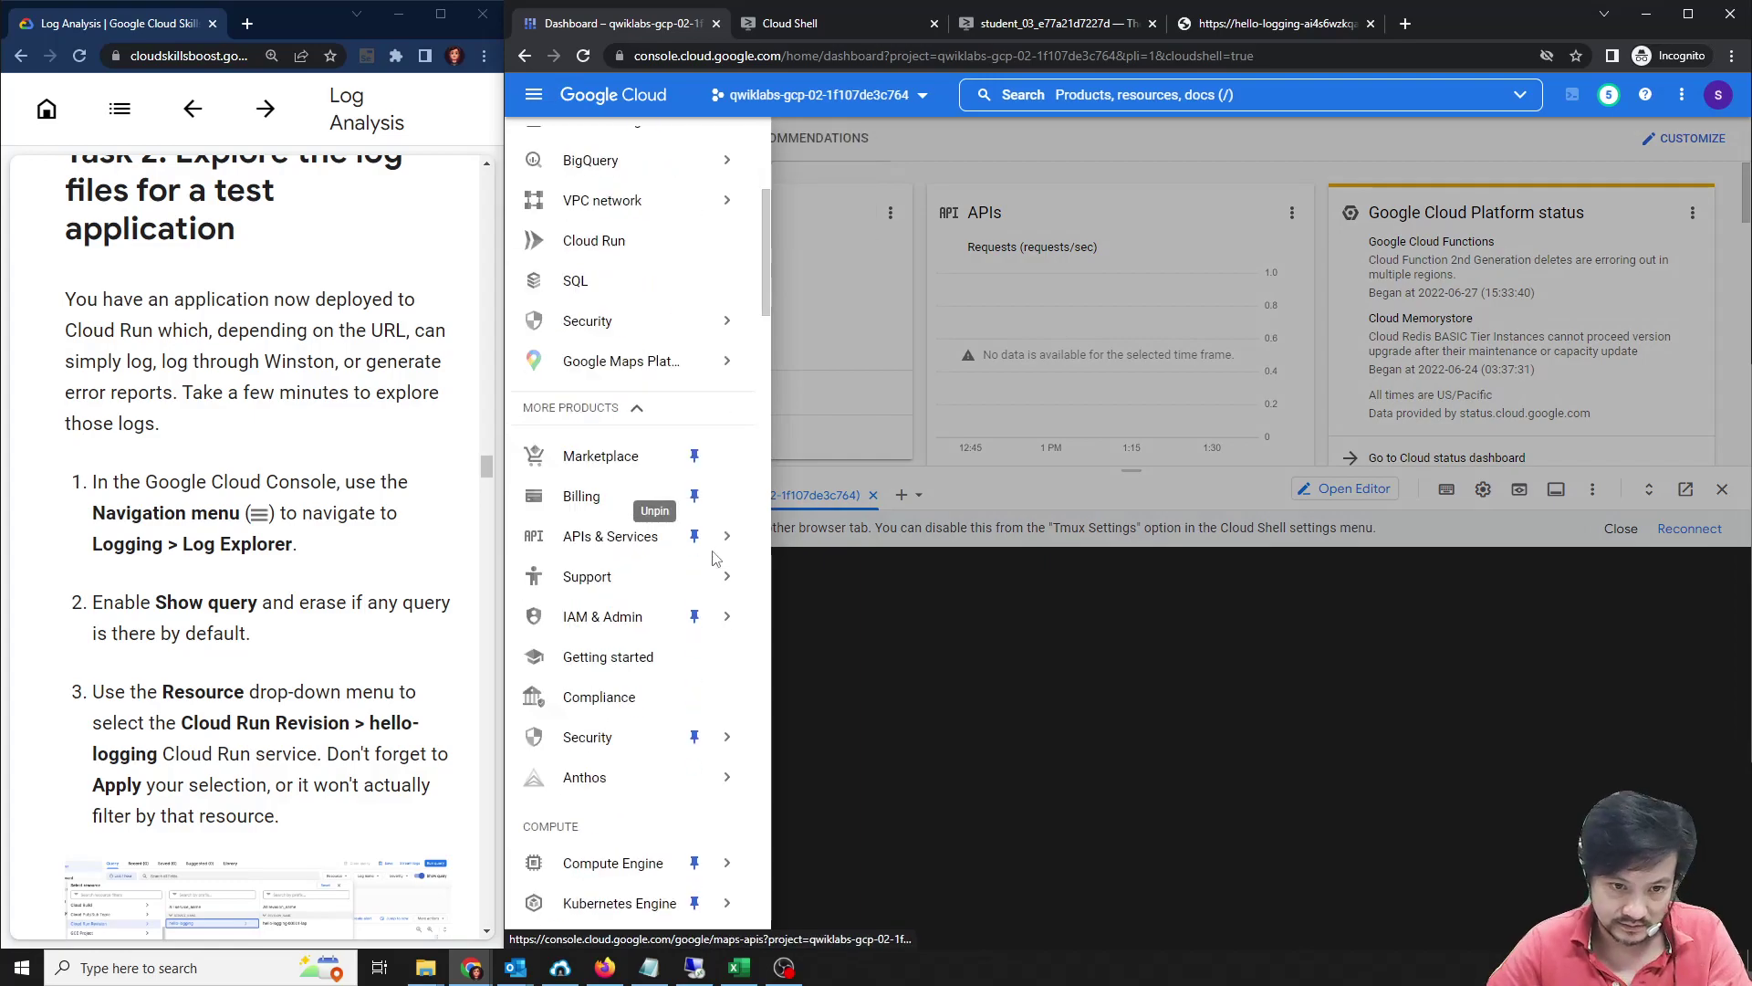
pyautogui.scroll(-7, 716, 712)
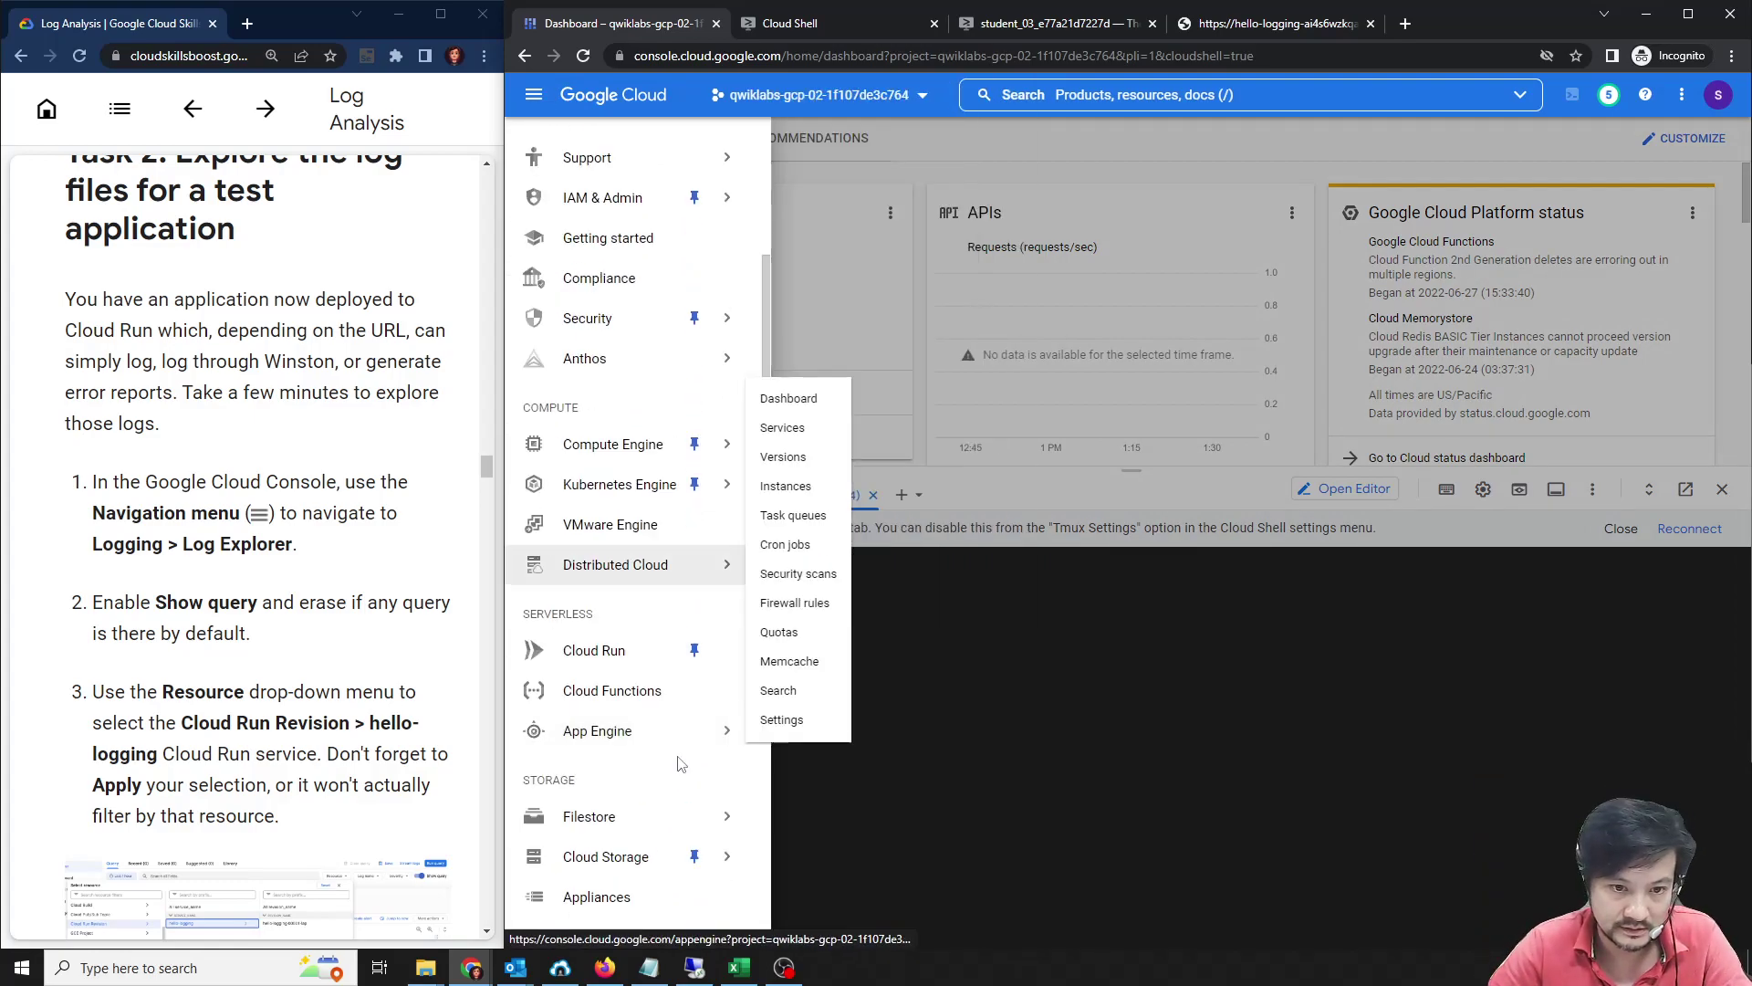
pyautogui.scroll(-8, 676, 794)
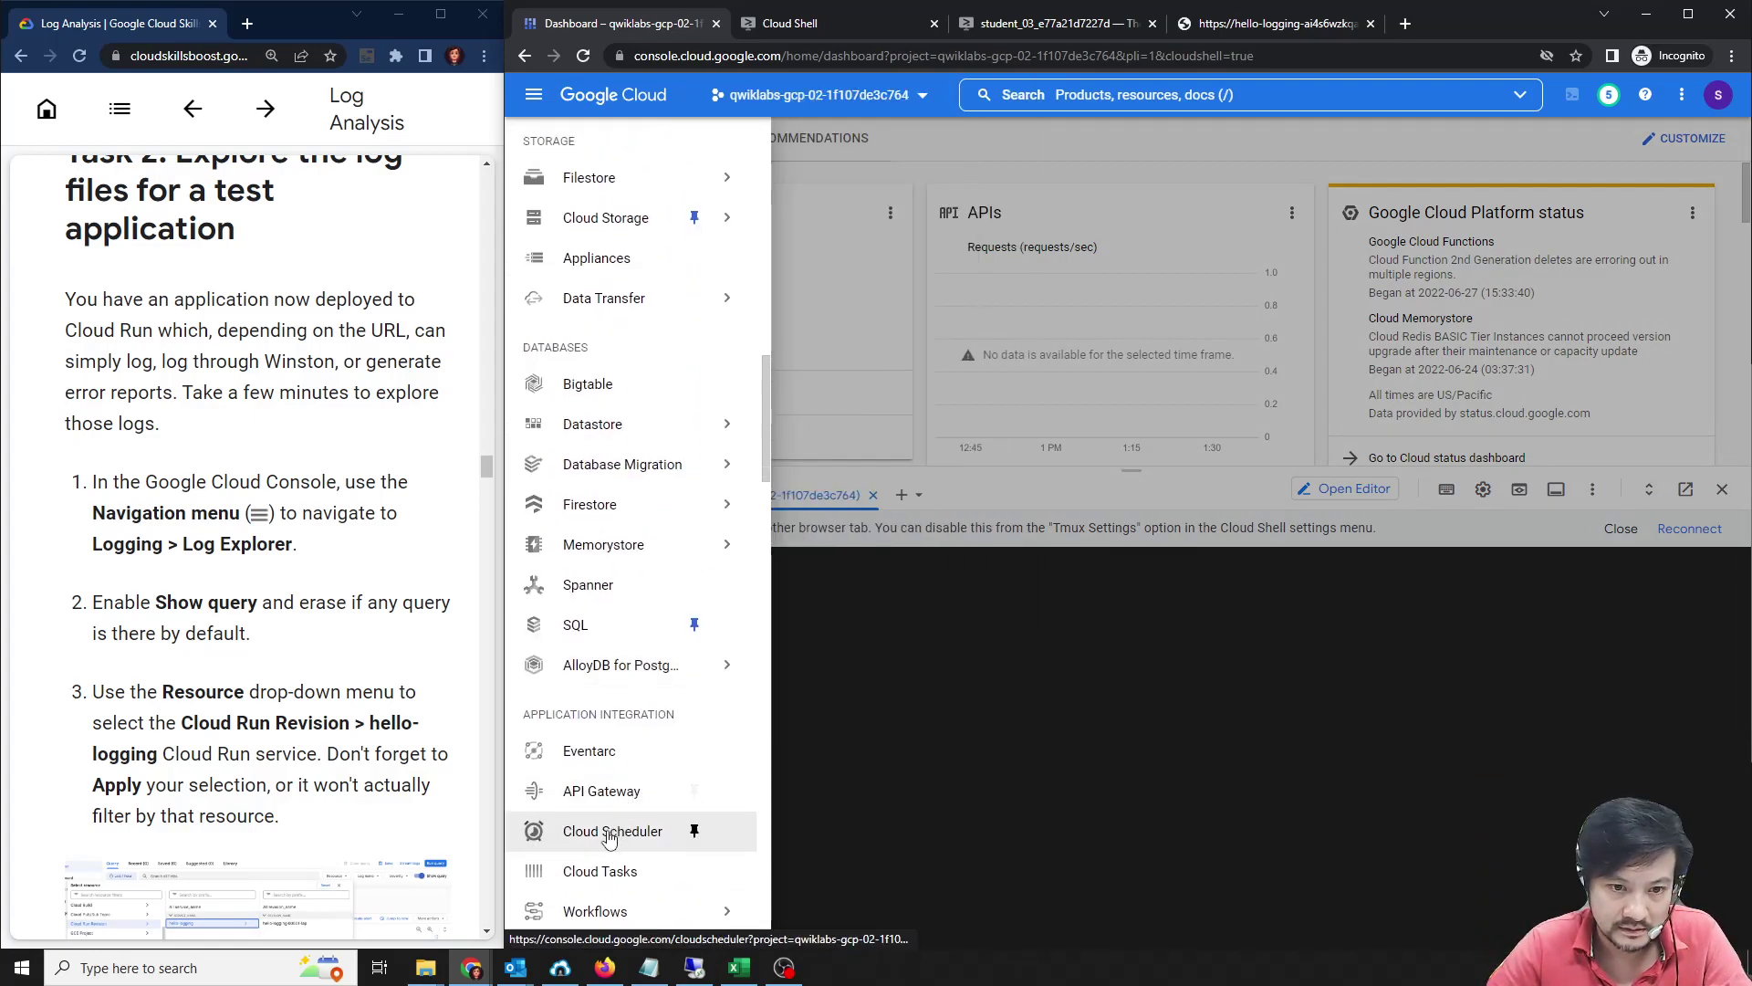
pyautogui.scroll(-2, 639, 821)
pyautogui.moveTo(696, 724)
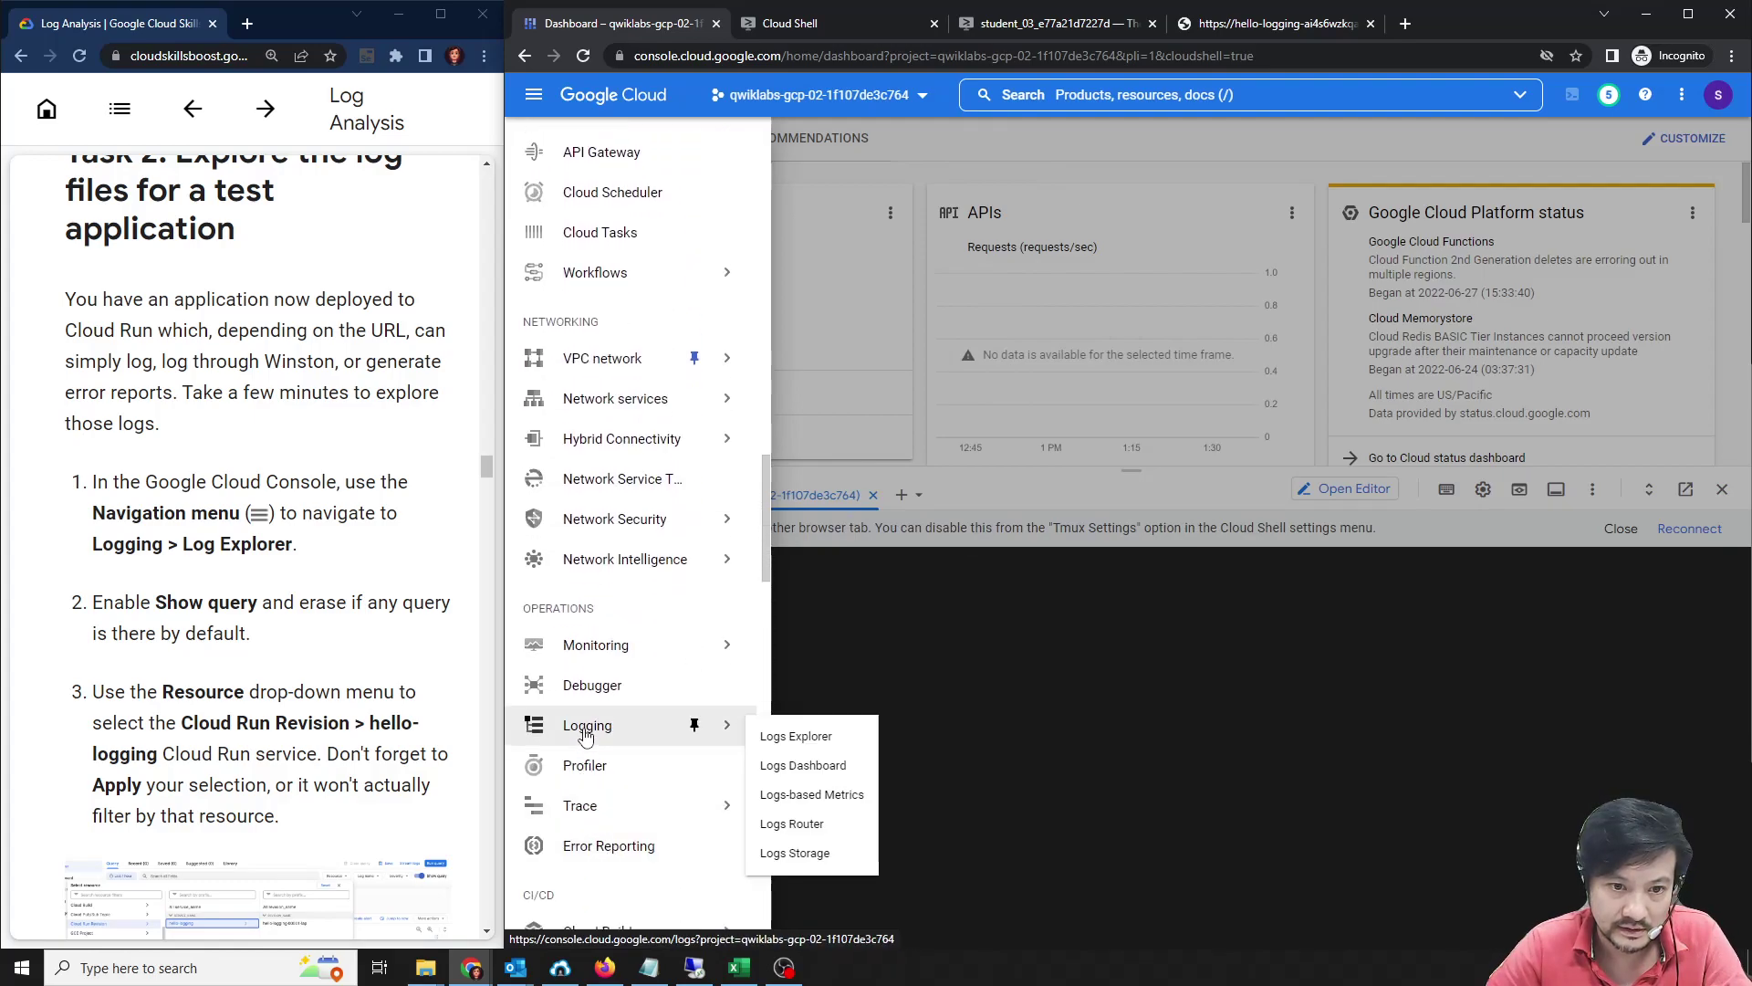
pyautogui.click(795, 738)
# Check the loop output in Cloud Shell and highlight the console.log call inside the /random-error route's if block in index.js.
pyautogui.click(828, 24)
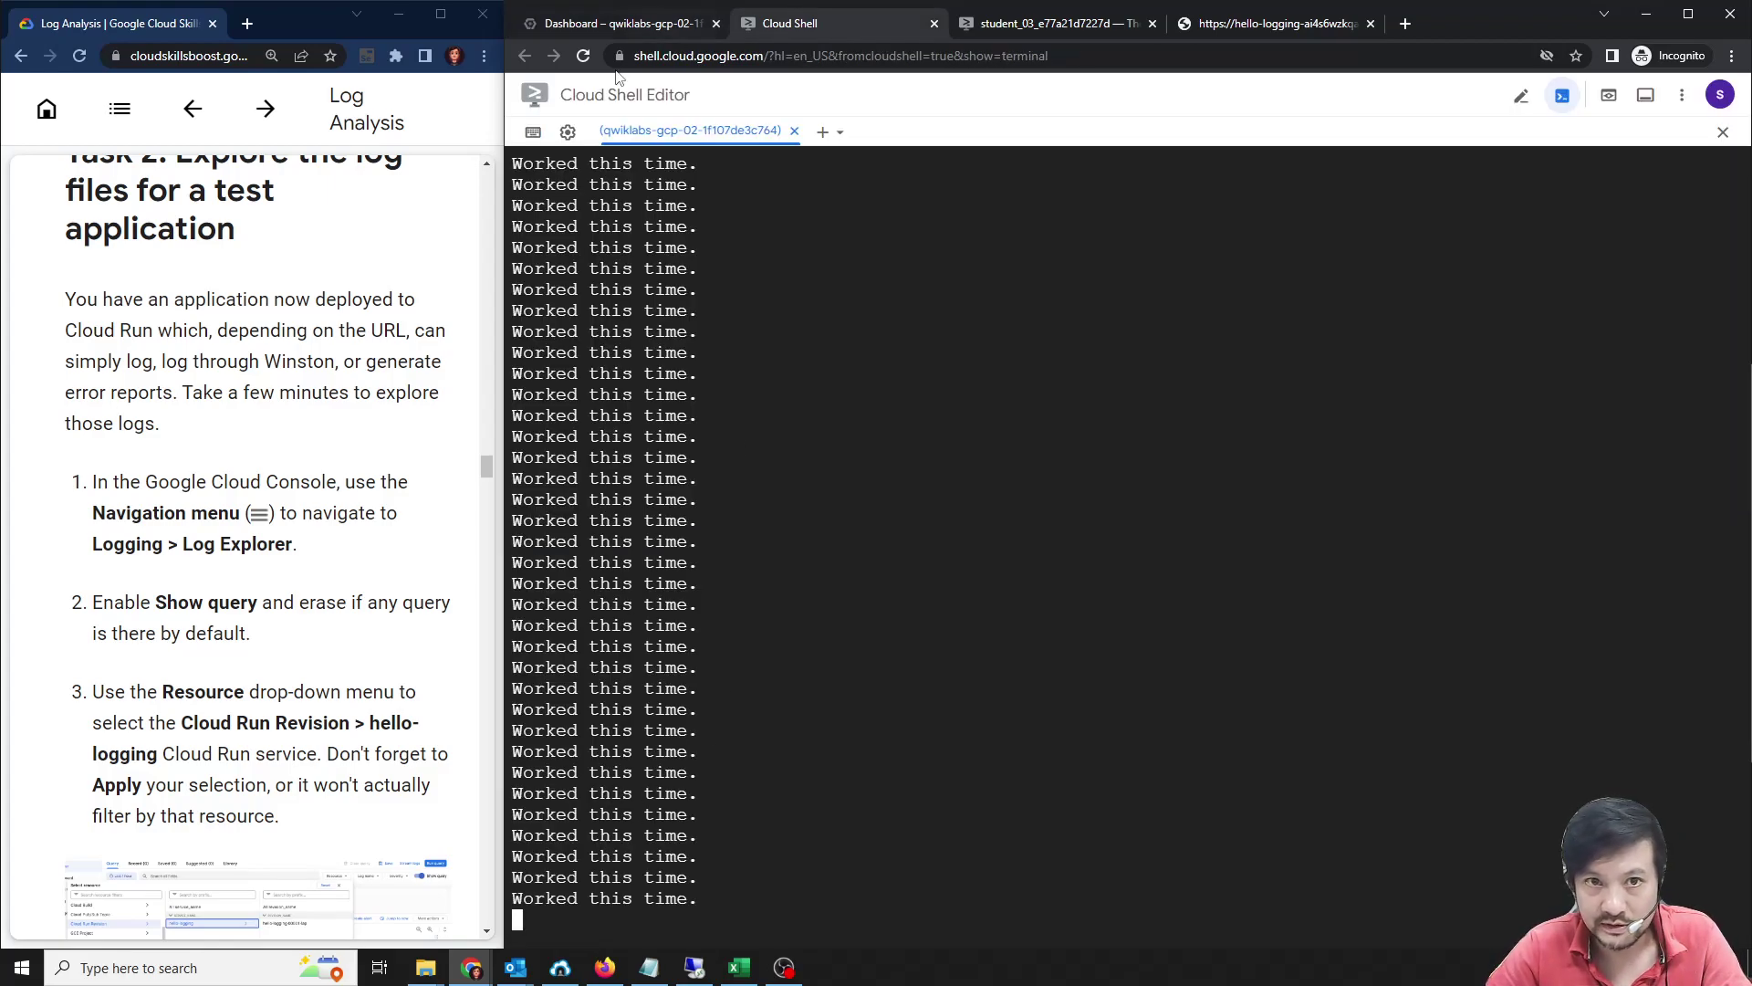
pyautogui.click(1049, 23)
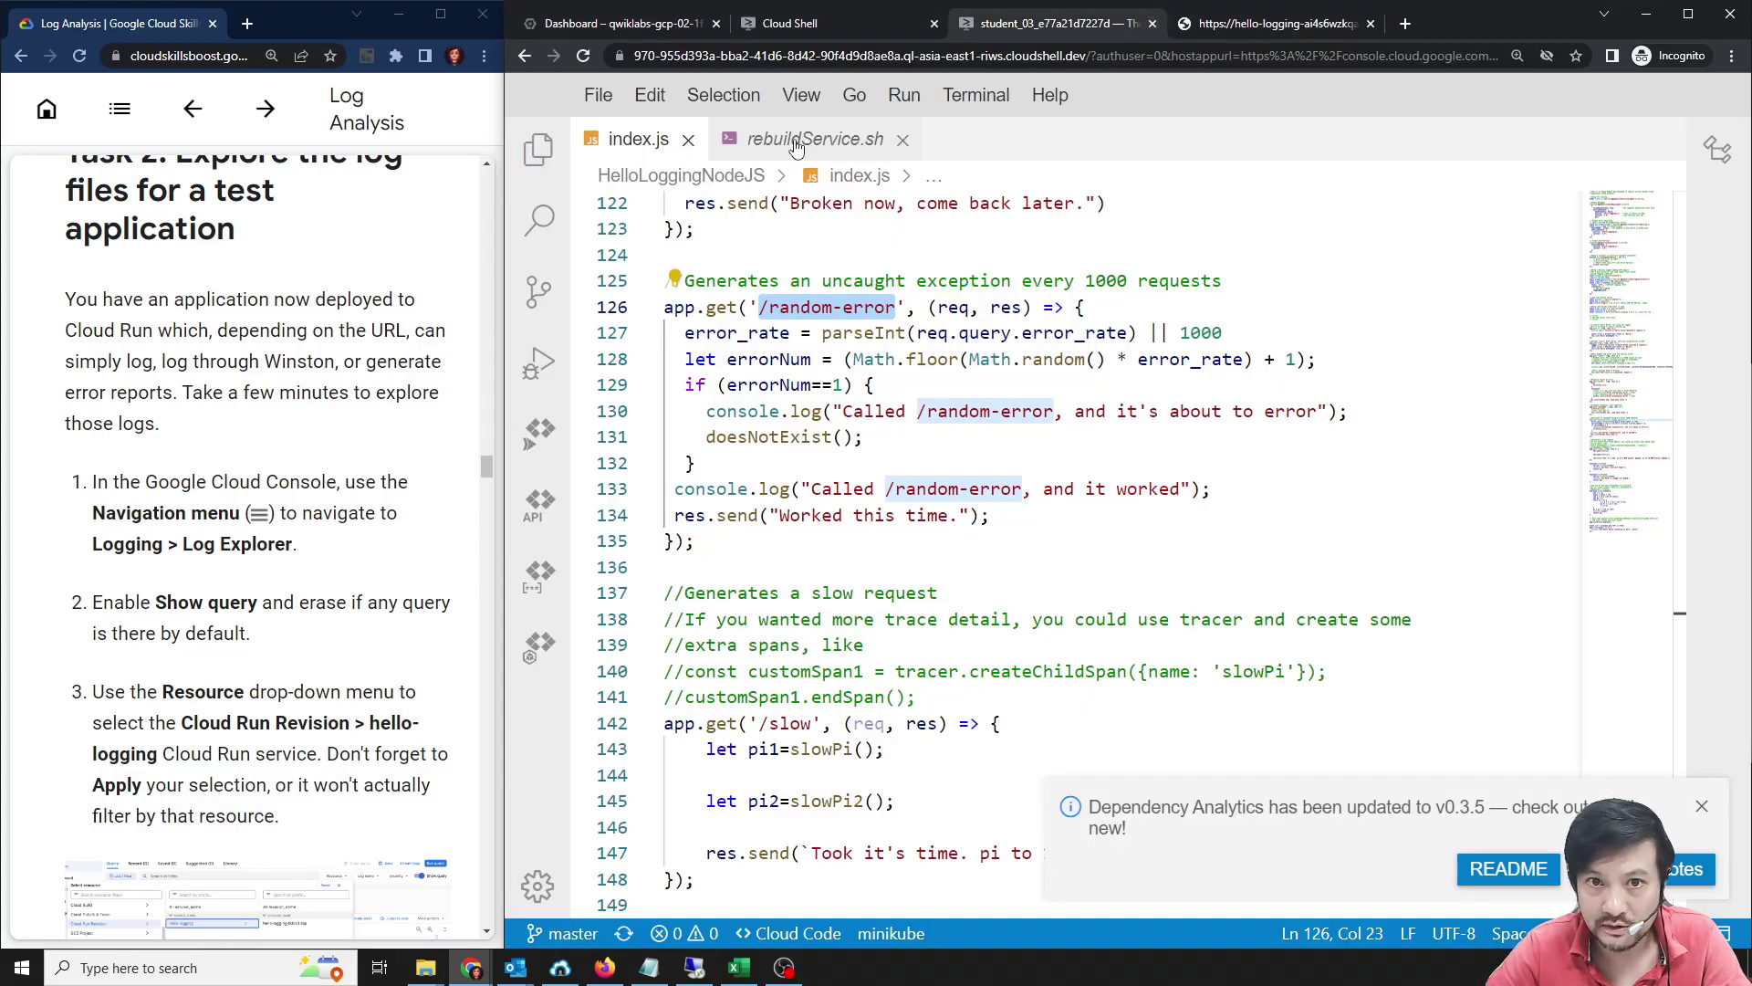
pyautogui.click(776, 384)
pyautogui.moveTo(706, 410); pyautogui.dragTo(830, 410)
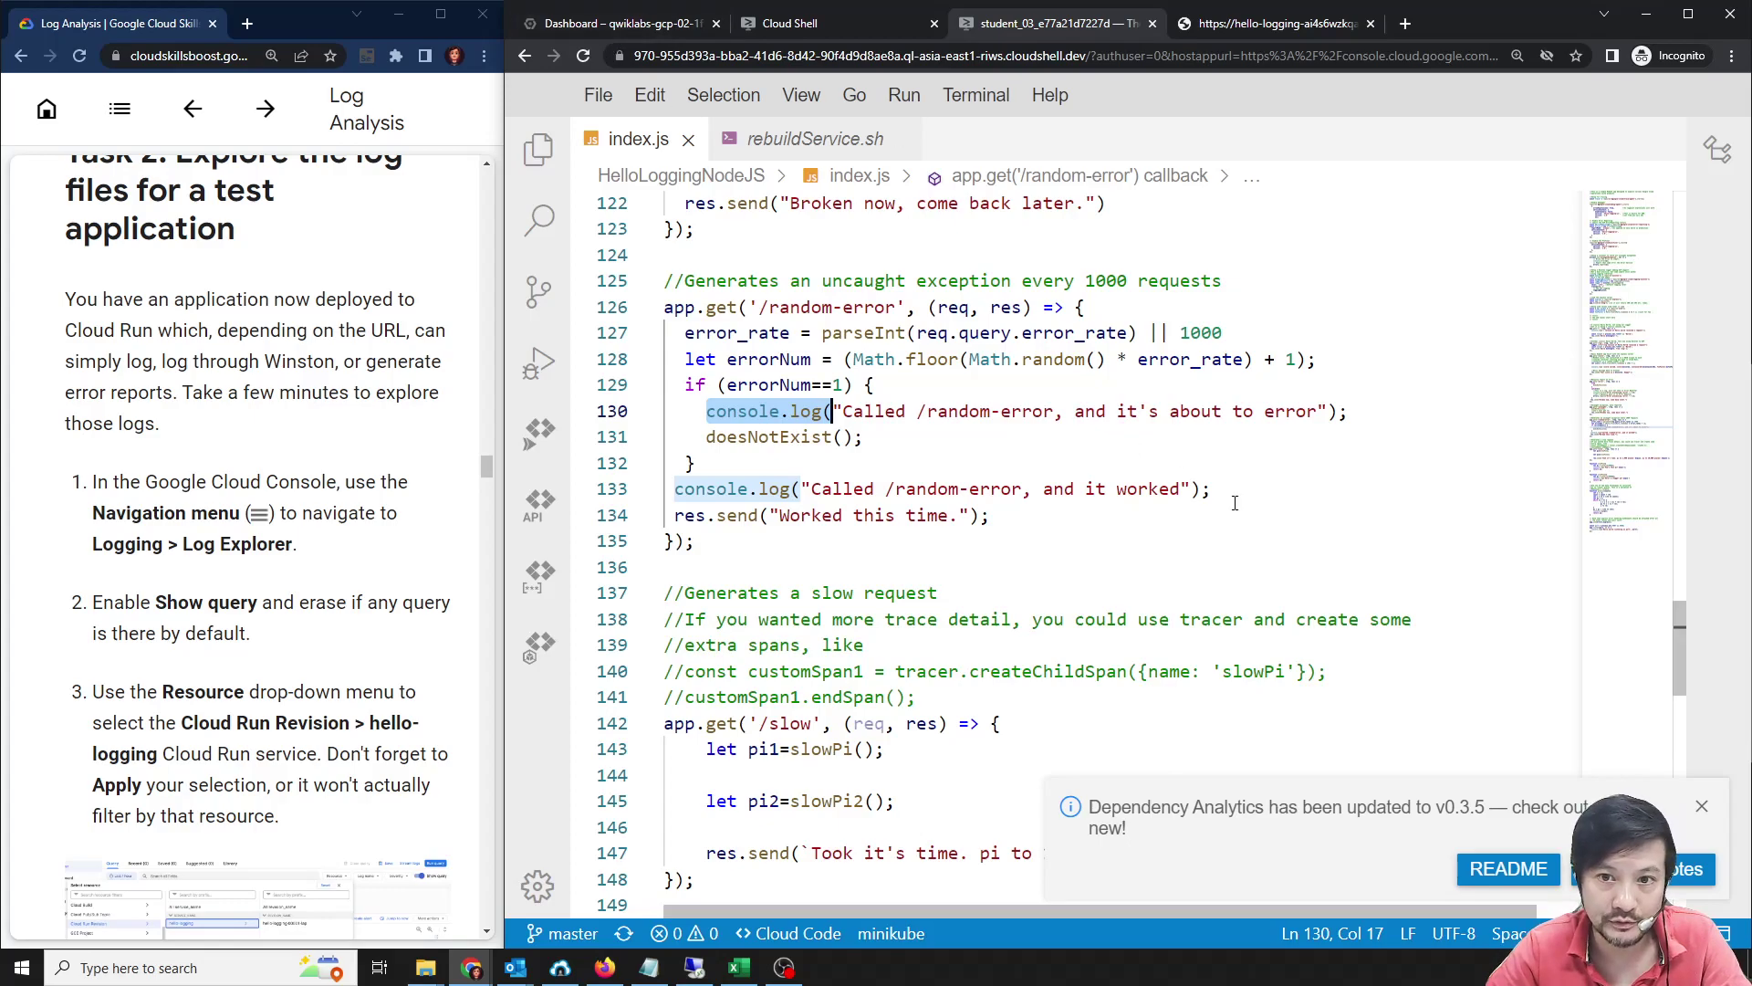
# Close the disconnected Cloud Shell terminal pane in Logs Explorer and enable Show query.
pyautogui.click(639, 35)
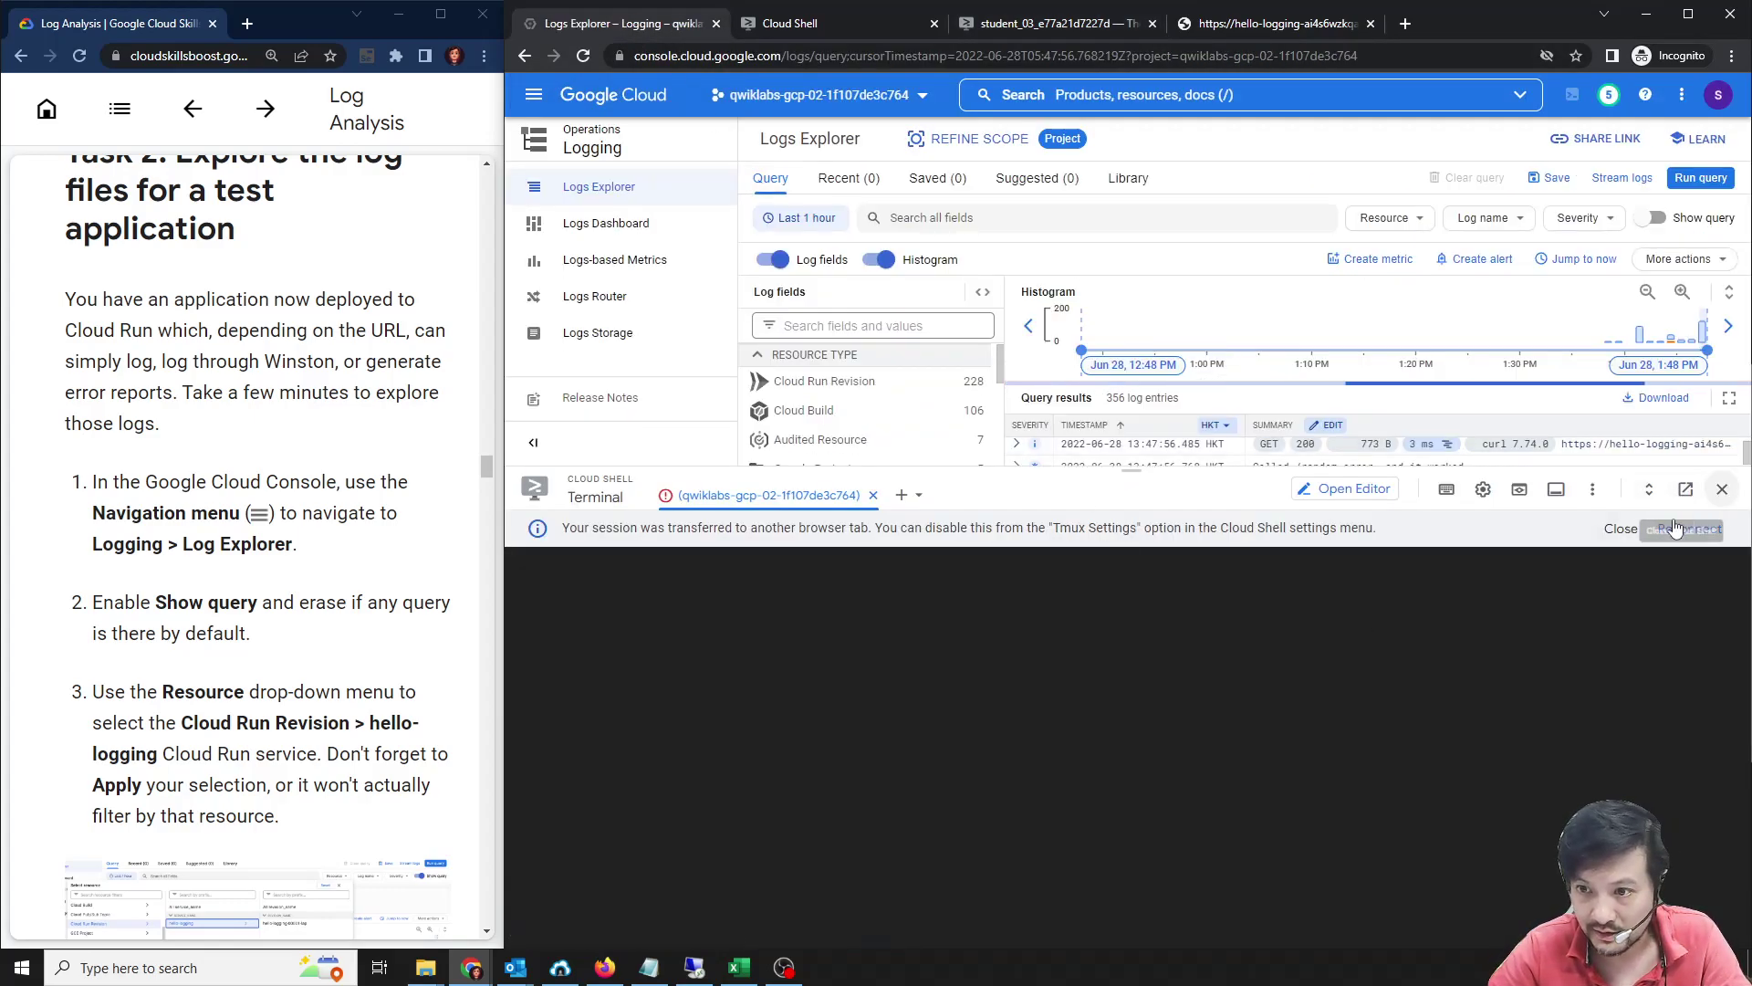
pyautogui.click(1622, 528)
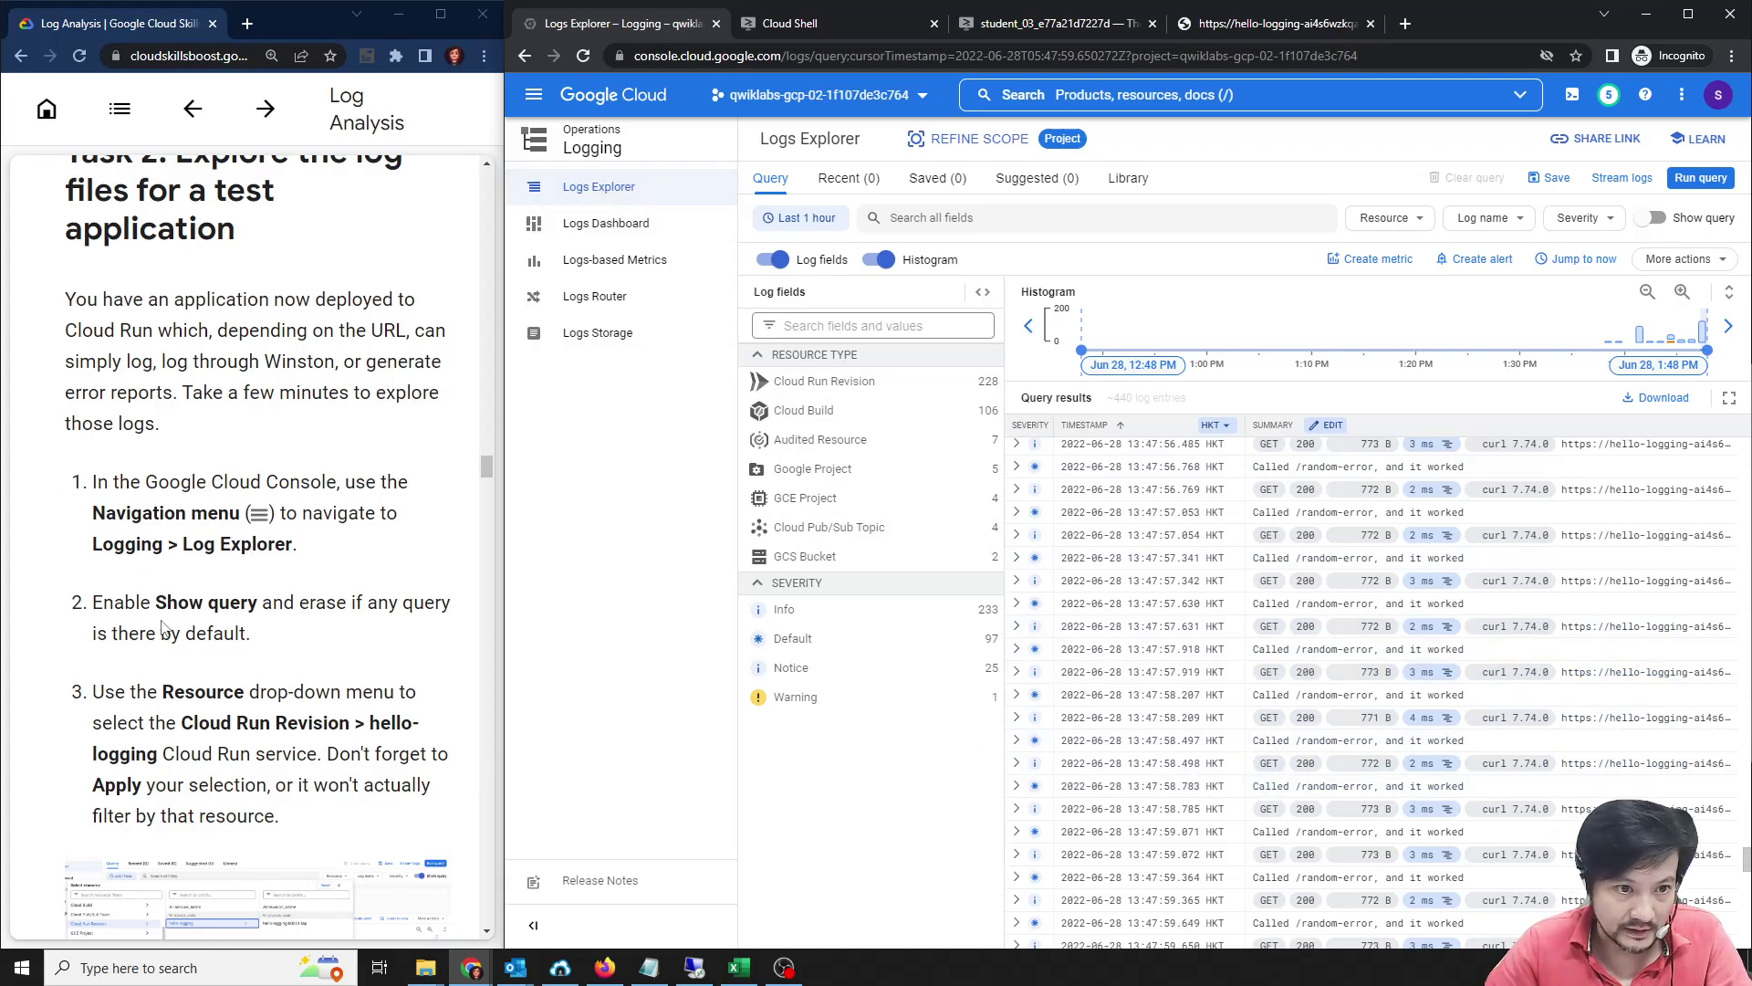
pyautogui.scroll(-2, 167, 622)
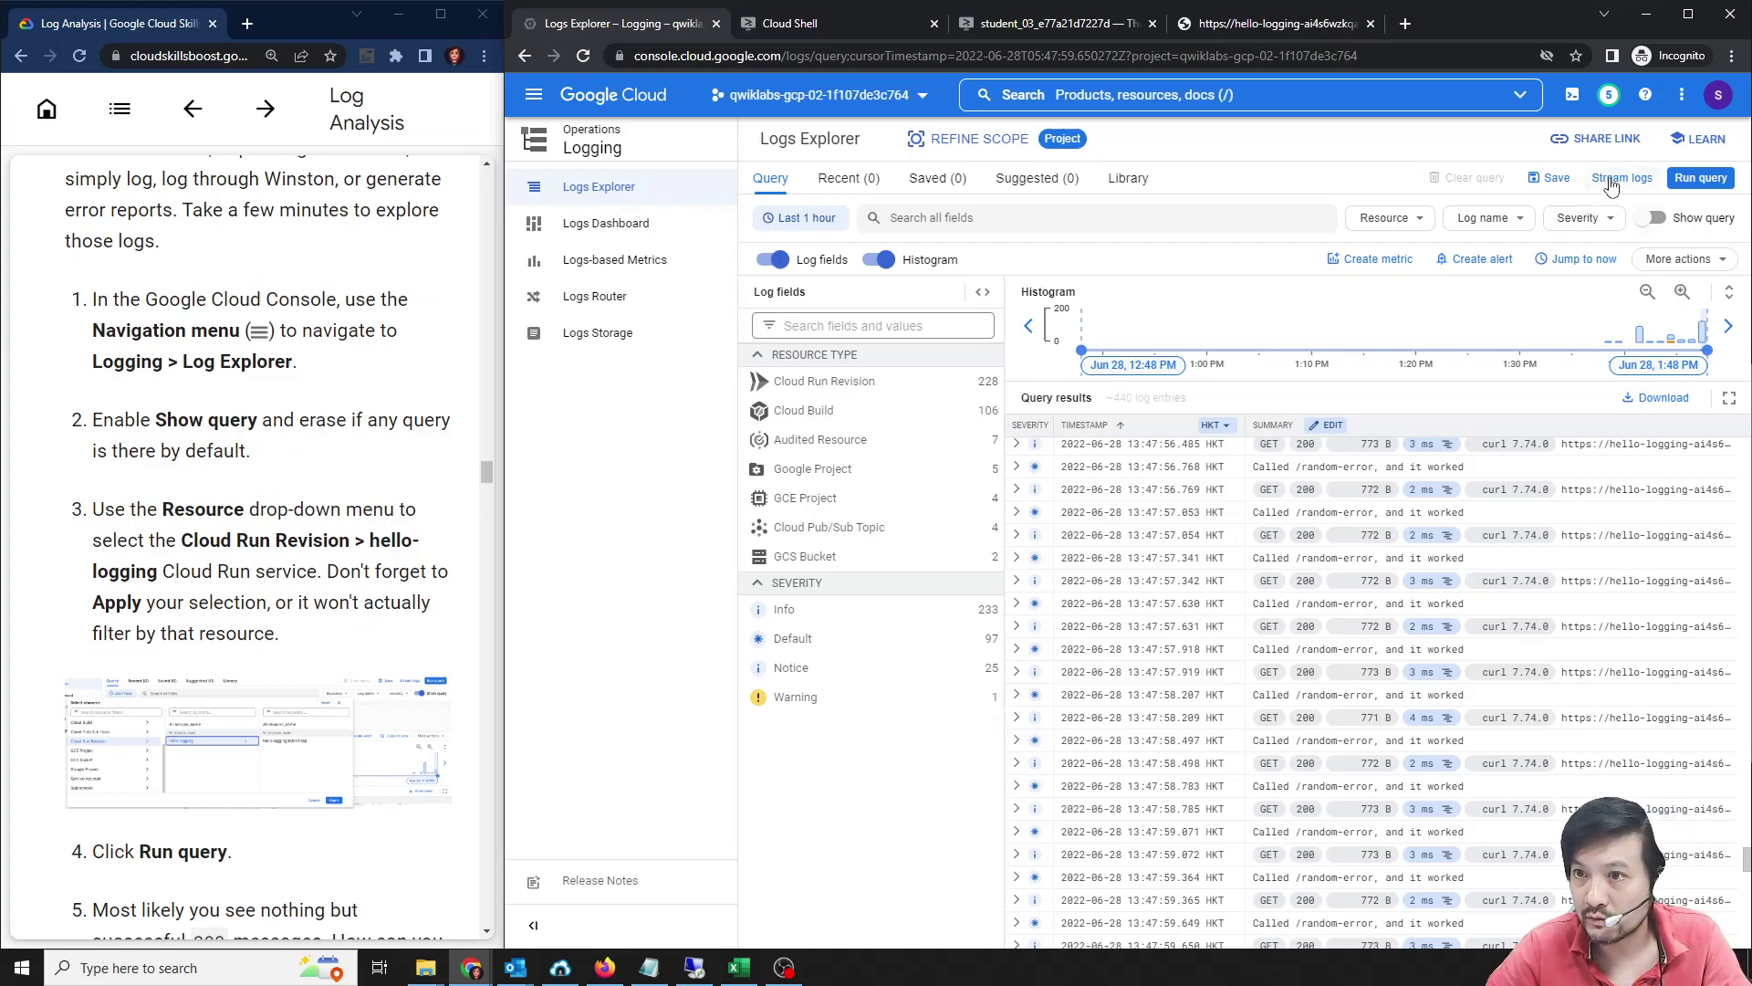
pyautogui.click(1695, 224)
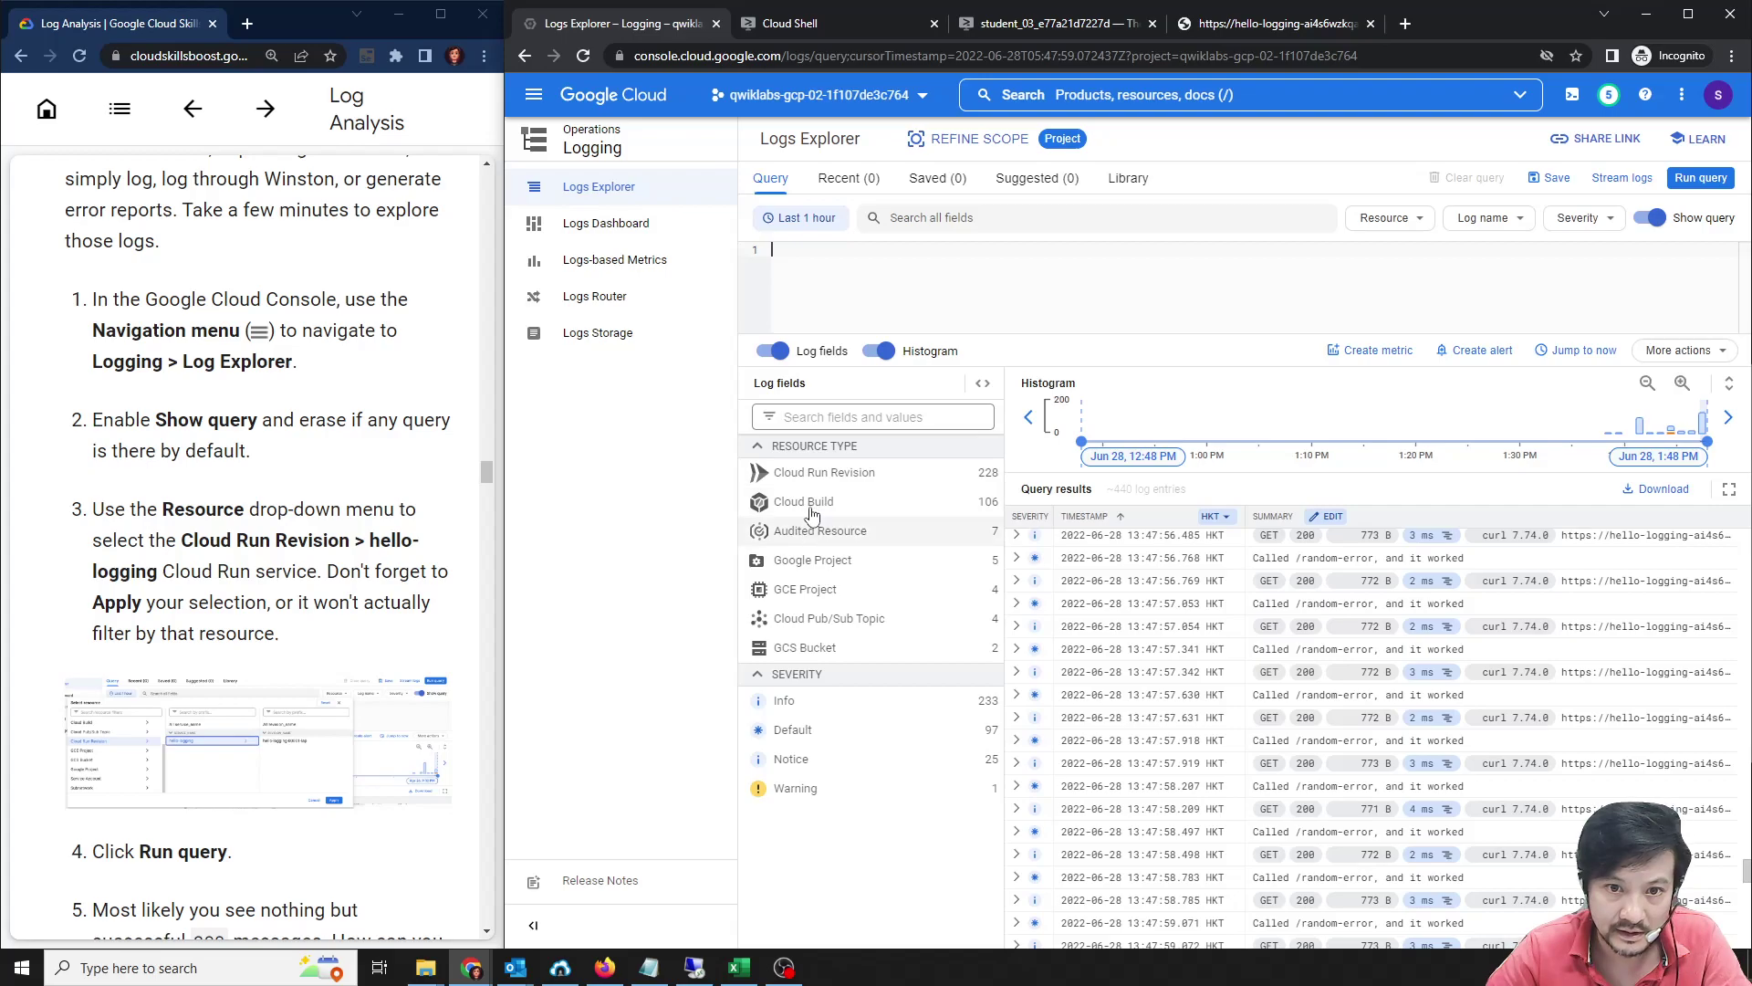
# Filter the logs to the Cloud Run Revision resource type and the hello-logging service name, and look through the entries.
pyautogui.click(812, 472)
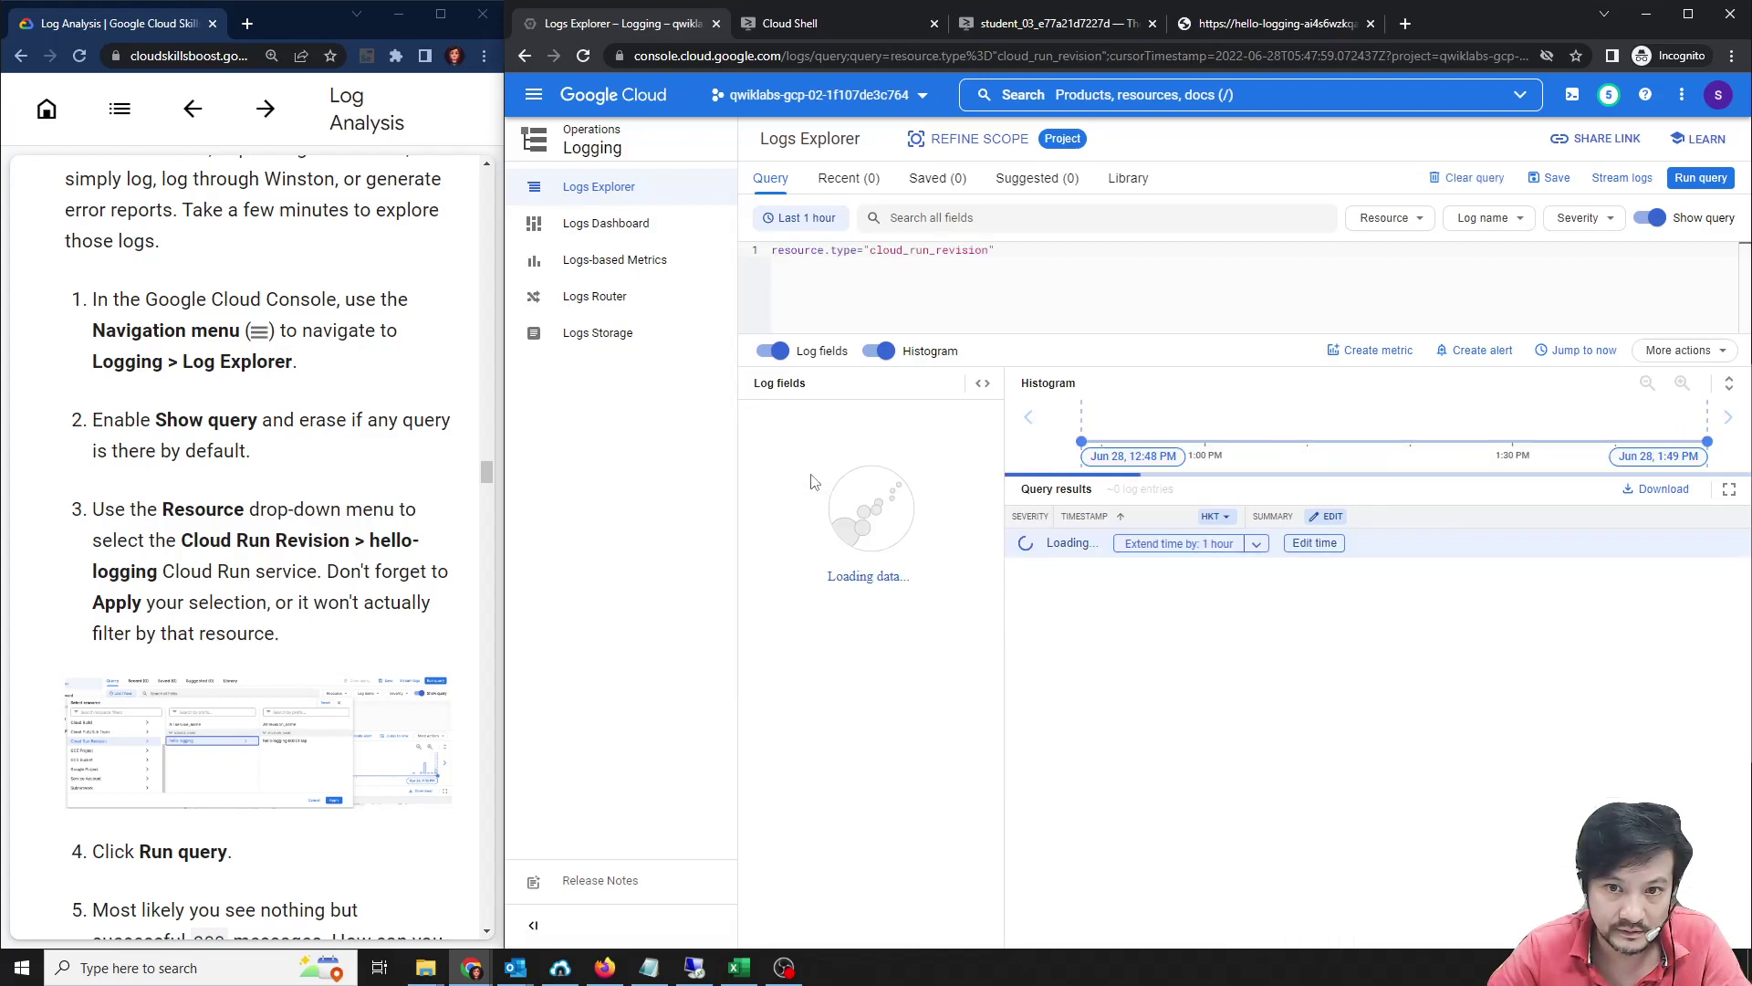
pyautogui.scroll(-1, 90, 550)
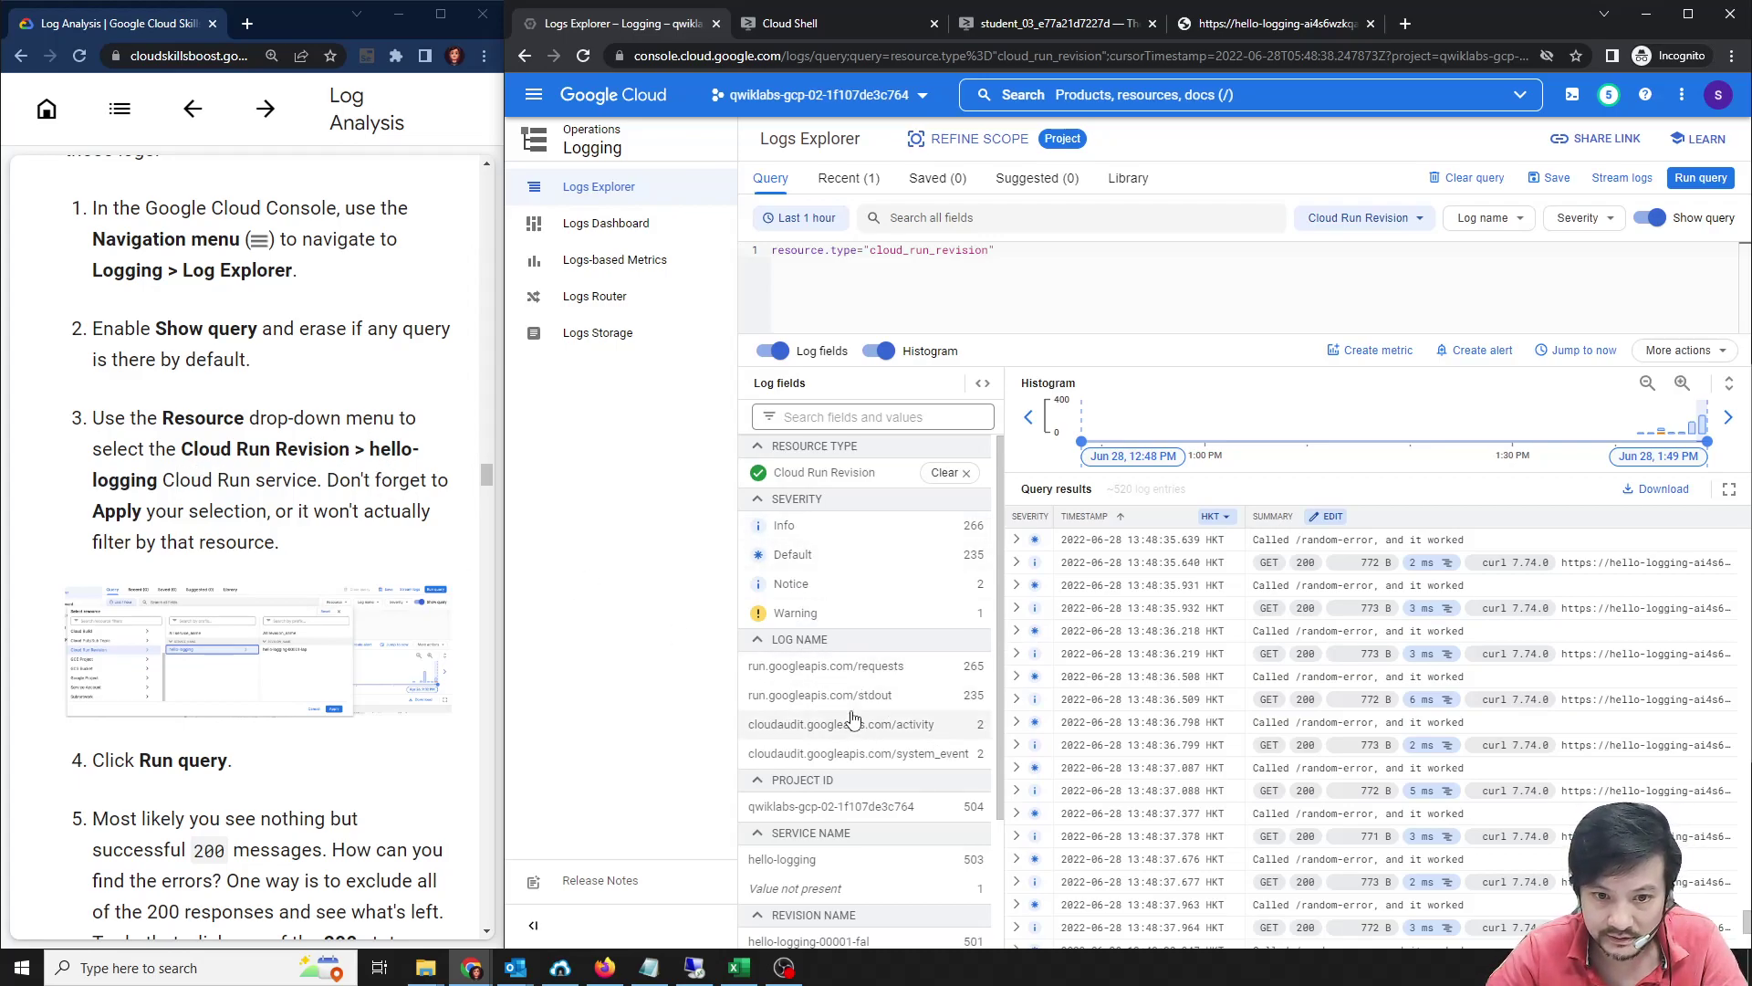
pyautogui.click(800, 865)
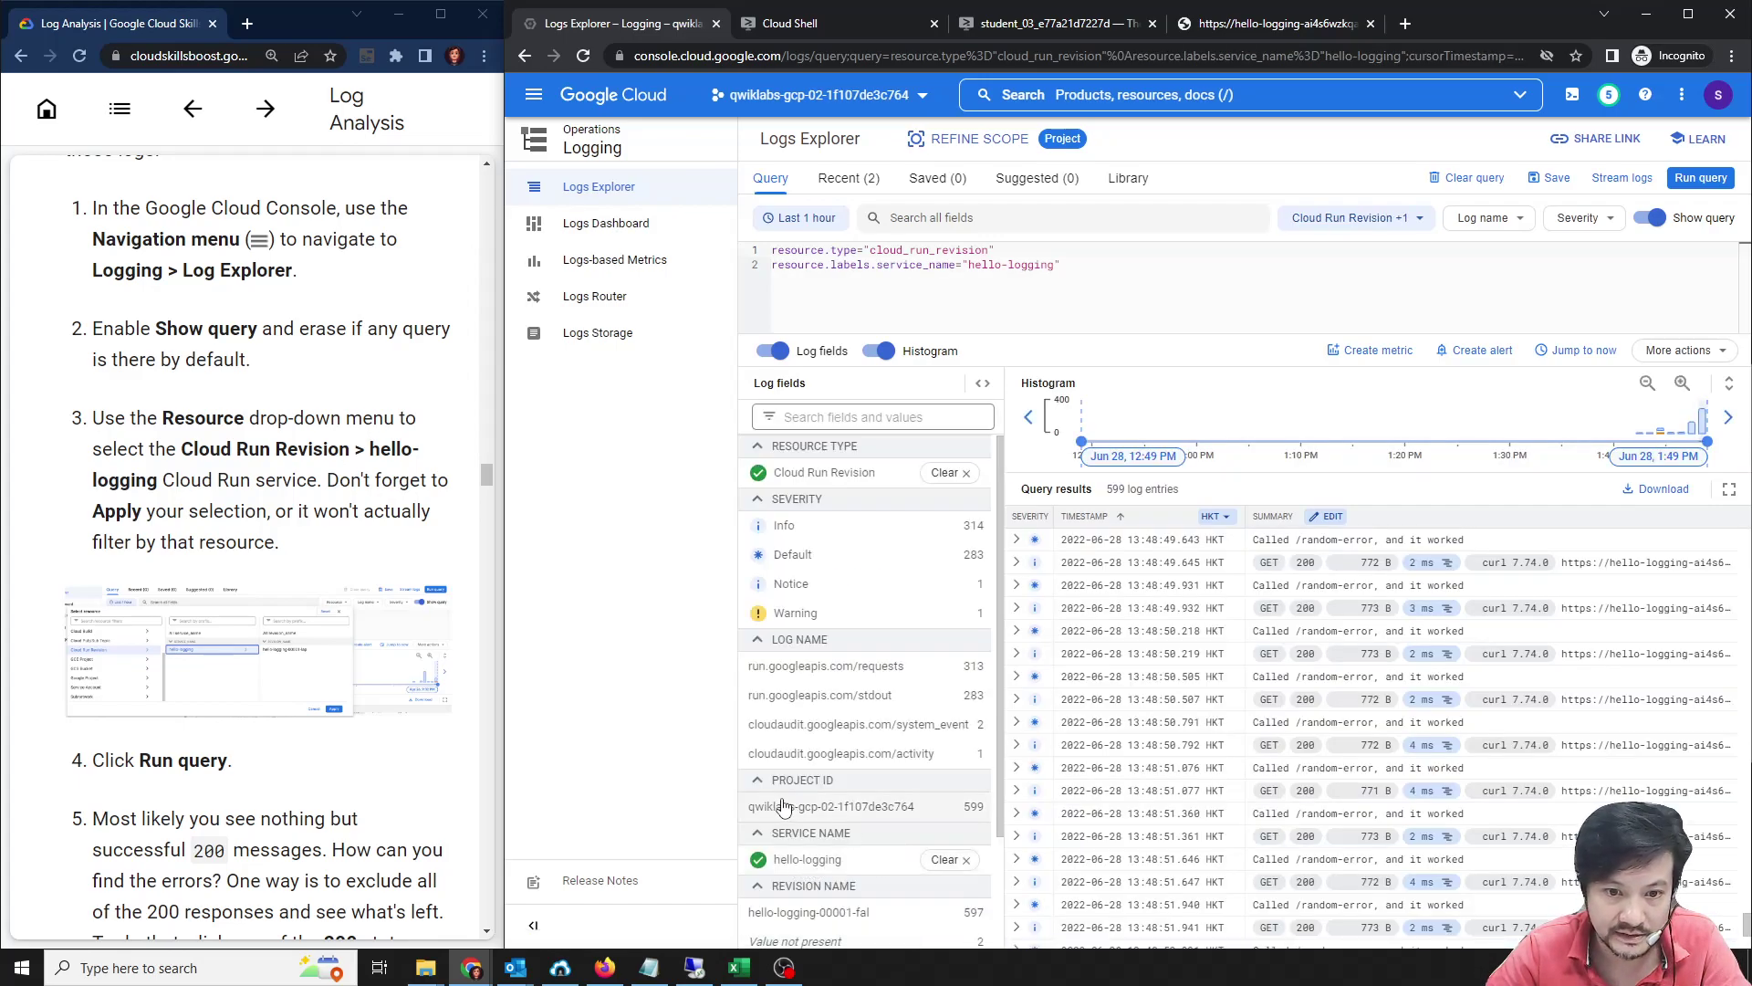
pyautogui.scroll(-1, 822, 821)
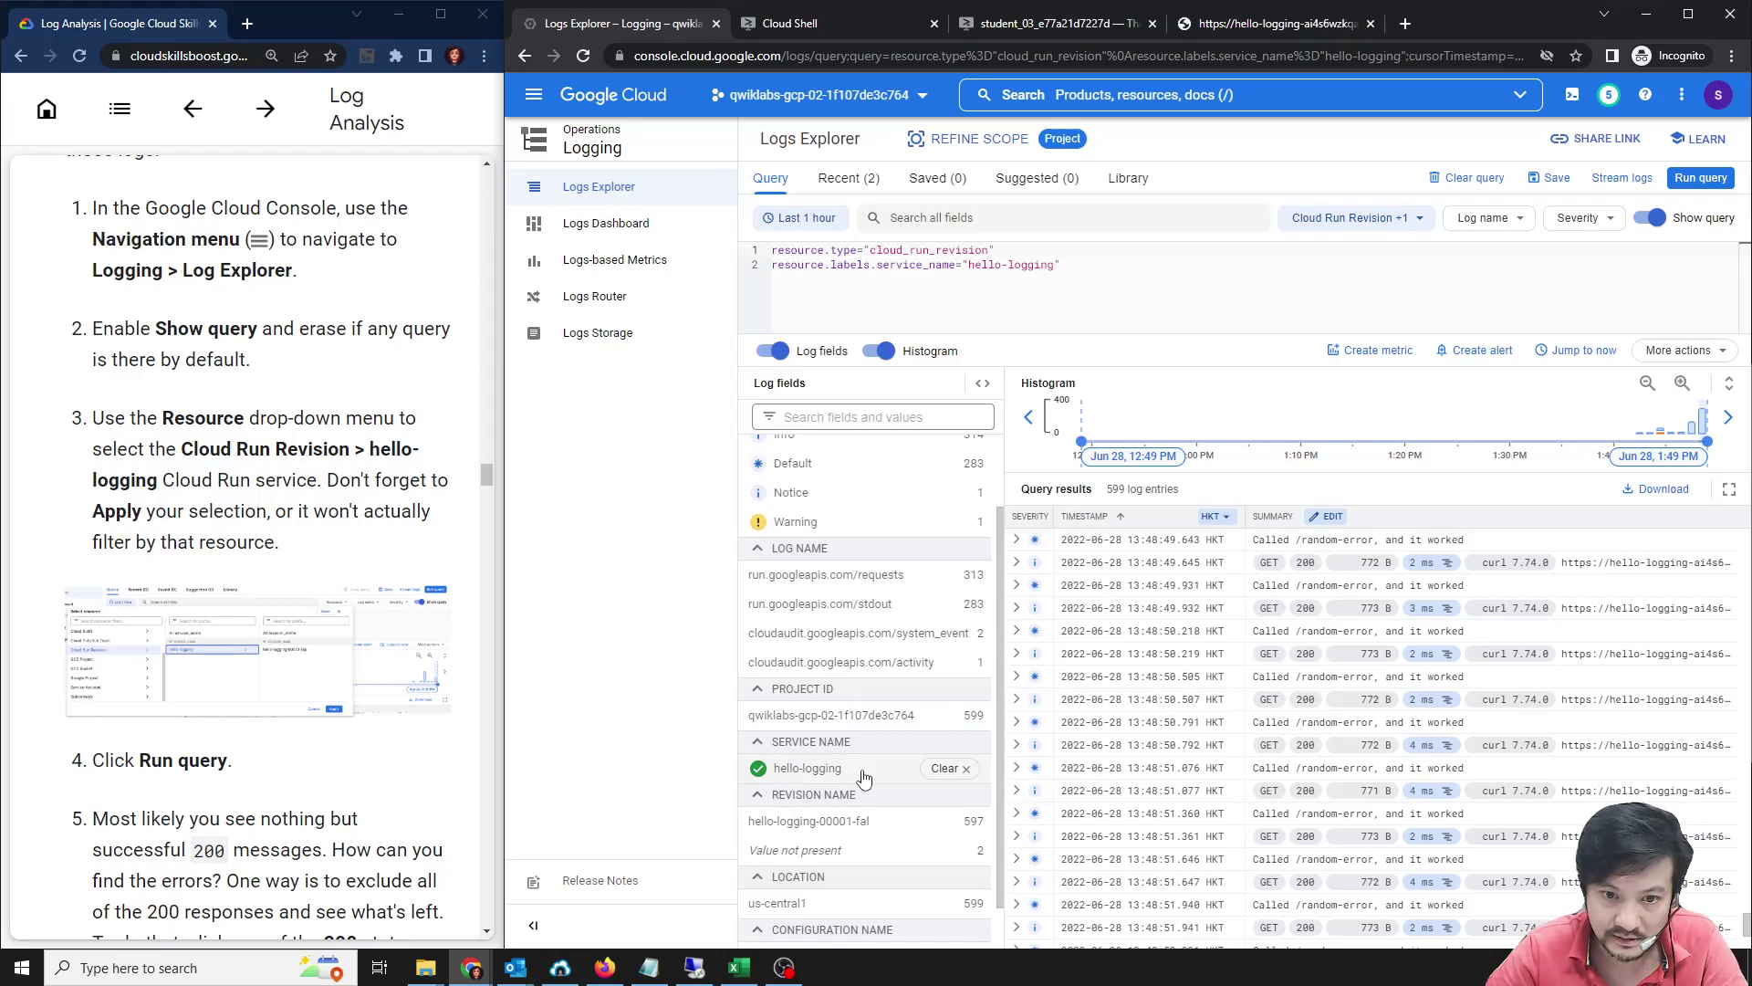
pyautogui.scroll(-1, 858, 785)
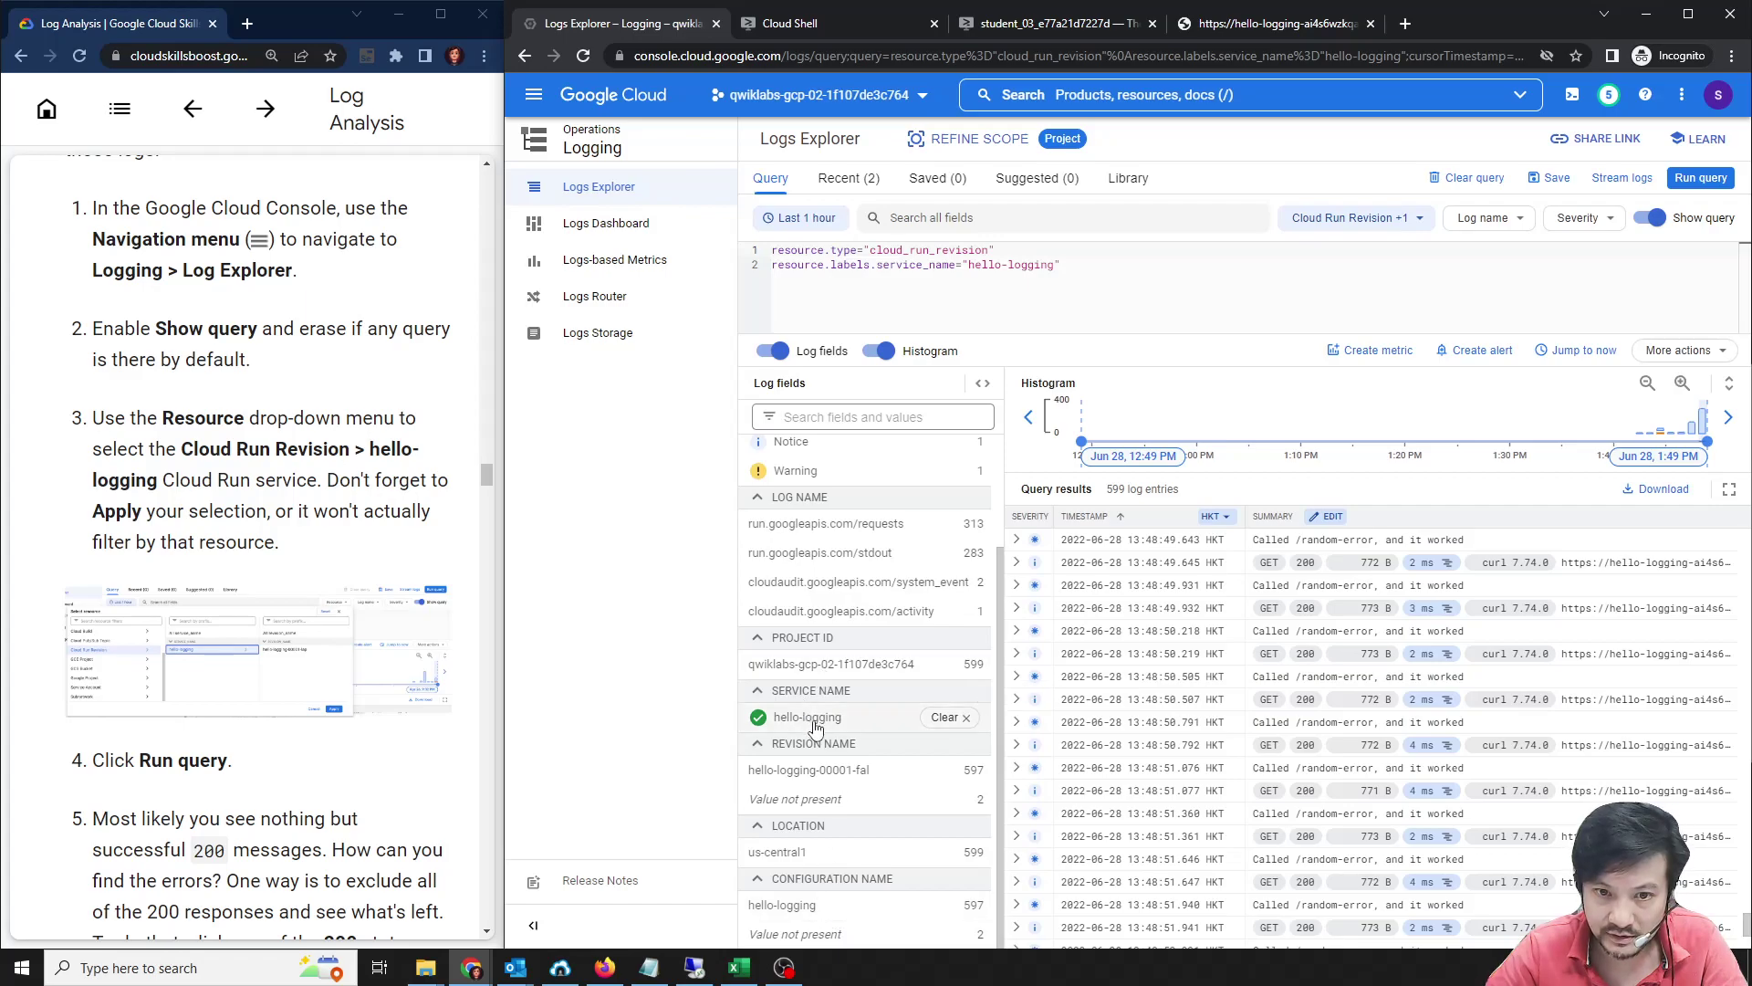
pyautogui.scroll(3, 813, 727)
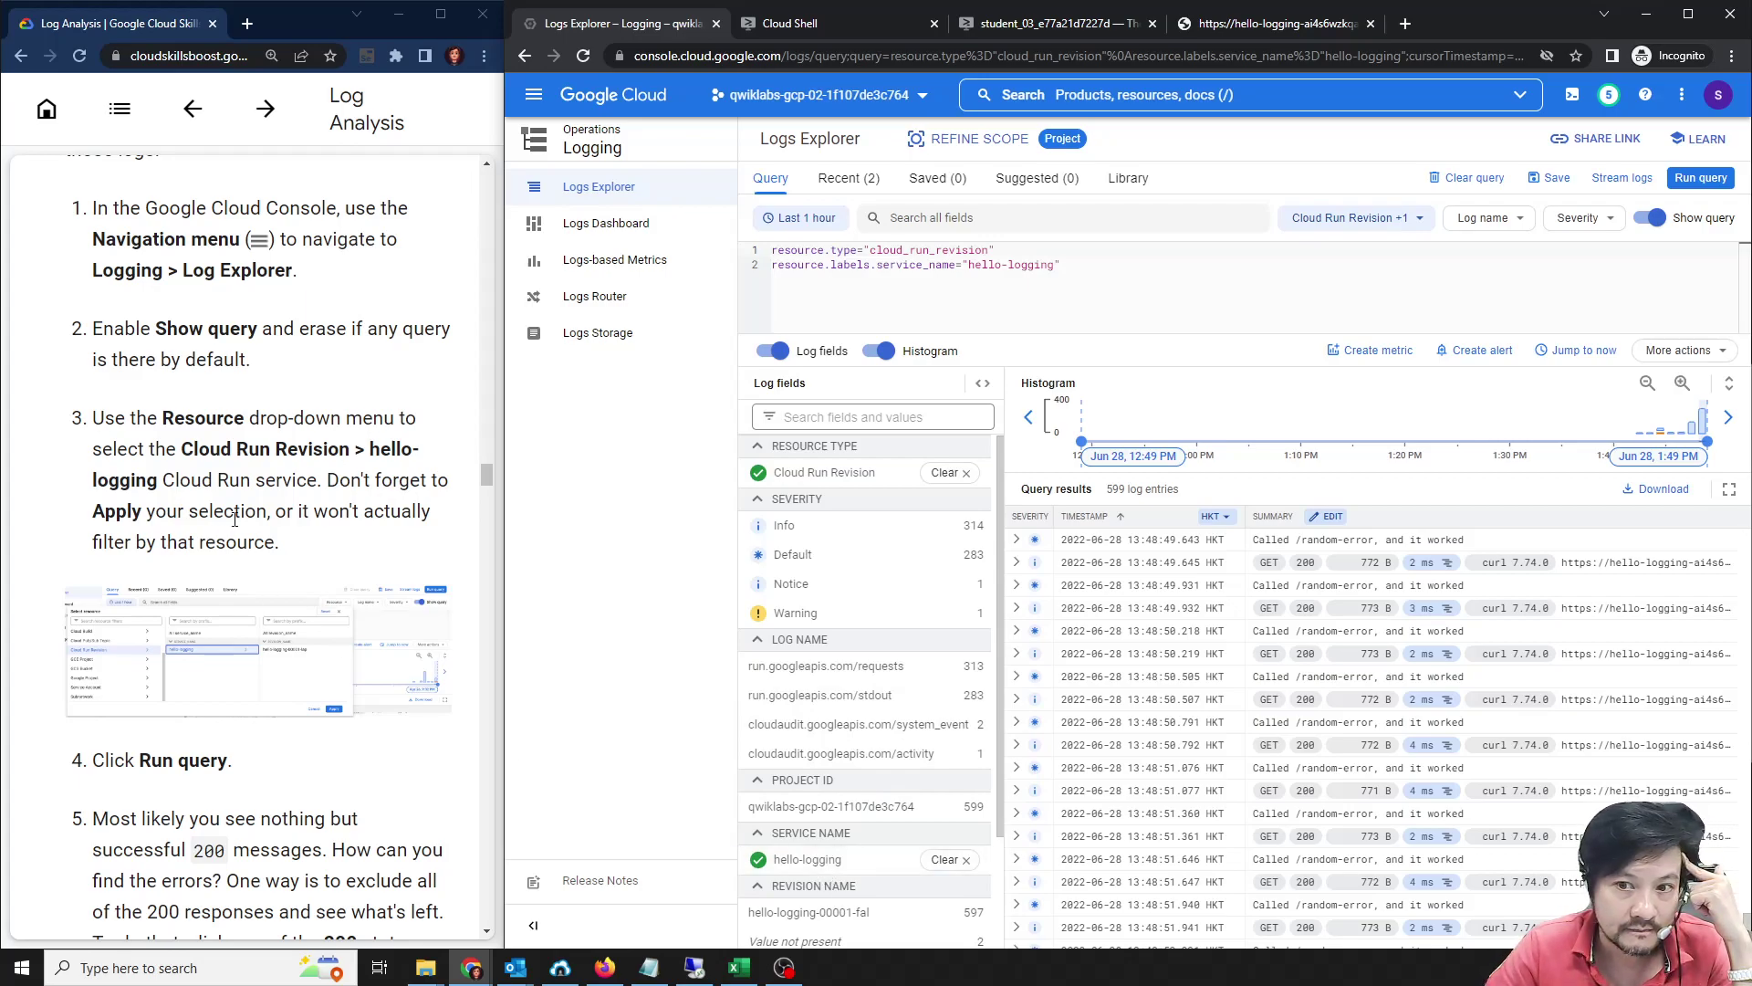
pyautogui.scroll(-3, 1383, 785)
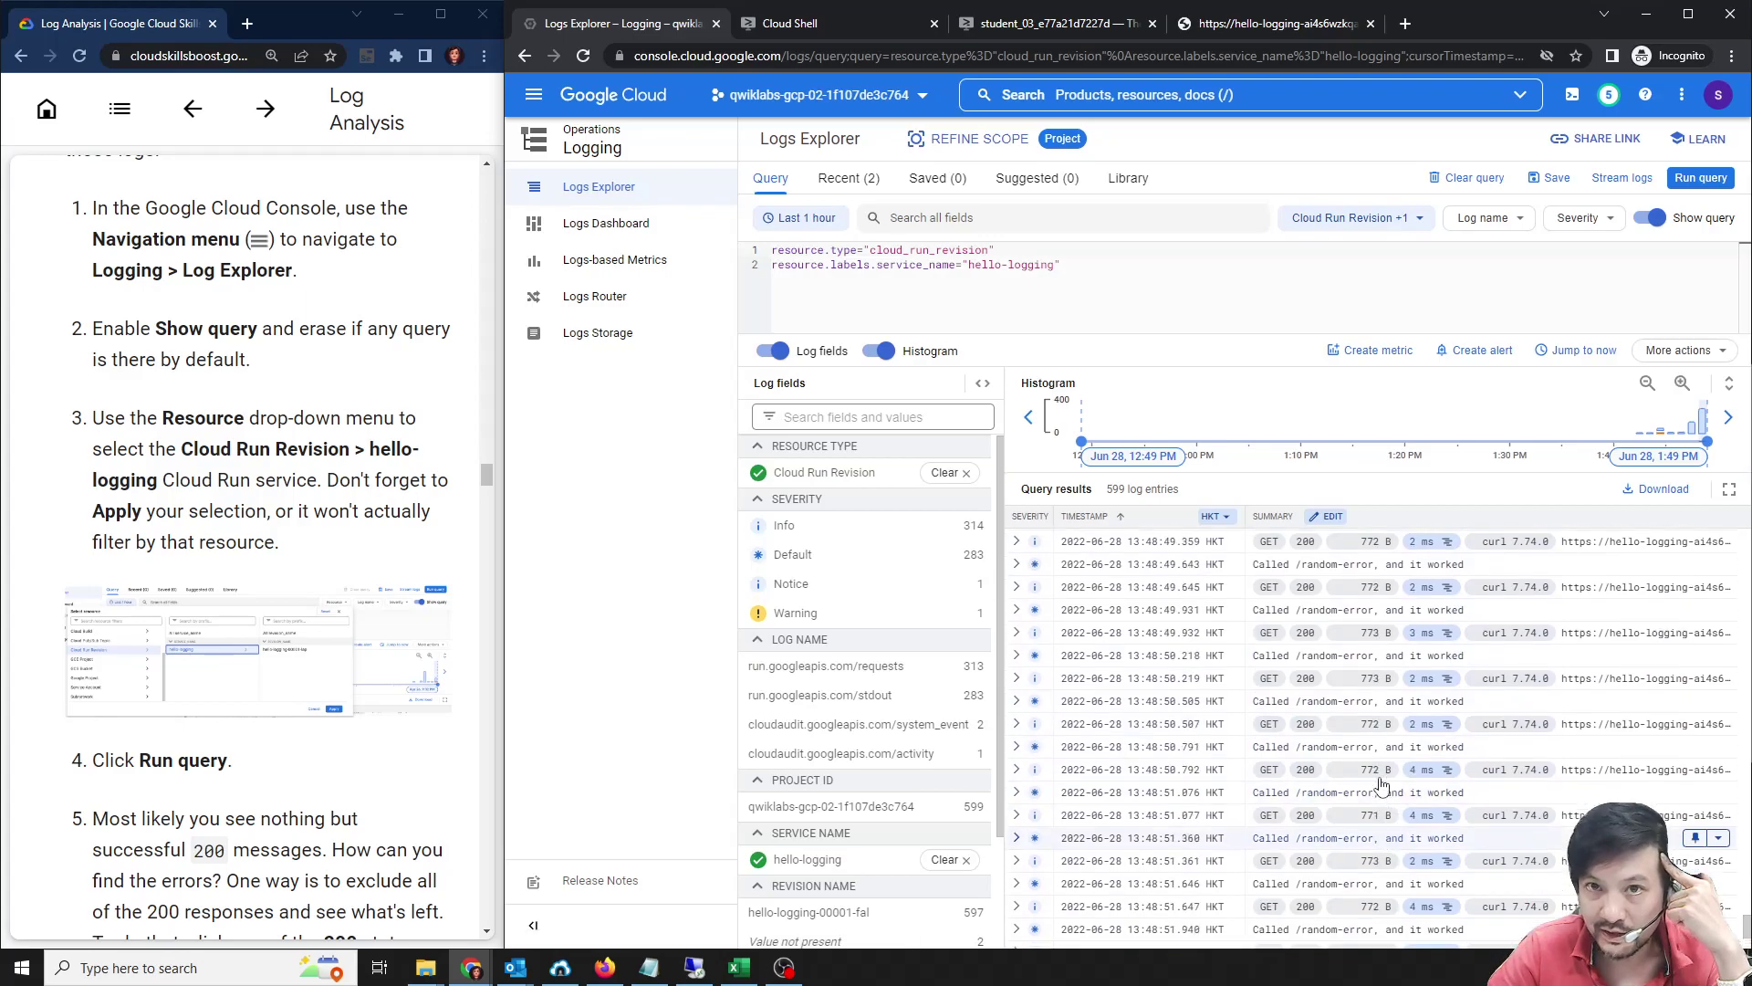
# Check the loop in Cloud Shell, rerun the hello-logging query in Logs Explorer and look through the refreshed entries.
pyautogui.click(867, 27)
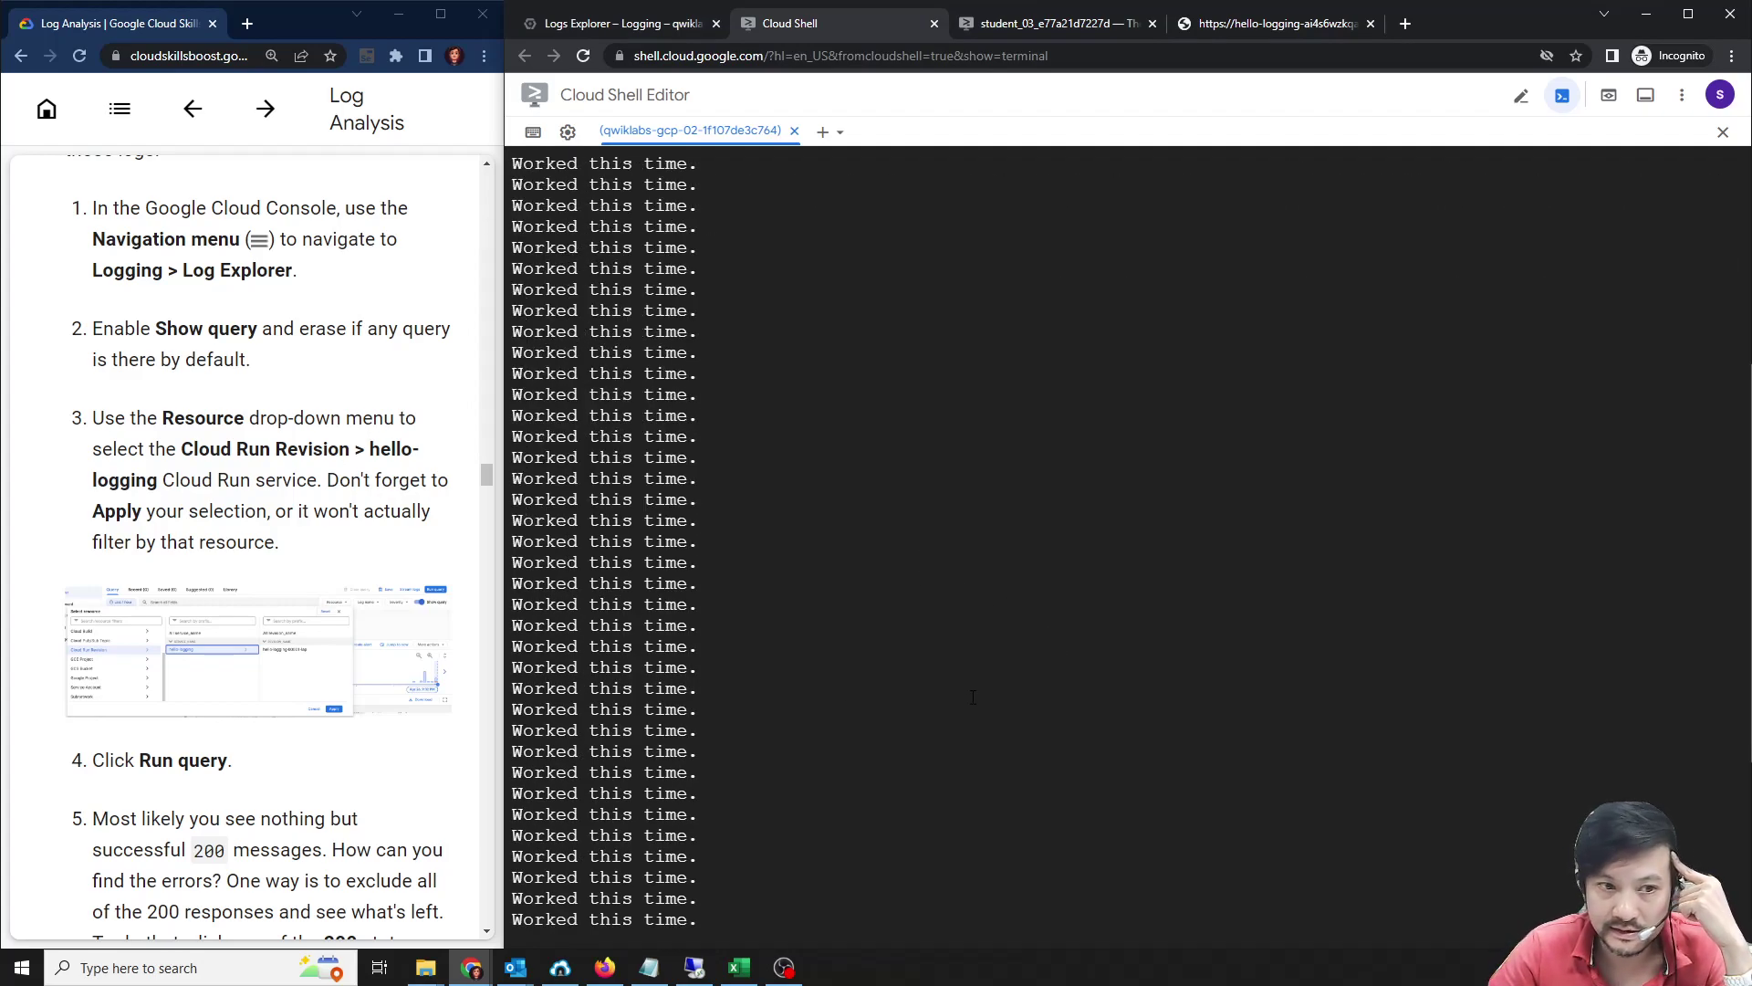
pyautogui.scroll(-1, 343, 682)
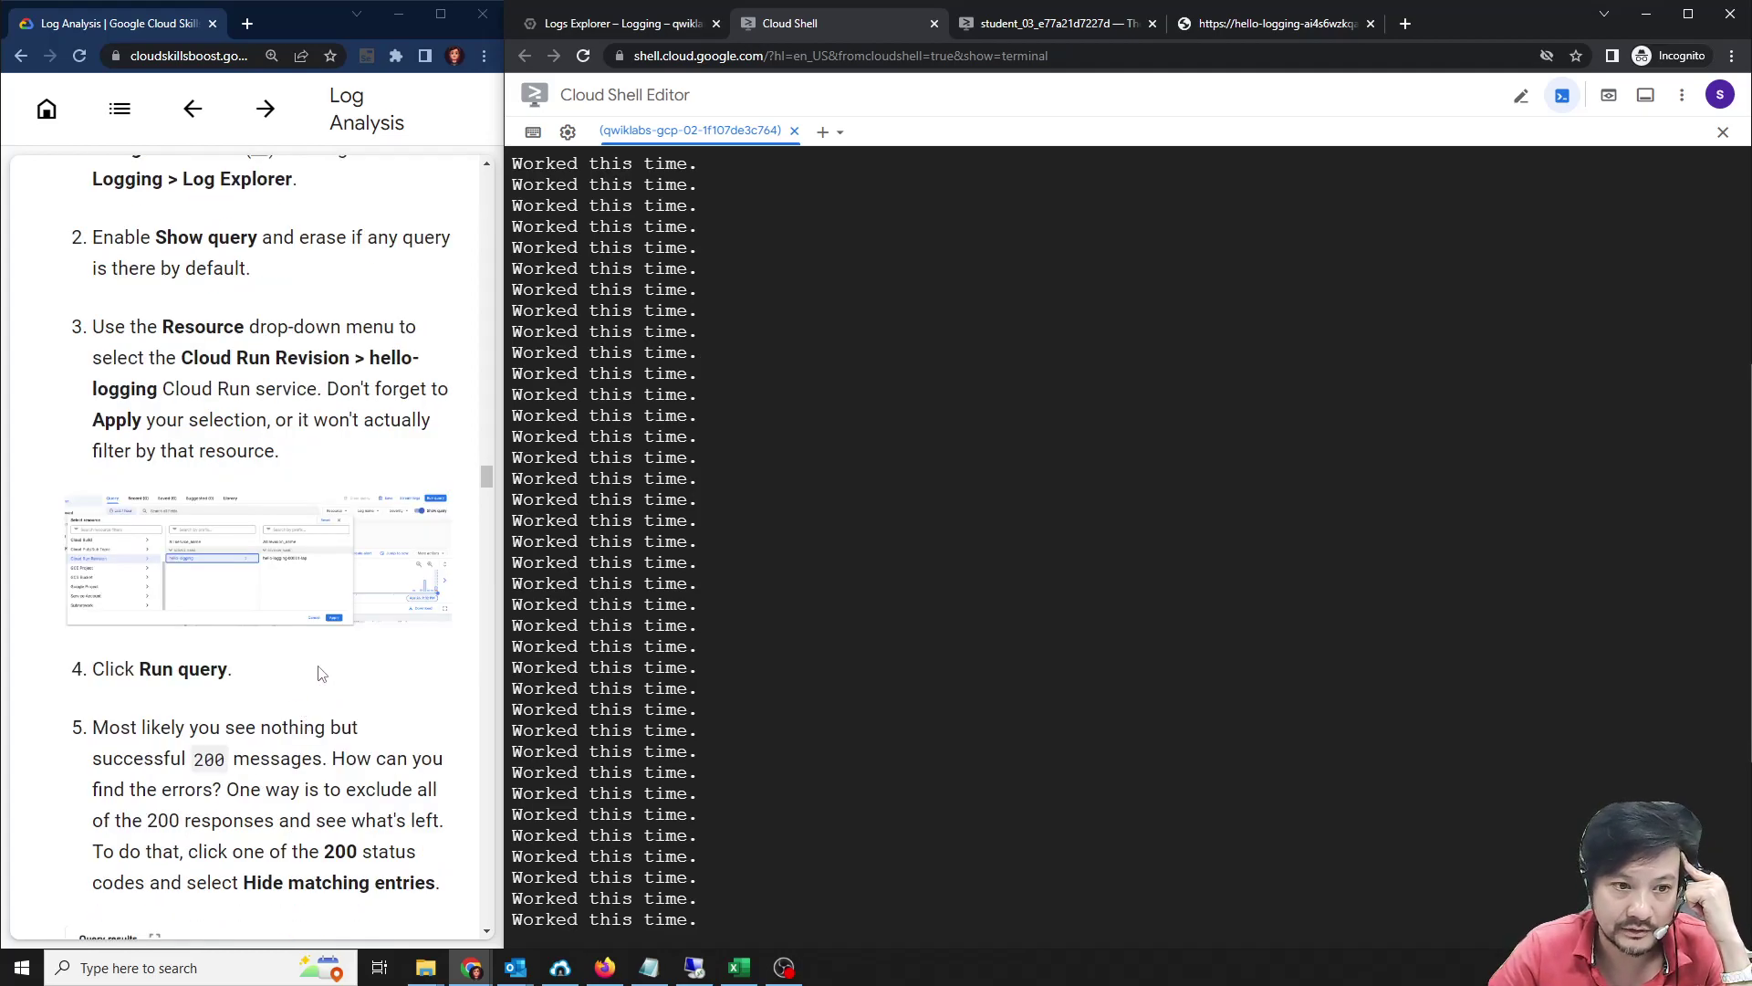
pyautogui.scroll(-4, 320, 674)
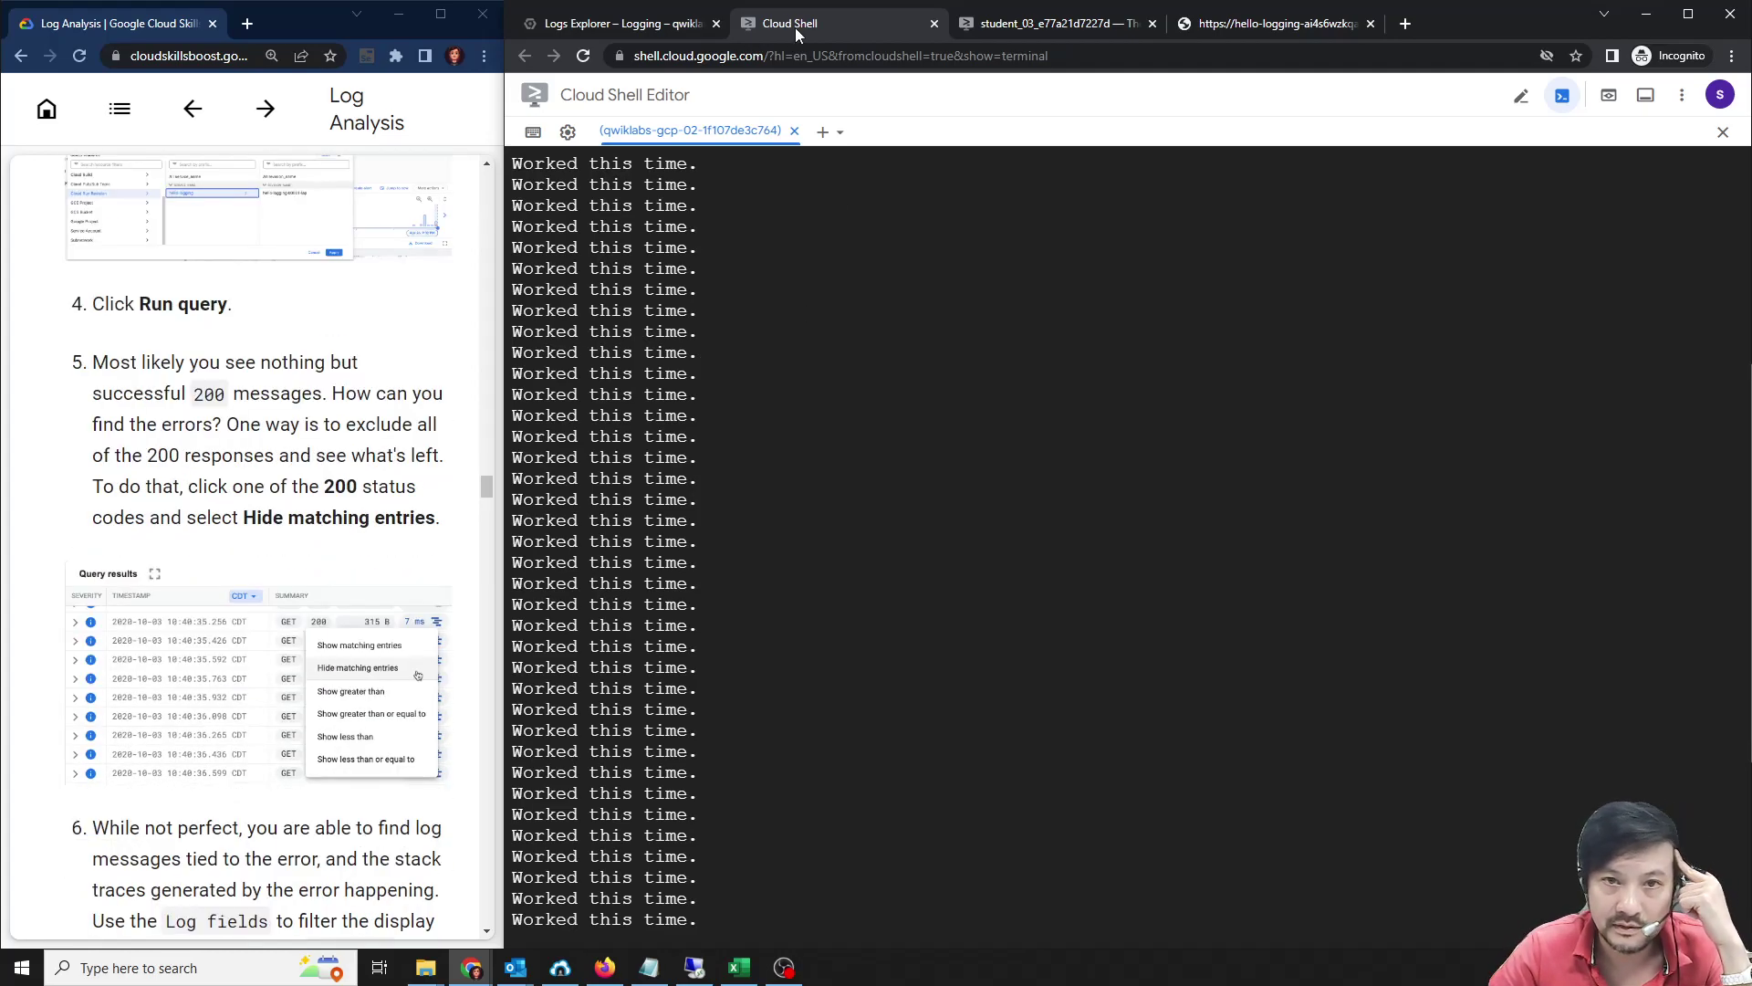
pyautogui.click(616, 26)
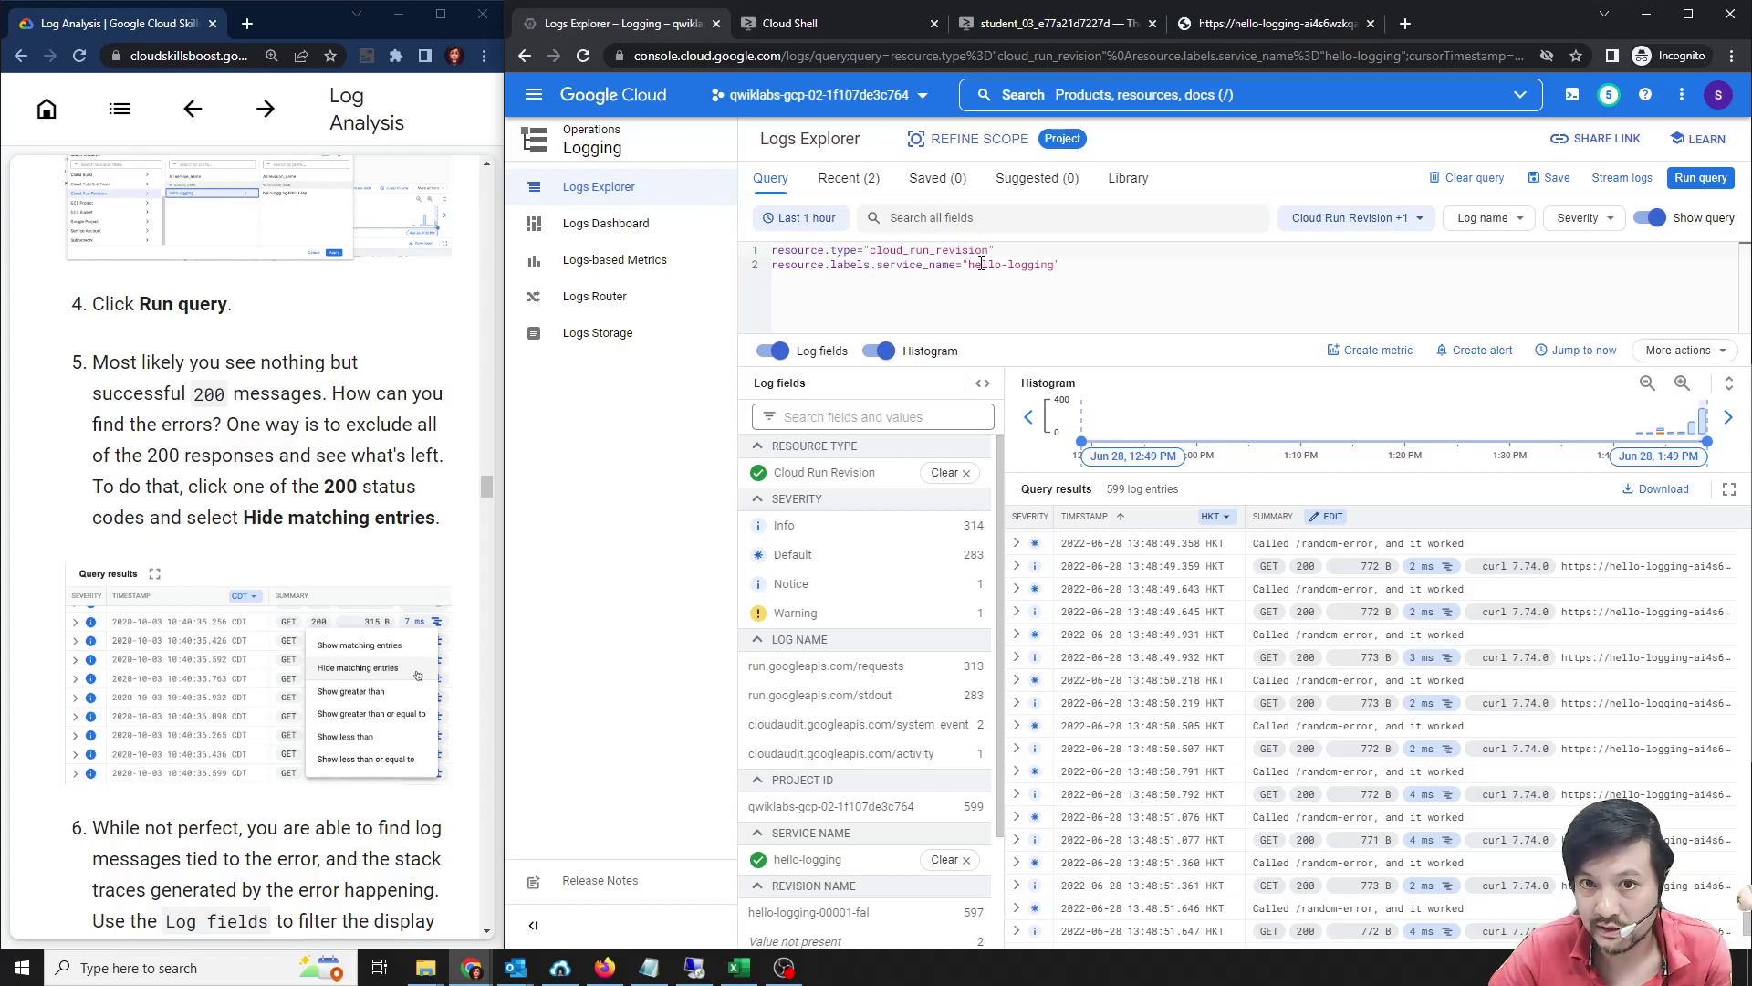
pyautogui.click(1691, 180)
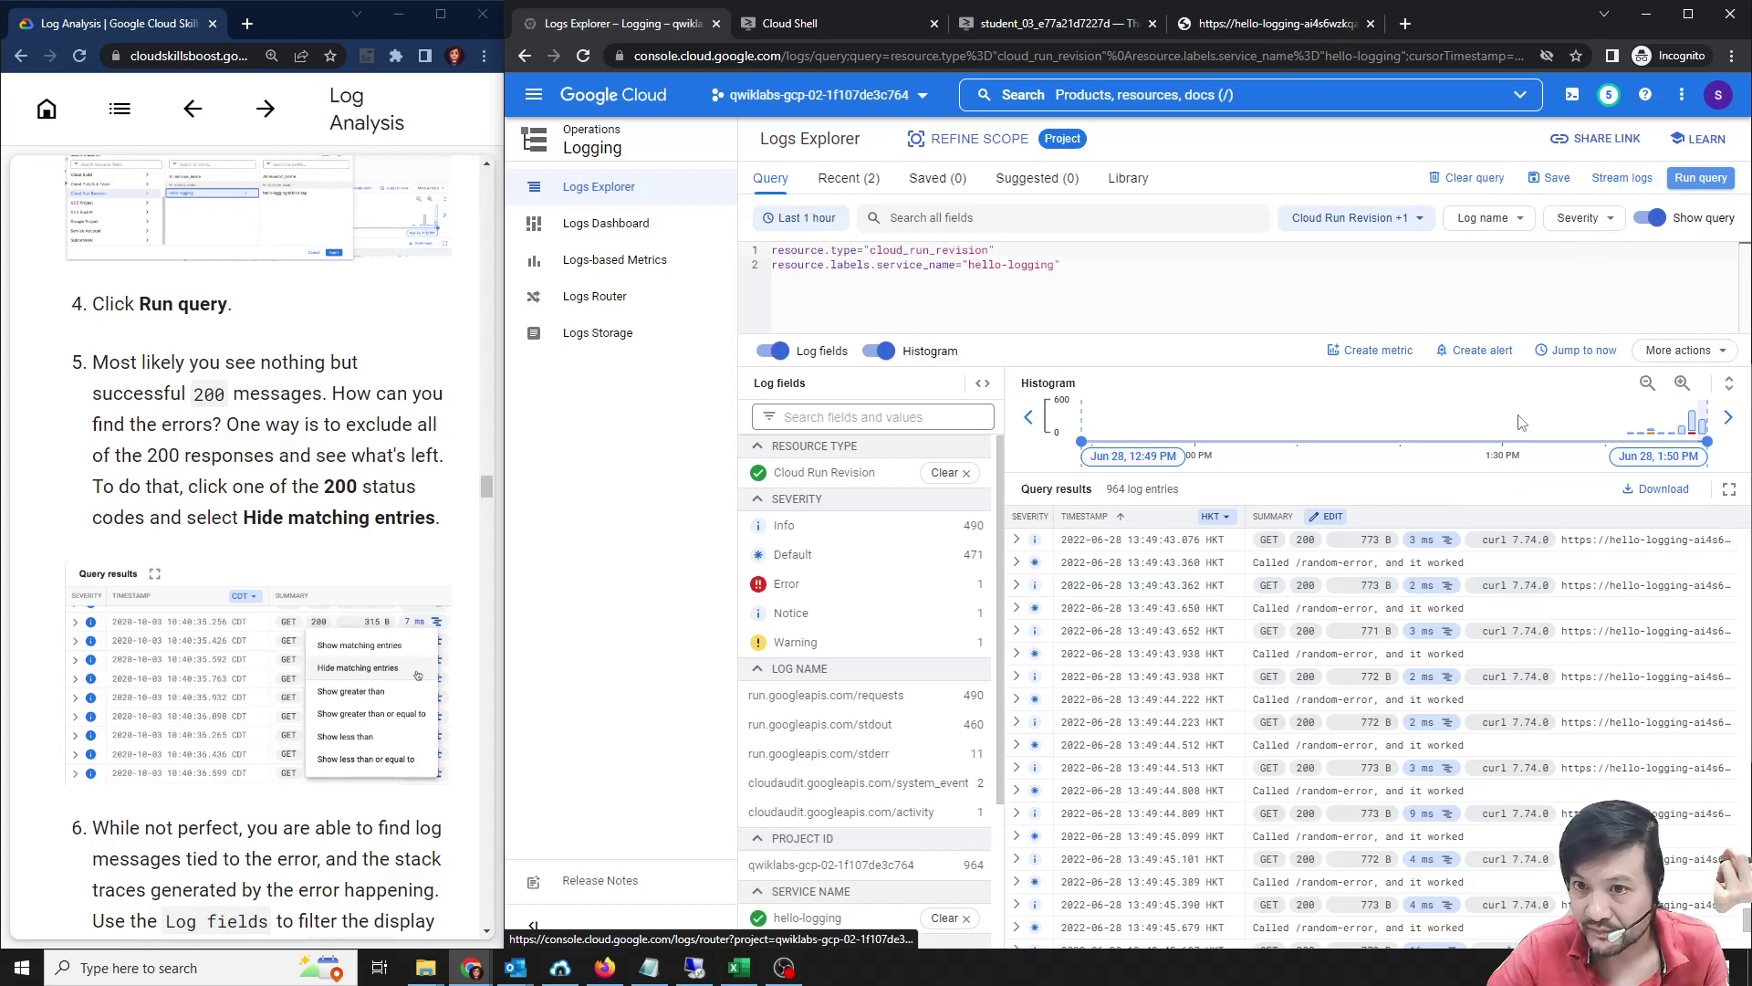
pyautogui.scroll(-5, 1474, 769)
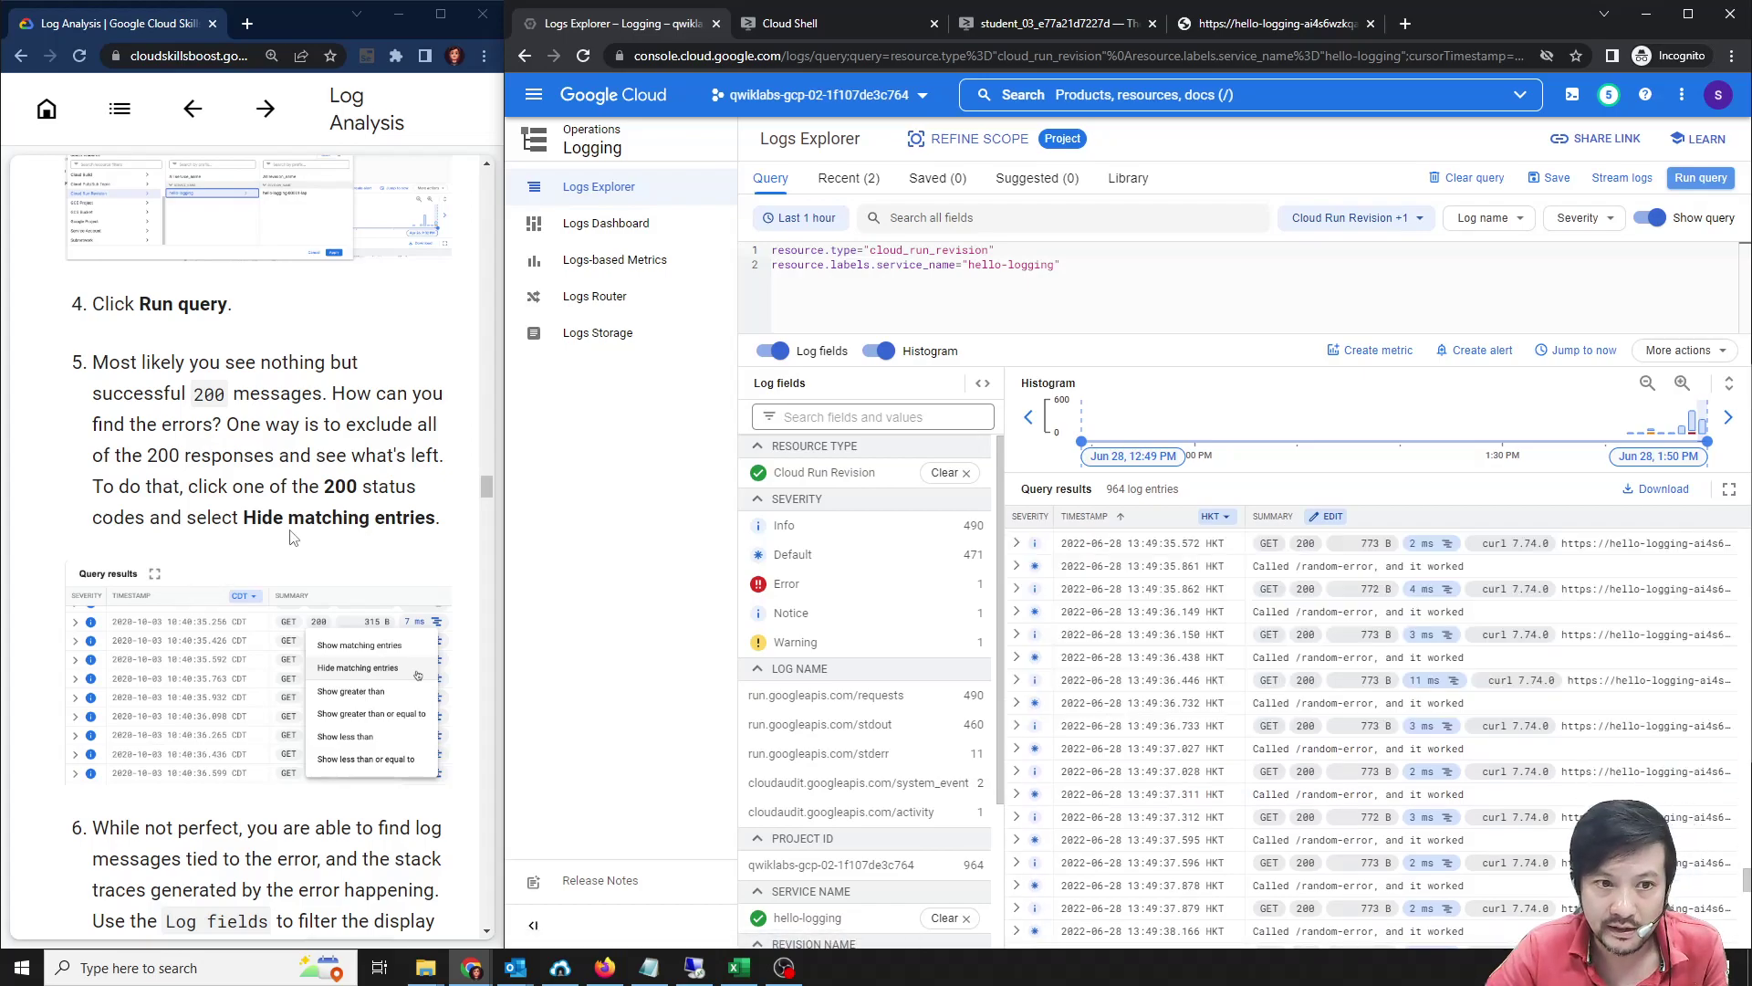
# Hide the log entries matching HTTP status 200 and look through the remaining results.
pyautogui.scroll(-1, 291, 537)
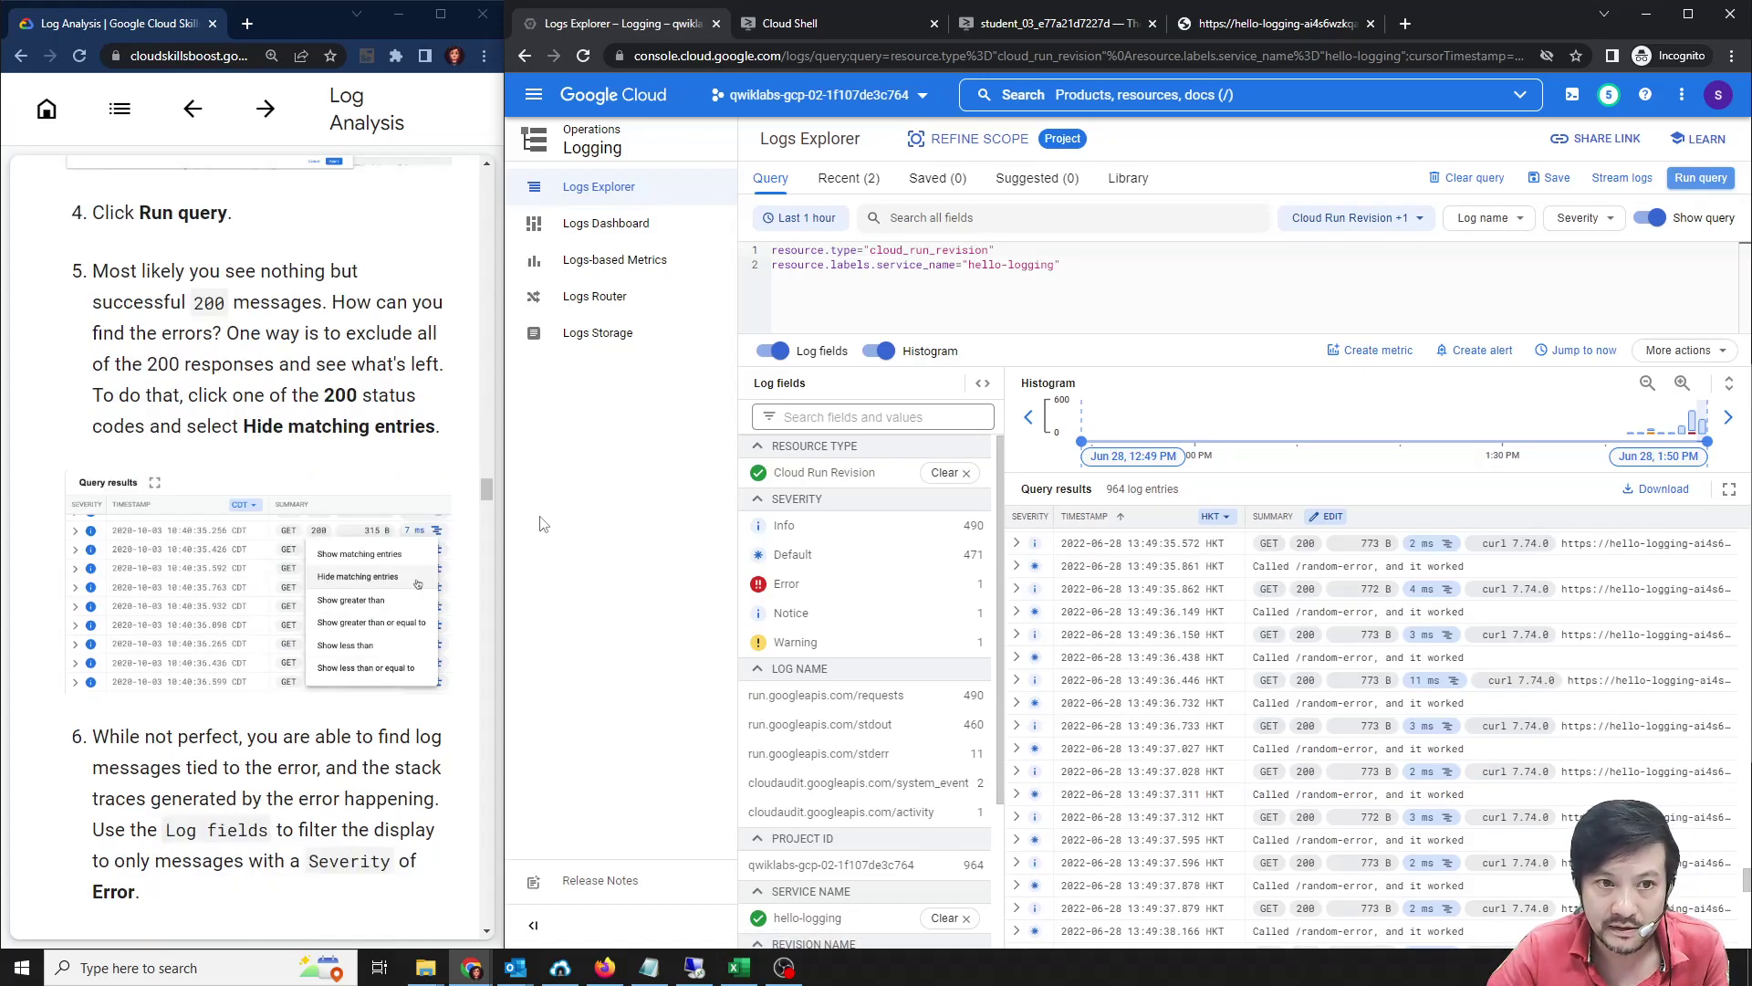
pyautogui.click(1306, 544)
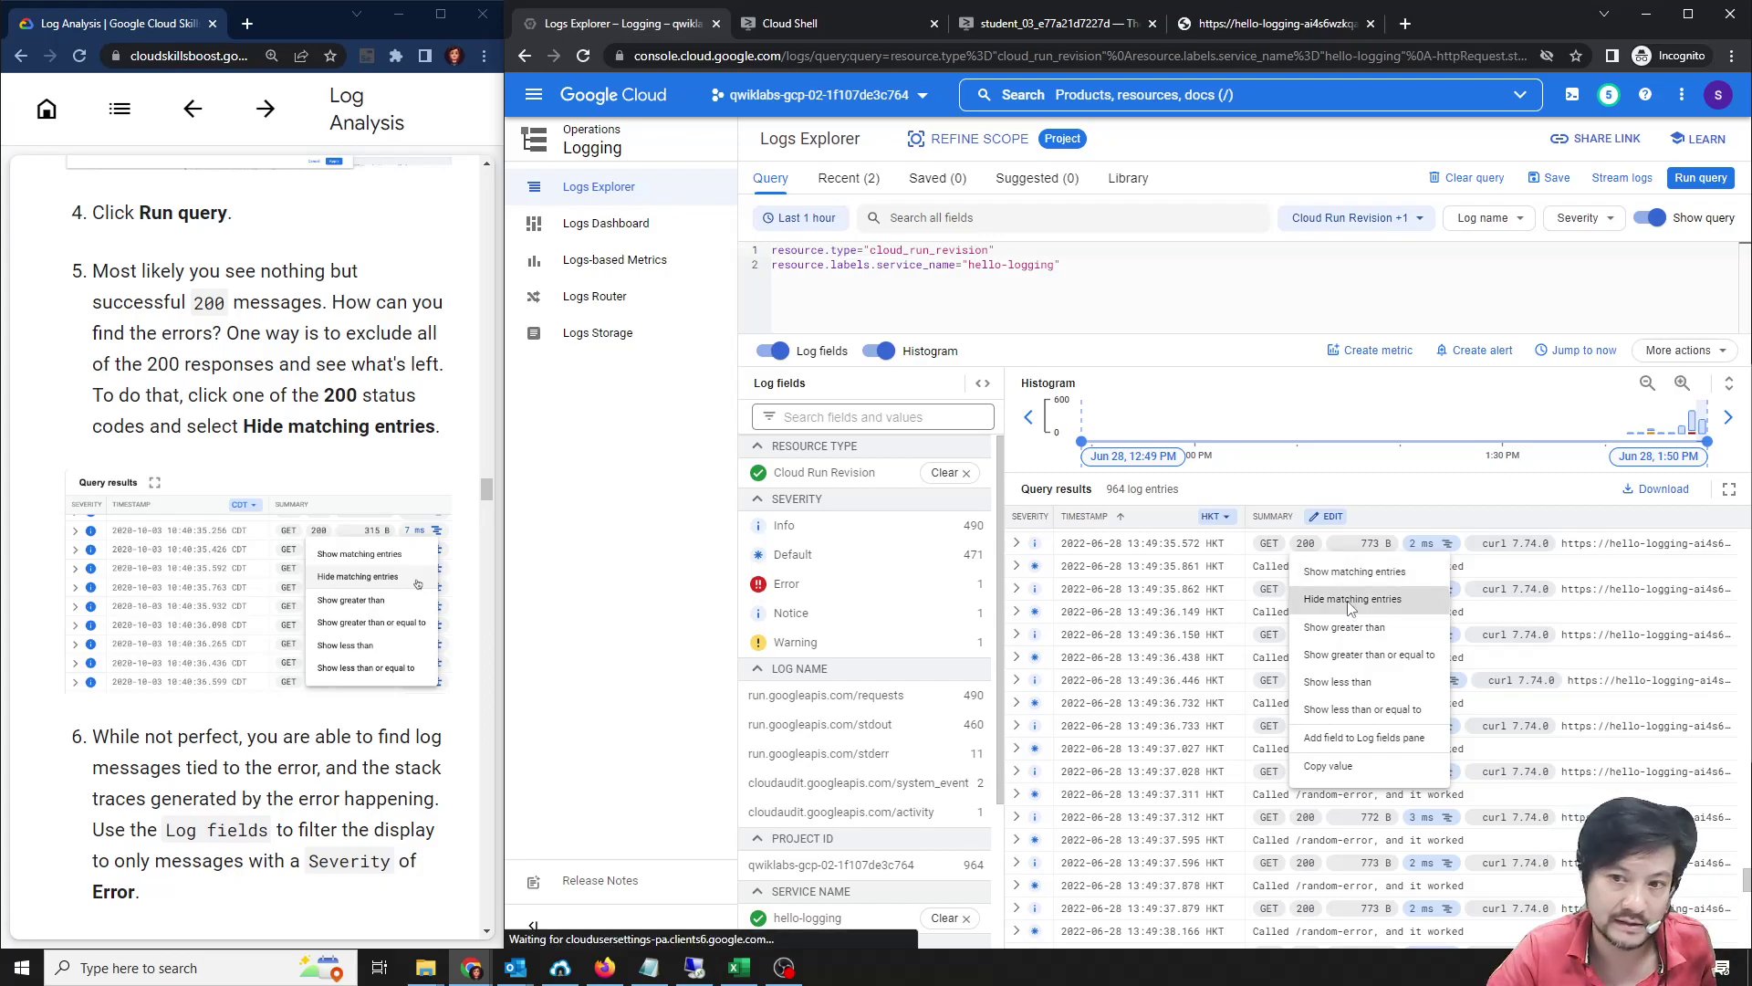
pyautogui.click(1350, 600)
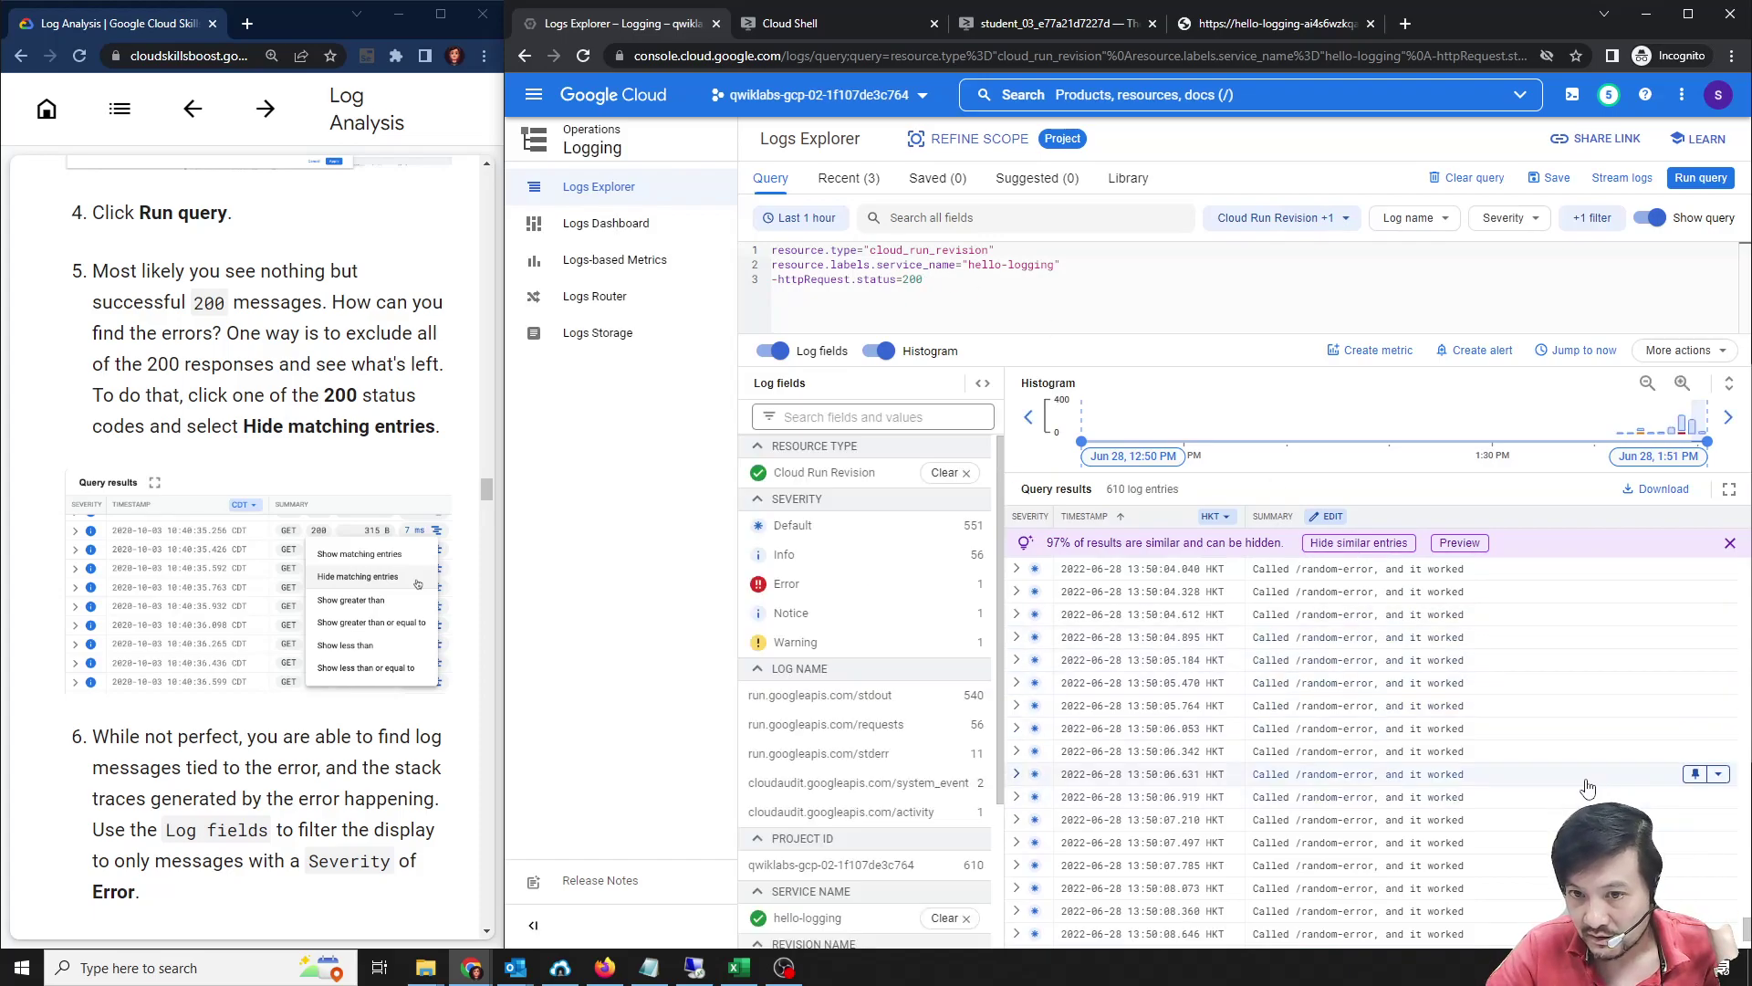
pyautogui.scroll(-3, 1435, 725)
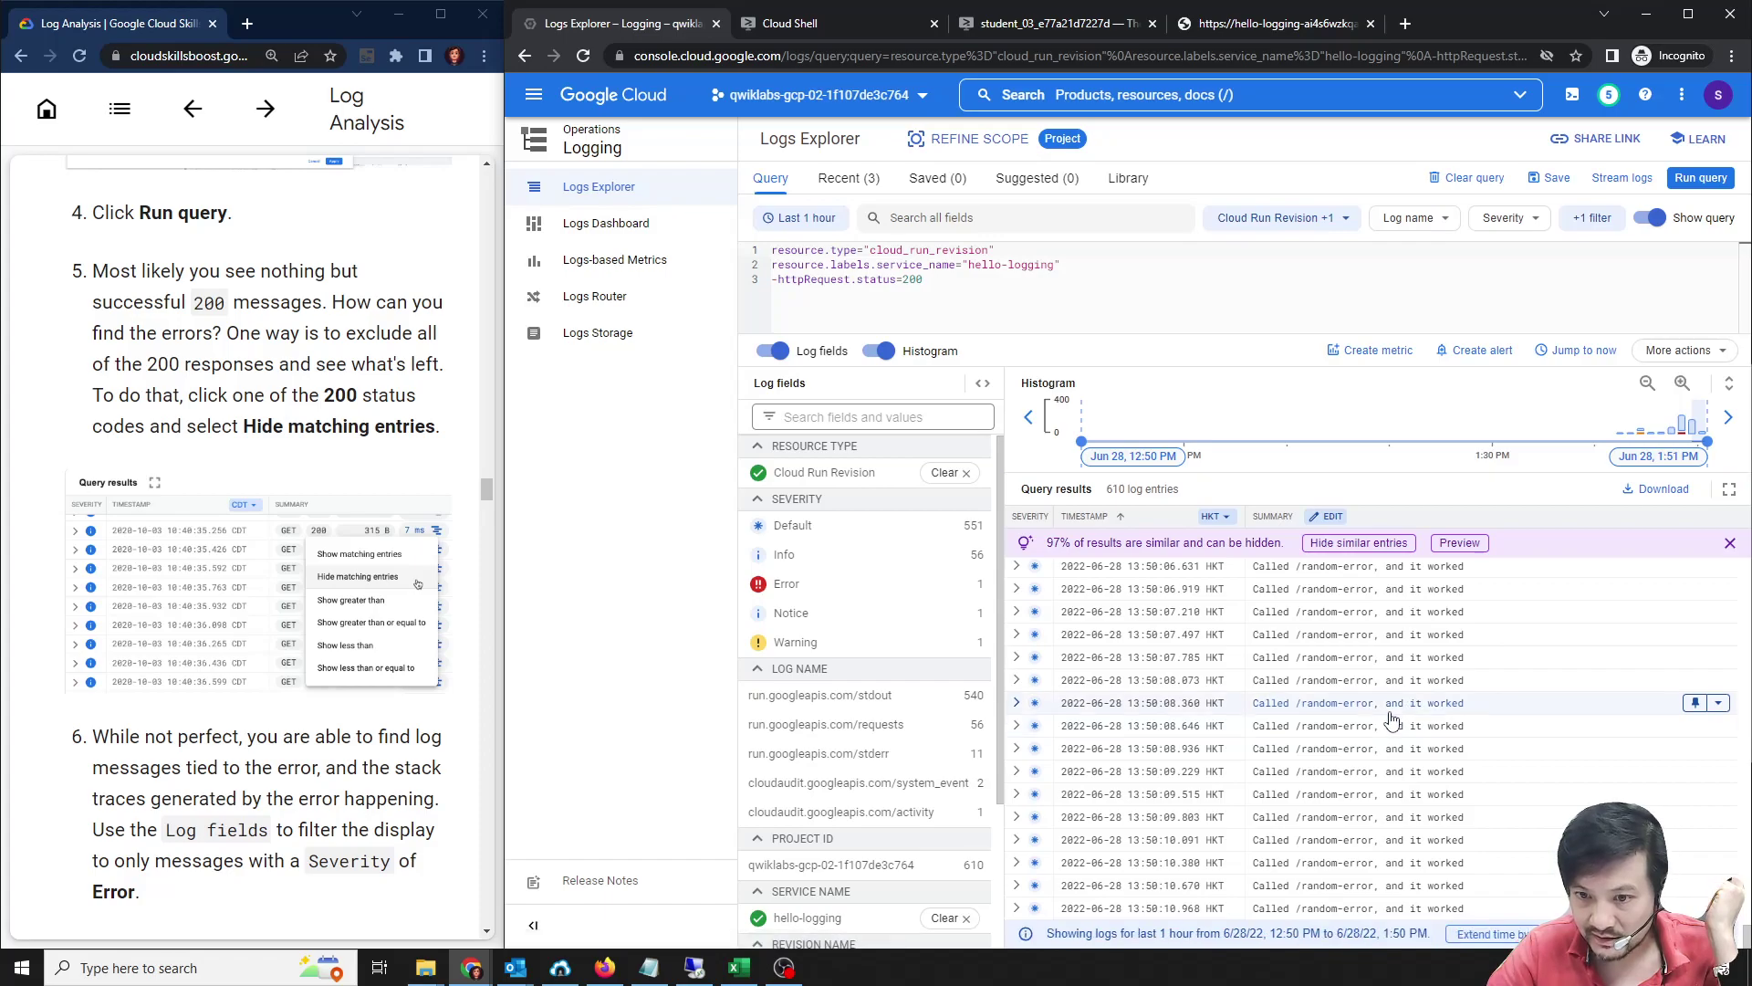
# Look through the remaining non-200 log entries and log fields, and reread the lab's instructions on the Cloud Run Revision resource filter.
pyautogui.scroll(10, 1391, 721)
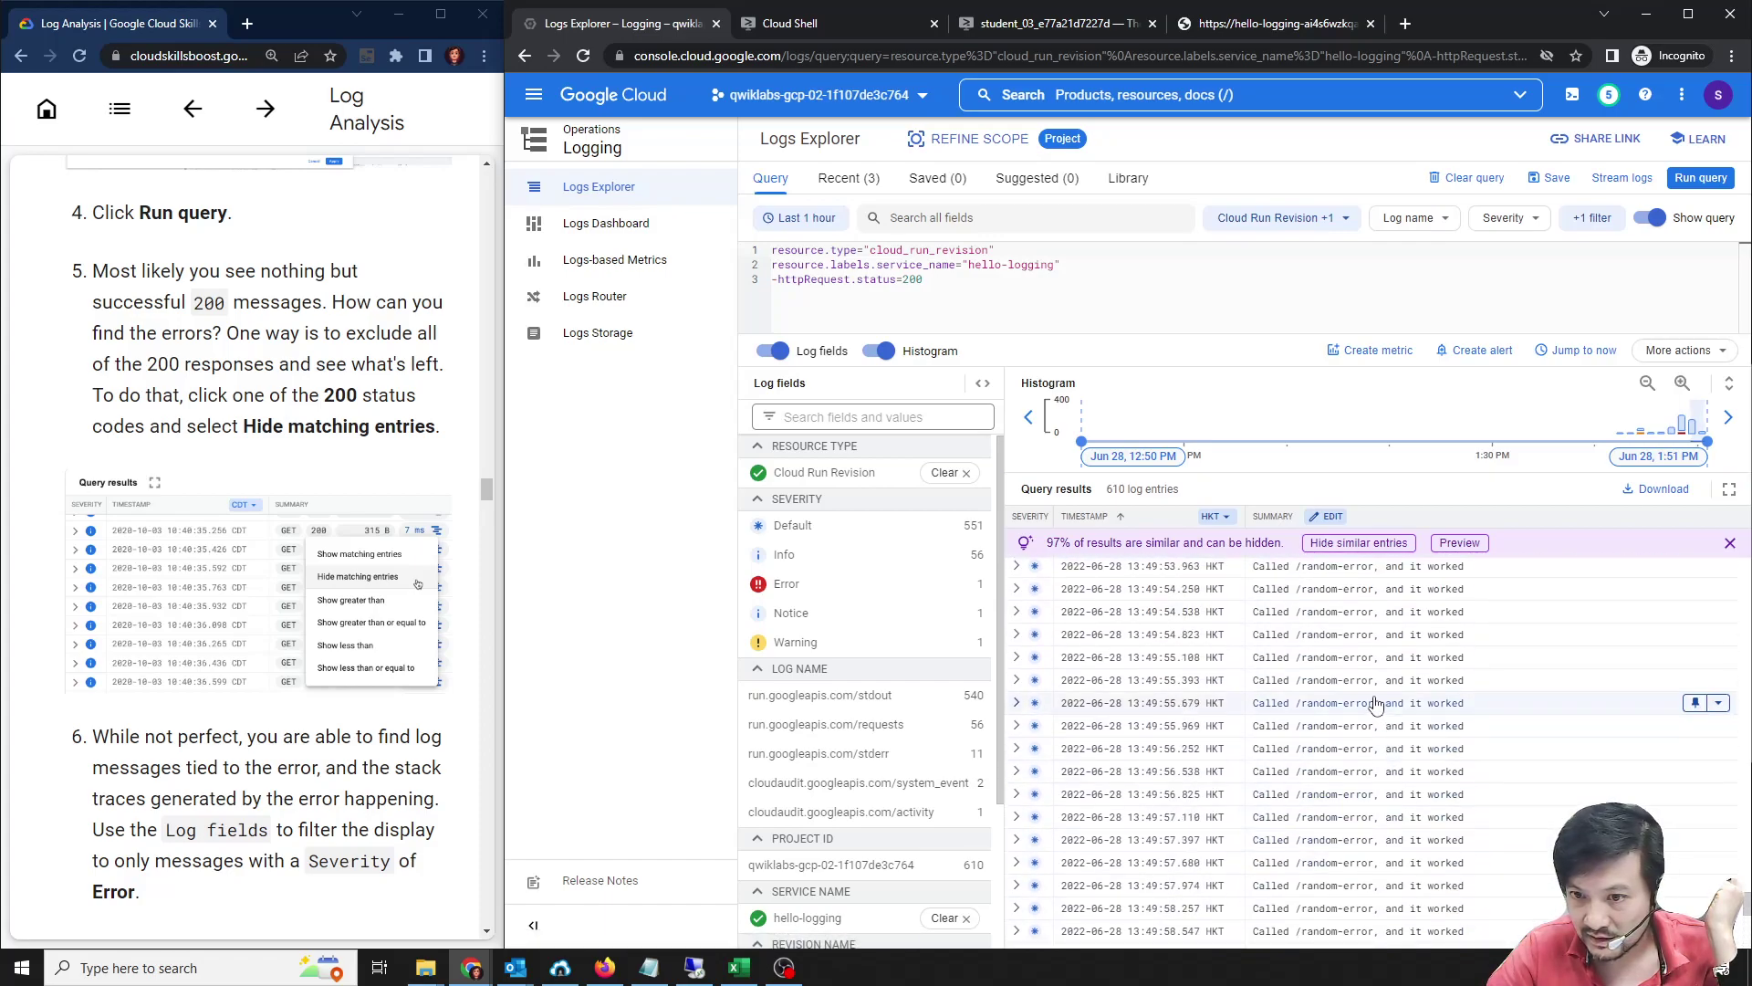
pyautogui.scroll(3, 1340, 630)
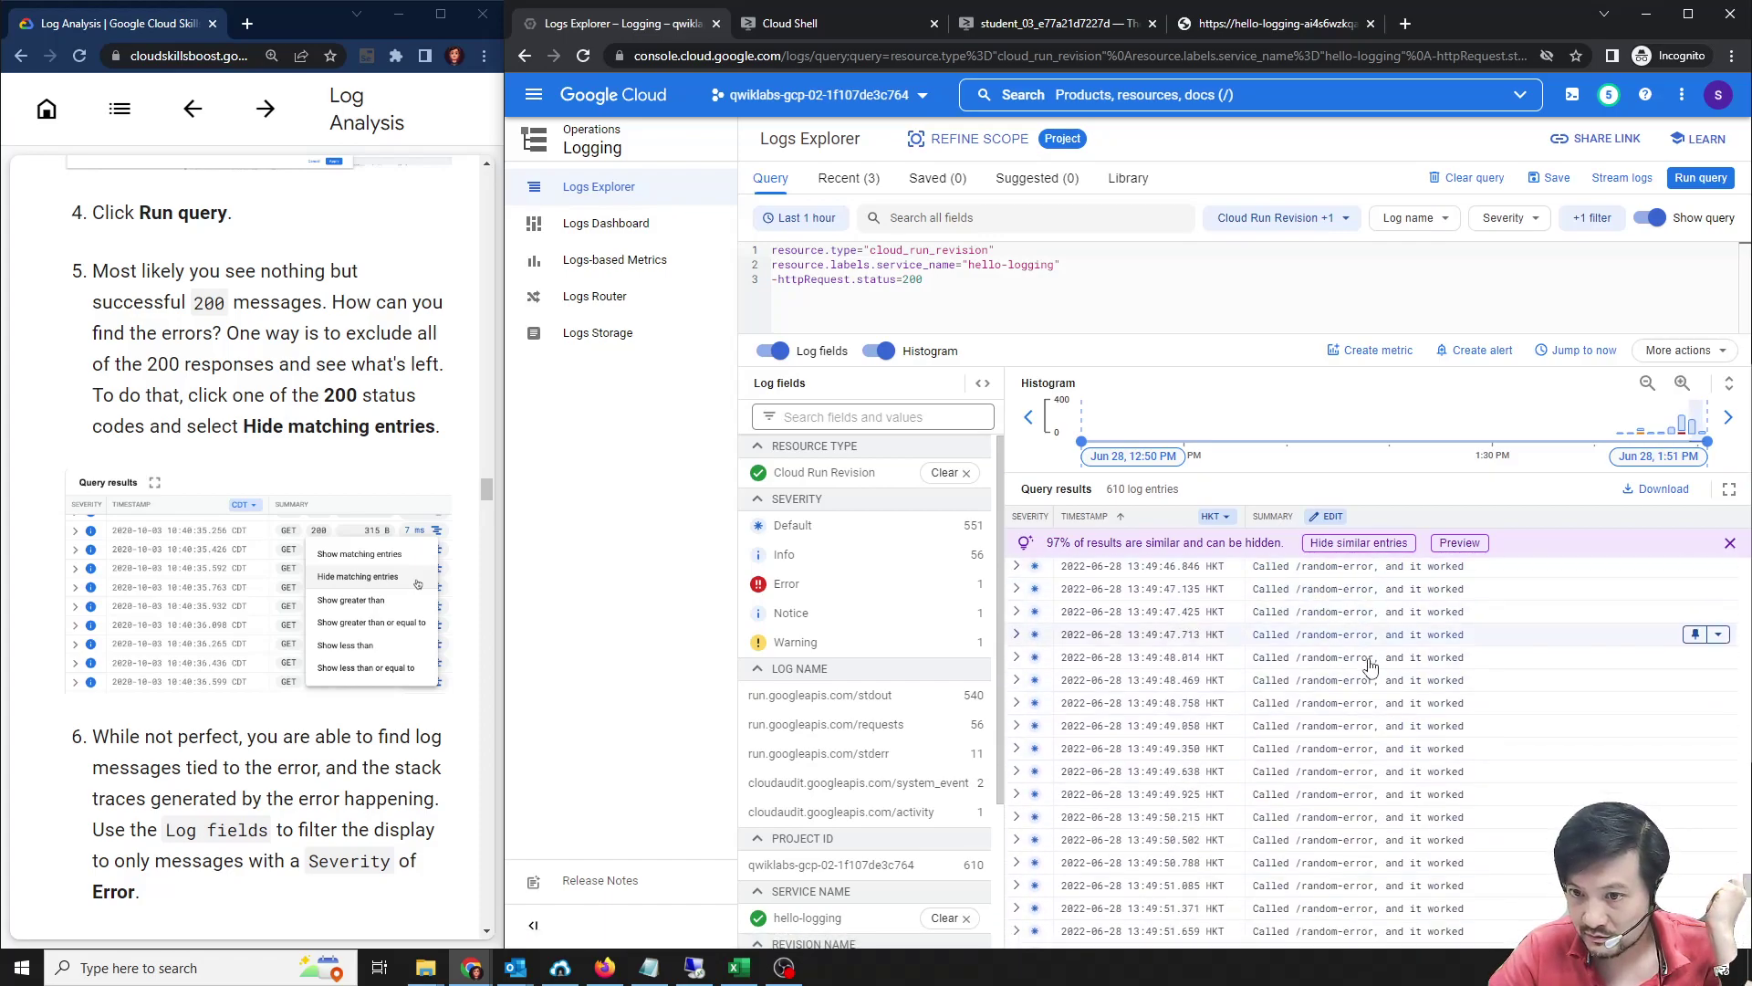
pyautogui.scroll(10, 1340, 664)
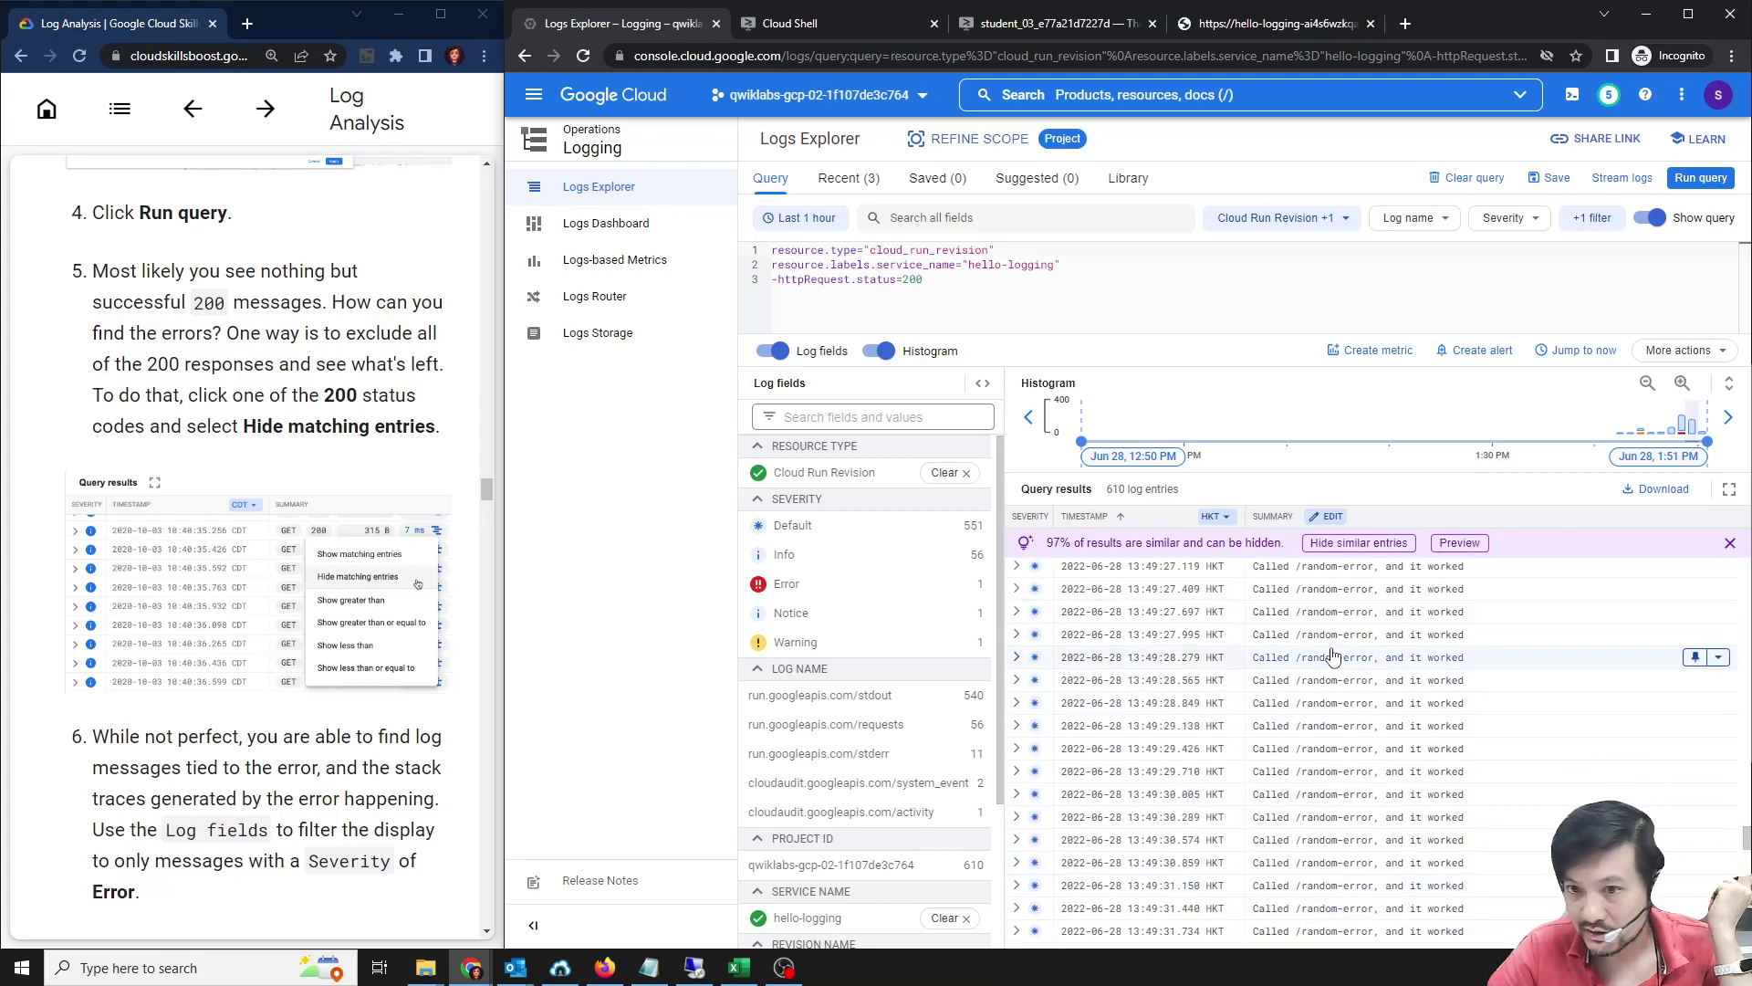
pyautogui.scroll(2, 312, 528)
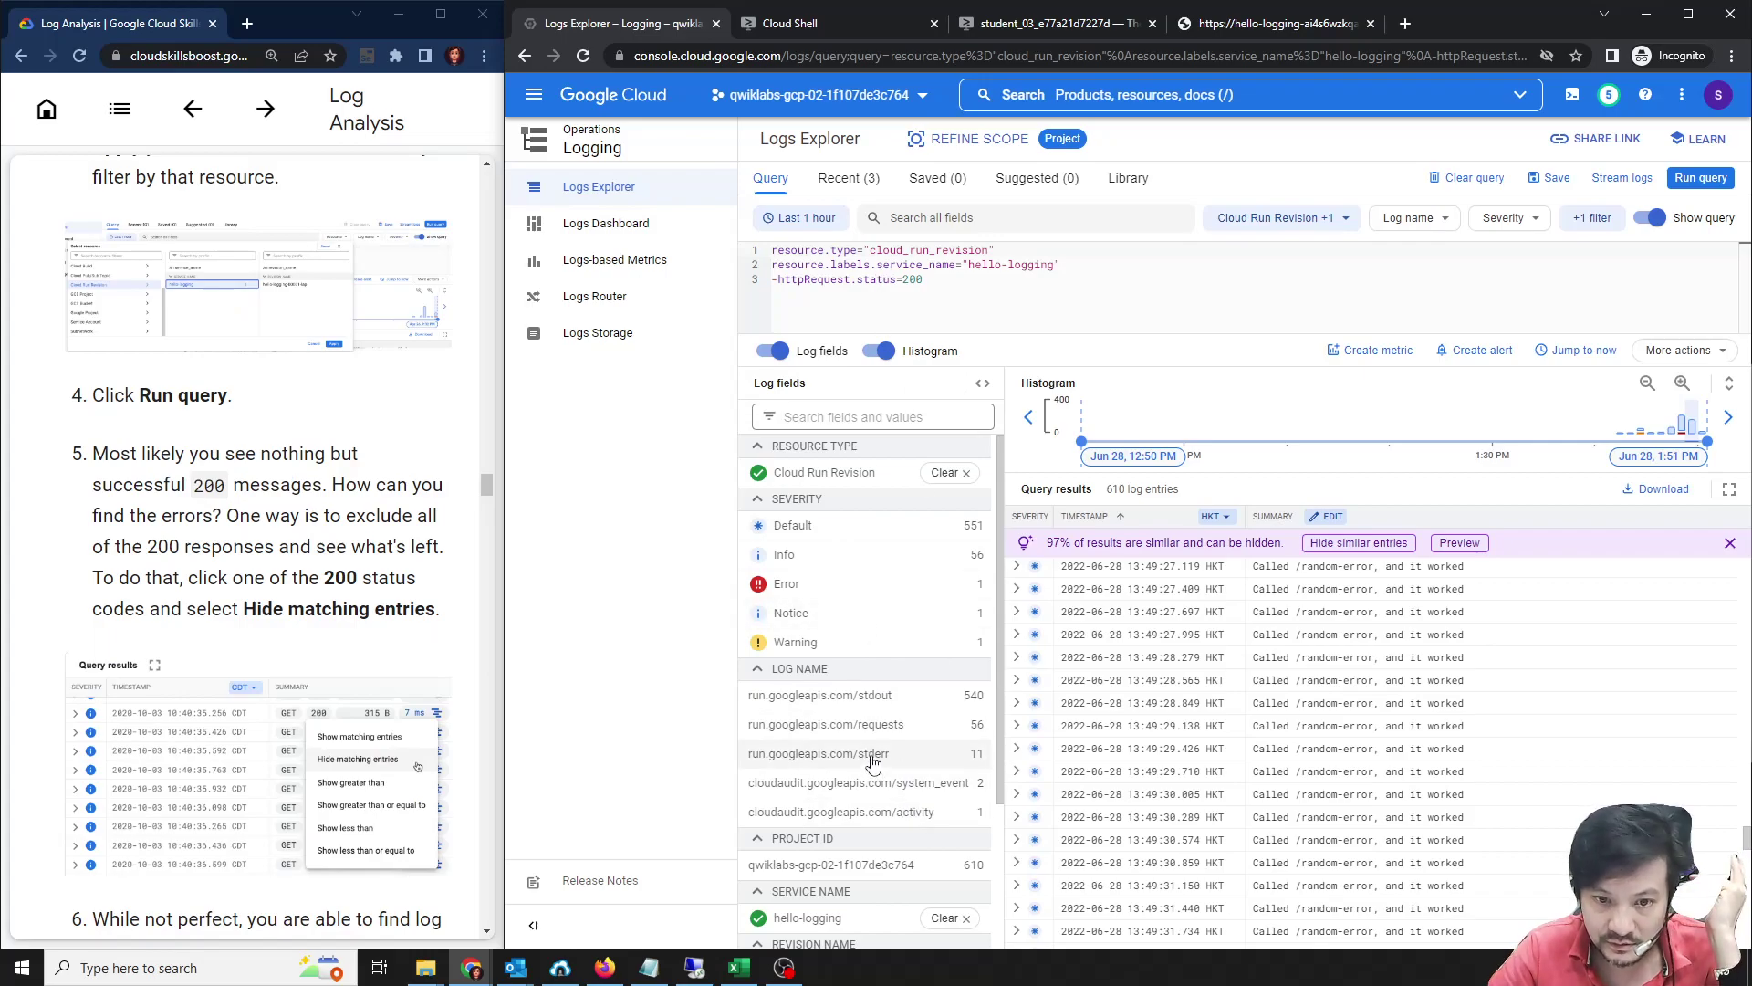
pyautogui.scroll(-2, 874, 763)
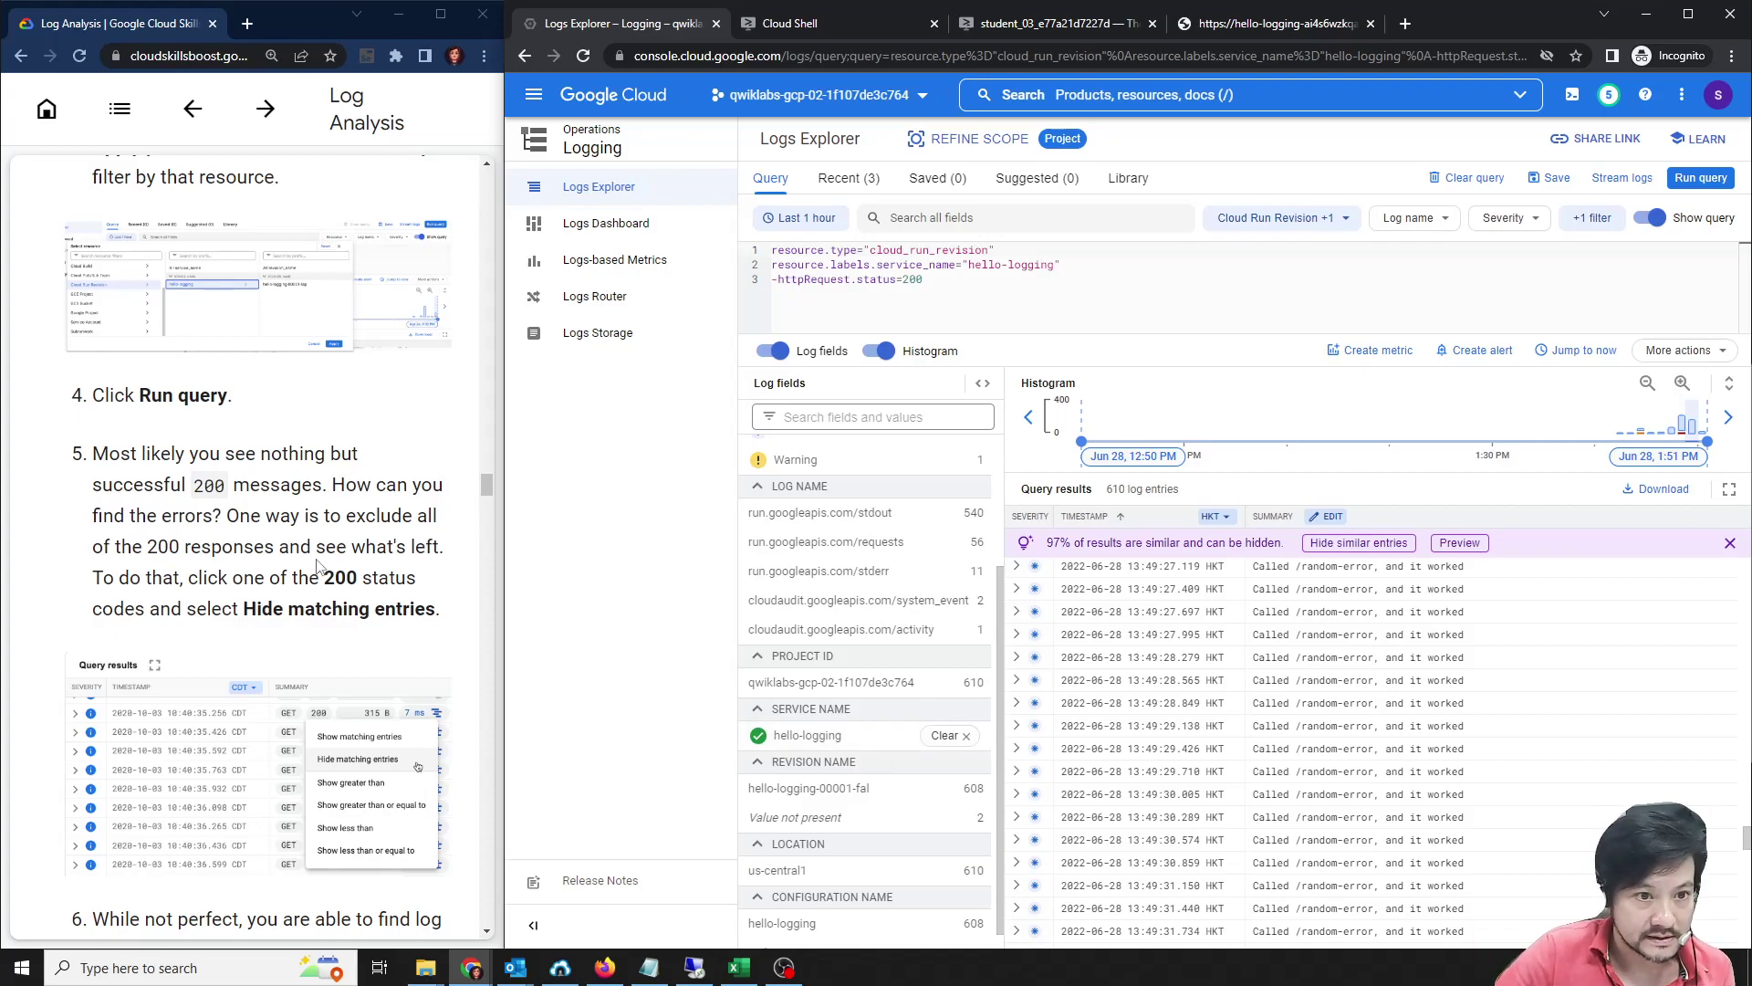
pyautogui.scroll(1, 254, 651)
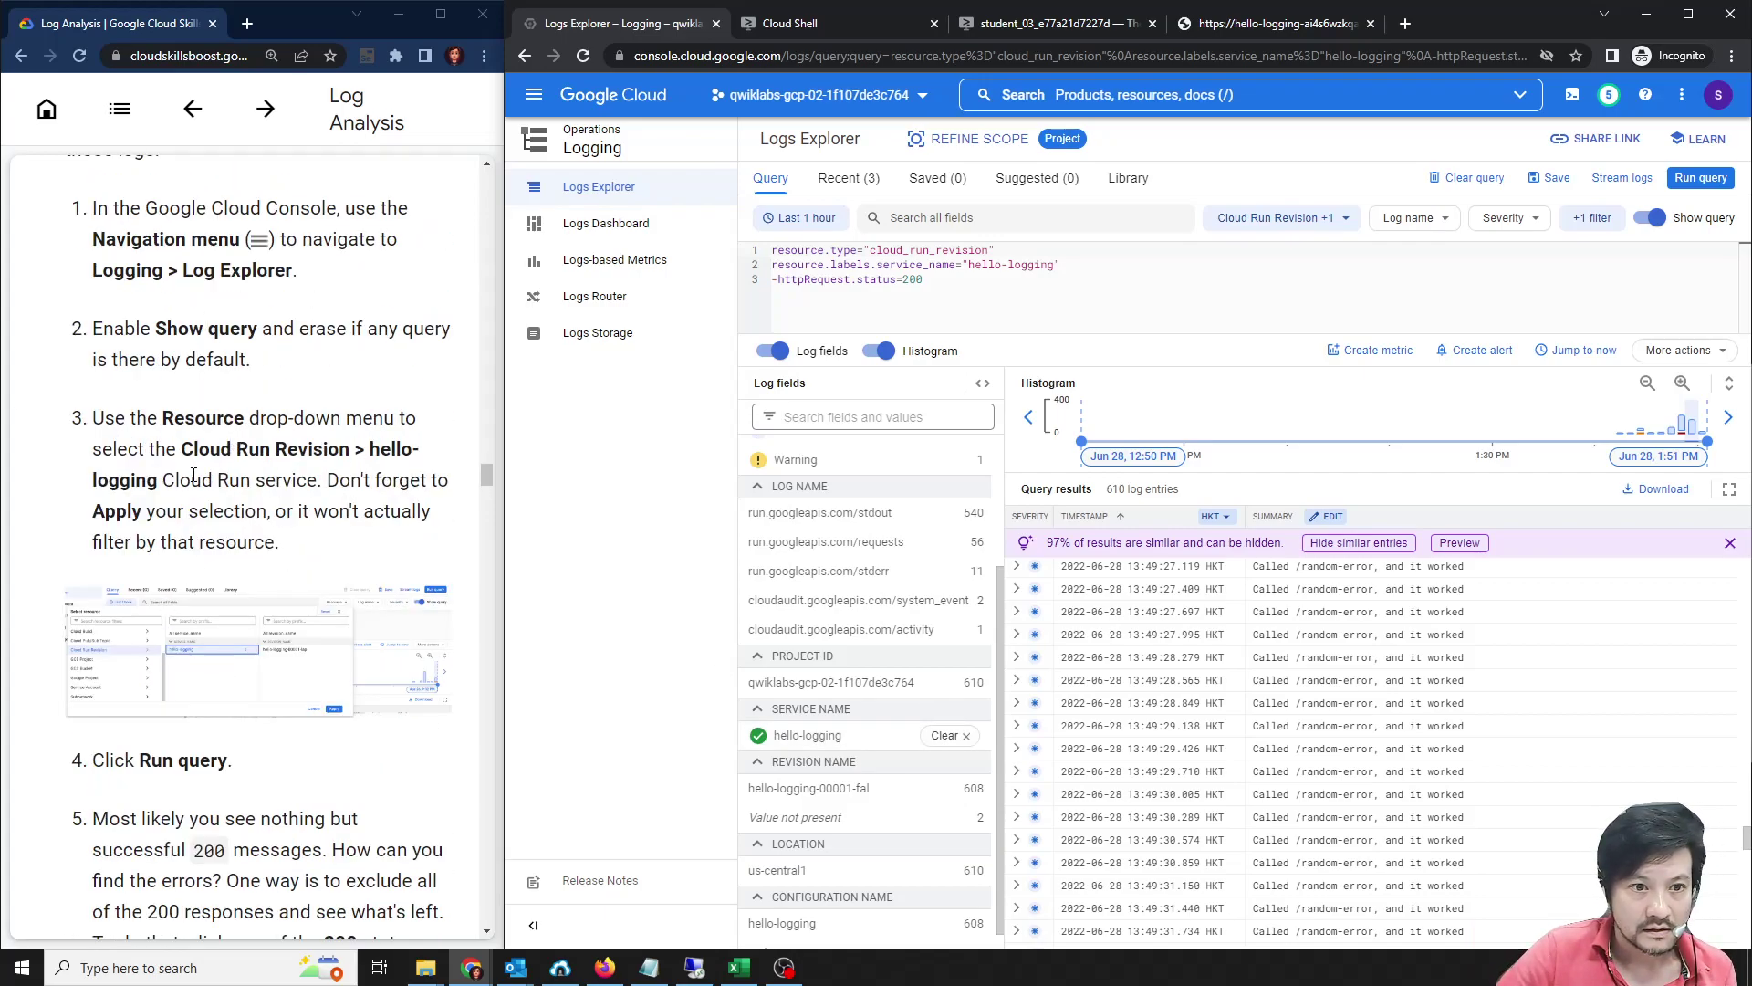
pyautogui.moveTo(182, 448); pyautogui.dragTo(361, 449)
pyautogui.click(372, 454)
pyautogui.moveTo(97, 484); pyautogui.dragTo(137, 482)
pyautogui.click(179, 546)
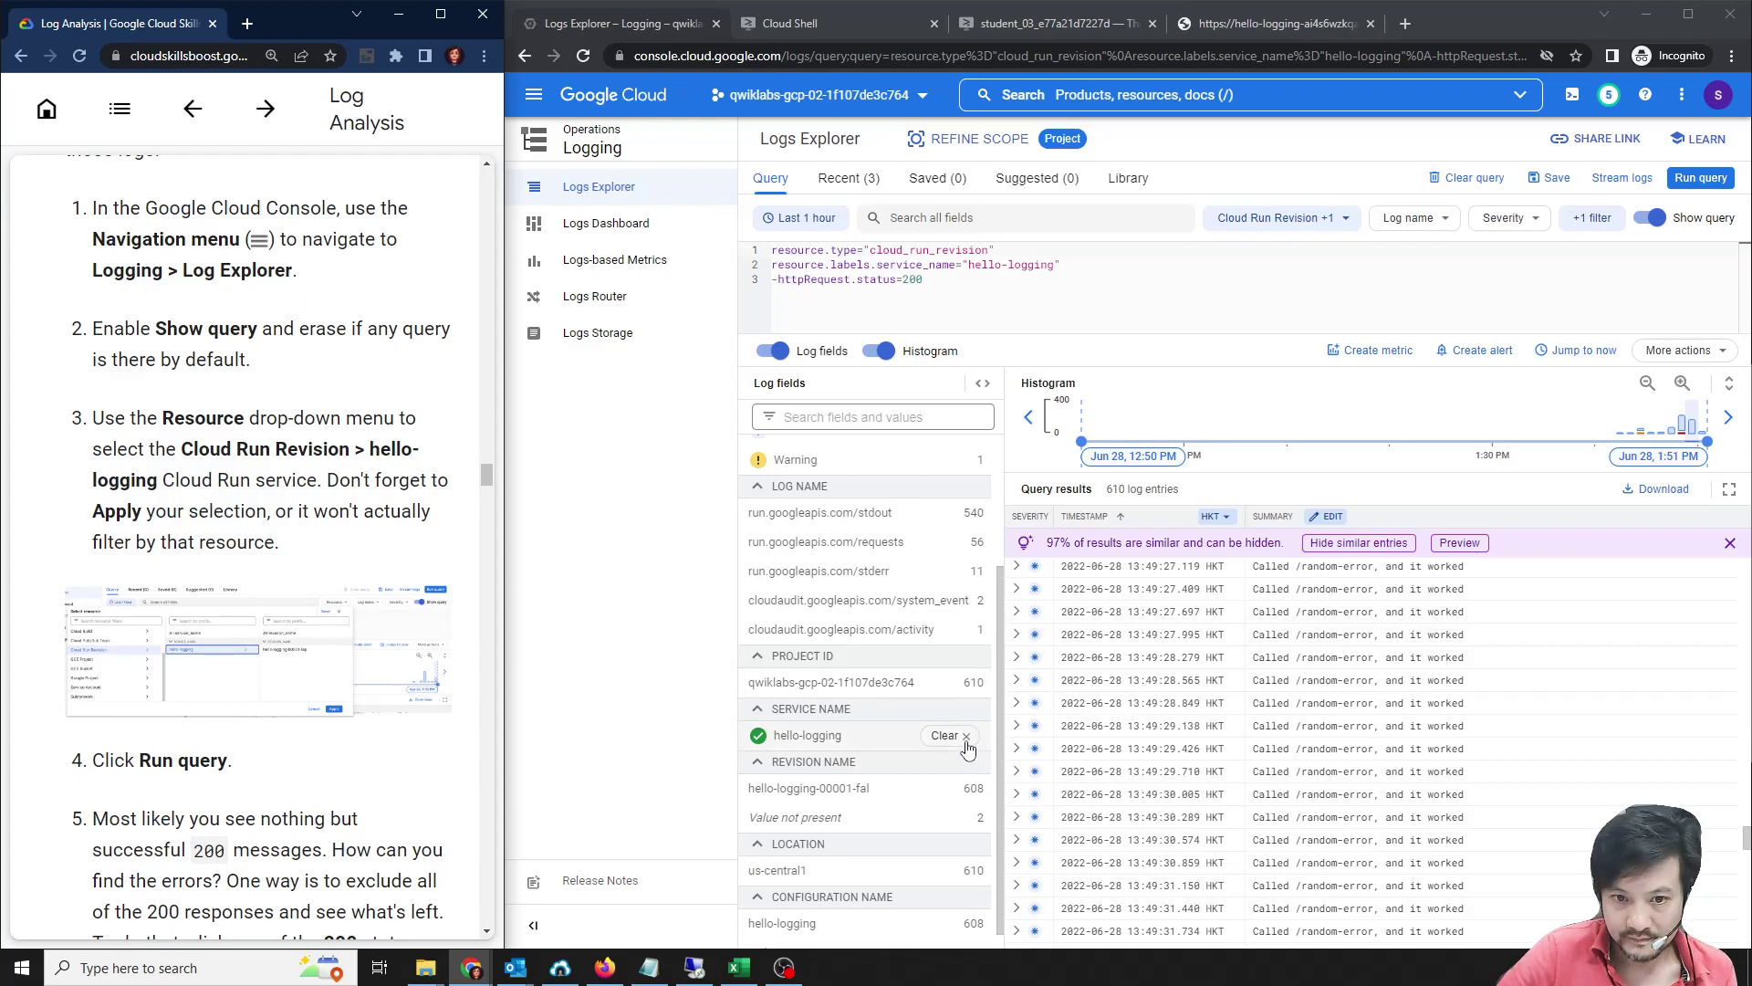
pyautogui.scroll(-5, 1546, 863)
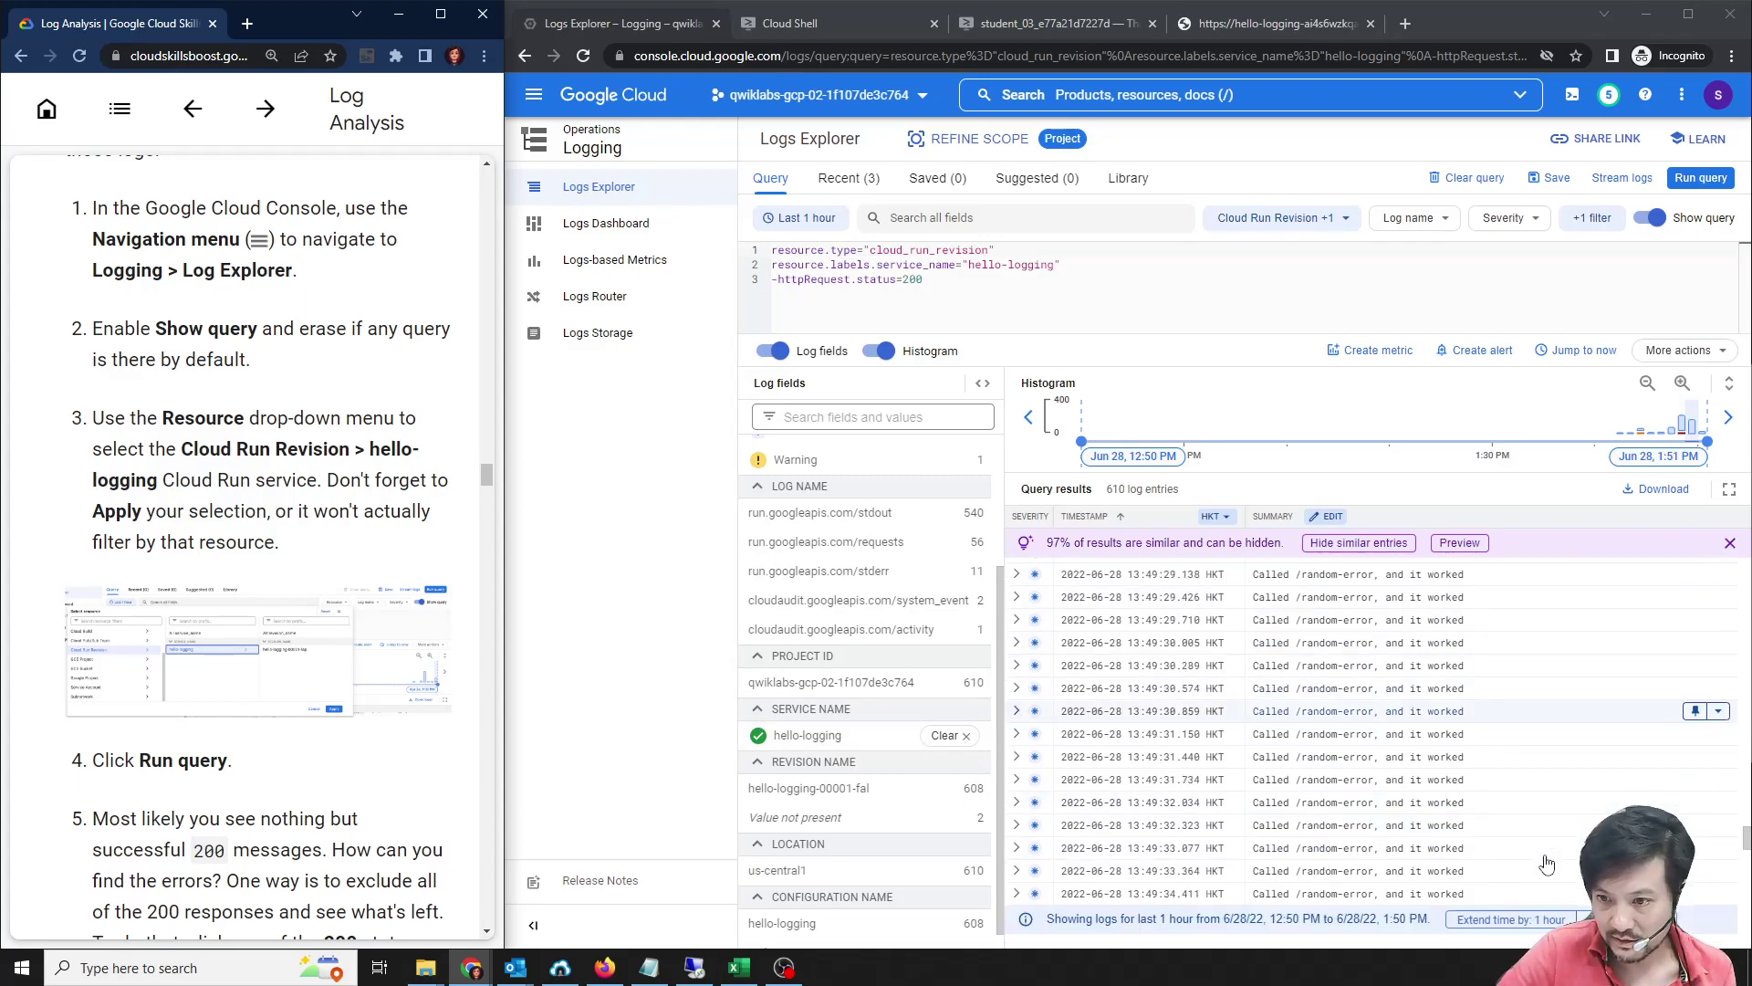
pyautogui.scroll(-5, 1129, 744)
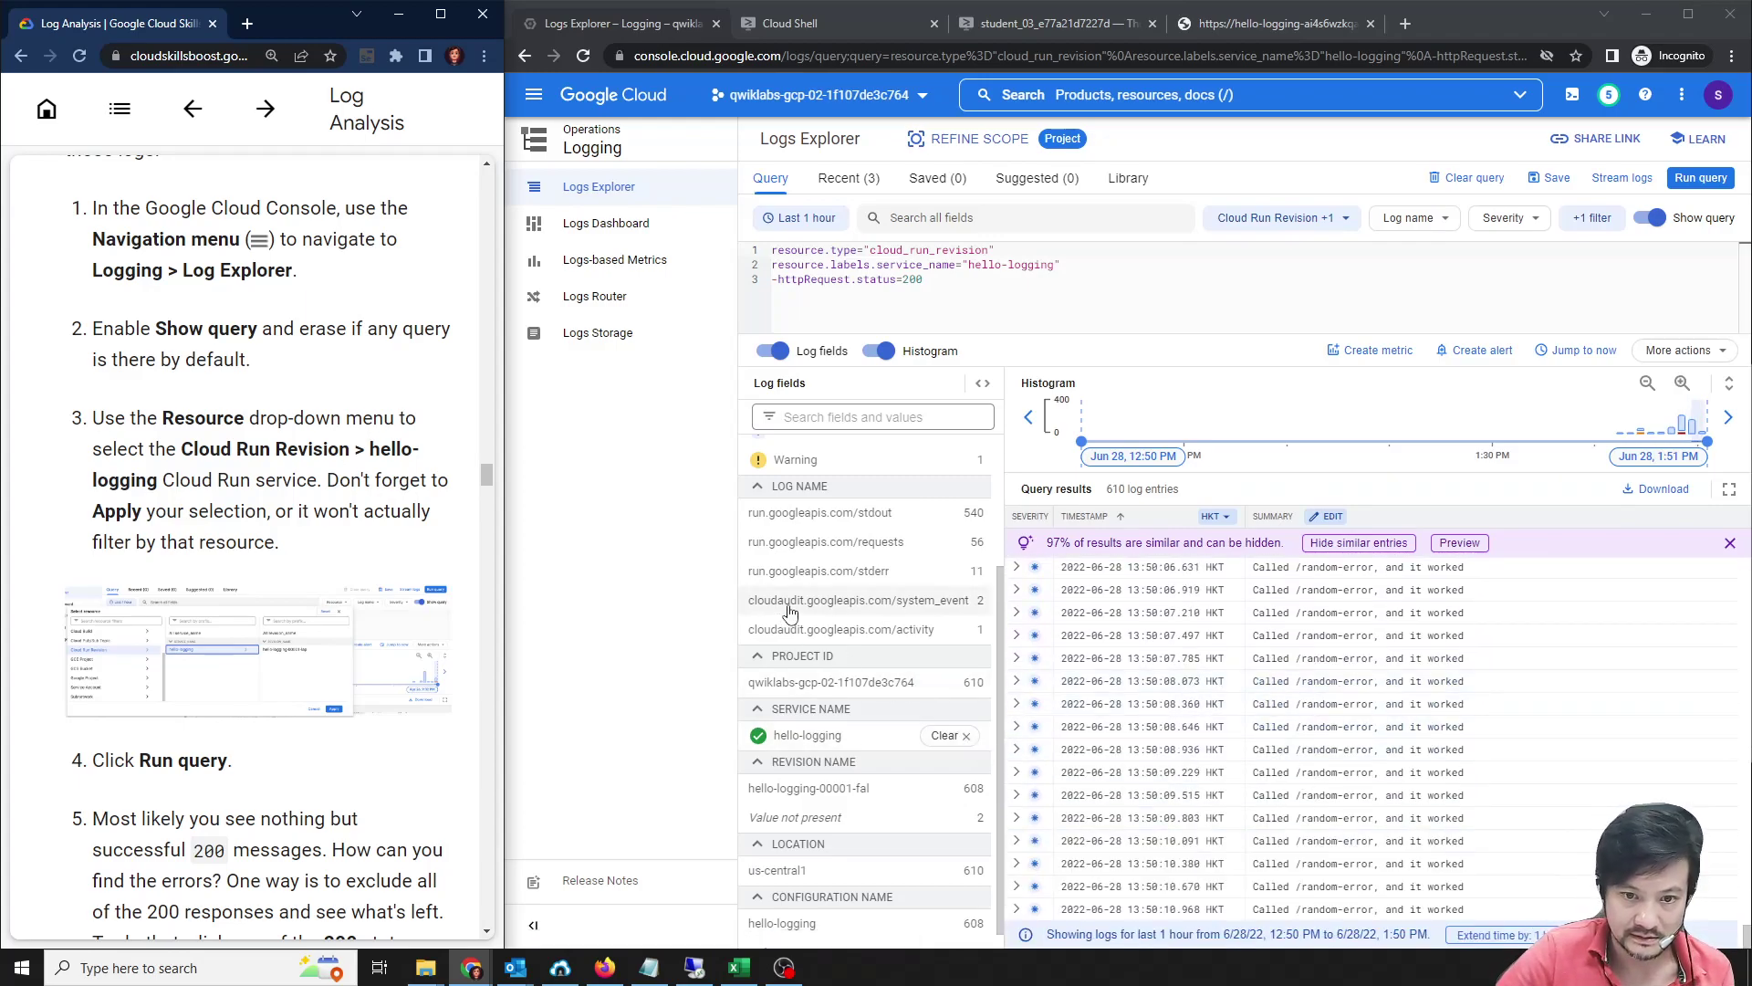
# Clear the hello-logging service name filter and filter on the hello-logging configuration name instead.
pyautogui.scroll(-1, 867, 611)
pyautogui.click(966, 719)
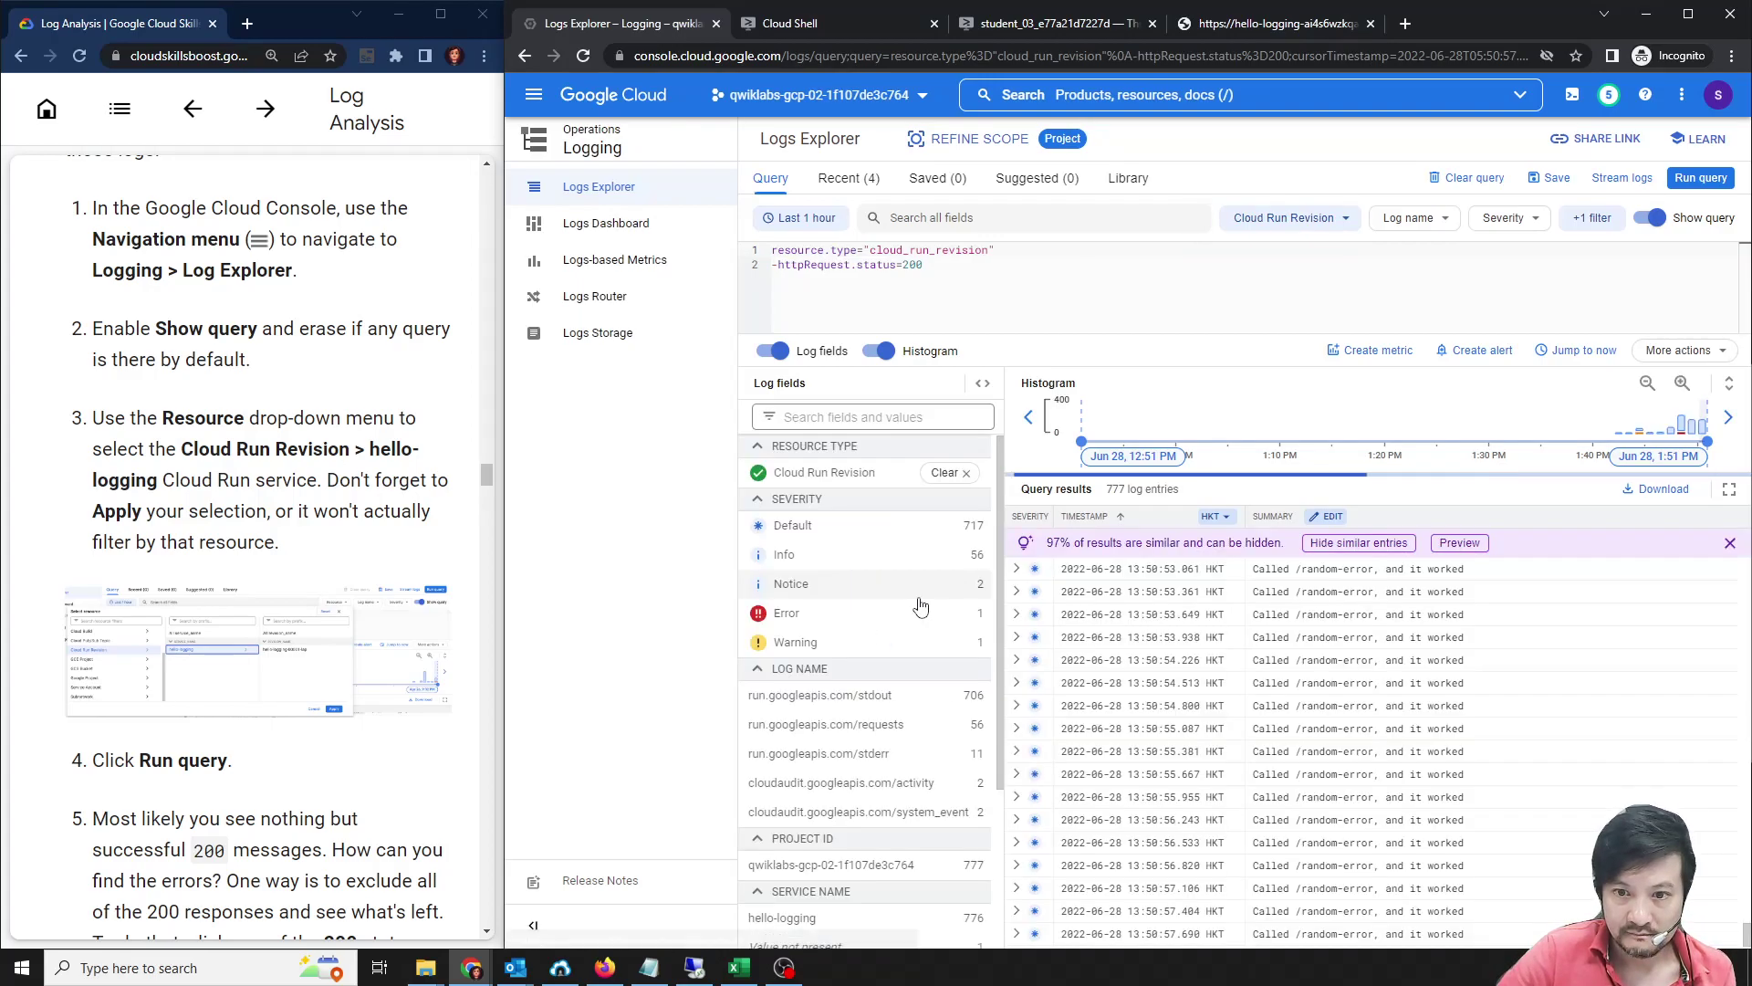
pyautogui.scroll(-2, 940, 739)
pyautogui.scroll(-1, 893, 766)
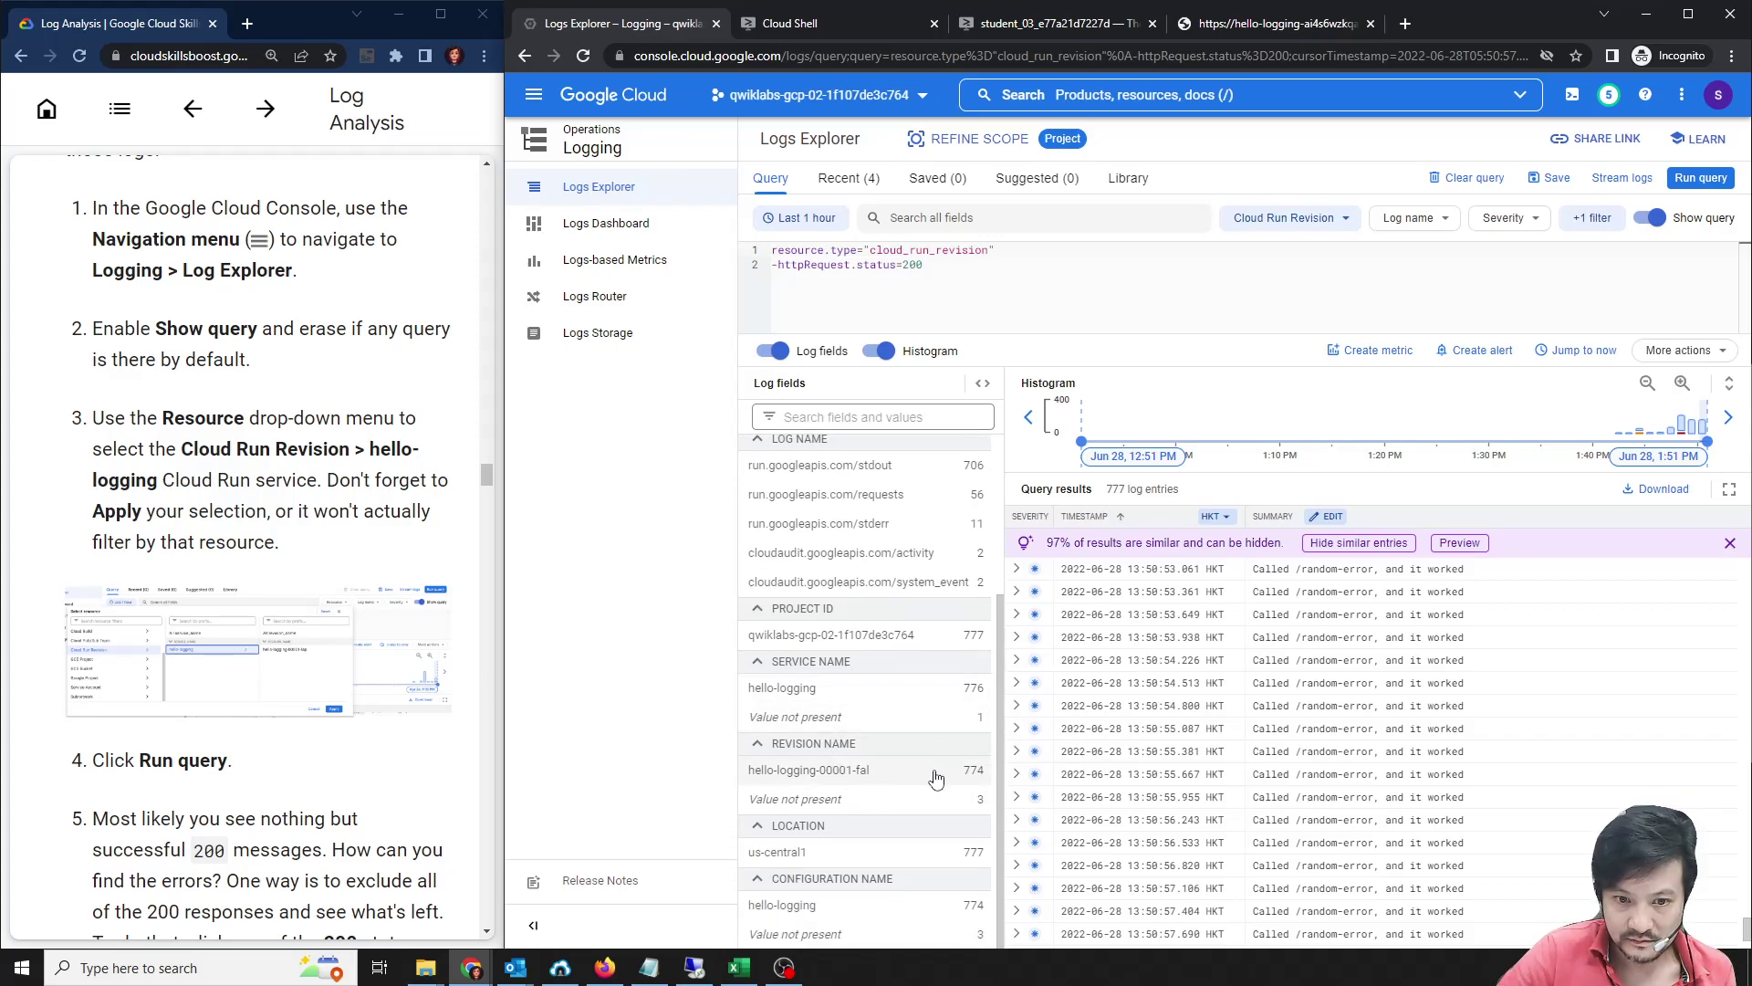
pyautogui.click(782, 904)
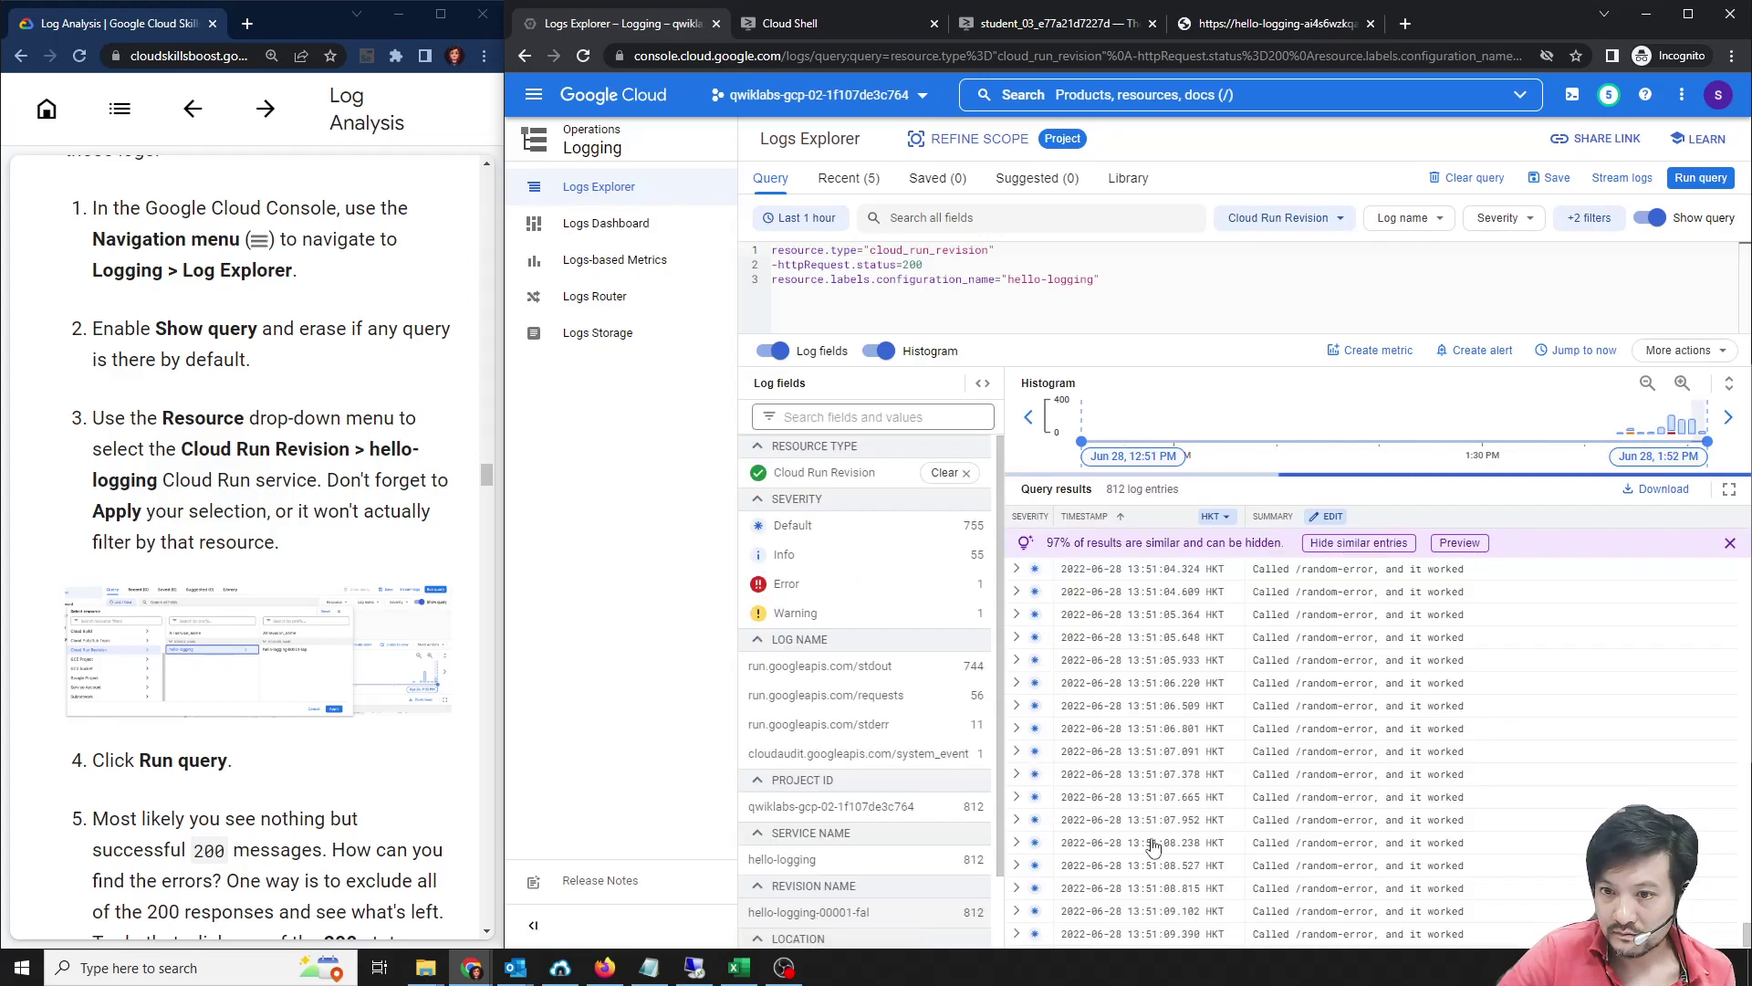
# Examine the entries for the hello-logging configuration and read the lab's instruction about filtering by severity.
pyautogui.scroll(-3, 1498, 771)
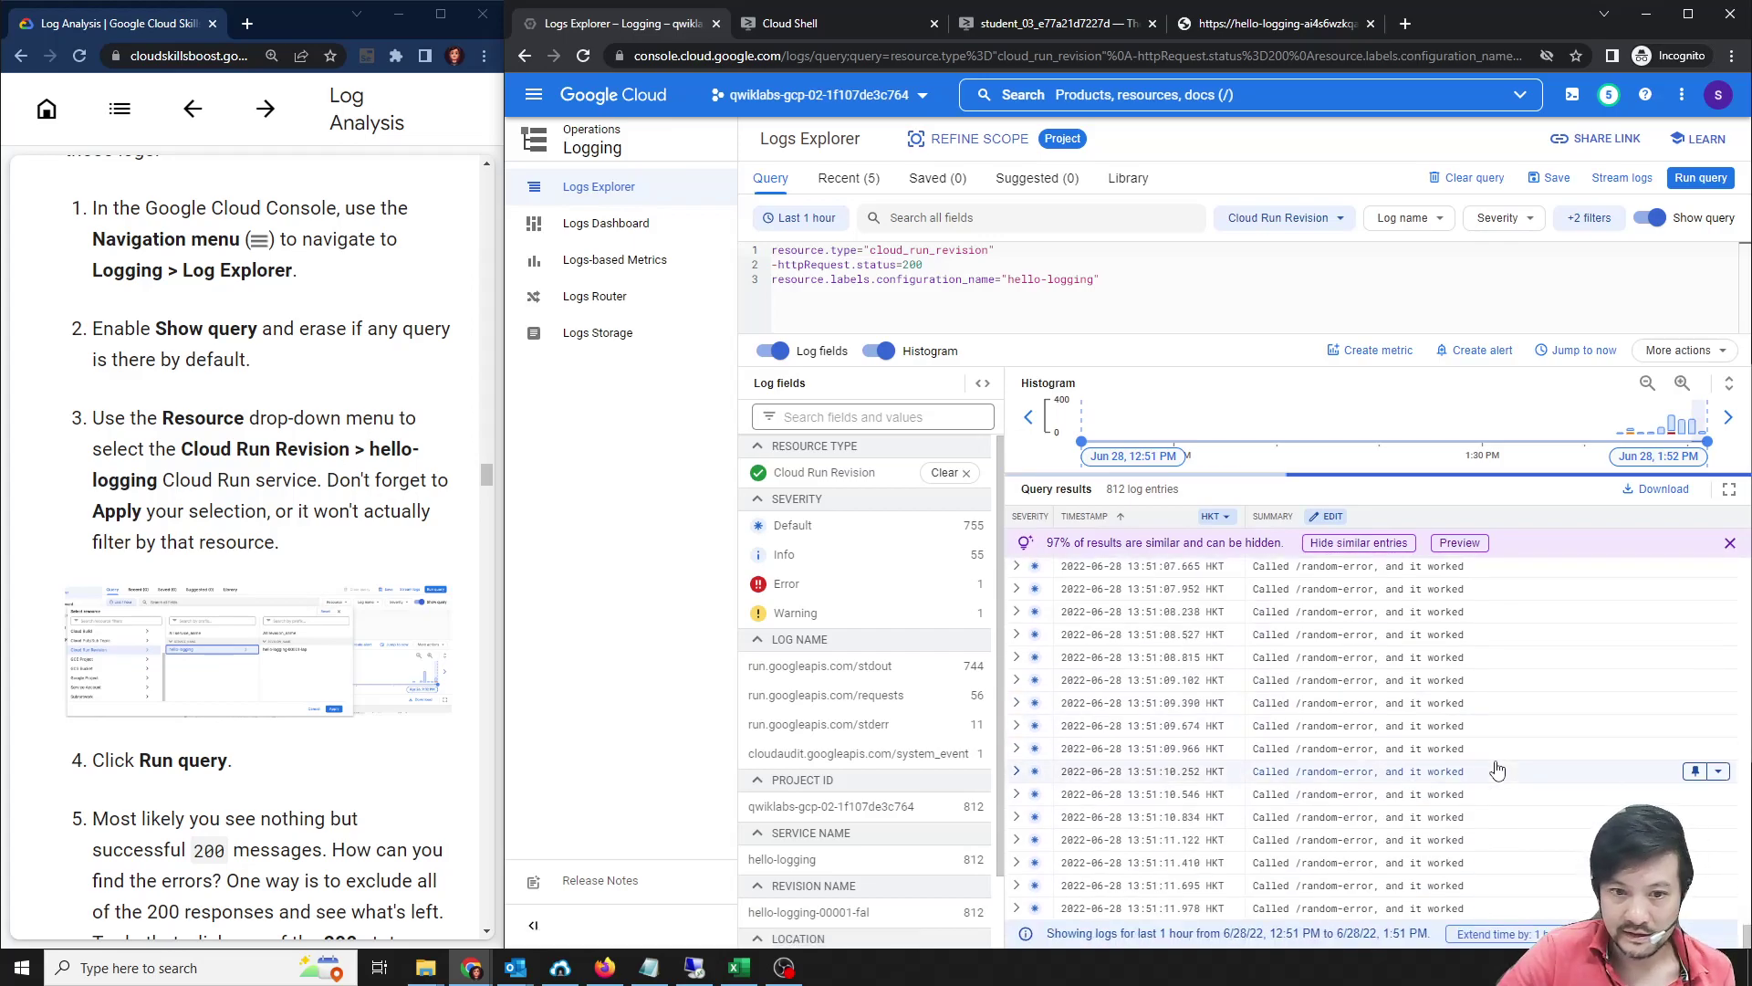
pyautogui.scroll(-1, 901, 785)
pyautogui.scroll(-1, 901, 785)
pyautogui.scroll(-1, 271, 657)
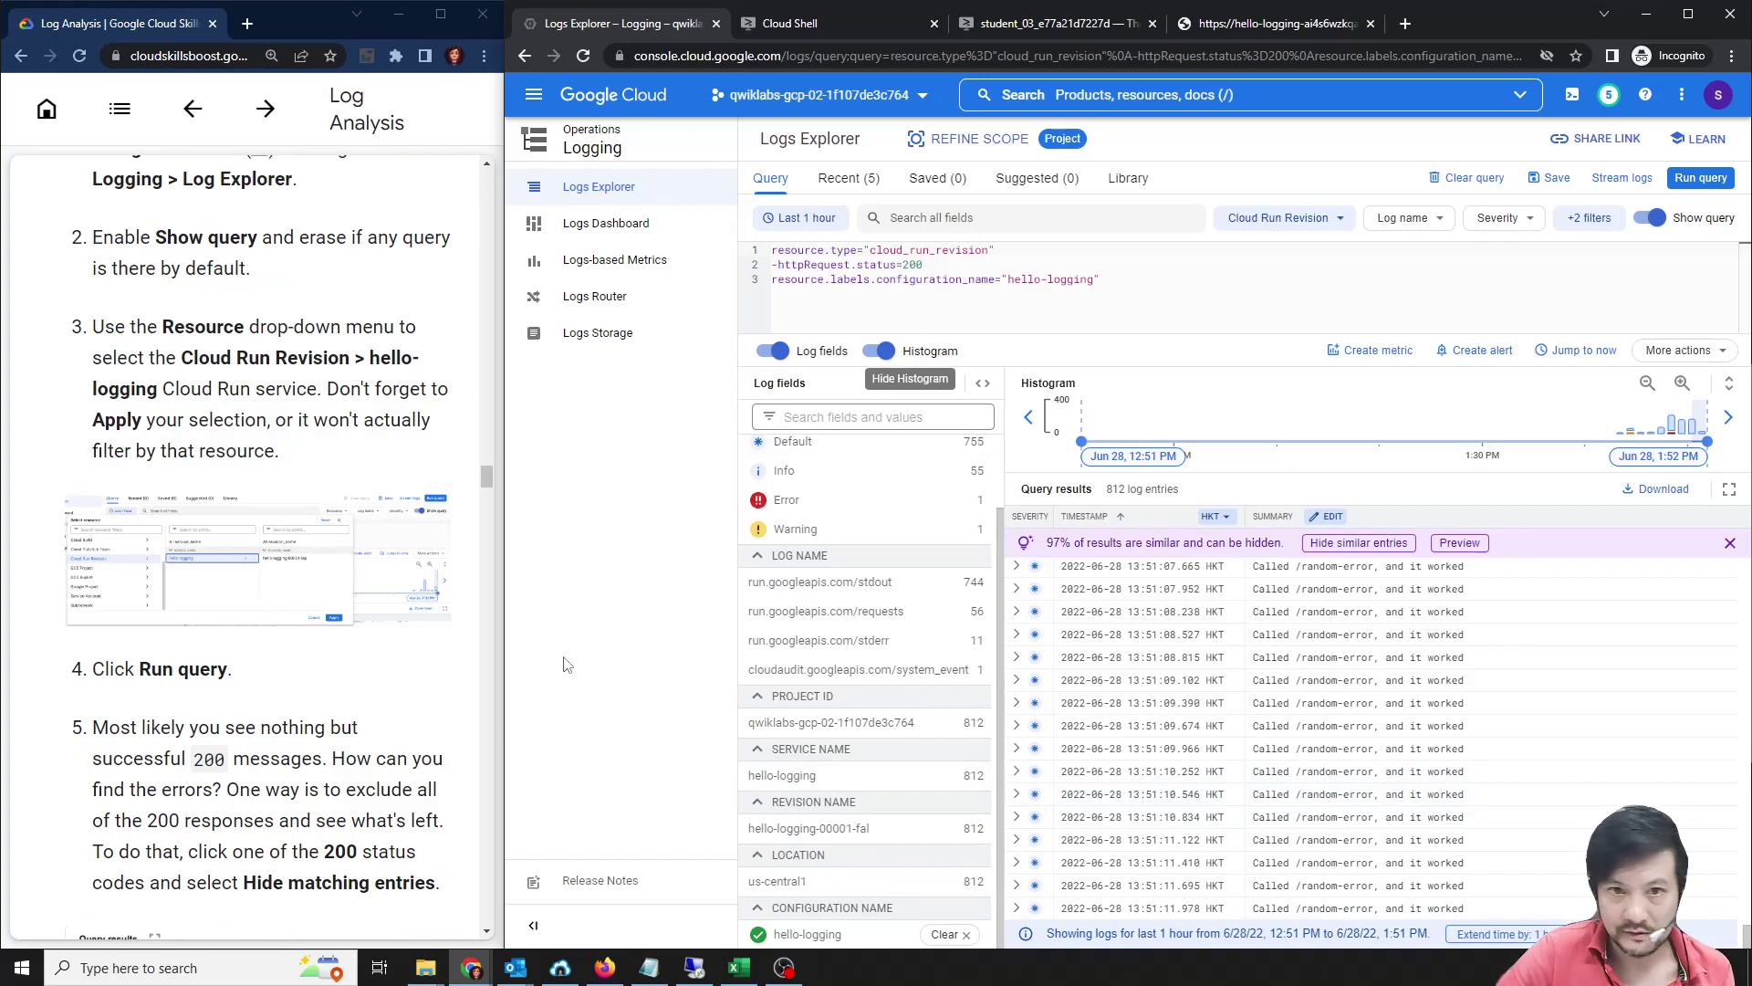
pyautogui.scroll(-3, 326, 679)
pyautogui.scroll(-5, 333, 607)
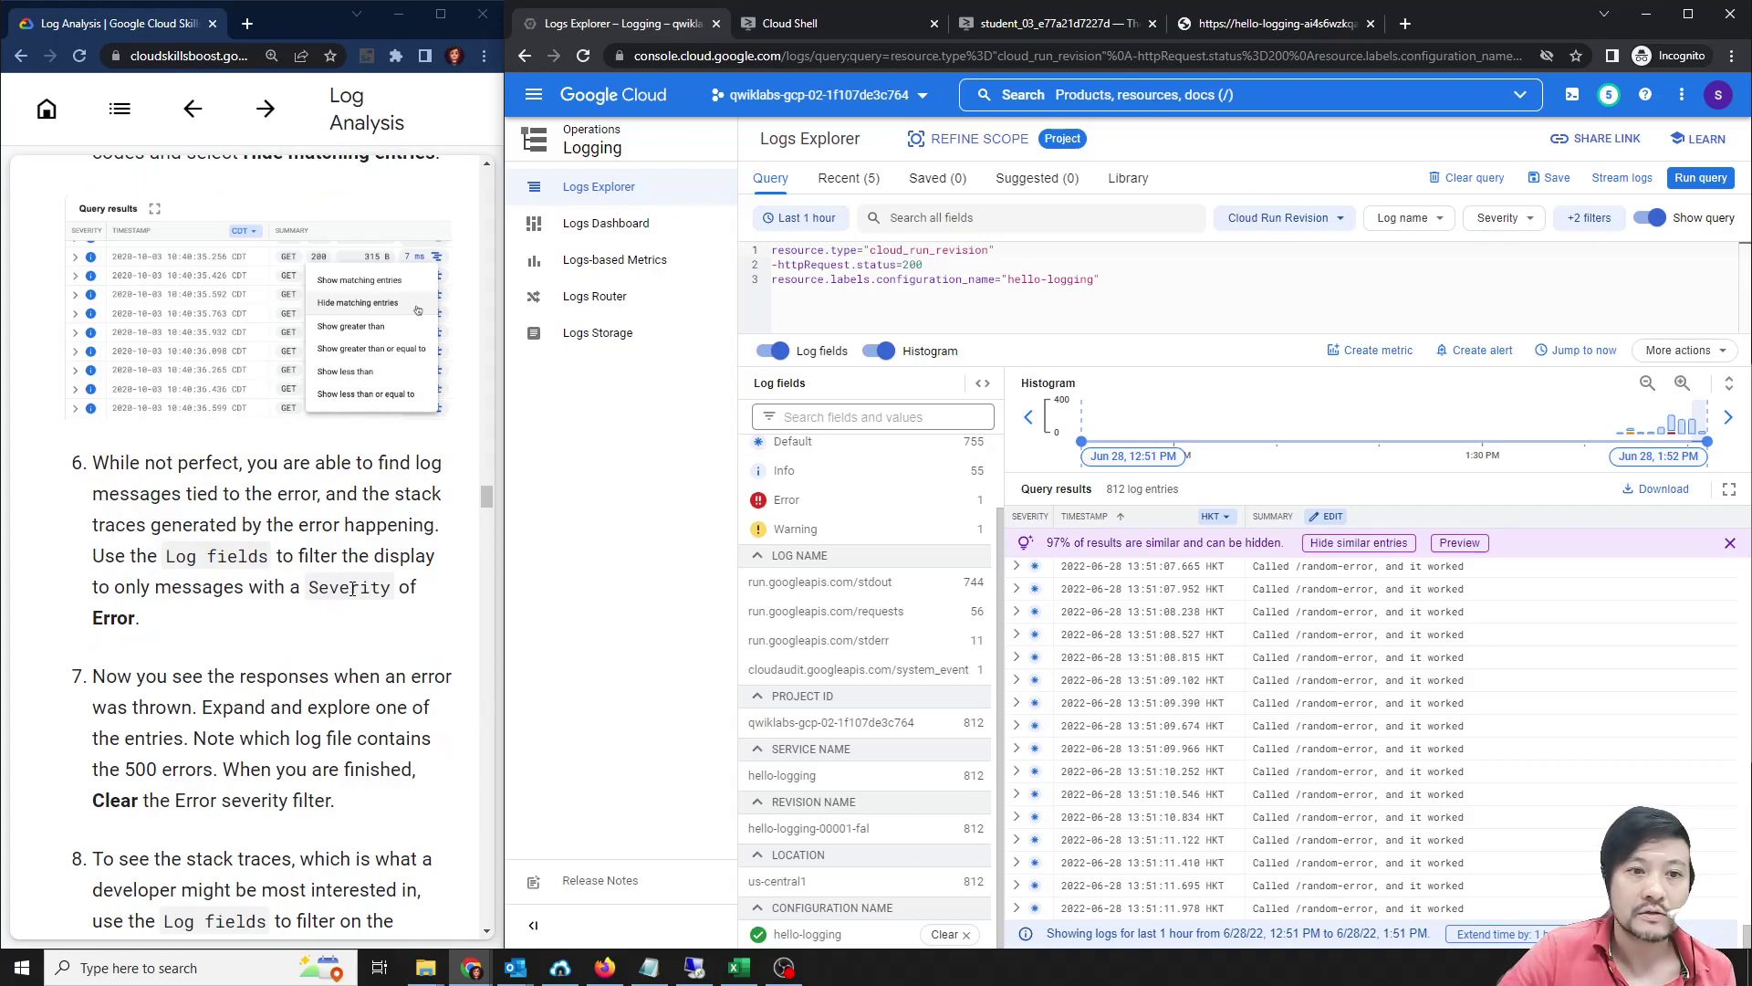
pyautogui.doubleClick(352, 588)
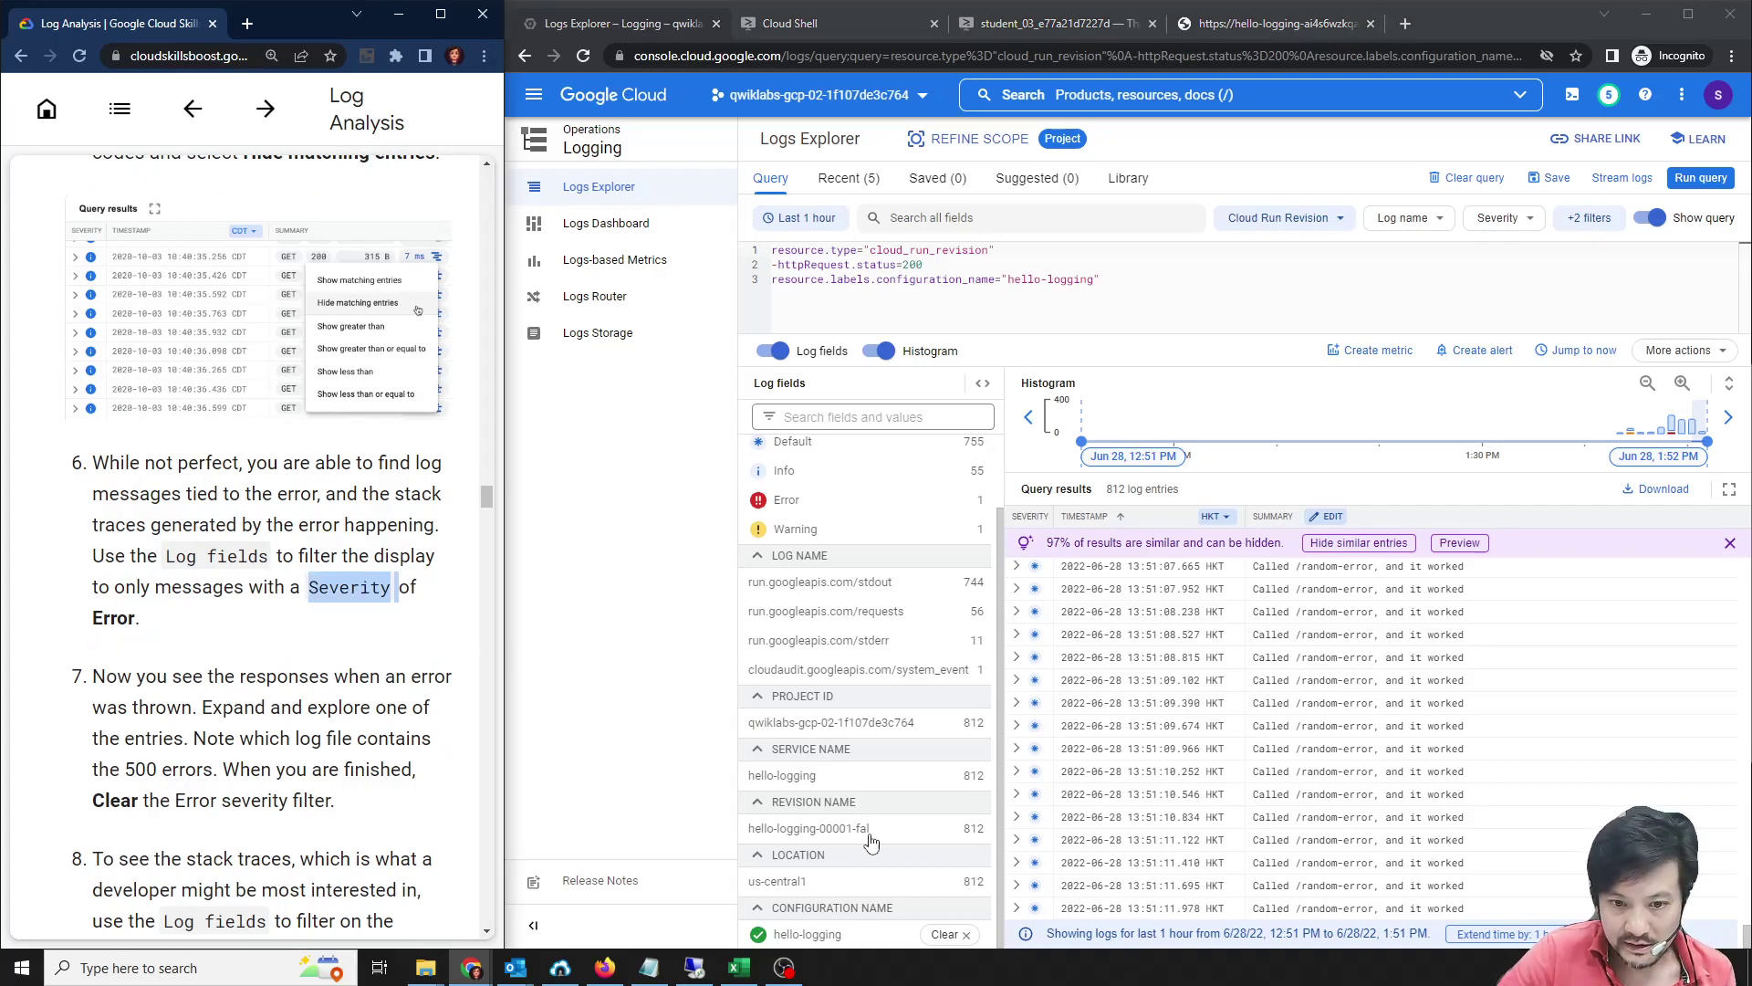
# Rerun the query, filter the results to Error severity and expand the returned entry.
pyautogui.scroll(2, 916, 565)
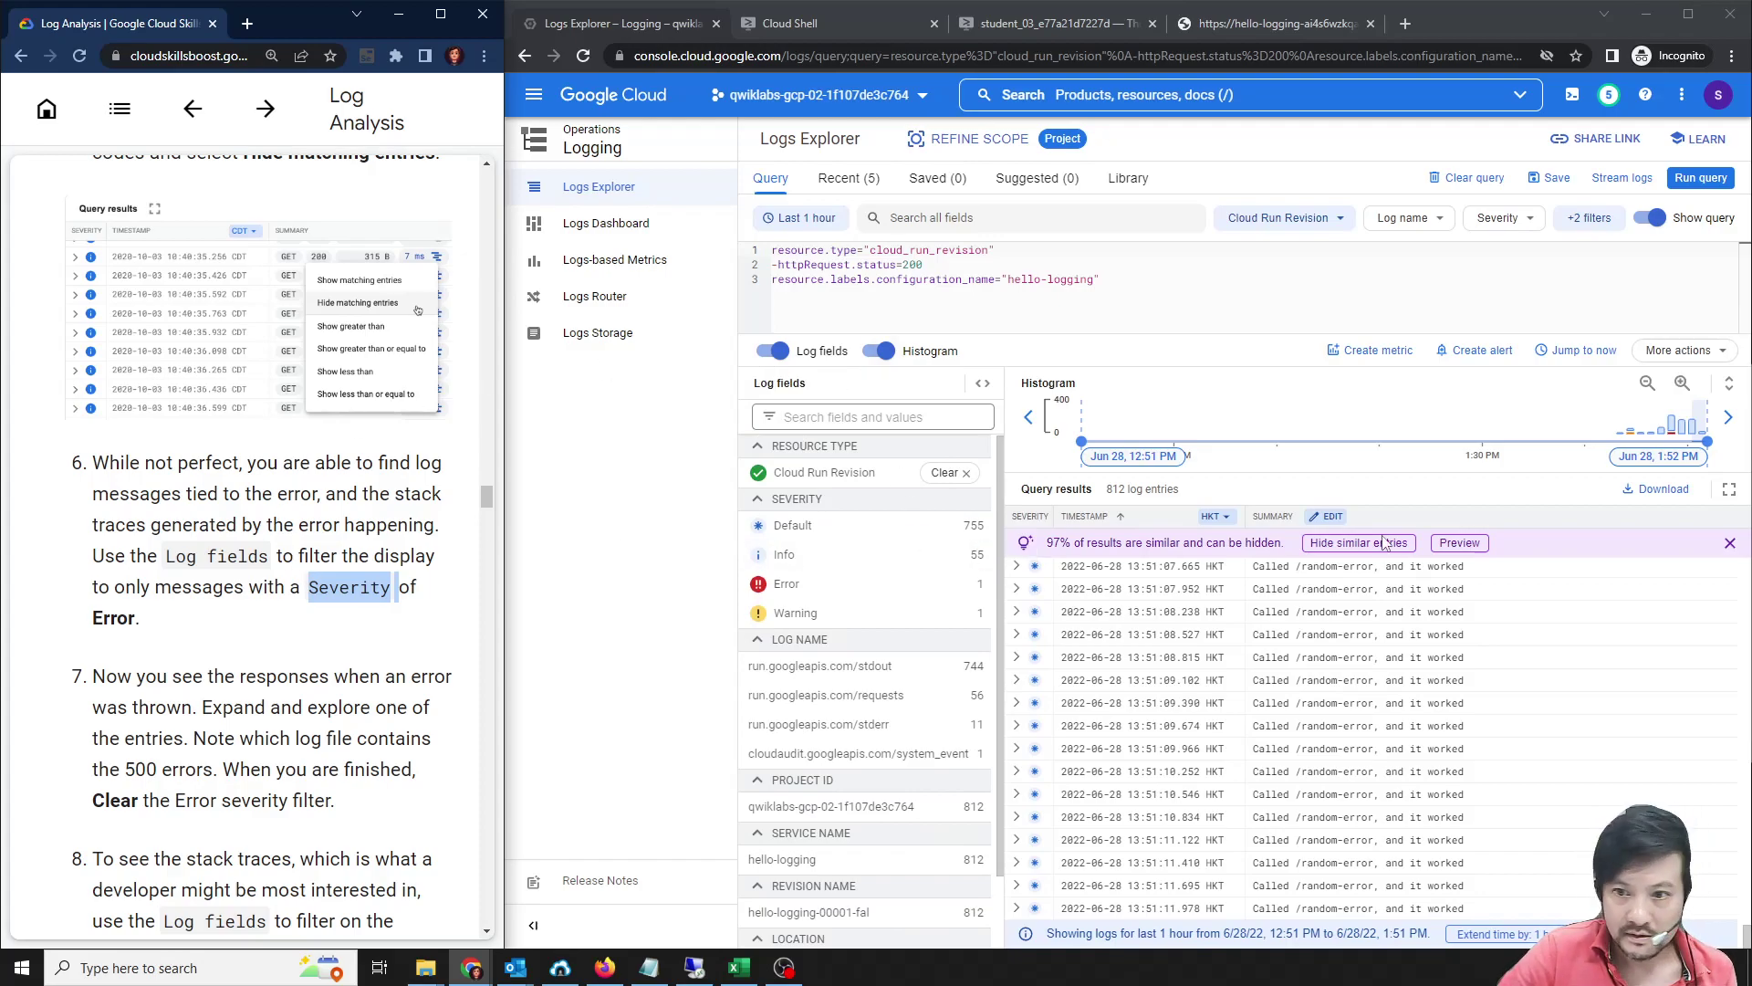
pyautogui.scroll(8, 1452, 666)
pyautogui.scroll(8, 1341, 861)
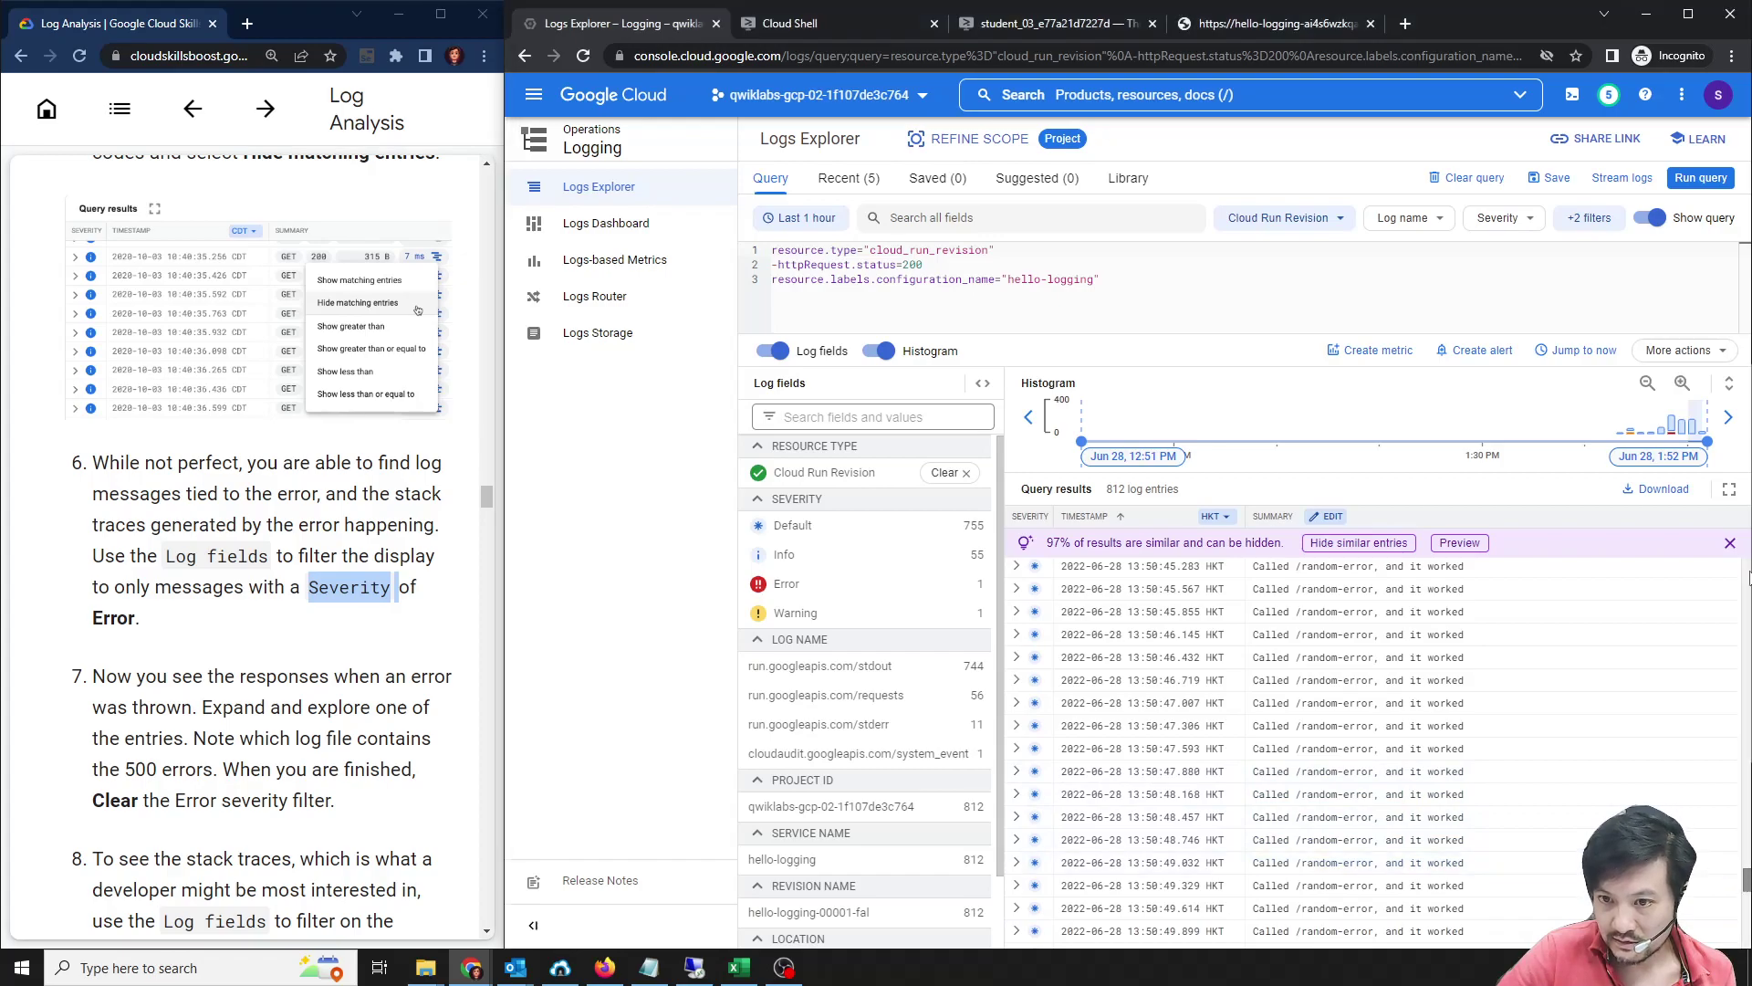
pyautogui.scroll(5, 1035, 568)
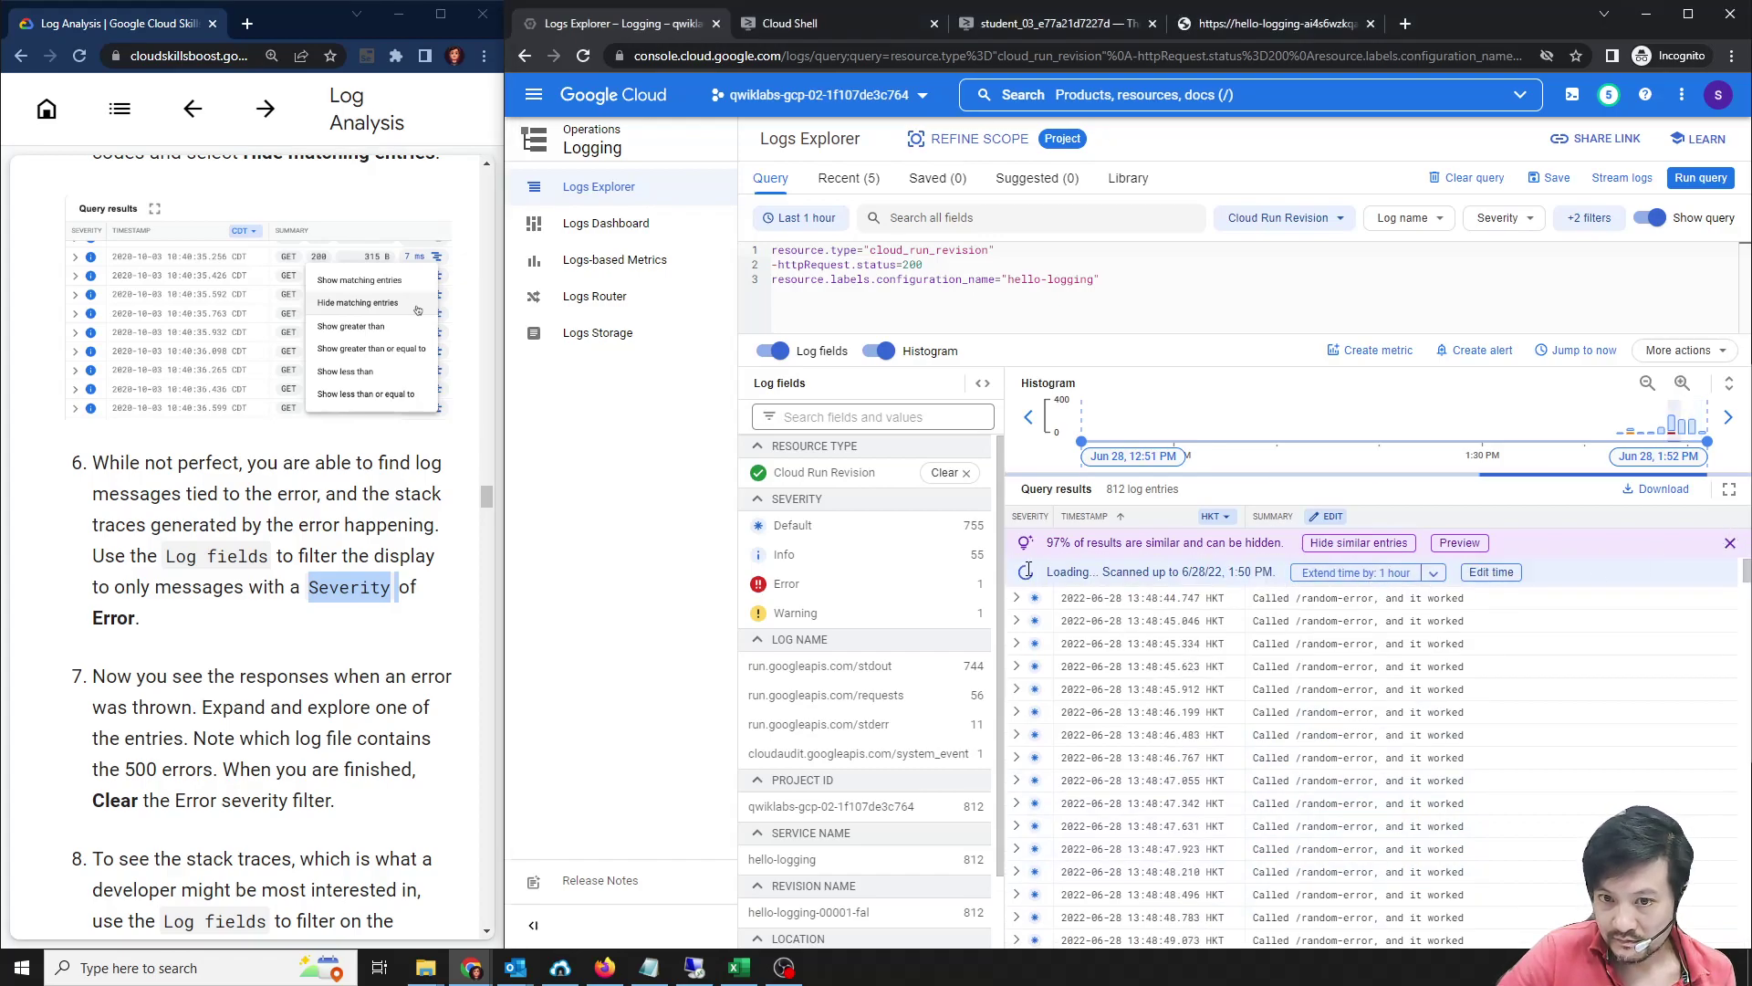
pyautogui.click(1700, 177)
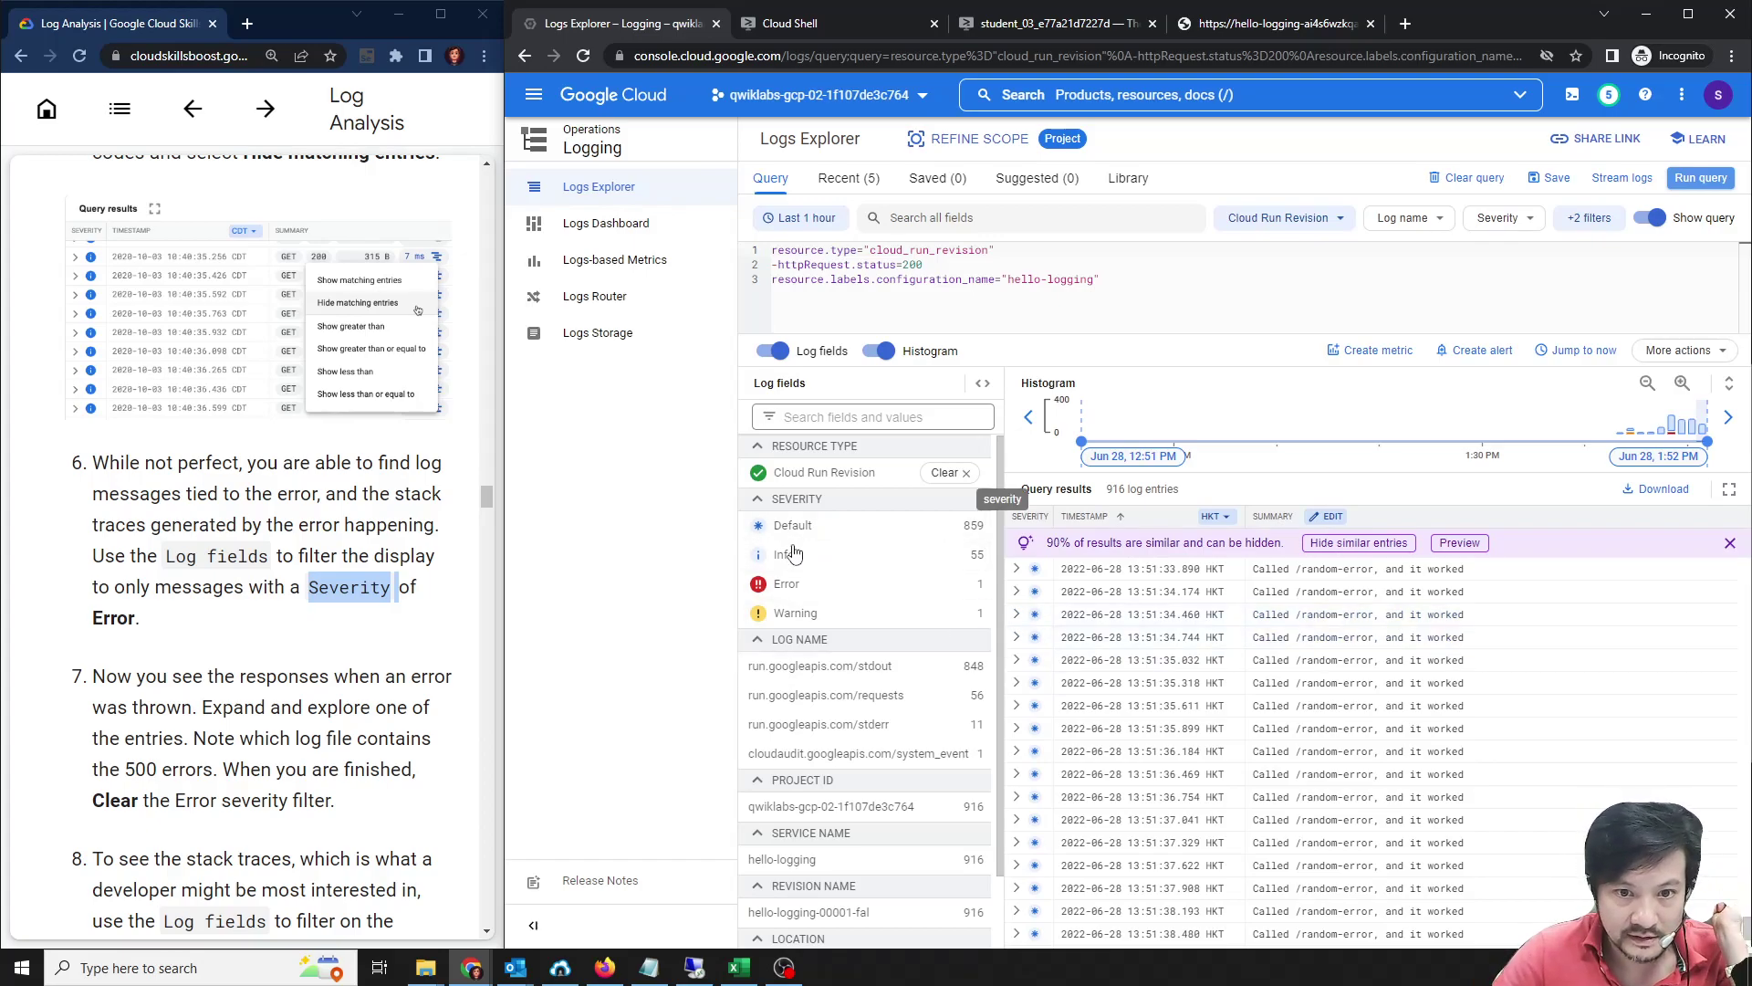
pyautogui.click(786, 593)
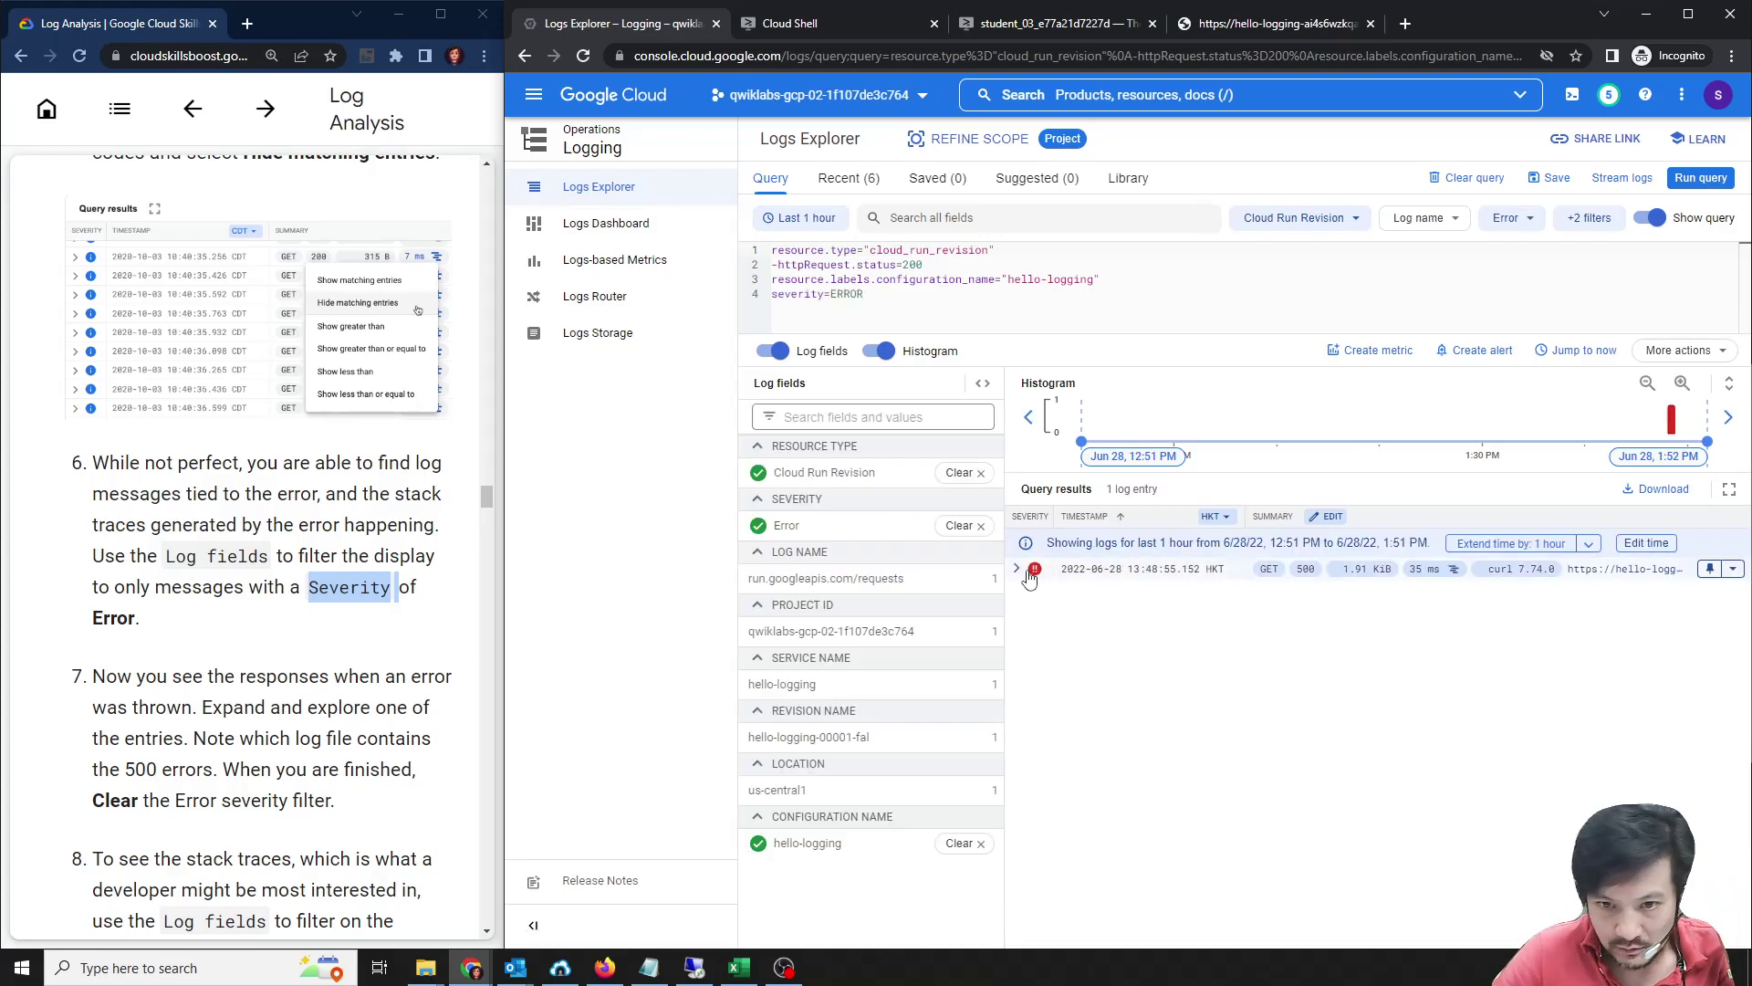
pyautogui.scroll(-1, 189, 609)
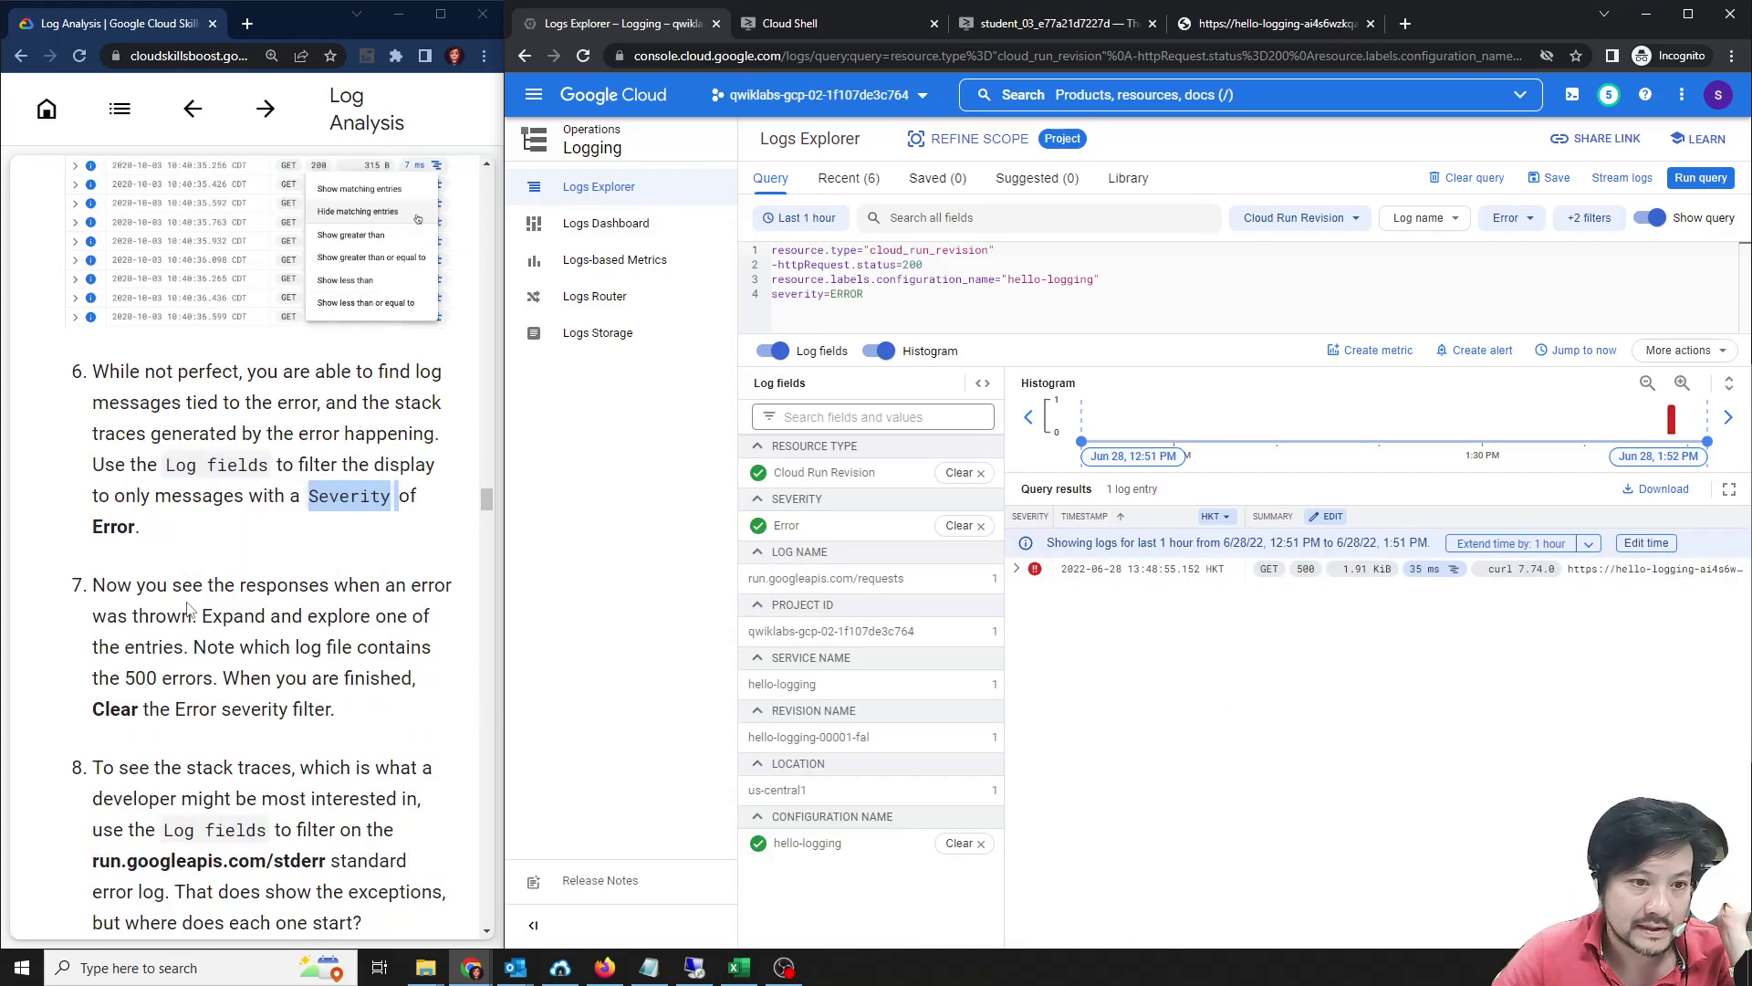
pyautogui.click(1017, 569)
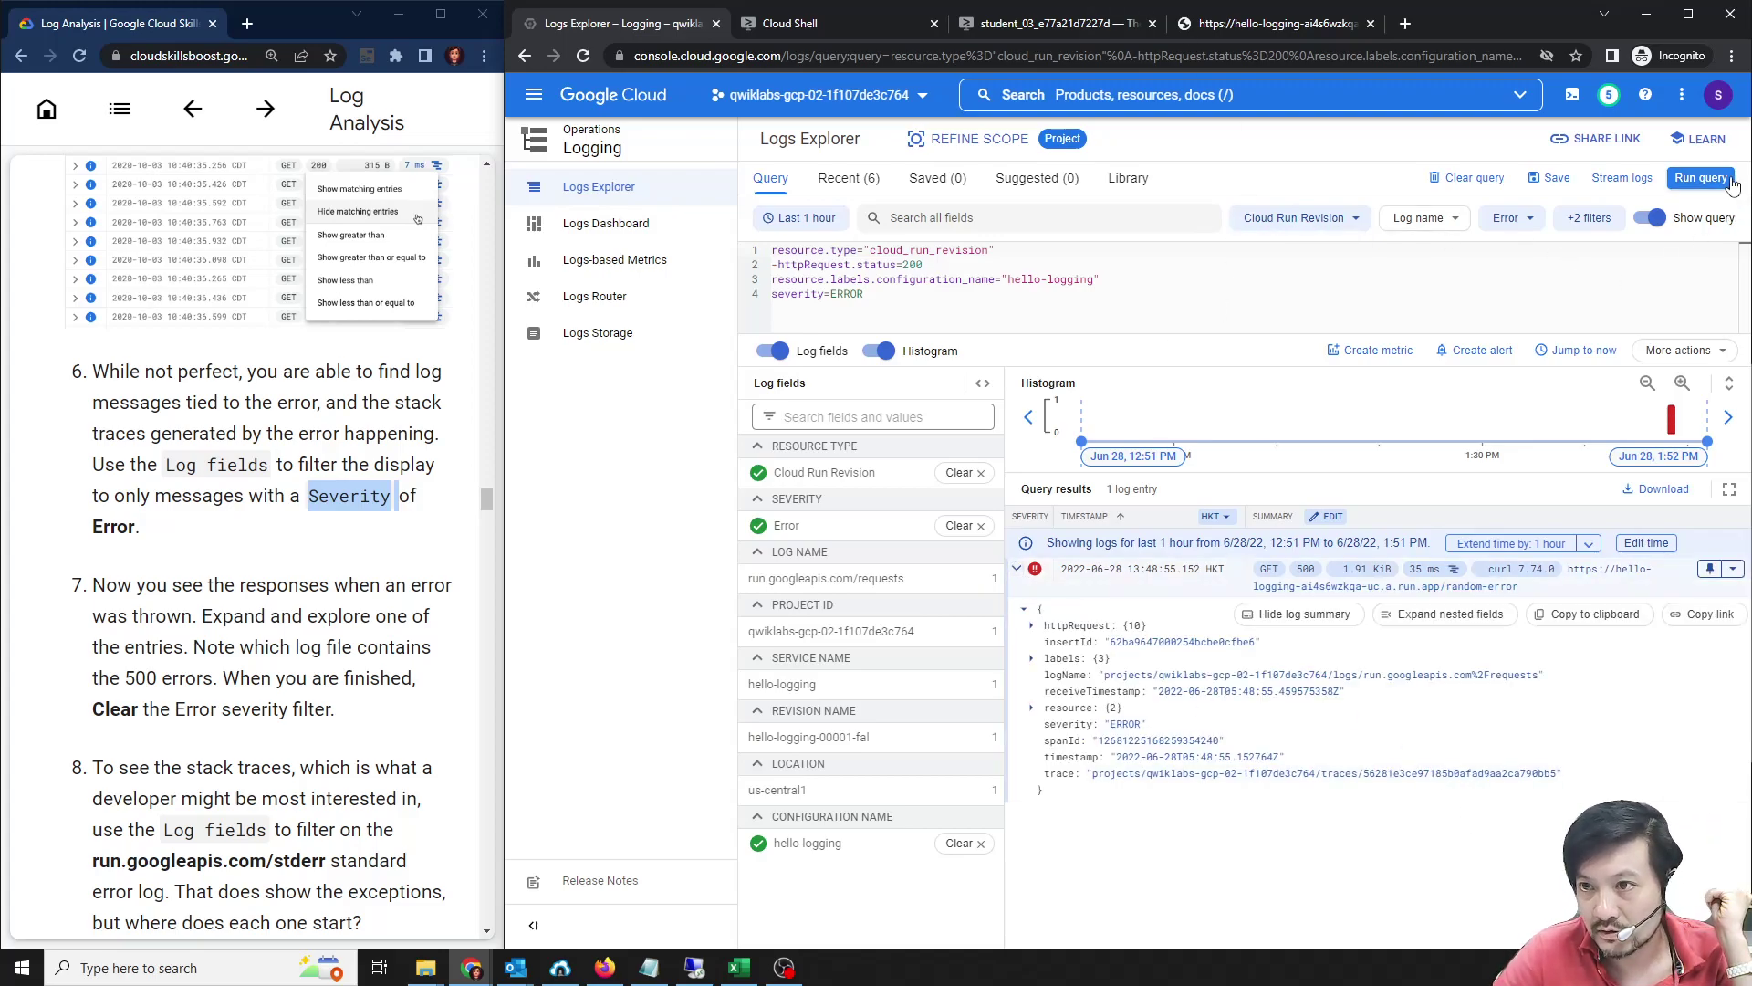
# Rerun the Error severity query and check the request loop in Cloud Shell while the results load.
pyautogui.click(1699, 178)
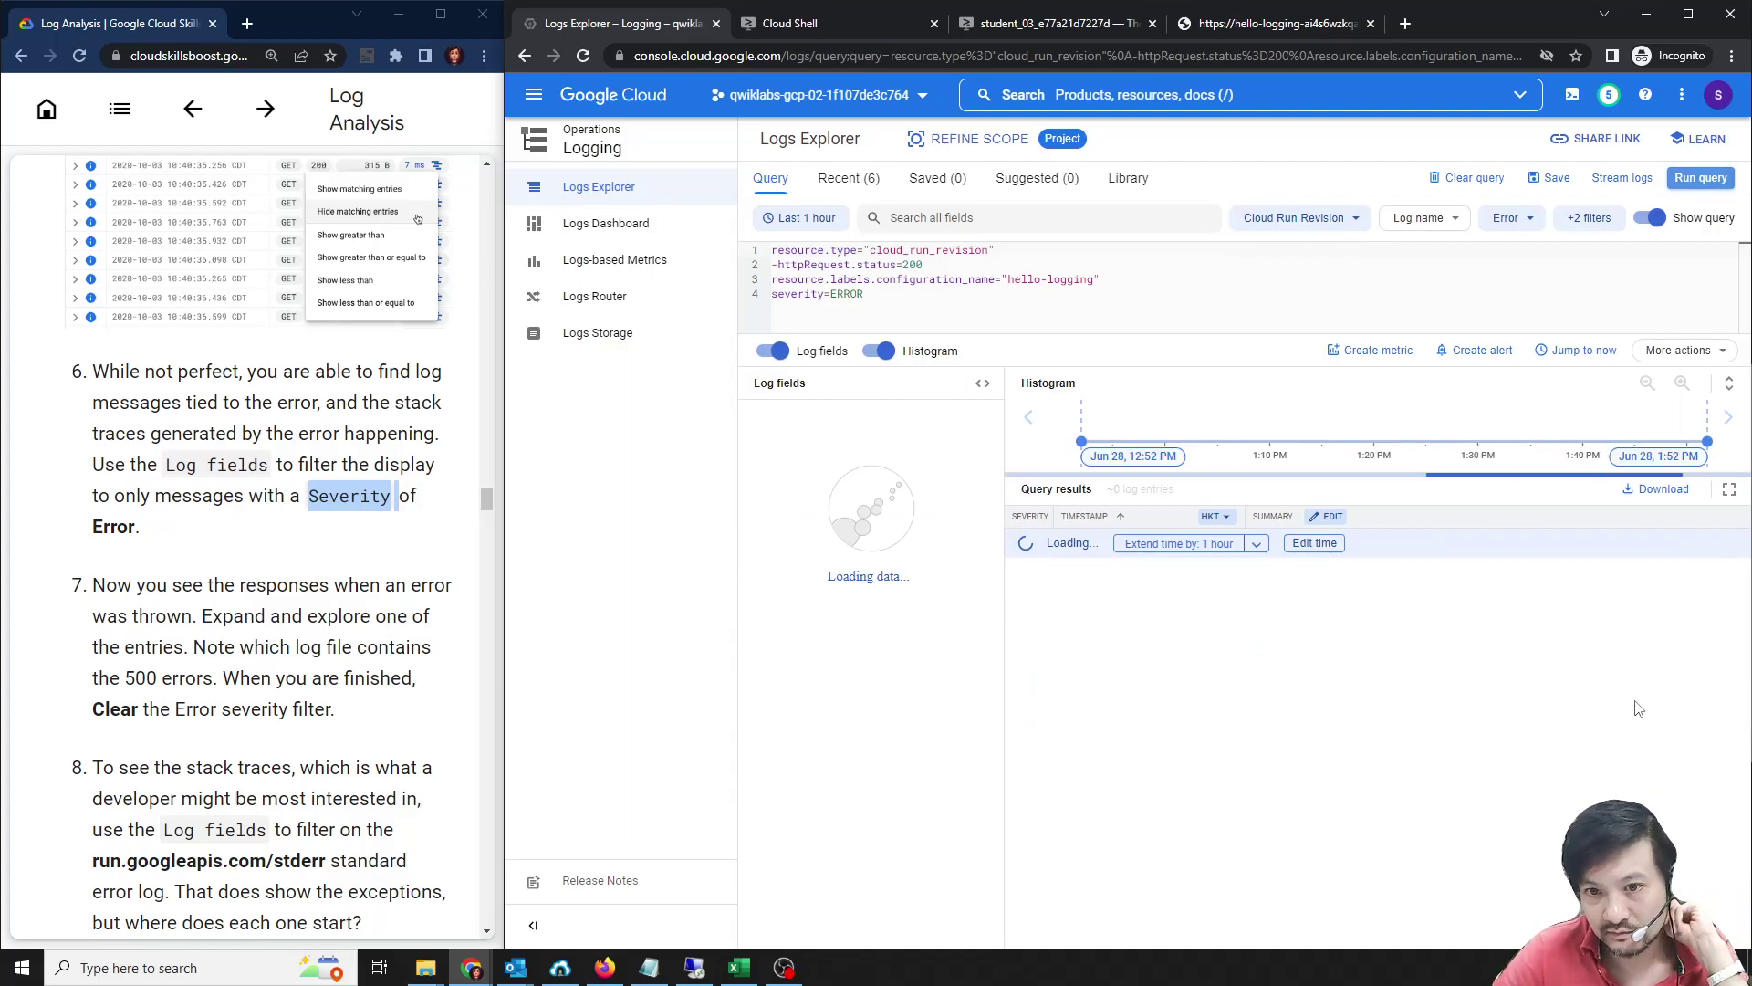
pyautogui.click(1050, 22)
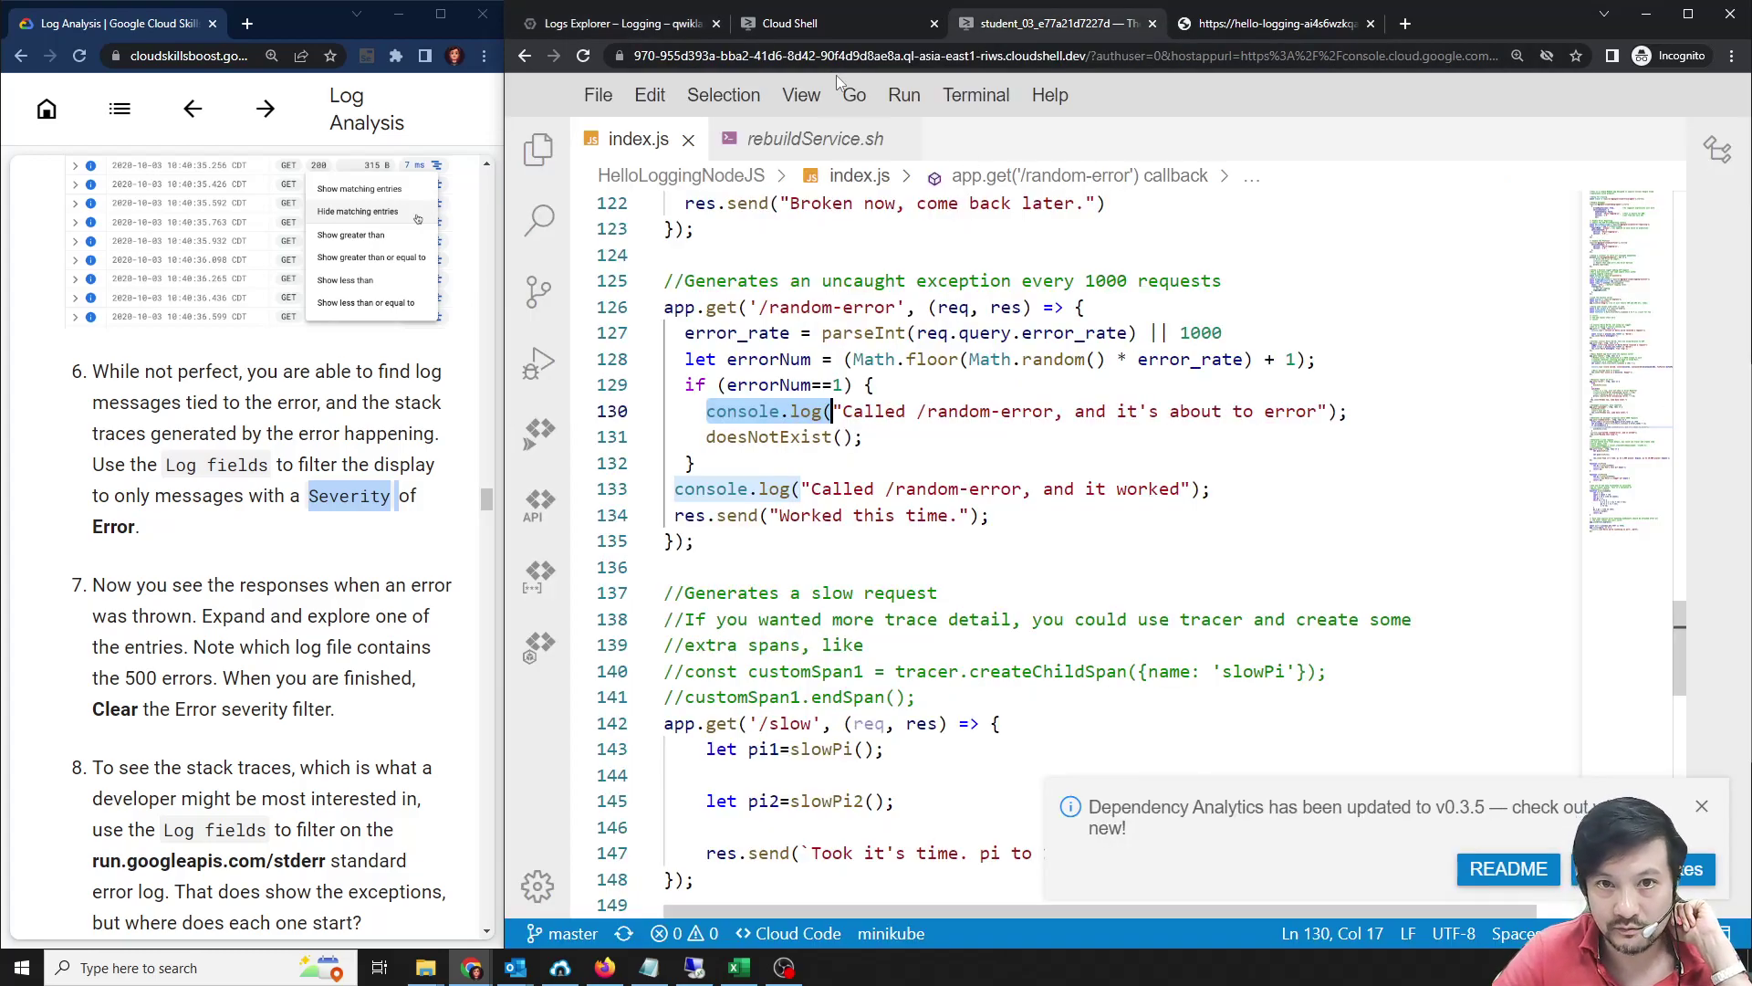
pyautogui.click(790, 22)
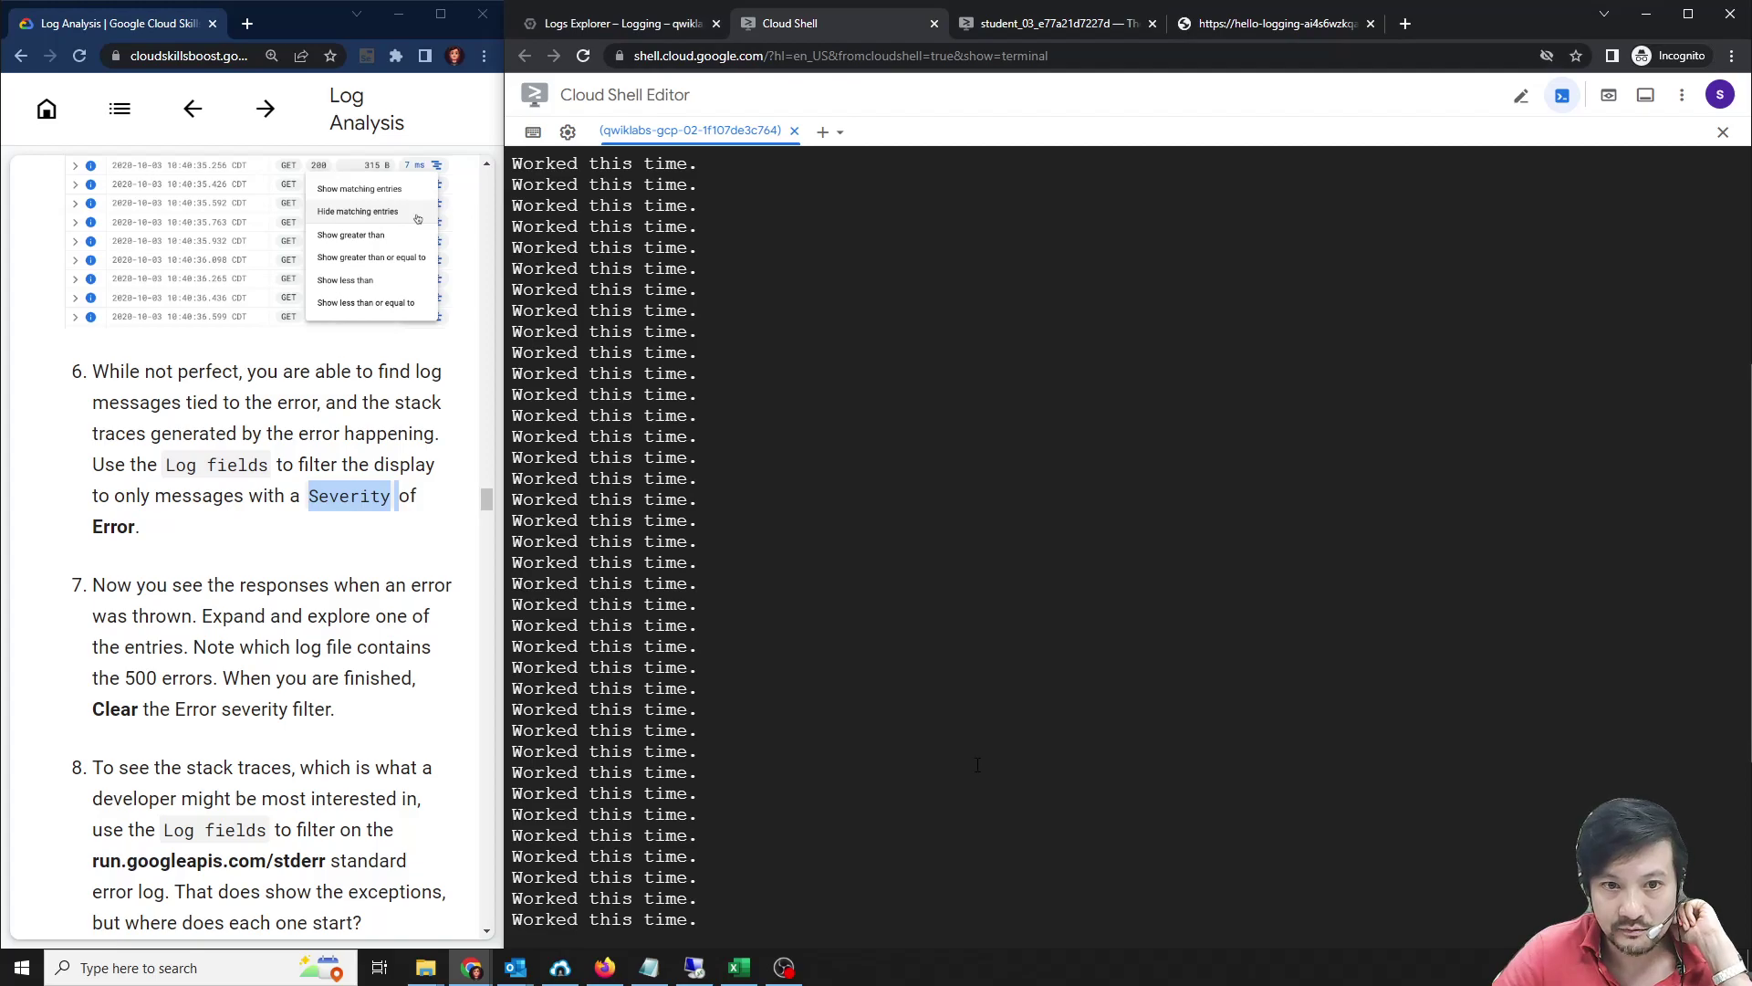
pyautogui.click(630, 23)
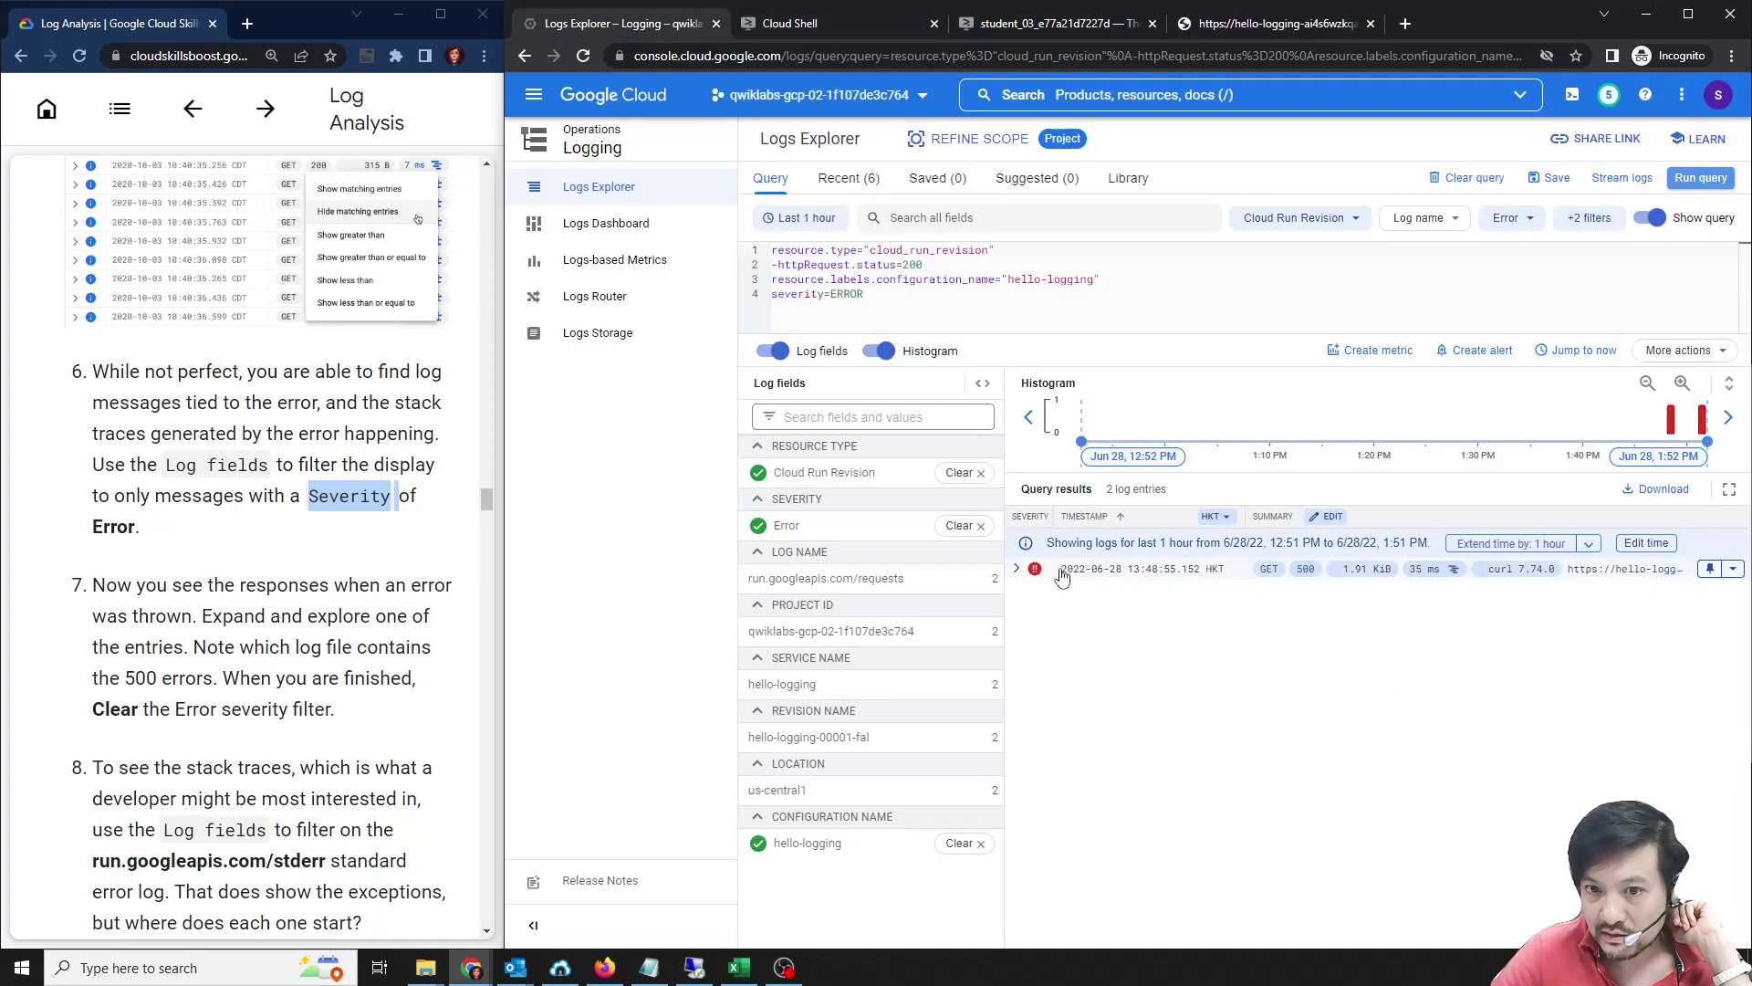
# Expand the first HTTP 500 entry with all its nested fields, examine its details and read the lab's follow-up instructions.
pyautogui.click(1017, 568)
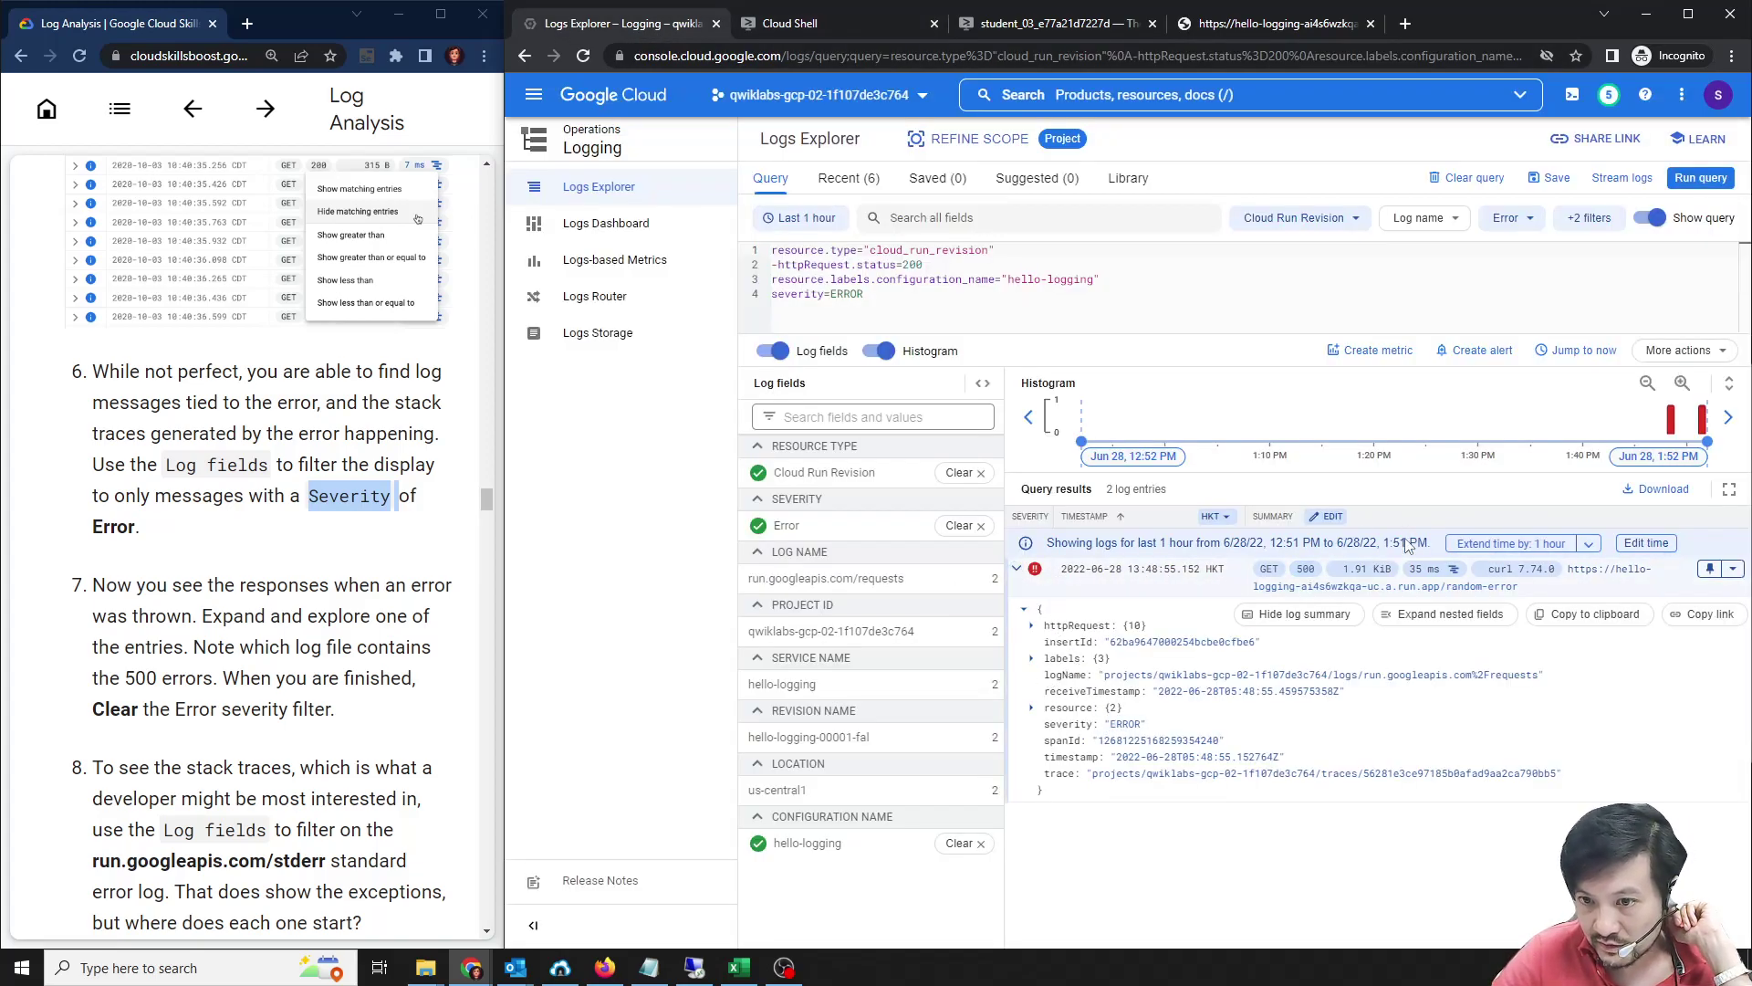
pyautogui.click(1467, 622)
pyautogui.scroll(-2, 1218, 830)
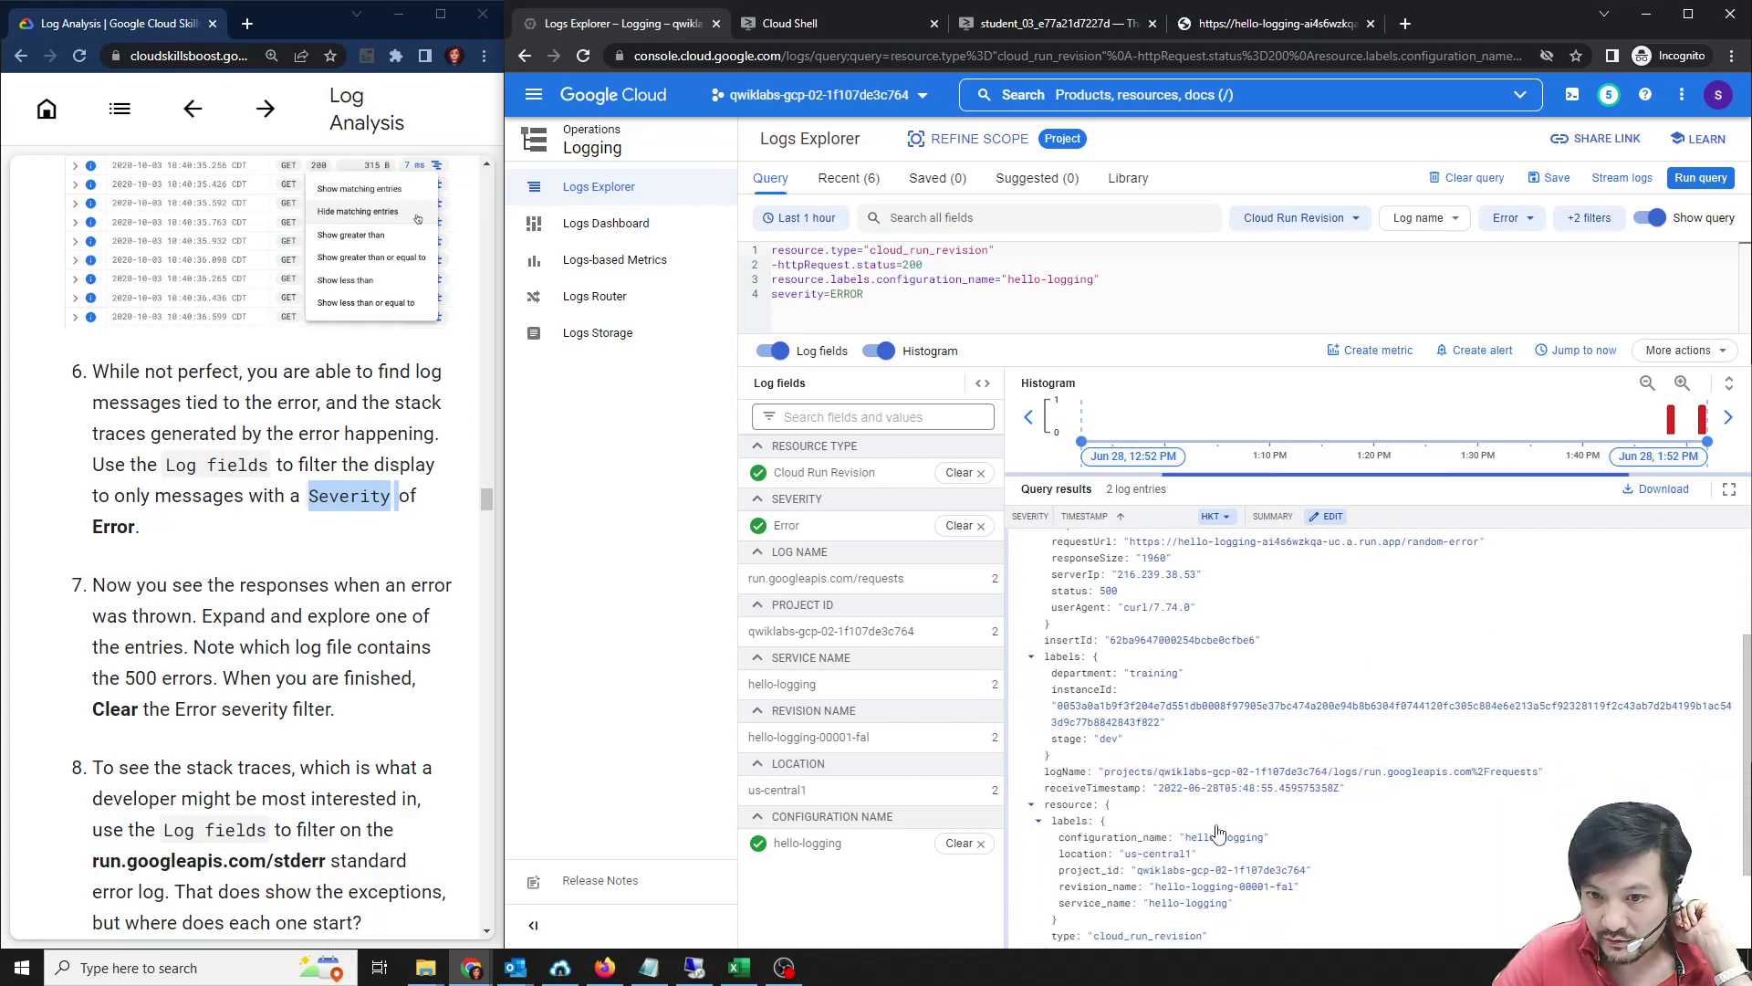
pyautogui.scroll(-1, 1218, 830)
pyautogui.scroll(-1, 1186, 844)
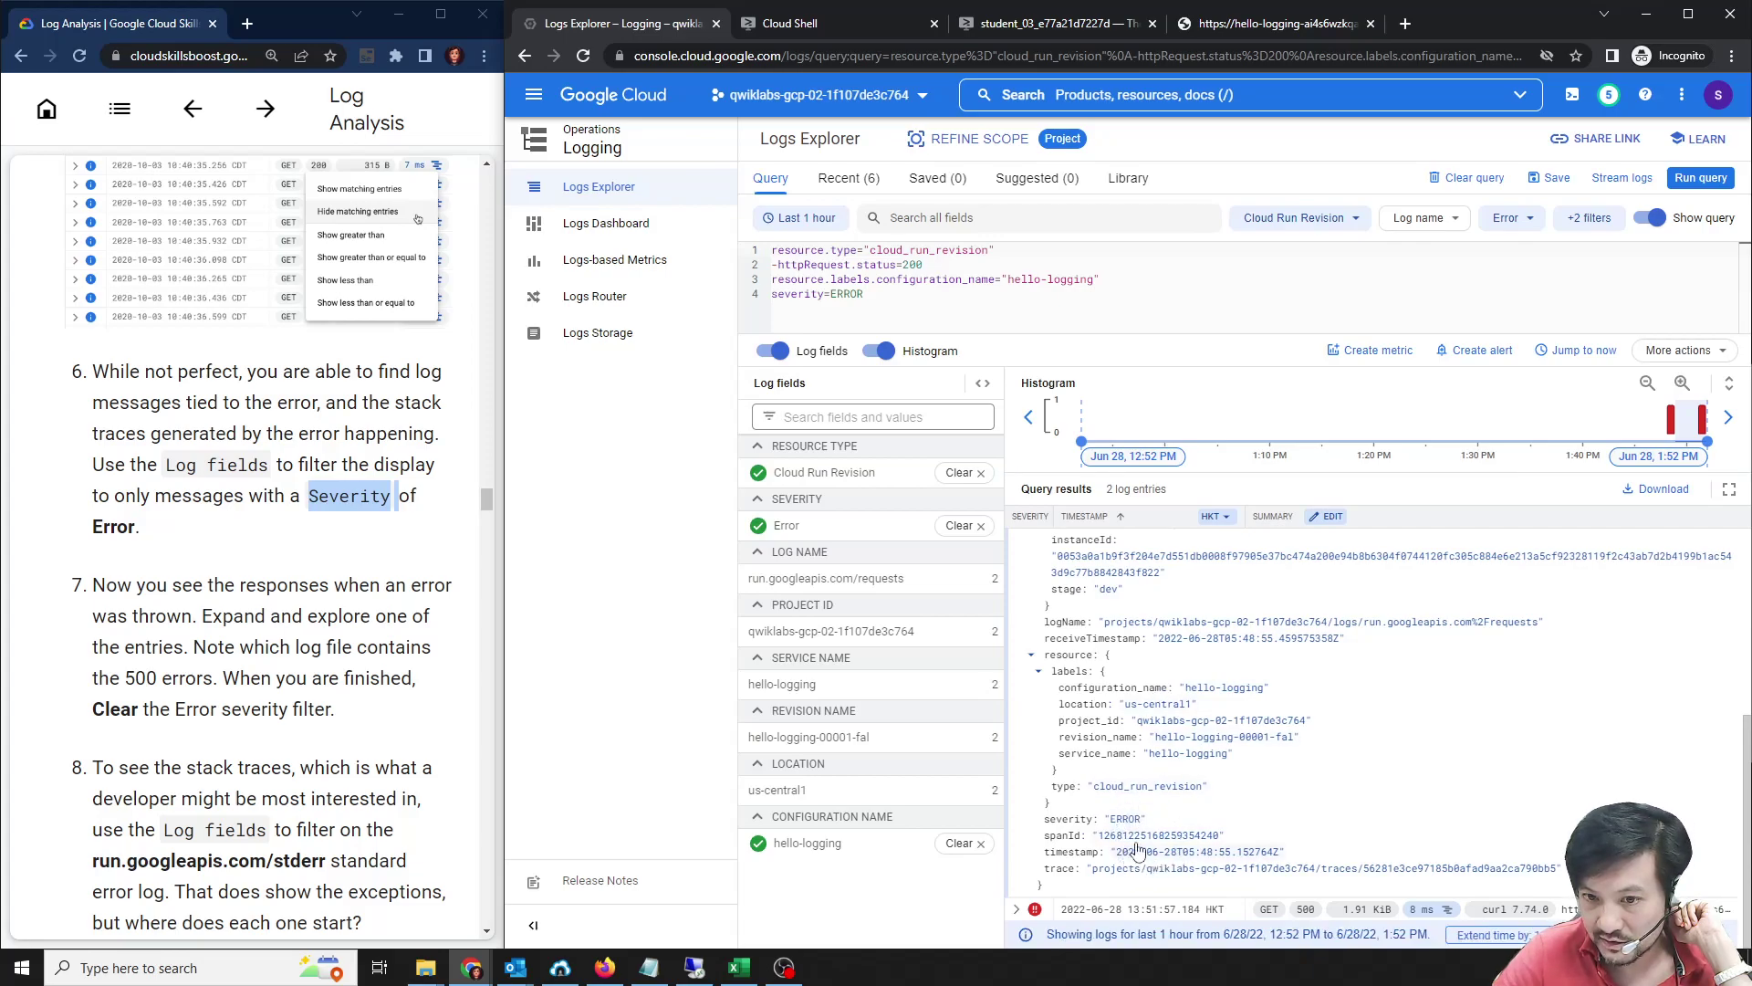
pyautogui.scroll(1, 1131, 858)
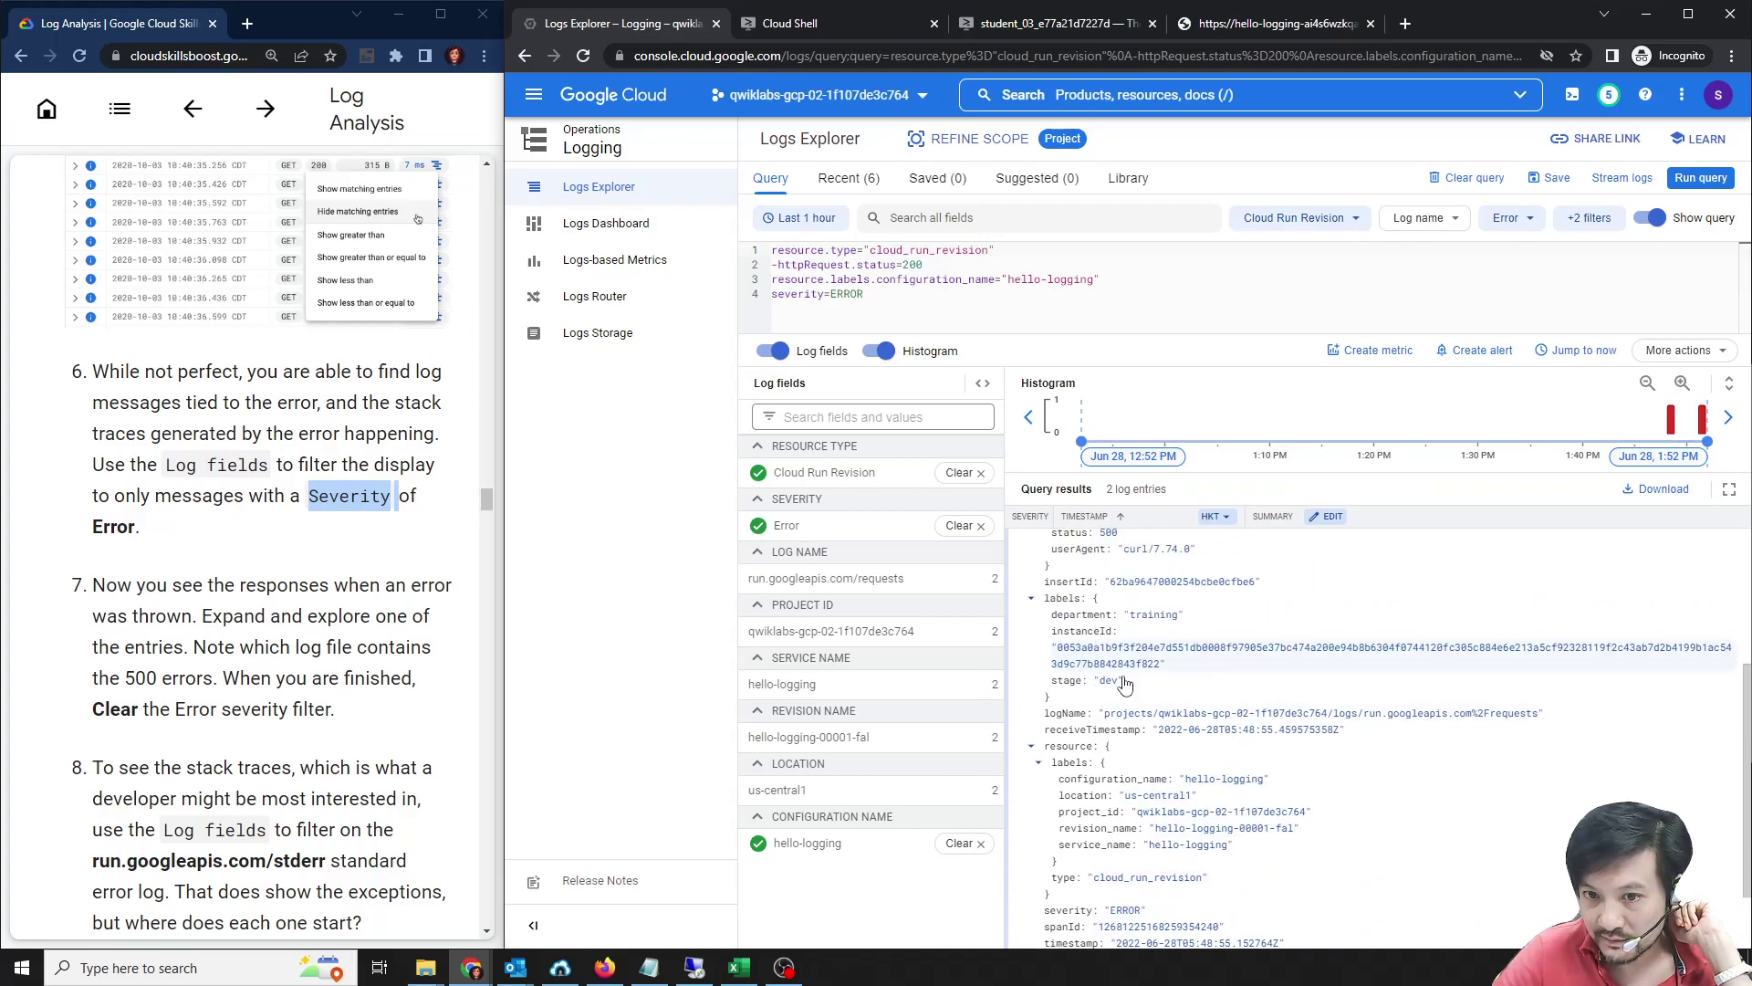
pyautogui.scroll(1, 1128, 680)
pyautogui.scroll(1, 1136, 602)
pyautogui.scroll(-3, 1186, 731)
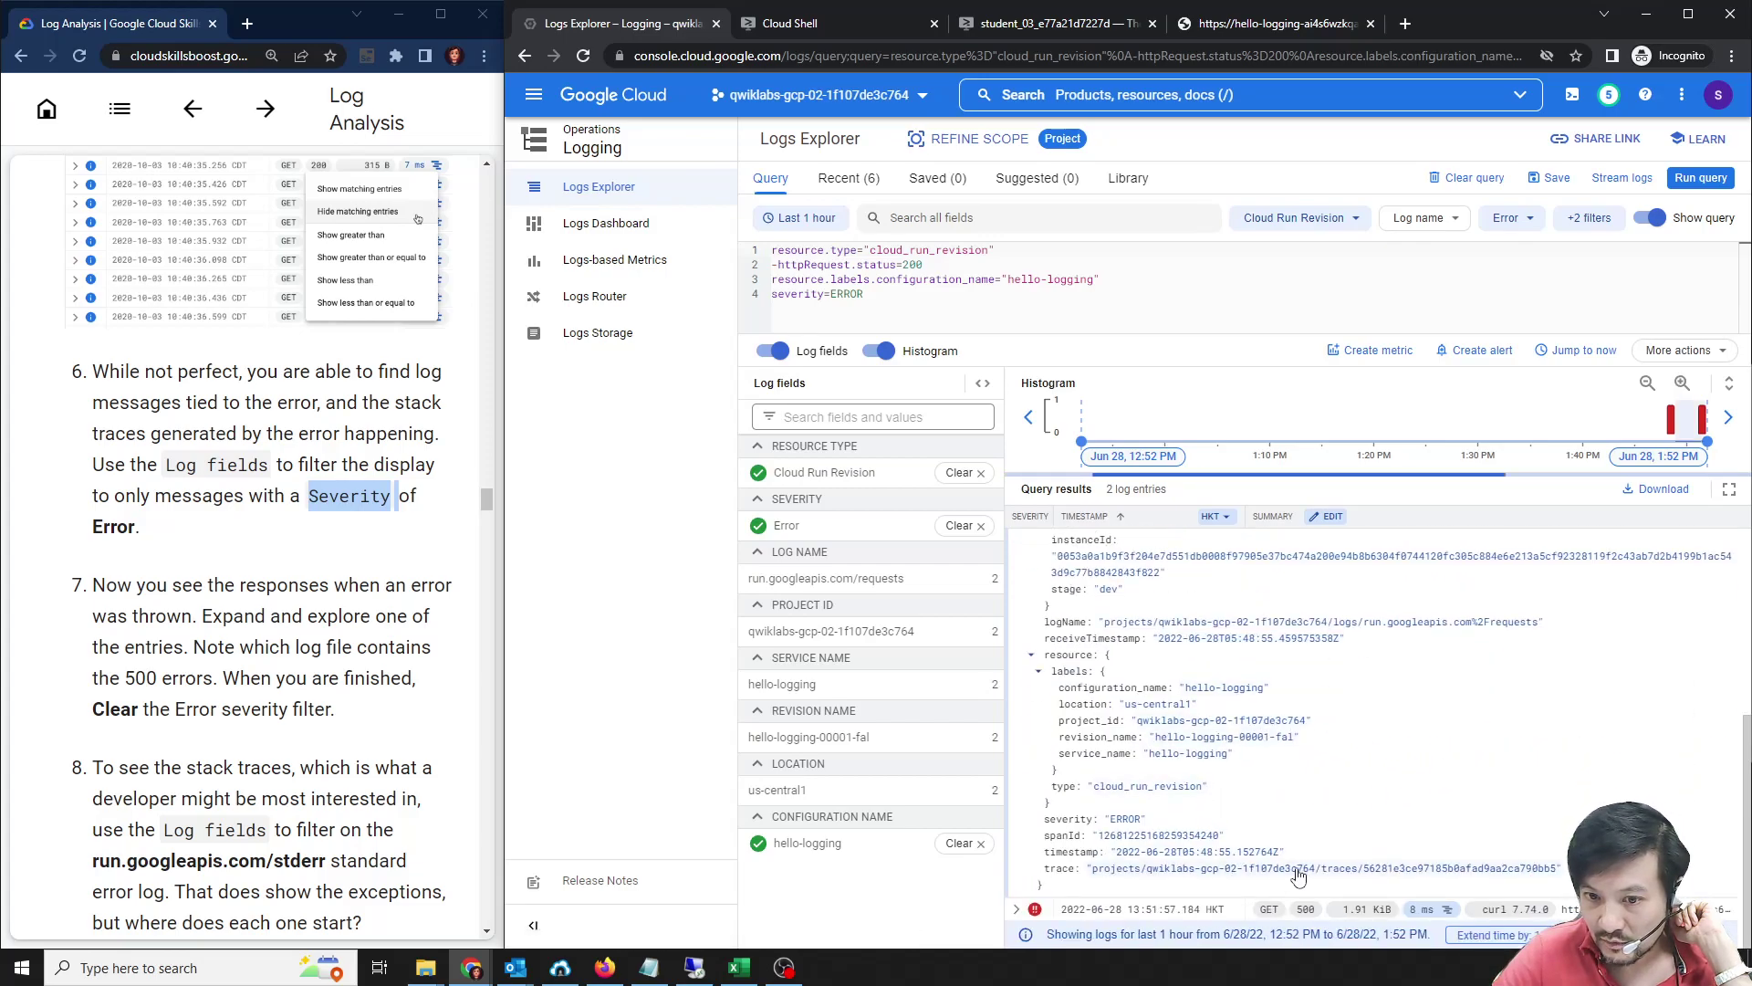
pyautogui.scroll(3, 1303, 822)
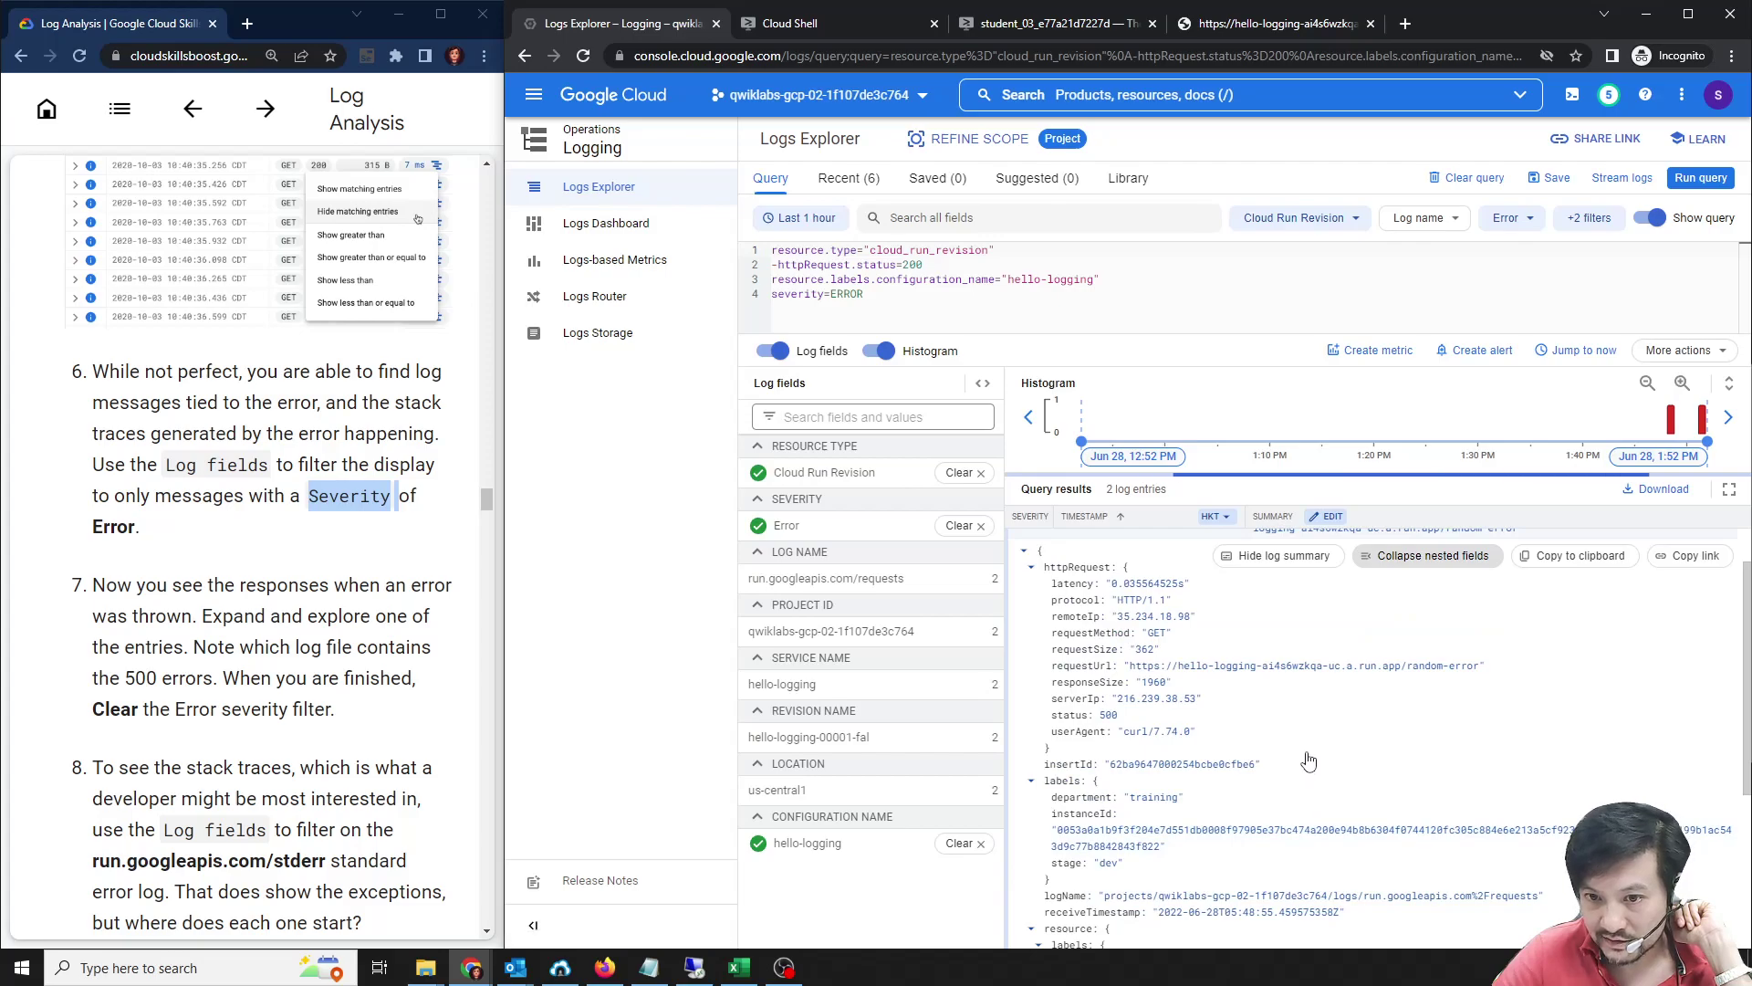
pyautogui.scroll(1, 1308, 761)
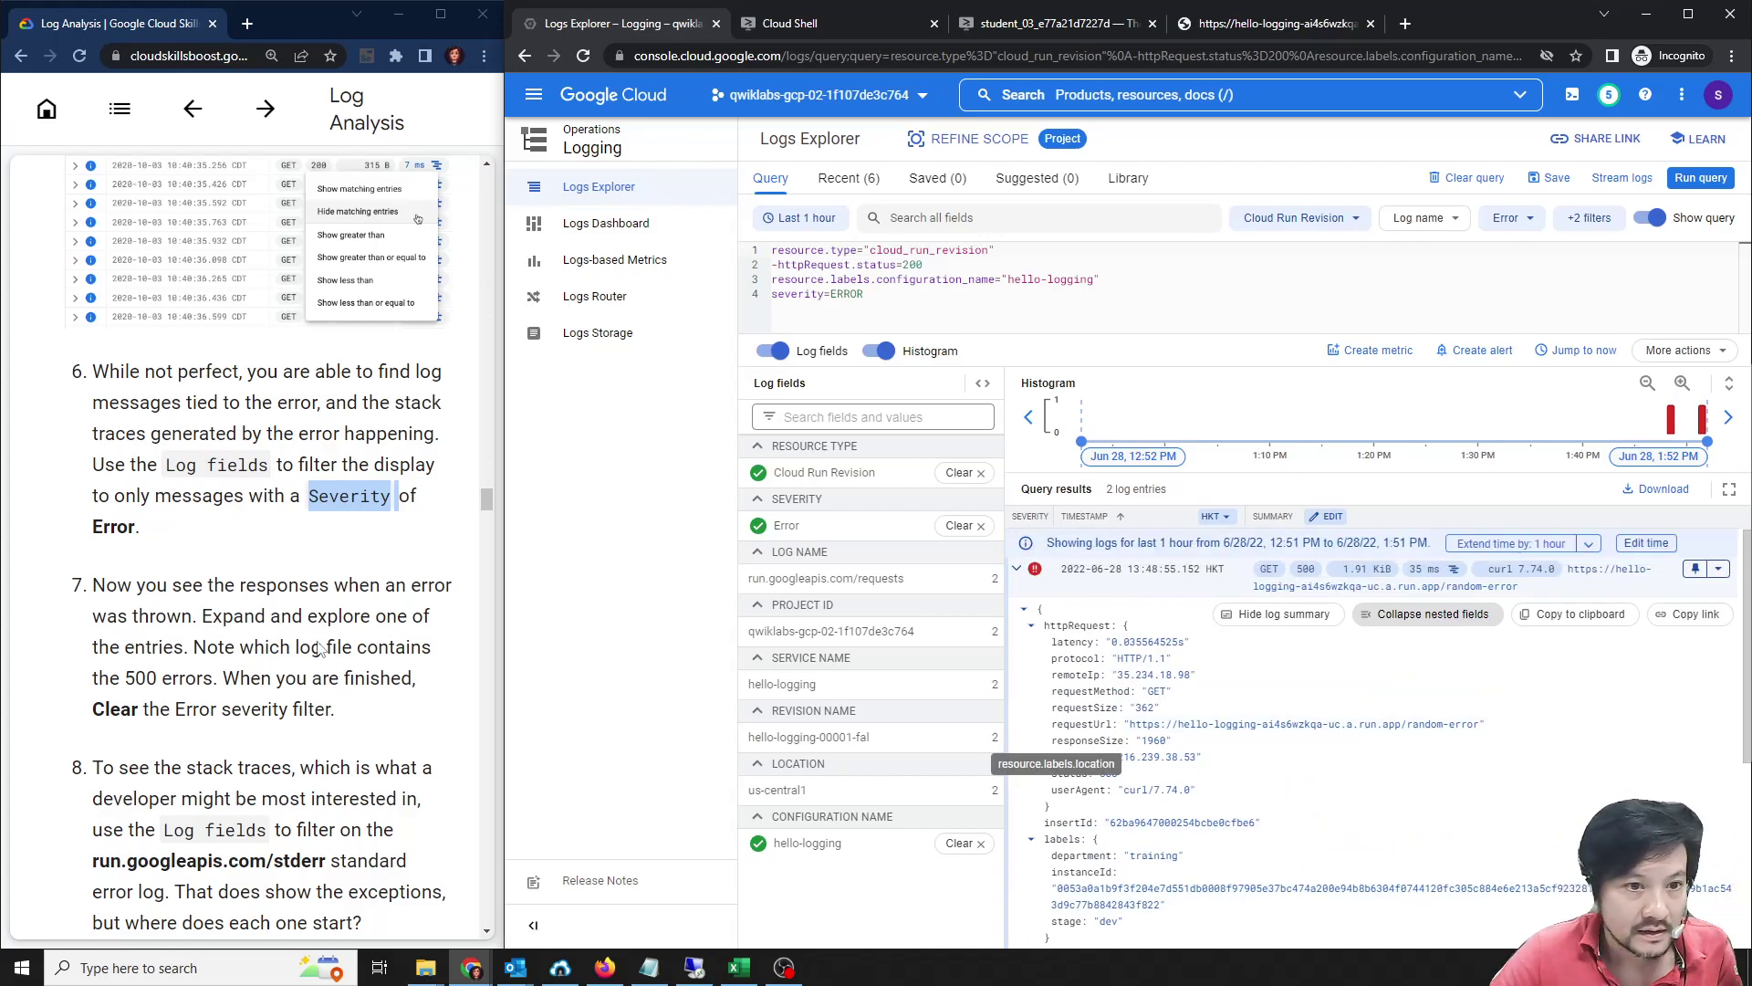
pyautogui.scroll(-2, 335, 573)
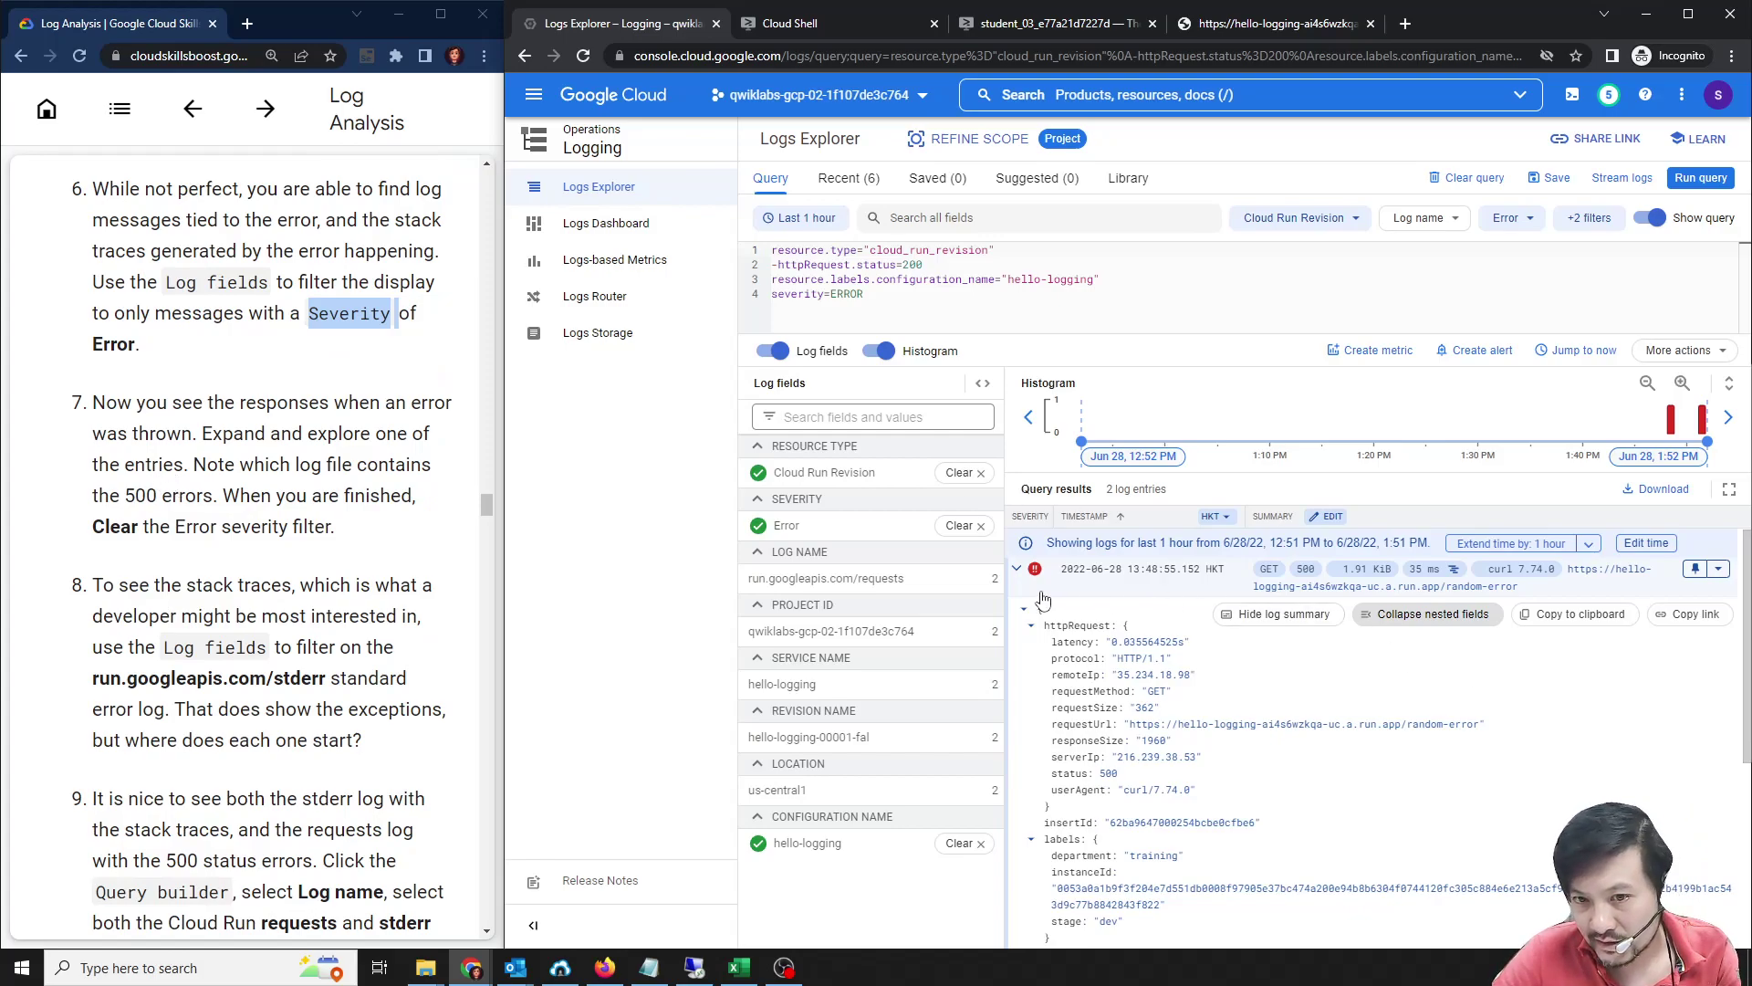
# Collapse the expanded HTTP 500 entry and clear the Error severity filter.
pyautogui.click(1016, 568)
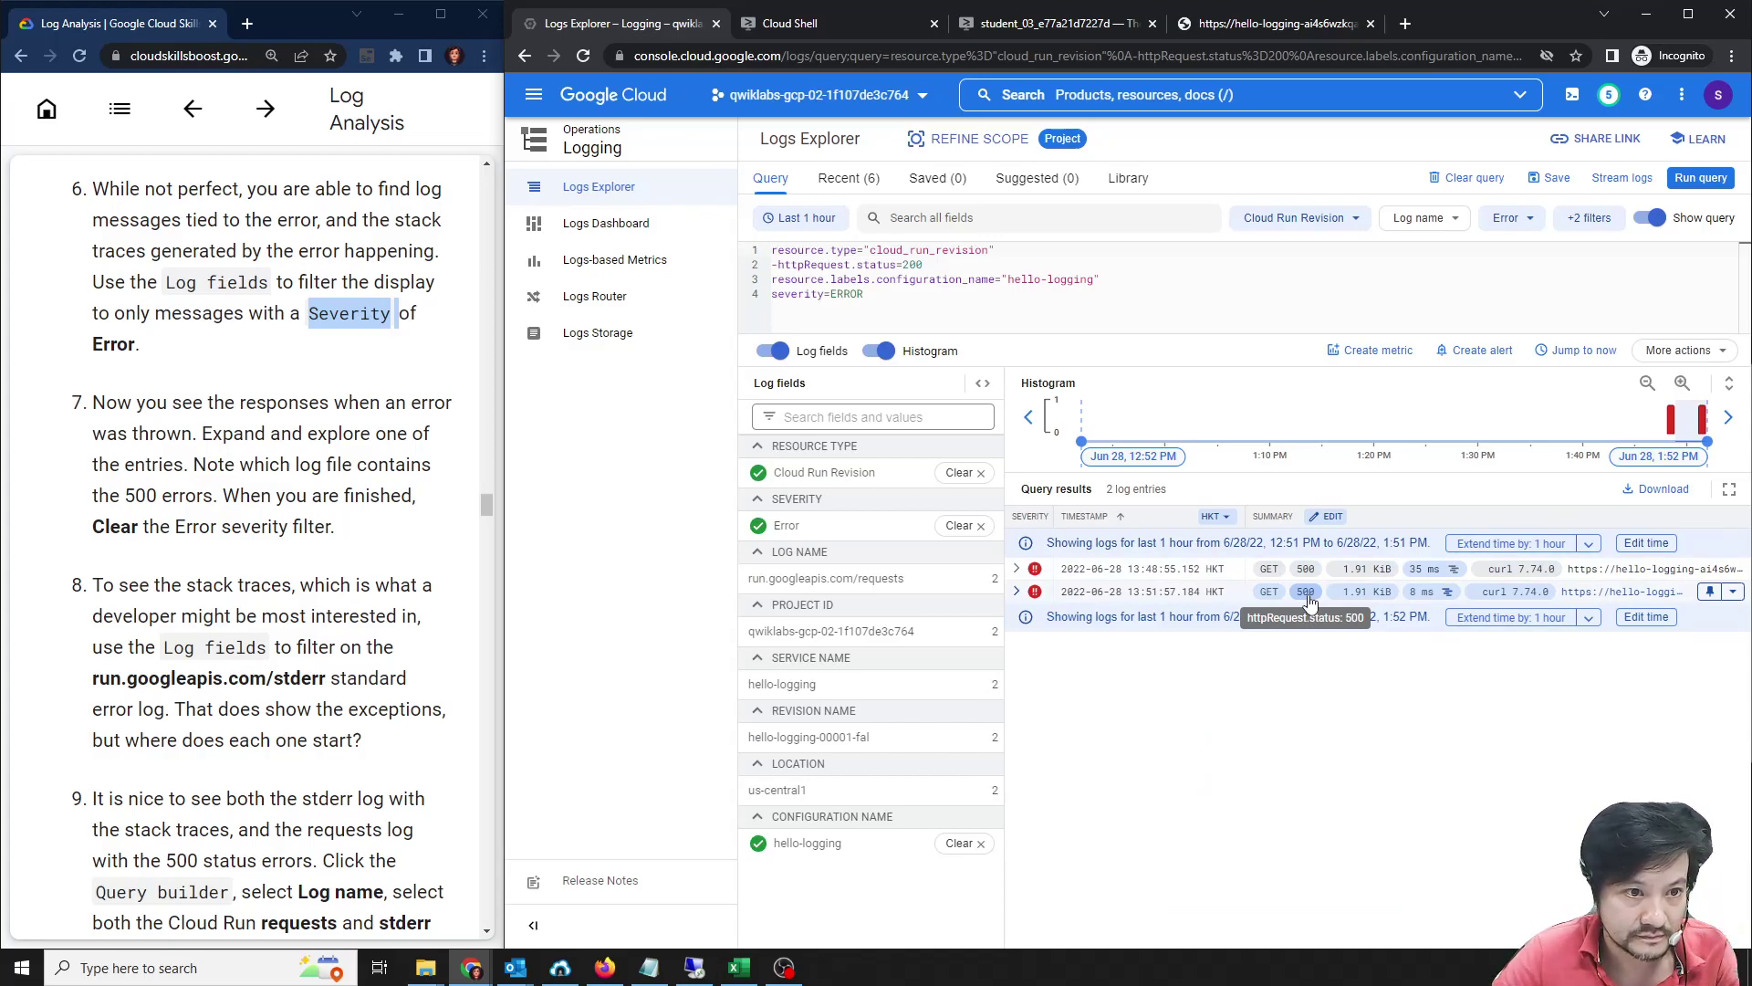
pyautogui.click(965, 527)
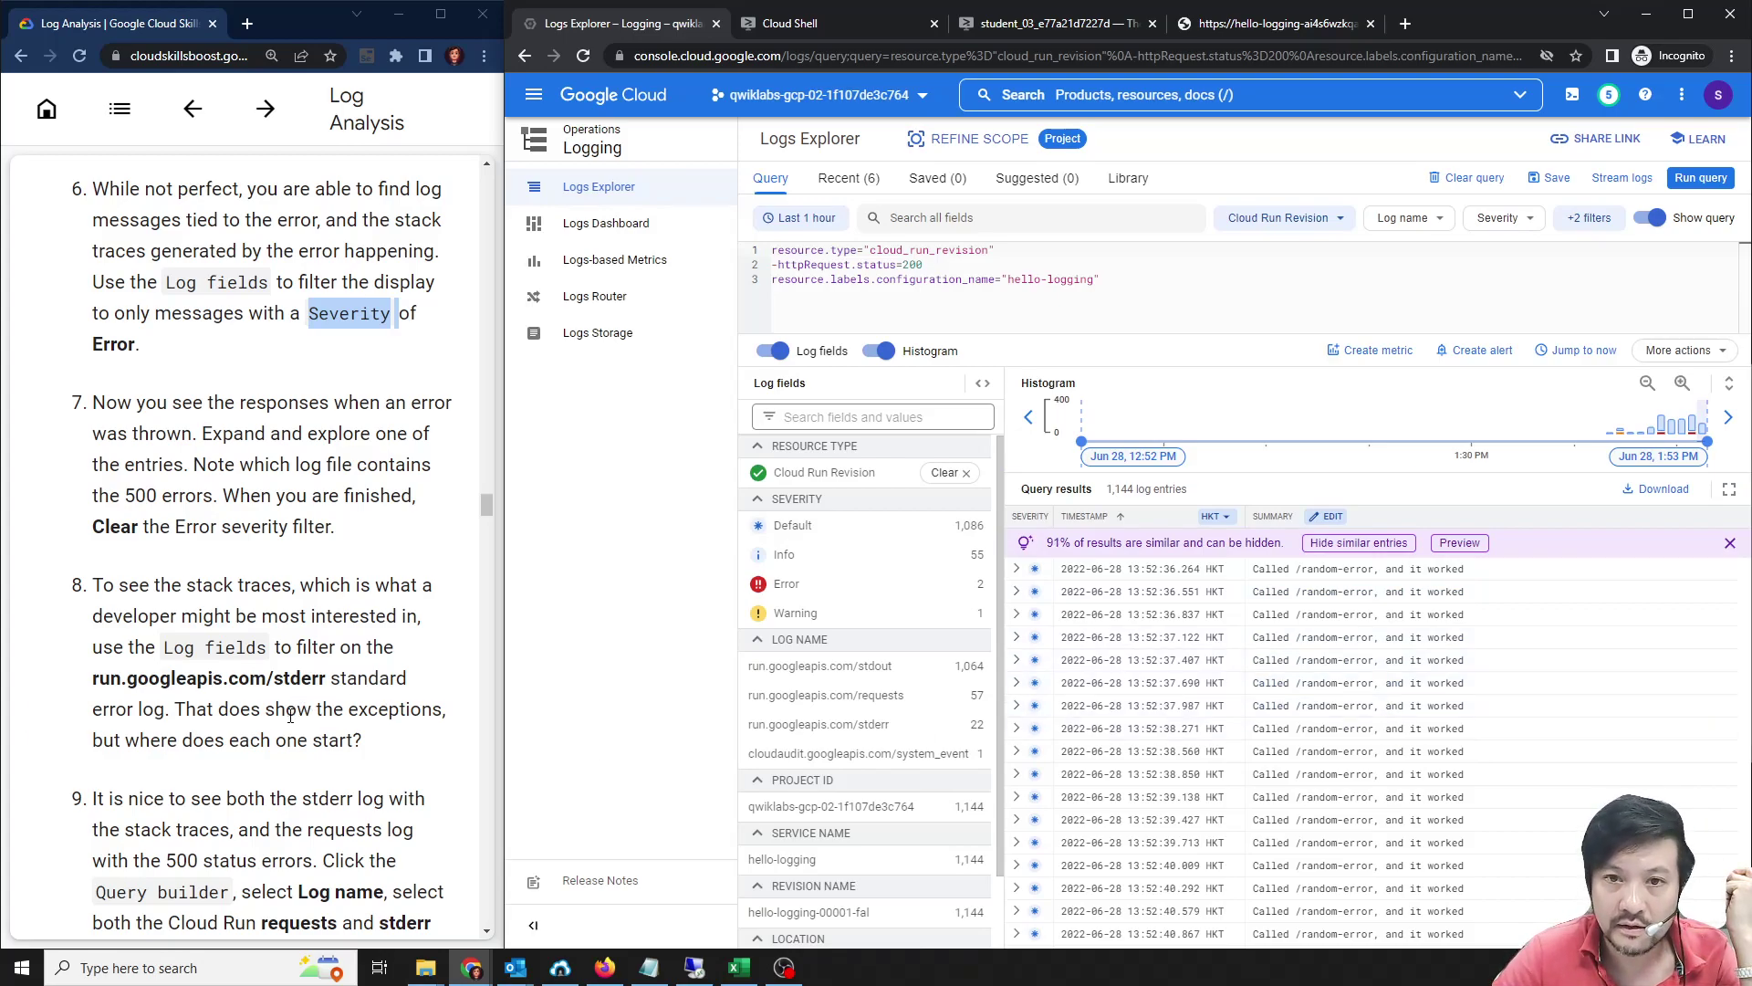
# Filter the logs by the run.googleapis.com/stderr log name and expand the most recent ReferenceError entry.
pyautogui.scroll(-1, 290, 716)
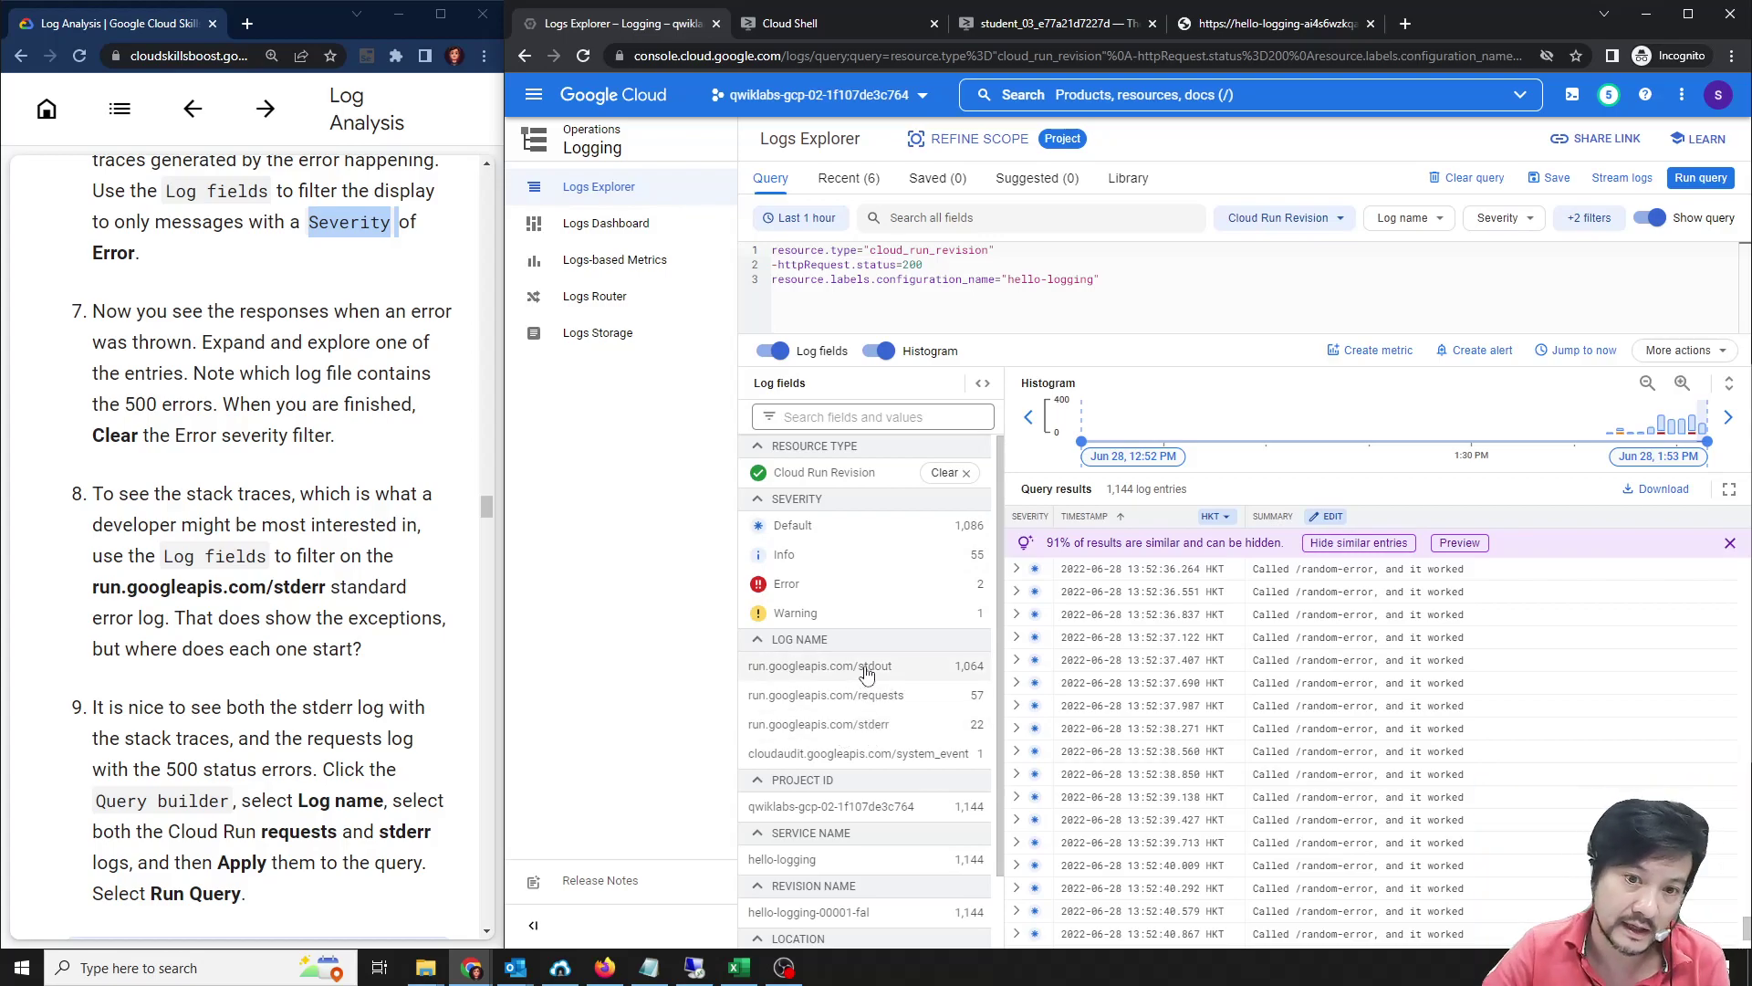
pyautogui.click(857, 726)
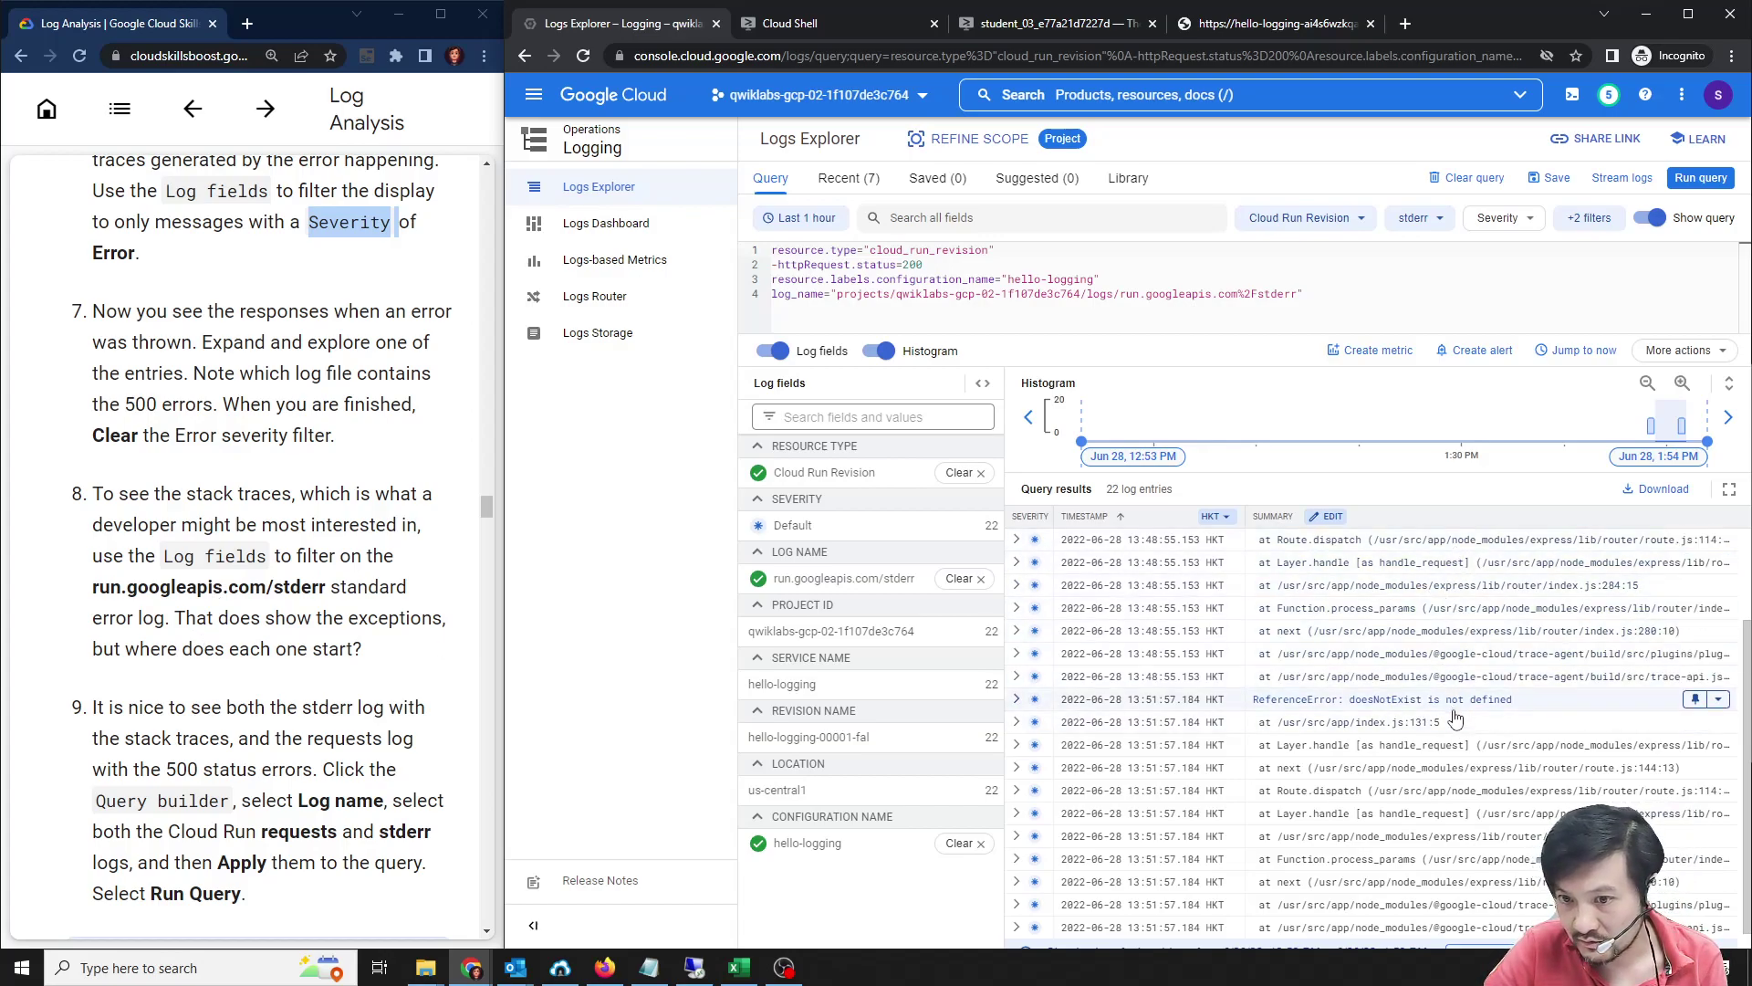
pyautogui.scroll(-2, 1455, 716)
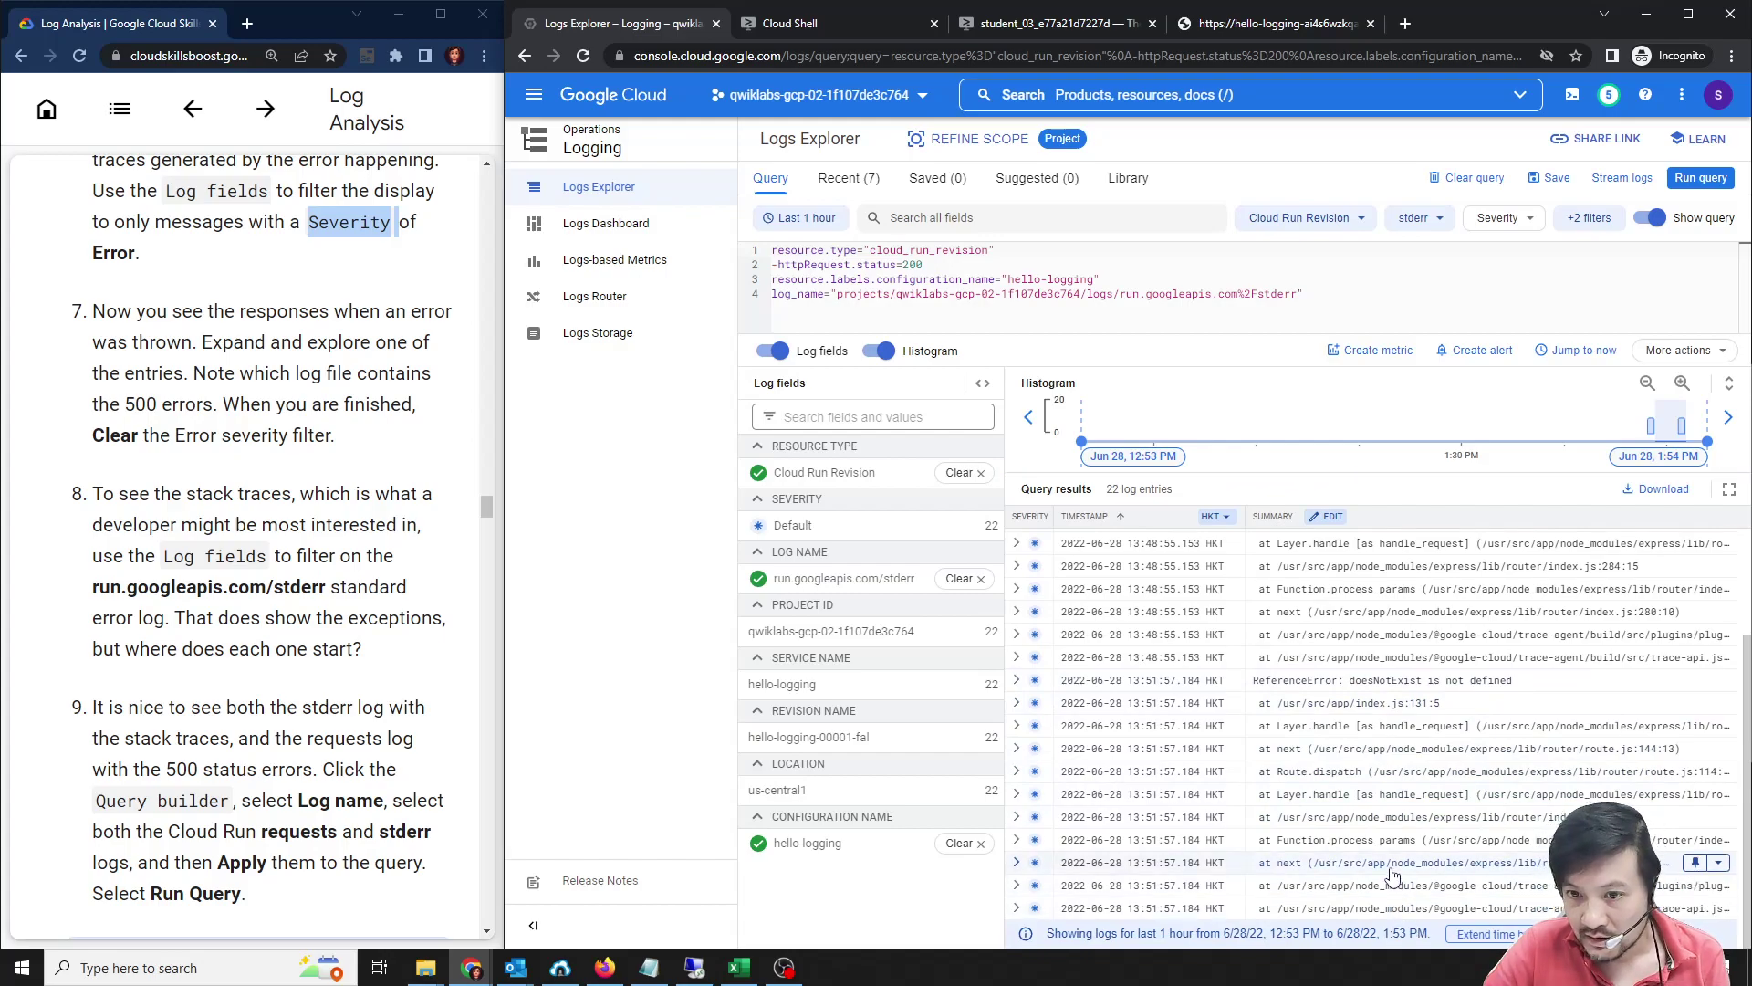
pyautogui.click(1325, 688)
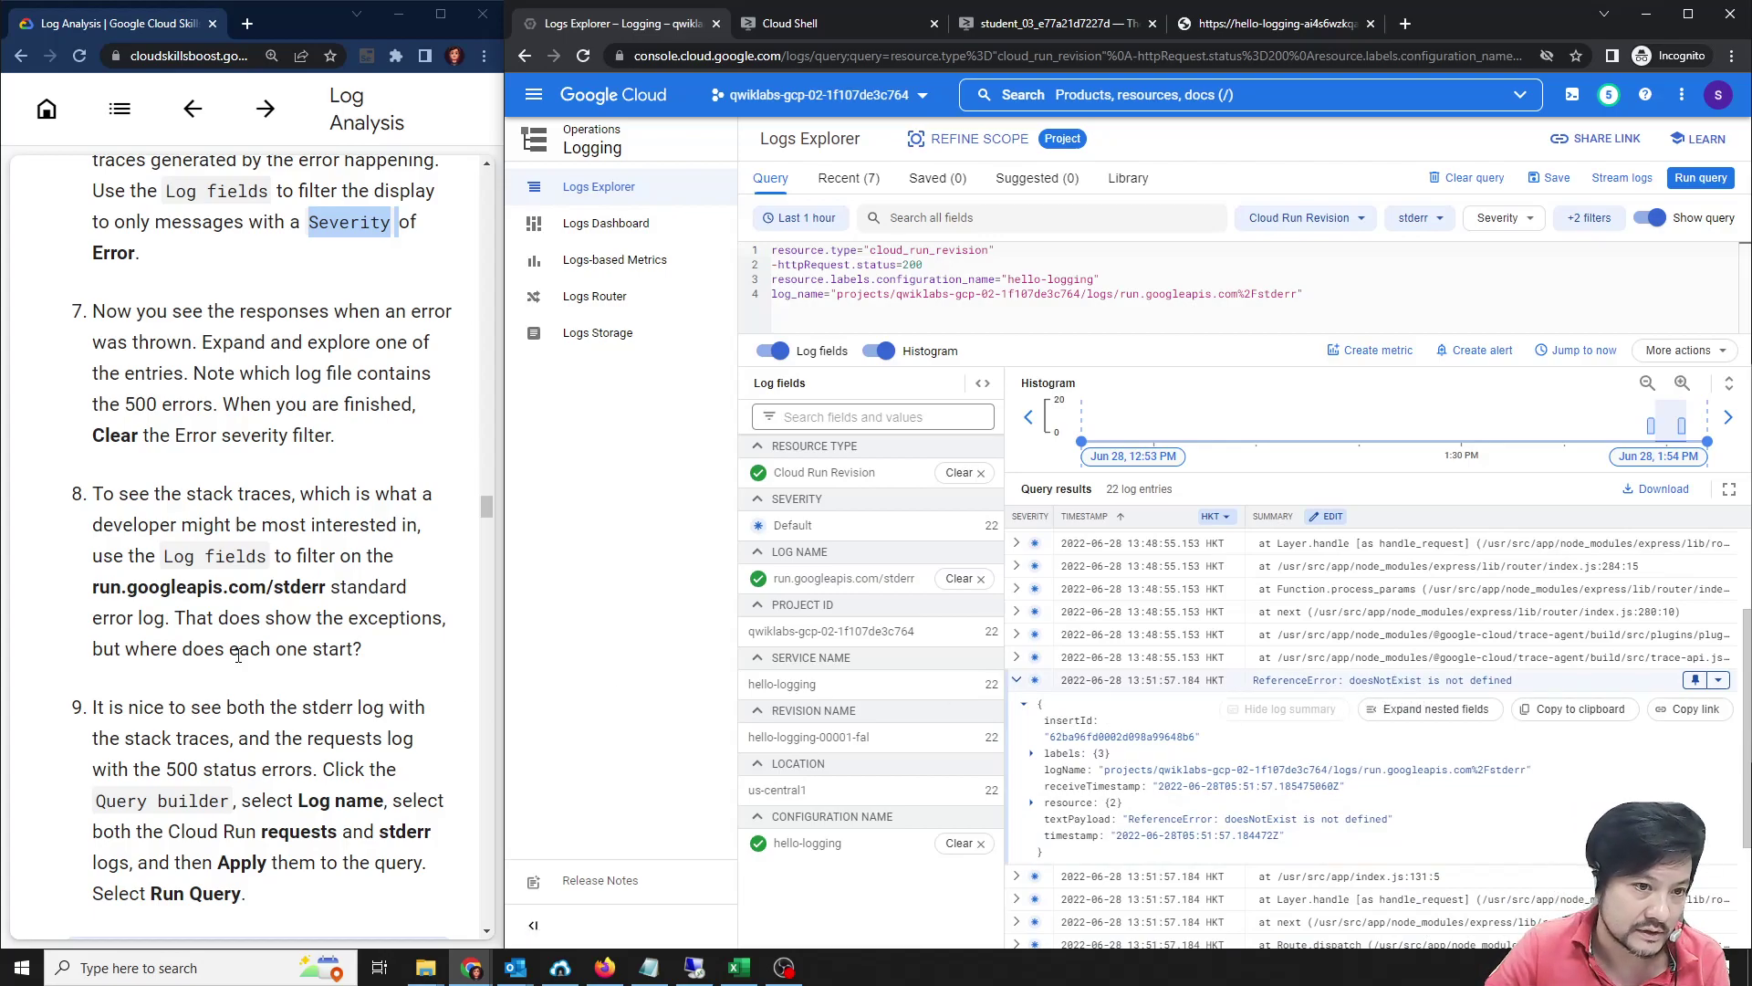
# Collapse the ReferenceError entry and apply a log name filter covering both the Cloud Run requests and stderr logs.
pyautogui.scroll(-1, 238, 655)
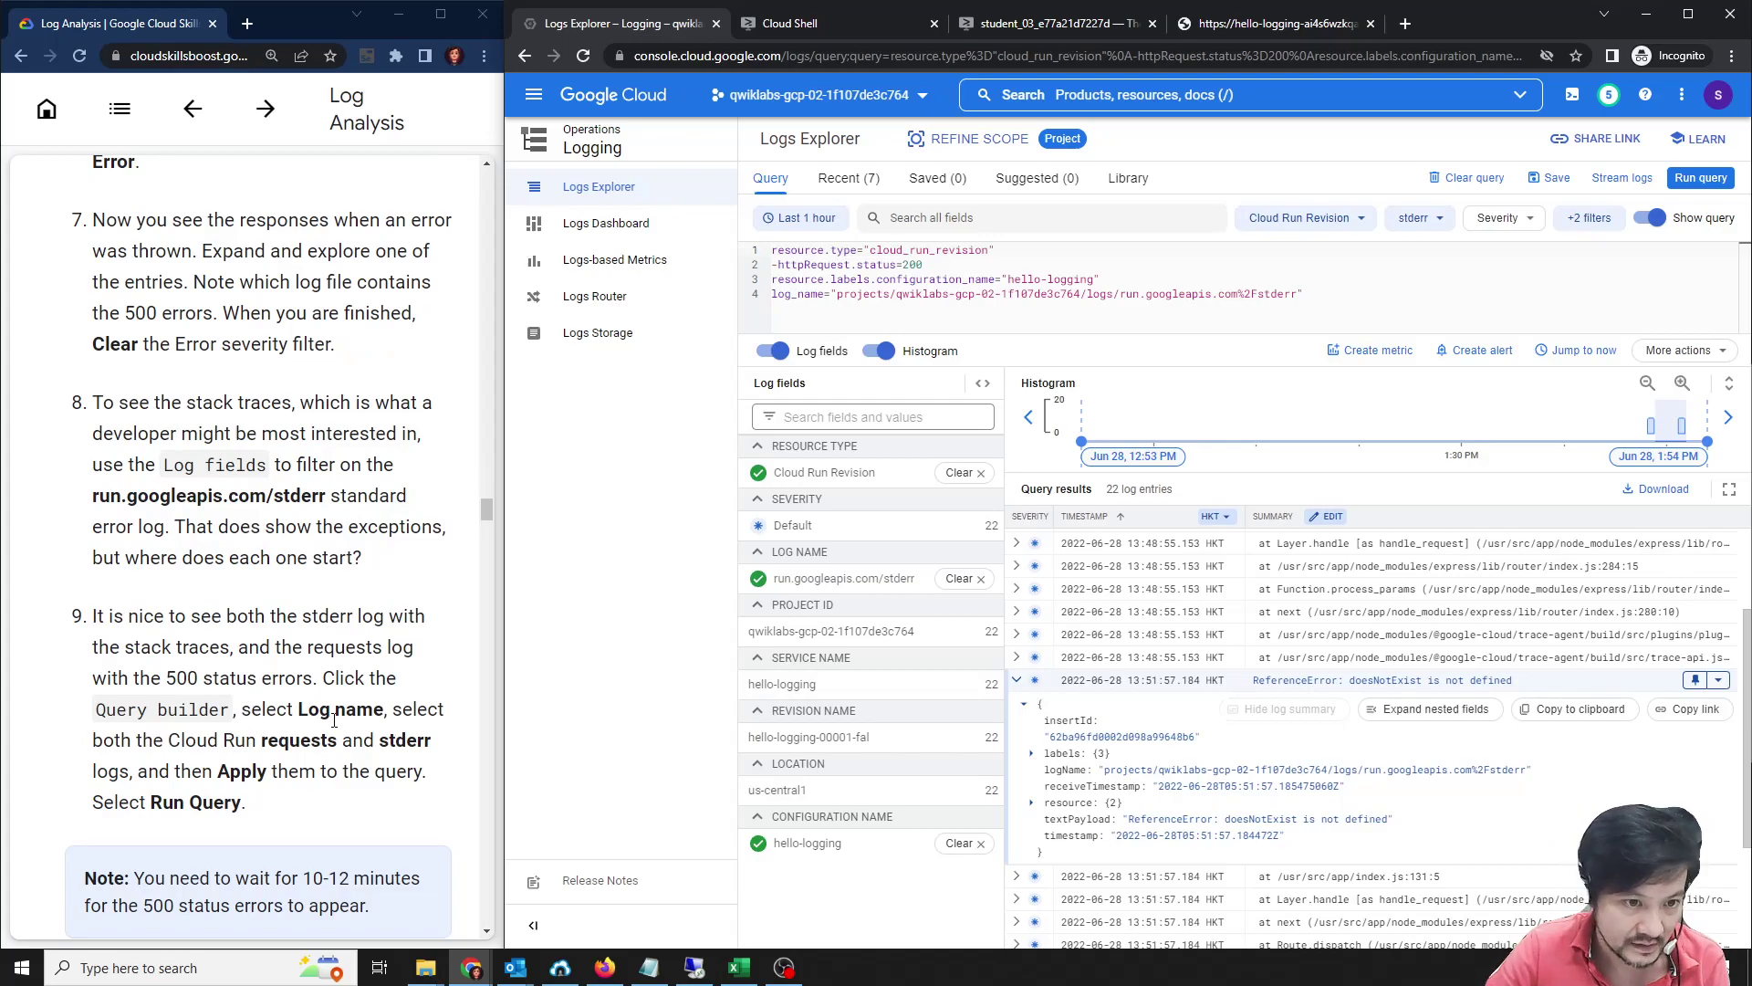
pyautogui.scroll(-1, 325, 672)
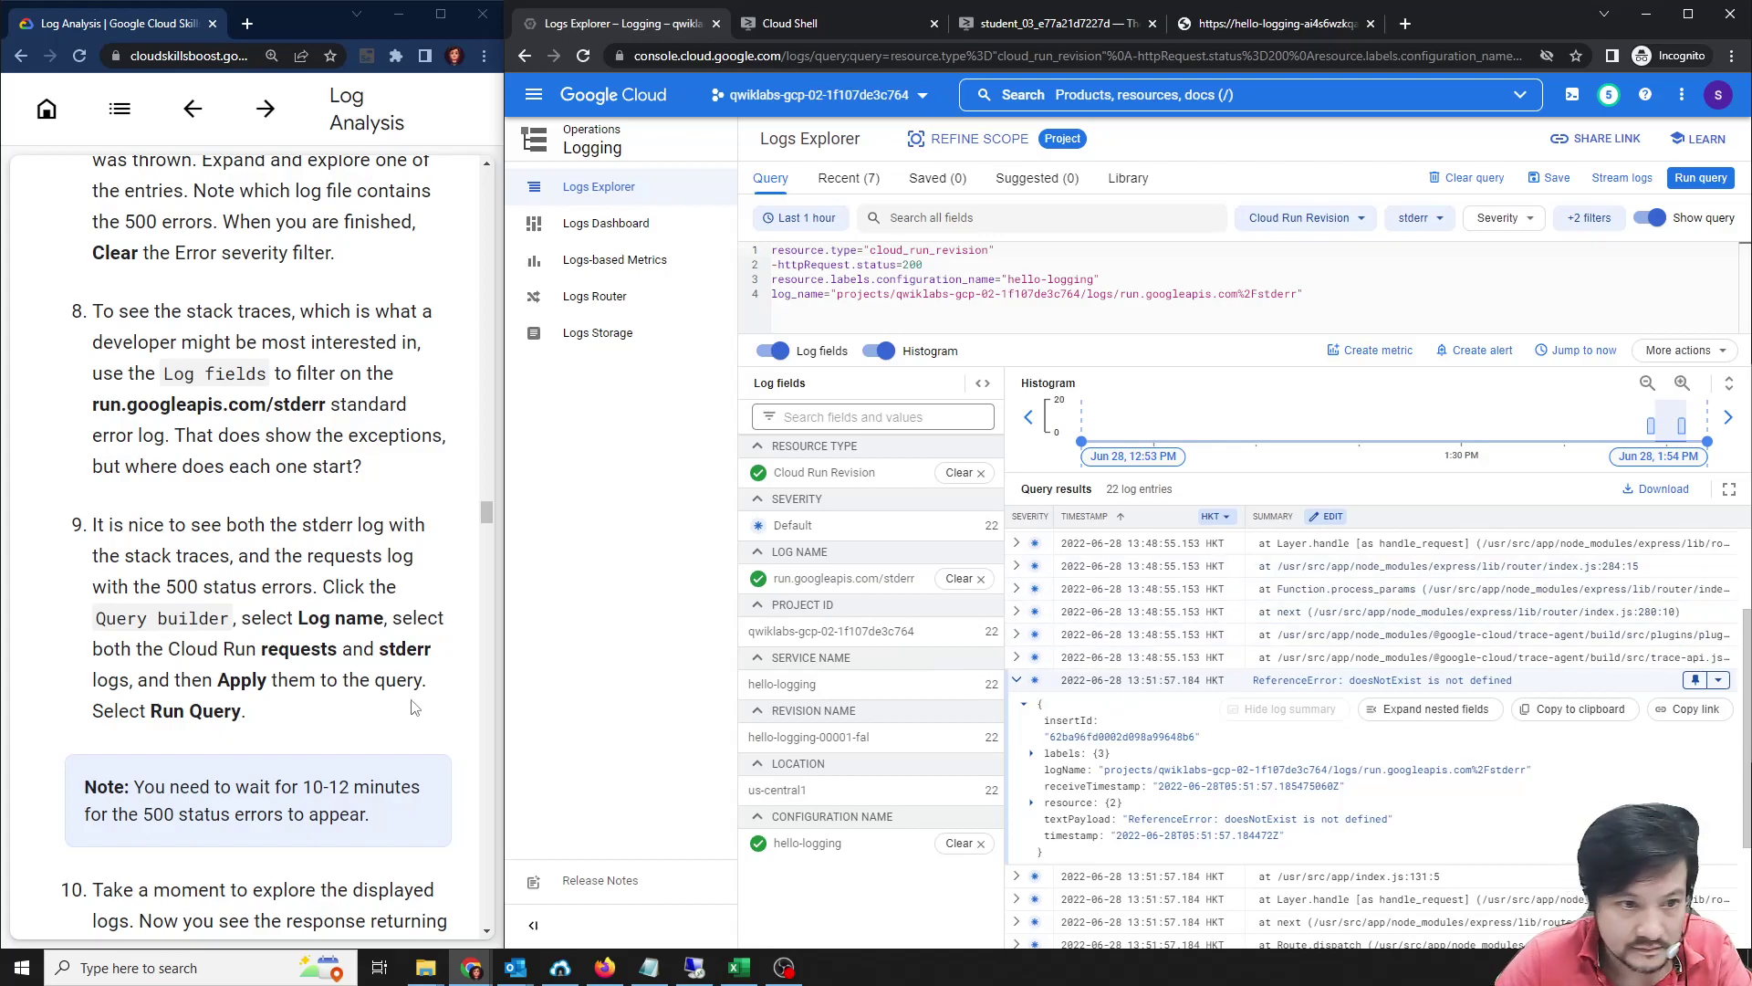
pyautogui.doubleClick(330, 525)
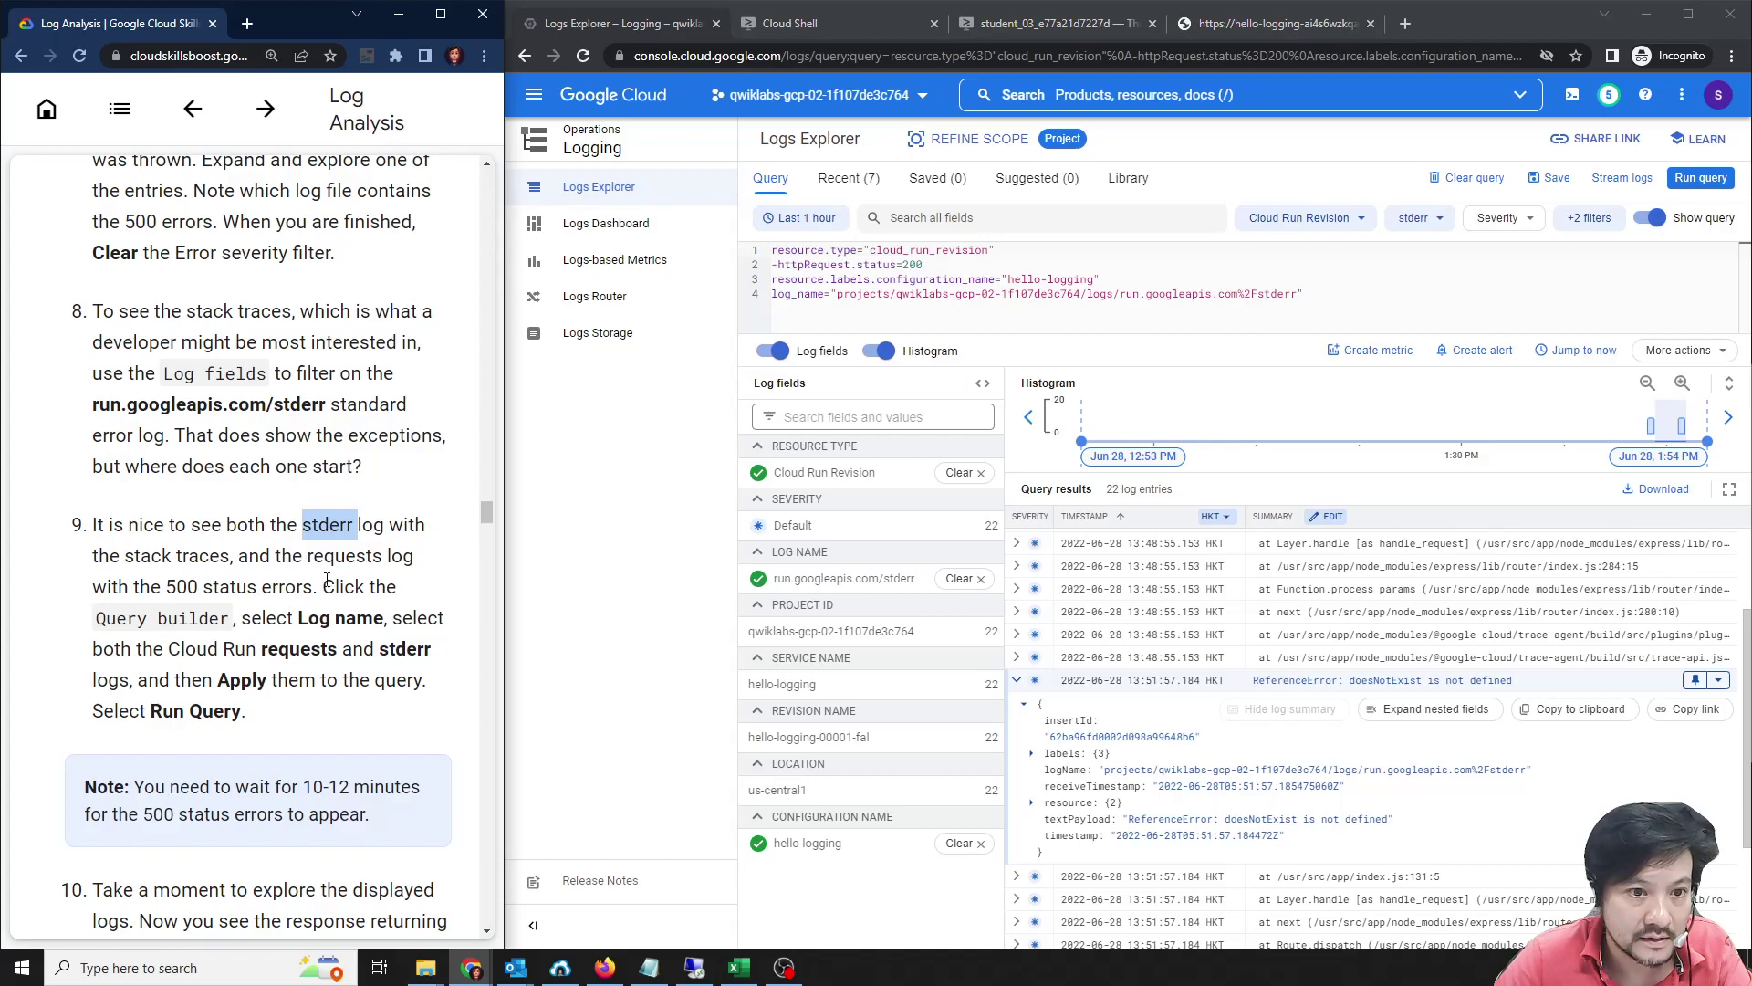
pyautogui.scroll(-1, 330, 573)
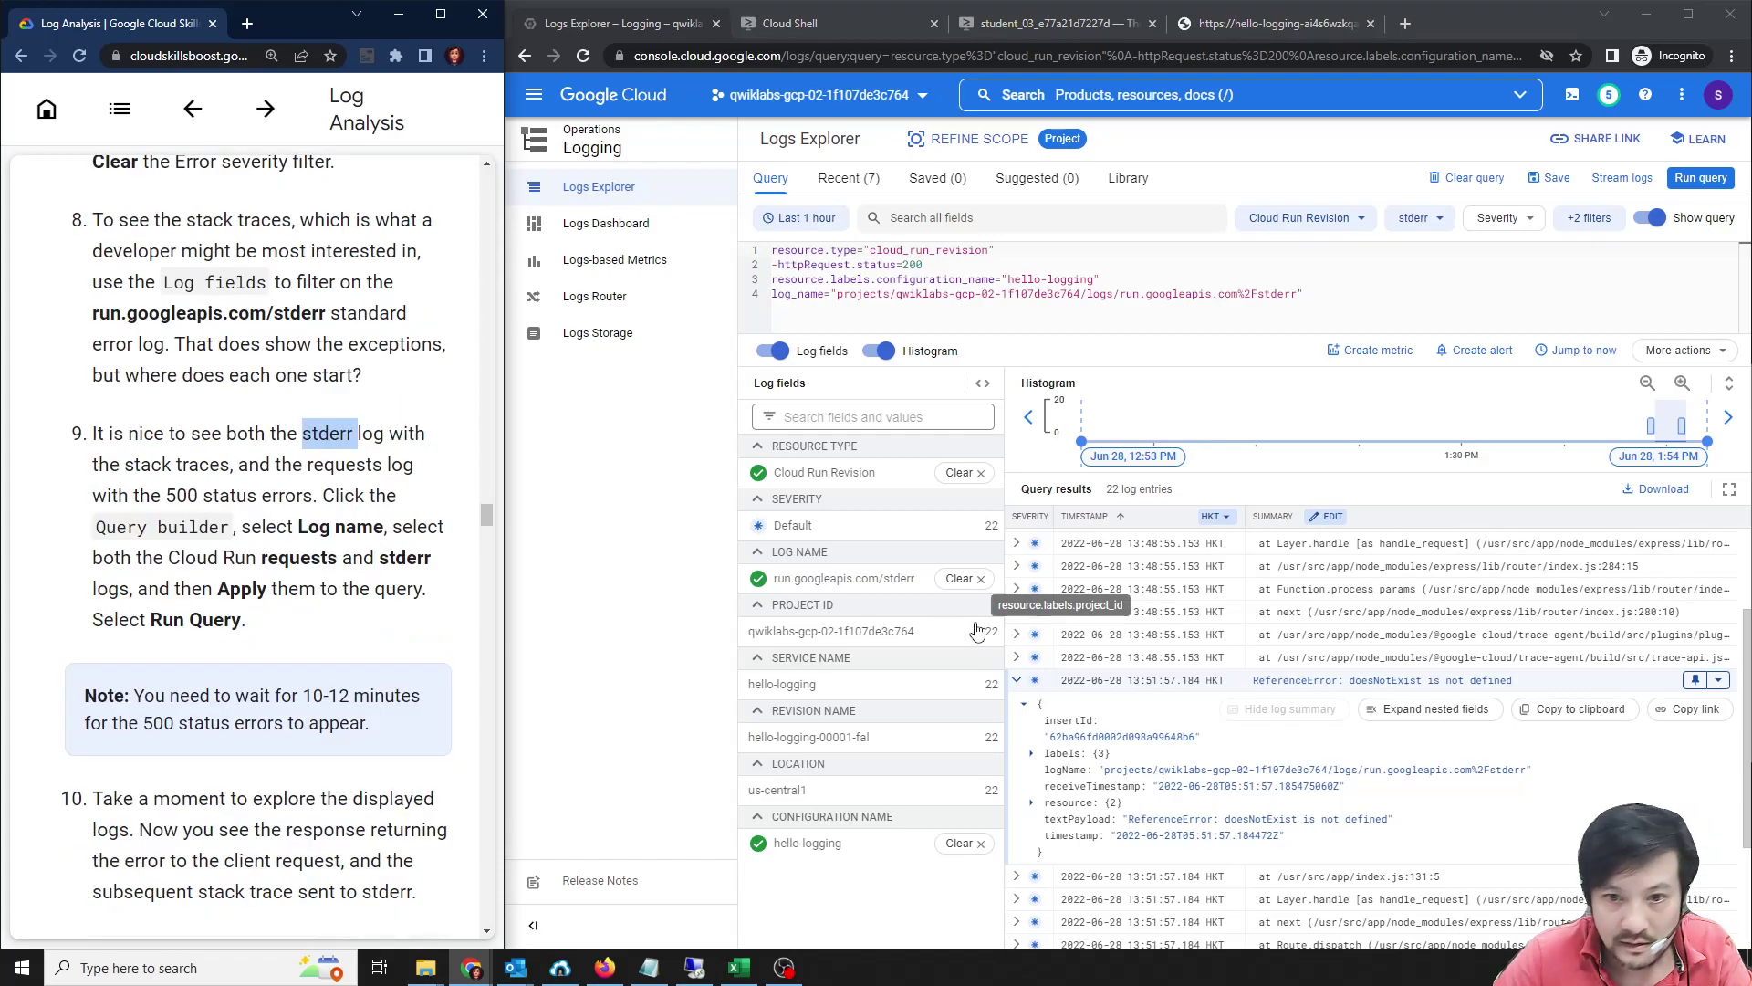
pyautogui.click(1016, 680)
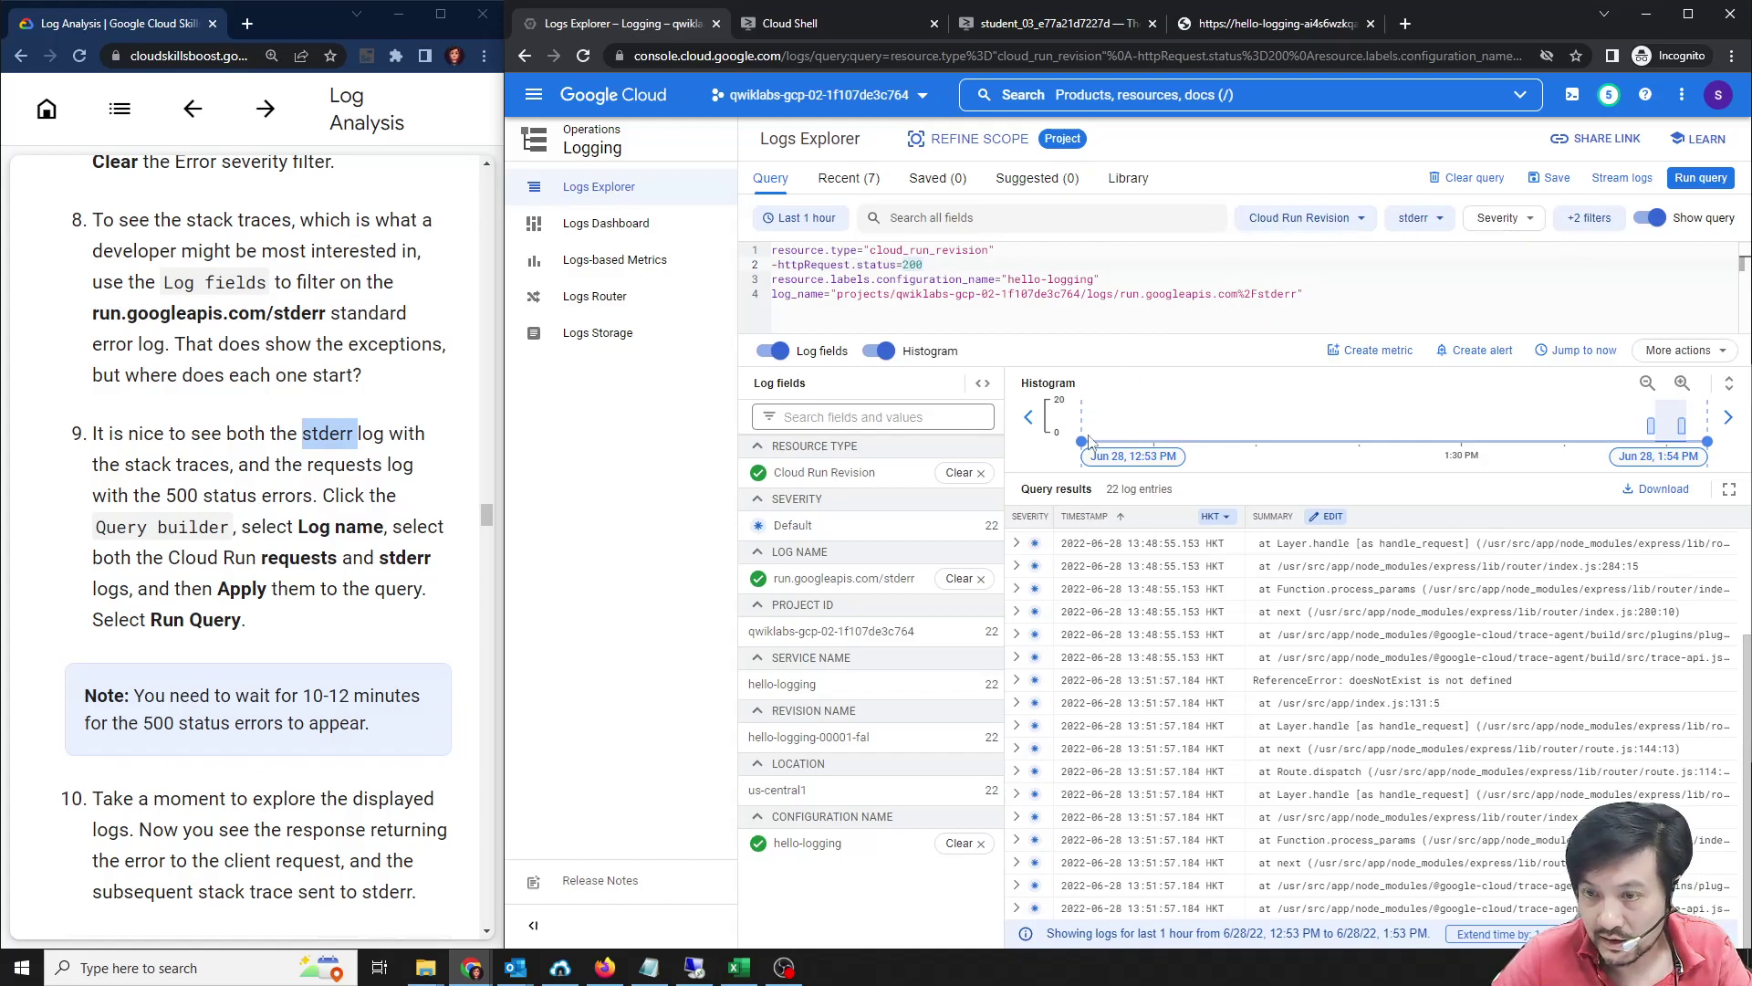
pyautogui.click(1435, 221)
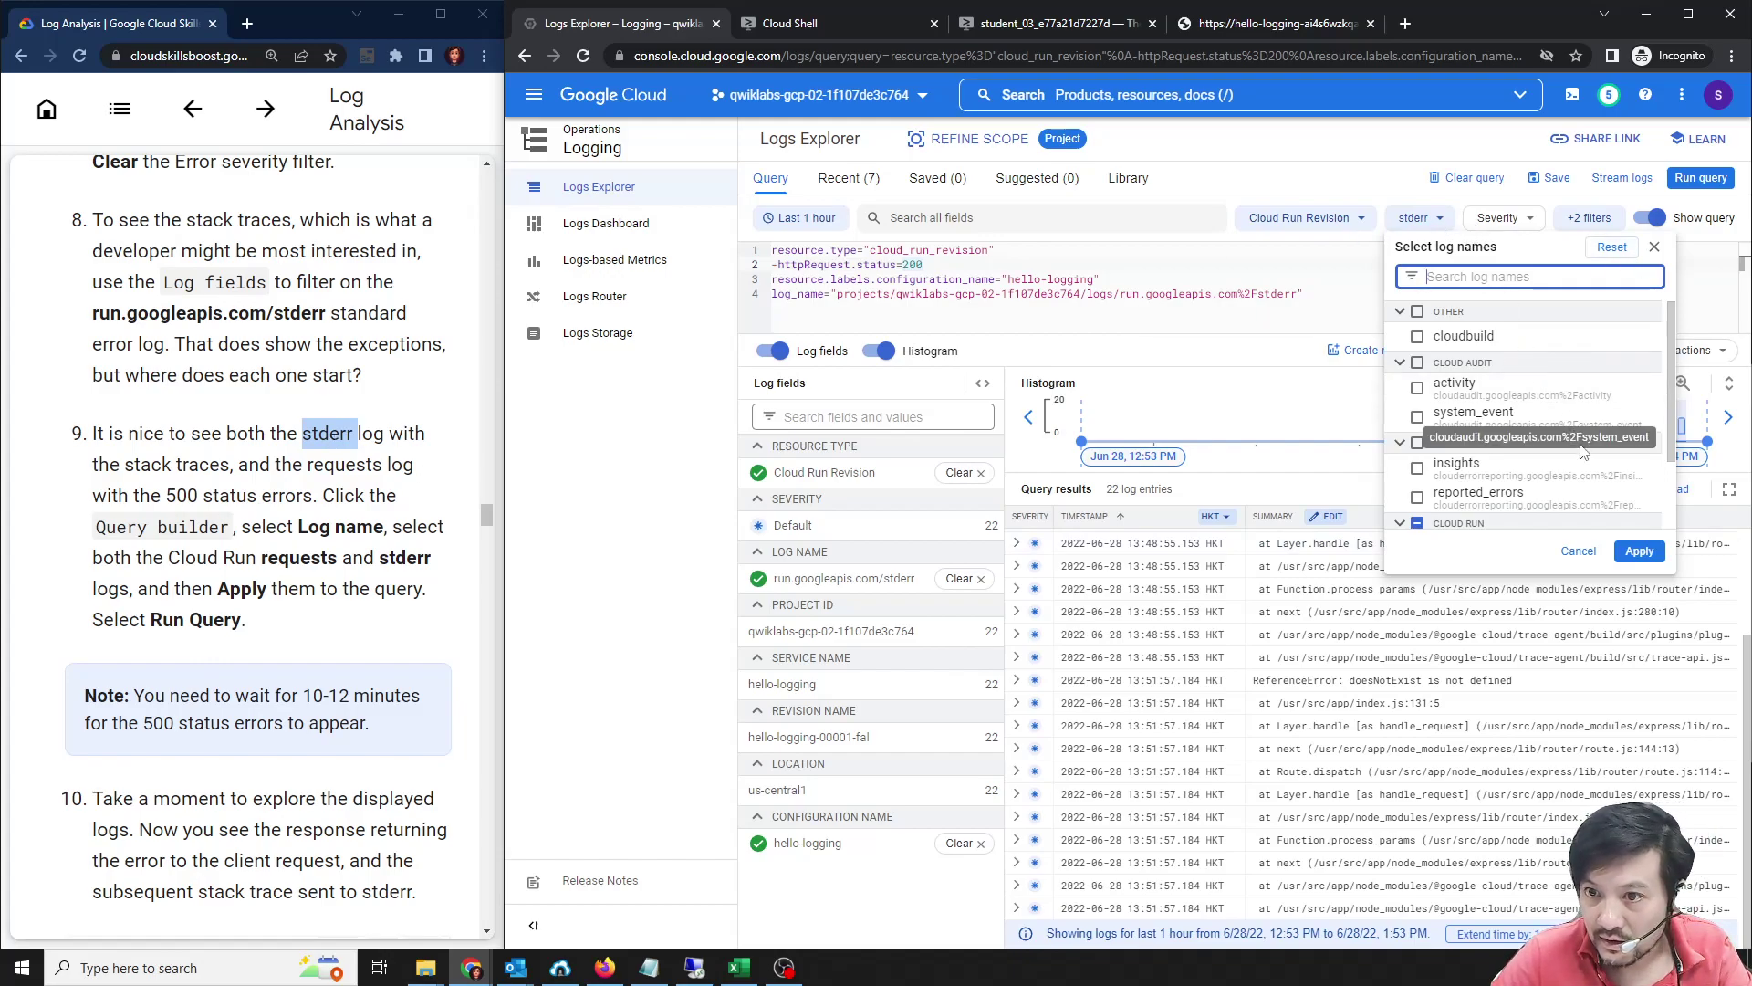
pyautogui.scroll(-1, 1608, 433)
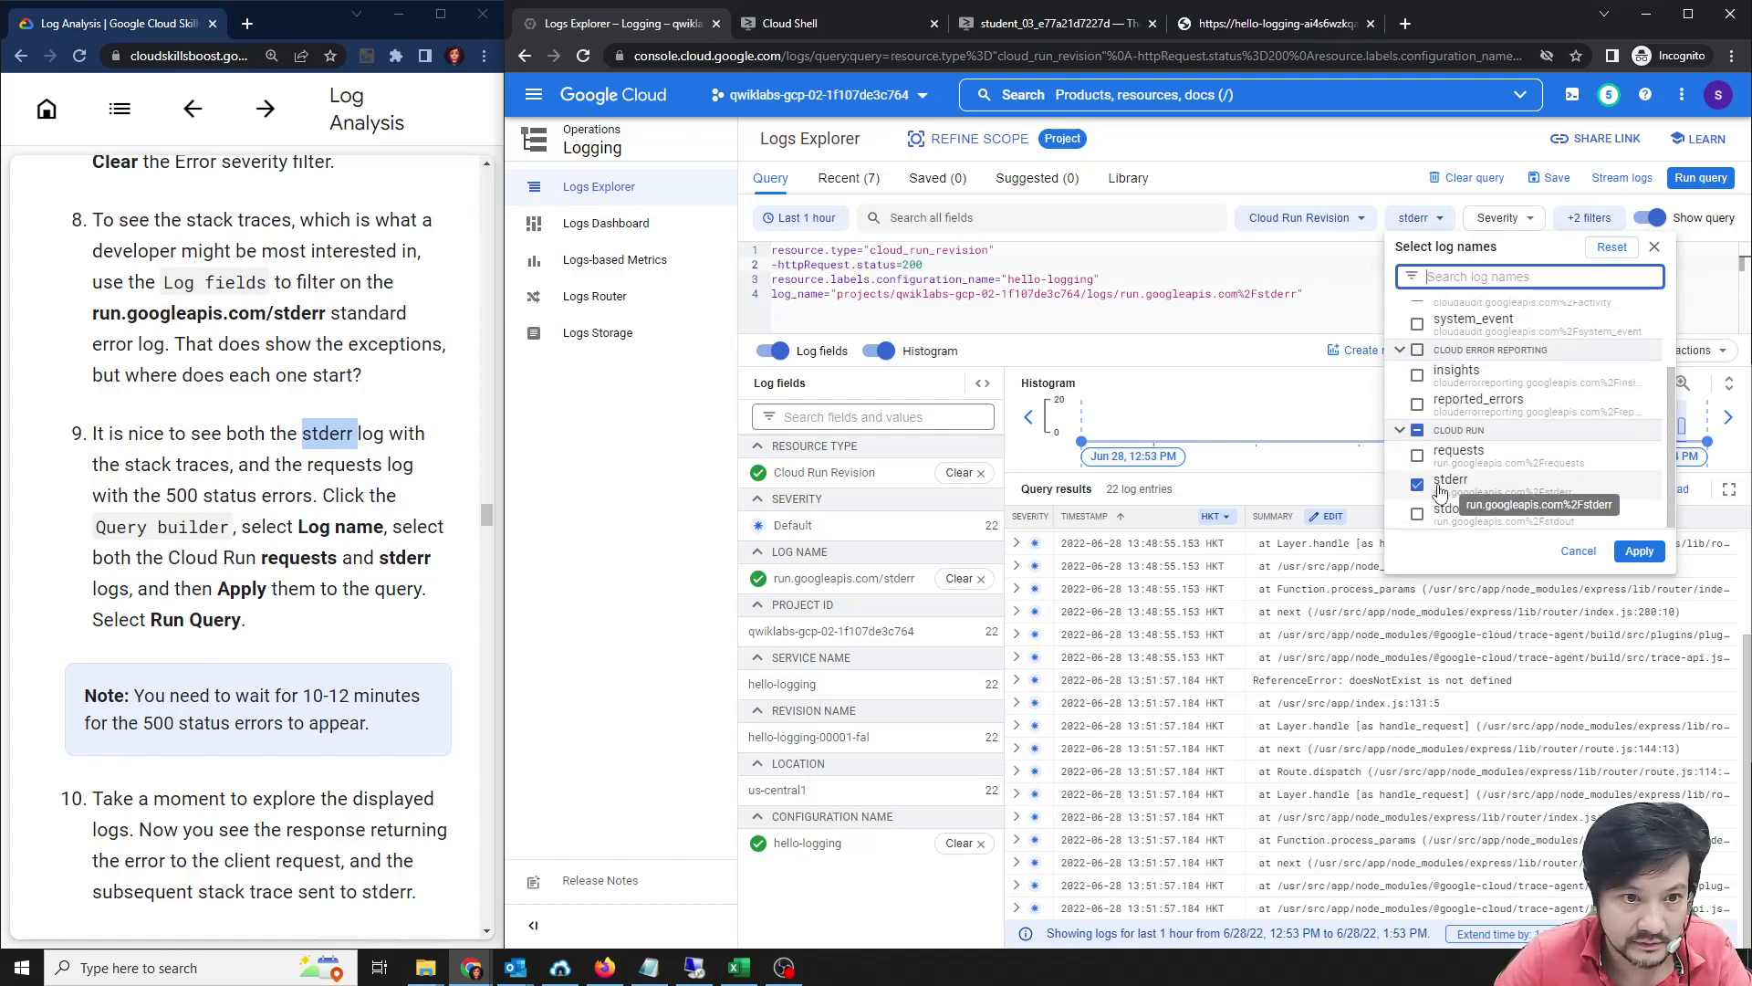
pyautogui.click(1420, 452)
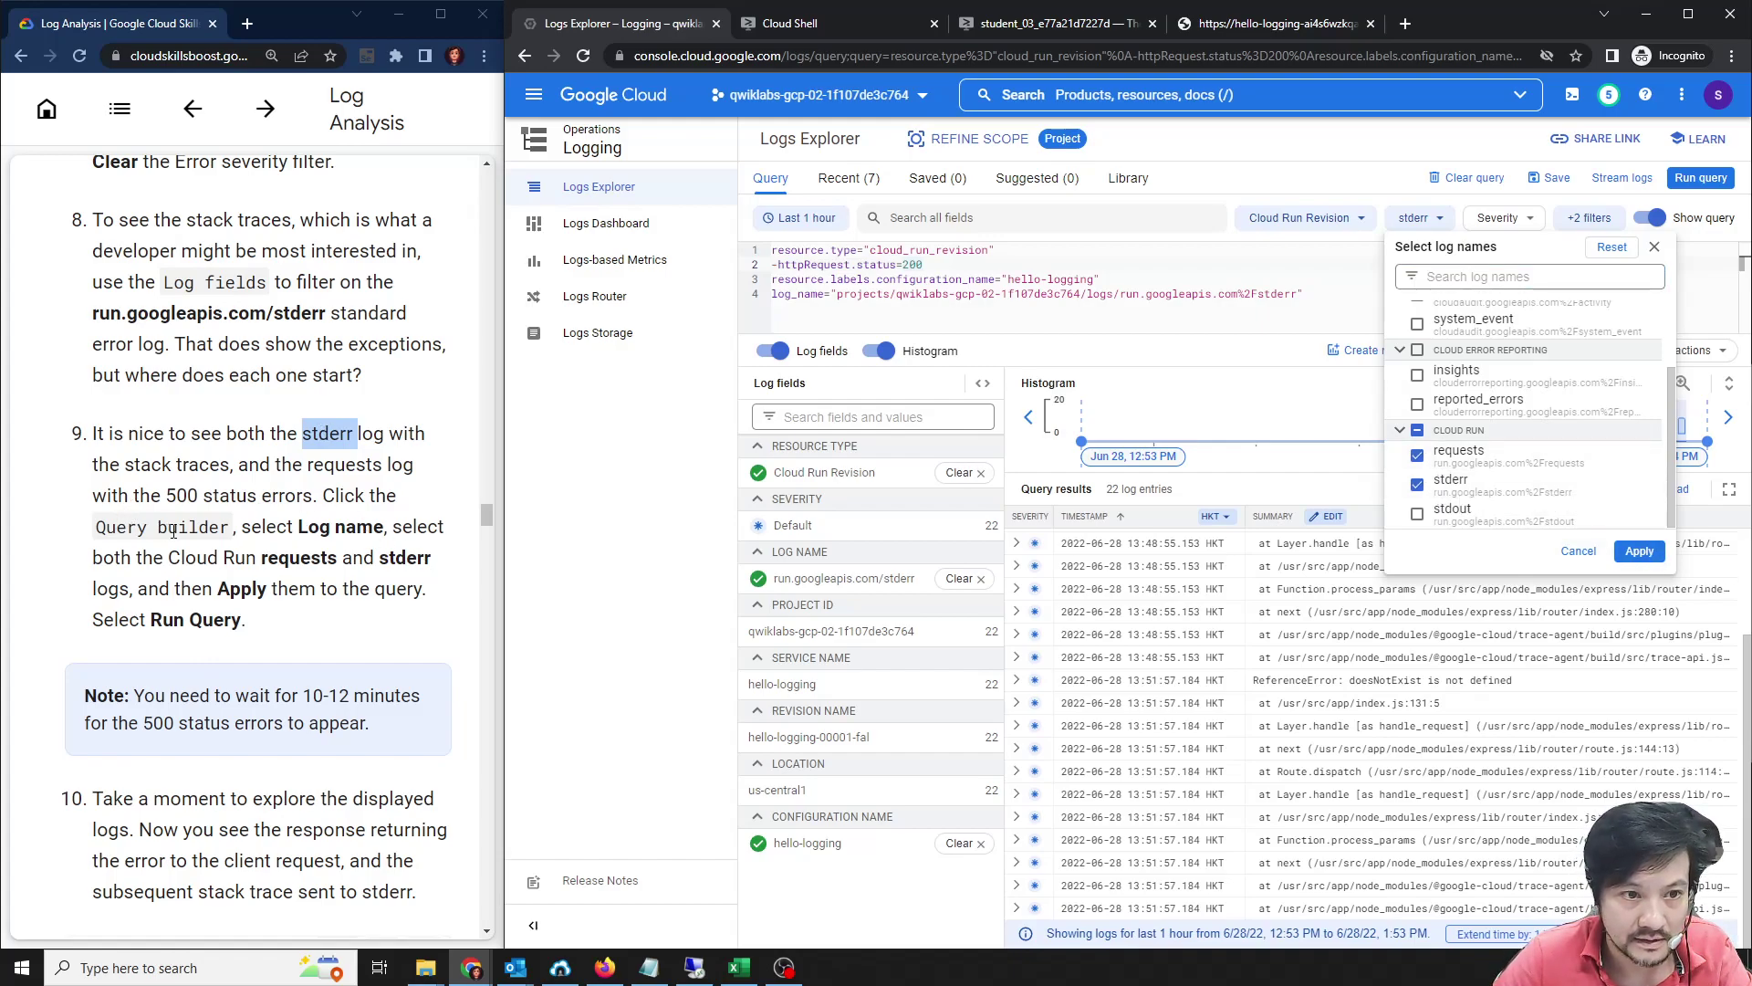
pyautogui.scroll(2, 1530, 383)
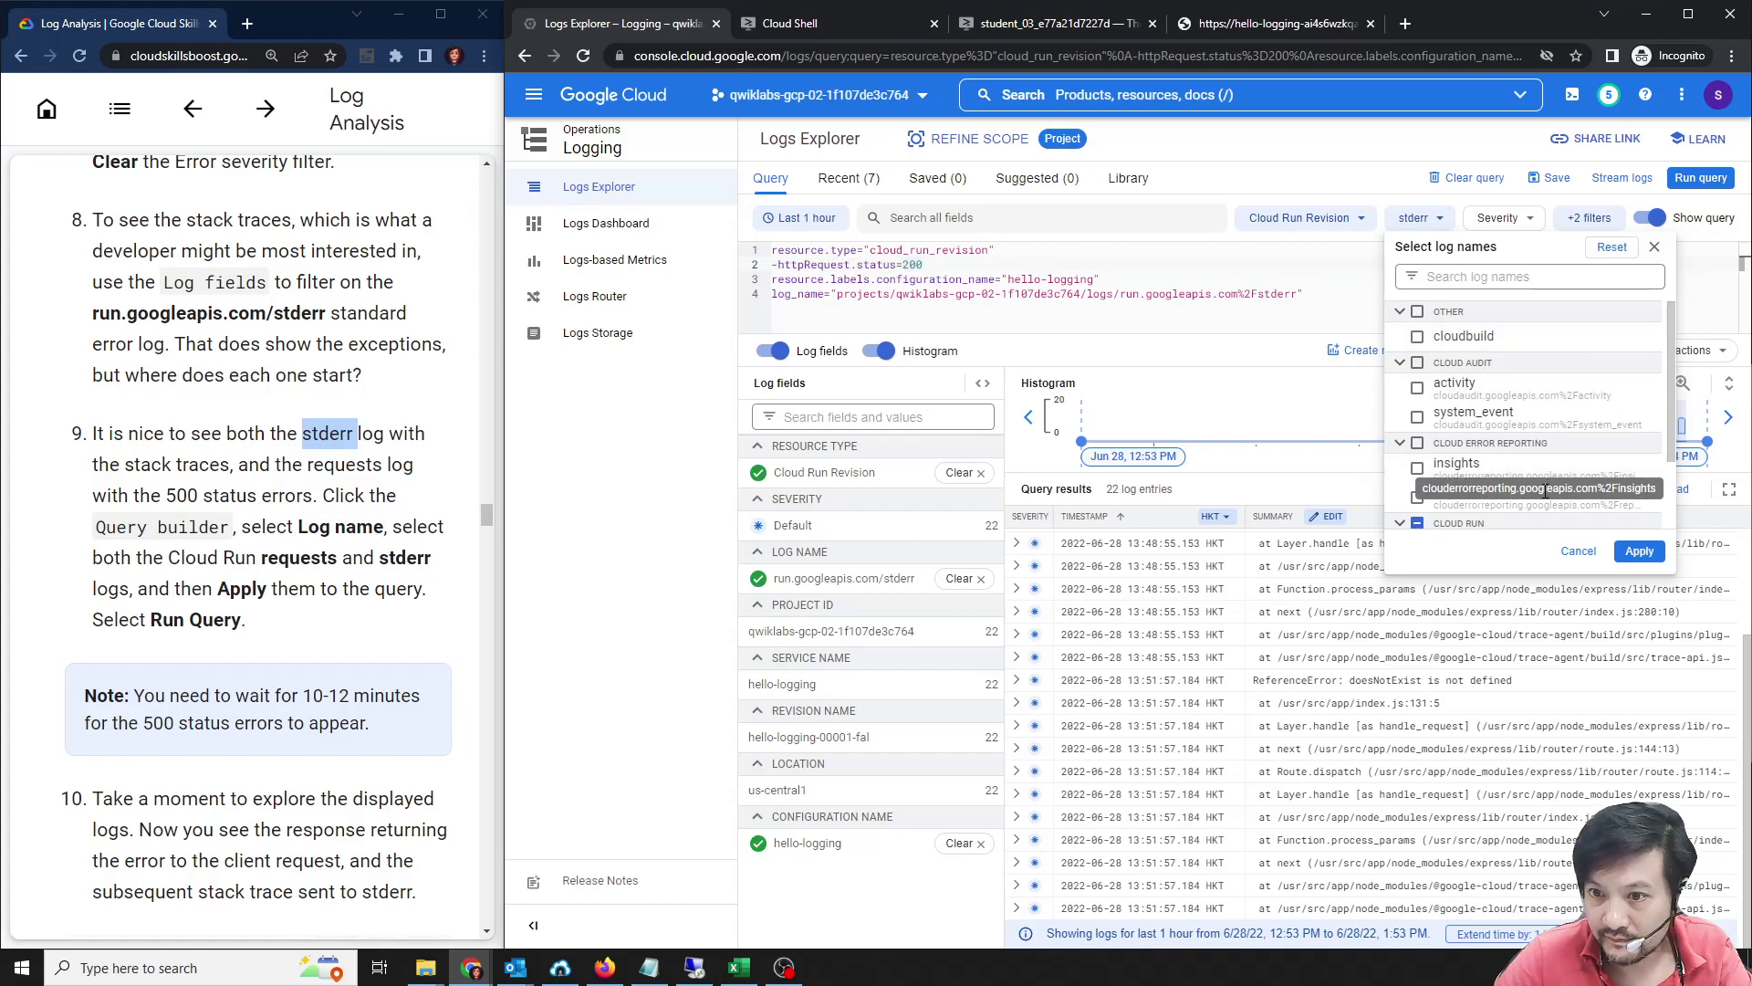
pyautogui.scroll(-1, 1604, 456)
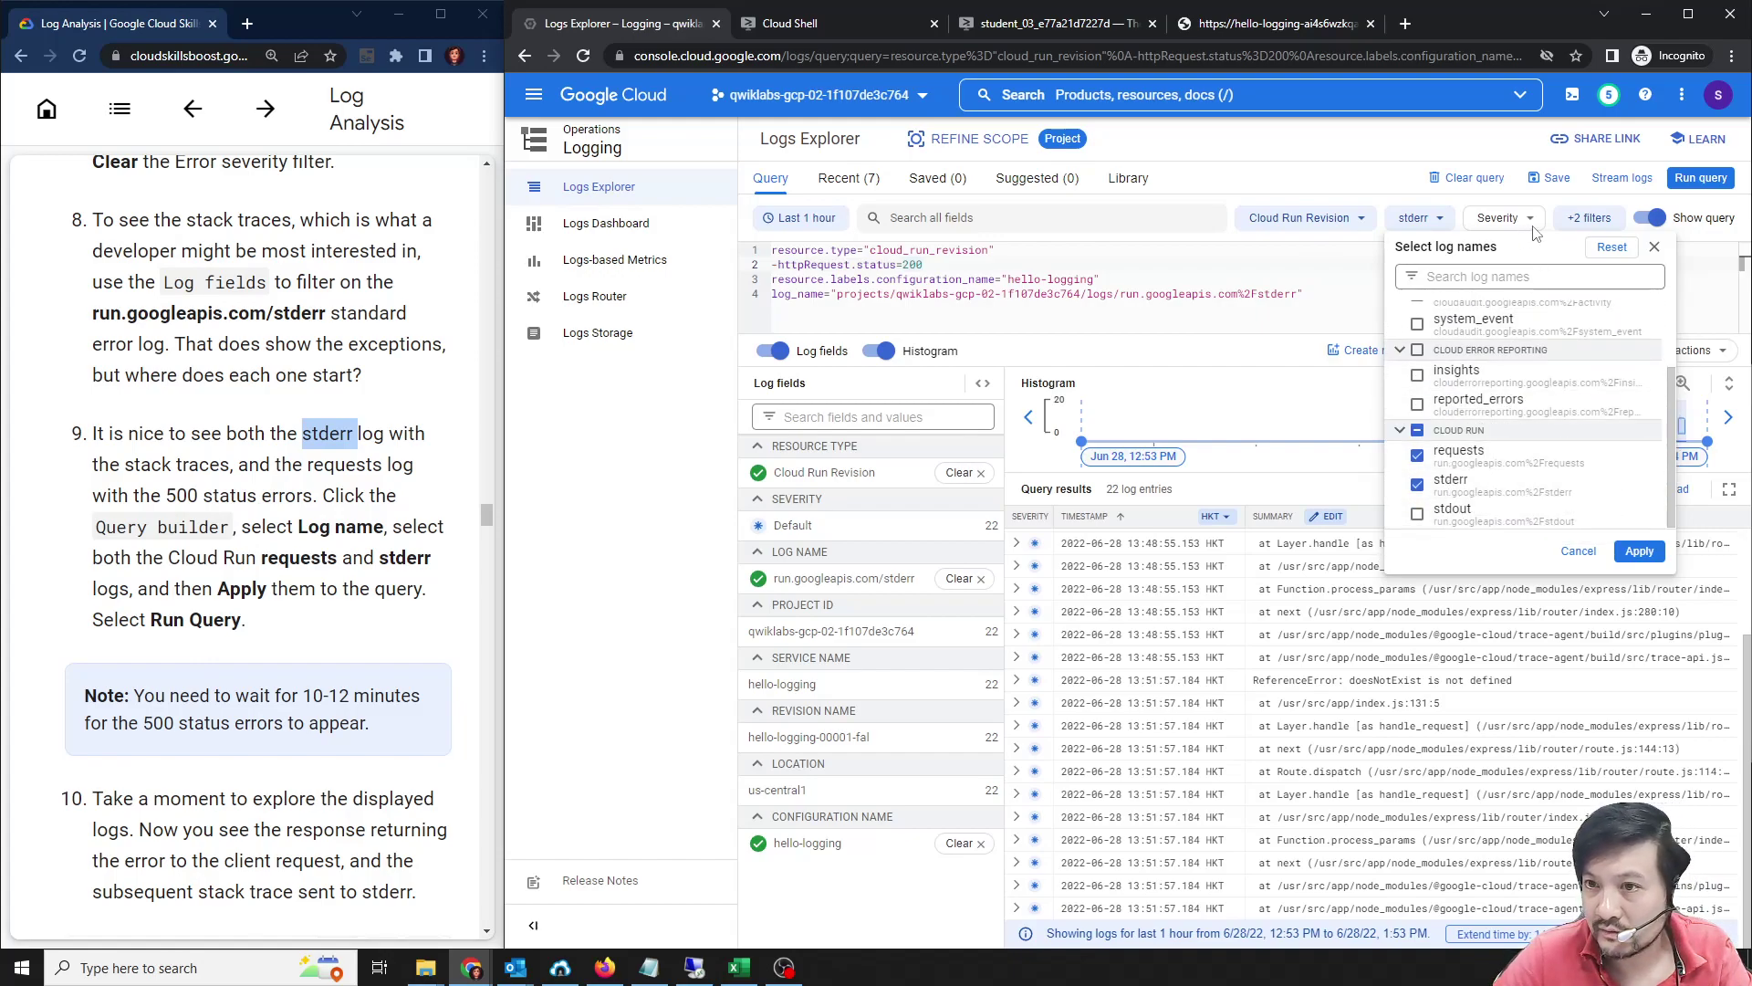
pyautogui.click(1641, 552)
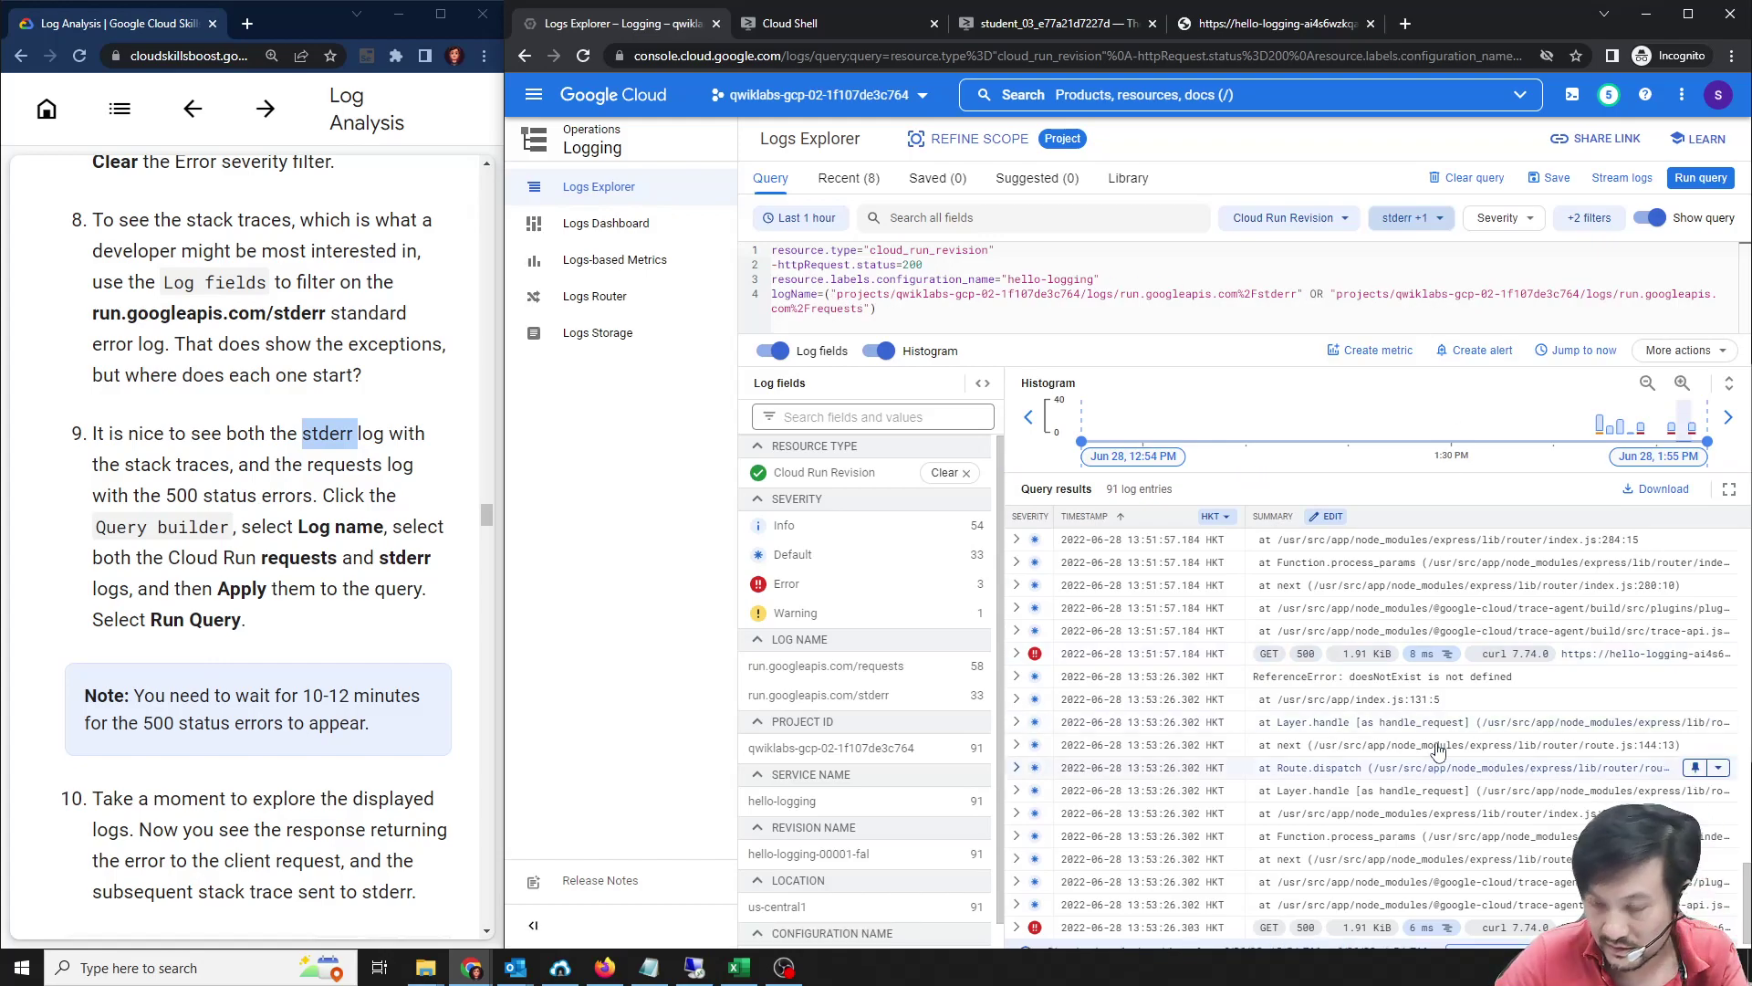
# Examine the combined requests and stderr entries, read the lab's waiting note and check the request loop in Cloud Shell.
pyautogui.scroll(-2, 1323, 776)
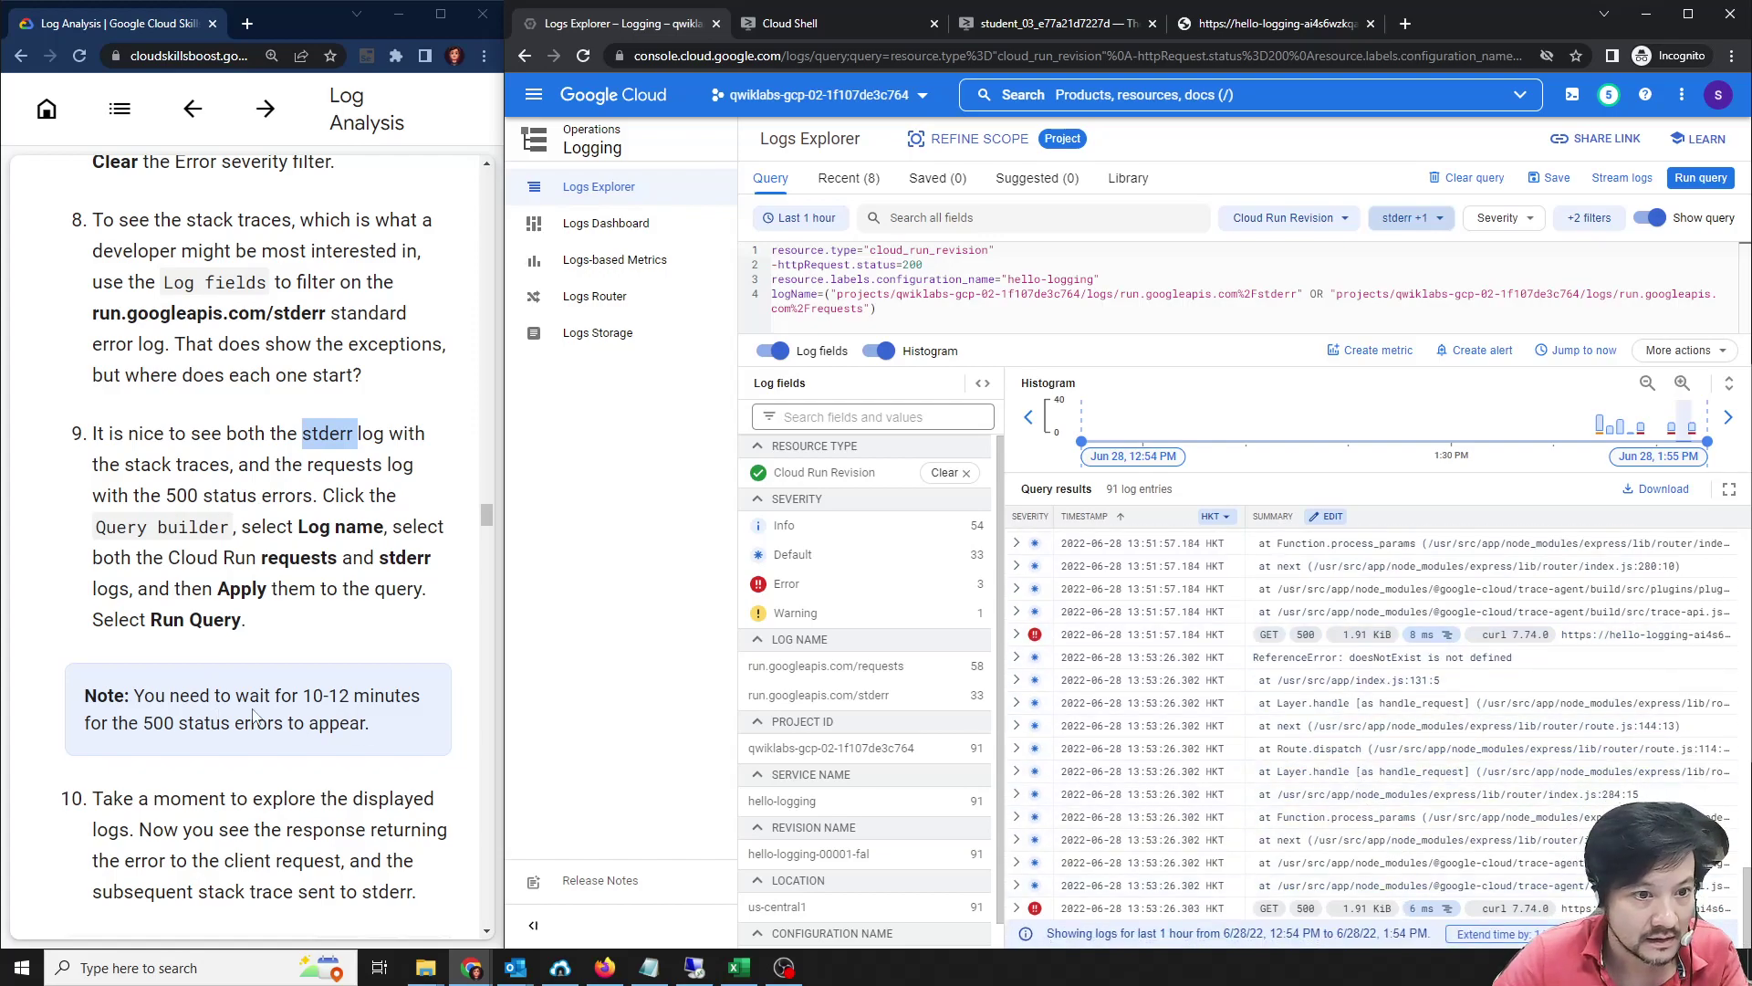
pyautogui.scroll(-1, 257, 716)
pyautogui.moveTo(135, 606); pyautogui.dragTo(374, 630)
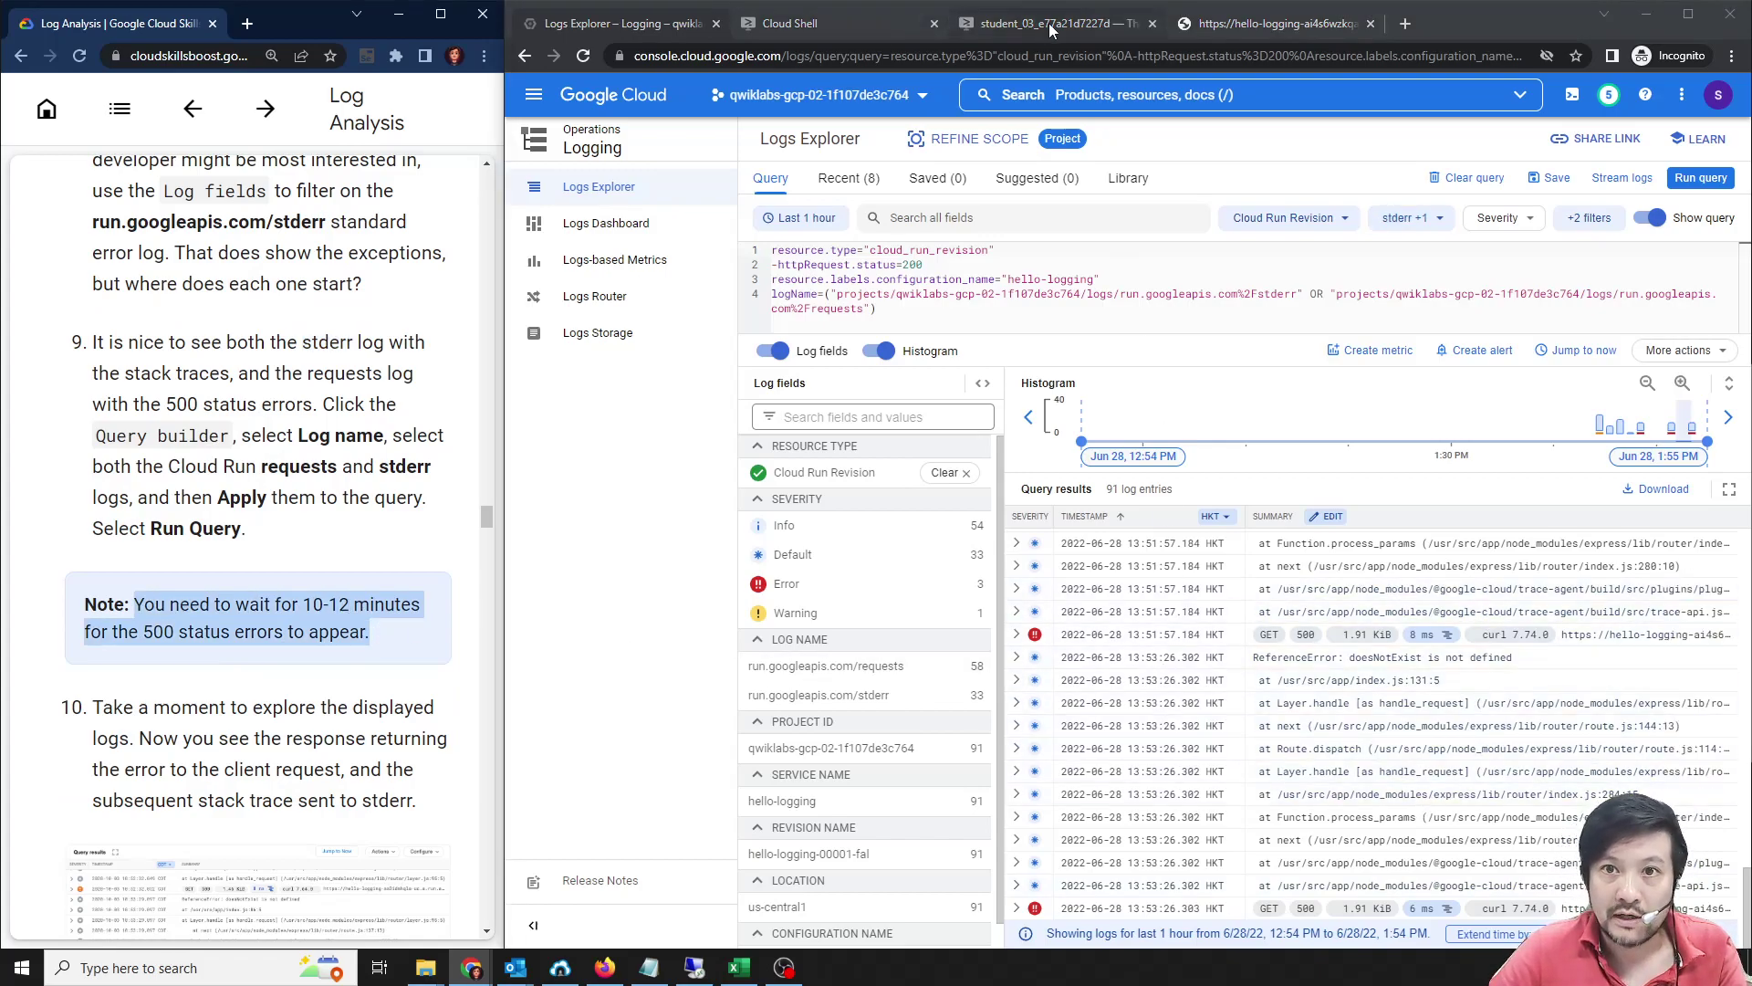
pyautogui.click(877, 24)
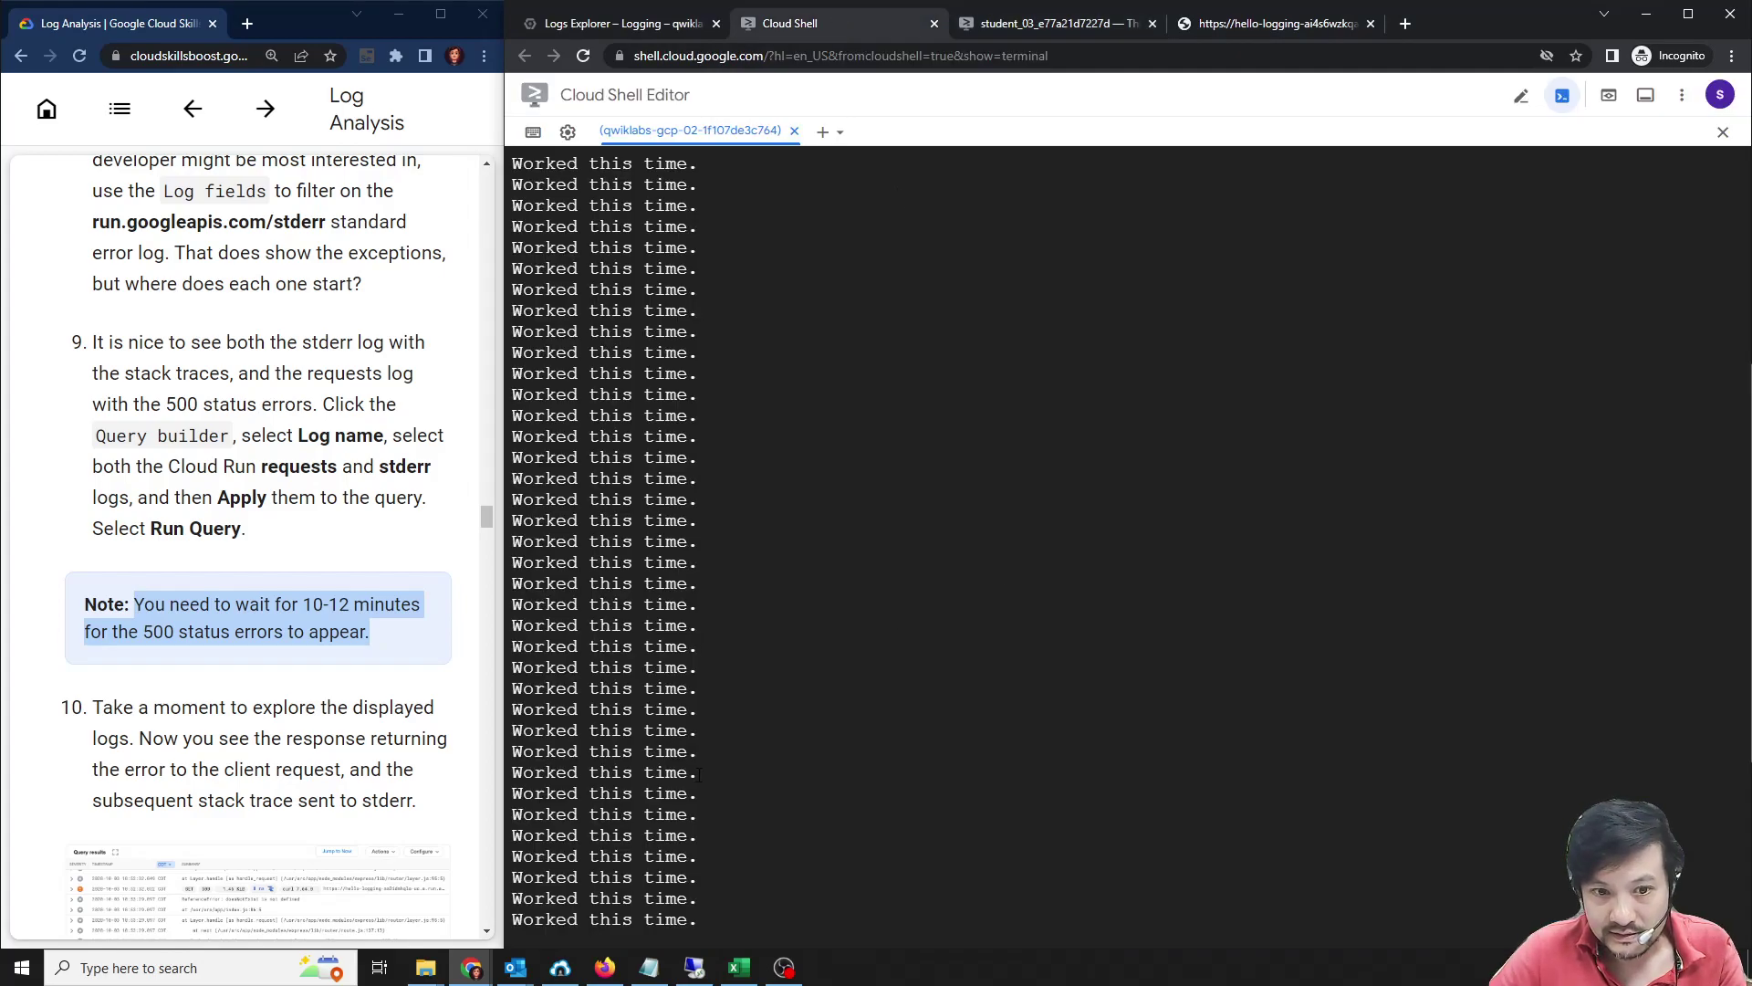
pyautogui.click(626, 23)
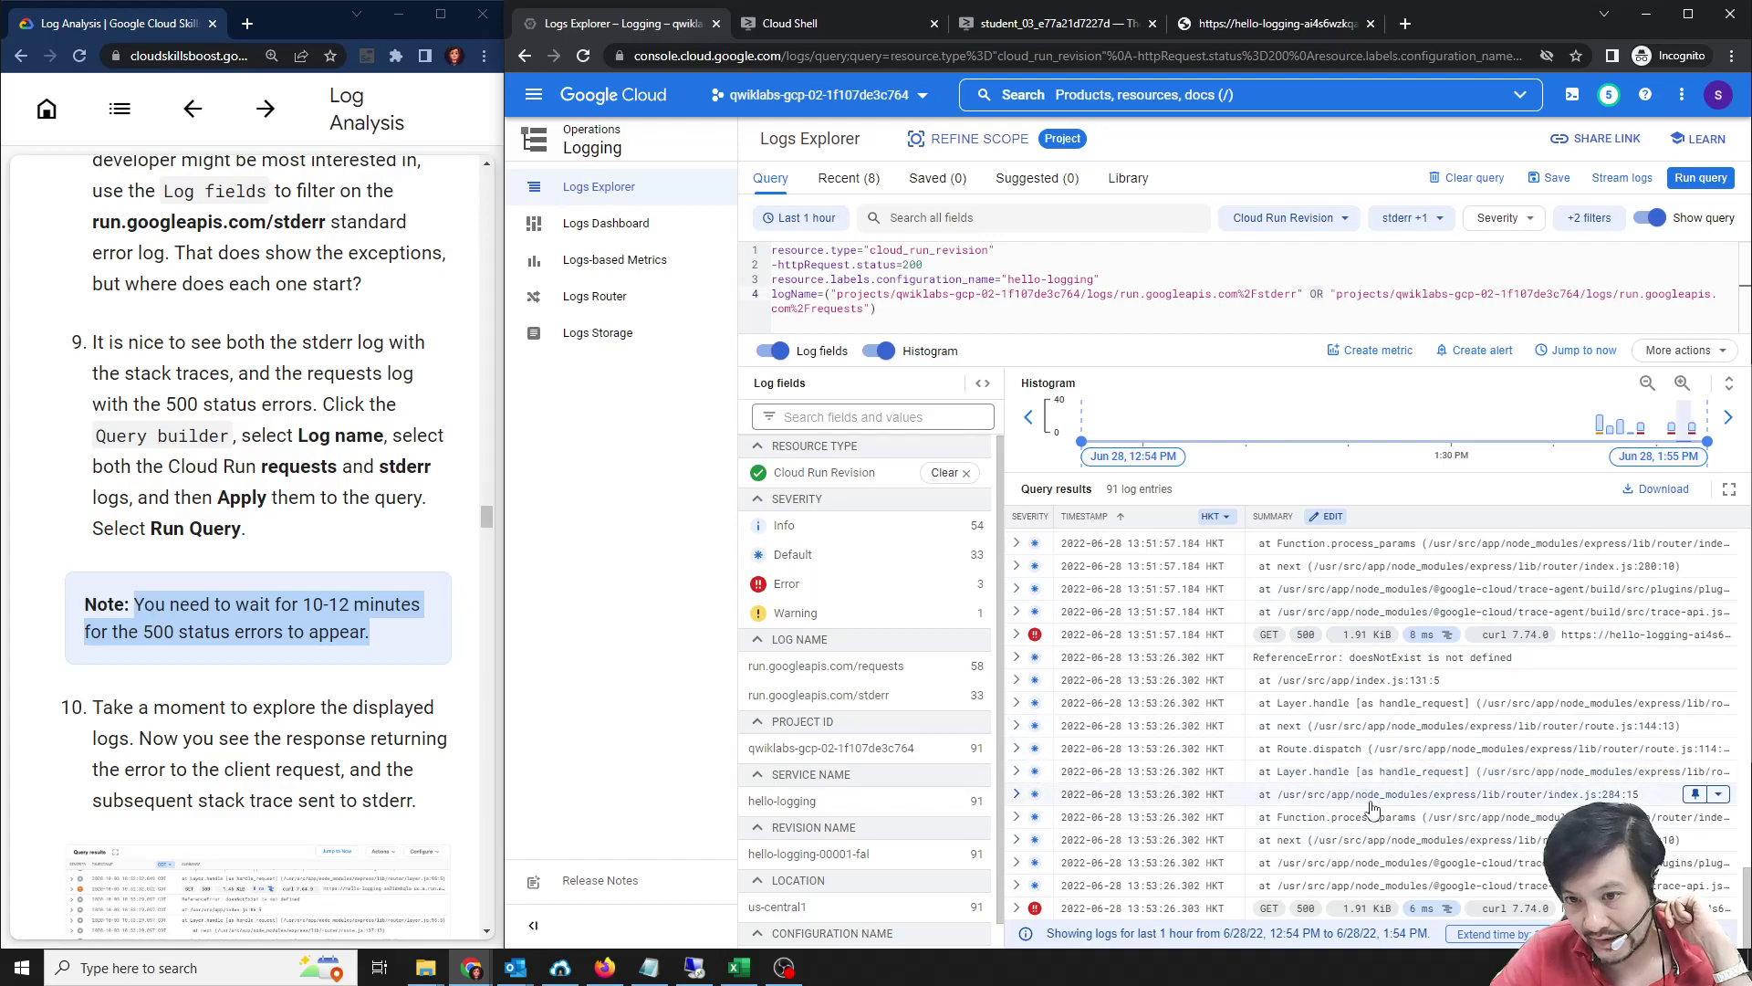
# Read the lab's step 10 and the Task 3 introduction on creating a logs-based metric from the /score endpoint.
pyautogui.scroll(-4, 214, 511)
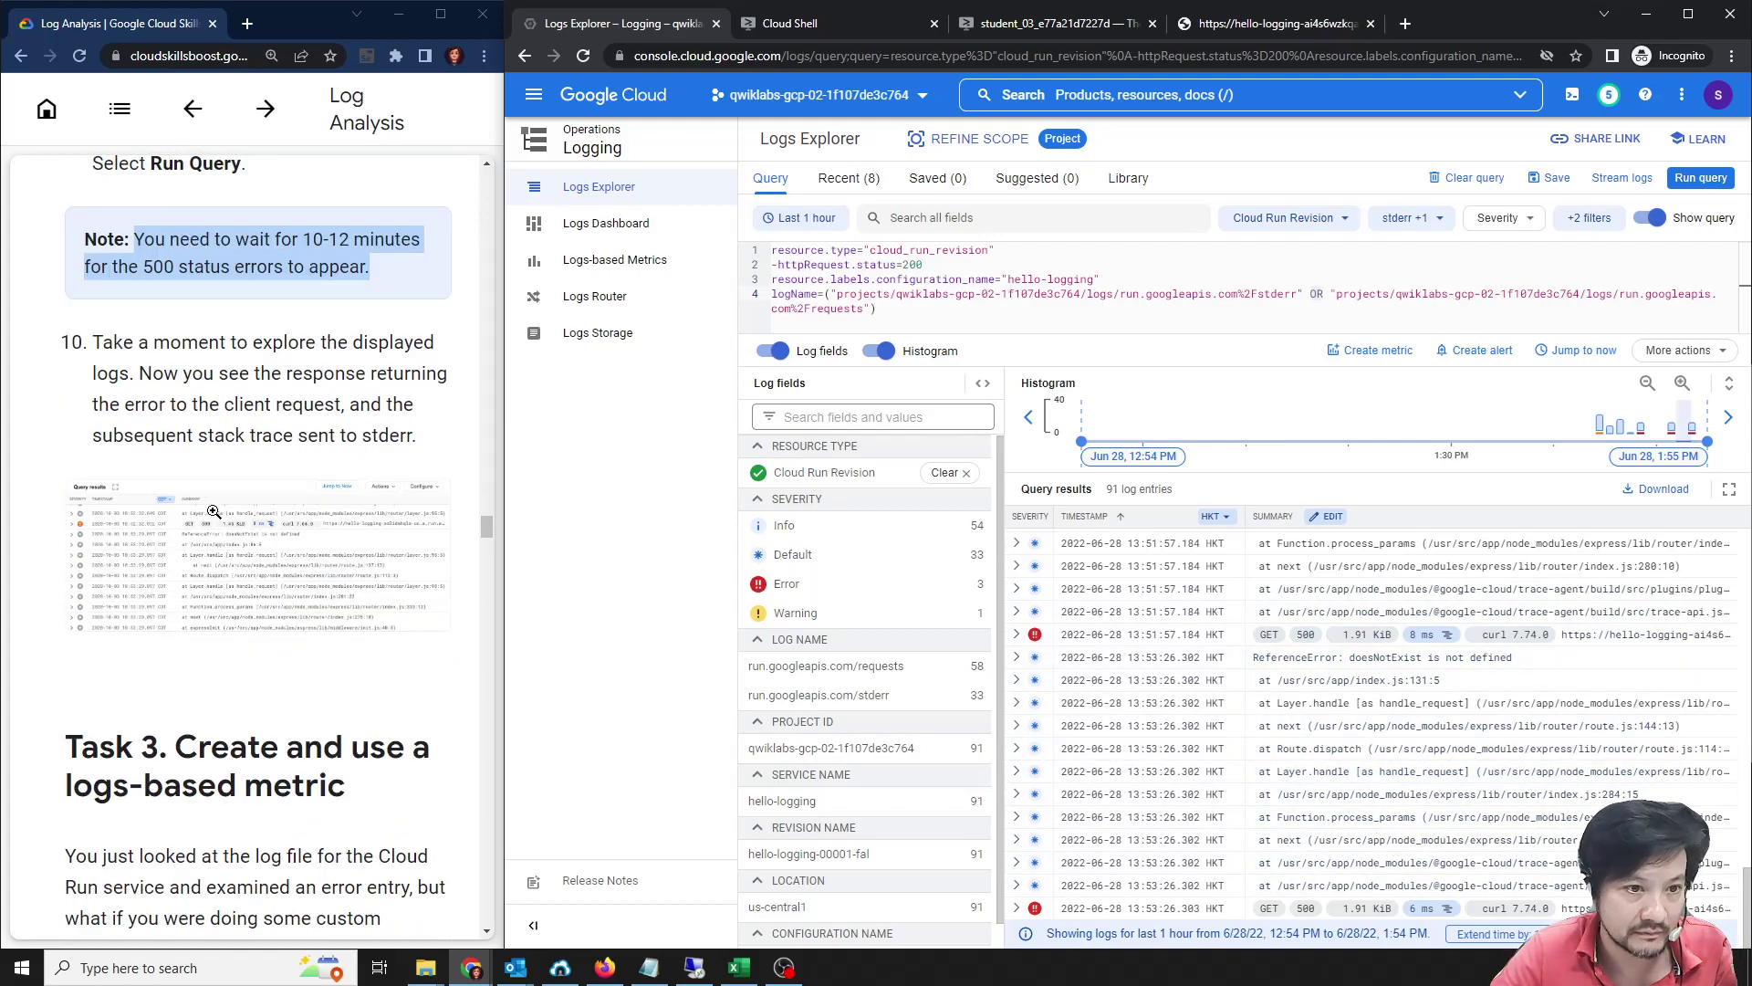
pyautogui.click(230, 586)
pyautogui.click(301, 705)
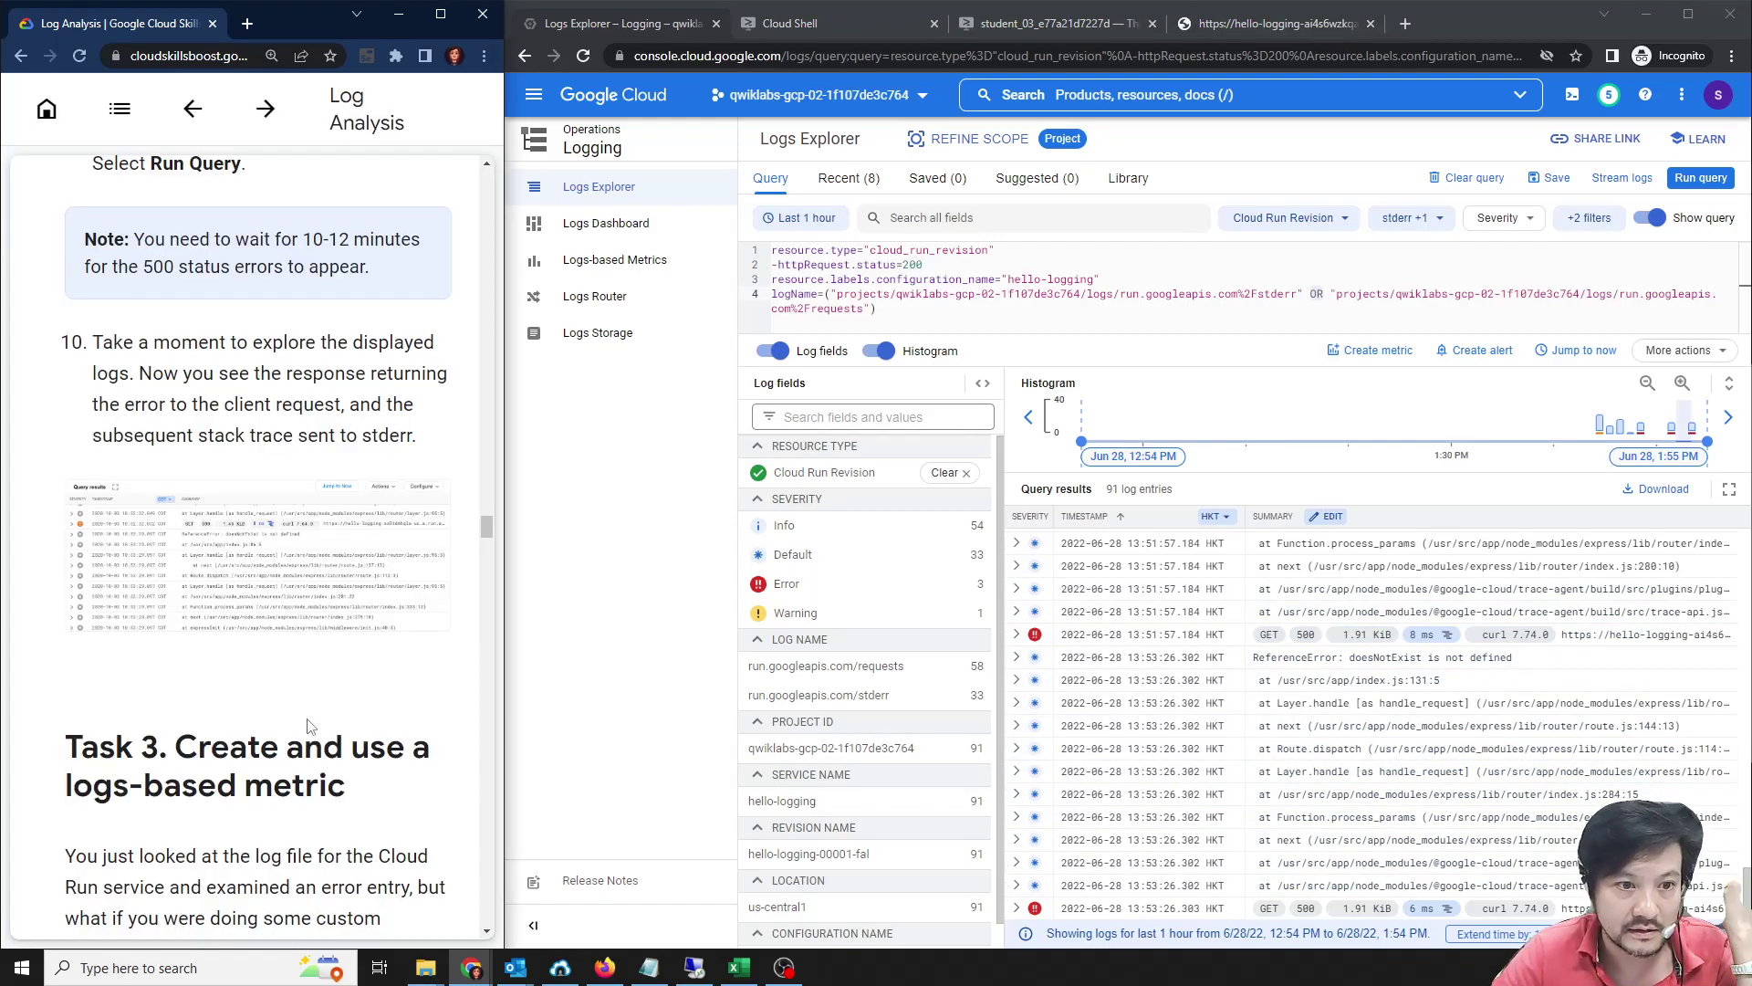
pyautogui.scroll(-3, 311, 726)
pyautogui.scroll(-1, 301, 678)
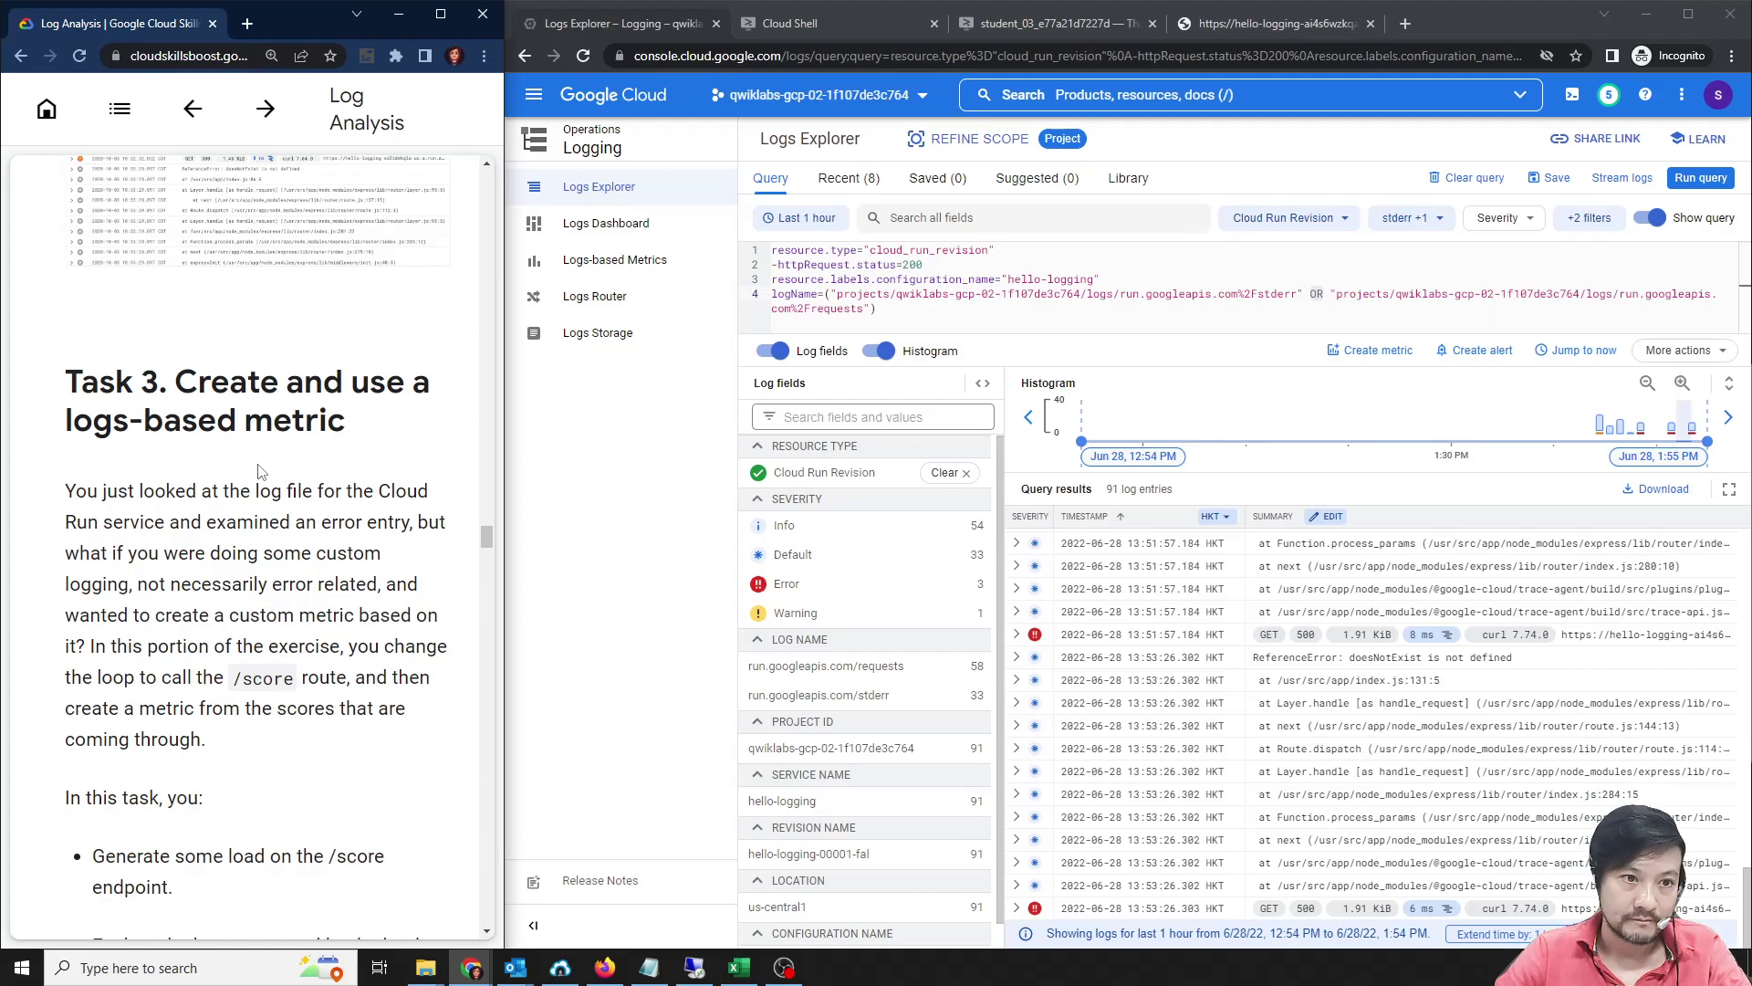
pyautogui.scroll(-2, 262, 471)
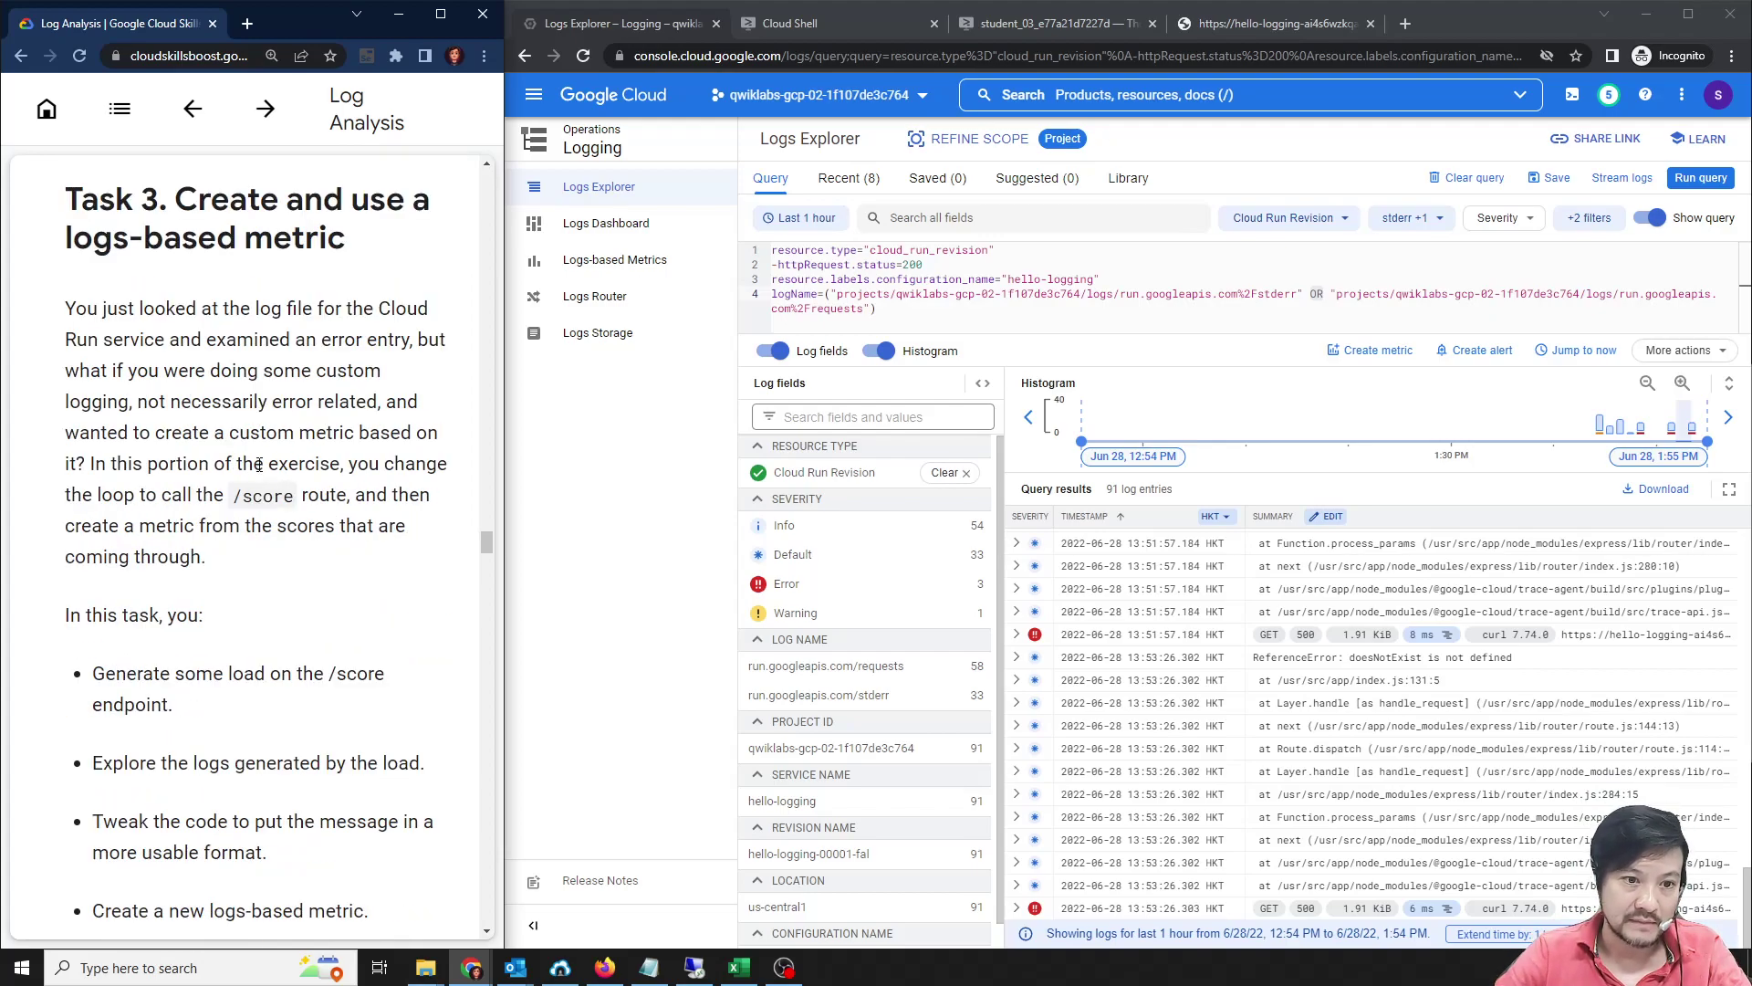
pyautogui.scroll(-3, 259, 464)
pyautogui.moveTo(323, 401); pyautogui.dragTo(384, 402)
# Switch to the Cloud Shell code editor and locate the /score route in index.js.
pyautogui.click(1040, 23)
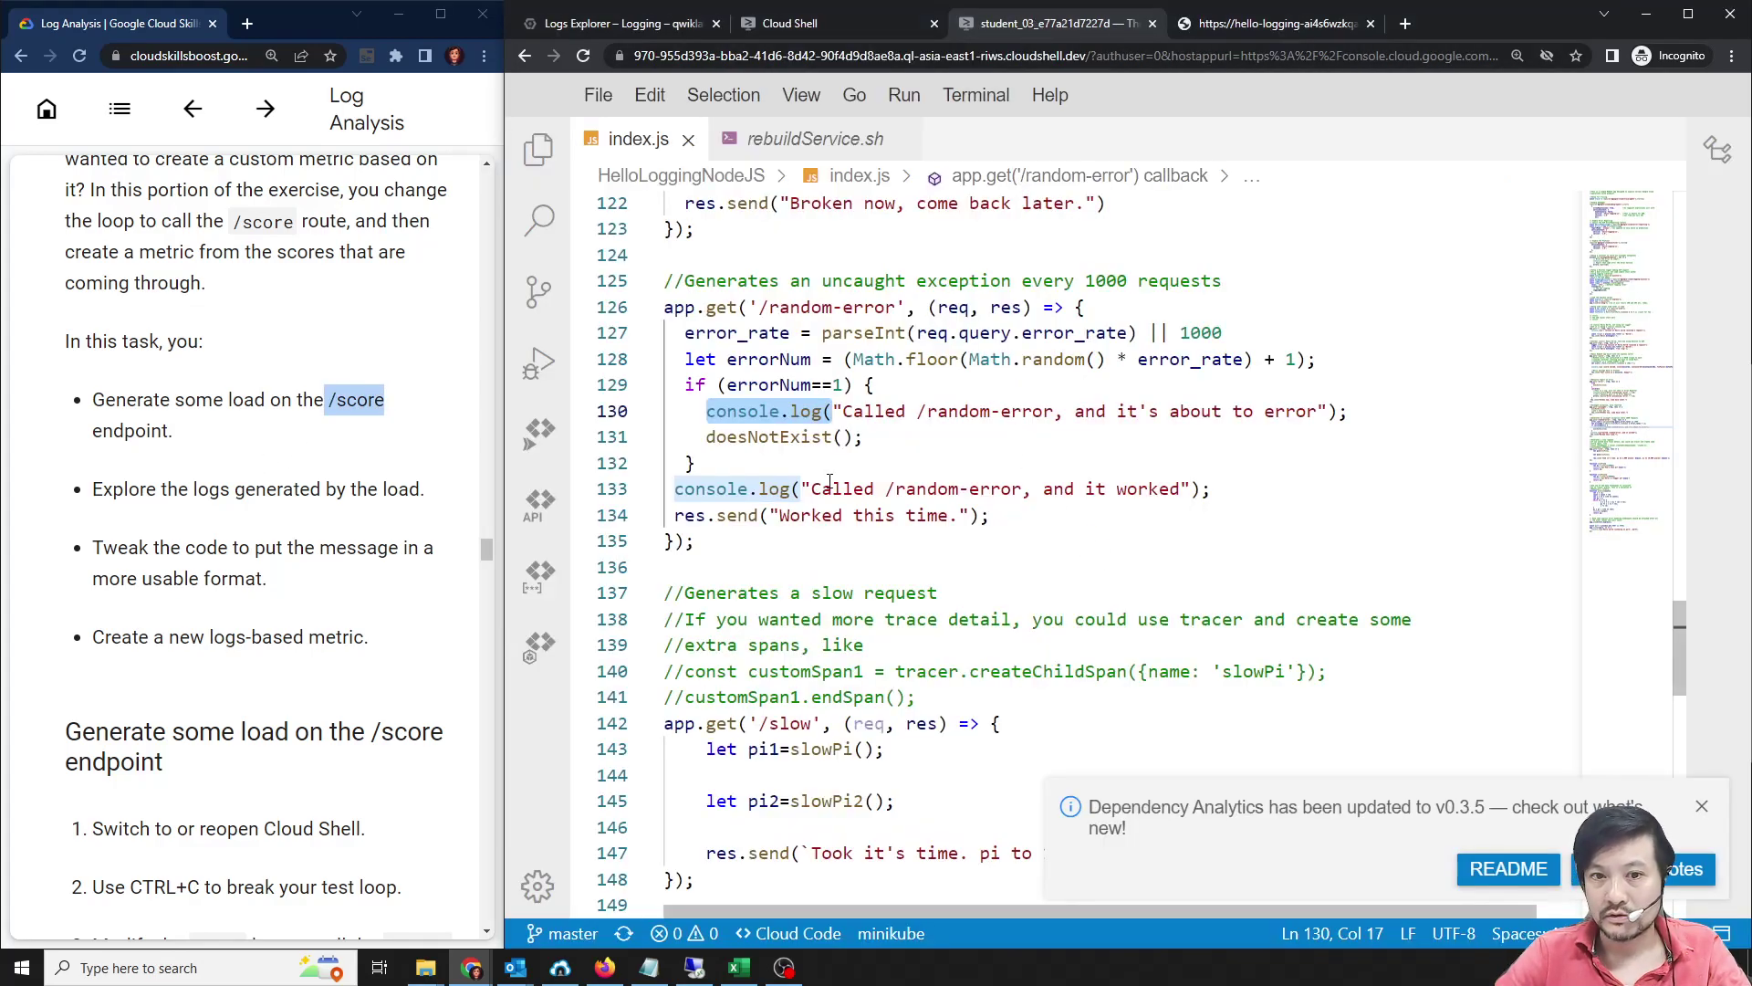
pyautogui.scroll(-10, 926, 530)
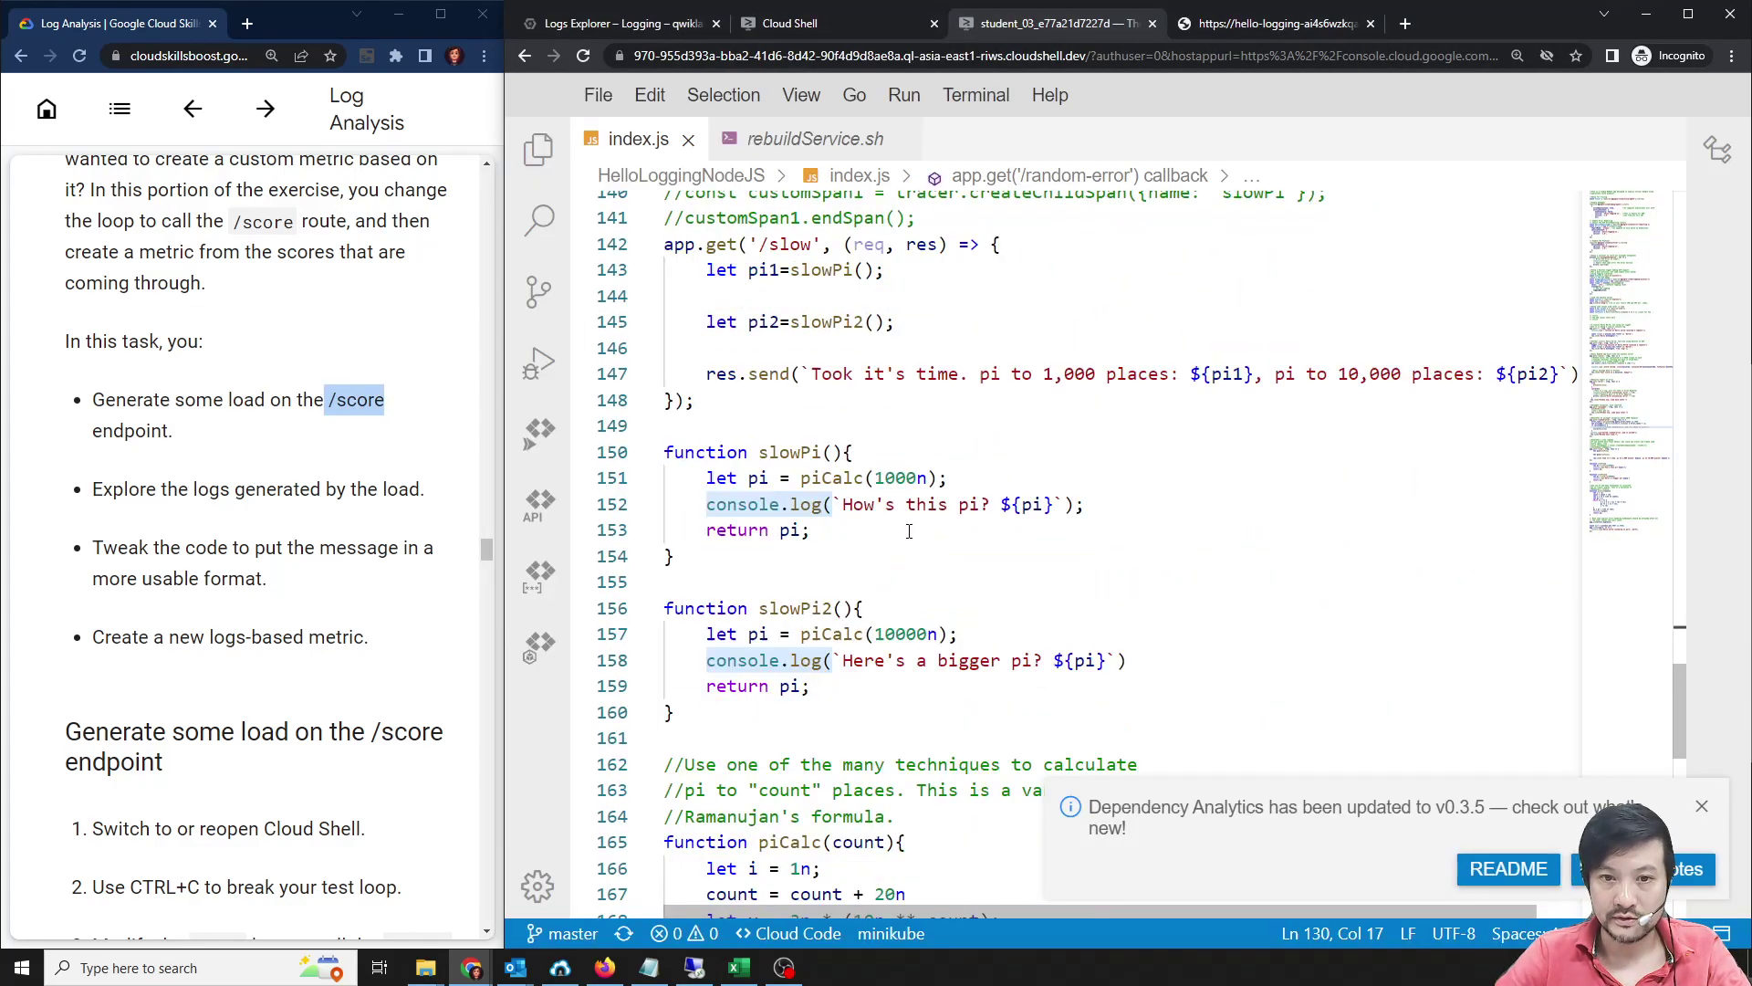
pyautogui.scroll(-4, 909, 531)
pyautogui.scroll(13, 904, 516)
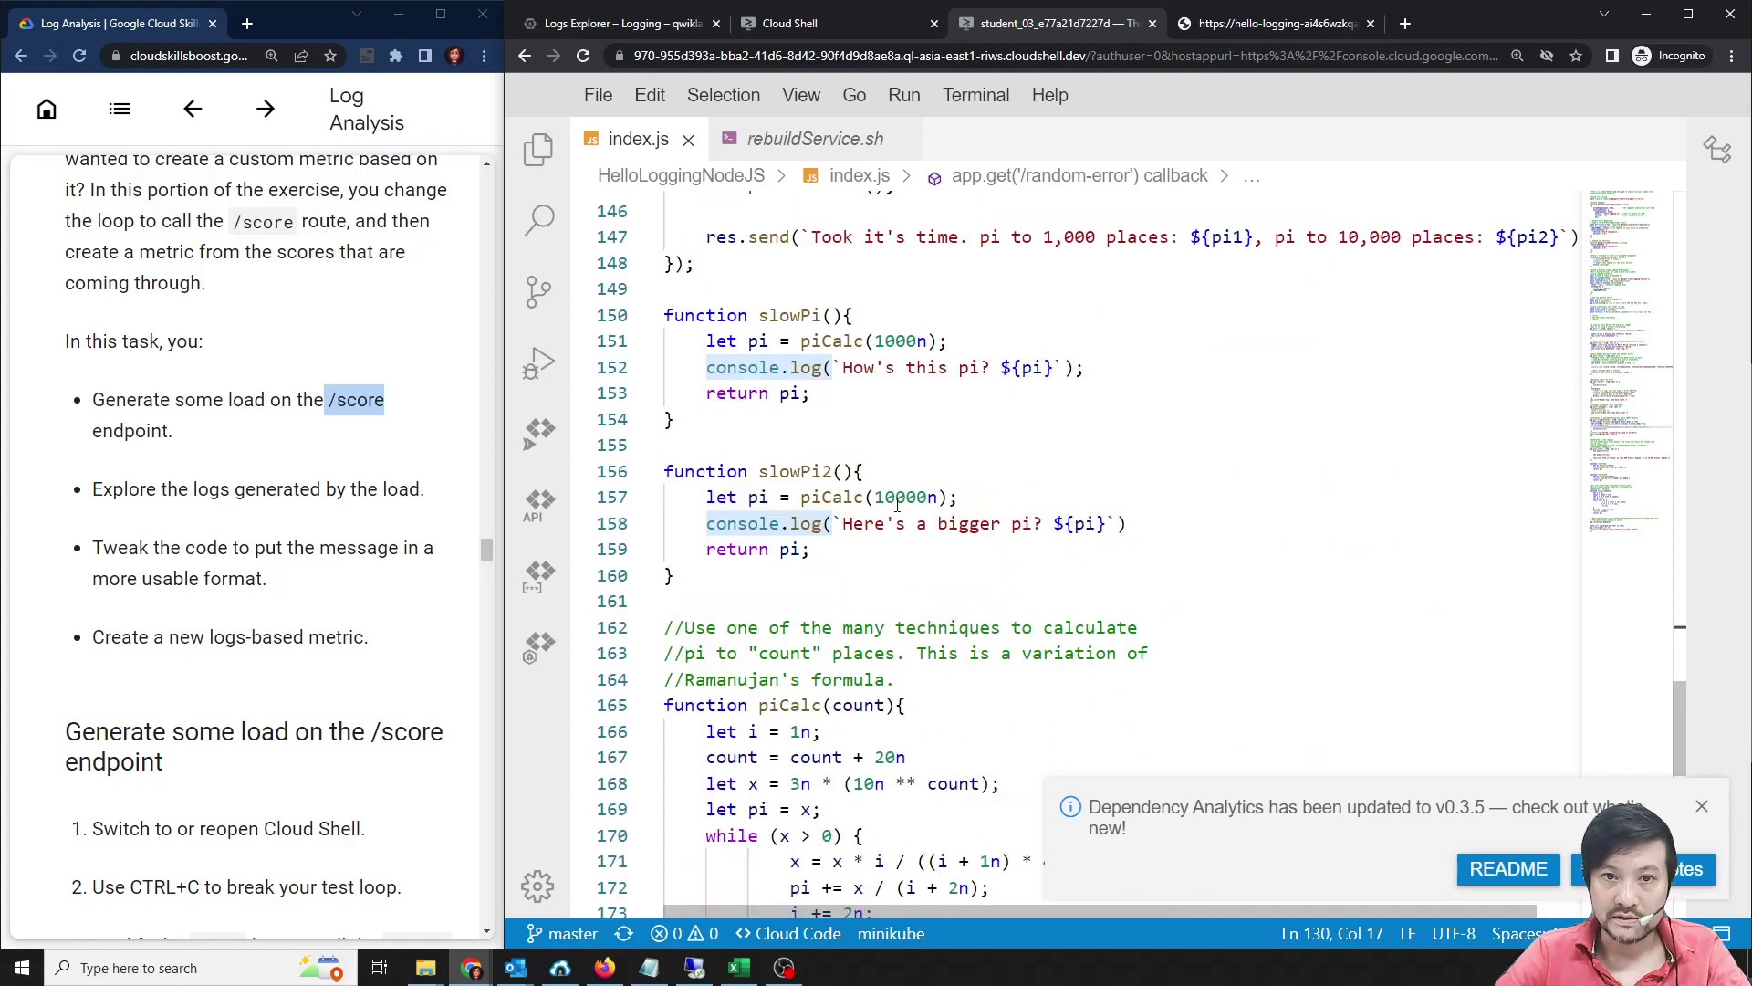
pyautogui.scroll(6, 897, 504)
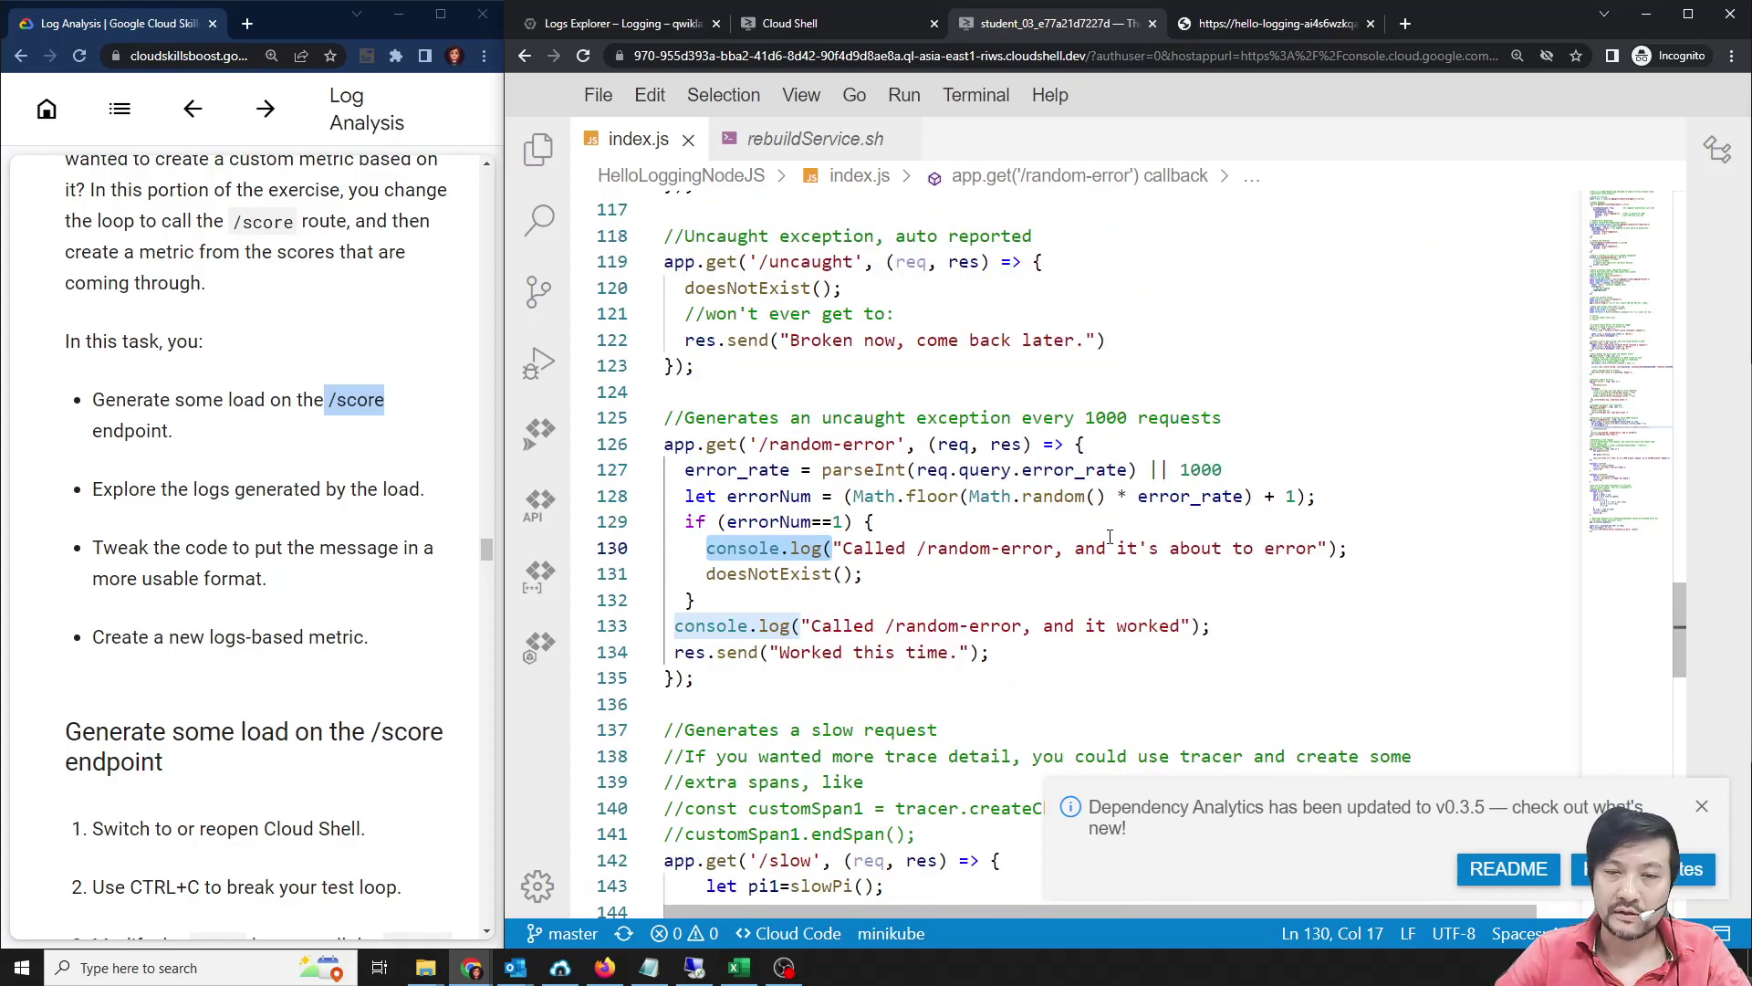
pyautogui.scroll(7, 1104, 534)
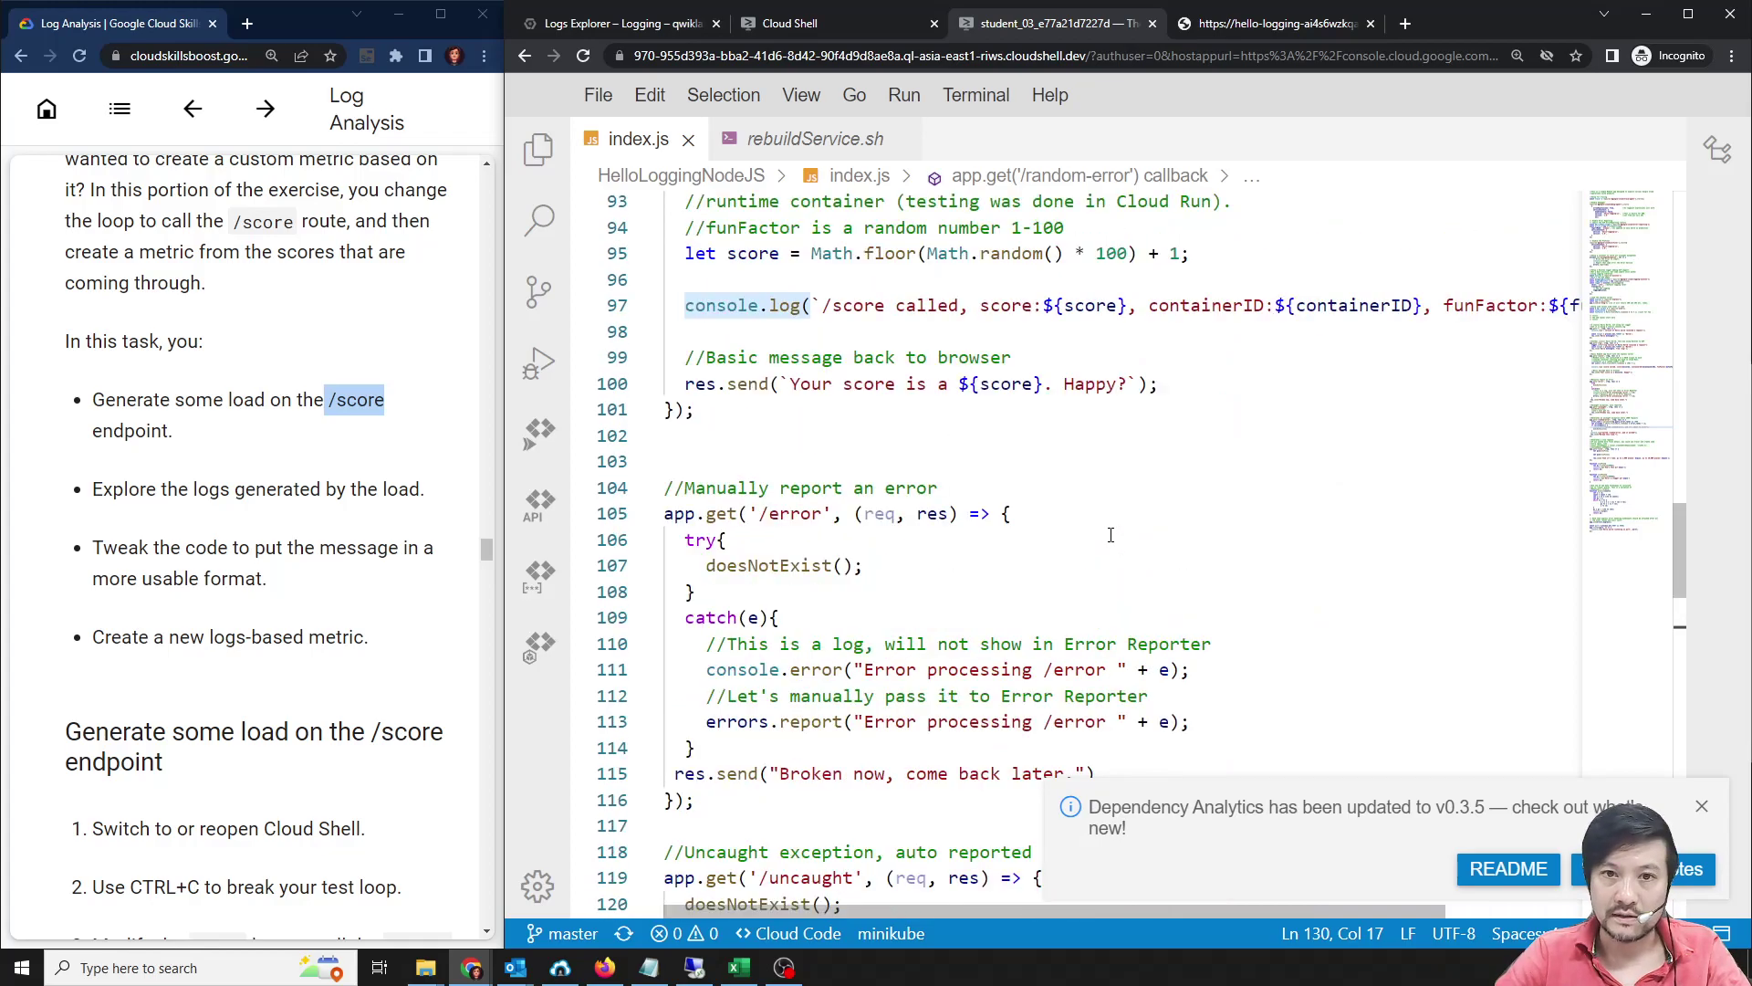
# Examine the /score handler's browser response and its console.log message, including the score, containerID and funFactor values.
pyautogui.moveTo(761, 355); pyautogui.dragTo(821, 355)
pyautogui.moveTo(1044, 511); pyautogui.dragTo(1138, 511)
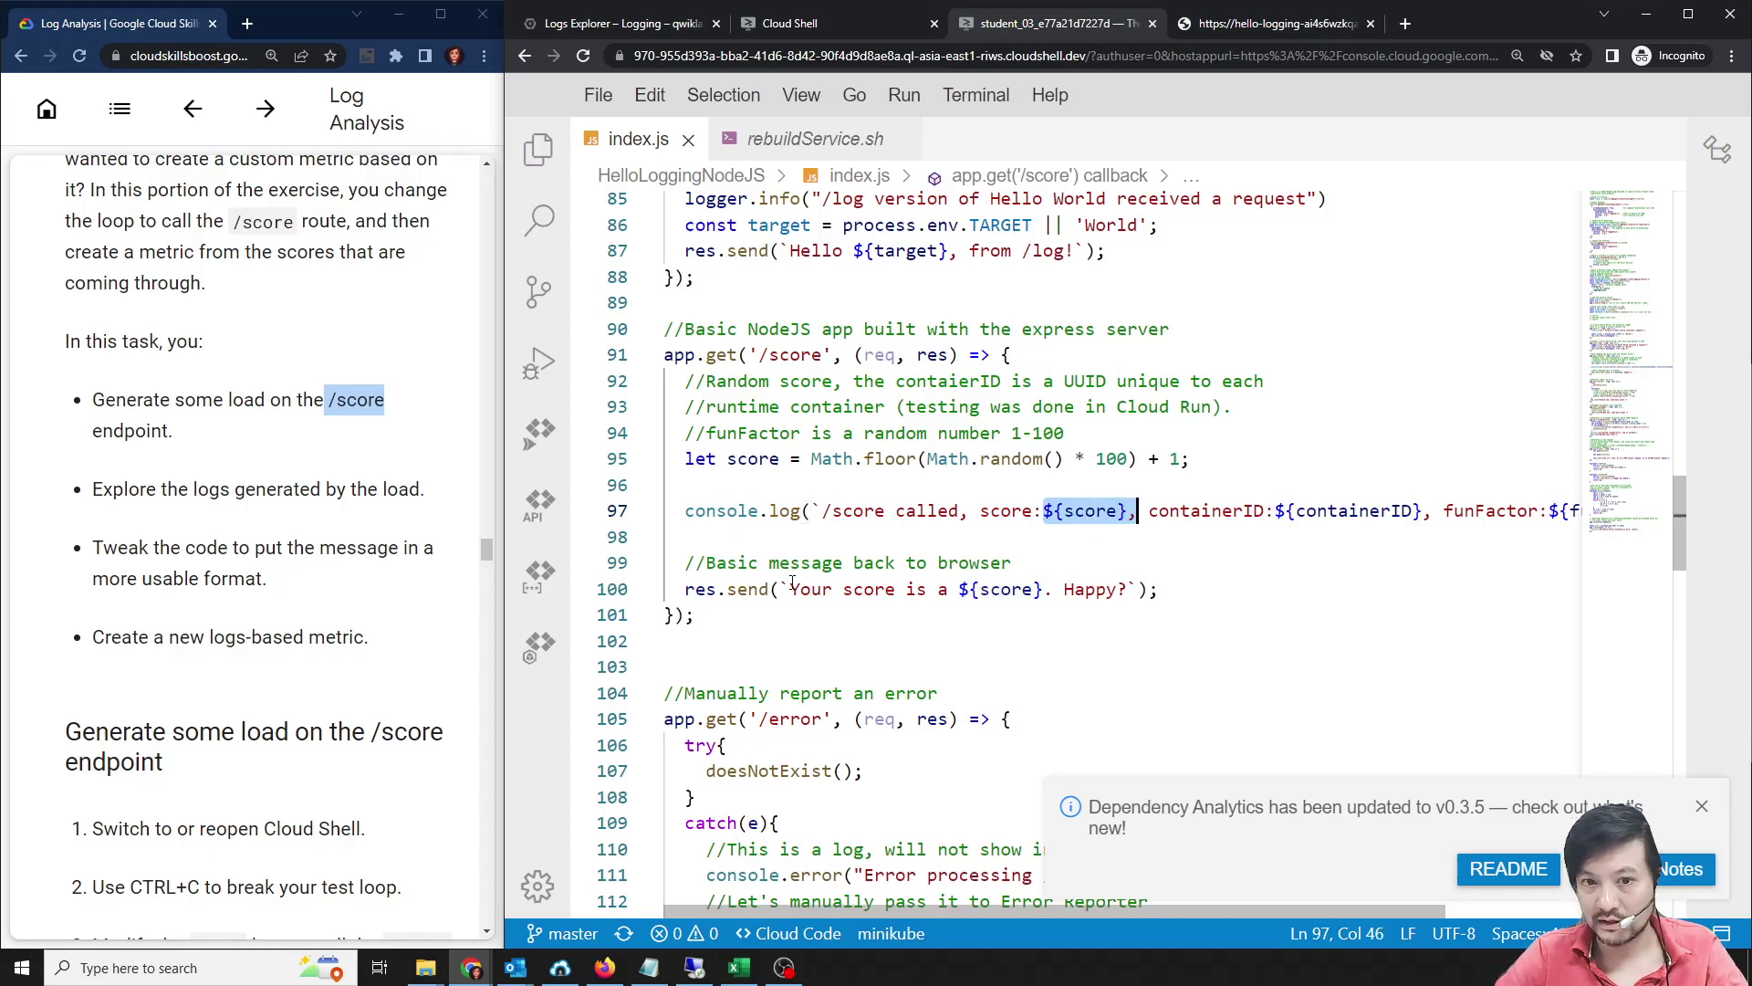
pyautogui.moveTo(678, 588); pyautogui.dragTo(1158, 588)
pyautogui.moveTo(1043, 511); pyautogui.dragTo(1410, 511)
pyautogui.click(759, 512)
pyautogui.click(1388, 511)
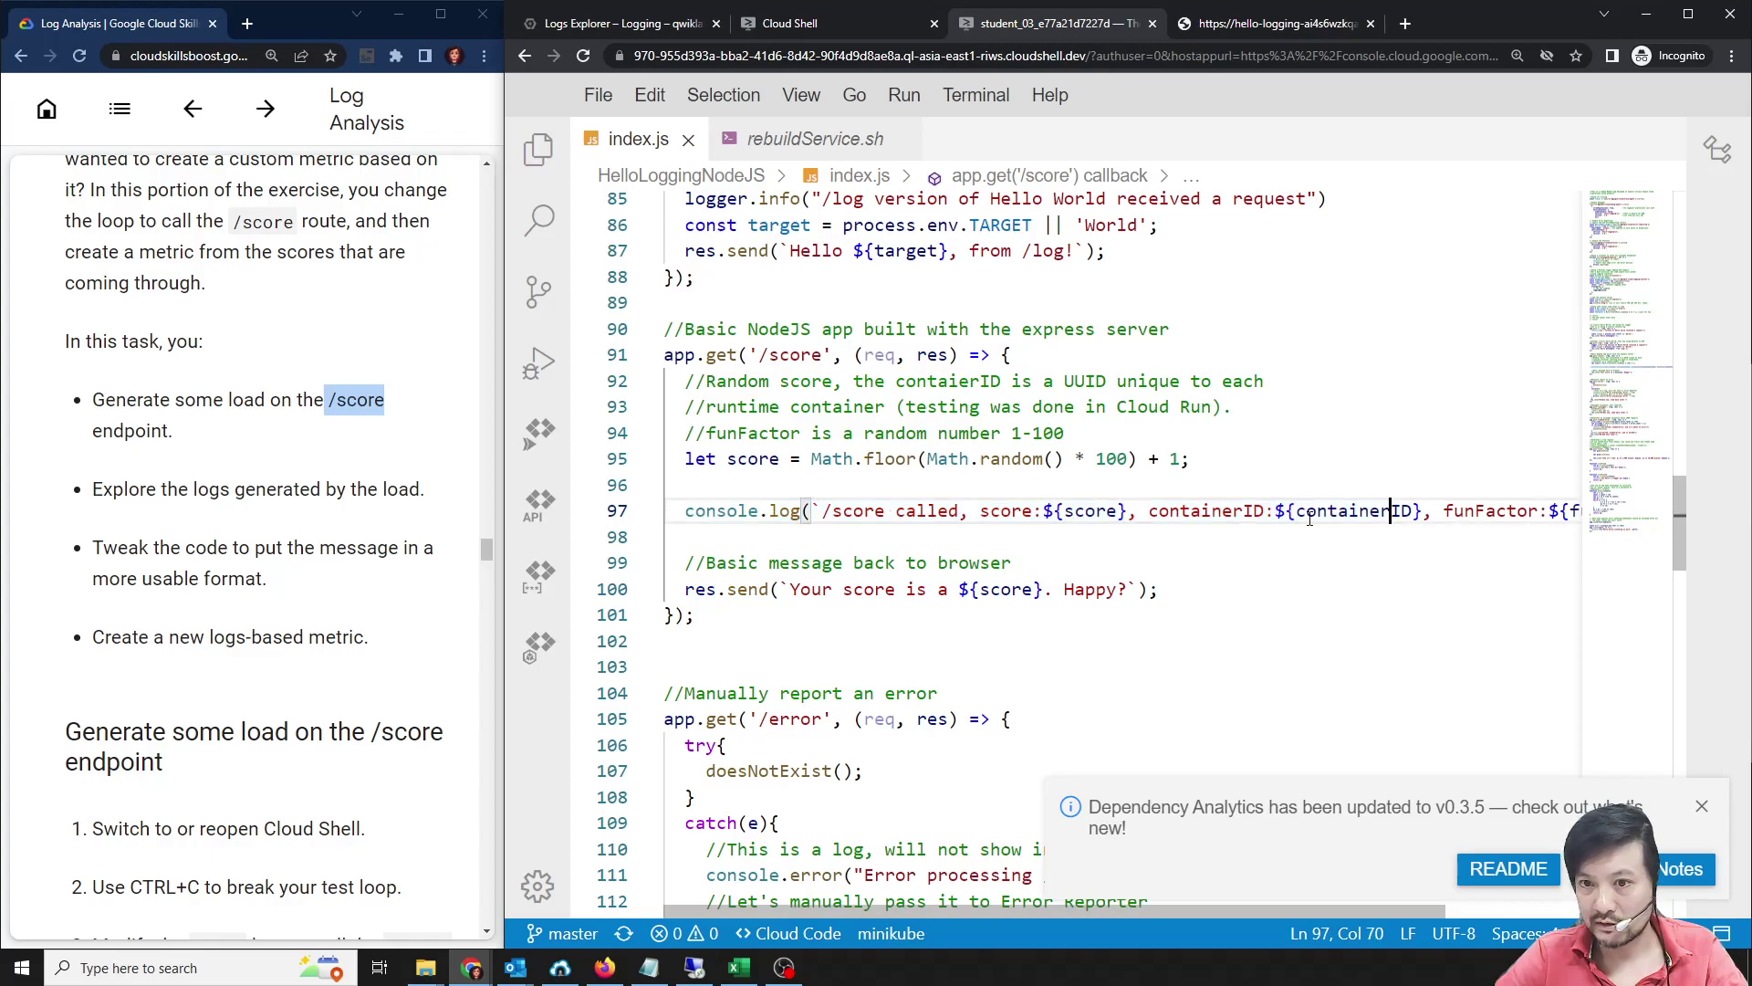
pyautogui.click(1086, 511)
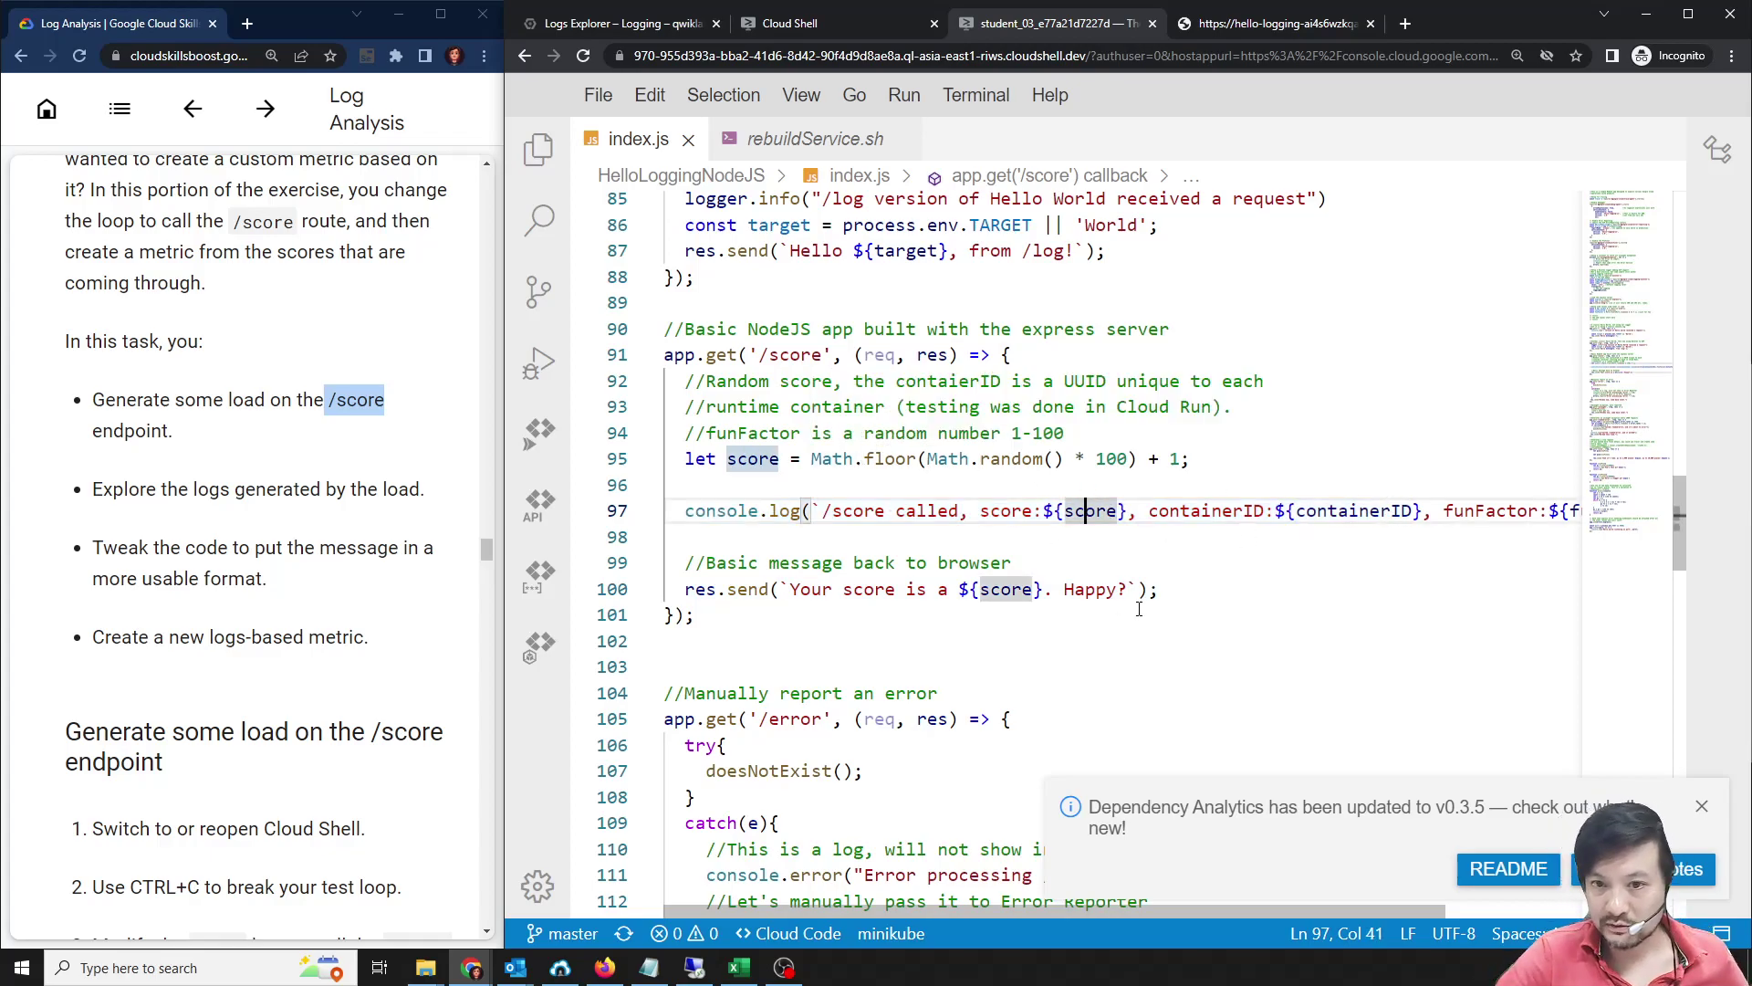
pyautogui.moveTo(1035, 511); pyautogui.dragTo(1131, 513)
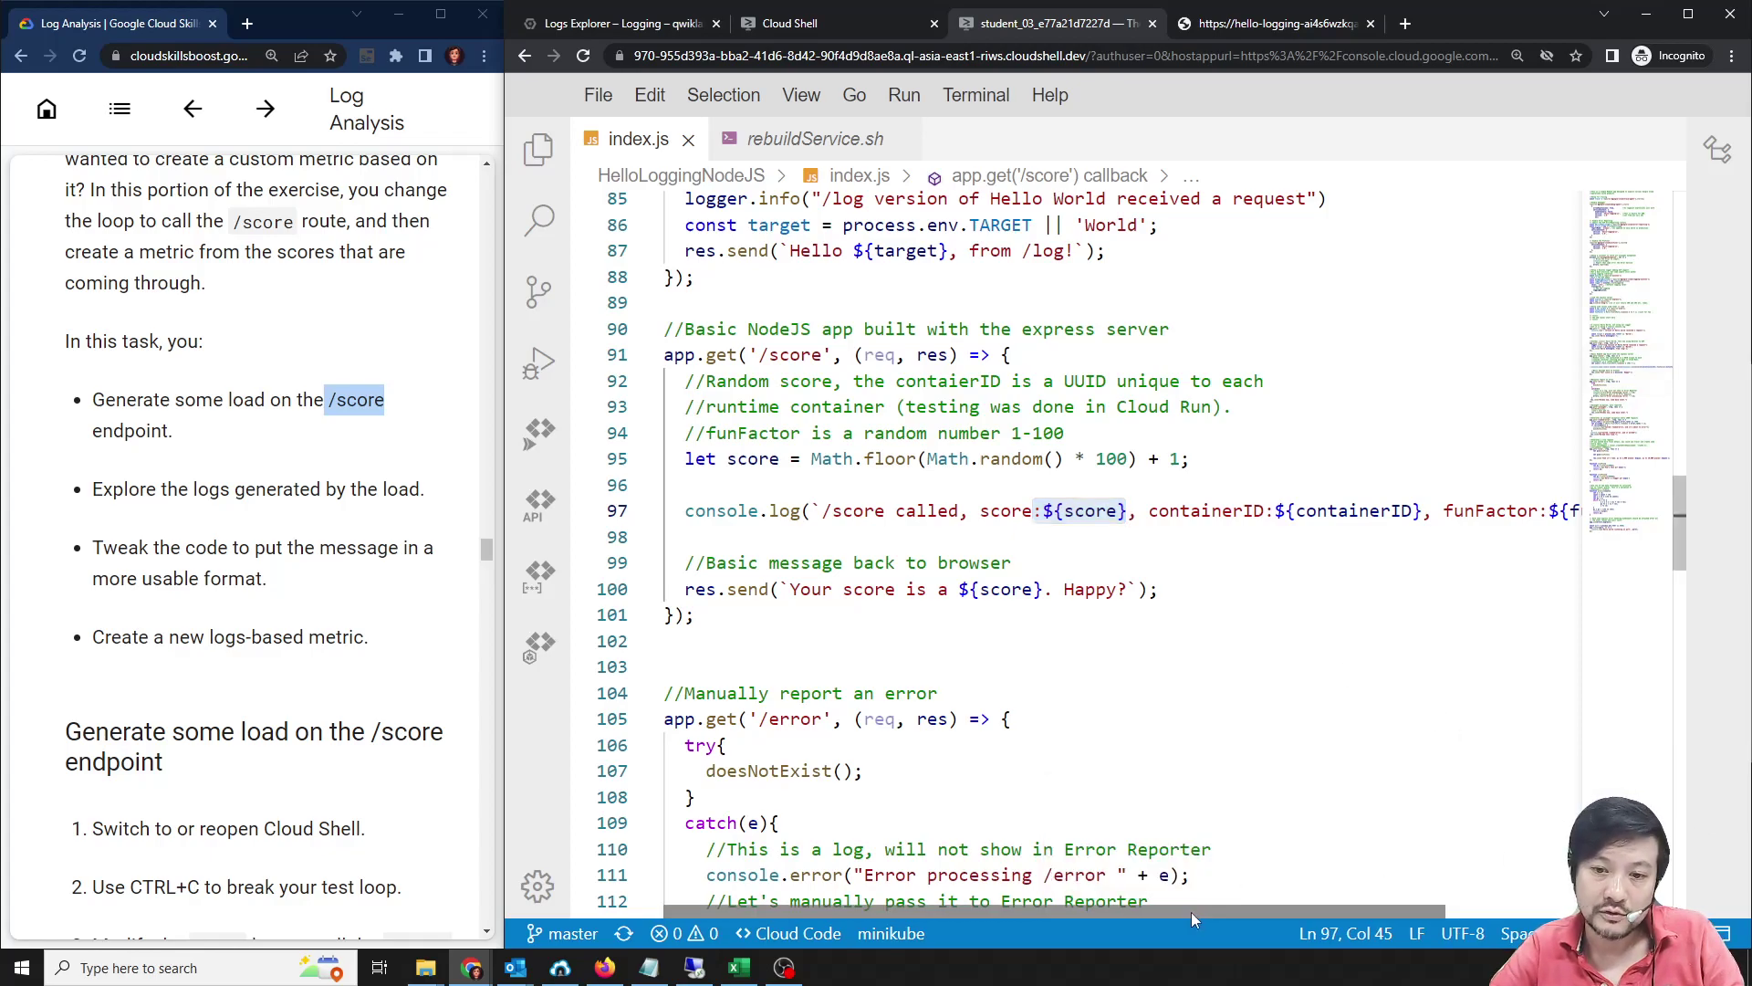
pyautogui.hscroll(3, 1423, 913)
pyautogui.hscroll(-3, 949, 841)
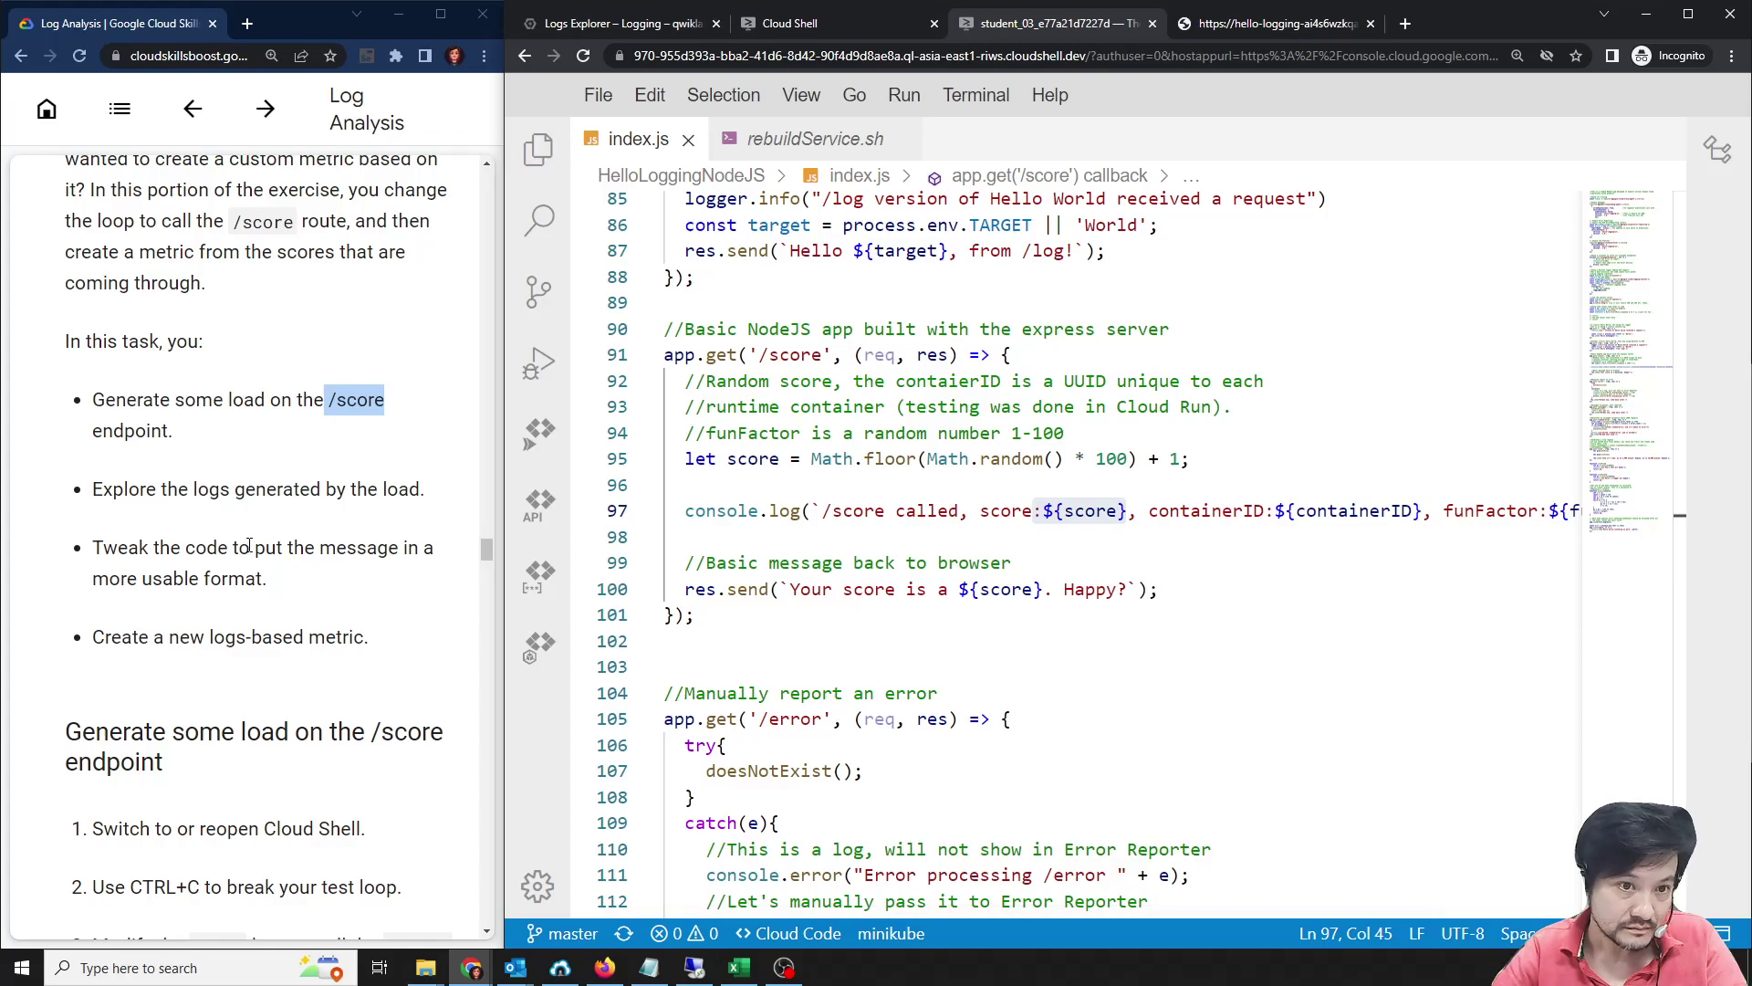
# Read the lab's /score load instructions, switch to Cloud Shell, stop the running request loop and clear the terminal.
pyautogui.scroll(-3, 238, 539)
pyautogui.scroll(-1, 235, 554)
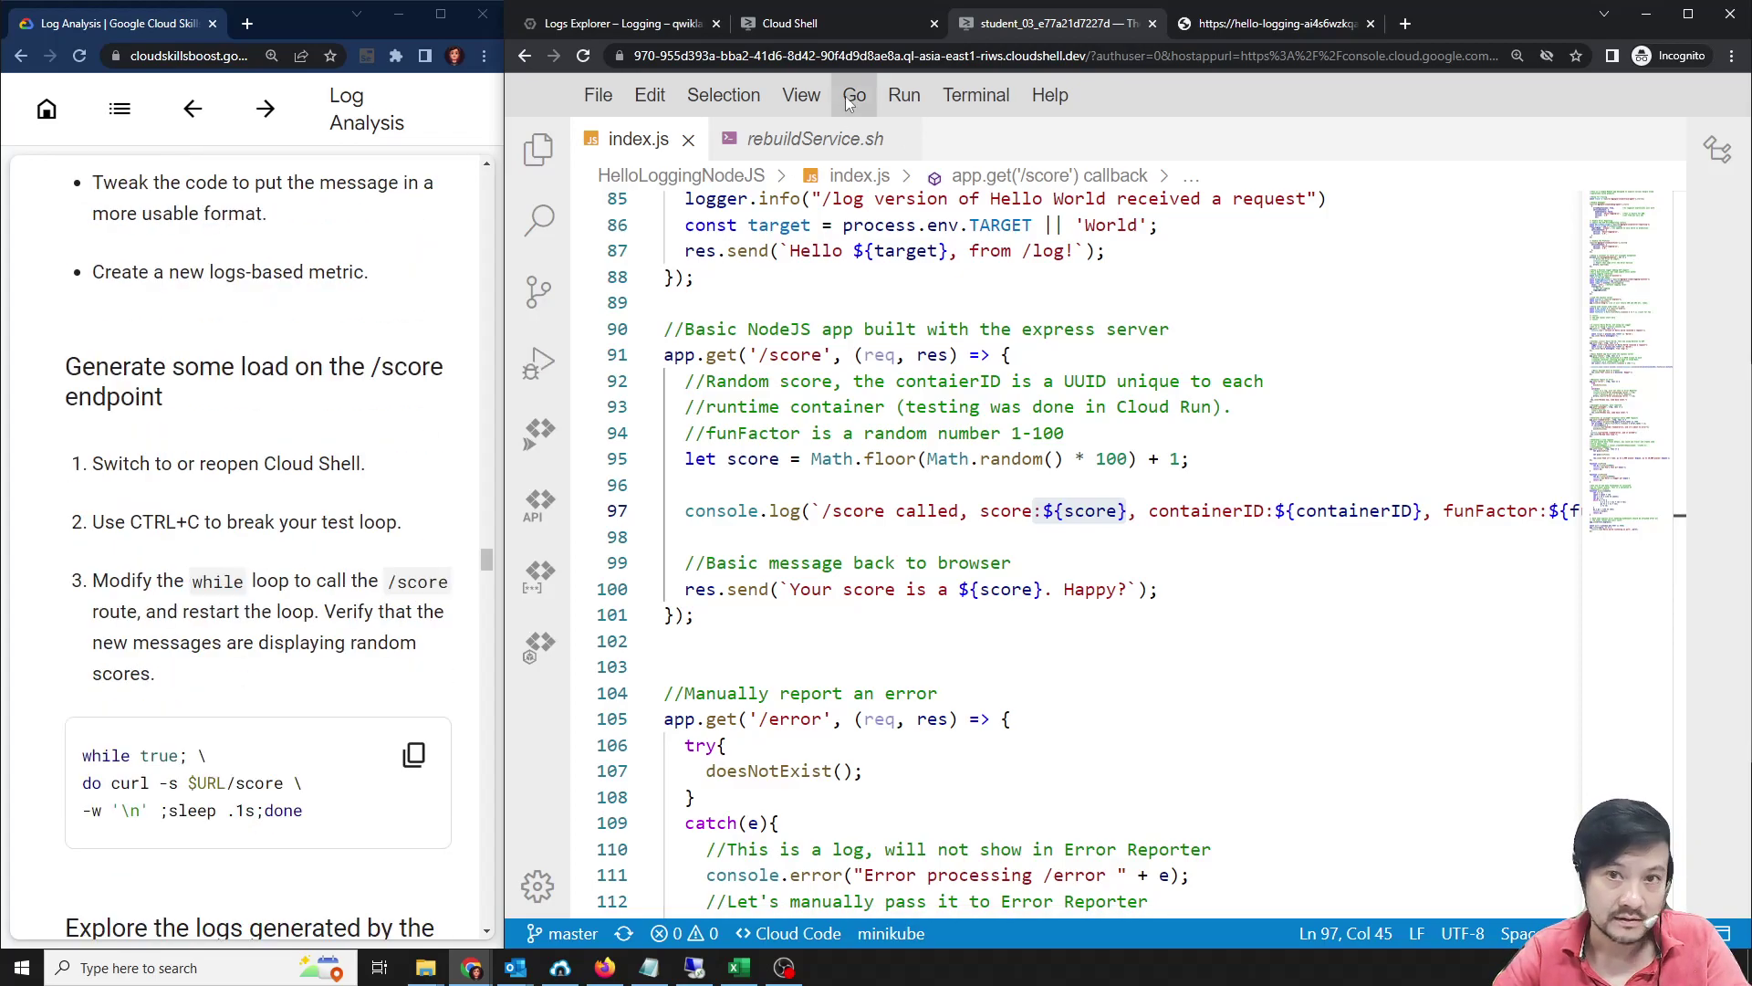
pyautogui.click(885, 22)
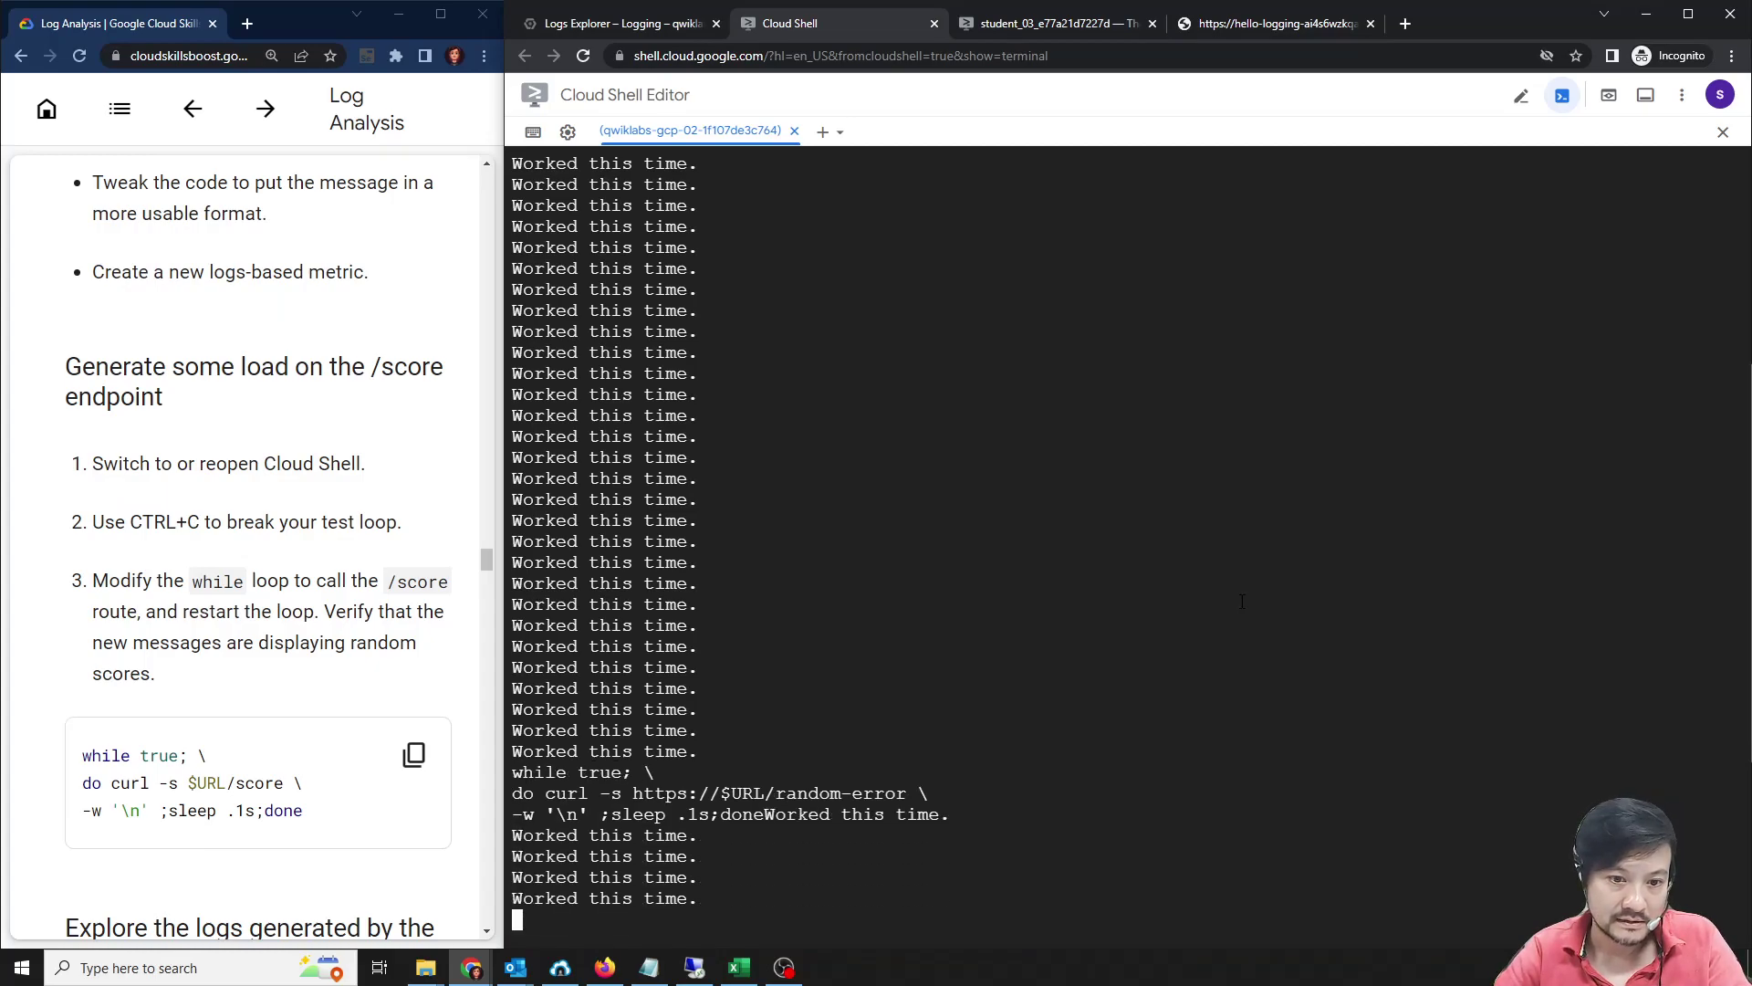
pyautogui.hotkey('ctrl', 'c')
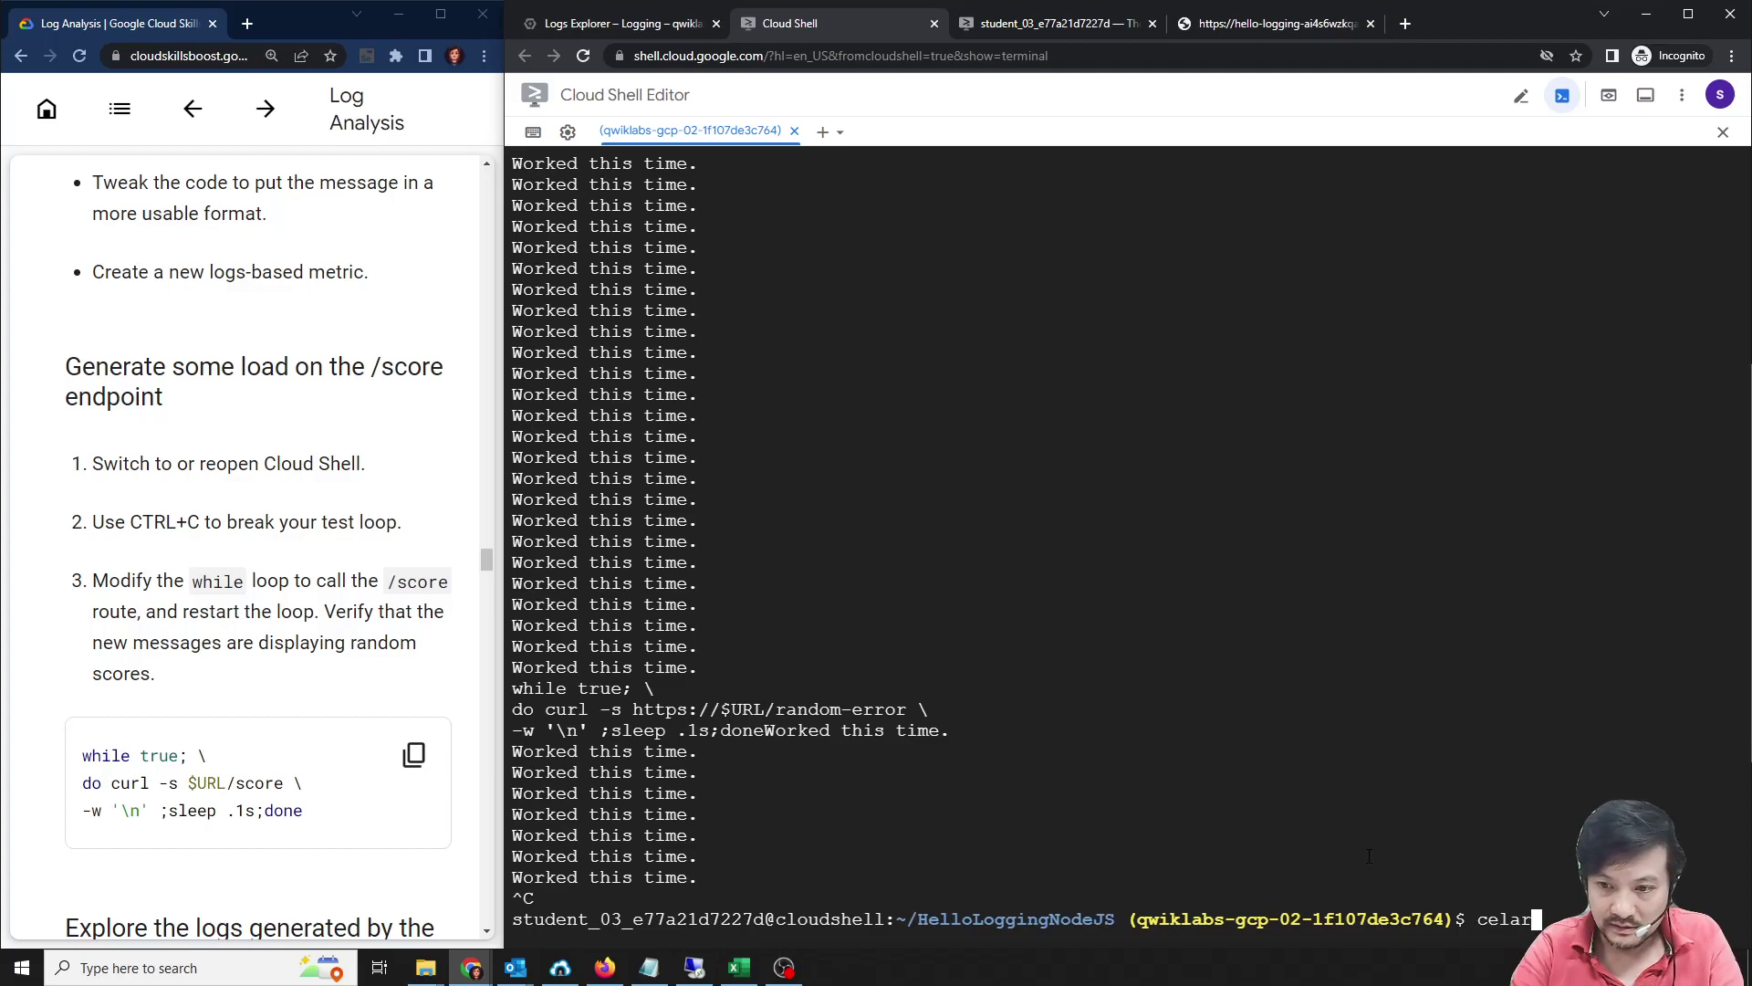
pyautogui.write('clear')
pyautogui.press('Return')
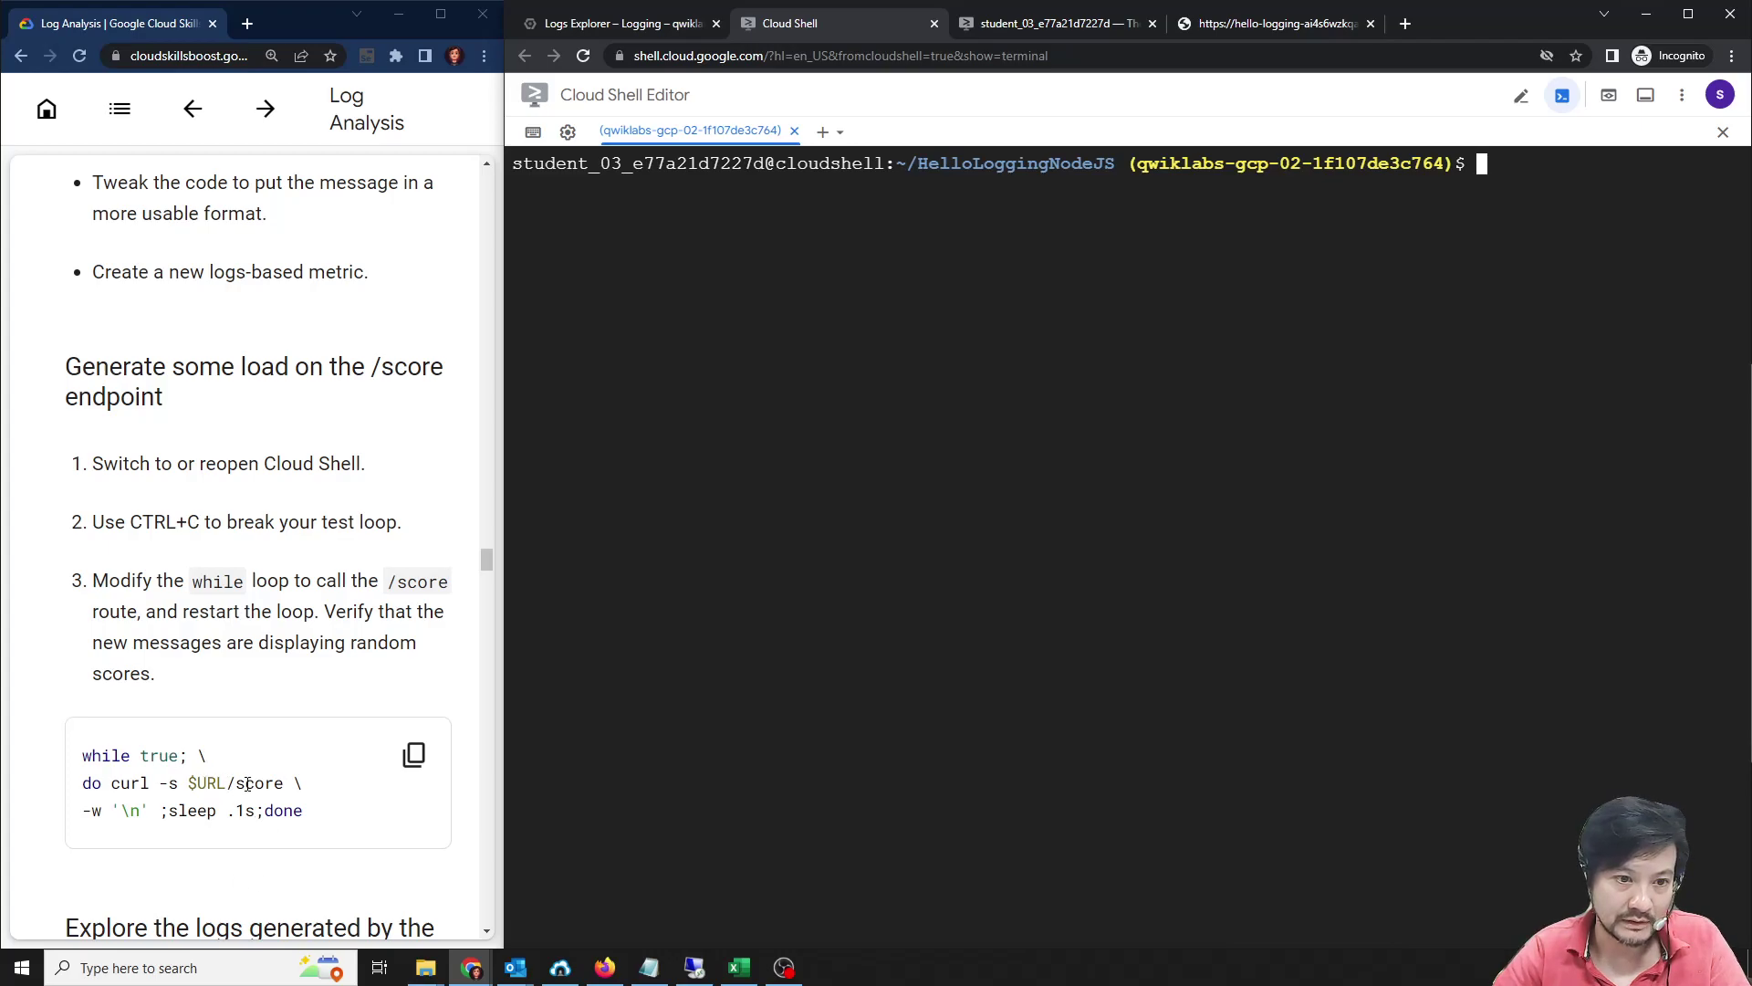
pyautogui.moveTo(229, 785); pyautogui.dragTo(283, 785)
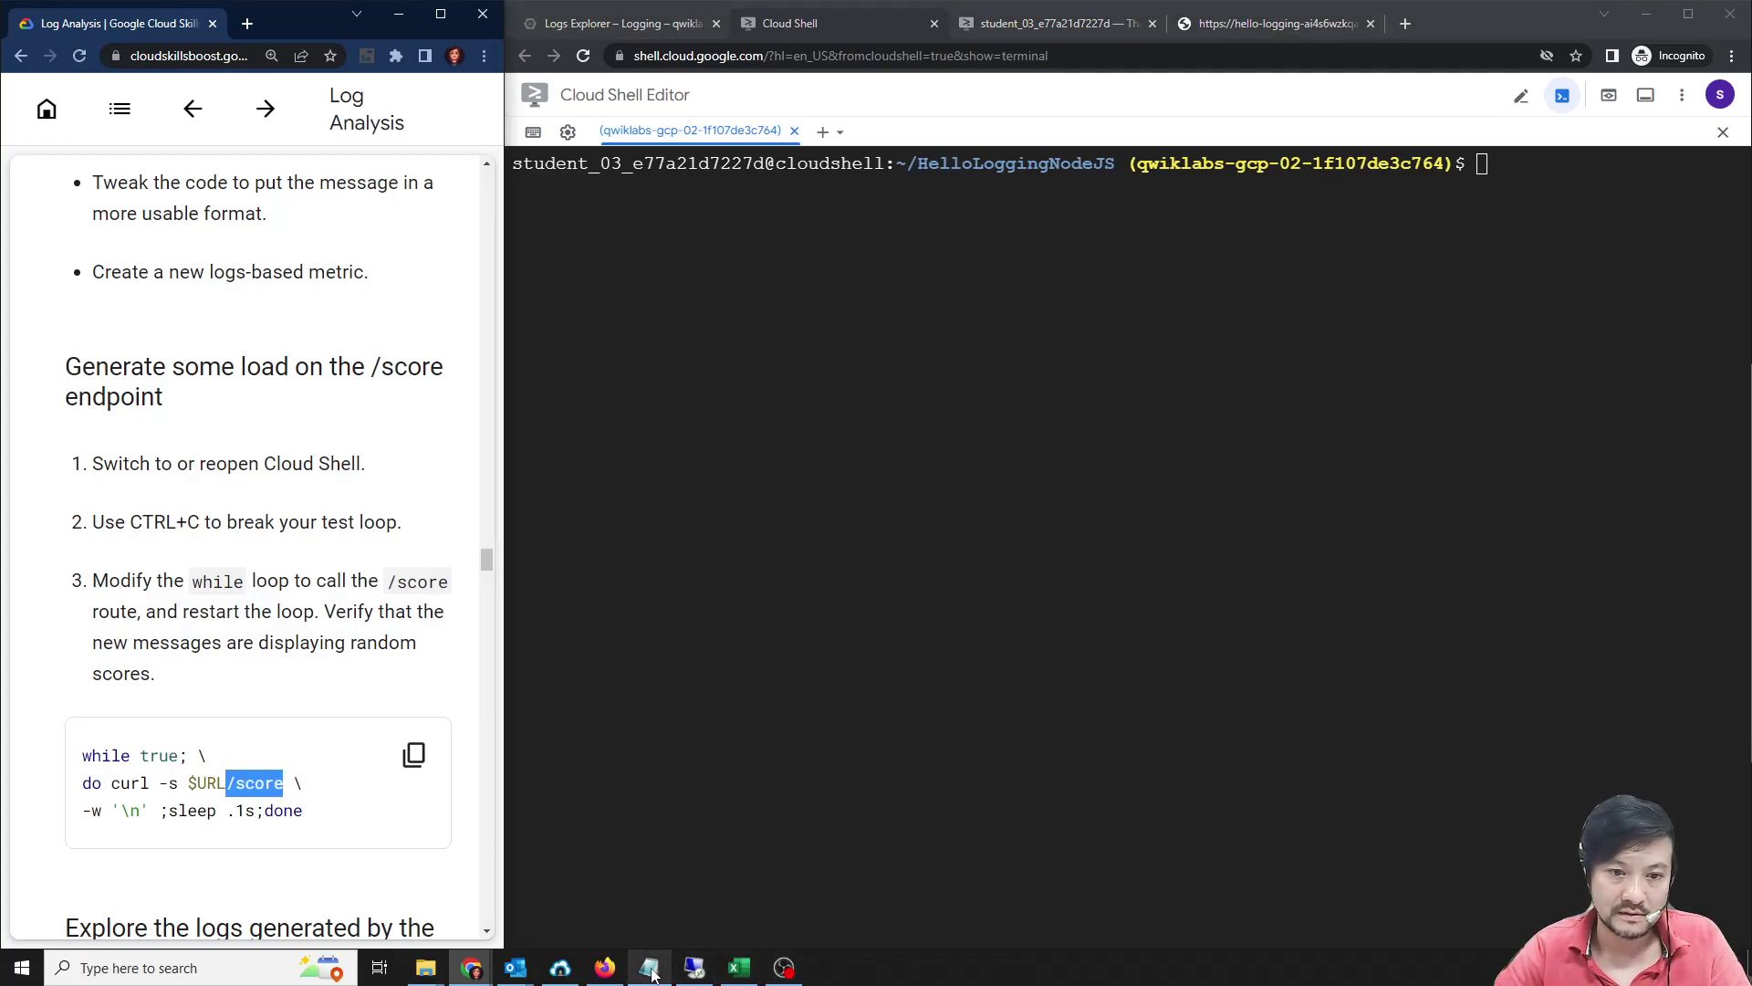
pyautogui.doubleClick(260, 783)
pyautogui.click(649, 966)
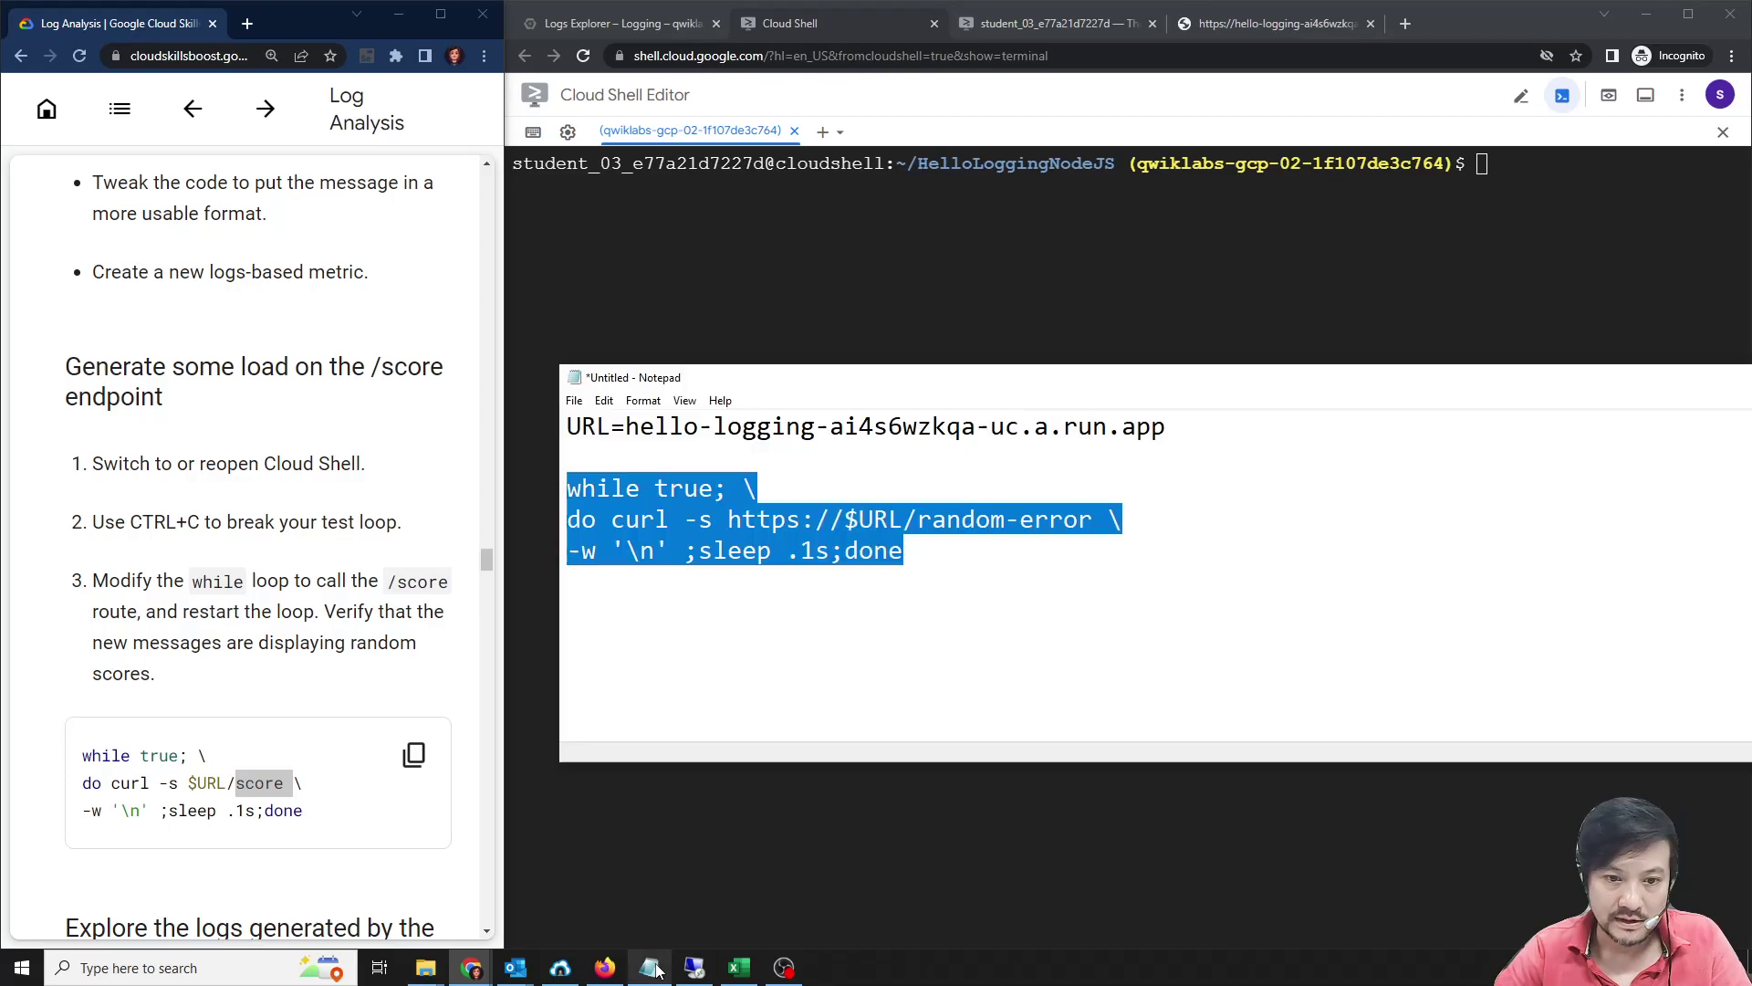
pyautogui.press('Right')
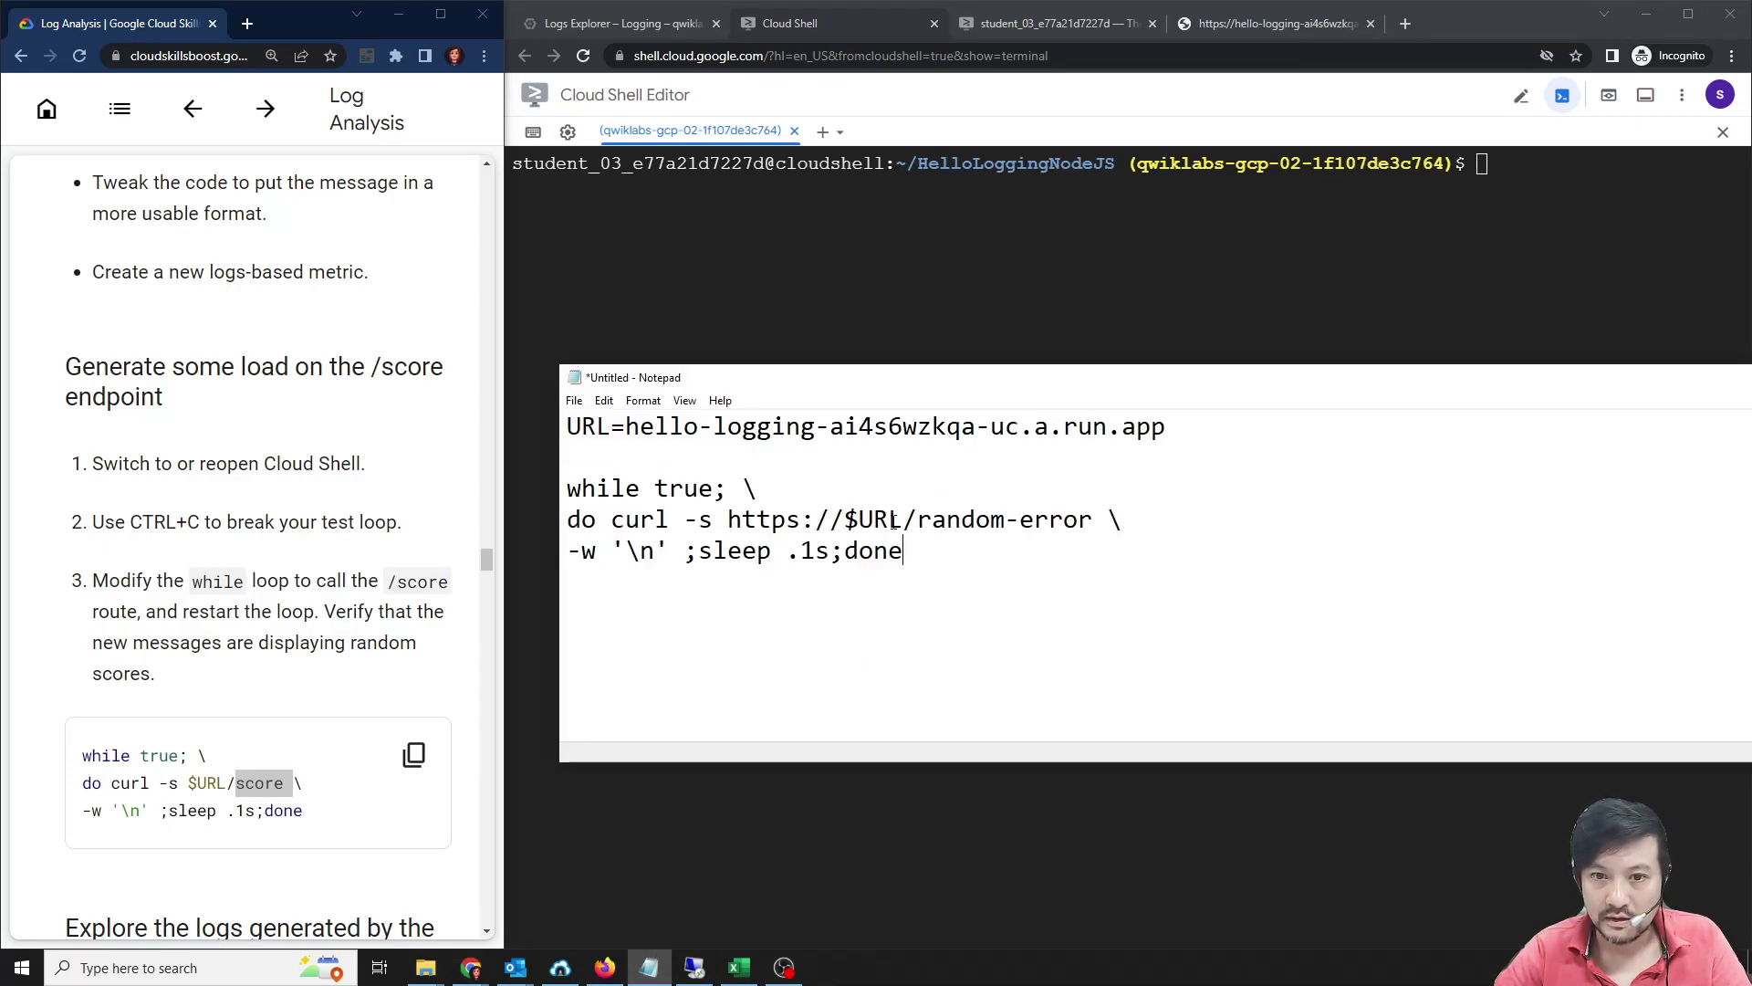
pyautogui.moveTo(732, 520); pyautogui.dragTo(917, 521)
pyautogui.click(1093, 522)
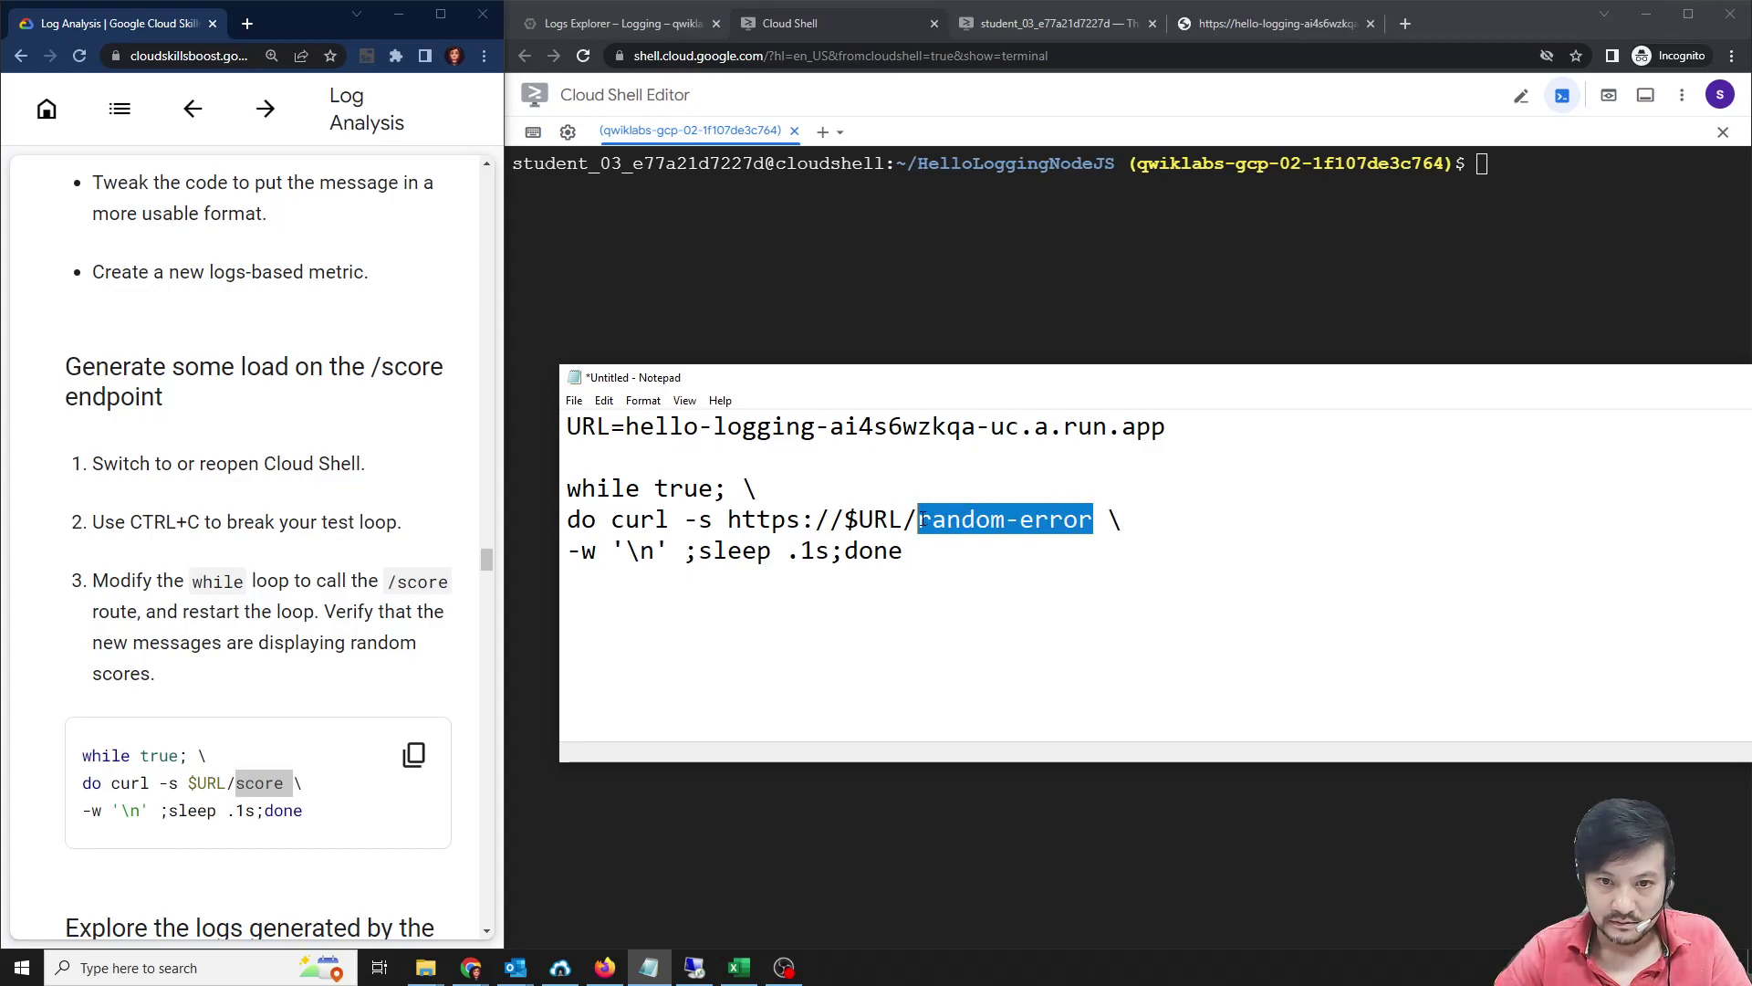
pyautogui.write('score')
pyautogui.click(968, 561)
pyautogui.press('BackSpace')
pyautogui.moveTo(991, 527); pyautogui.dragTo(1024, 521)
pyautogui.click(758, 488)
pyautogui.hotkey('shift', 'Left')
pyautogui.hotkey('shift', 'Left')
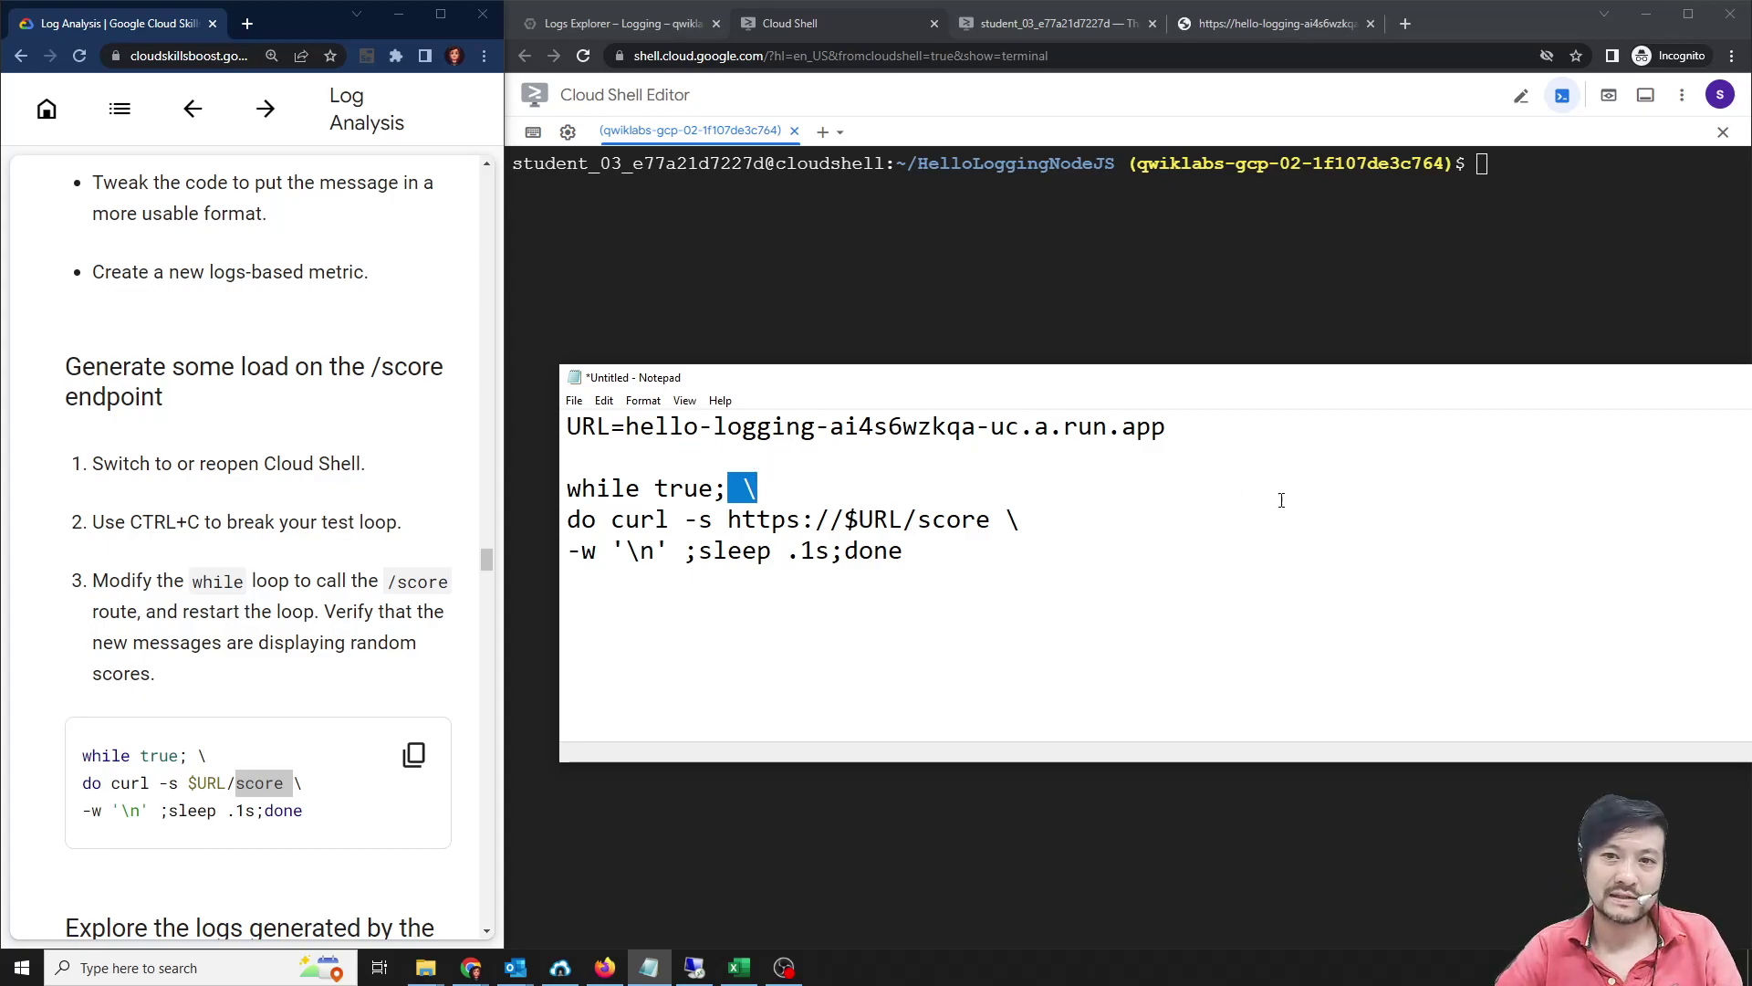
# Copy the edited while loop from Notepad and run it in Cloud Shell to generate load on /score.
pyautogui.moveTo(935, 552); pyautogui.dragTo(481, 494)
pyautogui.click(869, 495)
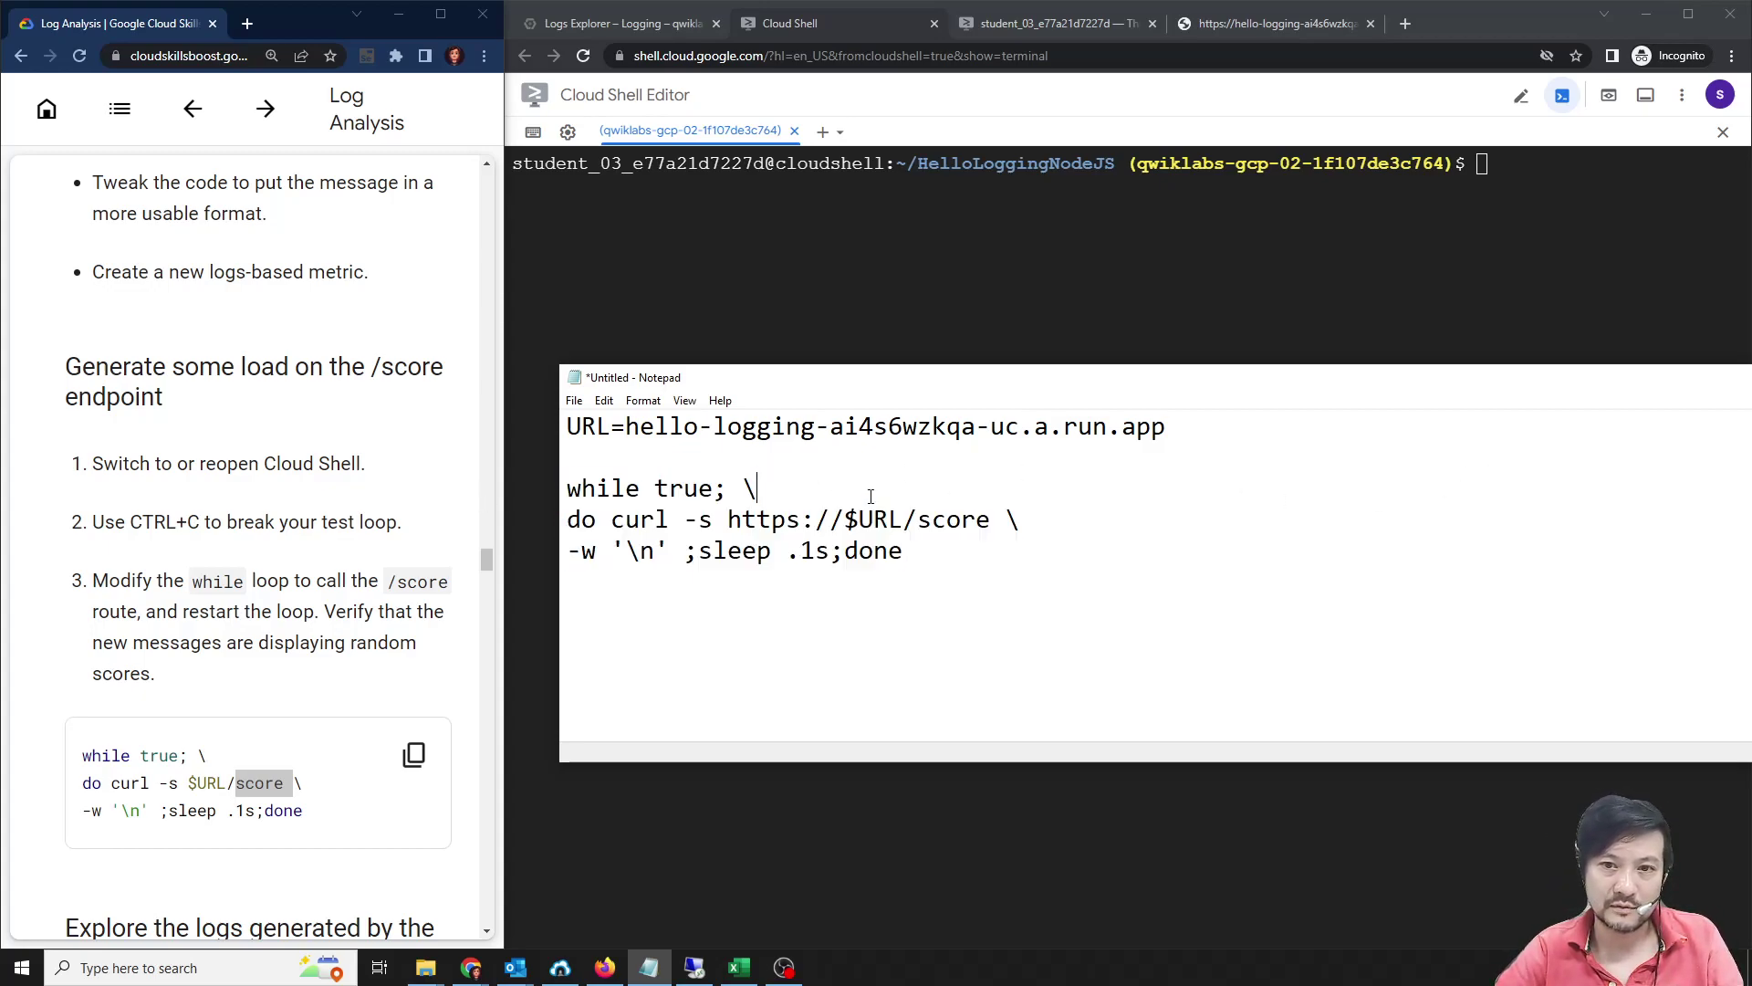
pyautogui.moveTo(1011, 521); pyautogui.dragTo(443, 500)
pyautogui.click(841, 247)
pyautogui.hotkey('ctrl', 'v')
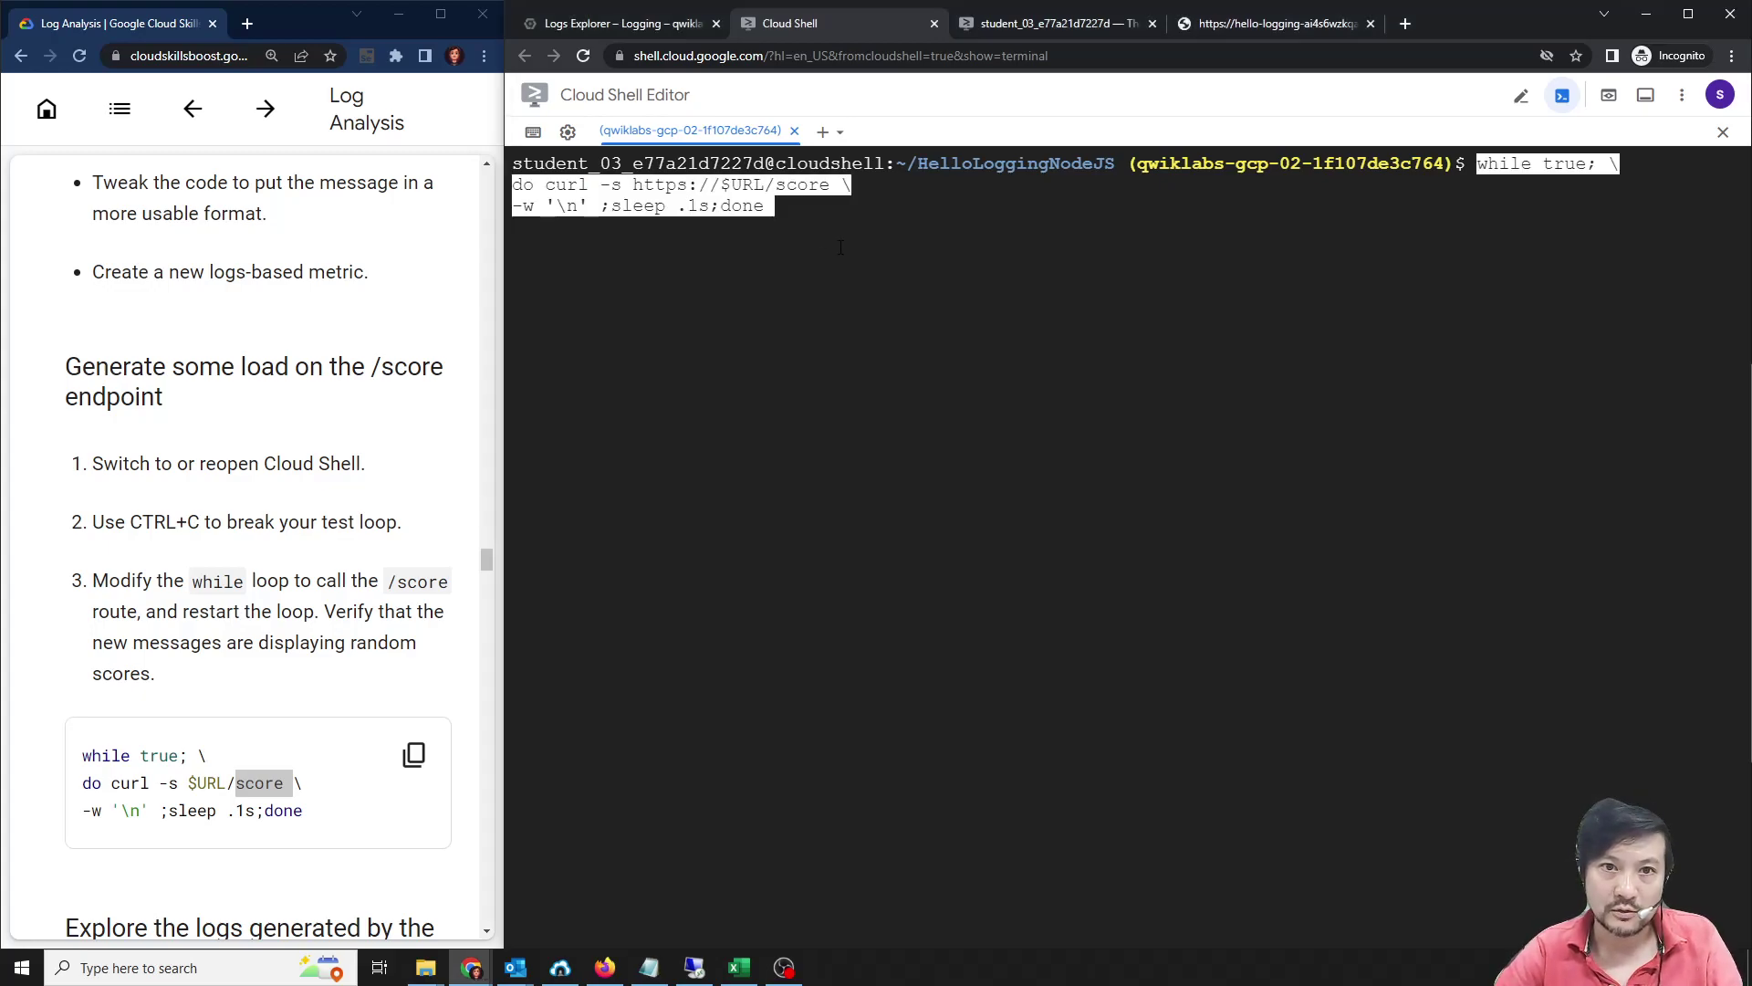
pyautogui.press('Return')
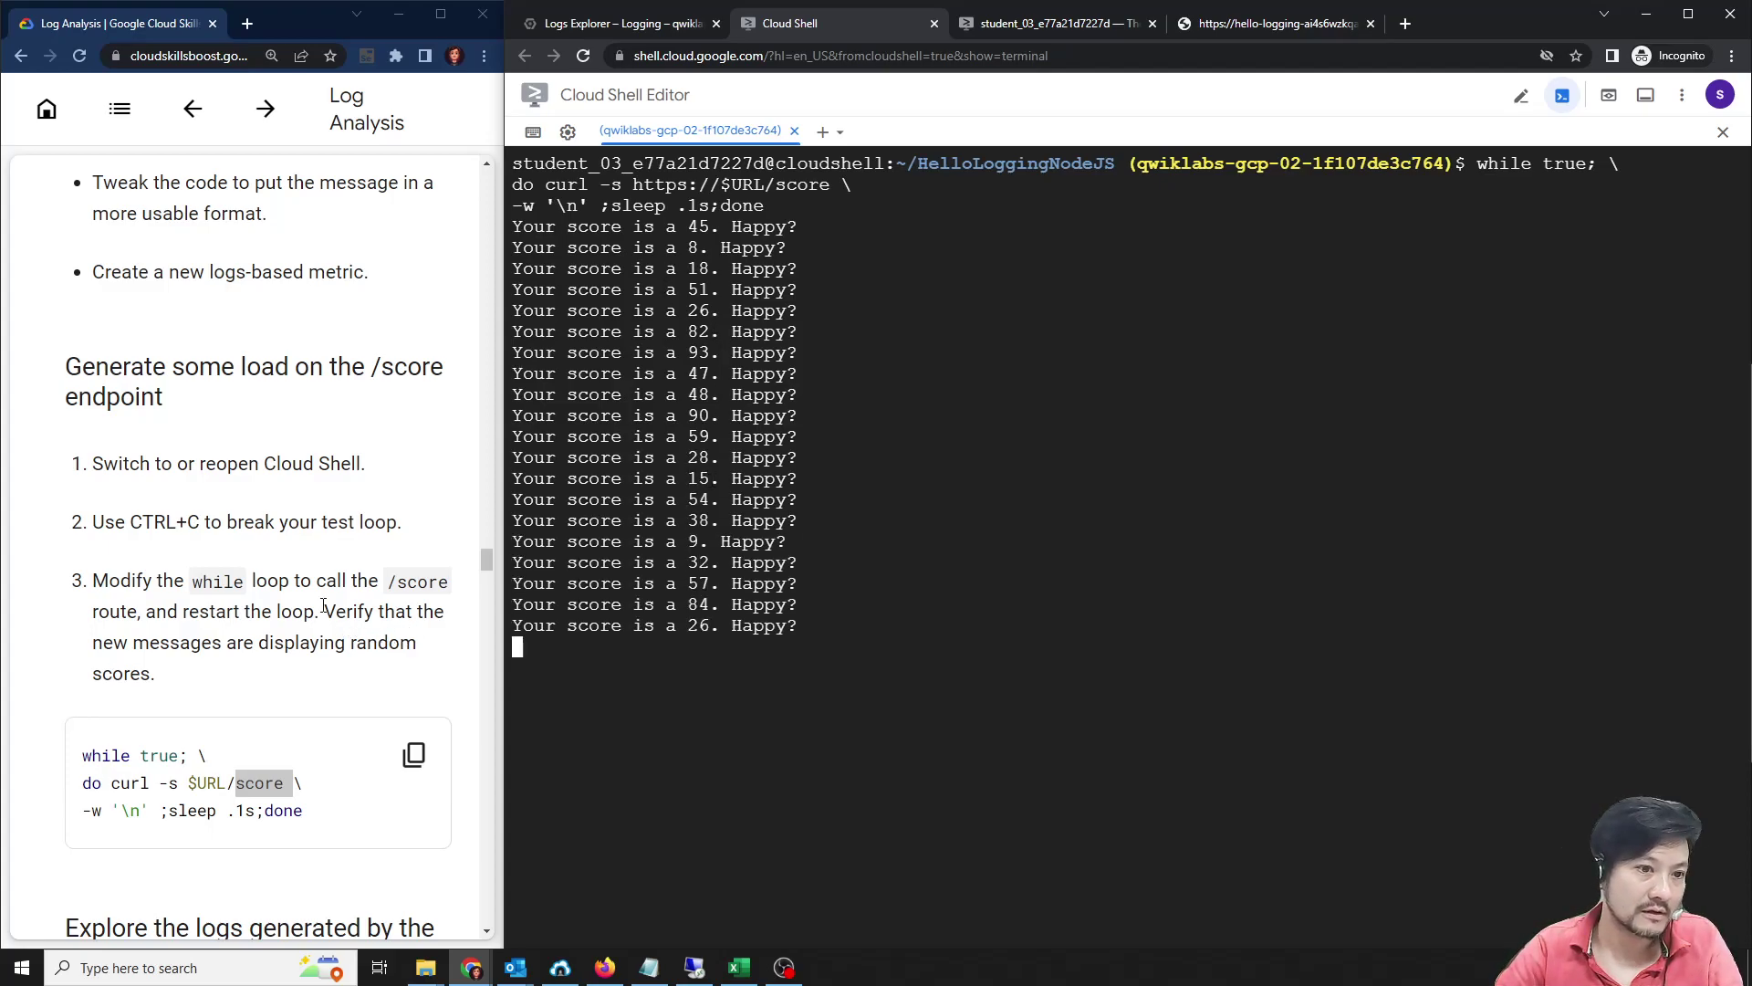
# In Logs Explorer, reduce the query to resource.type="cloud_run_revision" and run it.
pyautogui.scroll(-5, 301, 554)
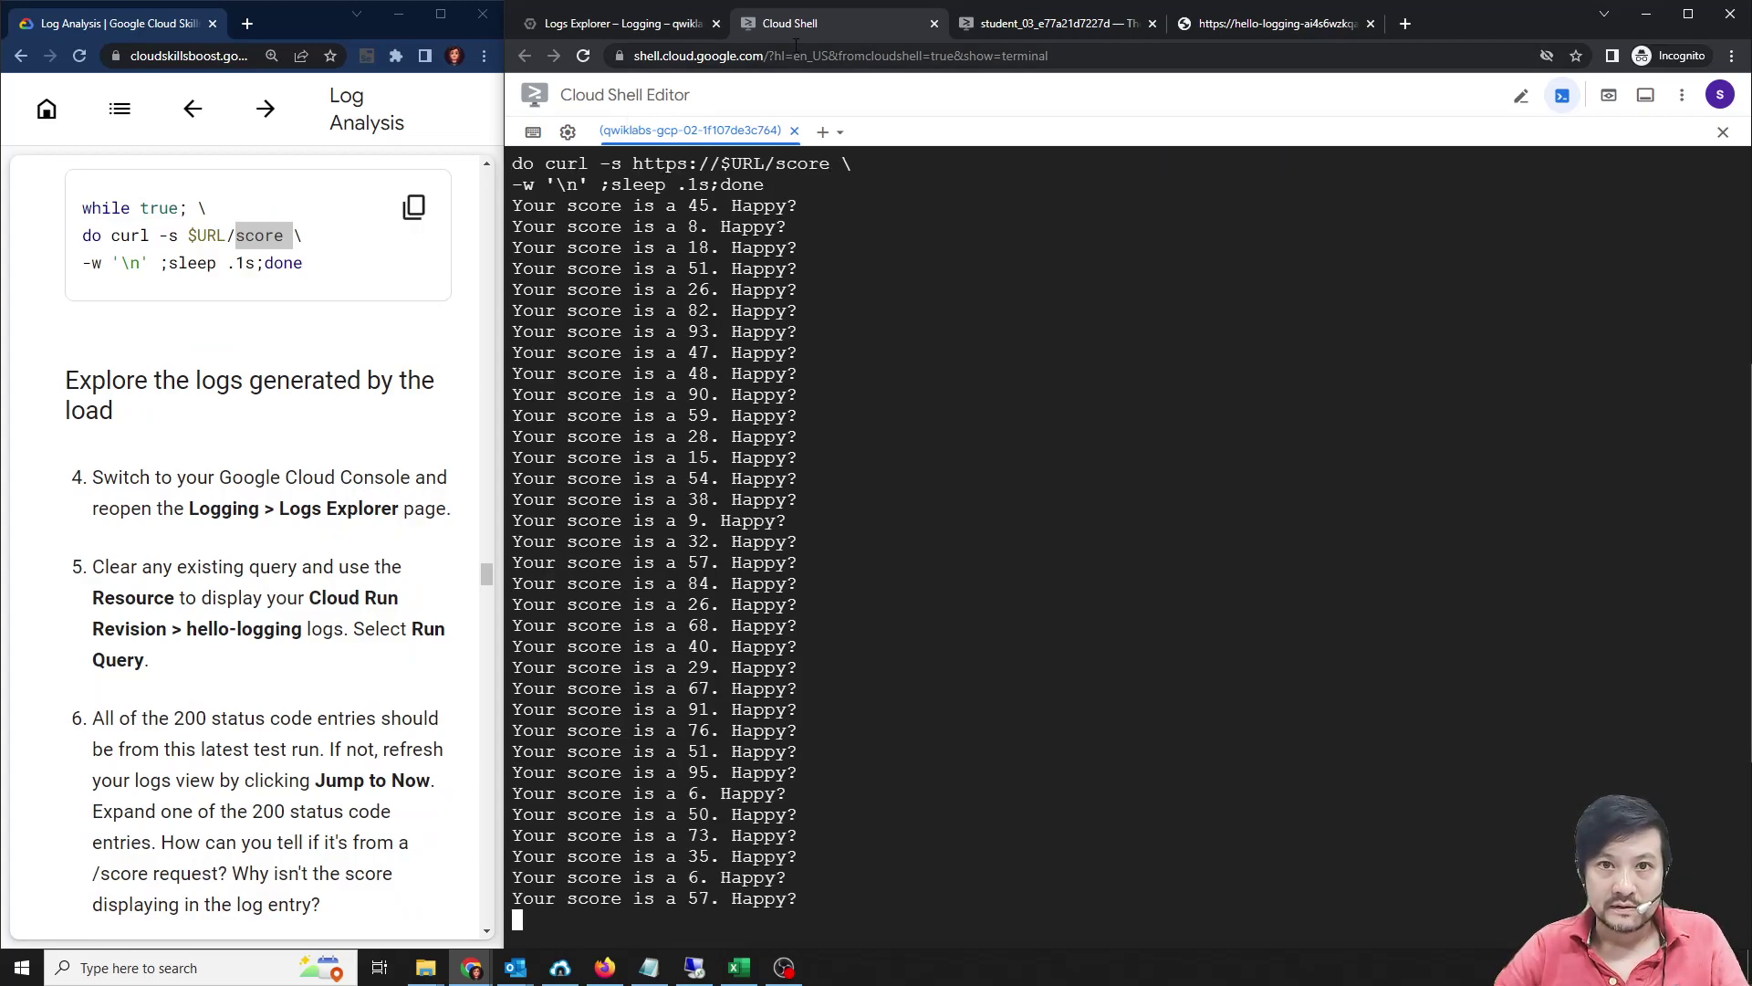
pyautogui.click(619, 24)
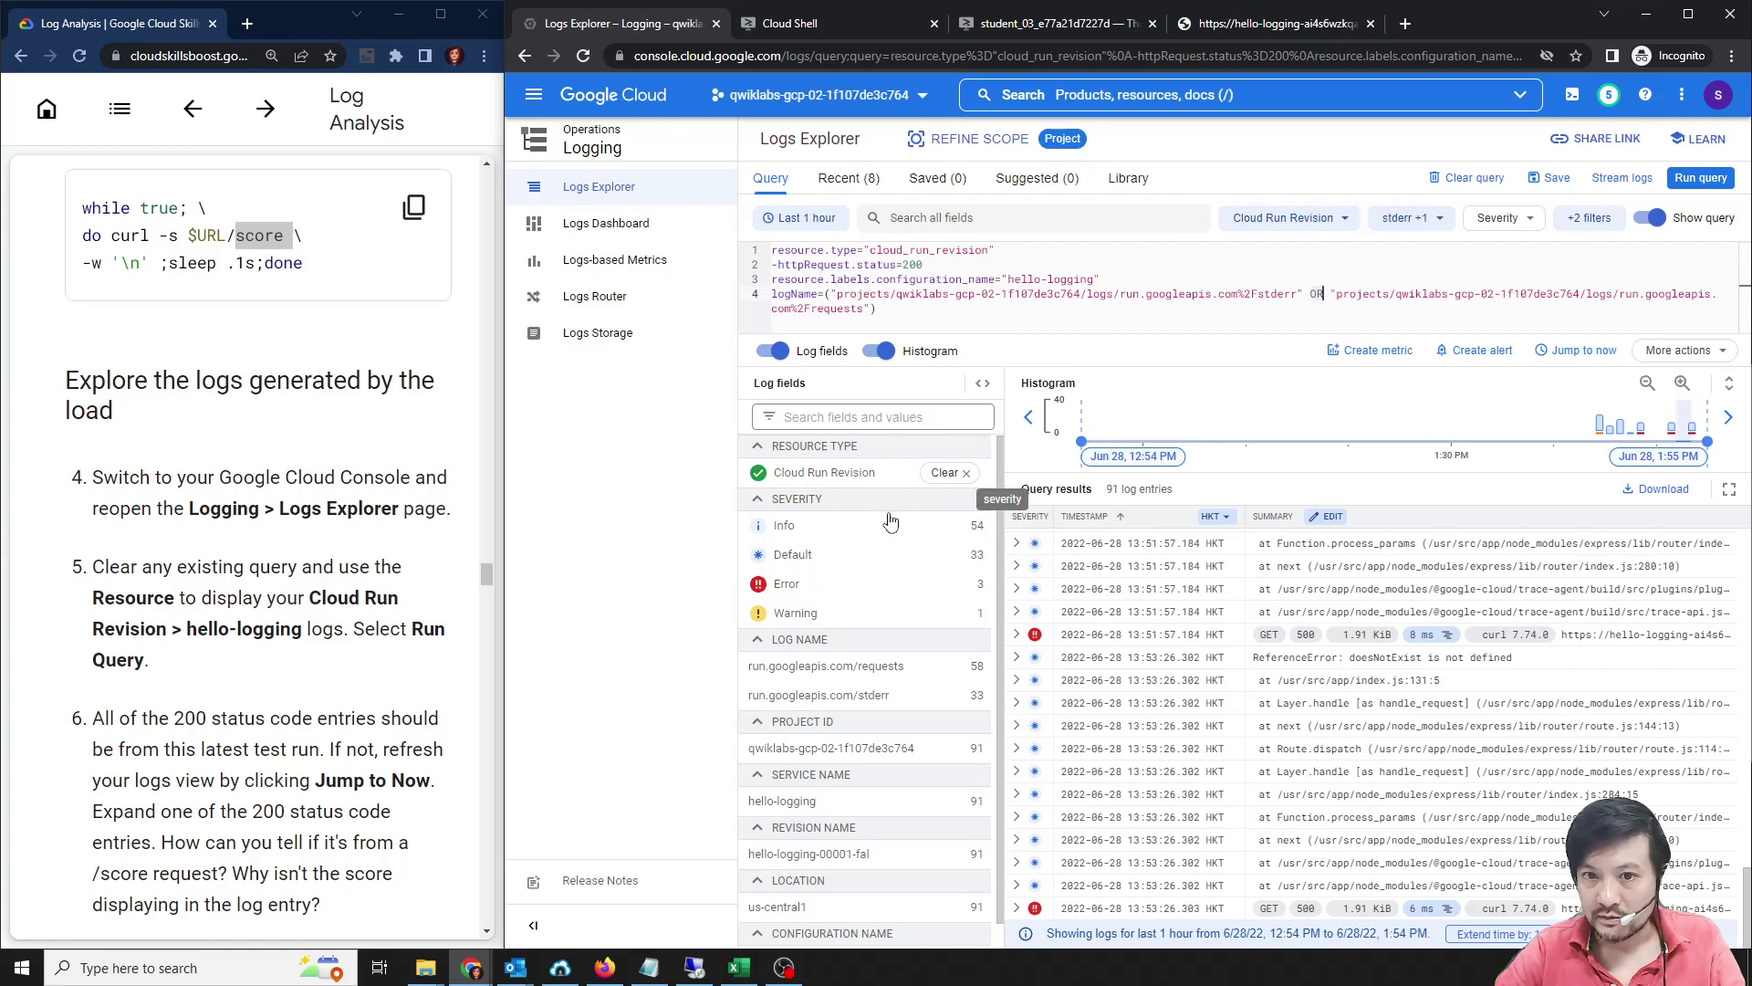
pyautogui.scroll(-1, 918, 867)
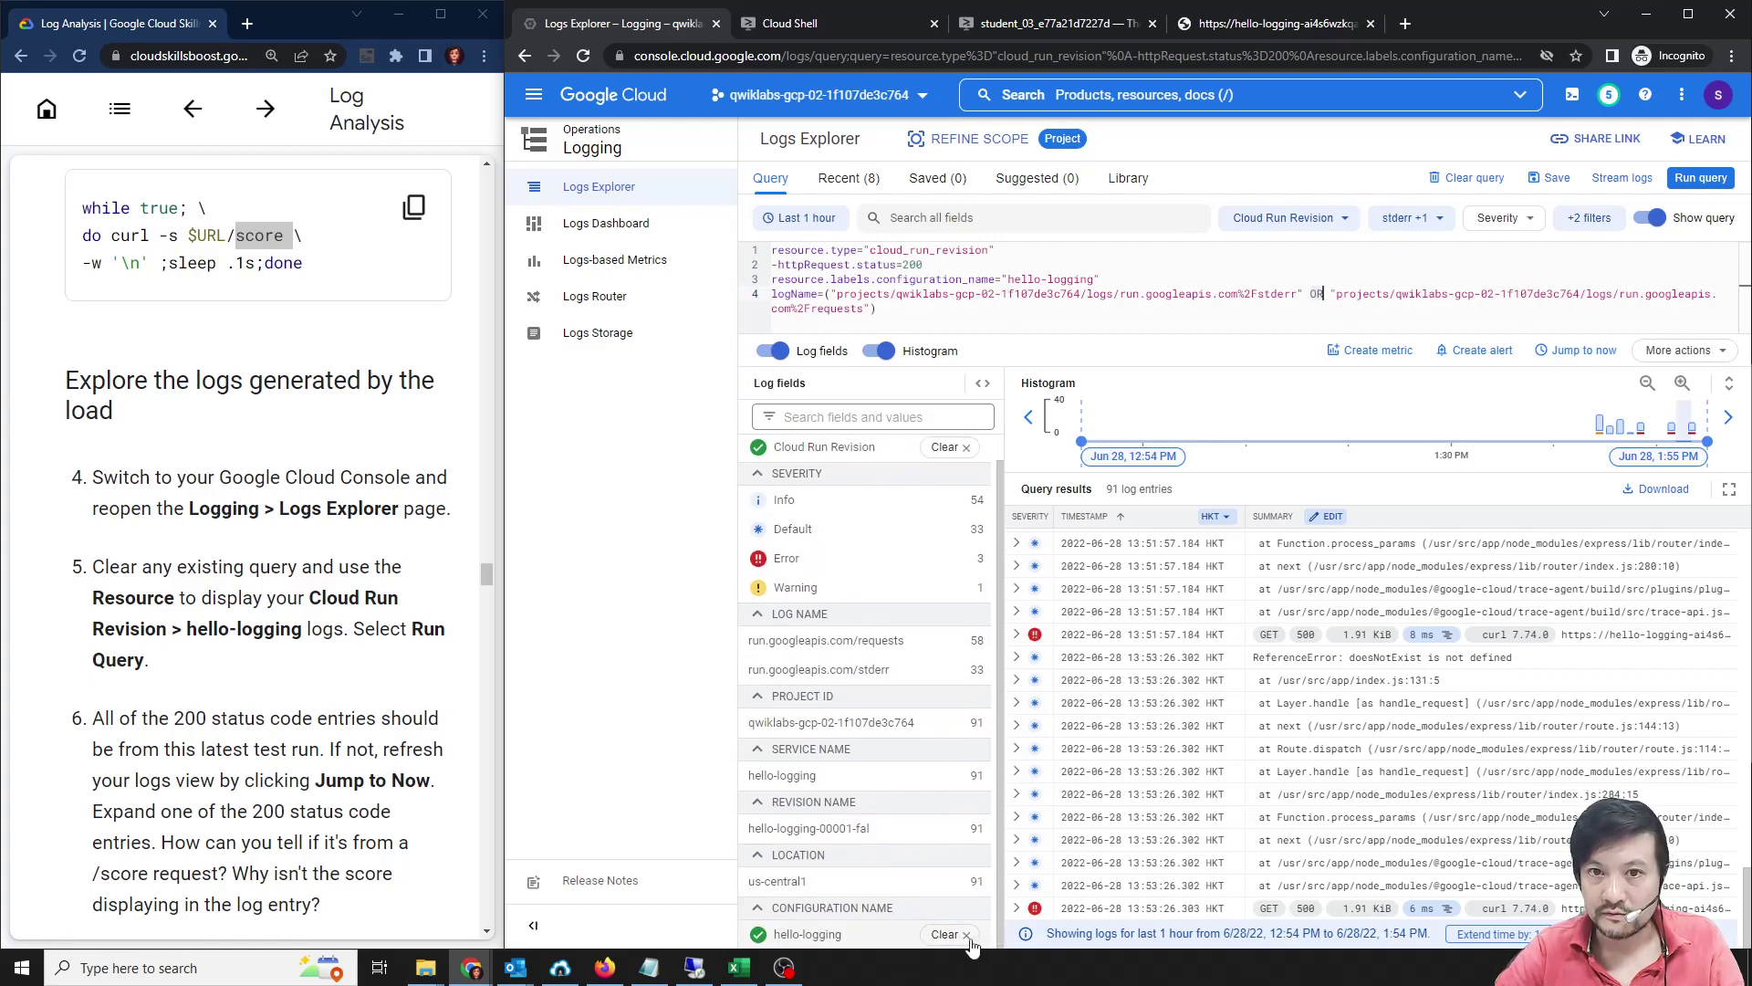
pyautogui.moveTo(936, 318); pyautogui.dragTo(772, 264)
pyautogui.press('BackSpace')
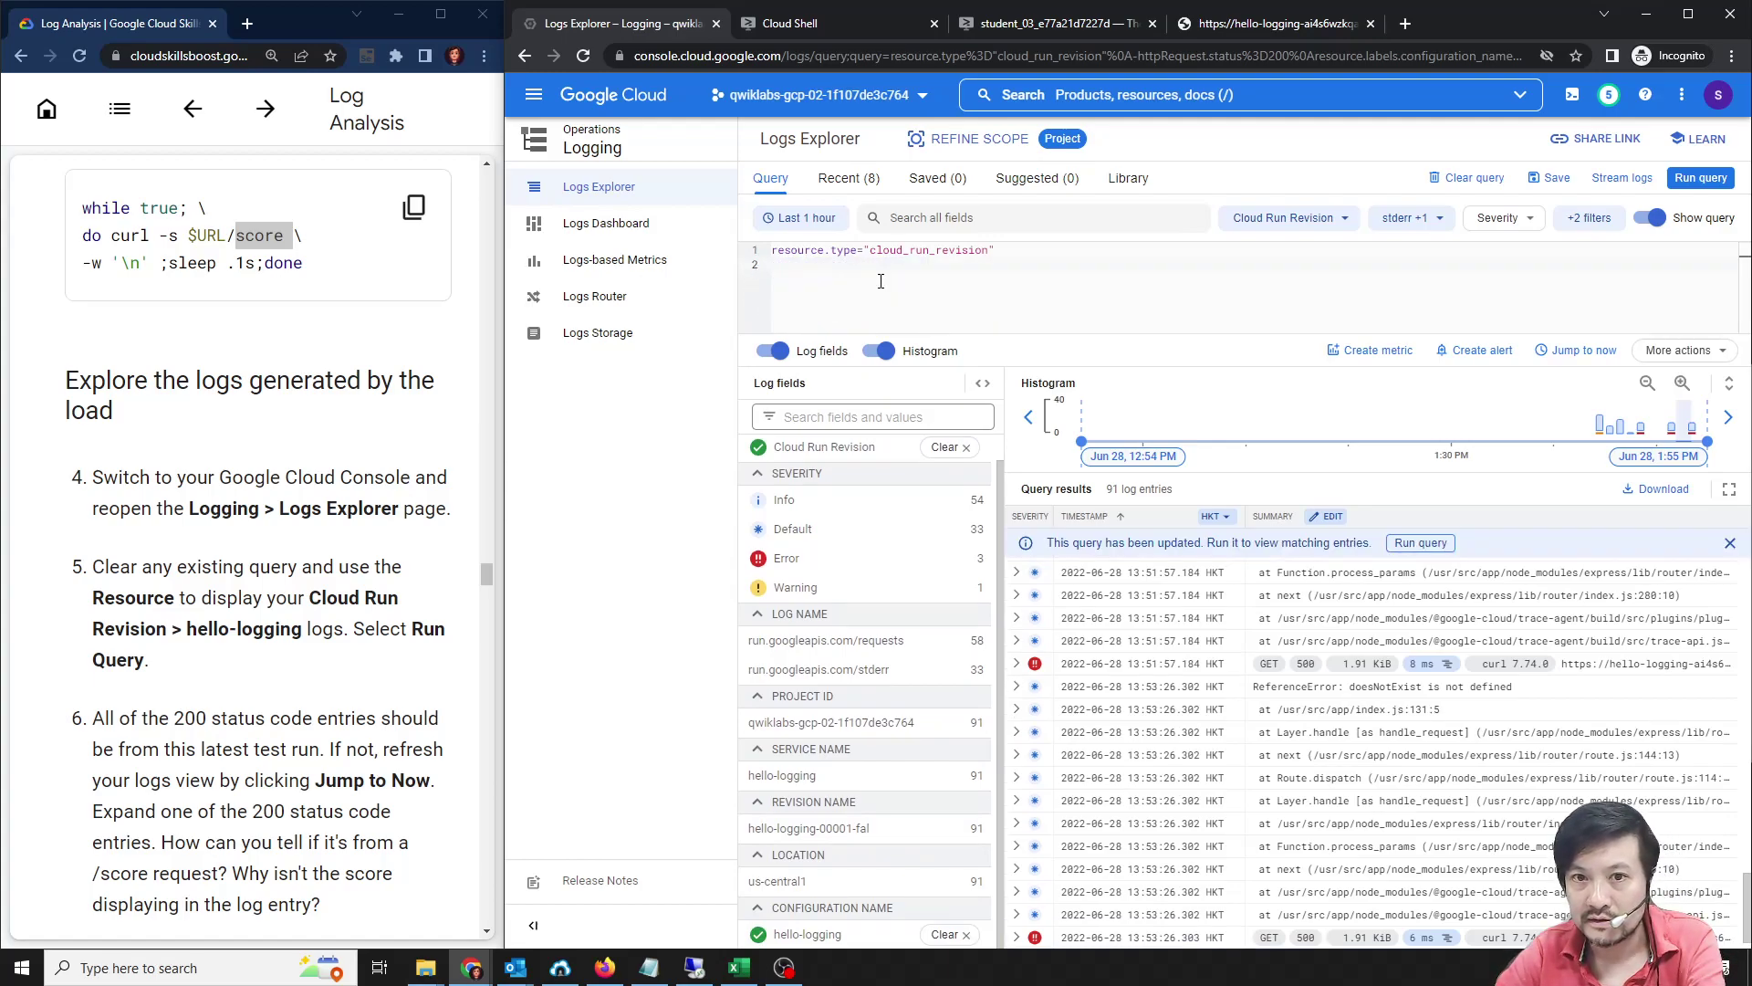
pyautogui.press('BackSpace')
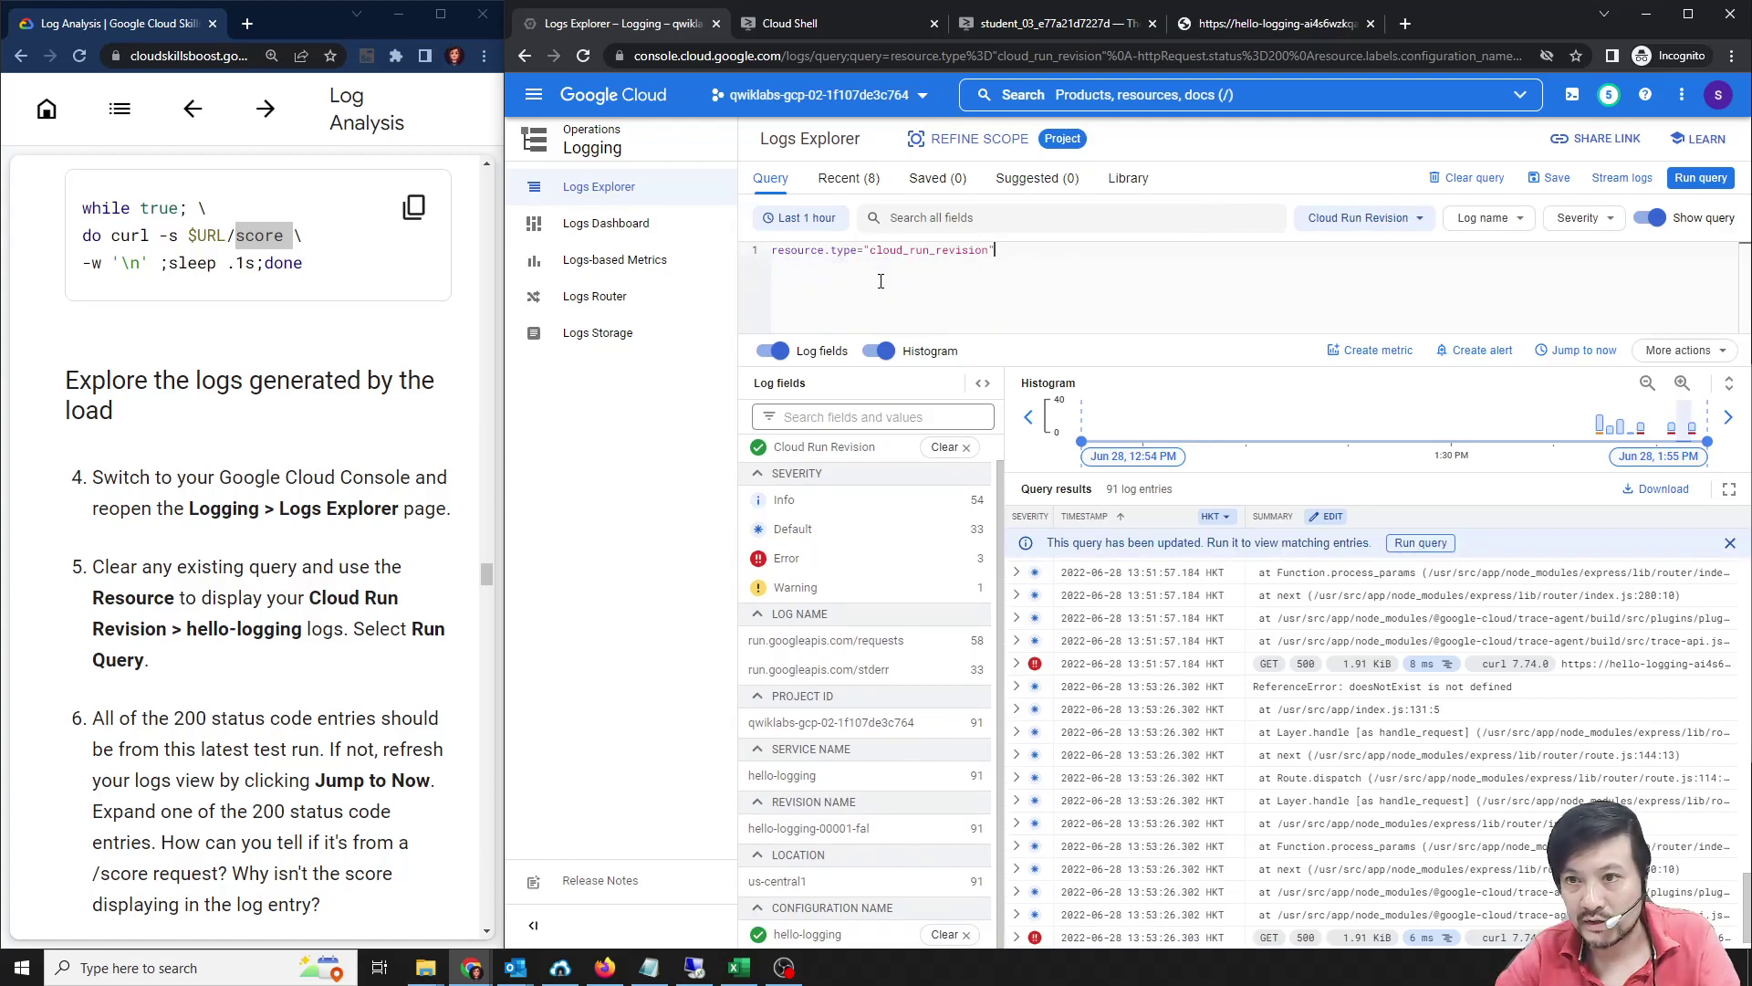
pyautogui.click(1715, 181)
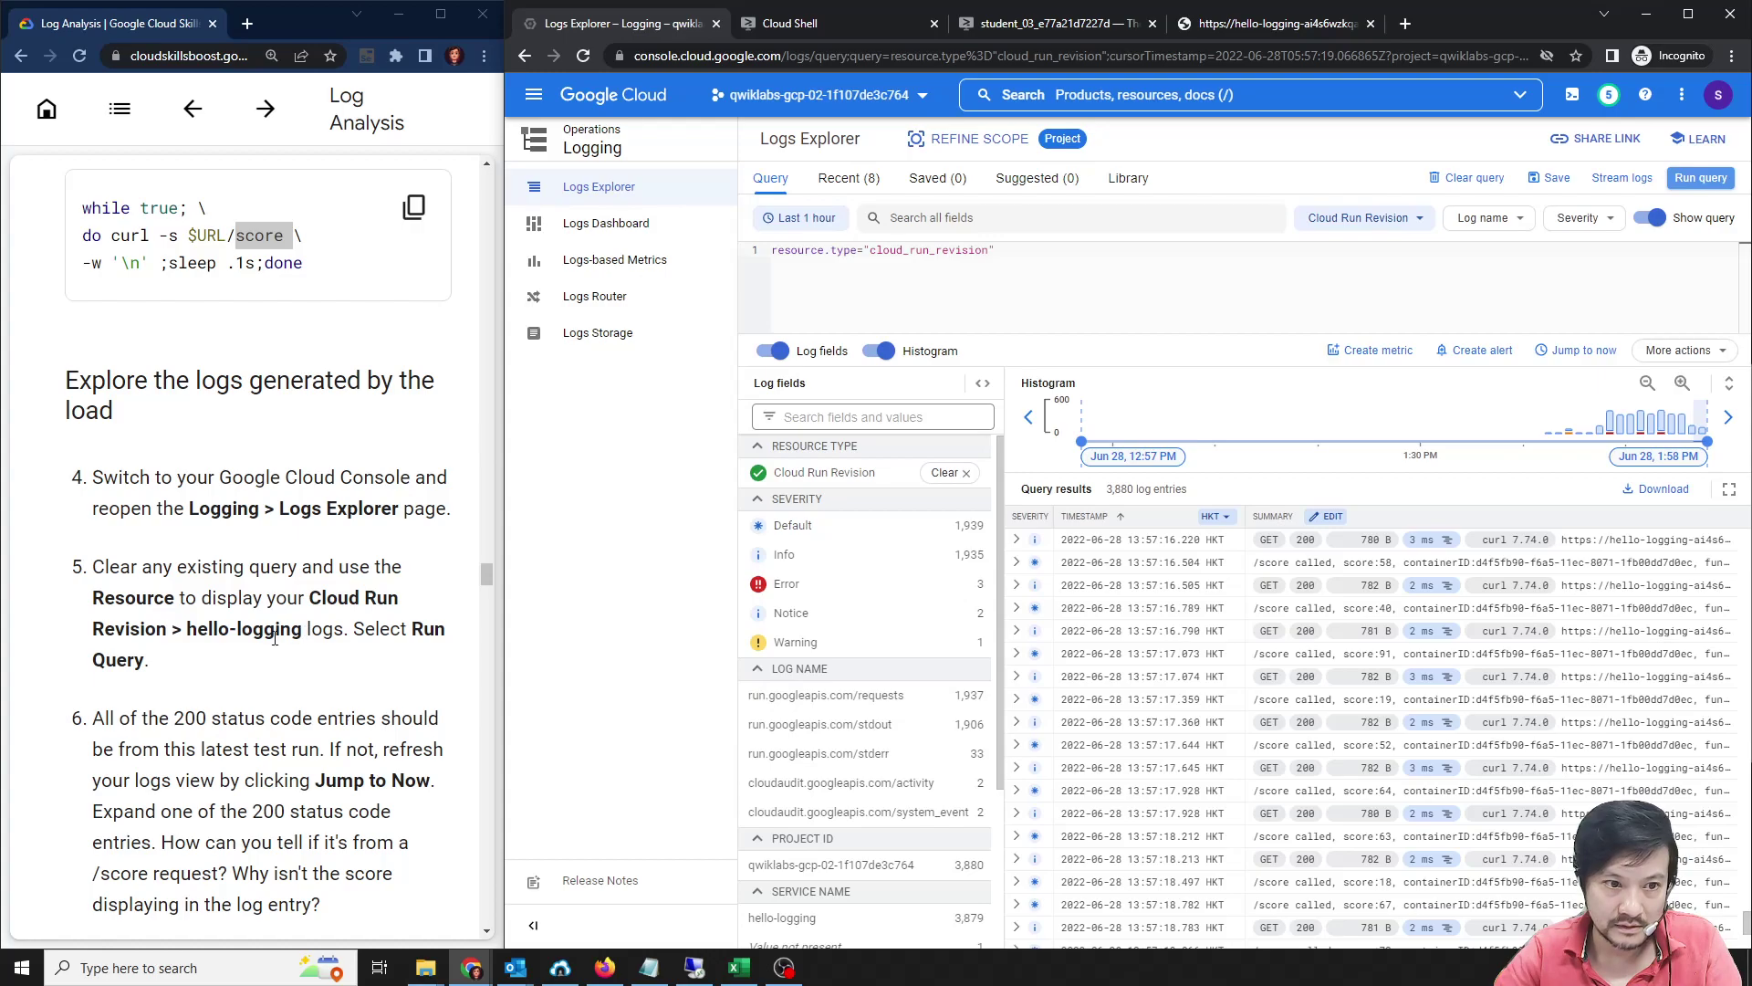
# Filter the Cloud Run Revision logs by the configuration name hello-logging.
pyautogui.scroll(-2, 907, 696)
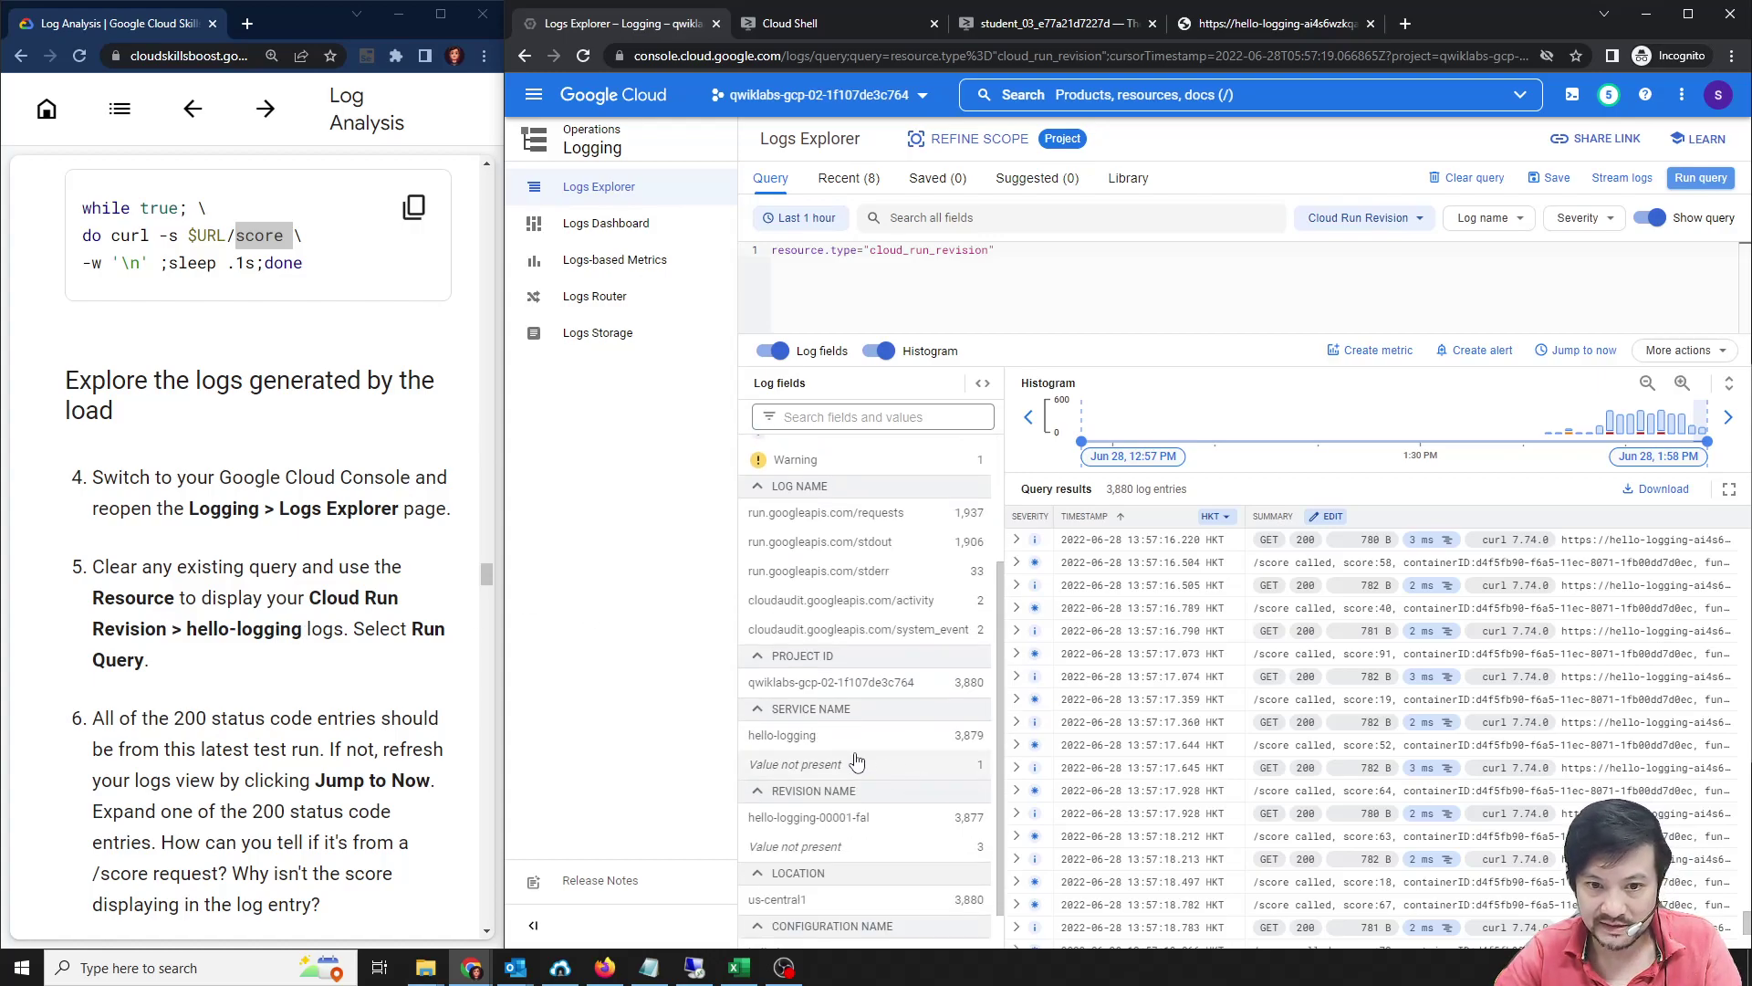
pyautogui.scroll(-1, 849, 776)
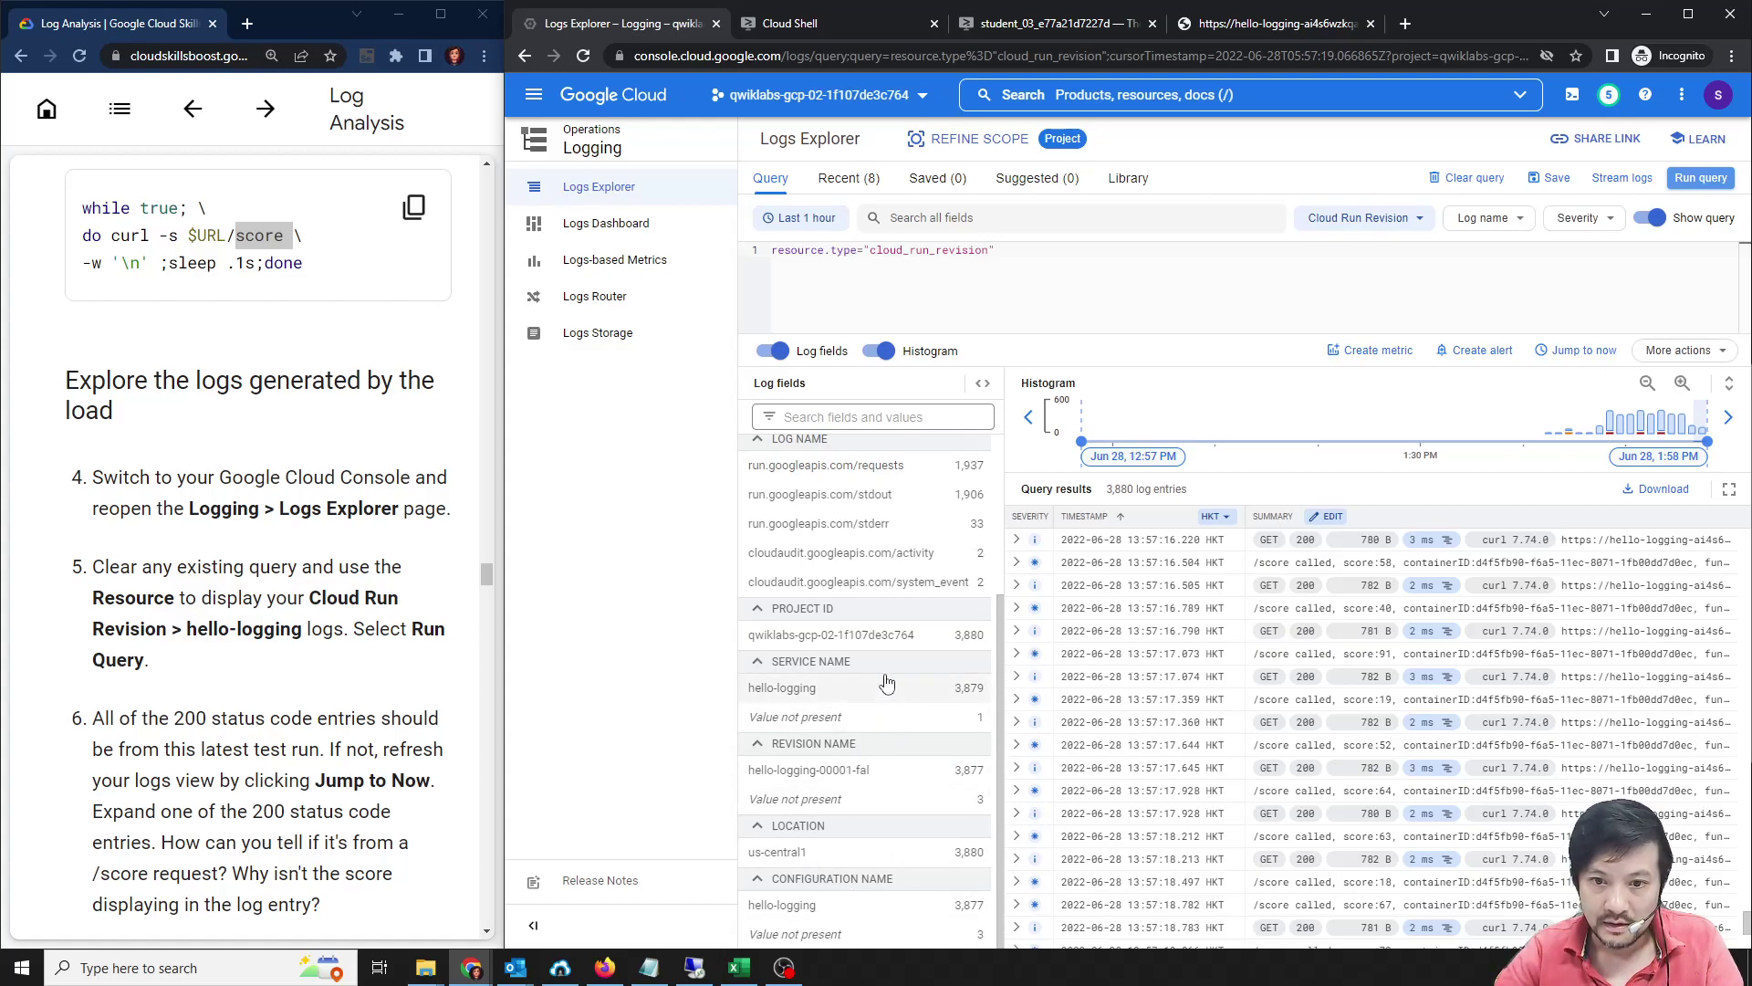
pyautogui.click(856, 907)
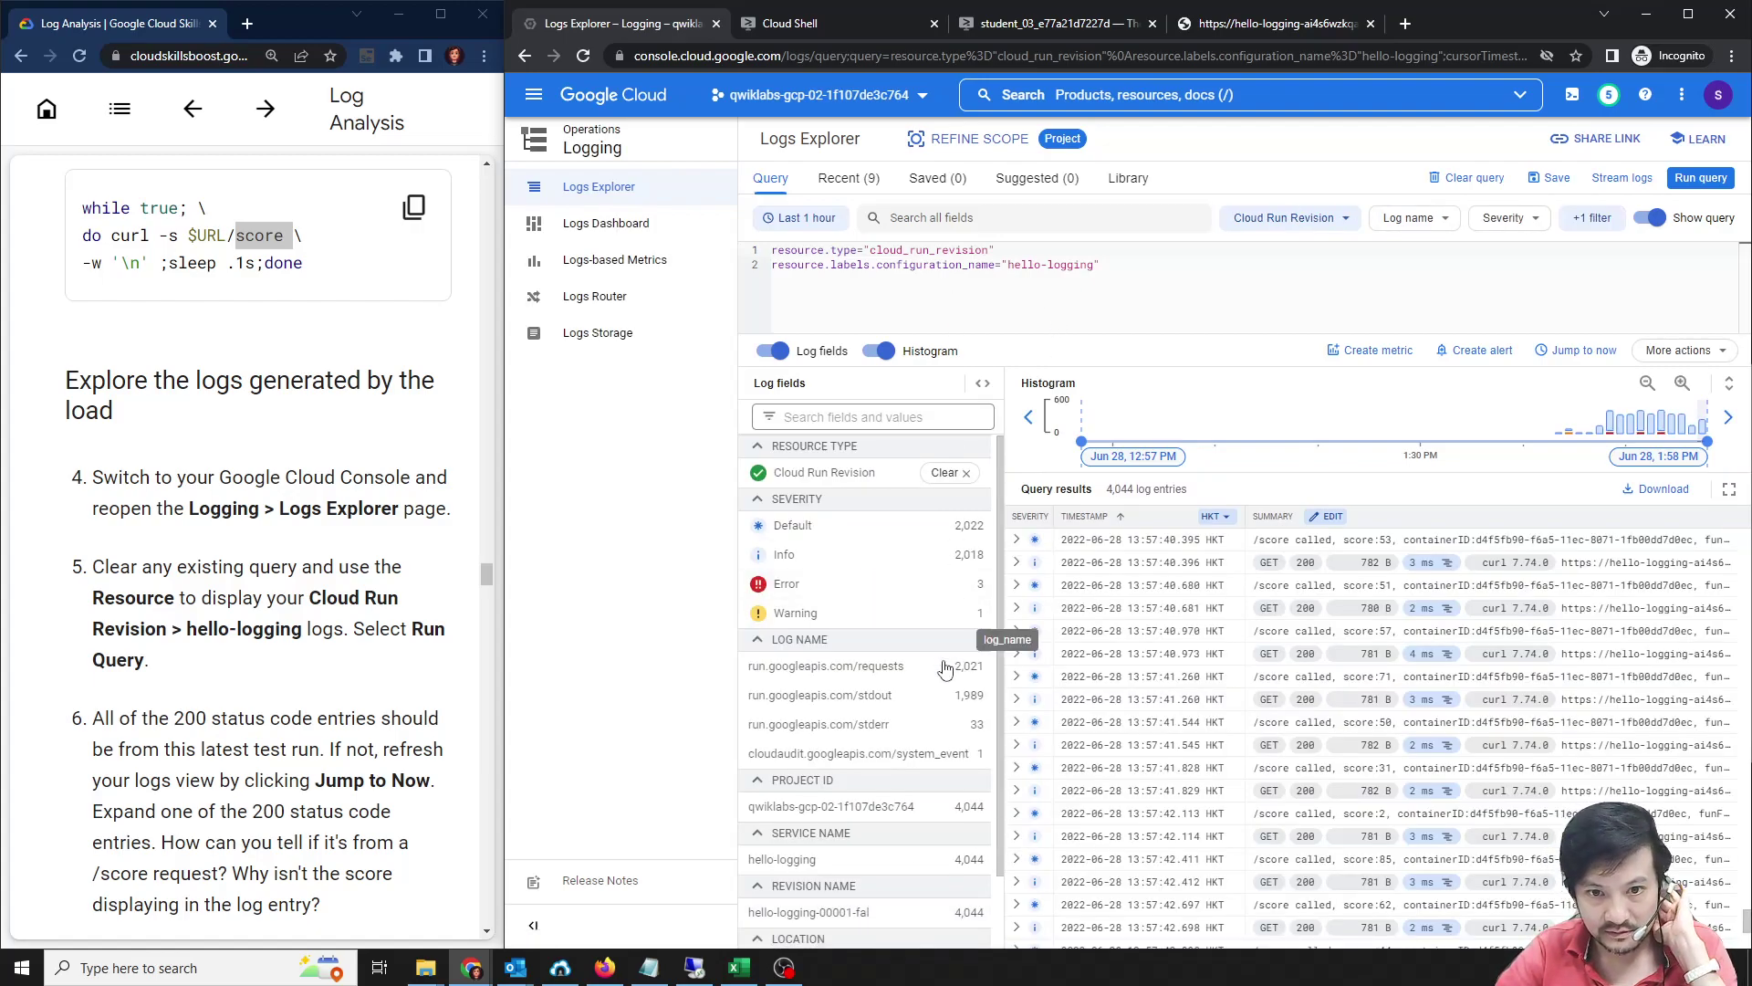
pyautogui.scroll(-1, 952, 774)
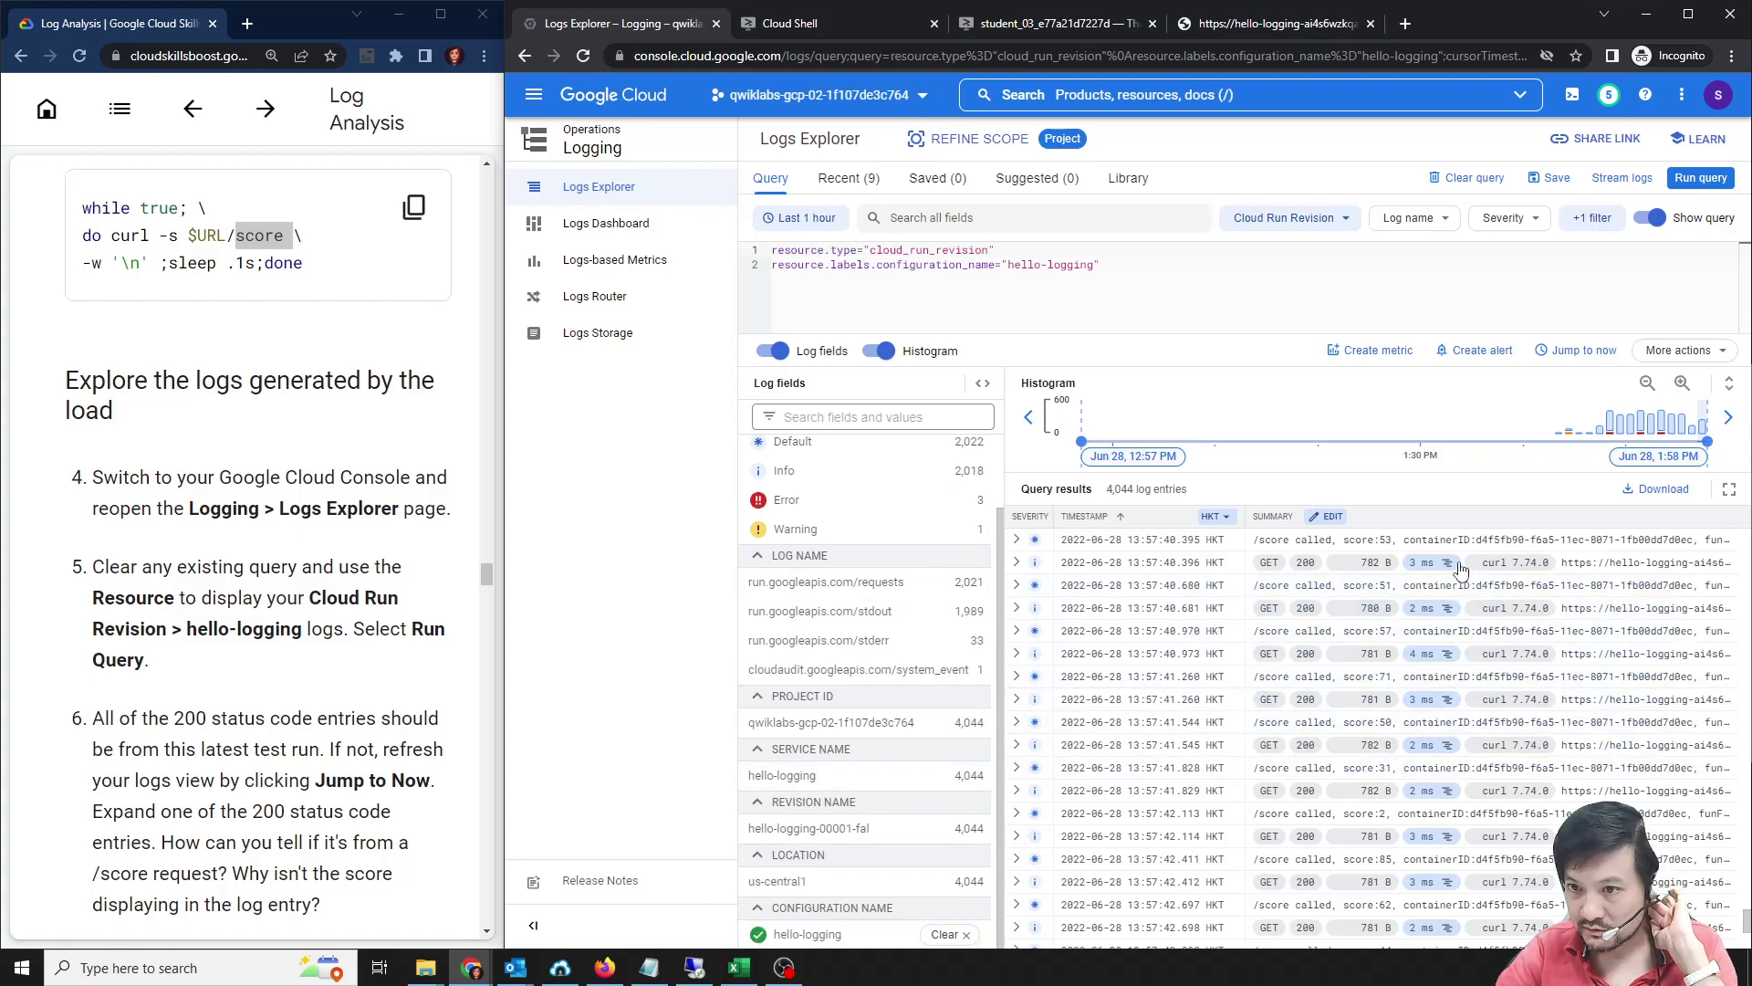
# Inspect the details of a 200 status request entry and a "/score called" stdout entry, collapsing each again.
pyautogui.click(1015, 562)
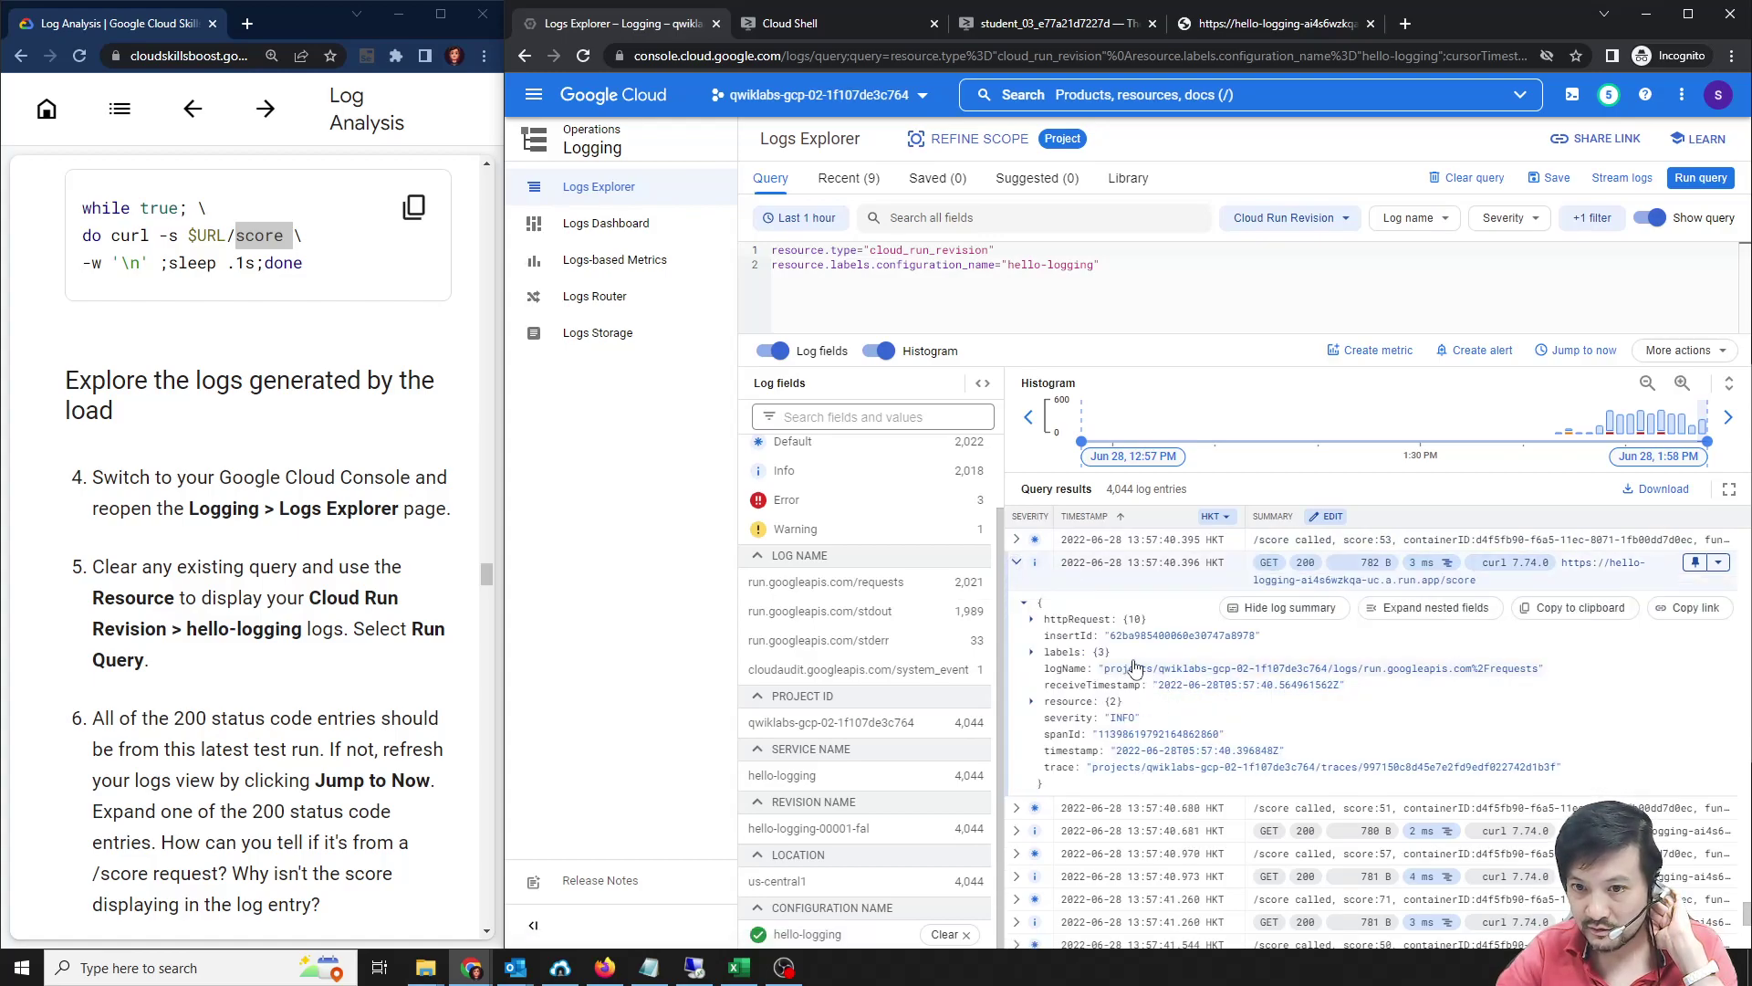
pyautogui.click(1017, 566)
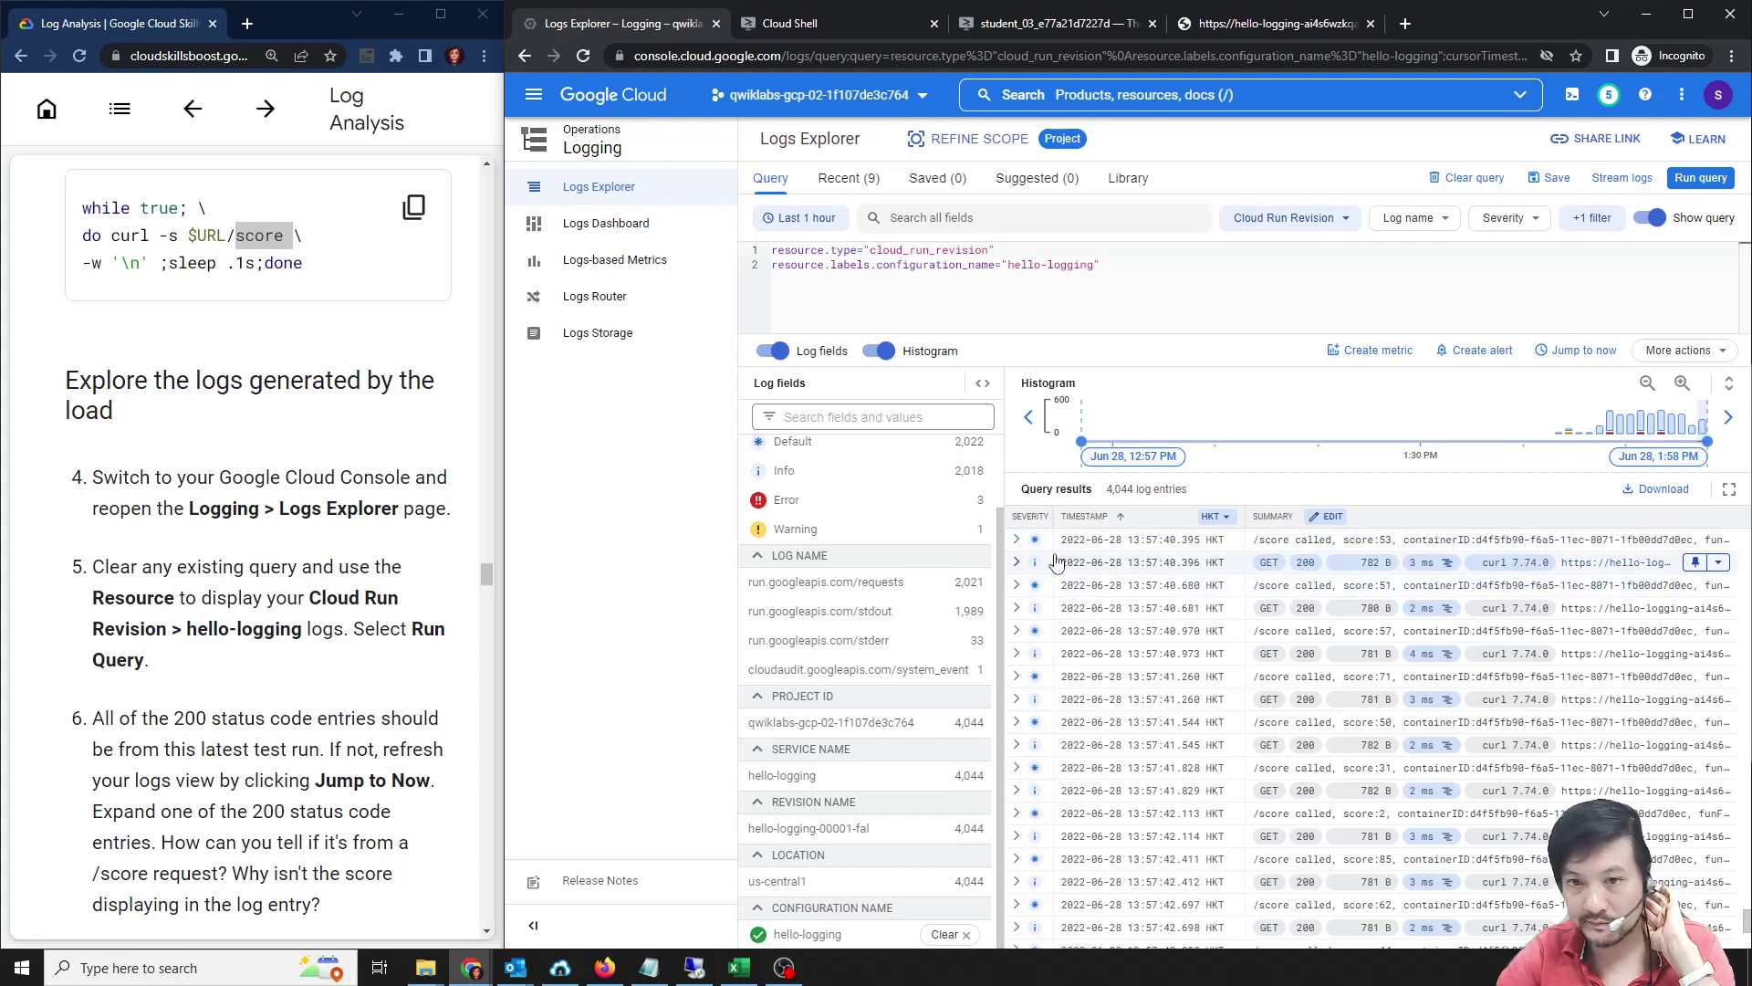
pyautogui.click(1015, 542)
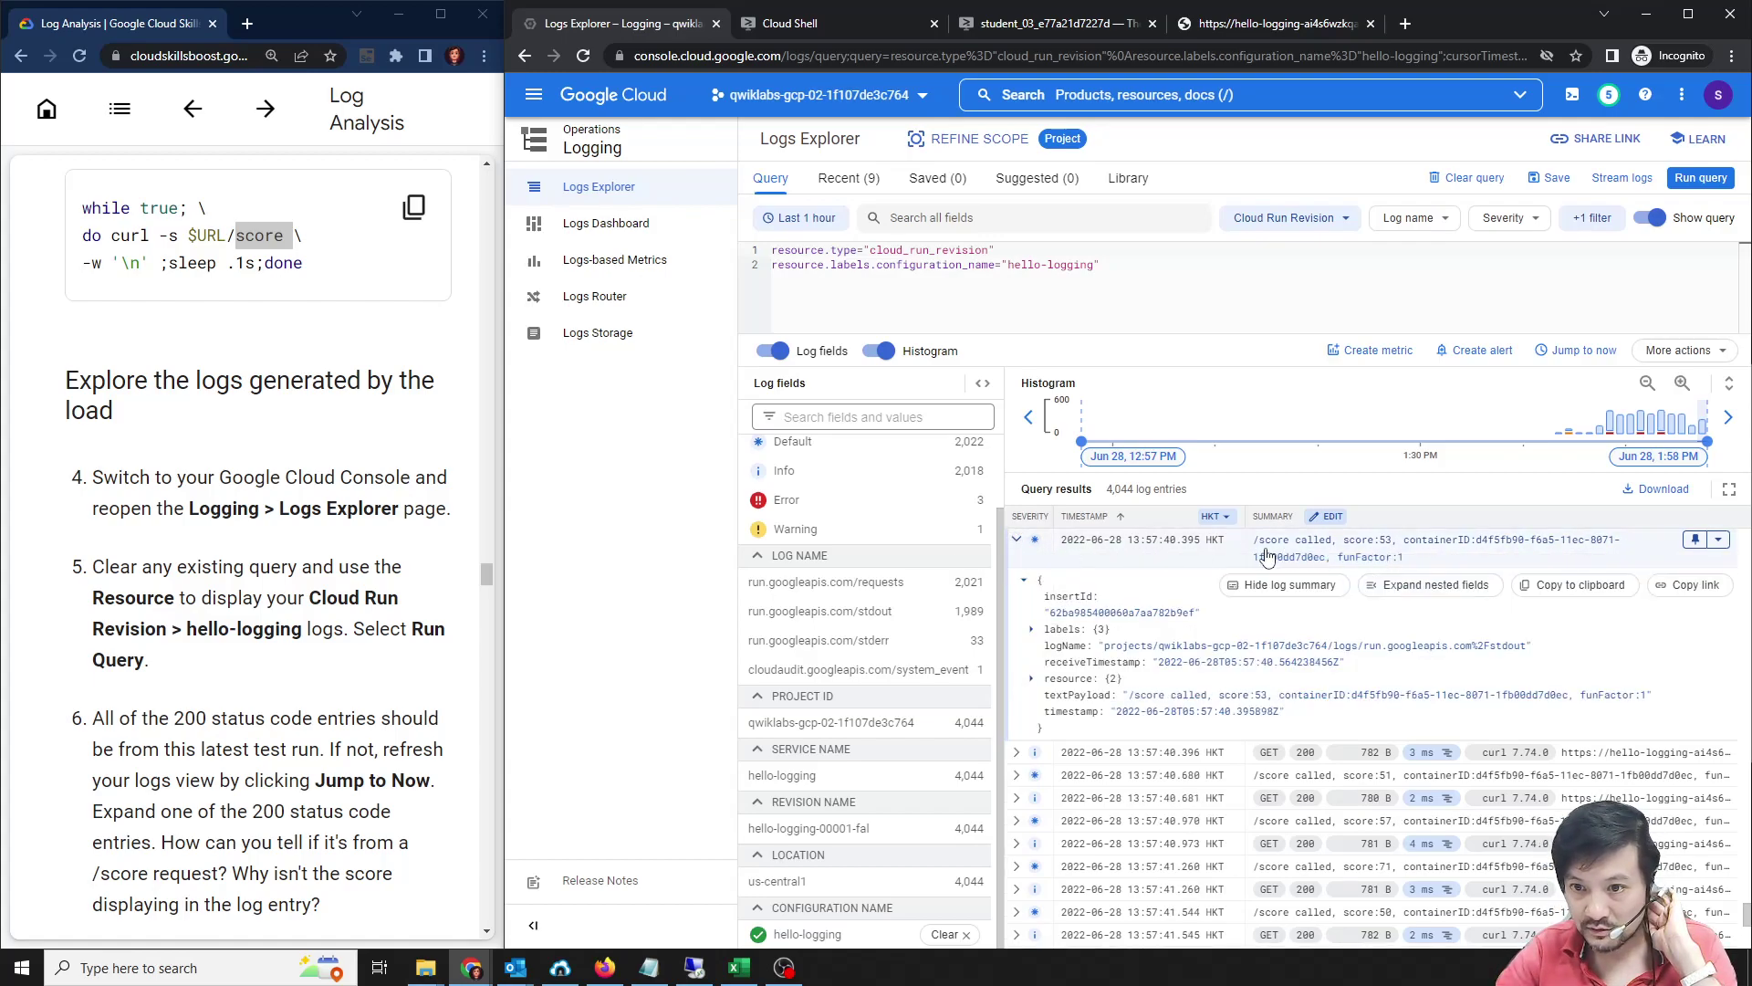
pyautogui.click(1018, 541)
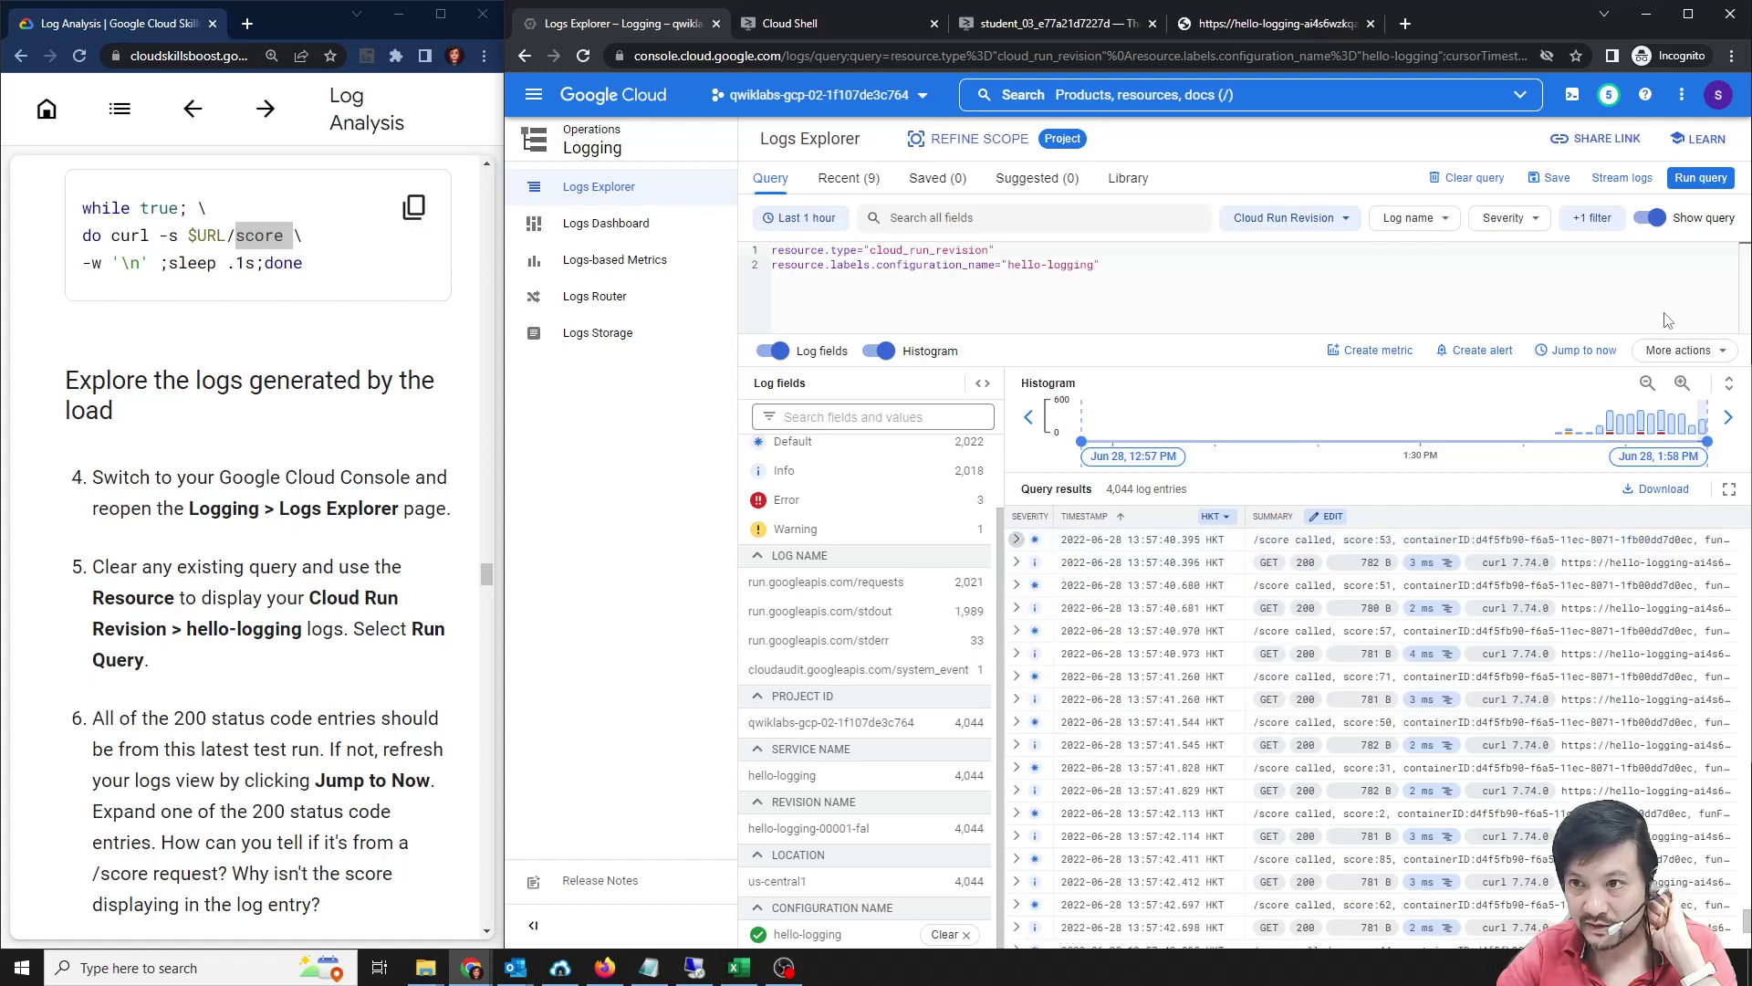
# Stream the hello-logging logs live with the query shown, watch the incoming /score entries and stop the stream.
pyautogui.click(1631, 187)
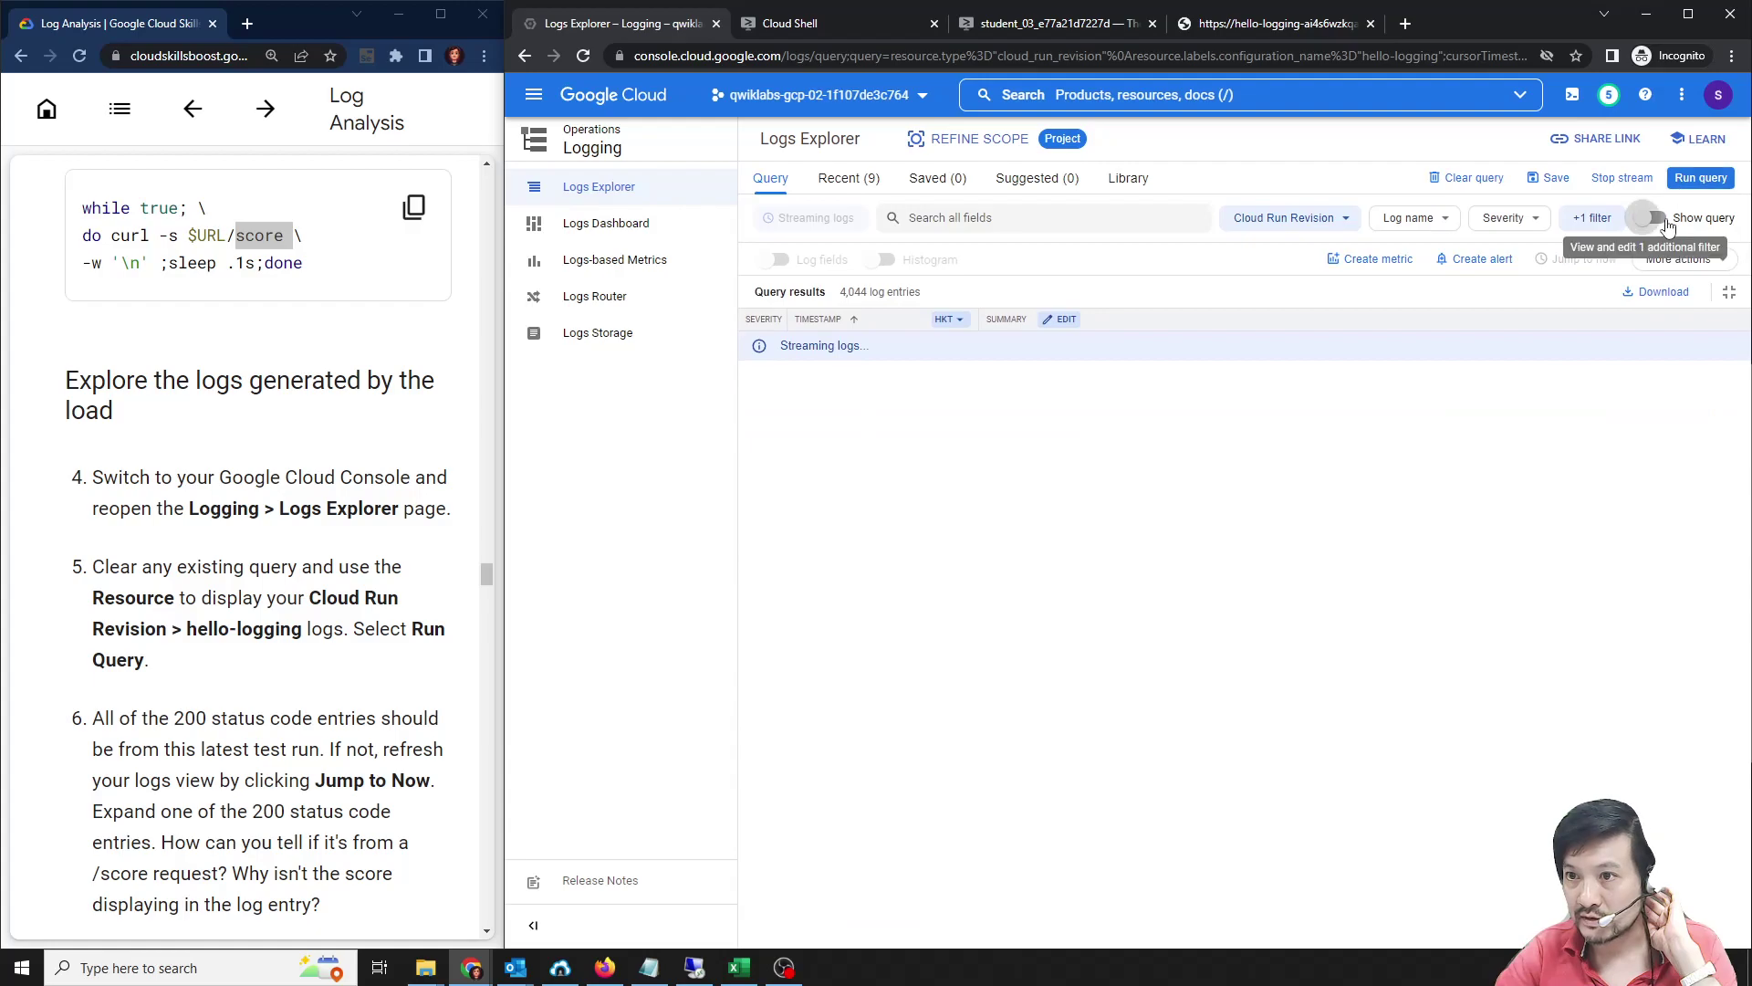
pyautogui.click(1657, 219)
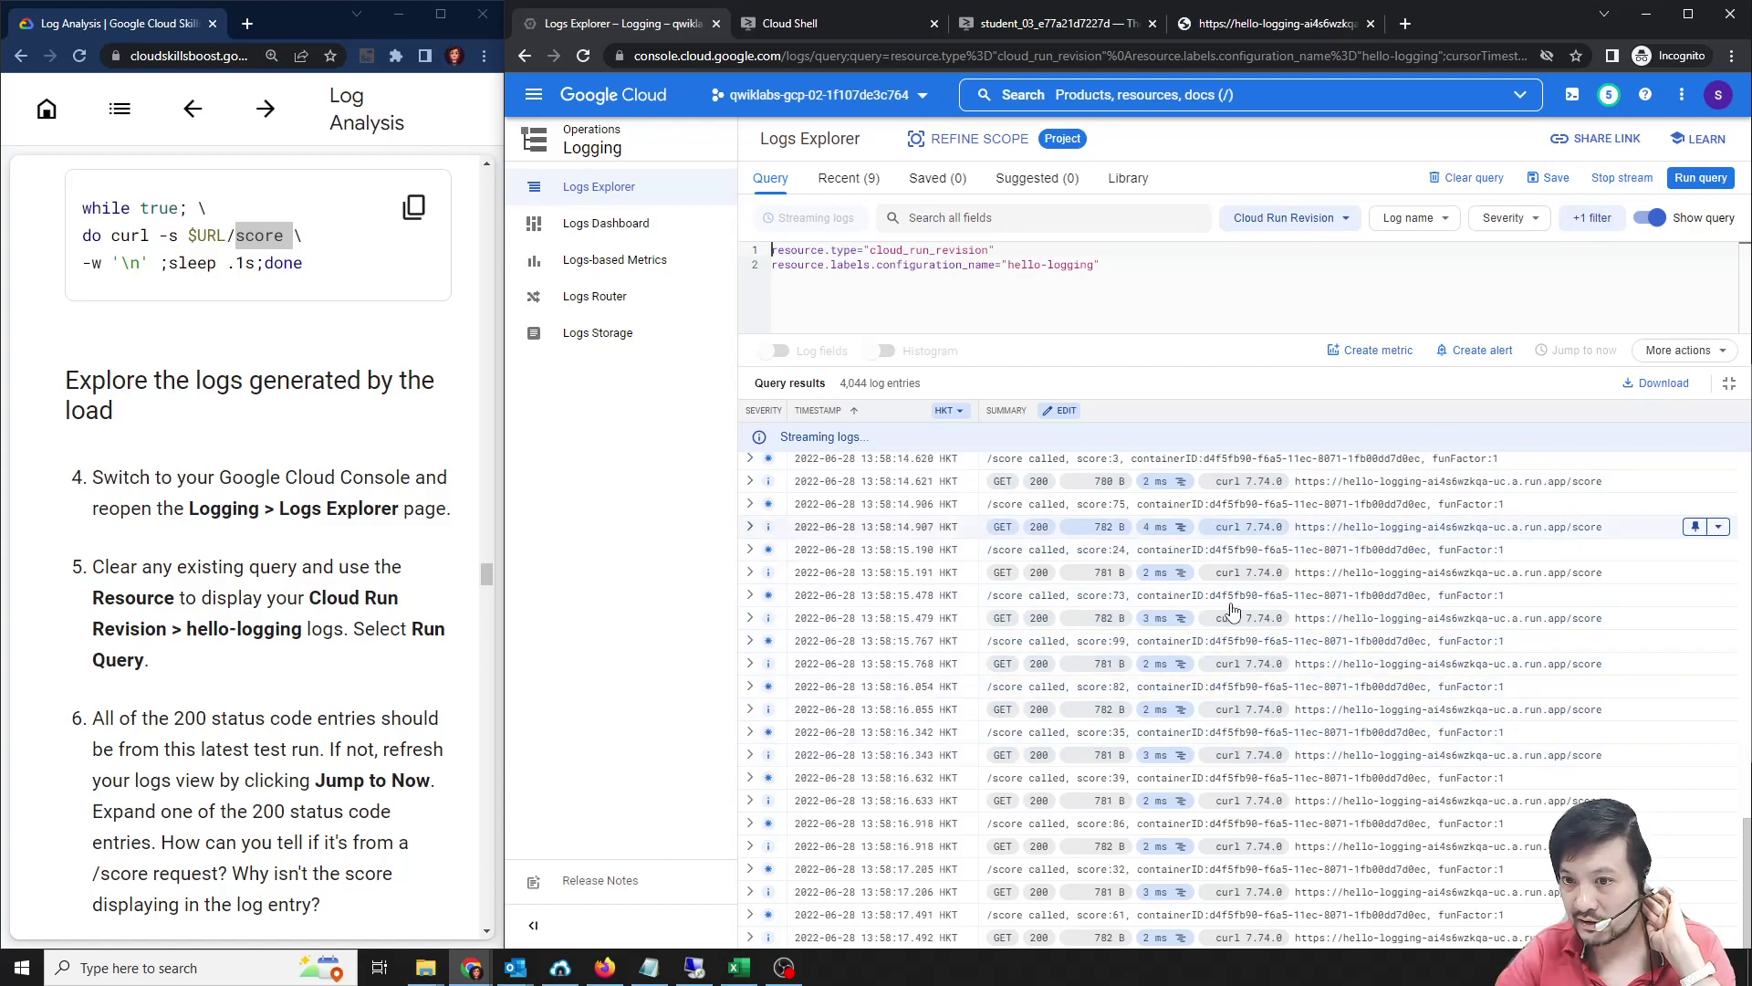
pyautogui.click(1623, 179)
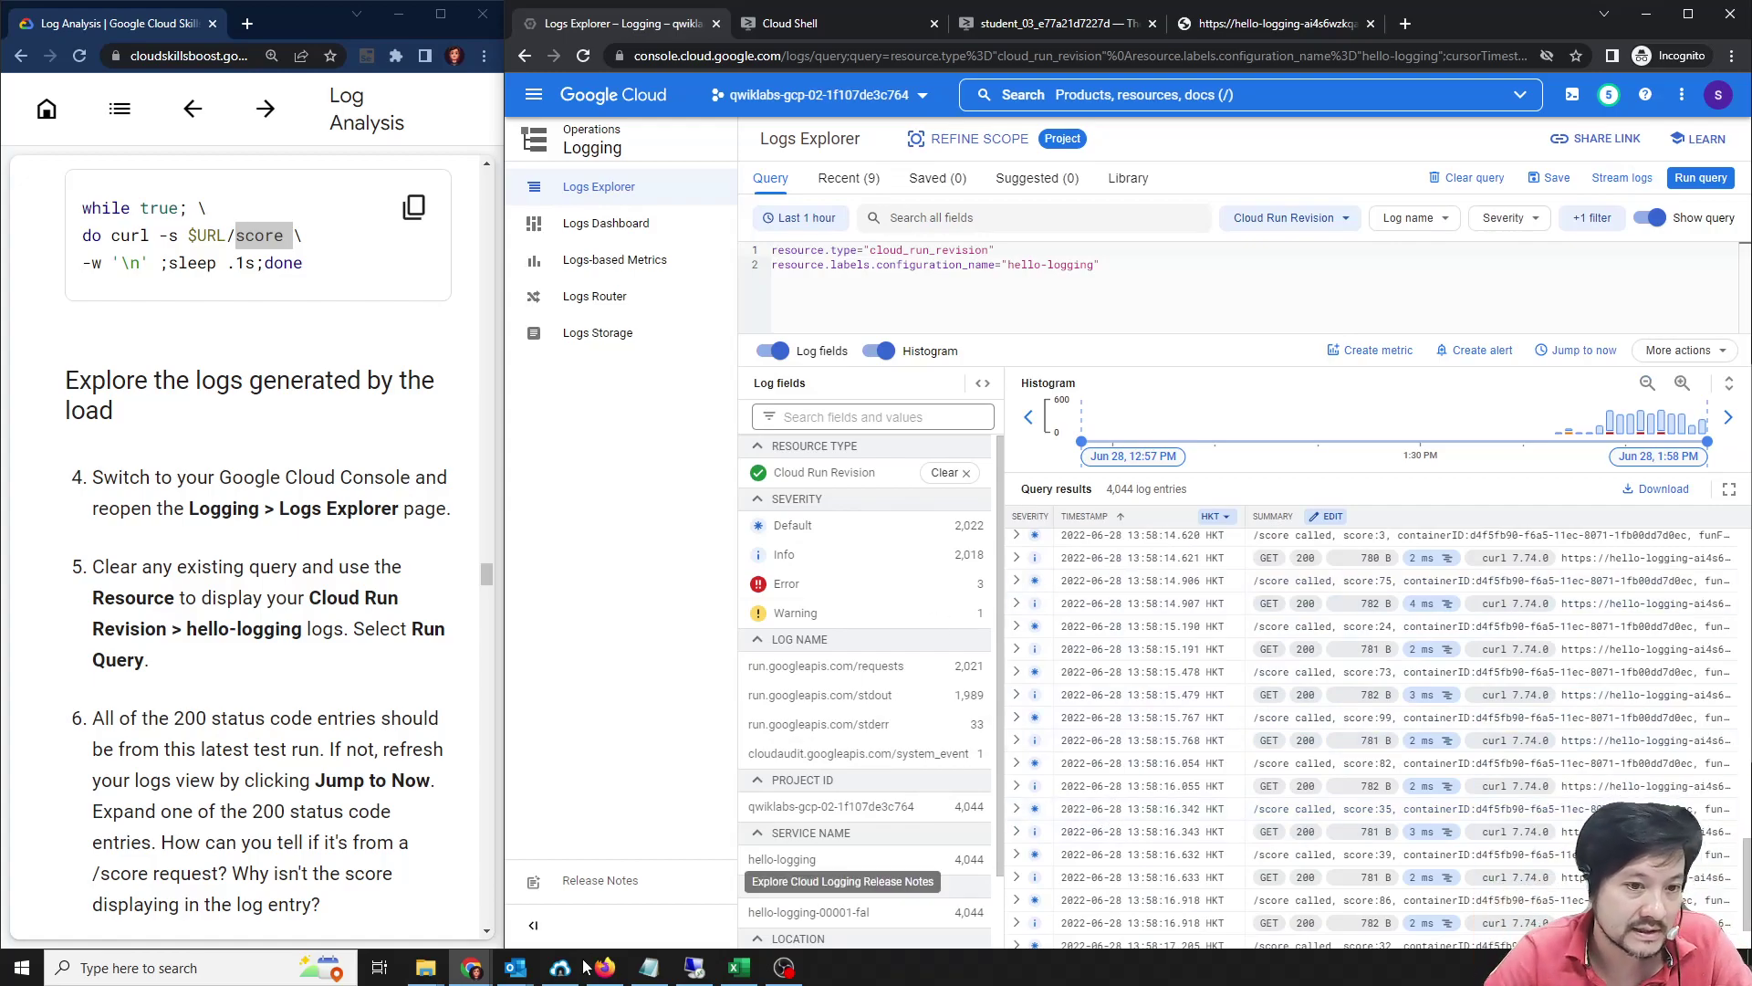
# Refresh the hello-logging results to the current time twice, review the newest entries and check the /score loop in Cloud Shell.
pyautogui.scroll(-2, 303, 603)
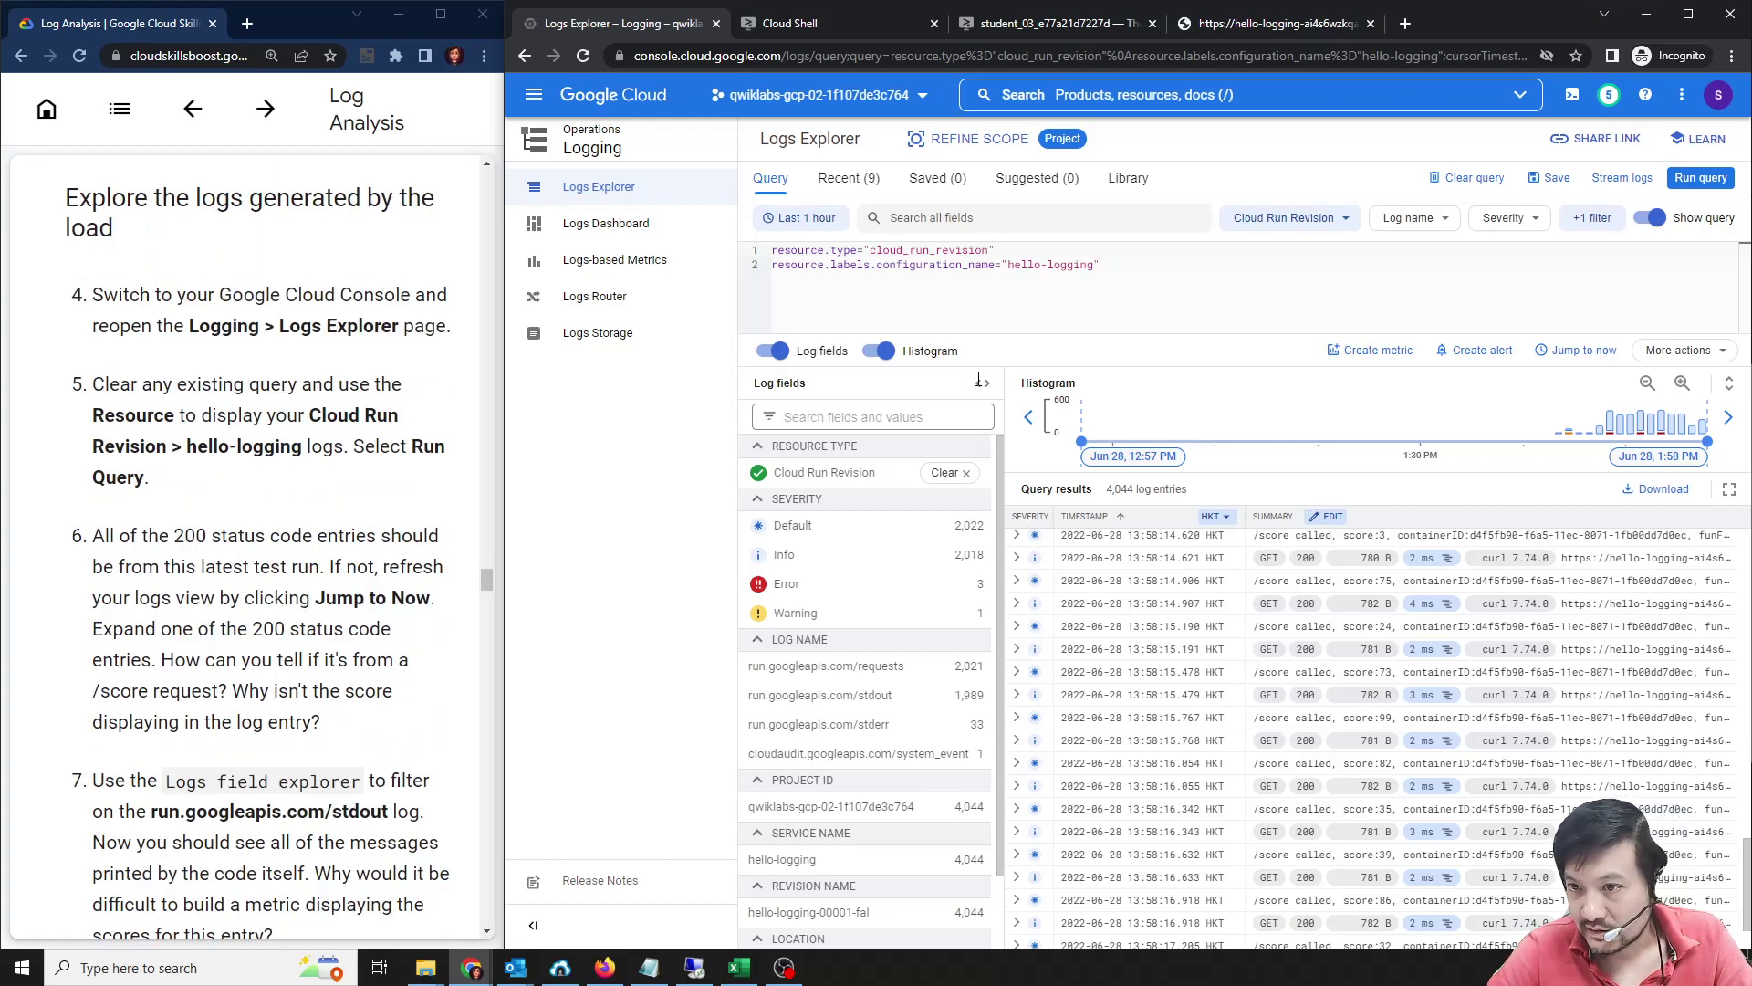
pyautogui.click(1597, 356)
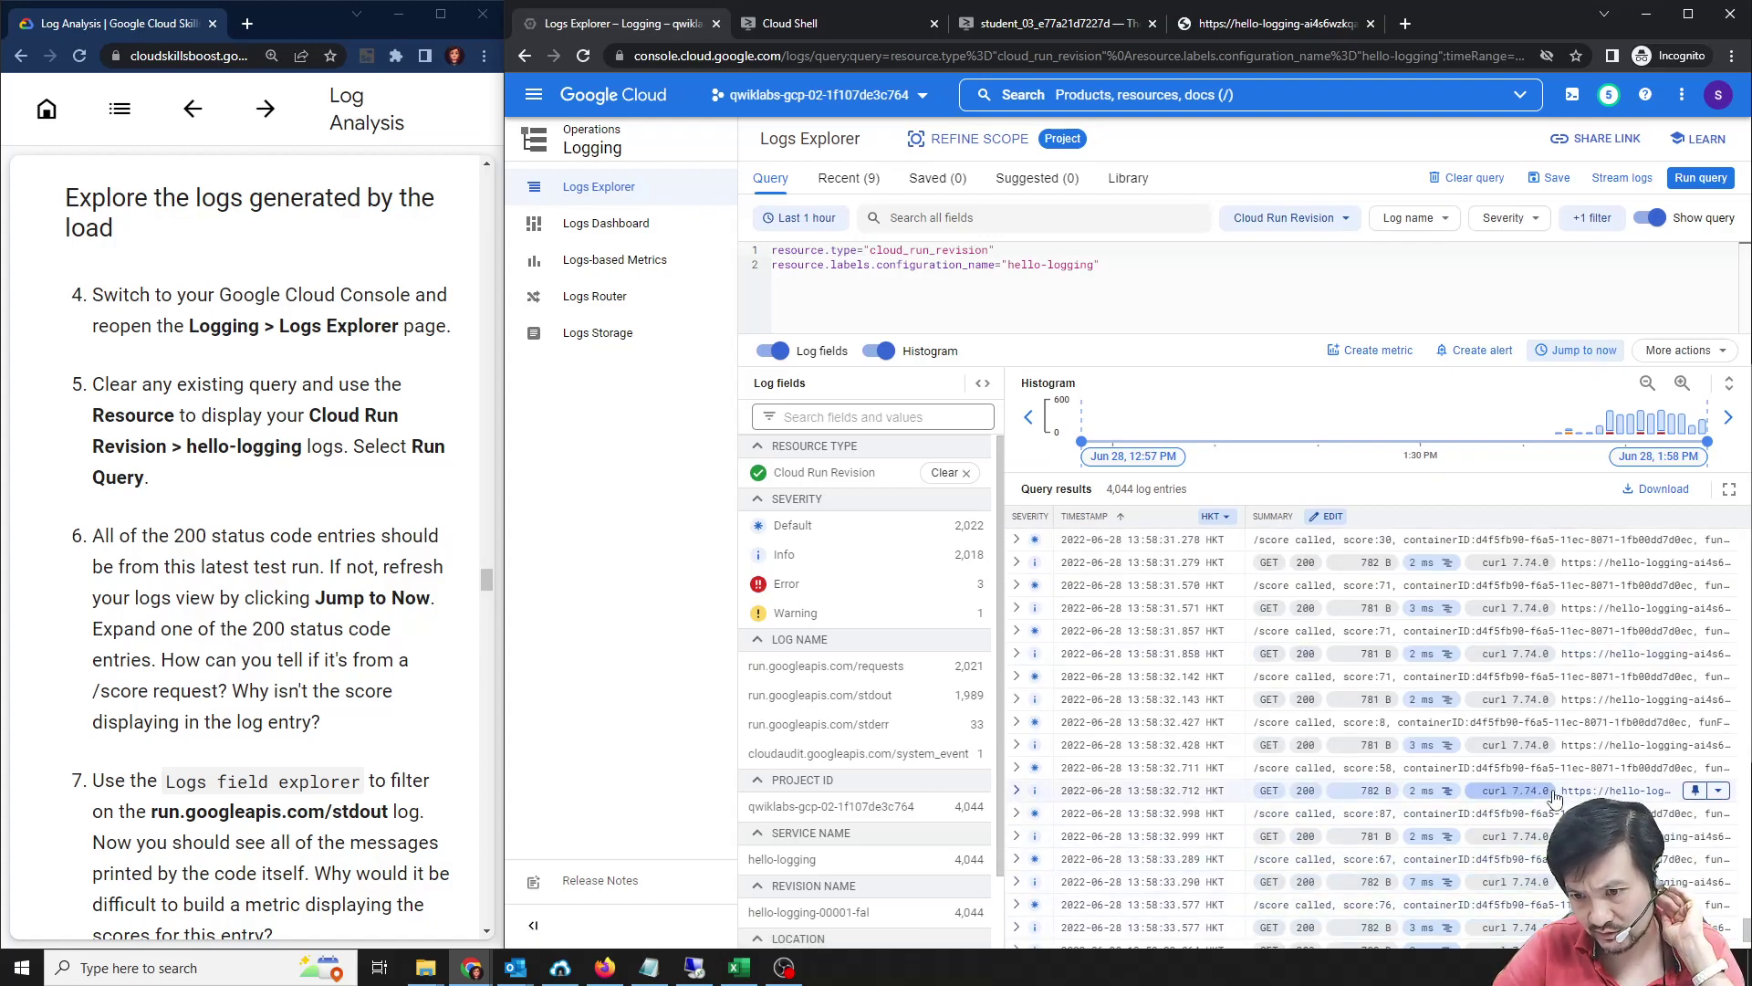
pyautogui.scroll(-3, 1551, 794)
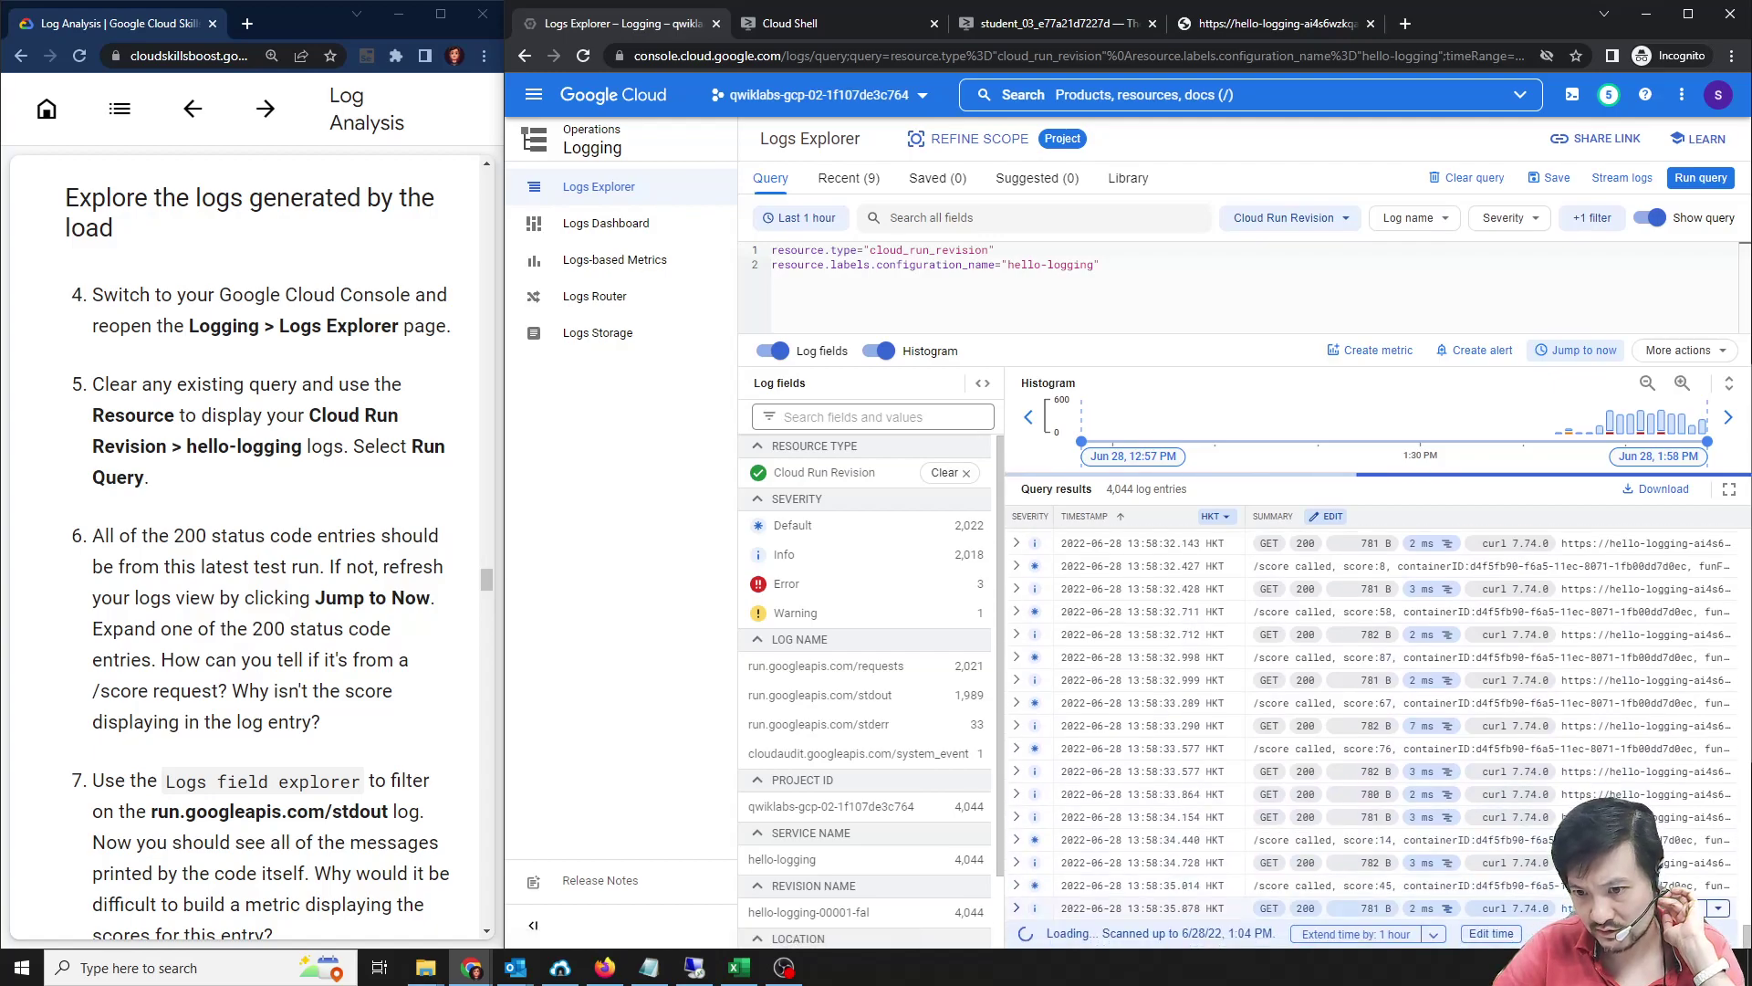
pyautogui.click(1578, 352)
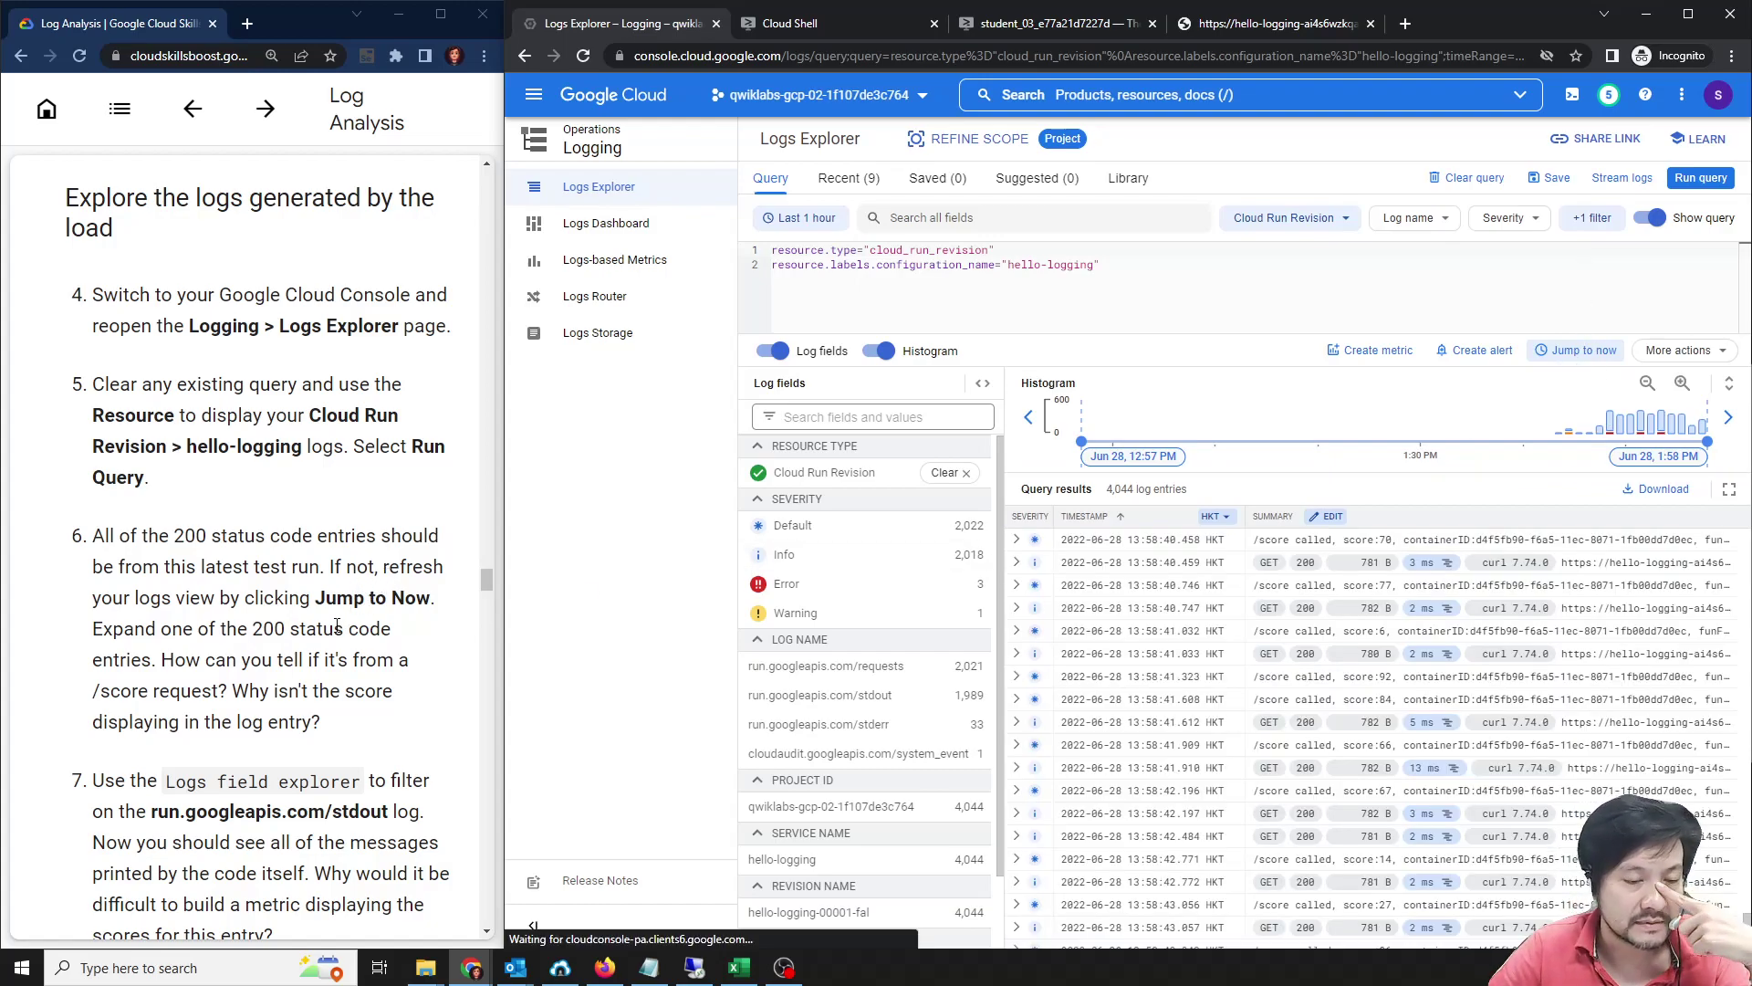
pyautogui.scroll(-4, 1355, 794)
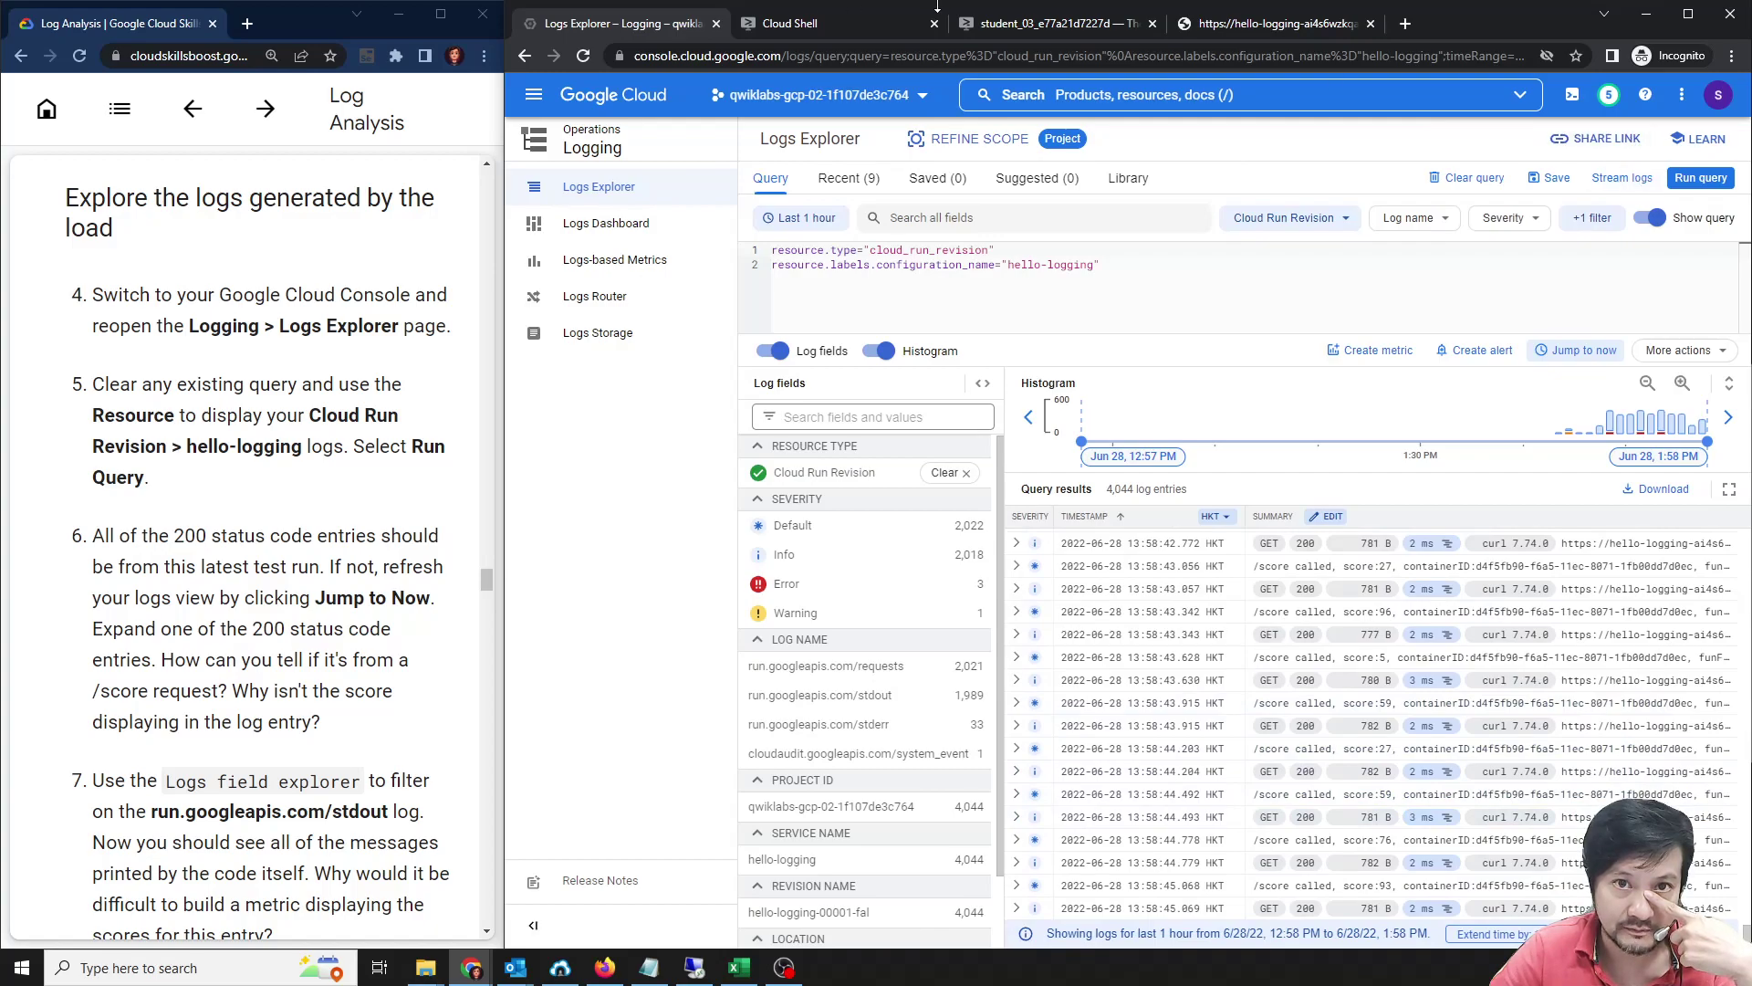
pyautogui.click(835, 23)
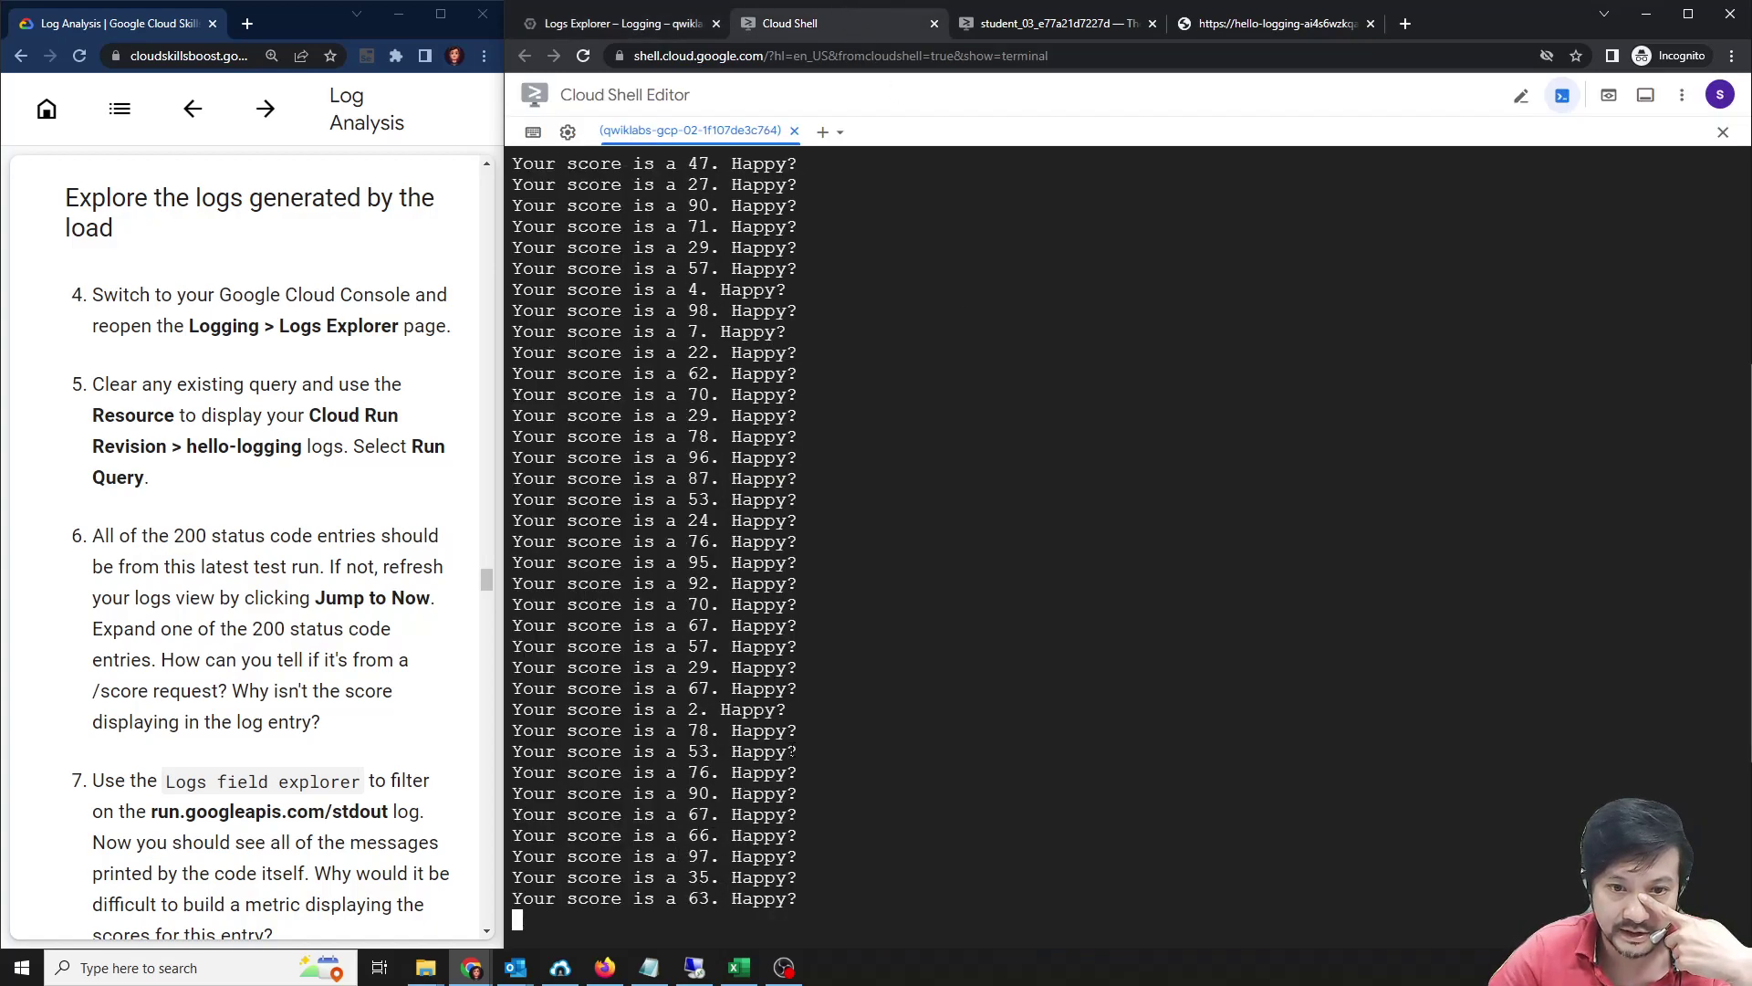
# Filter the hello-logging results in Logs Explorer by the run.googleapis.com/stdout log name and review the printed /score messages.
pyautogui.click(634, 24)
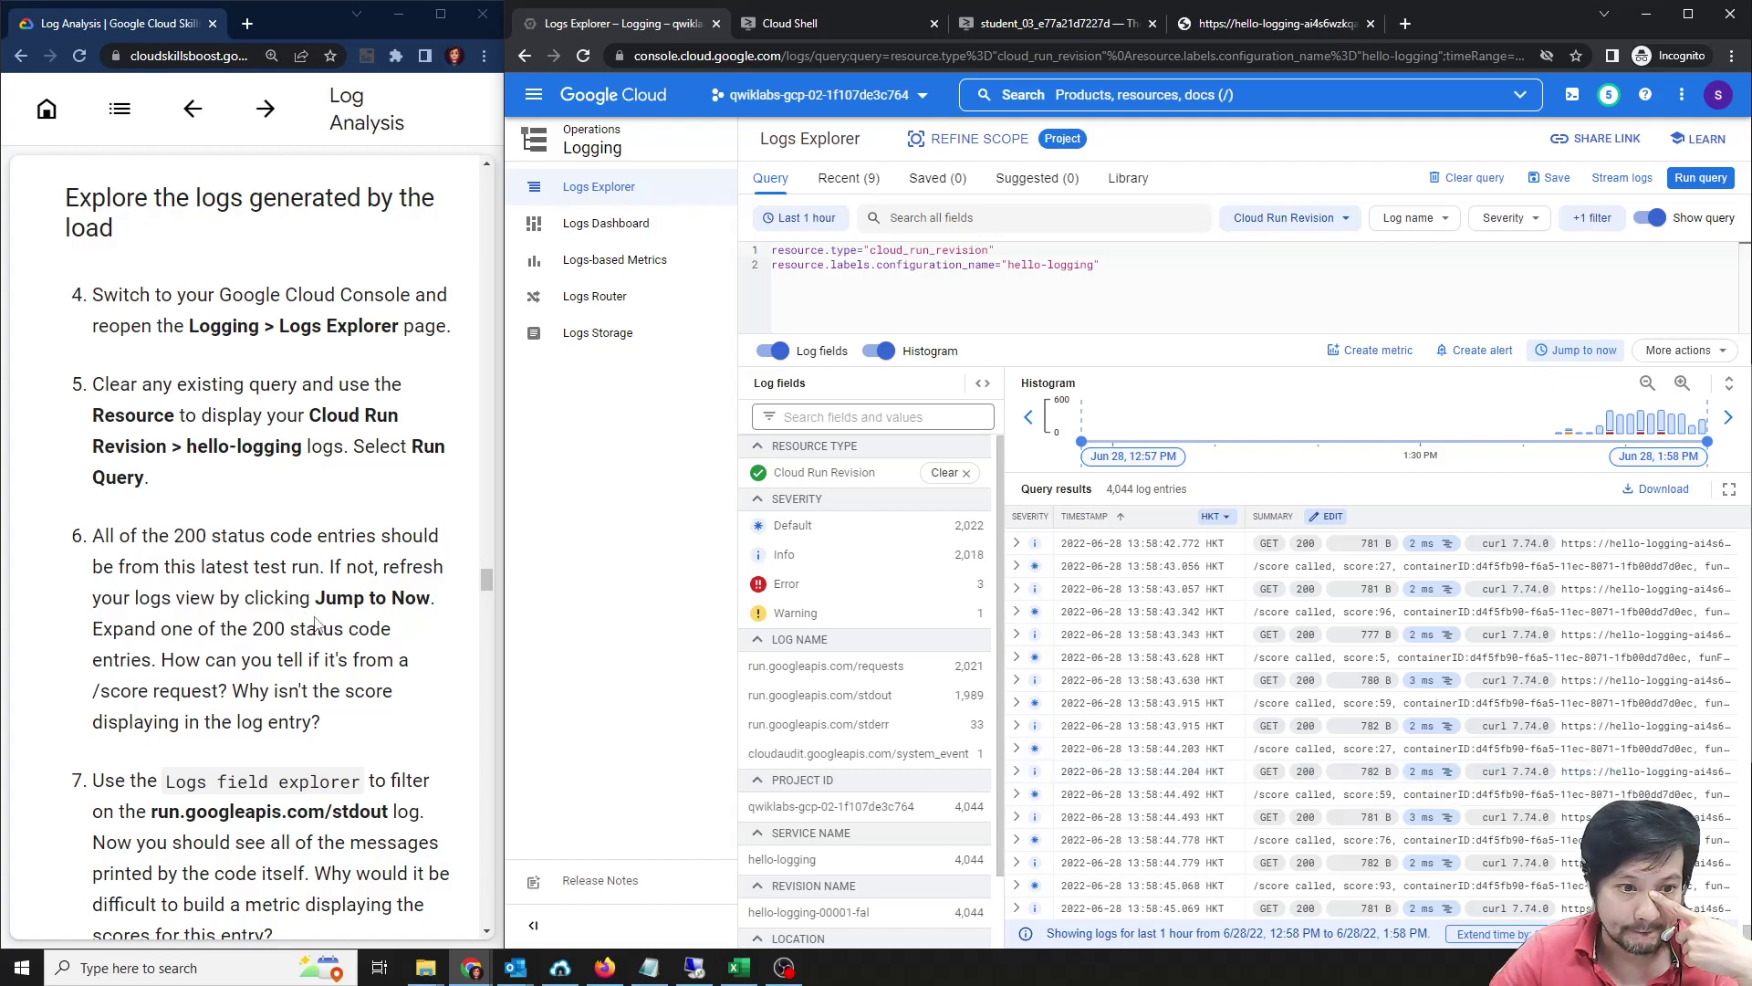
pyautogui.scroll(-1, 315, 623)
pyautogui.click(906, 709)
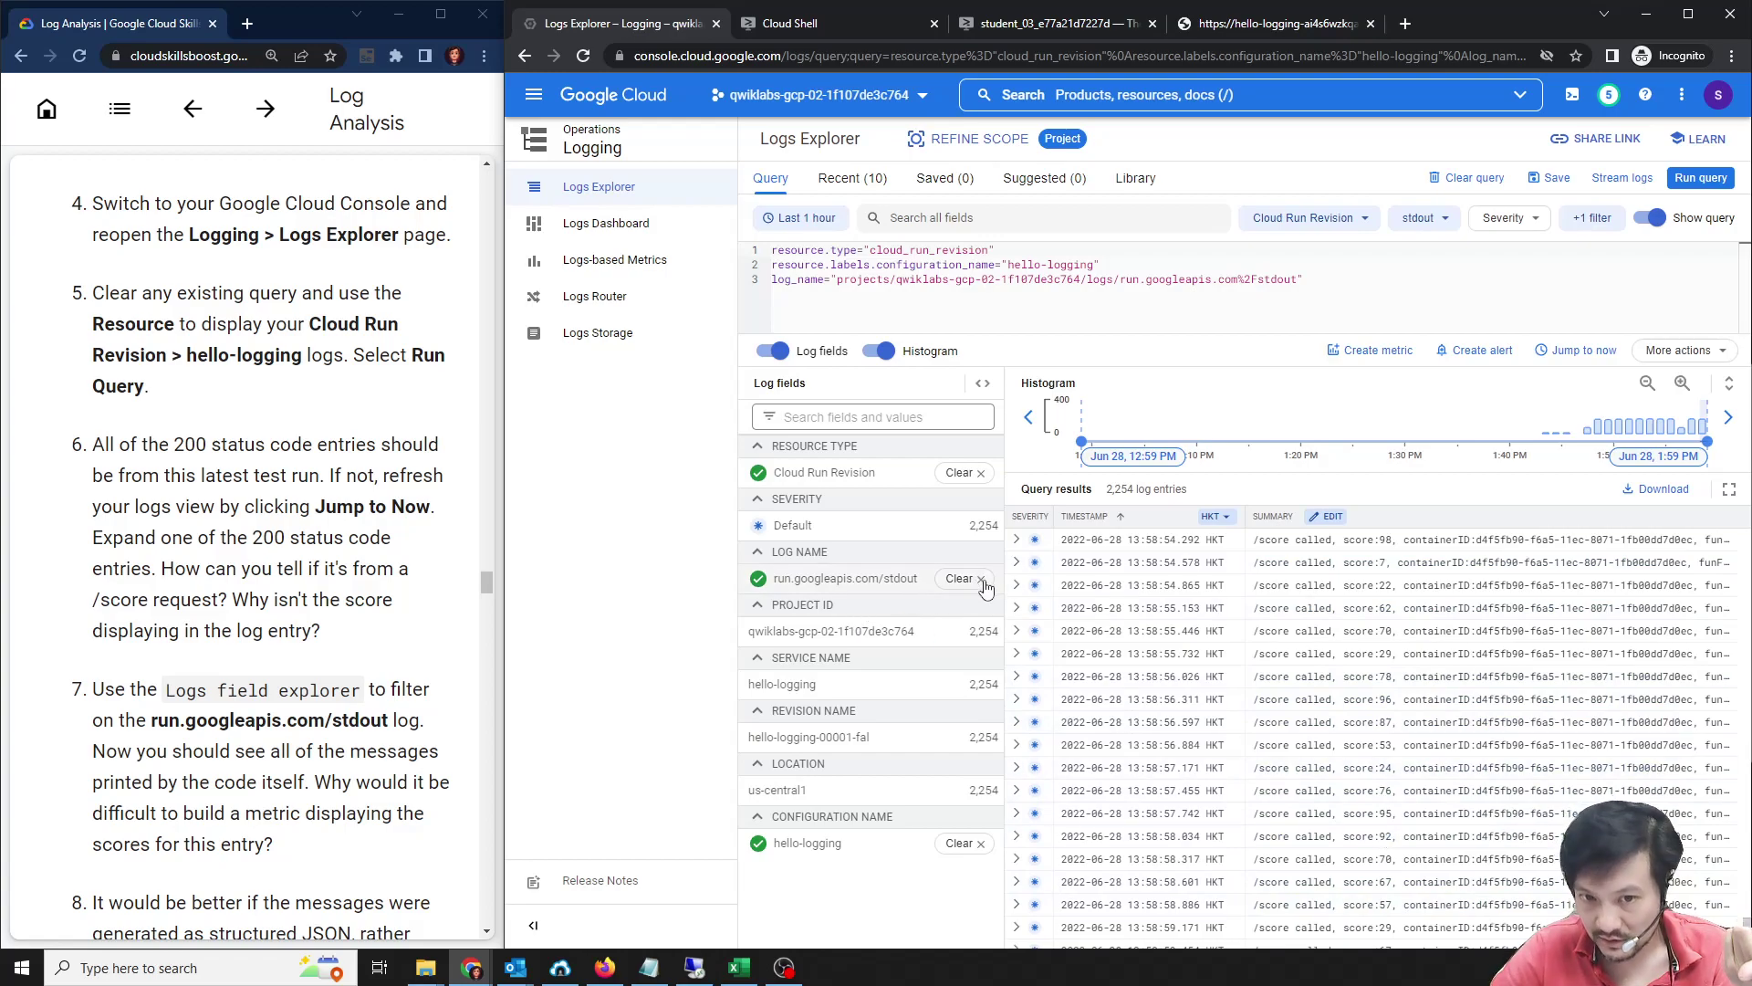
pyautogui.scroll(-3, 1468, 769)
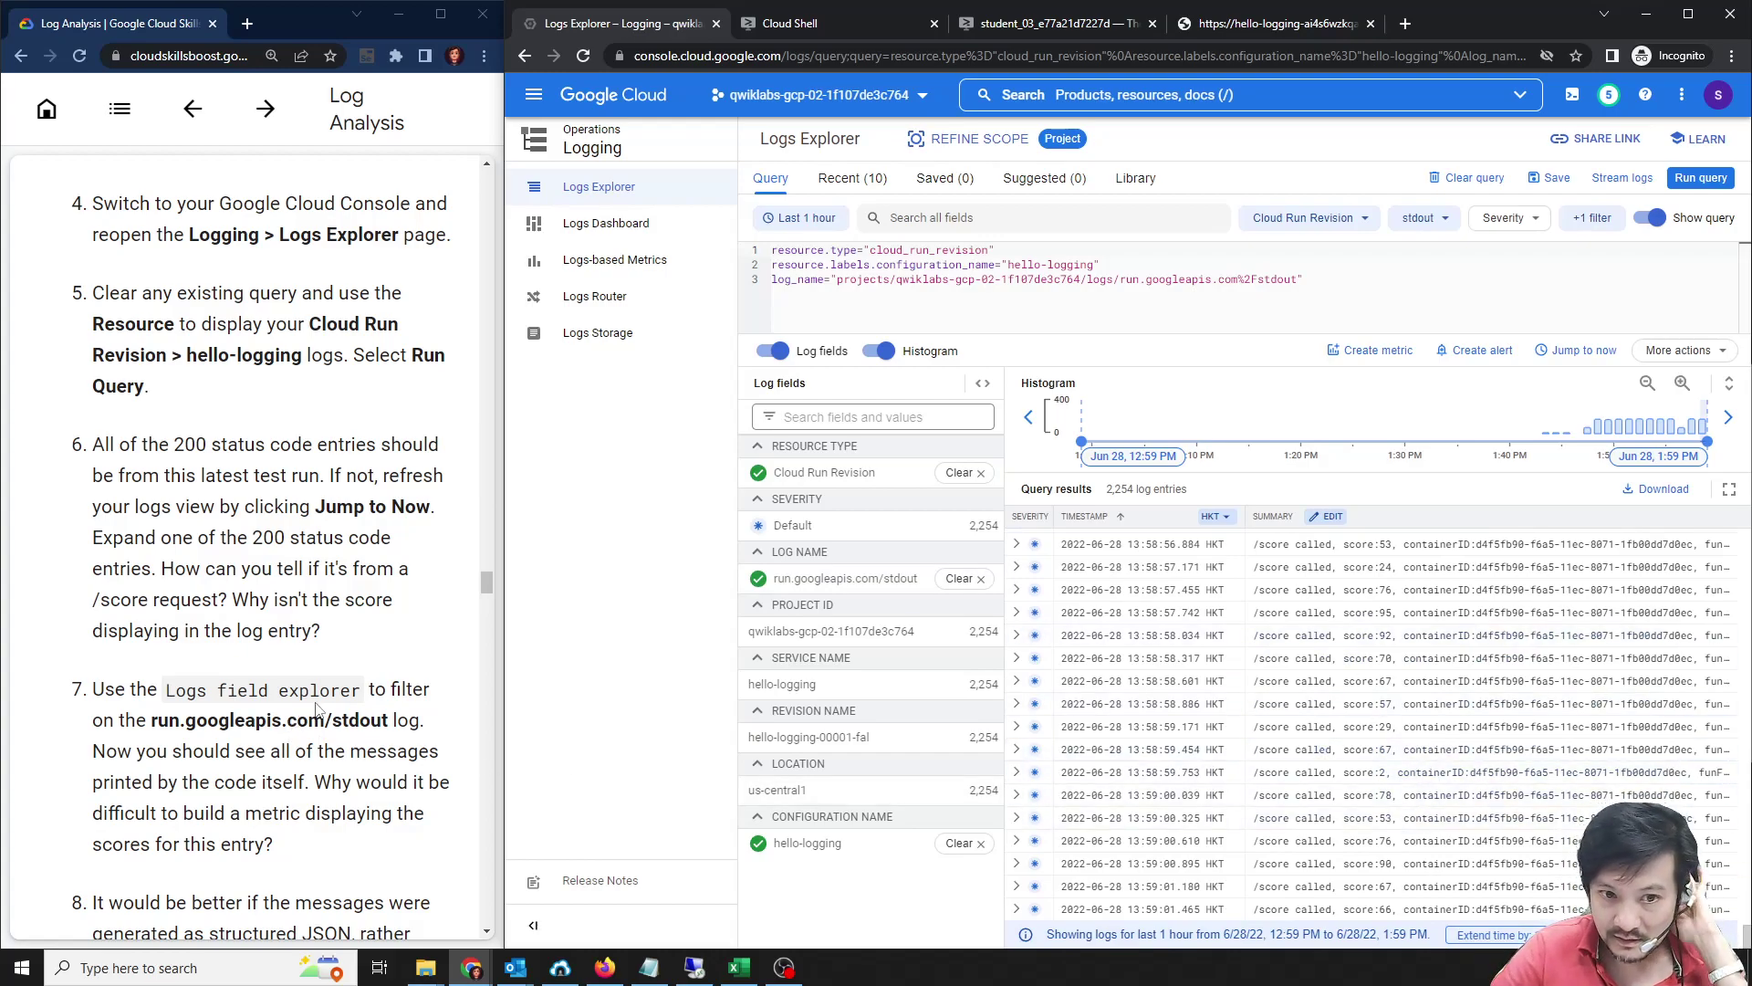
# Read the lab instruction on structured JSON messages and break the running /score while loop in the Cloud Shell terminal.
pyautogui.scroll(-2, 333, 721)
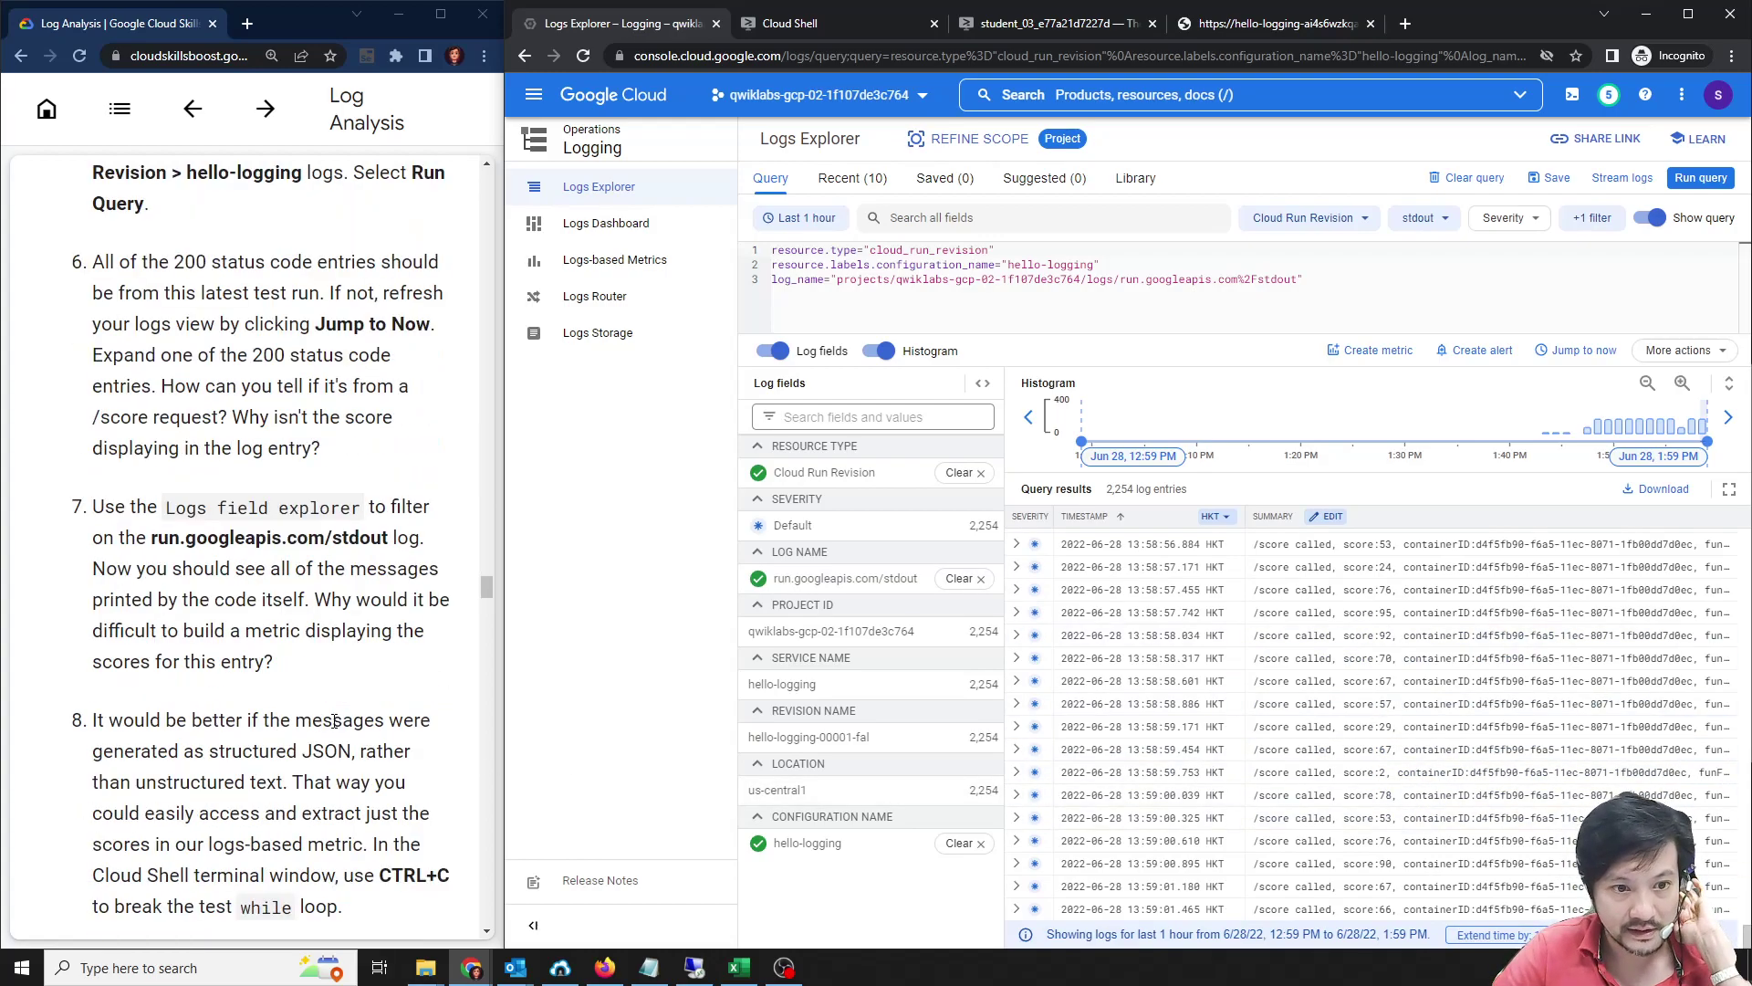
pyautogui.scroll(-2, 336, 595)
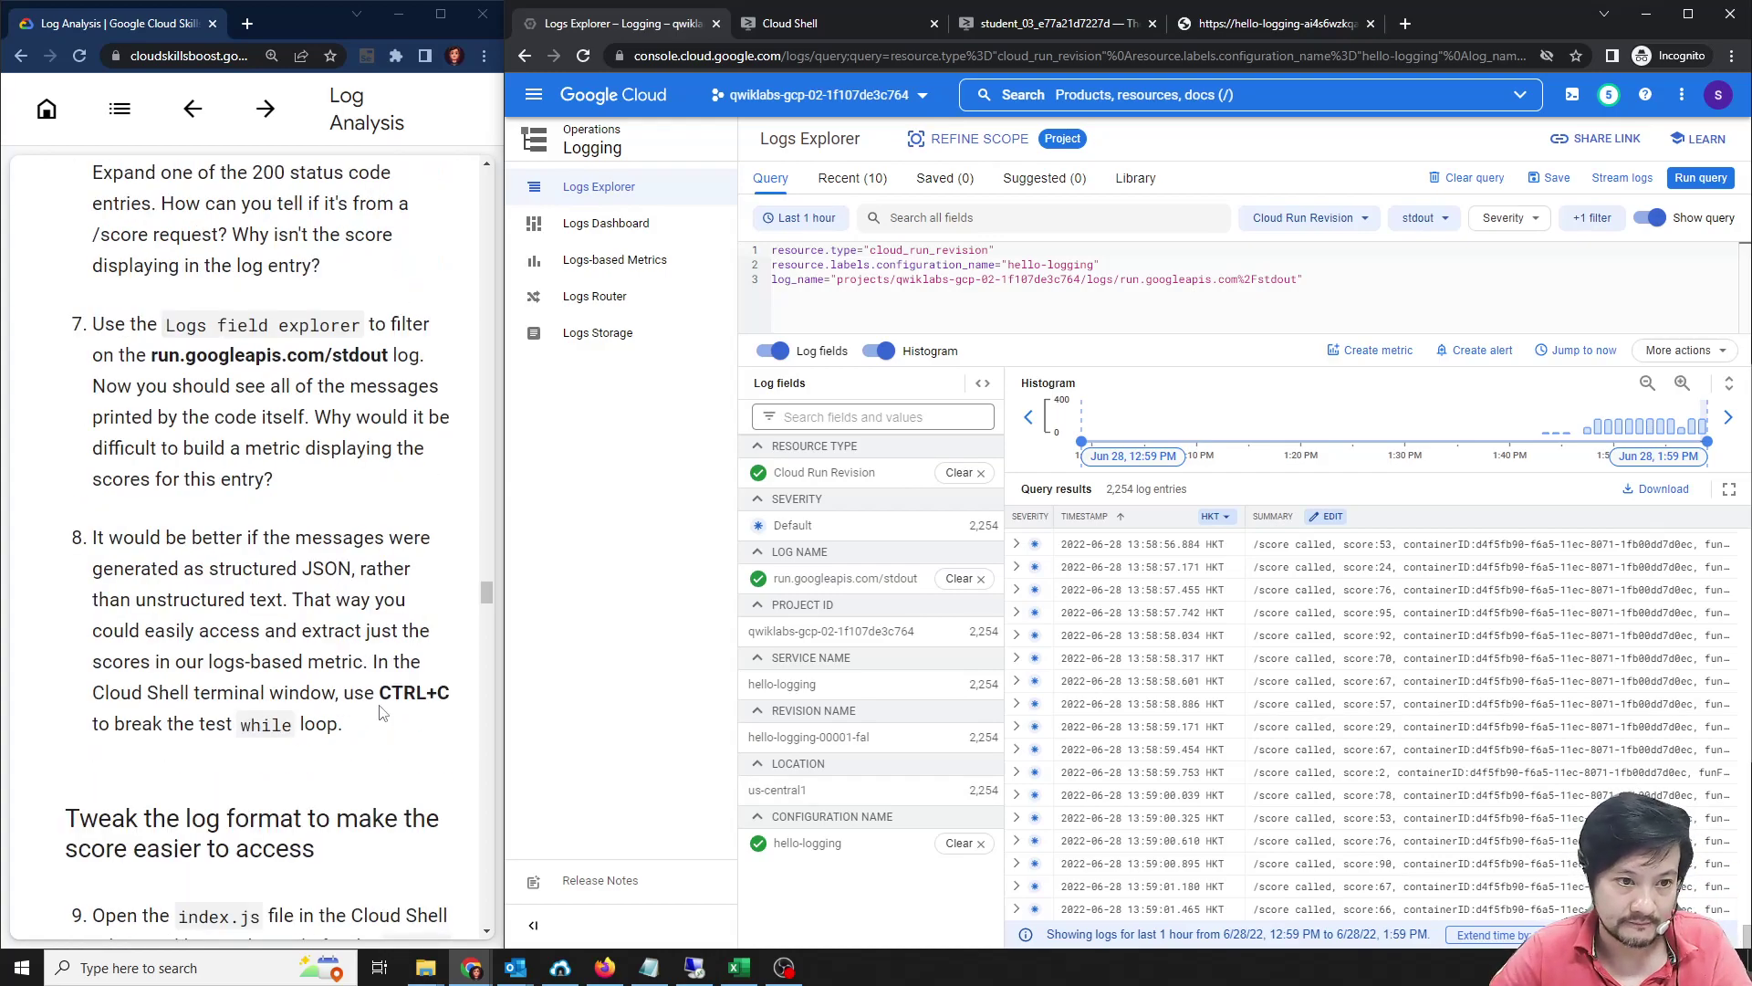
pyautogui.click(1022, 24)
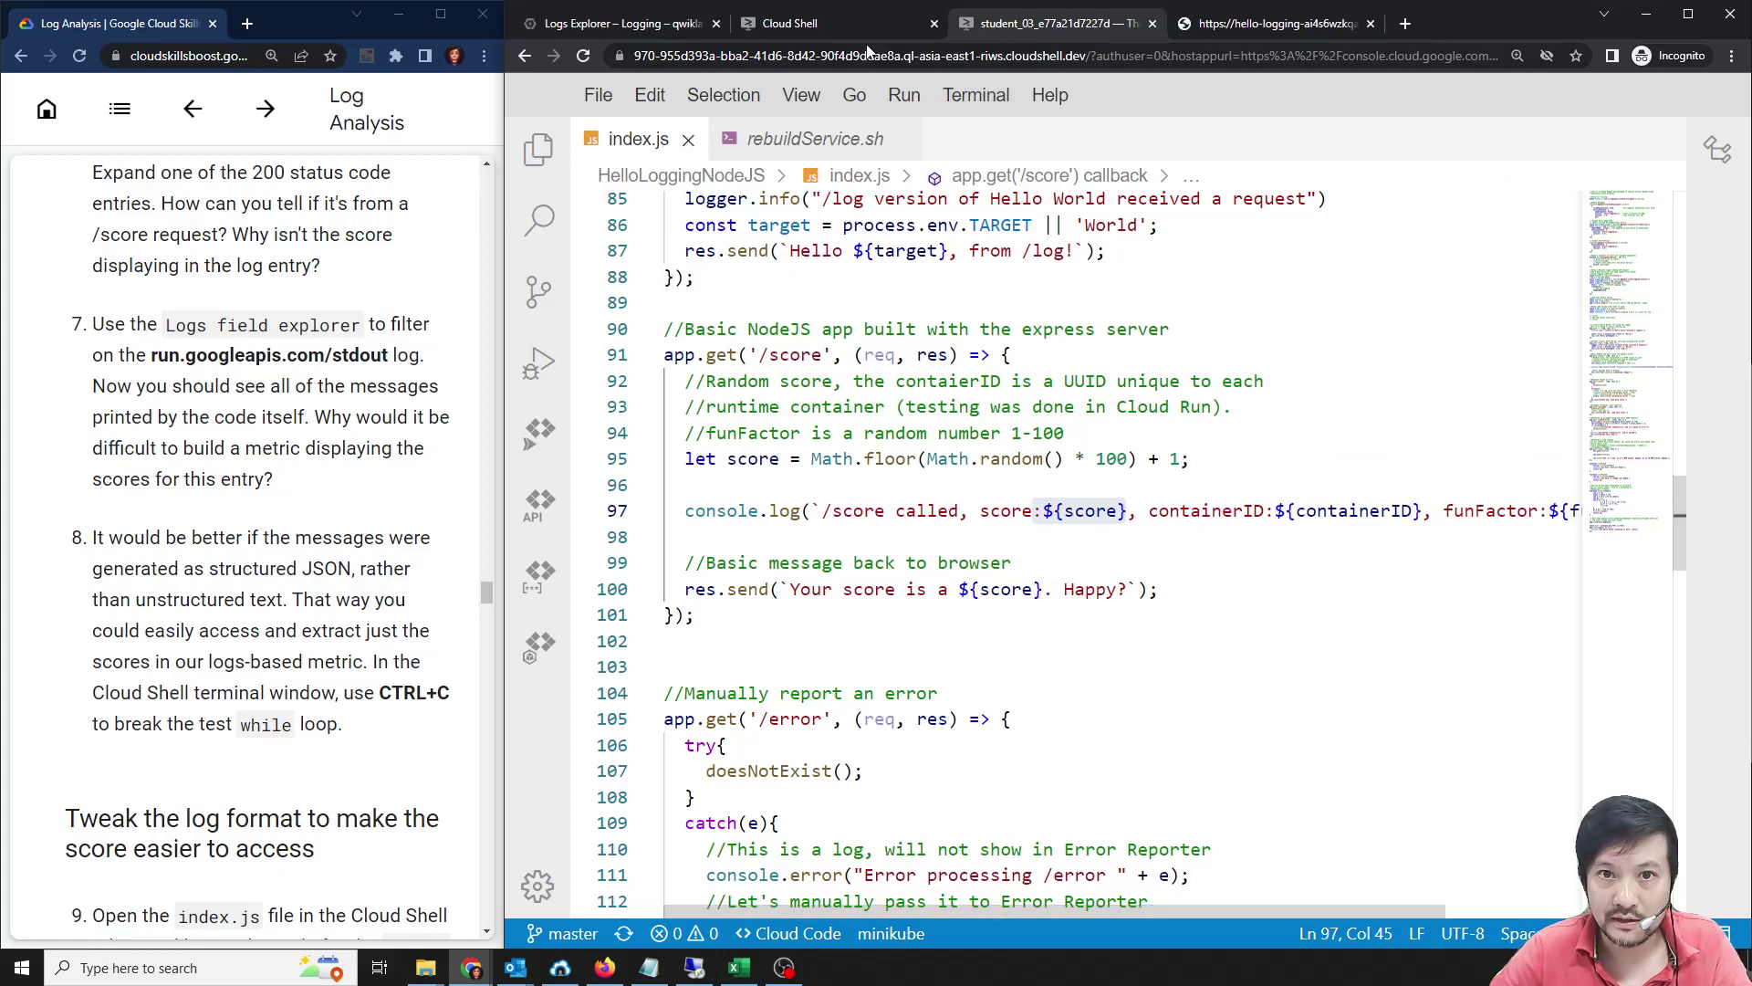
pyautogui.click(821, 24)
pyautogui.write("while true; \\ do curl -s https://$URL/score \\ -w '\\n' ;sleep .1s;done")
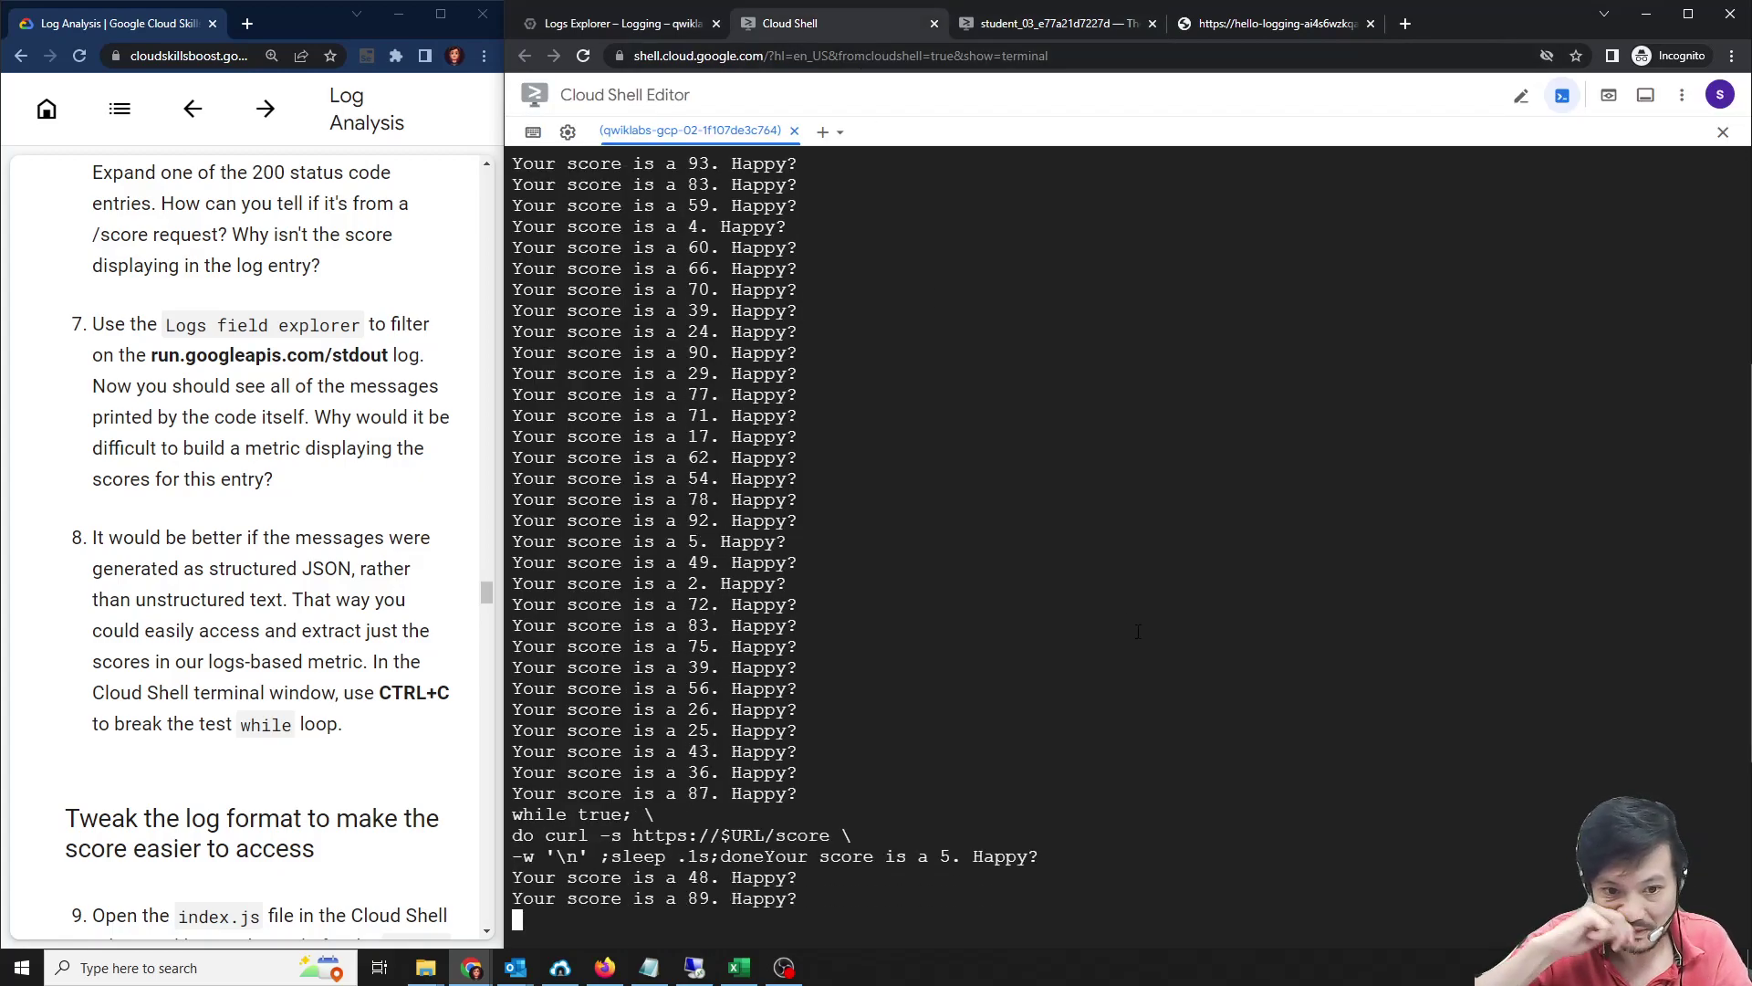
pyautogui.hotkey('ctrl', 'c')
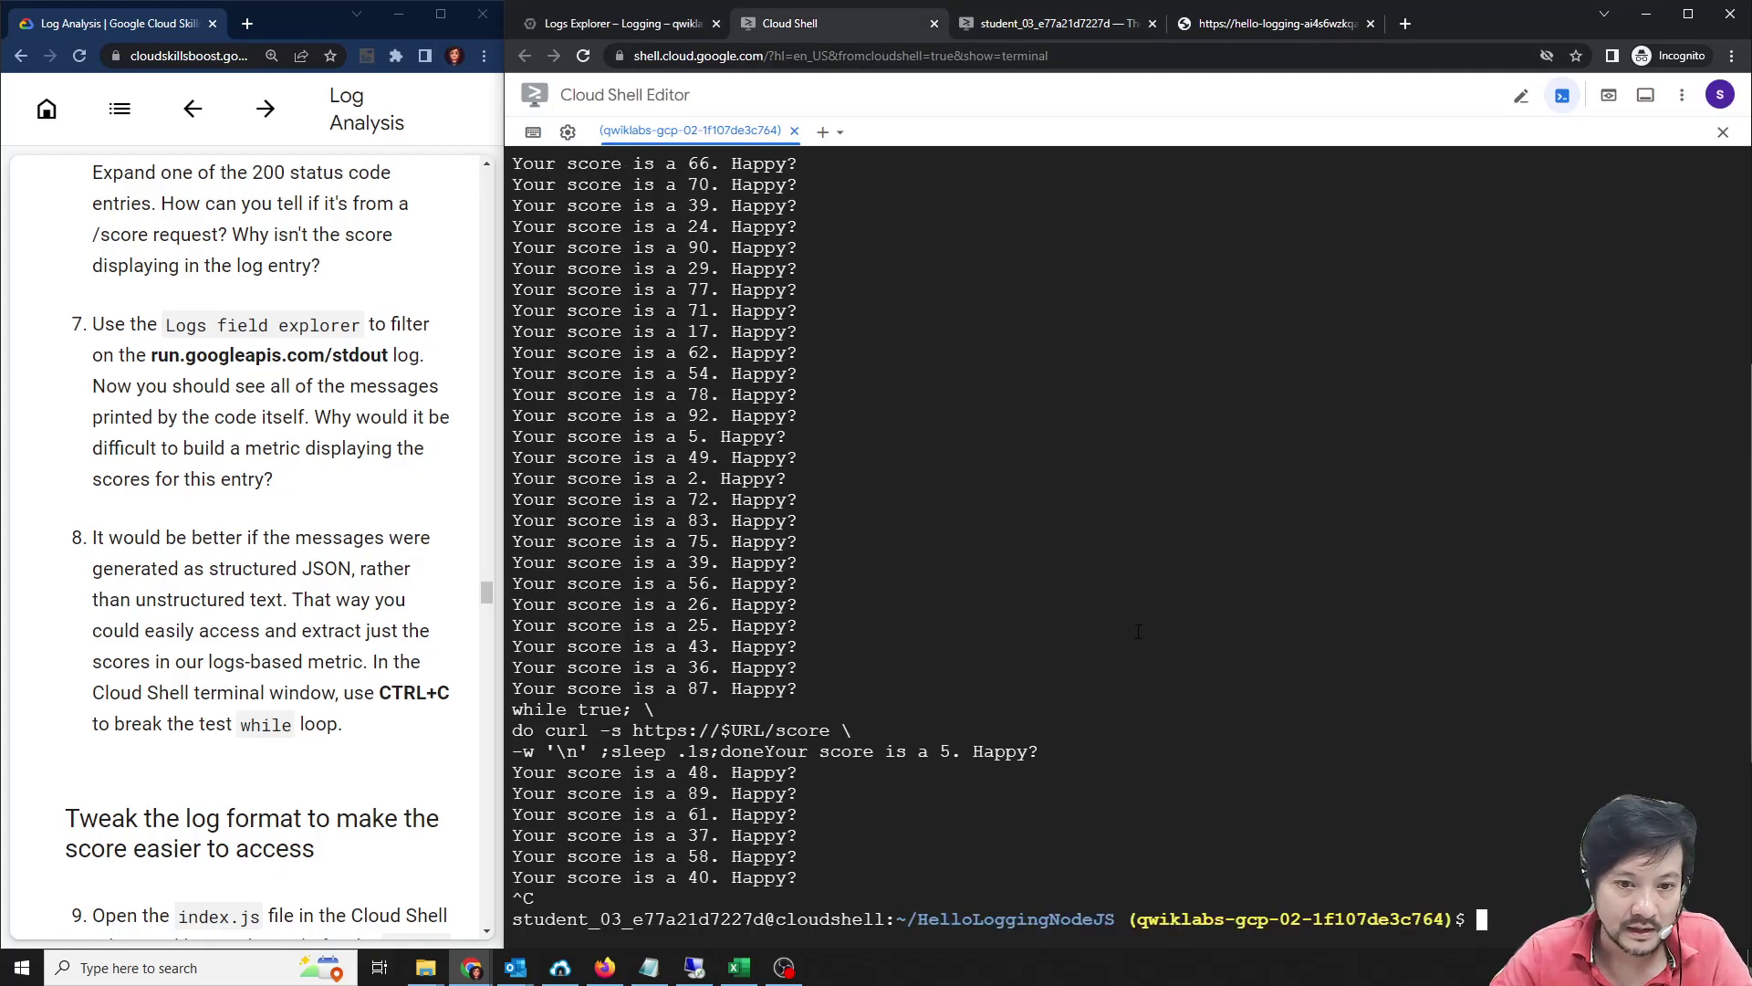
# Show the /score route of index.js in the Cloud Shell editor and examine the lab's replacement code with the JSON output object.
pyautogui.click(609, 25)
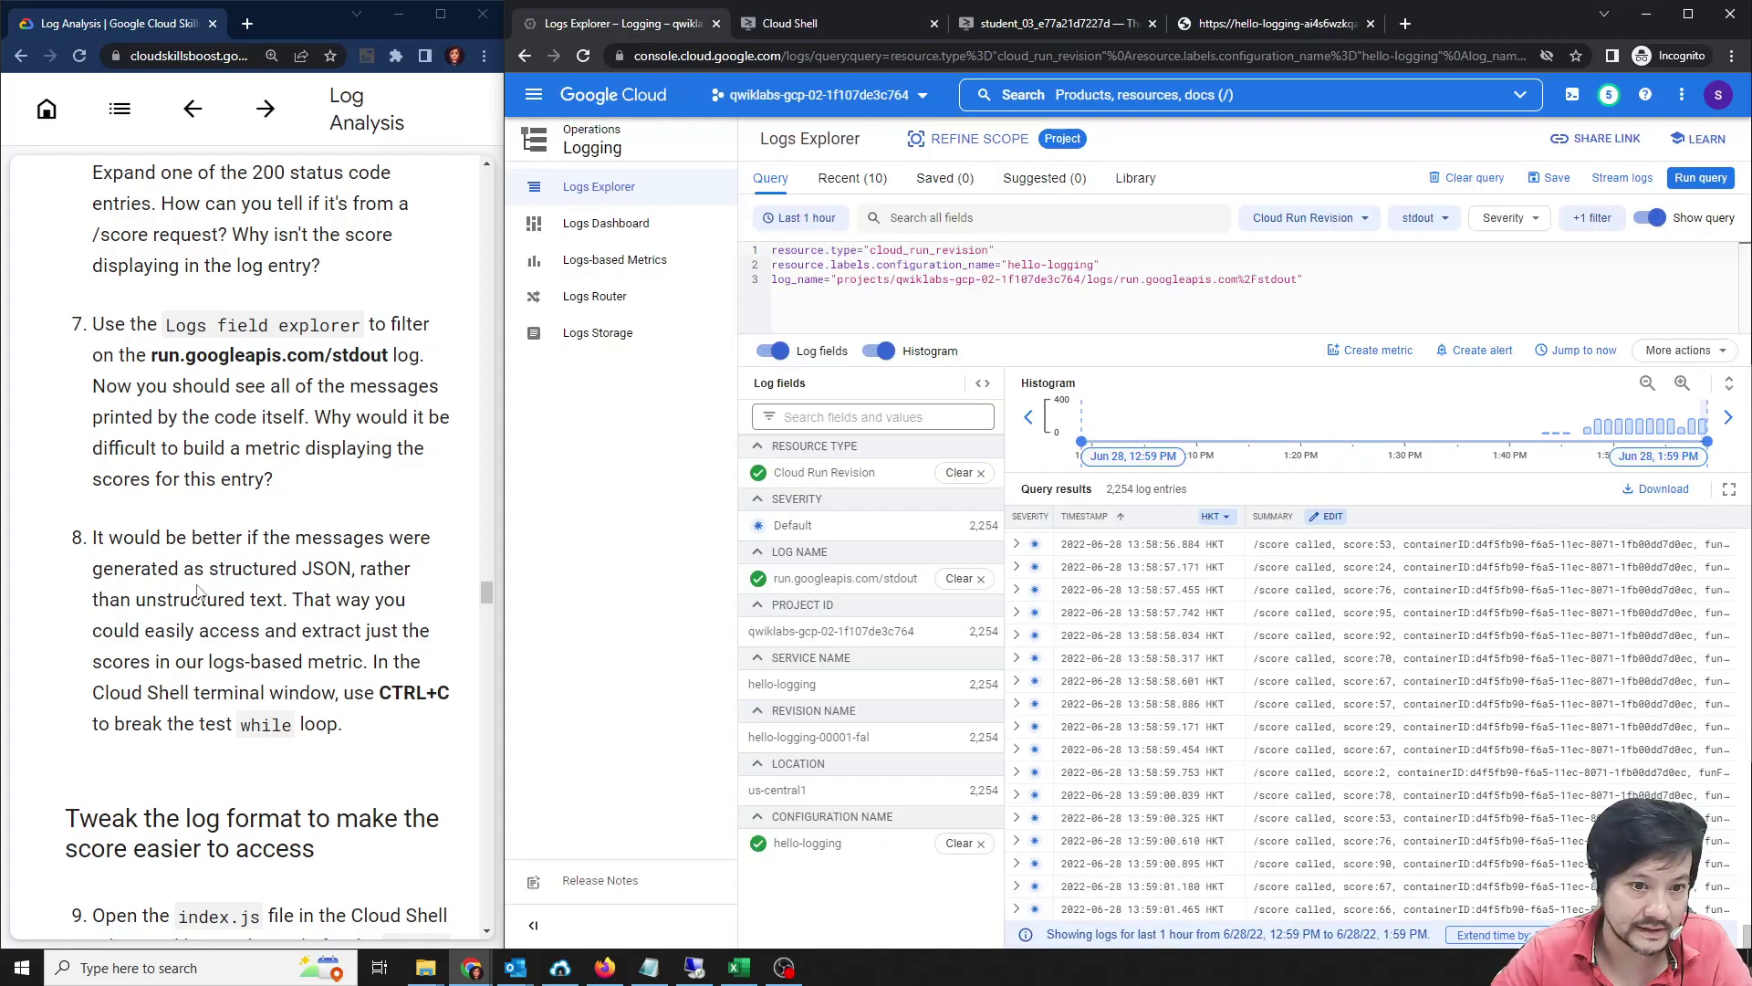
pyautogui.scroll(-4, 194, 581)
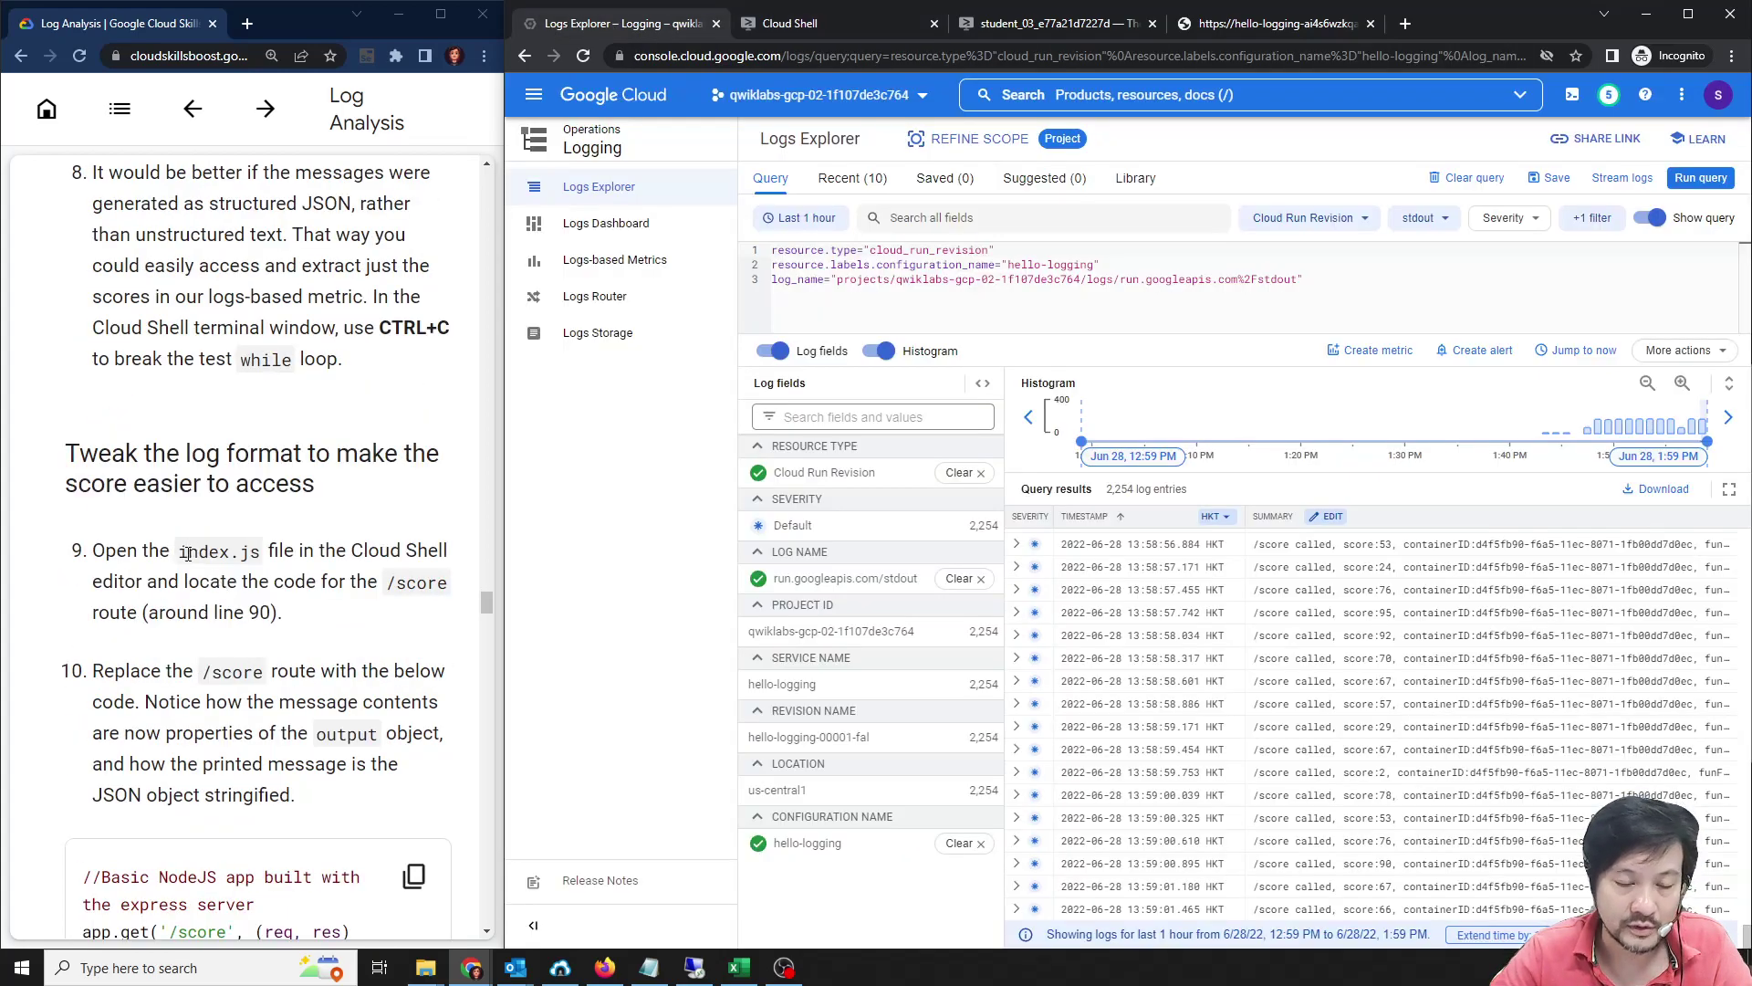
pyautogui.click(1044, 26)
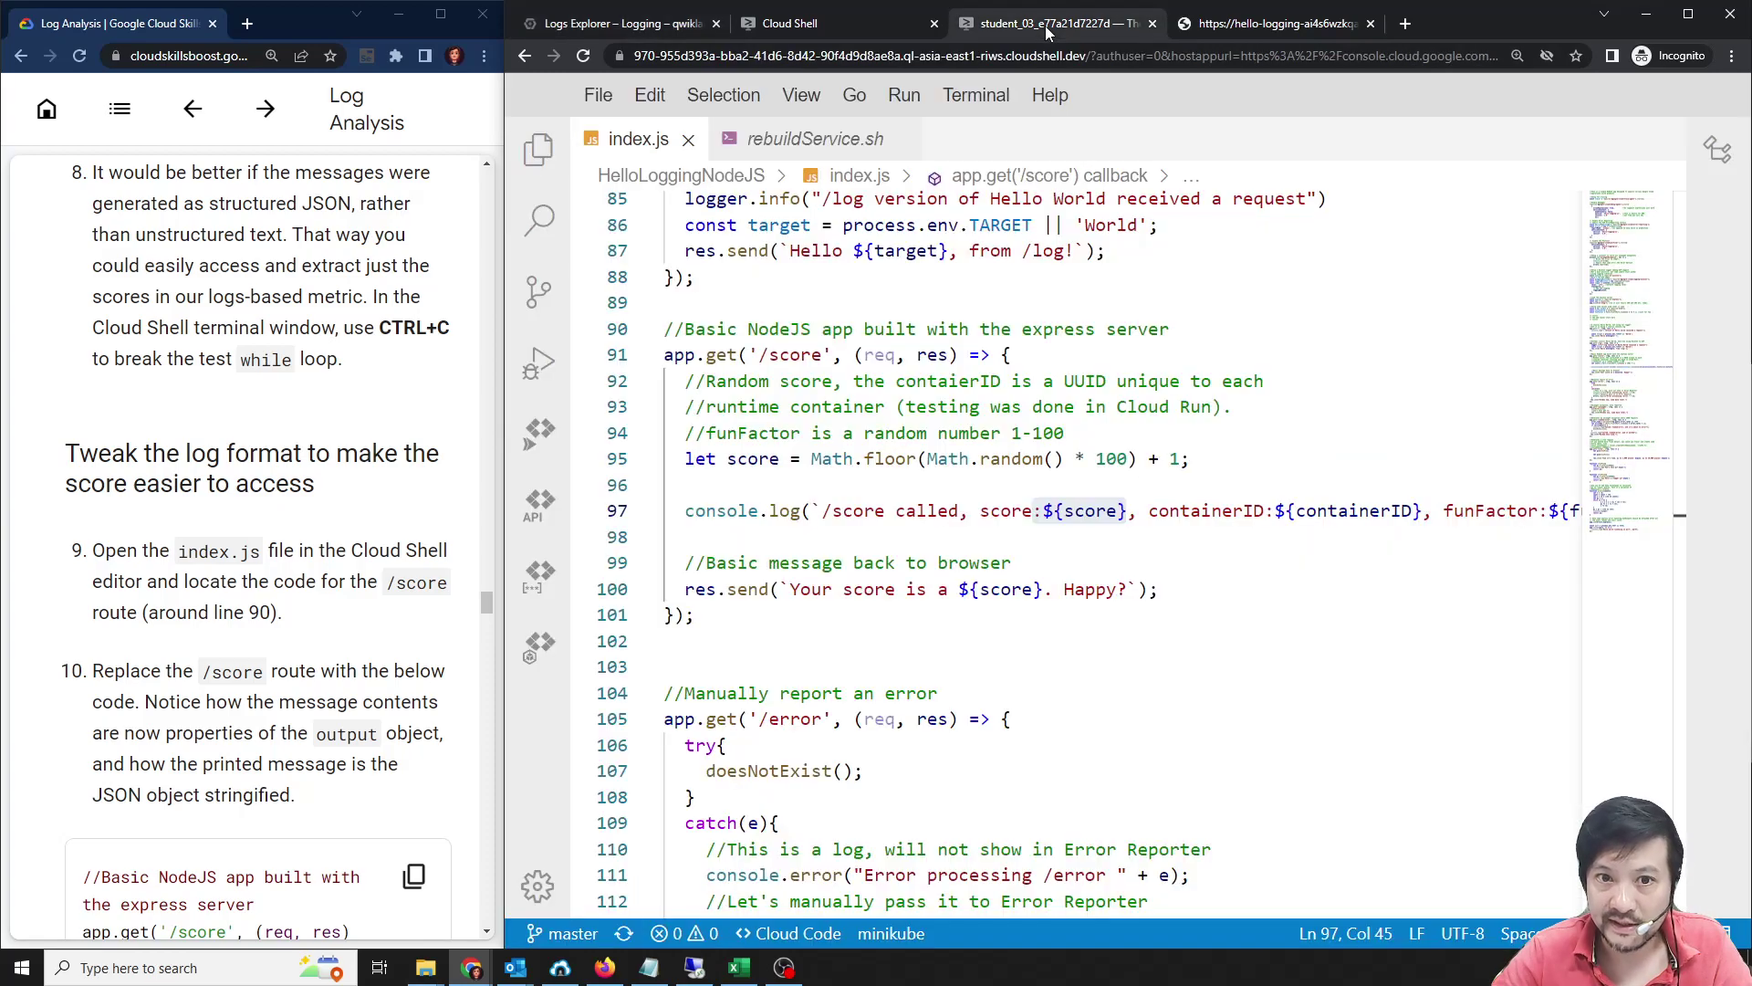
pyautogui.scroll(-4, 266, 710)
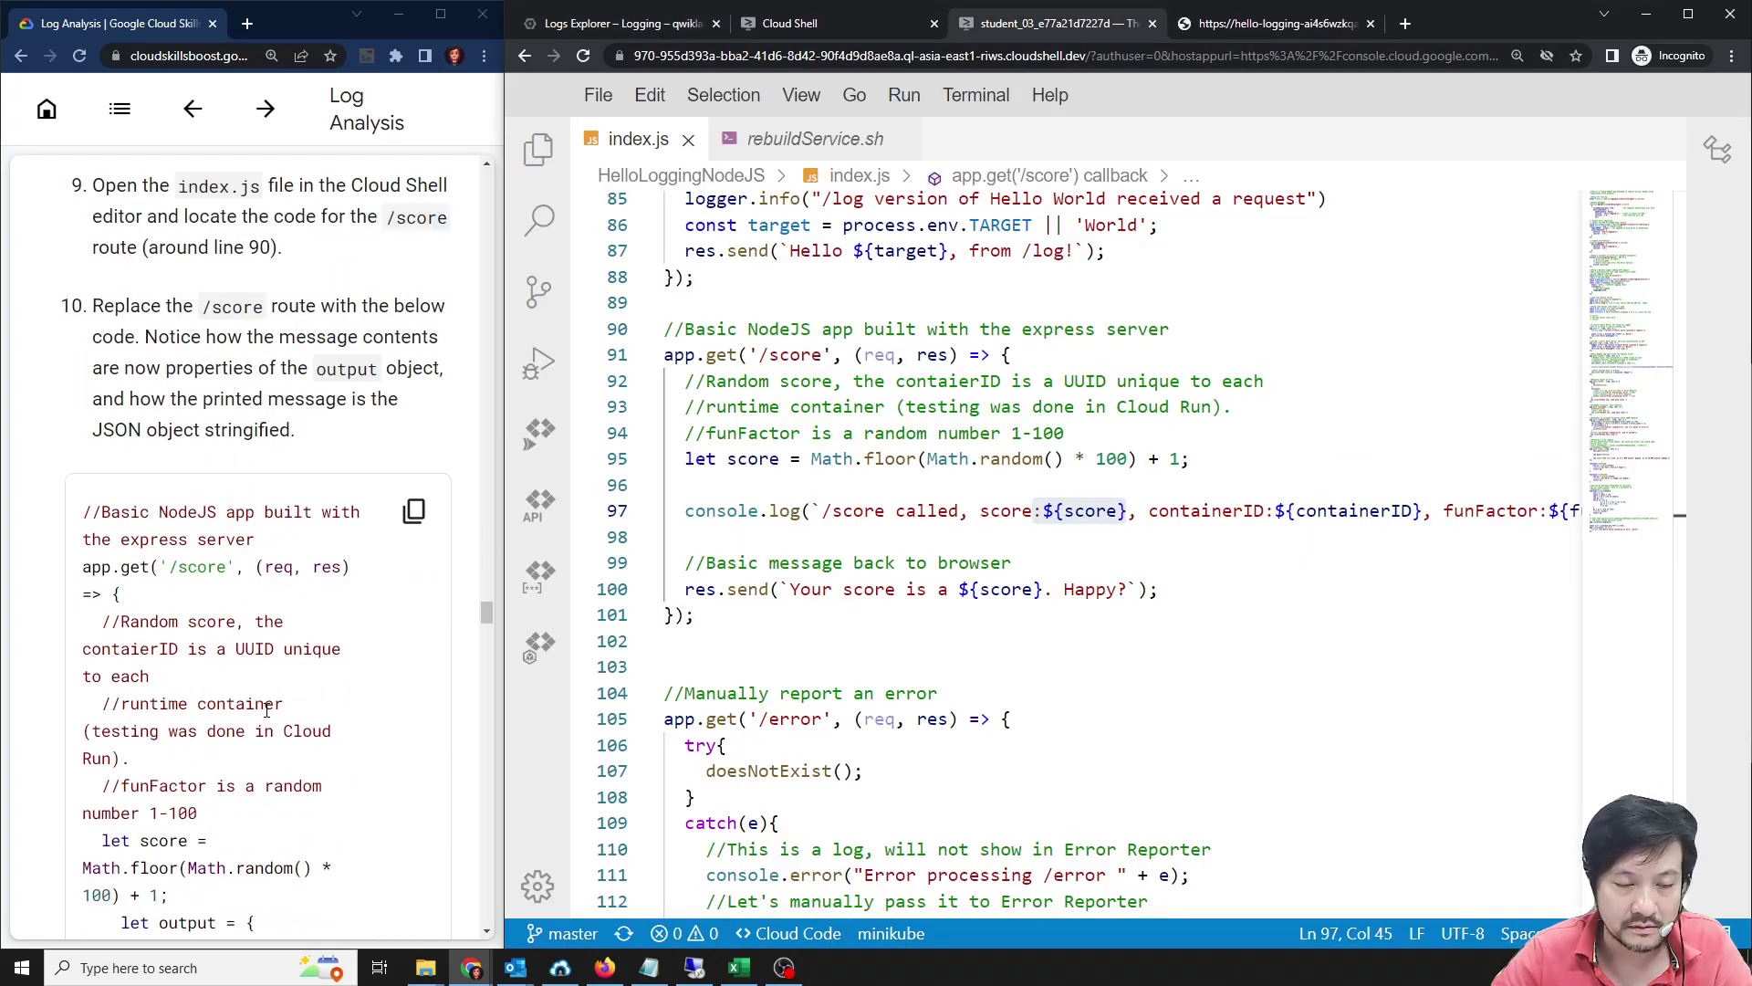
pyautogui.scroll(-4, 266, 710)
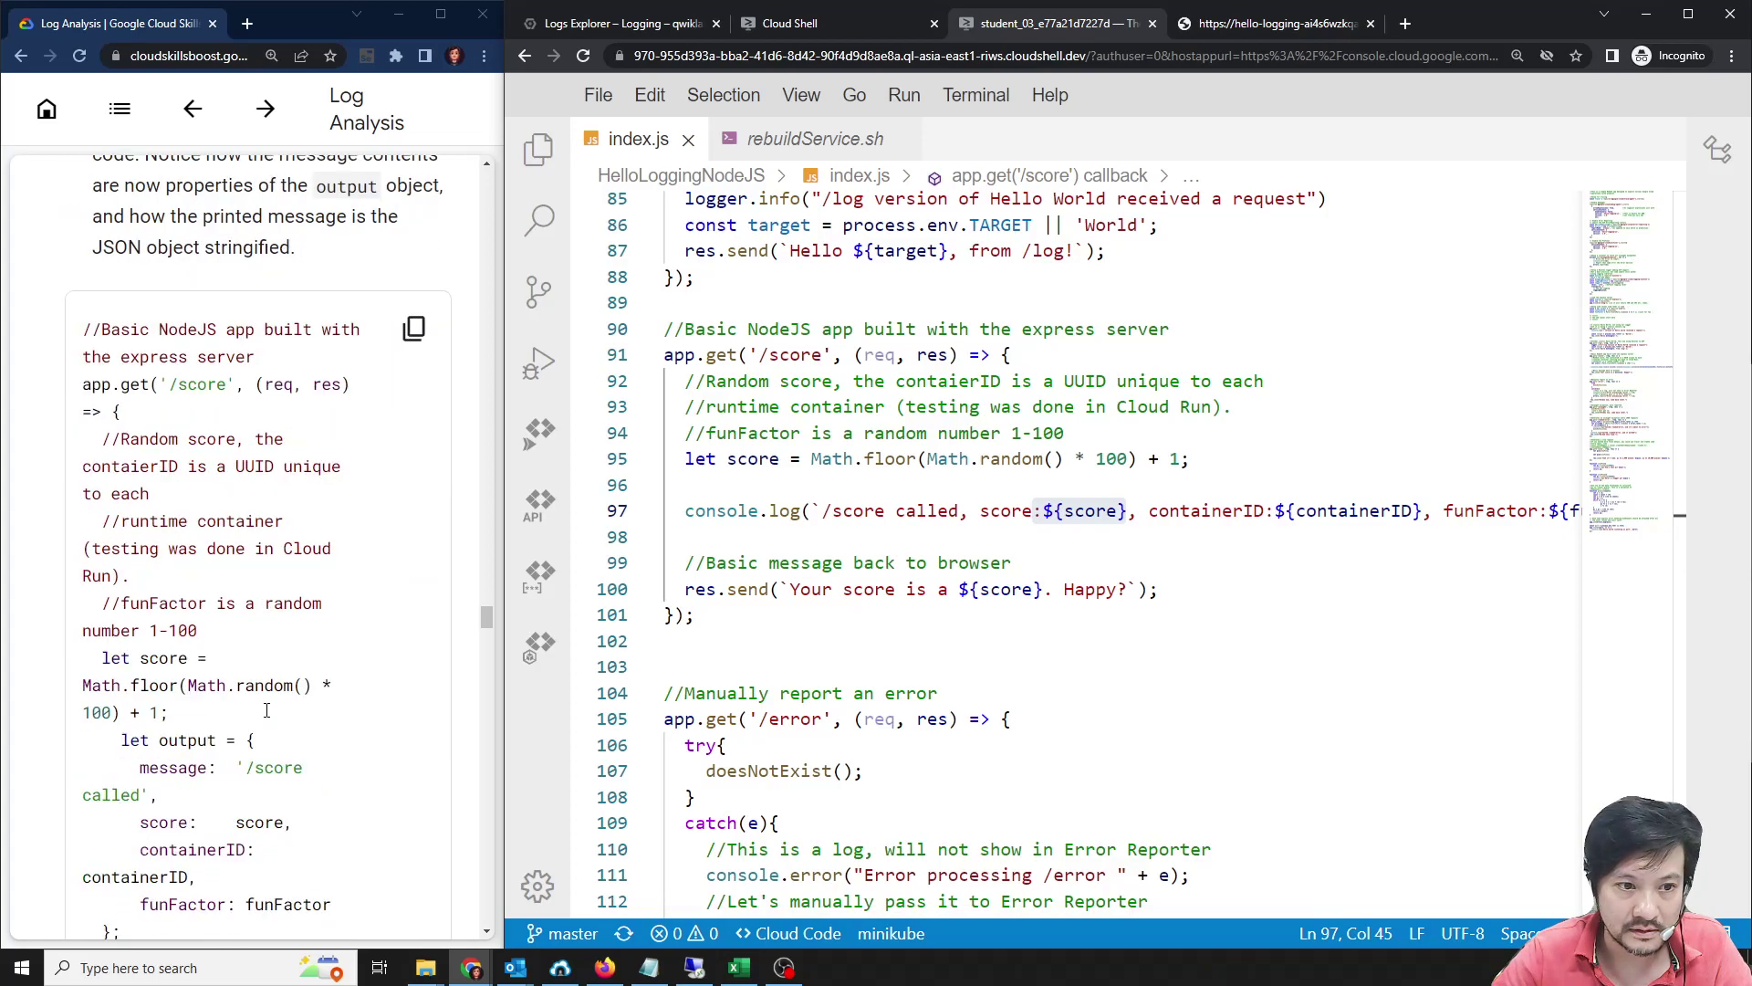
pyautogui.scroll(-1, 267, 710)
pyautogui.scroll(2, 267, 710)
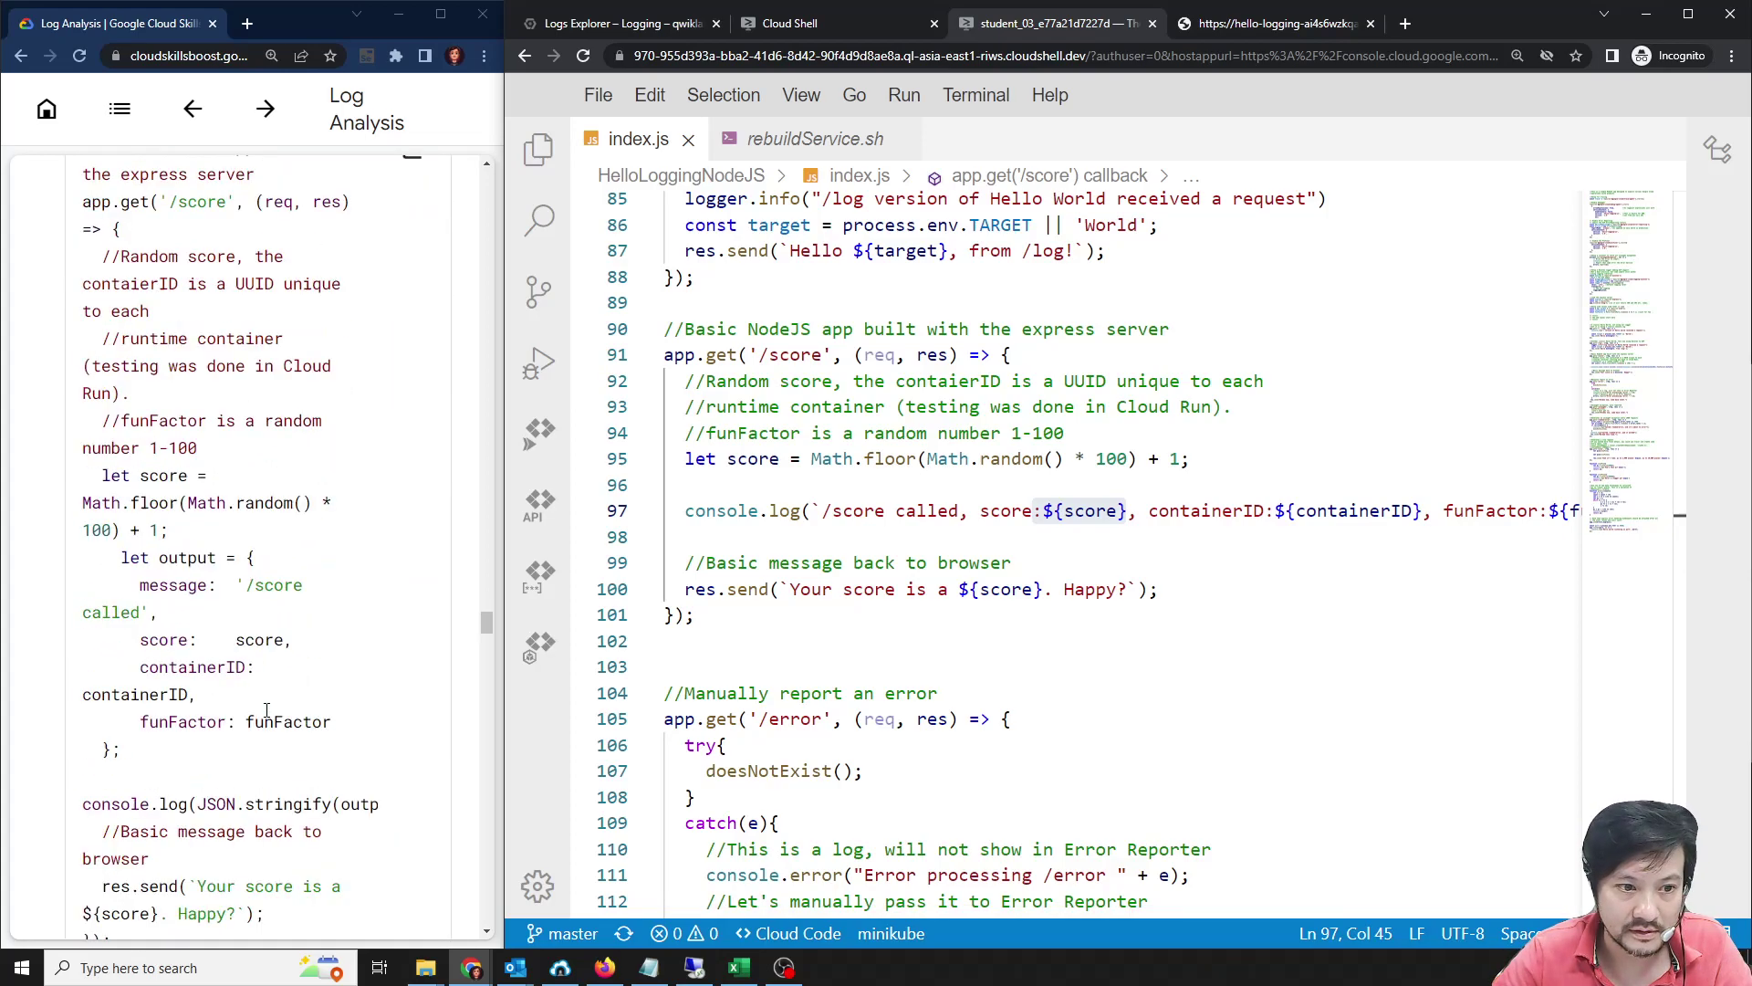
# Replace the /score route in index.js with the lab's version that logs a stringified JSON output object.
pyautogui.click(414, 239)
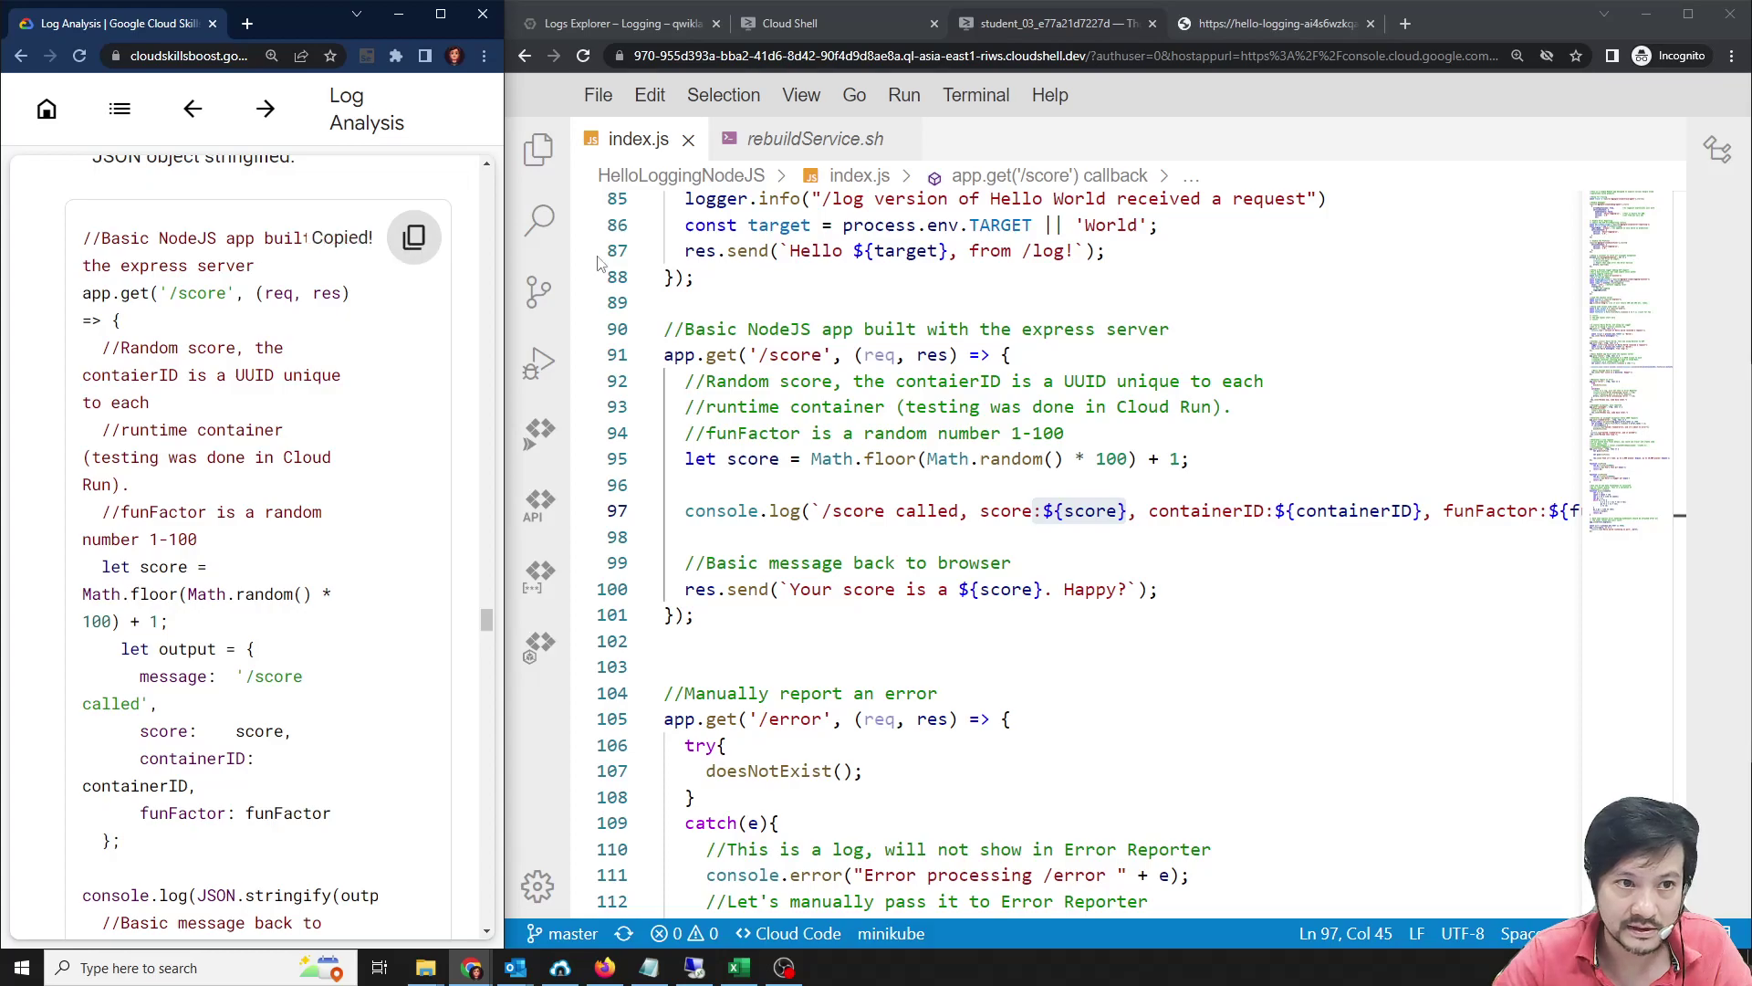
pyautogui.moveTo(713, 614); pyautogui.dragTo(665, 330)
pyautogui.hotkey('ctrl', 'v')
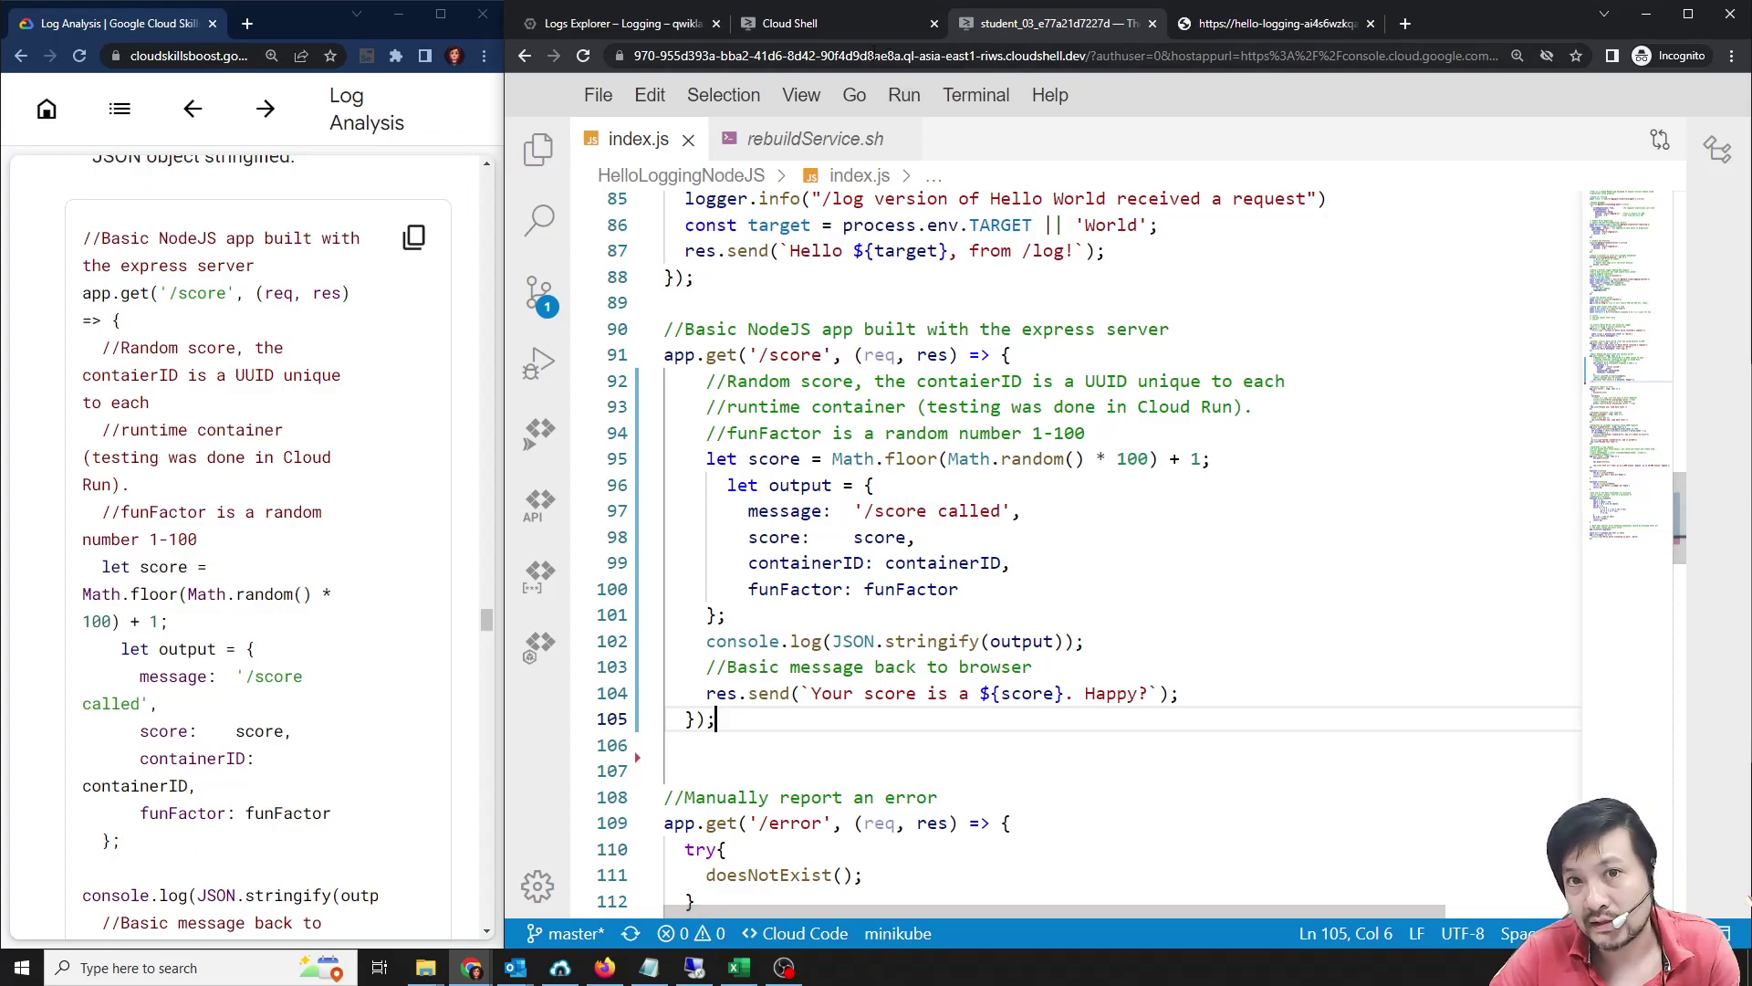
# Compare the existing /score entries in Logs Explorer with the new output object in index.js.
pyautogui.click(628, 20)
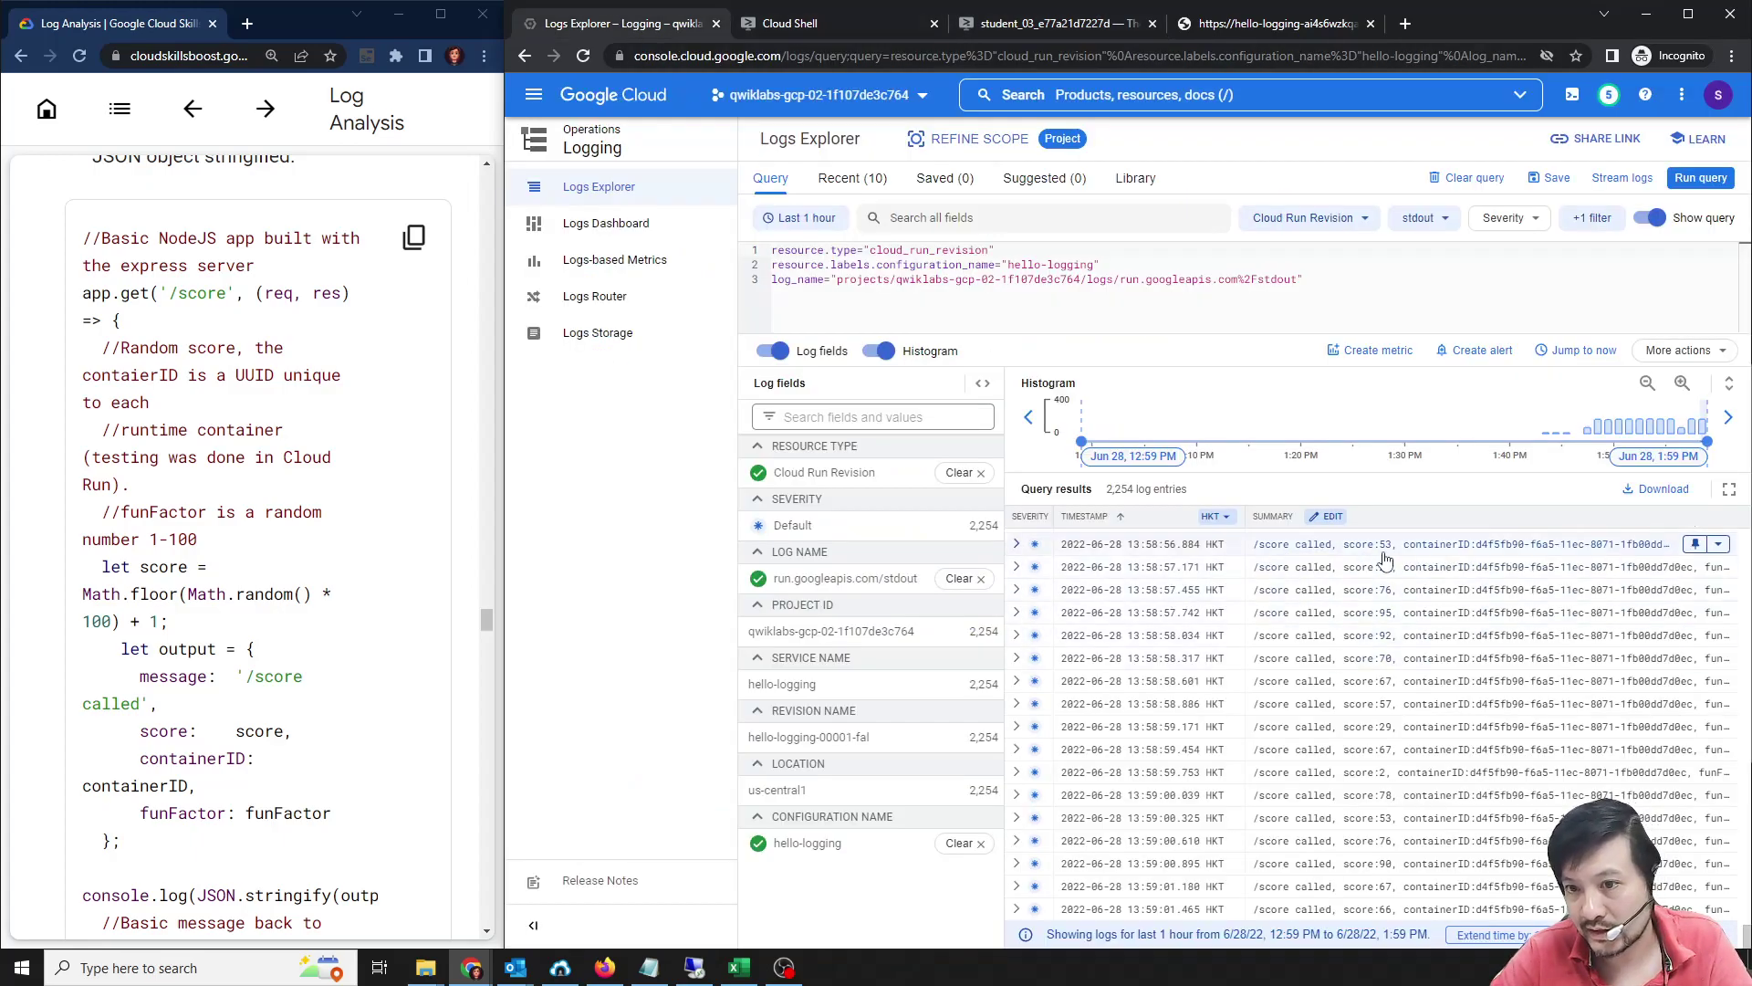
pyautogui.click(1071, 27)
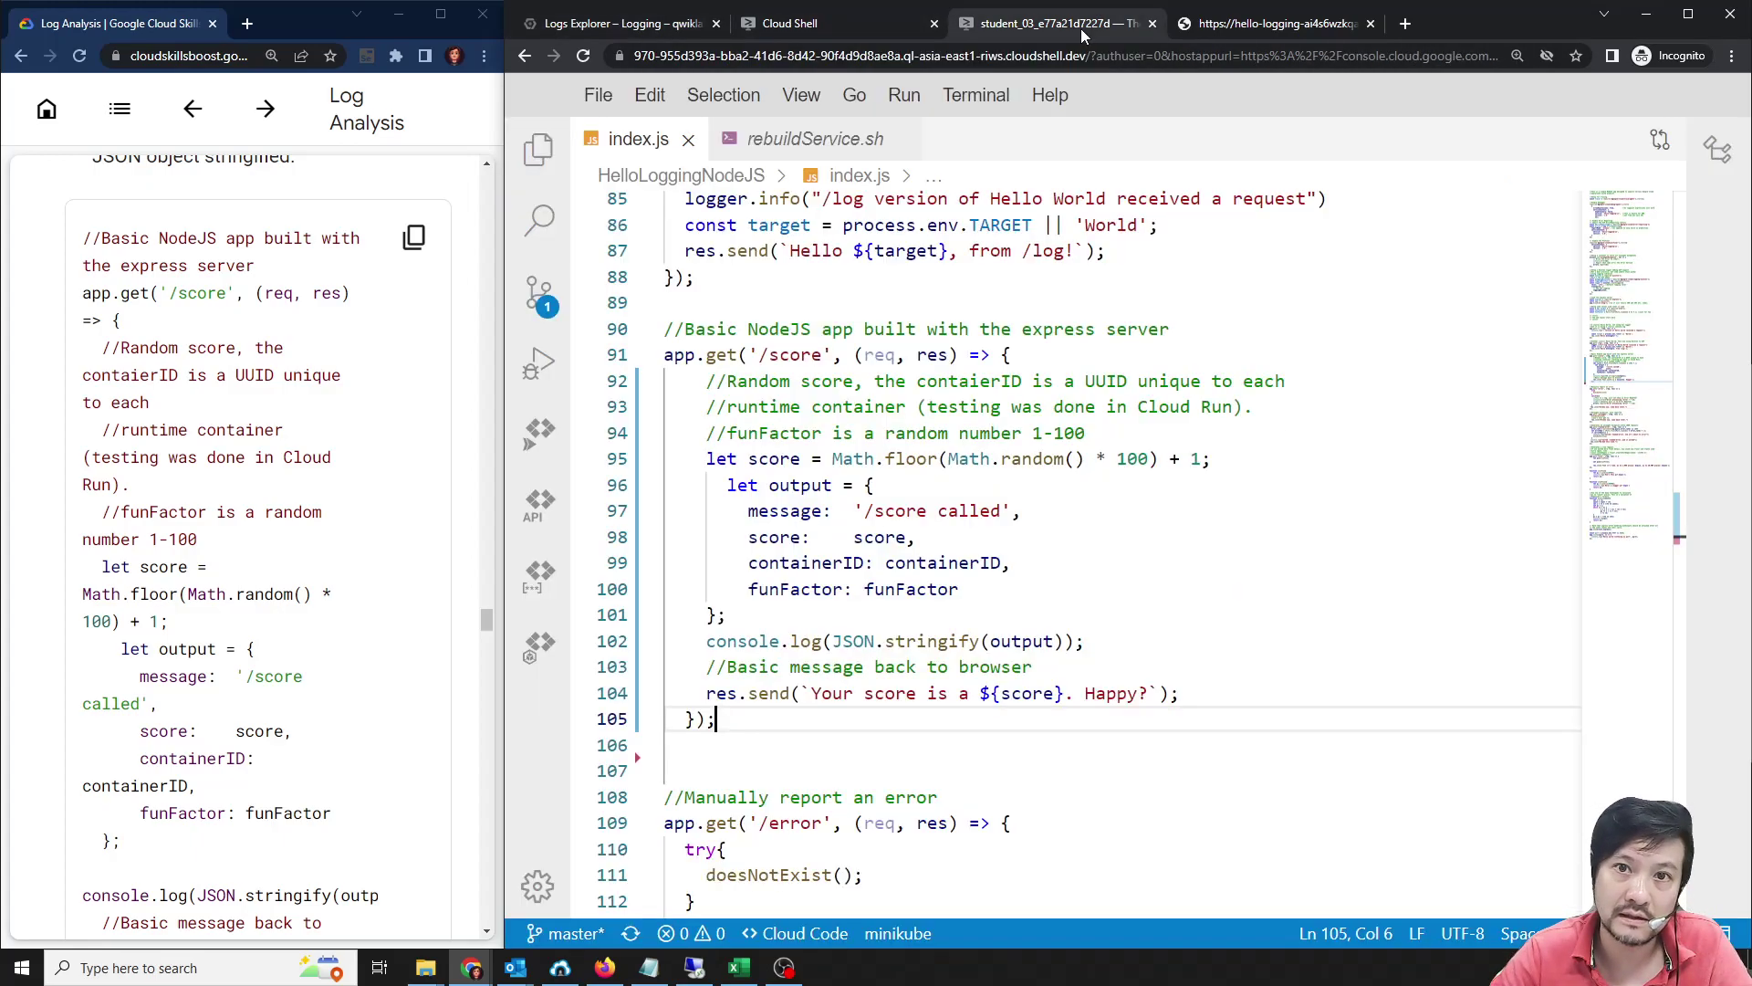
pyautogui.doubleClick(776, 493)
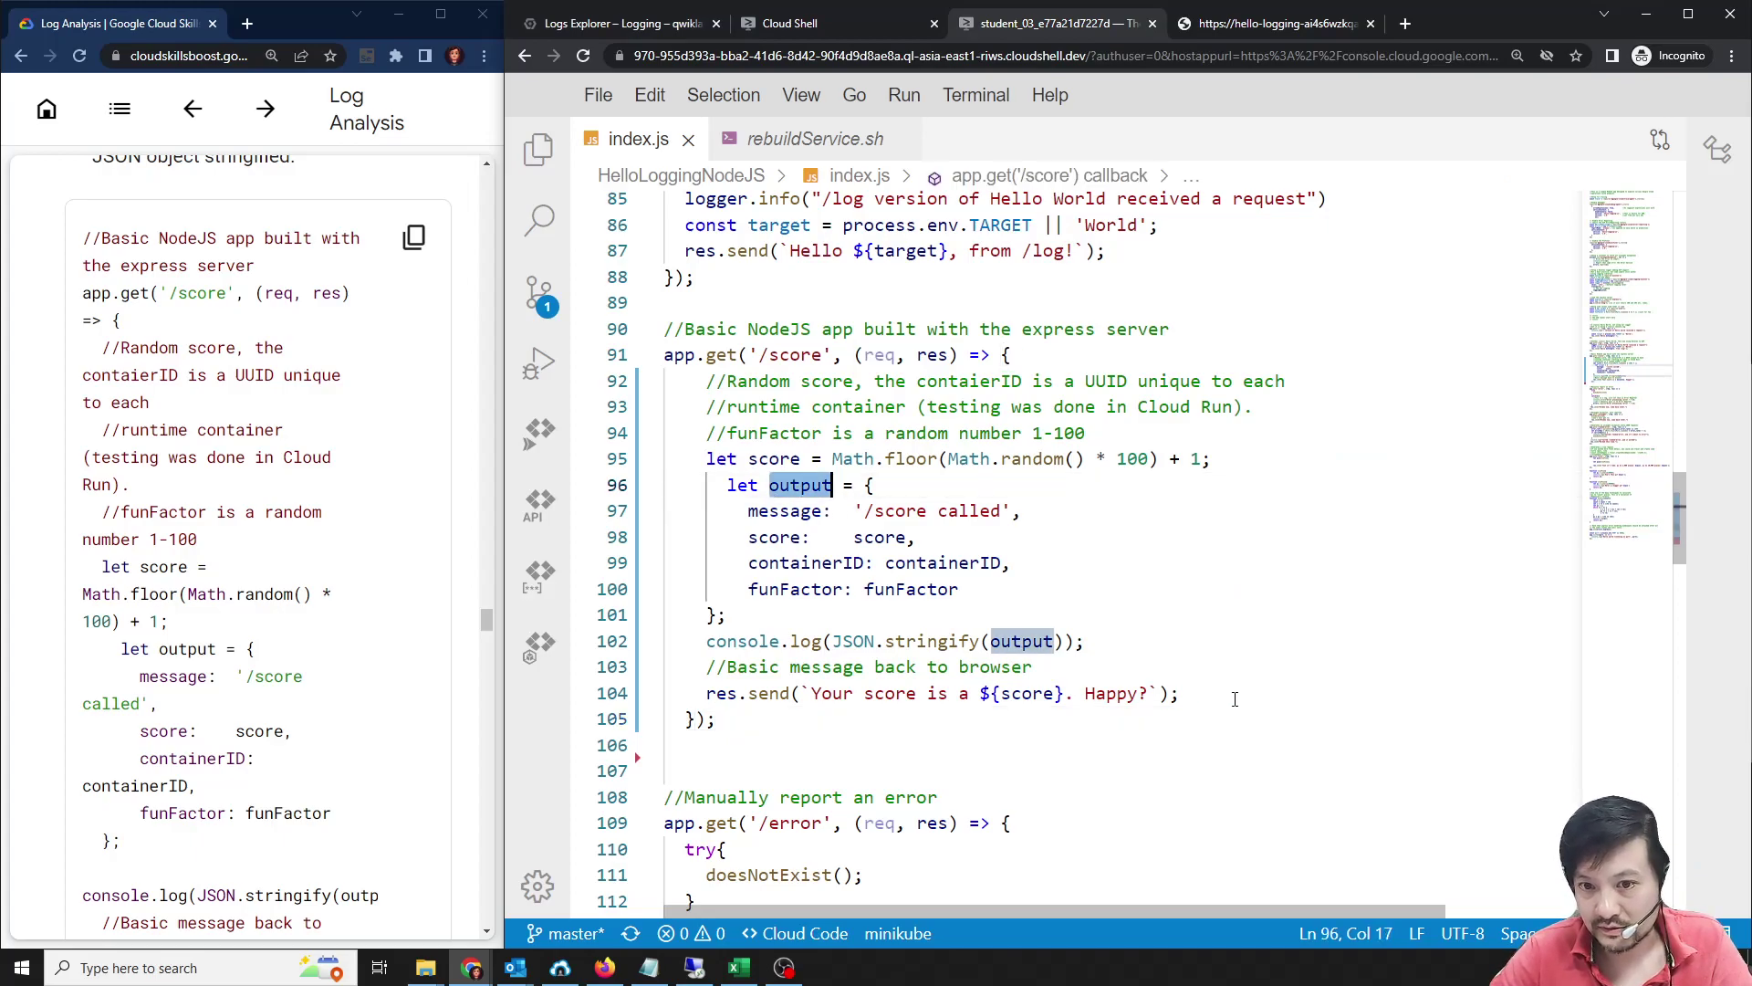
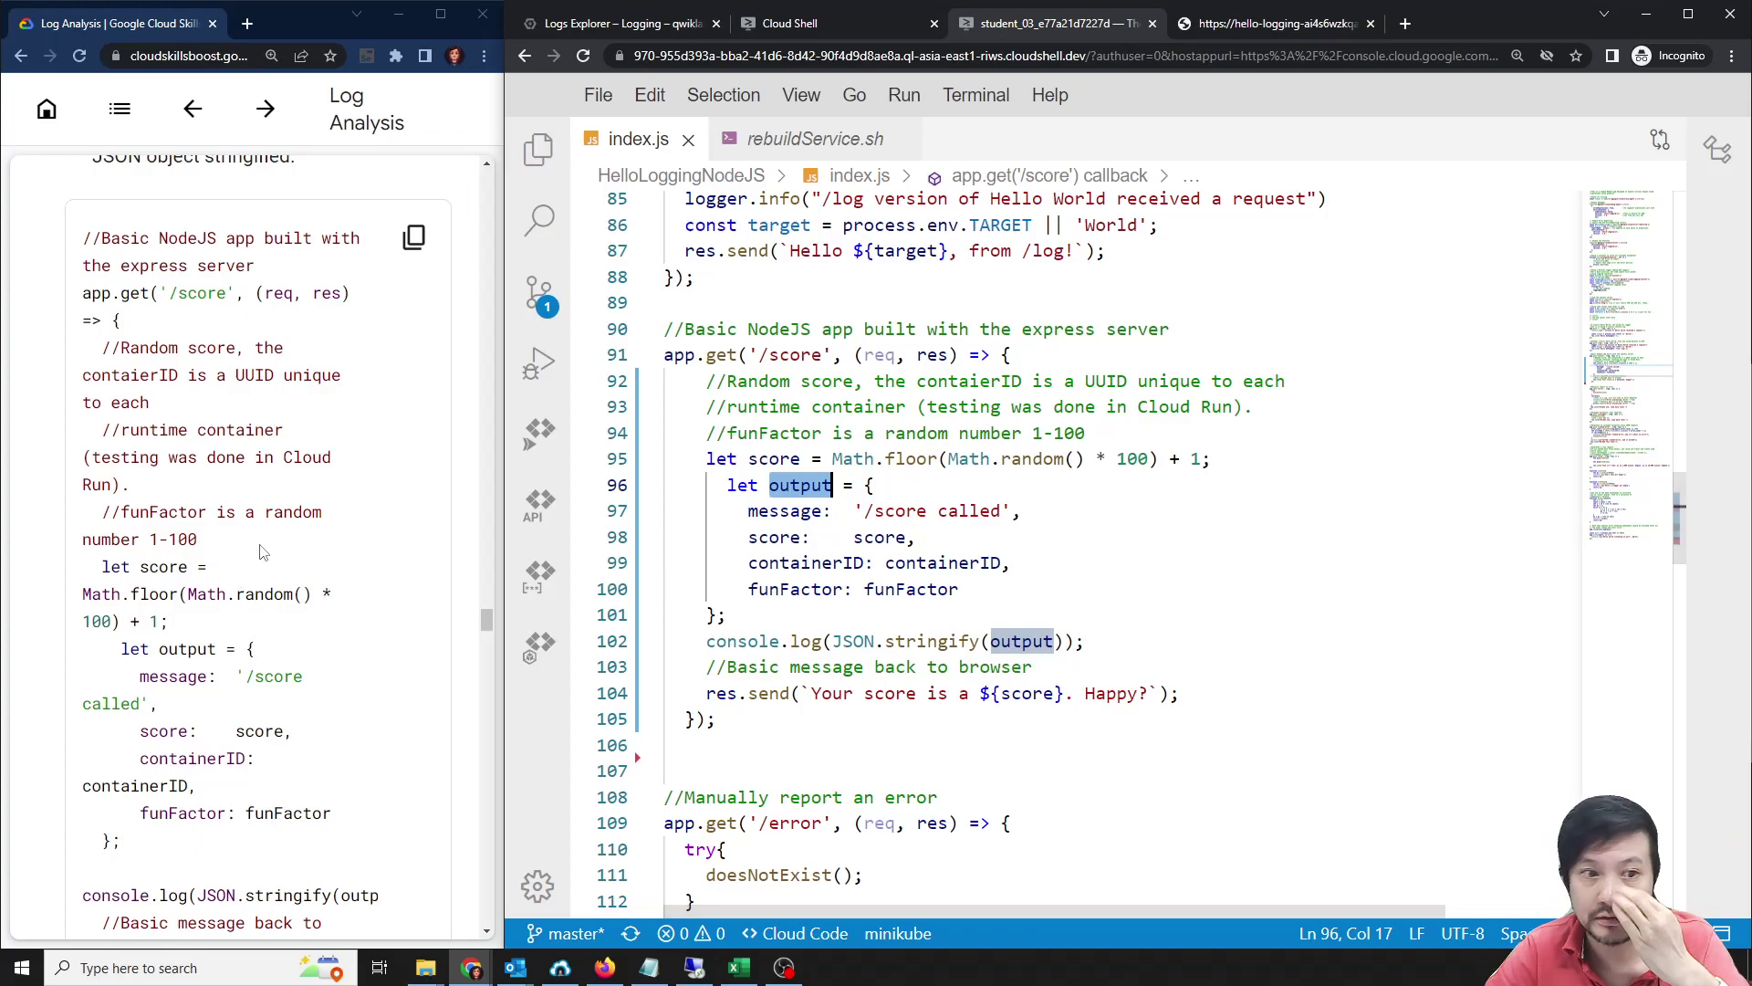
# Clear the Cloud Shell terminal and run the lab's commands cd ~/HelloLoggingNodeJS/, npm i and npm start.
pyautogui.scroll(-5, 262, 565)
pyautogui.scroll(-4, 262, 566)
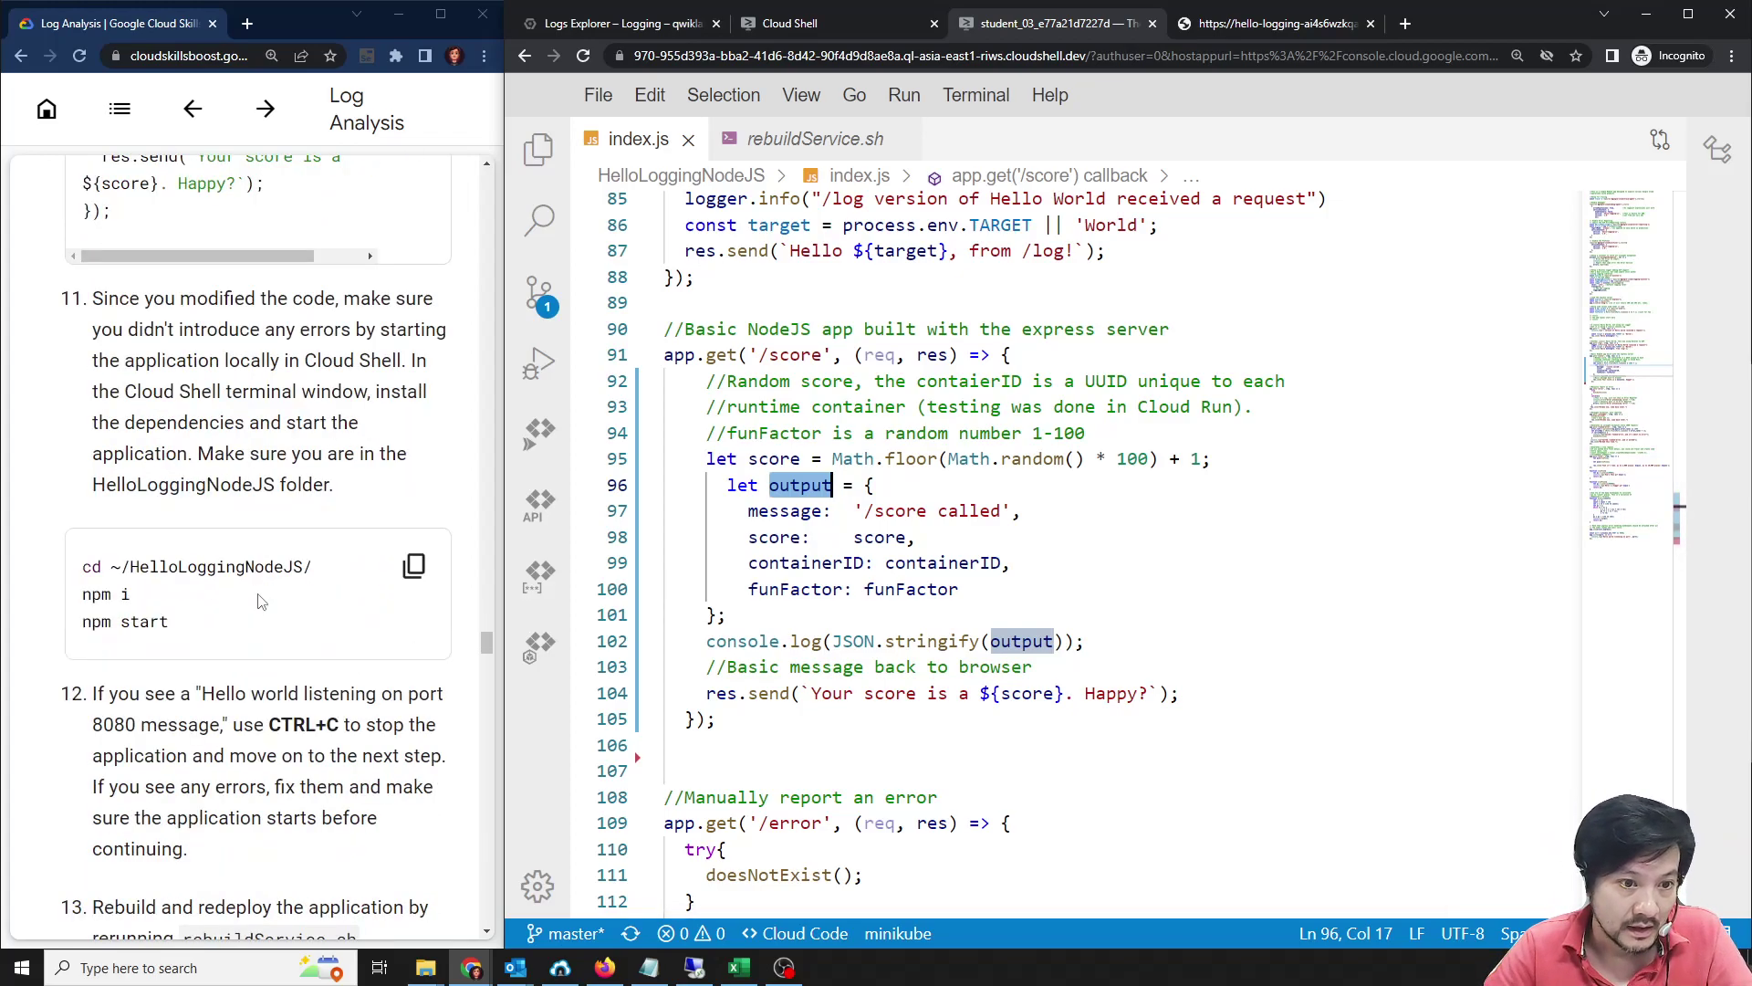
pyautogui.click(432, 577)
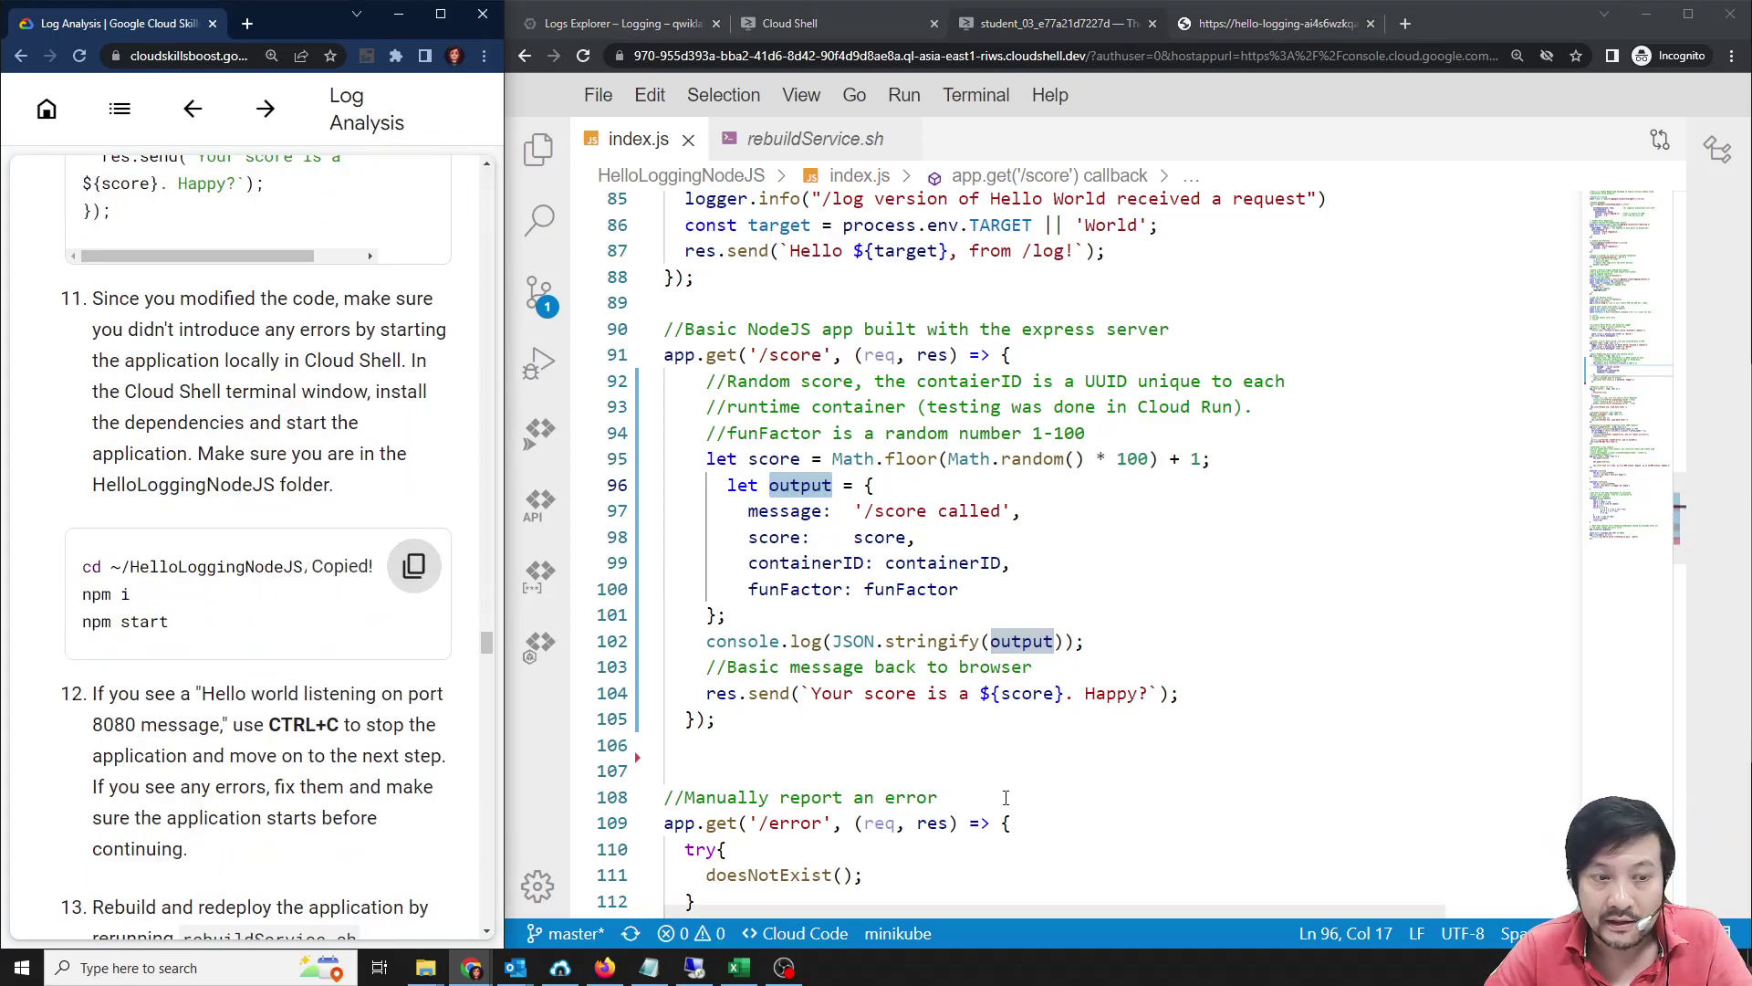
pyautogui.click(804, 23)
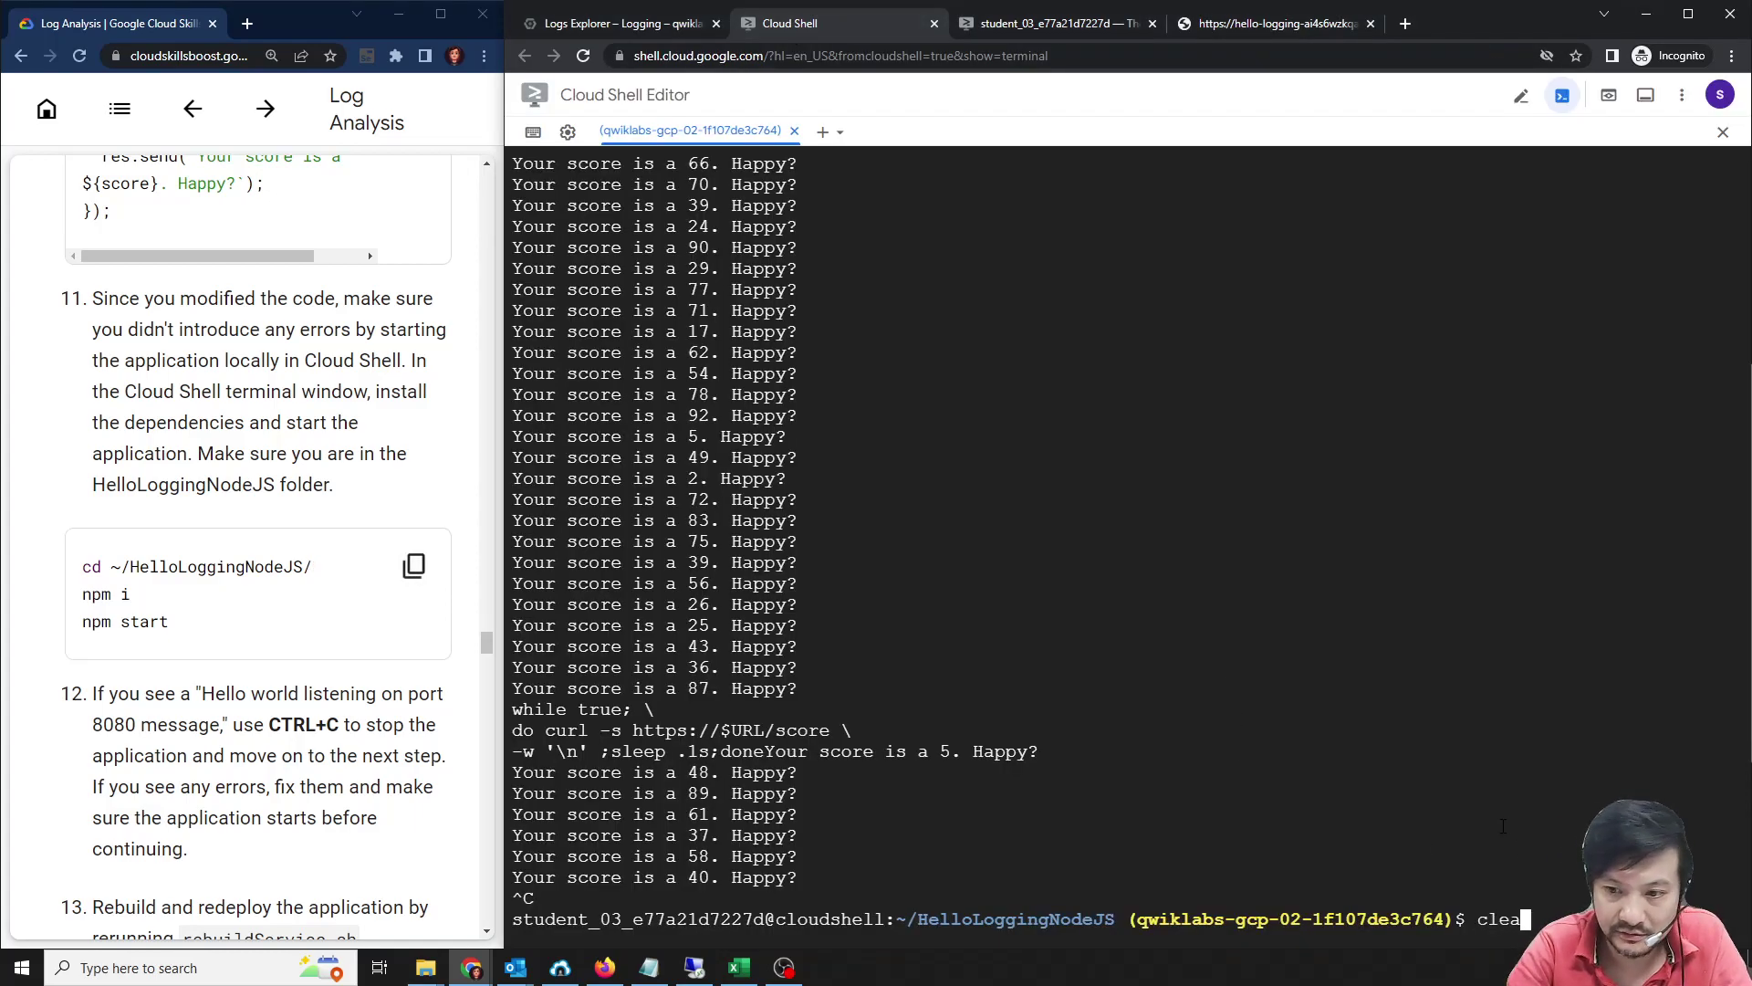
pyautogui.write('clear')
pyautogui.press('Return')
pyautogui.hotkey('ctrl', 'v')
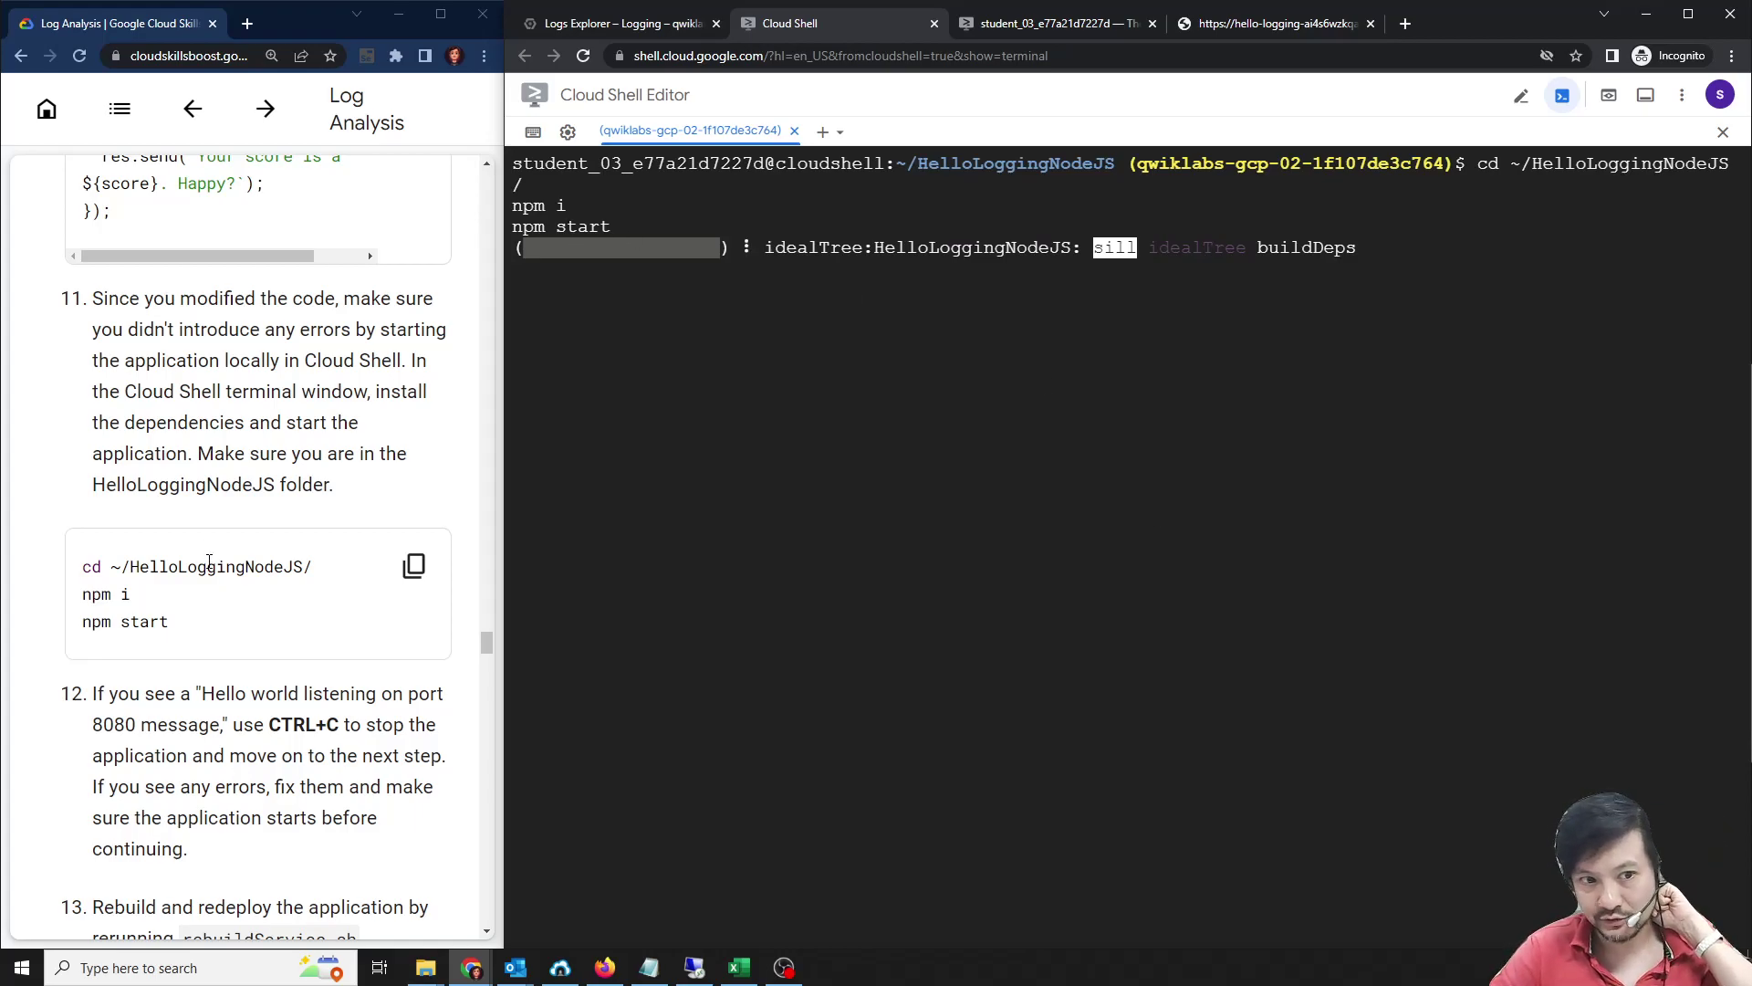
# Read the lab's rebuild instructions and review the modified /score route in index.js.
pyautogui.scroll(-2, 259, 689)
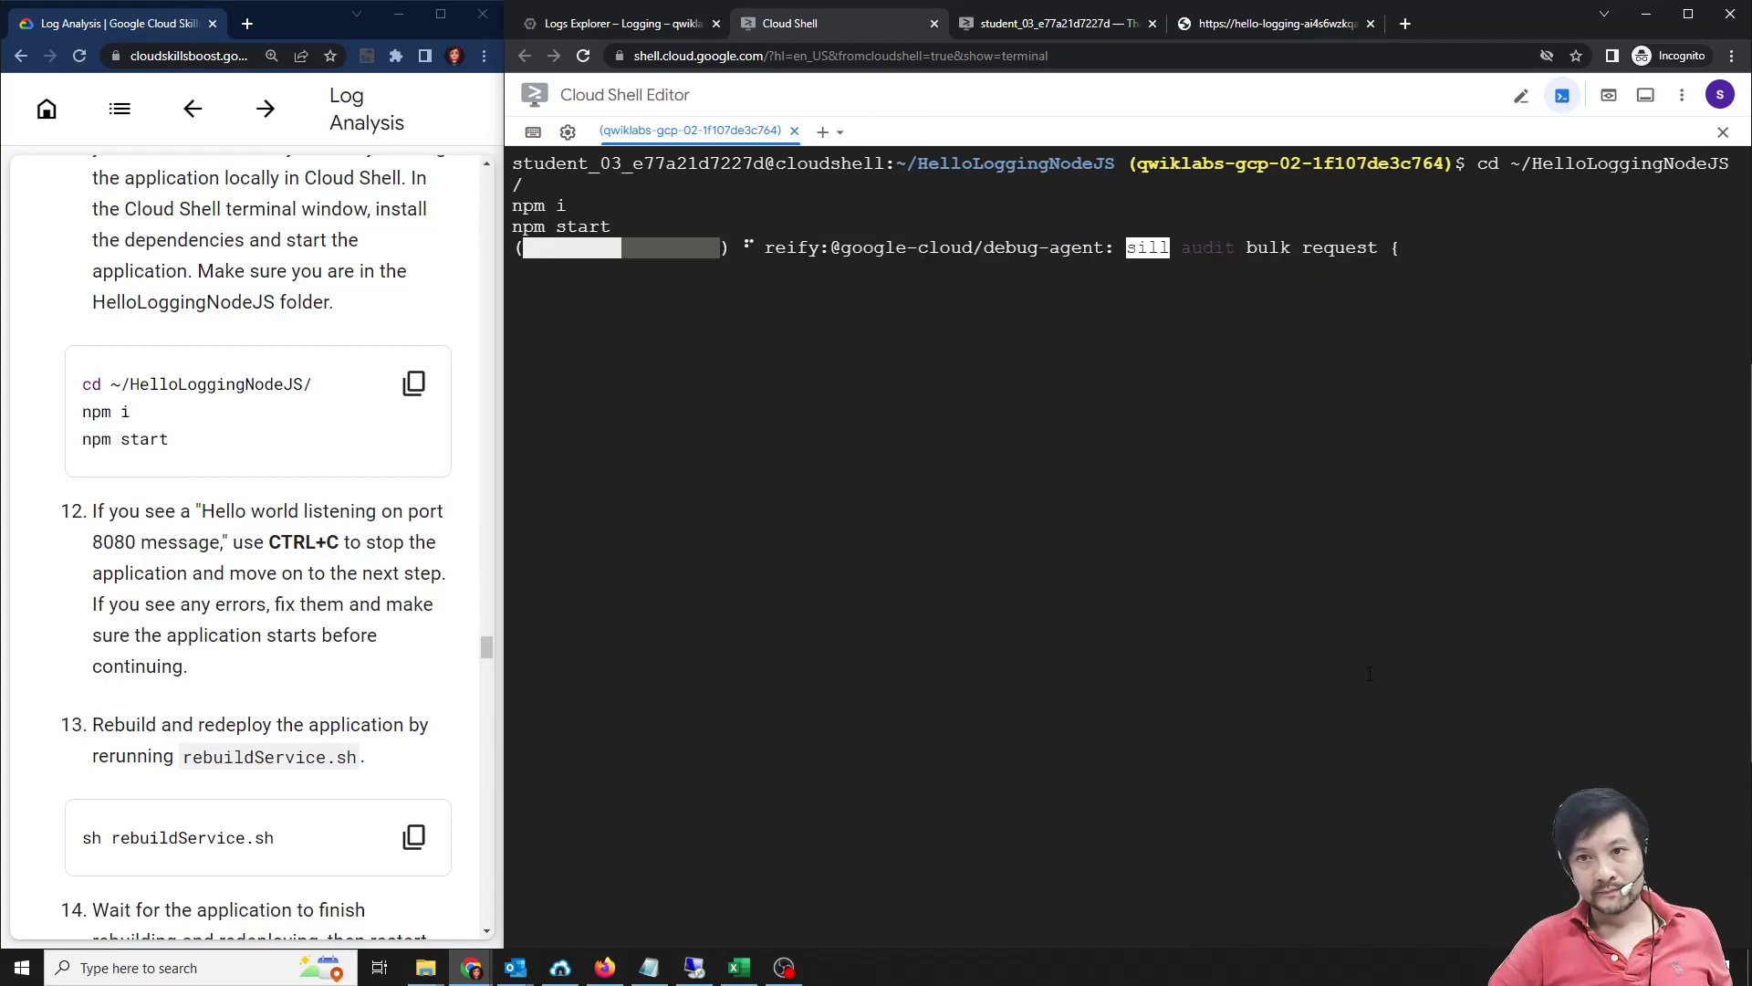
pyautogui.click(1022, 24)
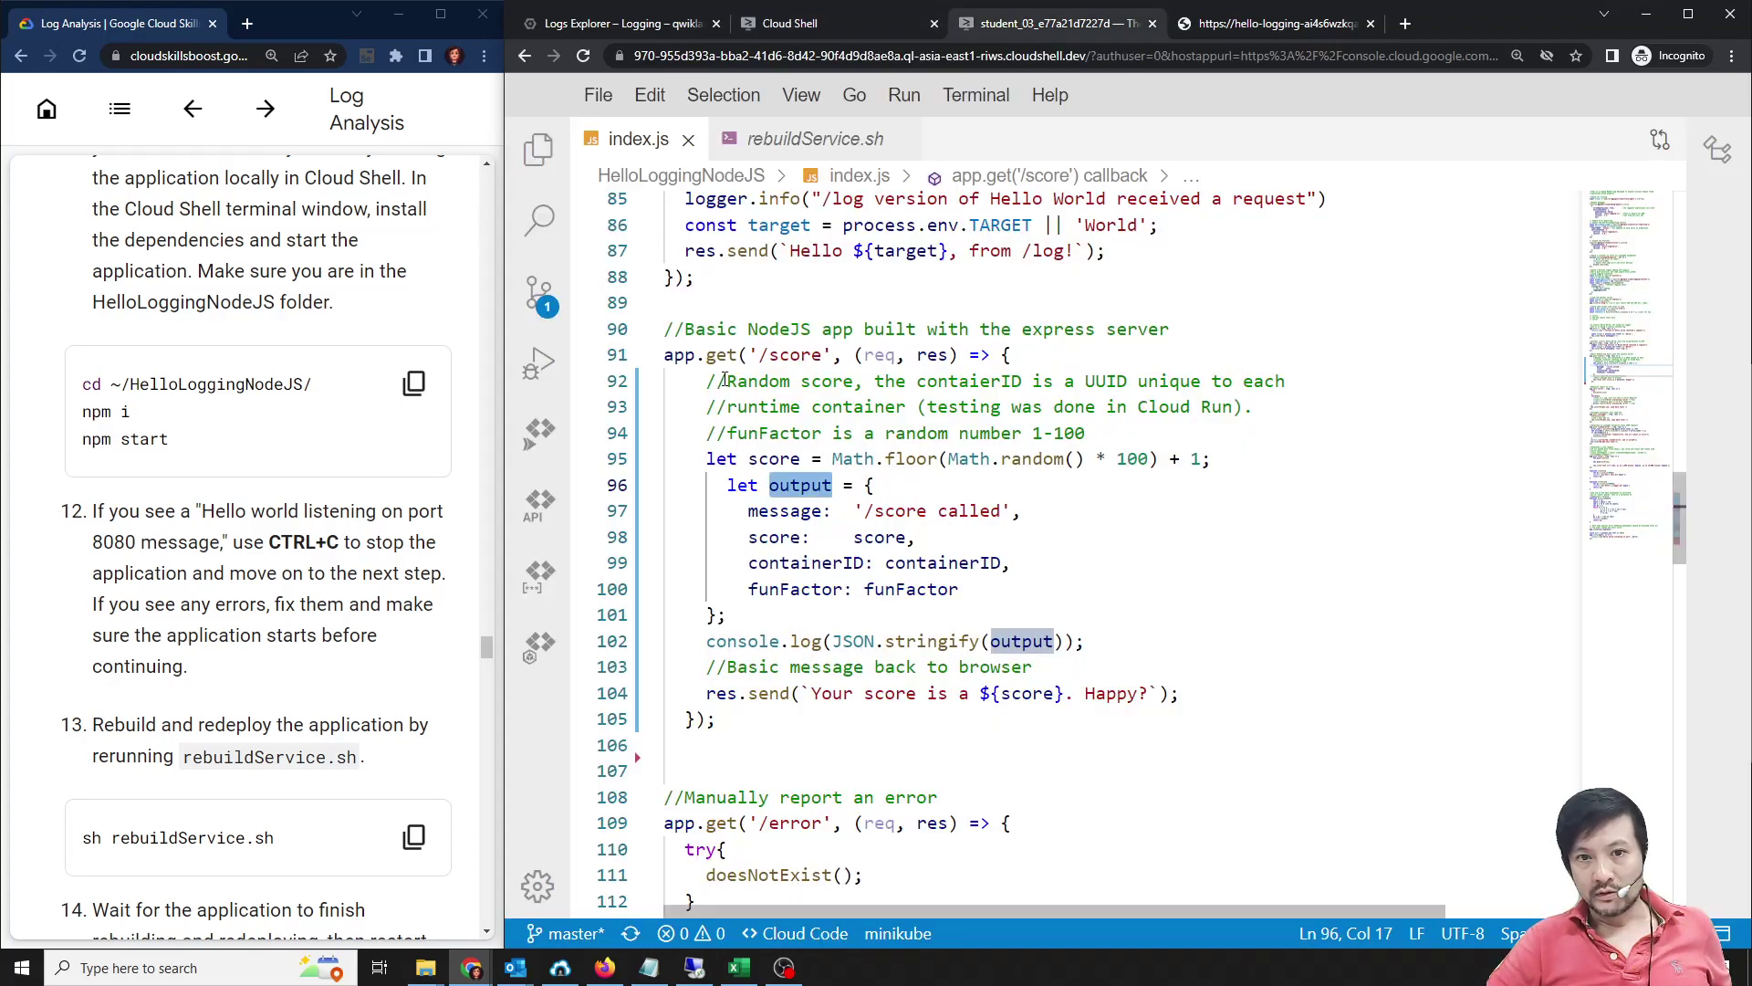
pyautogui.press('Down')
pyautogui.press('Down')
pyautogui.press('Down')
pyautogui.press('Down')
pyautogui.press('Down')
pyautogui.press('Down')
pyautogui.press('Down')
pyautogui.press('Down')
pyautogui.press('Down')
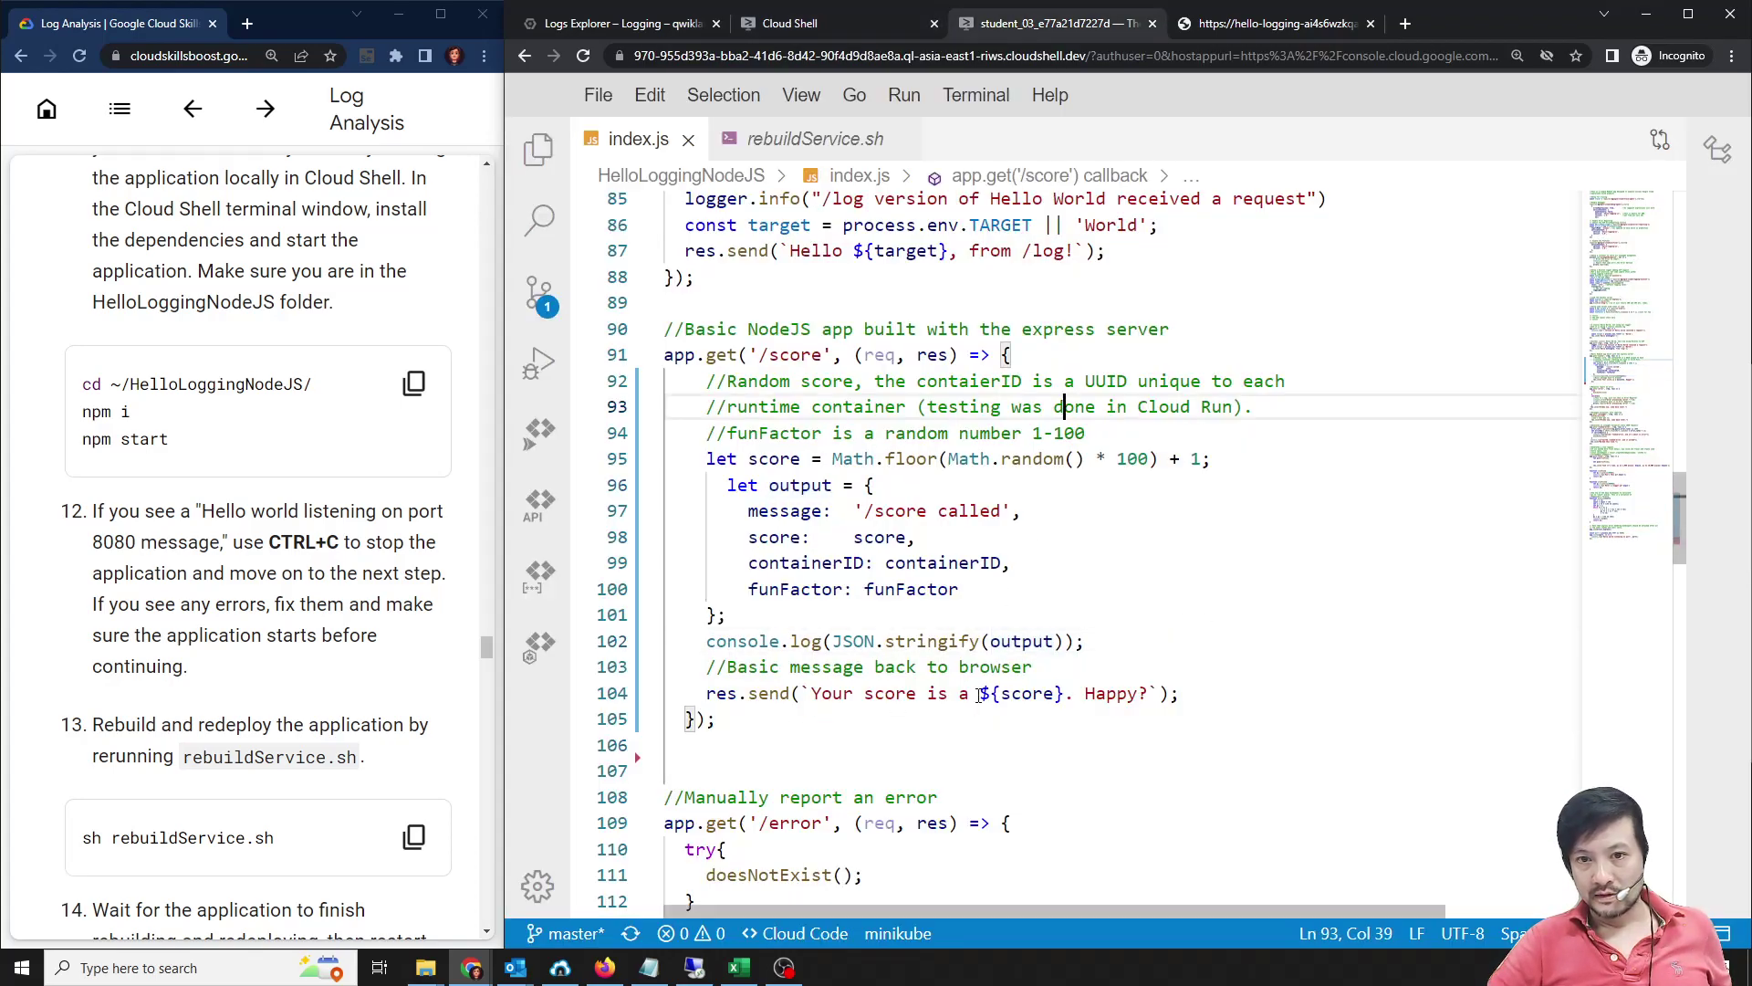
# Return to the Cloud Shell terminal and stop the locally running Node.js application.
pyautogui.click(651, 24)
pyautogui.click(845, 17)
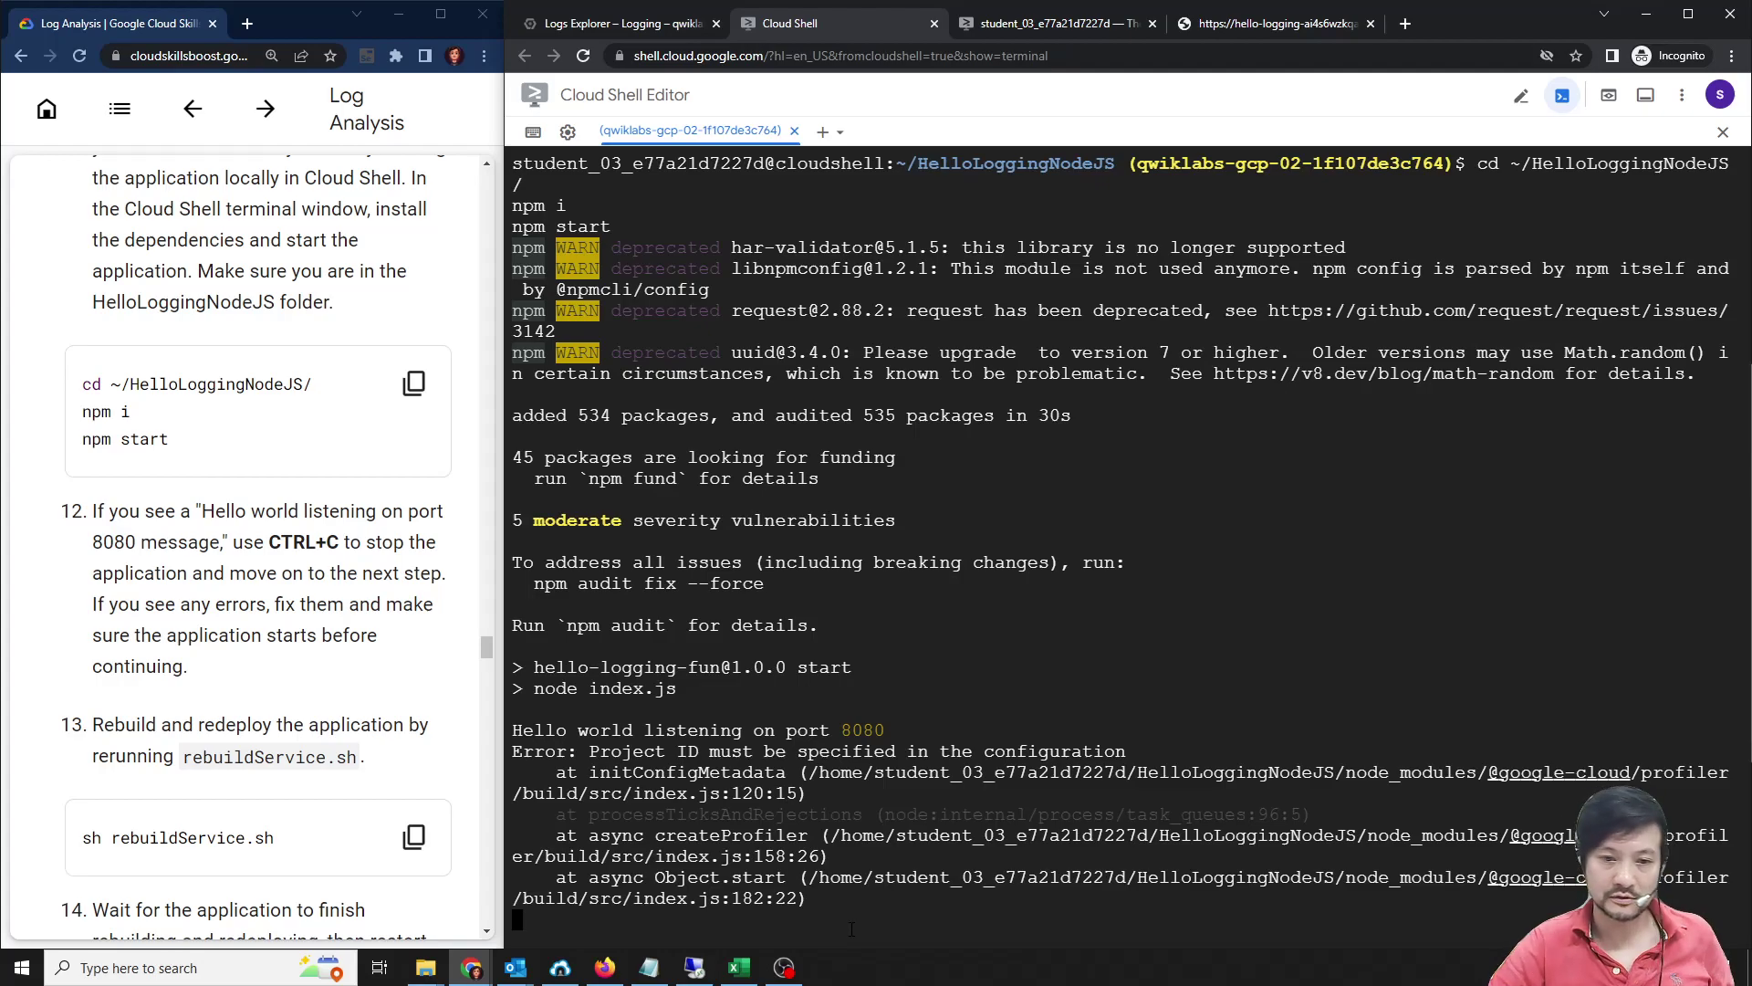
pyautogui.hotkey('ctrl', 'c')
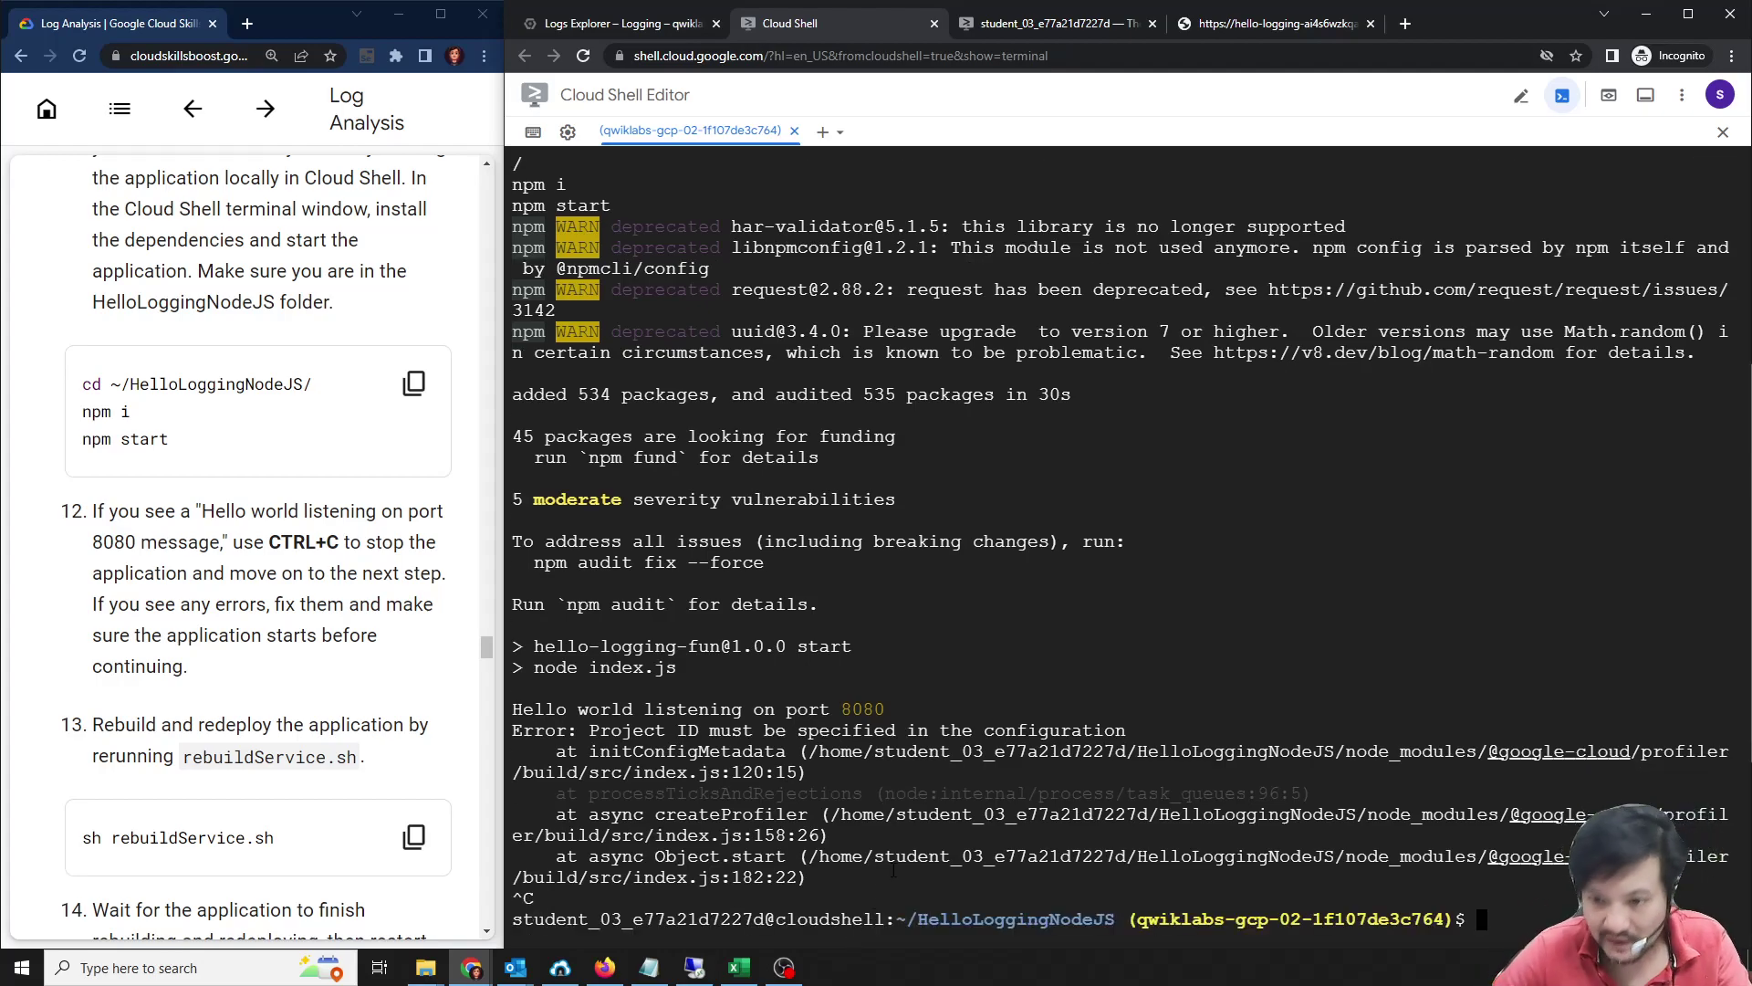
# Search index.js for "env" and go through the matches to examine how the app uses environment variables.
pyautogui.click(1024, 27)
pyautogui.scroll(10, 1004, 456)
pyautogui.click(1049, 454)
pyautogui.hotkey('ctrl', 'f')
pyautogui.write('env')
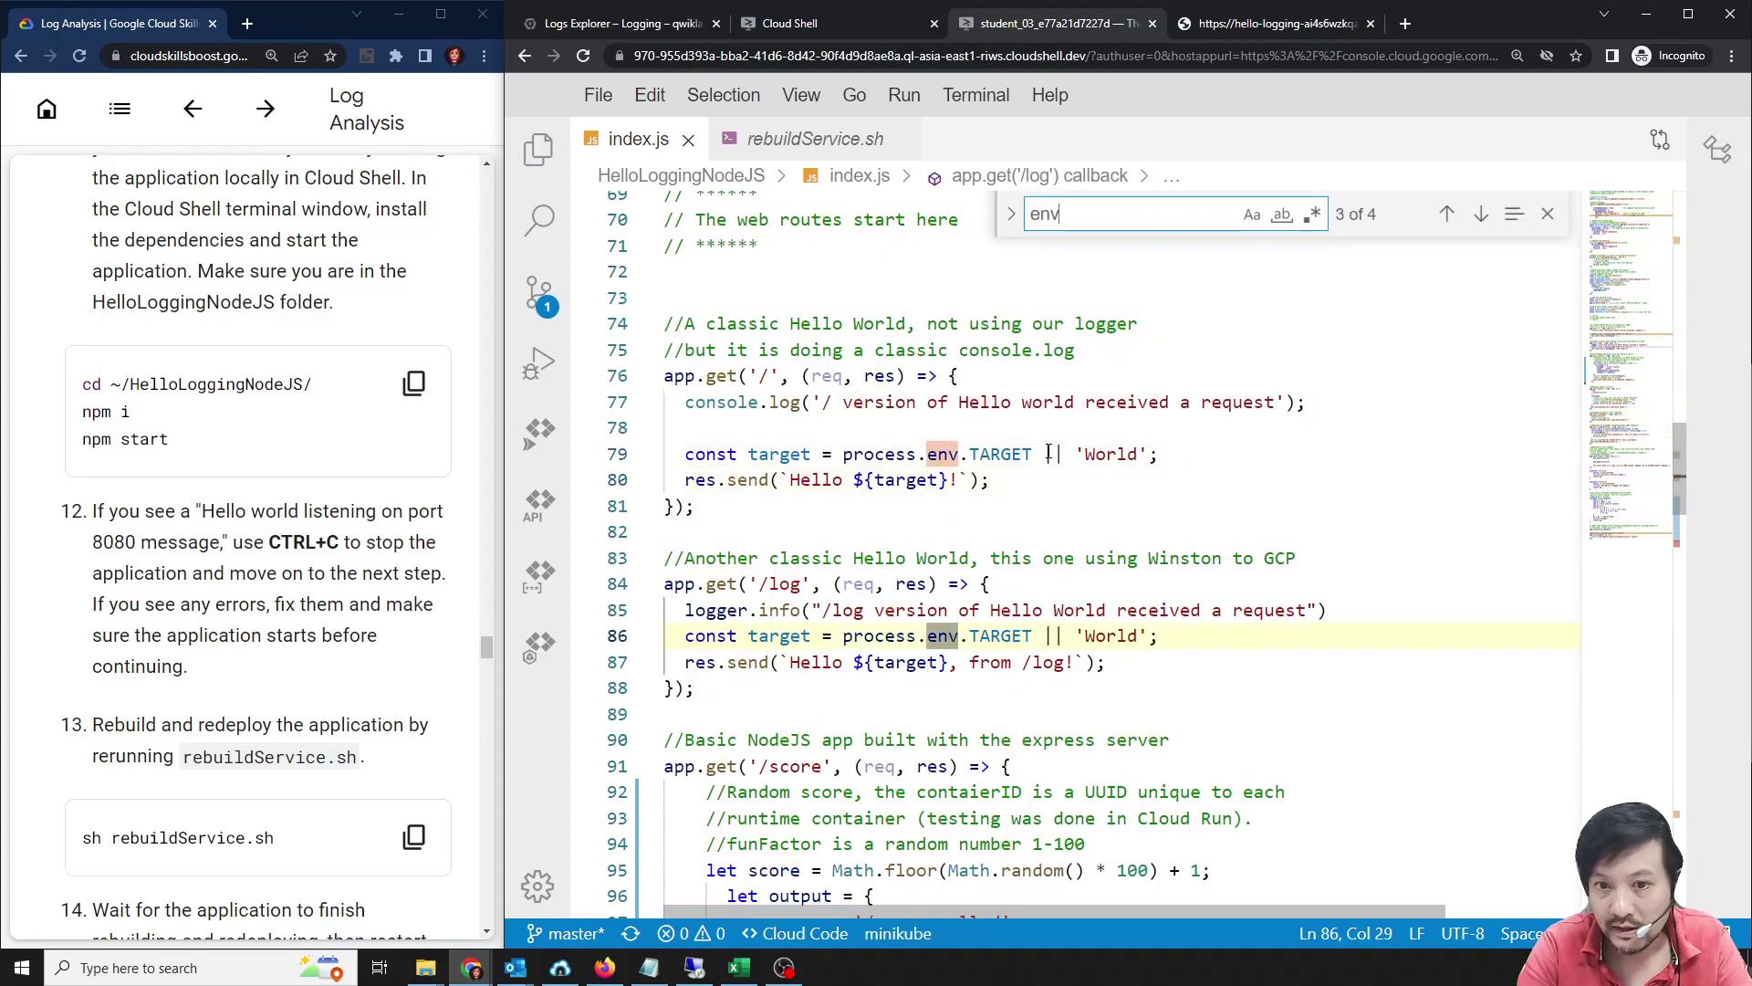
pyautogui.press('Return')
pyautogui.press('Return')
pyautogui.press('Return')
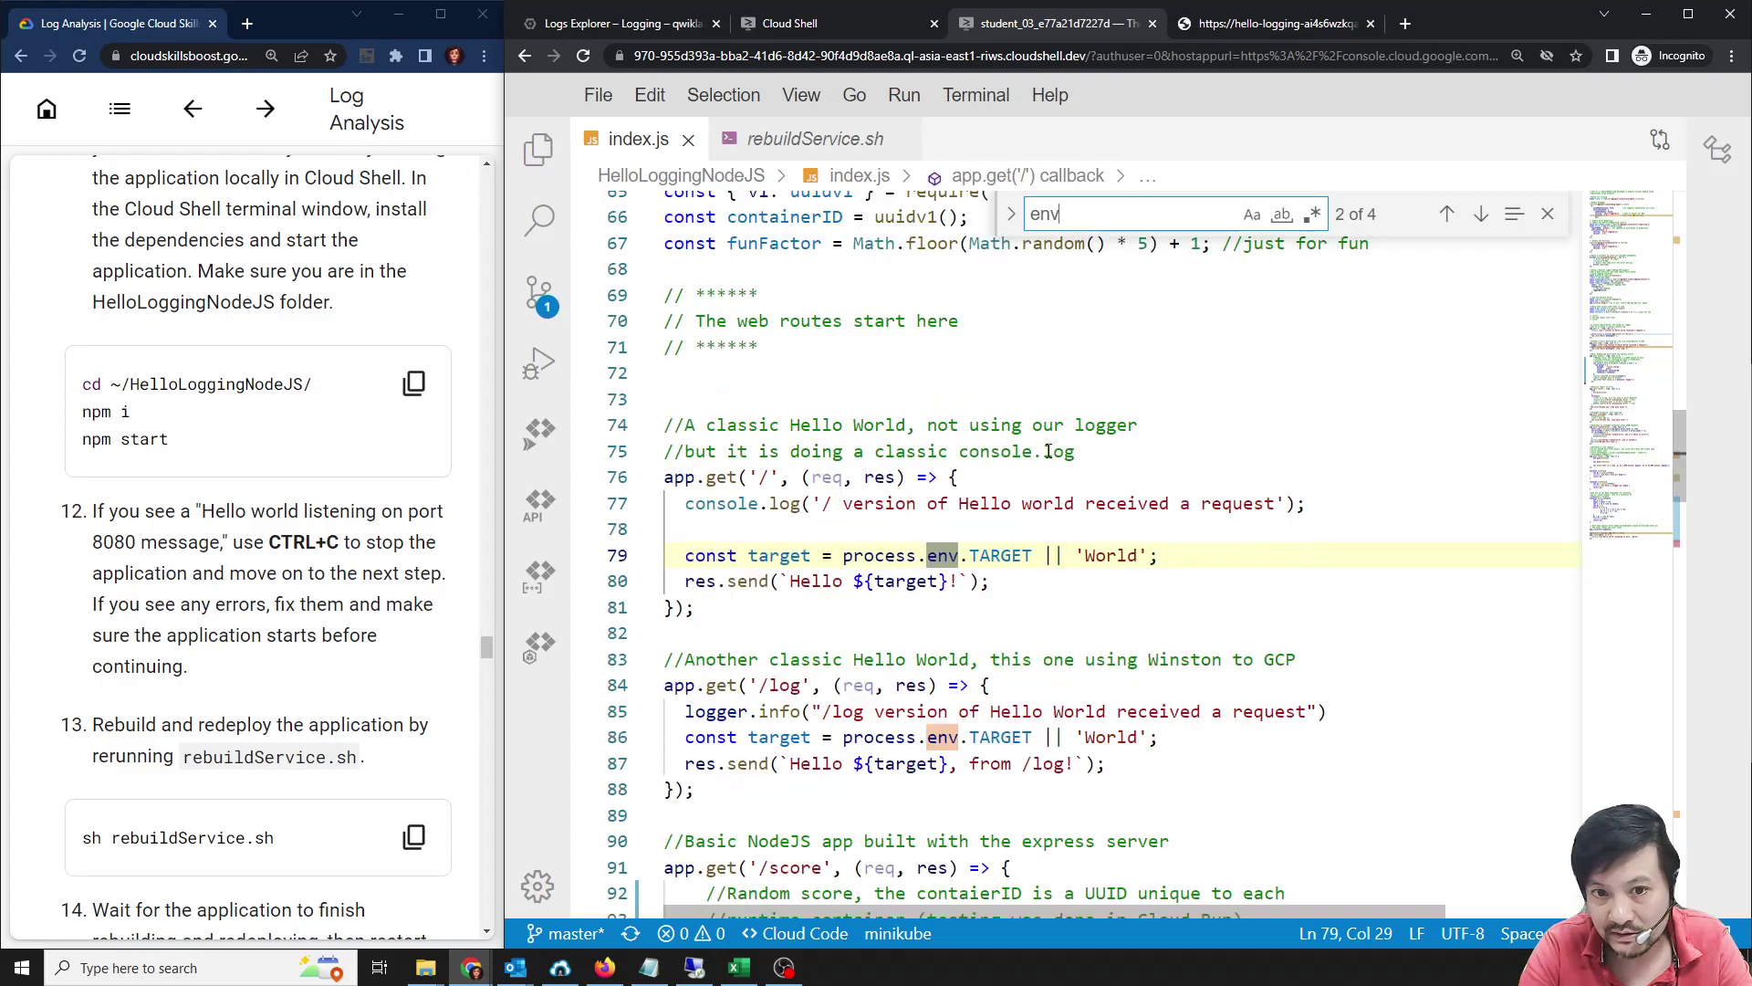
pyautogui.press('Return')
pyautogui.press('Return')
pyautogui.press('Return')
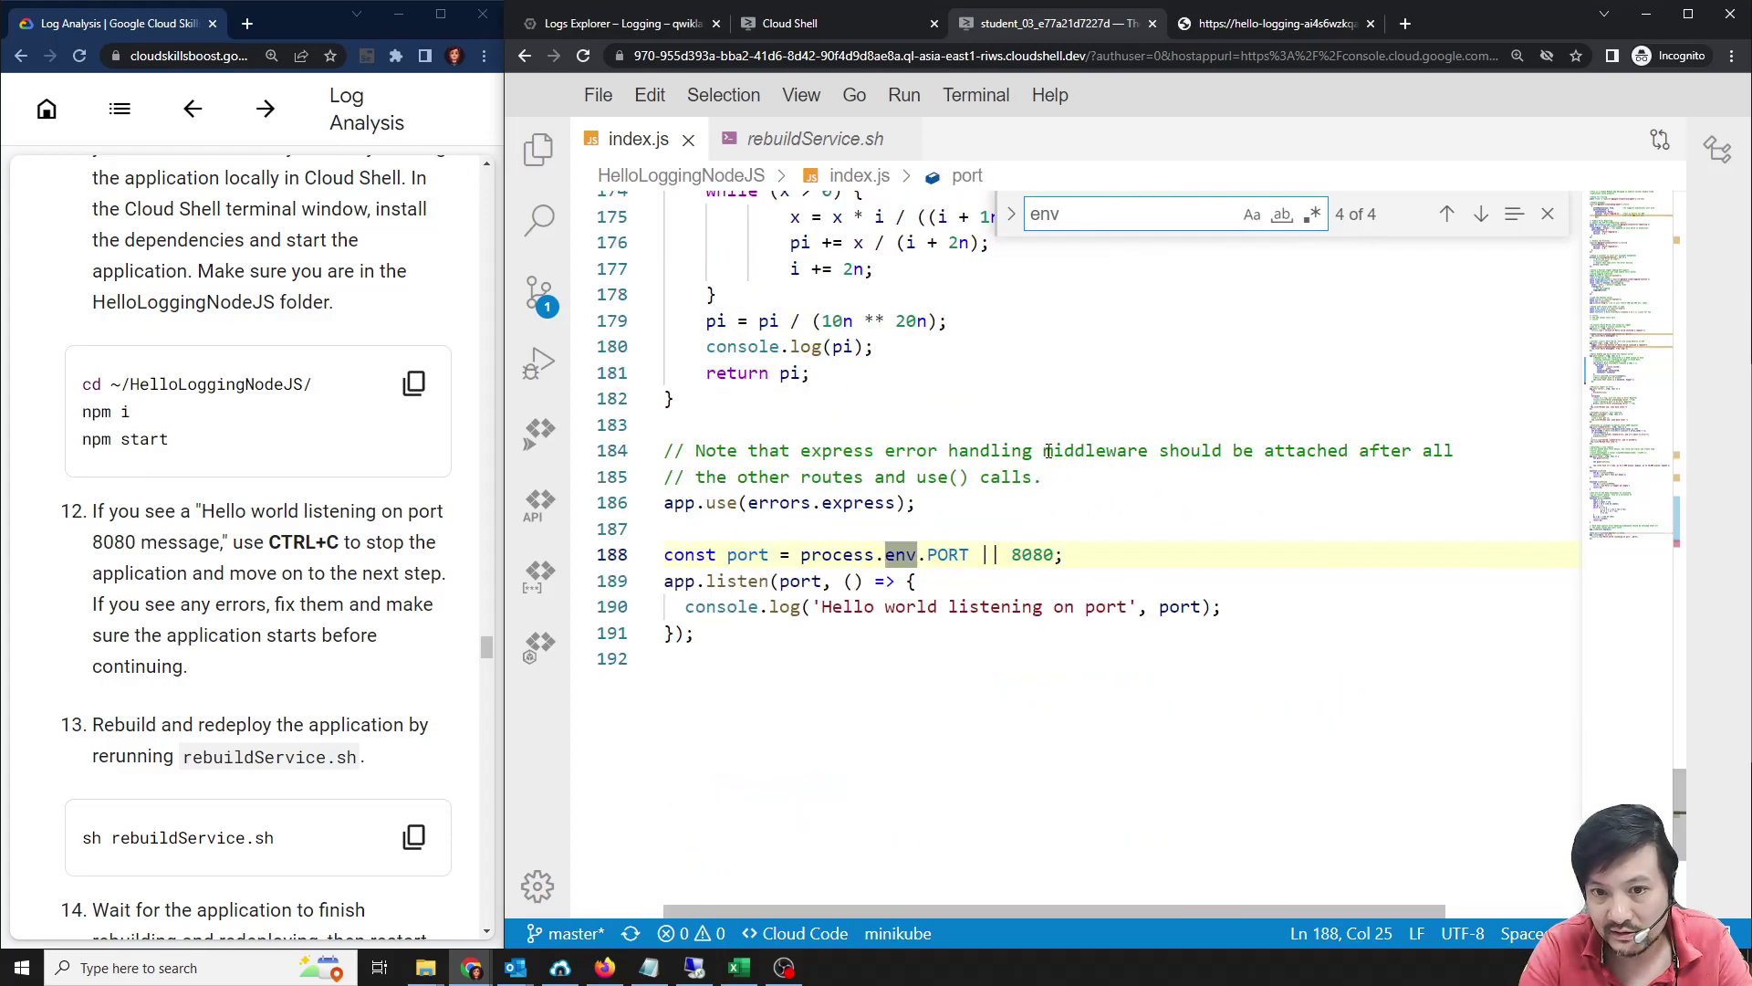
pyautogui.scroll(1, 1144, 553)
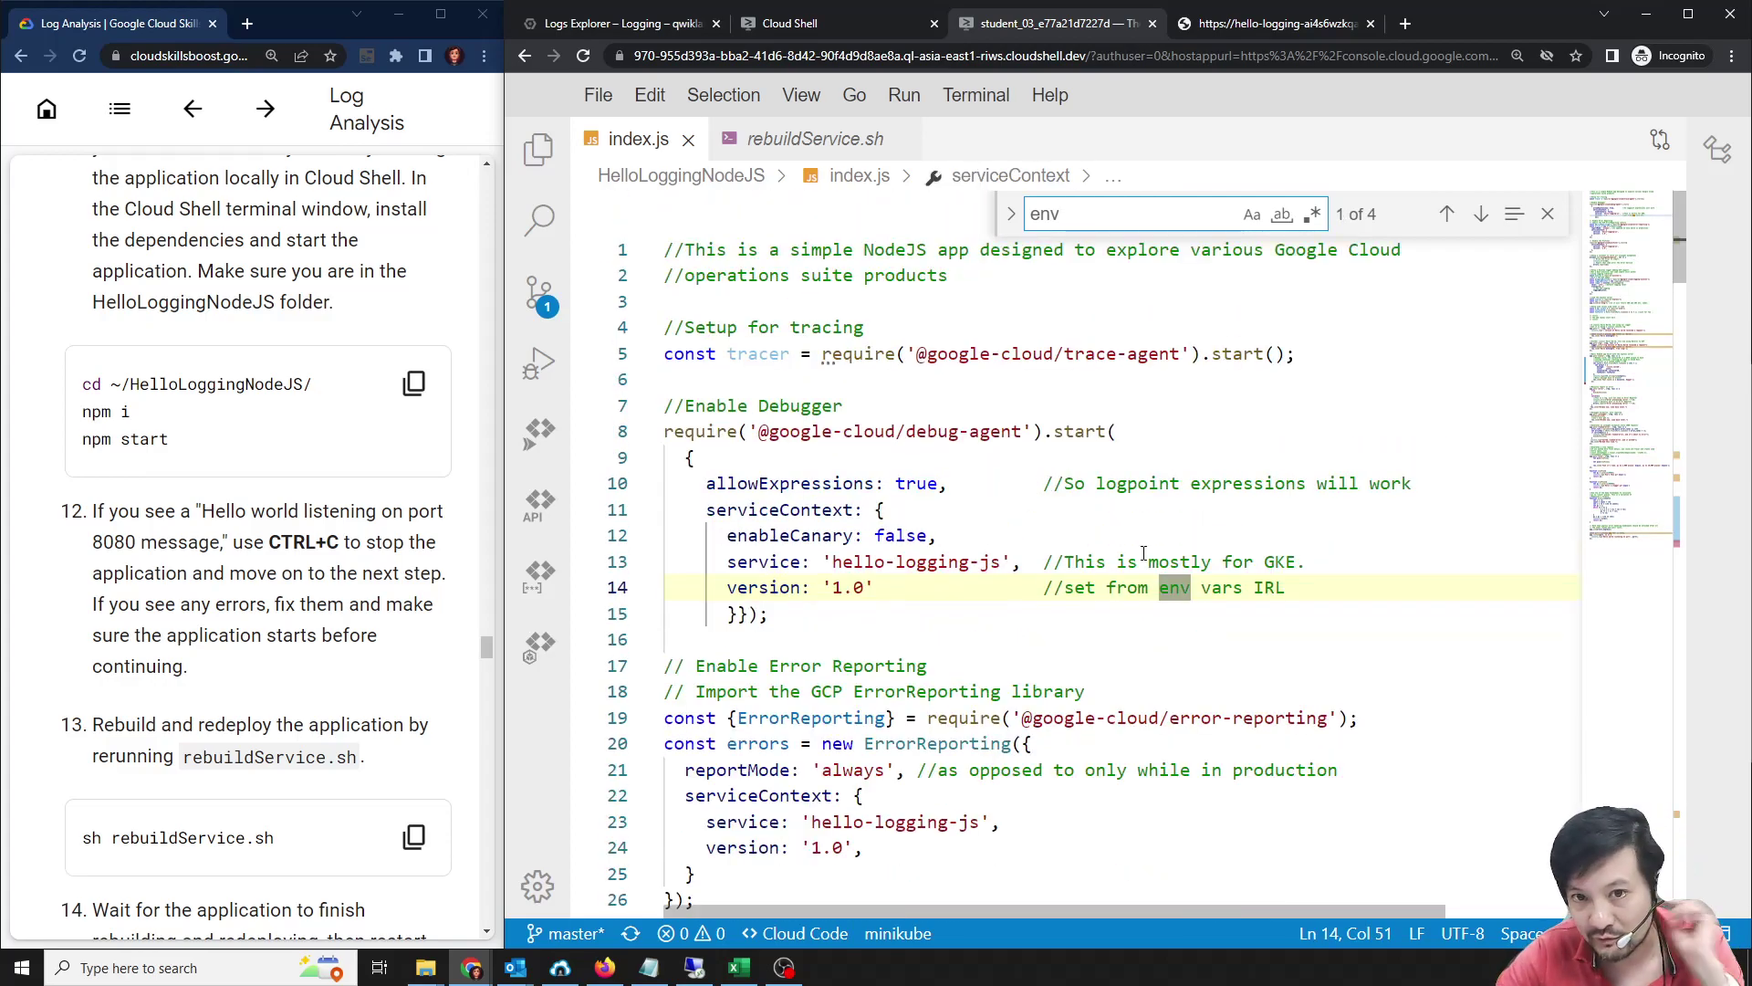
pyautogui.scroll(-5, 1157, 533)
pyautogui.press('Escape')
# Rebuild and redeploy the application from the Cloud Shell terminal with sh rebuildService.sh.
pyautogui.click(803, 25)
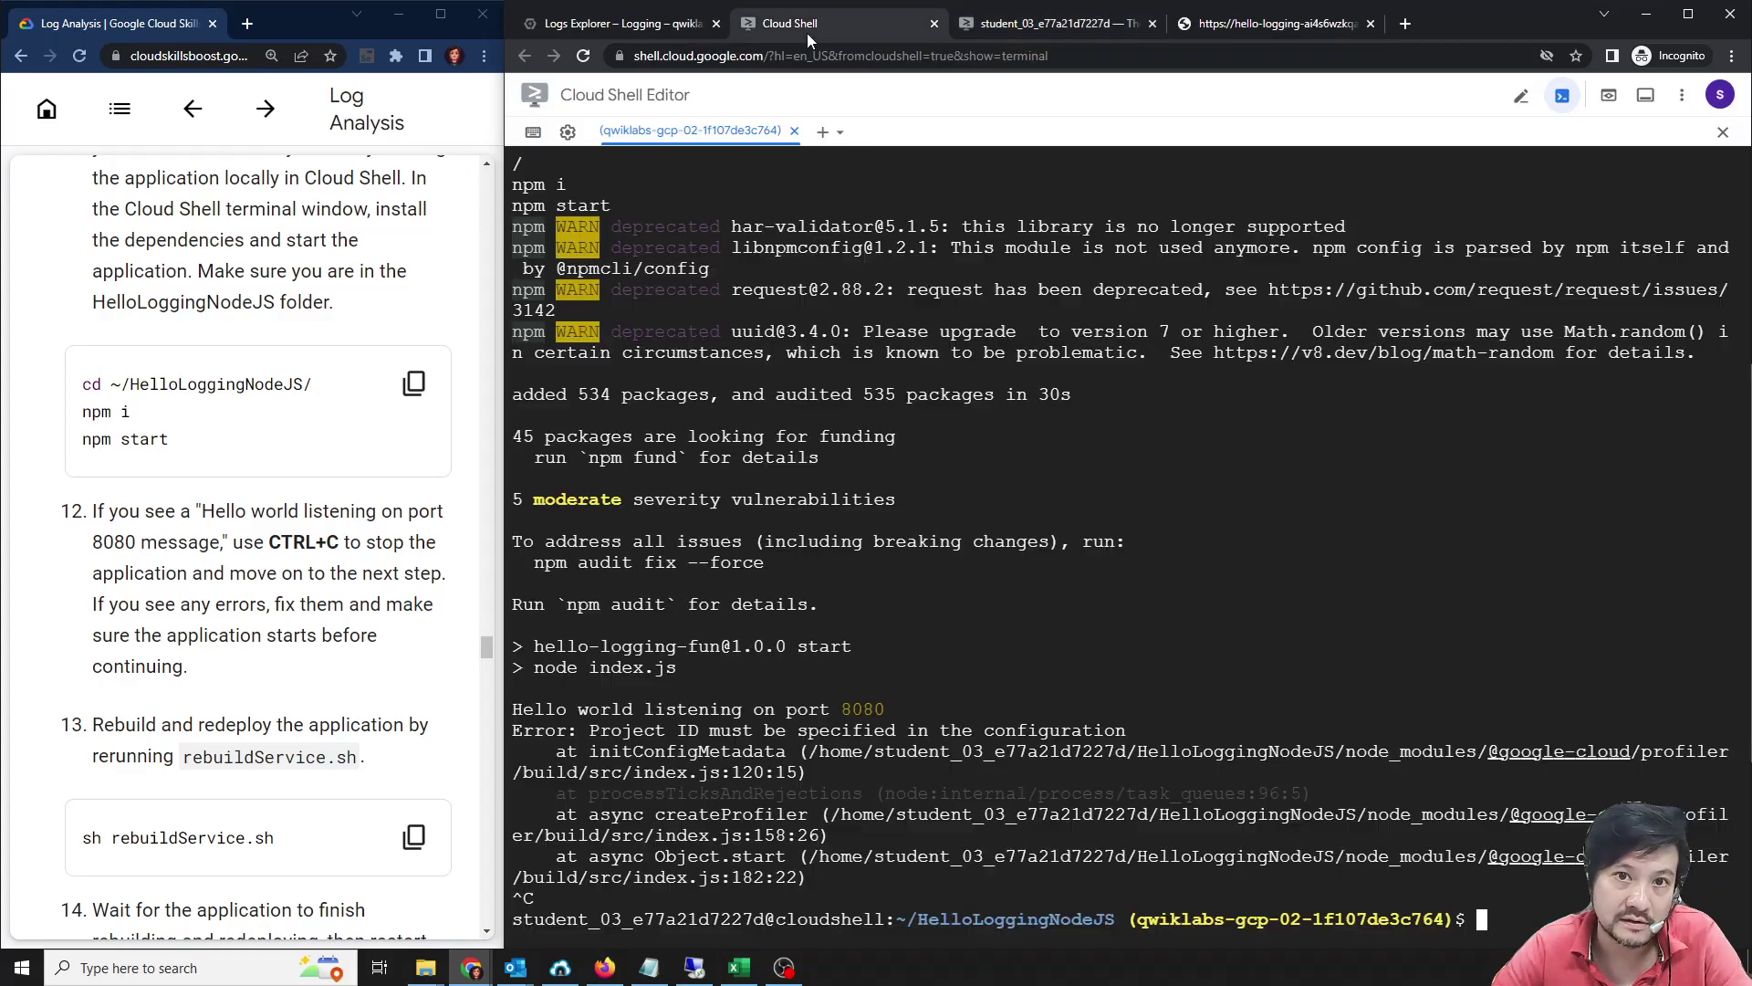
pyautogui.moveTo(270, 545); pyautogui.dragTo(349, 545)
pyautogui.click(1484, 920)
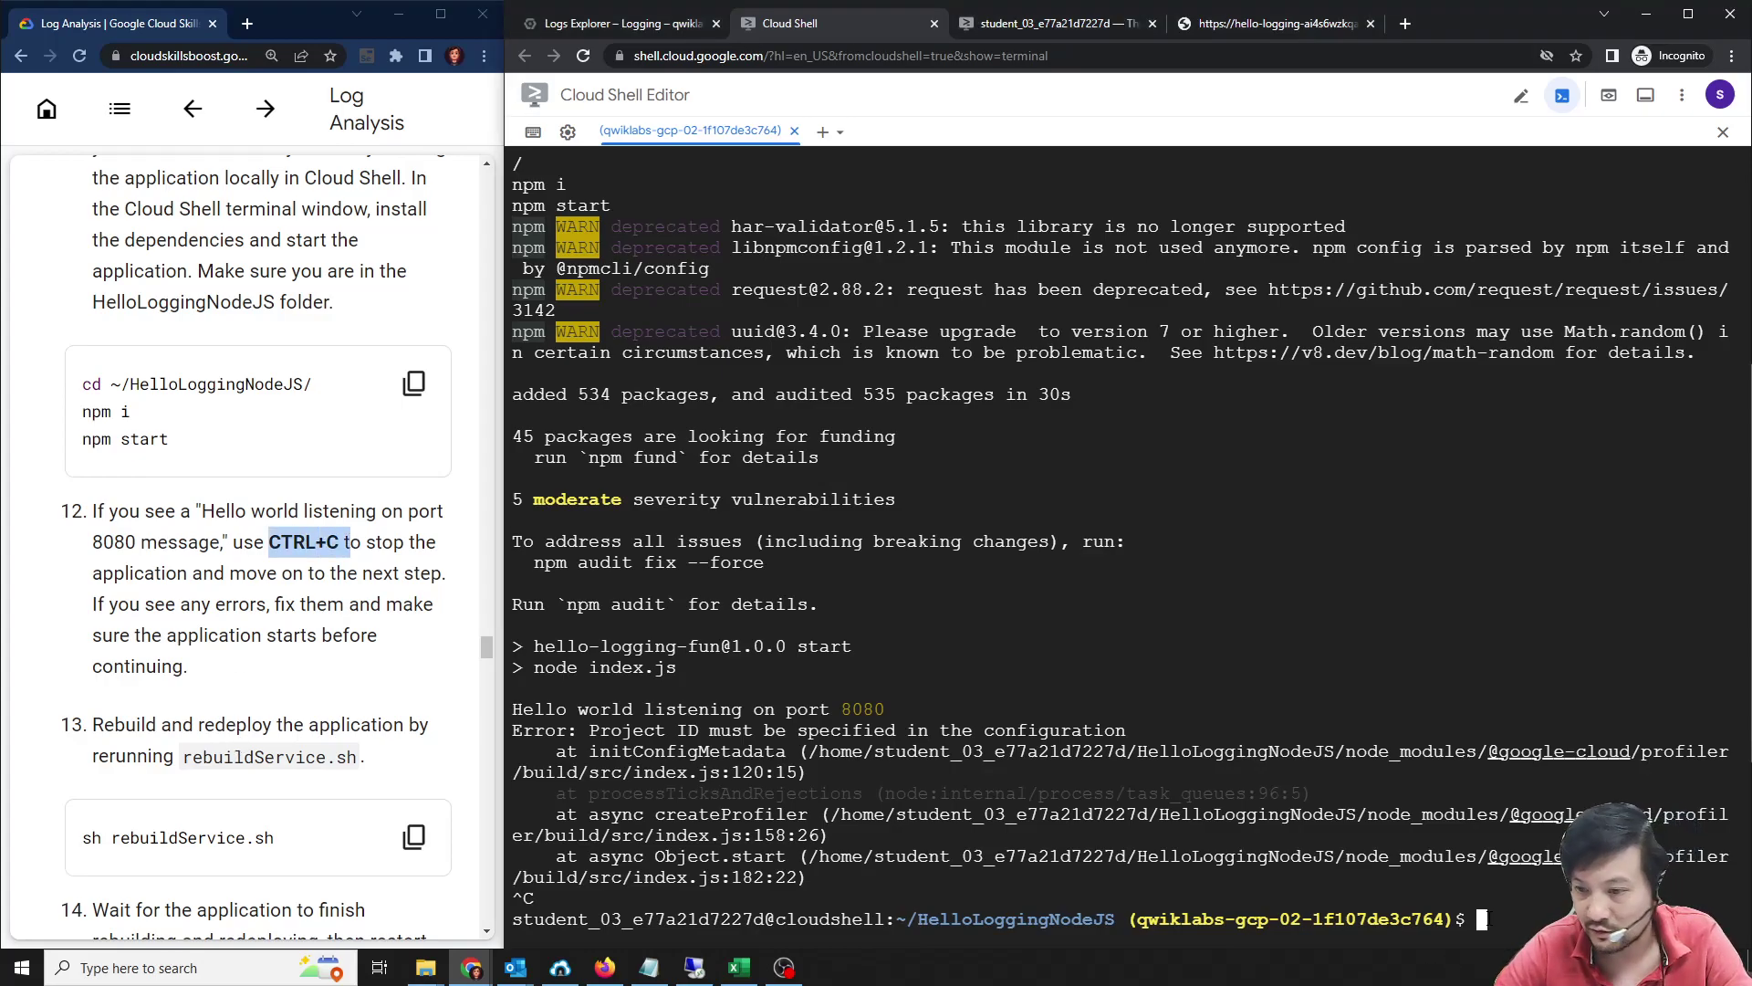
pyautogui.scroll(-2, 413, 675)
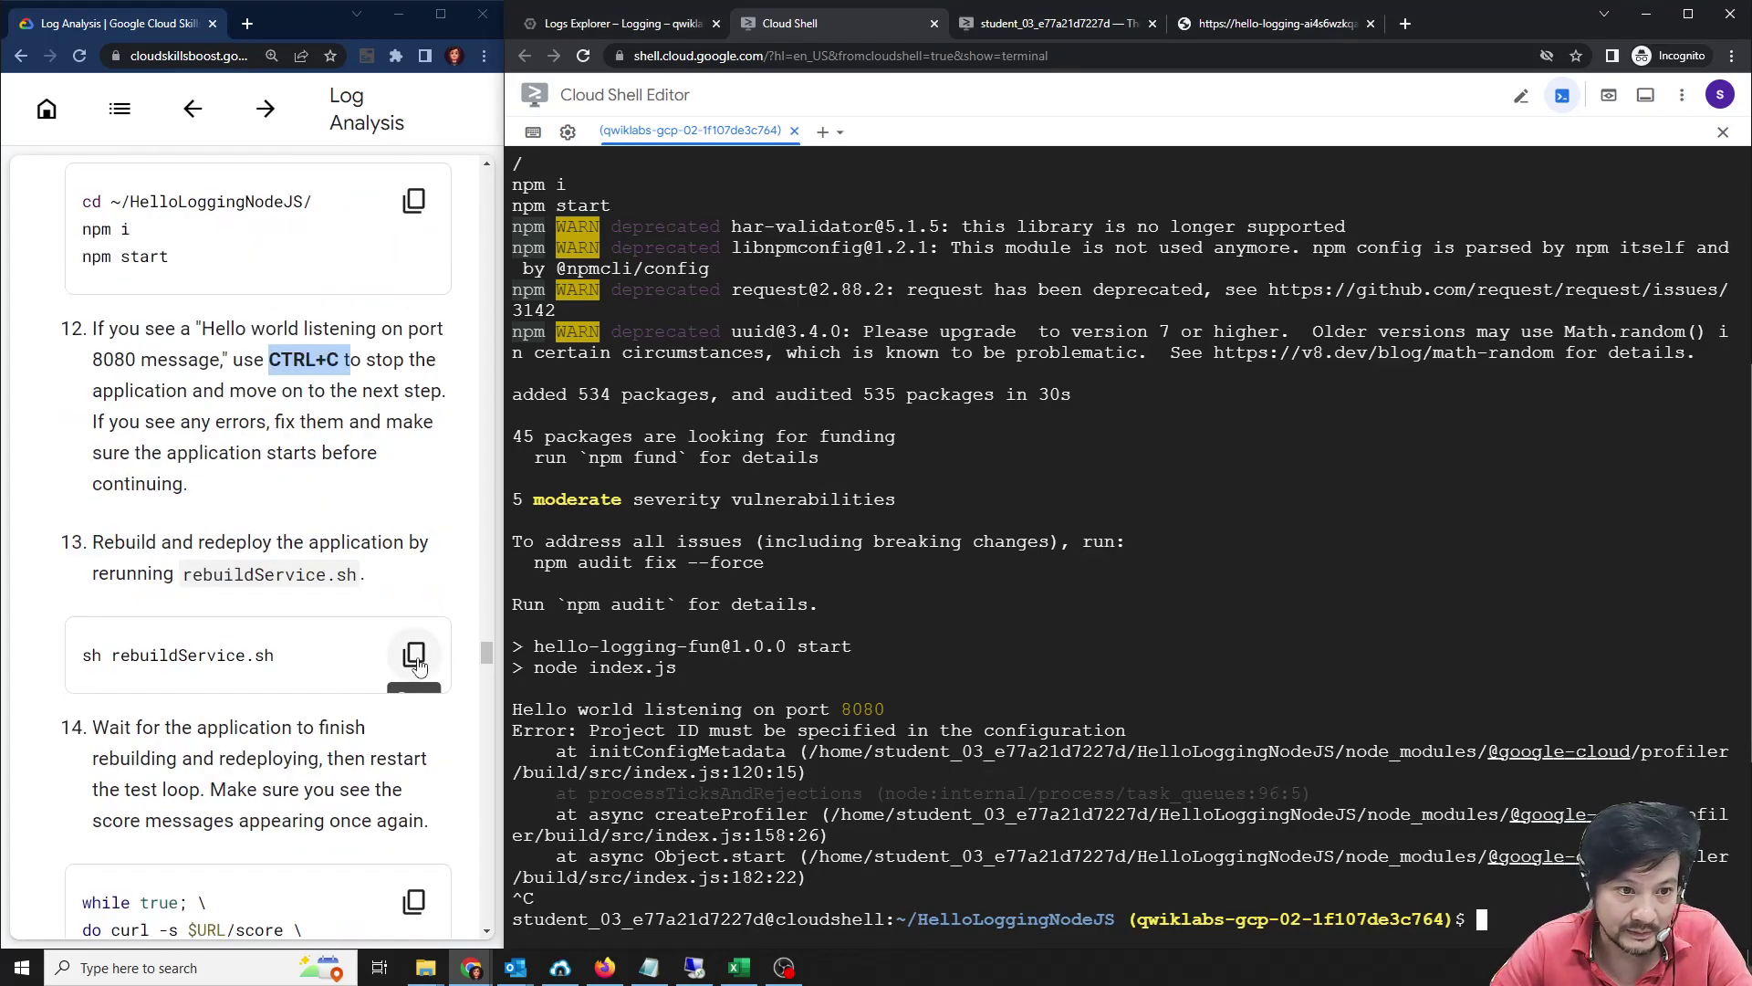
pyautogui.click(414, 655)
pyautogui.click(1535, 920)
pyautogui.hotkey('ctrl', 'v')
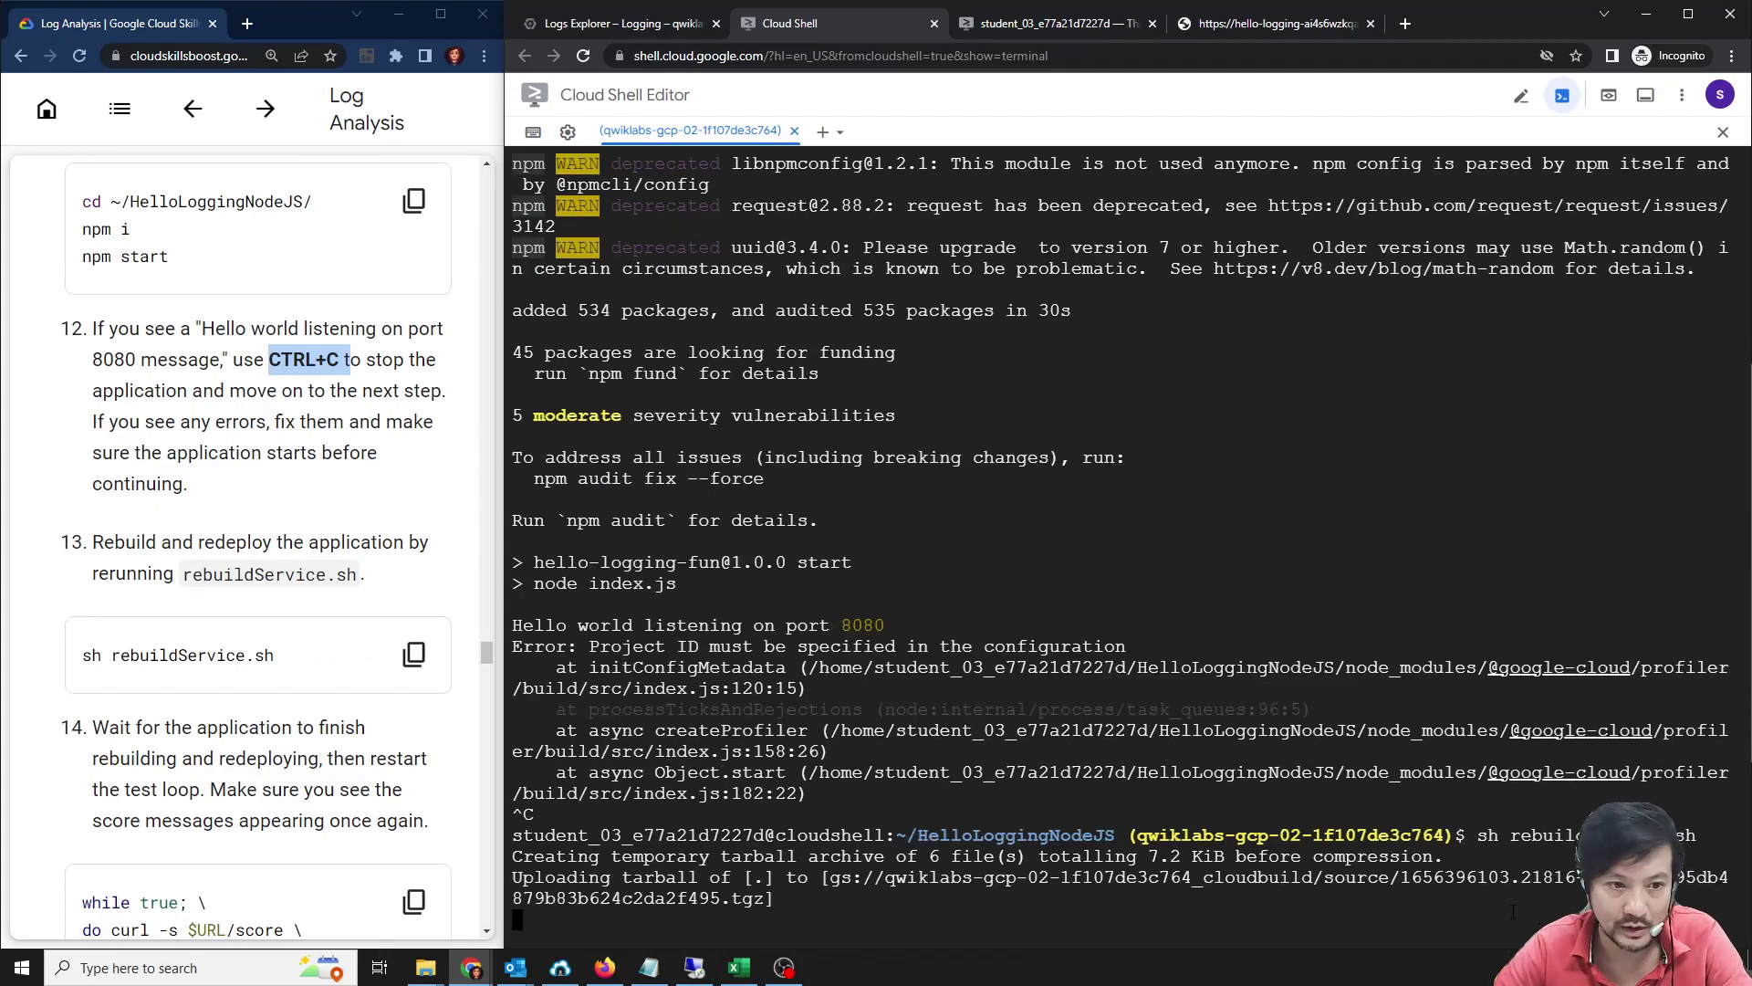
pyautogui.scroll(-3, 328, 664)
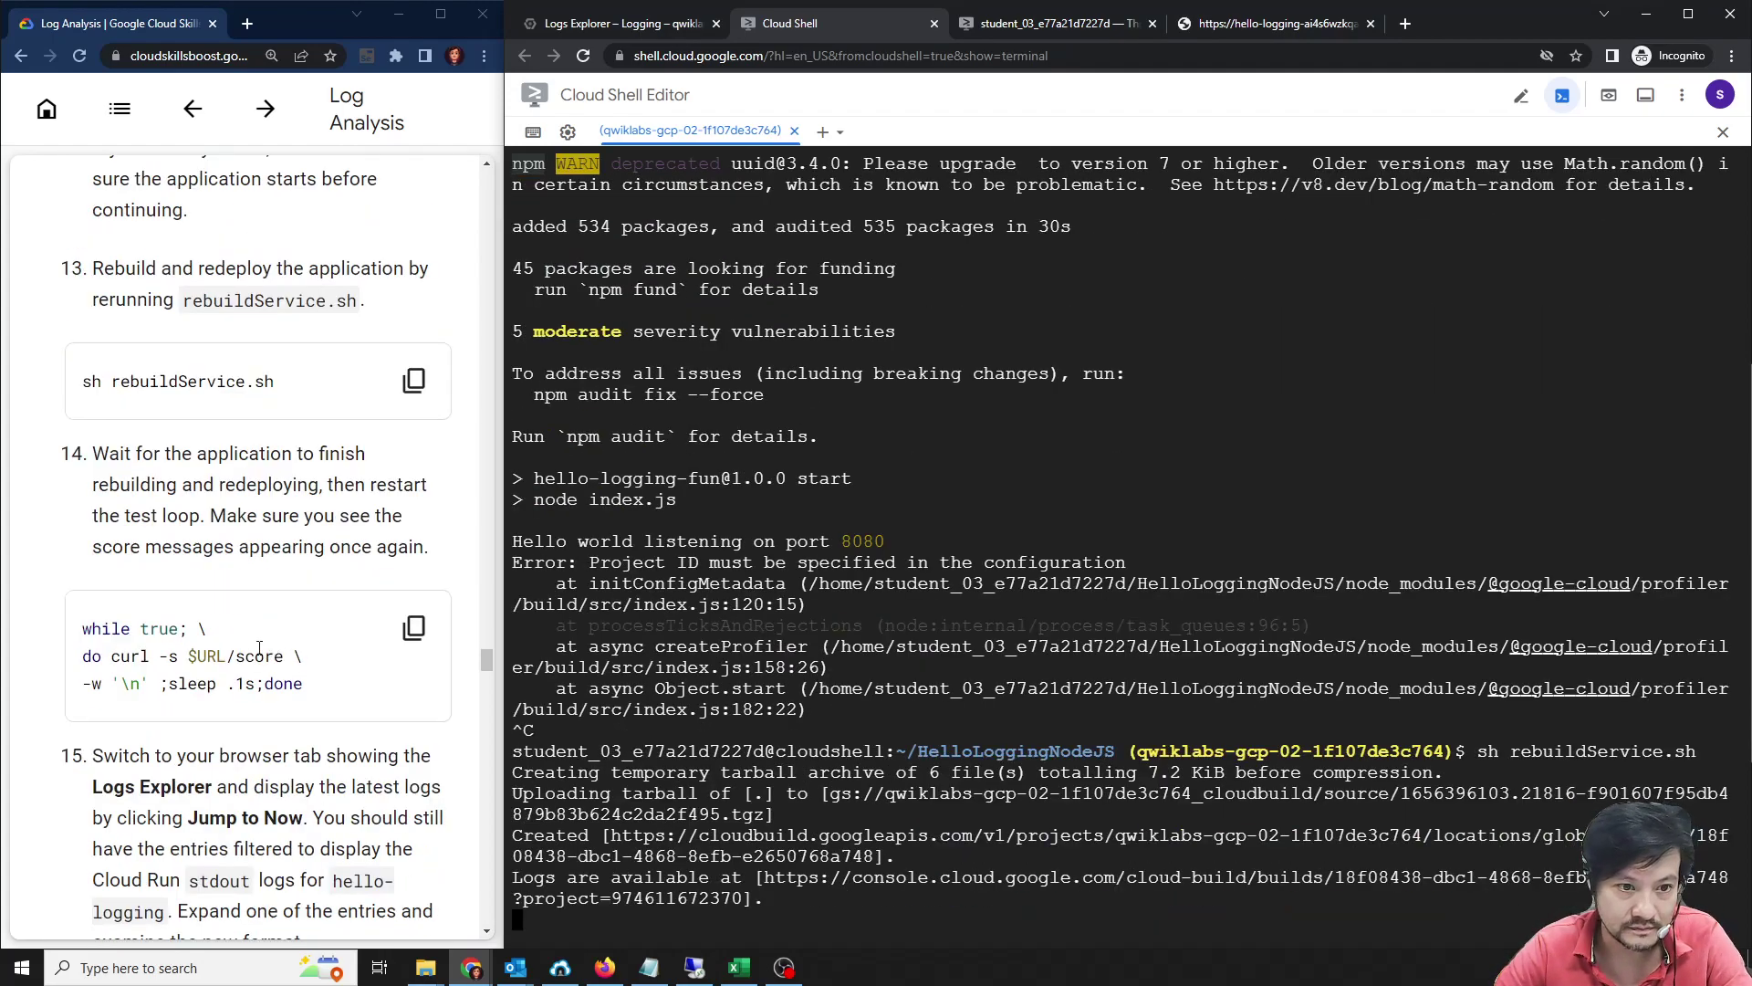
pyautogui.scroll(-3, 222, 692)
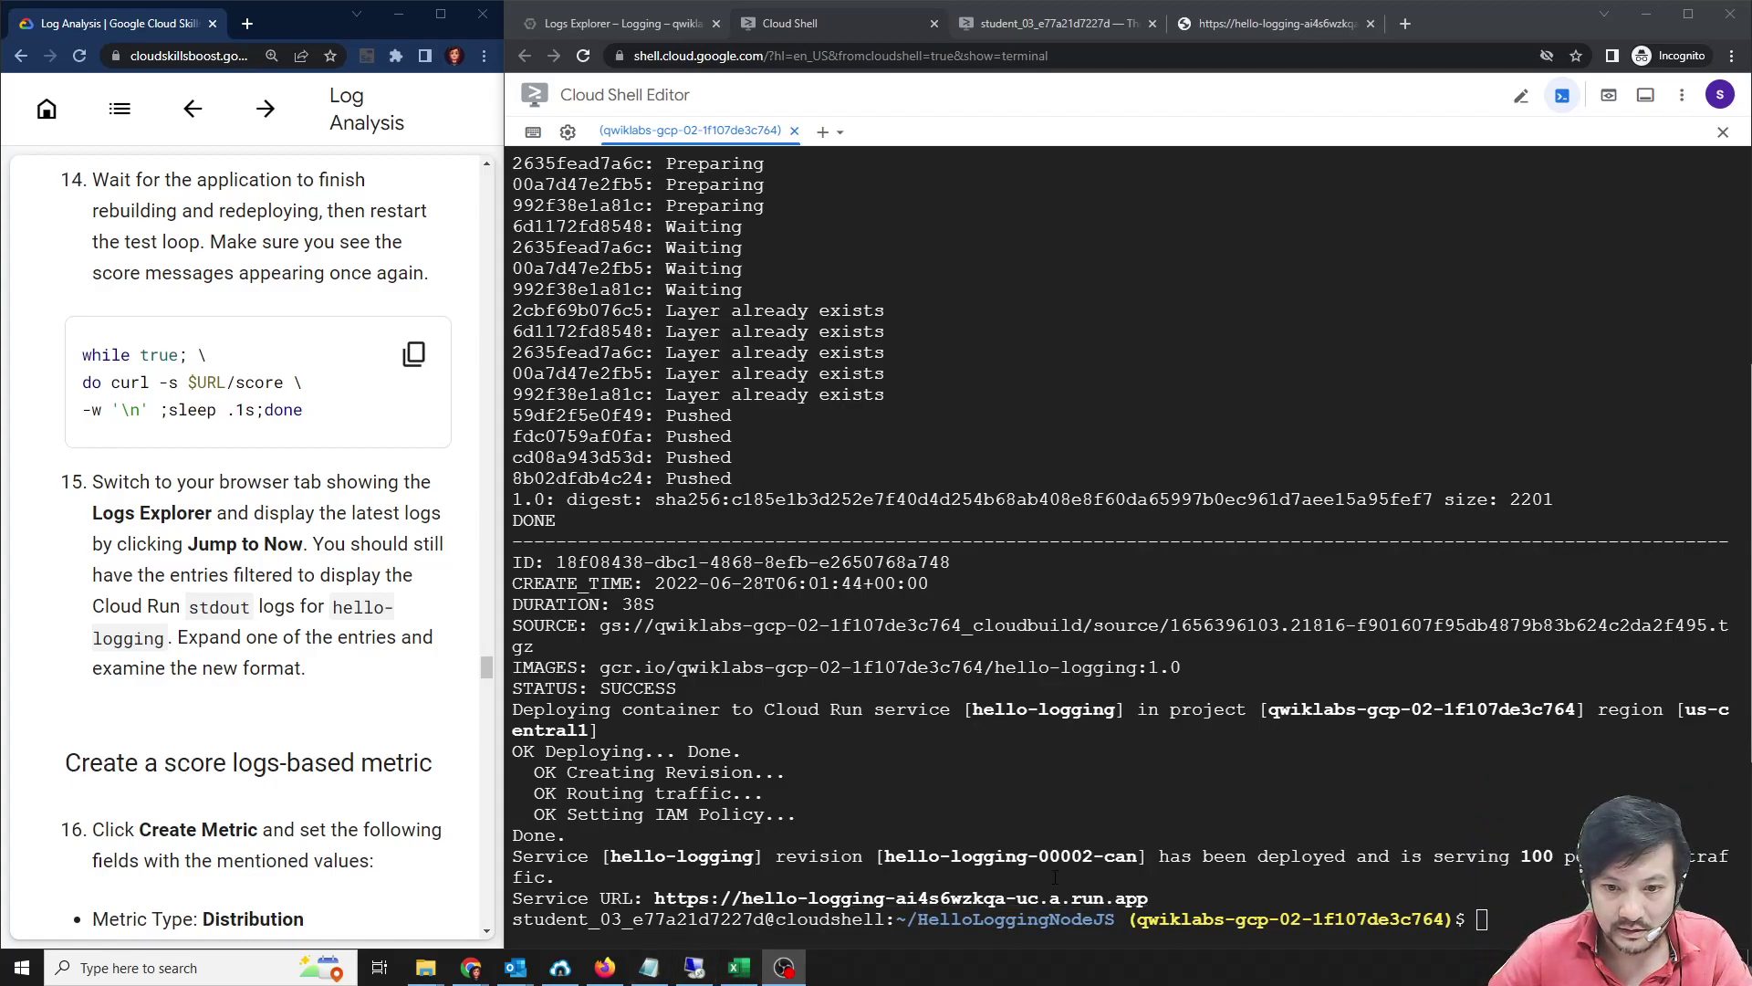
# Paste the redeployed service URL into the Notepad notes to compare it with the saved URL variable, and remove the pasted line.
pyautogui.moveTo(1181, 902); pyautogui.dragTo(654, 905)
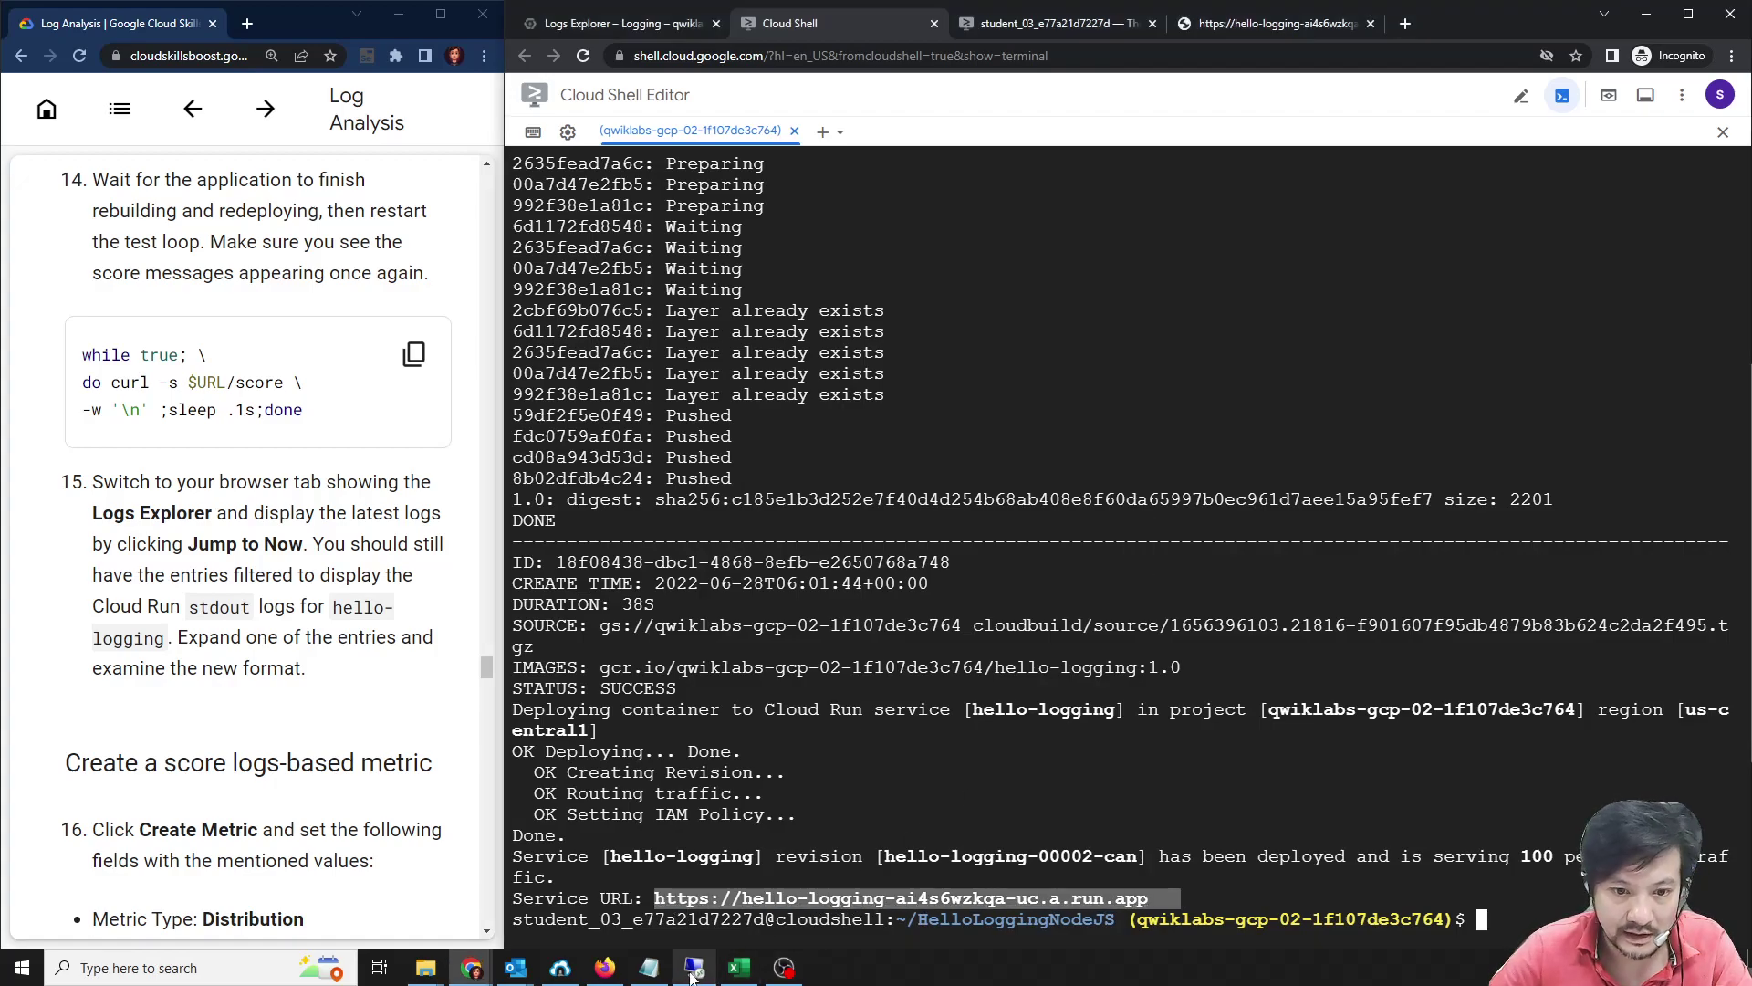
pyautogui.click(649, 968)
pyautogui.click(1125, 459)
pyautogui.hotkey('ctrl', 'v')
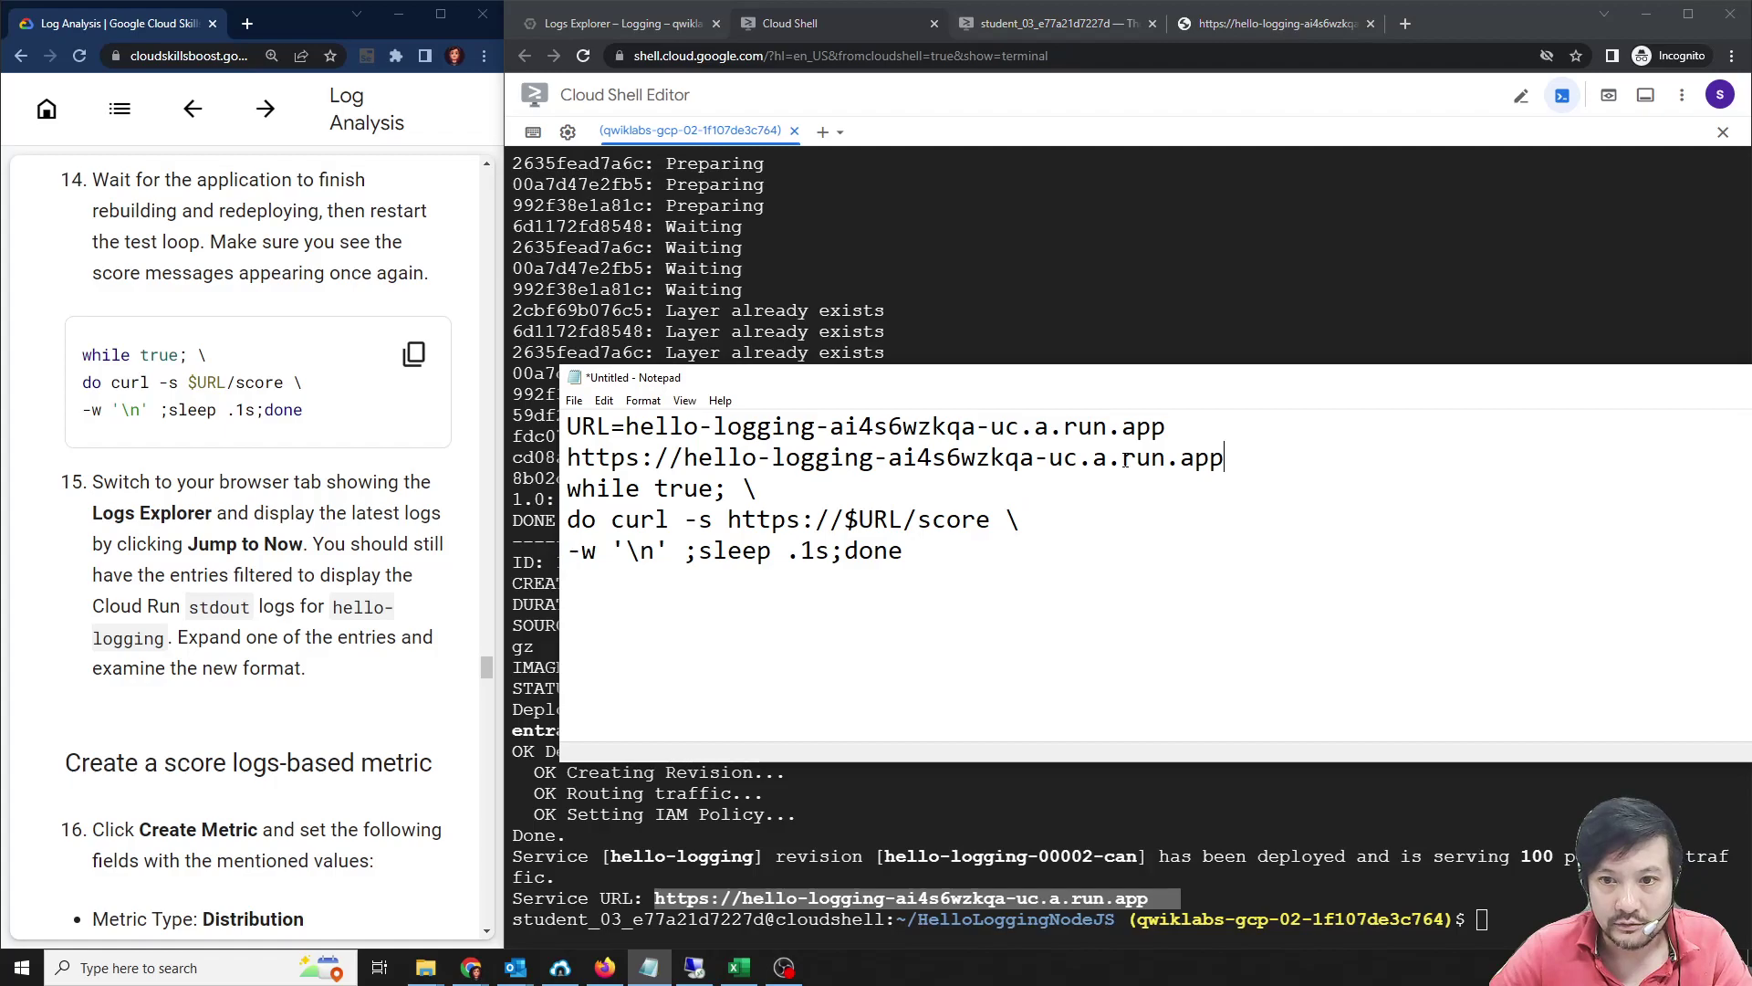
pyautogui.moveTo(686, 457); pyautogui.dragTo(1232, 464)
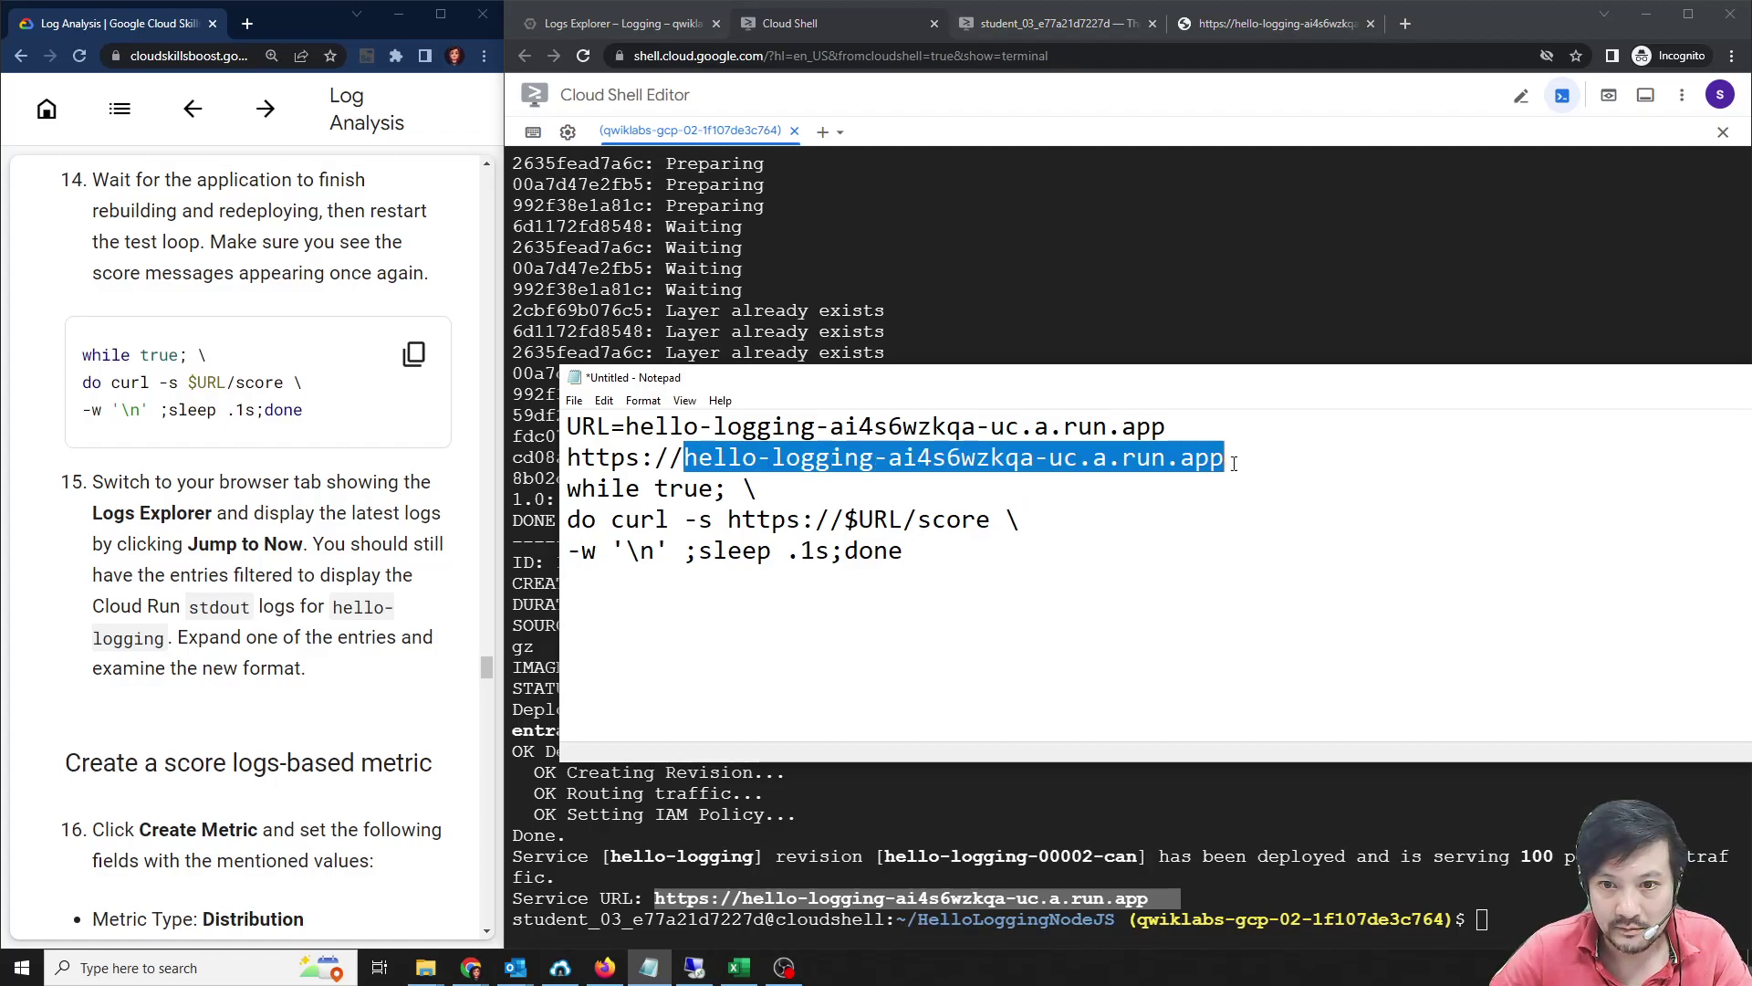
pyautogui.moveTo(627, 429); pyautogui.dragTo(569, 459)
pyautogui.hotkey('ctrl', 'v')
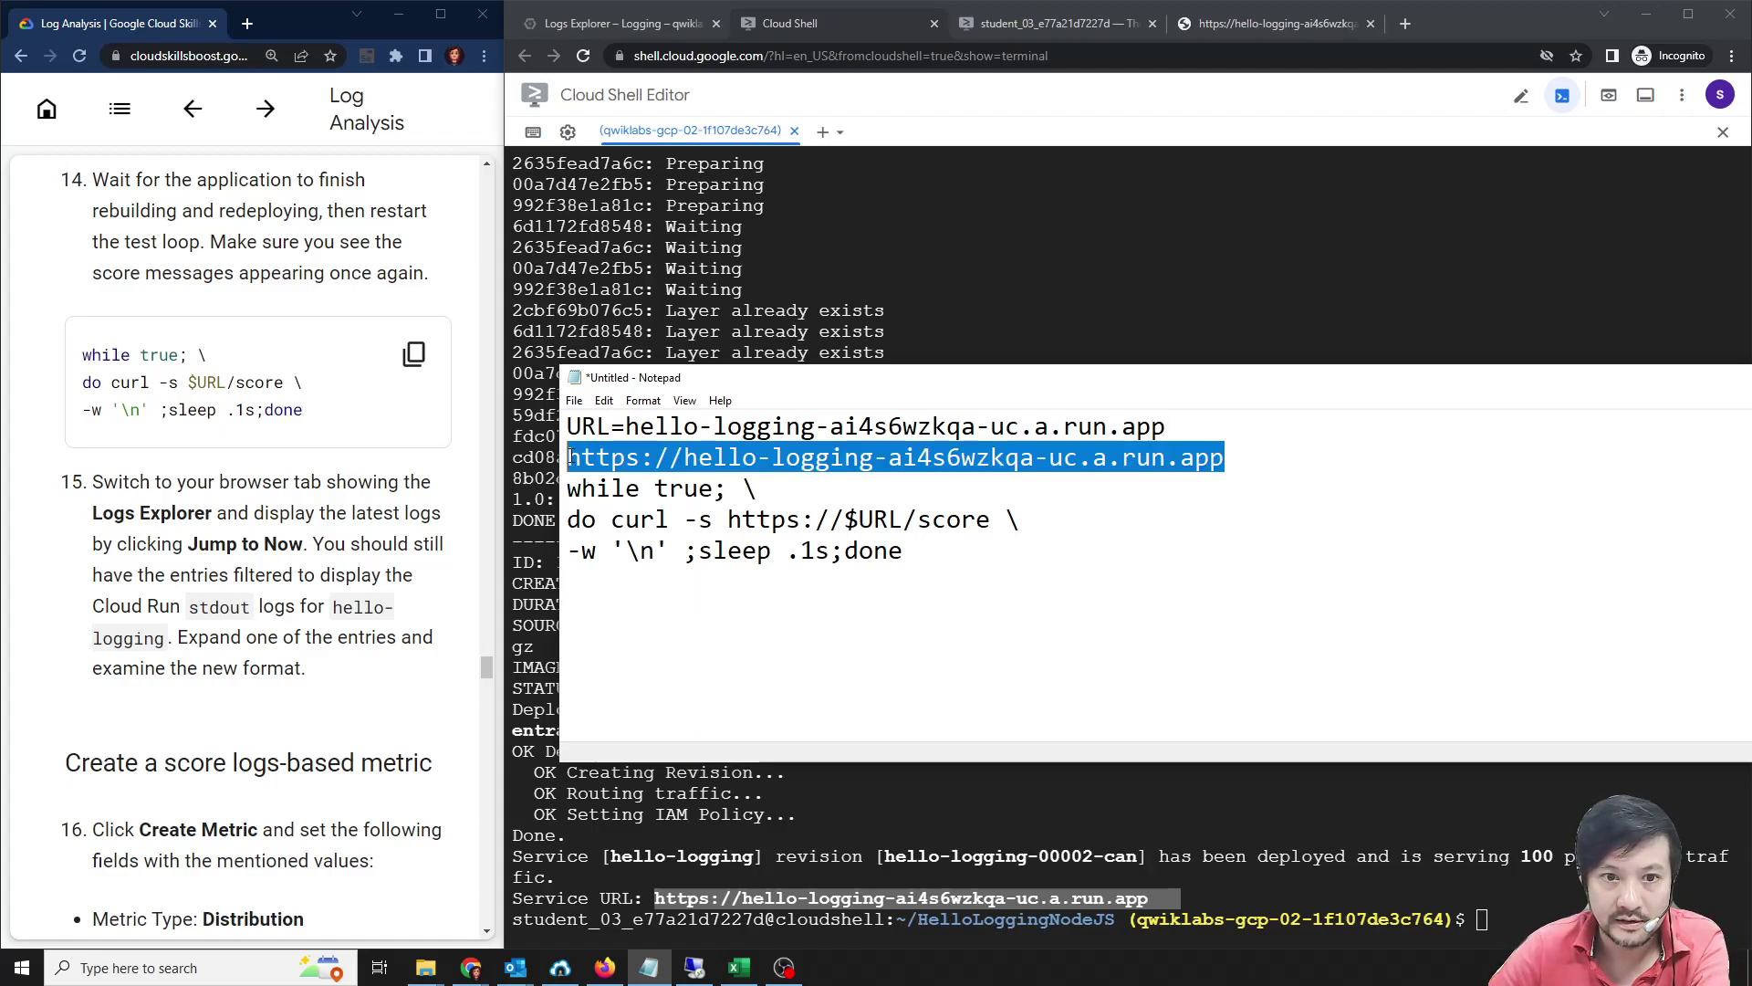
pyautogui.press('Delete')
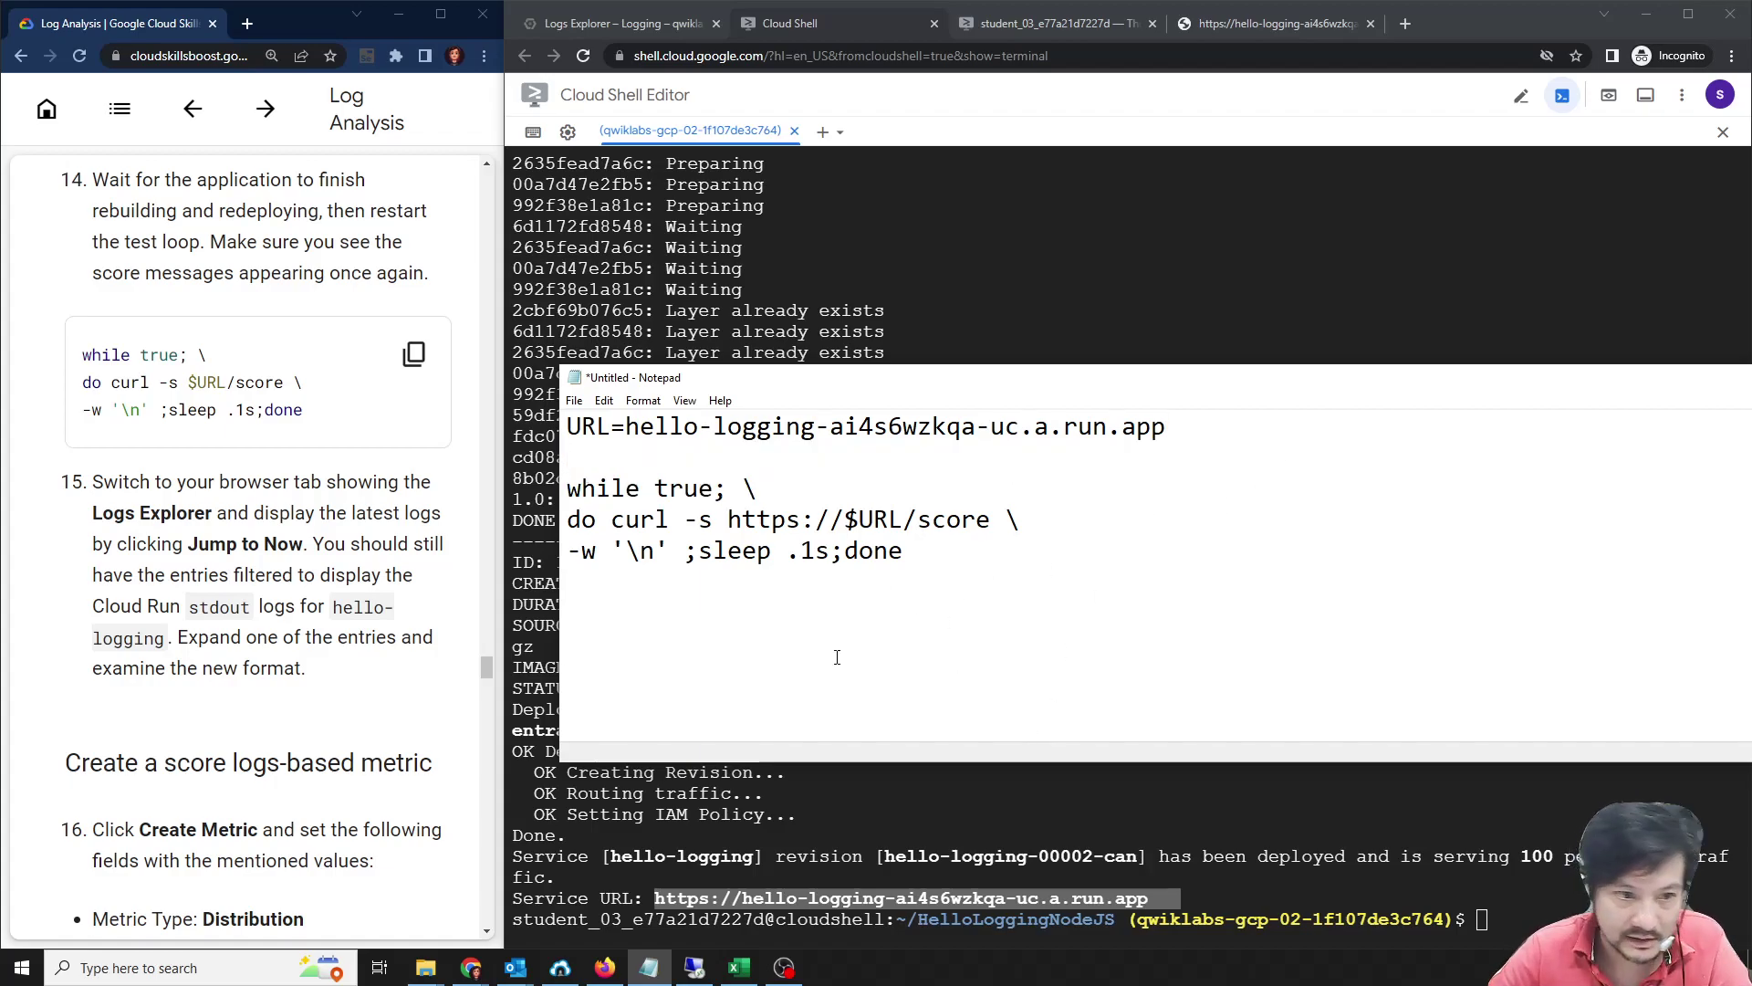
pyautogui.click(334, 704)
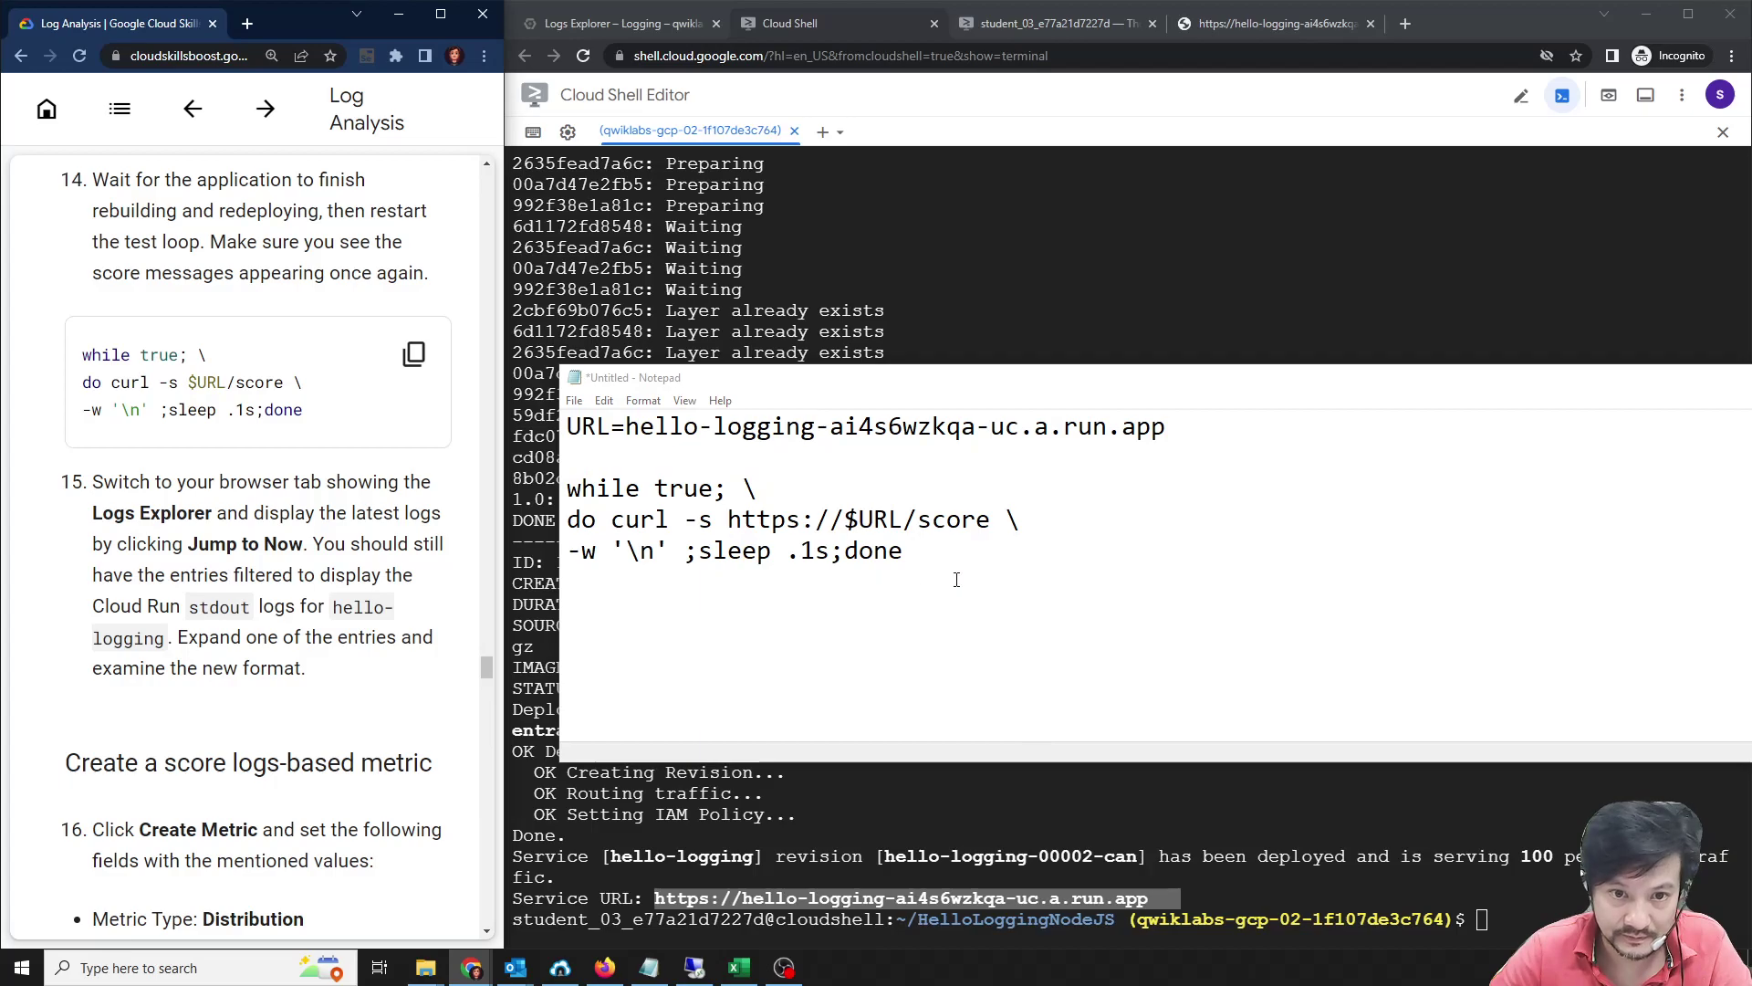
pyautogui.moveTo(957, 580); pyautogui.dragTo(567, 484)
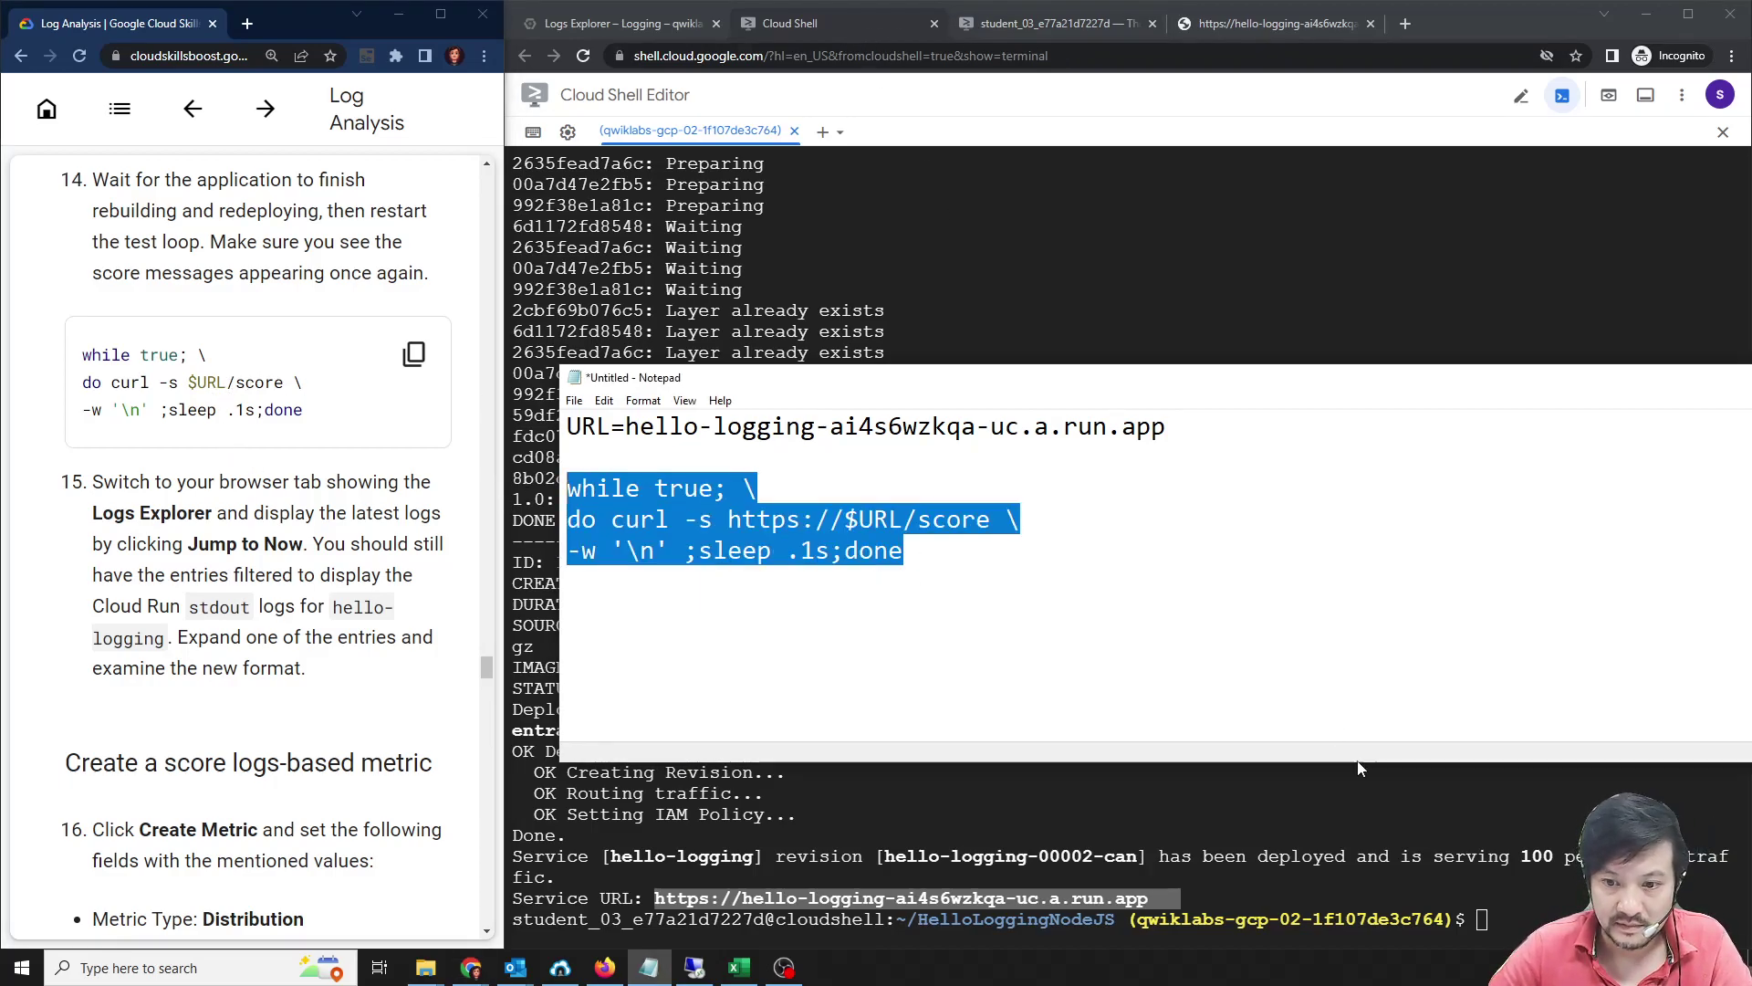
pyautogui.click(1430, 897)
pyautogui.write('cle')
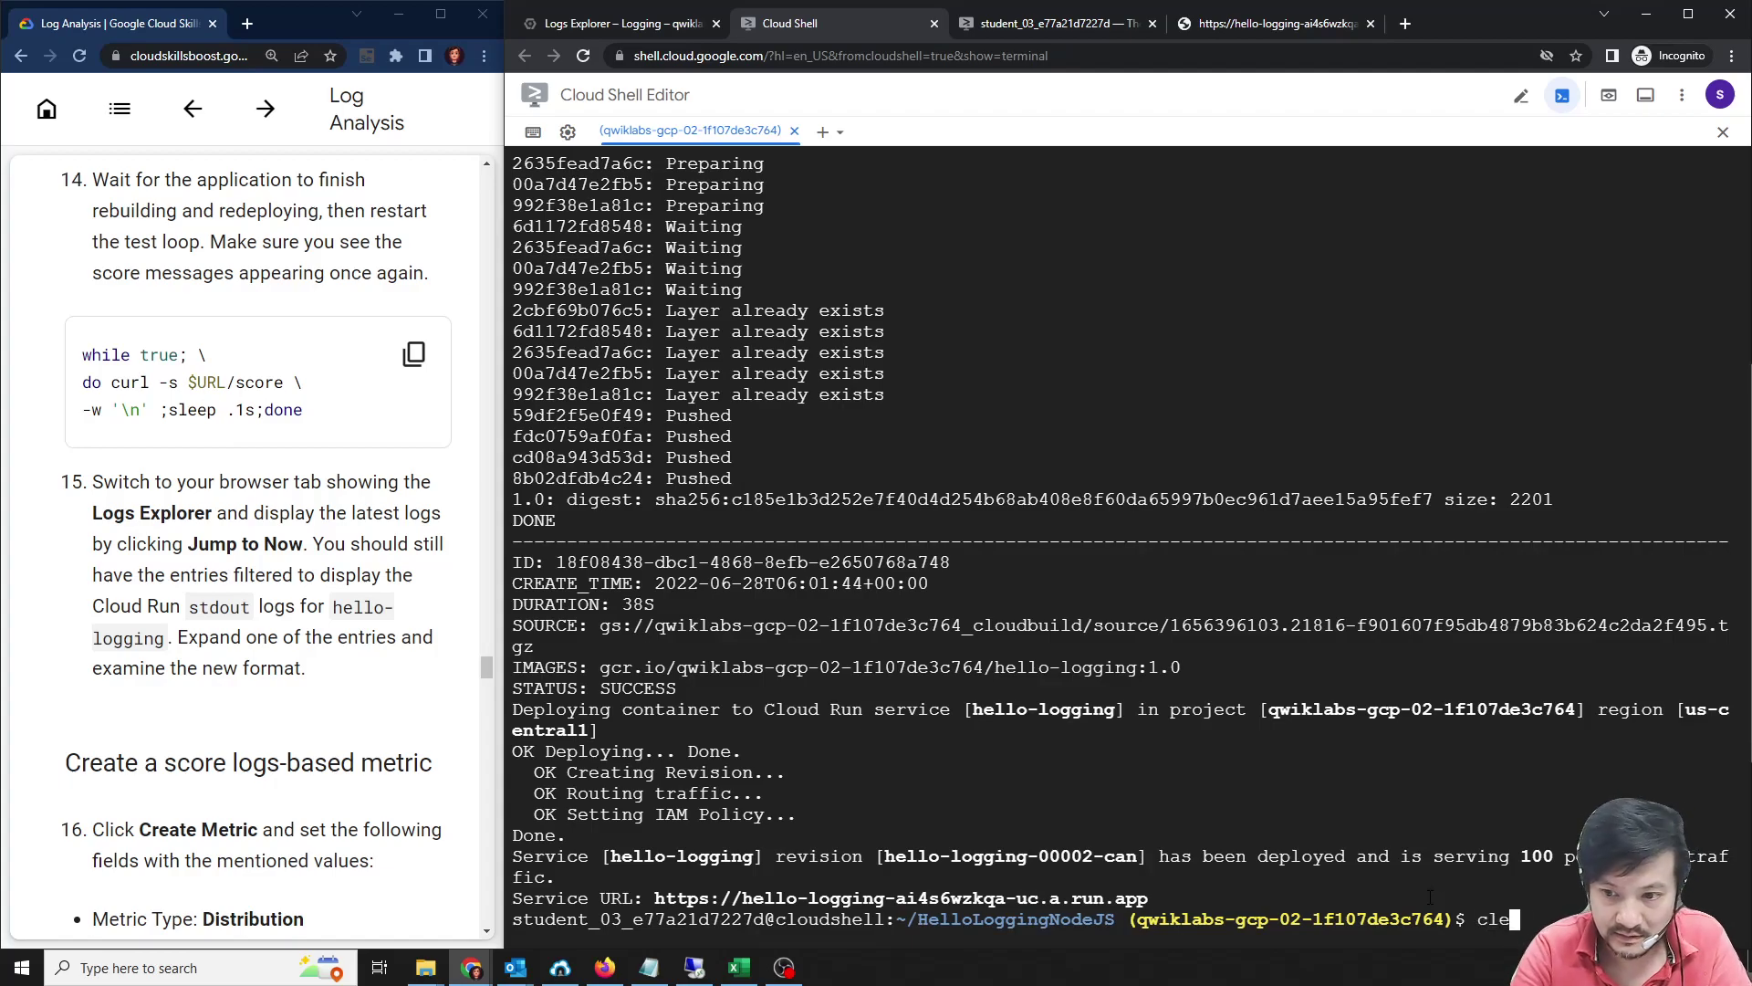
pyautogui.write('ar')
pyautogui.press('Return')
pyautogui.hotkey('ctrl', 'v')
pyautogui.press('Return')
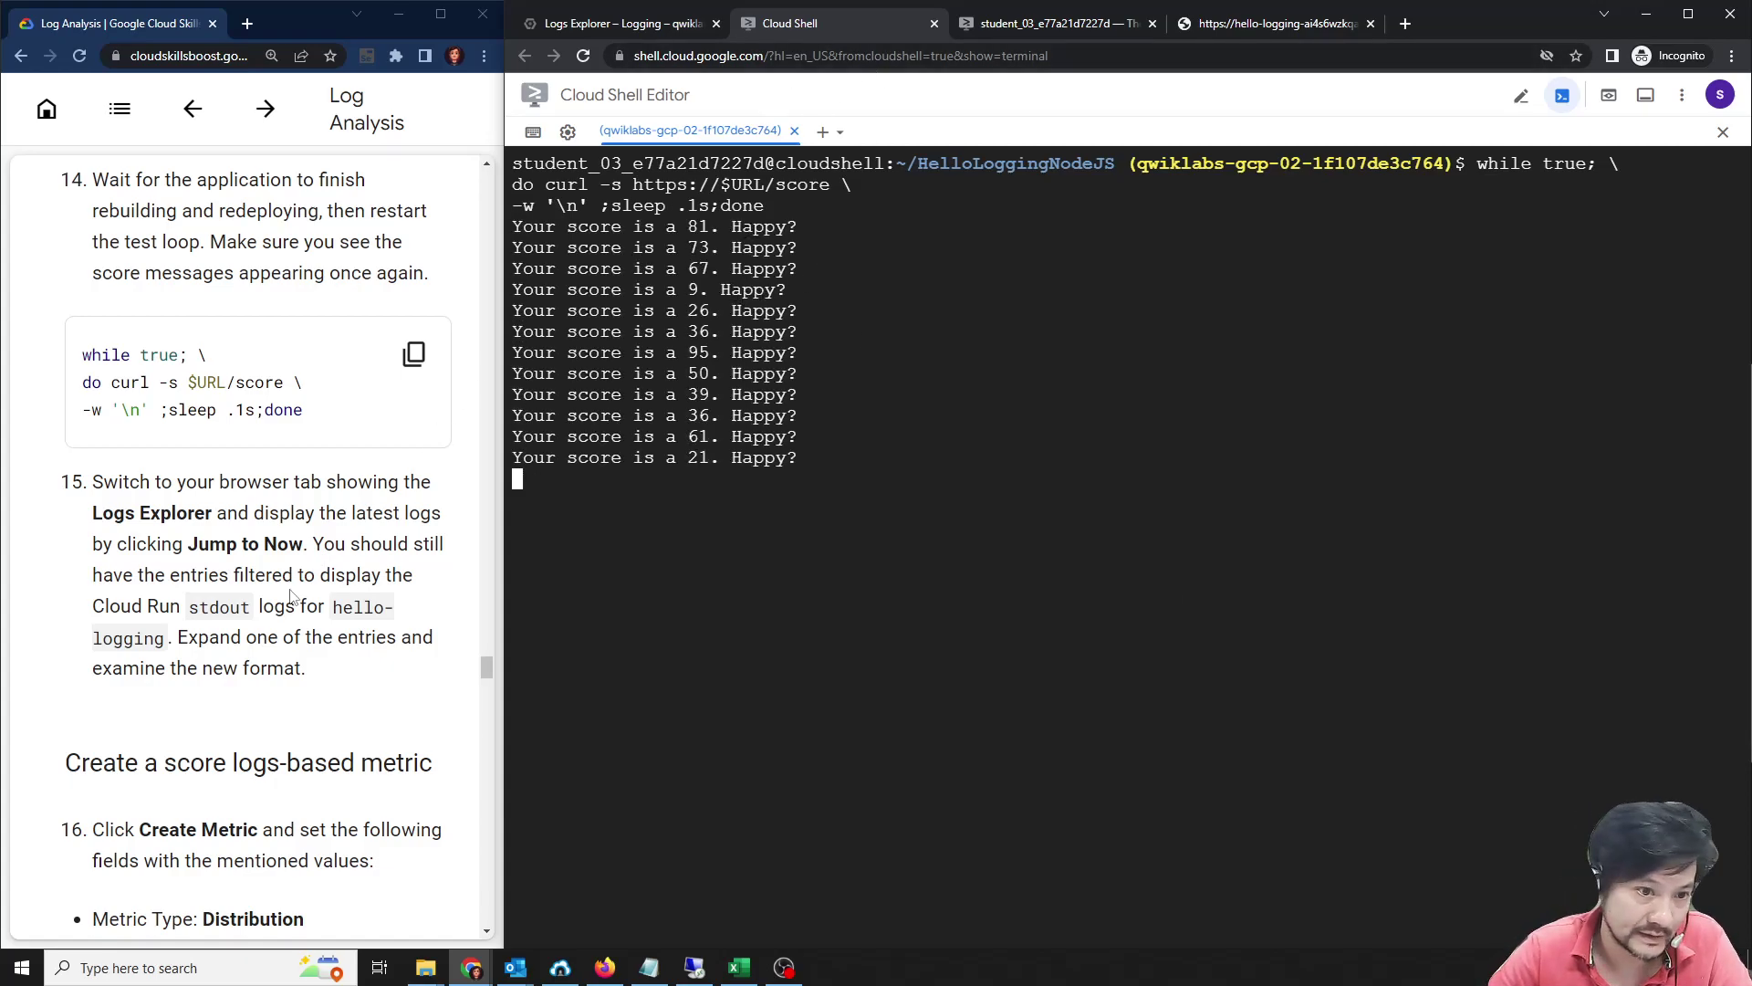
pyautogui.scroll(-3, 290, 594)
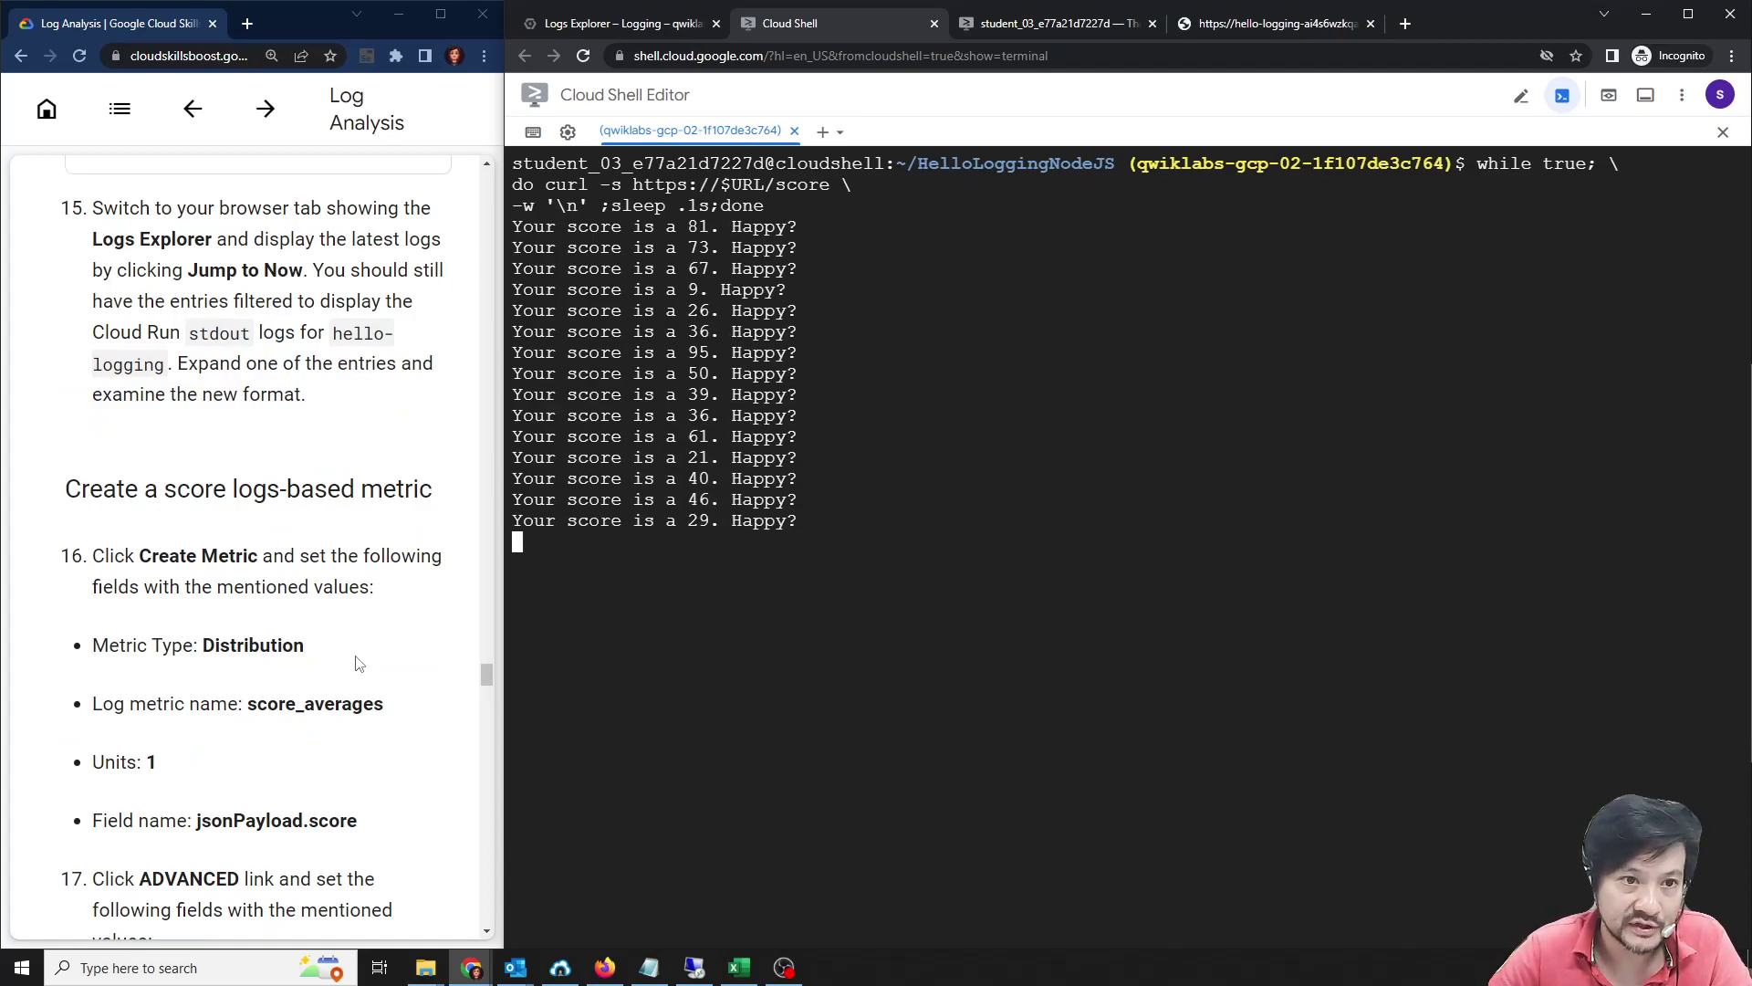
# Rerun the hello-logging stdout query in Logs Explorer and expand the jsonPayload of a recent /score called entry to examine its new format.
pyautogui.scroll(1, 357, 664)
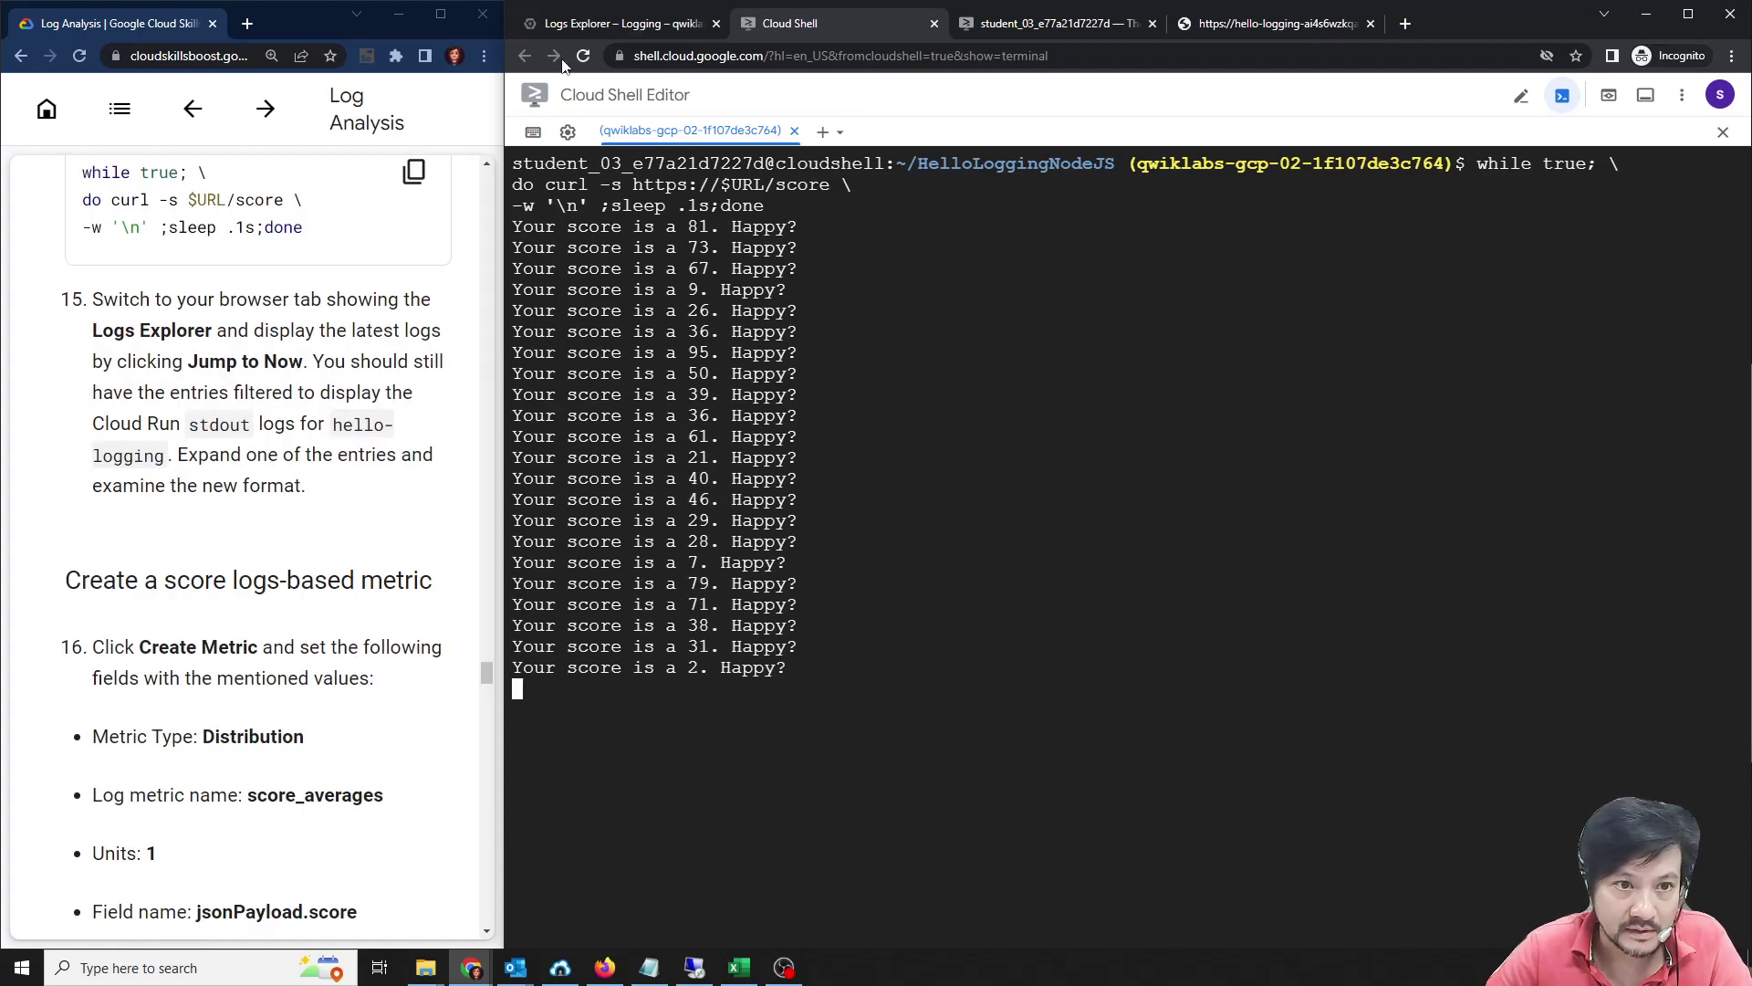
pyautogui.click(609, 25)
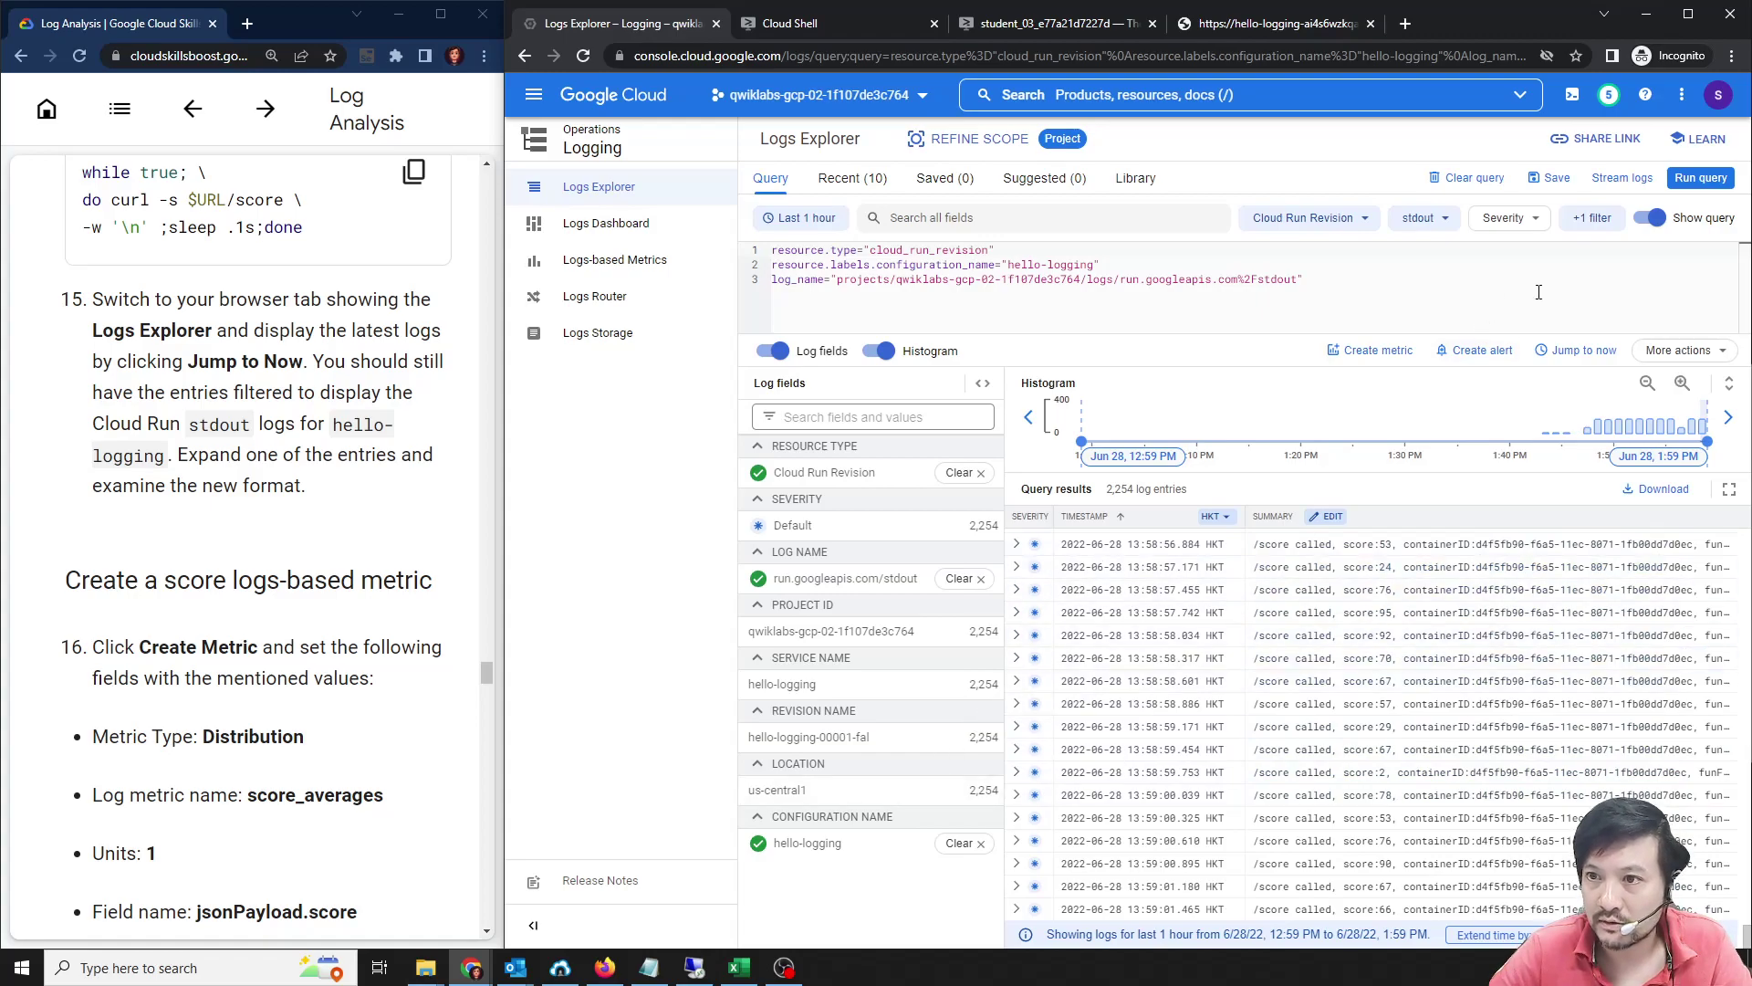
pyautogui.click(1699, 178)
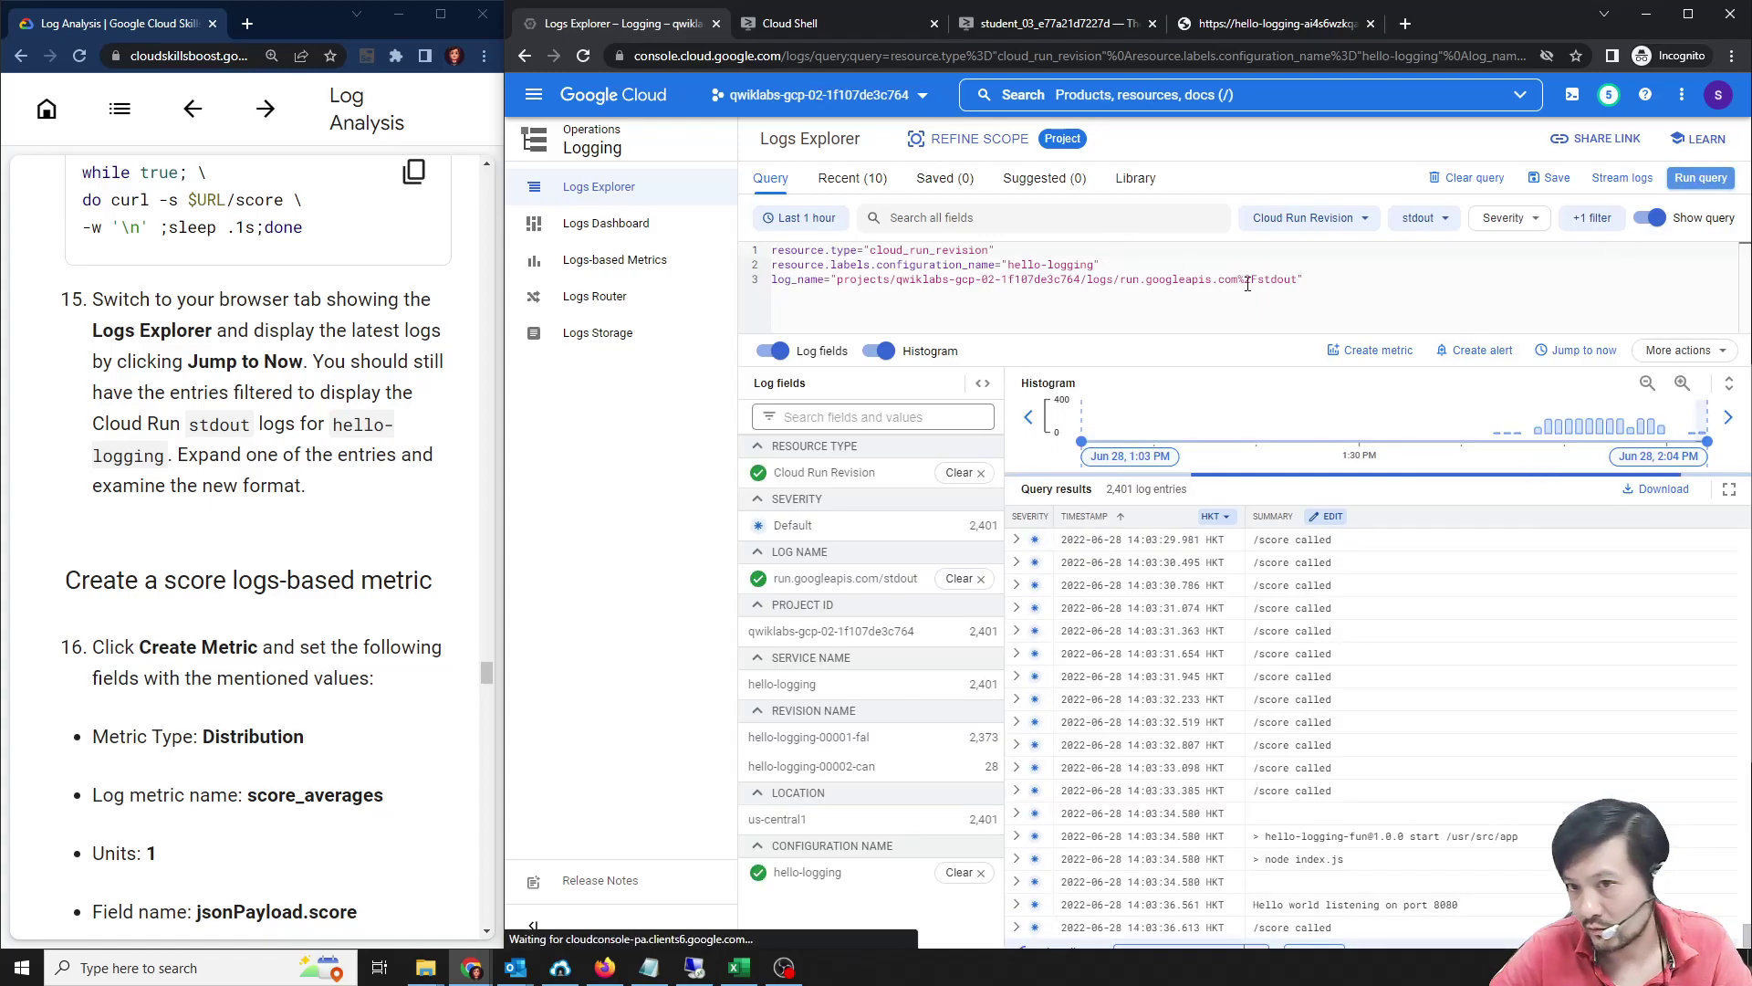
pyautogui.scroll(-3, 1372, 822)
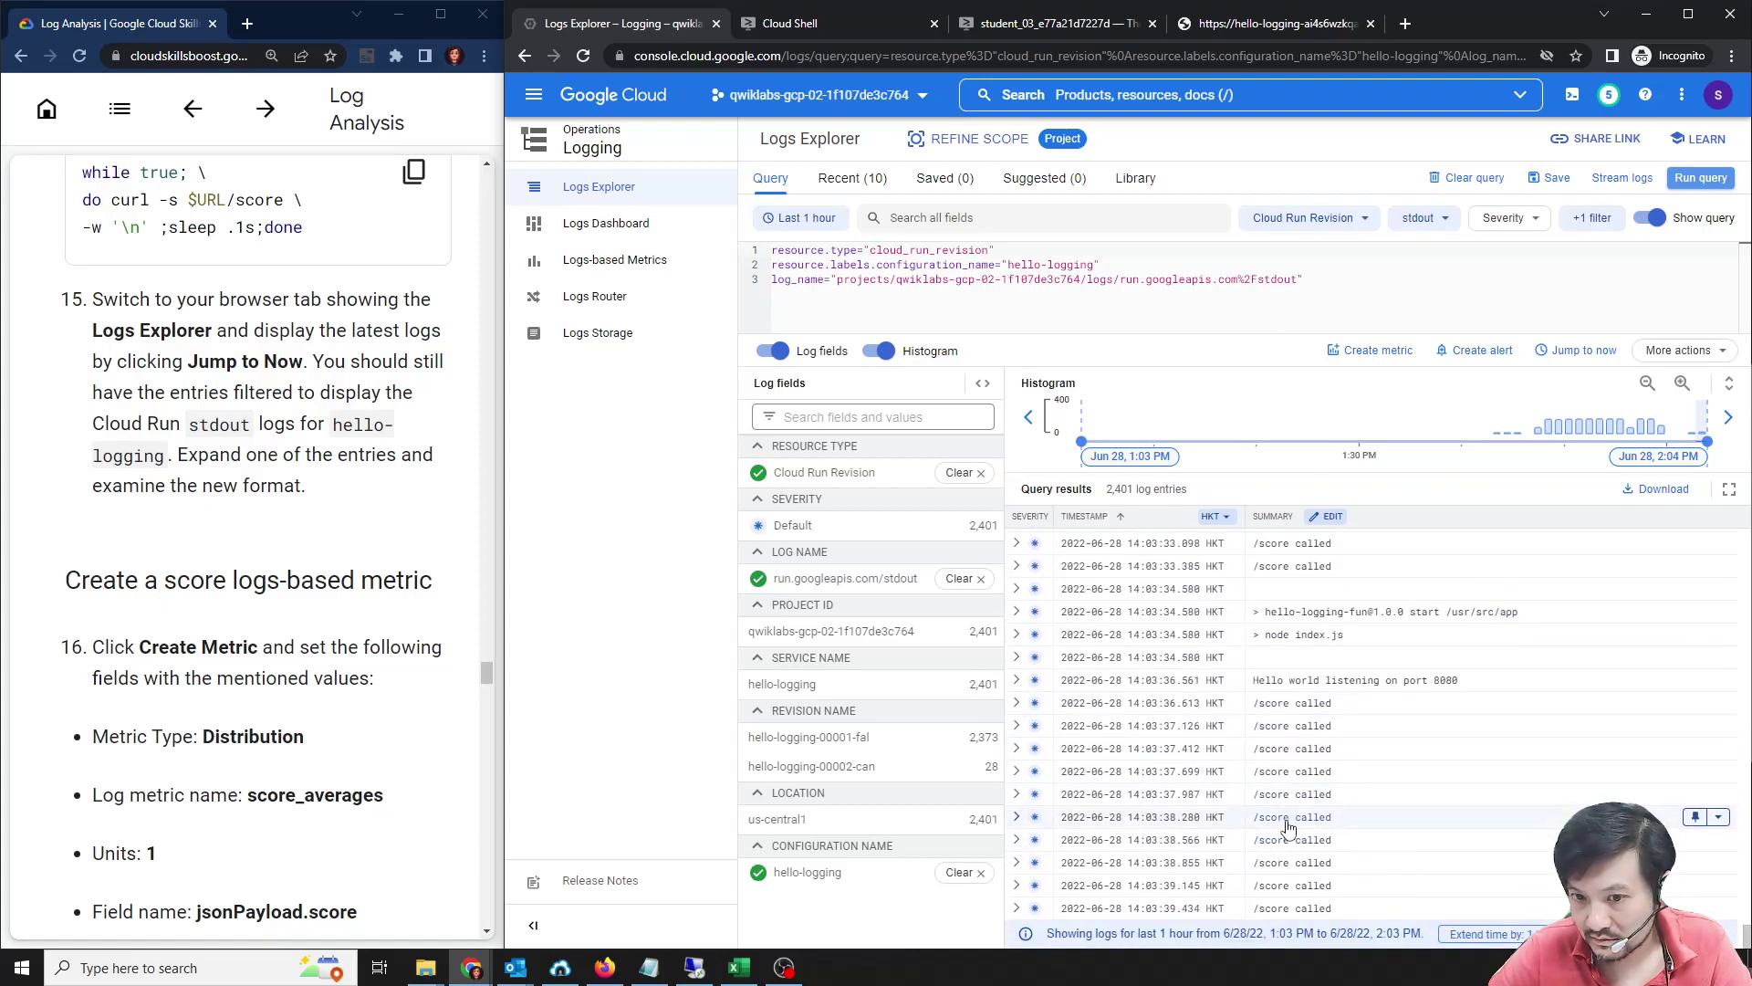
pyautogui.click(1288, 826)
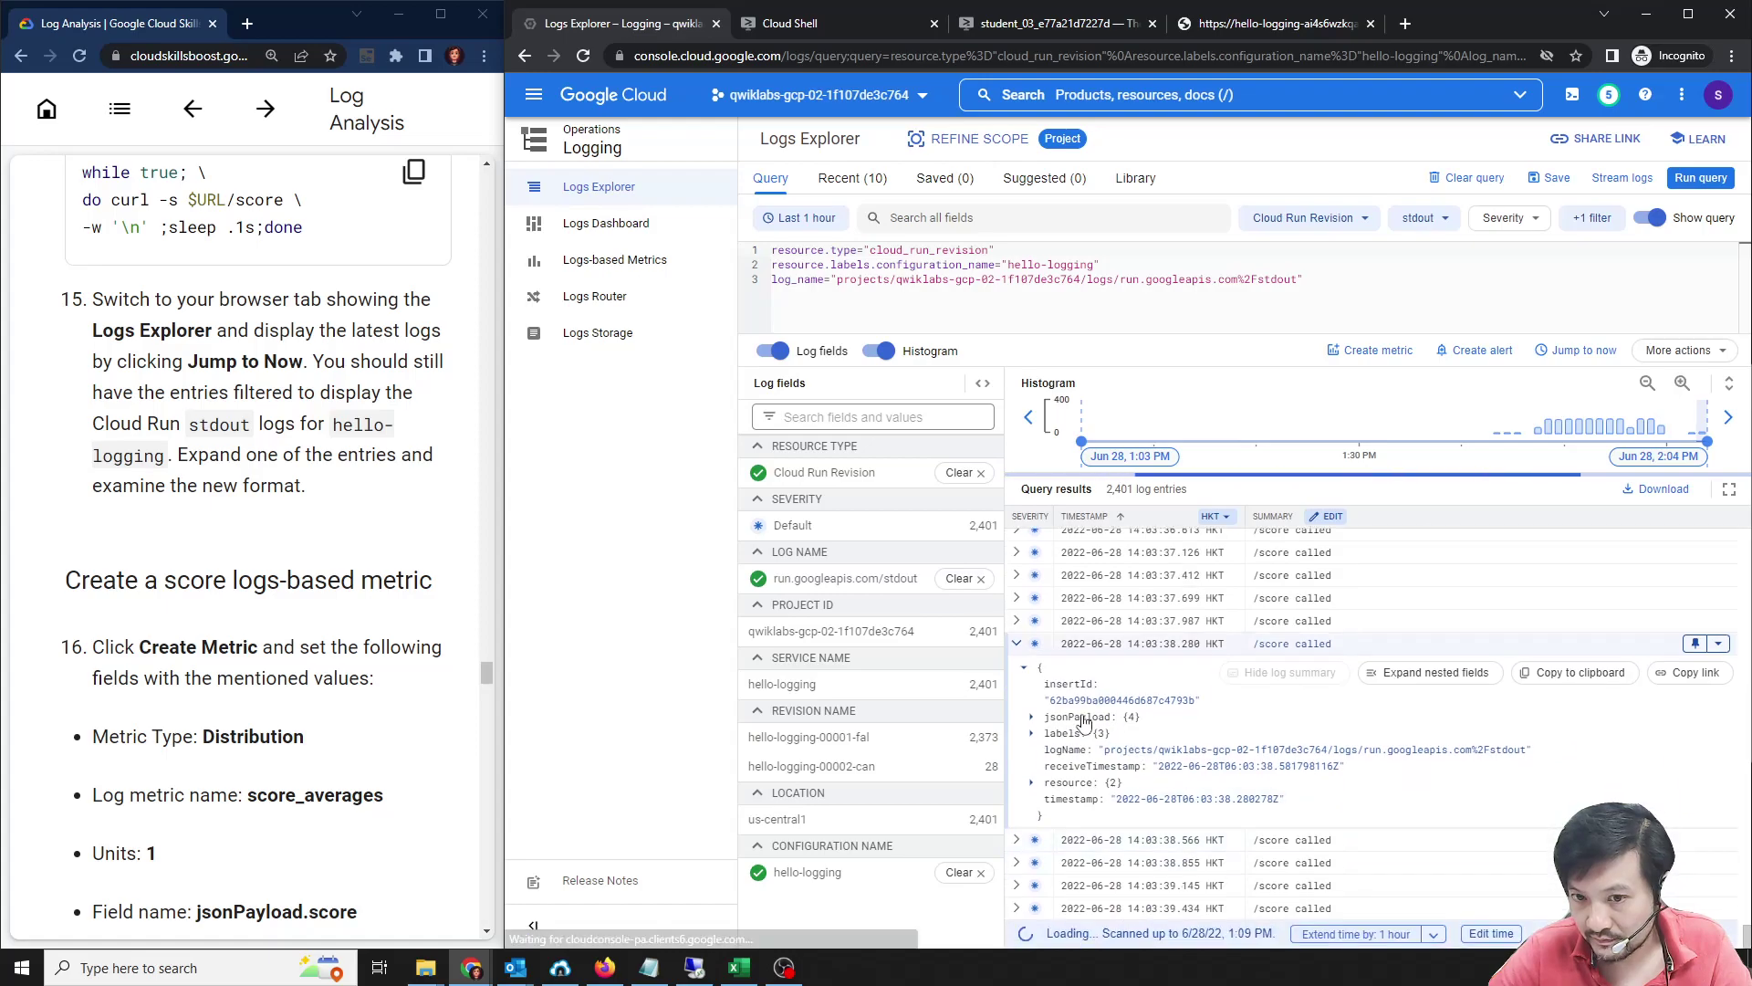
pyautogui.click(1032, 718)
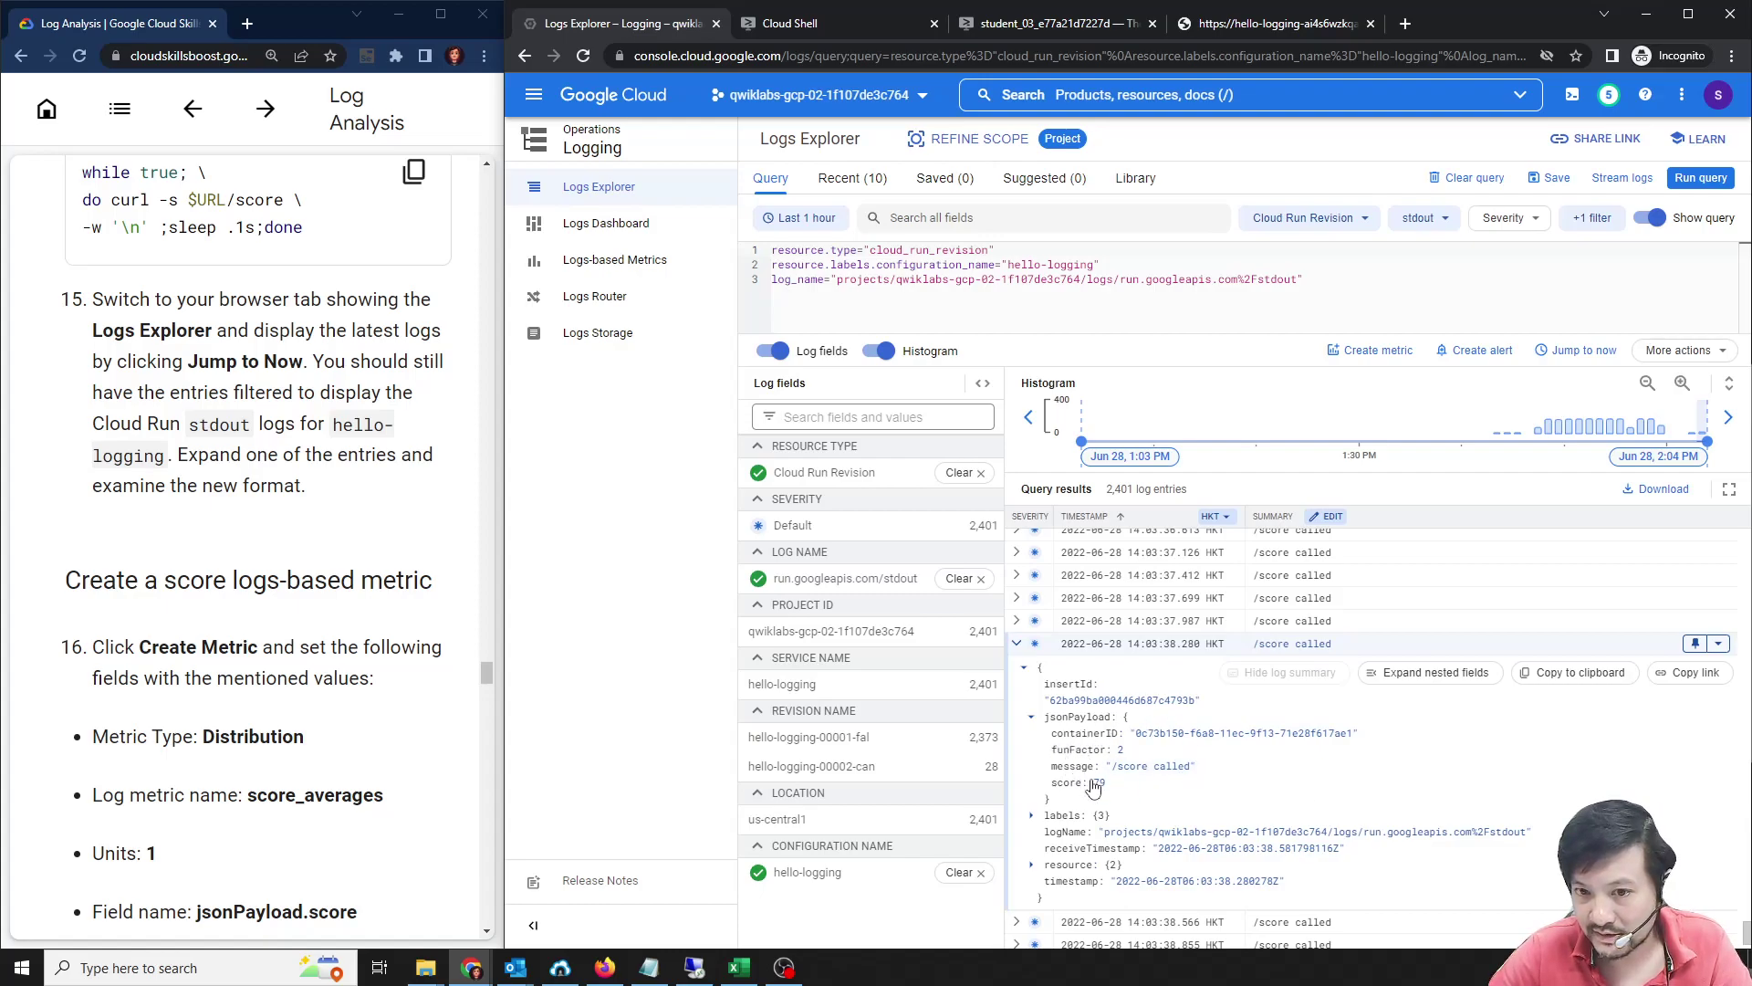
# Expand the first /score called entry logged after the service start and compare it with the recent structured entry.
pyautogui.scroll(2, 1081, 657)
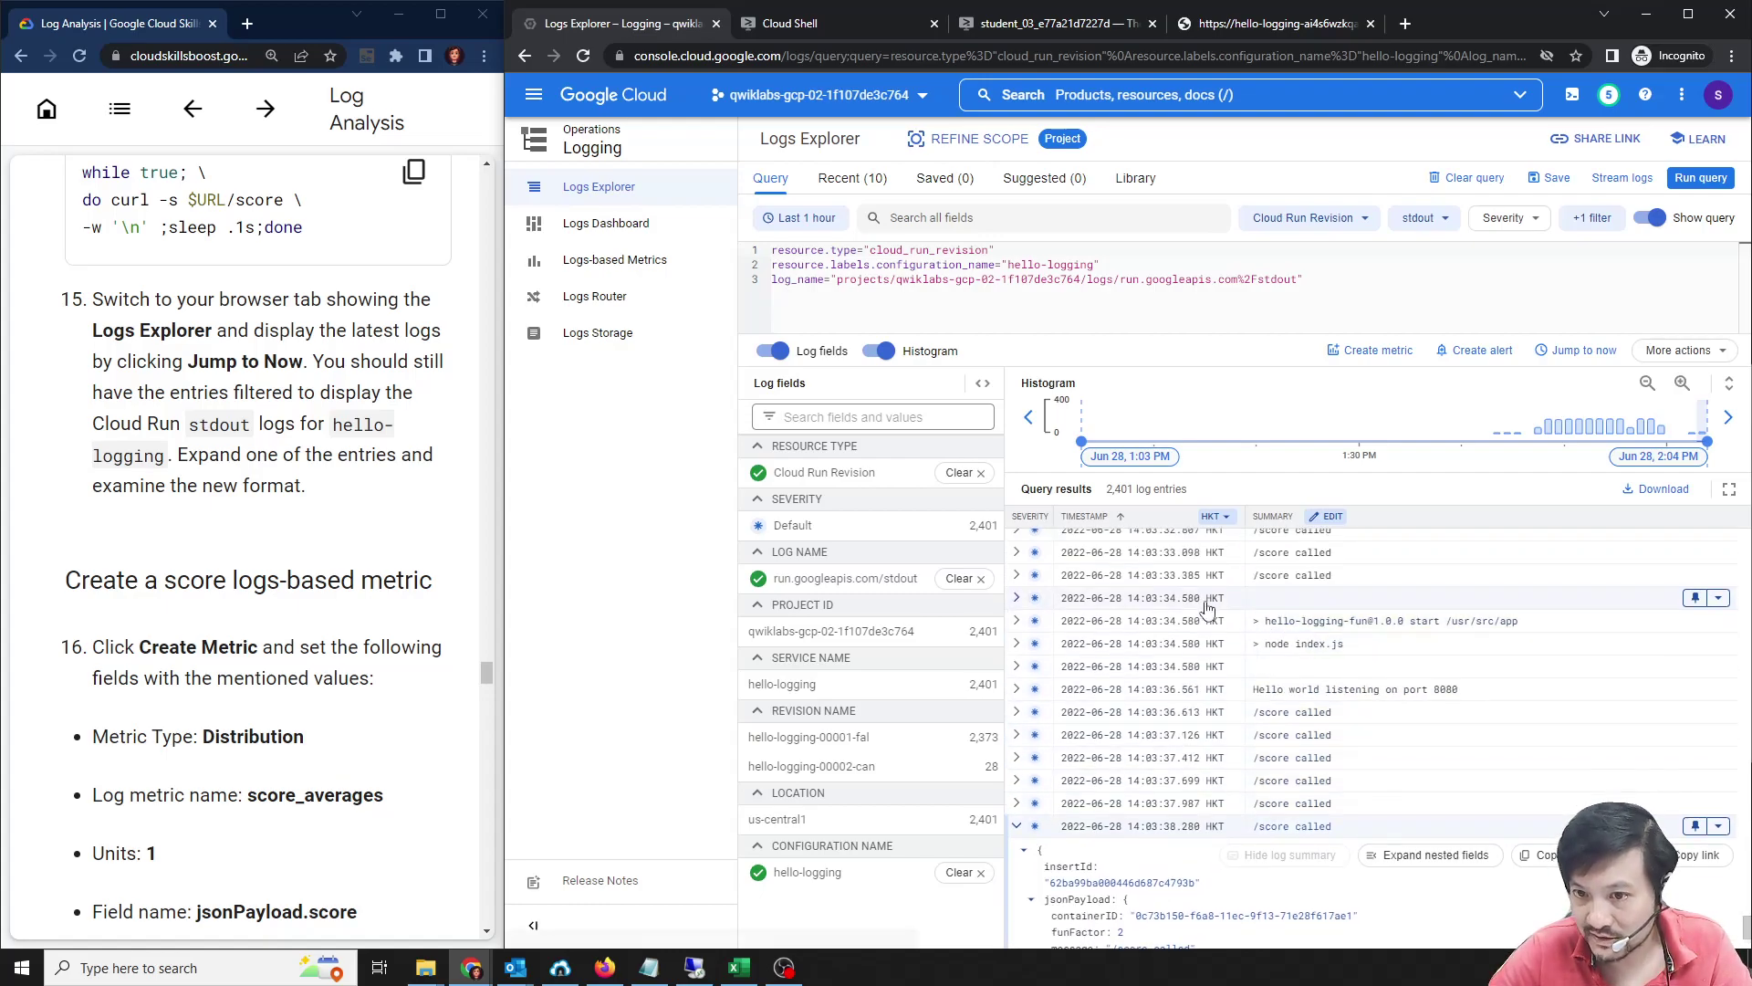
pyautogui.scroll(4, 1080, 625)
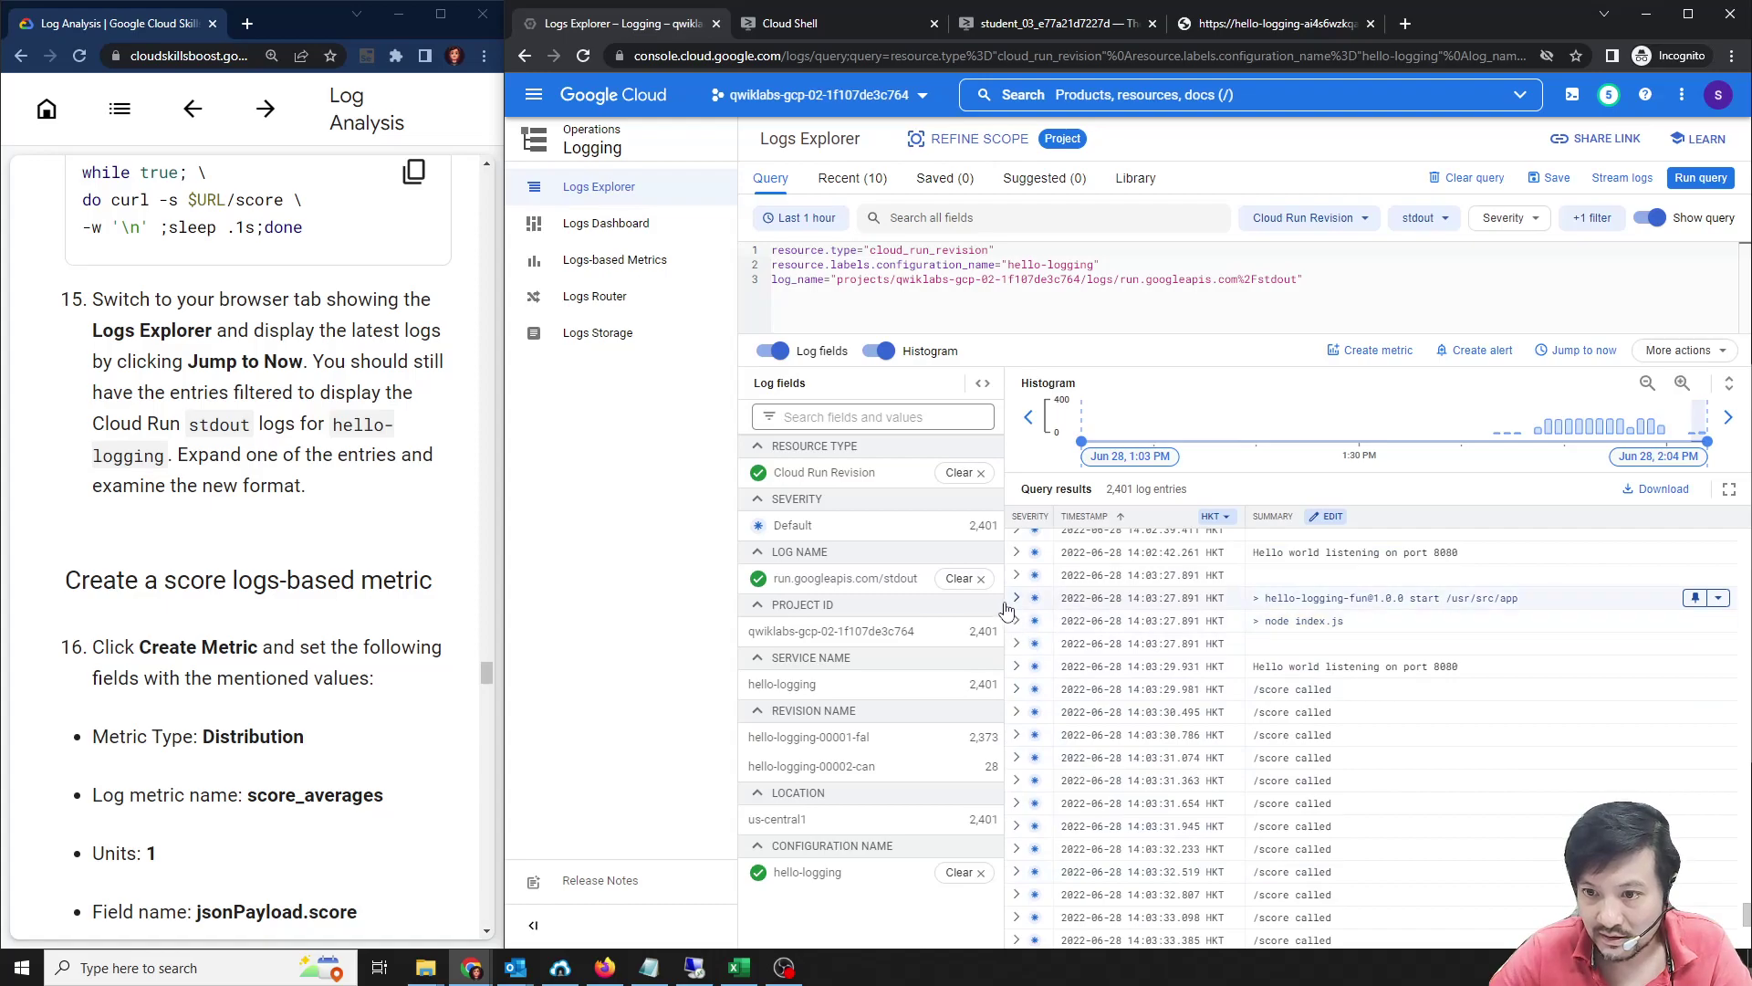
pyautogui.click(1017, 690)
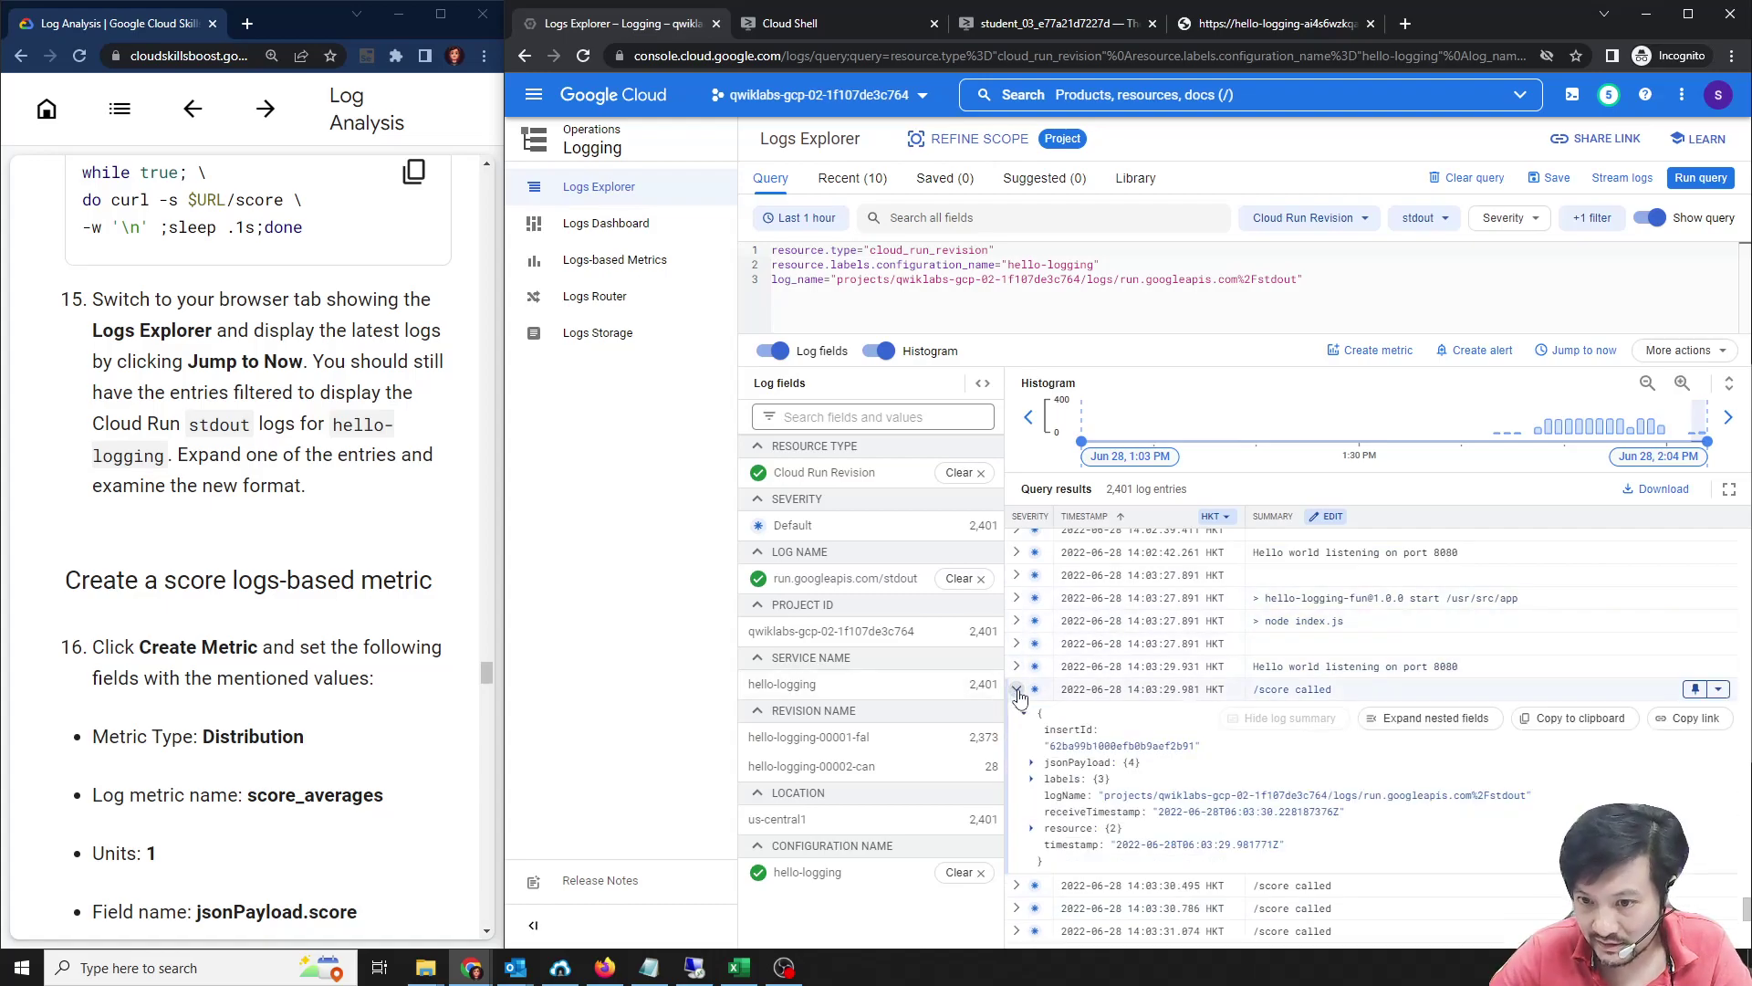
pyautogui.scroll(-3, 1187, 730)
pyautogui.click(1224, 776)
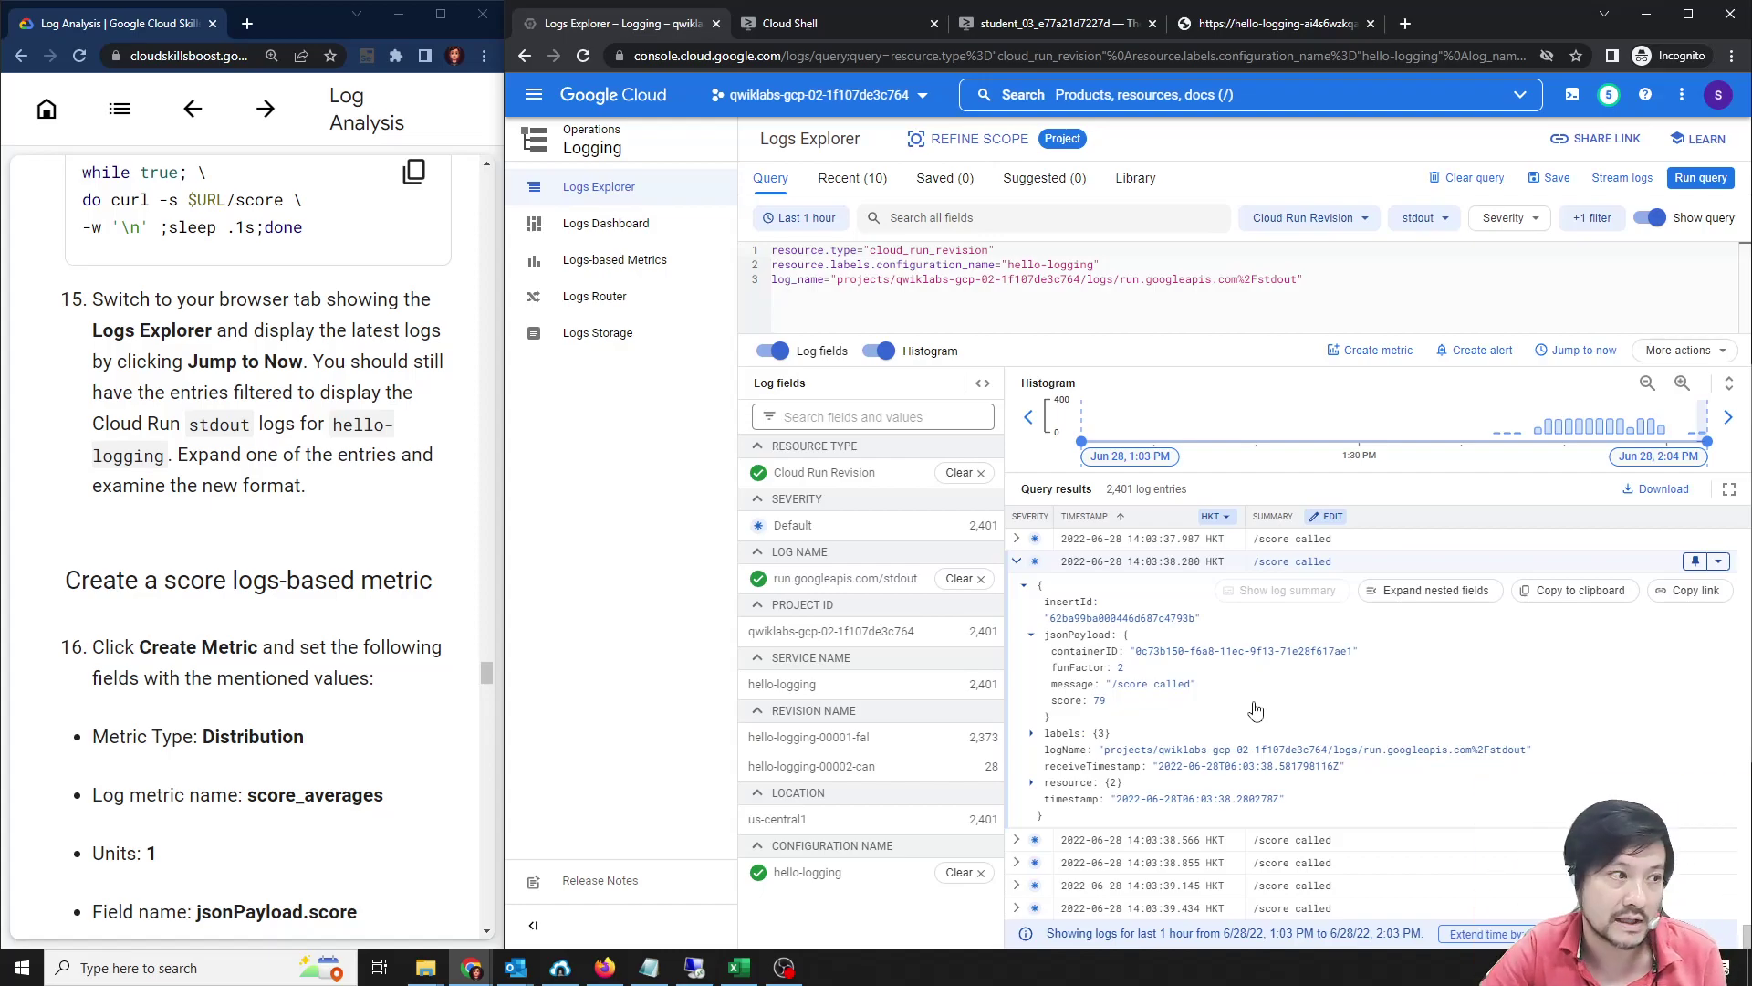
# Read the lab instructions on the type, name, units and field name of the score logs-based metric.
pyautogui.scroll(-1, 311, 617)
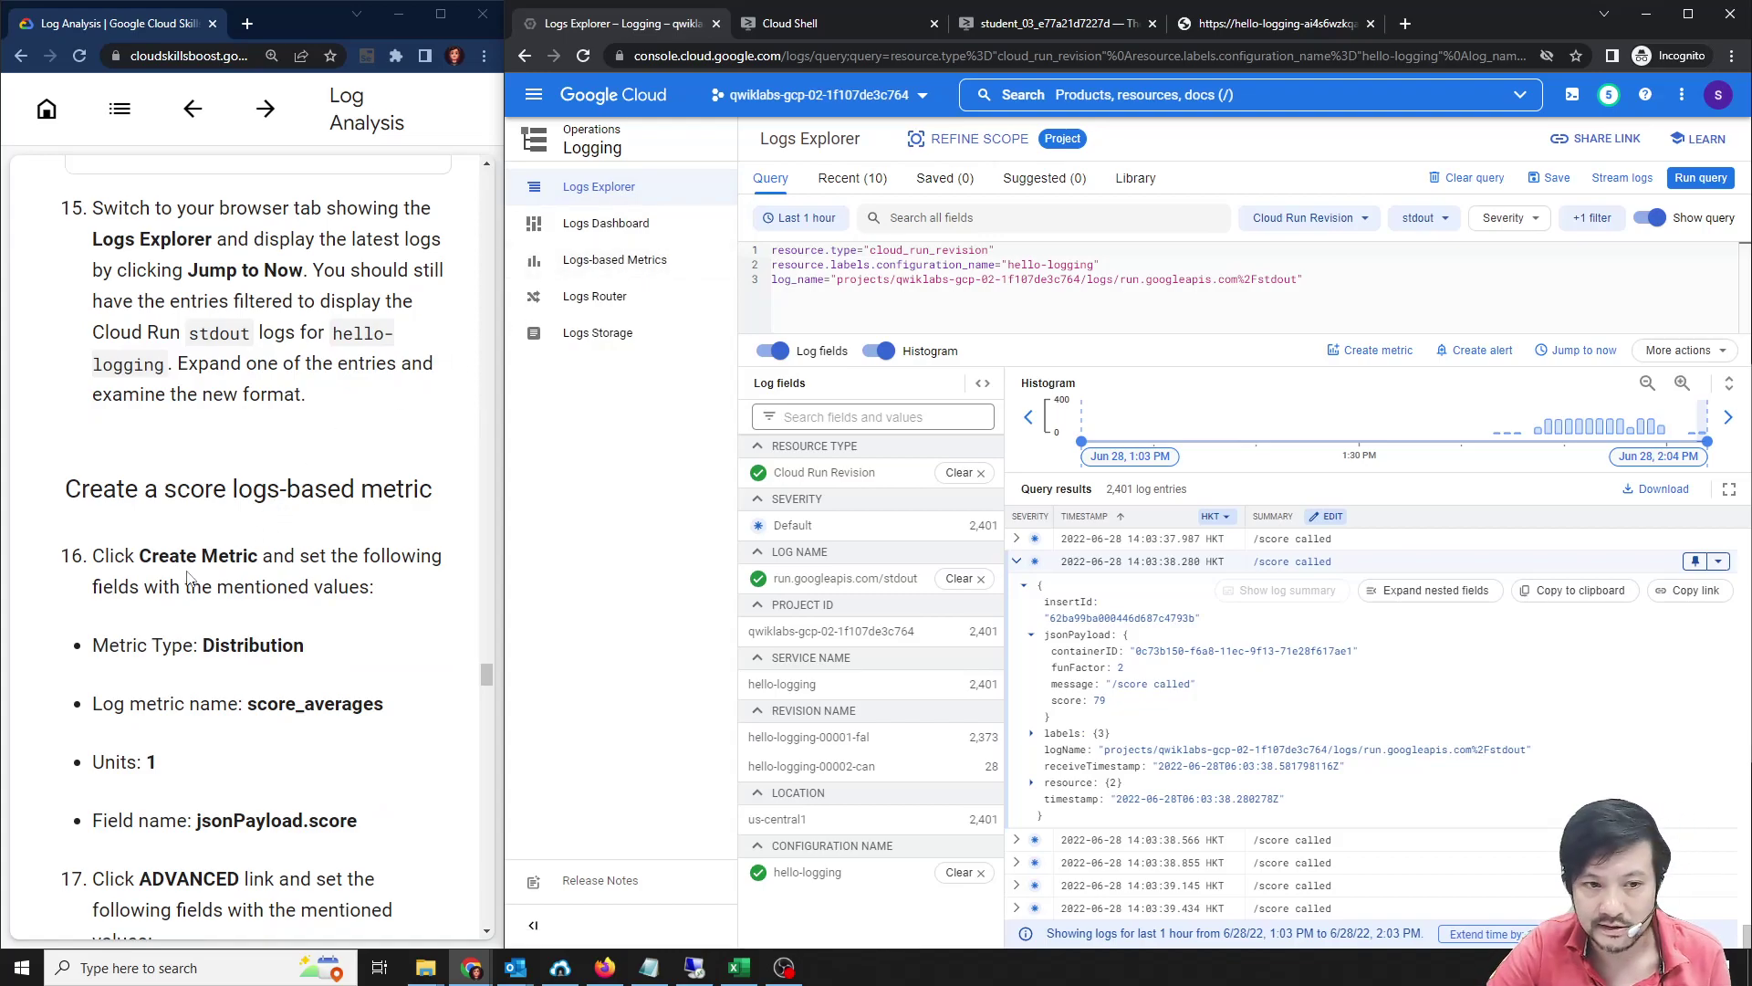
pyautogui.scroll(1, 232, 551)
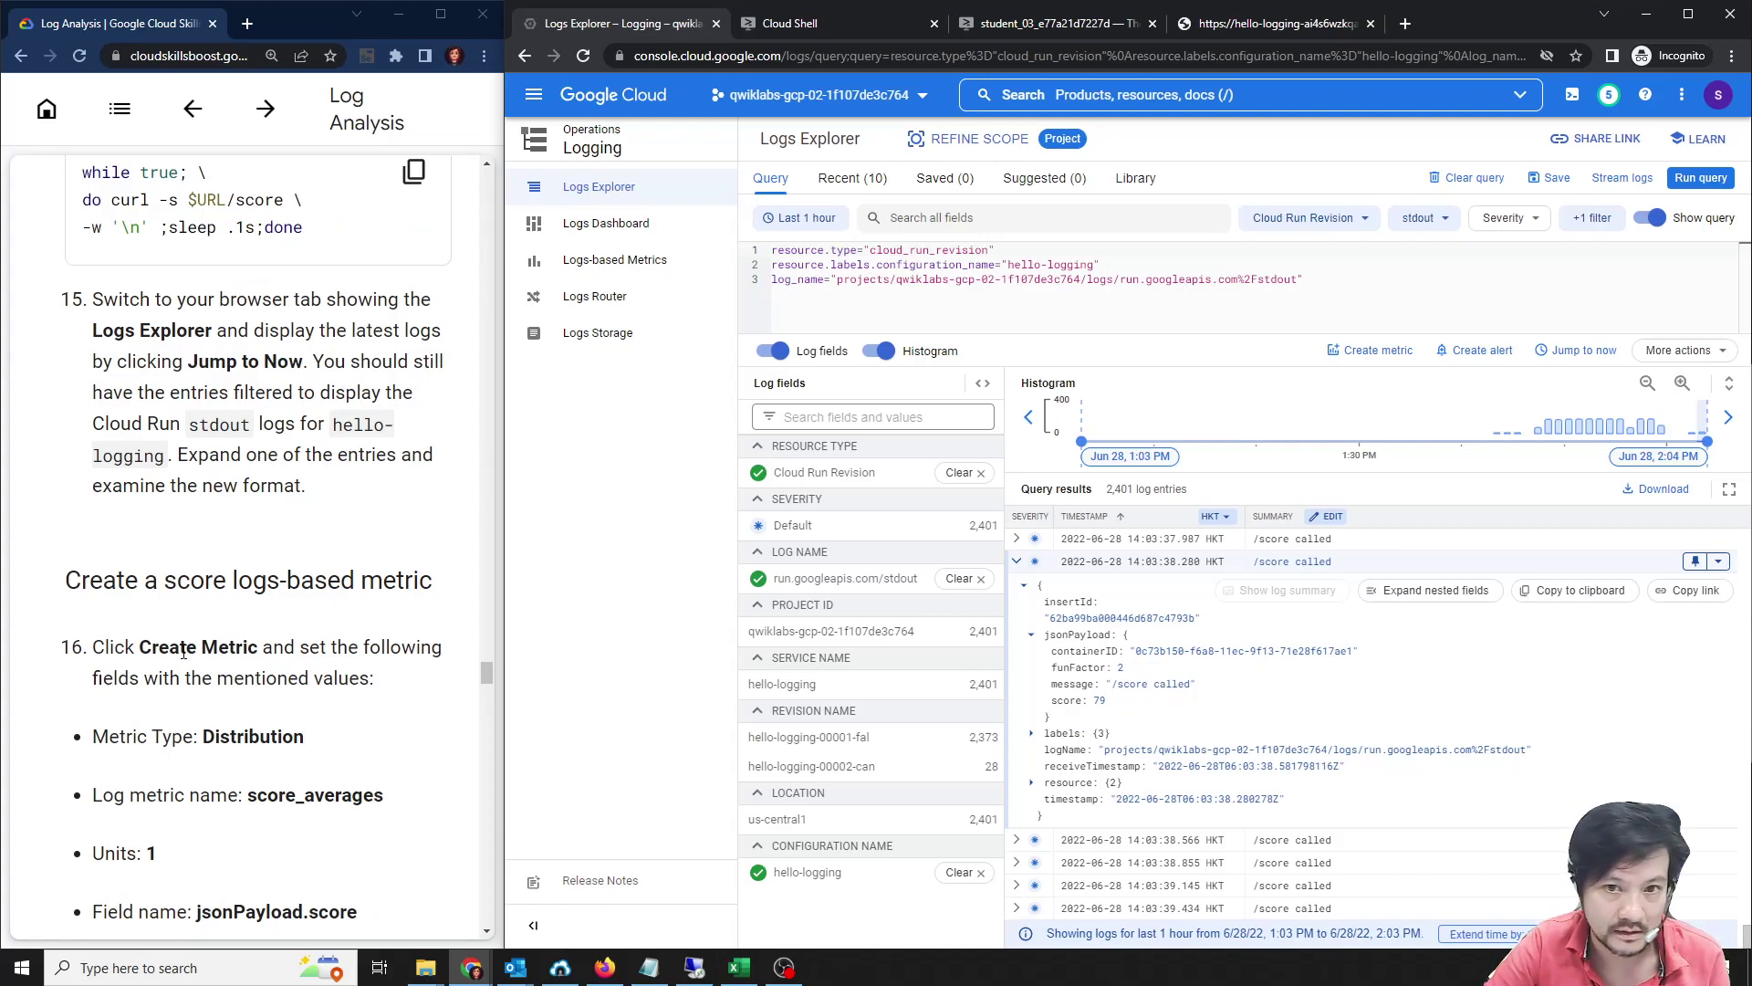
pyautogui.scroll(-1, 183, 652)
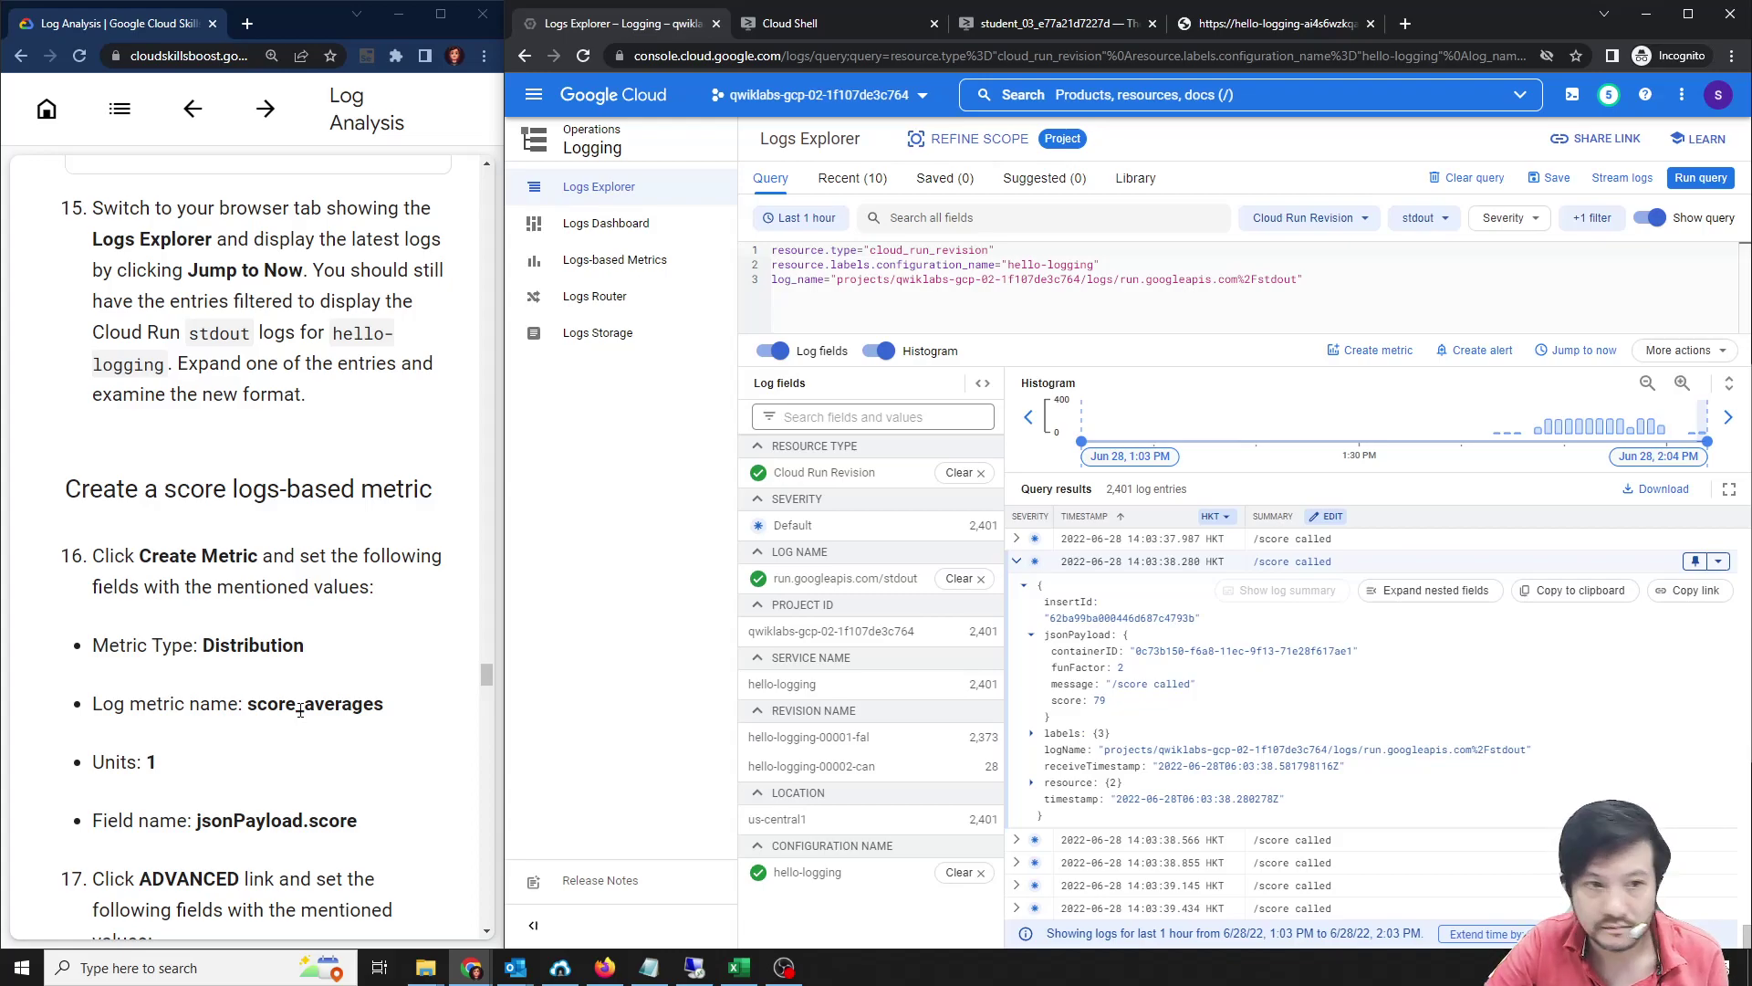
pyautogui.scroll(2, 300, 710)
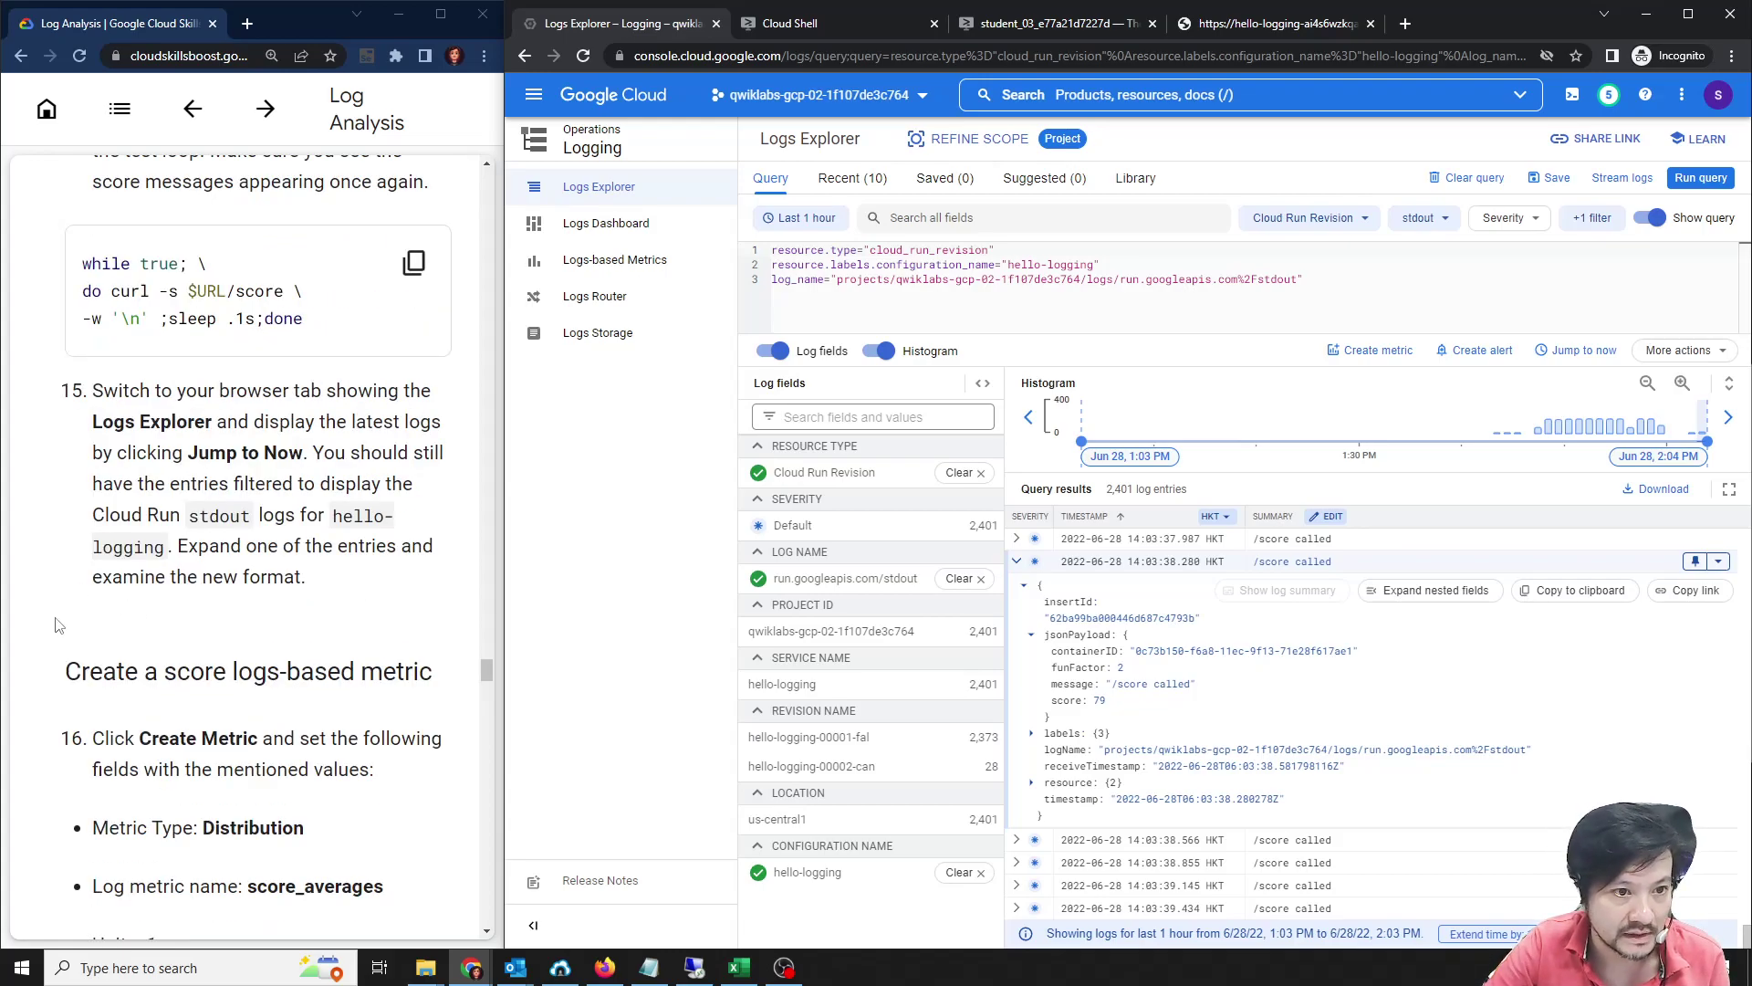
pyautogui.scroll(-2, 72, 680)
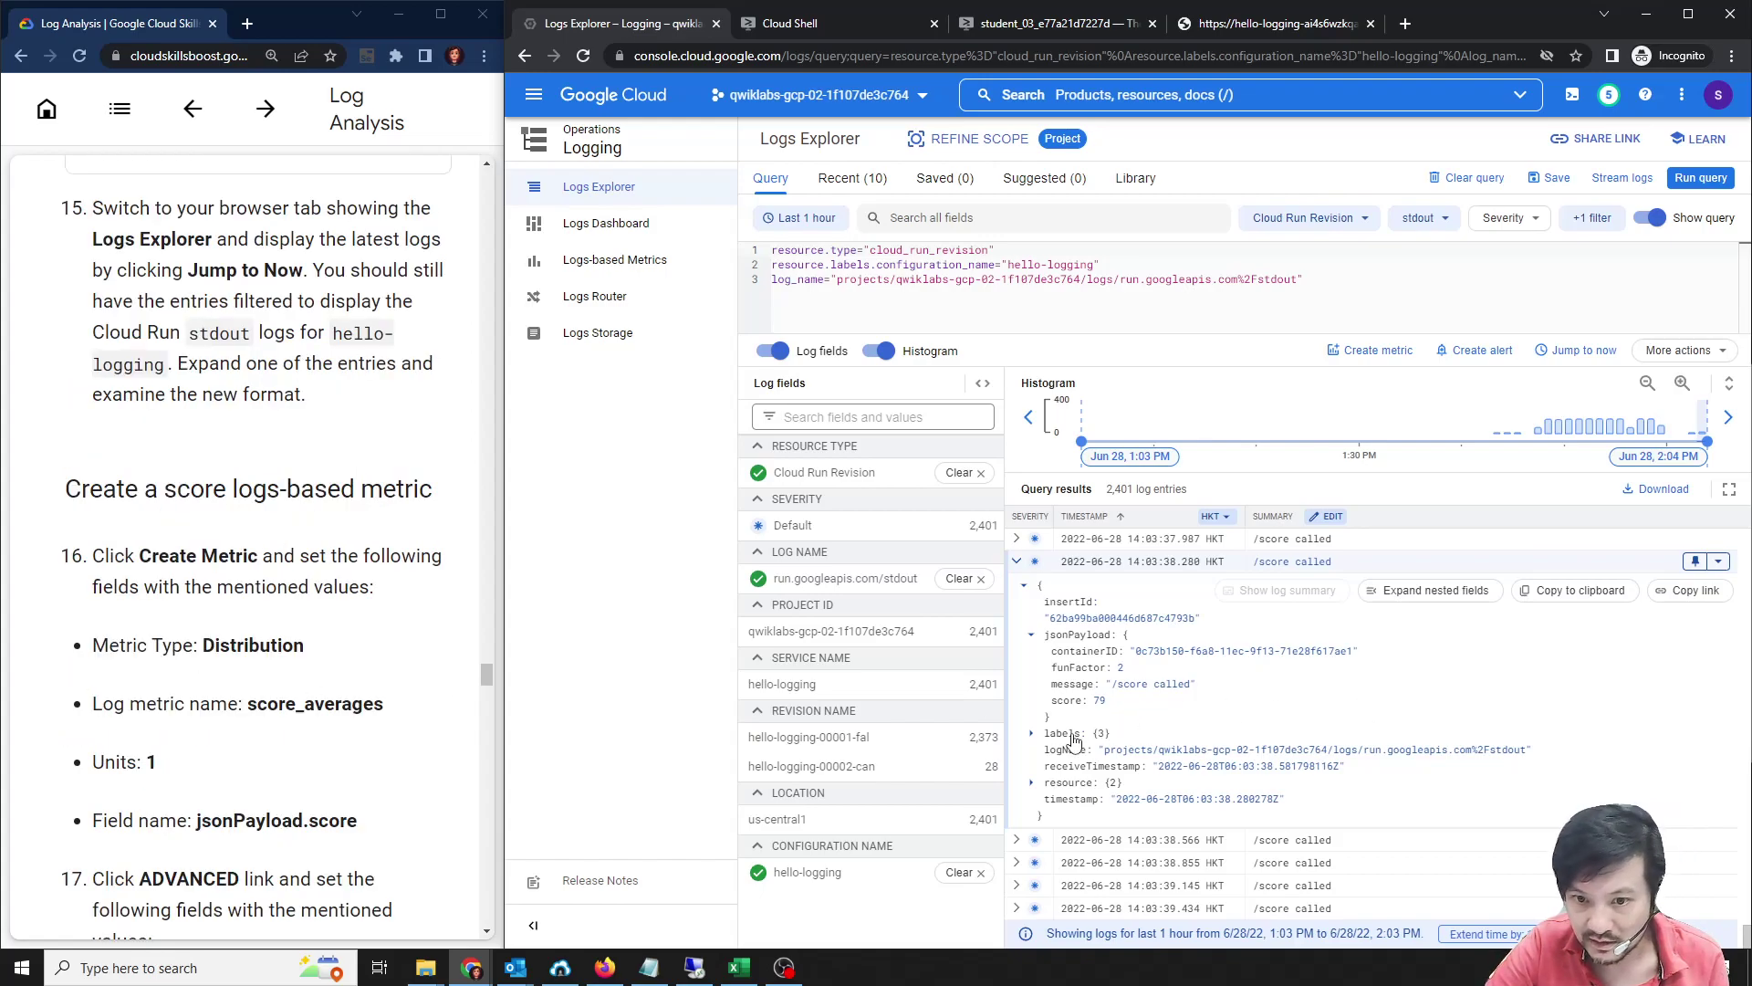
# Collapse and re-expand the log entry's jsonPayload, and show the actions available for its score value.
pyautogui.rightClick(1077, 636)
pyautogui.click(1072, 636)
pyautogui.click(1072, 636)
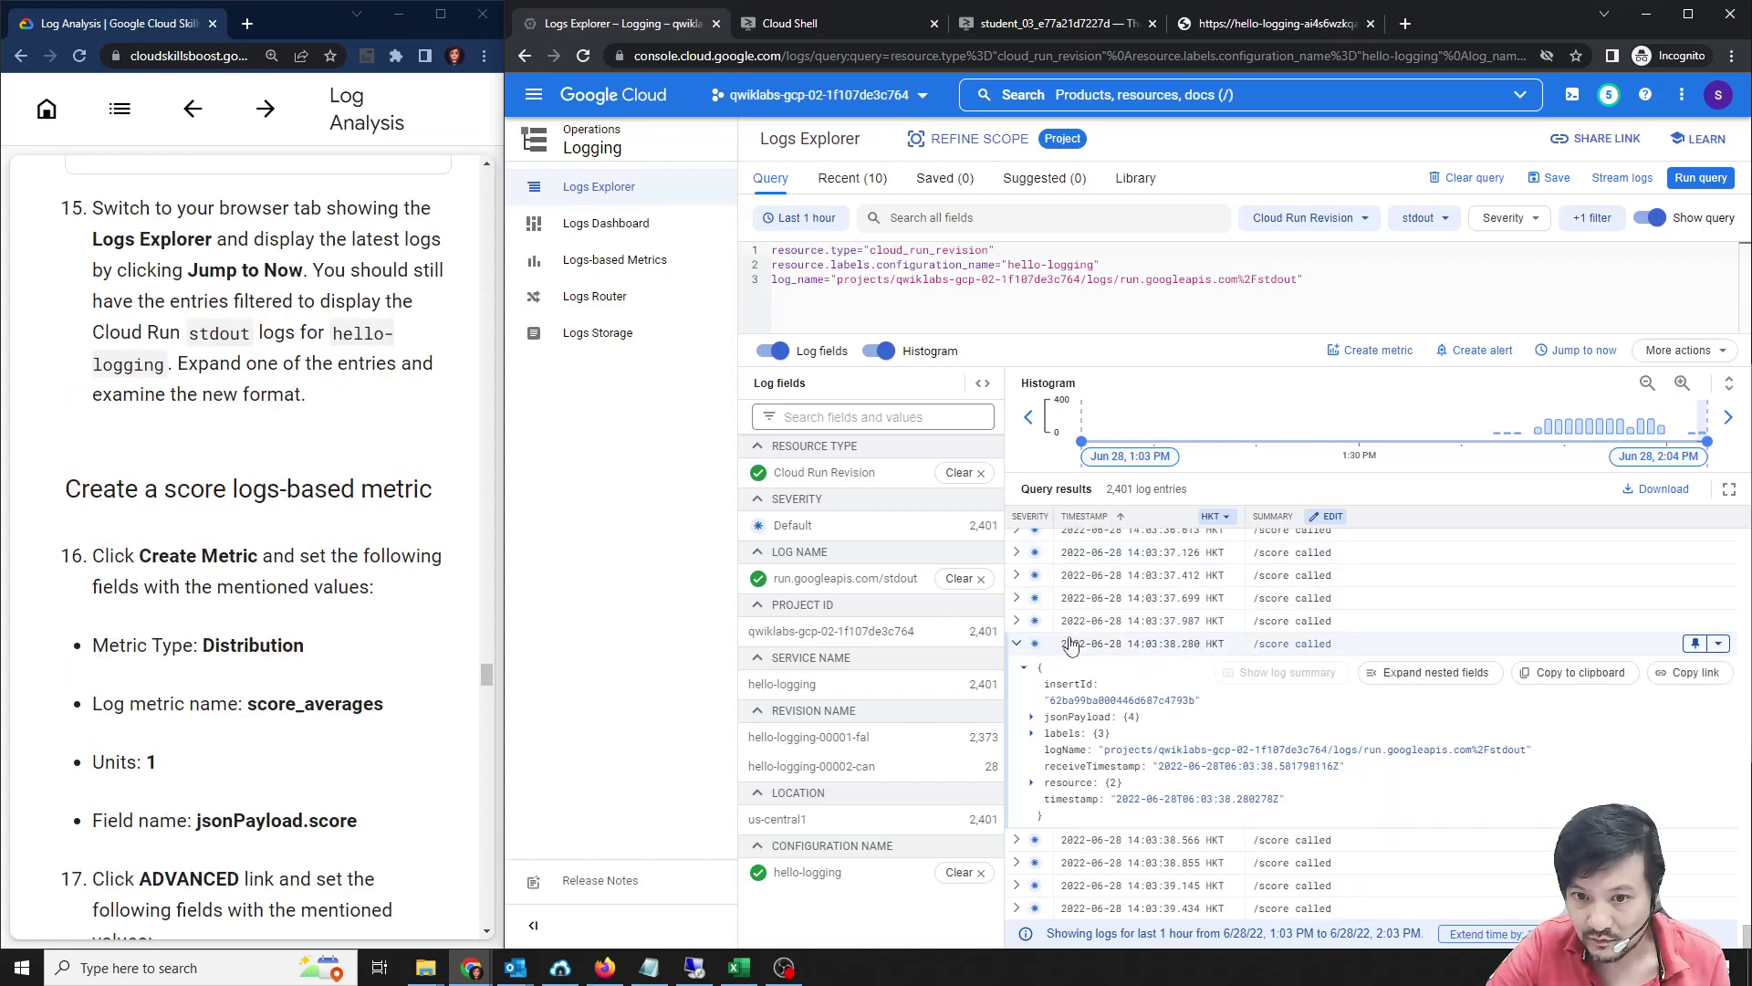
pyautogui.click(1095, 716)
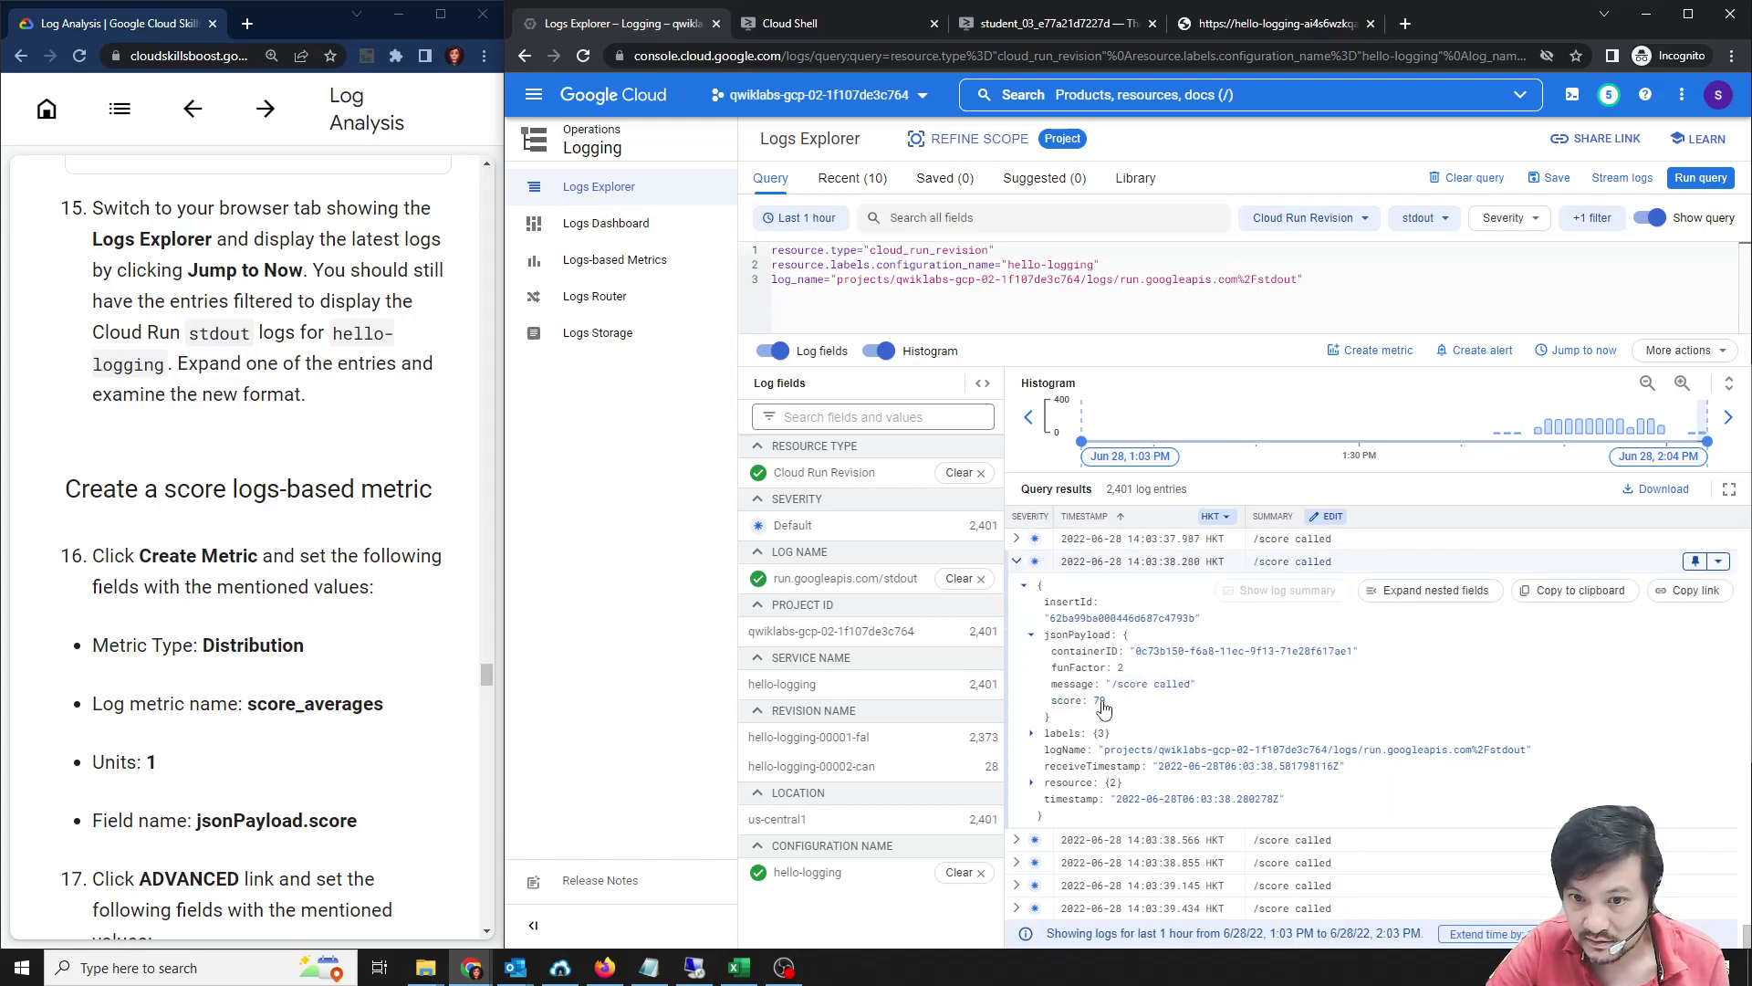
pyautogui.click(1105, 705)
pyautogui.rightClick(1103, 704)
pyautogui.press('Escape')
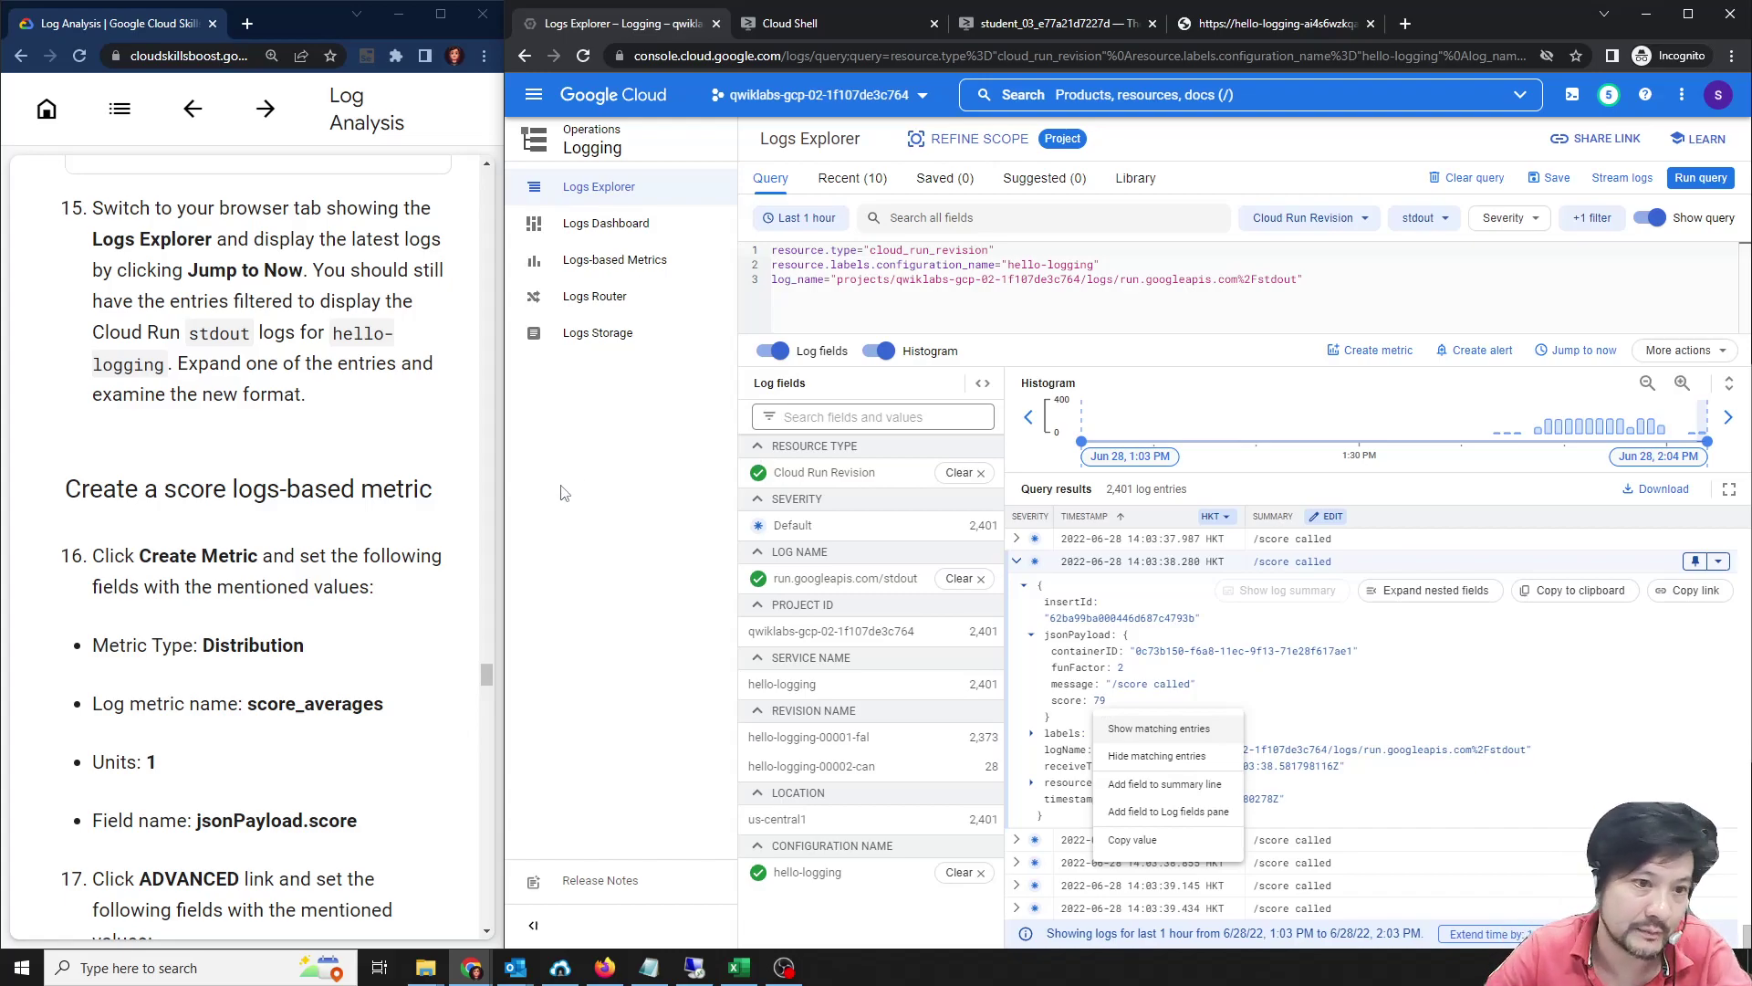
# Read ahead in the lab instructions to the advanced bucket settings and dashboard steps, and dismiss the score value's actions.
pyautogui.click(272, 557)
pyautogui.scroll(-2, 271, 558)
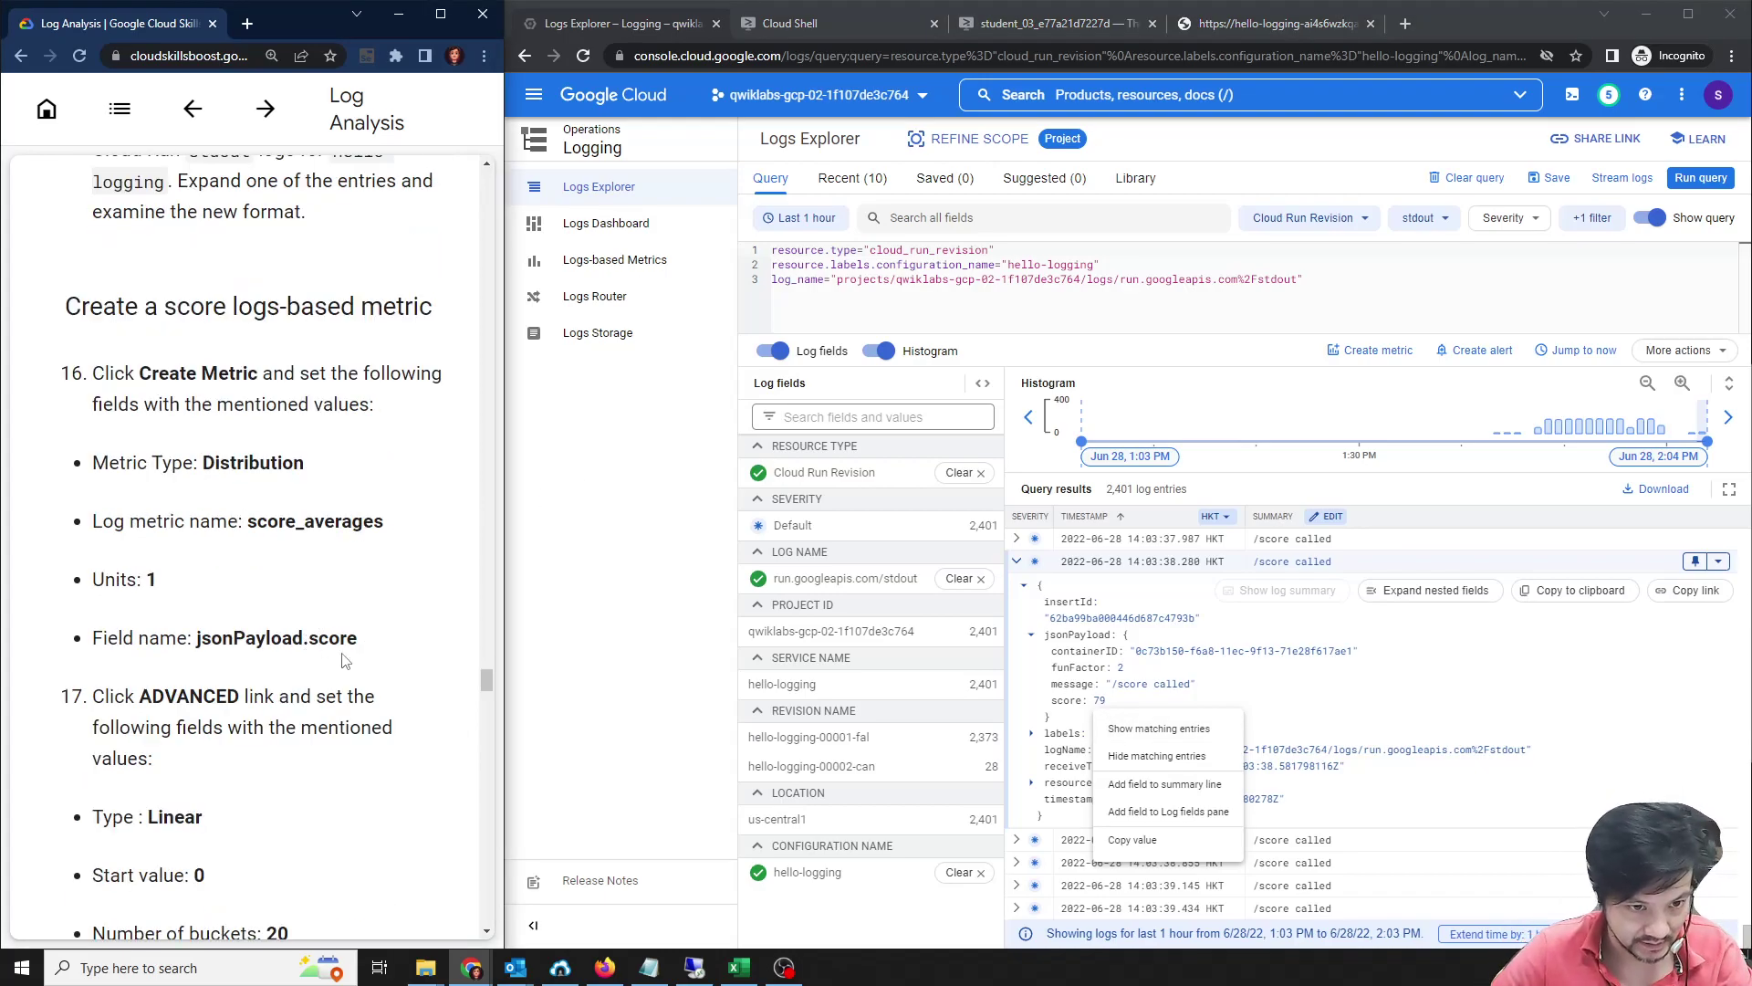
pyautogui.scroll(-3, 345, 660)
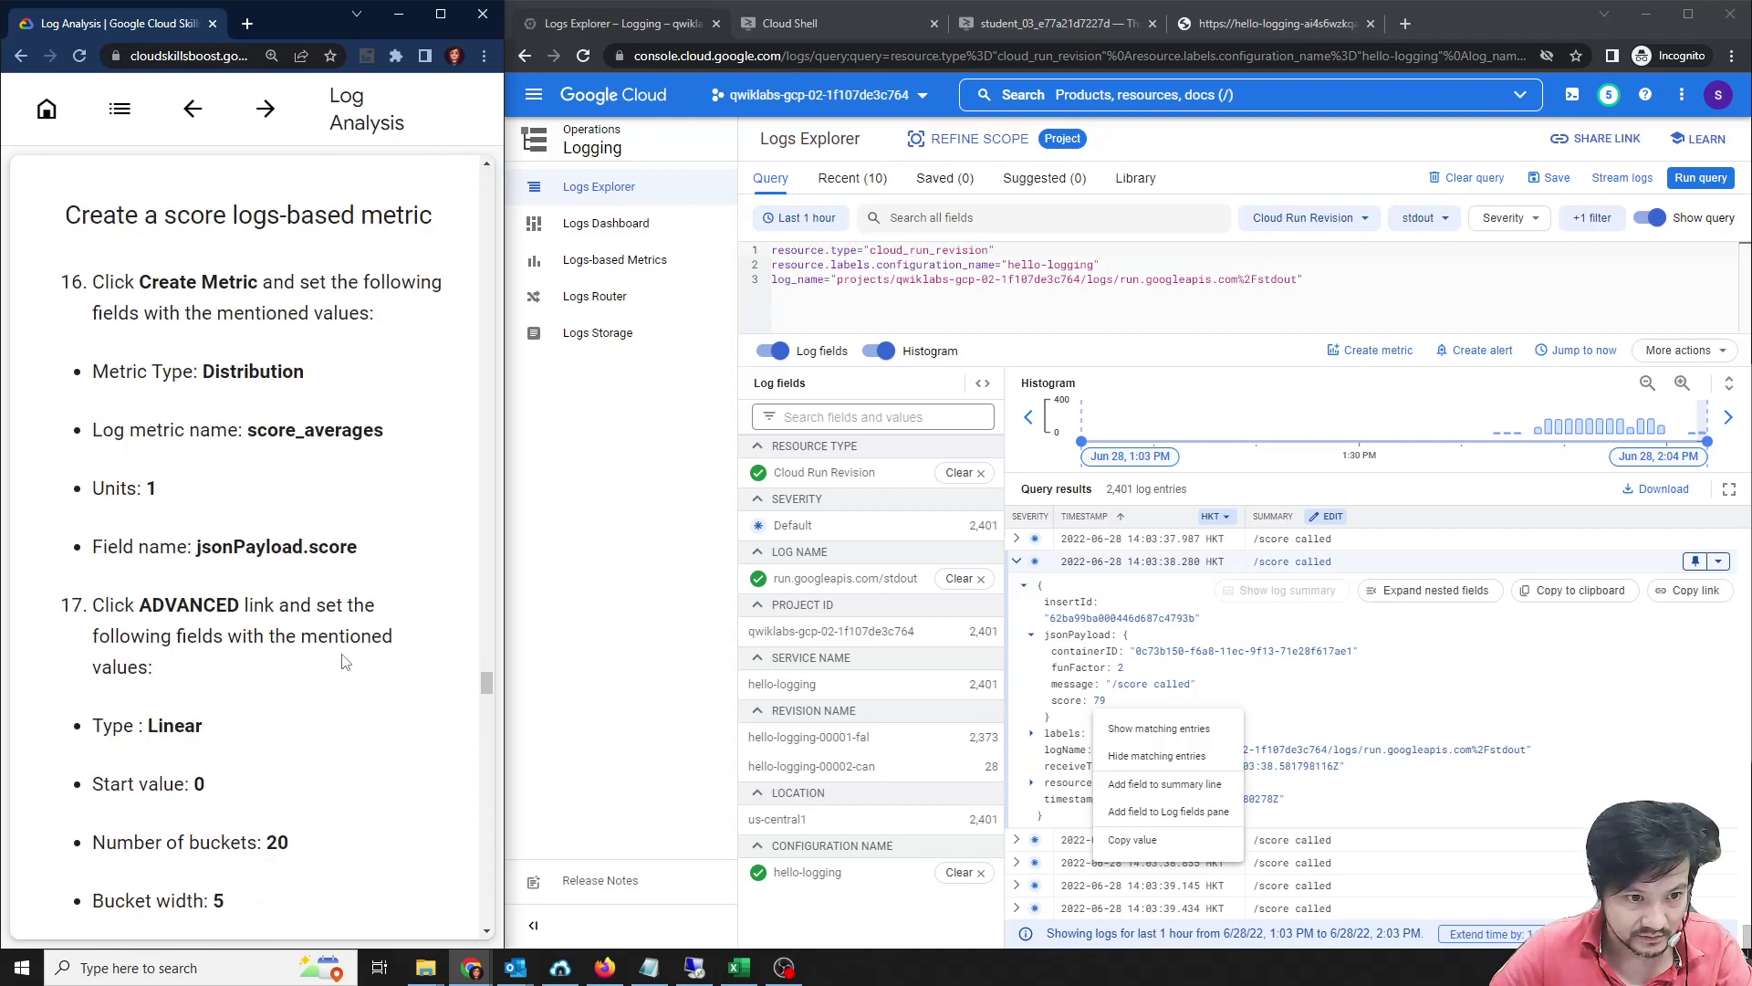
pyautogui.scroll(-5, 345, 660)
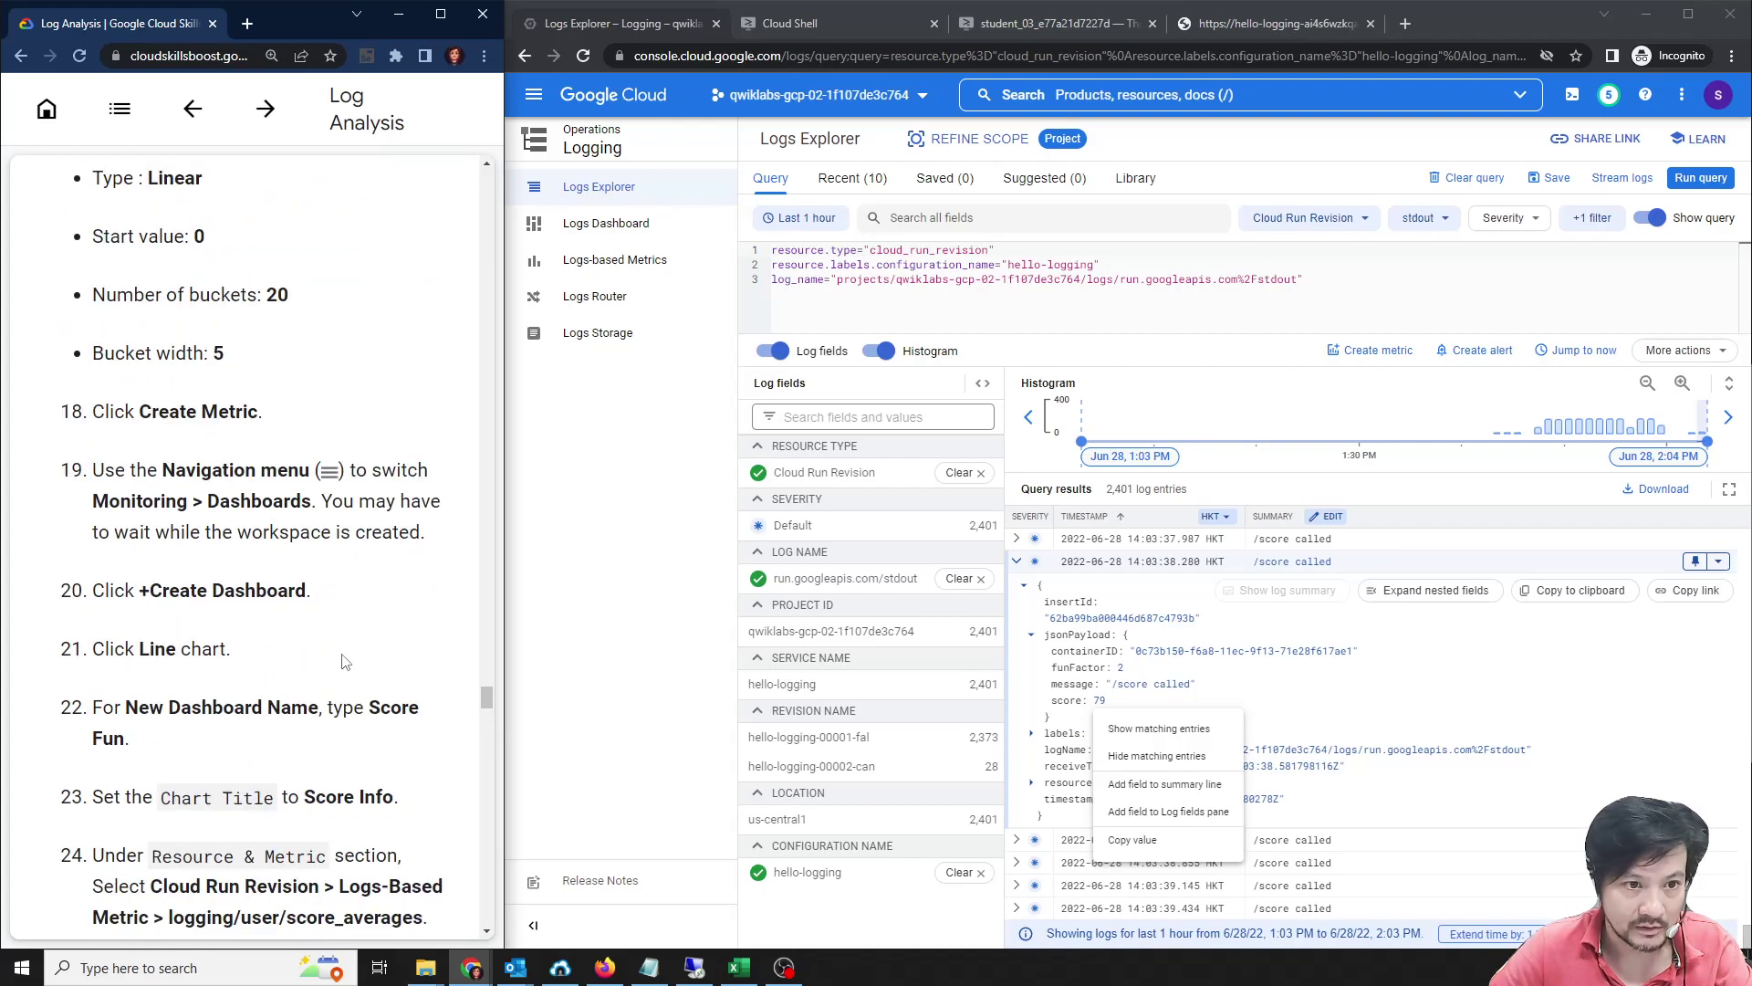
pyautogui.scroll(5, 345, 660)
pyautogui.click(1433, 709)
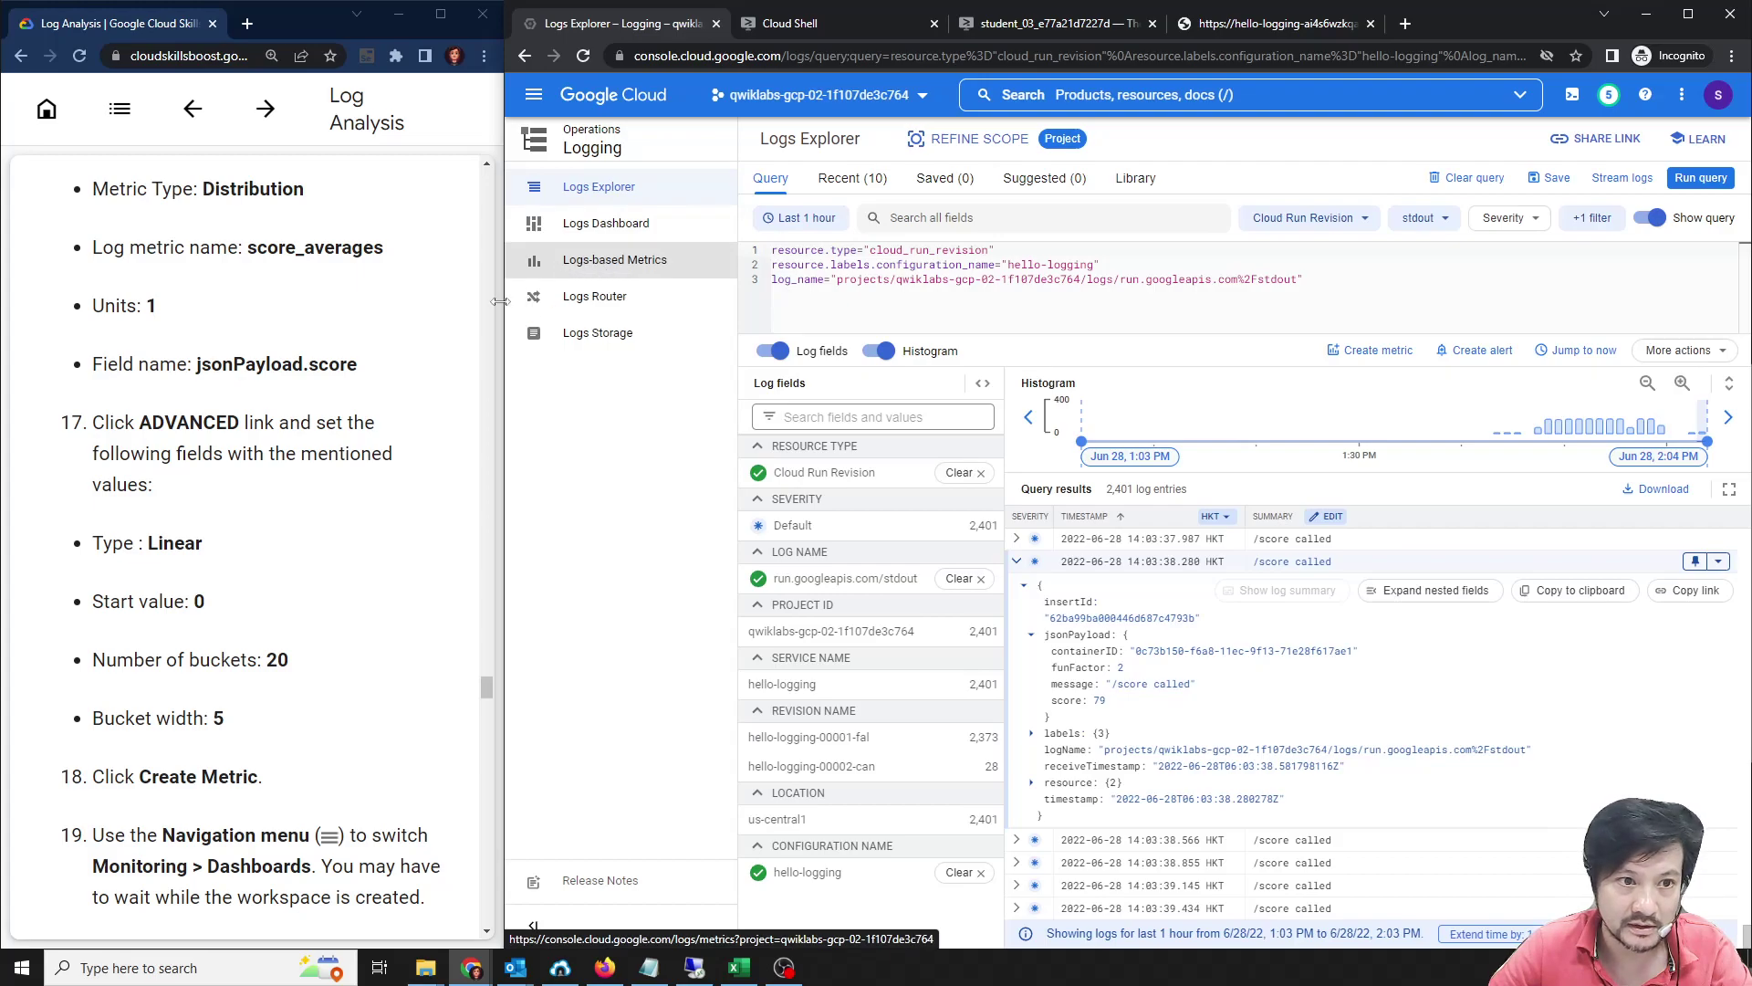
# Go to Logs-based Metrics and start creating a new user-defined metric.
pyautogui.scroll(2, 192, 305)
pyautogui.moveTo(152, 282); pyautogui.dragTo(258, 282)
pyautogui.click(628, 262)
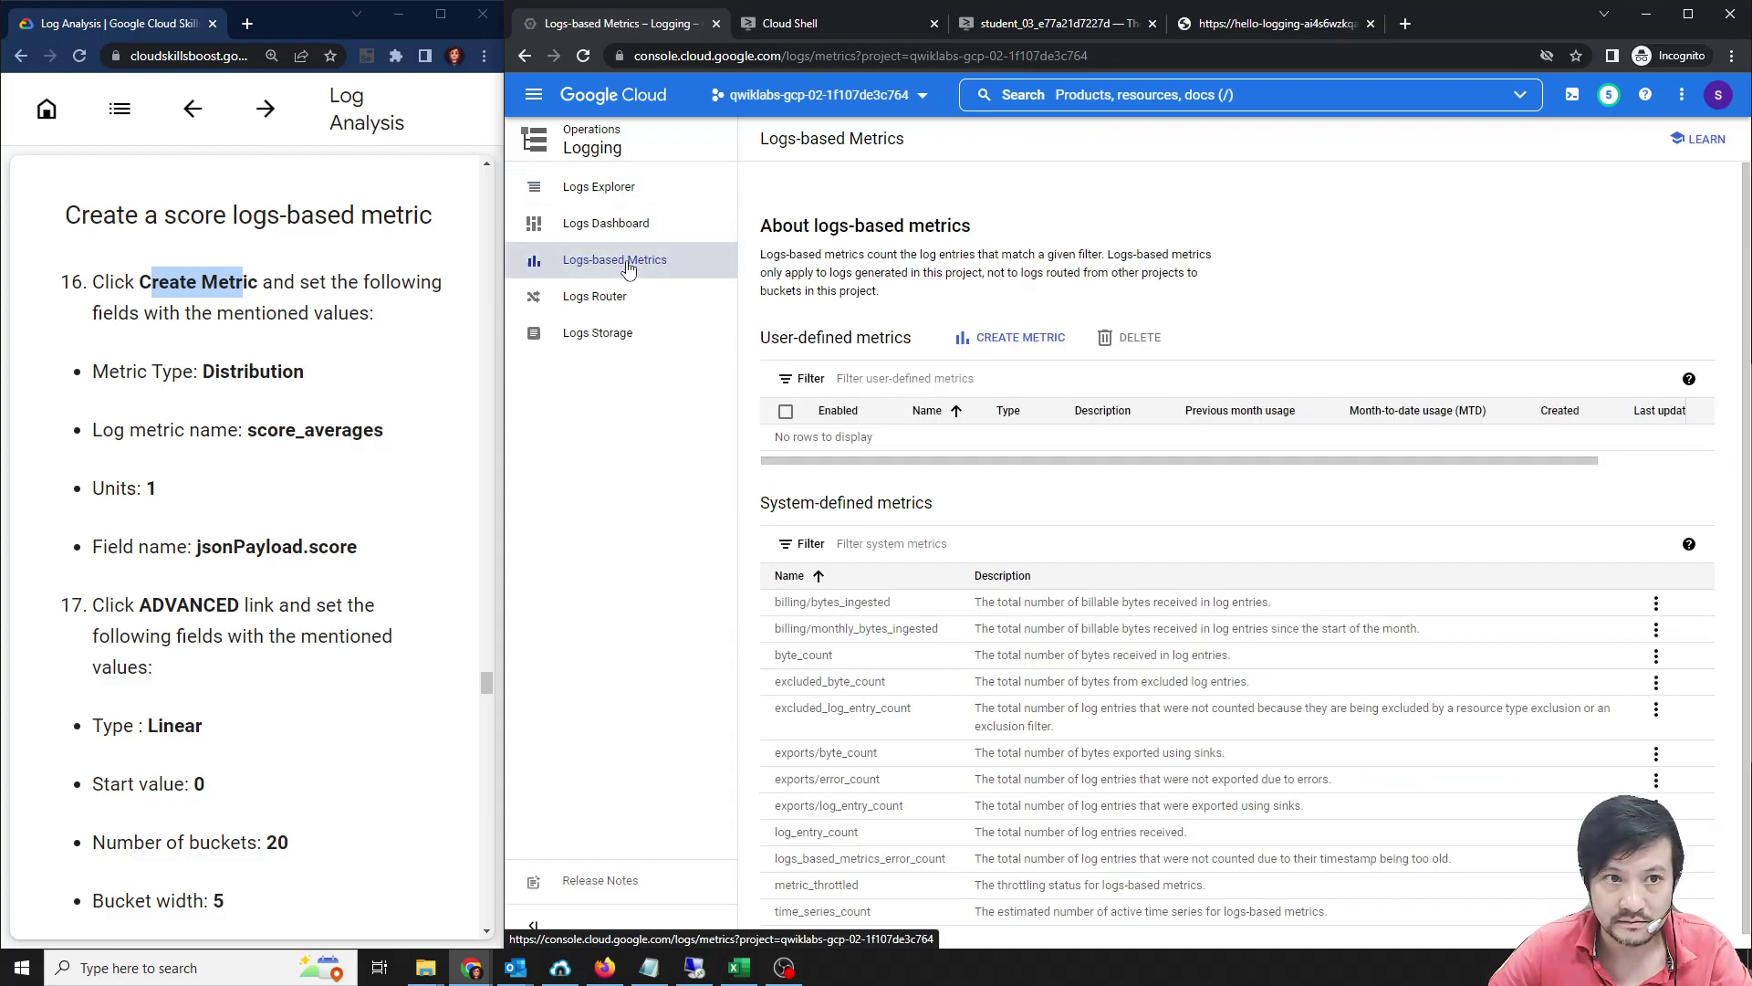
pyautogui.moveTo(232, 215); pyautogui.dragTo(433, 216)
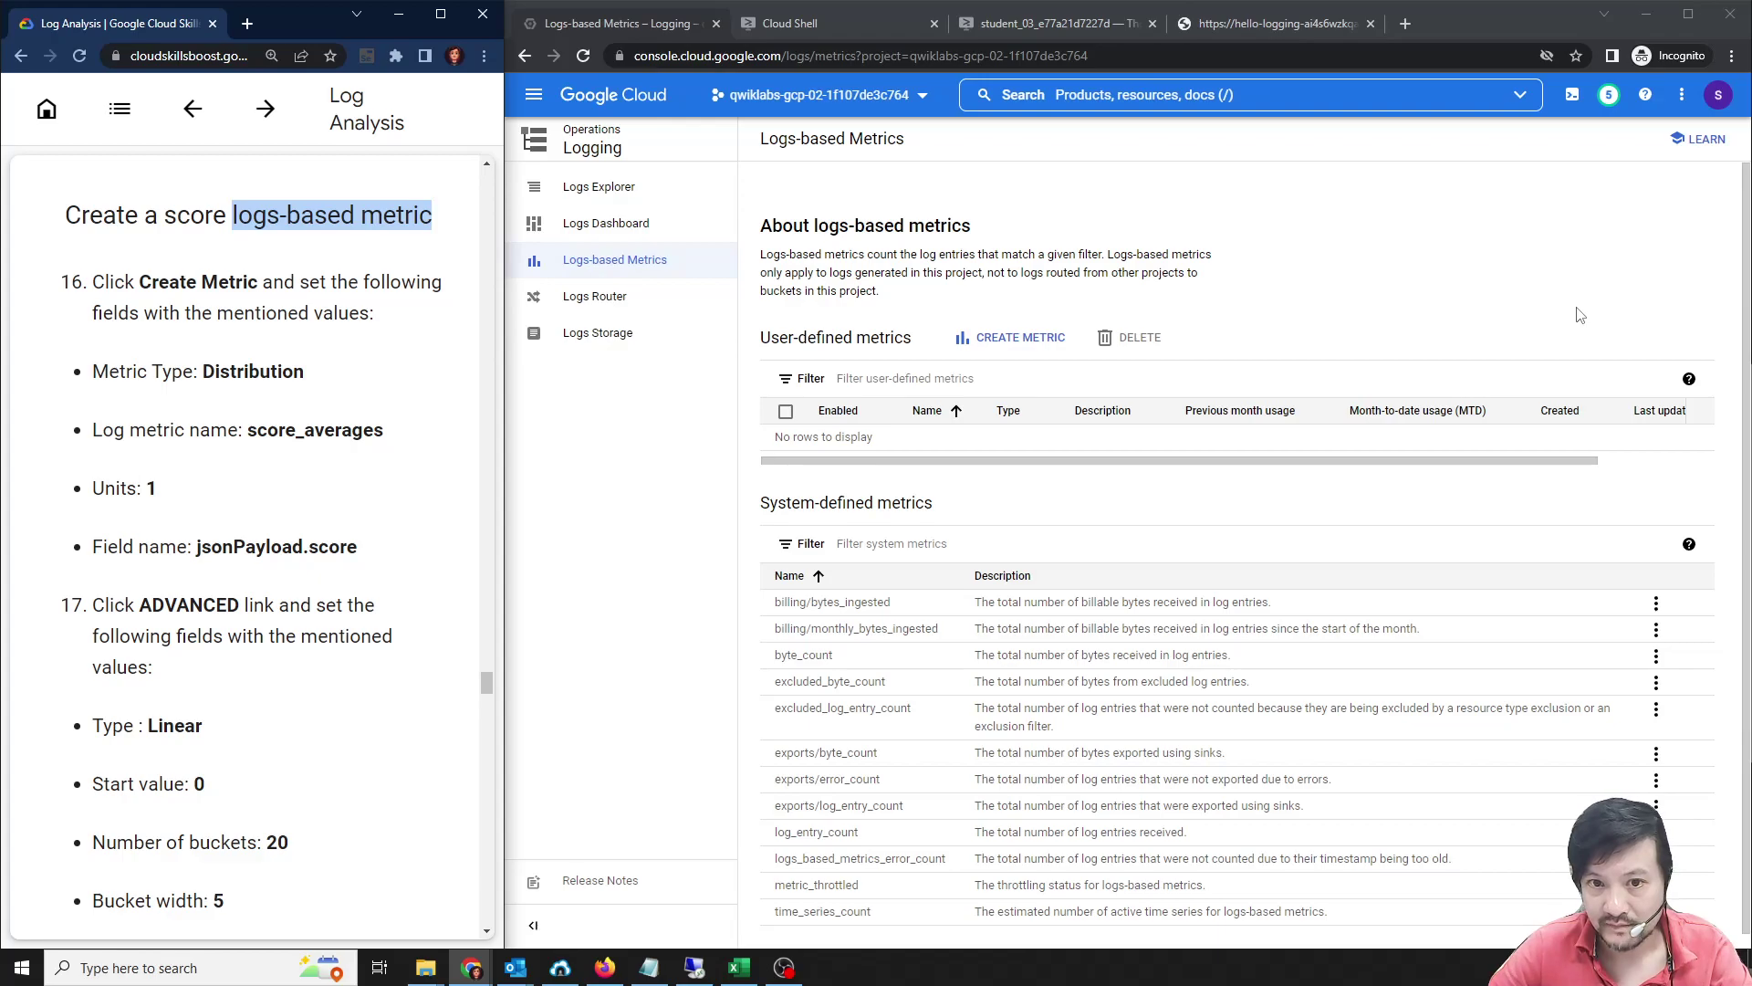
pyautogui.click(1055, 340)
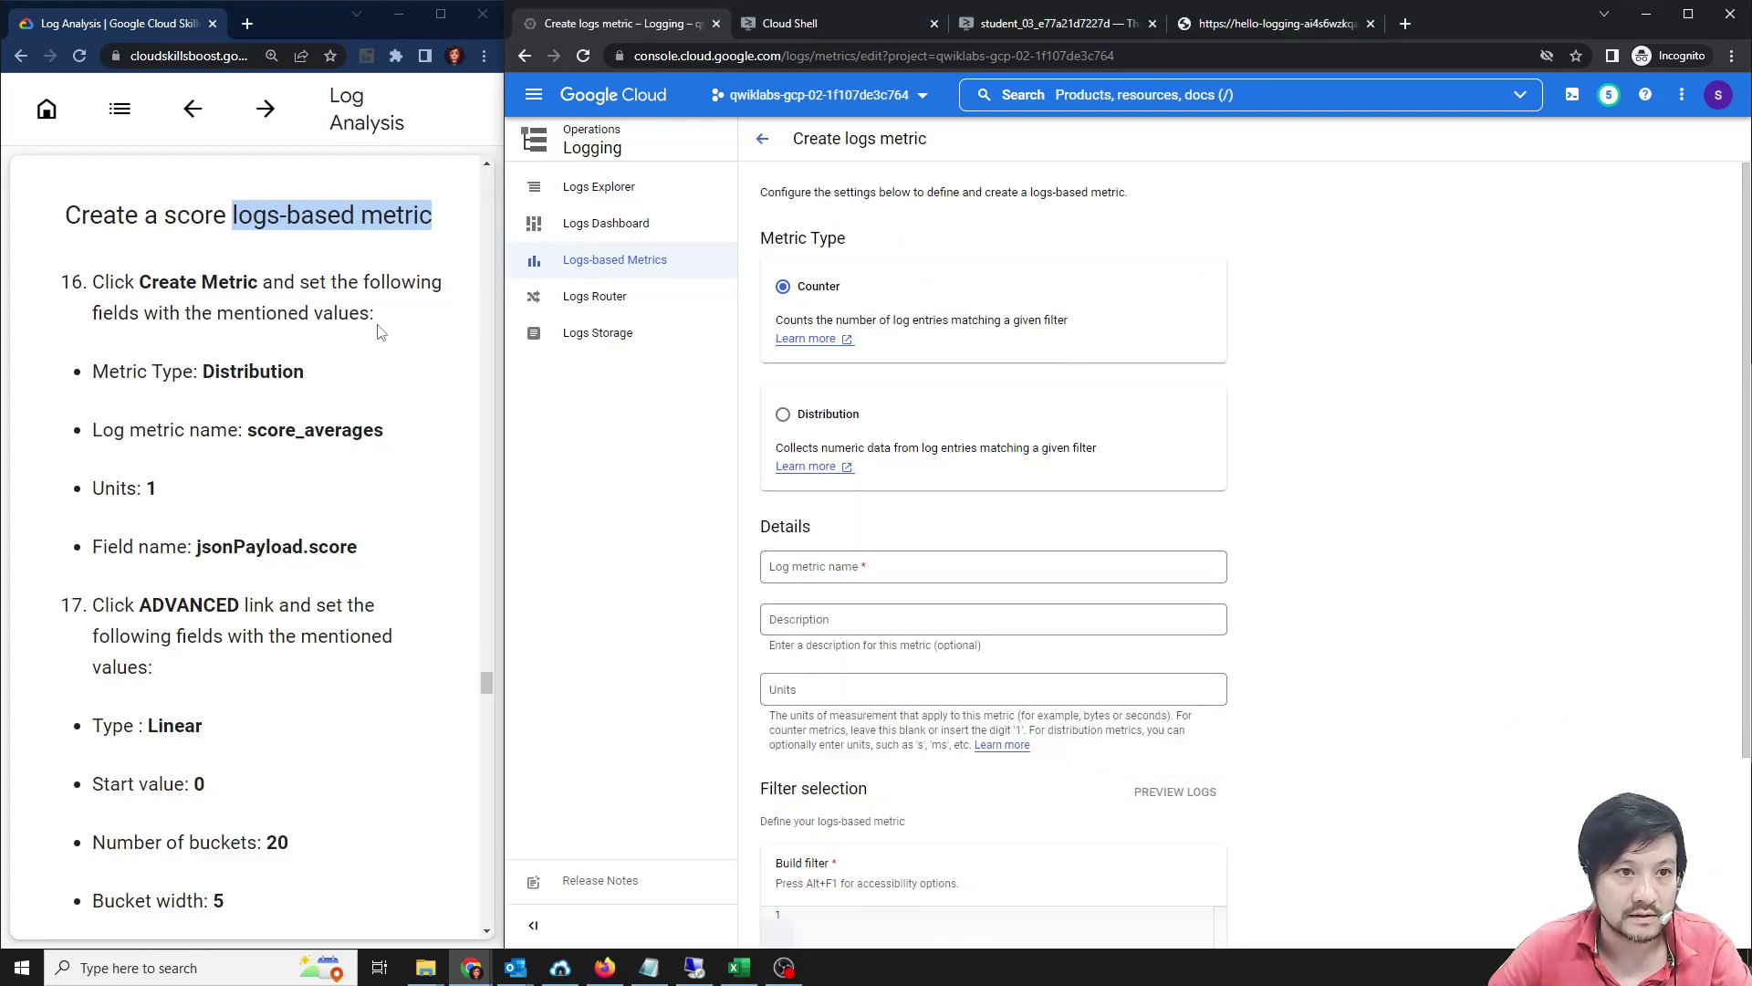
# Check the preceding lab steps and set the new metric's type to Distribution.
pyautogui.scroll(4, 247, 373)
pyautogui.scroll(6, 152, 354)
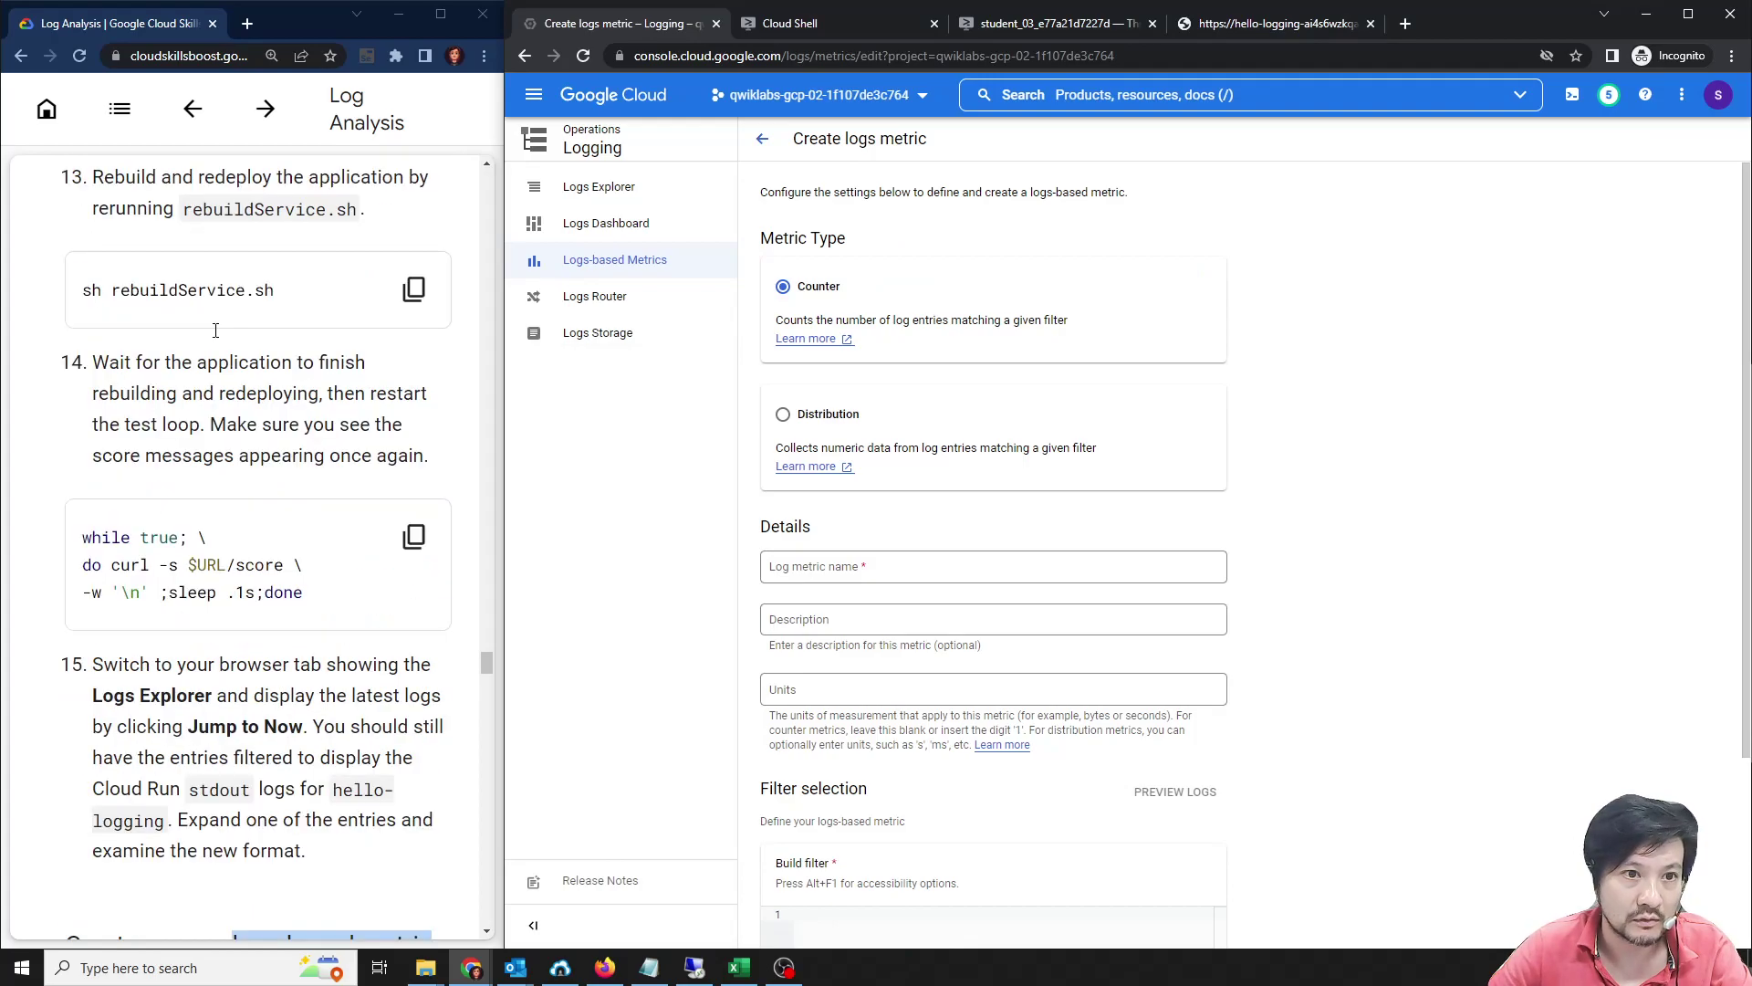
pyautogui.scroll(-5, 204, 587)
pyautogui.scroll(-3, 205, 587)
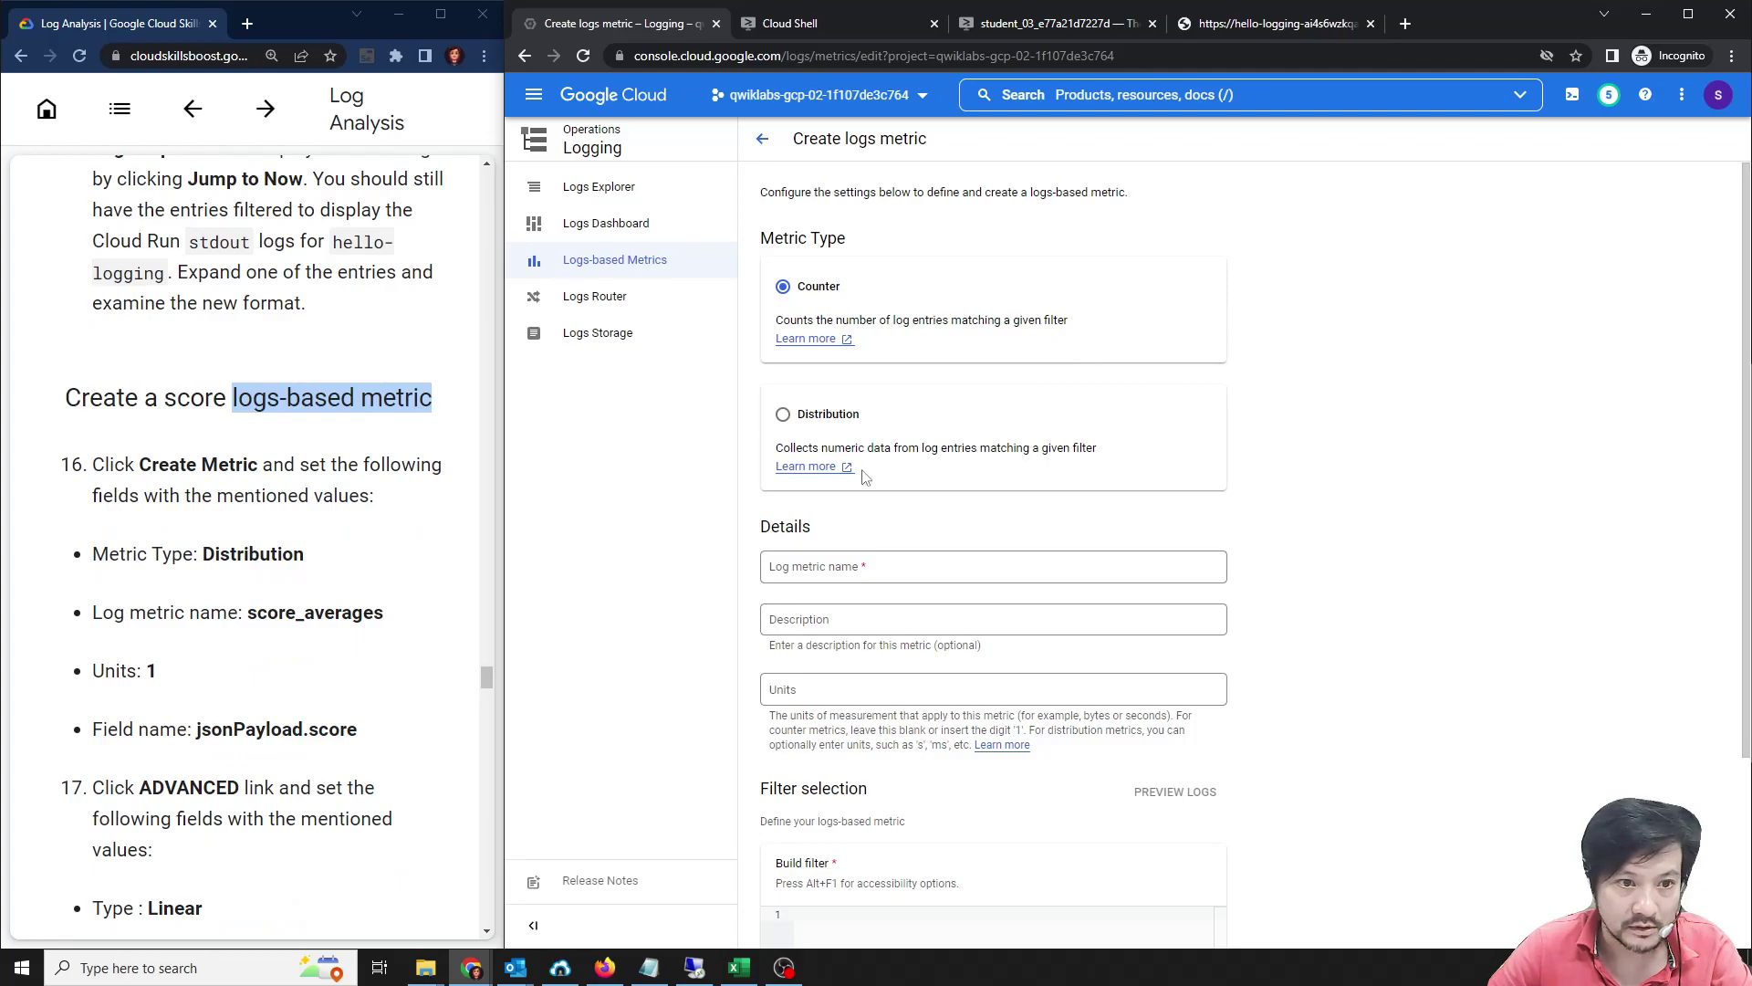
pyautogui.click(792, 414)
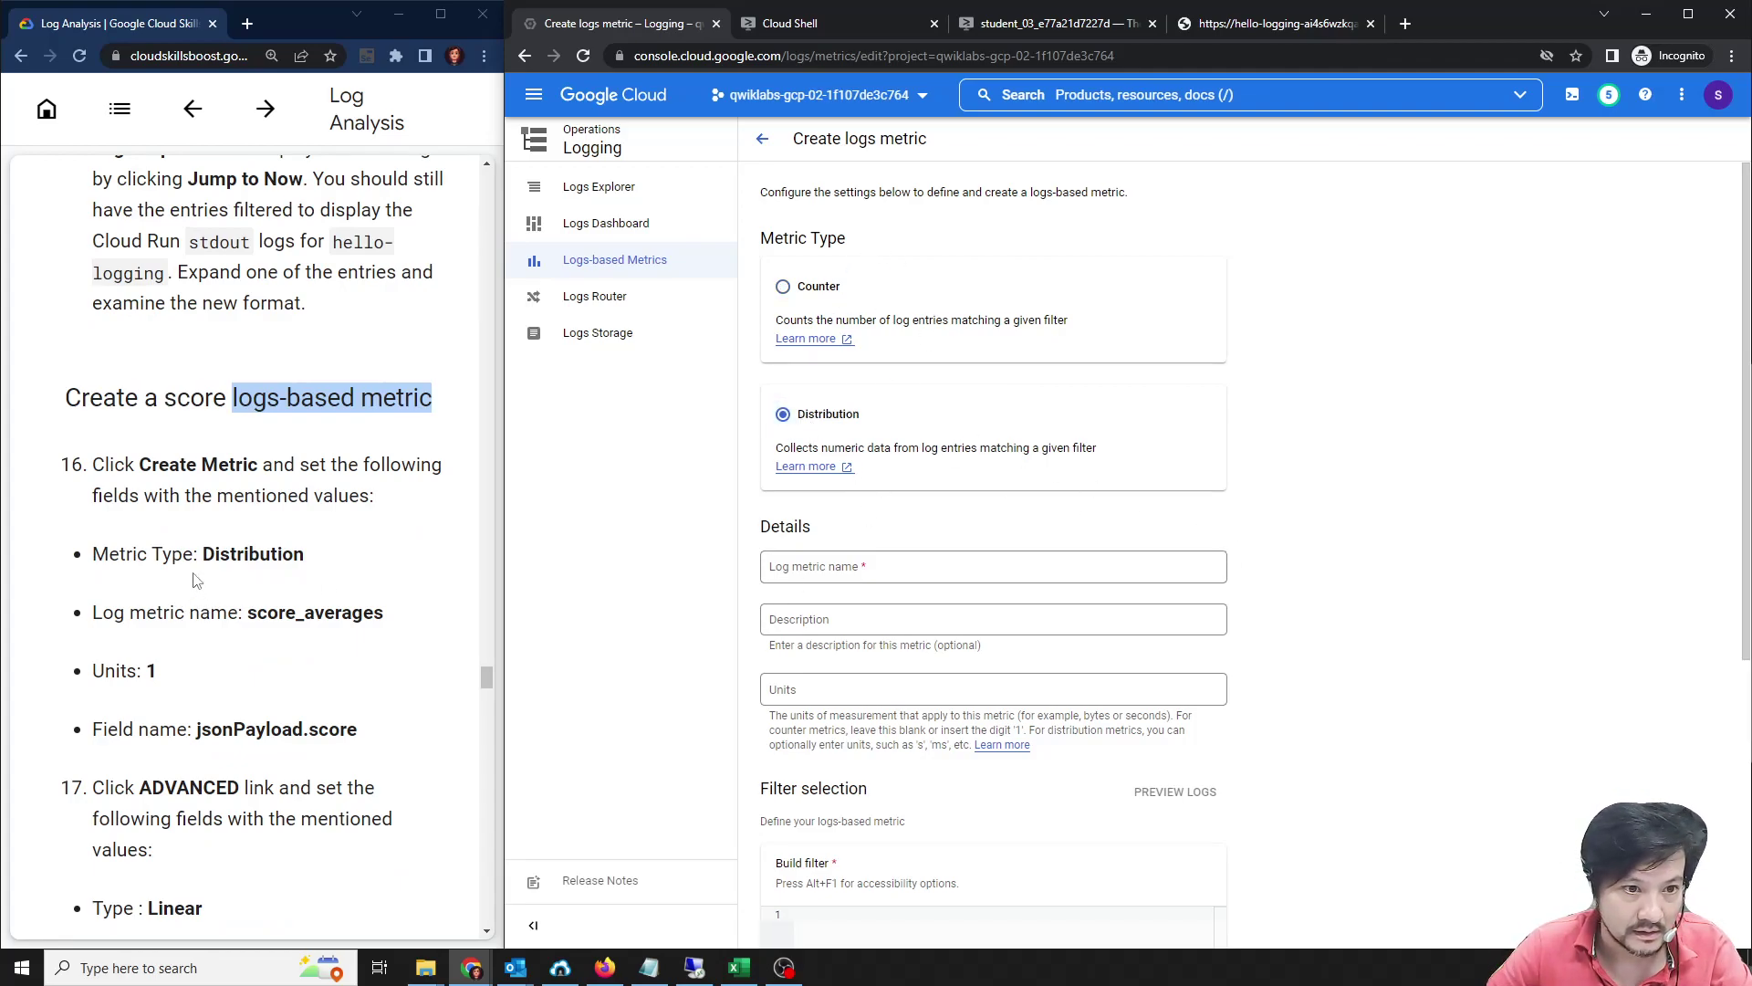
# Name the log metric score_averages, copying the name from the lab instructions, and set its units to 1.
pyautogui.scroll(-1, 222, 559)
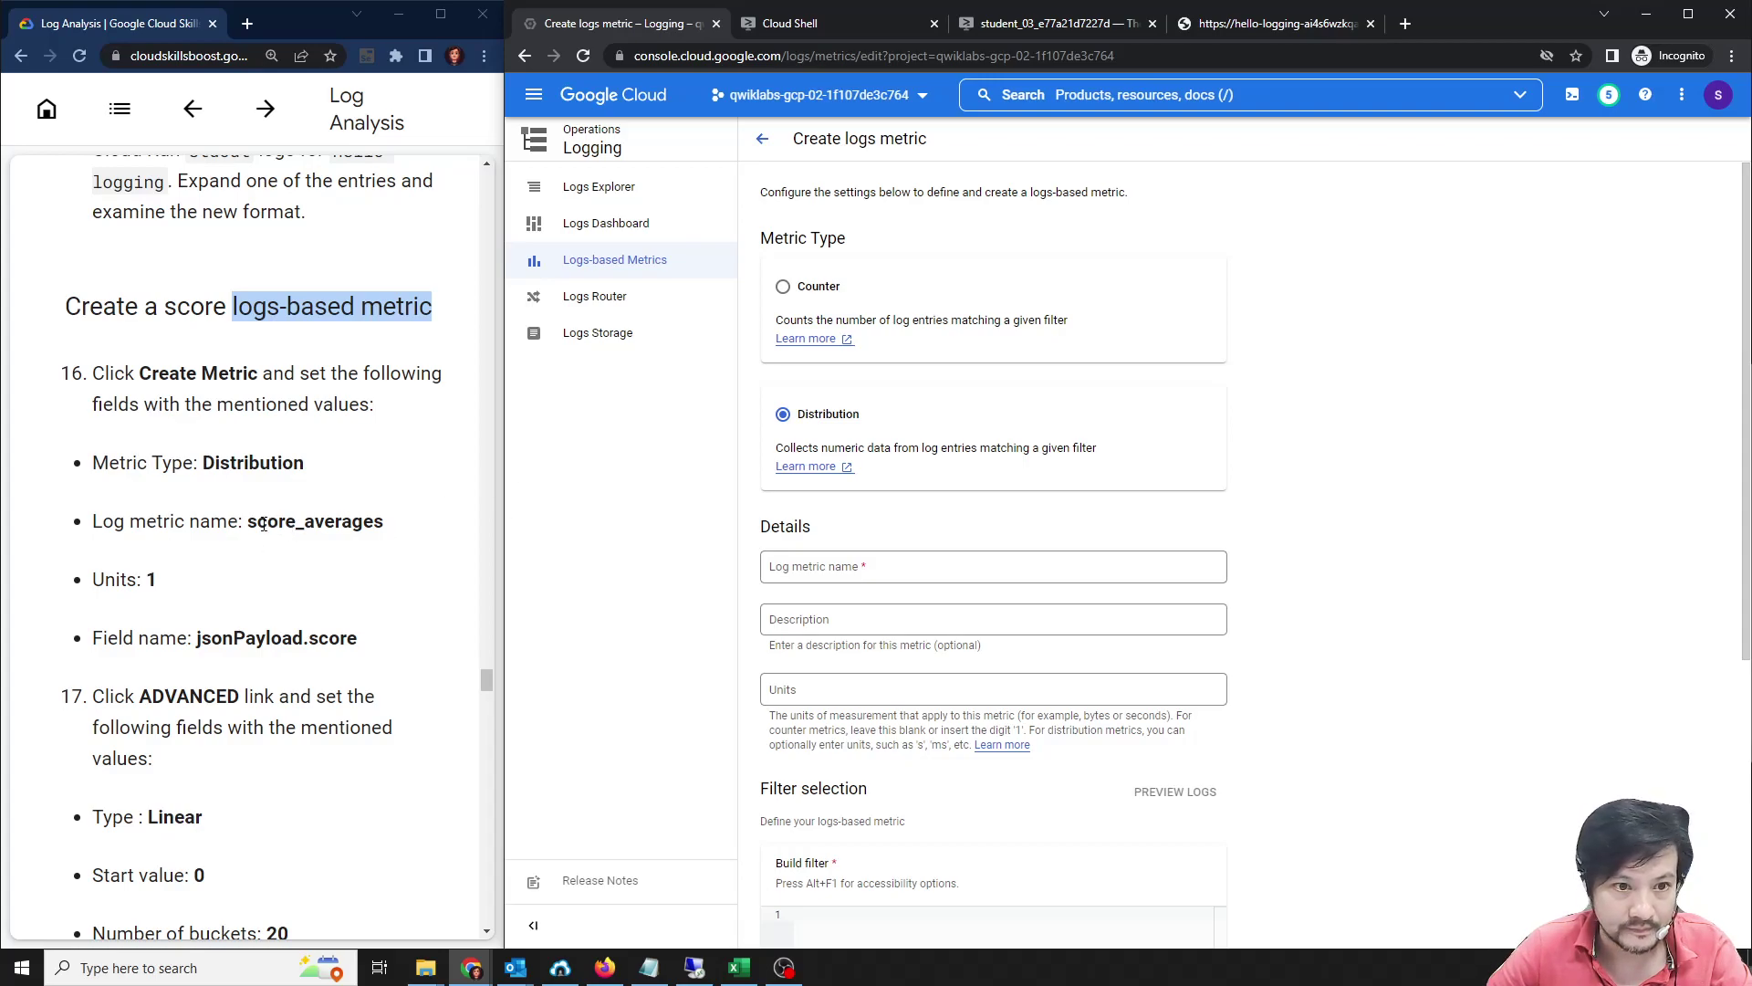
pyautogui.doubleClick(315, 523)
pyautogui.hotkey('ctrl', 'c')
pyautogui.click(902, 566)
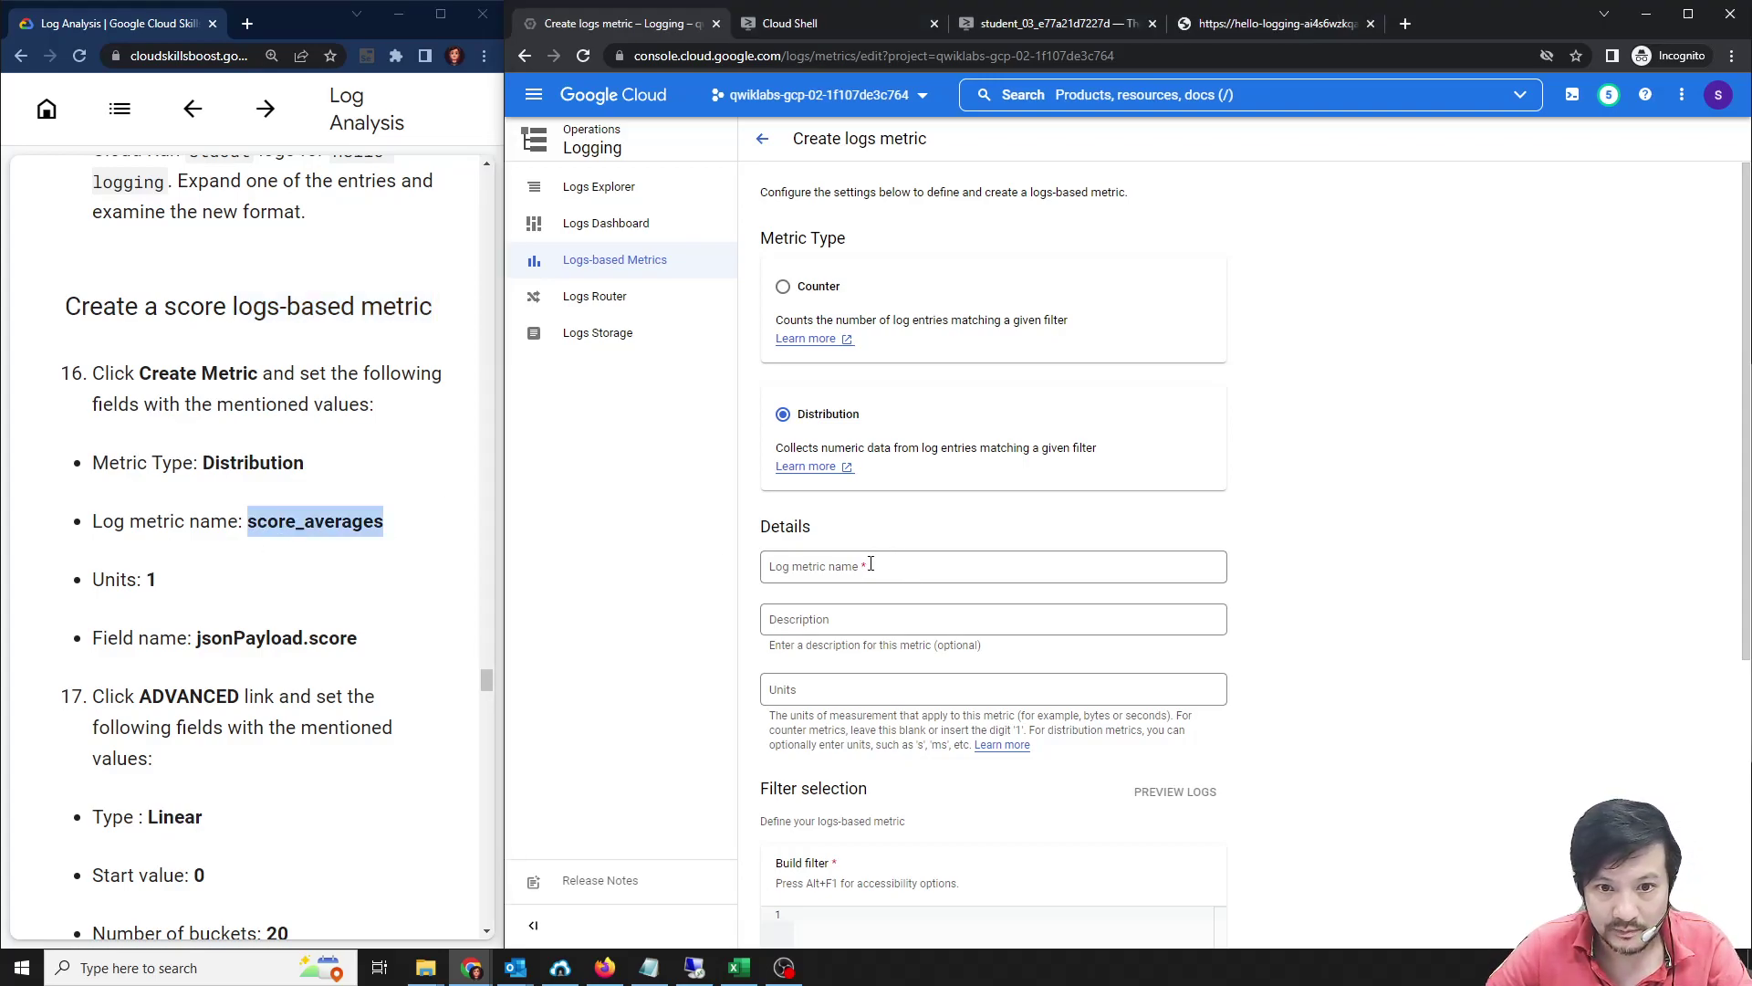
pyautogui.hotkey('ctrl', 'v')
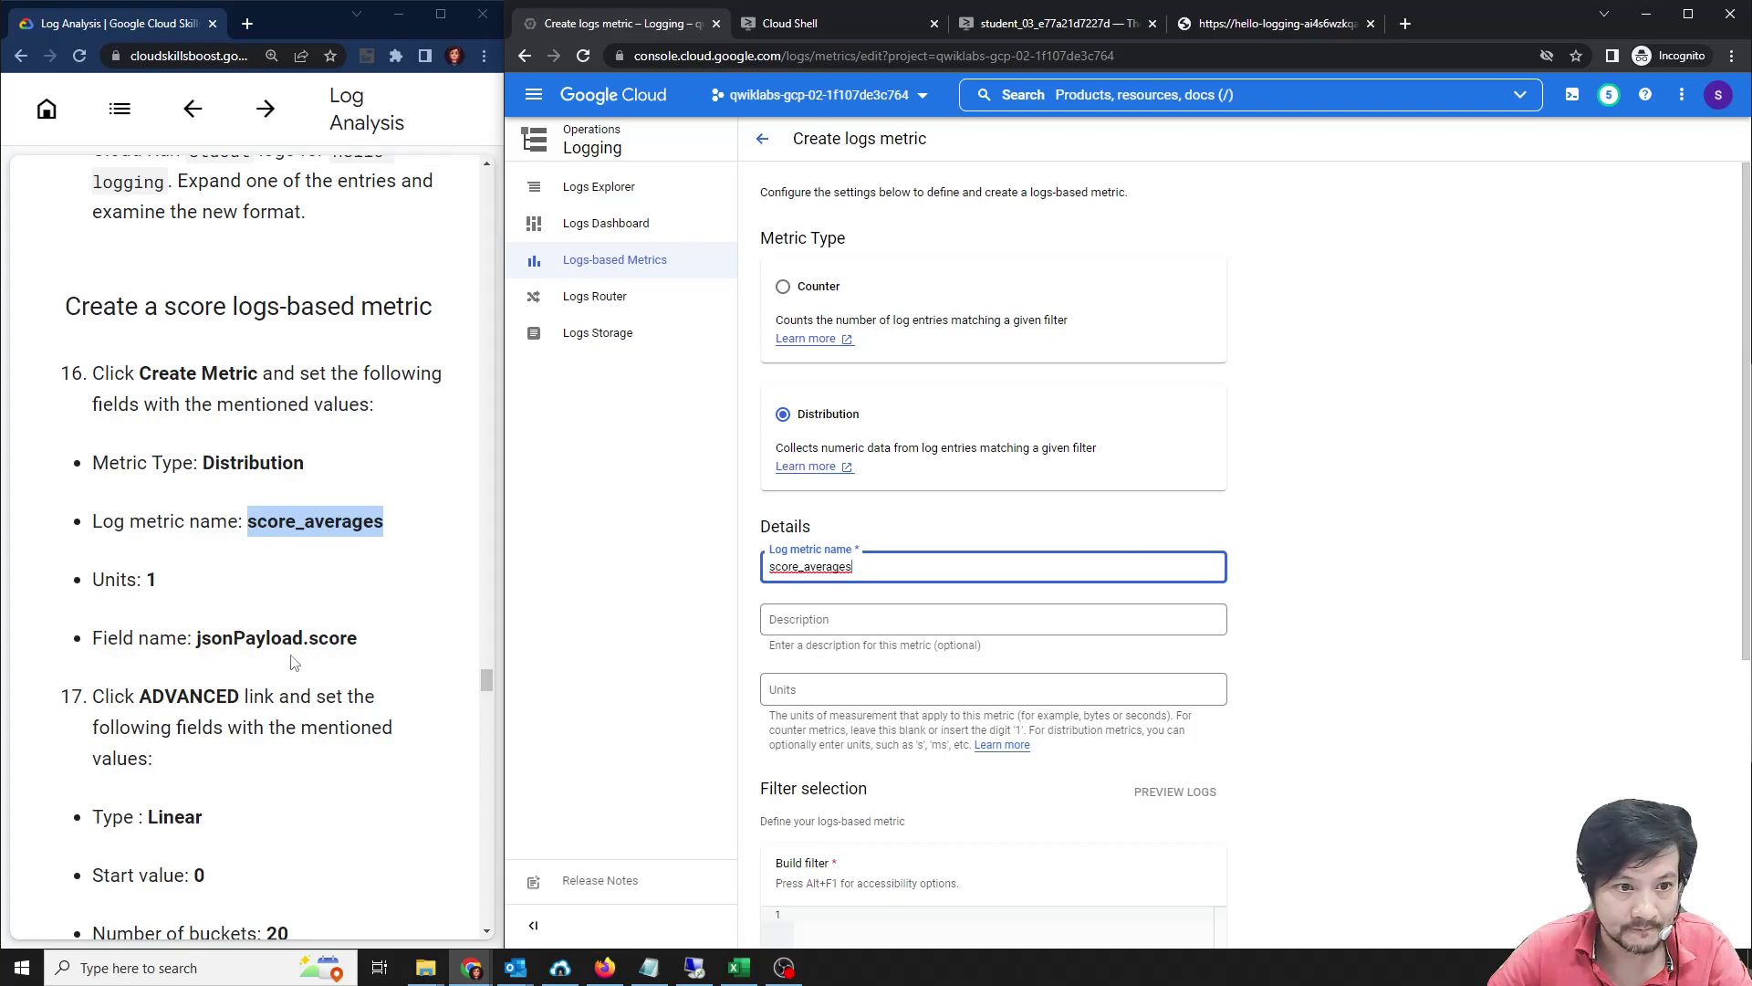
pyautogui.click(853, 695)
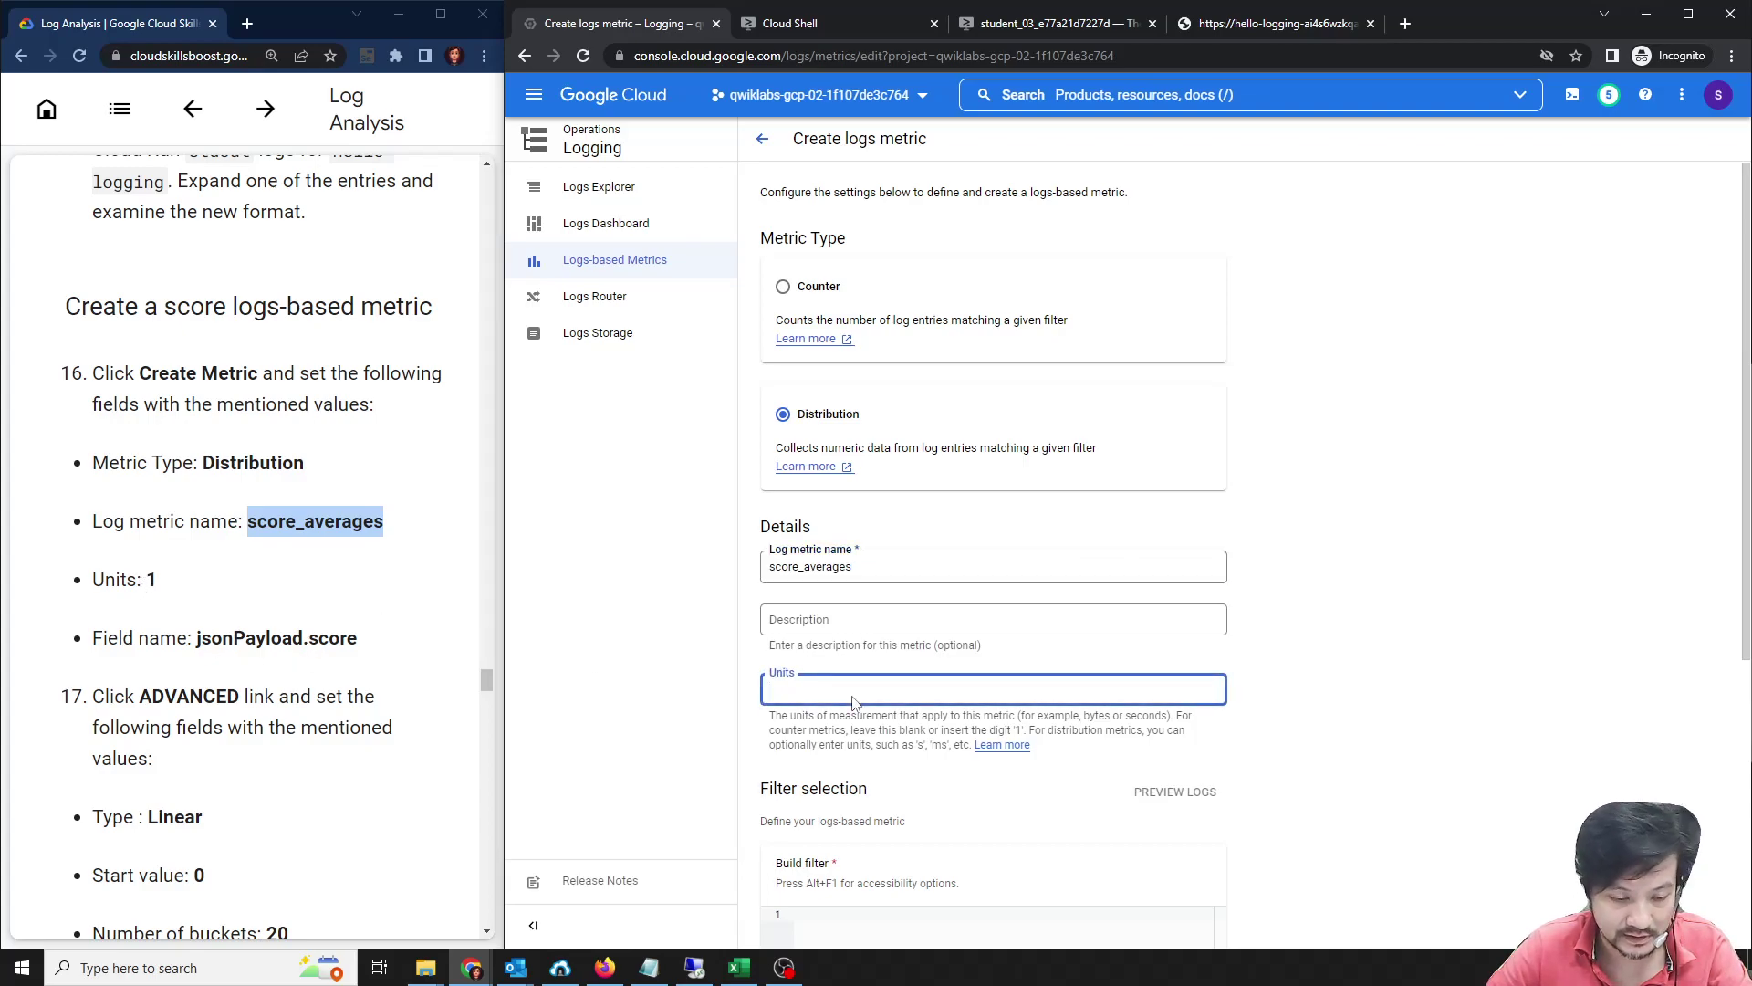
pyautogui.click(1439, 771)
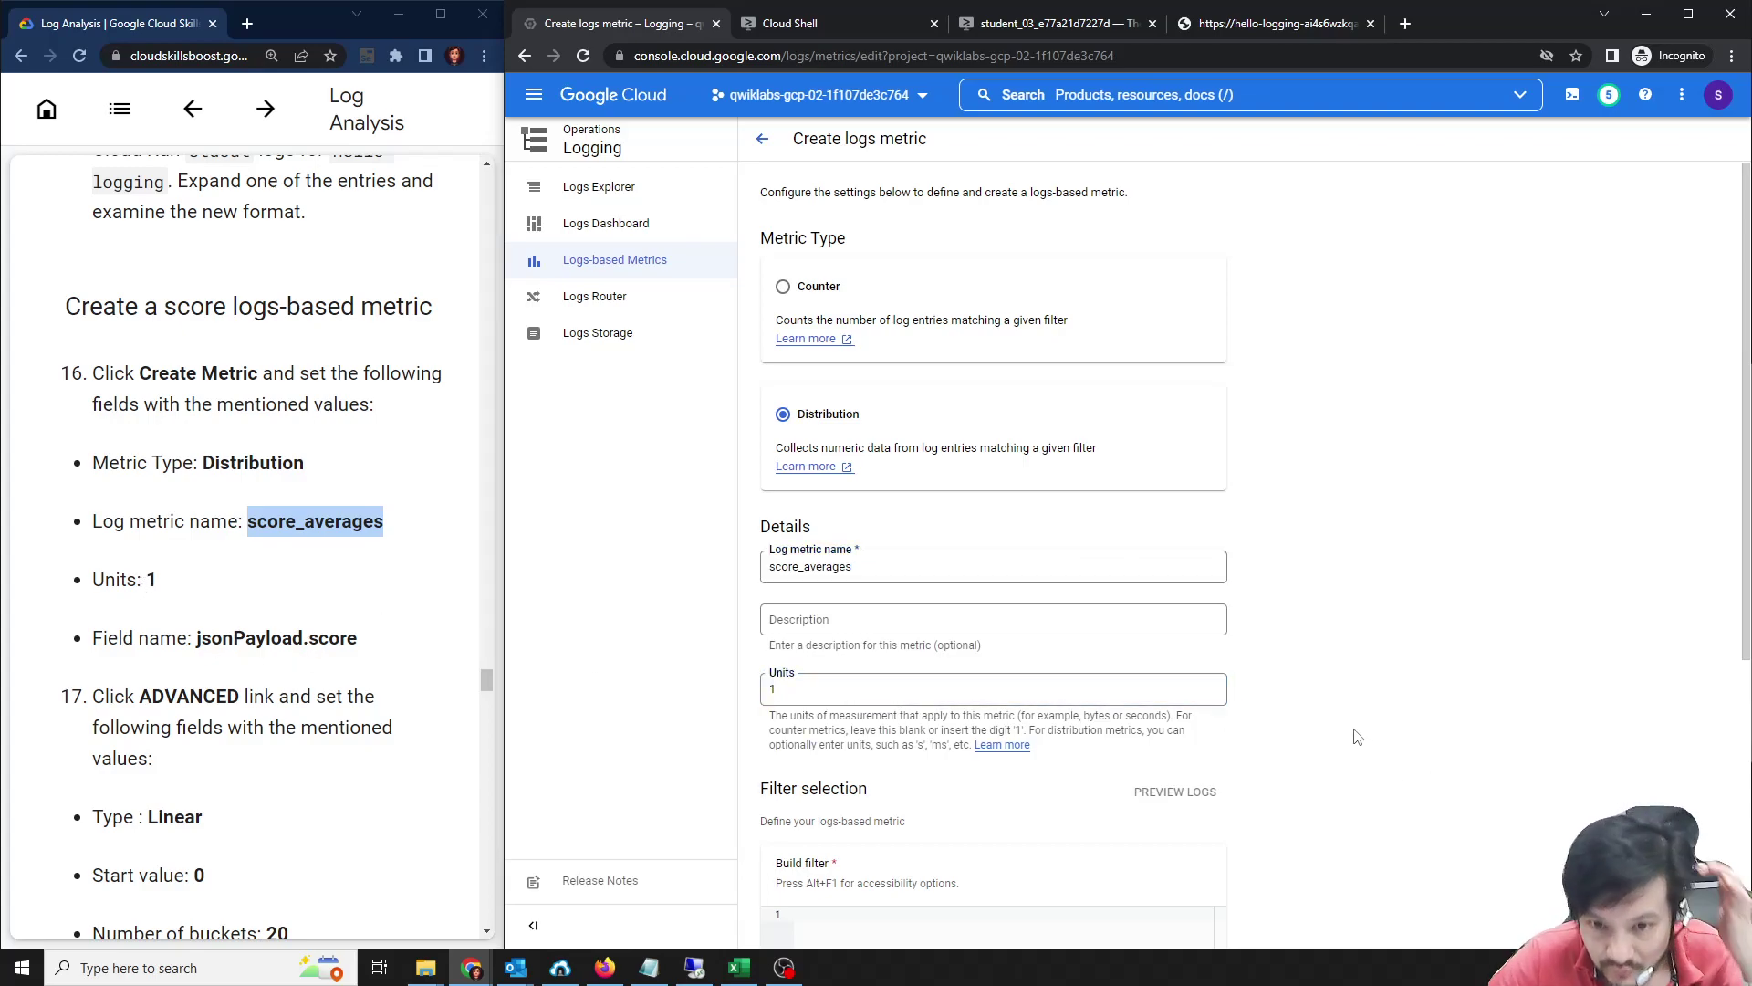
# Set the new metric's field name to jsonPayload.score, copying the value from the lab instructions.
pyautogui.scroll(-2, 1355, 735)
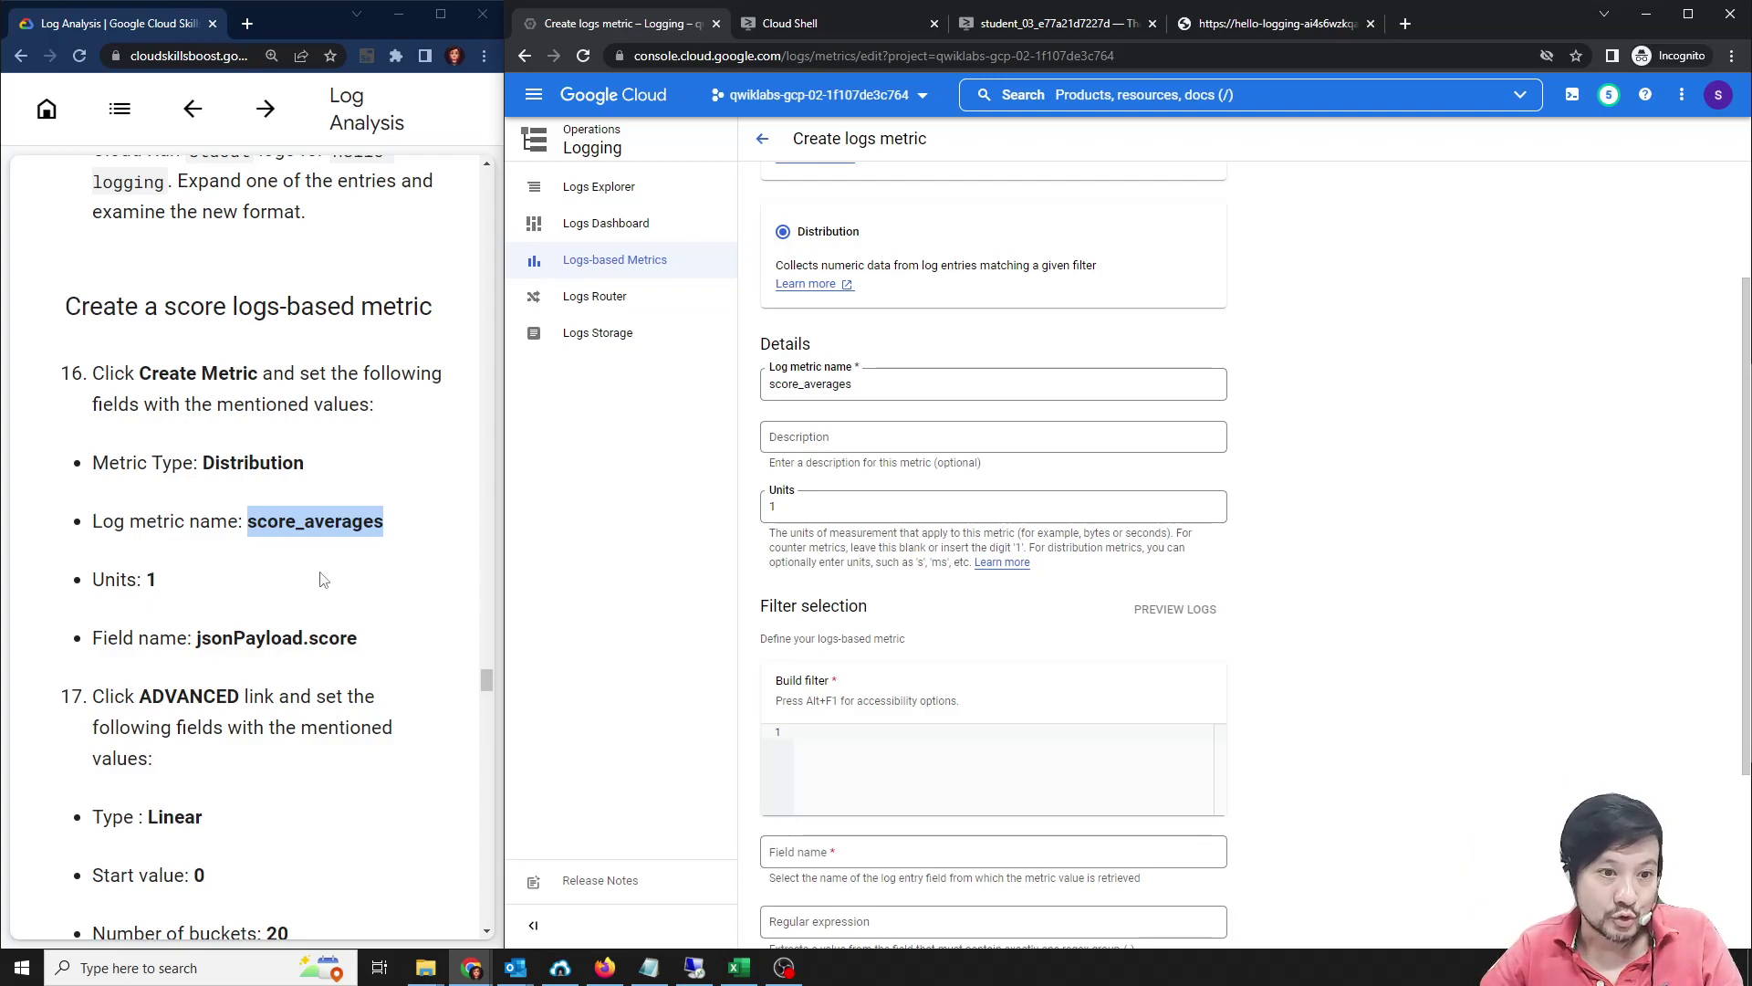
pyautogui.scroll(-1, 271, 575)
pyautogui.moveTo(198, 545); pyautogui.dragTo(362, 549)
pyautogui.hotkey('ctrl', 'c')
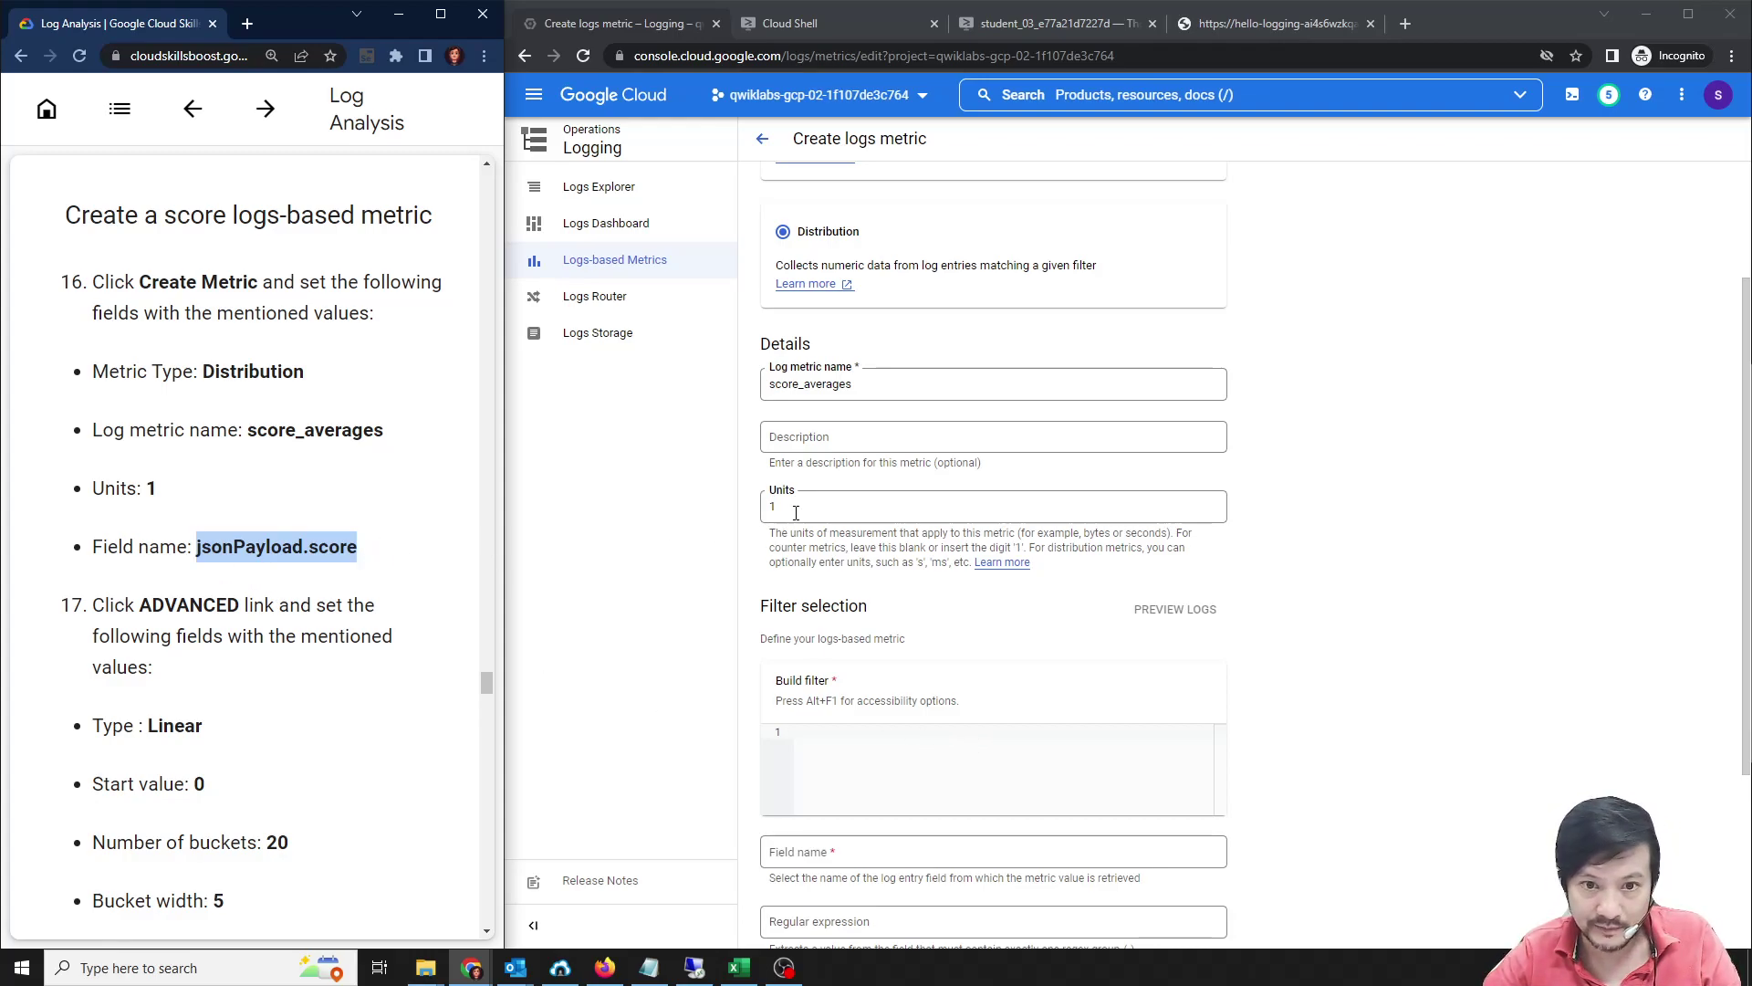
pyautogui.scroll(-2, 1343, 601)
pyautogui.click(842, 671)
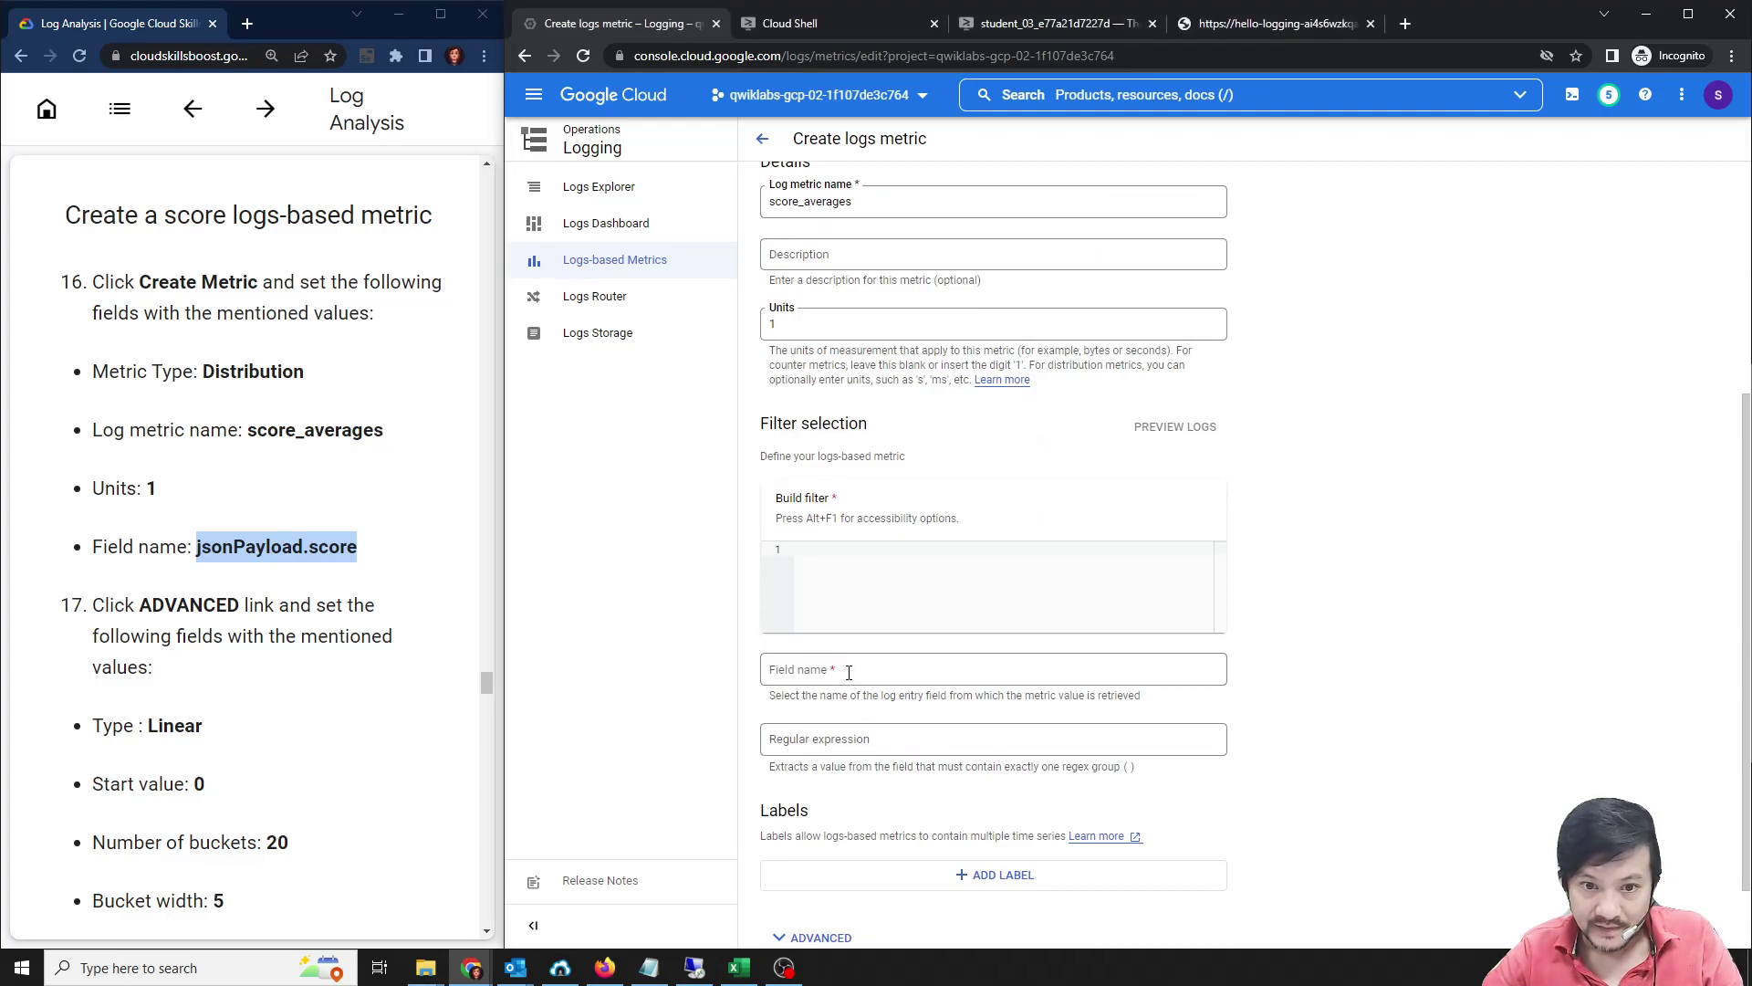
pyautogui.hotkey('ctrl', 'v')
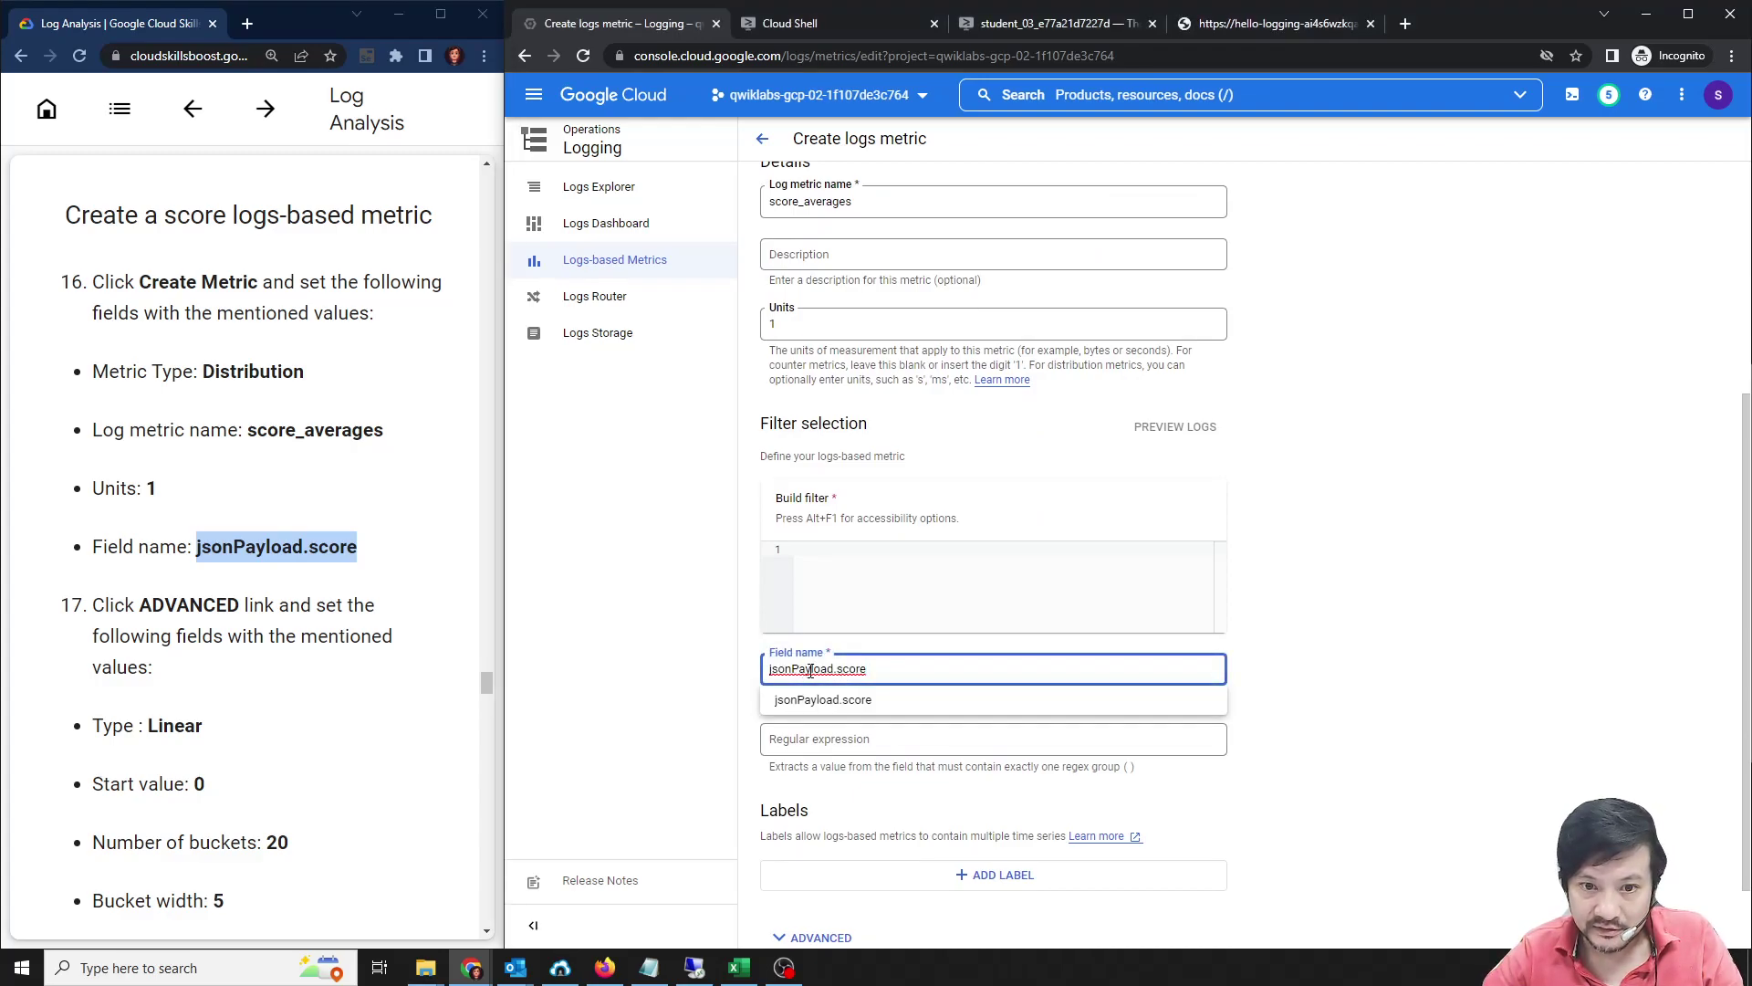
pyautogui.click(897, 582)
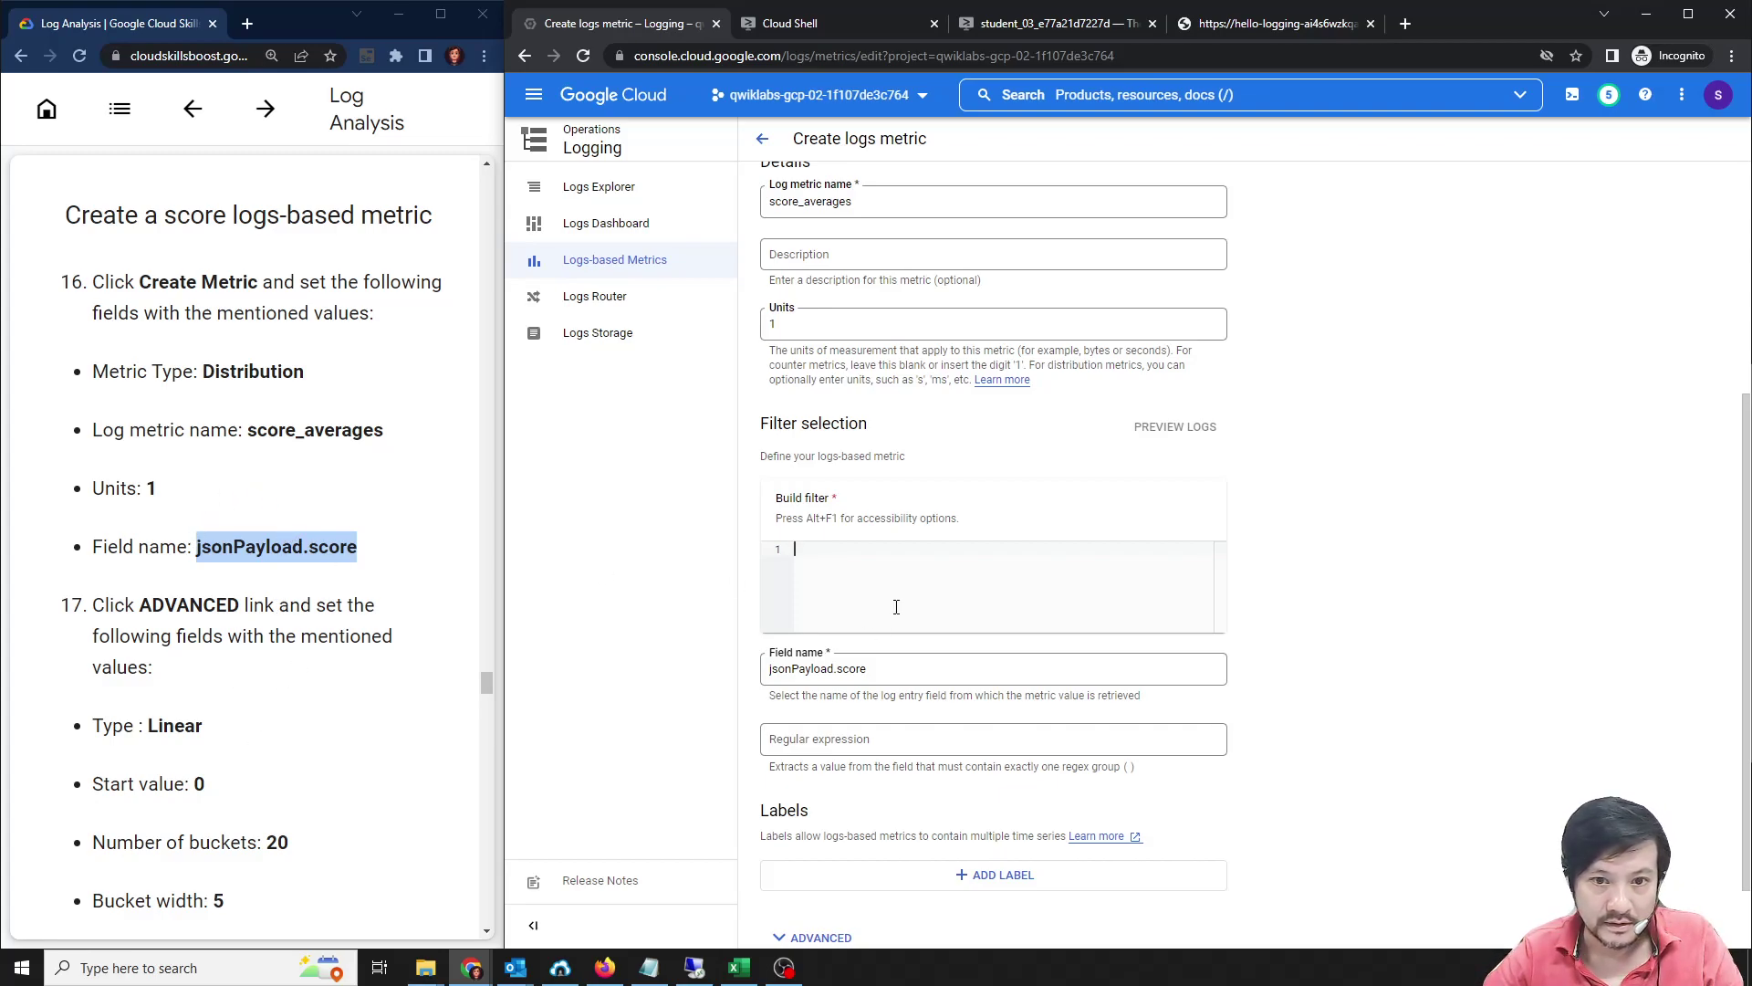
# Try to preview the metric's logs, and search the form and the lab instructions for the required build filter.
pyautogui.click(1204, 431)
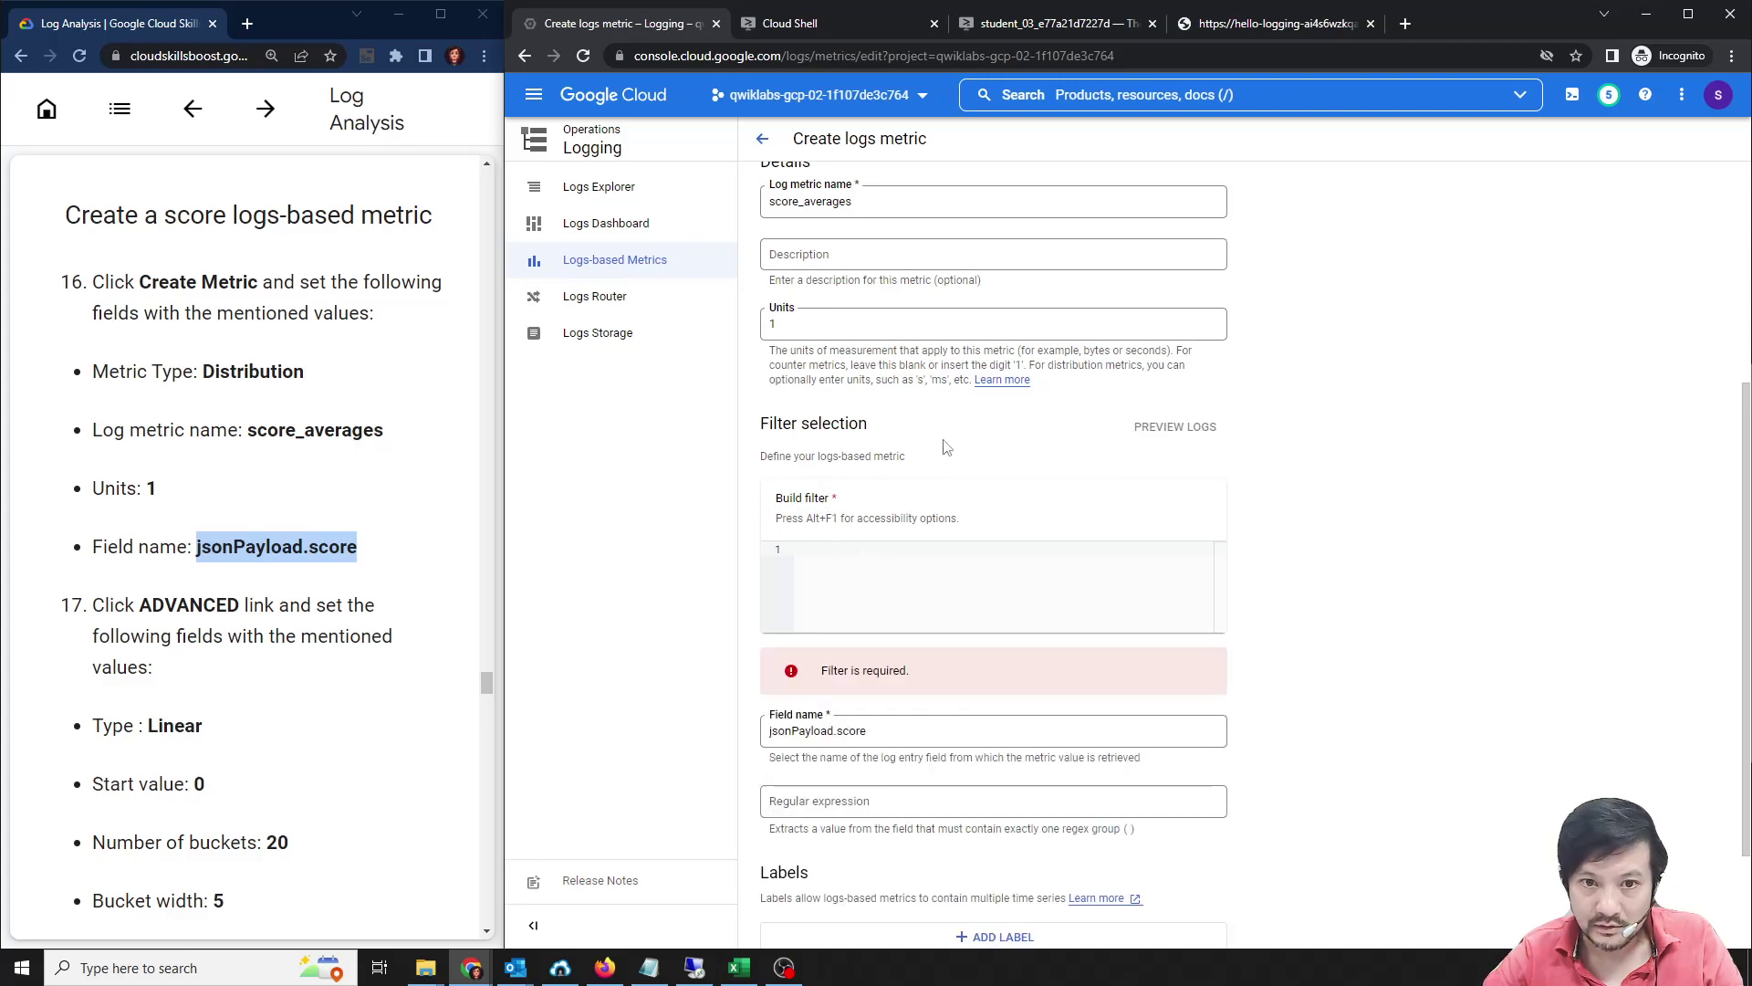
pyautogui.click(846, 577)
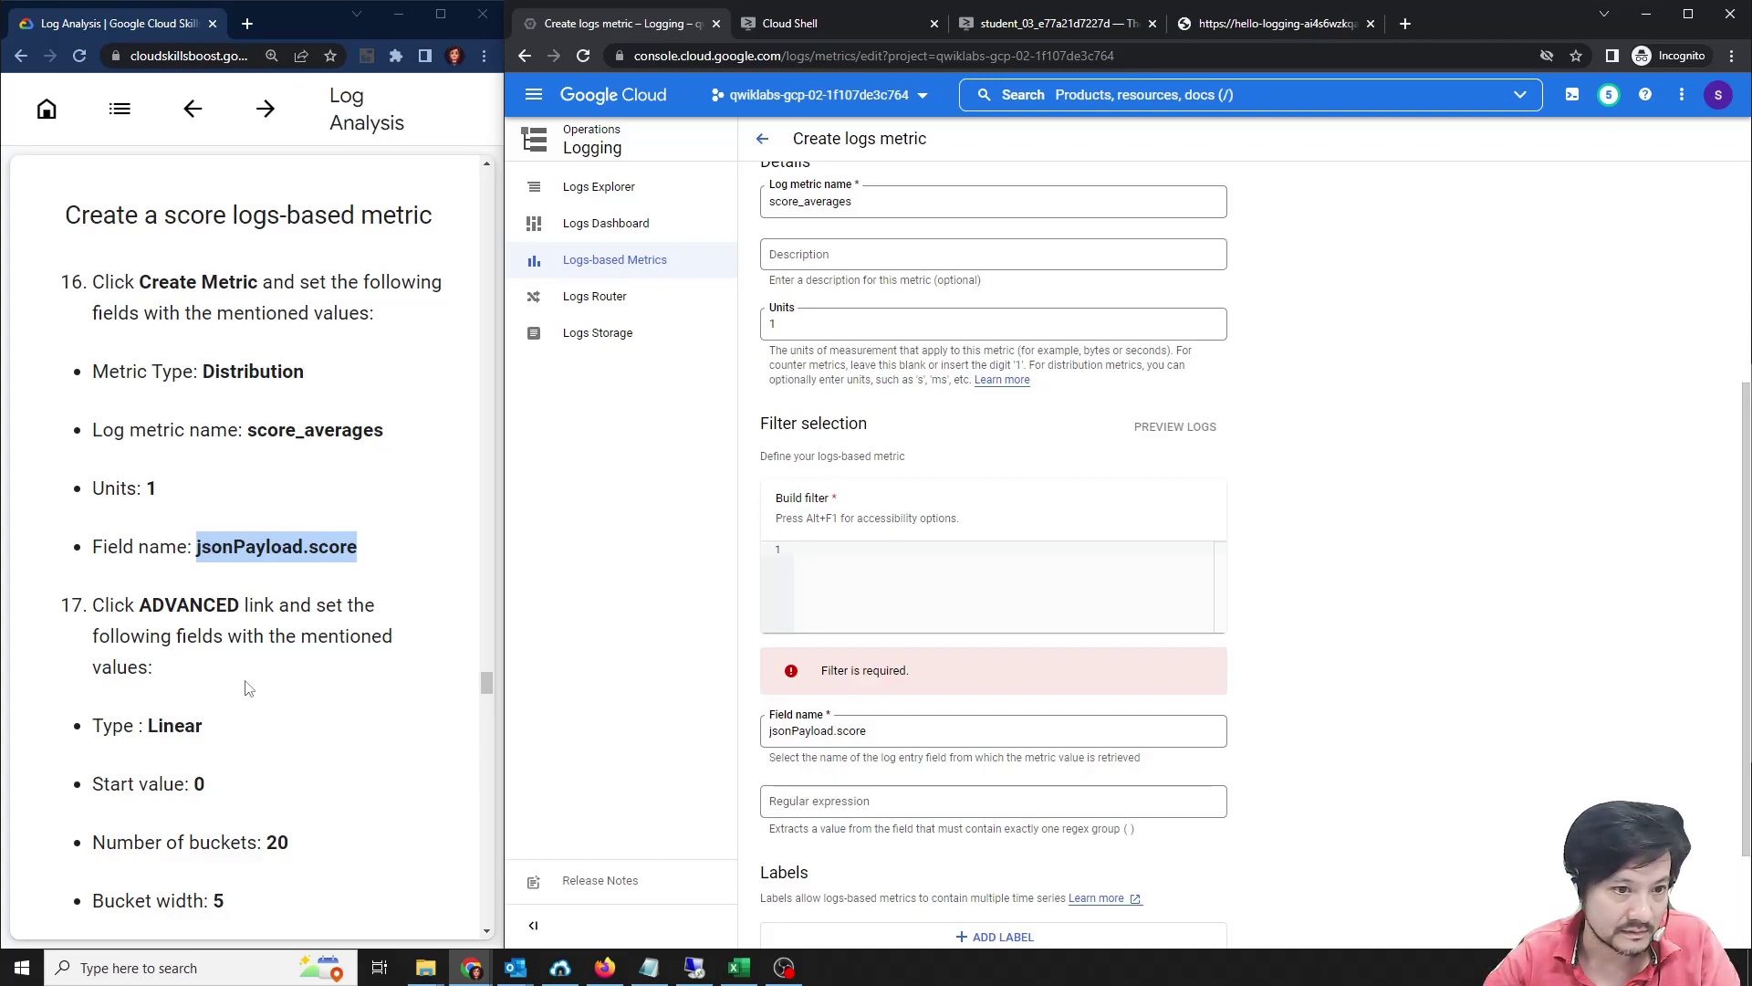
pyautogui.scroll(-5, 249, 687)
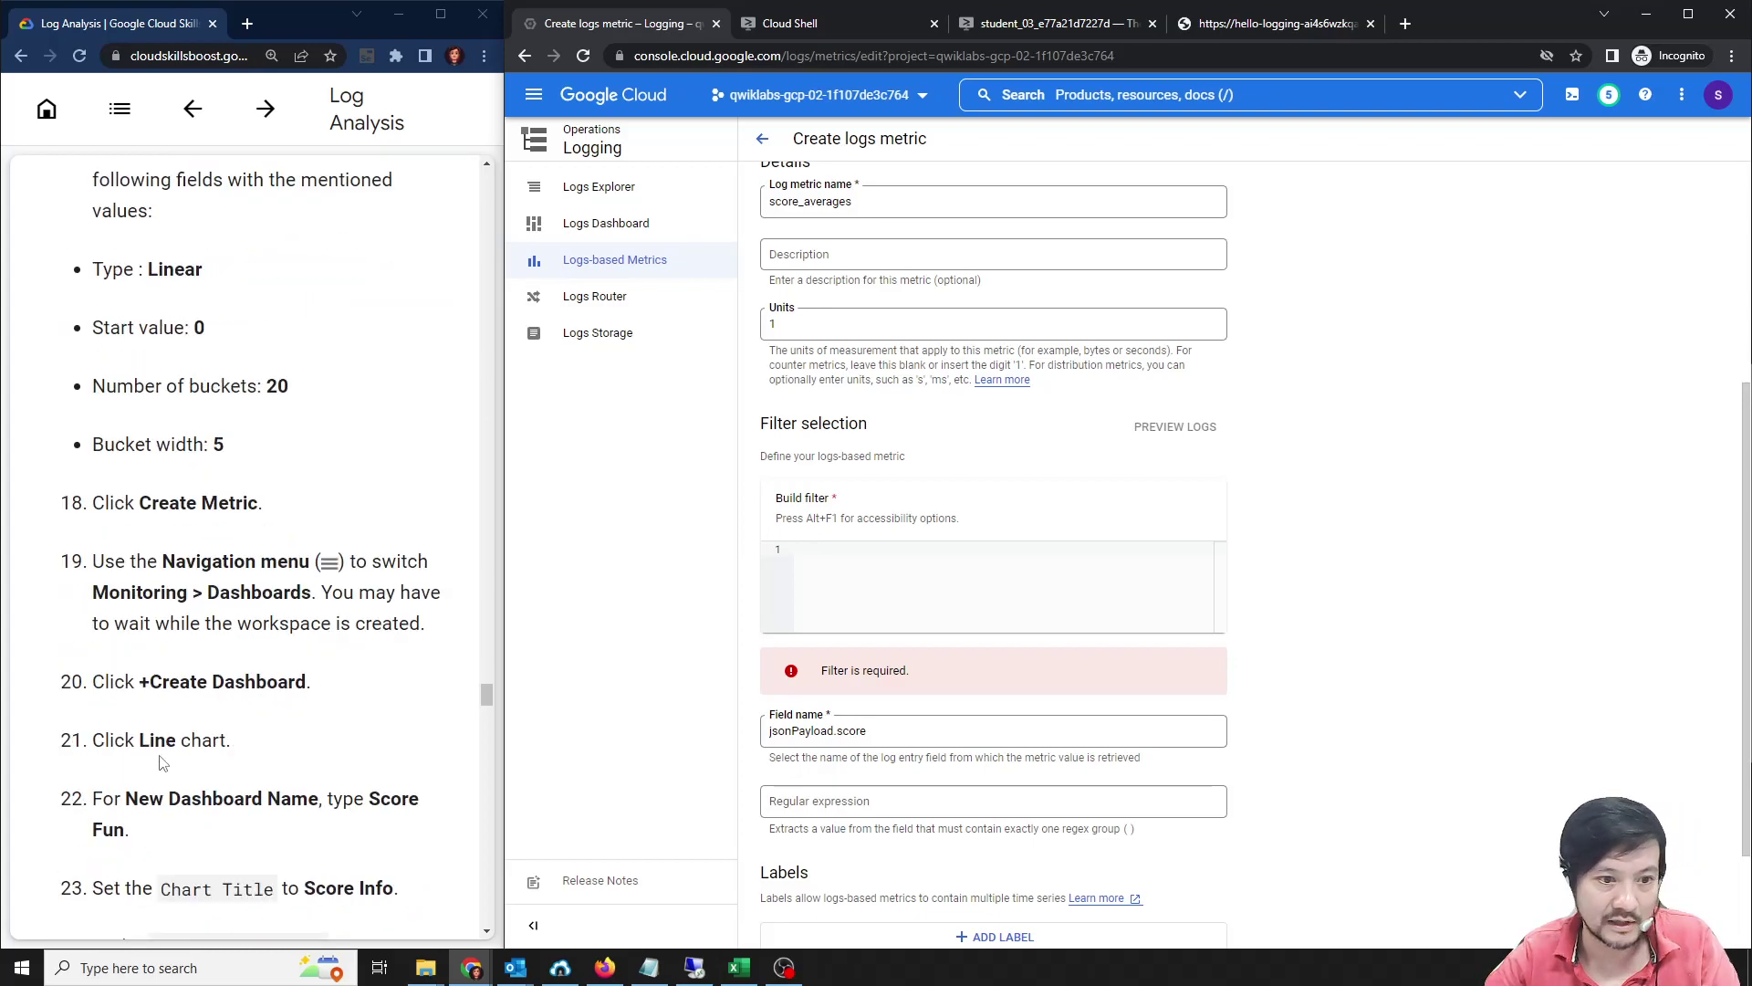
pyautogui.scroll(-1, 163, 763)
pyautogui.scroll(3, 163, 764)
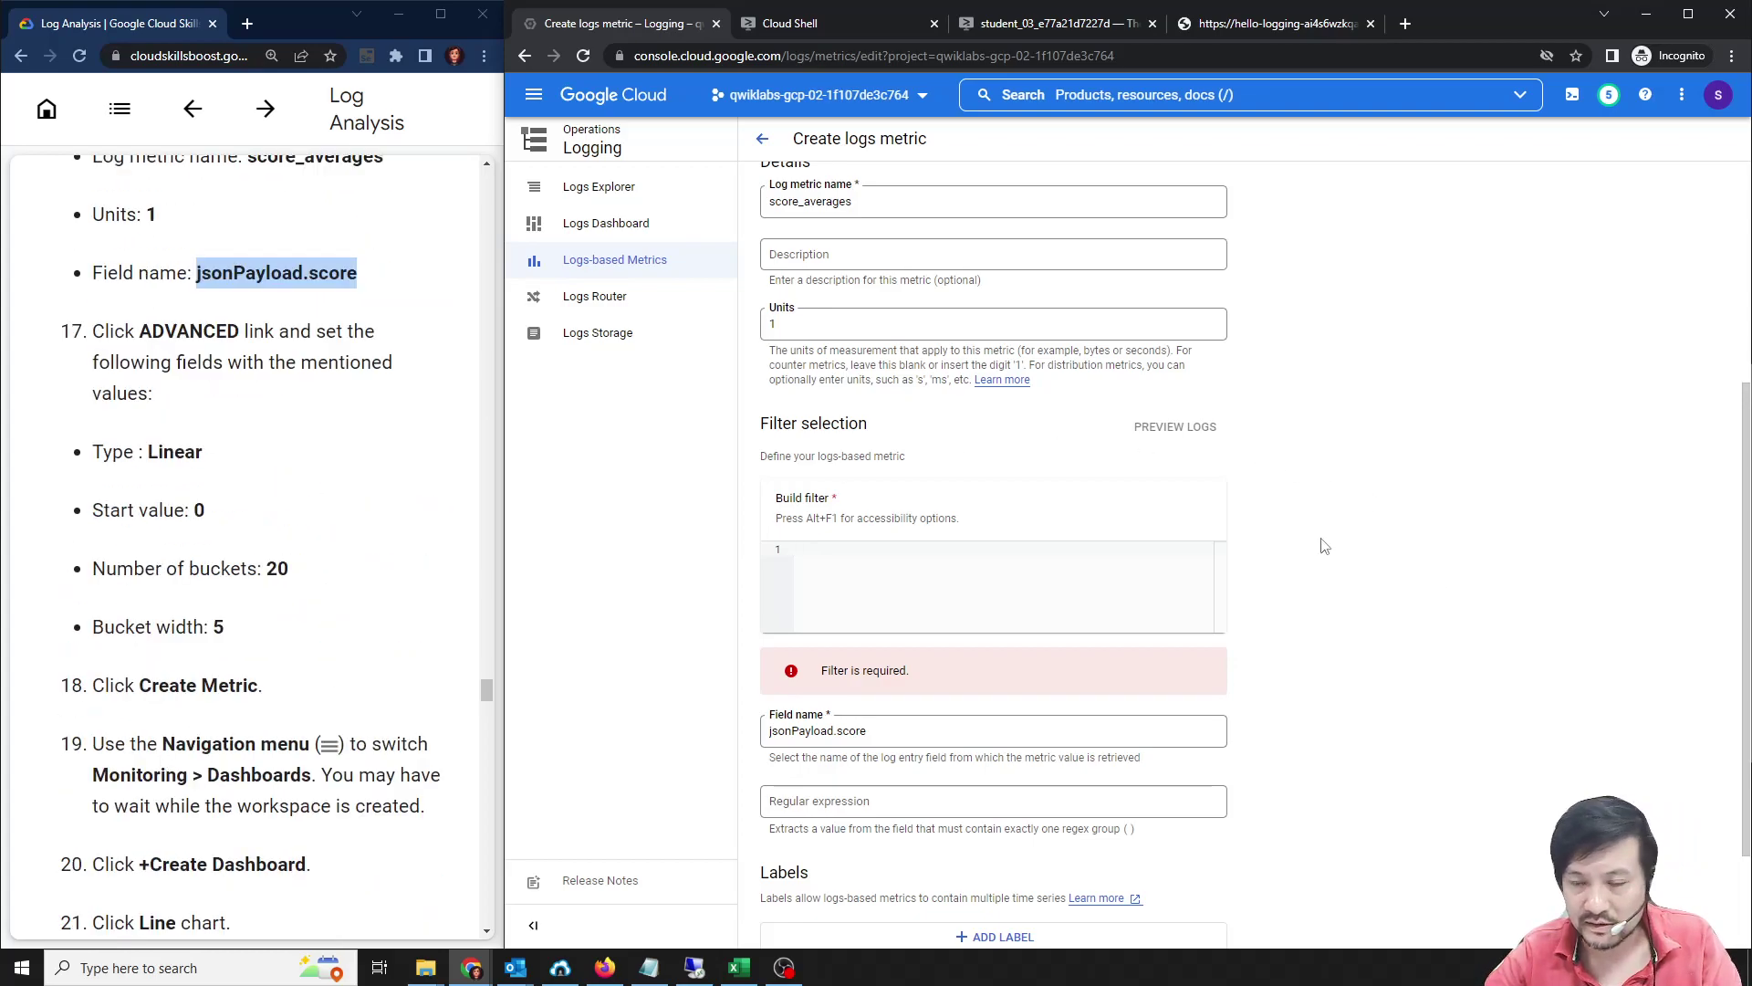
pyautogui.scroll(4, 1369, 584)
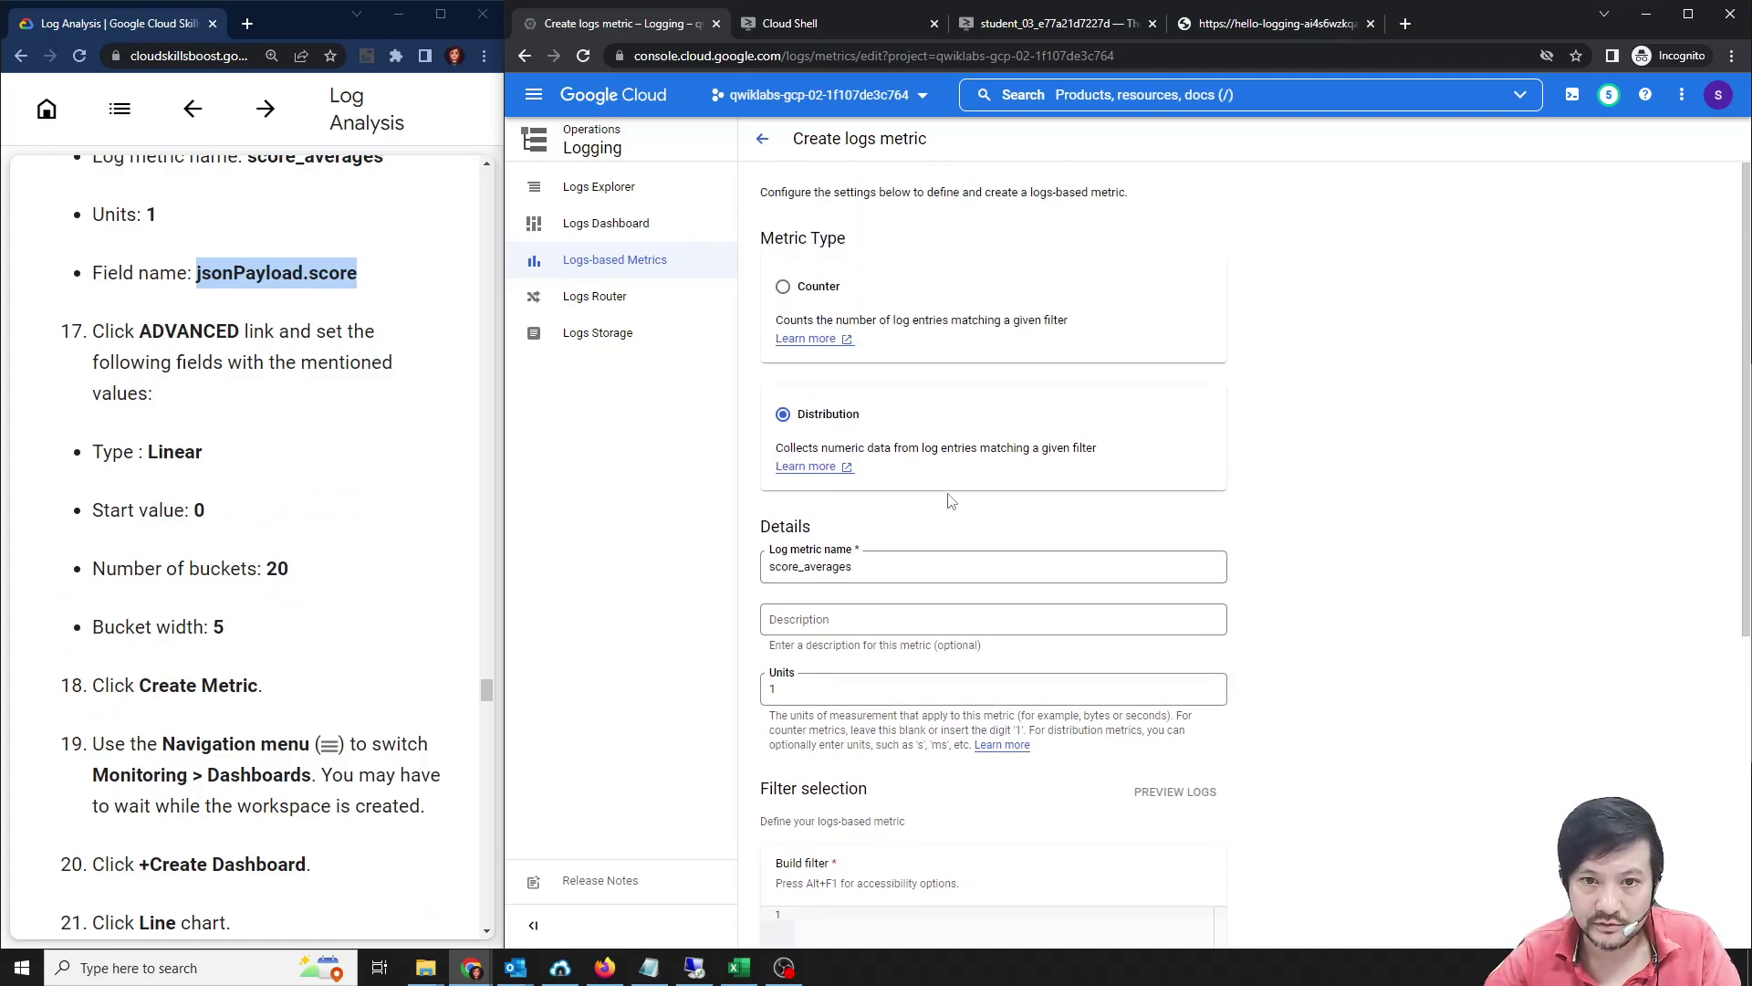
pyautogui.scroll(-5, 876, 584)
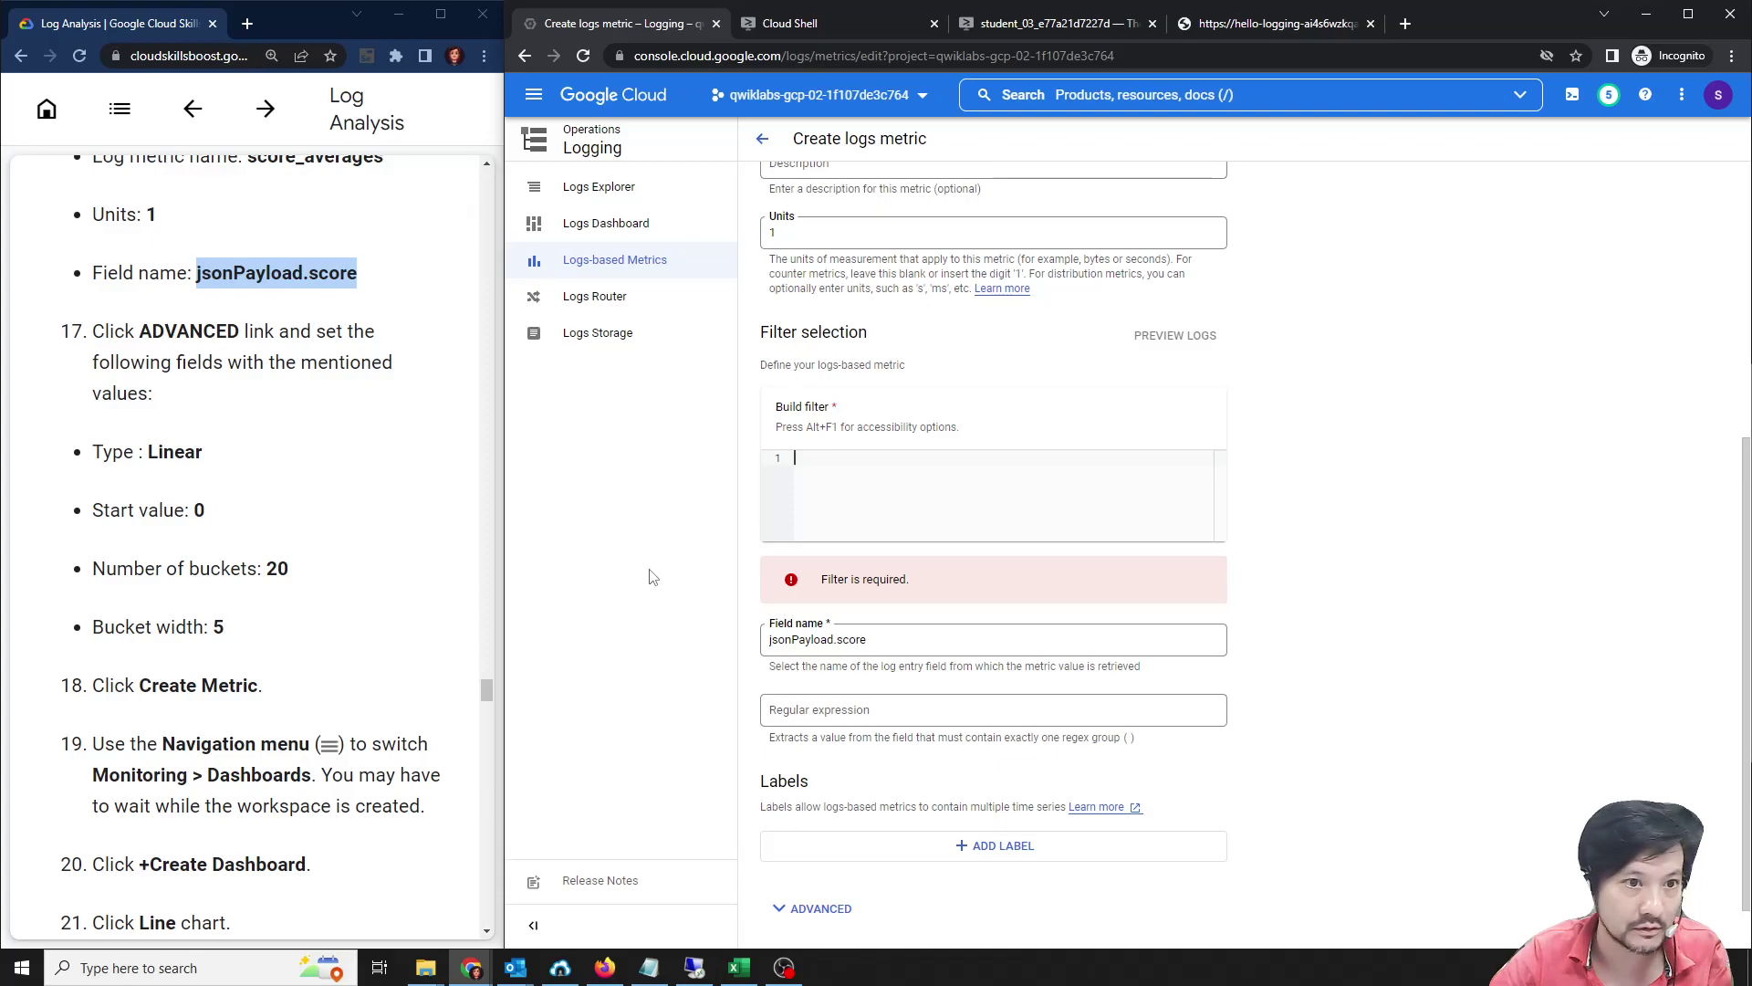
pyautogui.scroll(4, 329, 540)
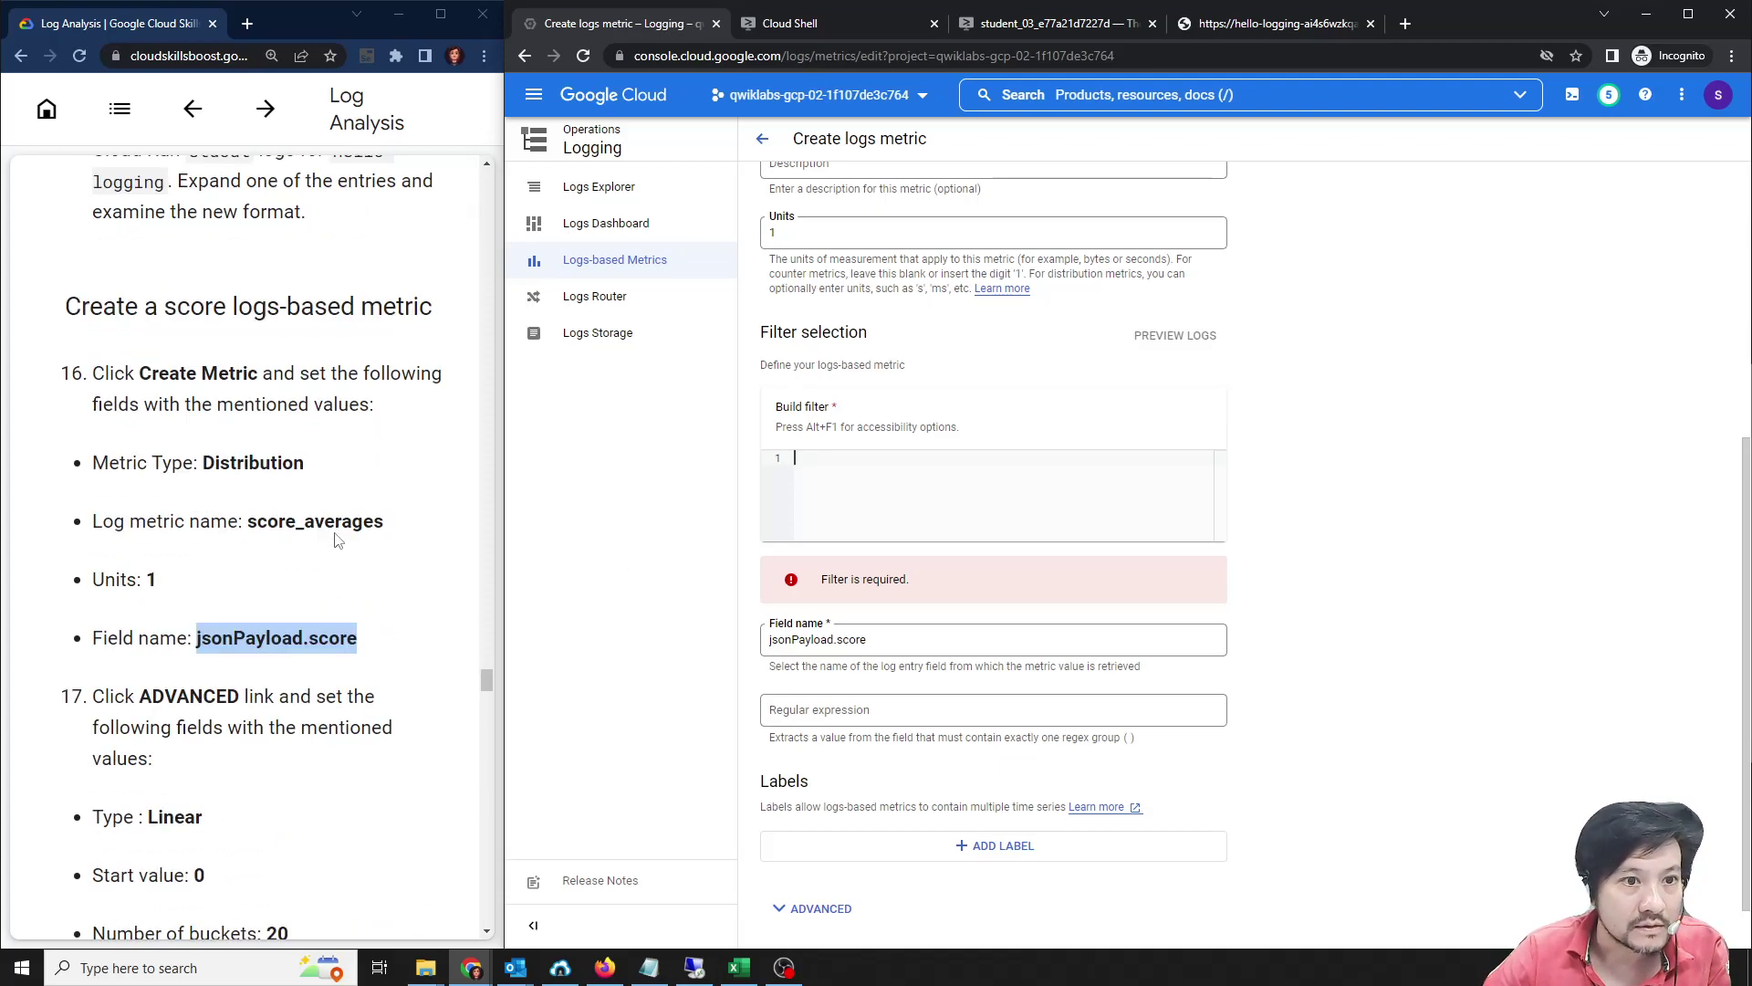
pyautogui.scroll(2, 305, 473)
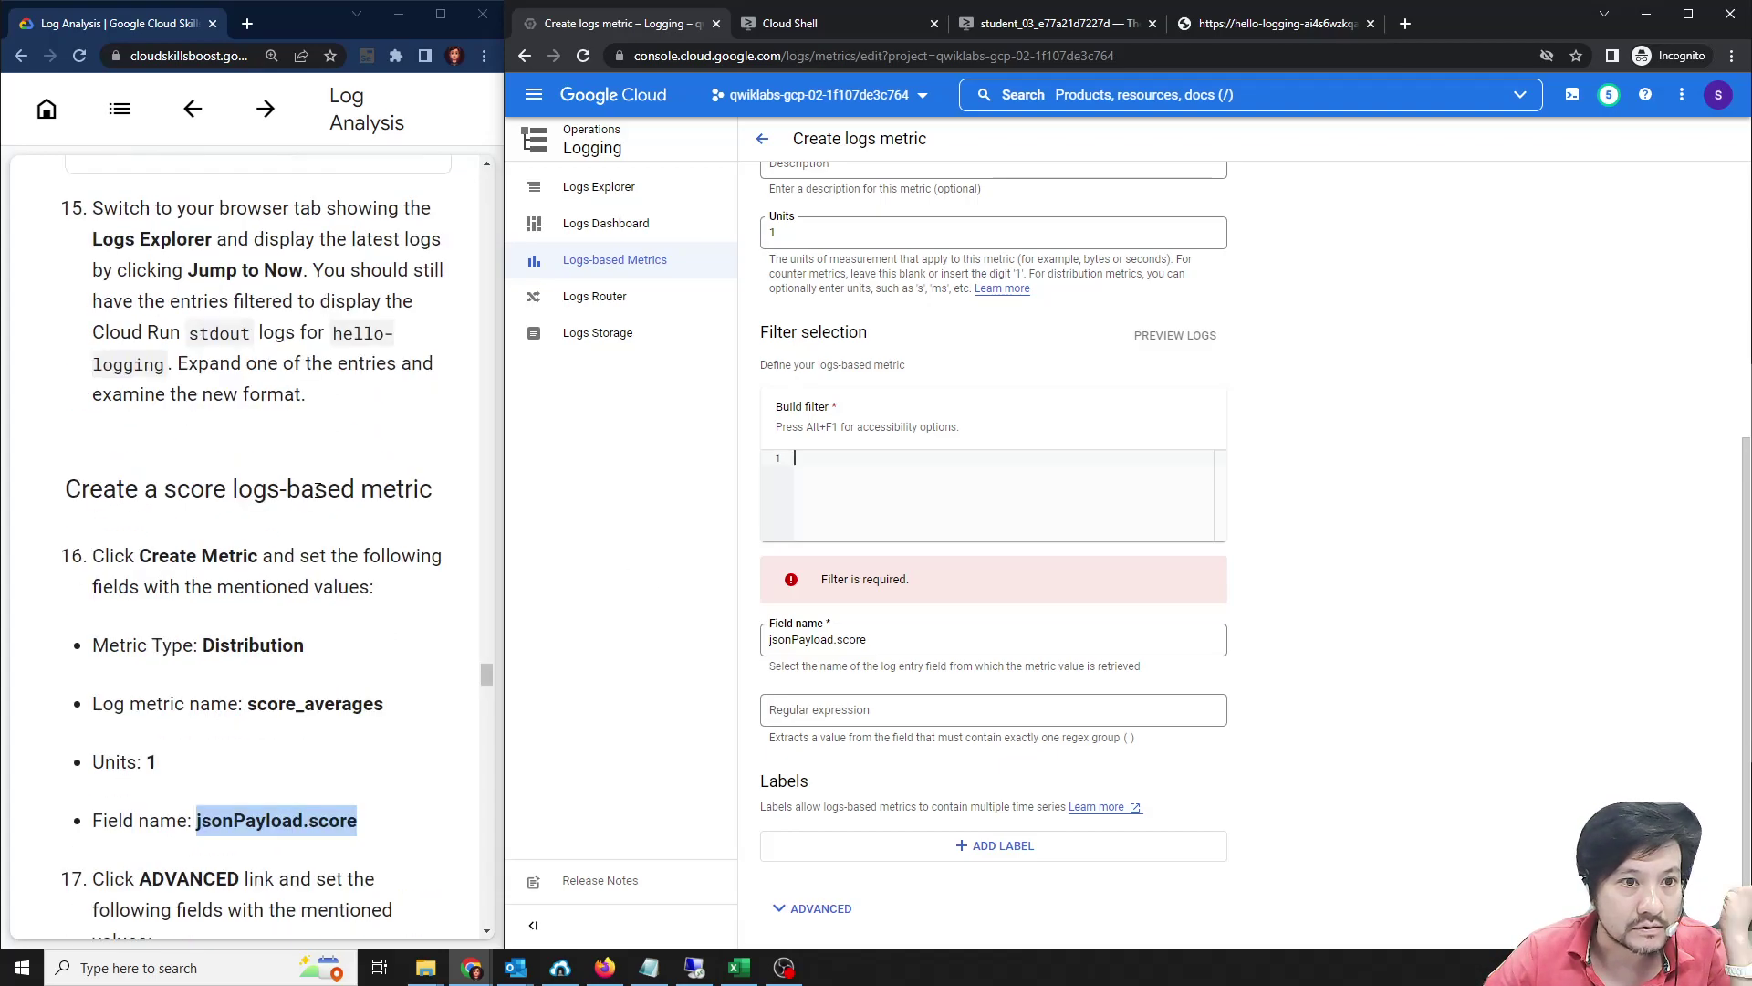
# Leave the metric form for the Logs Explorer and show the query editor.
pyautogui.click(609, 188)
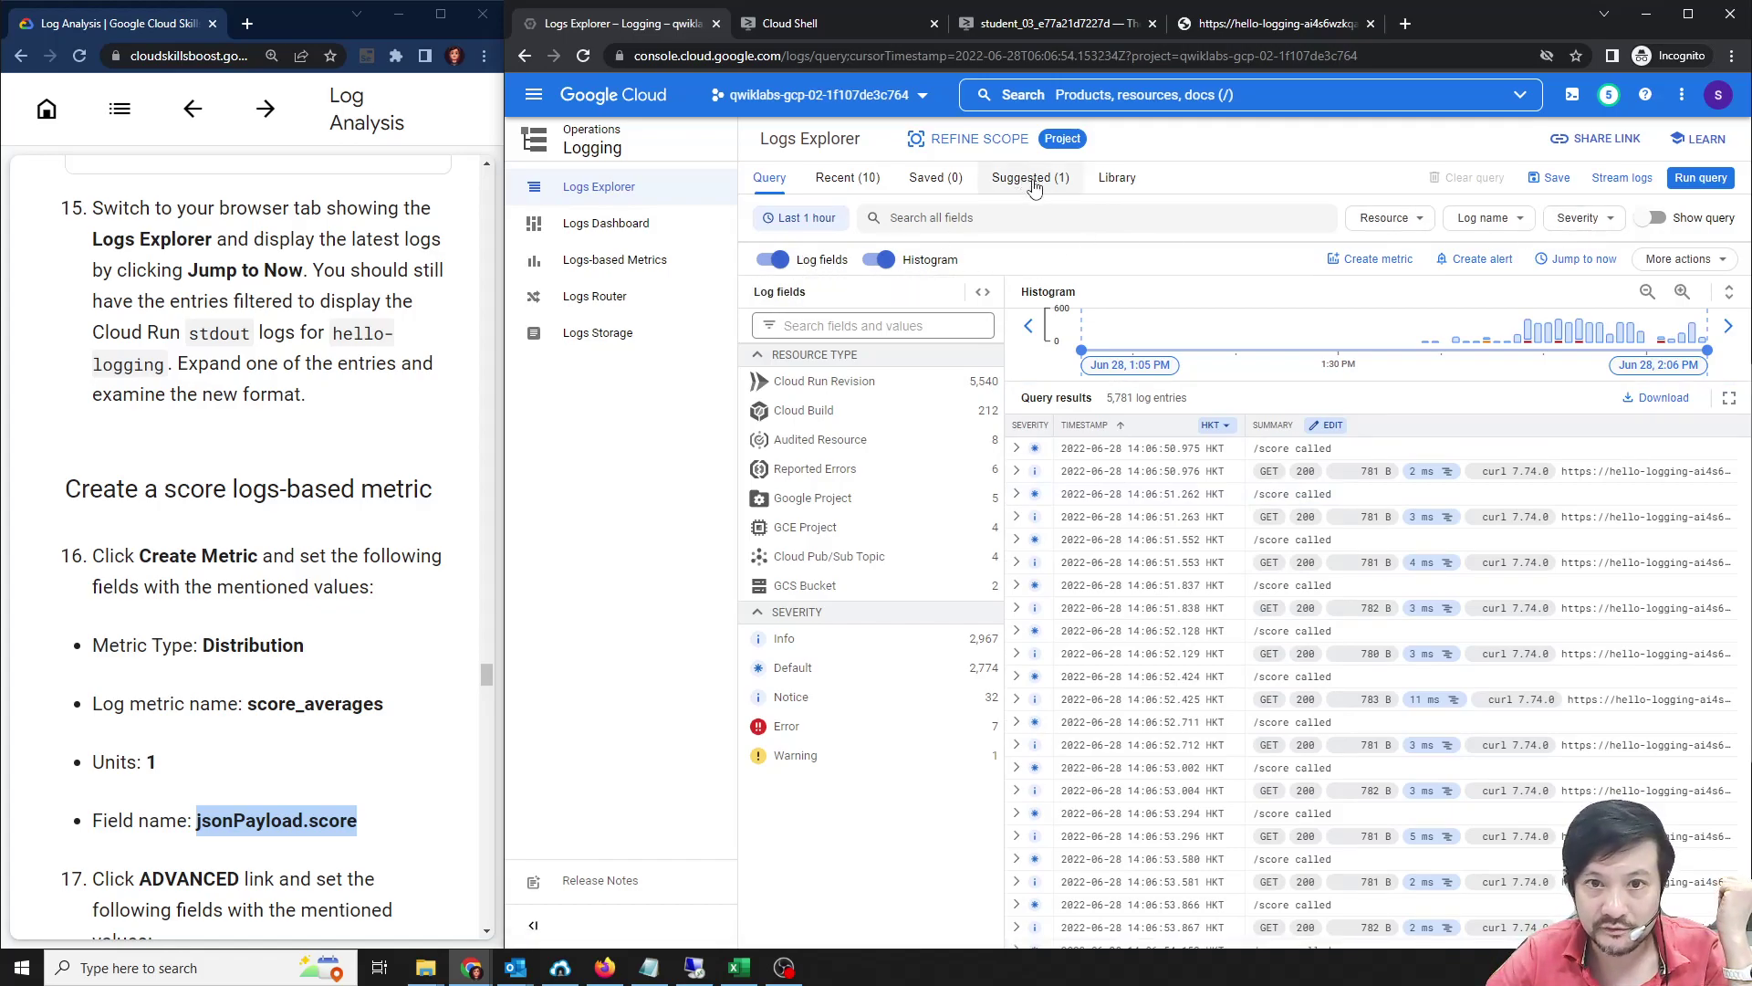
pyautogui.click(1654, 219)
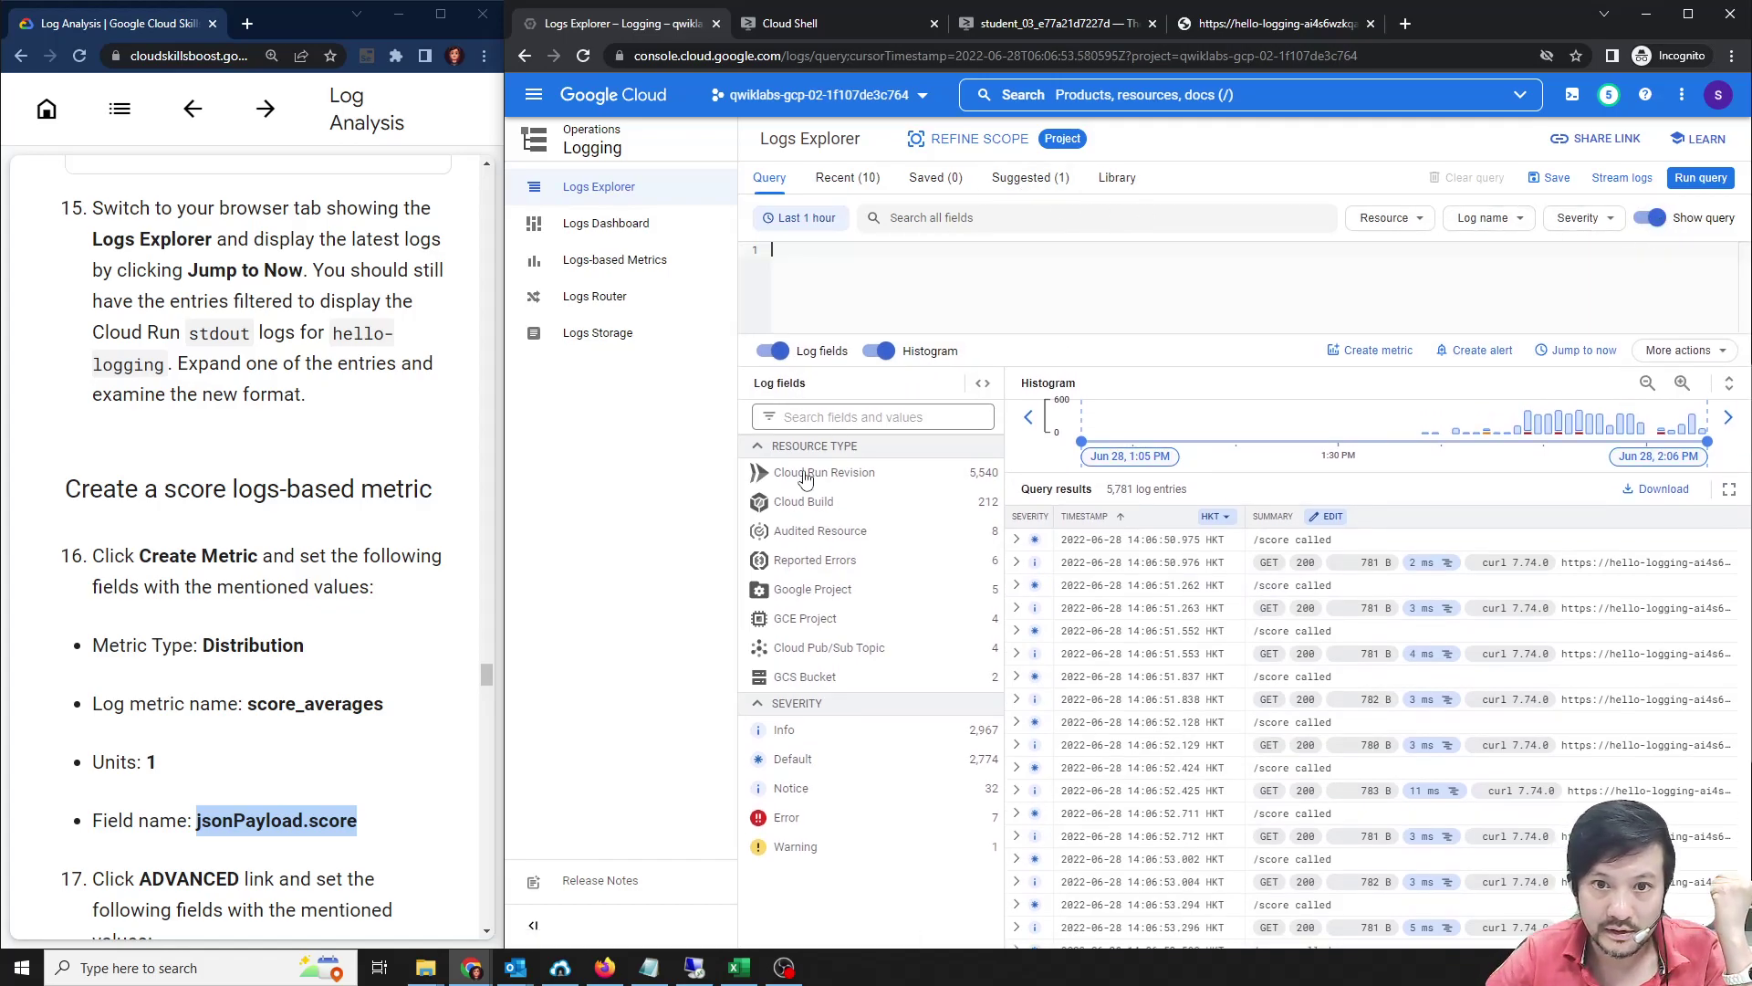
pyautogui.click(833, 509)
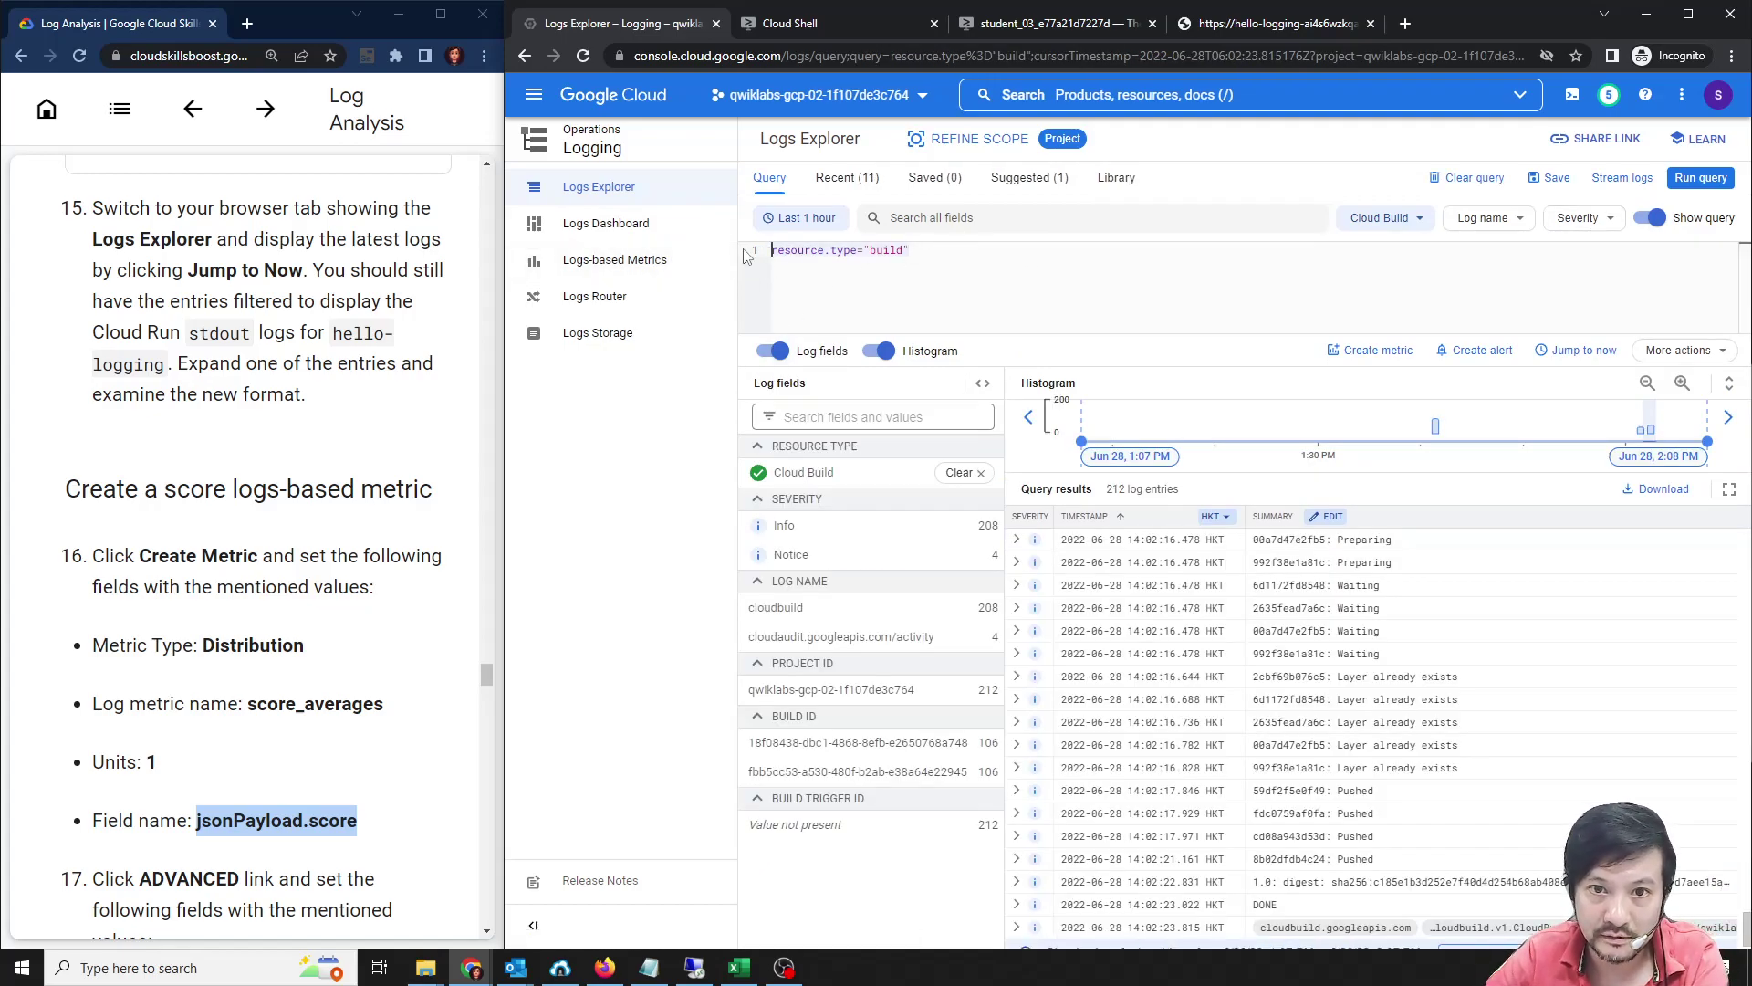
pyautogui.hotkey('ctrl', 'a')
pyautogui.press('BackSpace')
pyautogui.click(607, 195)
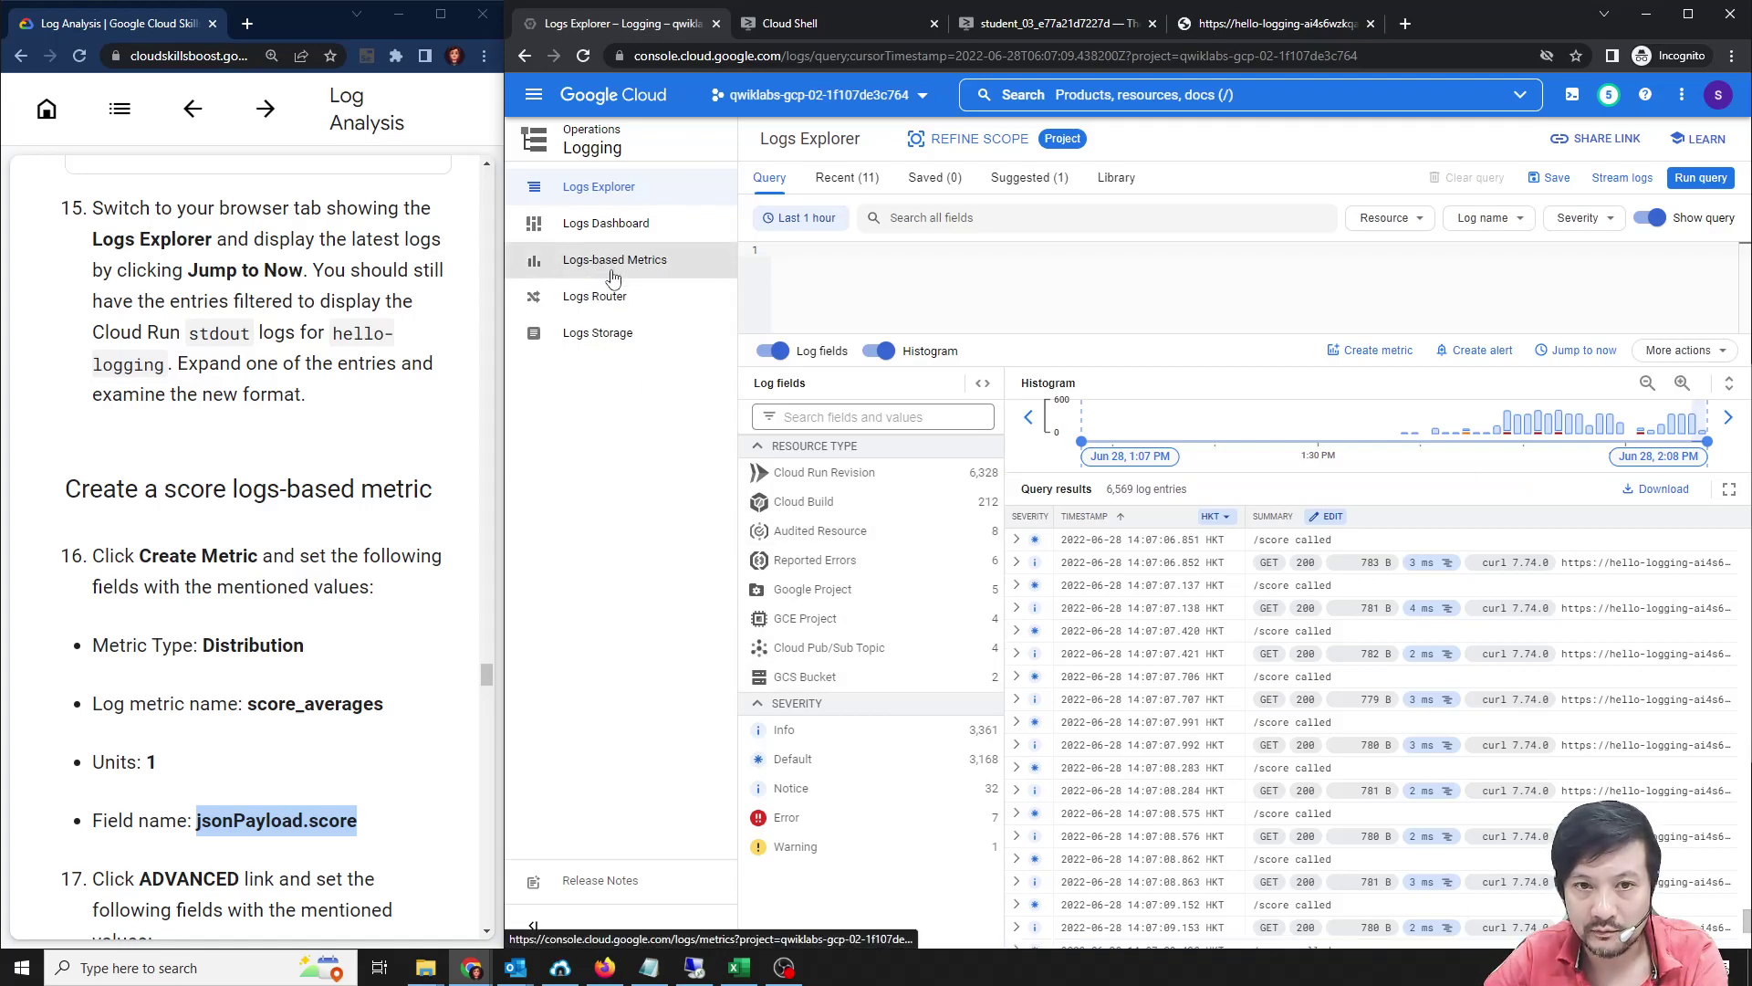
# Query only Cloud Run Revision logs, keeping resource.type="cloud_run_revision" as the sole filter line, and run the query.
pyautogui.click(821, 501)
pyautogui.click(835, 473)
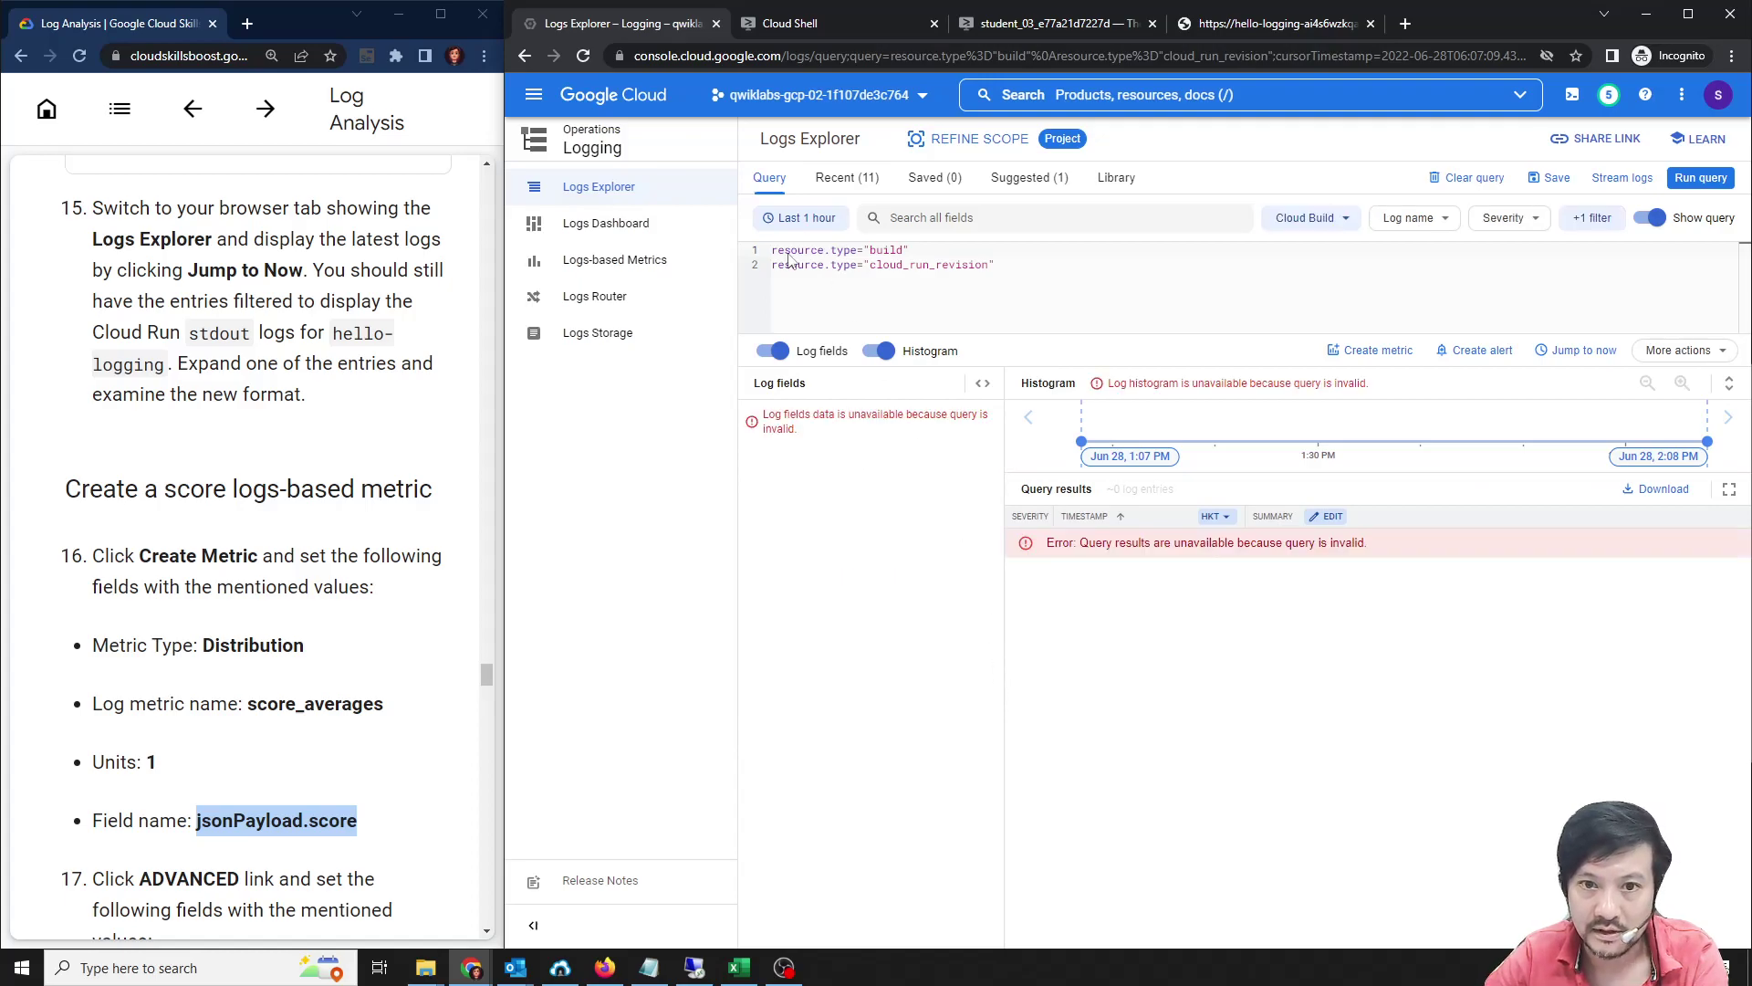
pyautogui.tripleClick(819, 250)
pyautogui.press('Delete')
pyautogui.press('BackSpace')
pyautogui.click(1700, 177)
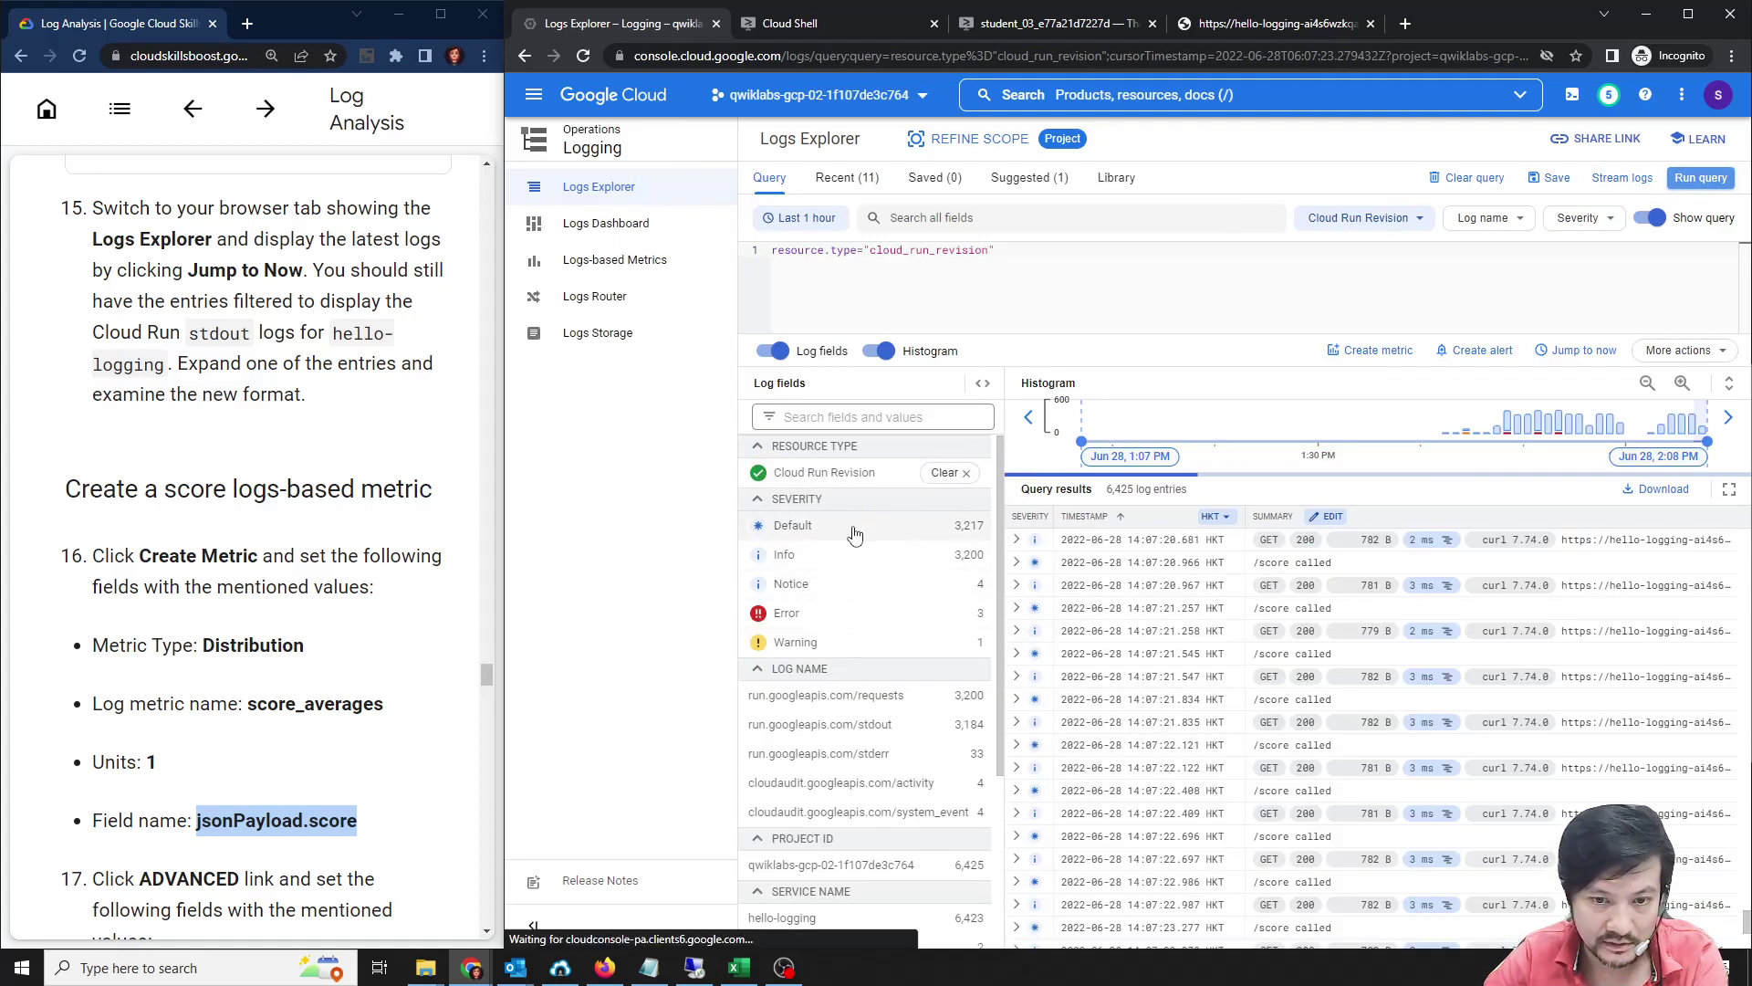
# Check the lab's earlier filtering steps and narrow the logs to the run.googleapis.com/stdout log.
pyautogui.scroll(8, 246, 438)
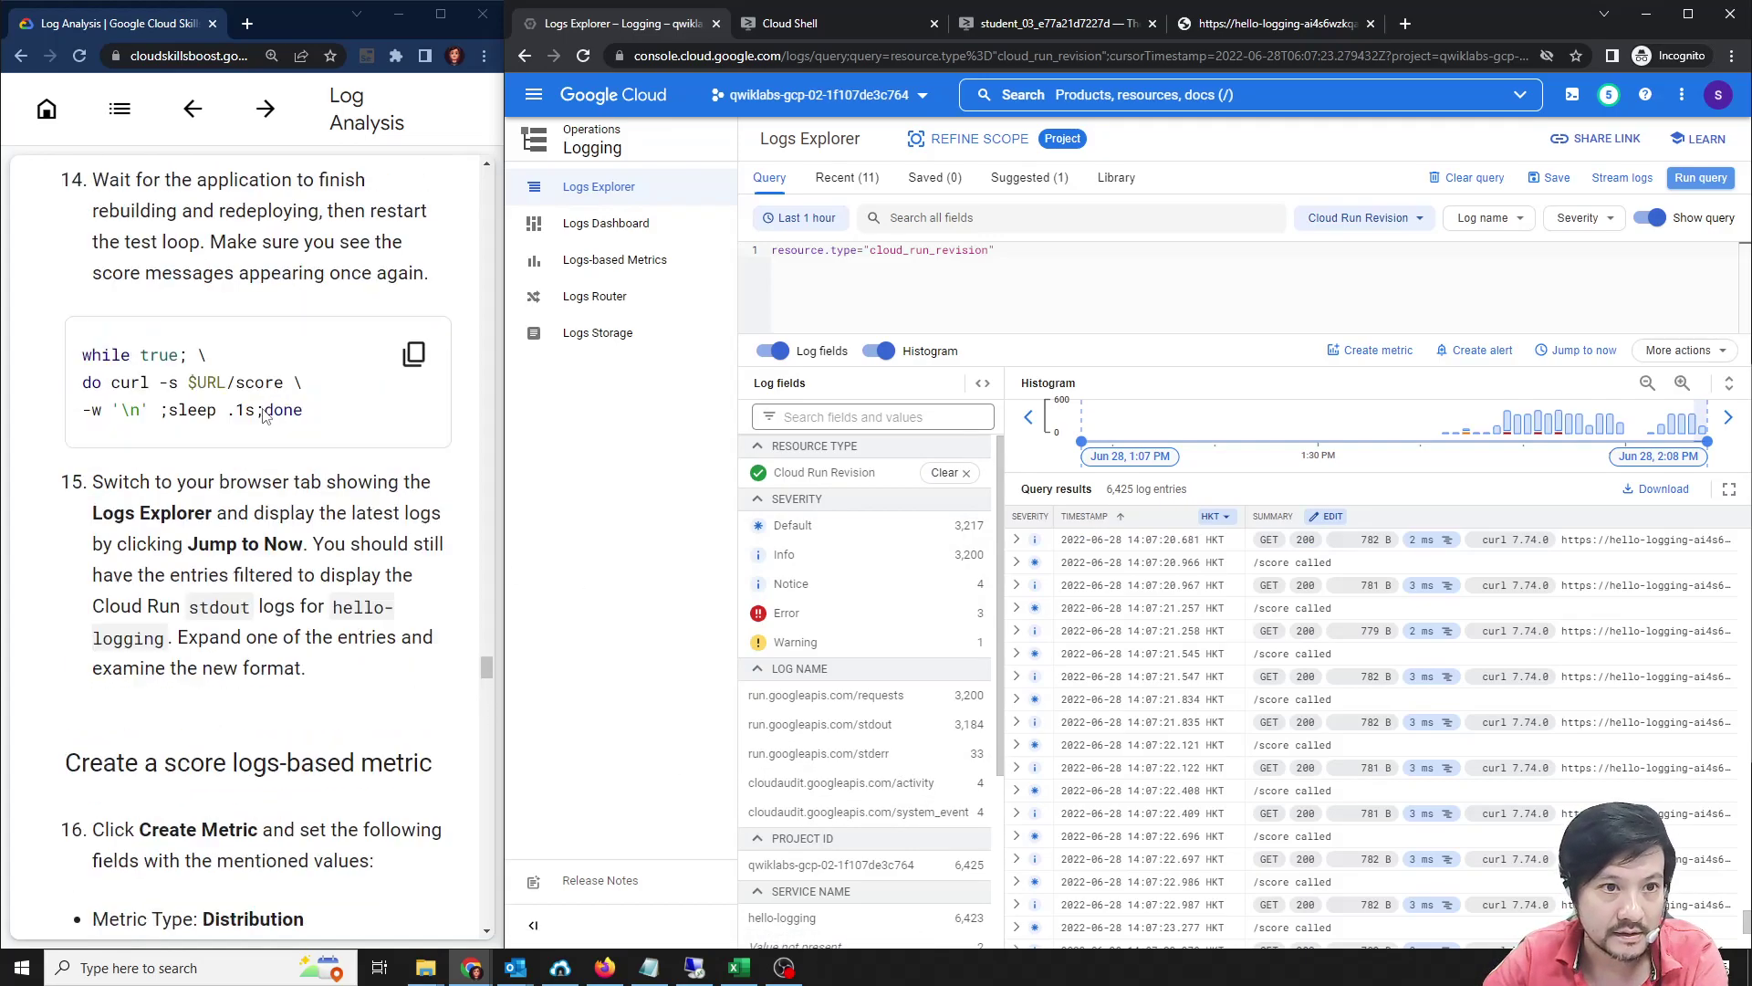
pyautogui.scroll(20, 247, 529)
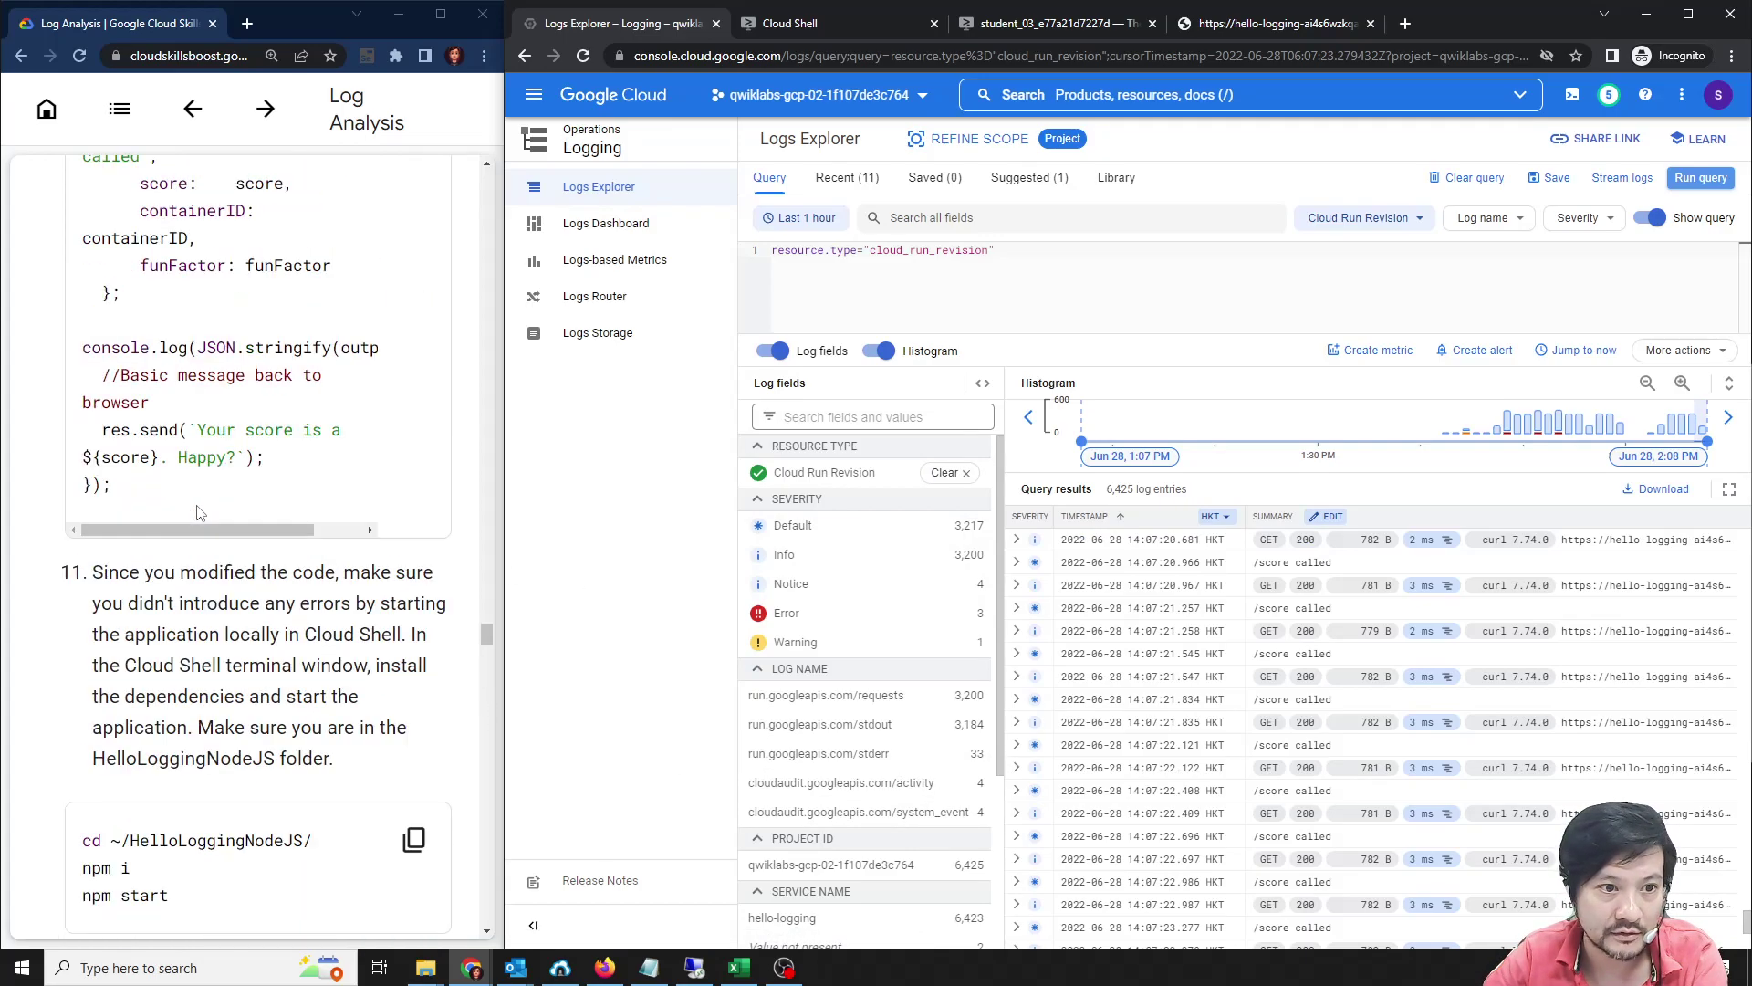
pyautogui.scroll(15, 197, 511)
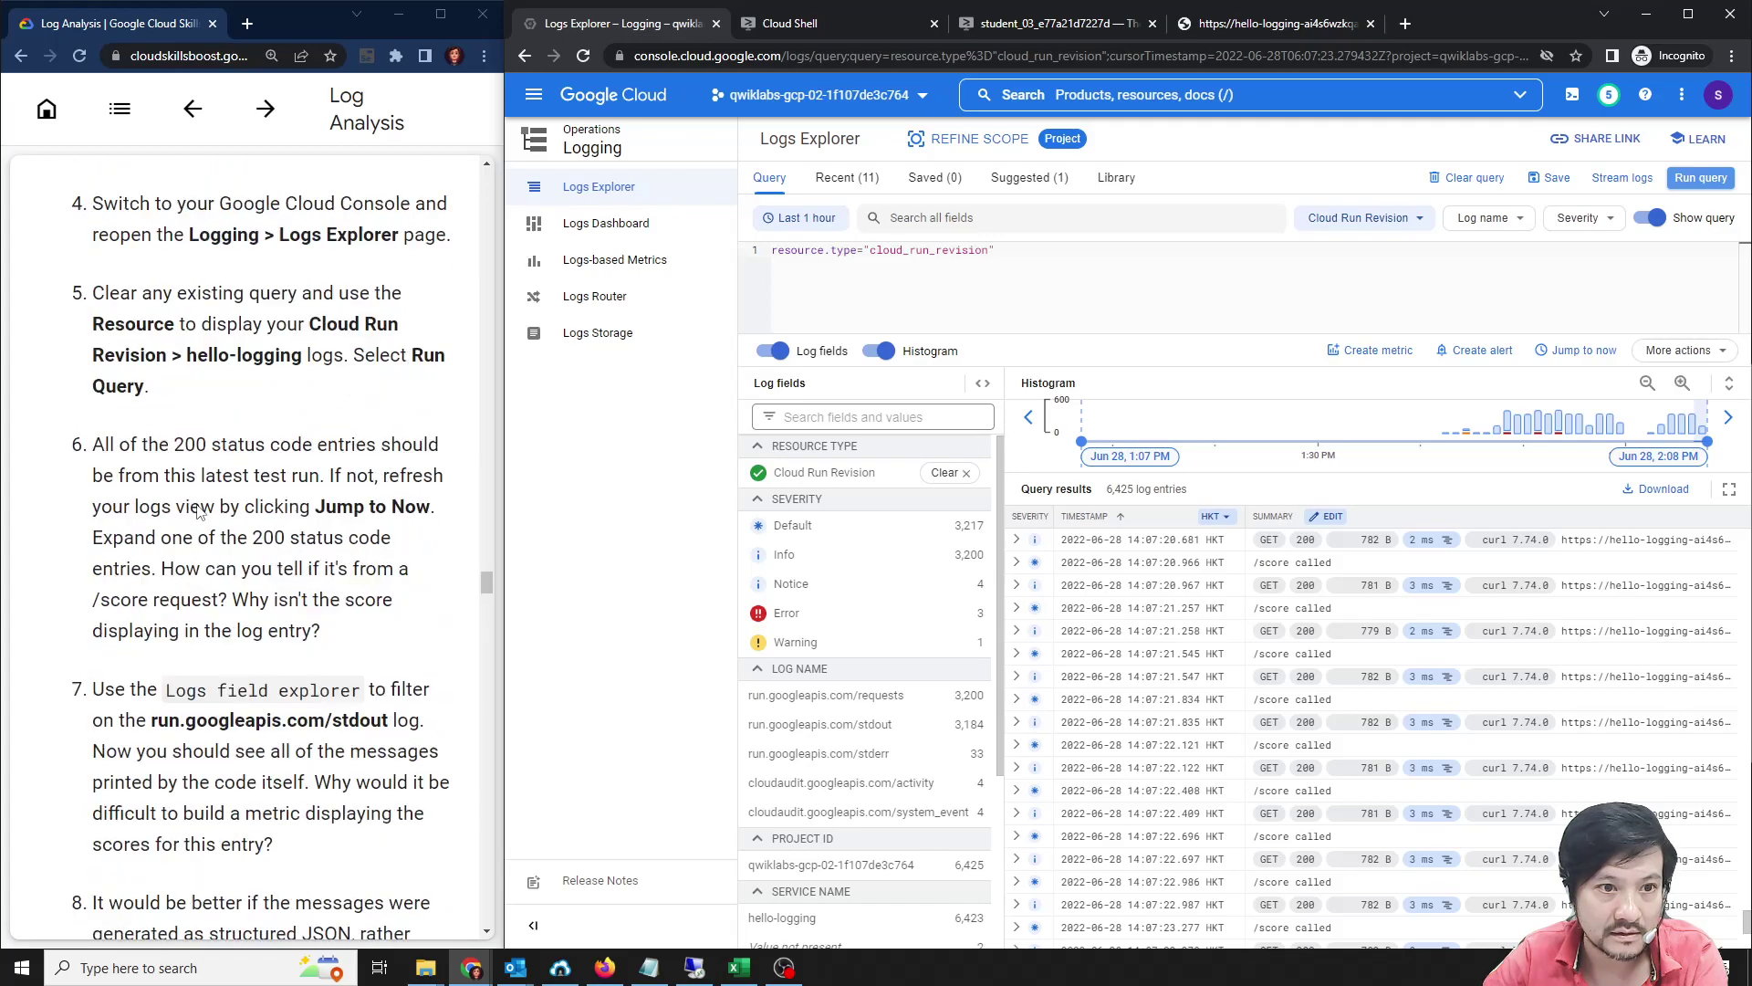
pyautogui.scroll(-7, 311, 542)
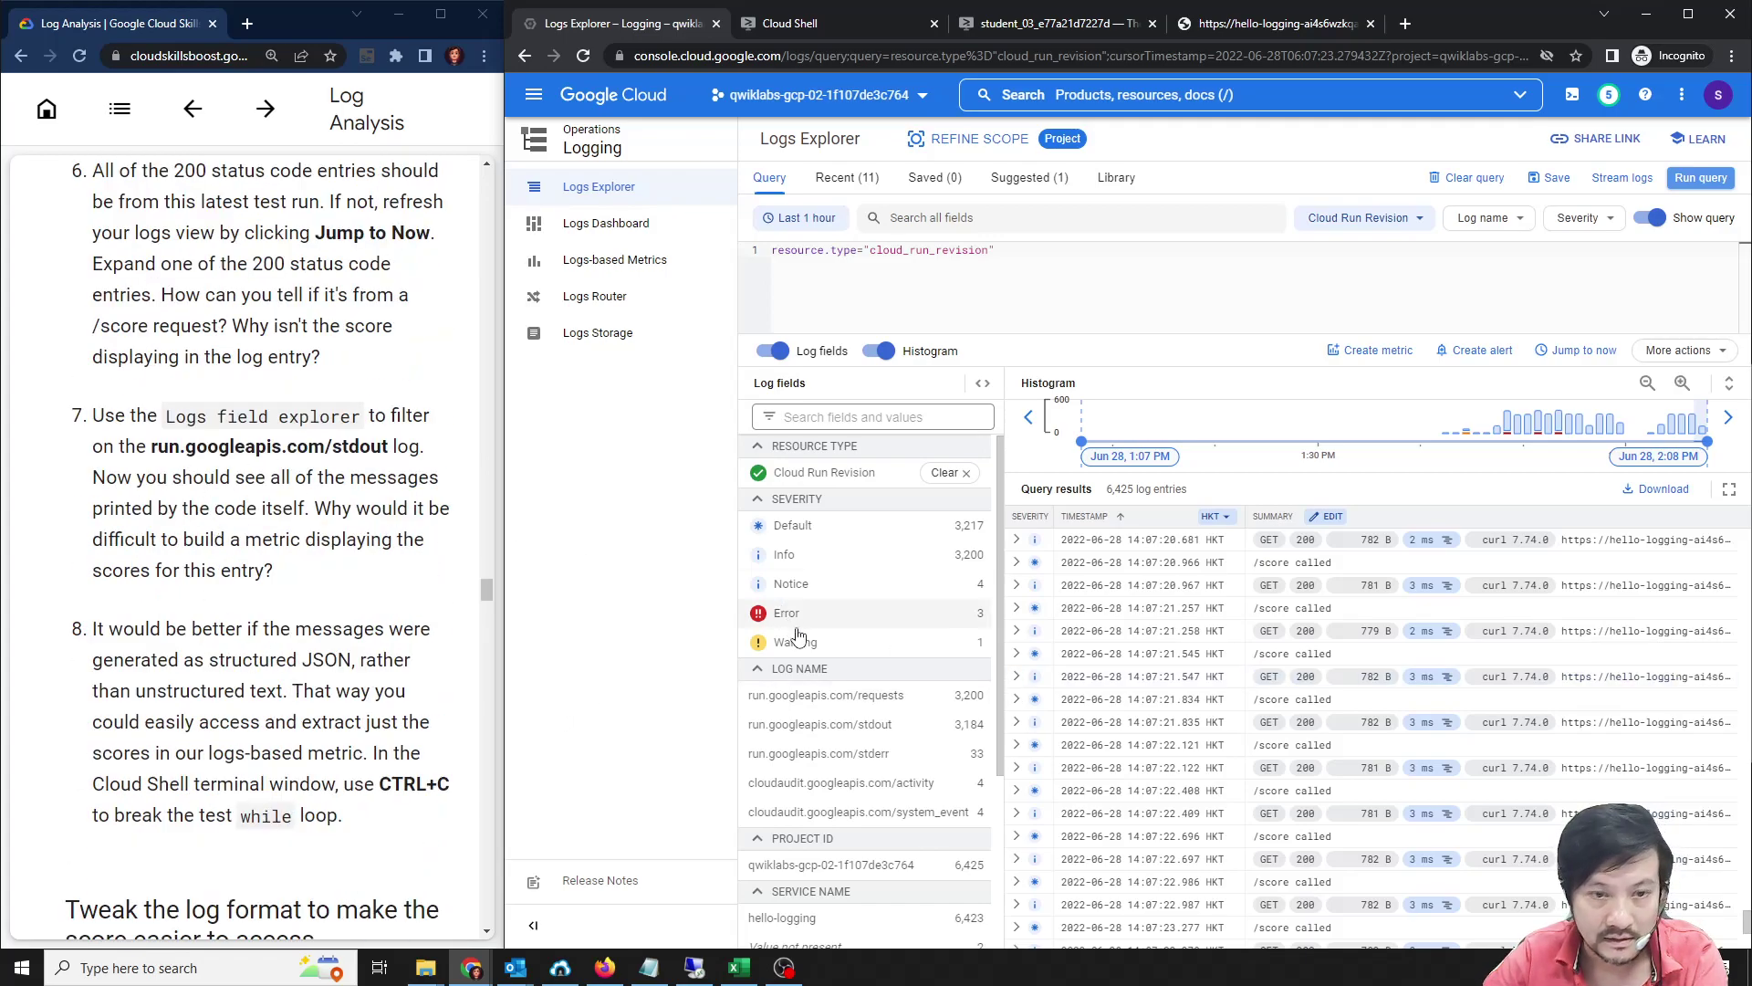
pyautogui.click(878, 725)
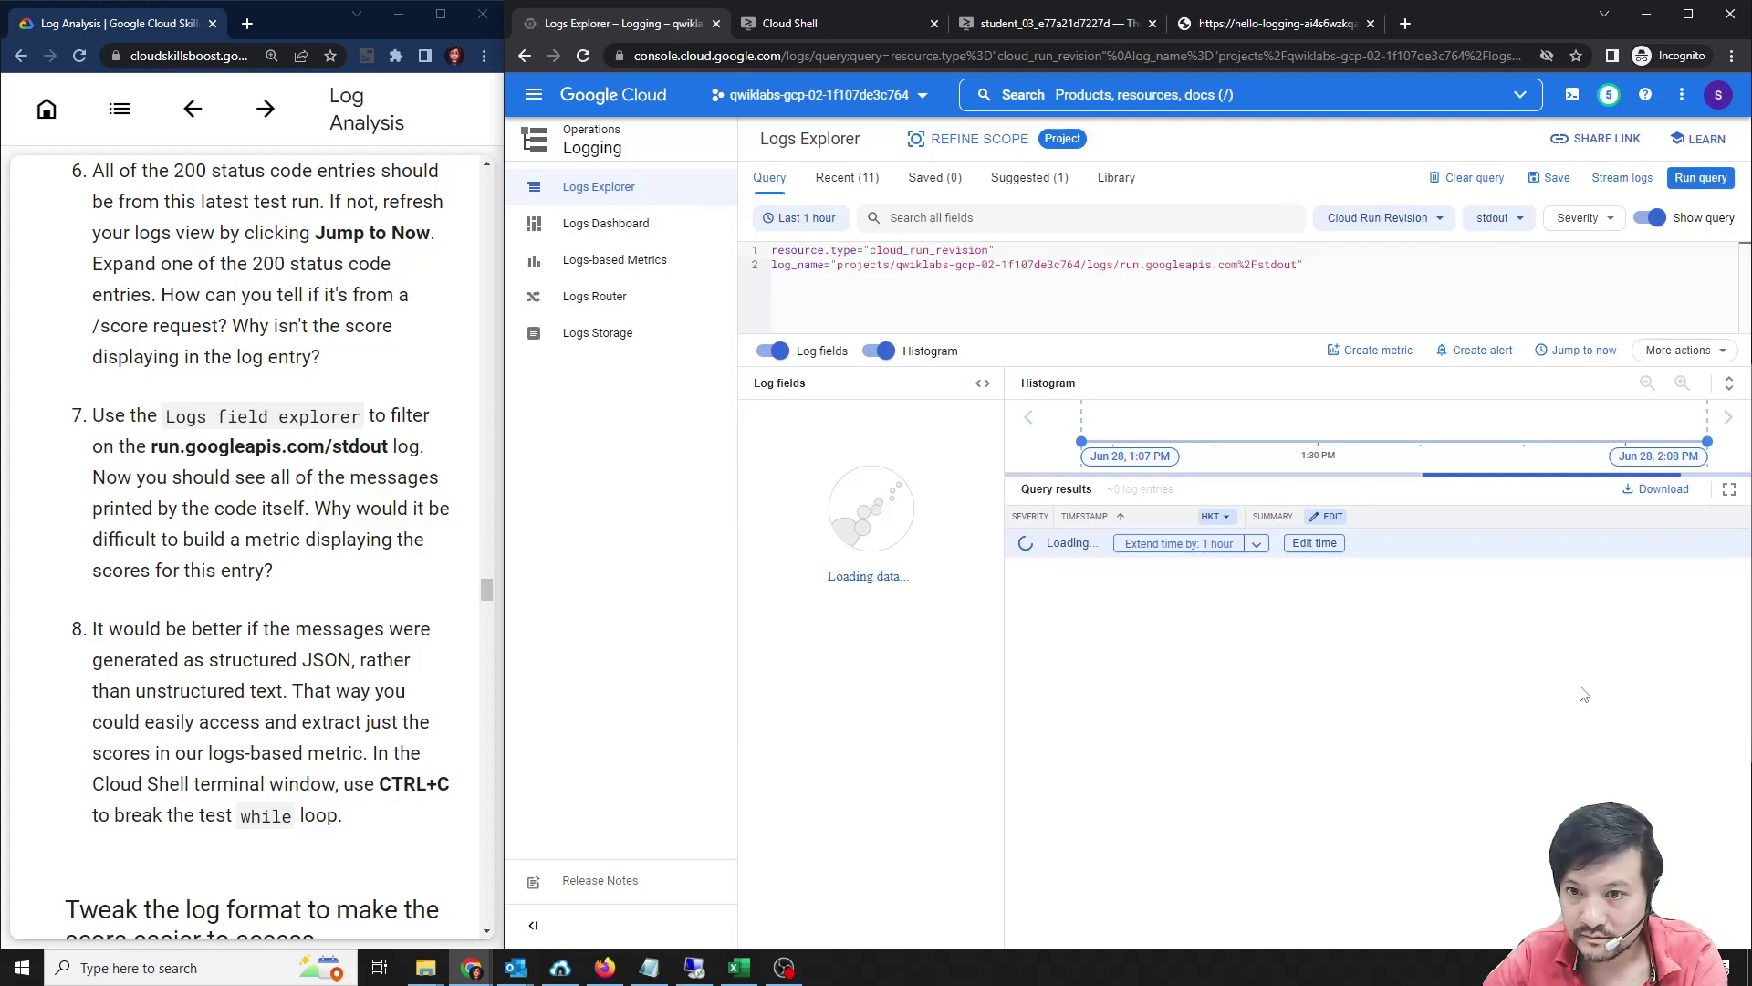
# Expand a /score called entry and add its jsonPayload score field to the log fields.
pyautogui.scroll(-3, 1451, 639)
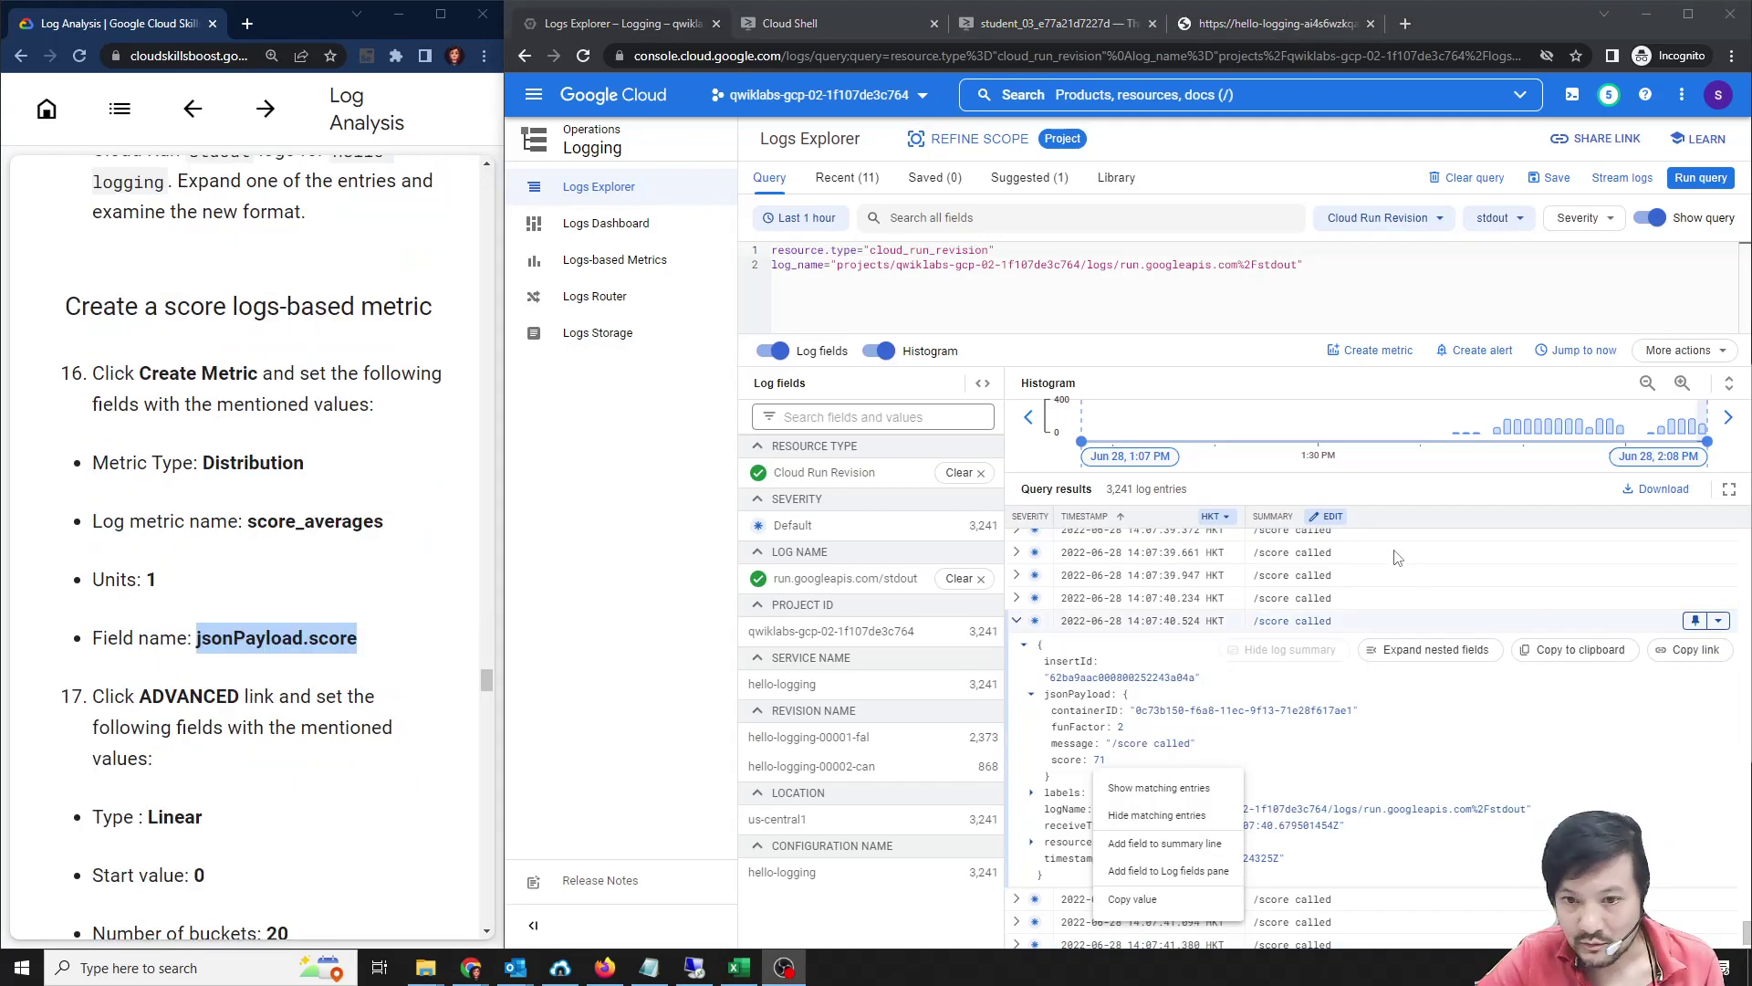
pyautogui.click(1145, 771)
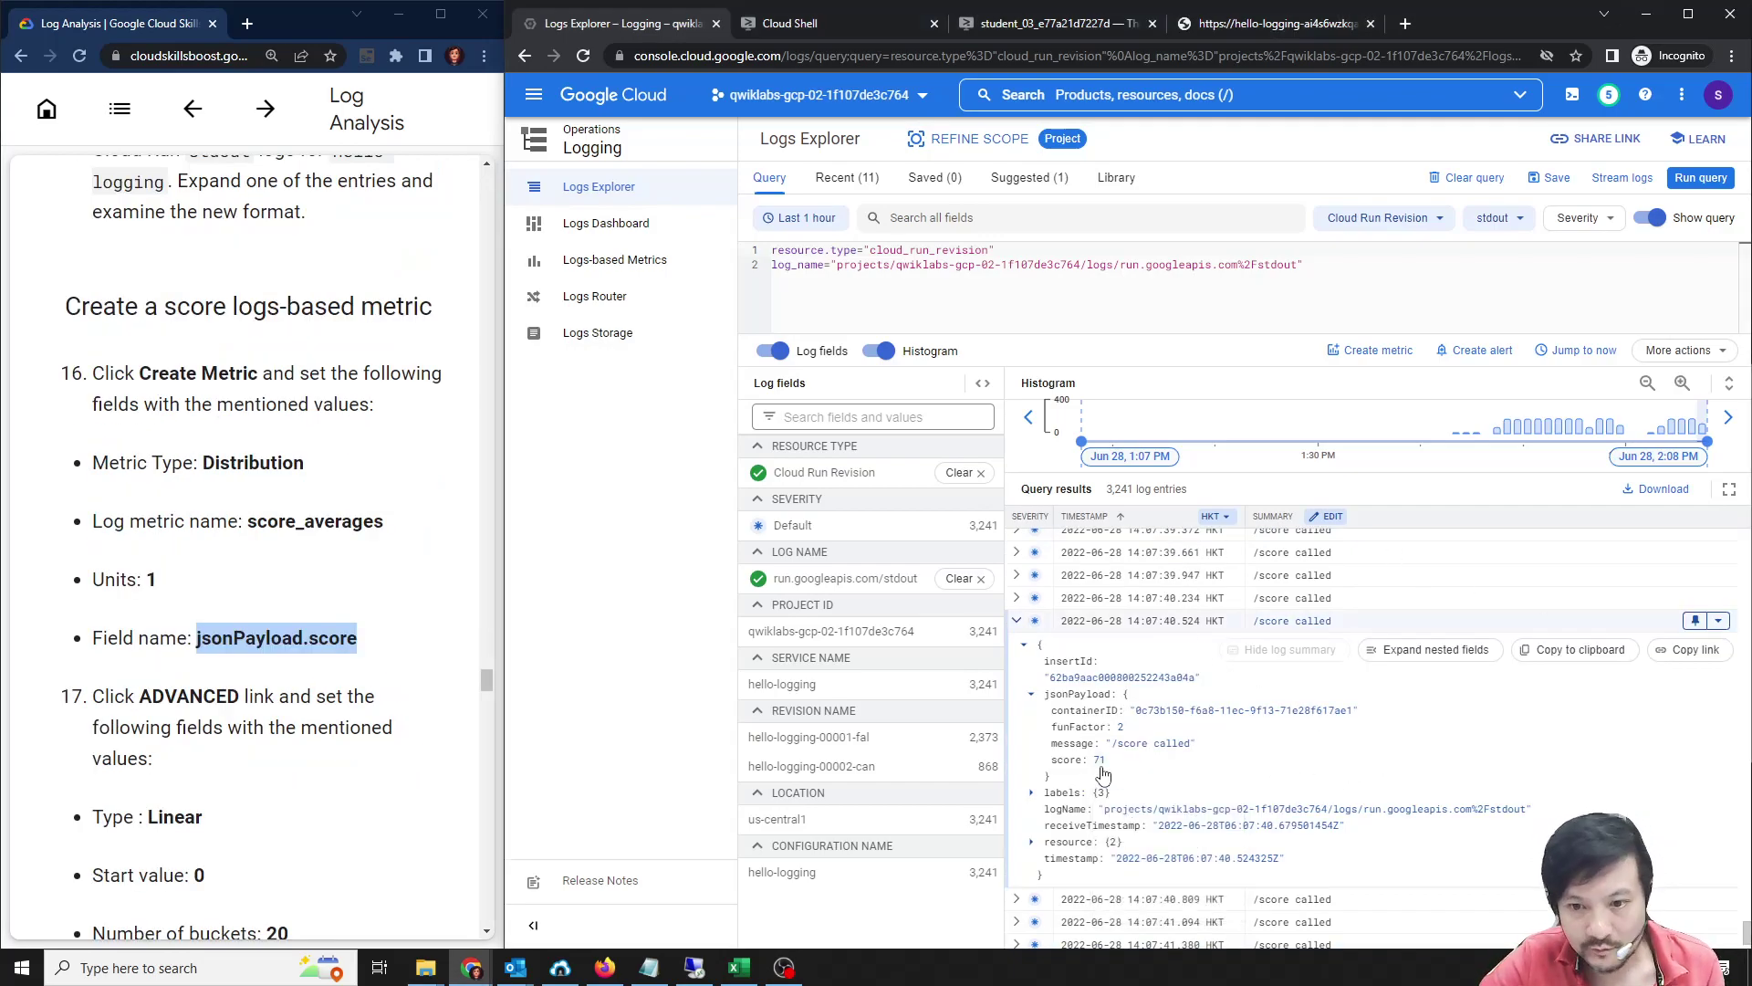
pyautogui.scroll(3, 246, 498)
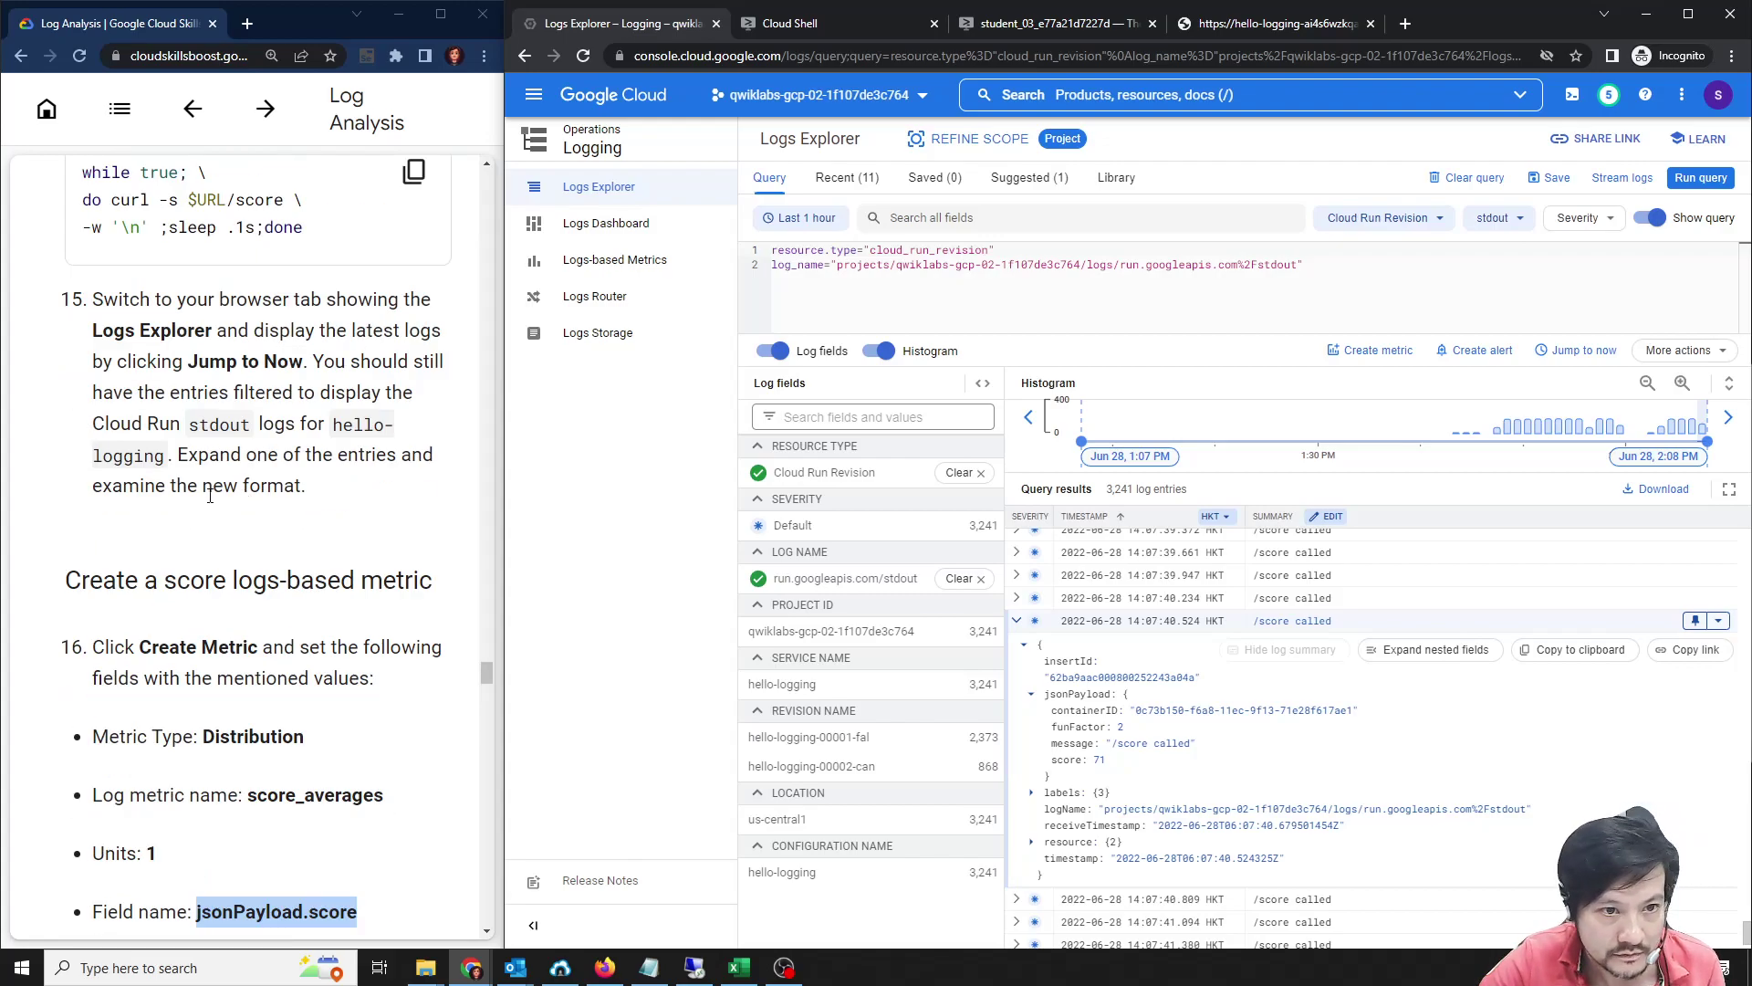
pyautogui.scroll(3, 200, 493)
pyautogui.scroll(-6, 219, 538)
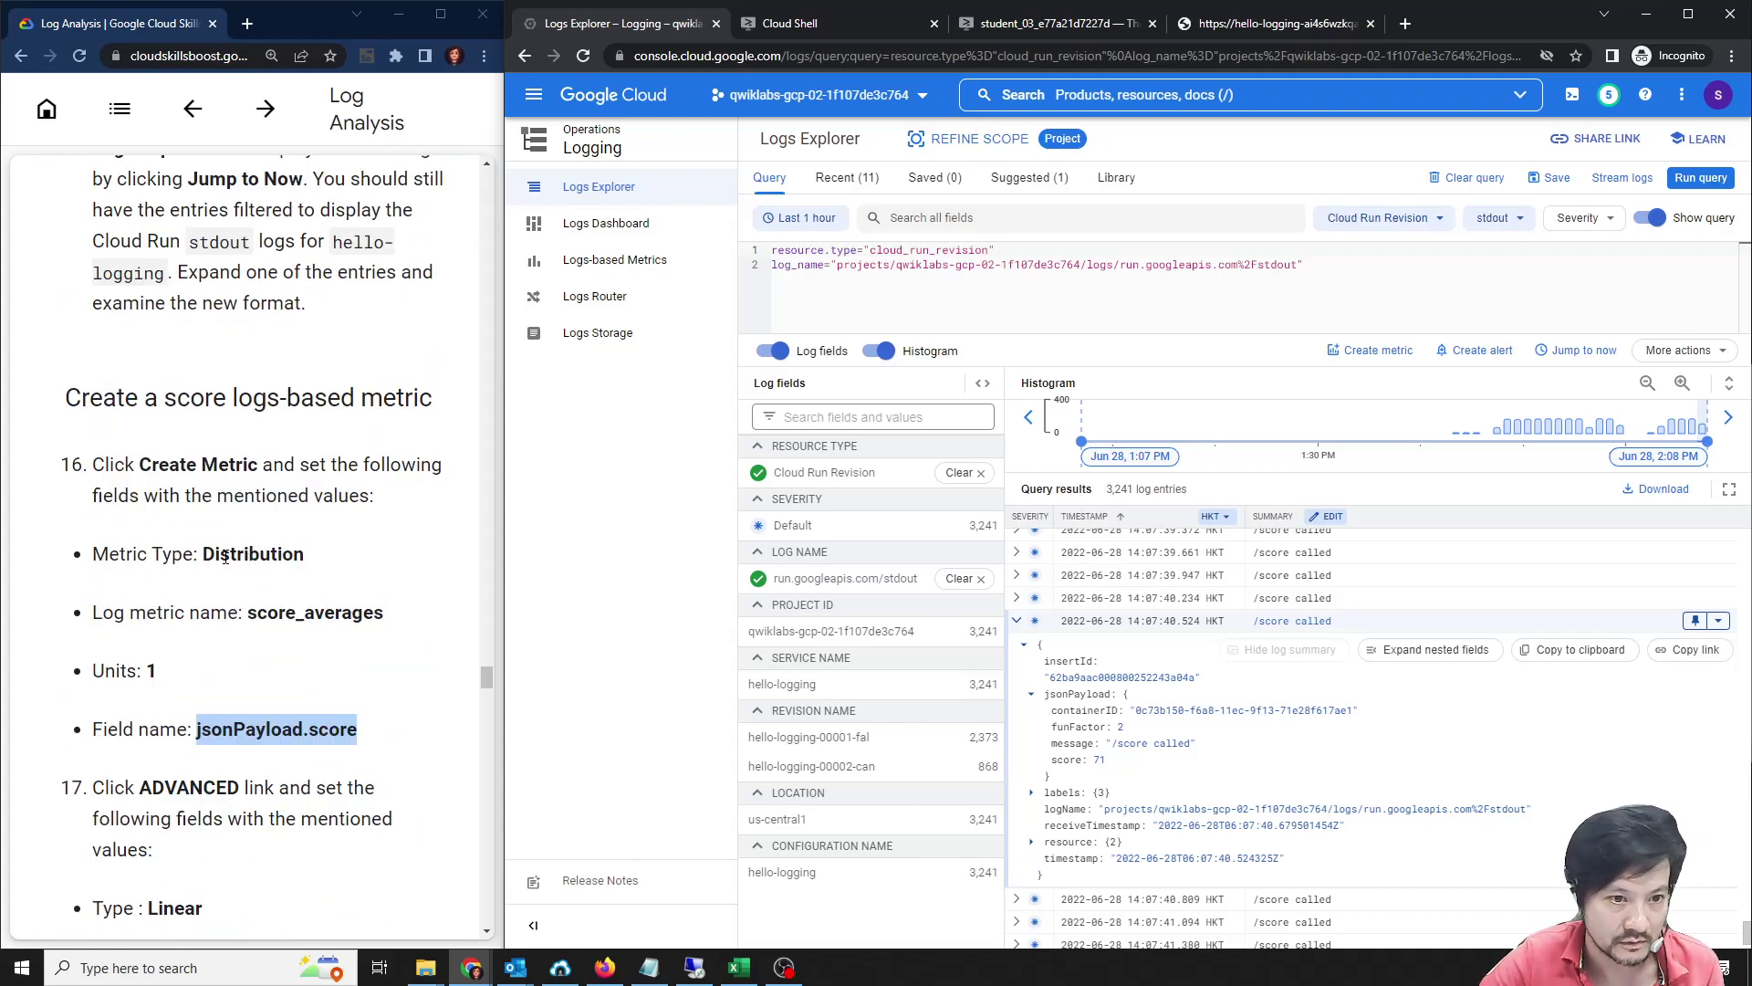
pyautogui.click(1099, 761)
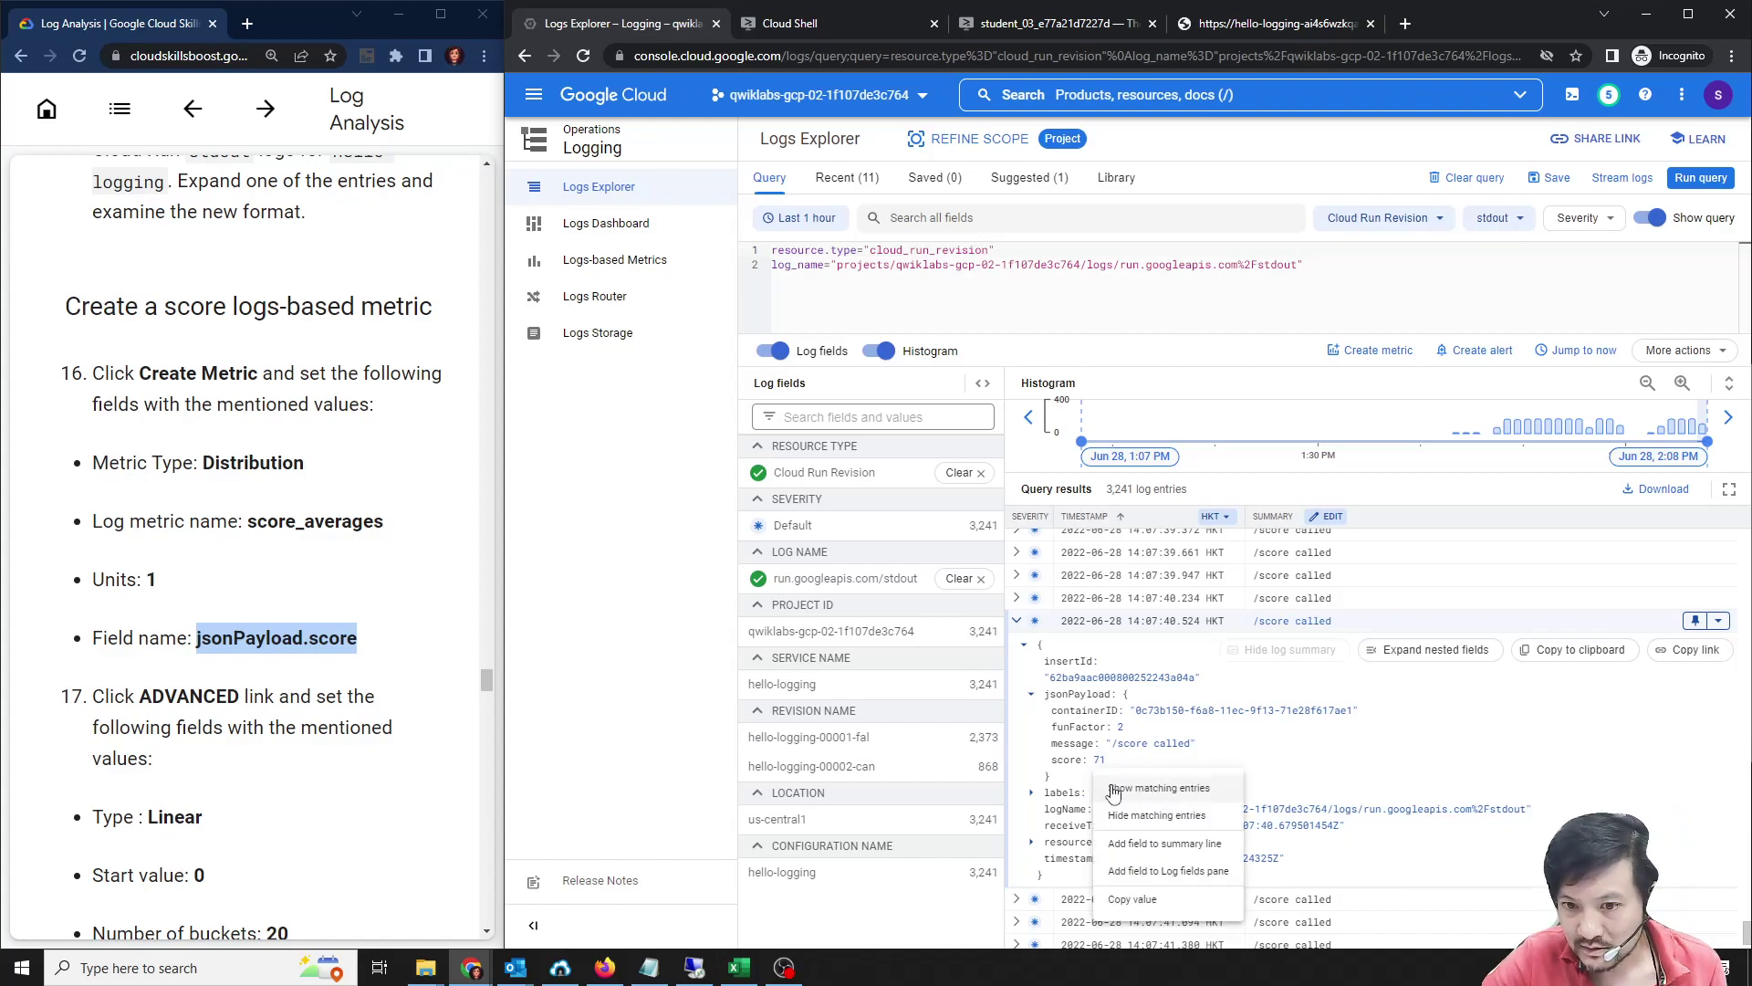
pyautogui.click(1185, 871)
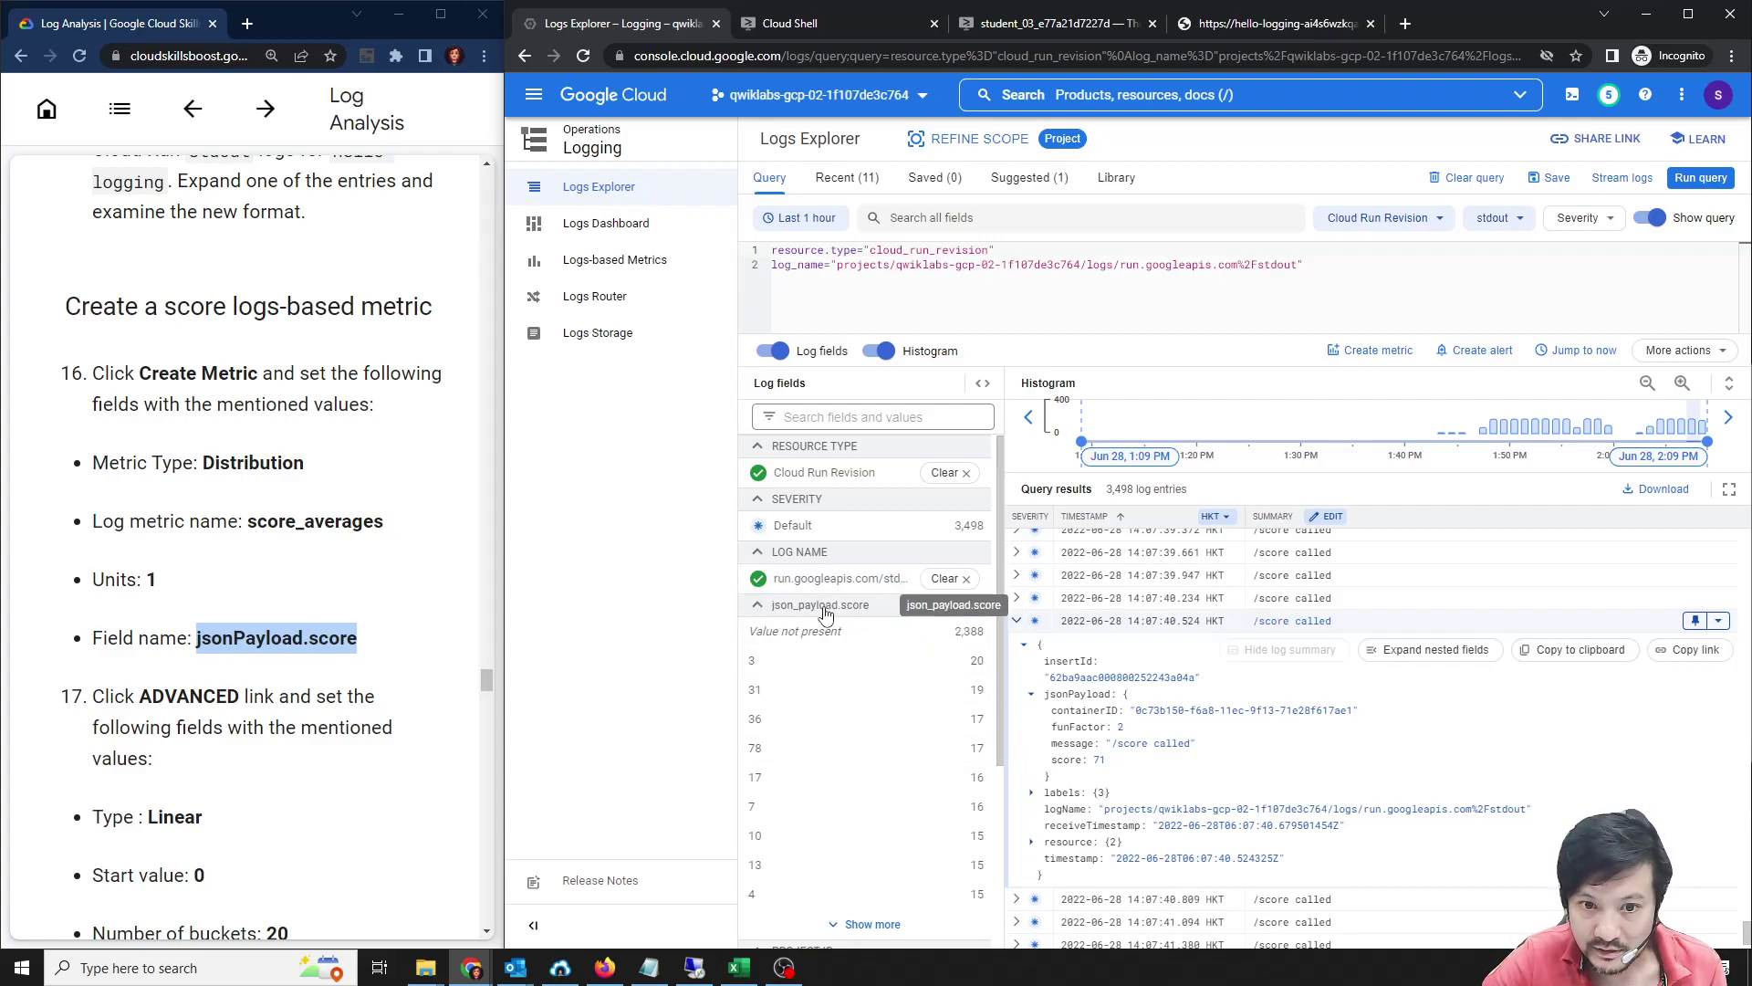
# Examine and collapse the json_payload.score values in the log fields, and reread the lab's log filtering and metric instructions.
pyautogui.scroll(-3, 815, 766)
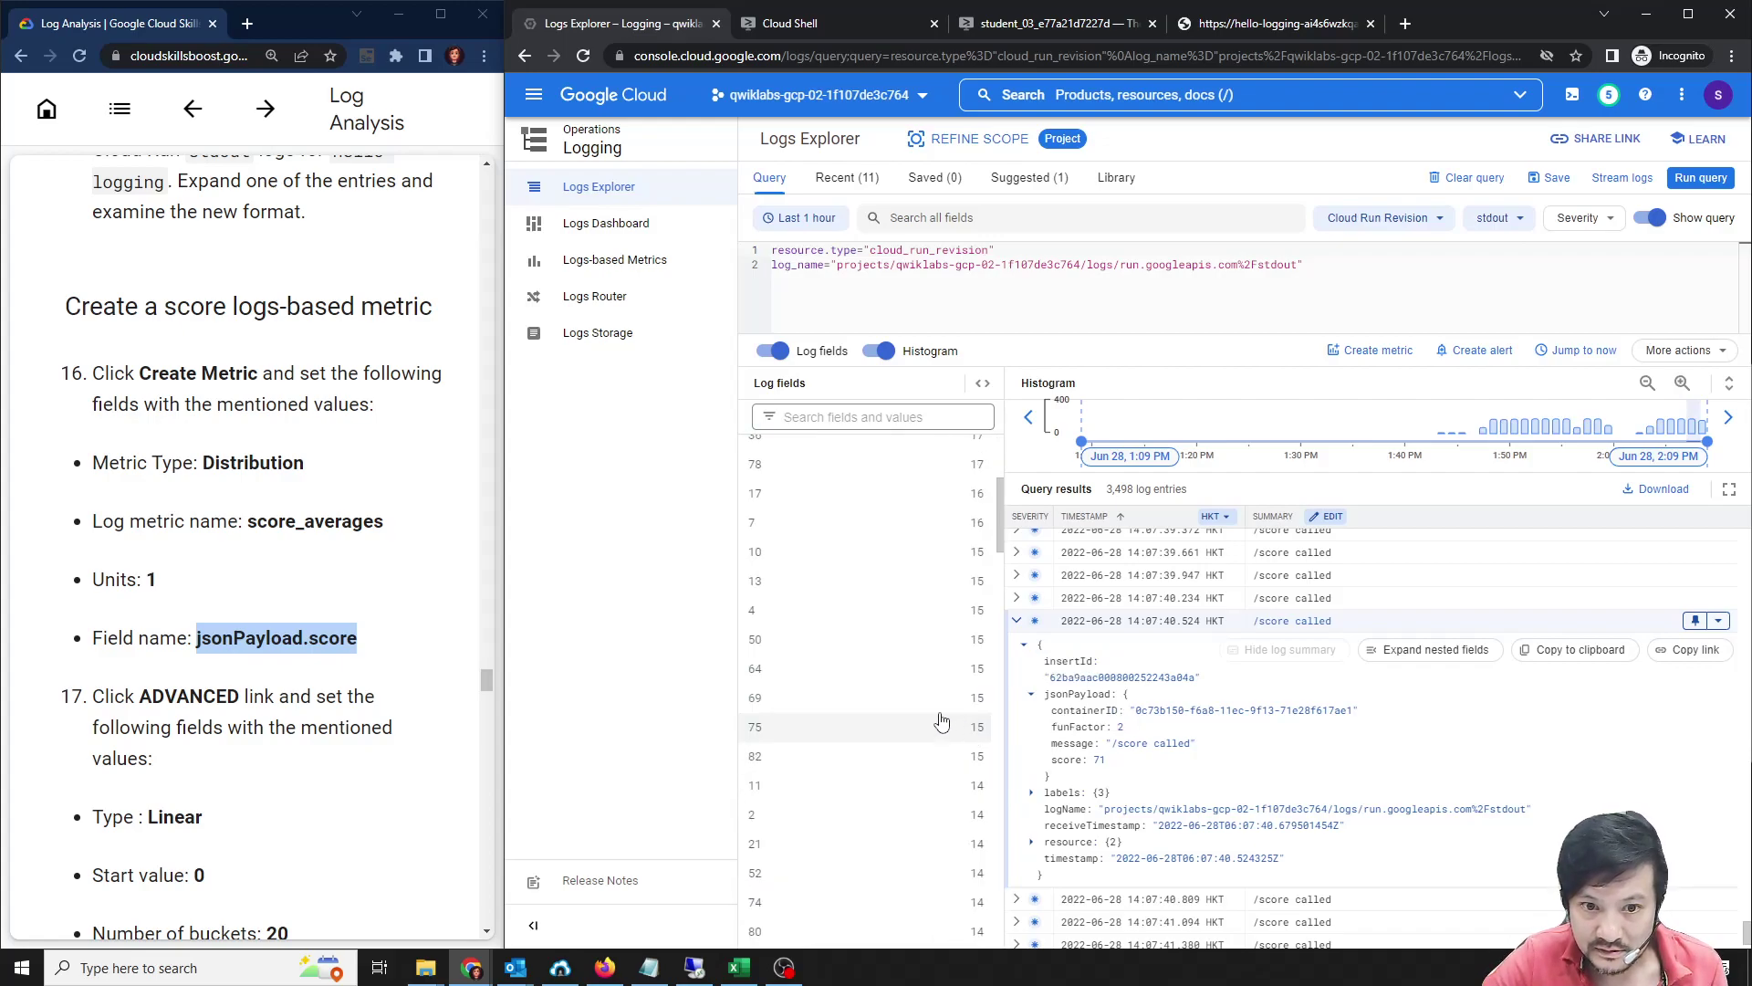
pyautogui.scroll(3, 922, 693)
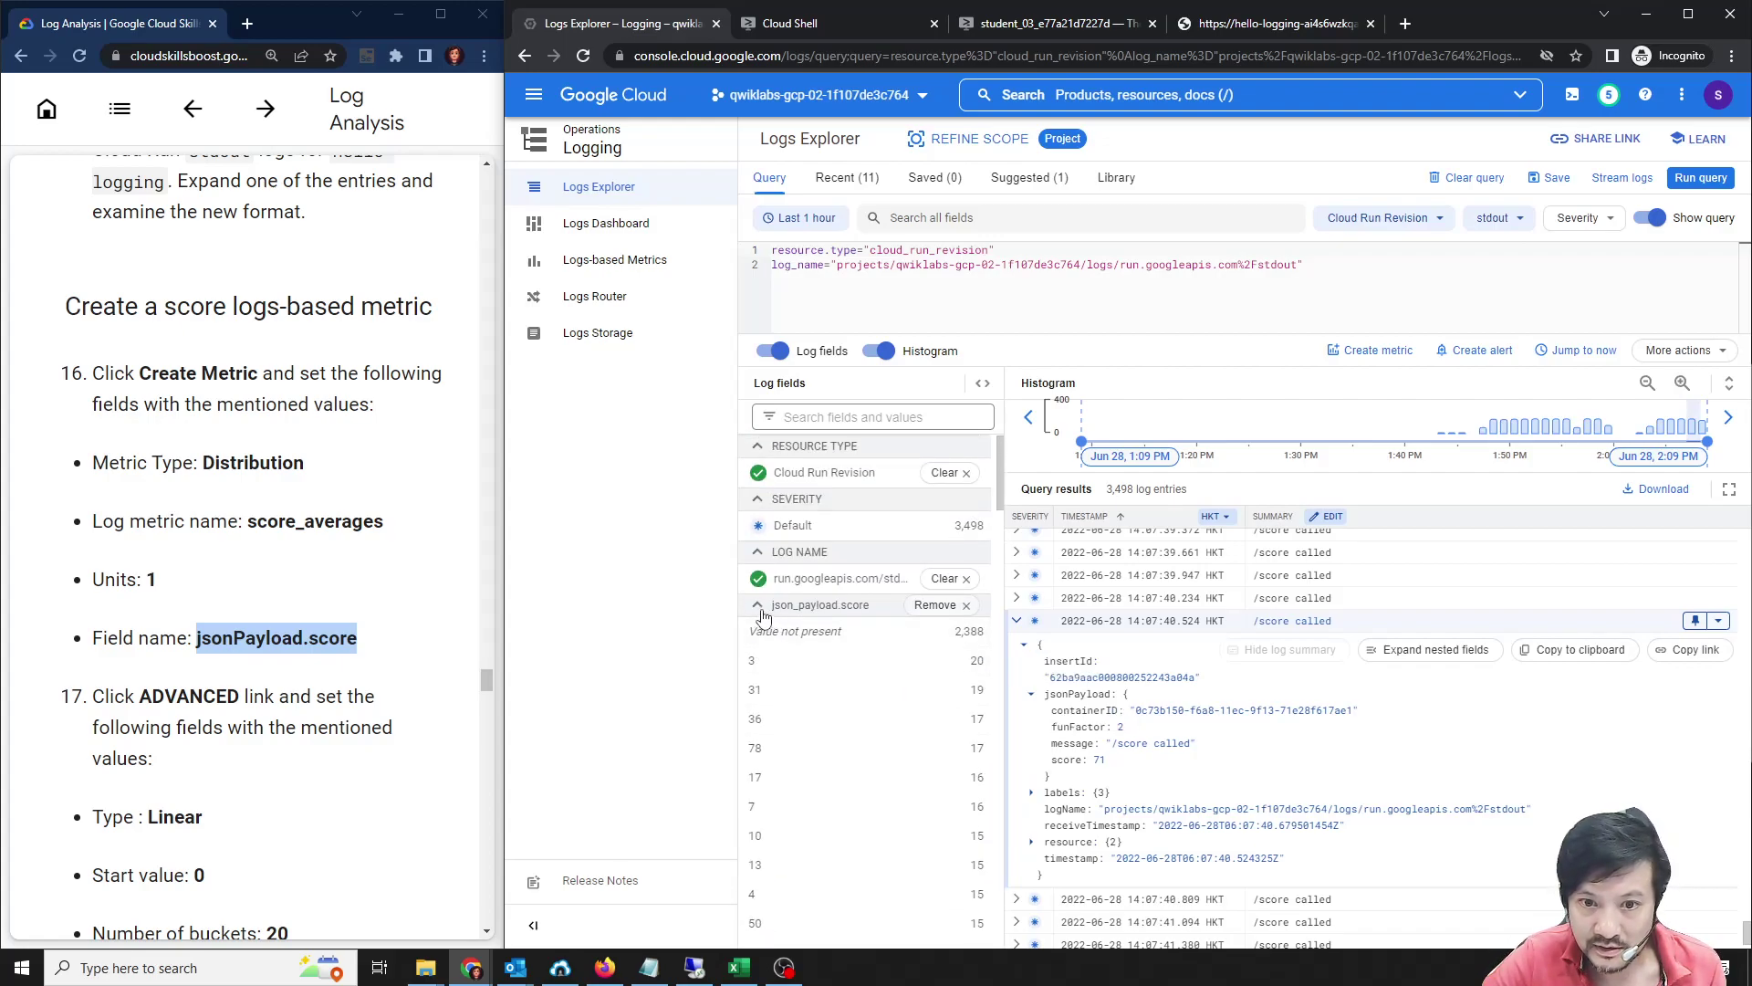
pyautogui.click(848, 606)
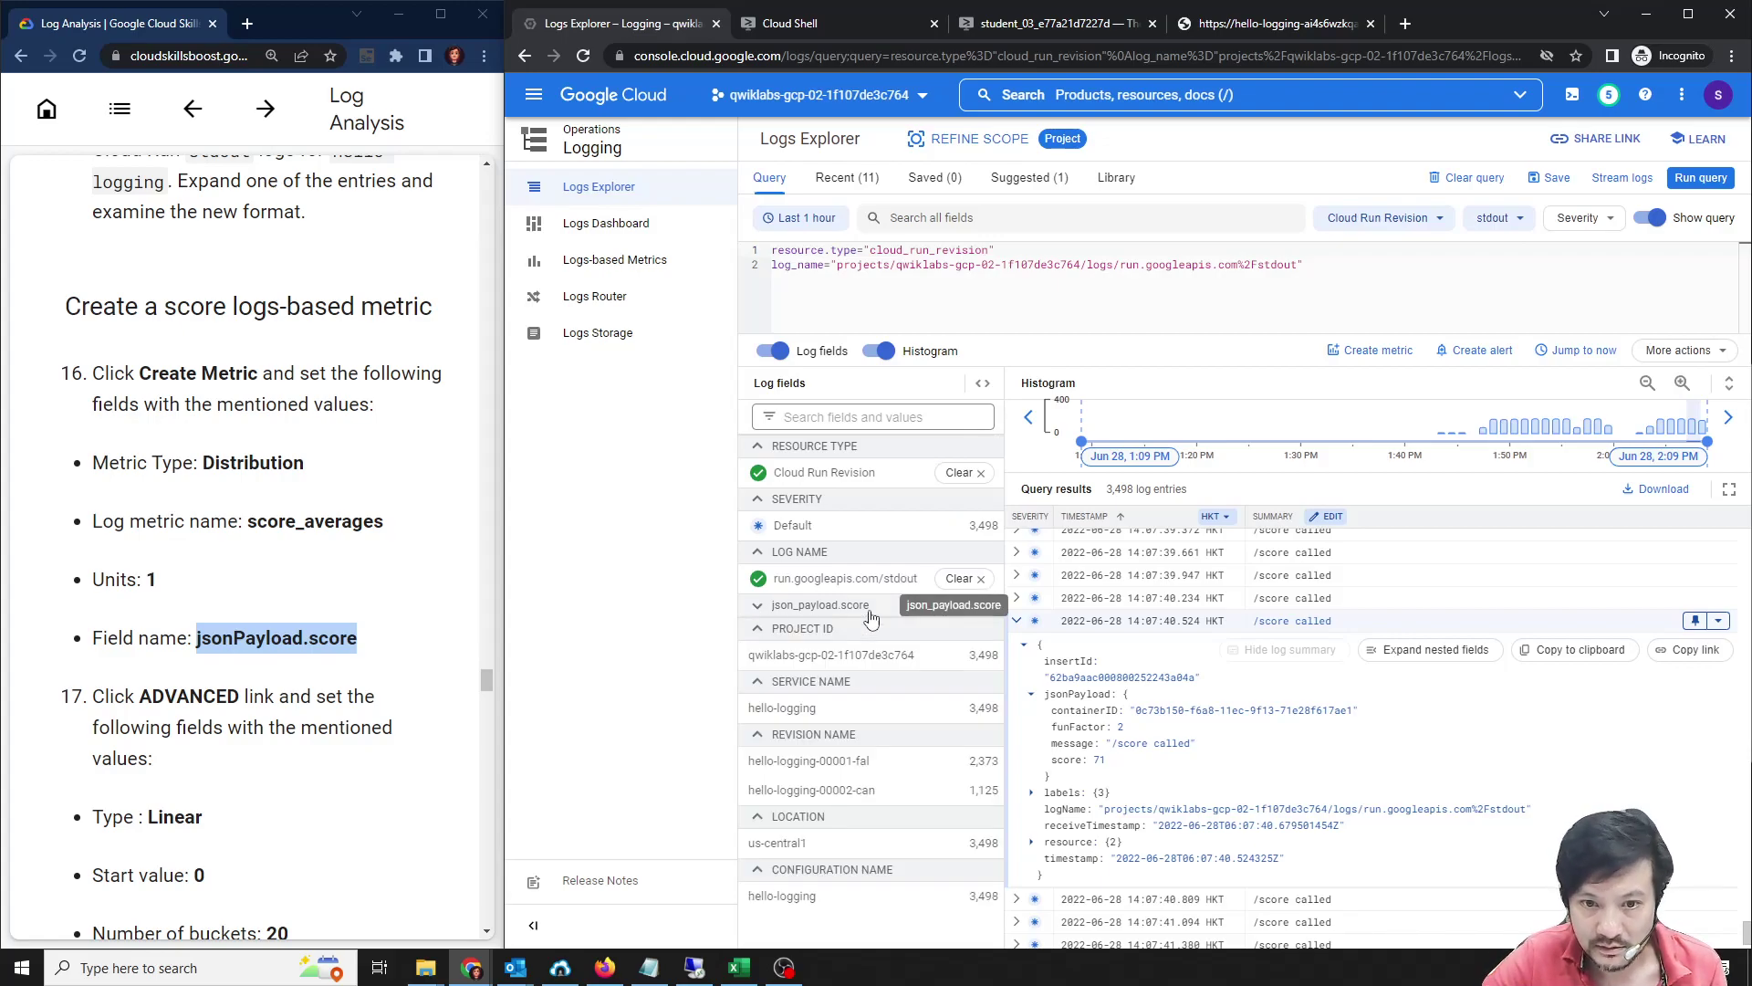
pyautogui.click(848, 606)
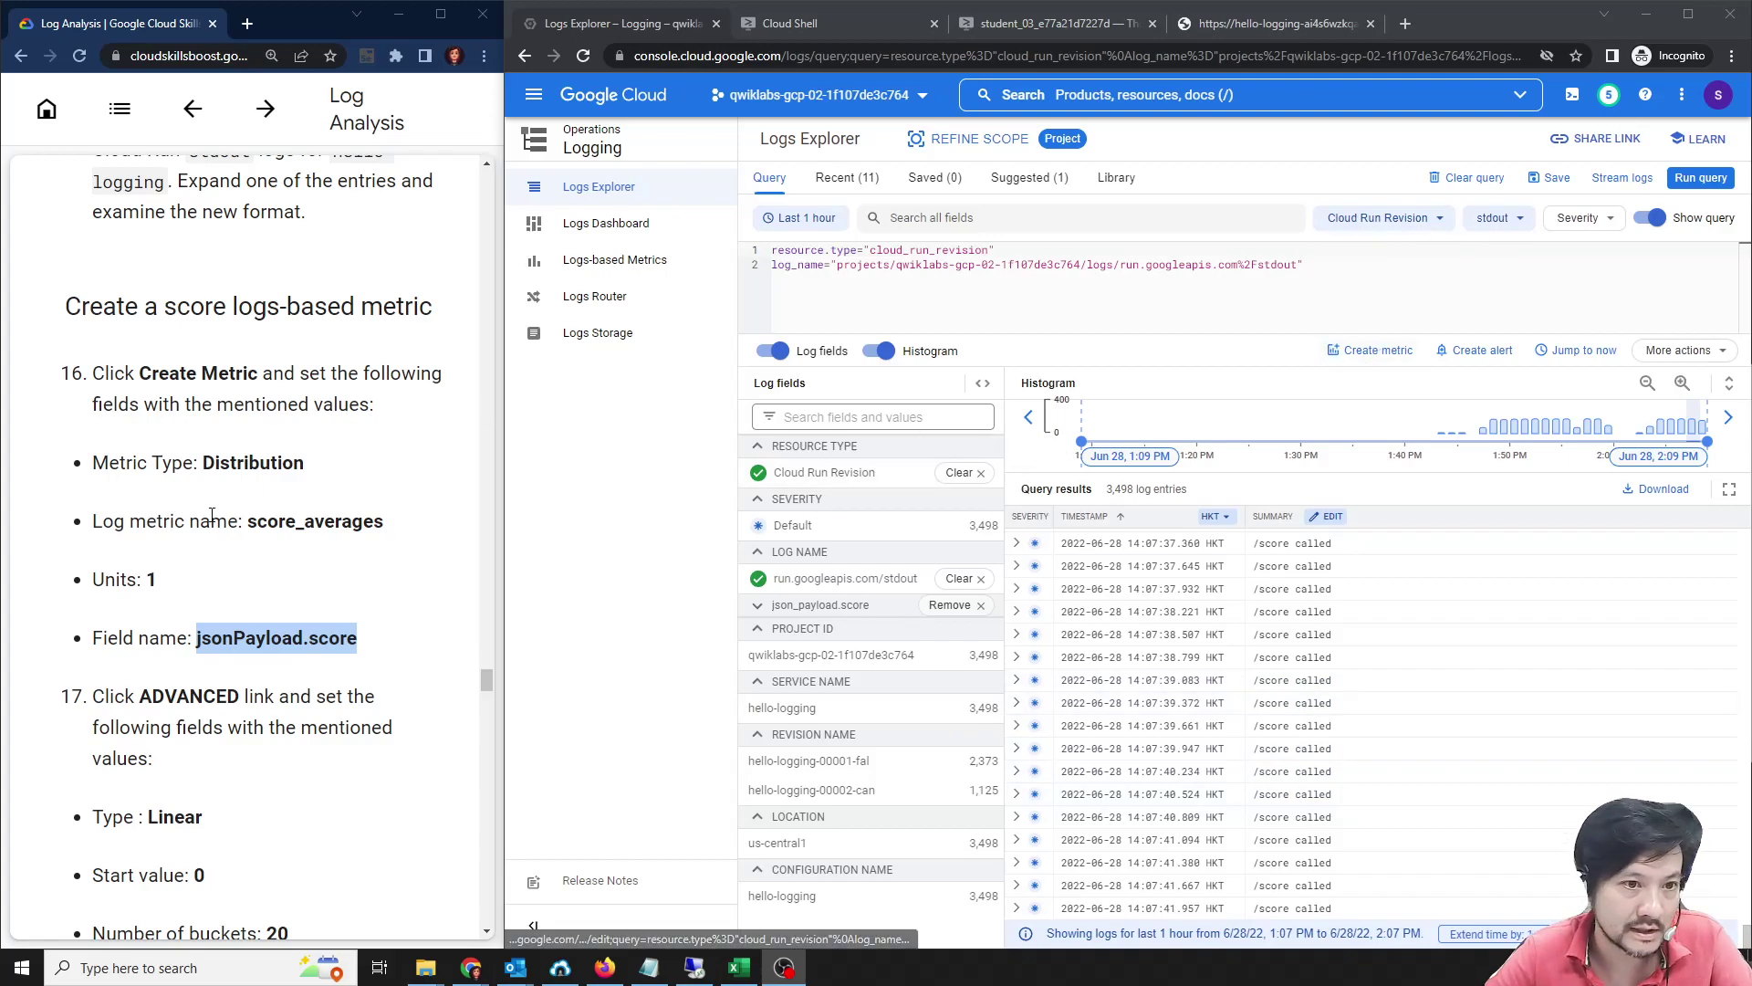
pyautogui.scroll(3, 223, 459)
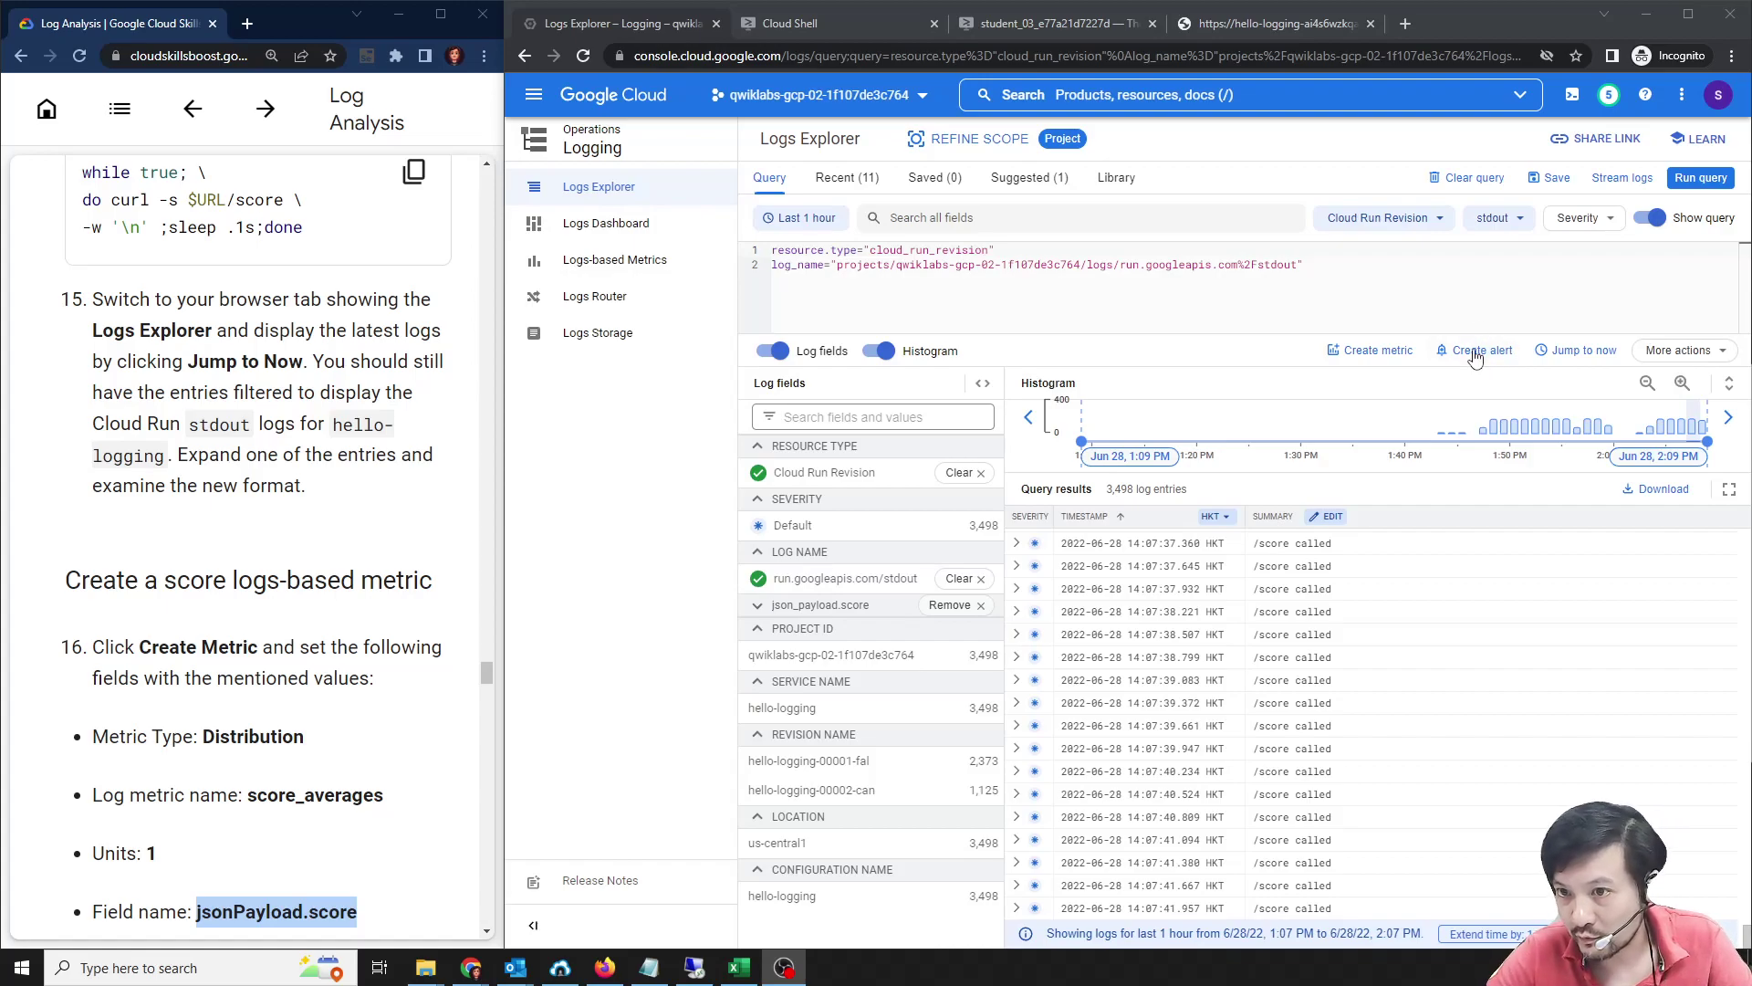
# Start a new logs-based metric from the current Cloud Run stdout query and review its creation form.
pyautogui.click(1378, 351)
pyautogui.hotkey('ctrl', 'shift', 'Tab')
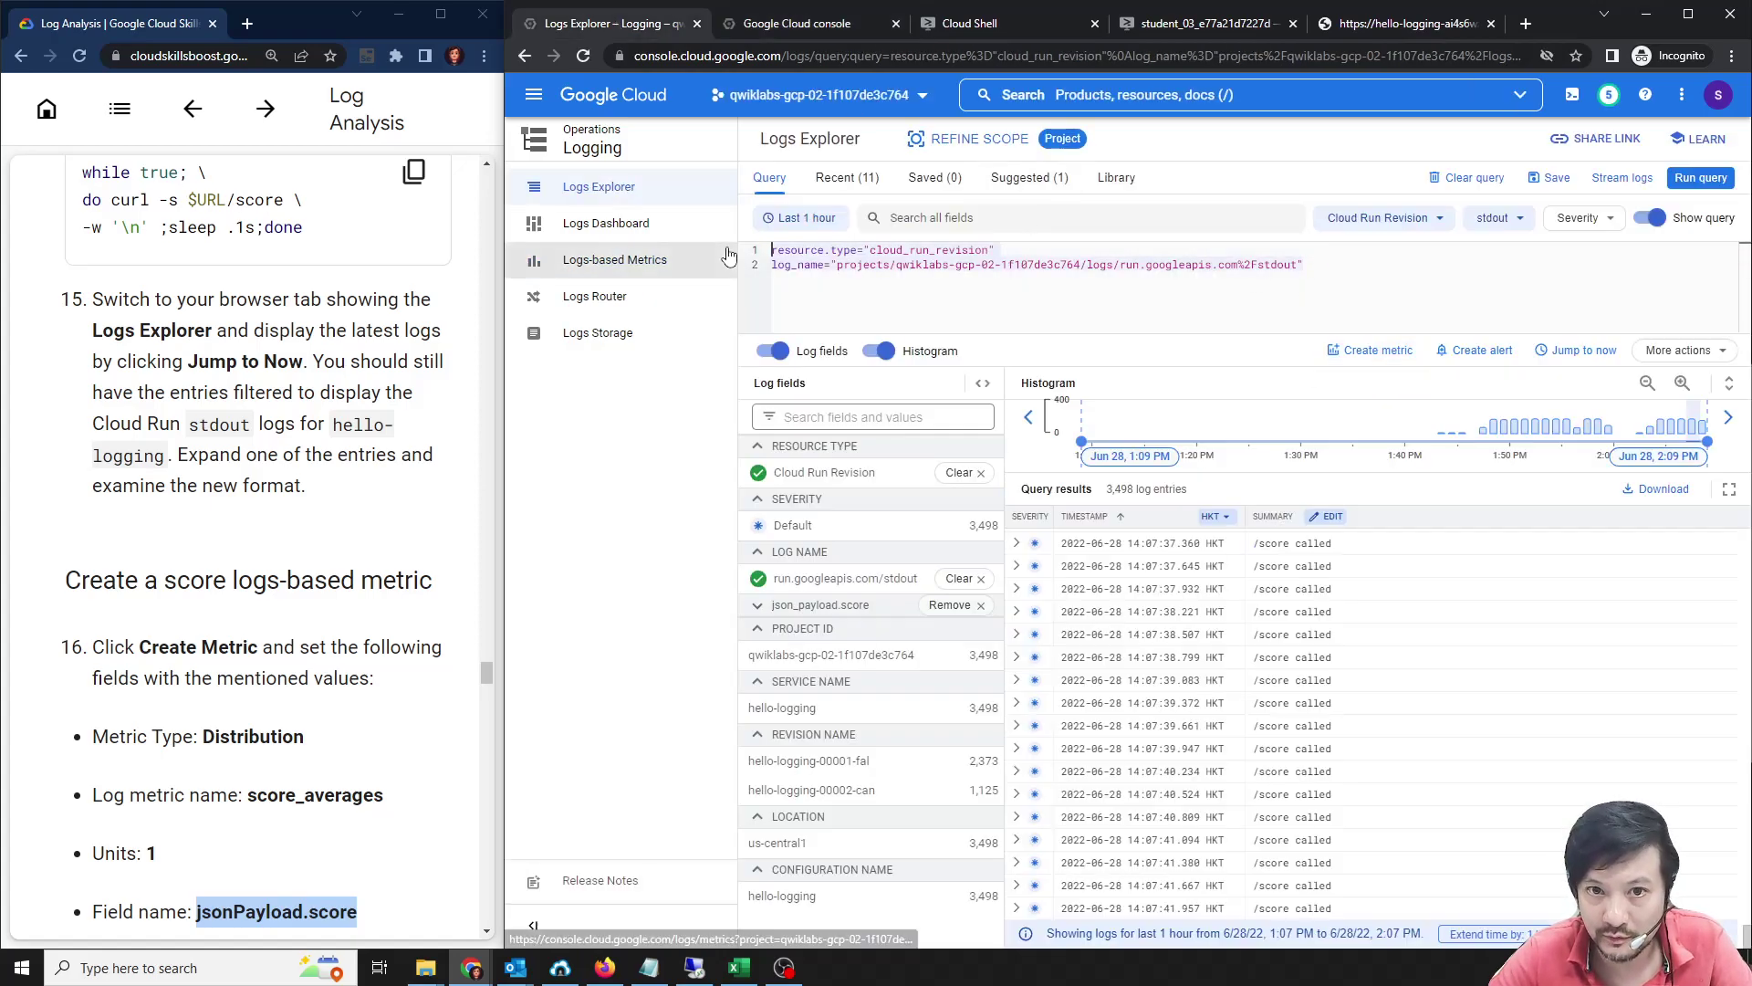
pyautogui.click(840, 24)
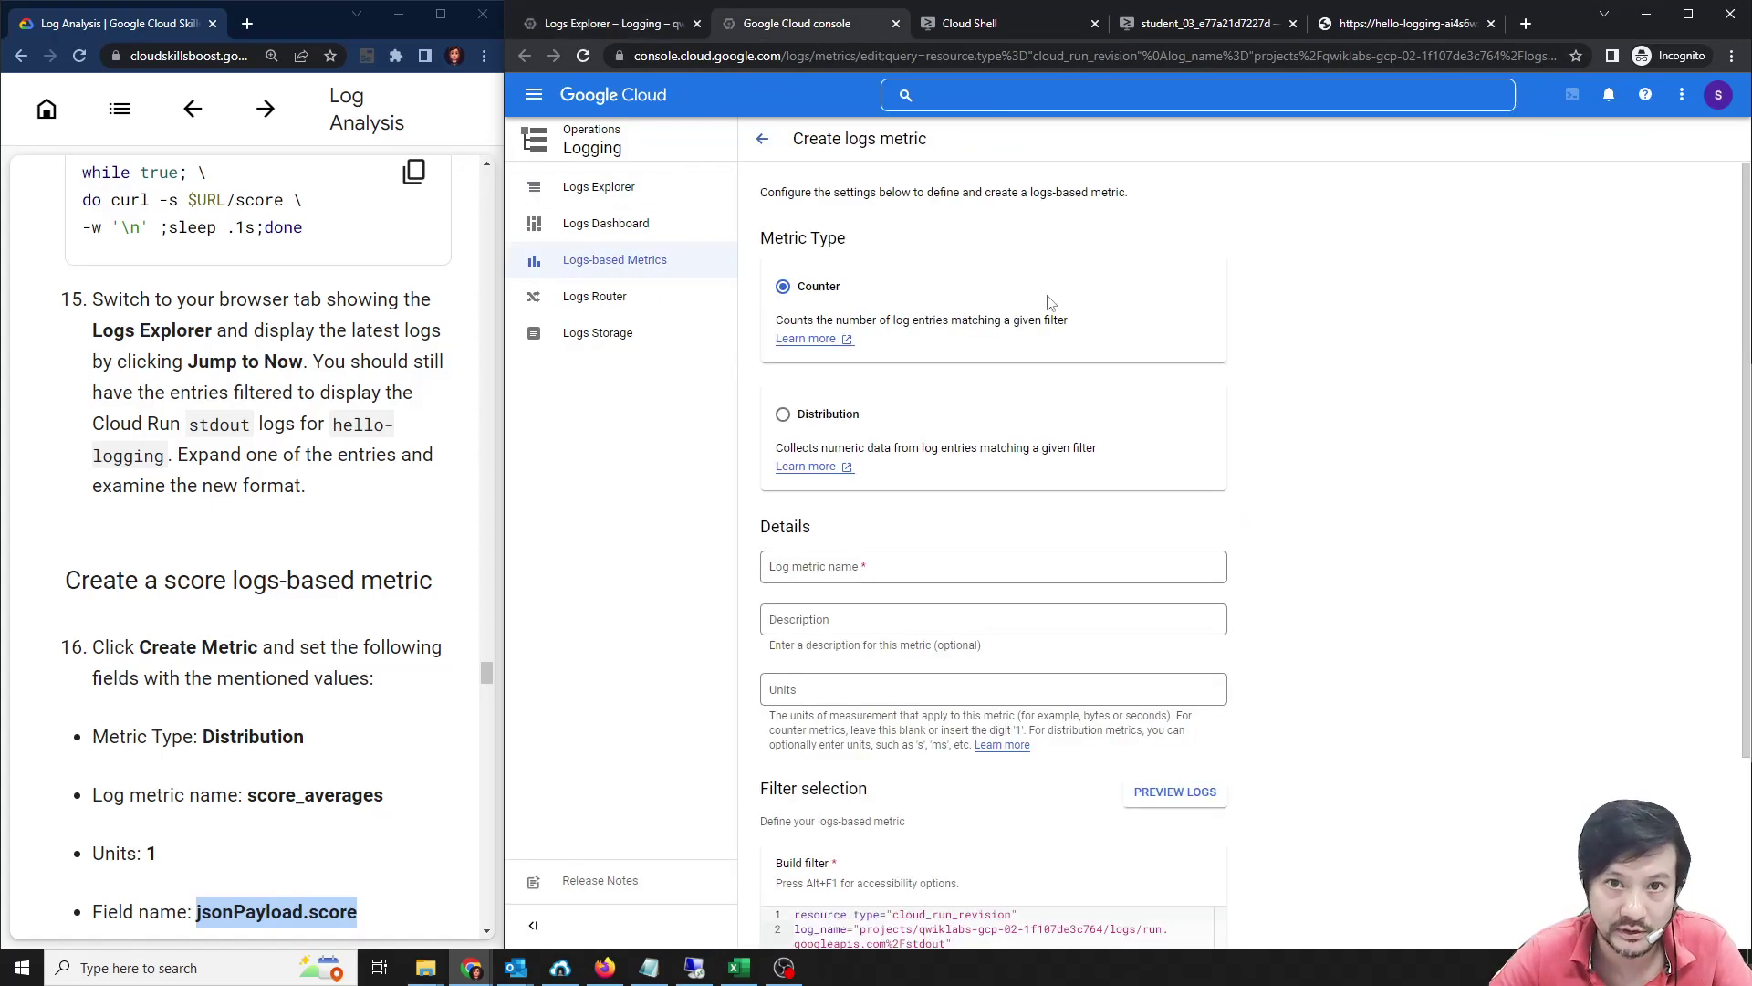
pyautogui.scroll(-3, 1559, 622)
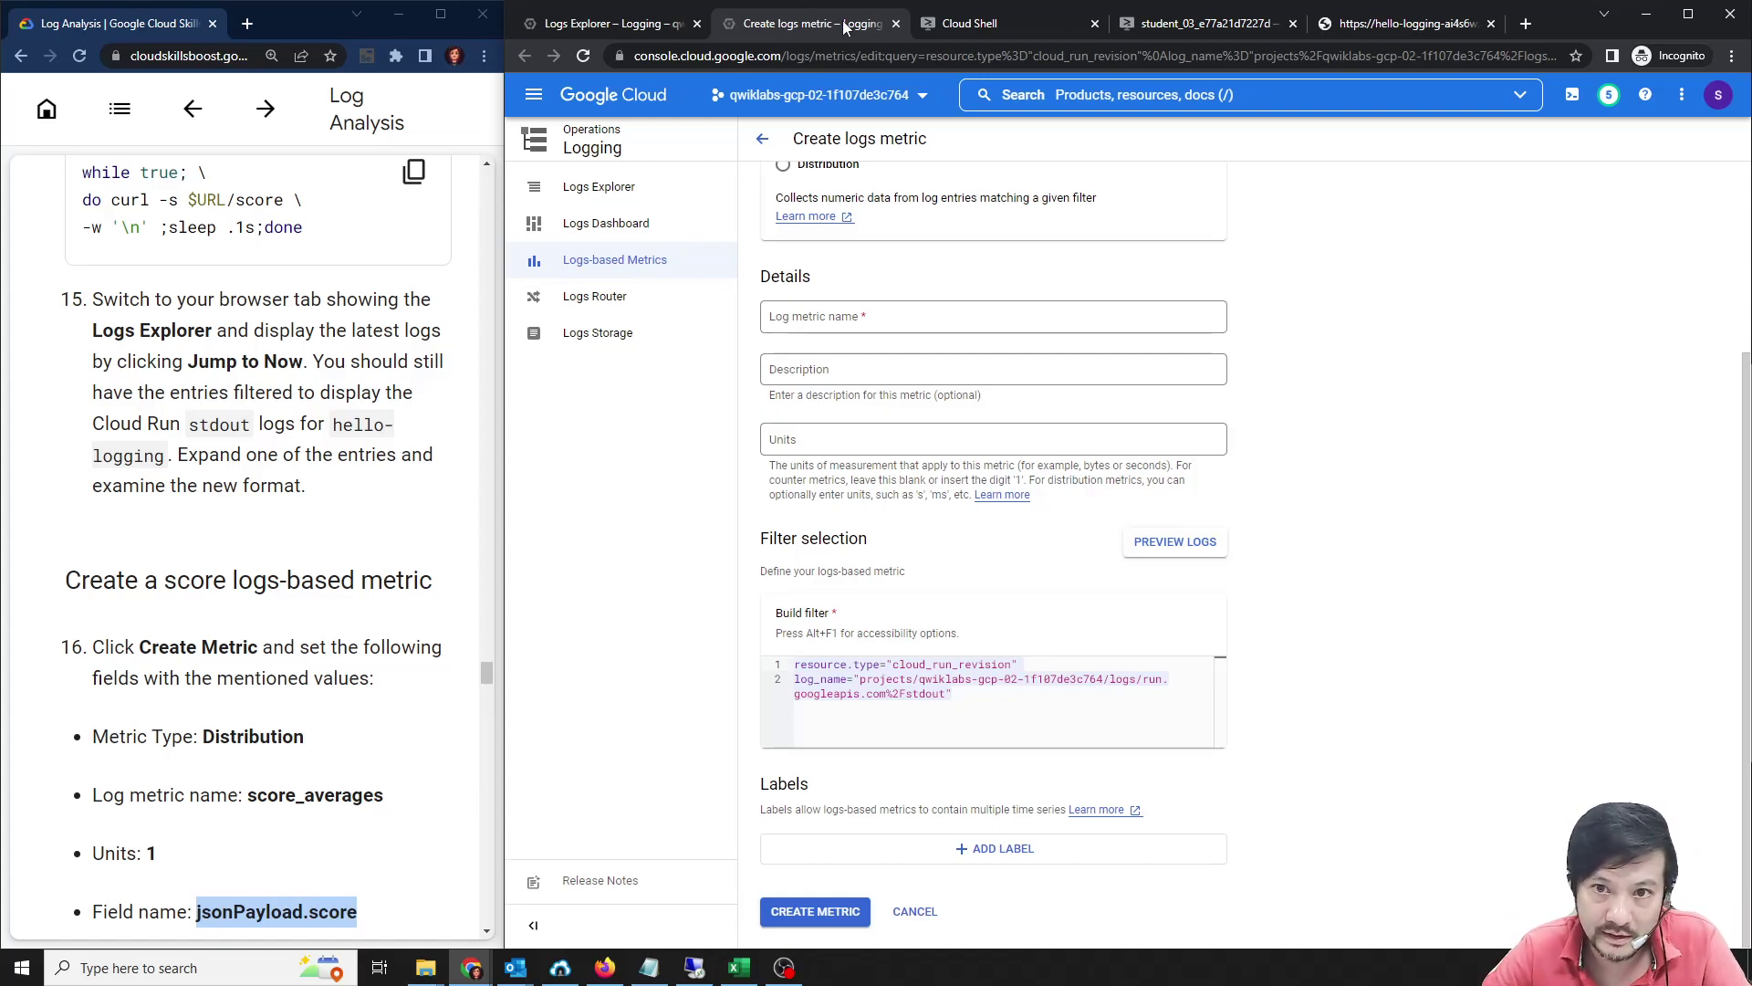
# Expand the first /score called entry in Logs Explorer, check the lab's metric type, and return to the metric form.
pyautogui.click(687, 27)
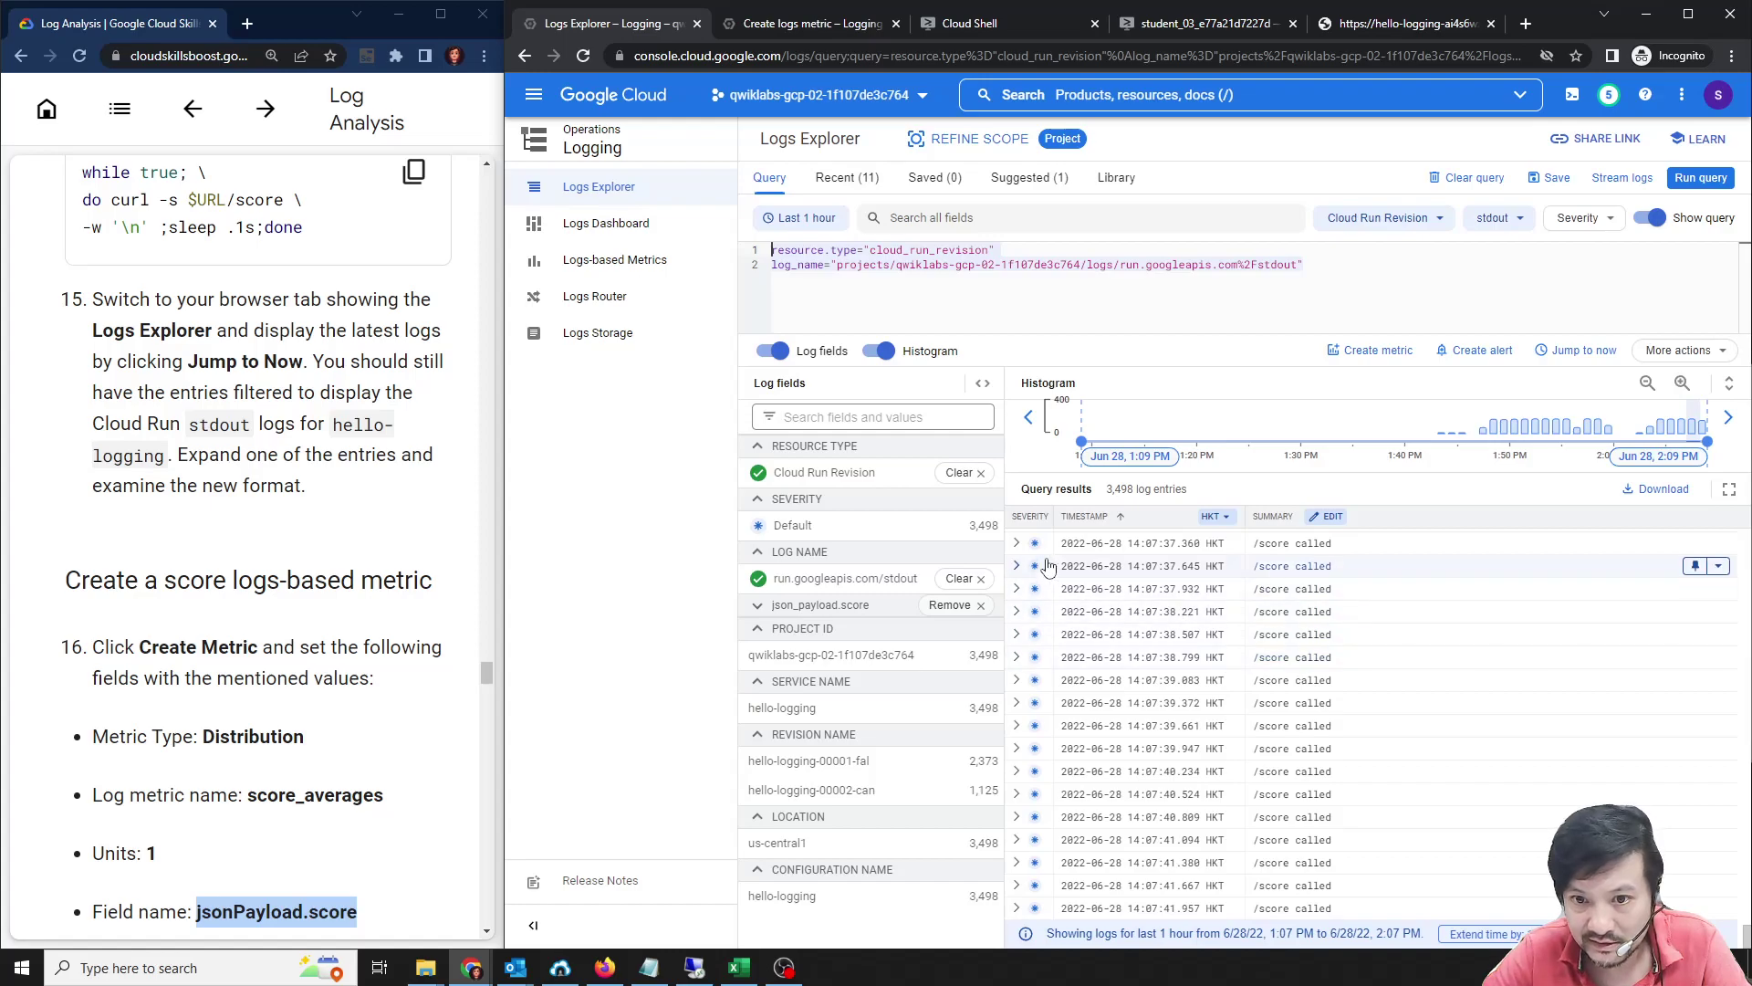
pyautogui.click(1017, 544)
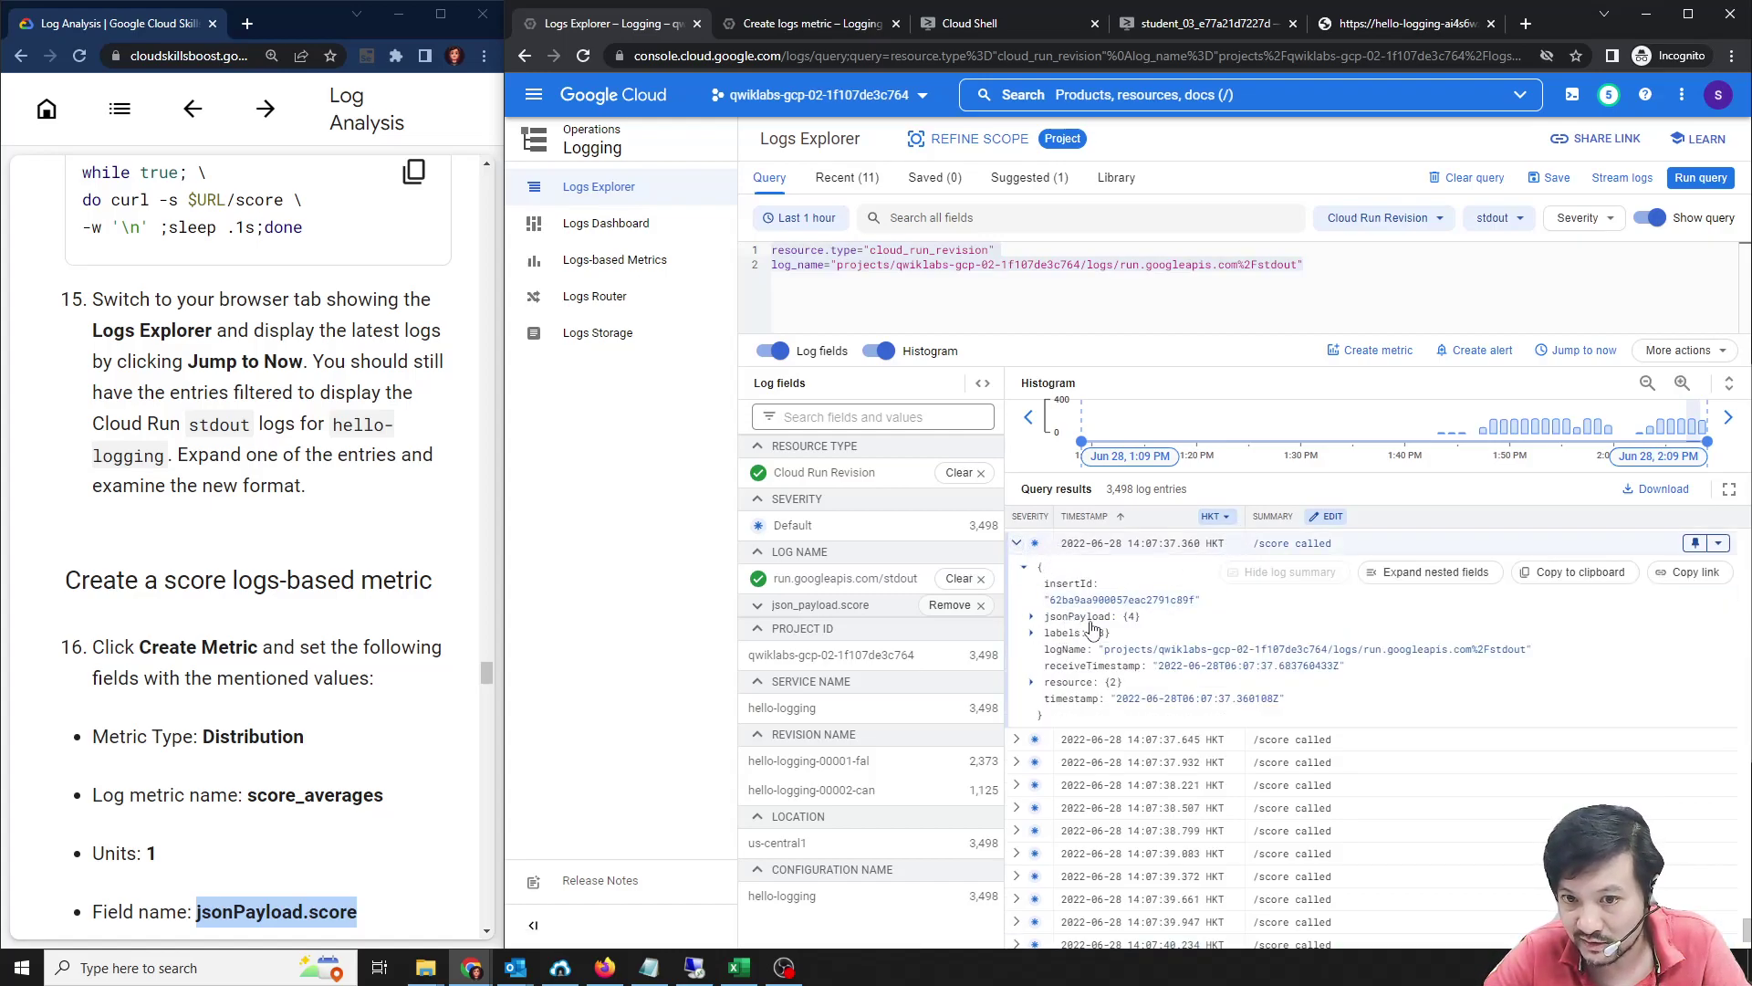
pyautogui.click(828, 30)
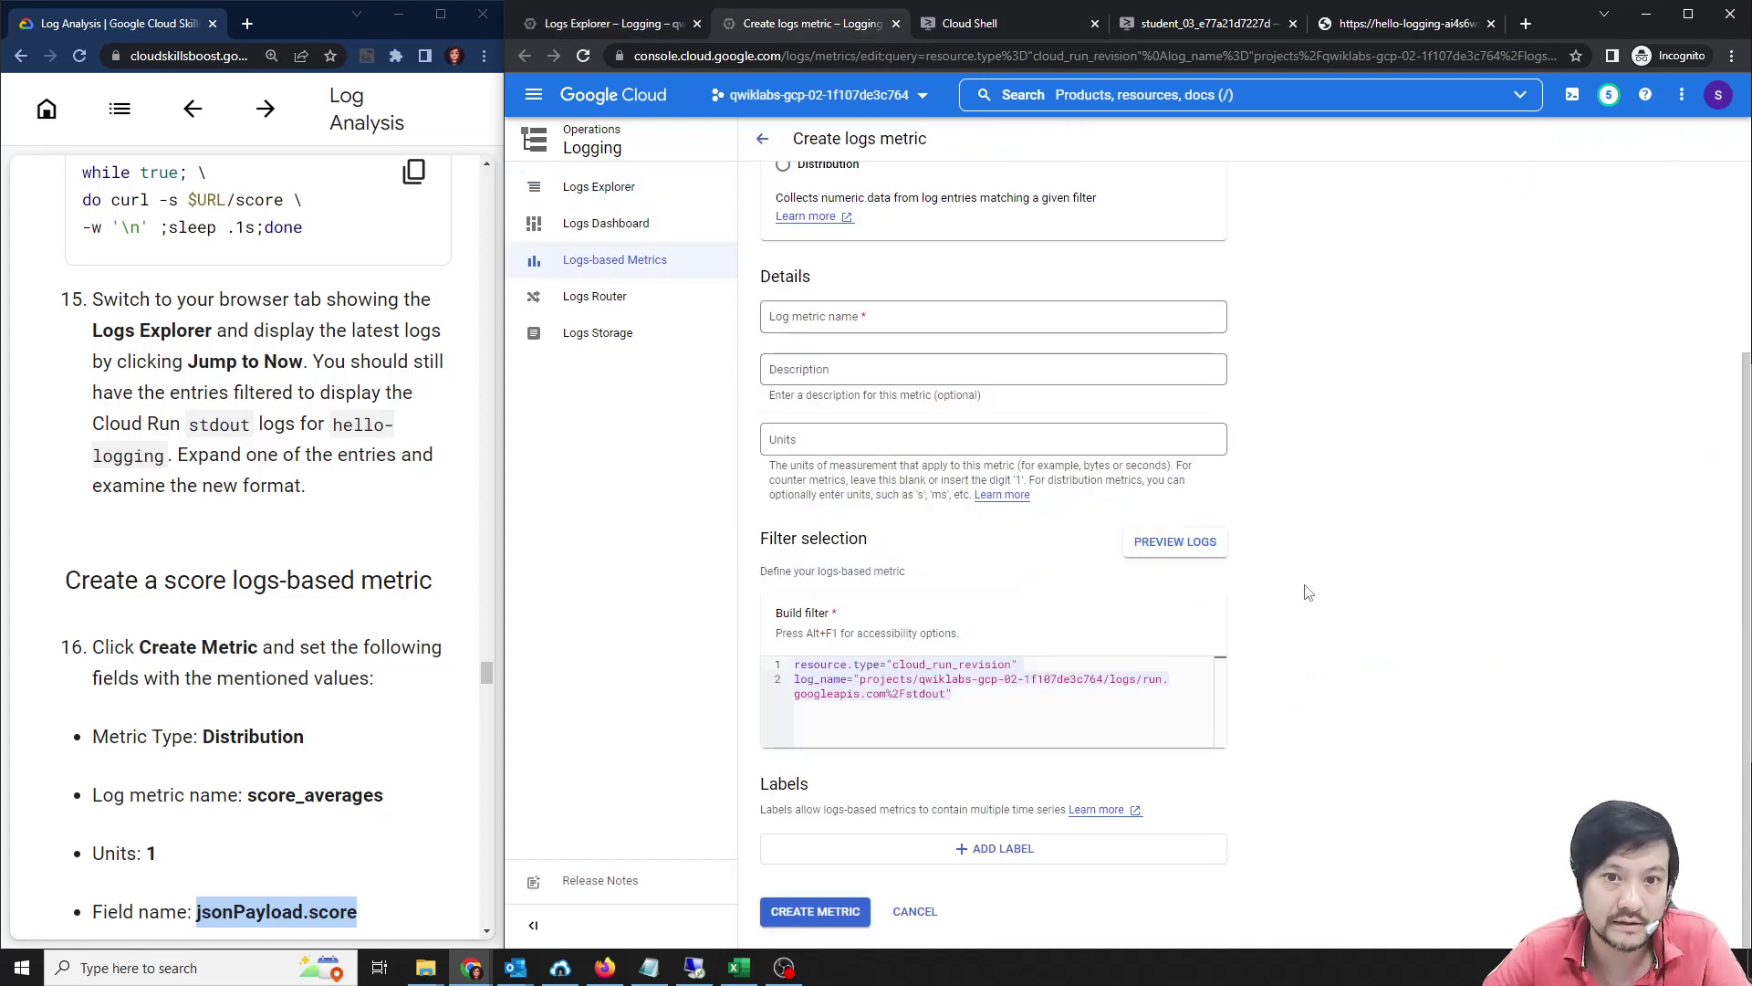
pyautogui.click(603, 23)
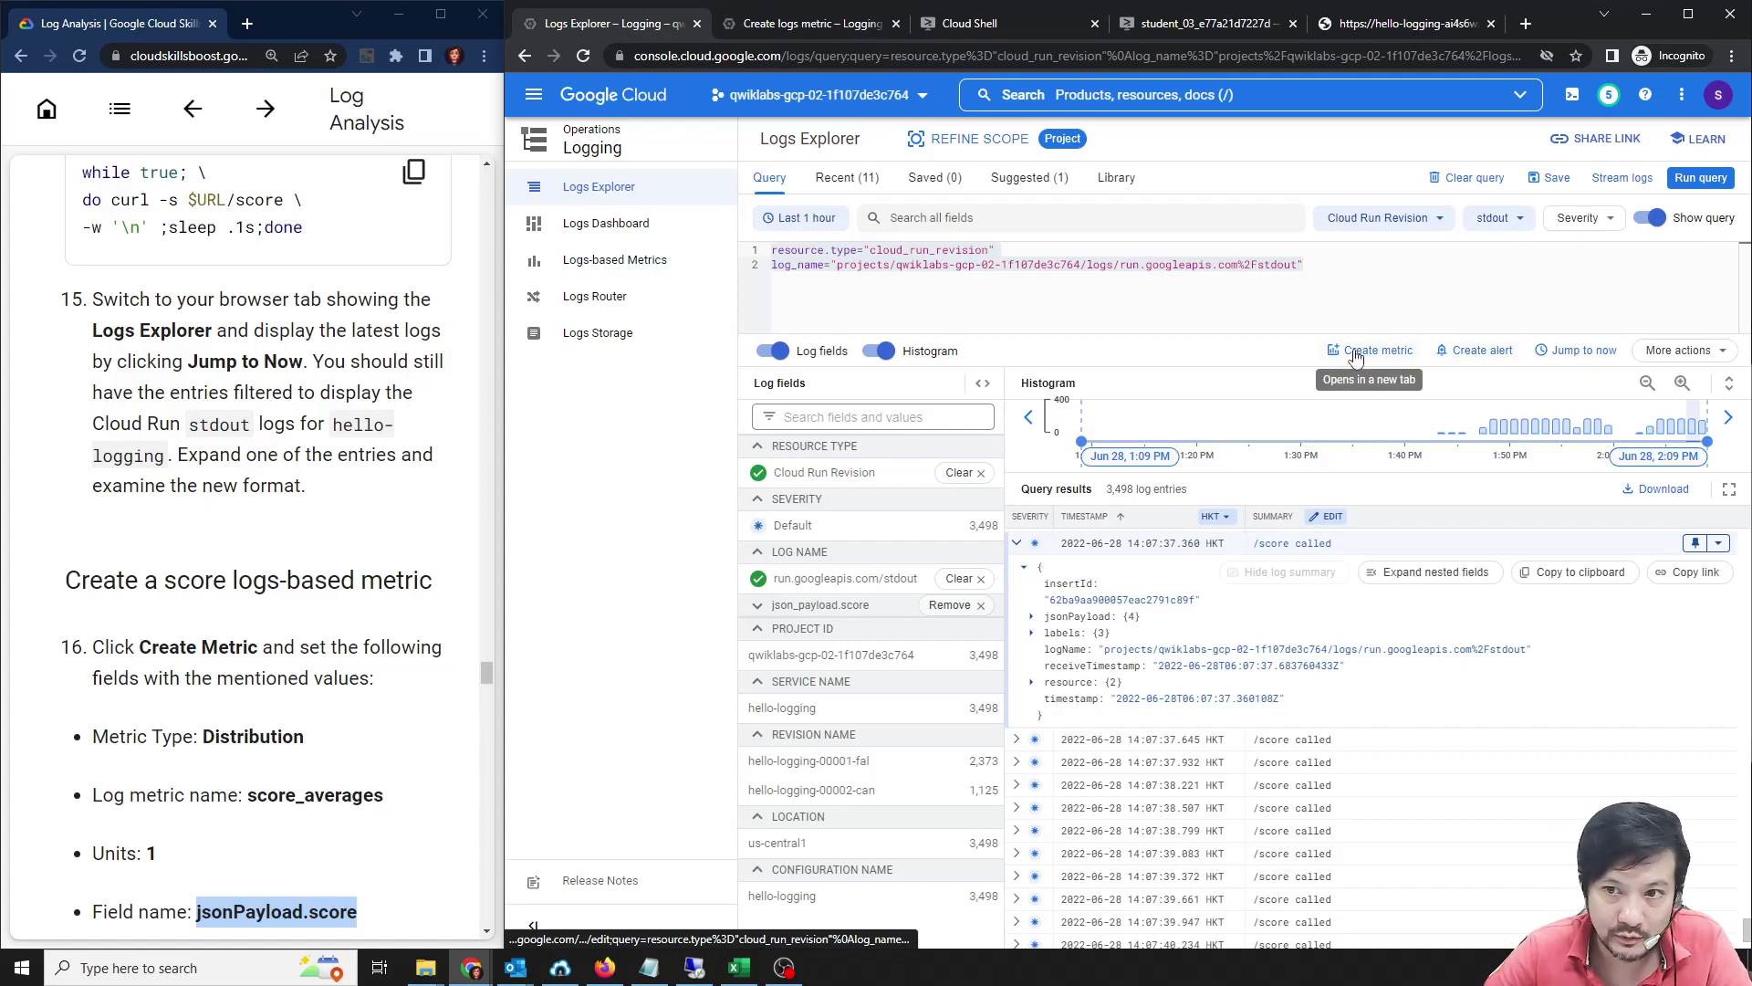
pyautogui.doubleClick(238, 730)
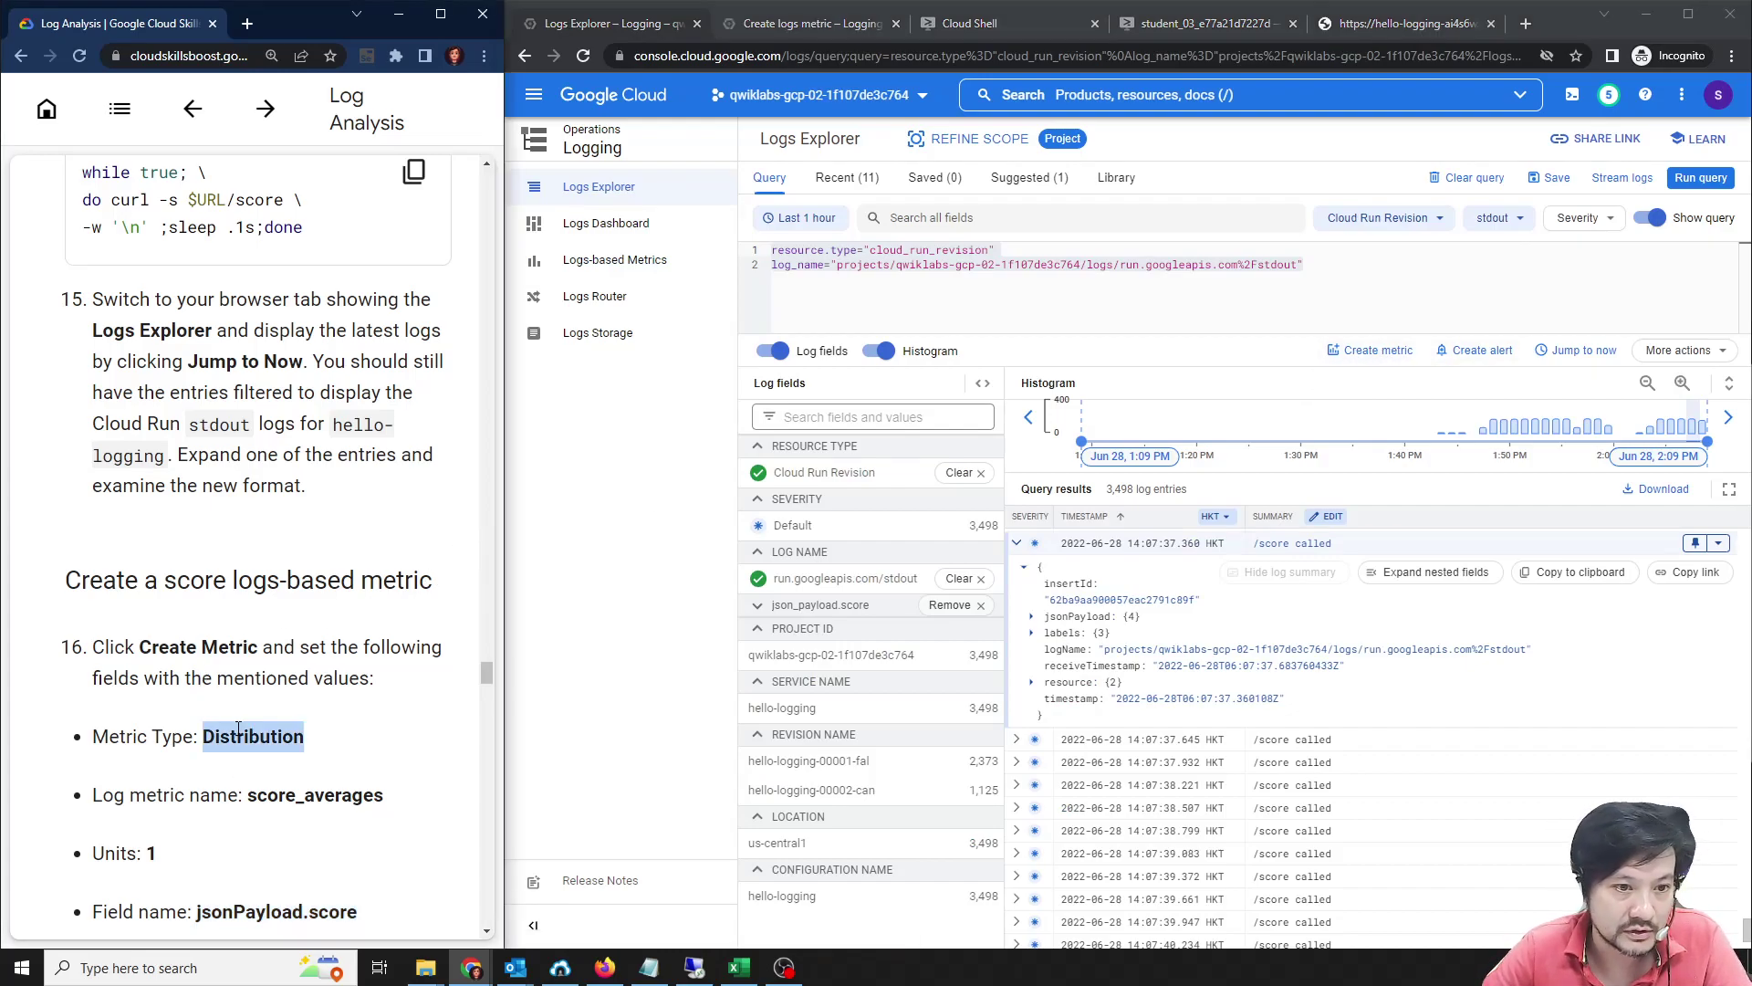
pyautogui.click(812, 25)
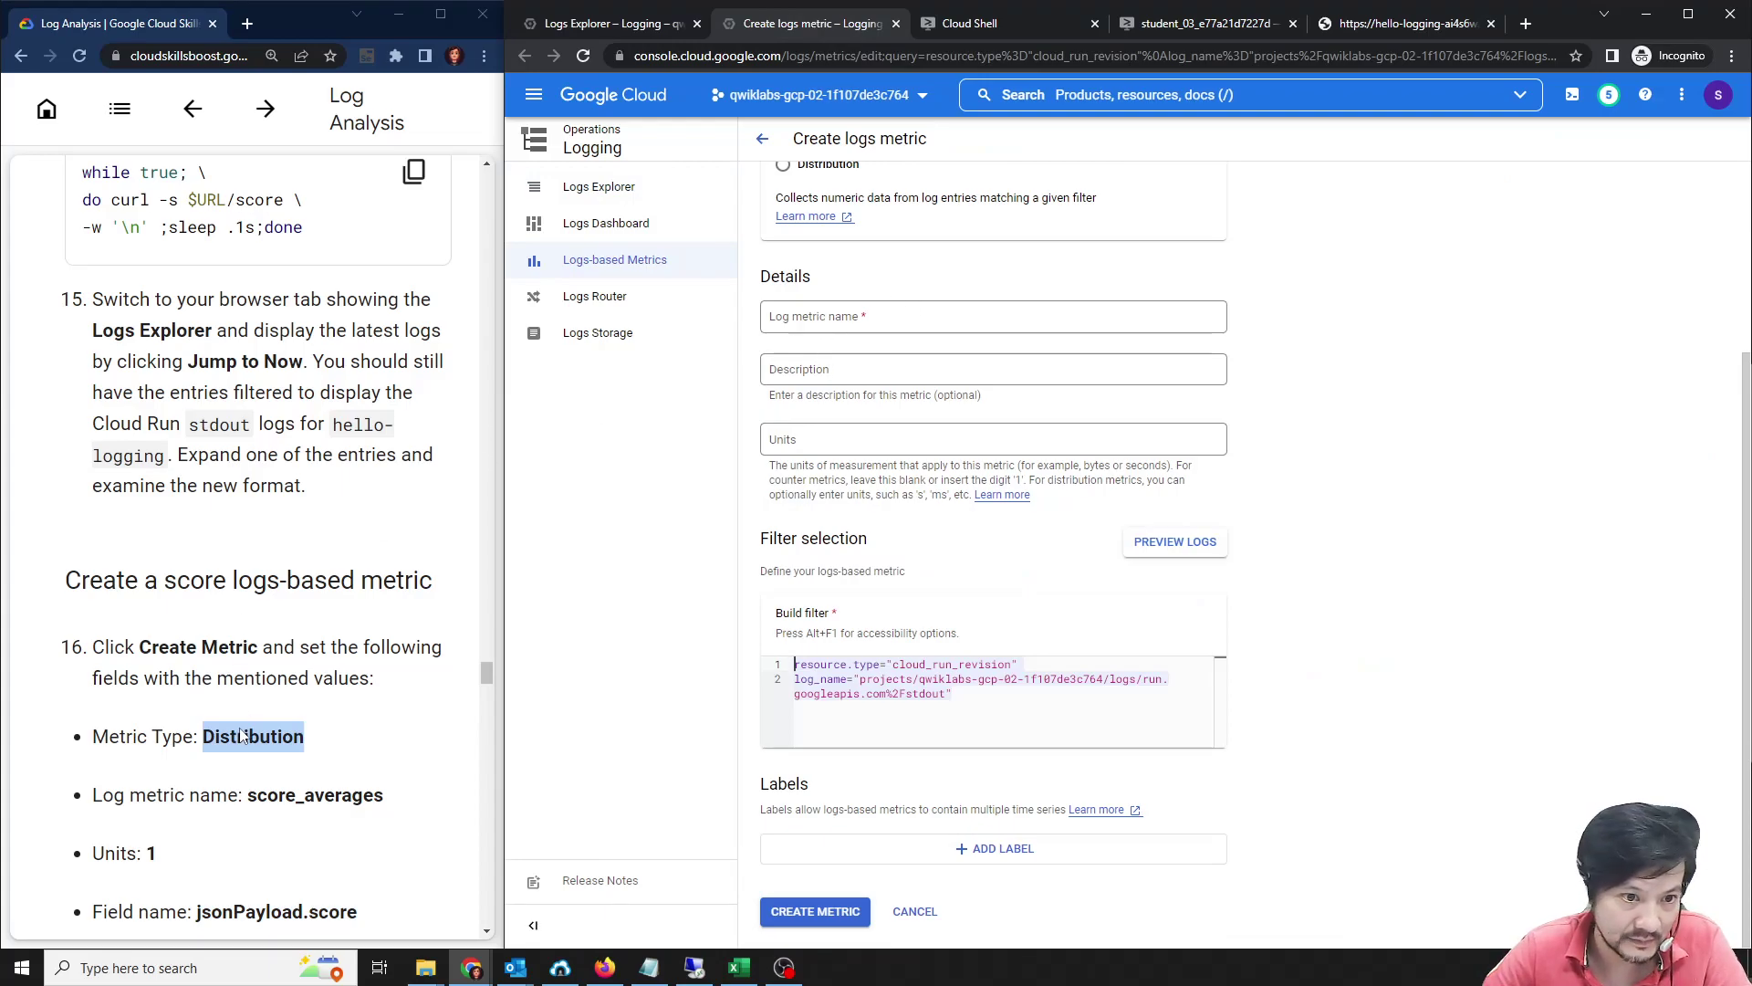
# Name the log metric score_averages and set its metric type to Distribution.
pyautogui.scroll(-1, 297, 783)
pyautogui.doubleClick(307, 703)
pyautogui.hotkey('ctrl', 'c')
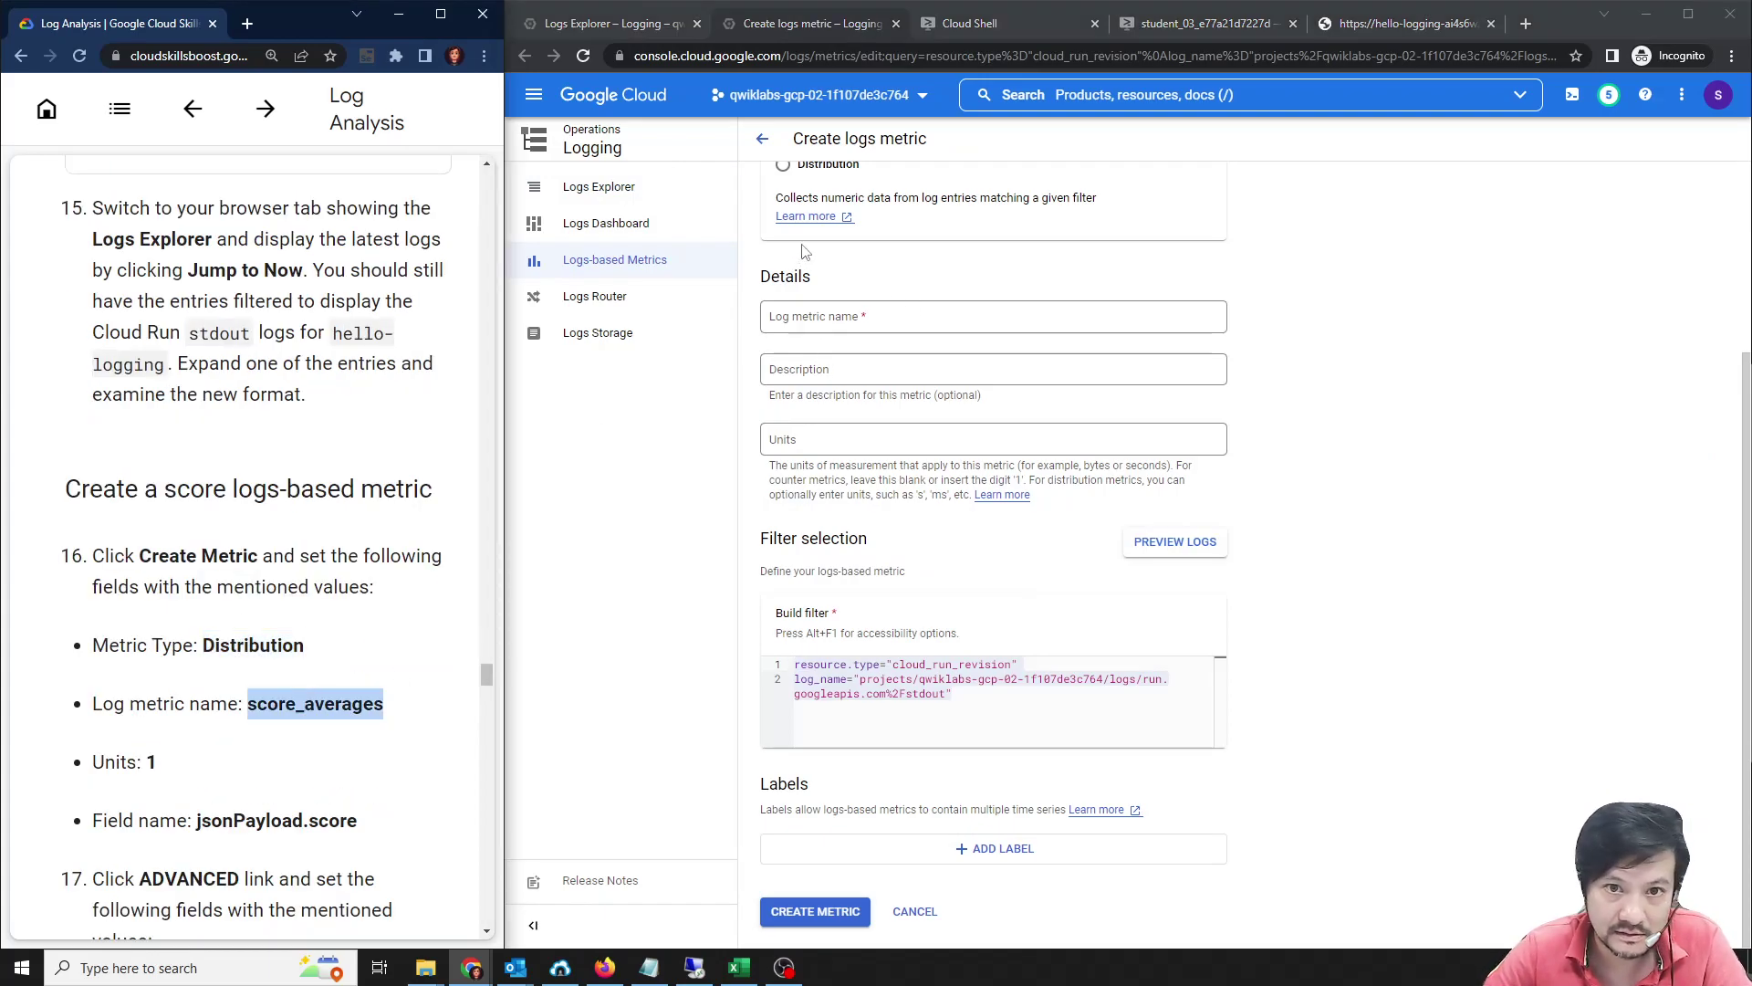
pyautogui.click(813, 316)
pyautogui.hotkey('ctrl', 'v')
pyautogui.click(804, 375)
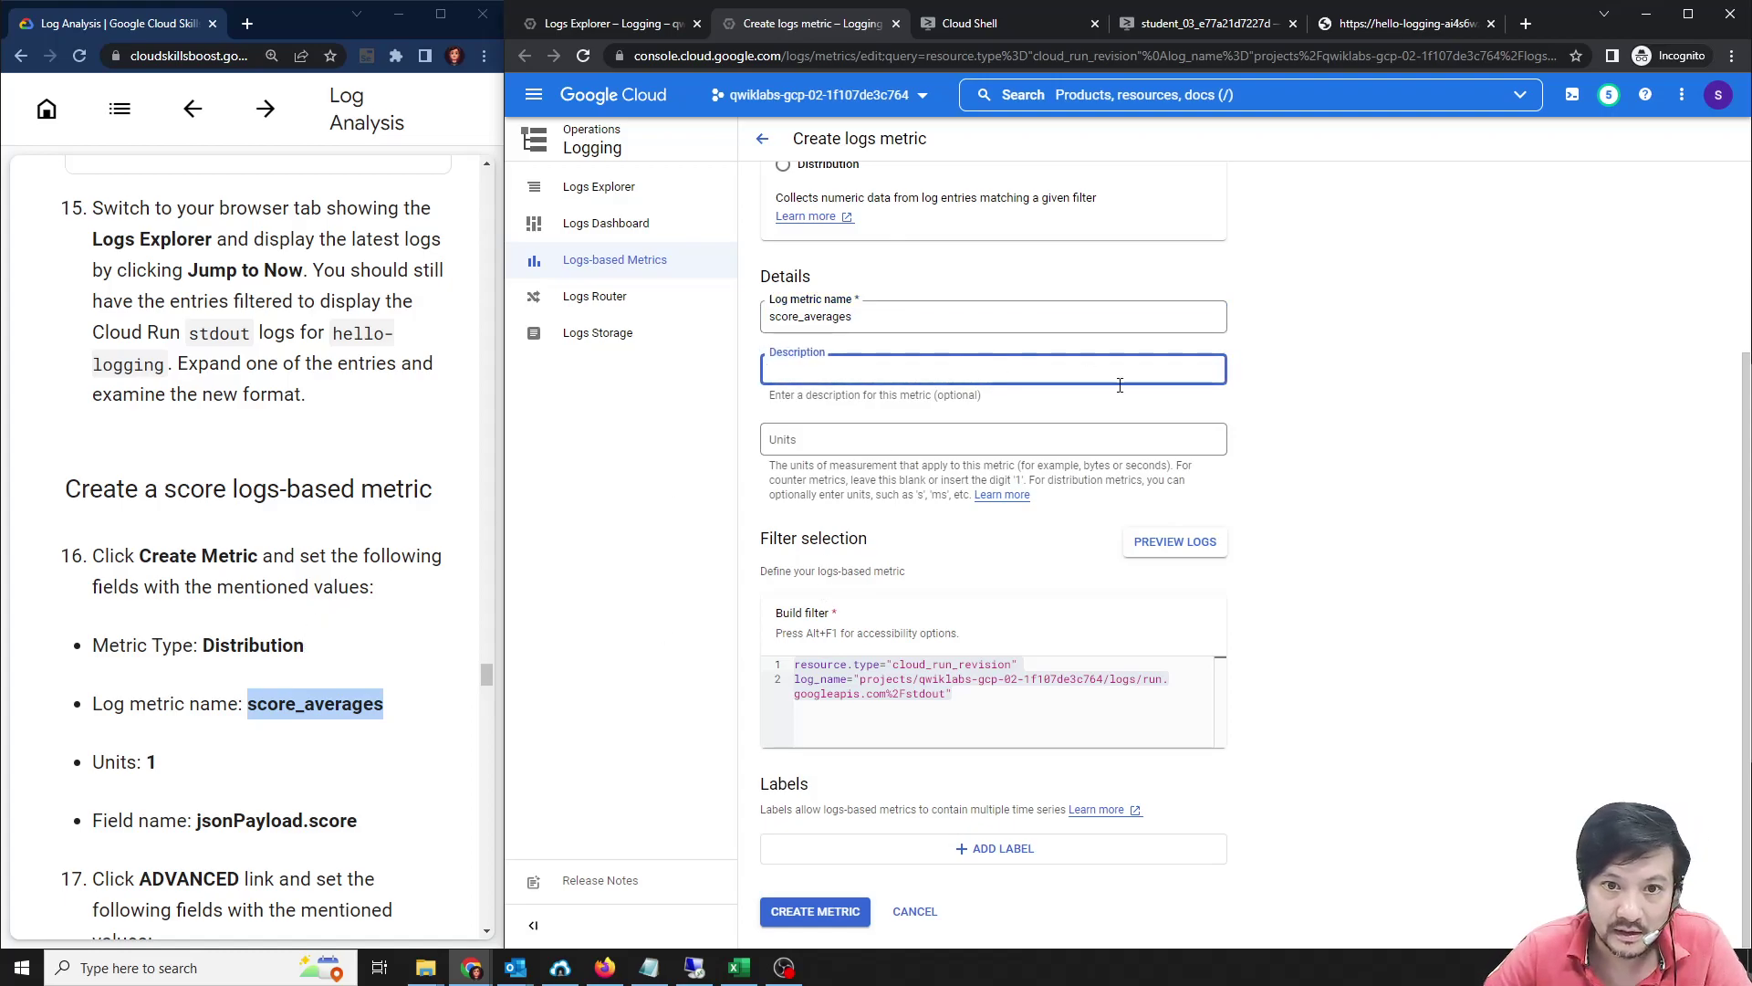
pyautogui.scroll(2, 1090, 375)
pyautogui.click(800, 348)
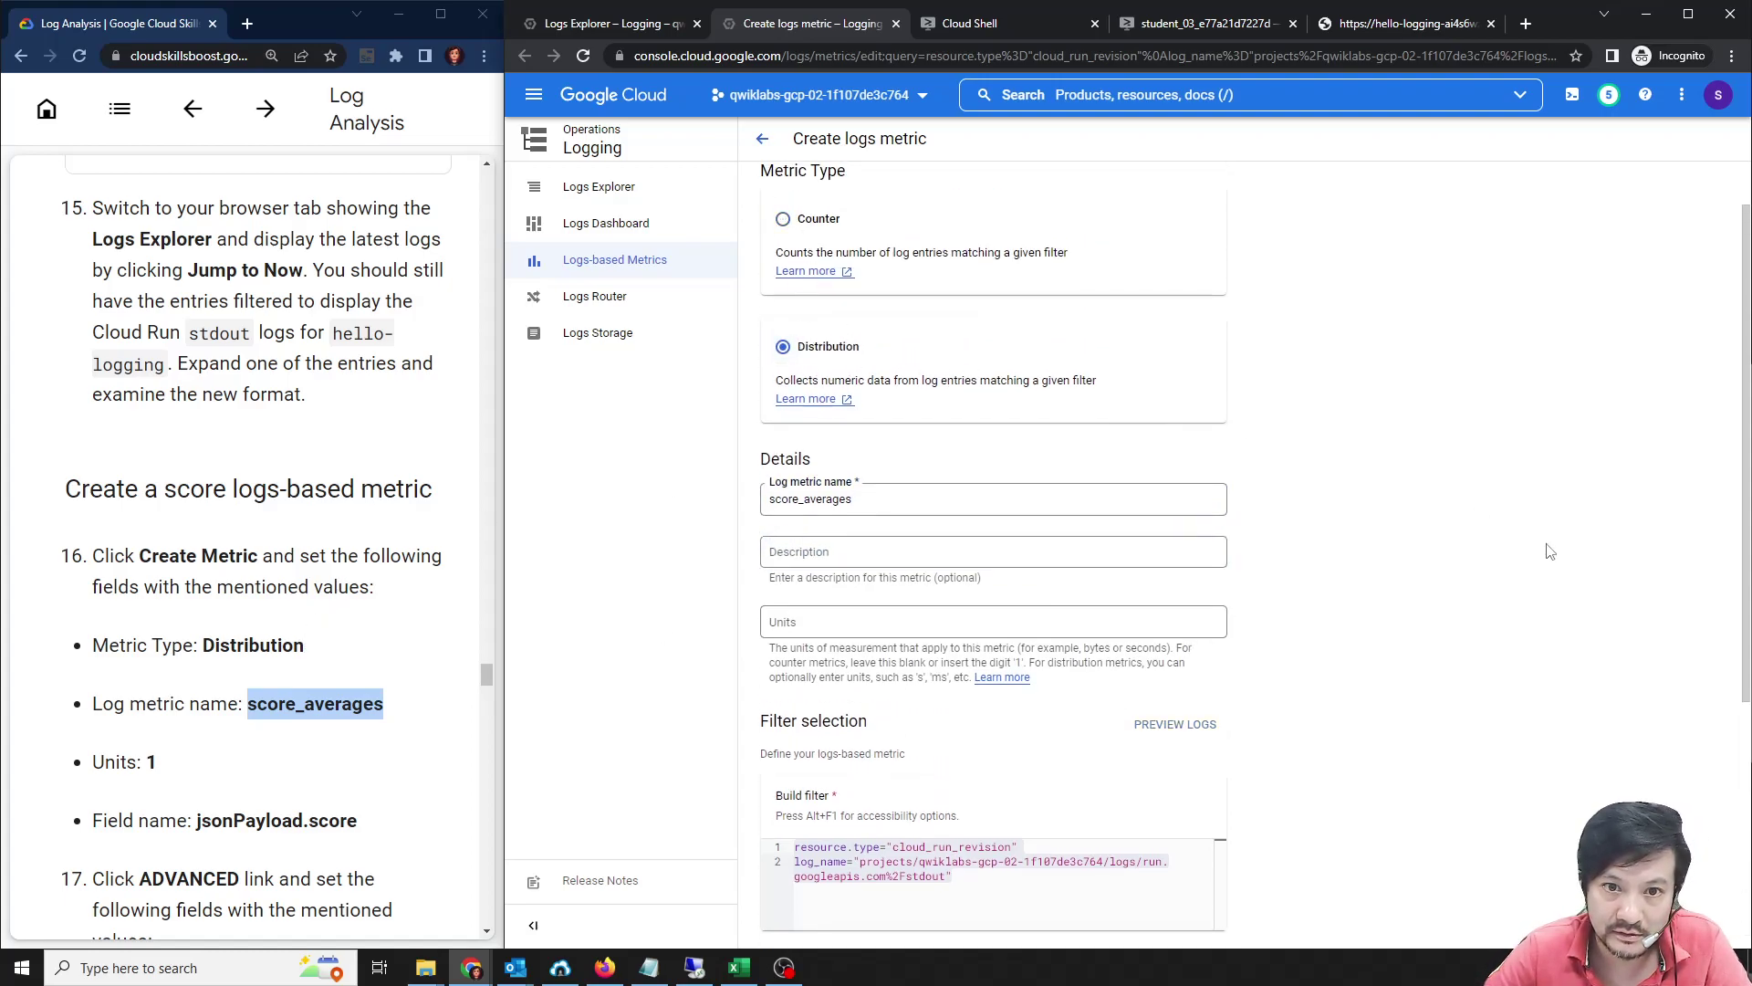
# Set the metric's units to 1.
pyautogui.scroll(-2, 1396, 570)
pyautogui.click(831, 450)
pyautogui.write('1')
pyautogui.click(1410, 598)
pyautogui.scroll(-1, 1394, 600)
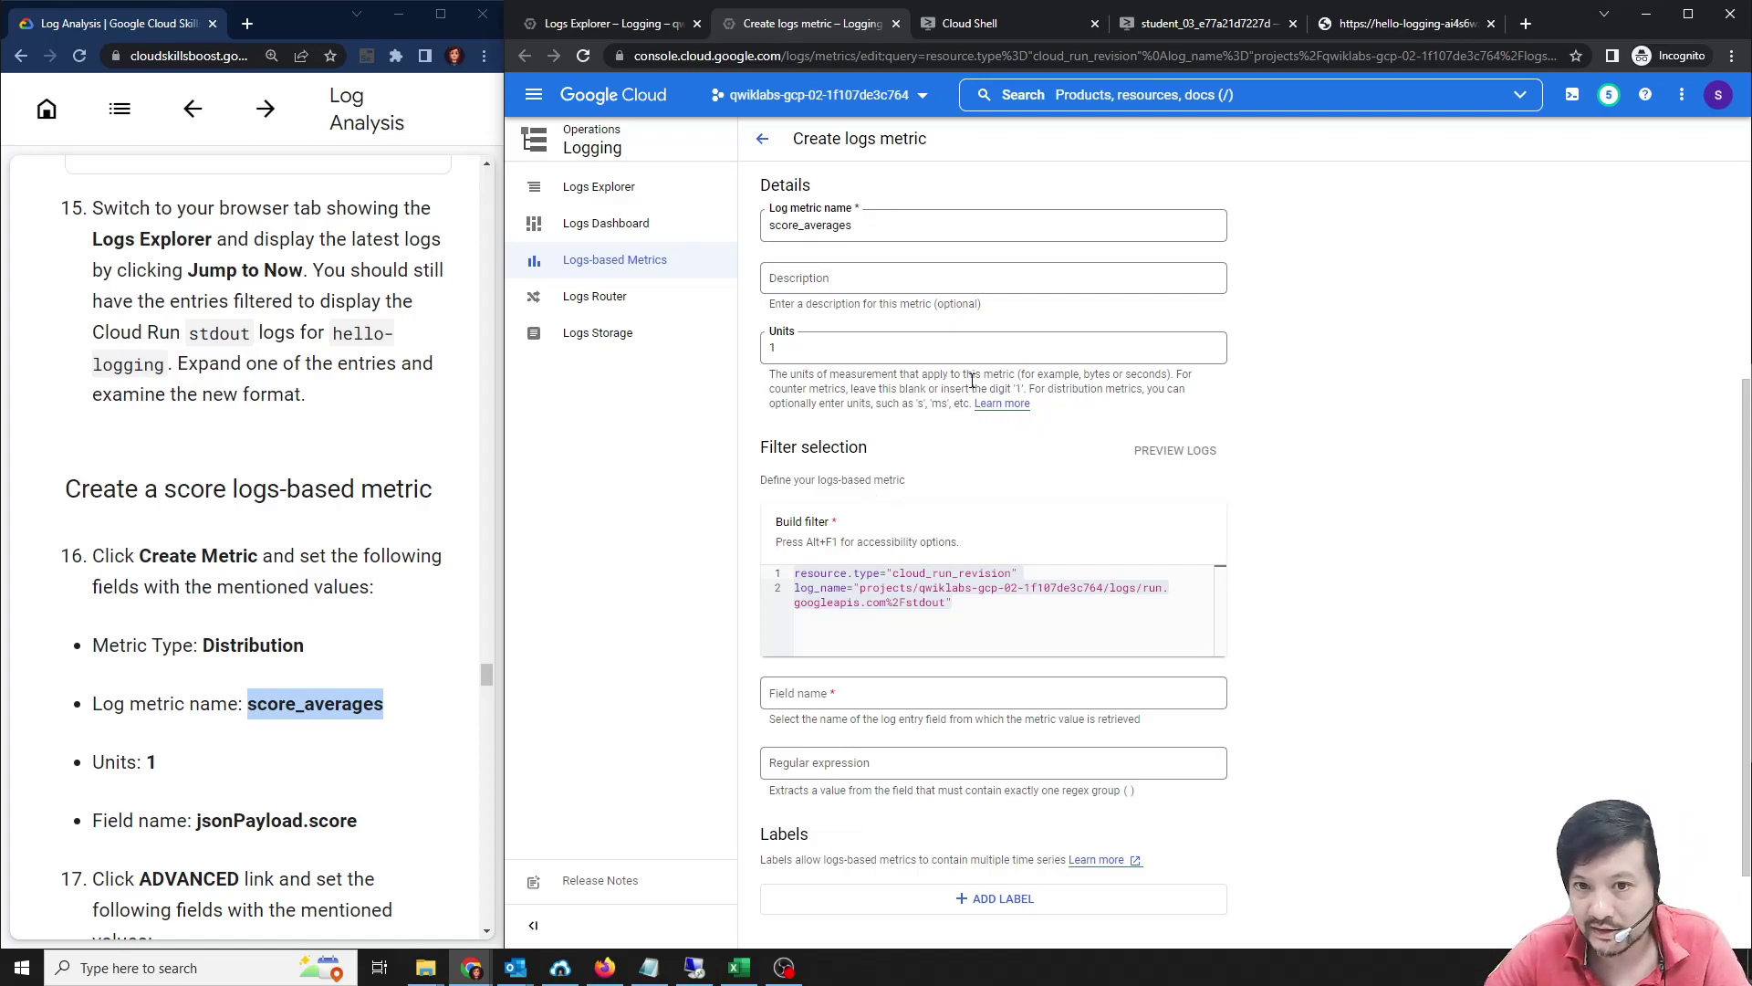
# Copy jsonPayload.score from the lab instructions into the metric's field name.
pyautogui.scroll(-1, 1329, 423)
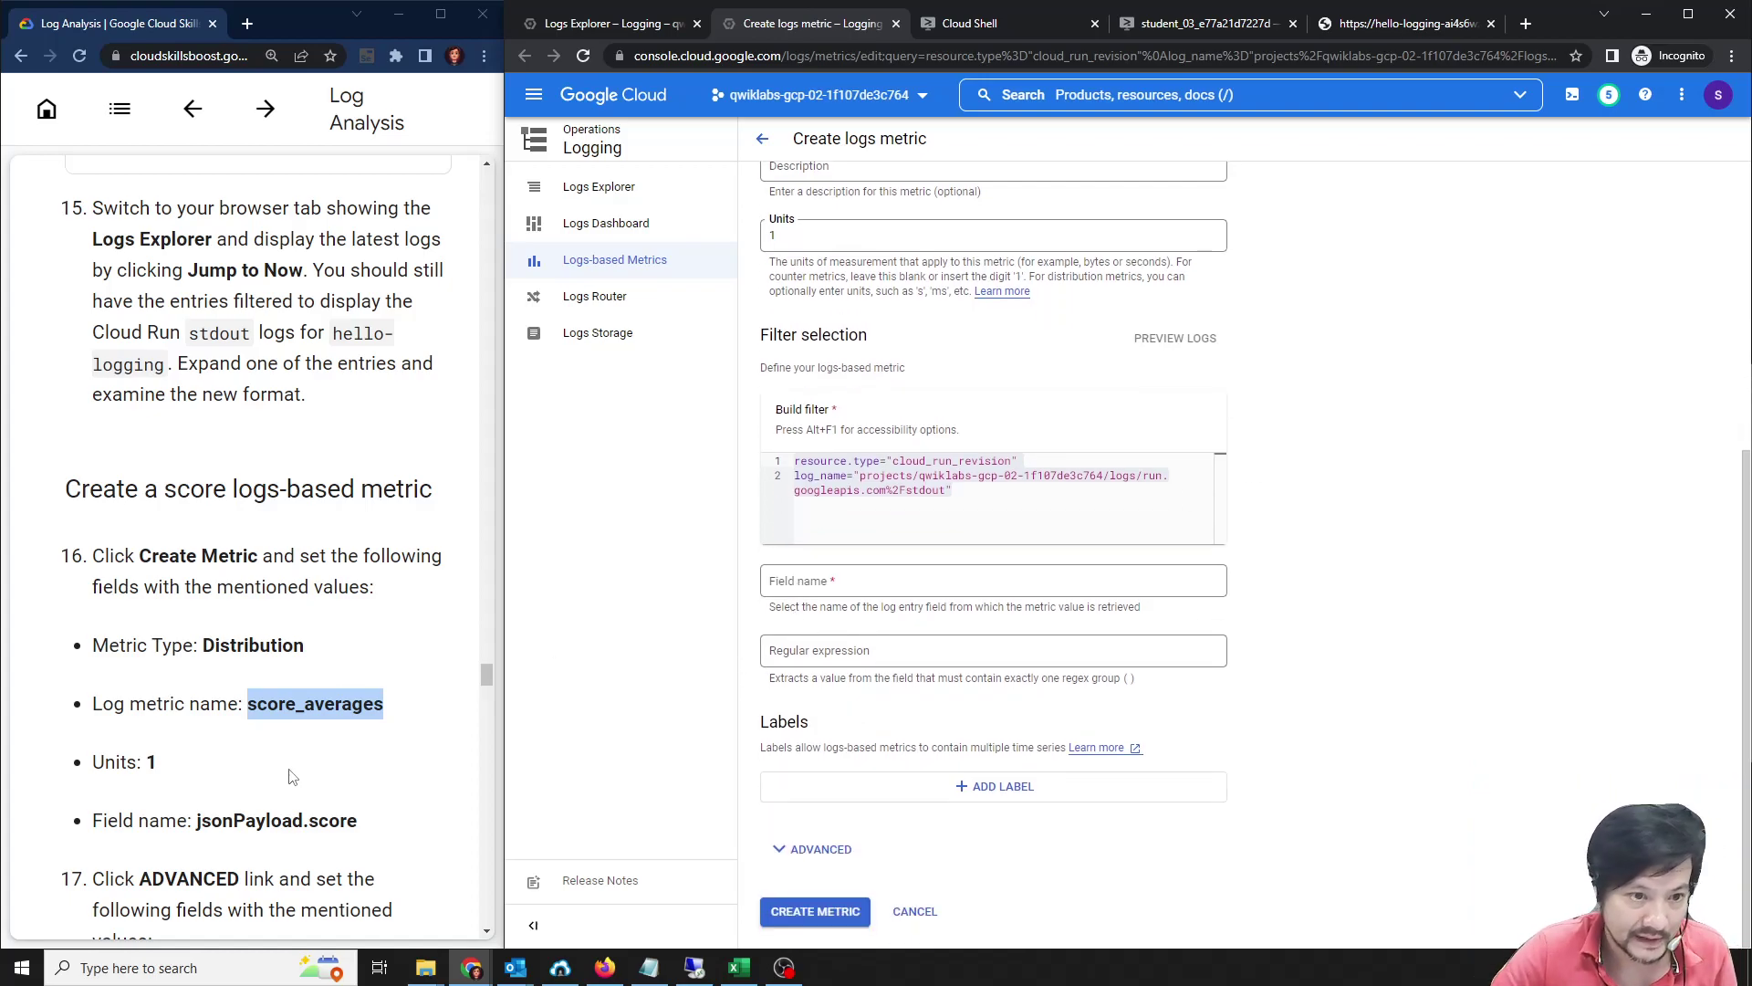
pyautogui.doubleClick(277, 700)
pyautogui.scroll(-1, 239, 762)
pyautogui.doubleClick(266, 730)
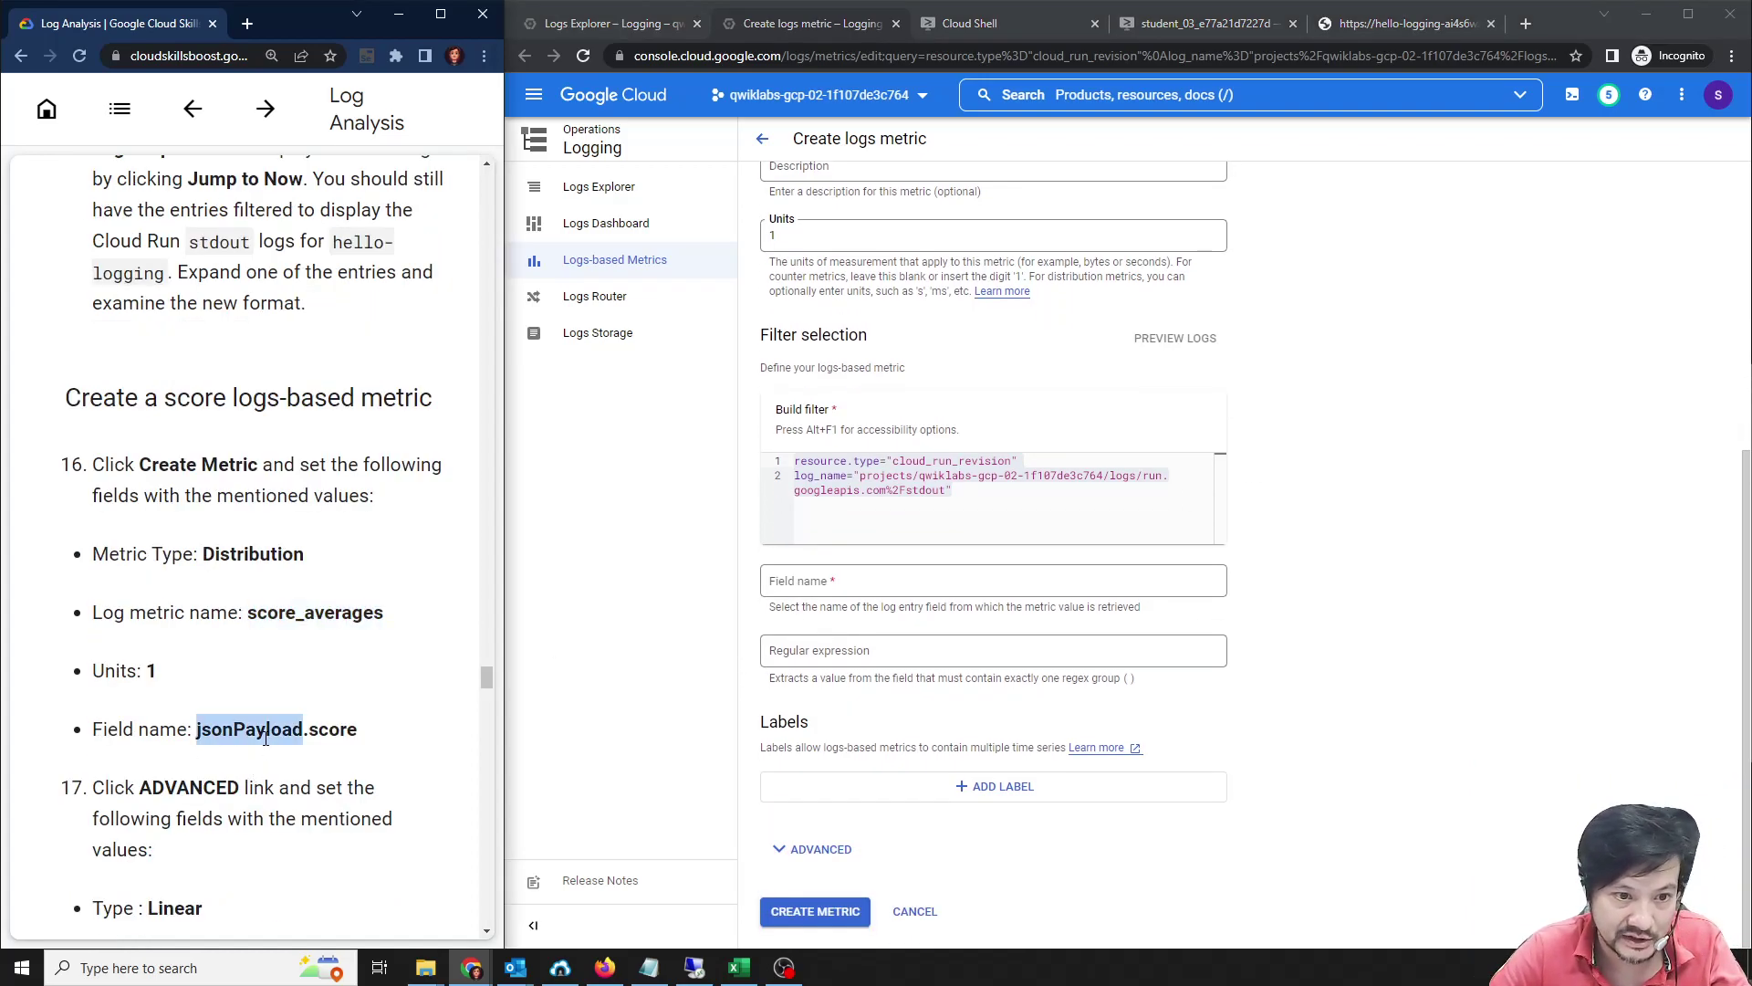
pyautogui.moveTo(352, 735); pyautogui.dragTo(473, 696)
pyautogui.hotkey('ctrl', 'c')
pyautogui.click(795, 584)
pyautogui.hotkey('ctrl', 'v')
pyautogui.click(892, 612)
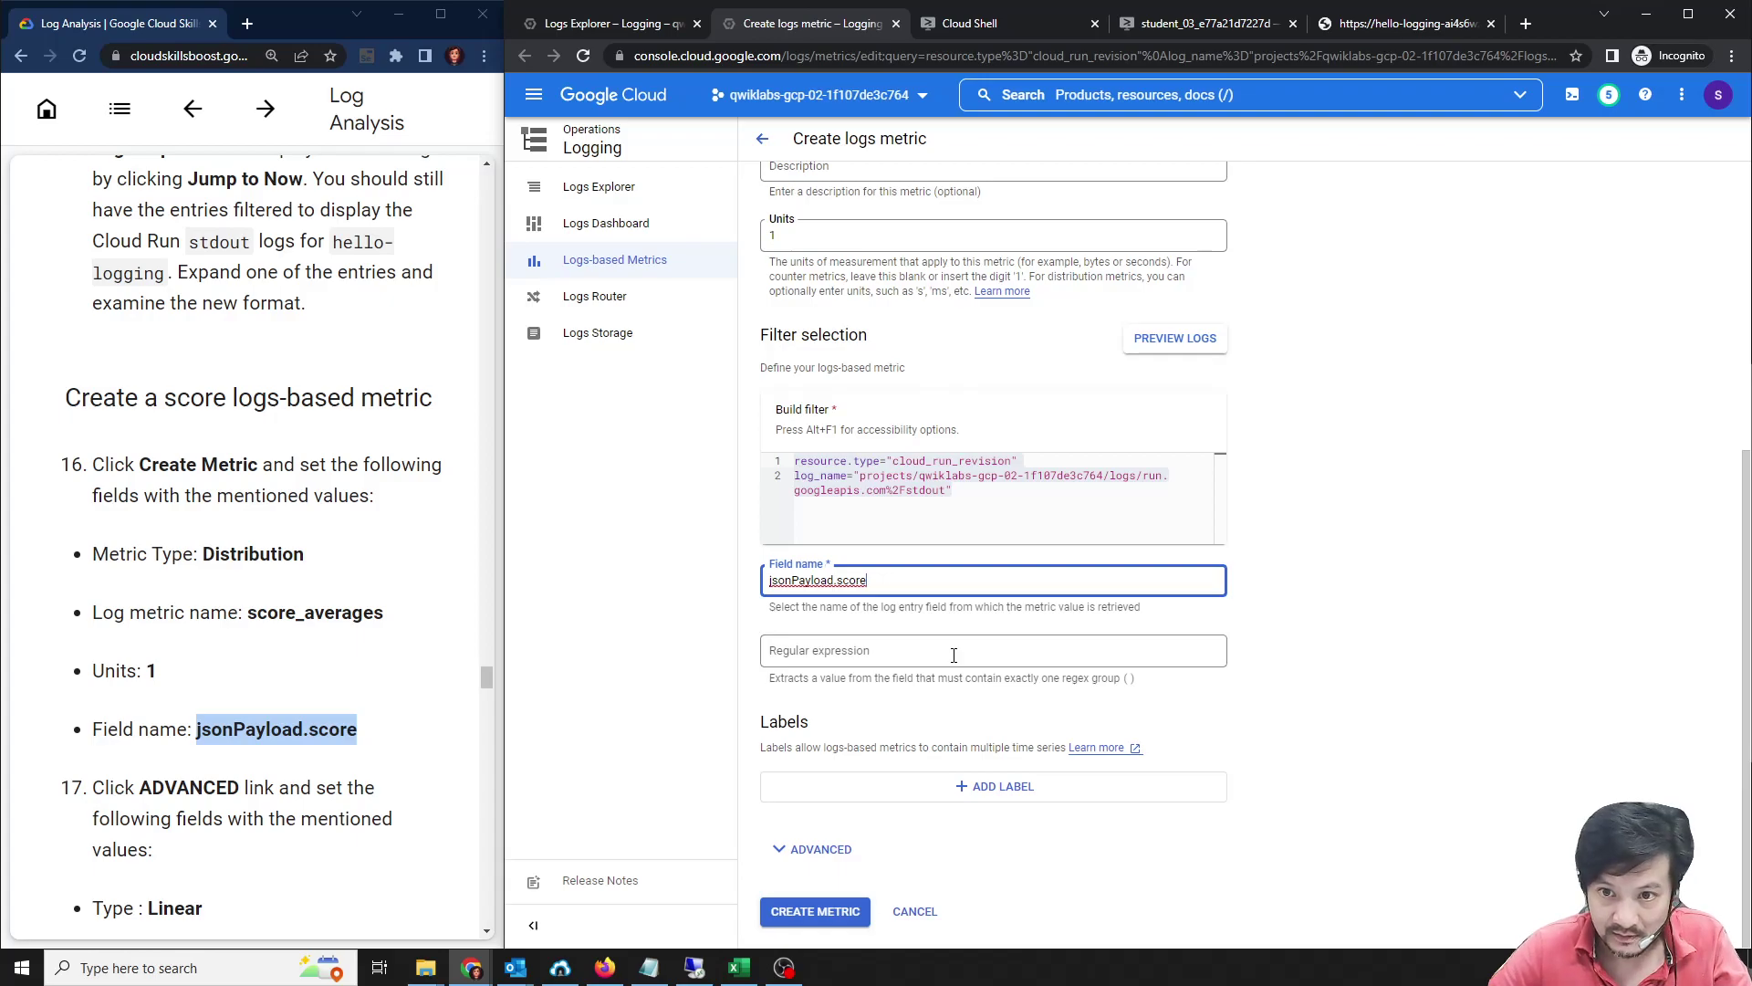
# Preview the logs matching the metric's filter, inspect one /score called entry, and close the preview.
pyautogui.click(1214, 344)
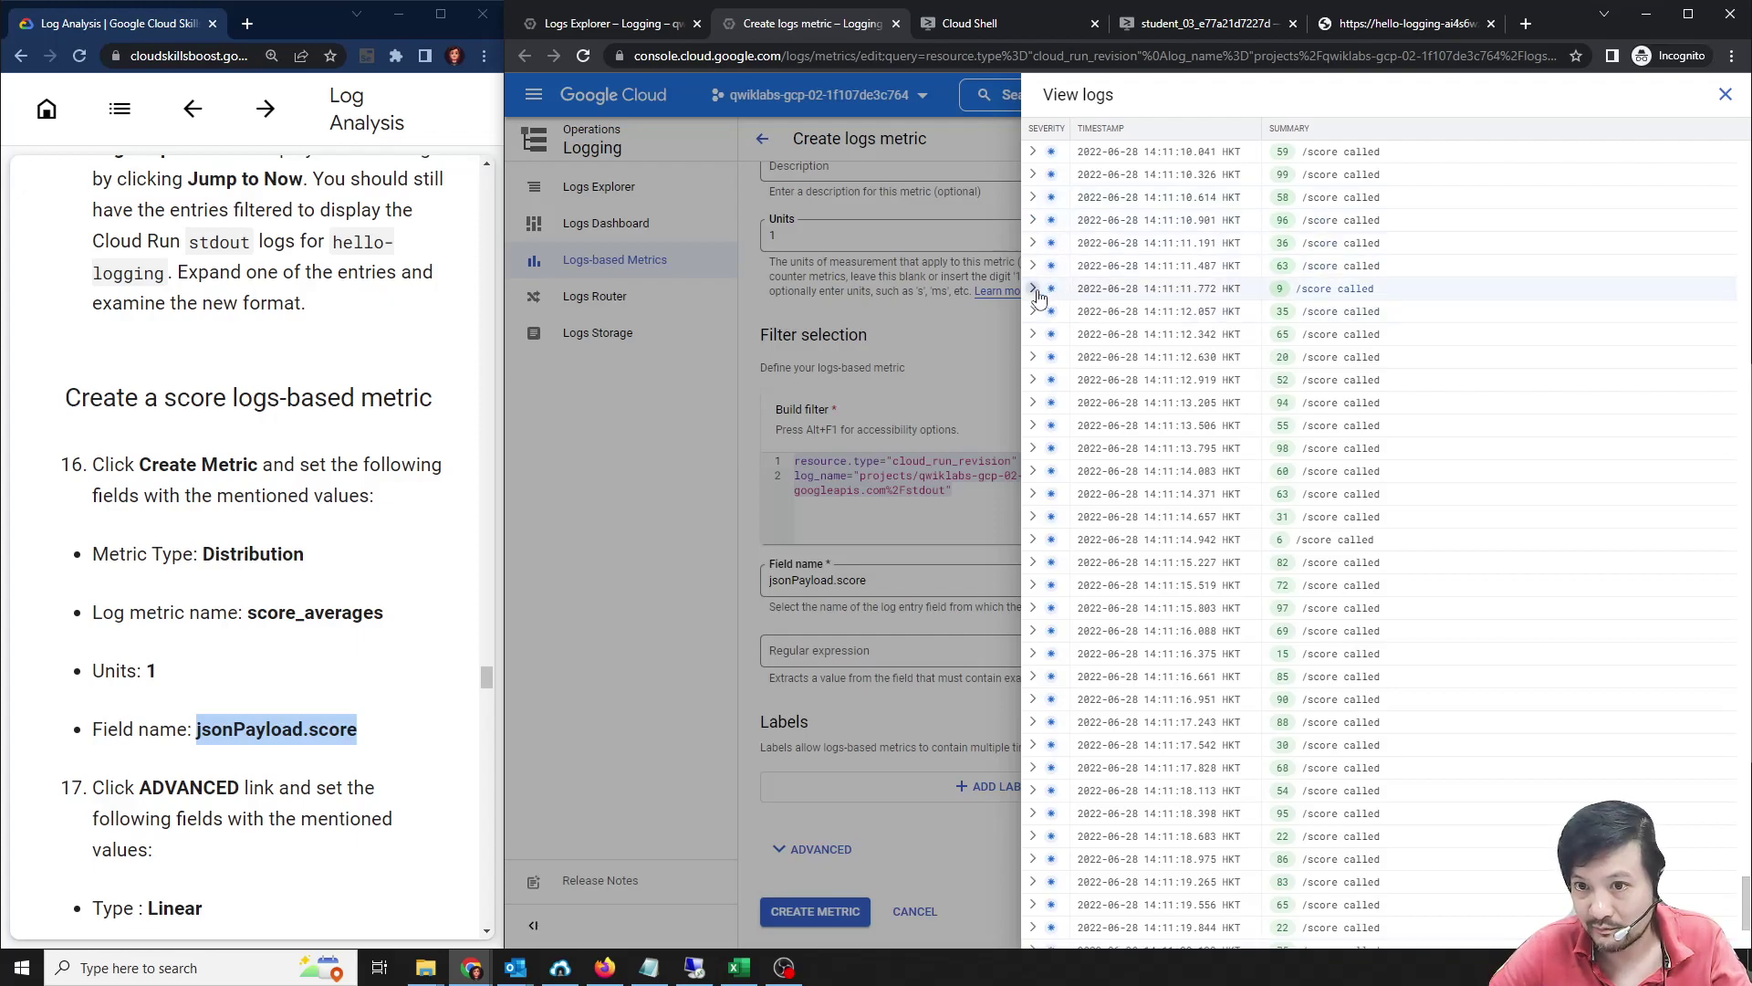
pyautogui.click(1036, 290)
pyautogui.click(1034, 288)
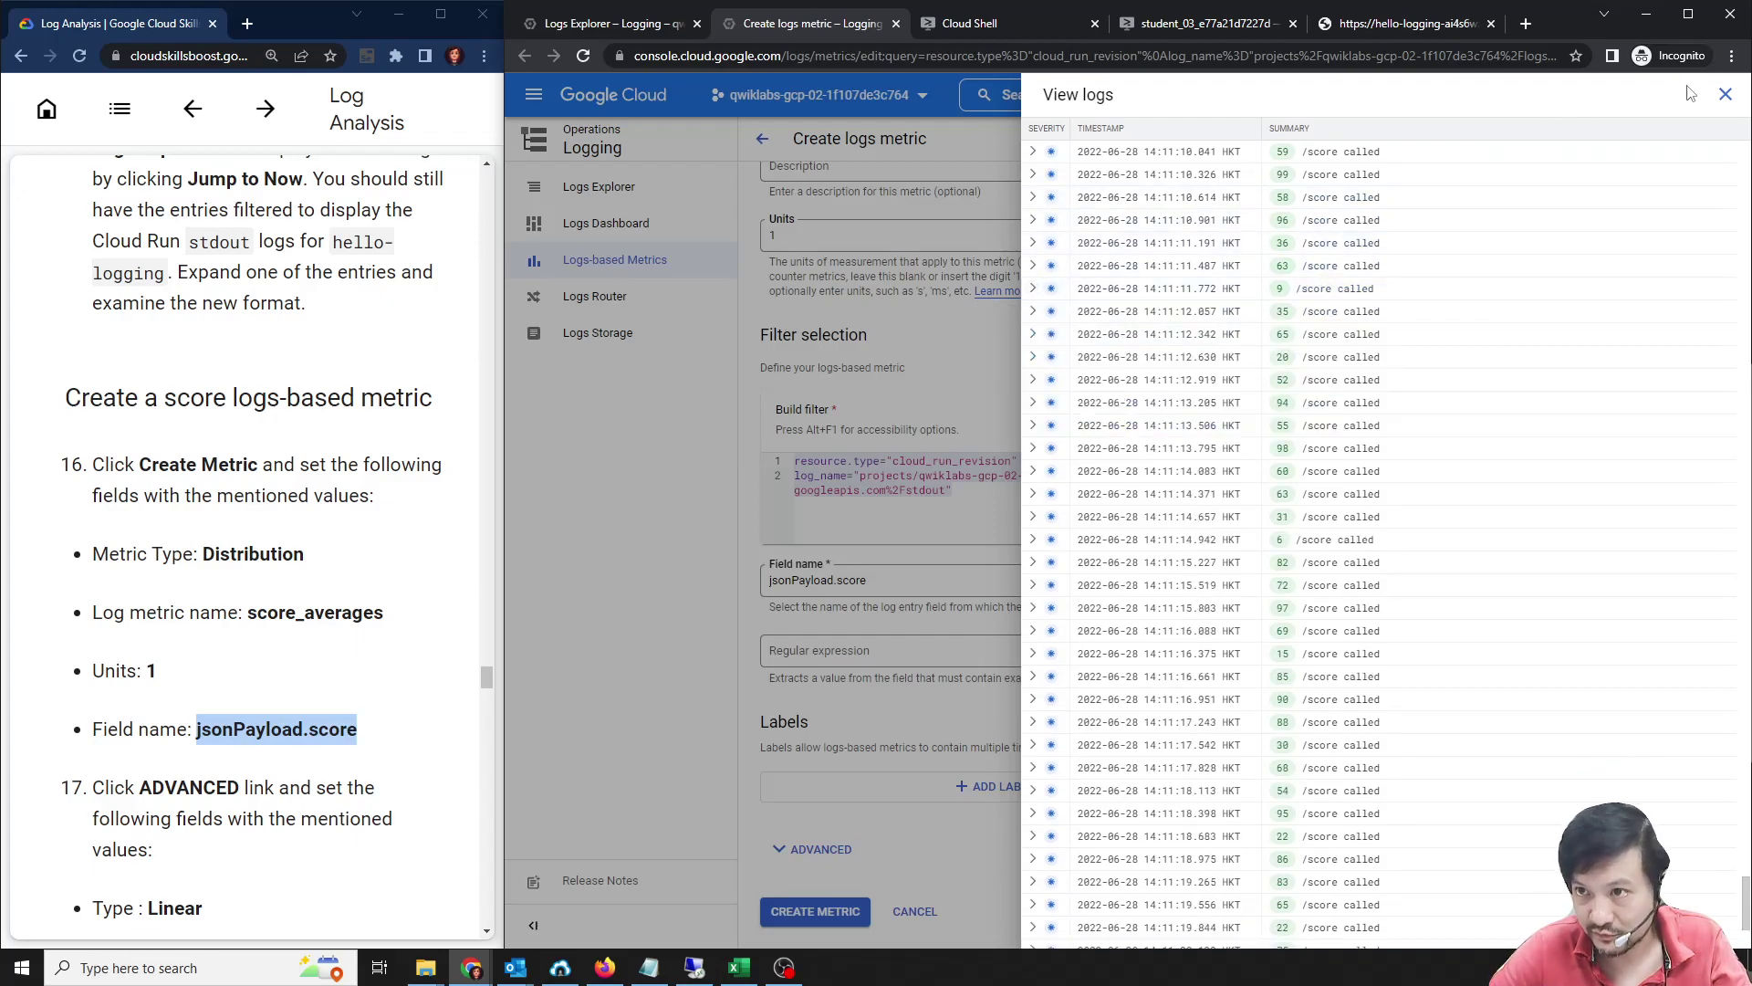
pyautogui.click(1725, 94)
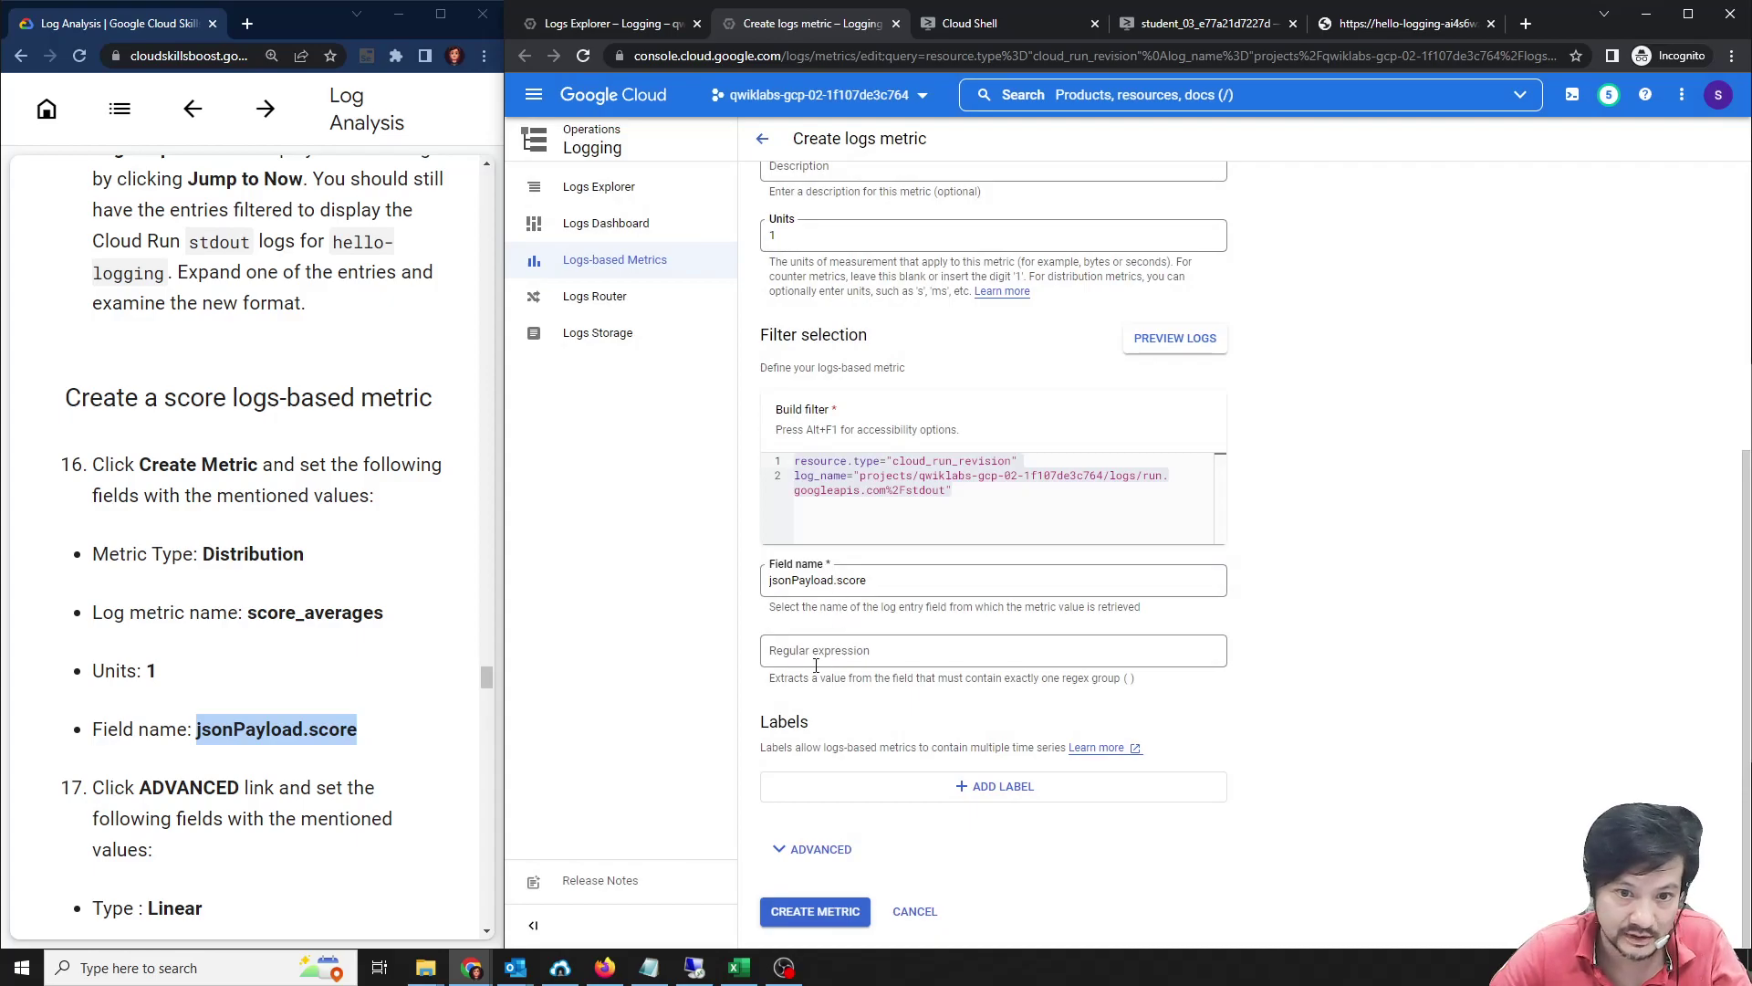
# Reveal the metric's advanced histogram bucket settings and set the bucket type to Linear.
pyautogui.scroll(-2, 315, 671)
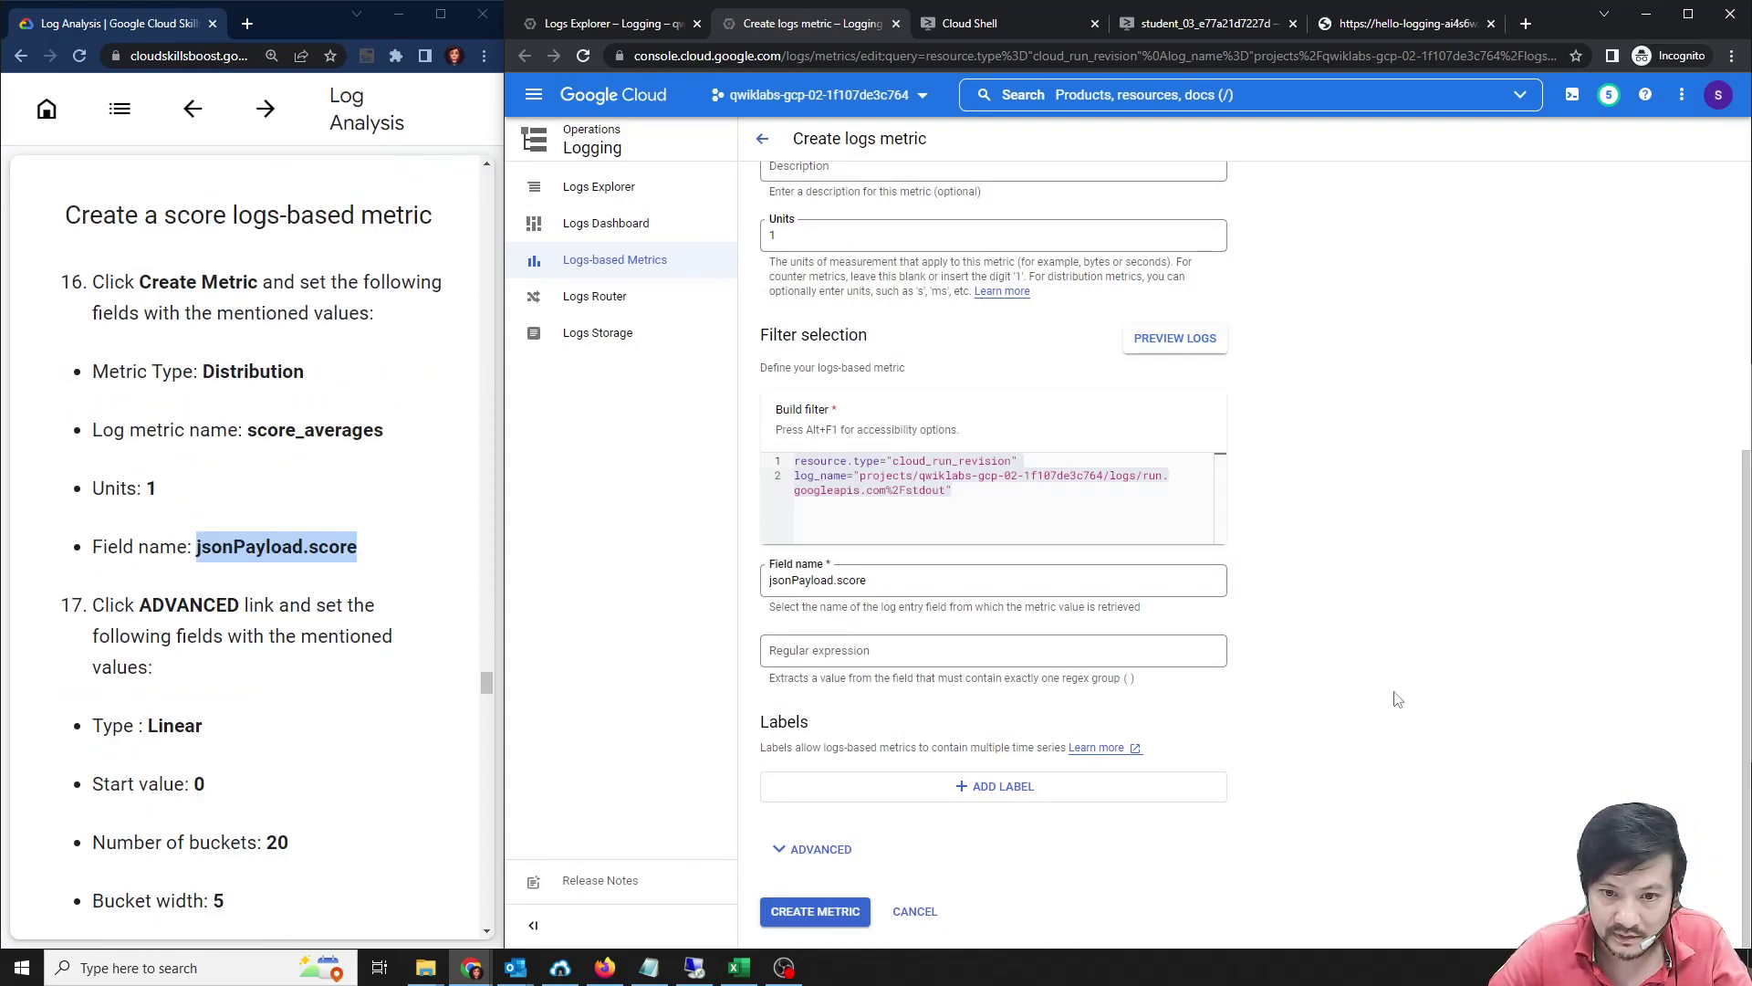
pyautogui.click(820, 849)
pyautogui.scroll(-4, 1364, 694)
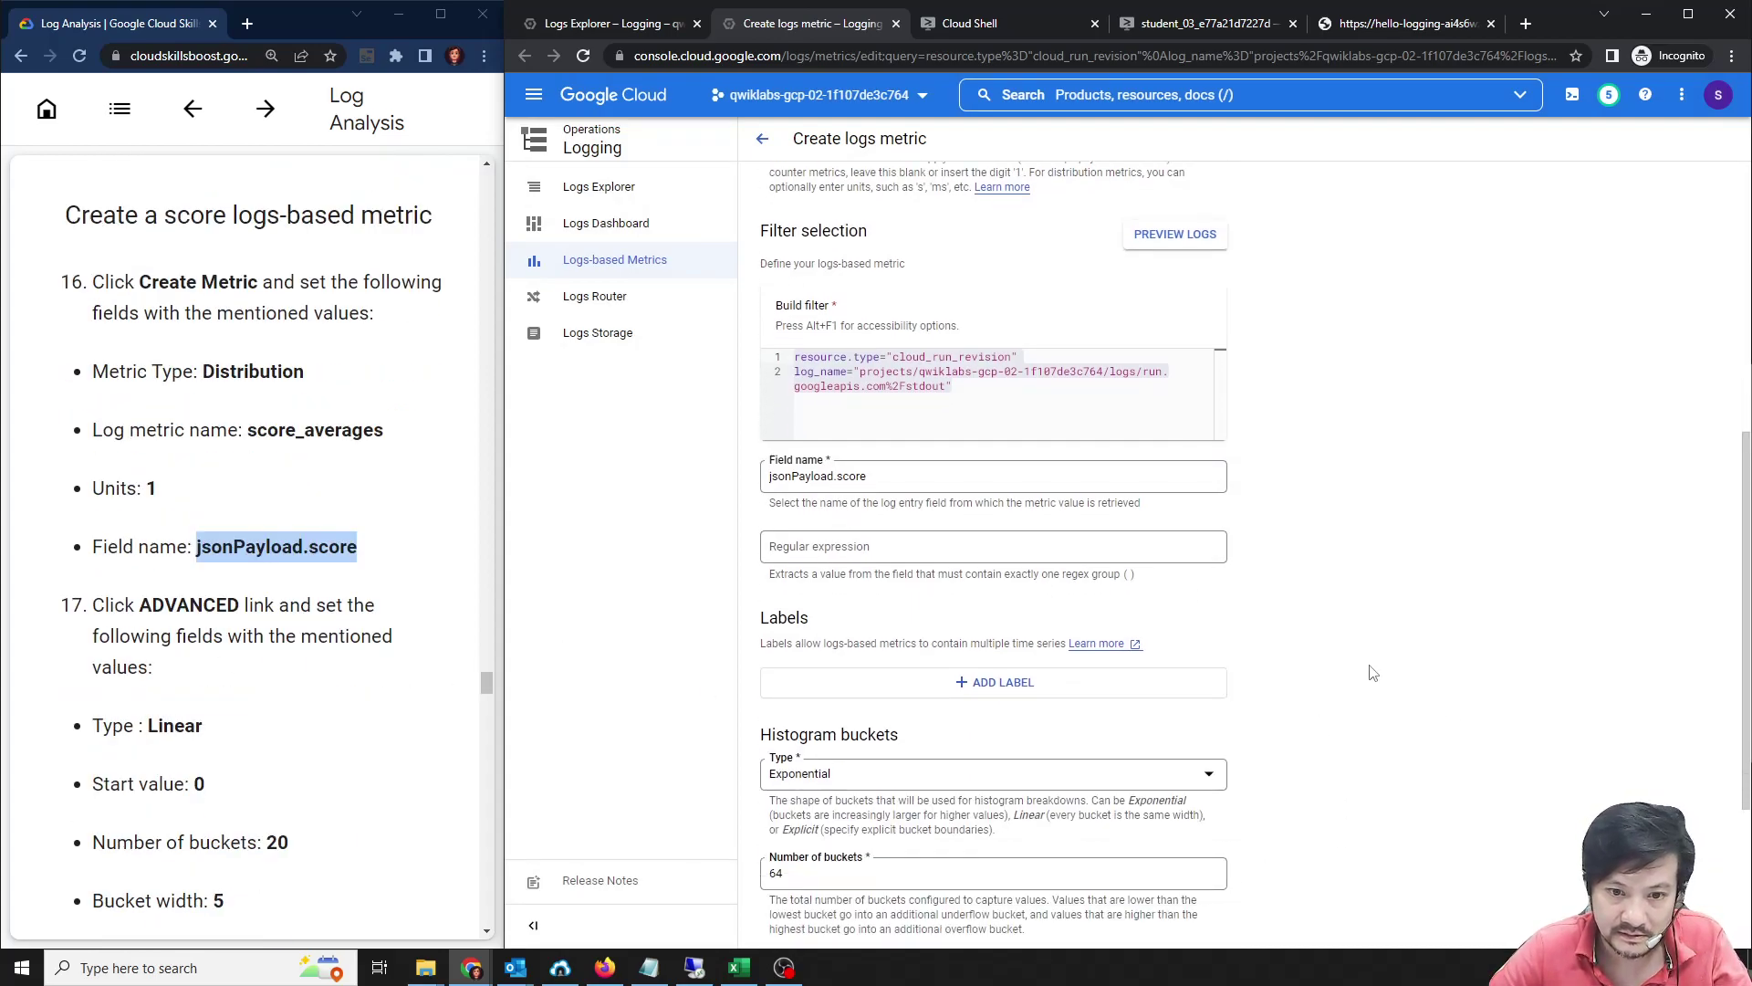
pyautogui.scroll(-1, 170, 674)
pyautogui.click(876, 527)
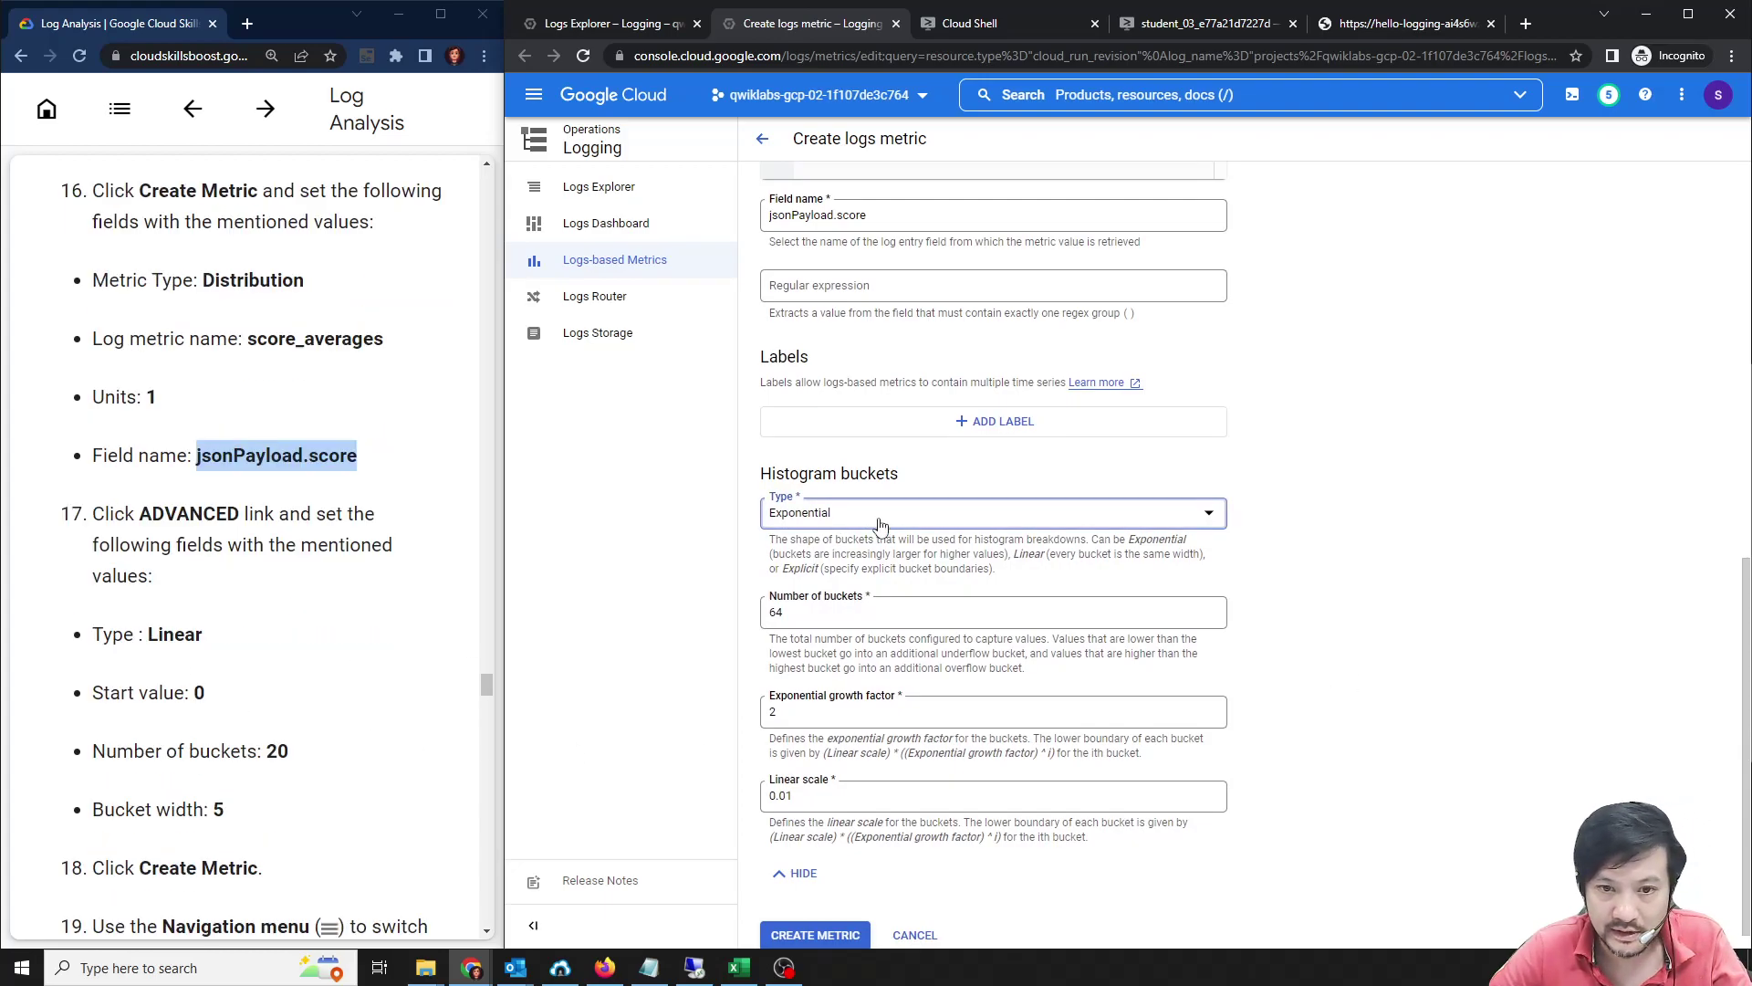
pyautogui.click(835, 558)
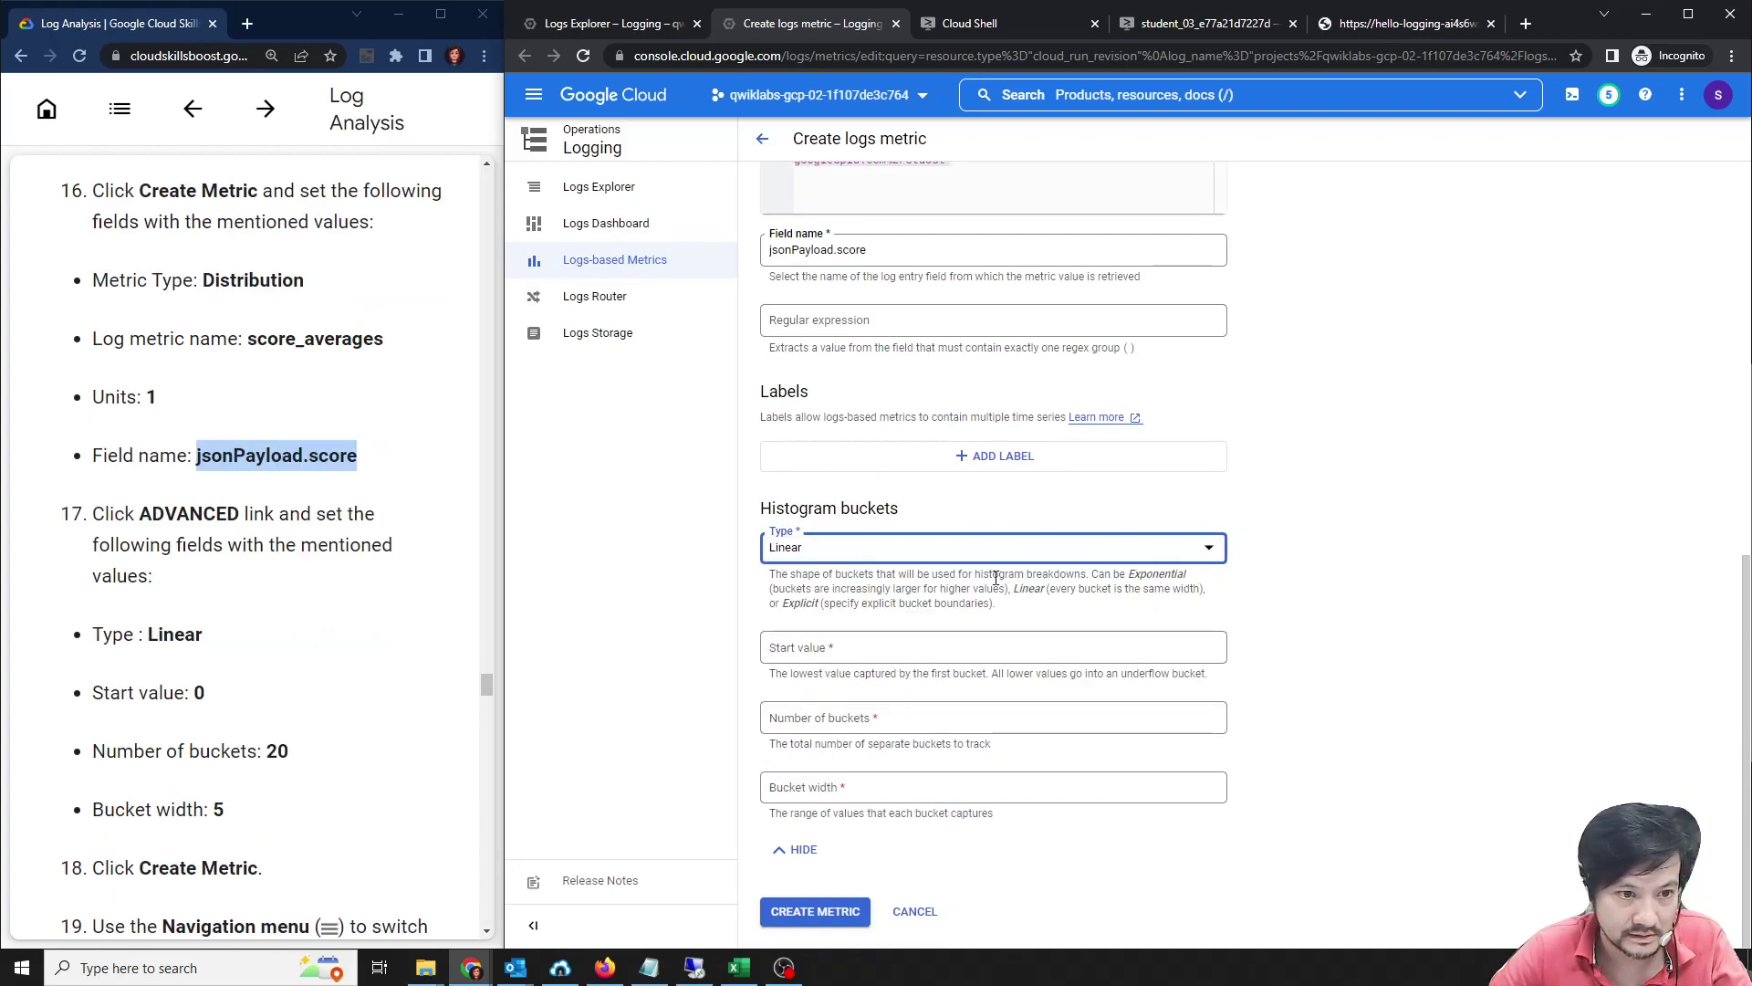
# Set the histogram buckets' start value to 0, number of buckets to 20 and bucket width to 5, and create the metric.
pyautogui.click(898, 655)
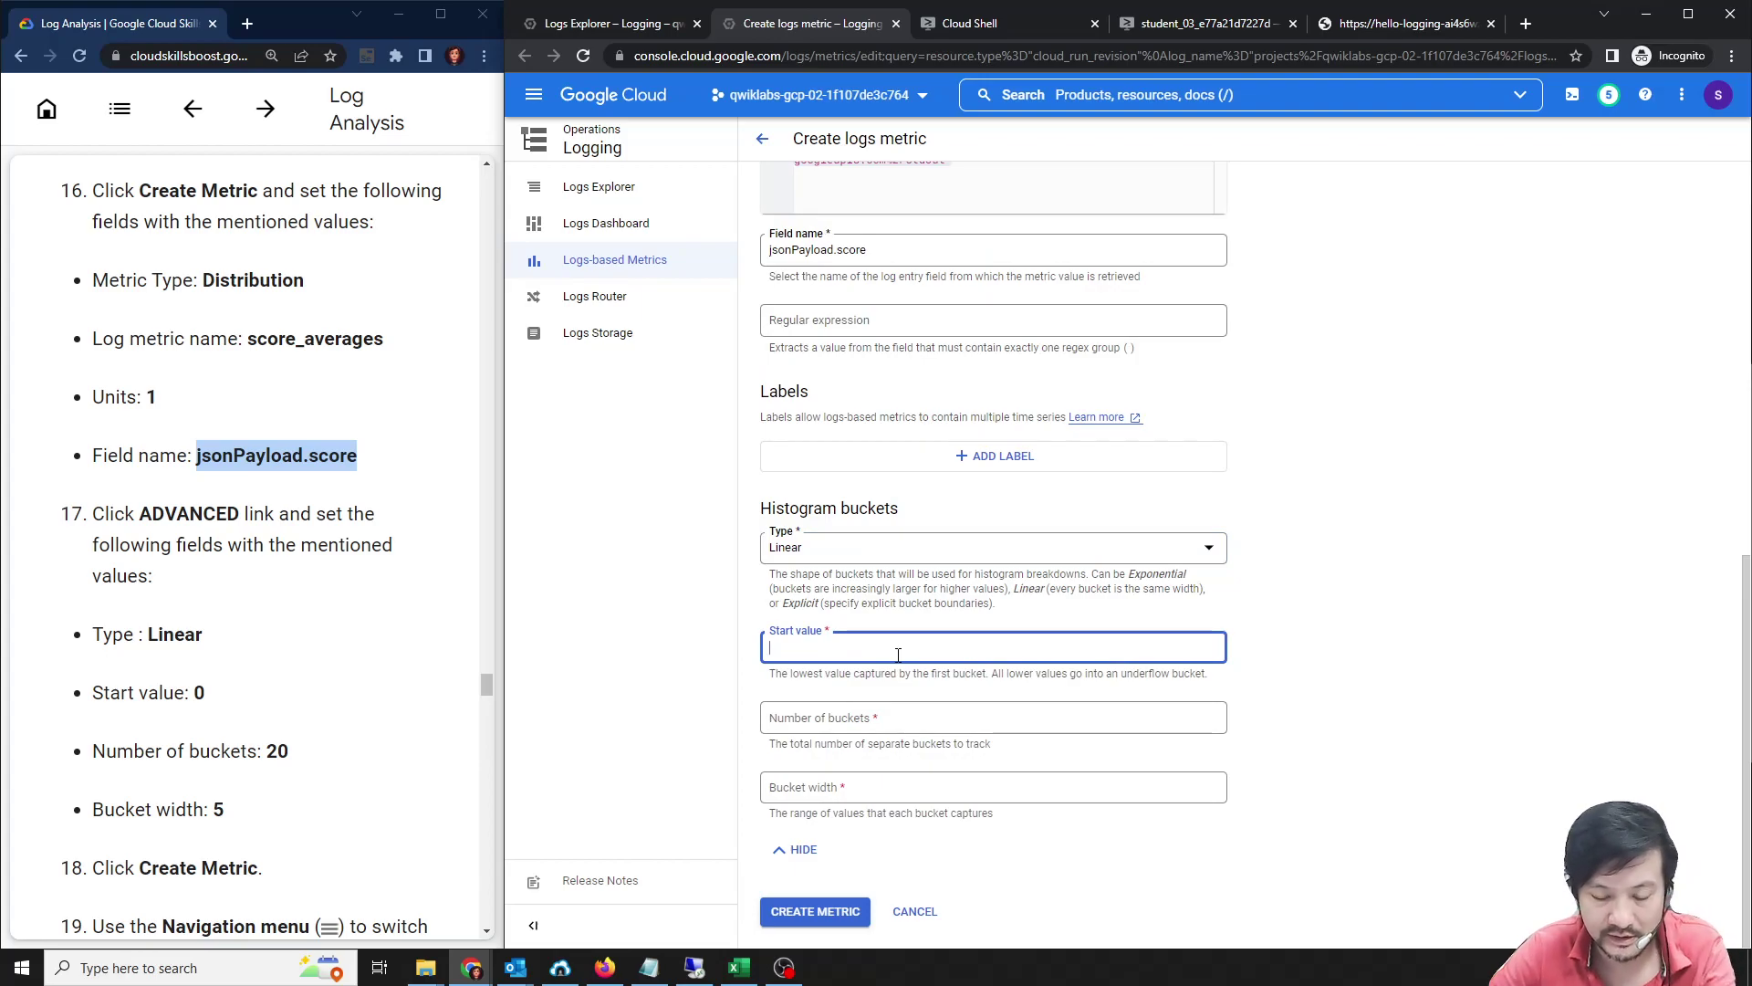
pyautogui.write('0')
pyautogui.click(904, 725)
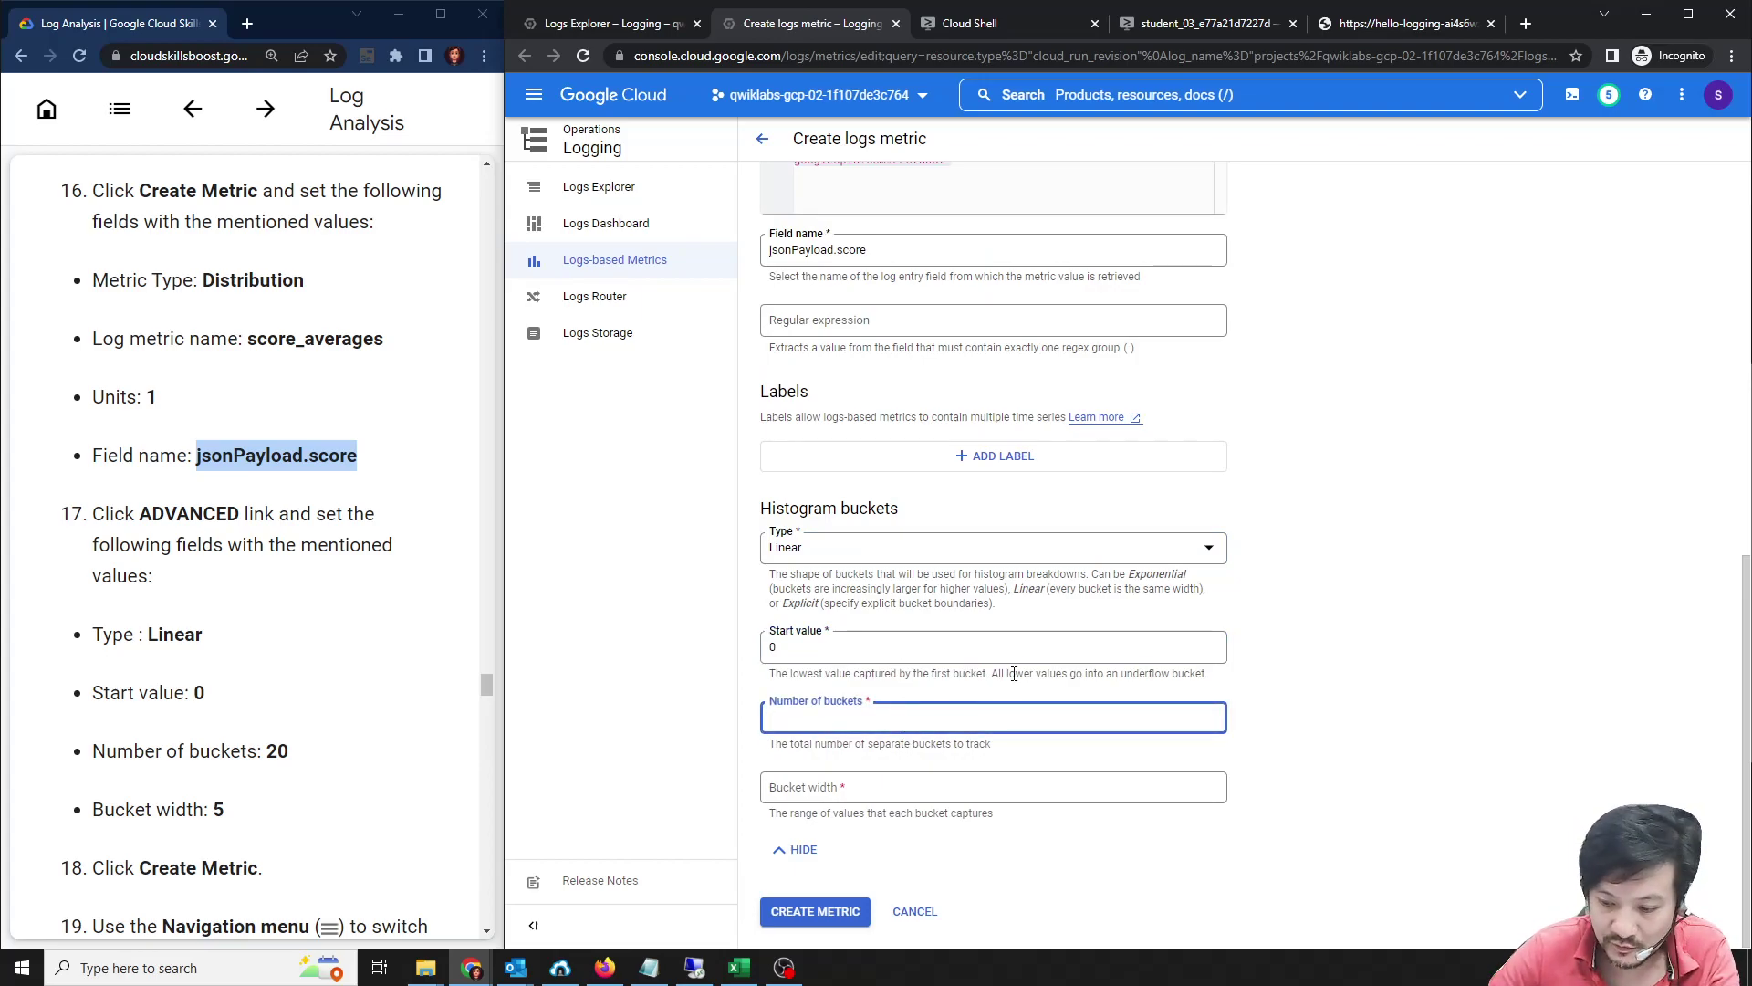
pyautogui.click(1369, 727)
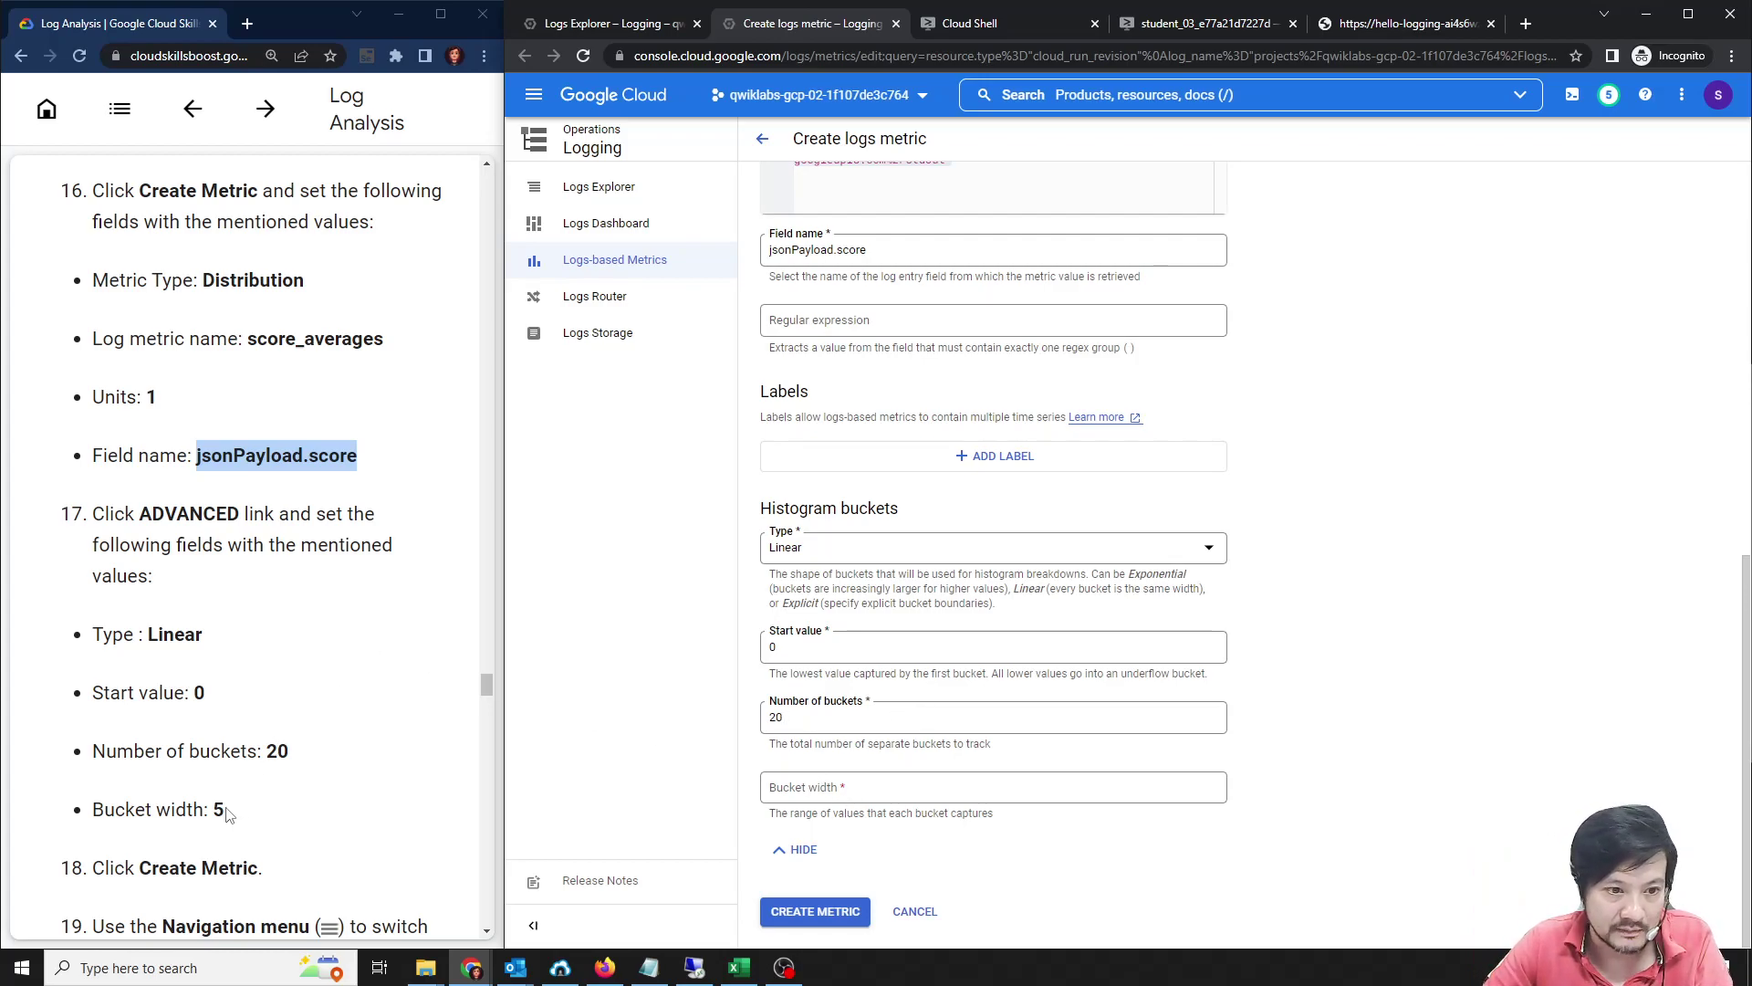
pyautogui.click(941, 782)
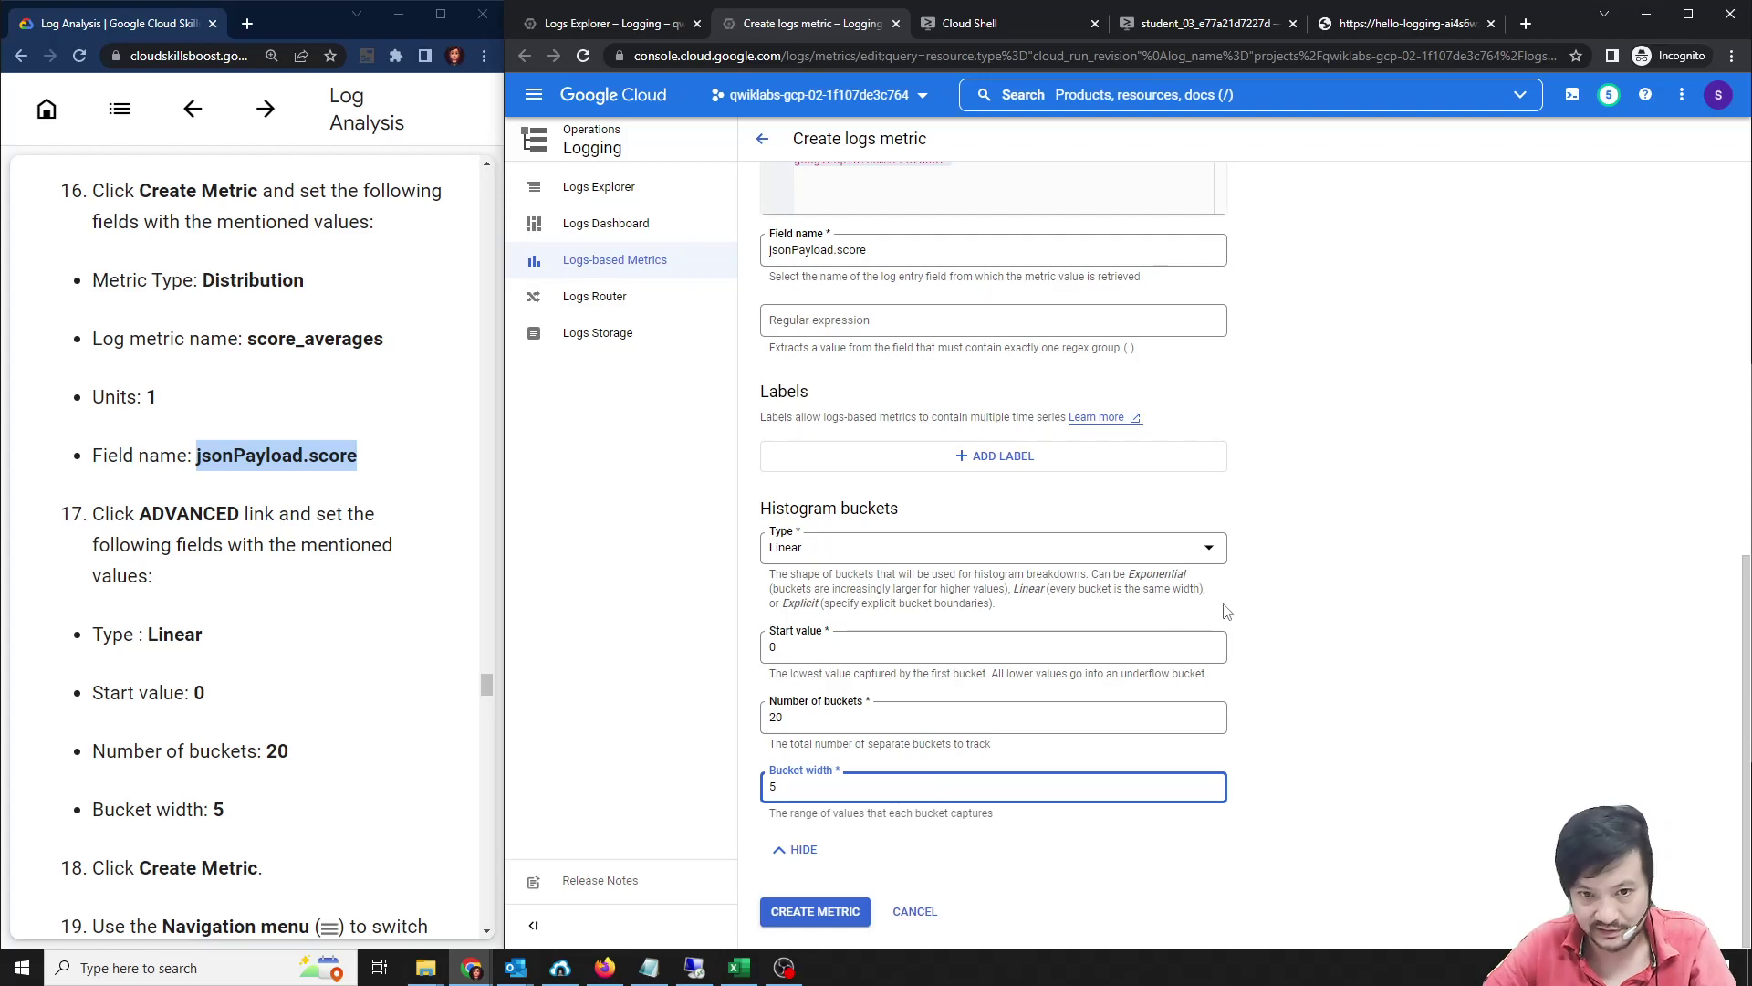
pyautogui.scroll(-2, 223, 625)
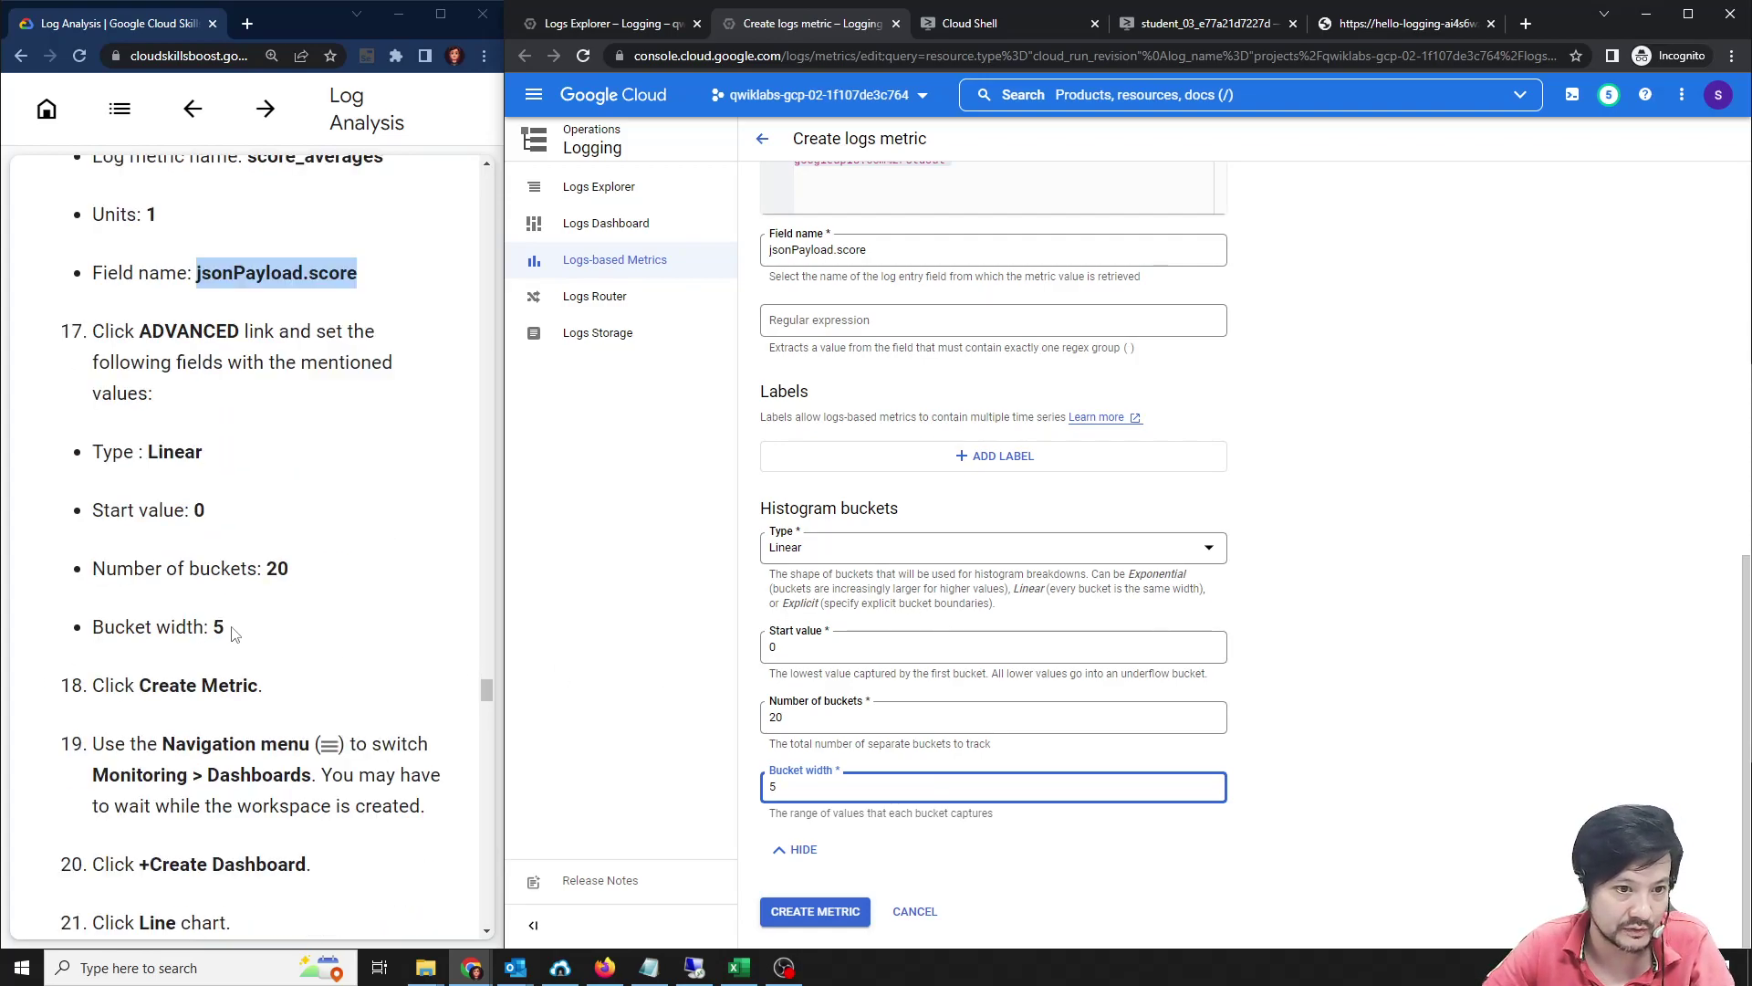
pyautogui.click(837, 918)
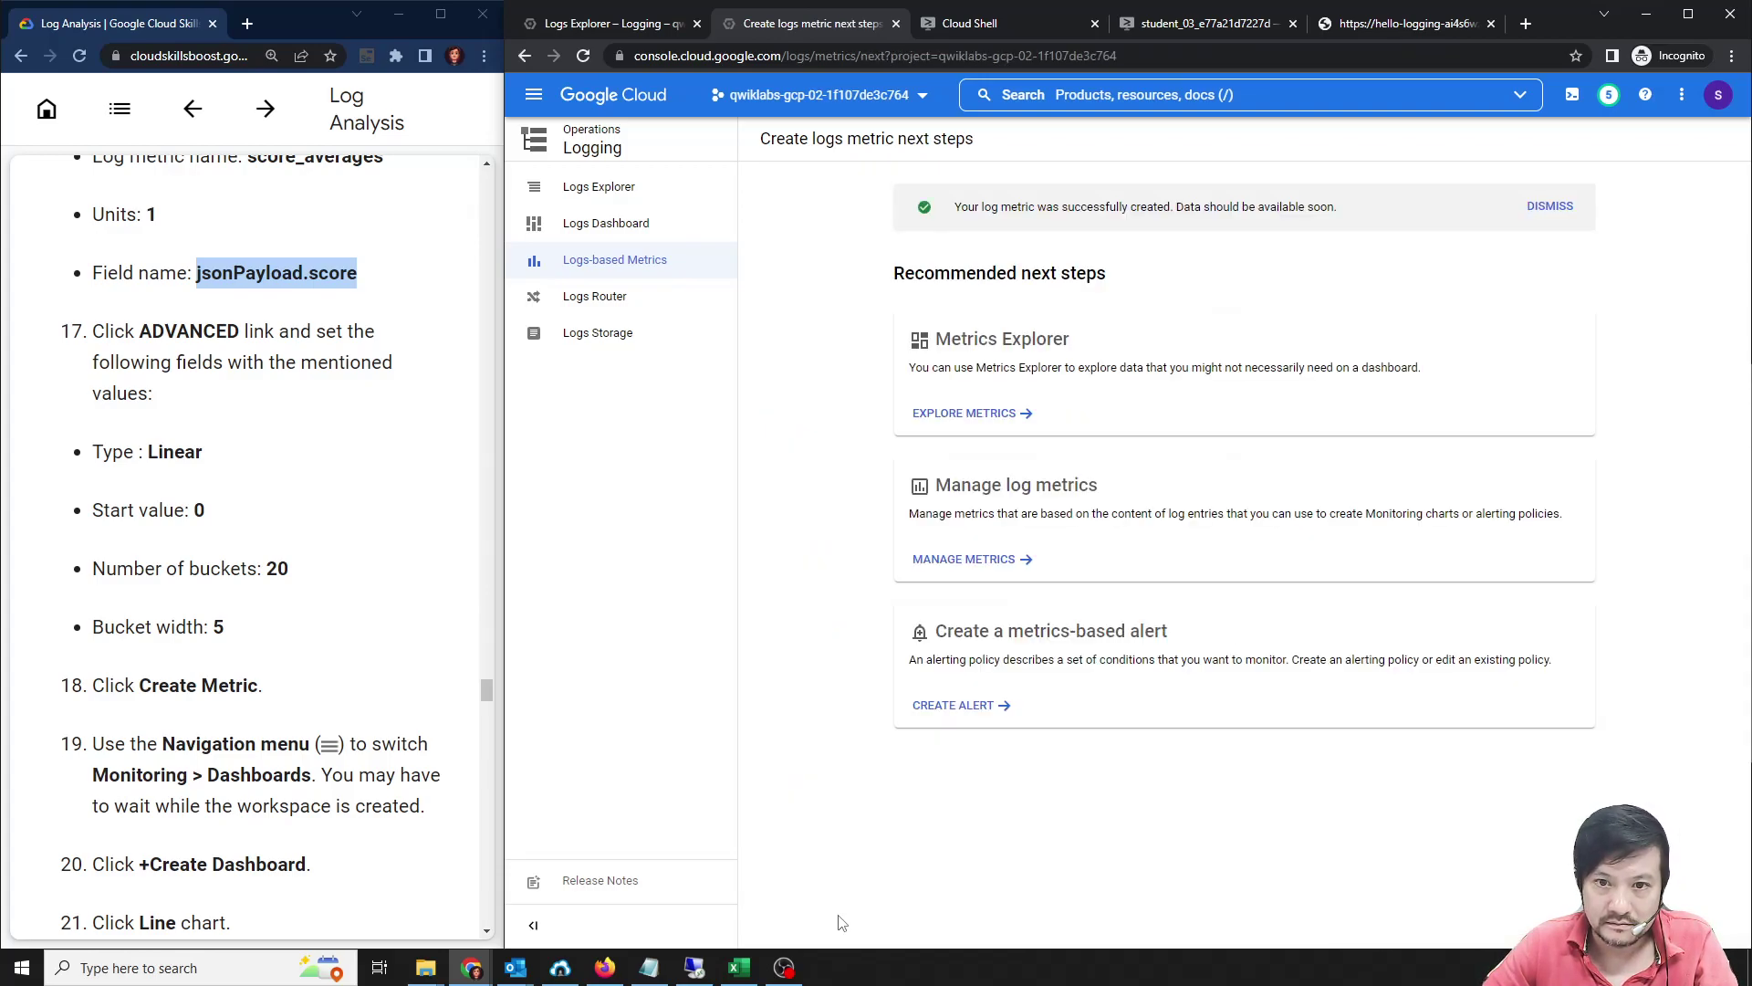
# Read the lab's next instructions and open the Dashboards page of Cloud Monitoring.
pyautogui.scroll(-1, 219, 664)
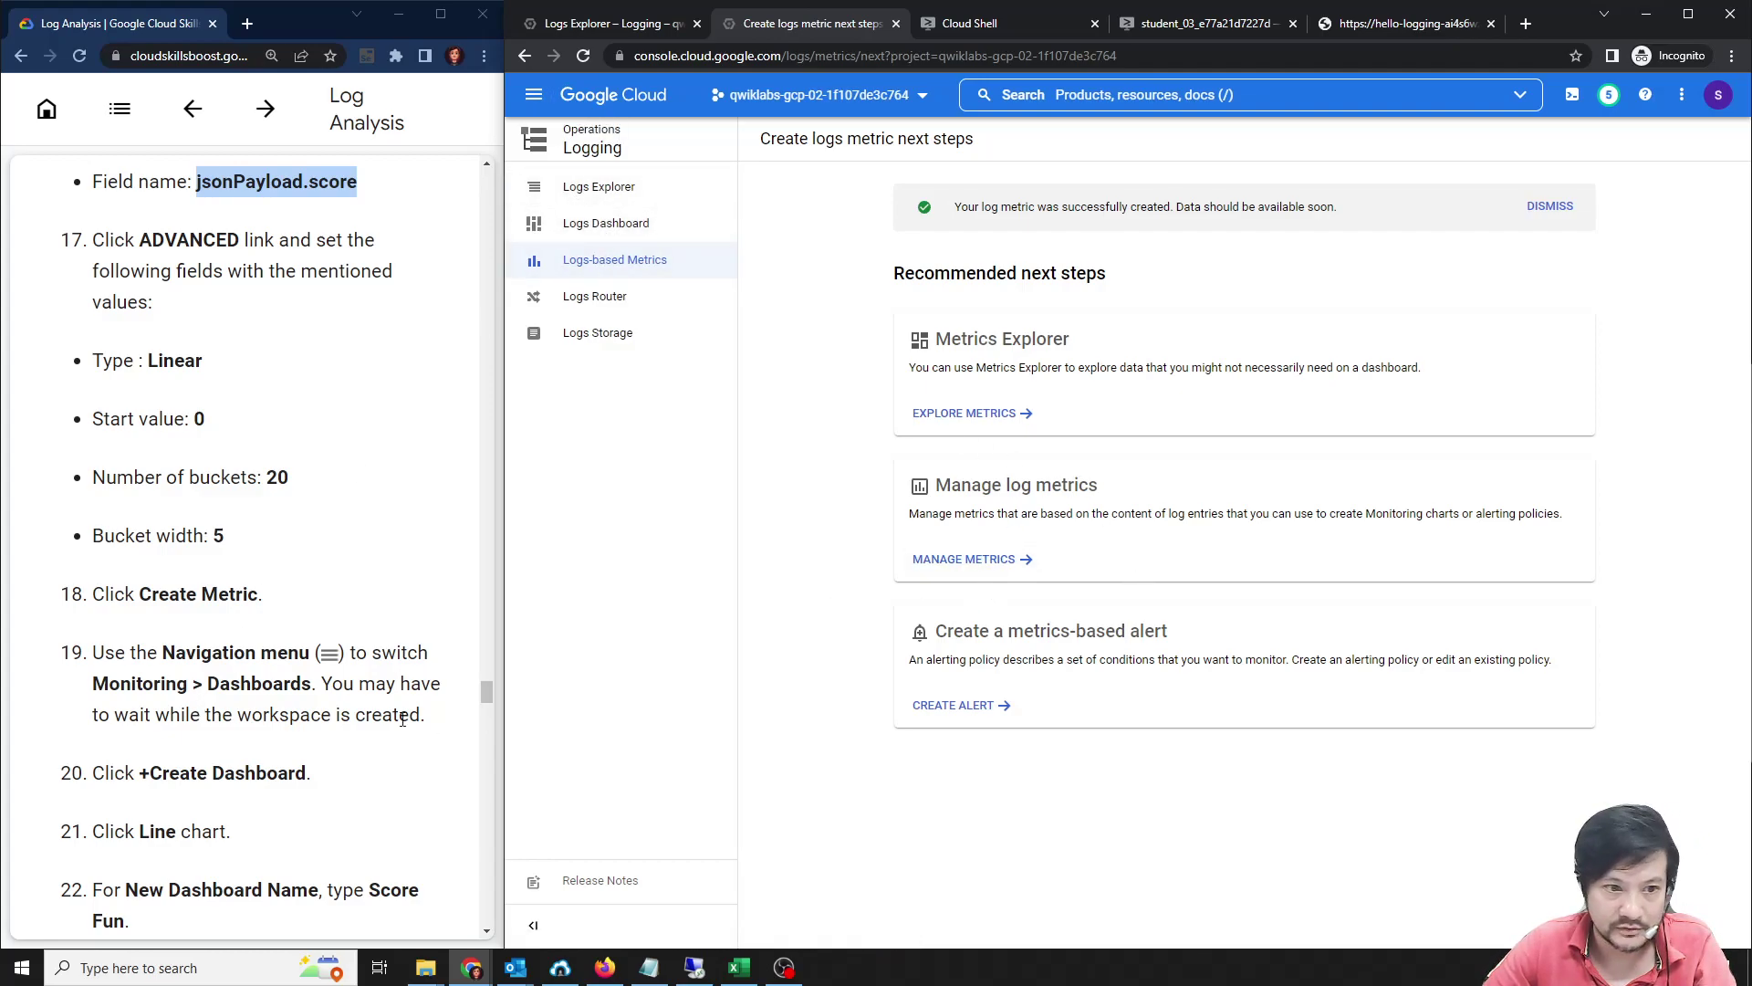
pyautogui.scroll(-1, 216, 770)
pyautogui.scroll(-1, 219, 767)
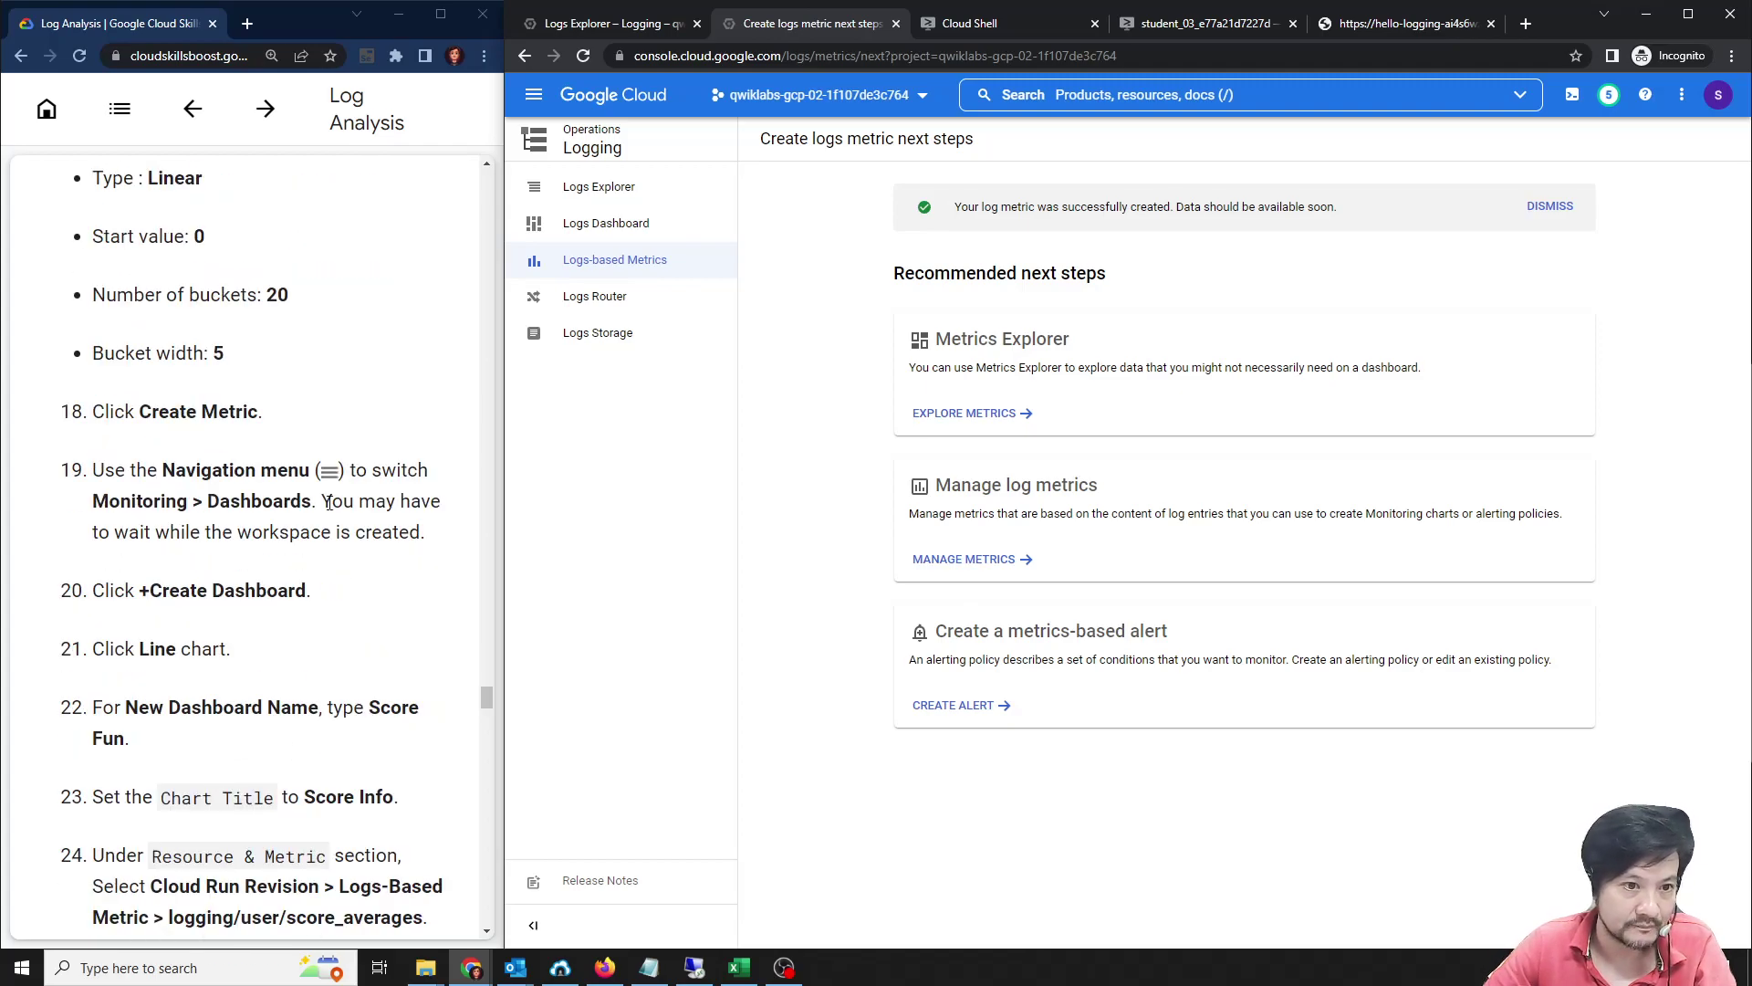
pyautogui.click(534, 94)
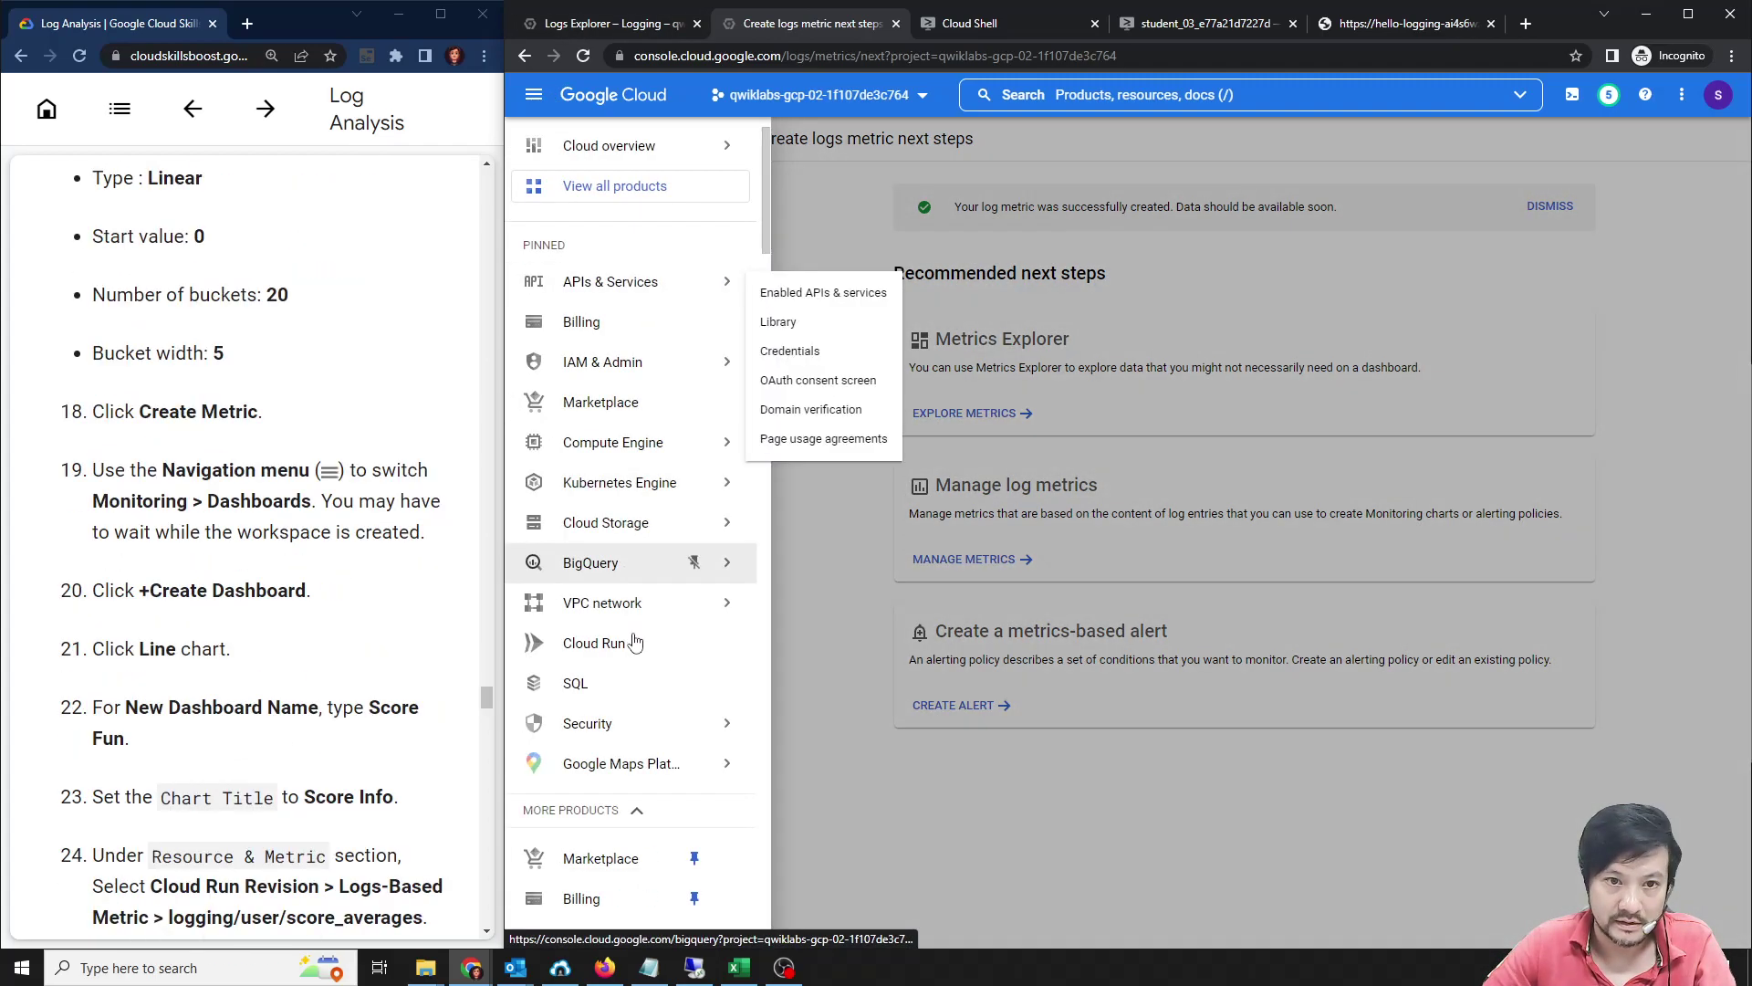
pyautogui.scroll(-12, 636, 643)
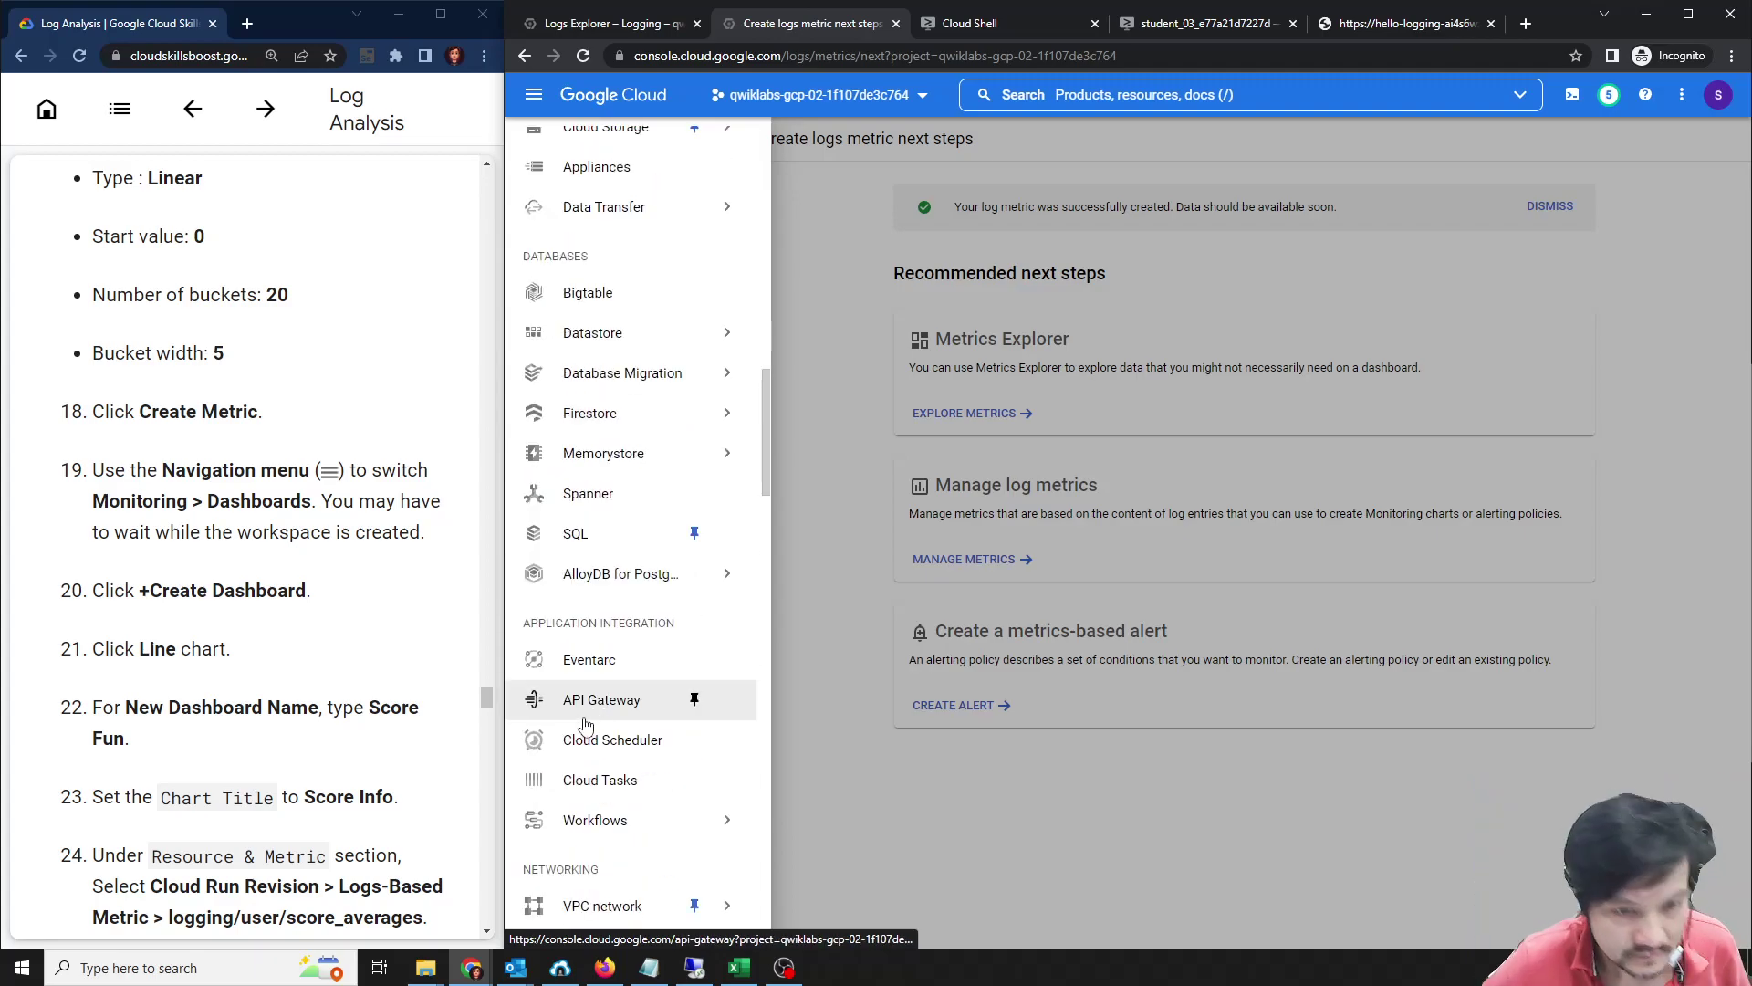
pyautogui.scroll(-3, 661, 771)
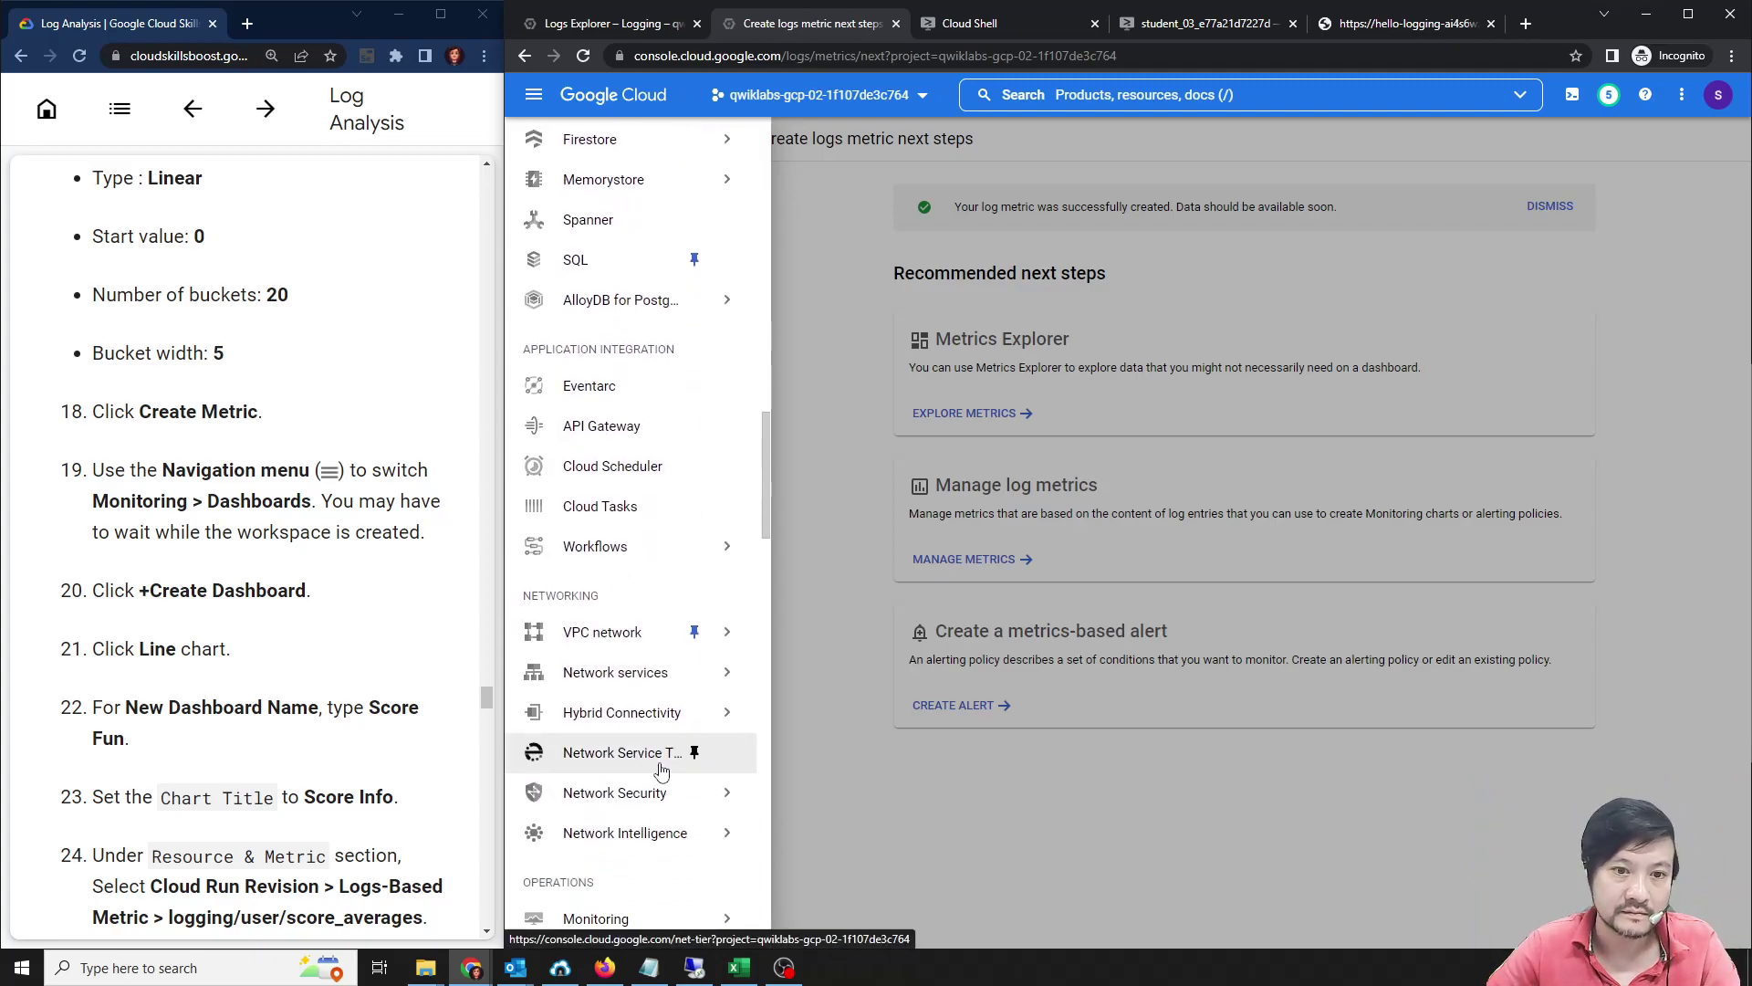
pyautogui.scroll(-3, 662, 771)
pyautogui.moveTo(653, 660)
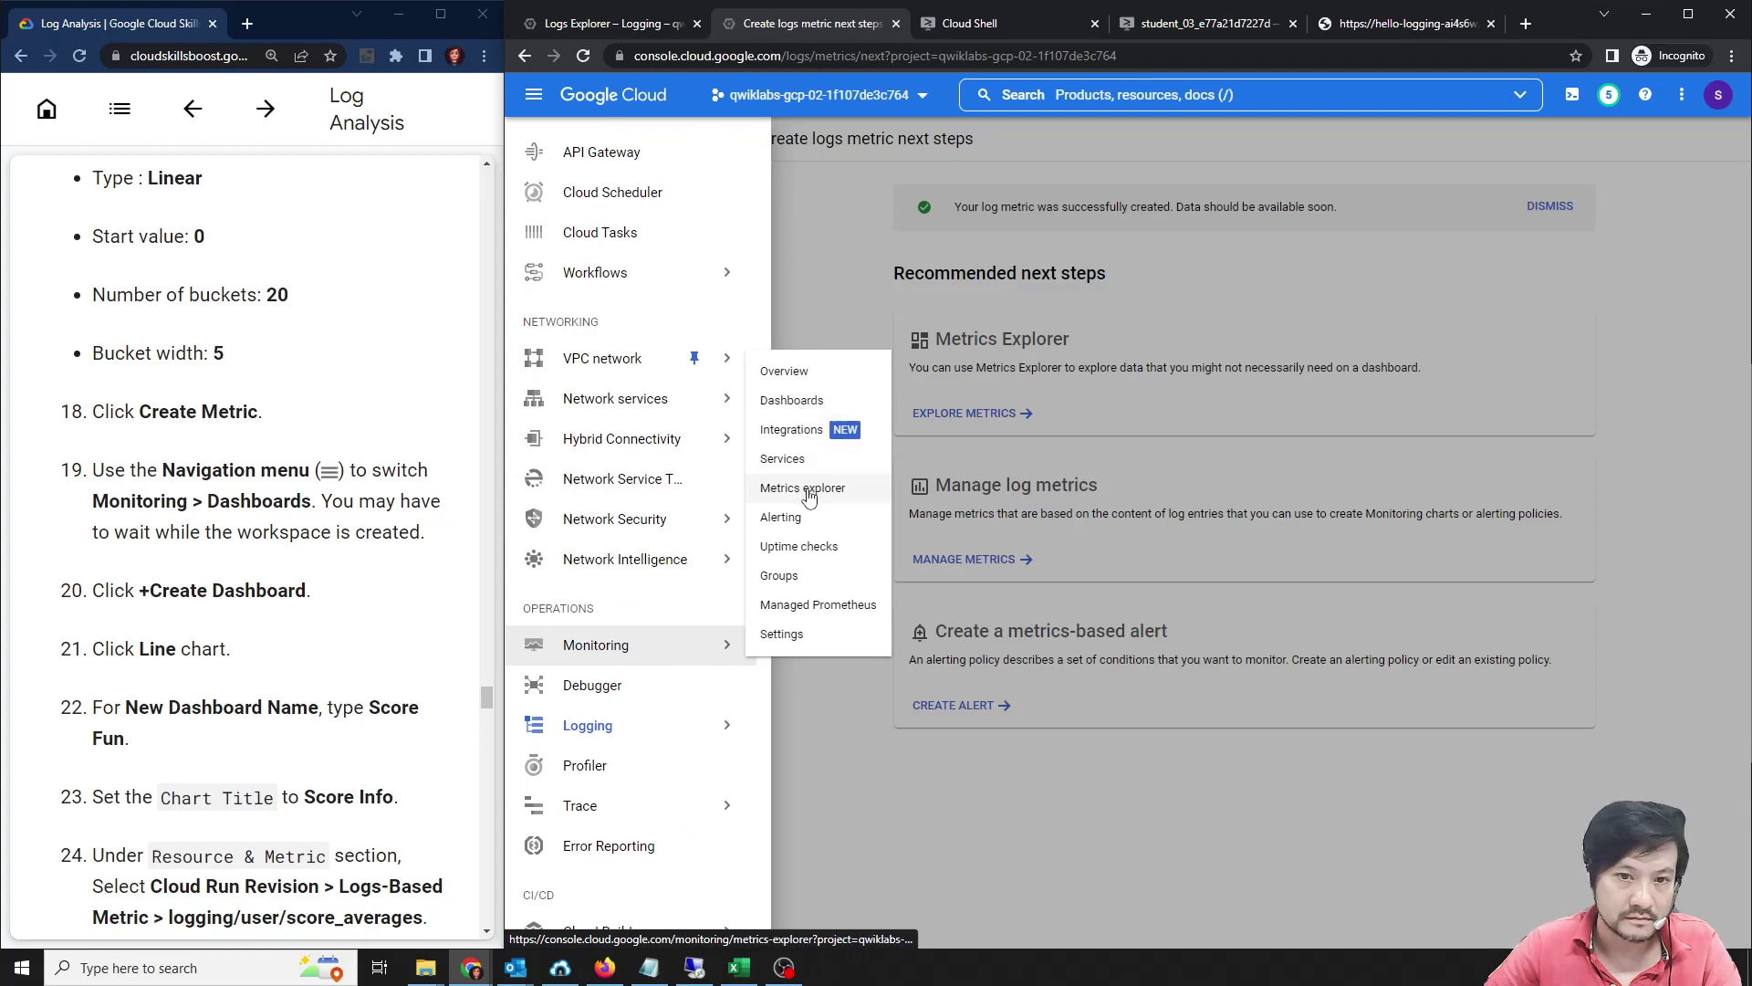
pyautogui.click(792, 402)
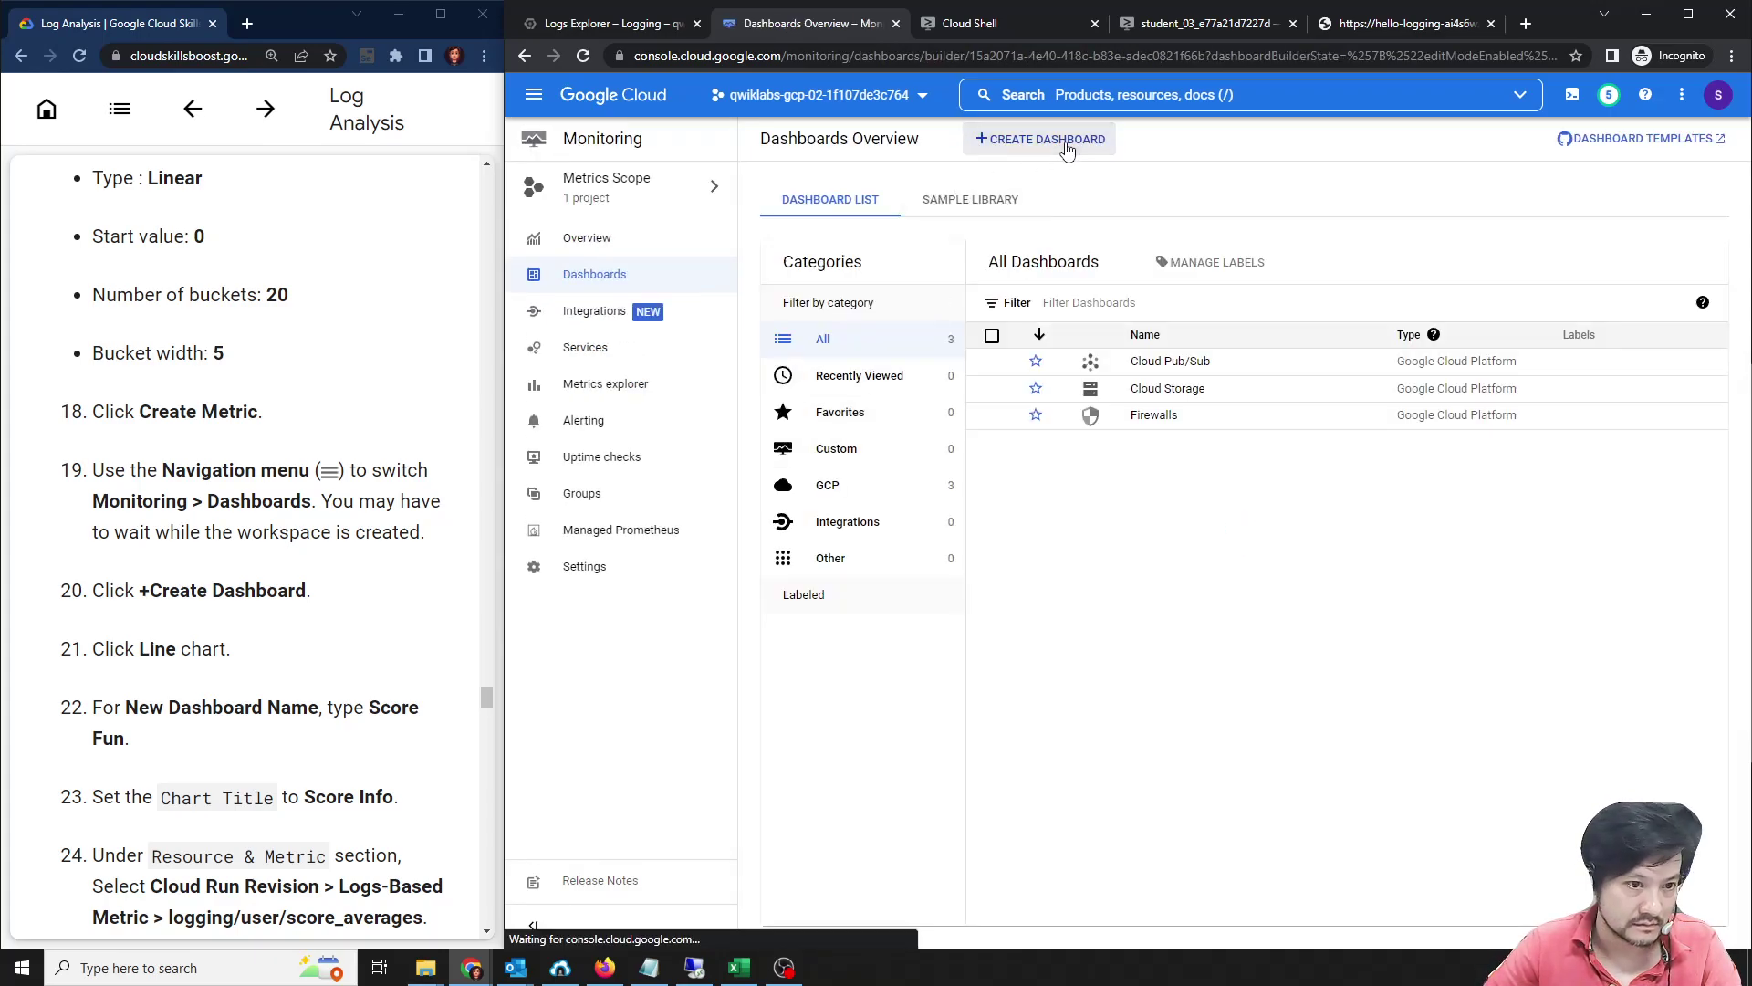
# Create a new dashboard containing a line chart and name the dashboard Score Fun, copied from the lab instructions.
pyautogui.click(1066, 146)
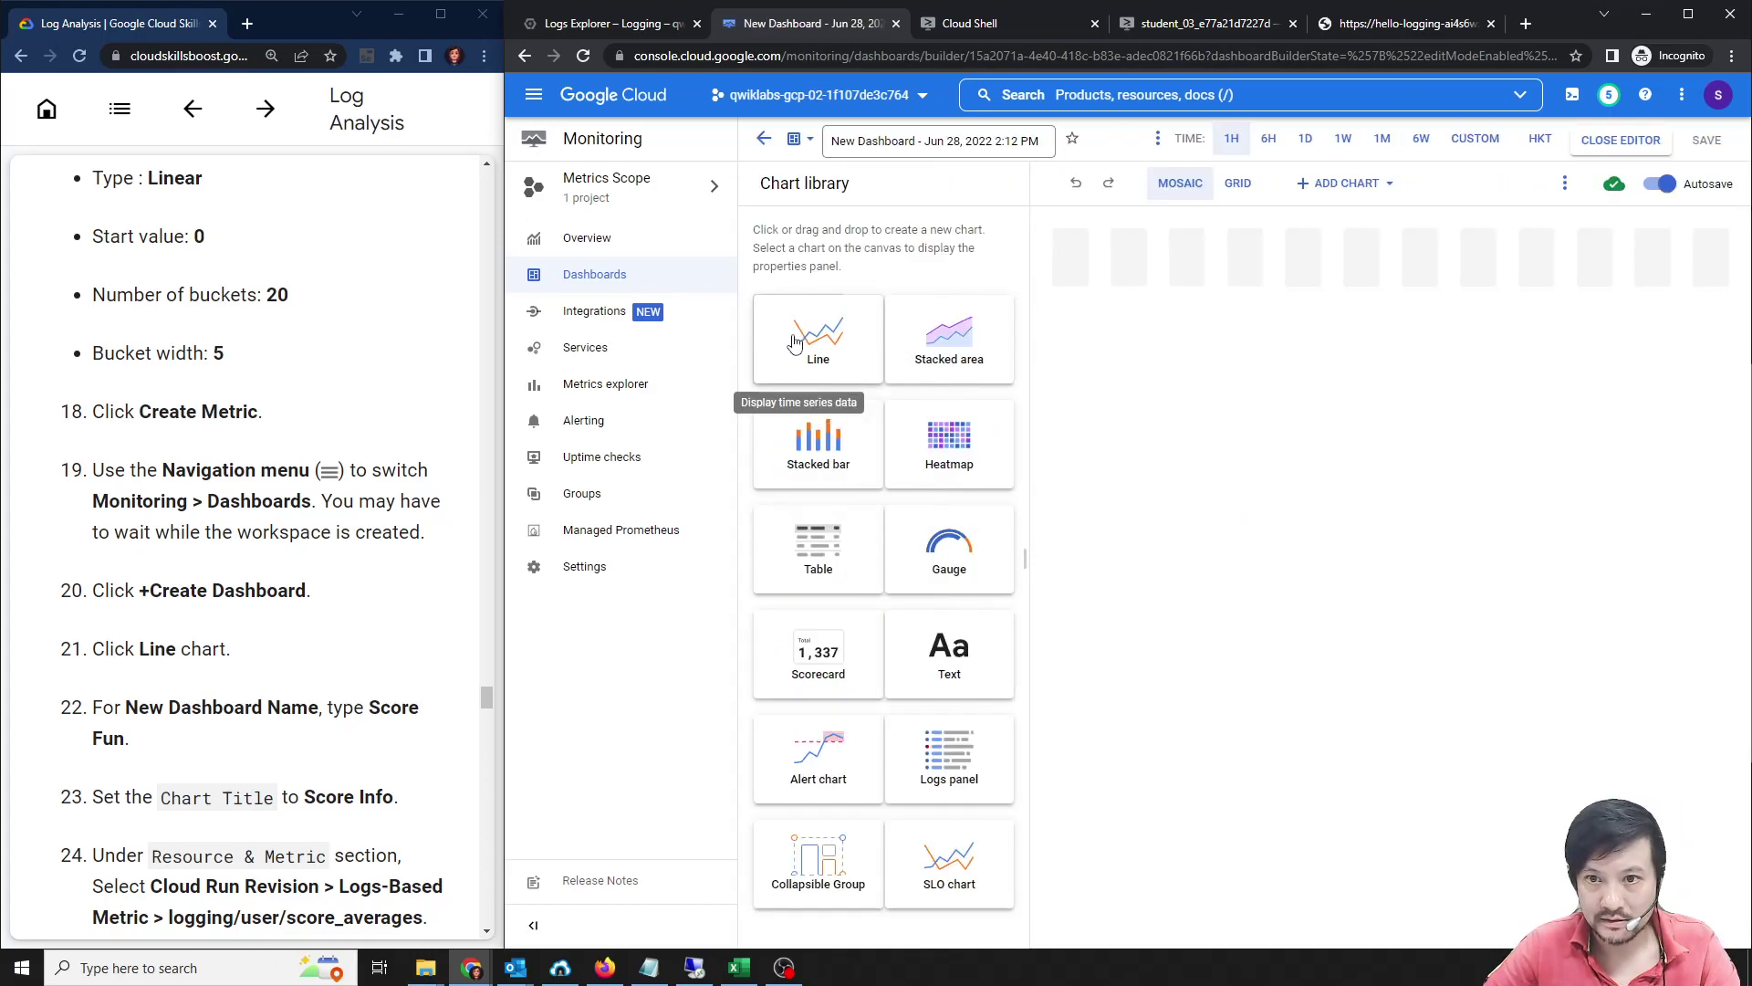
pyautogui.click(793, 341)
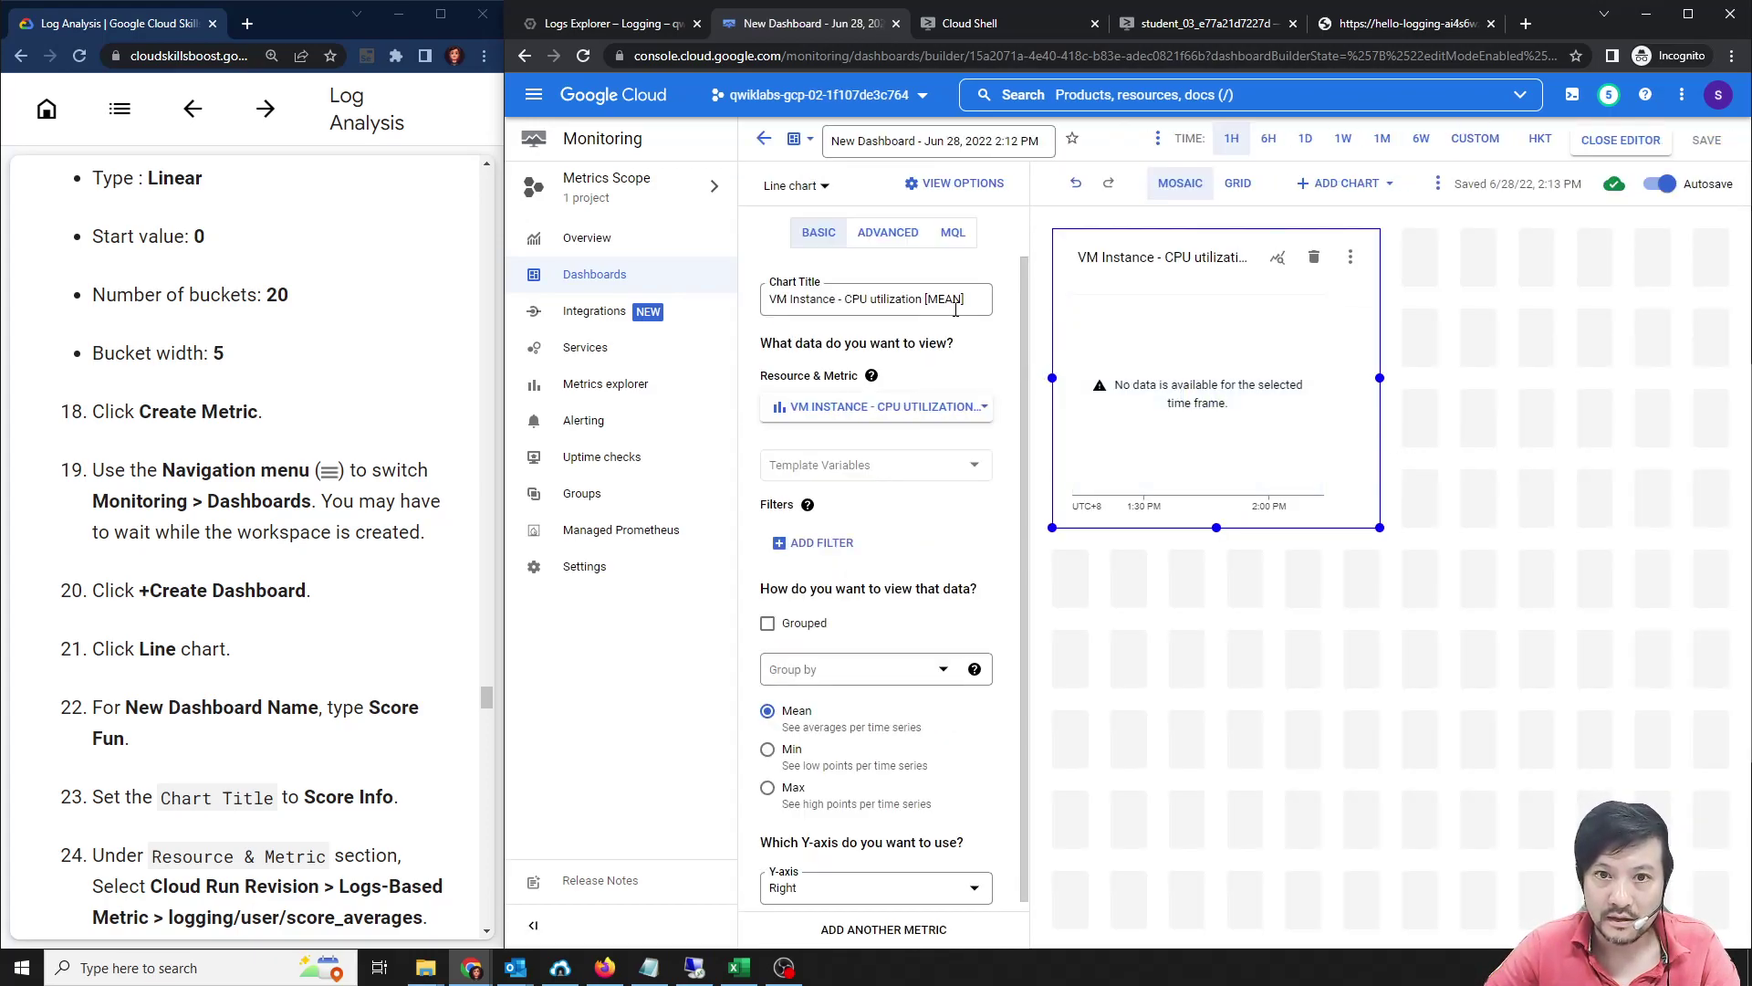
pyautogui.scroll(-1, 175, 709)
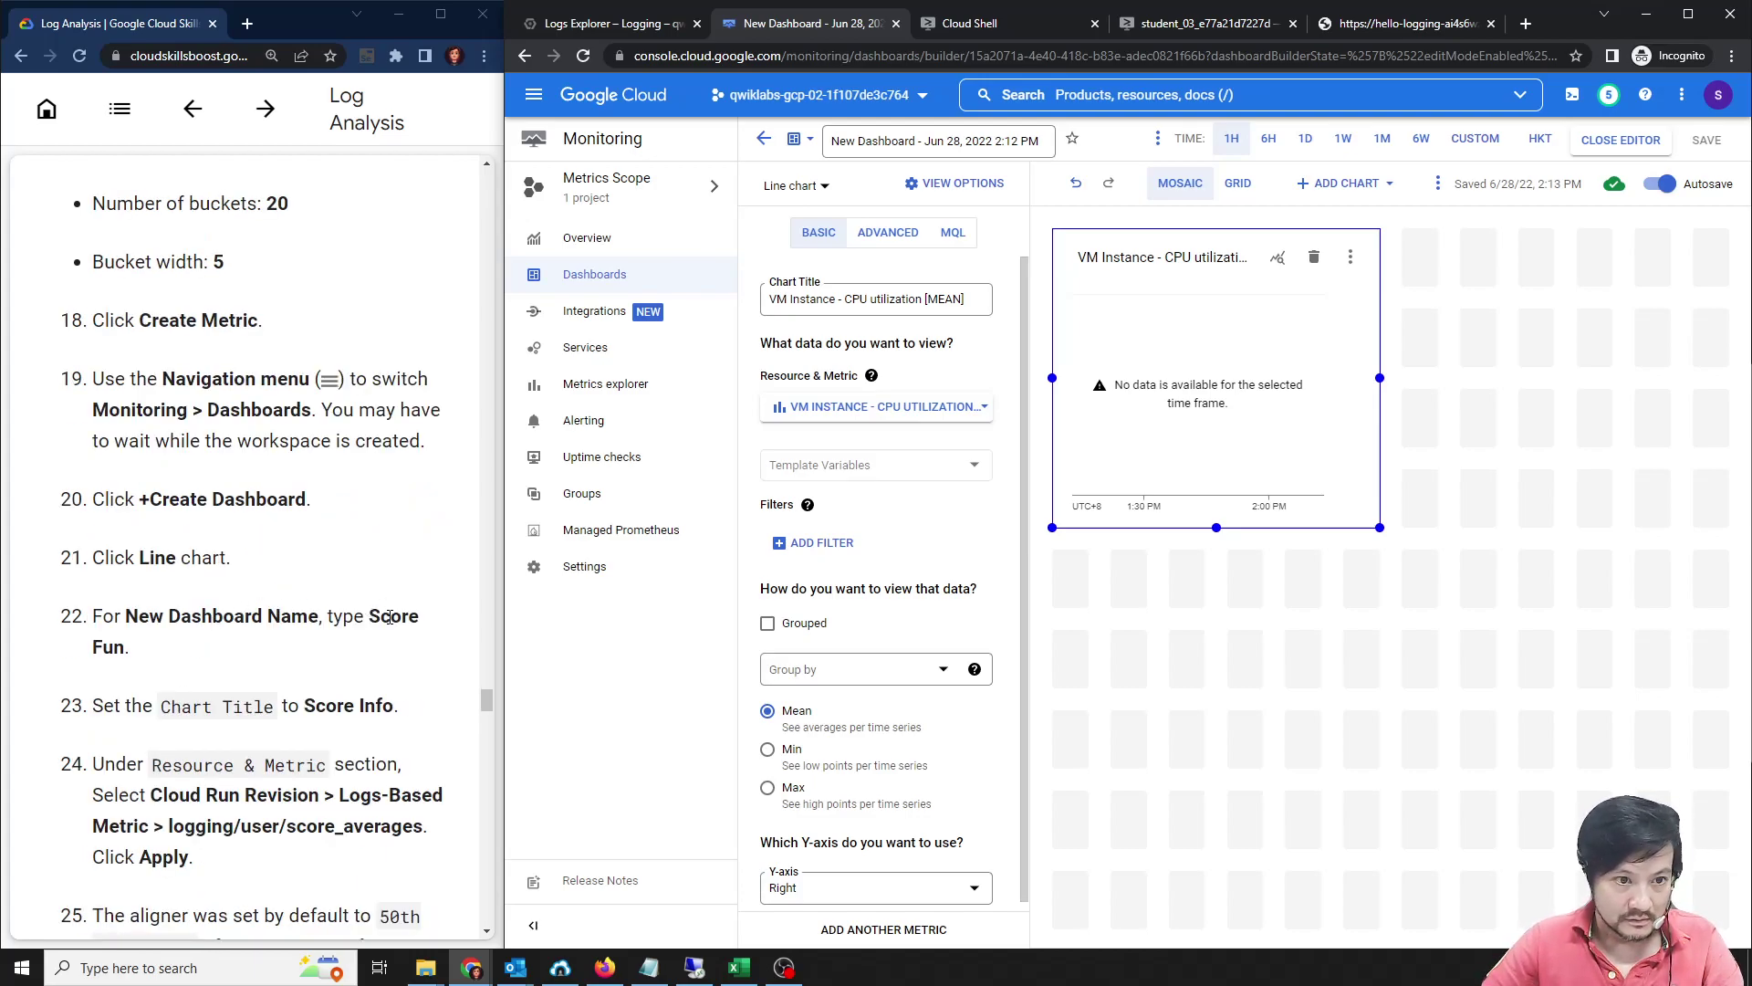
pyautogui.moveTo(371, 618); pyautogui.dragTo(184, 656)
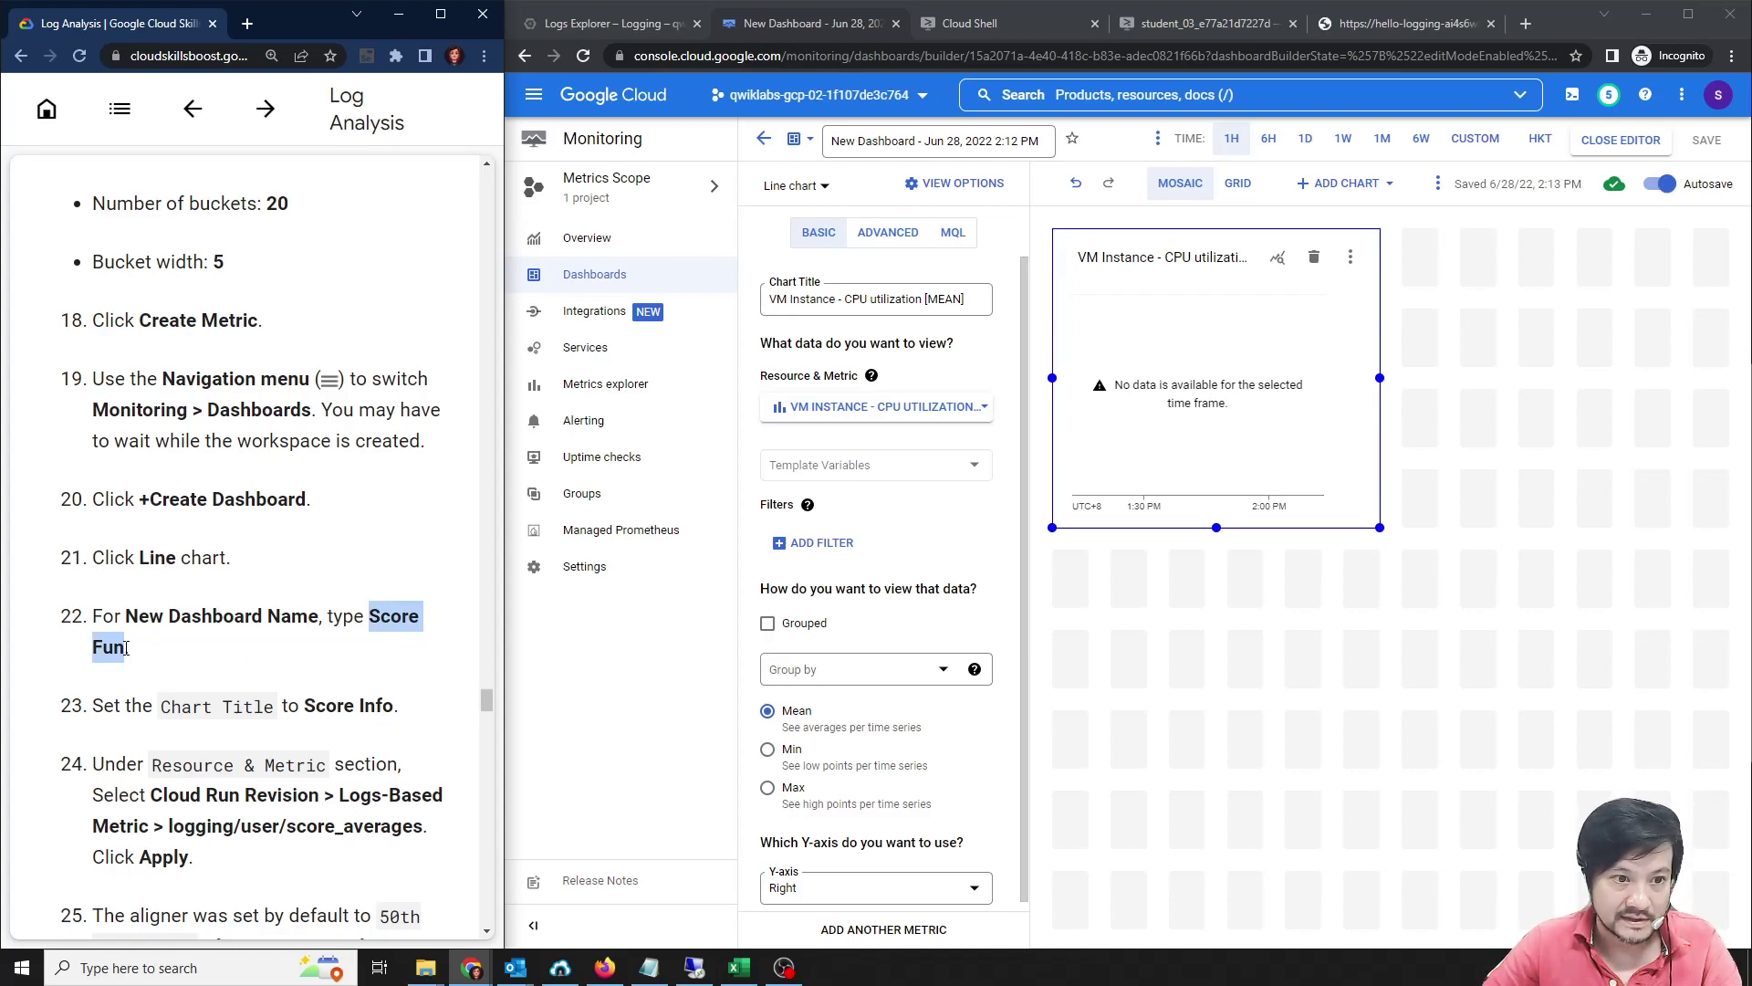
pyautogui.hotkey('ctrl', 'c')
pyautogui.click(912, 143)
pyautogui.hotkey('ctrl', 'a')
pyautogui.hotkey('ctrl', 'v')
pyautogui.press('Return')
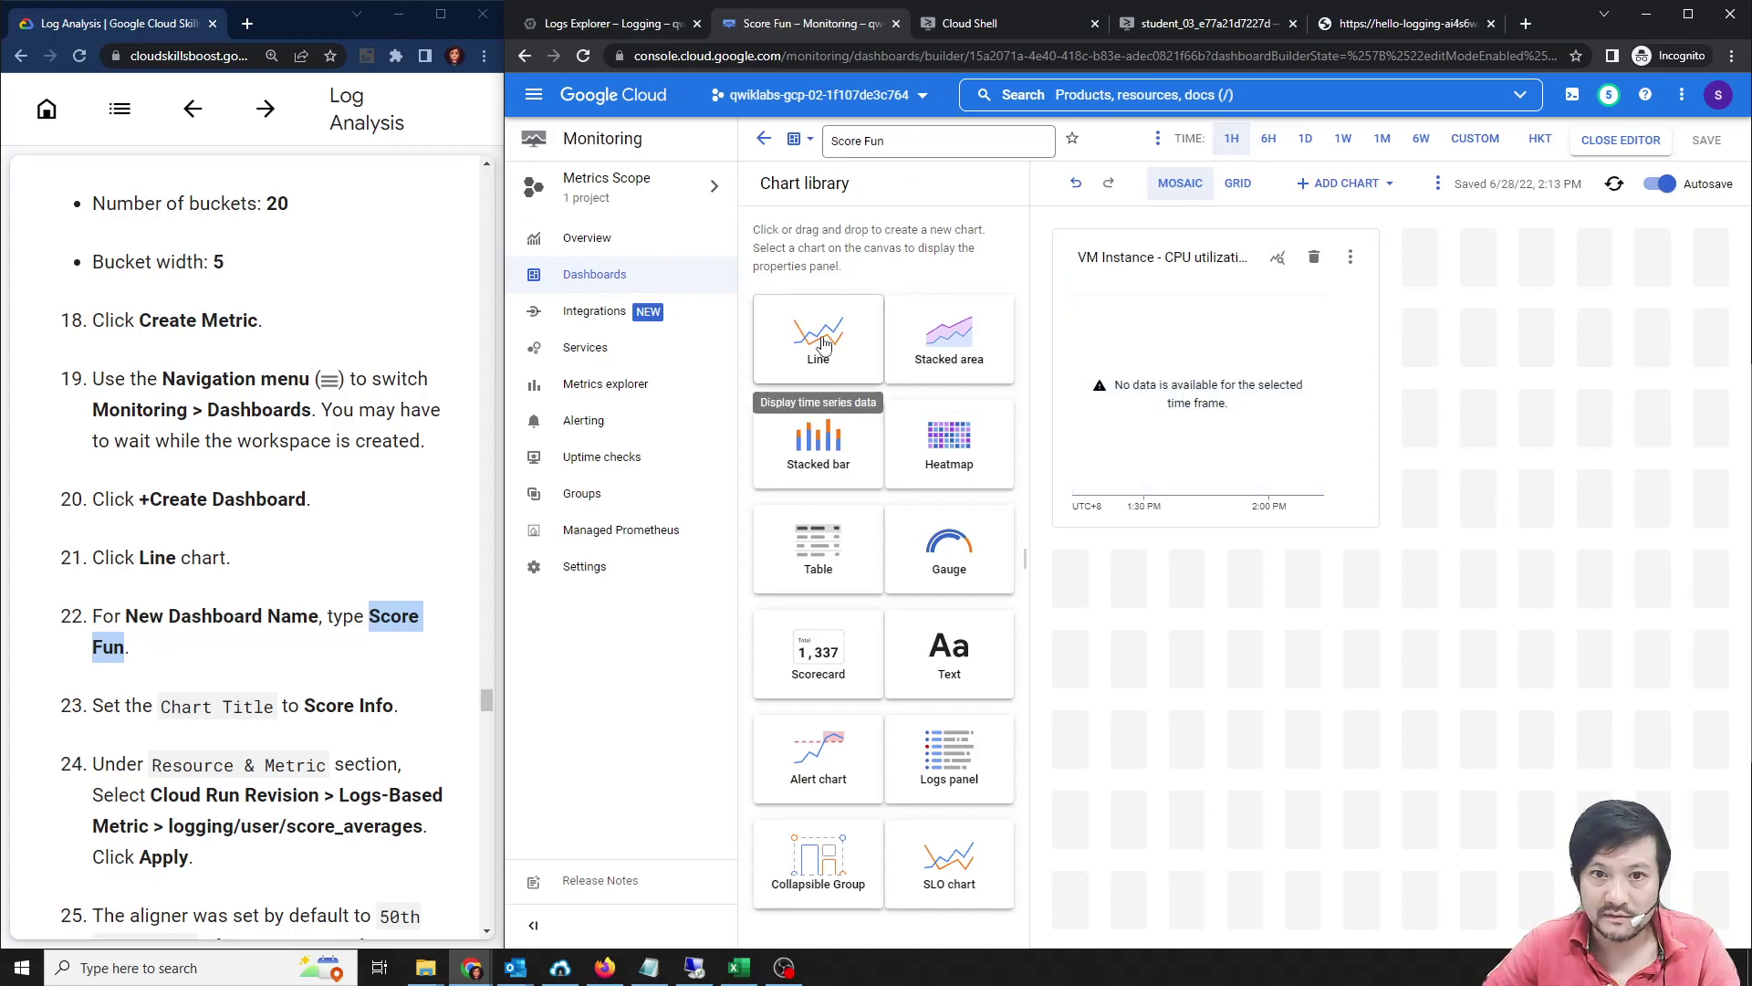
# Show the line chart's advanced options and set its chart title to Score Info, copied from the lab instructions.
pyautogui.click(1243, 376)
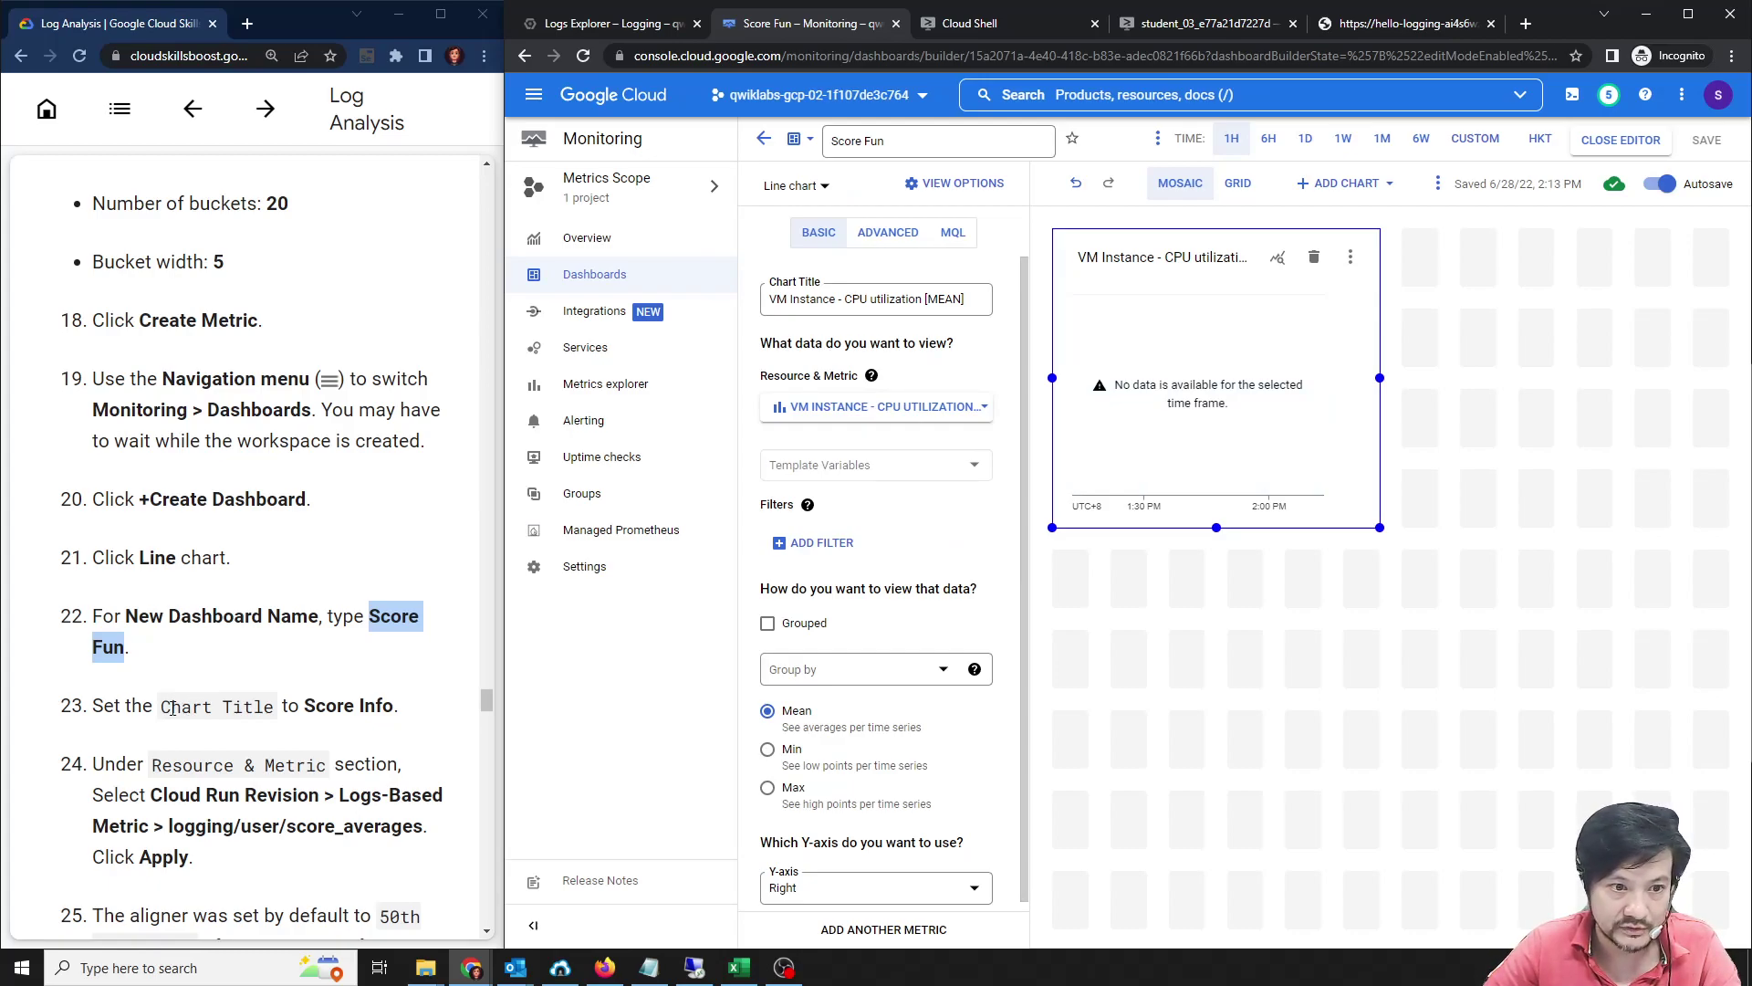
pyautogui.click(887, 234)
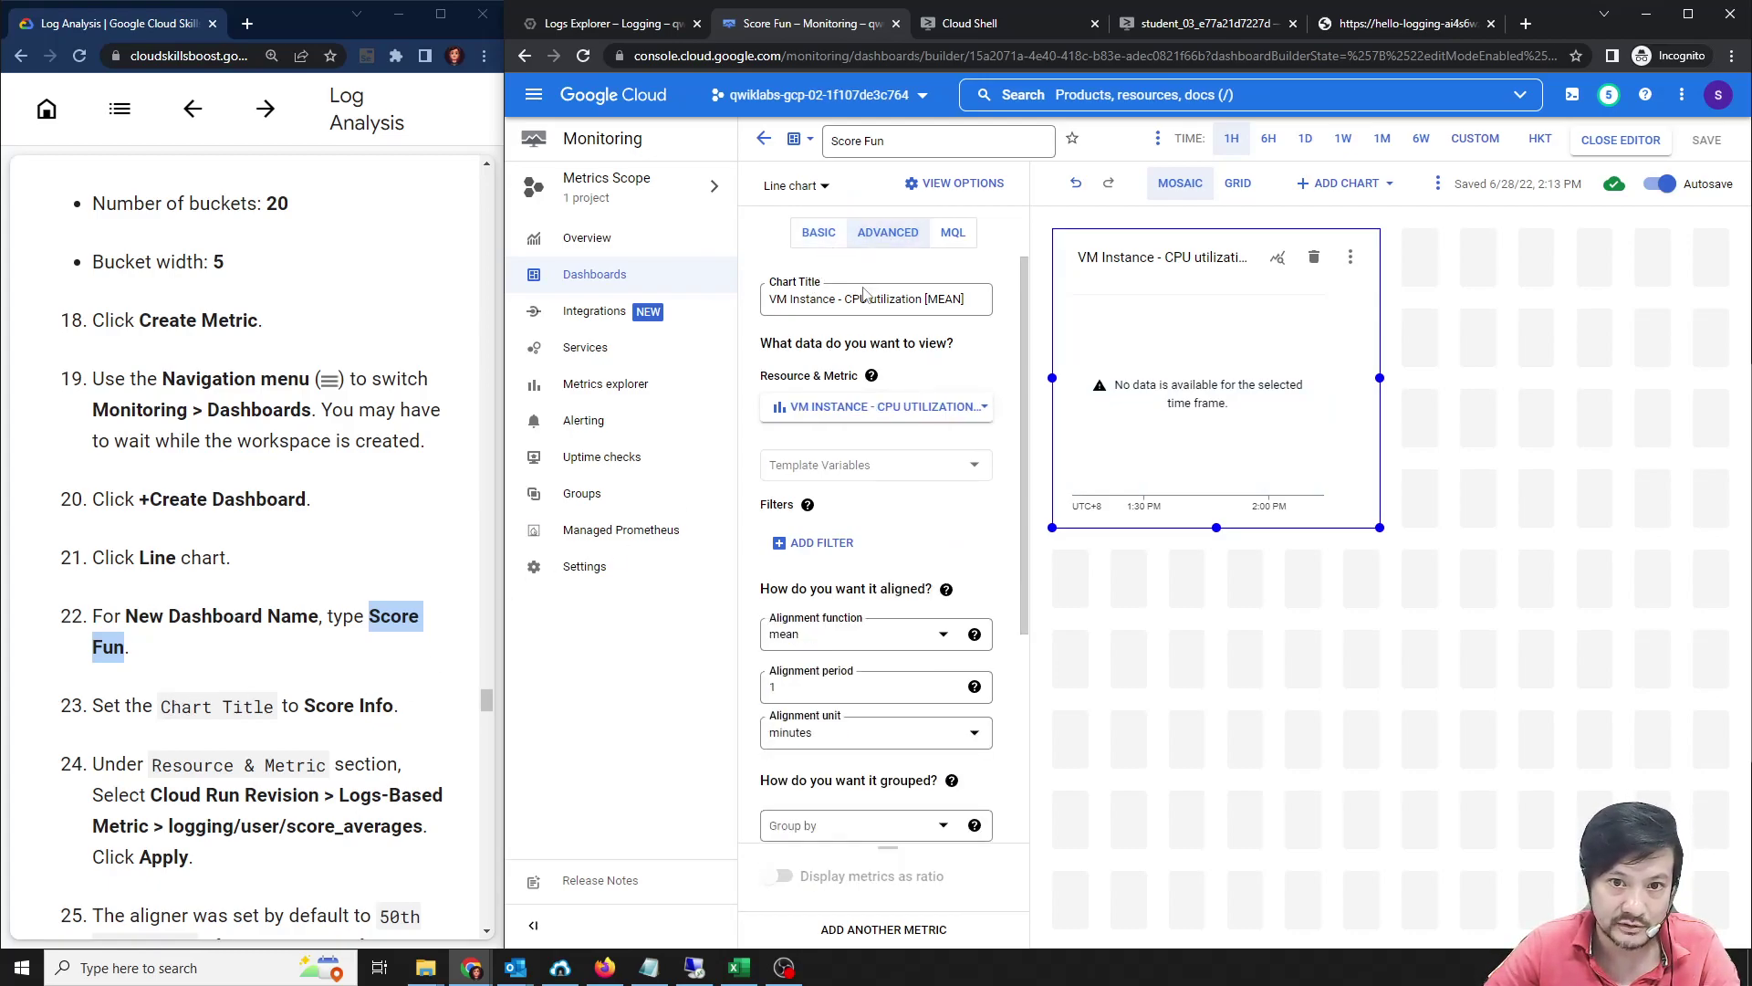
pyautogui.moveTo(307, 707); pyautogui.dragTo(395, 706)
pyautogui.hotkey('ctrl', 'c')
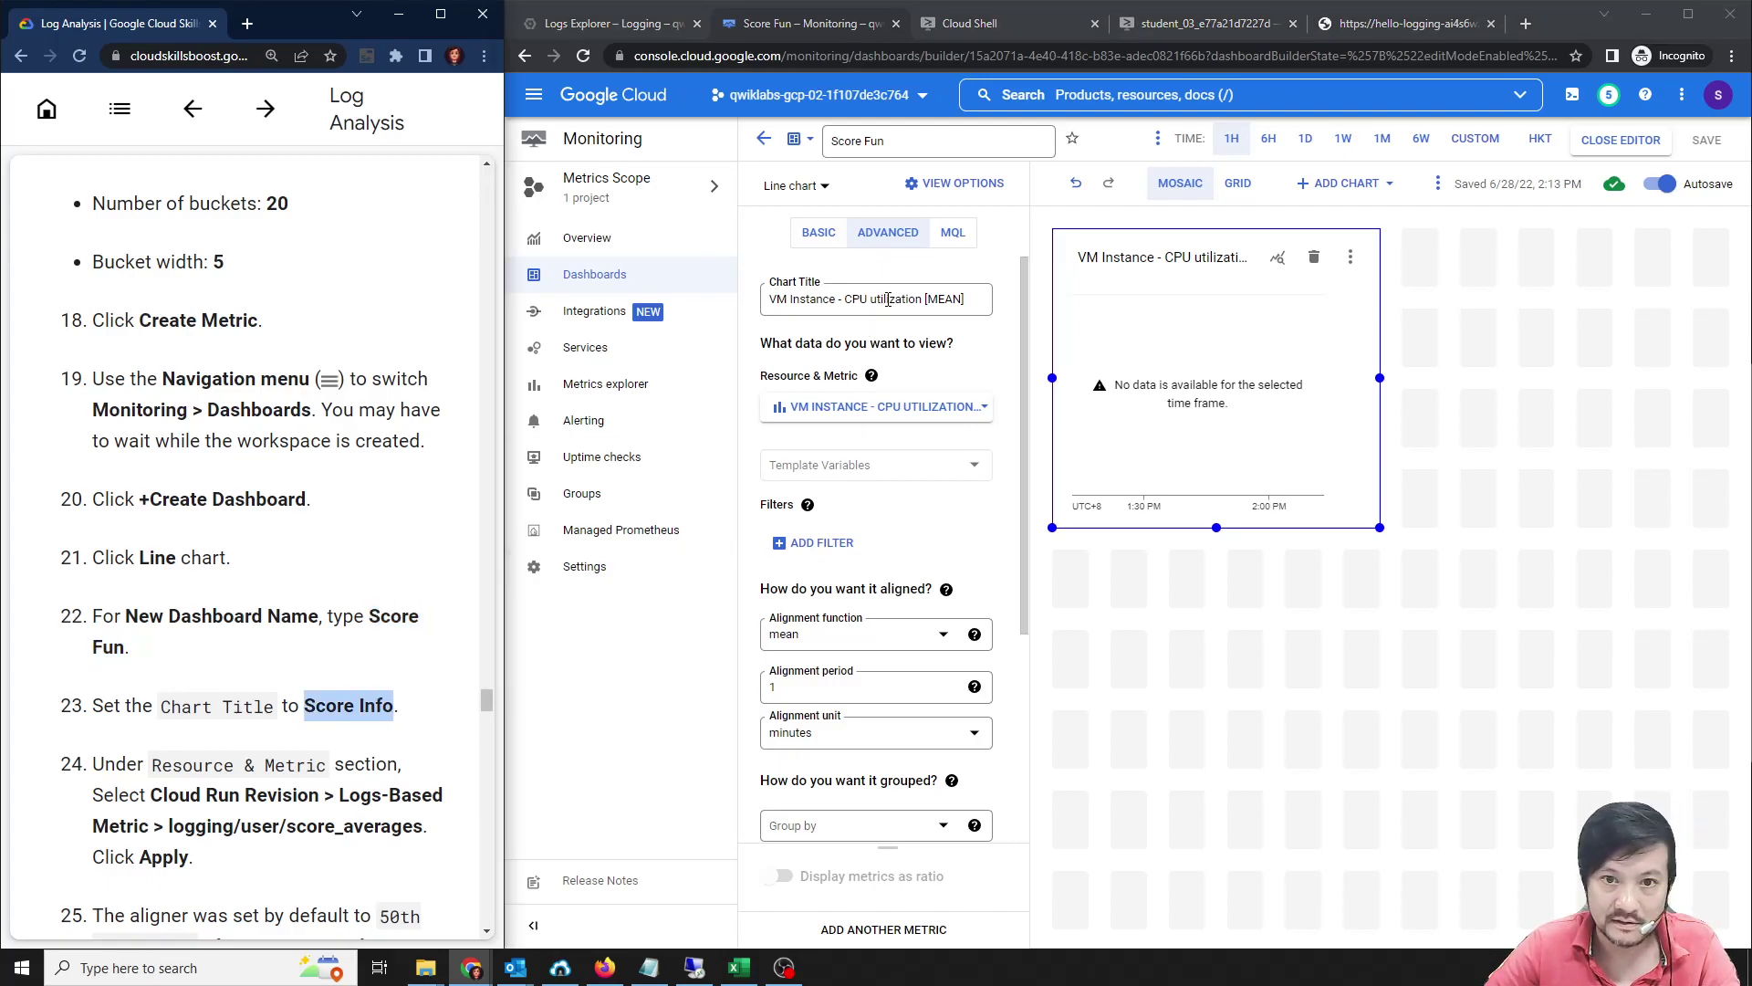
pyautogui.tripleClick(870, 301)
pyautogui.hotkey('ctrl', 'v')
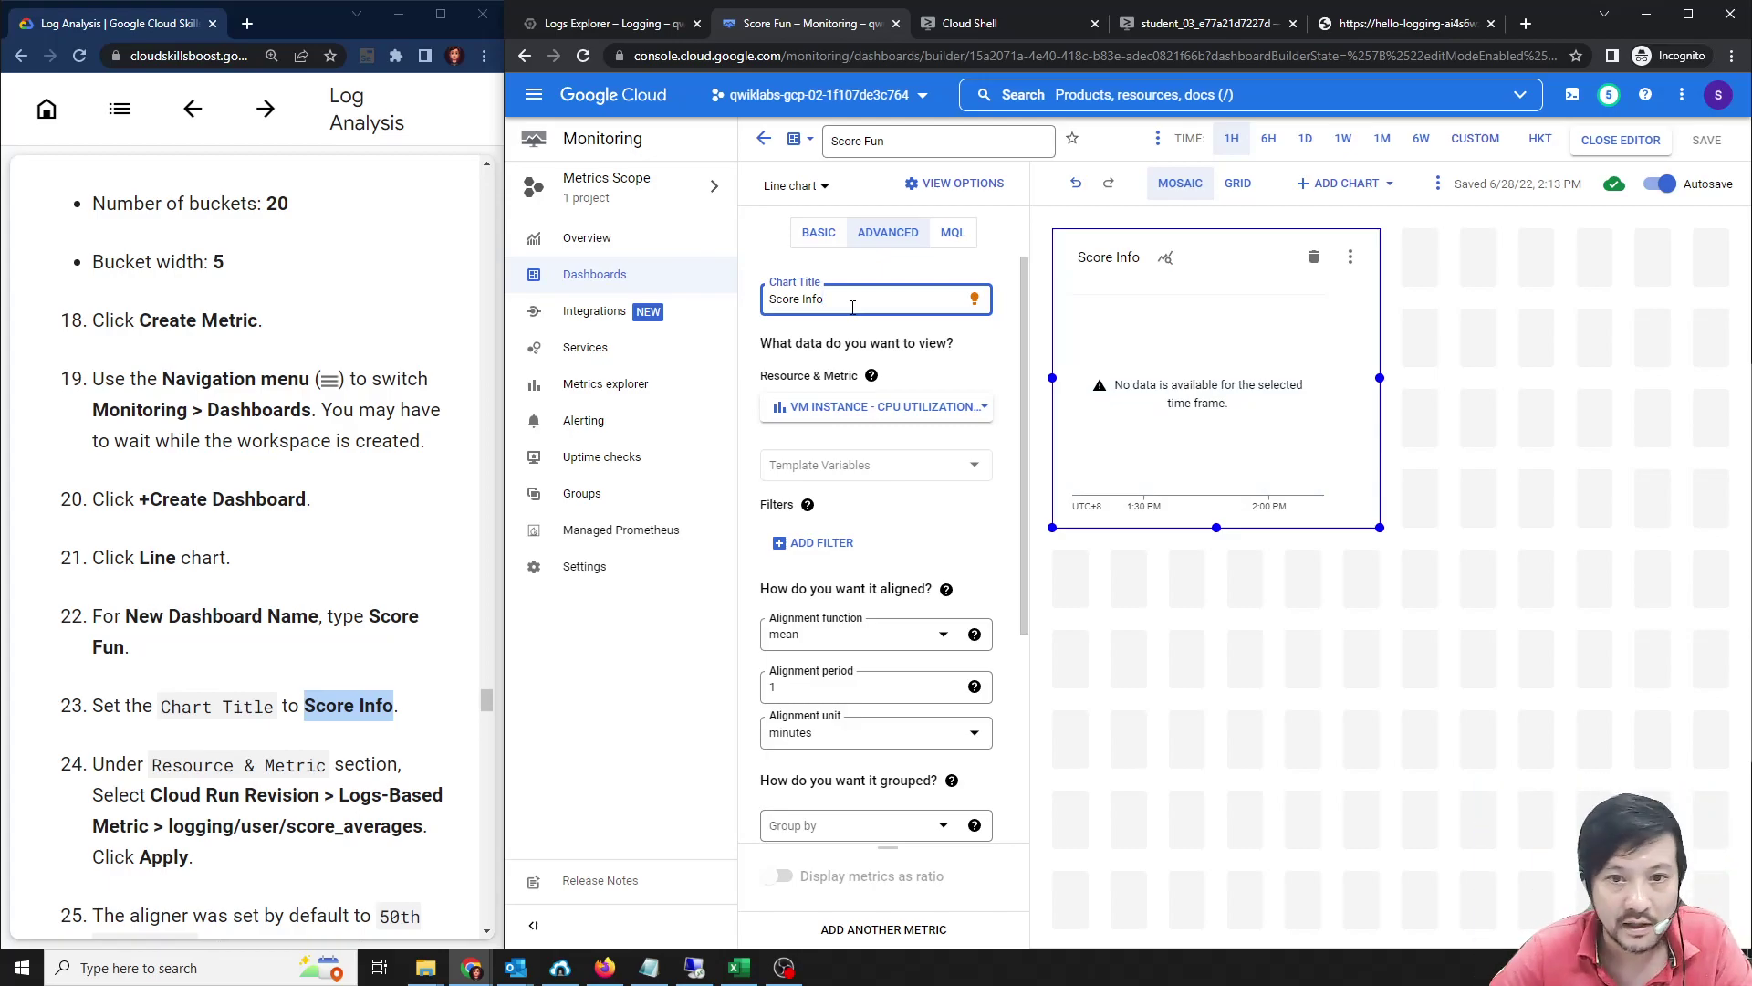
# Browse the resources offered for the Score Info chart's metric to look for the score_averages metric.
pyautogui.click(880, 412)
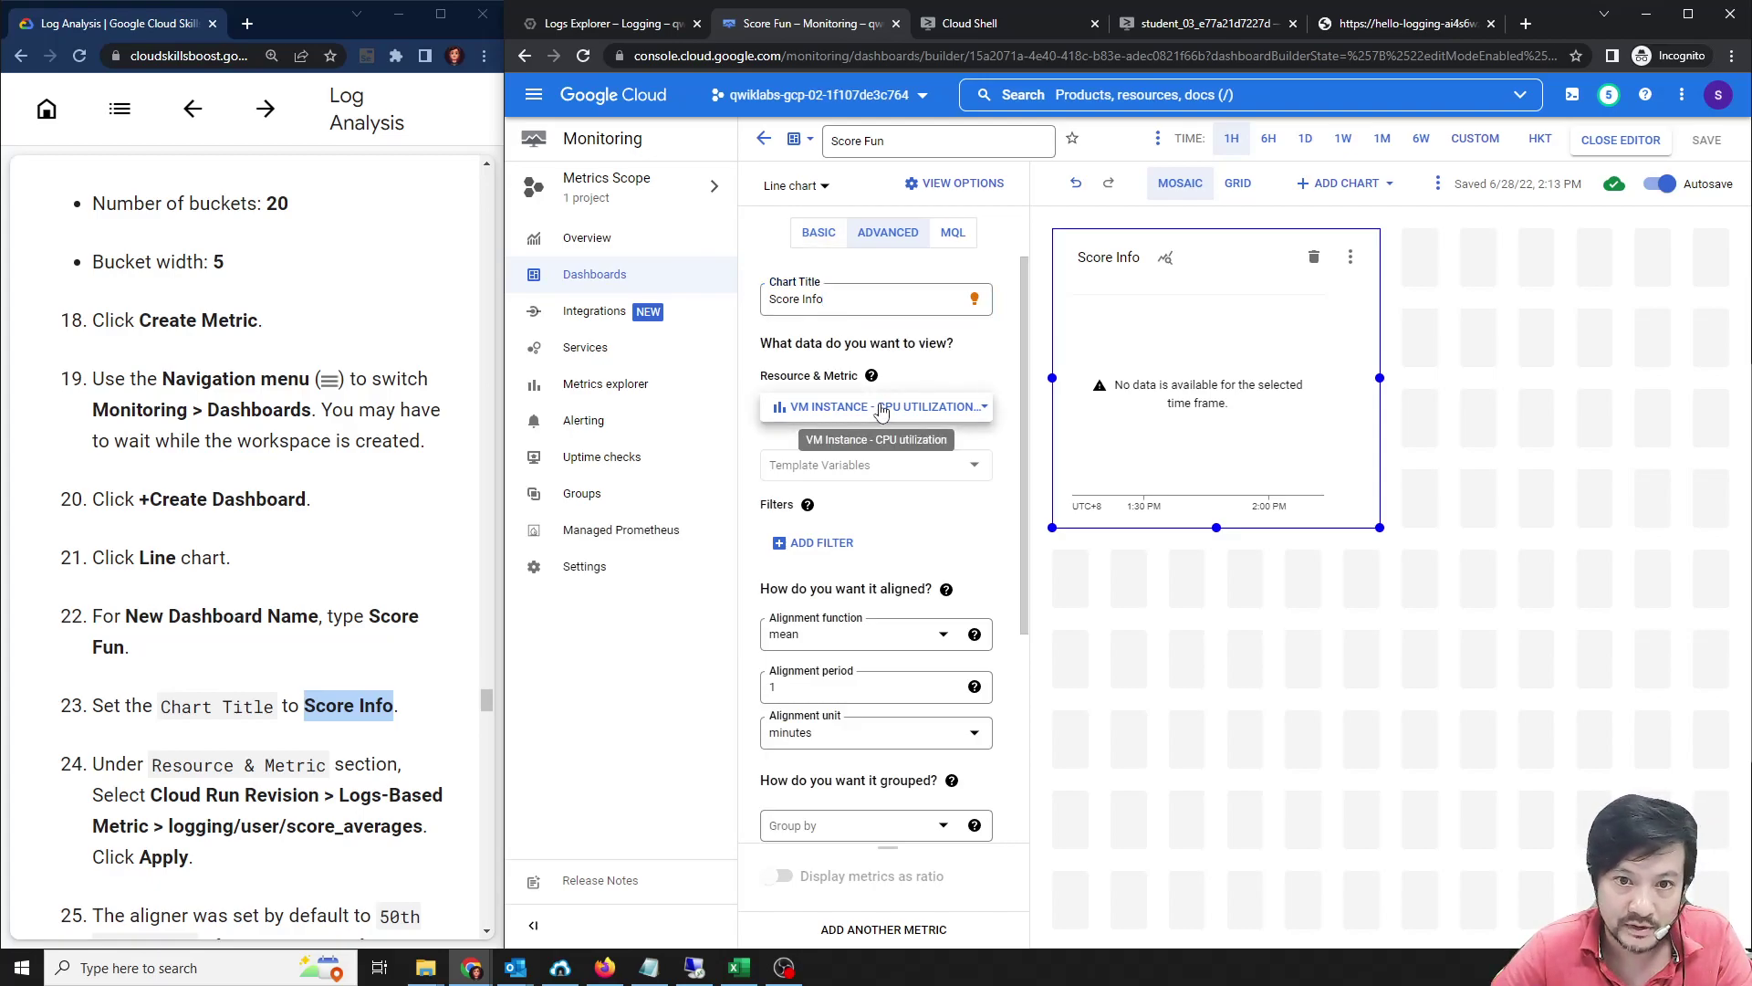
pyautogui.click(893, 412)
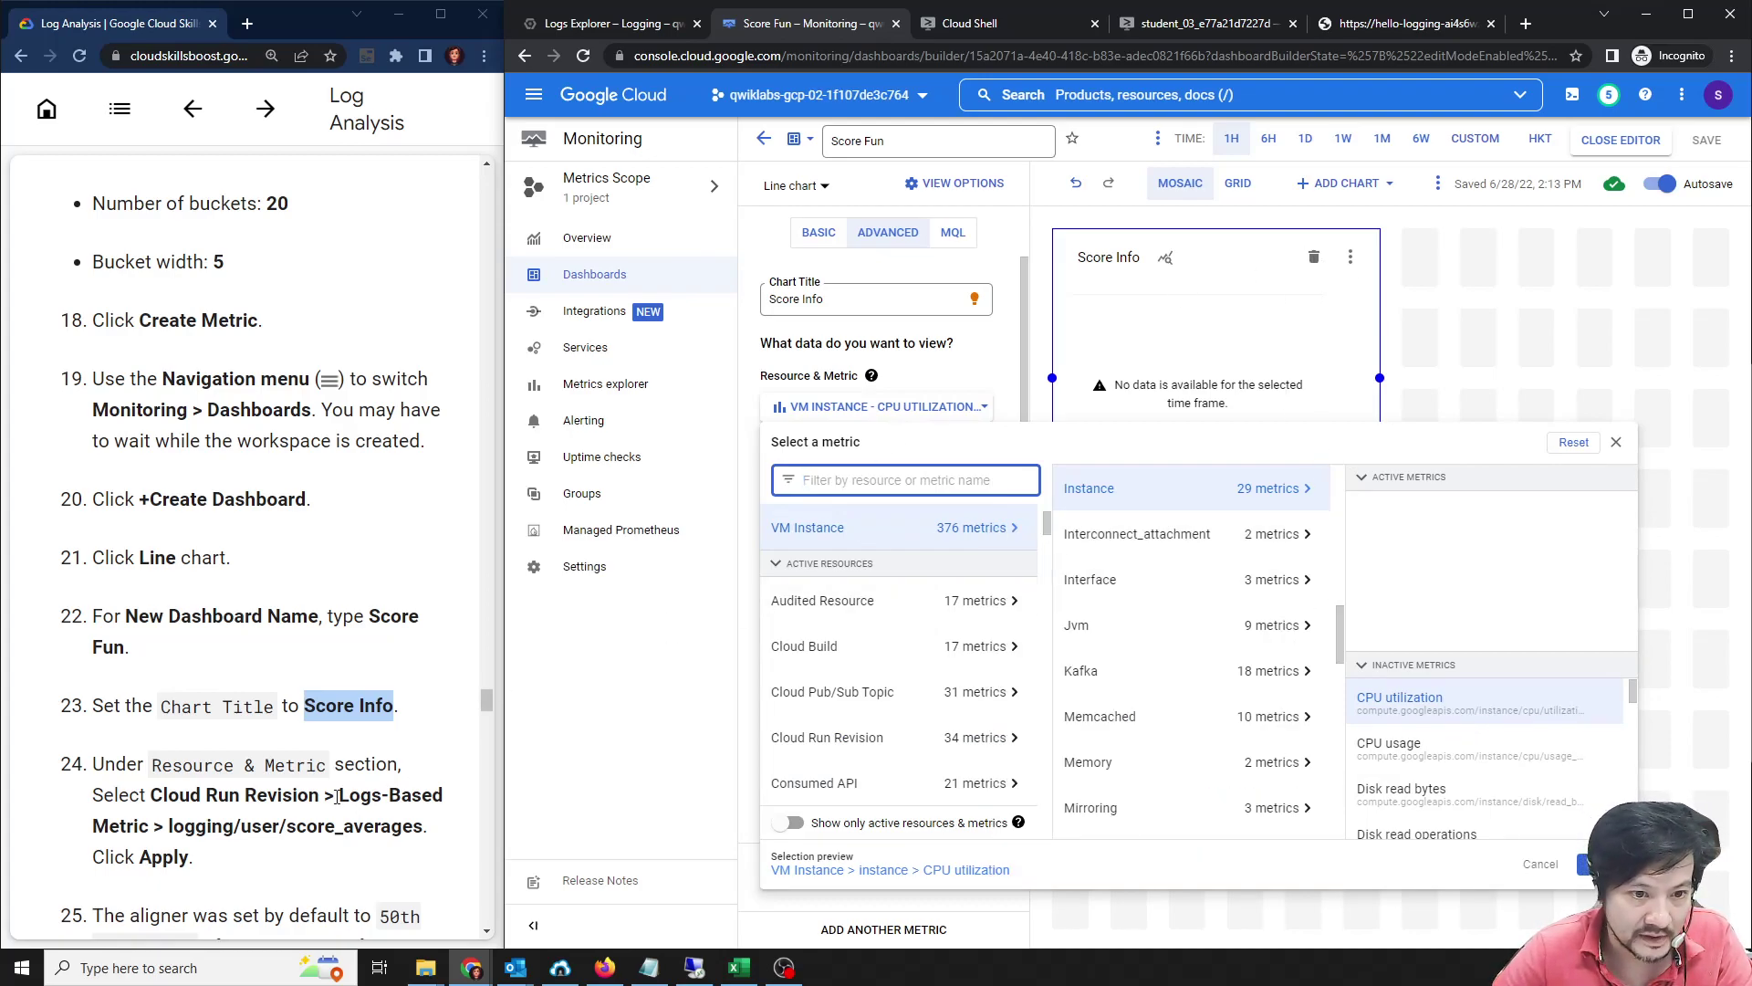
pyautogui.scroll(-5, 866, 639)
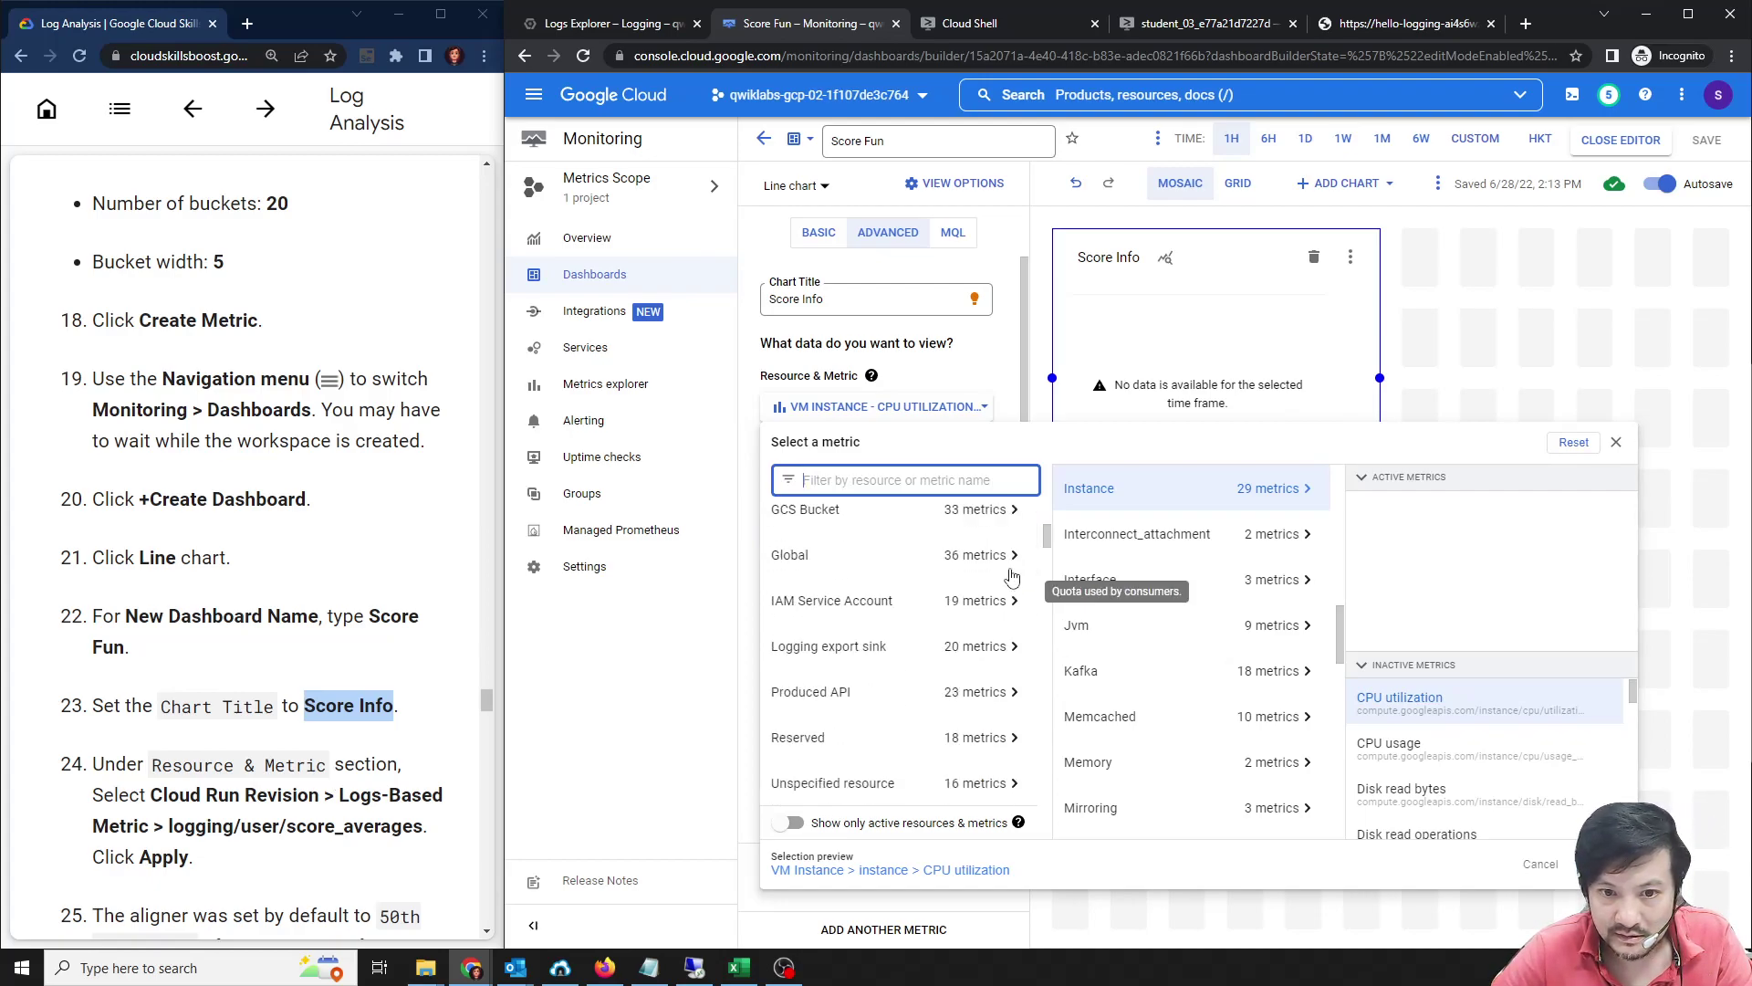
pyautogui.scroll(-5, 871, 684)
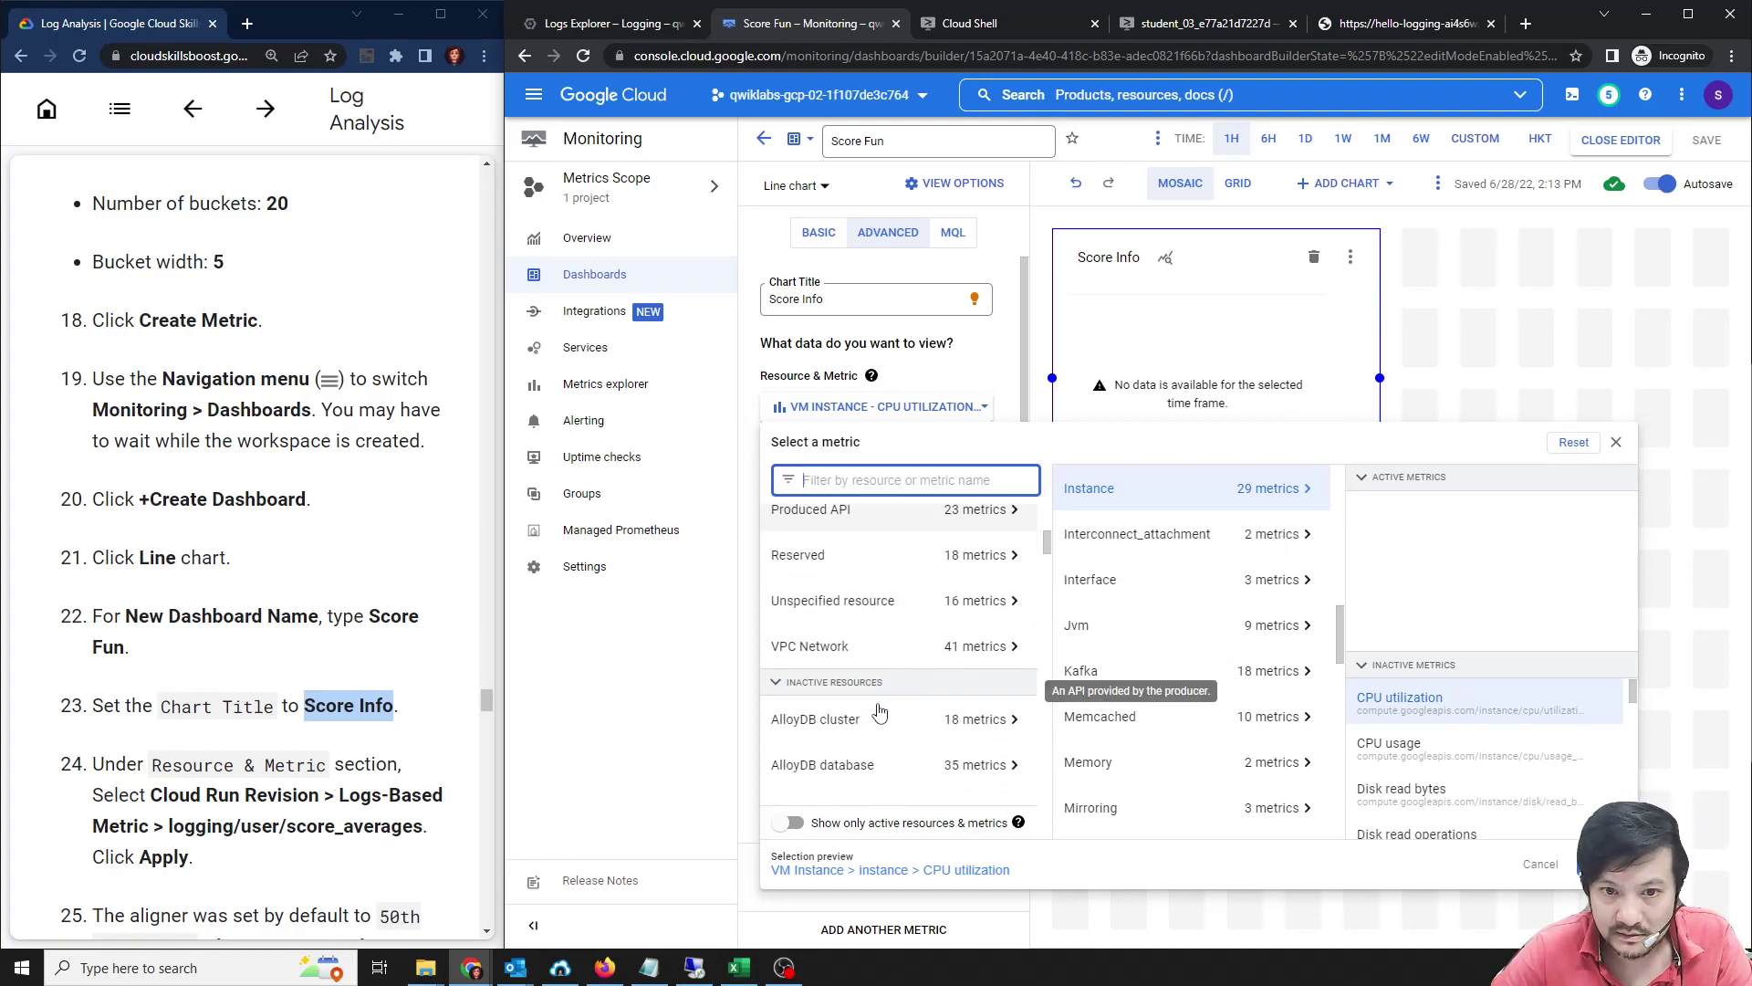
pyautogui.scroll(-4, 879, 711)
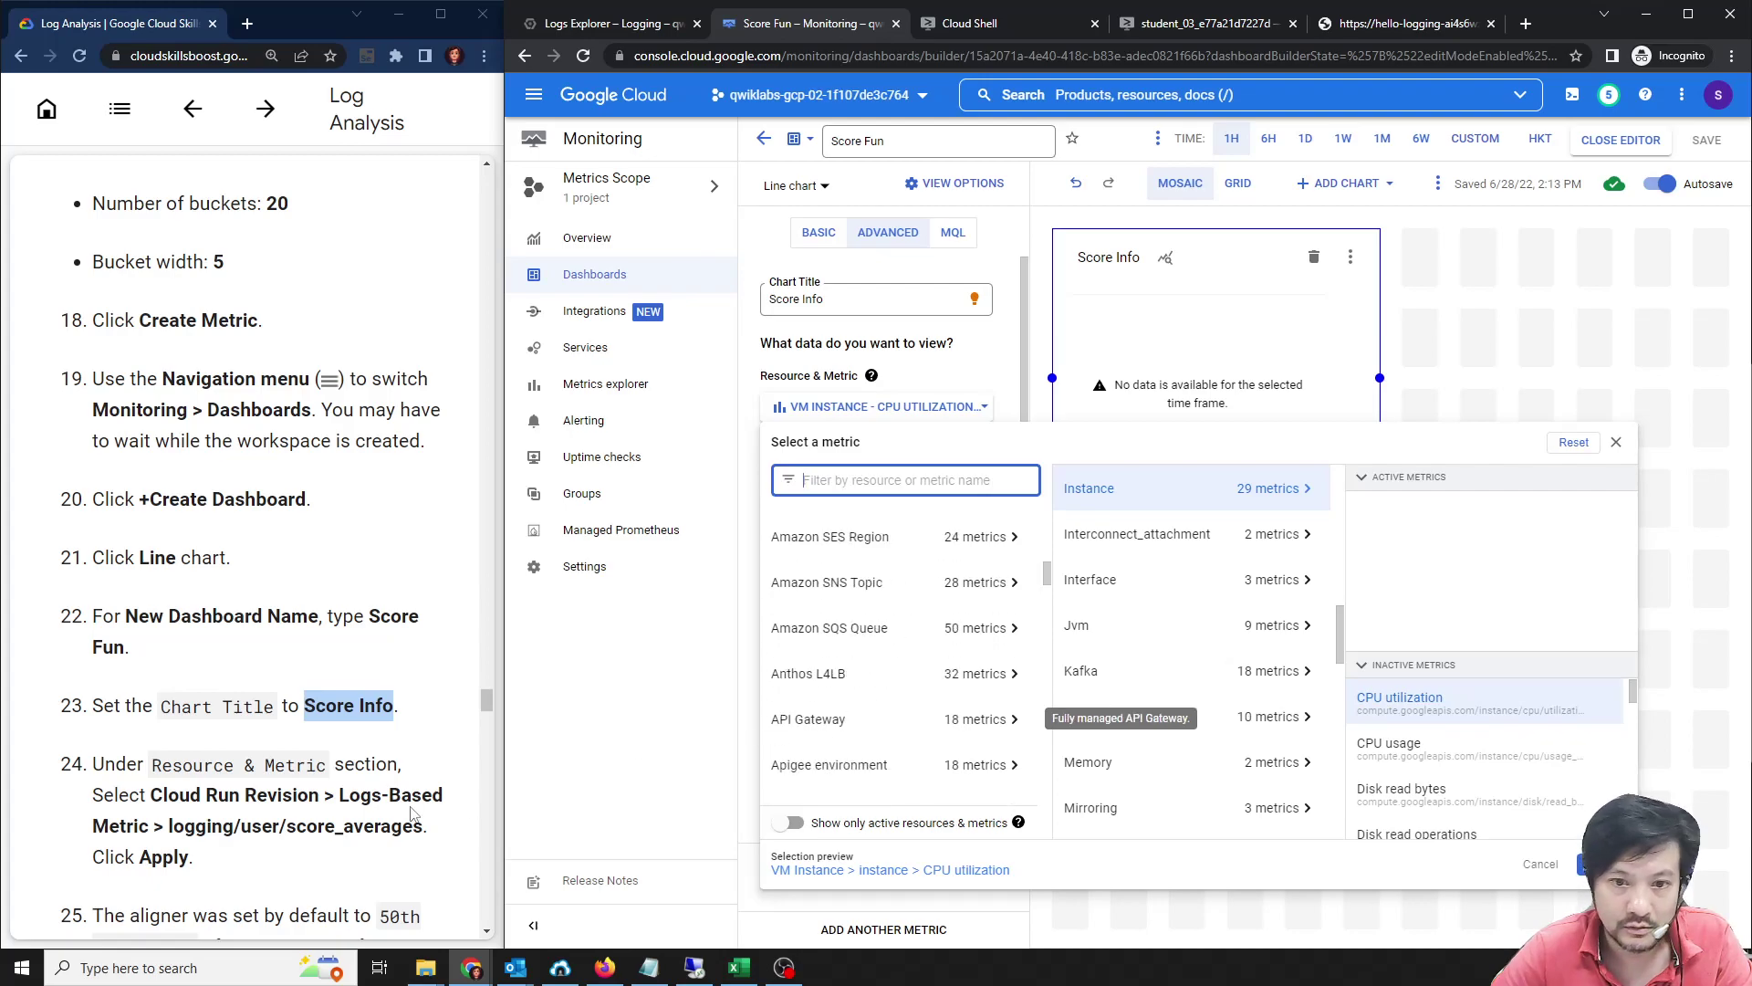
pyautogui.scroll(5, 894, 675)
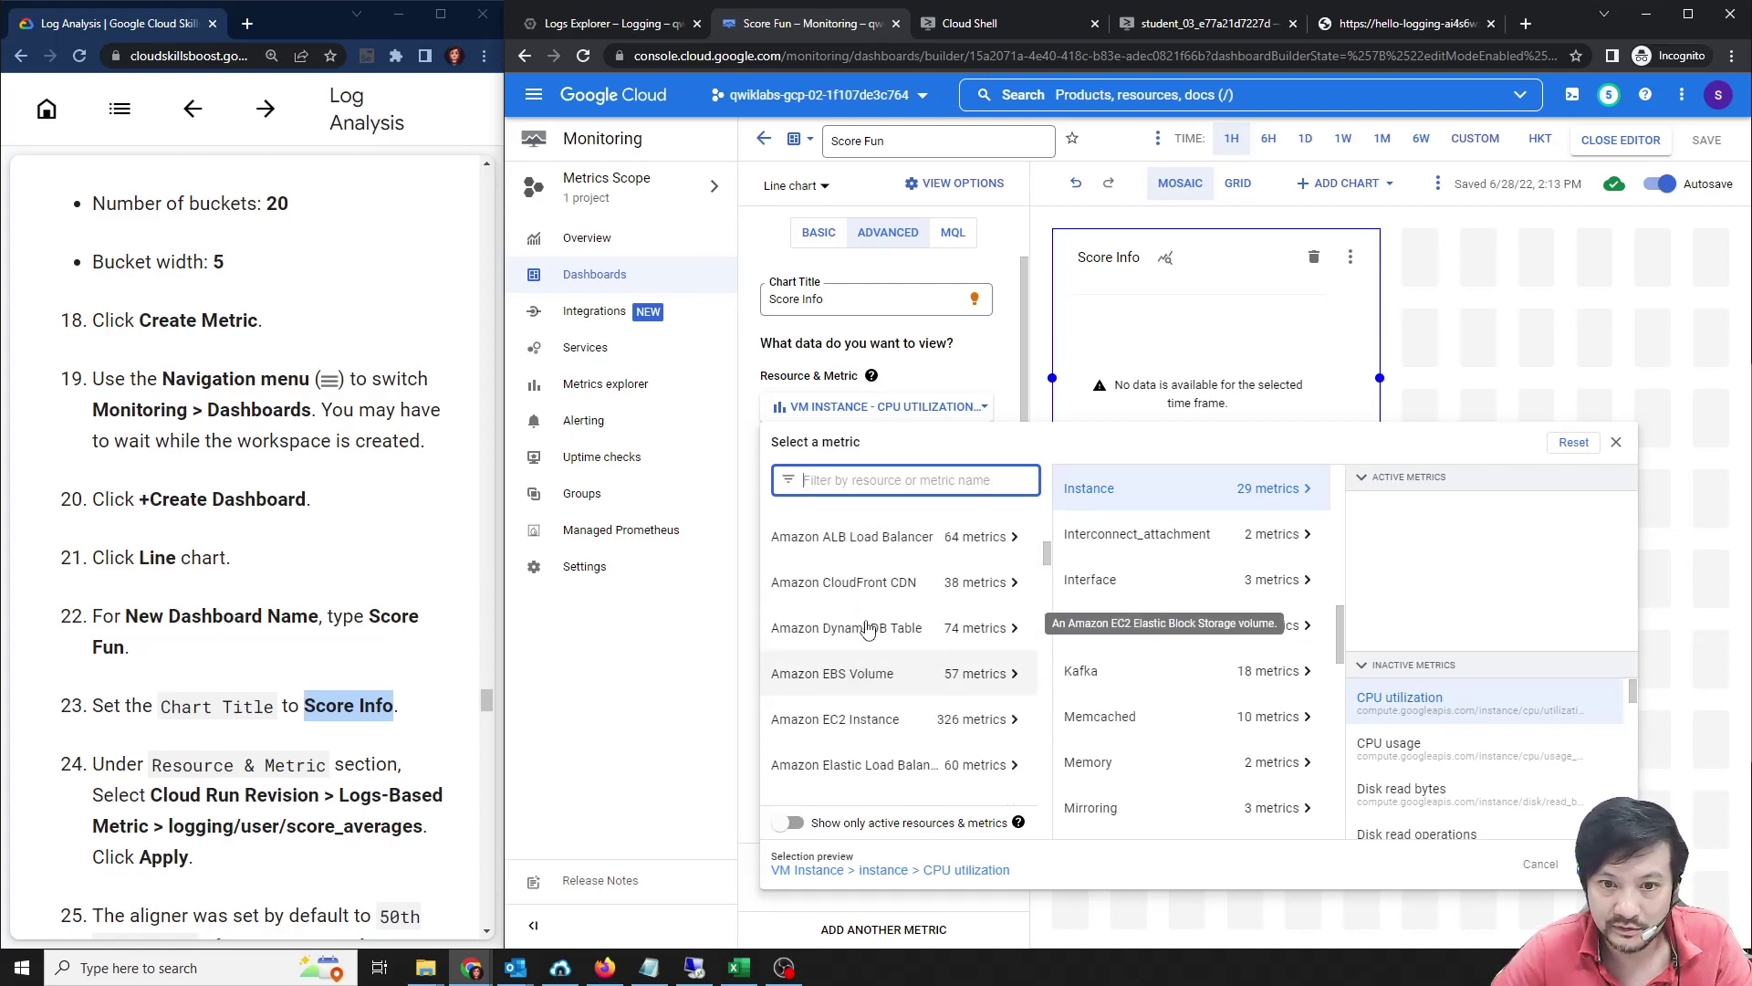
pyautogui.scroll(-10, 885, 685)
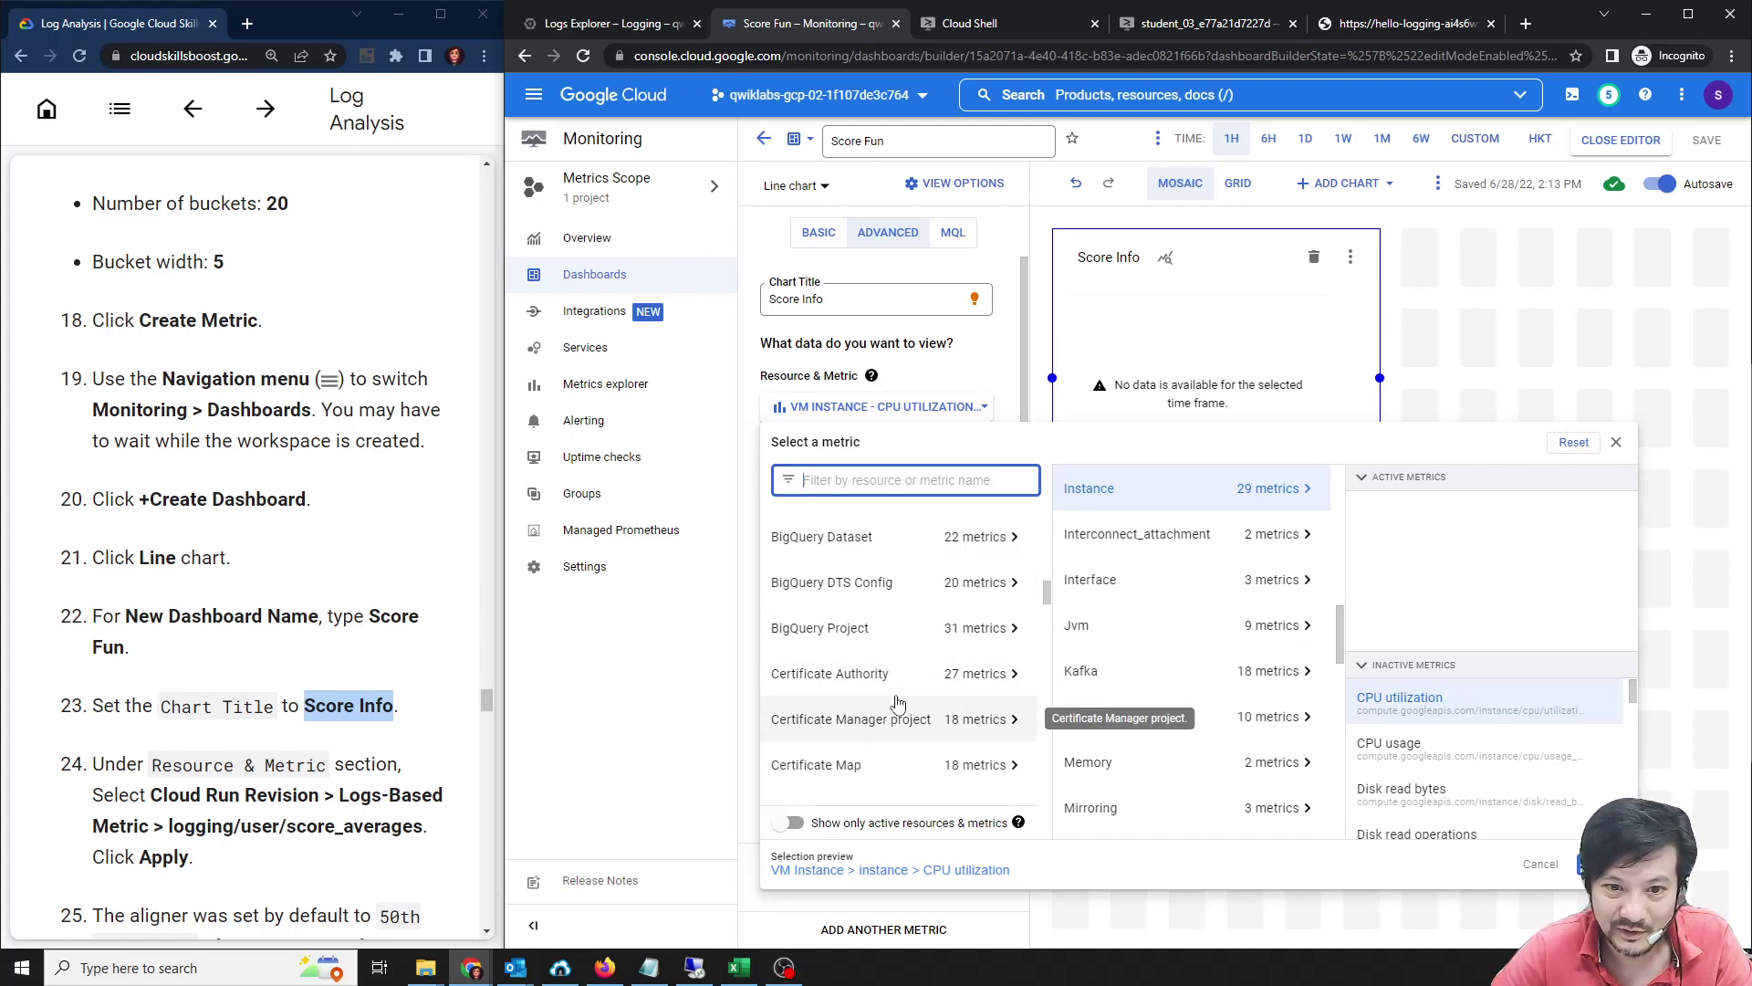
# Try to find the metric among active resources only, checking Global and Logging export sink's Logs-Based Metric category, then include inactive resources again.
pyautogui.click(794, 825)
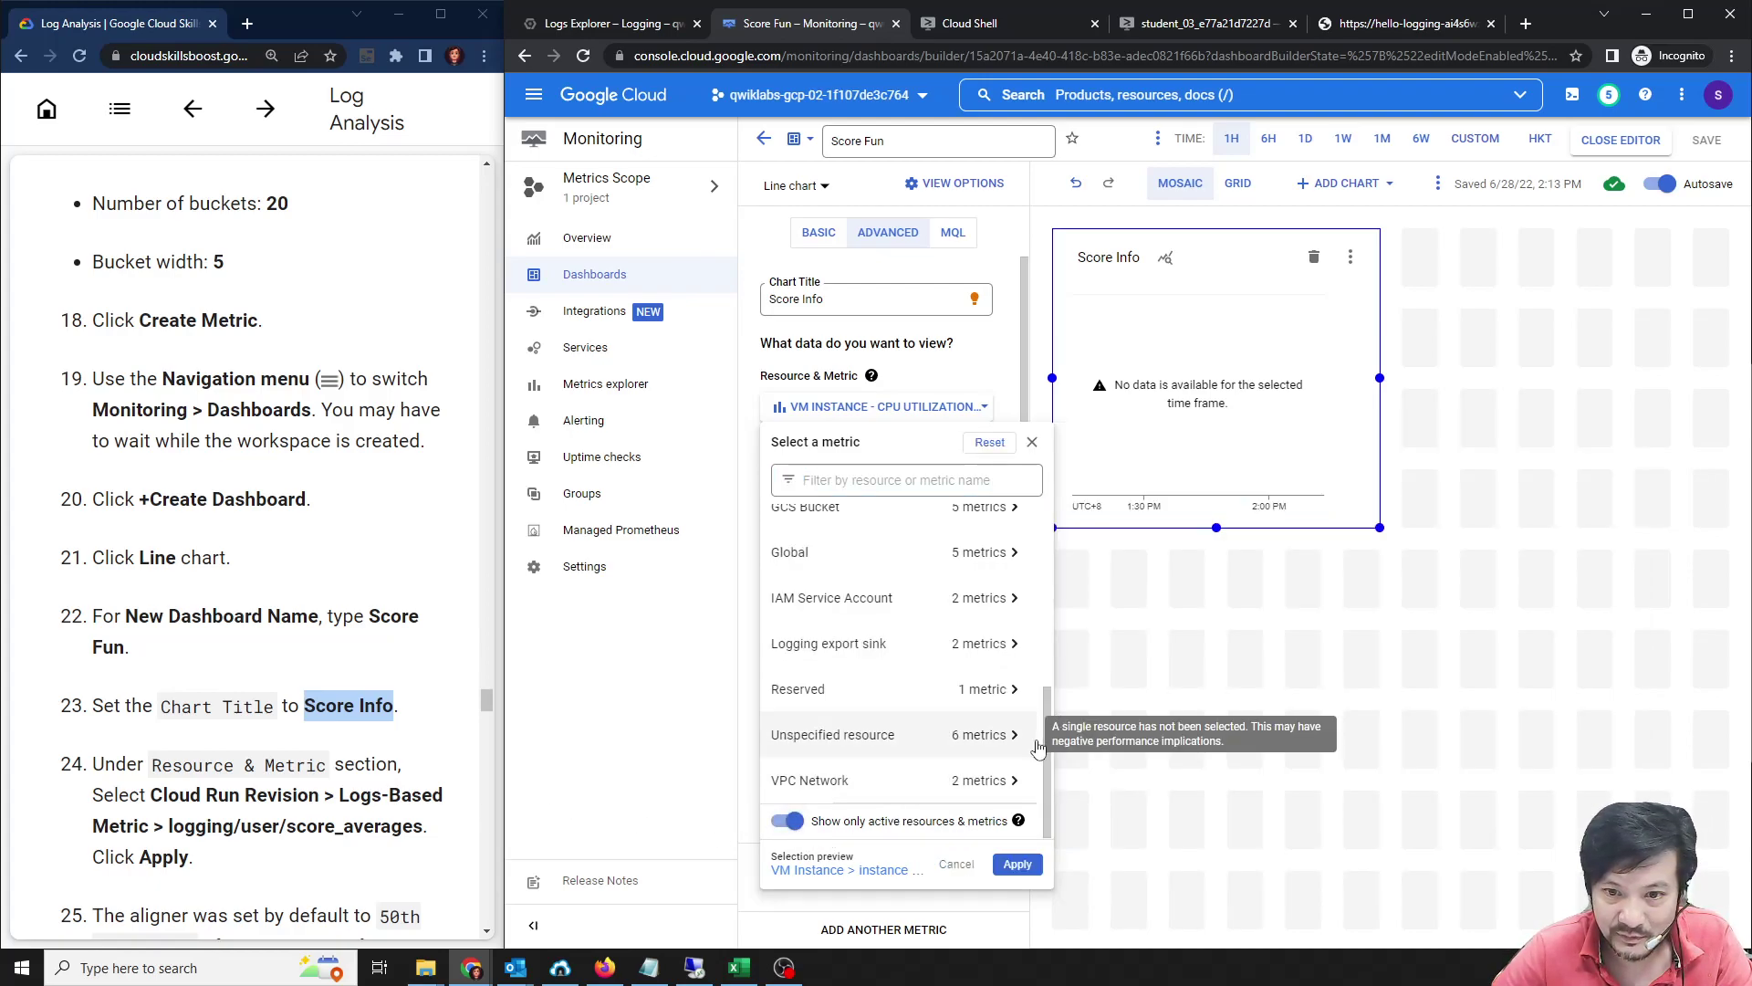
pyautogui.hotkey('ctrl', 'a')
pyautogui.scroll(5, 899, 721)
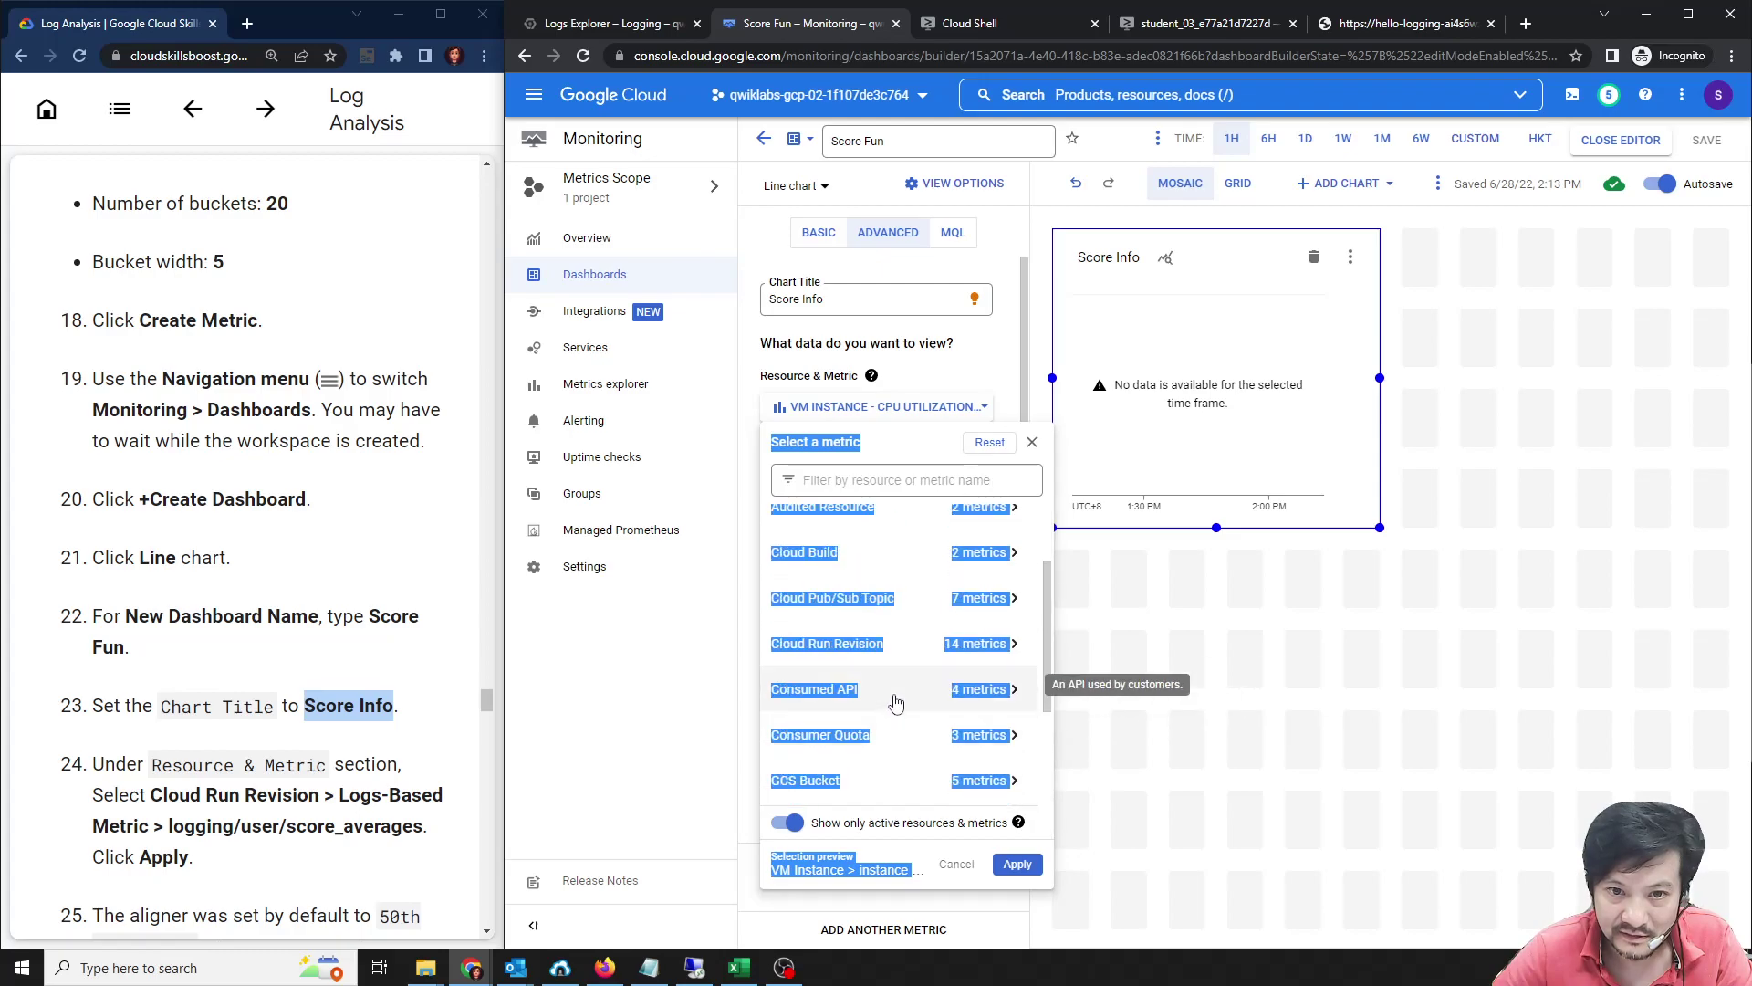
pyautogui.click(880, 566)
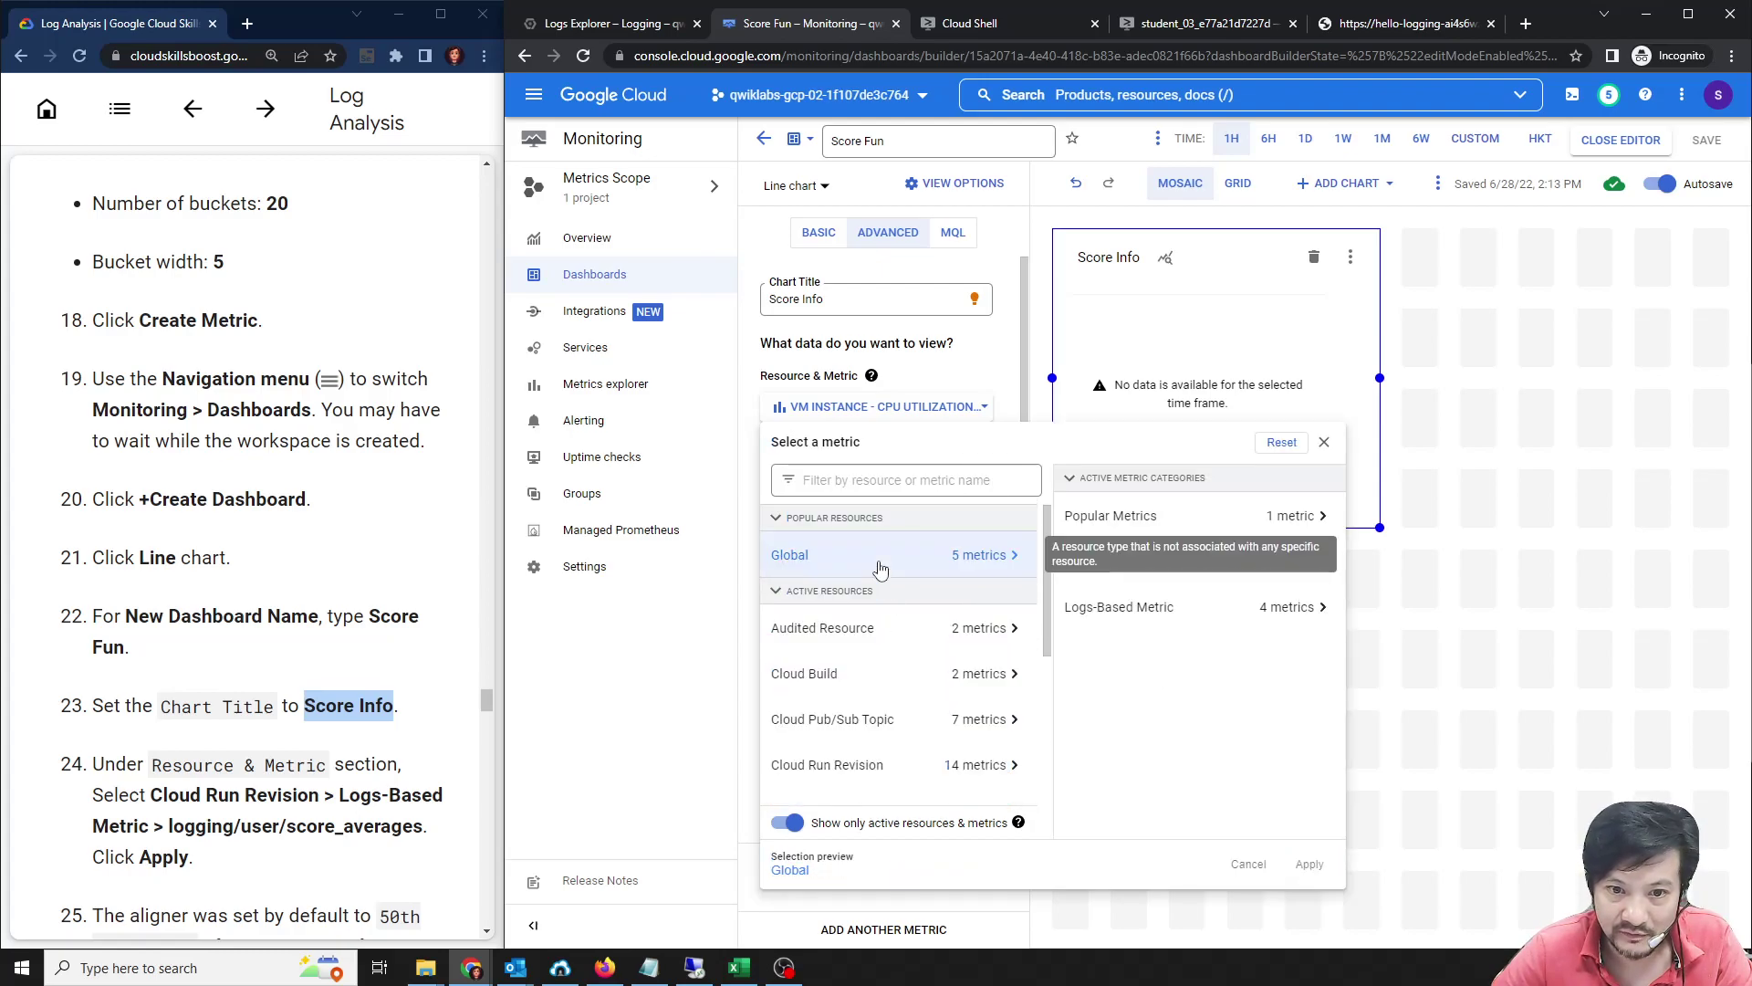
pyautogui.scroll(-5, 854, 749)
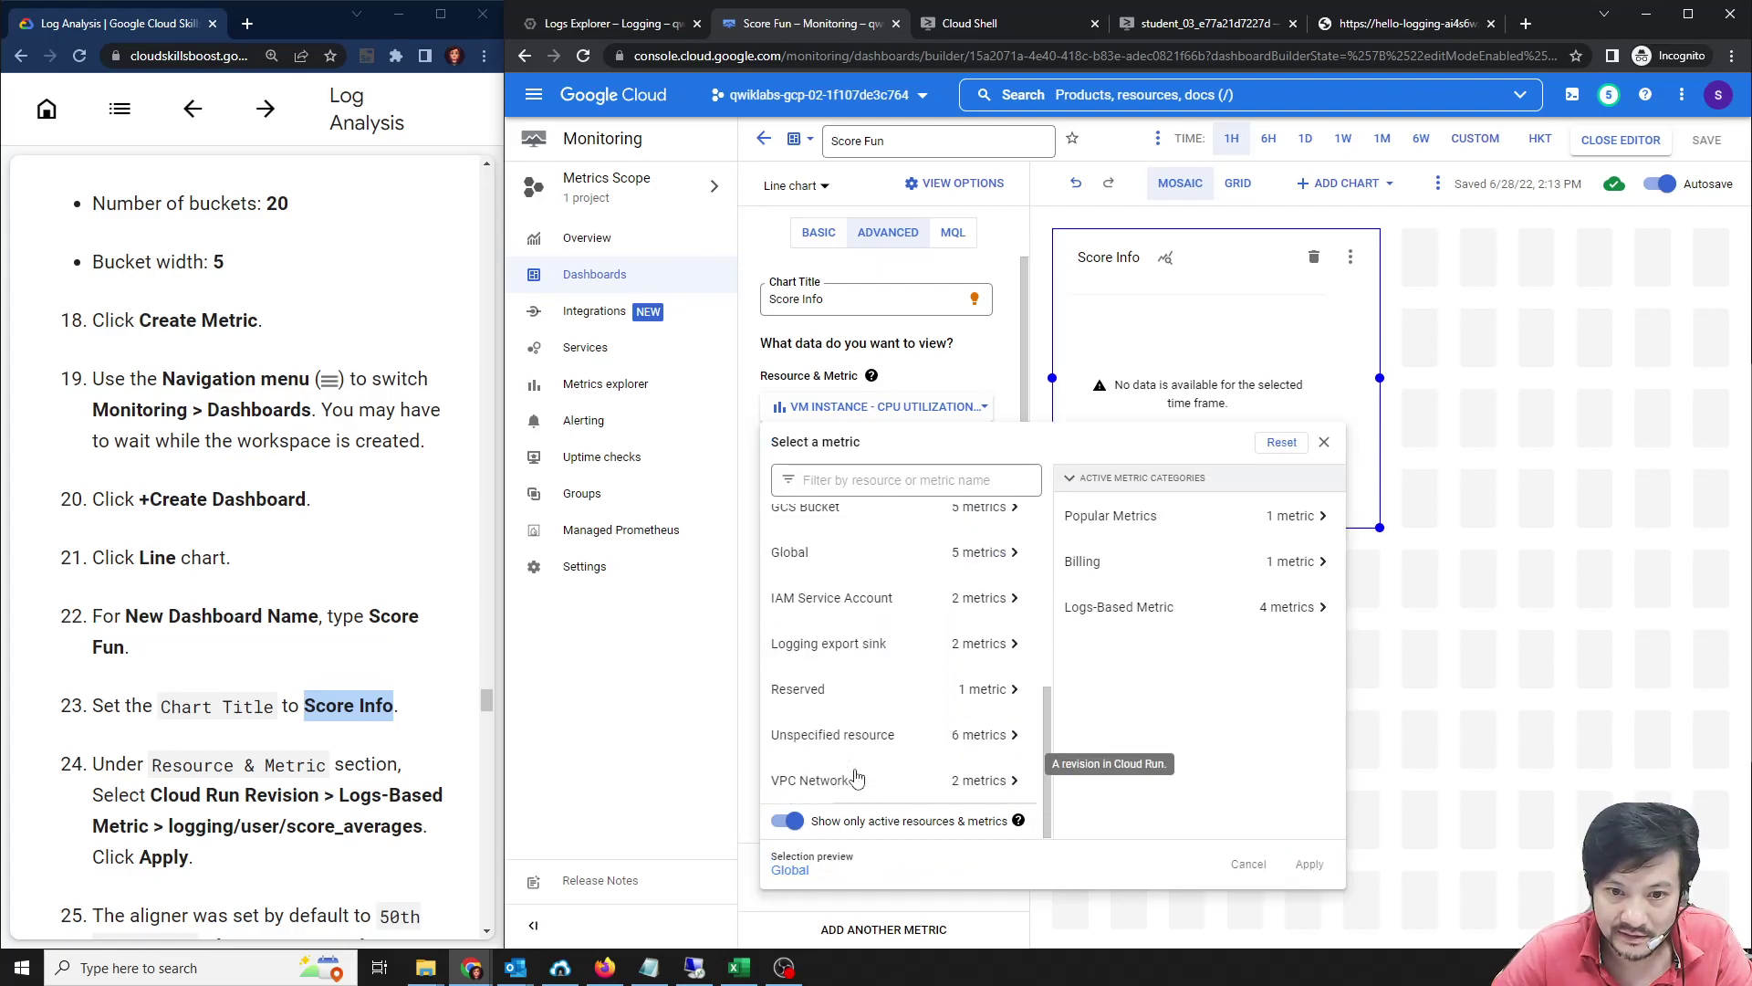
pyautogui.click(840, 655)
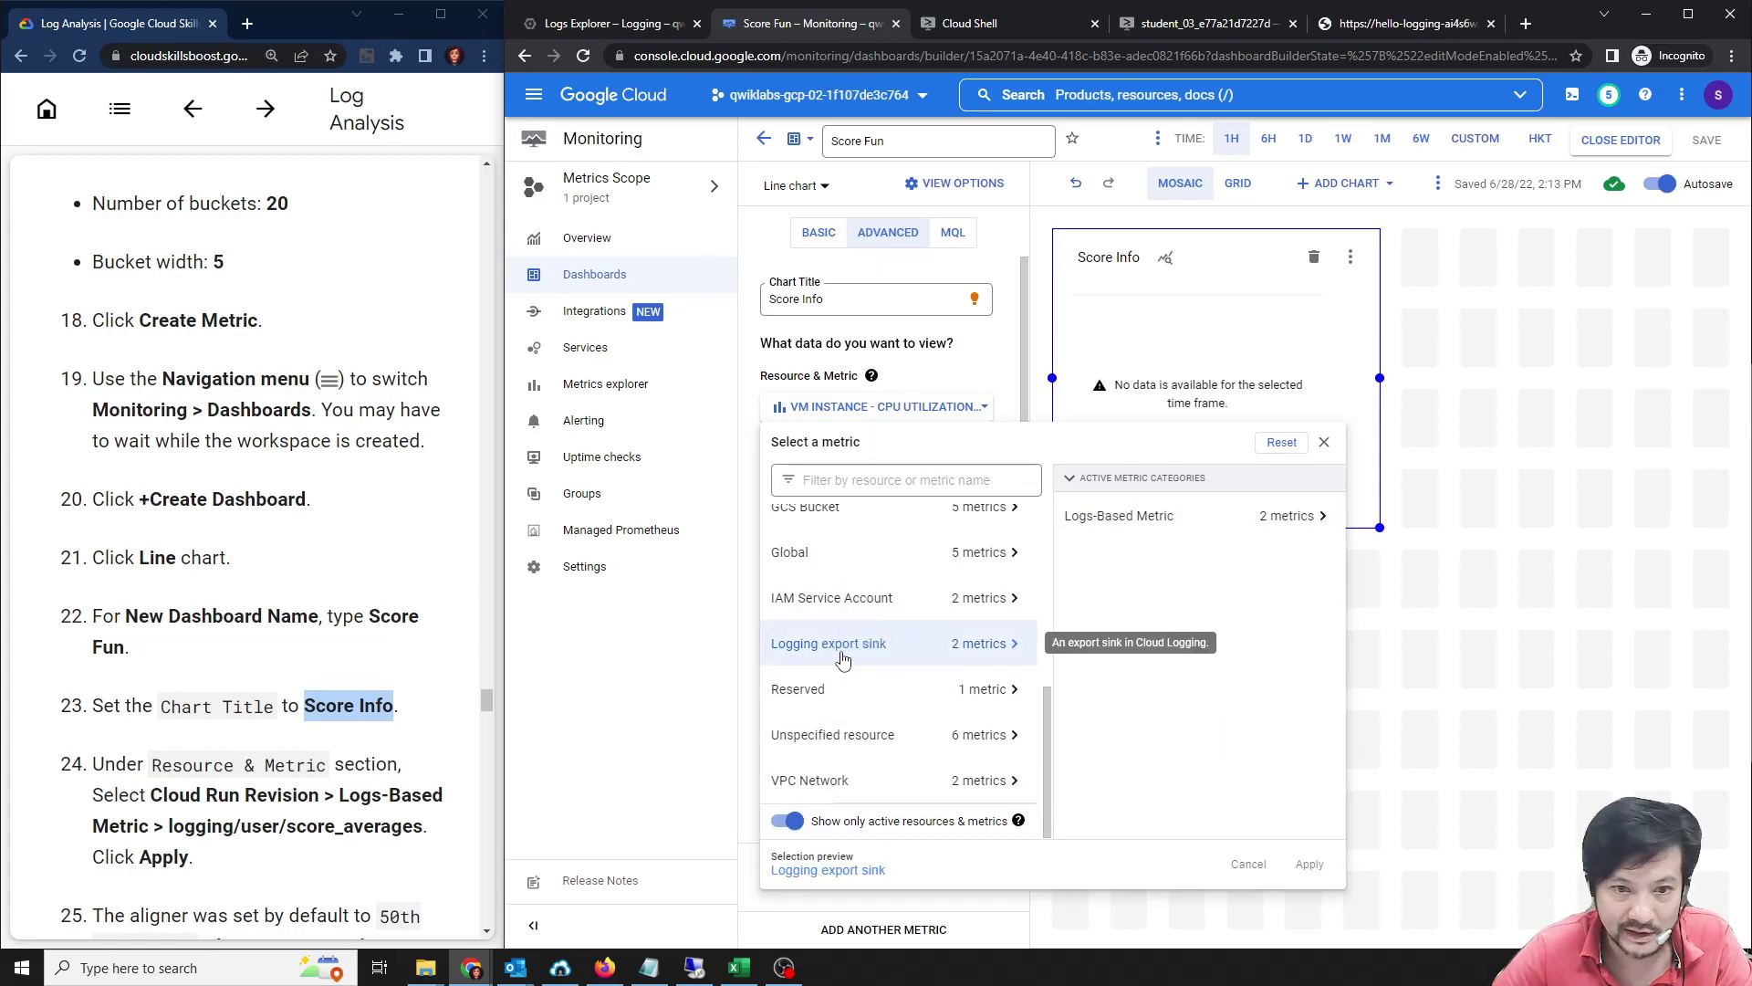
pyautogui.click(1165, 518)
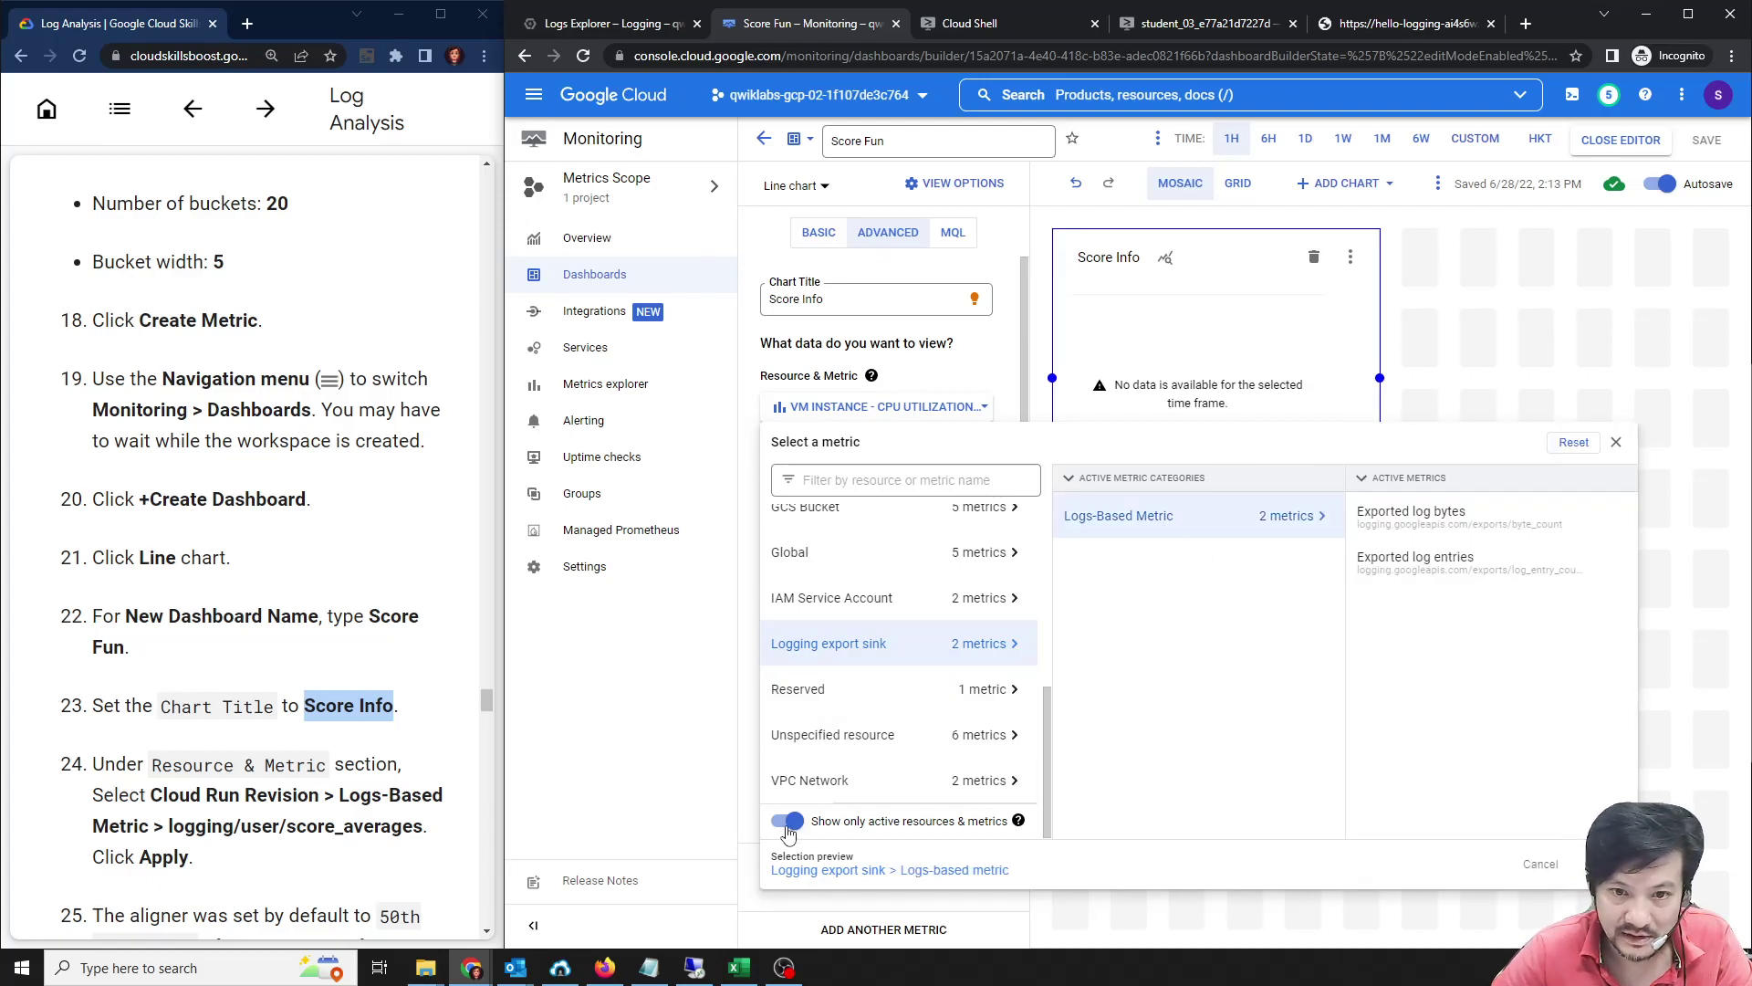
pyautogui.click(816, 815)
# Filter the chart's metric choices by Logs-Based Metric from the lab instructions, check that category, and dismiss the metric selection.
pyautogui.click(283, 754)
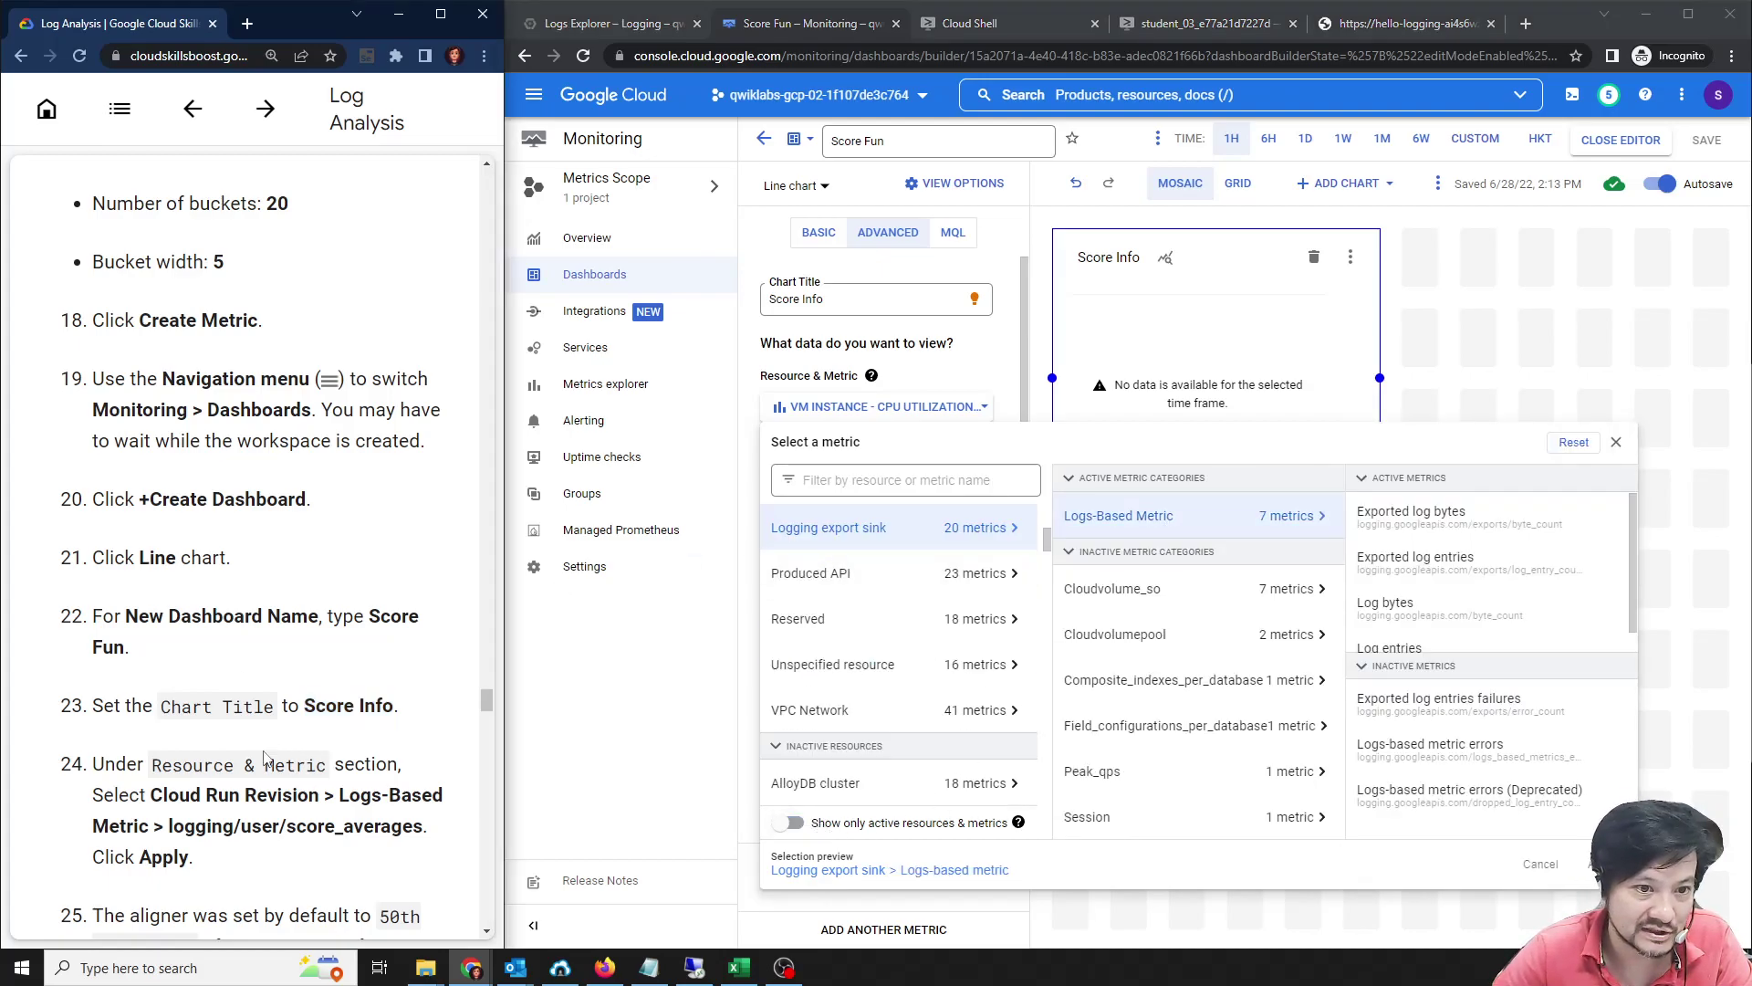
pyautogui.scroll(-2, 286, 676)
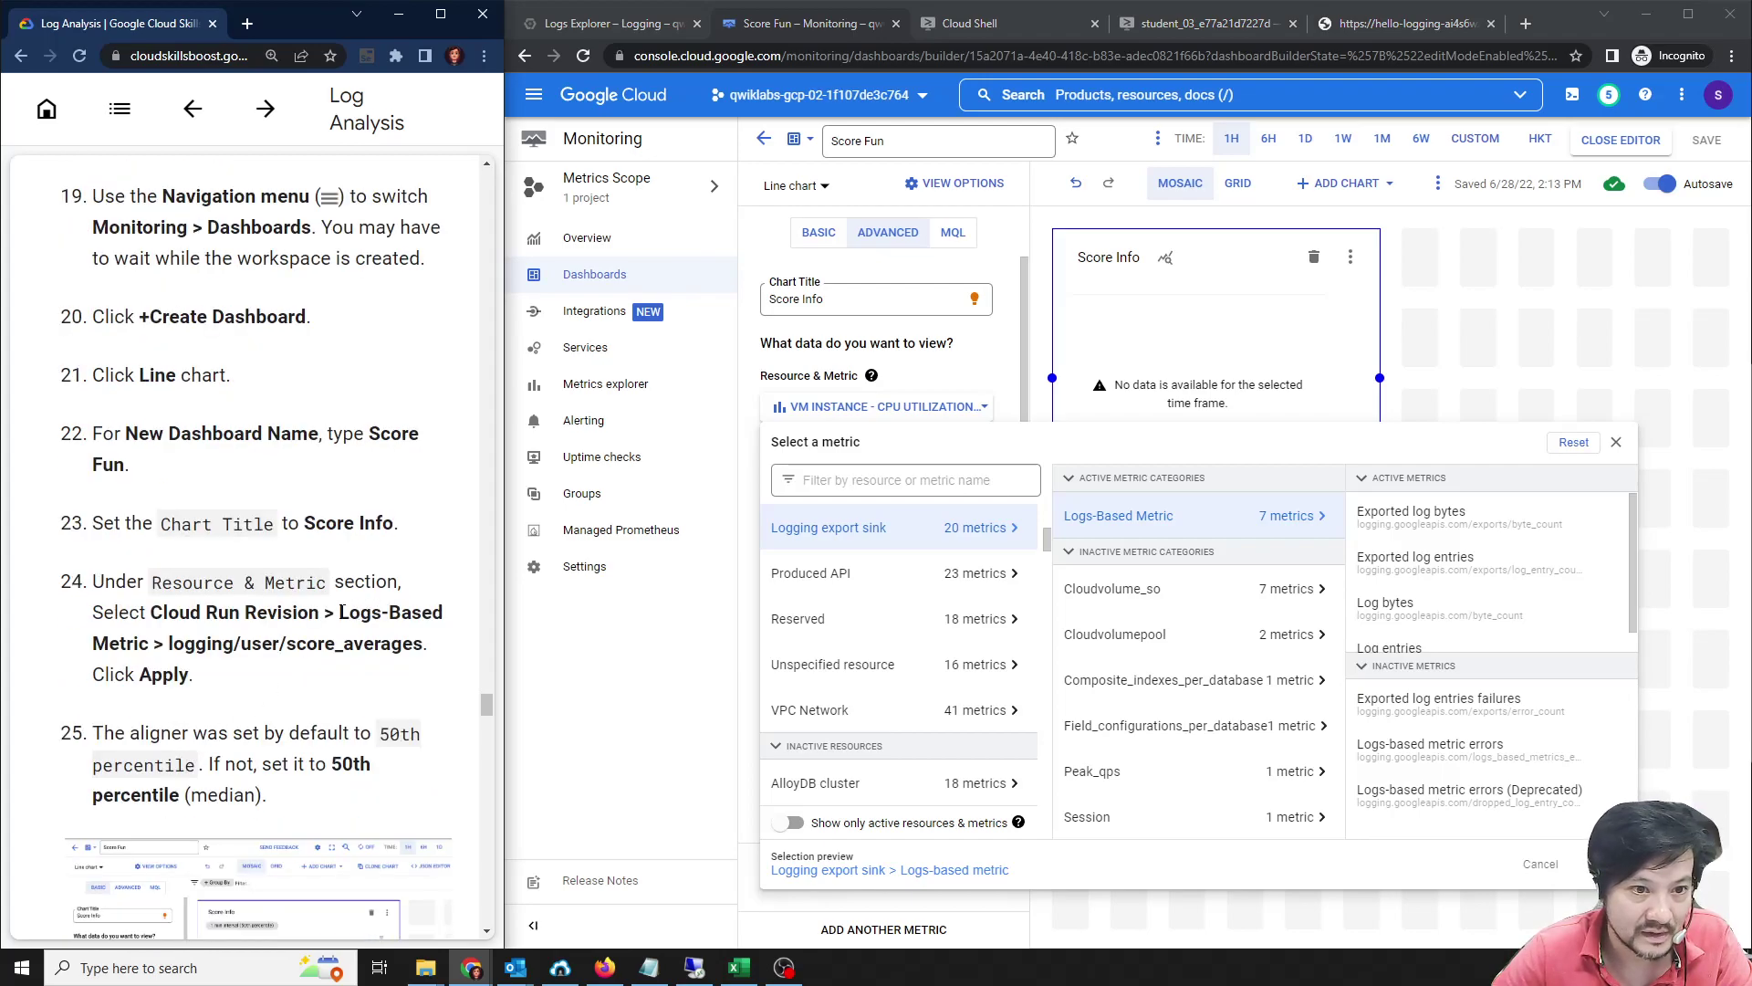
pyautogui.moveTo(340, 612); pyautogui.dragTo(146, 636)
pyautogui.hotkey('ctrl', 'c')
pyautogui.click(939, 479)
pyautogui.hotkey('ctrl', 'v')
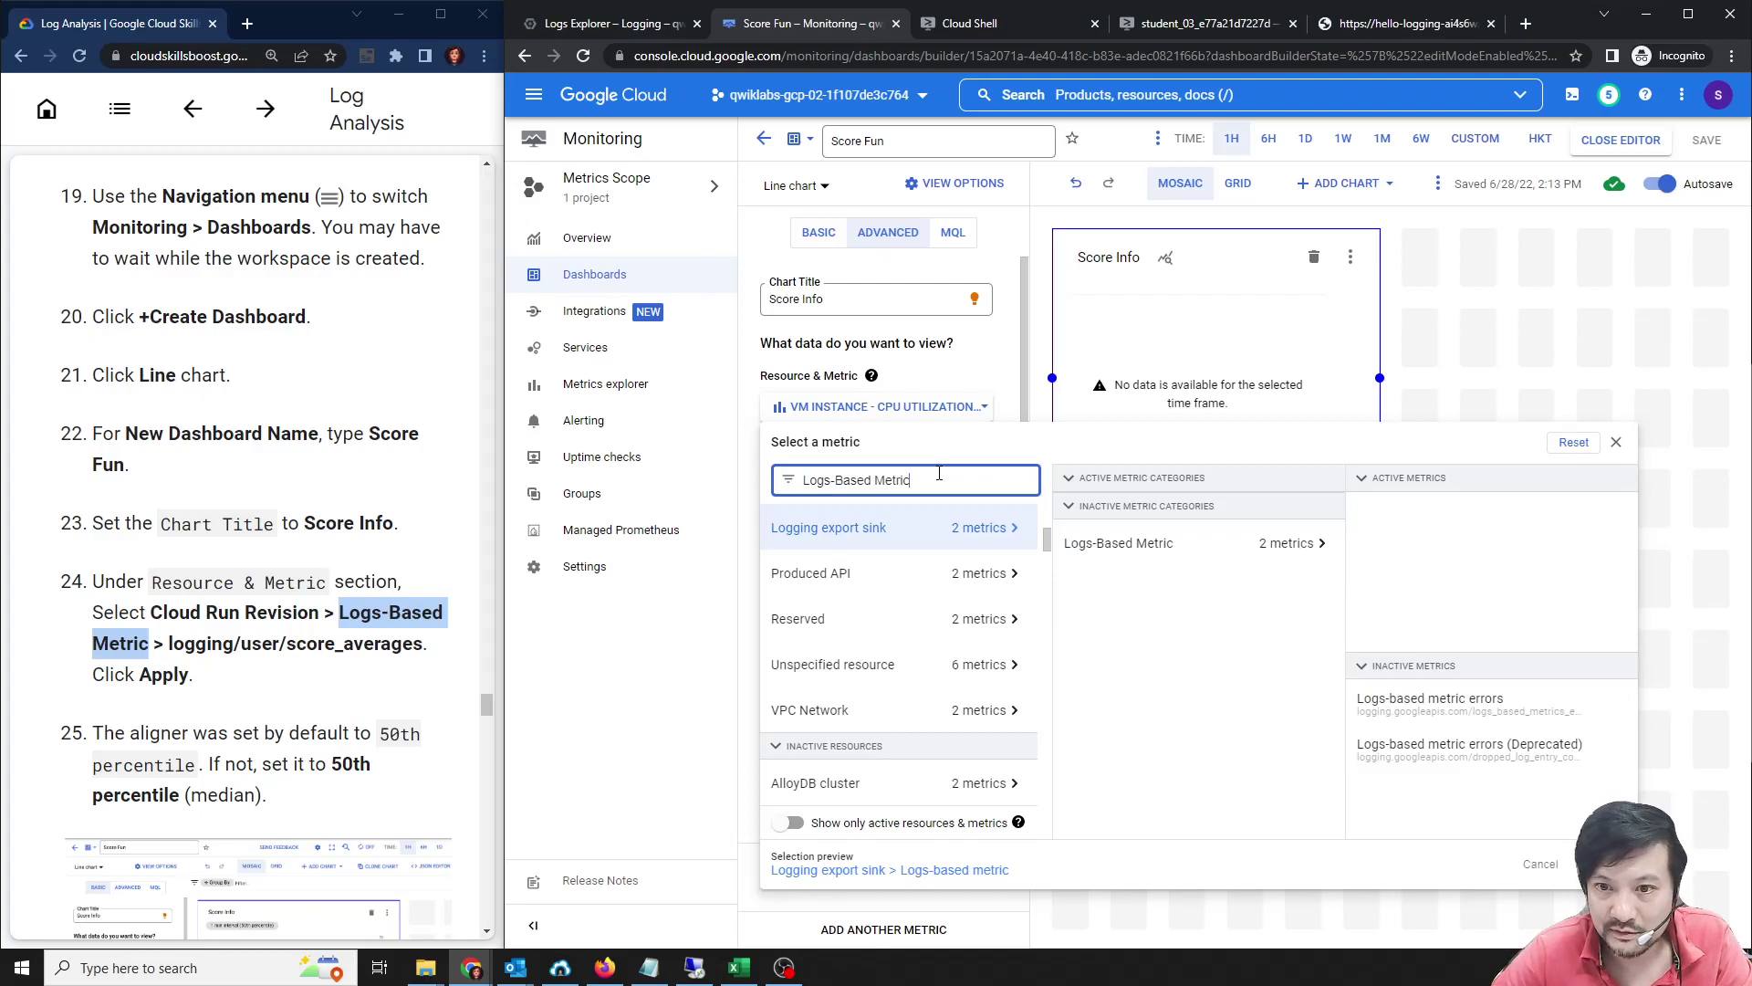
pyautogui.click(1136, 550)
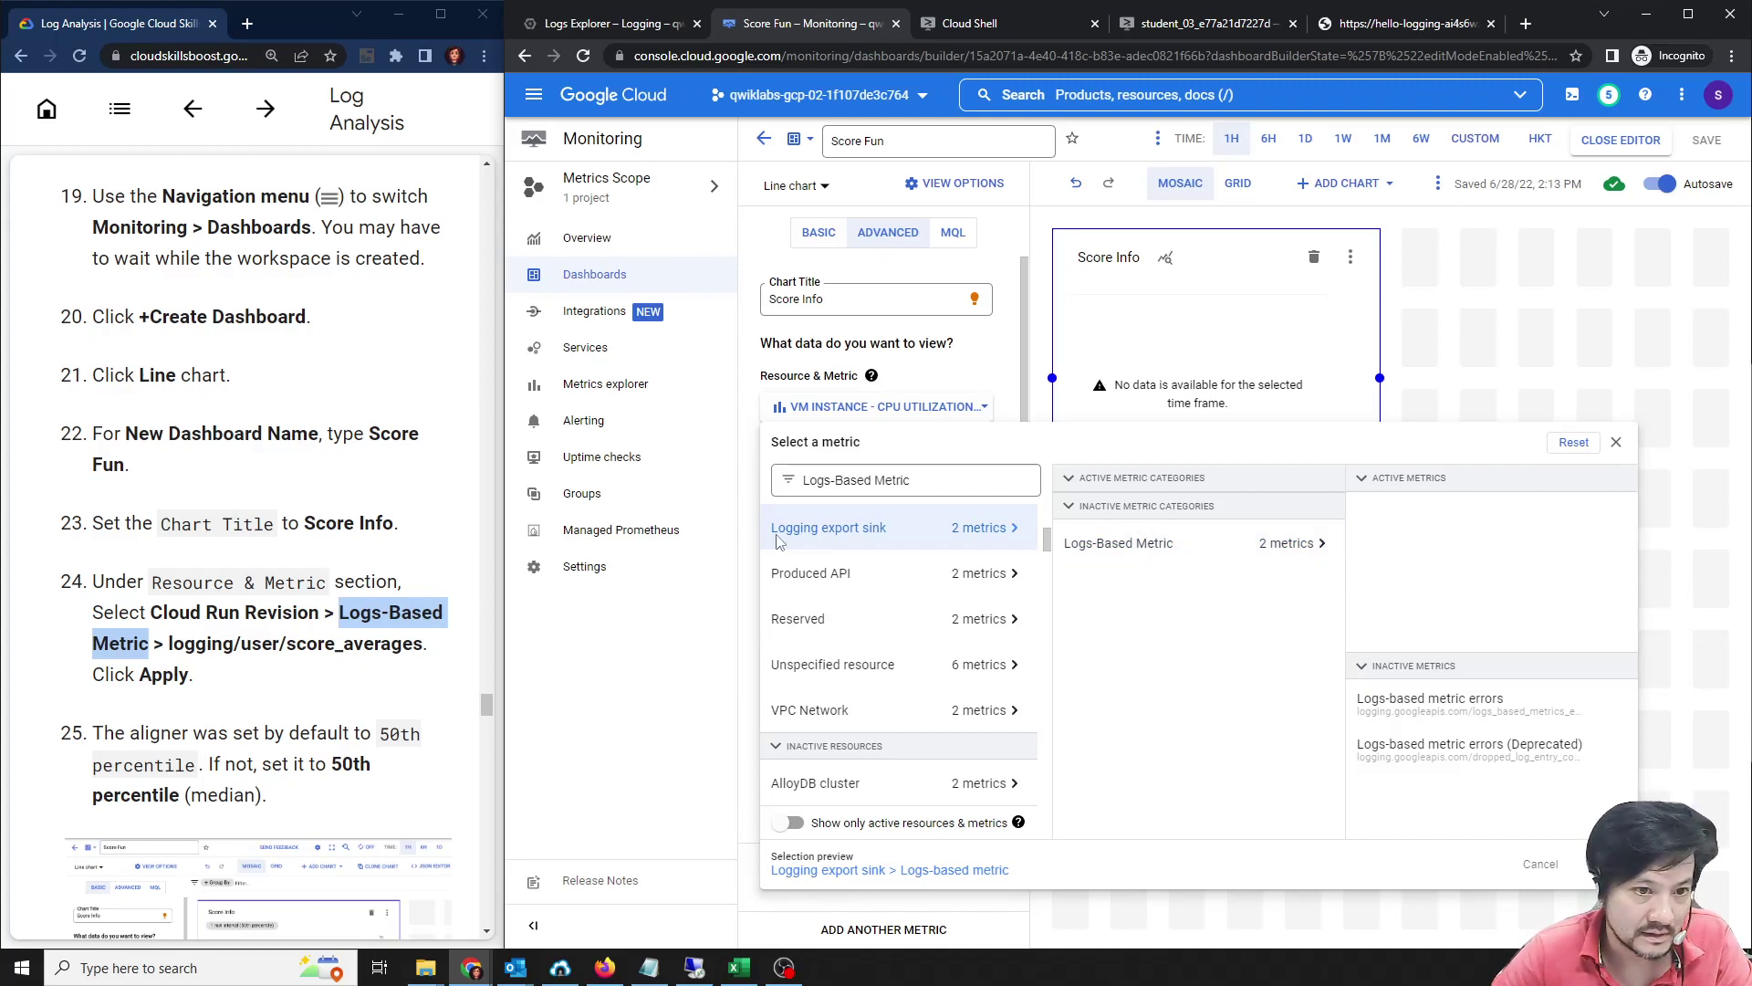
pyautogui.click(1615, 441)
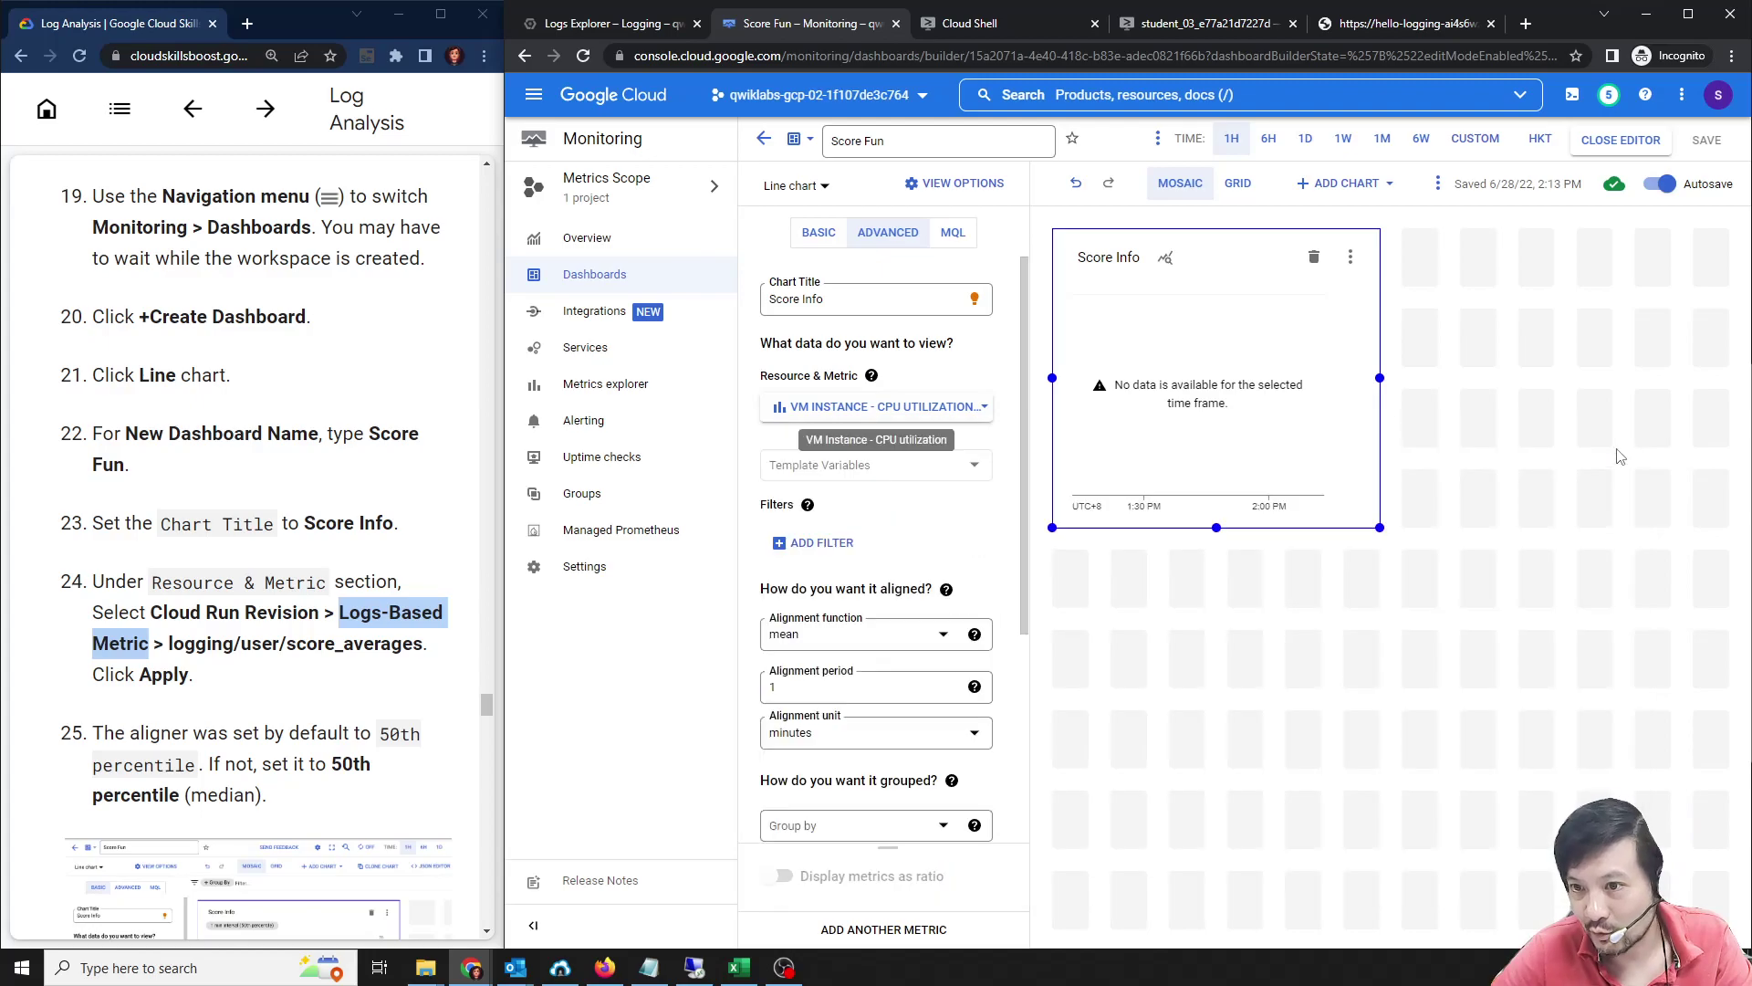
# Open the logs-based metrics list in Logging and review the details and available actions of the user-defined score_averages metric.
pyautogui.click(600, 25)
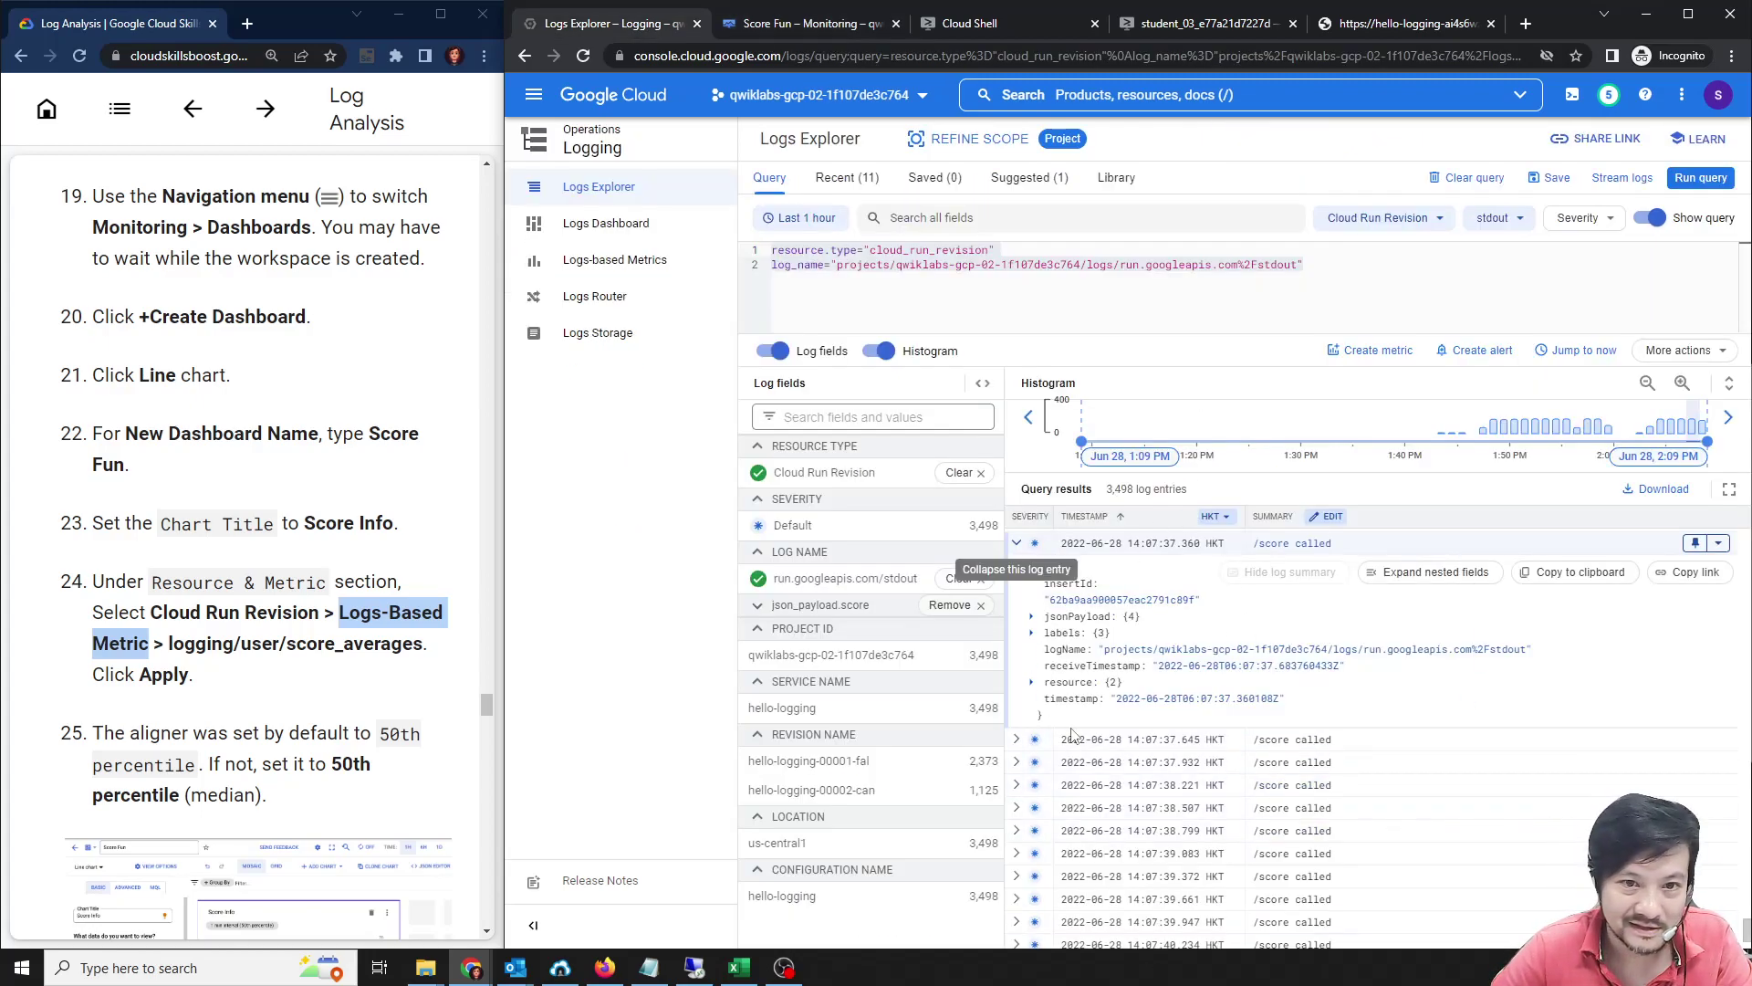
pyautogui.click(636, 265)
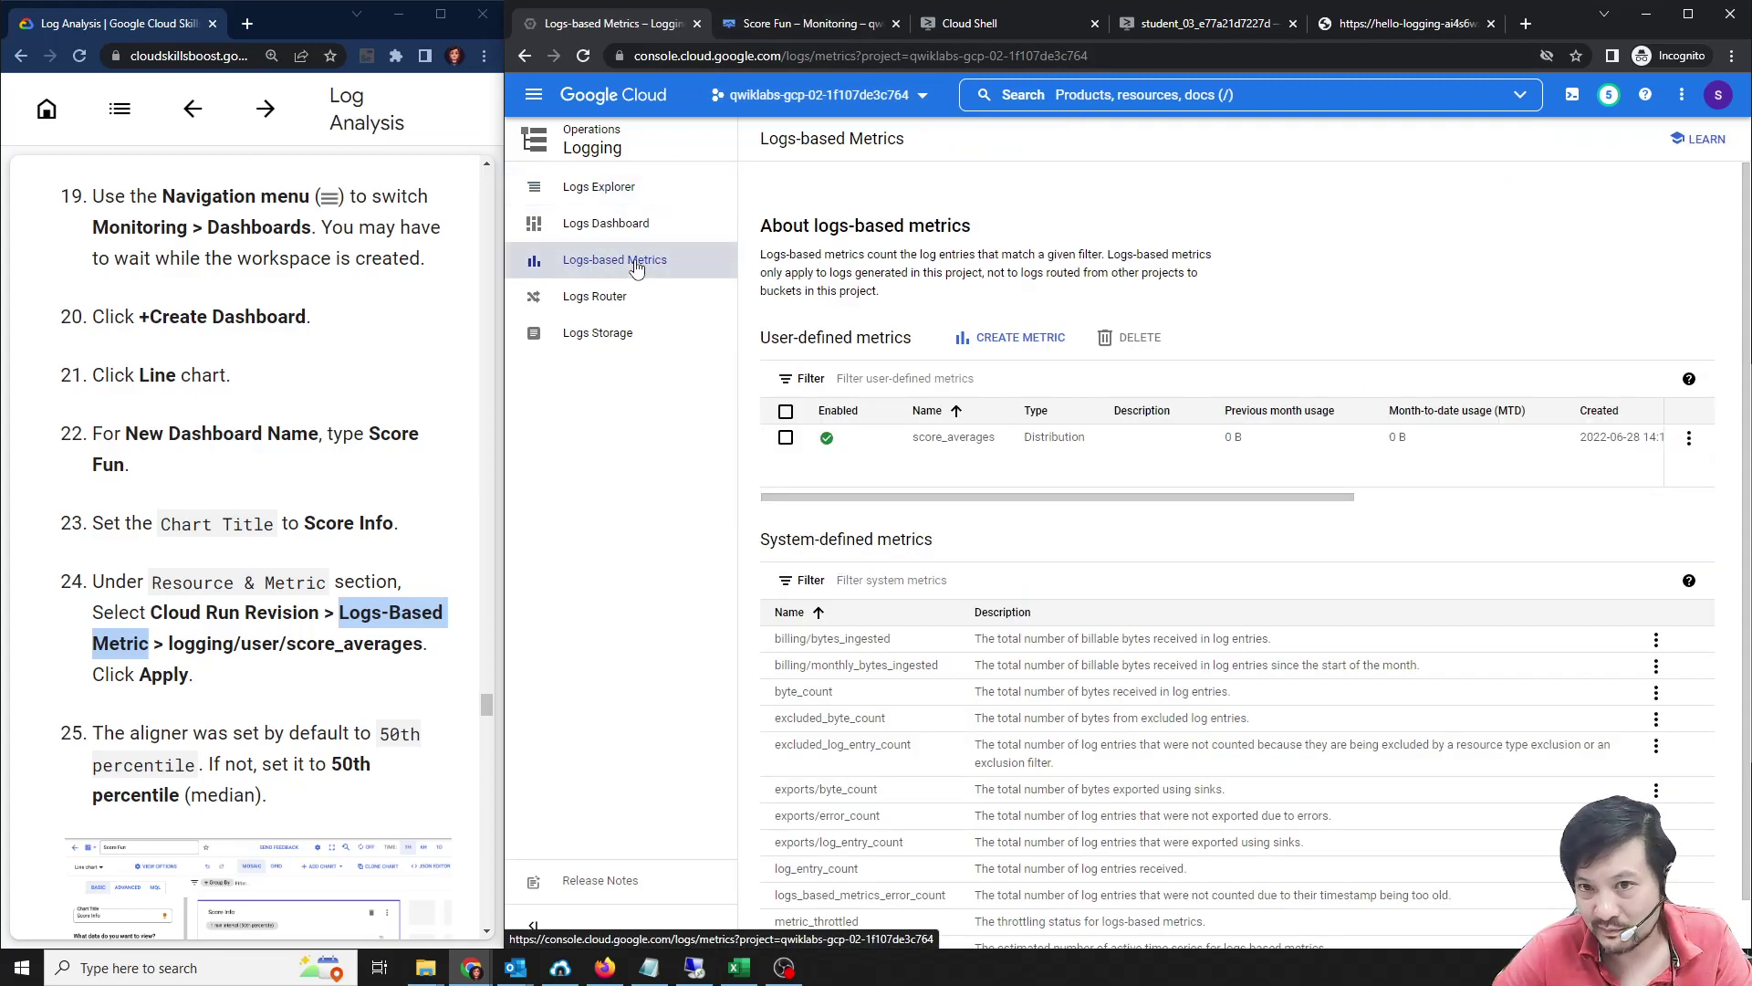
pyautogui.click(786, 439)
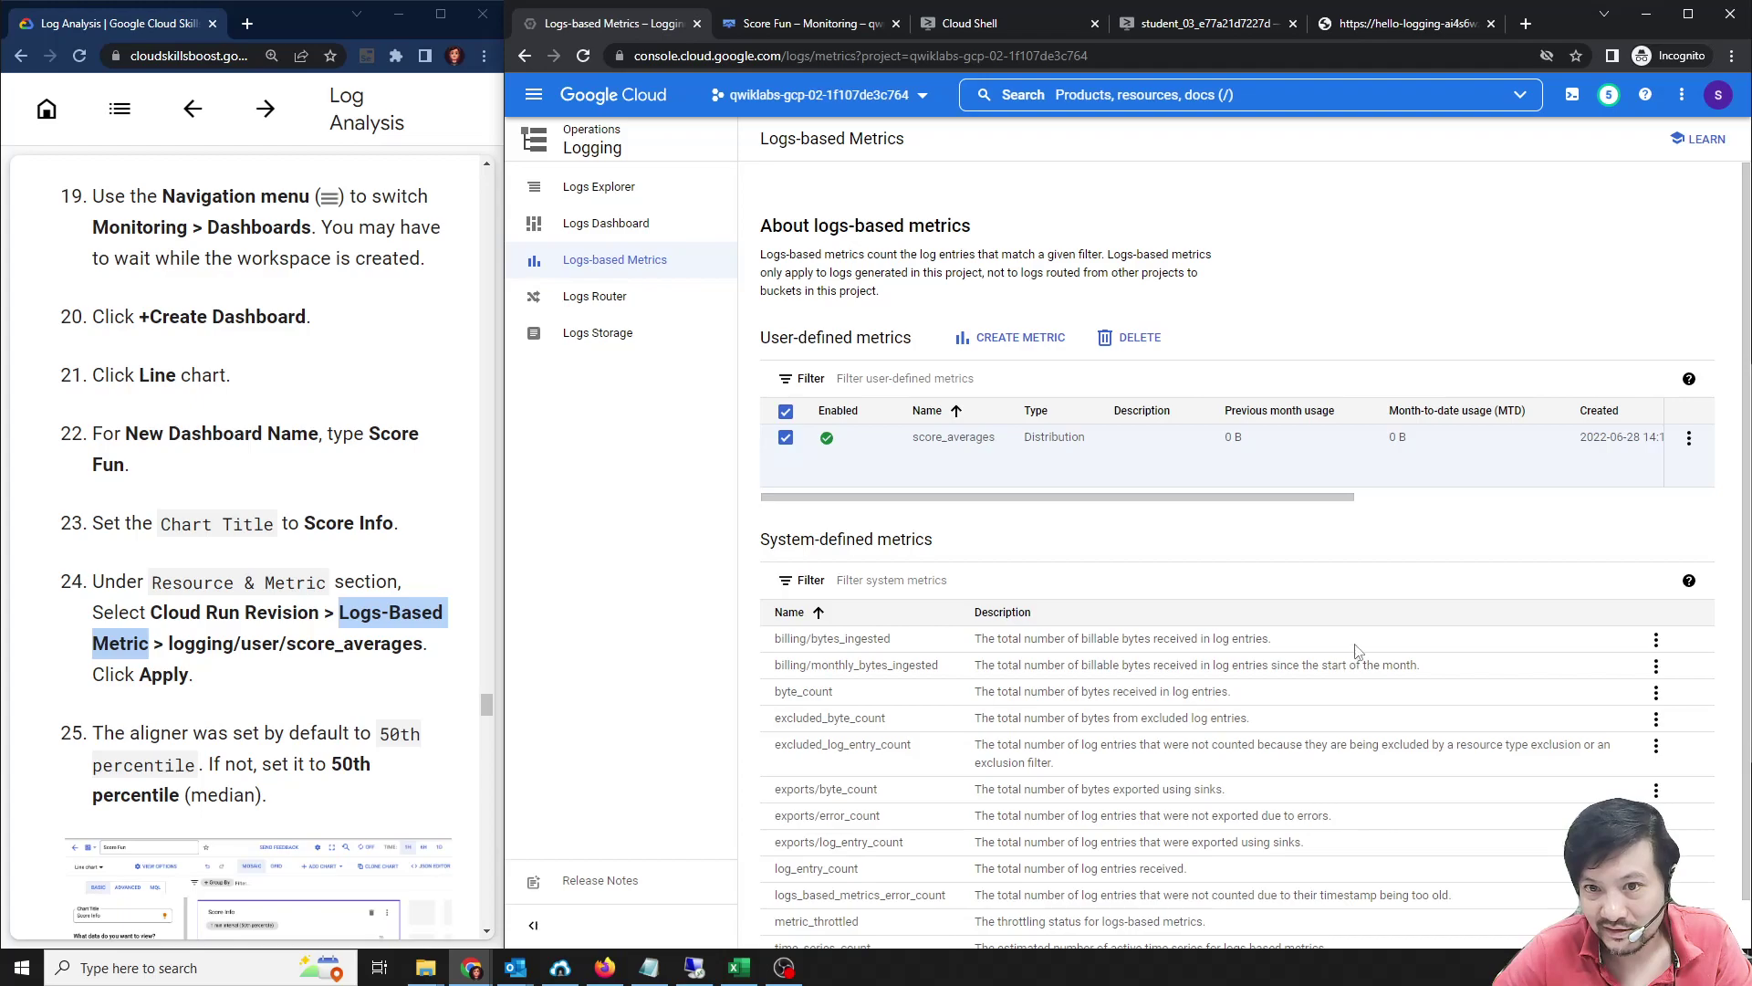
pyautogui.doubleClick(963, 446)
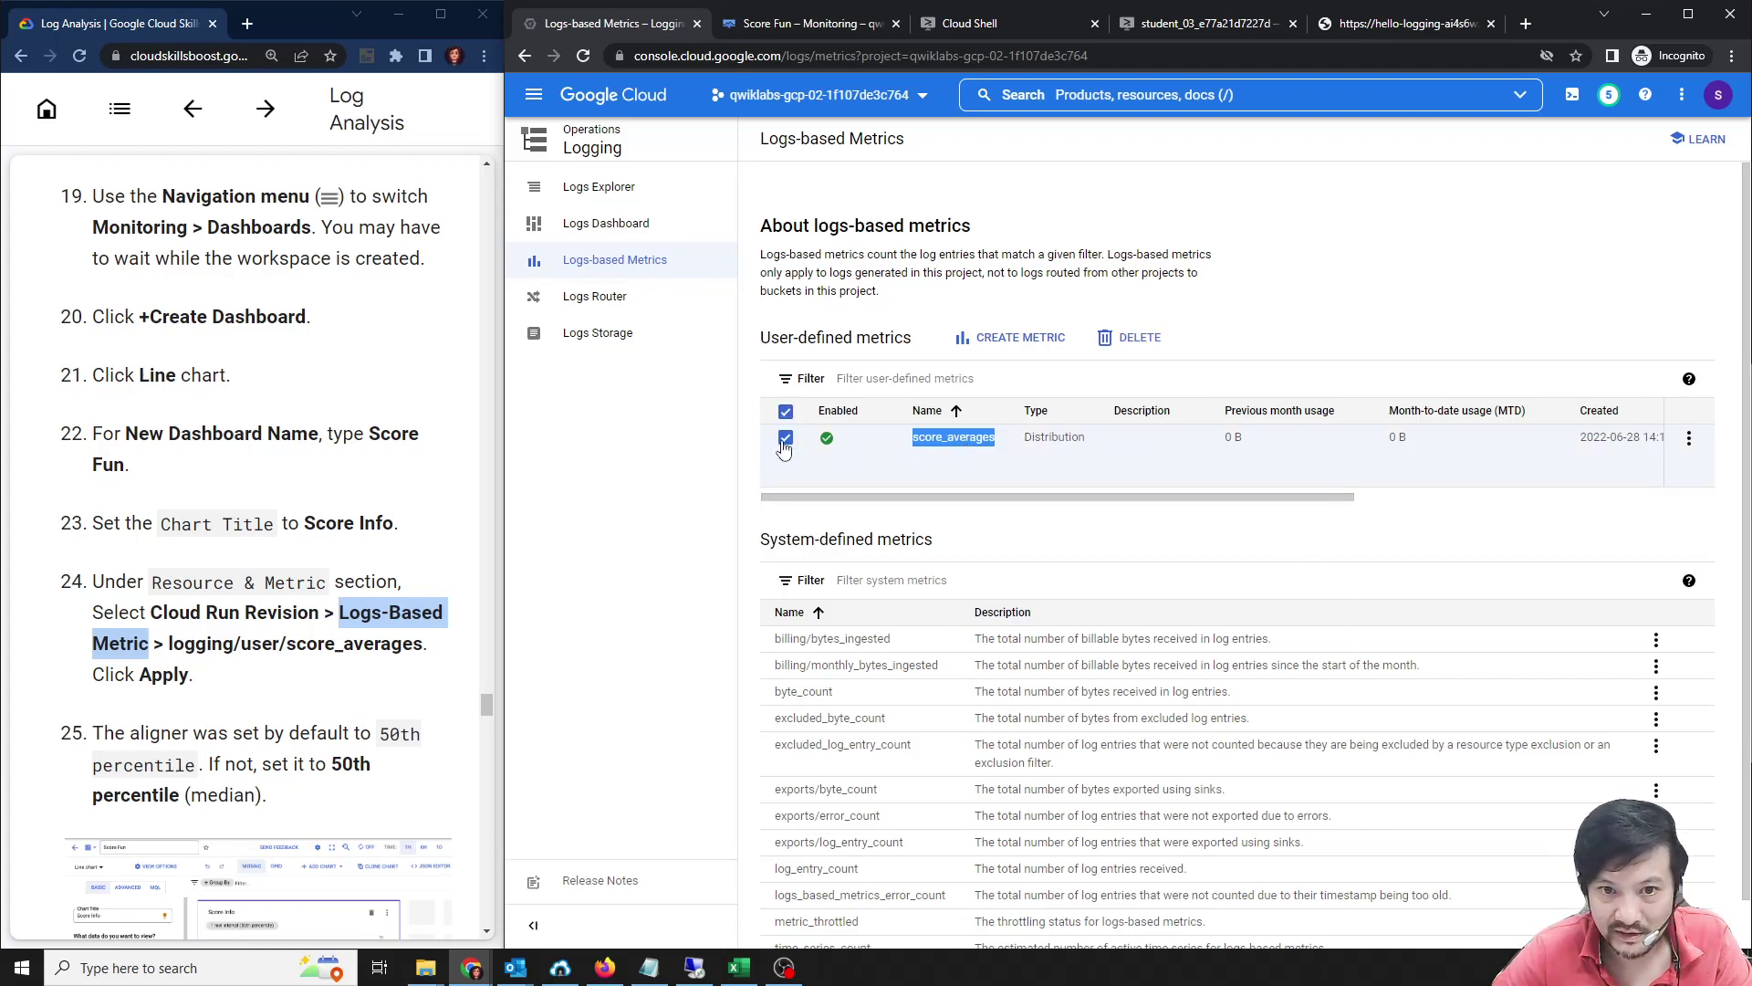
pyautogui.click(1688, 439)
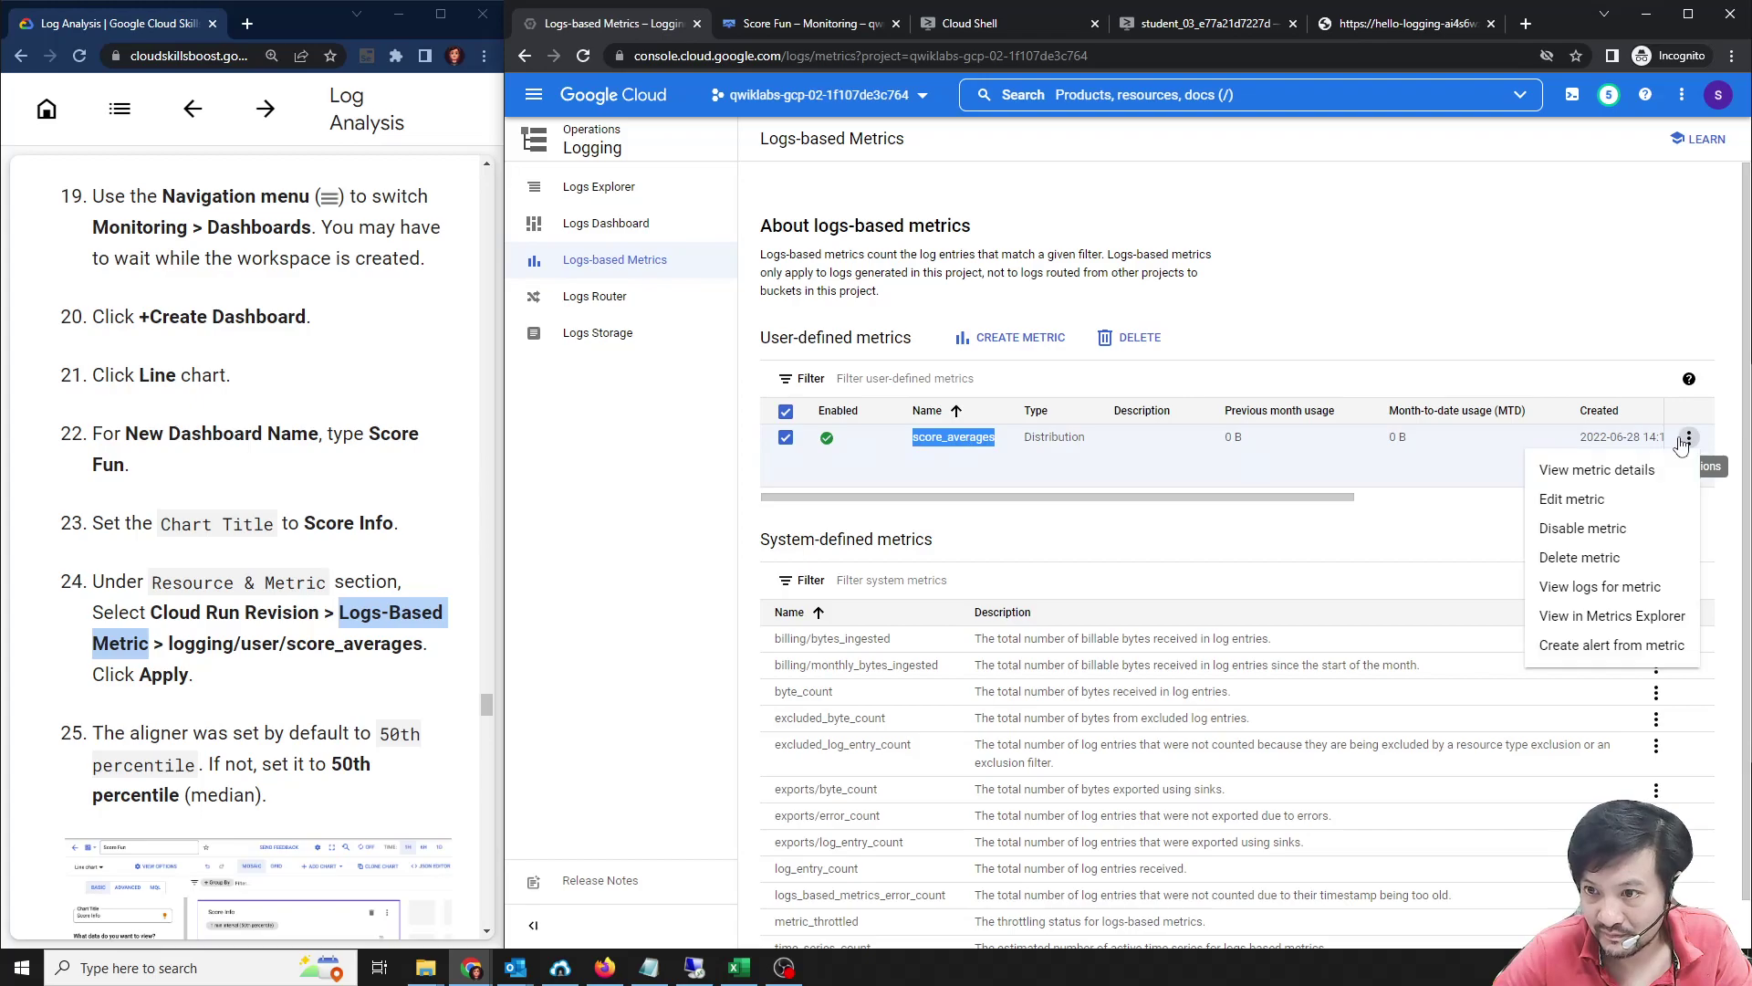
pyautogui.click(1597, 471)
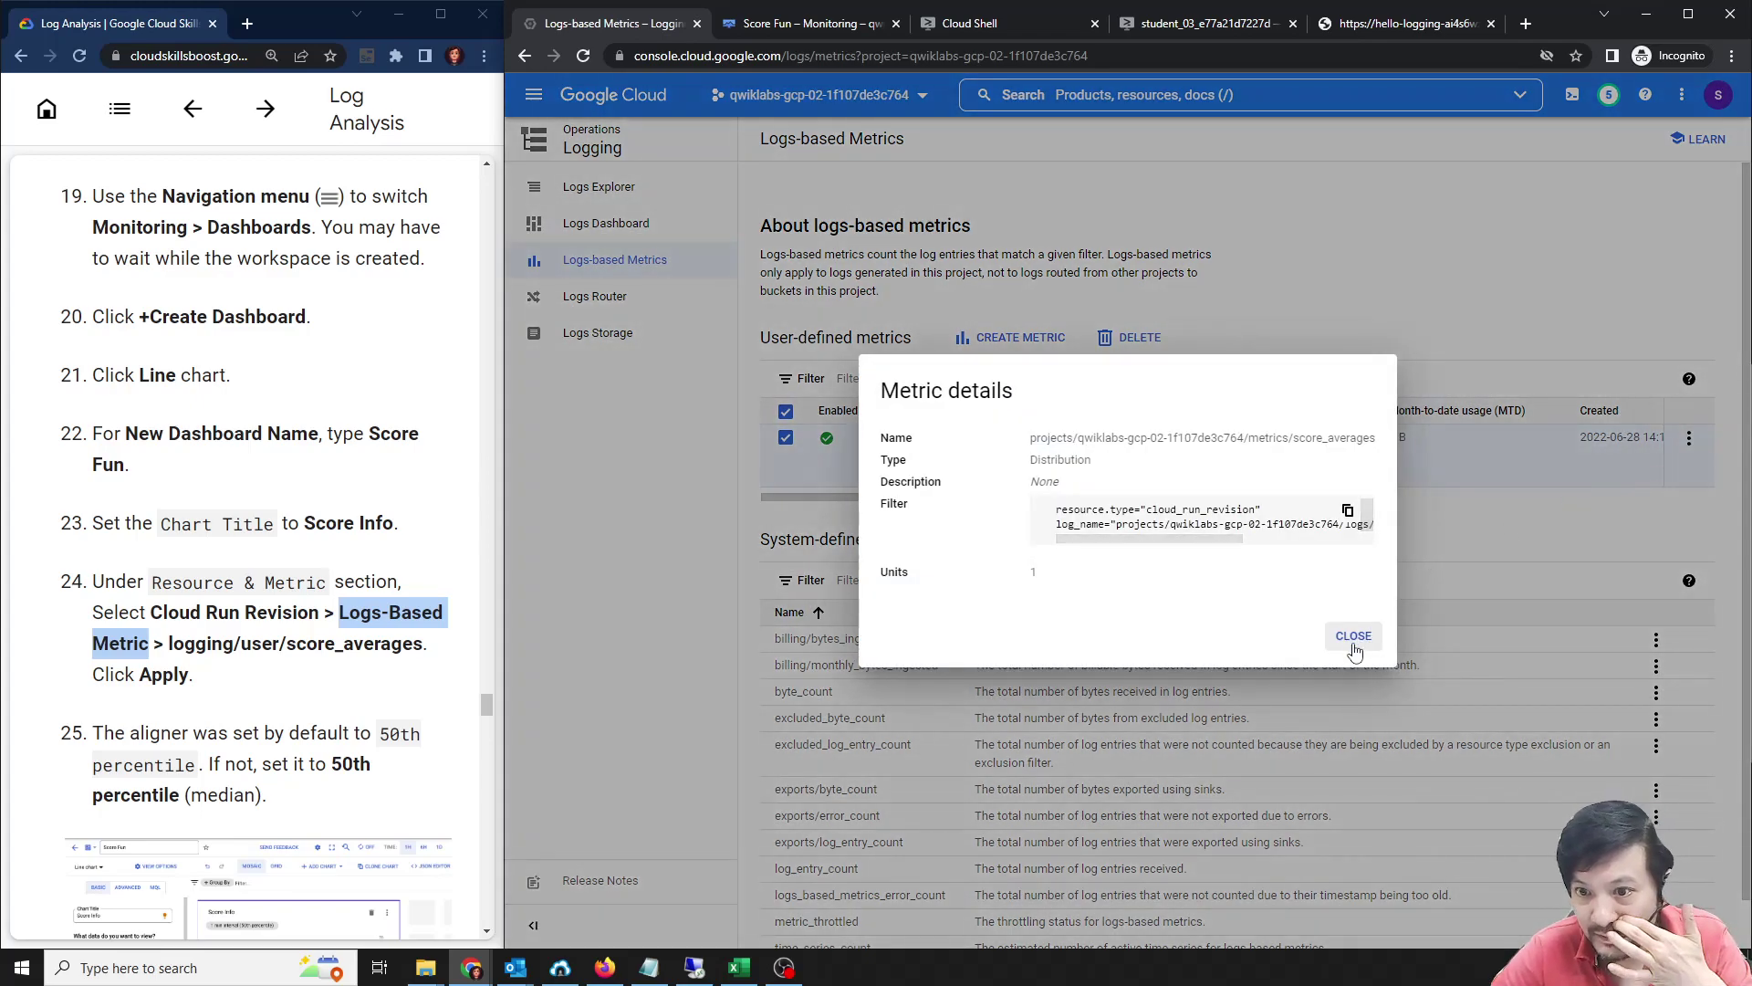
pyautogui.click(1349, 635)
pyautogui.click(1688, 439)
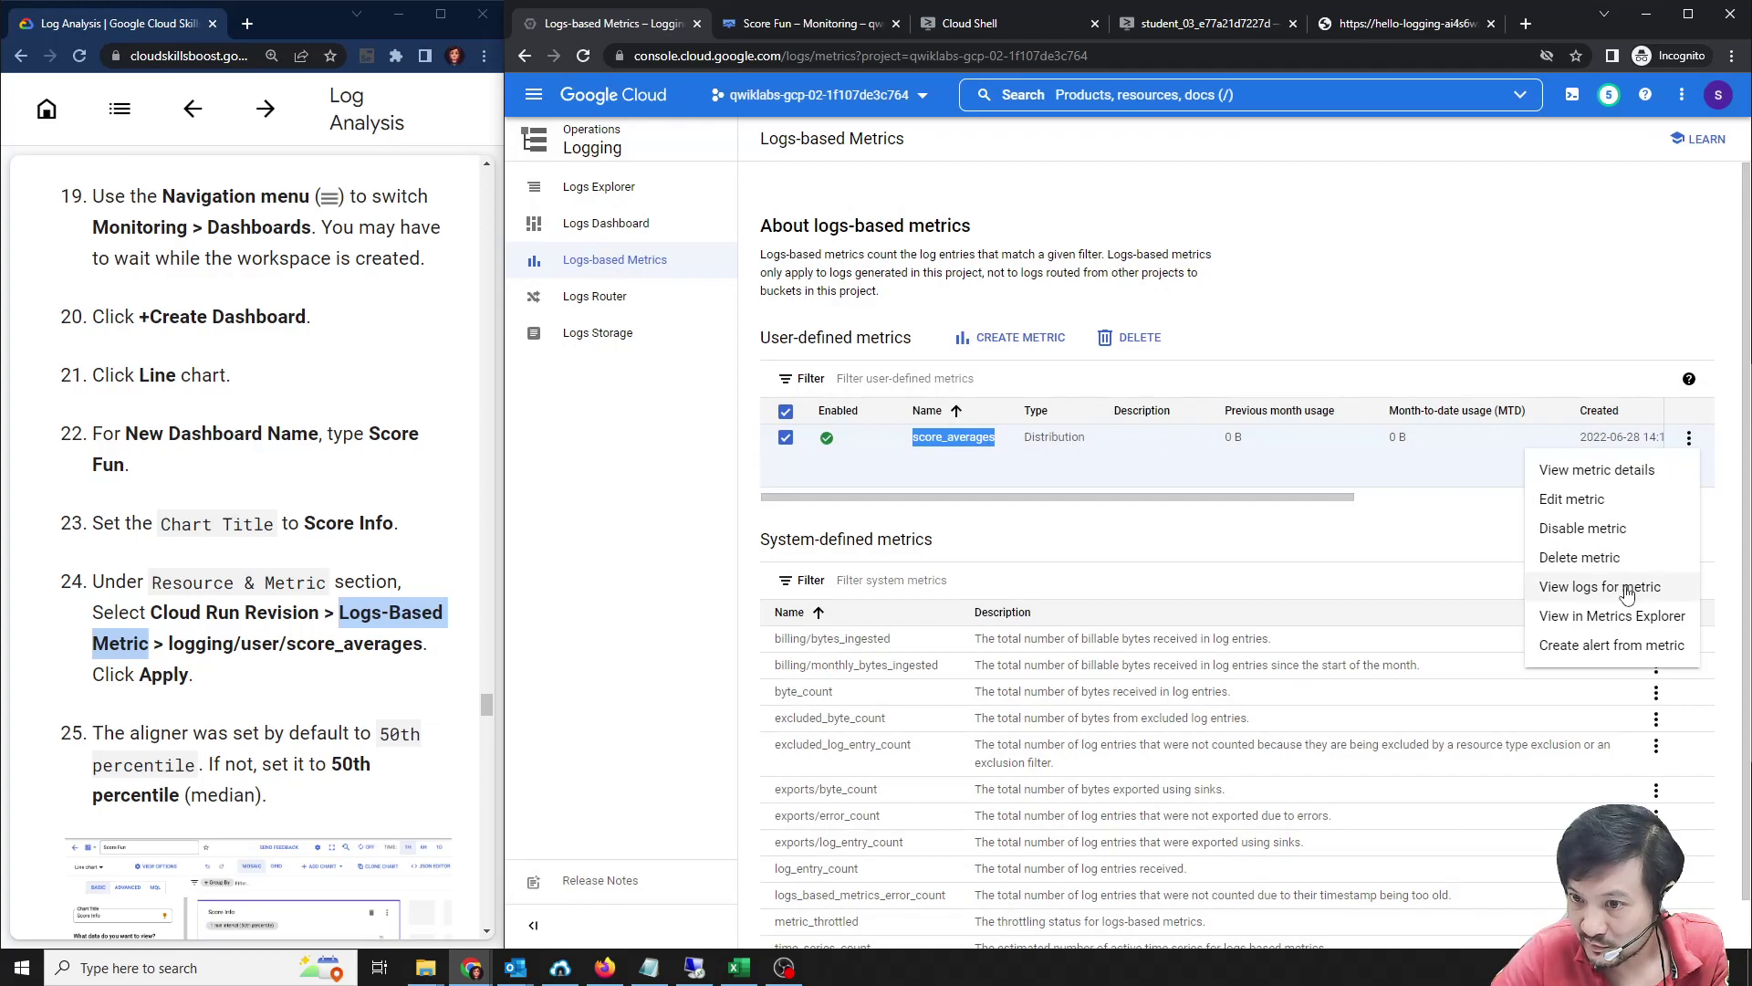
# Return to the Score Fun dashboard, reload it, and select the Score Info chart for editing.
pyautogui.click(768, 27)
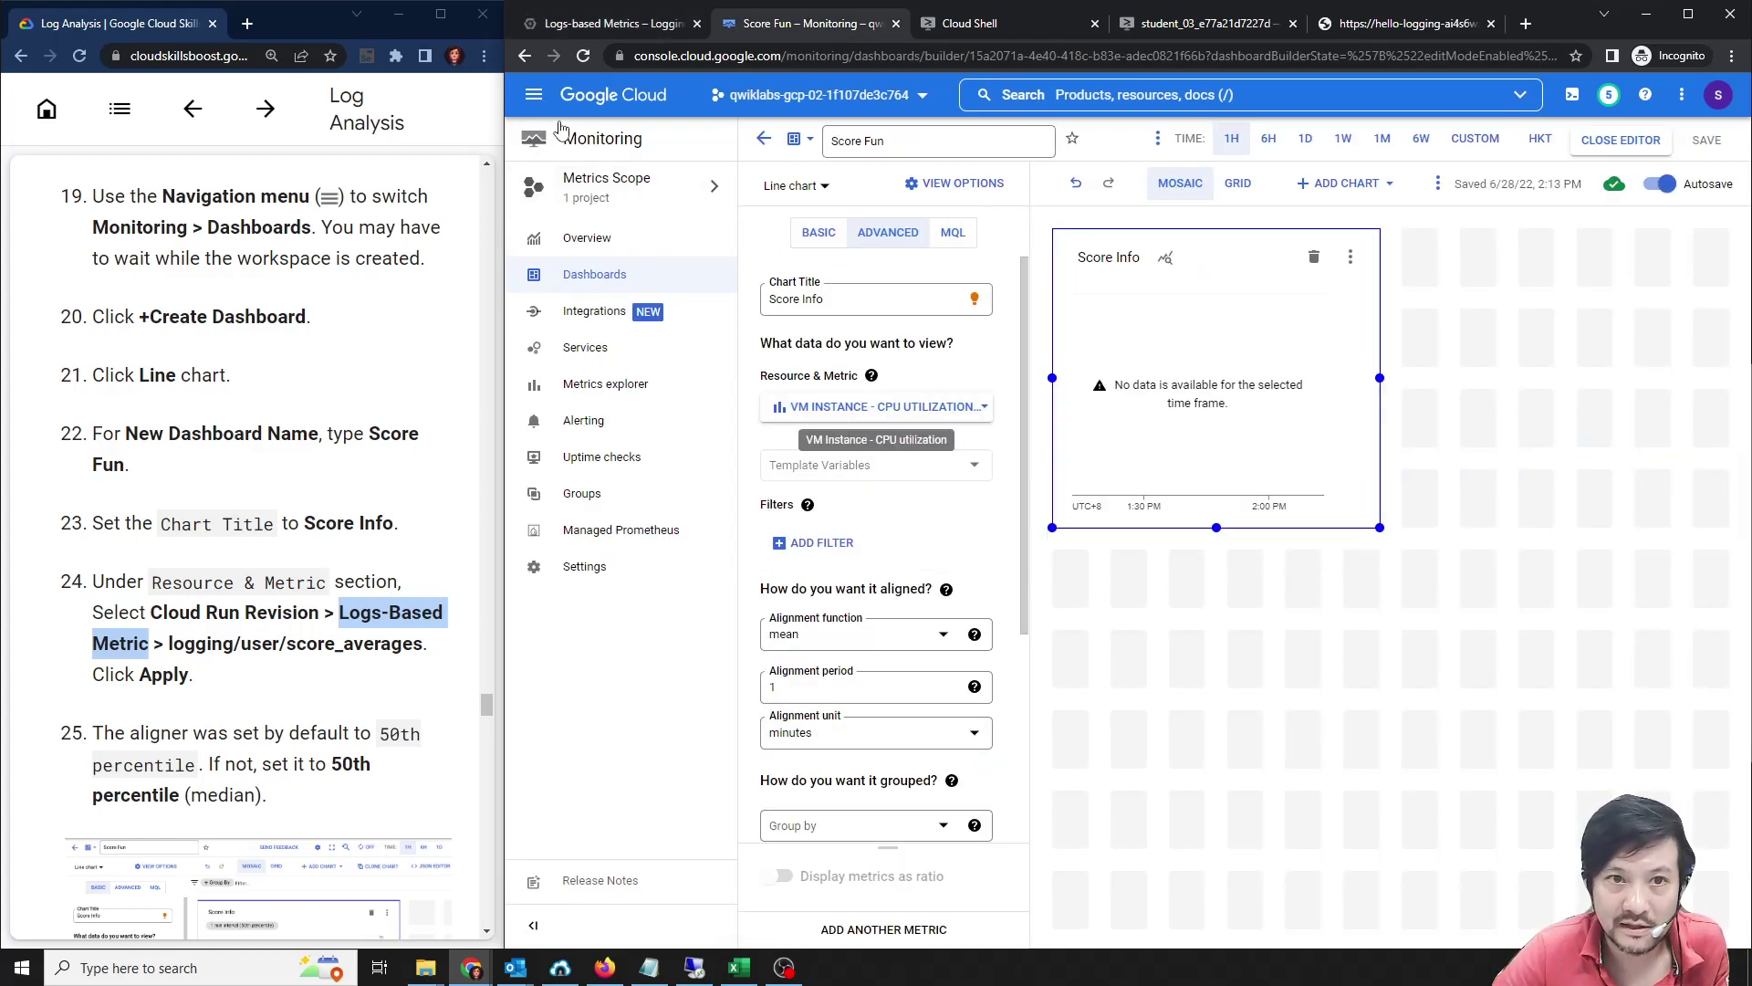
pyautogui.click(588, 60)
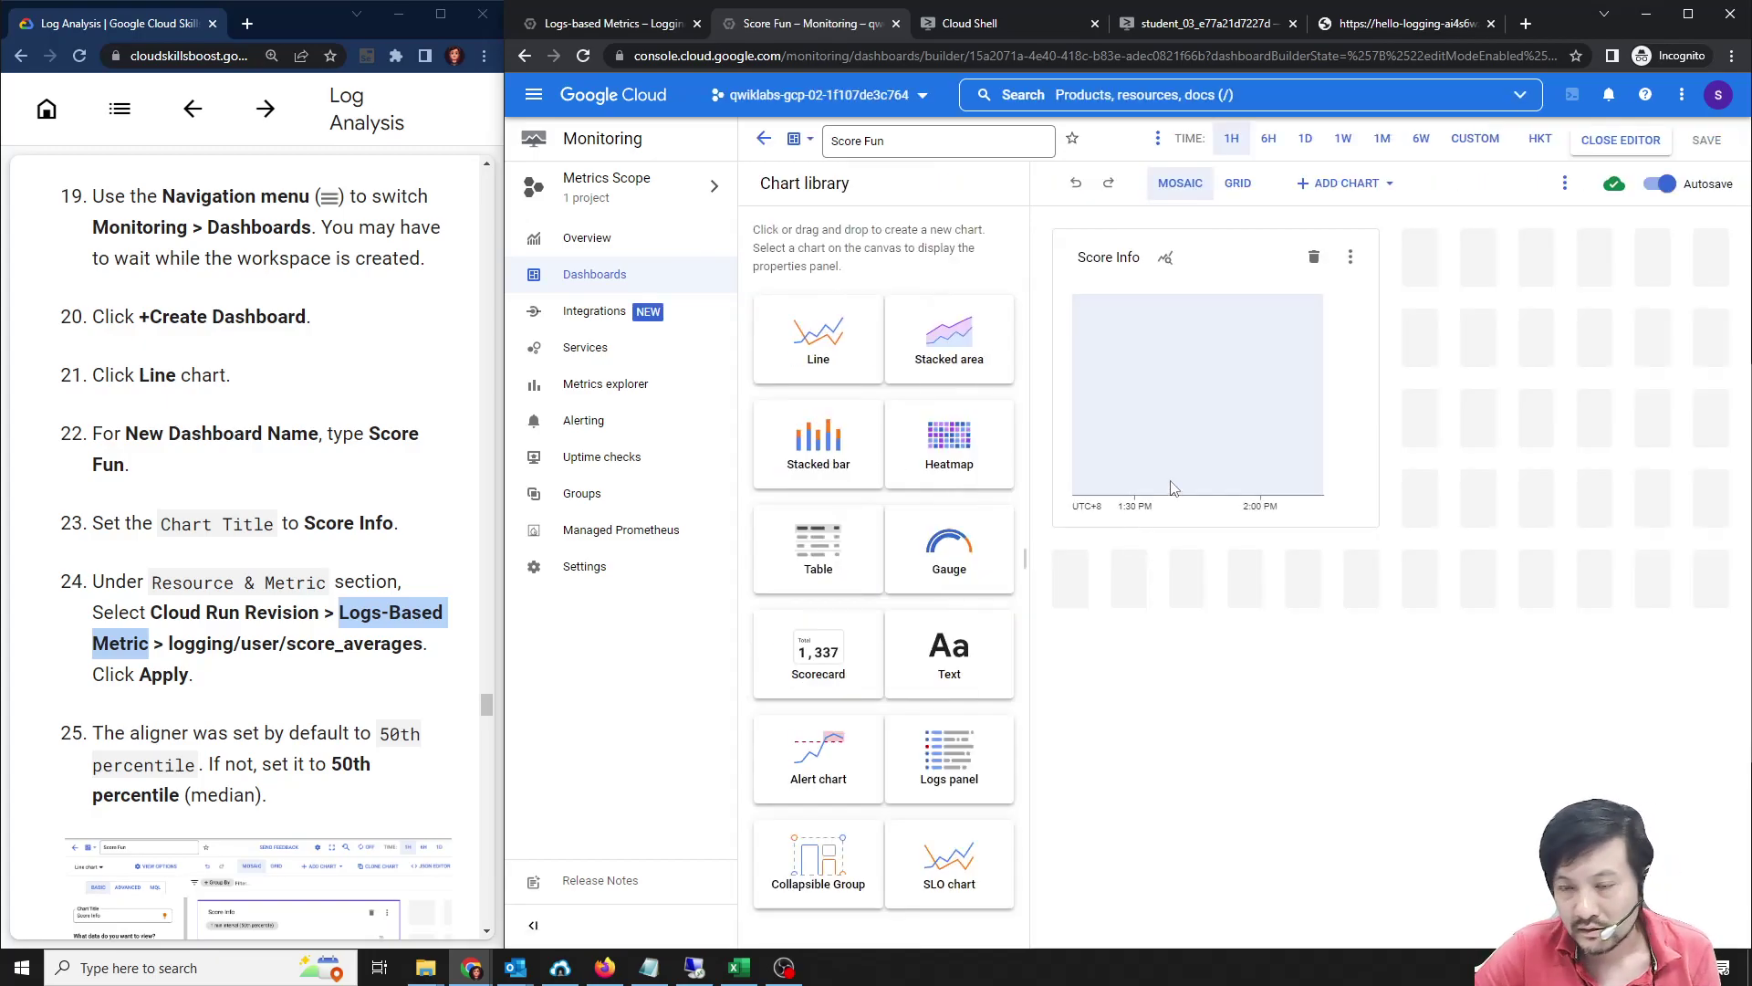
pyautogui.click(1348, 263)
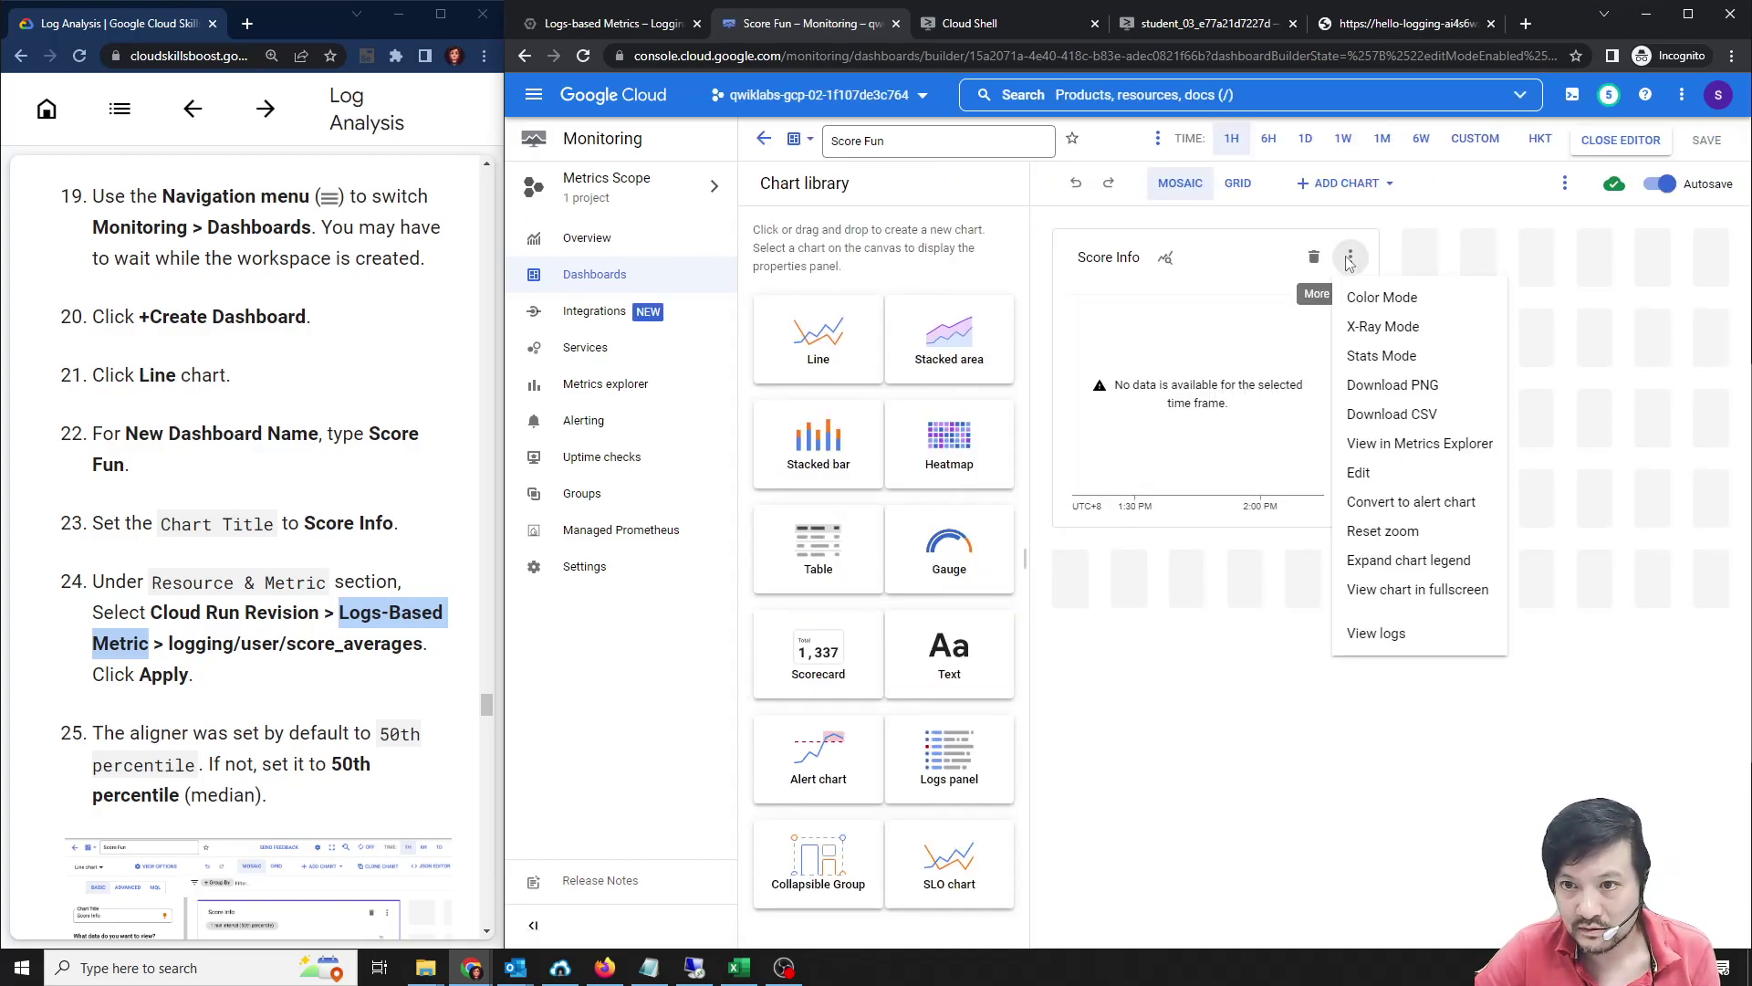
pyautogui.click(1232, 257)
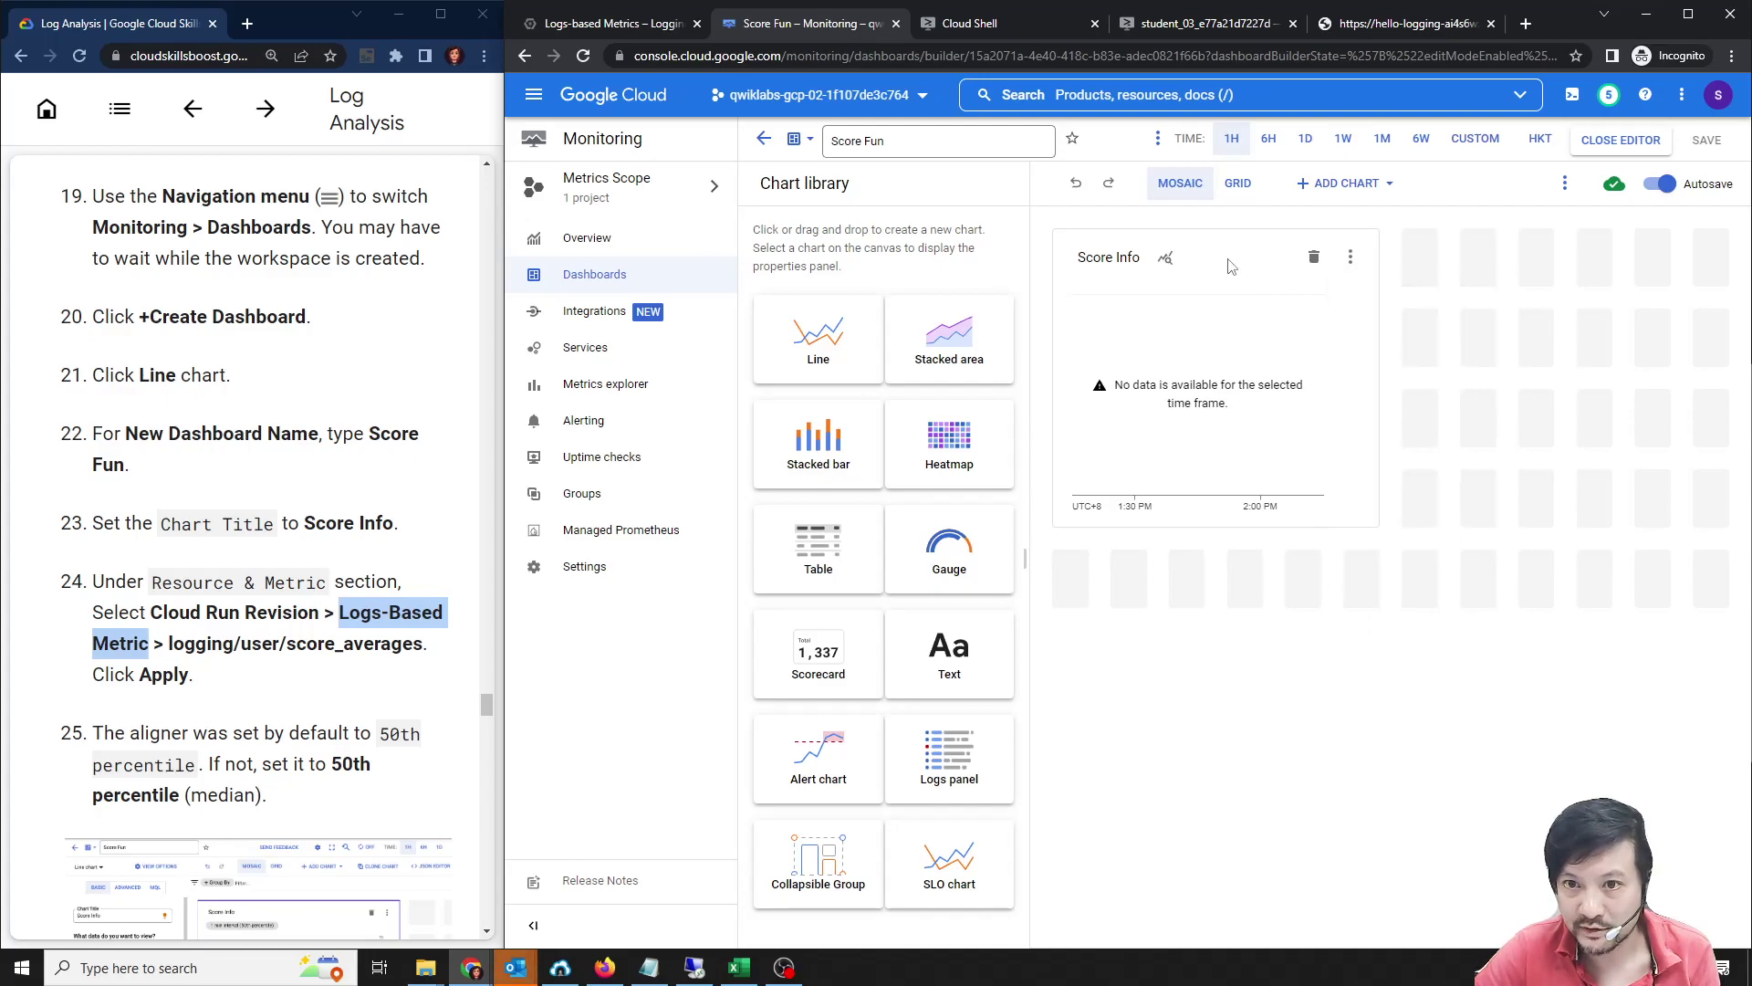
pyautogui.click(1231, 265)
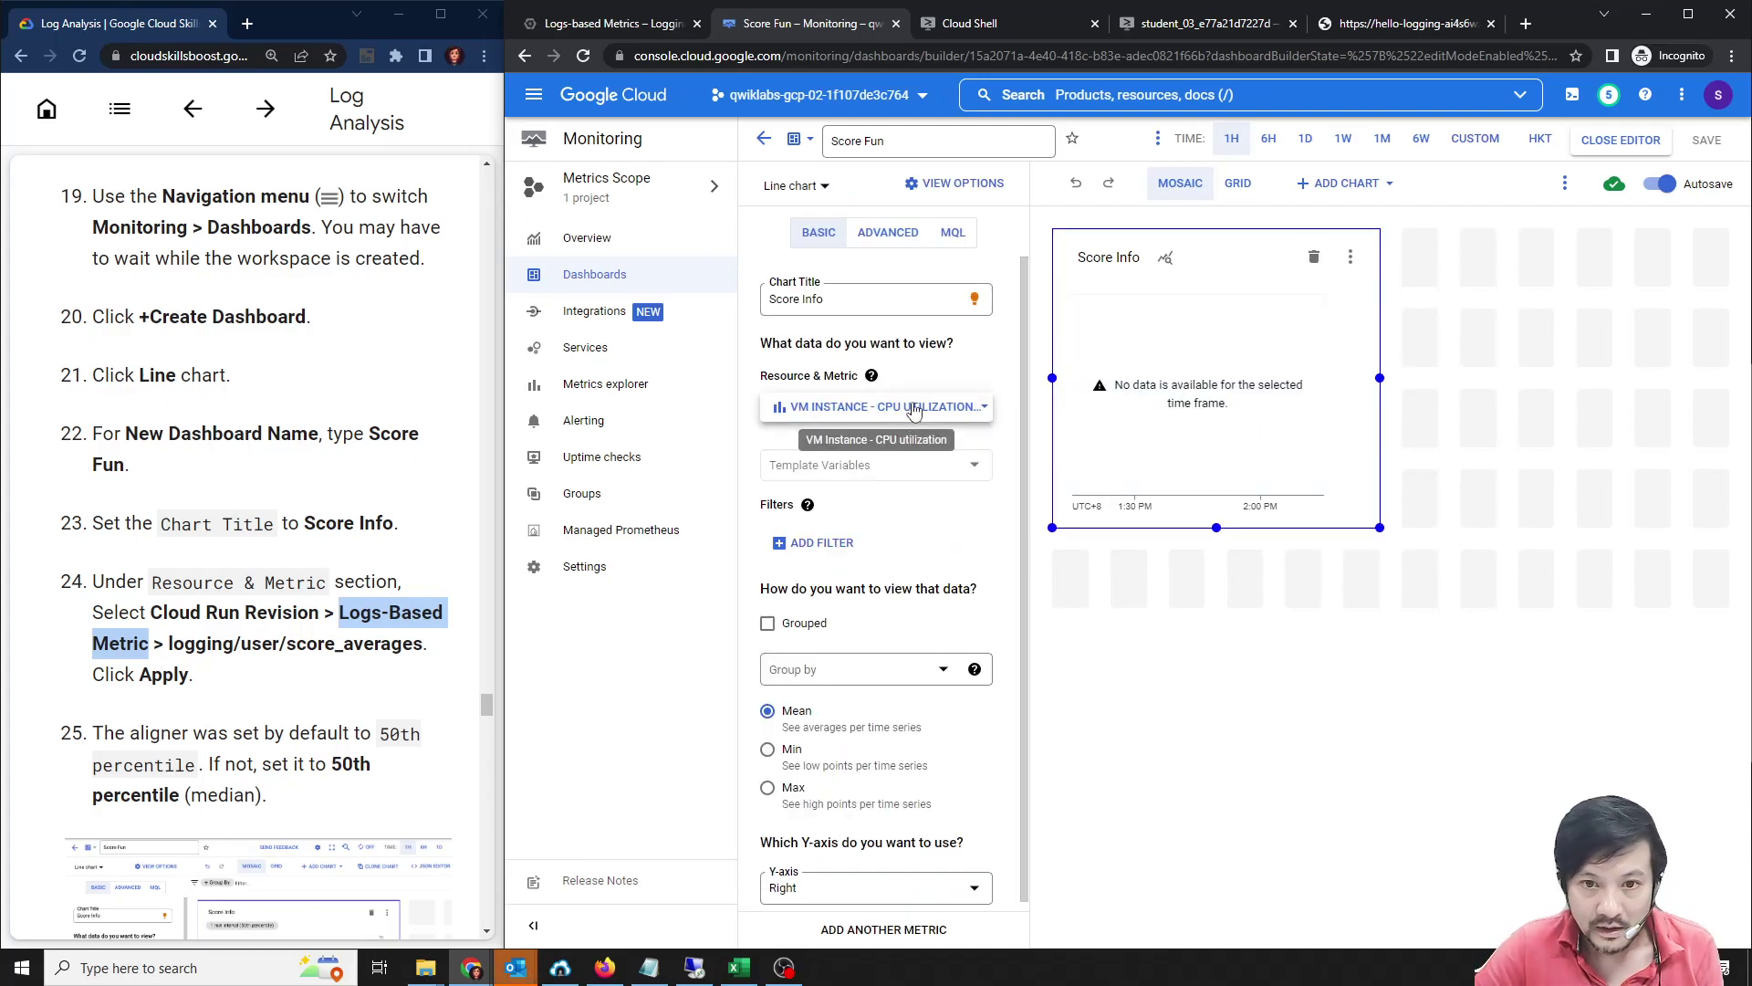
# Try to find the score_averages metric under the Global resource by filtering on Logs-Based Metric and checking that category.
pyautogui.click(983, 412)
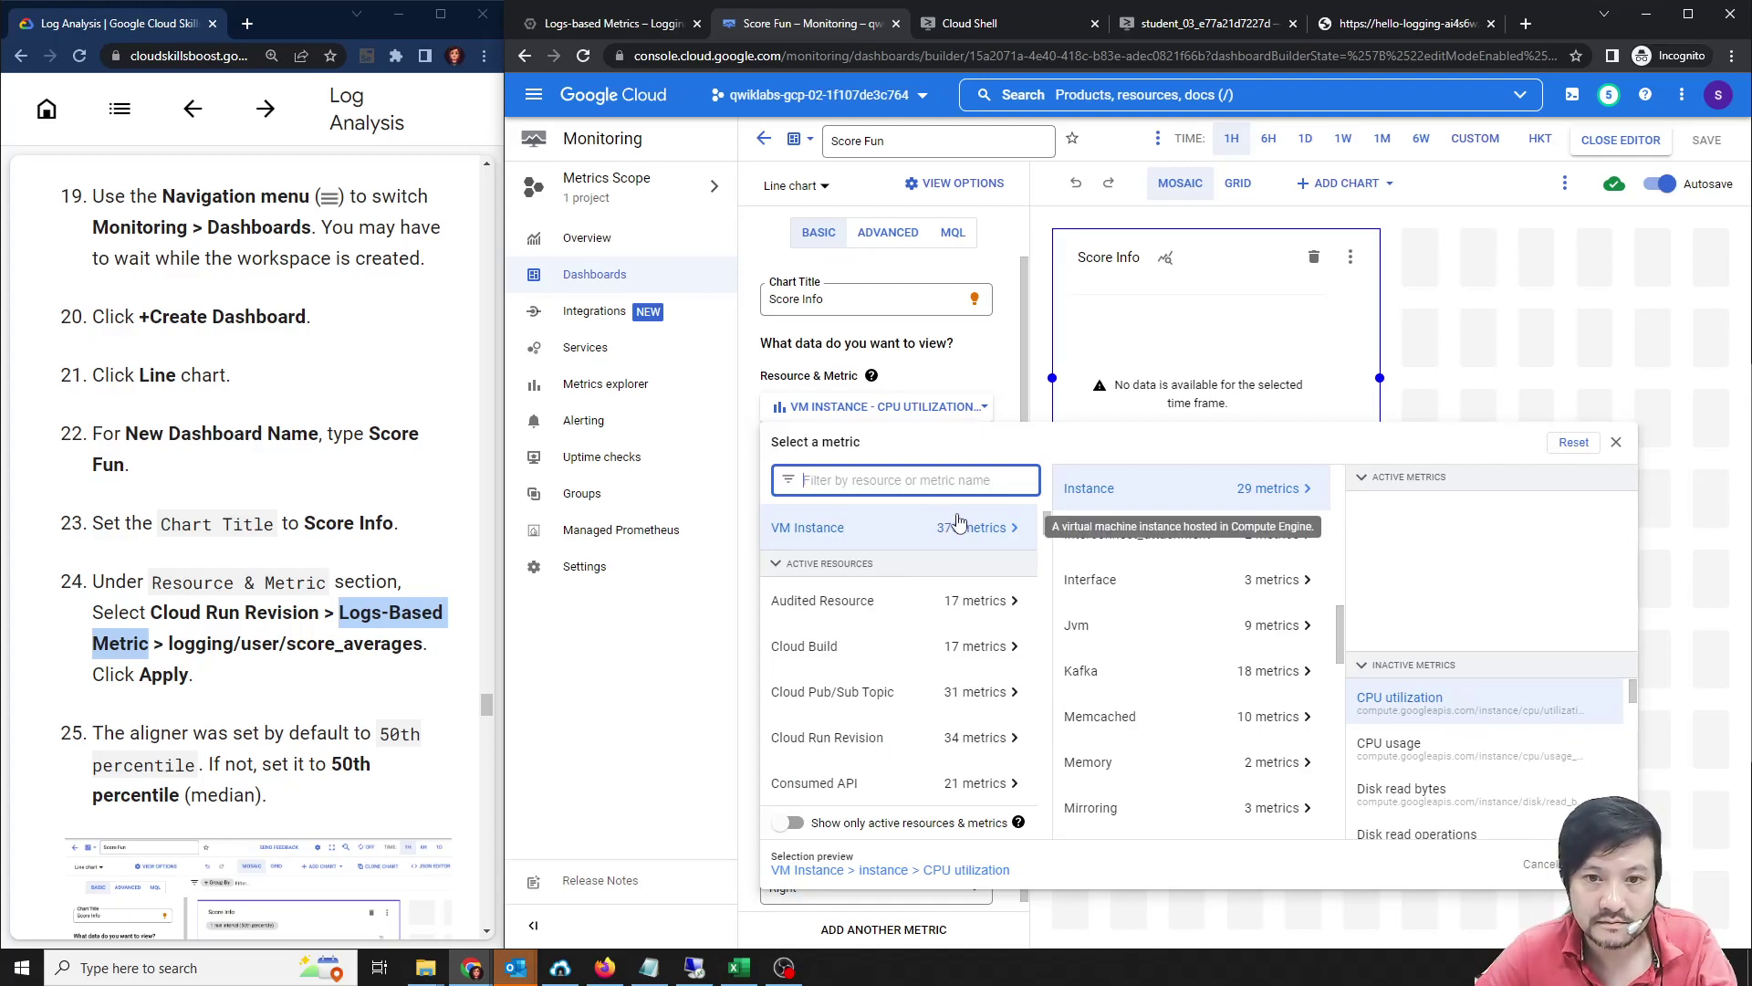
pyautogui.scroll(2, 953, 530)
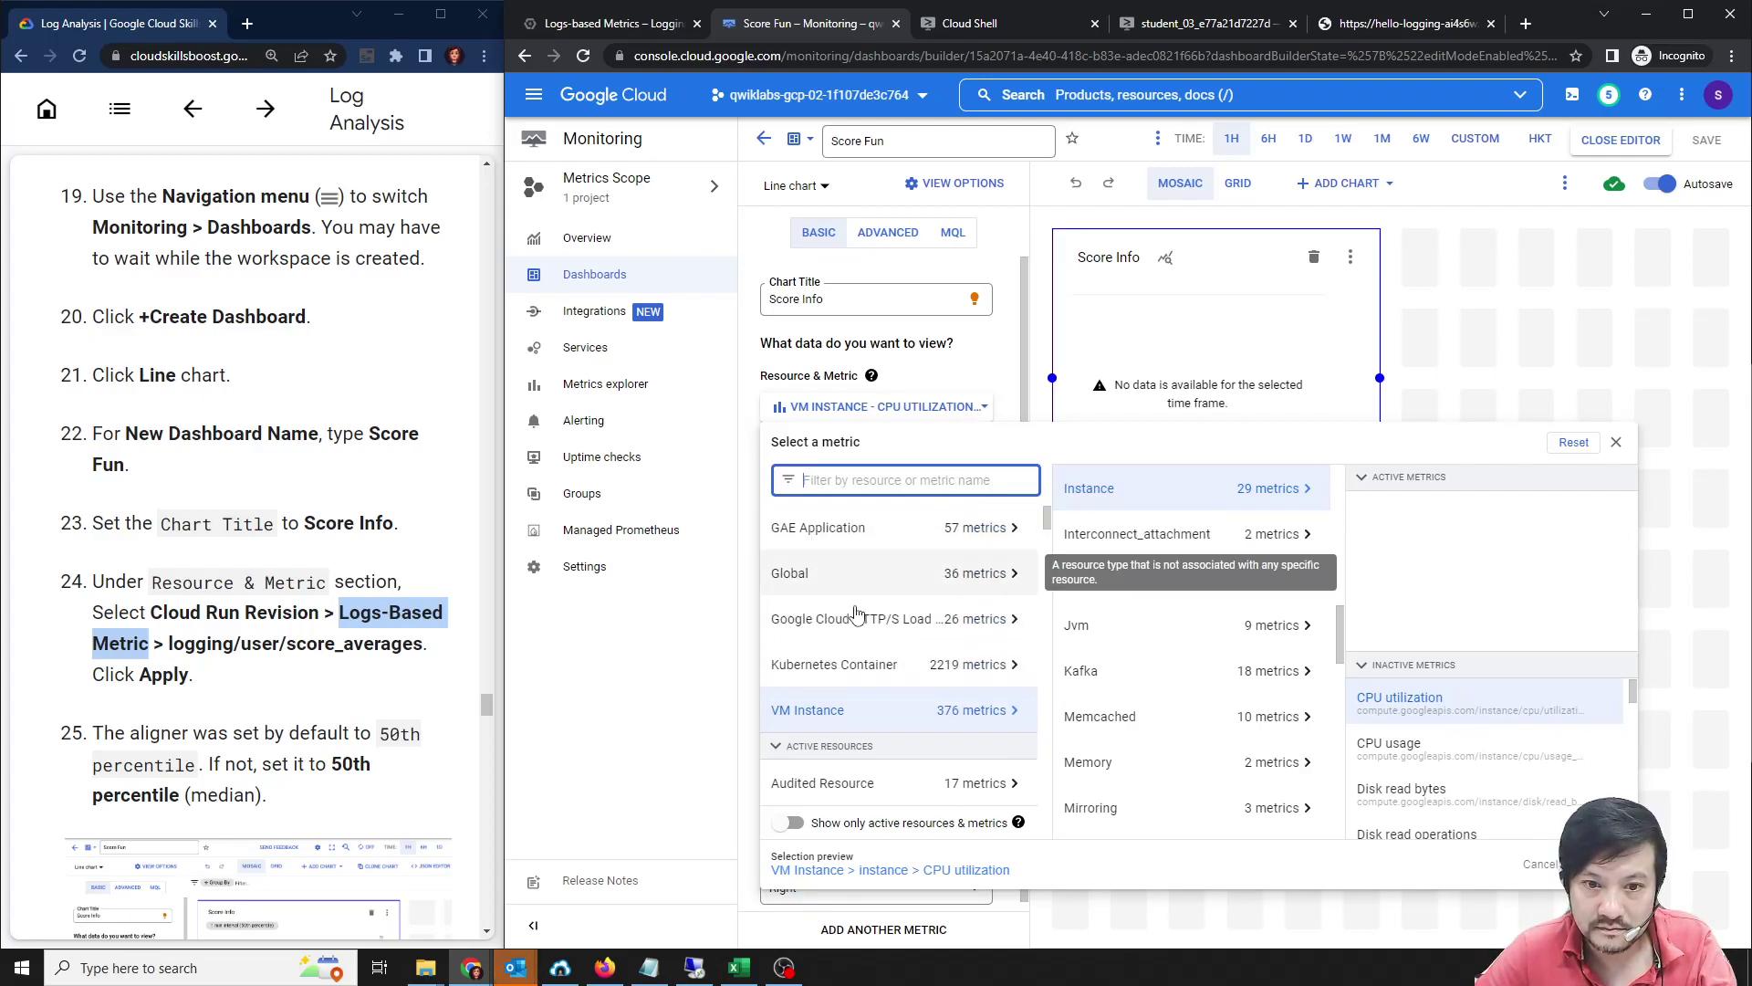
pyautogui.scroll(1, 853, 585)
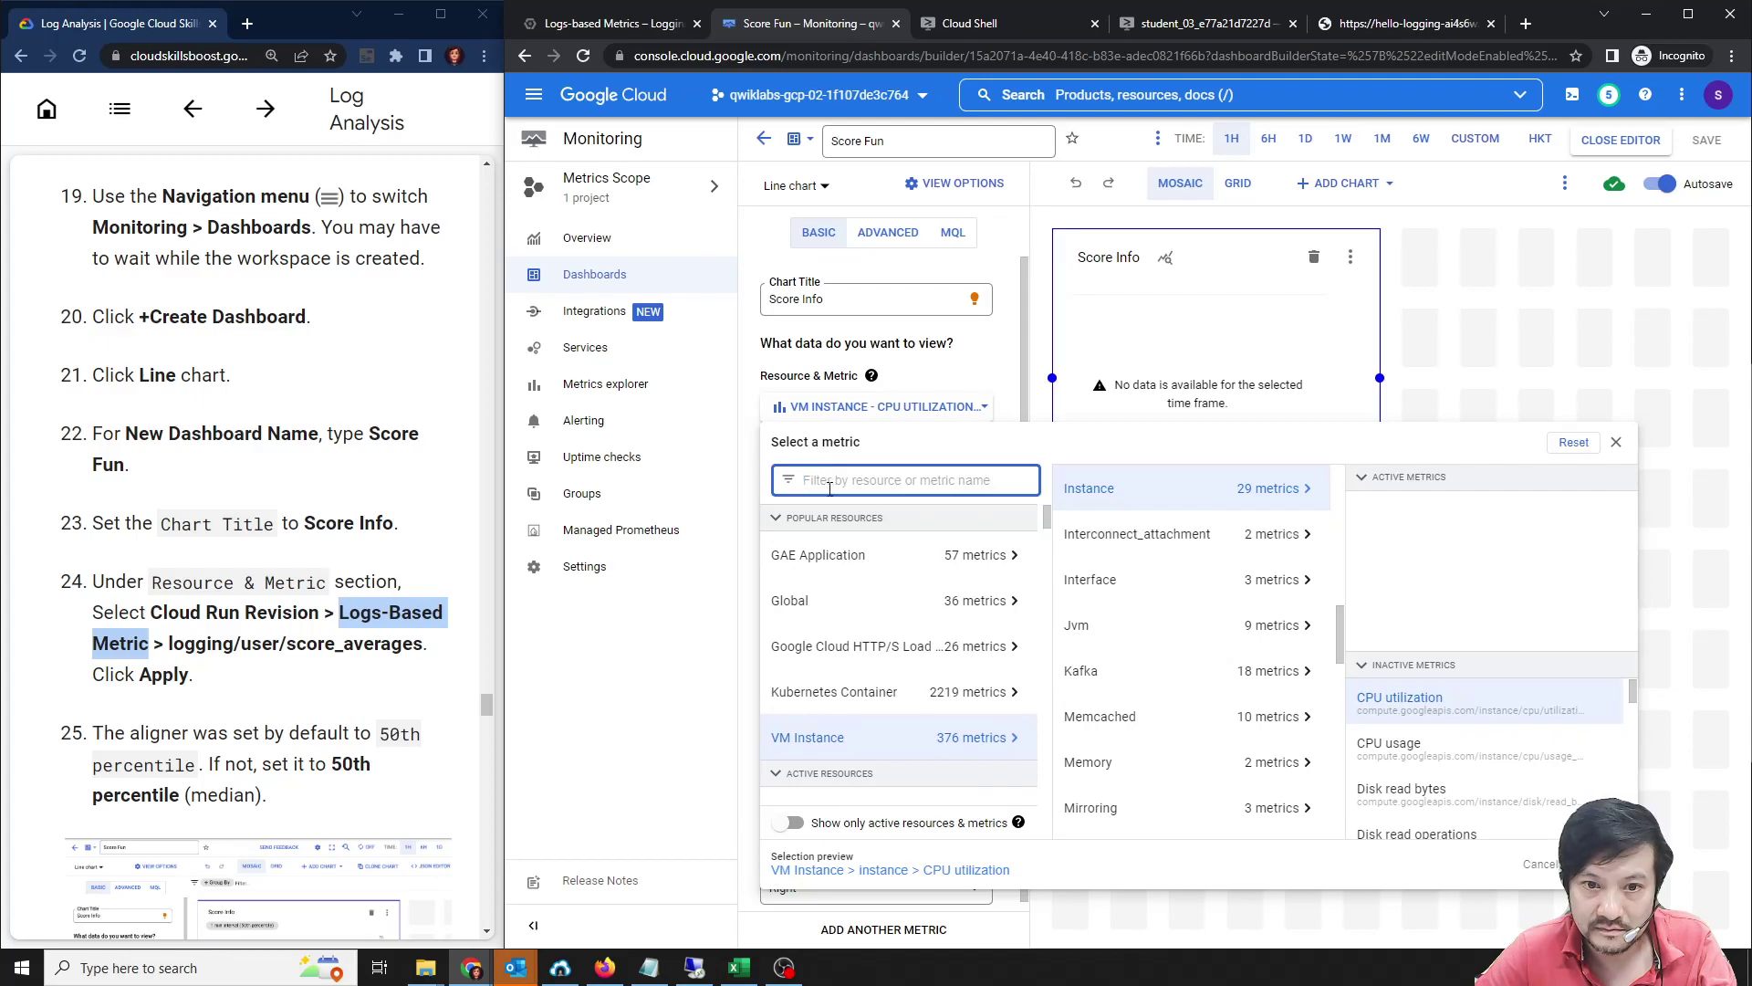
pyautogui.click(839, 599)
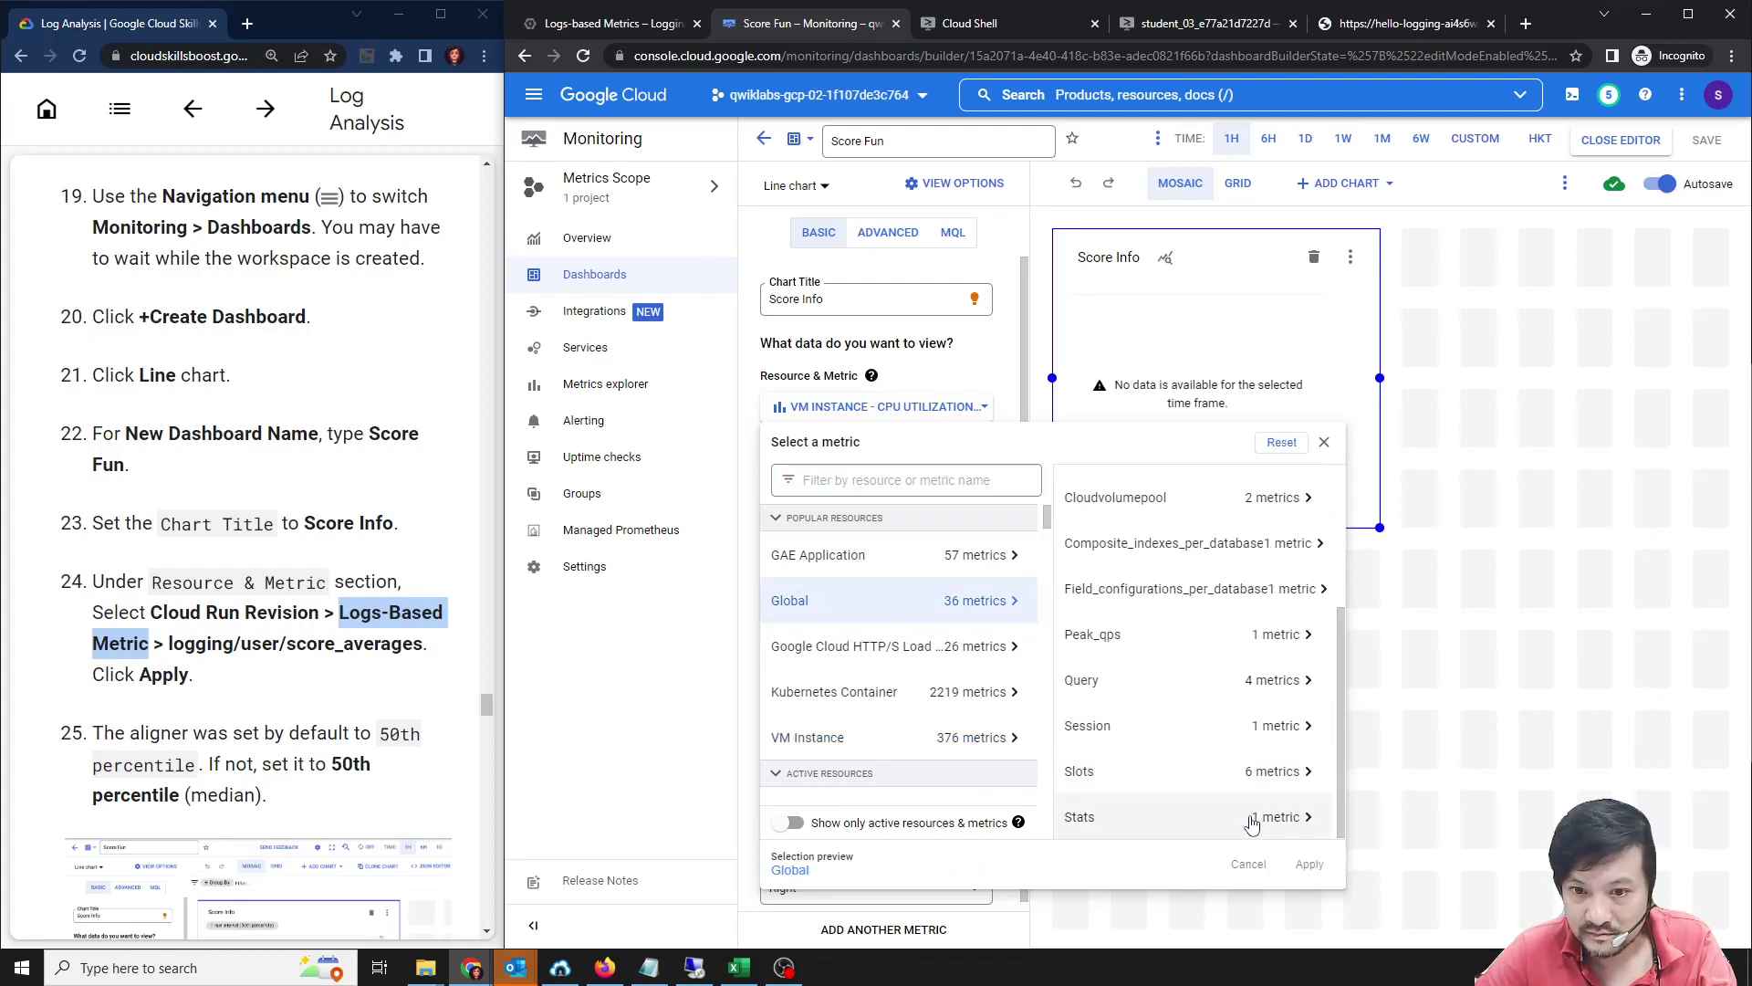
pyautogui.click(913, 479)
pyautogui.write('Logs-Based Metric')
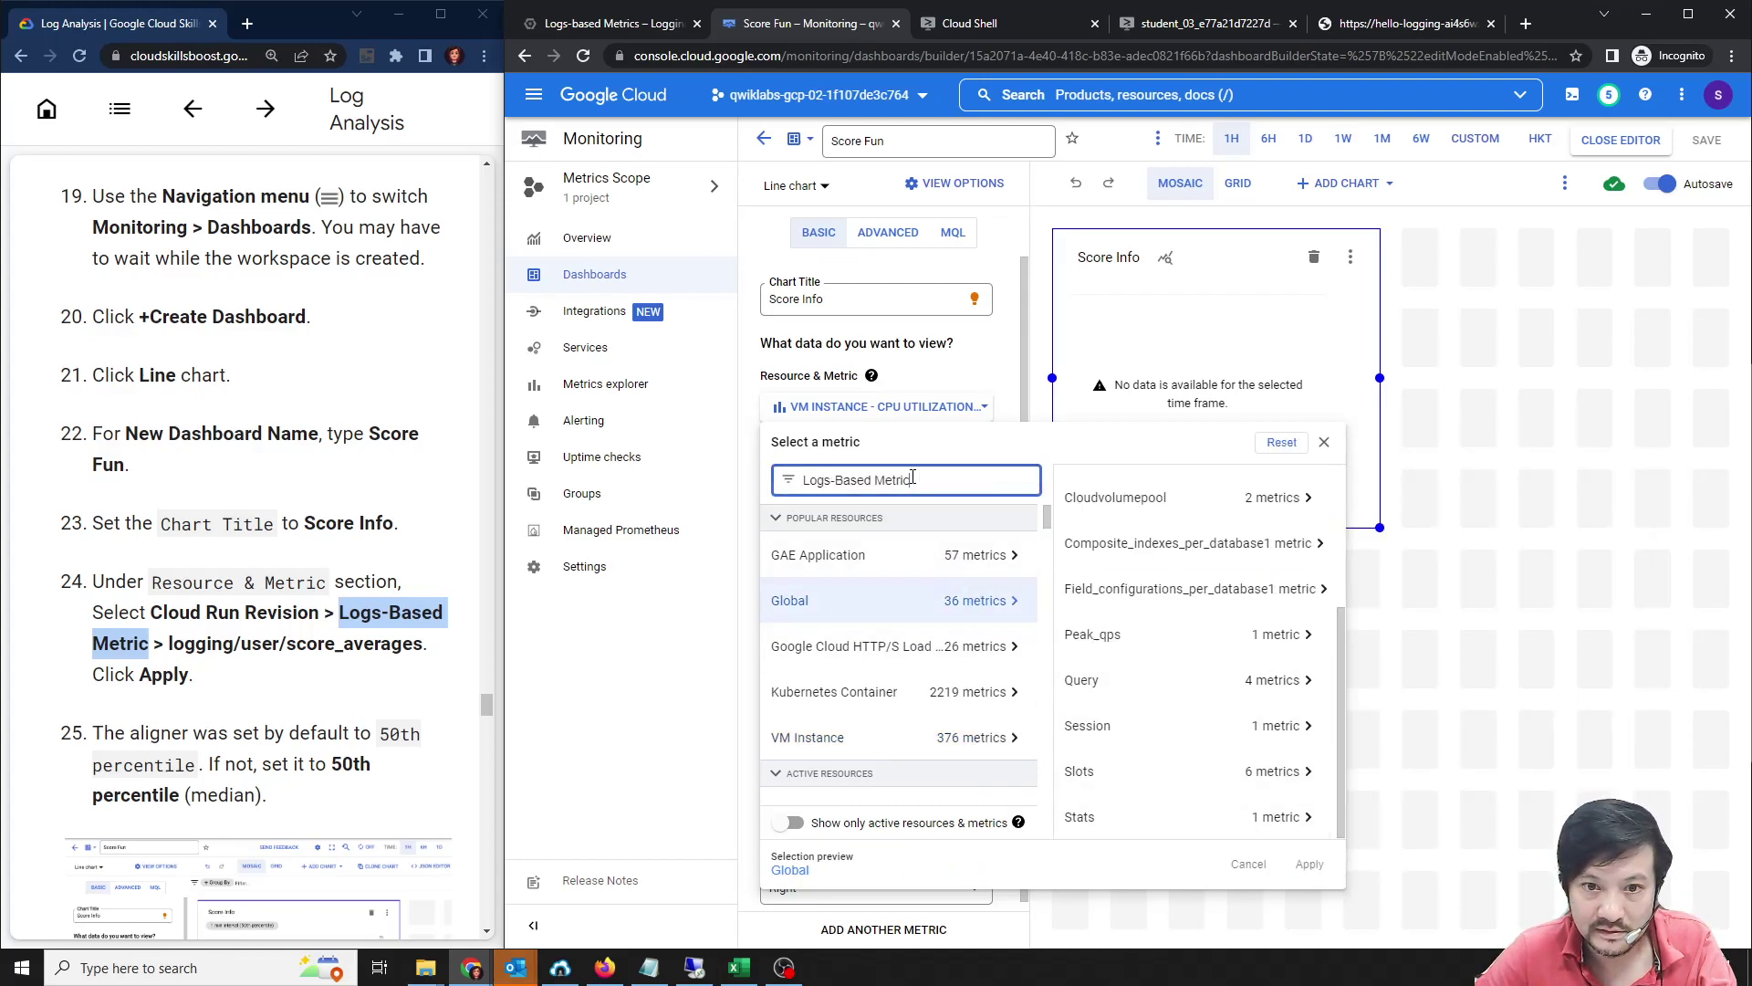
pyautogui.click(1222, 555)
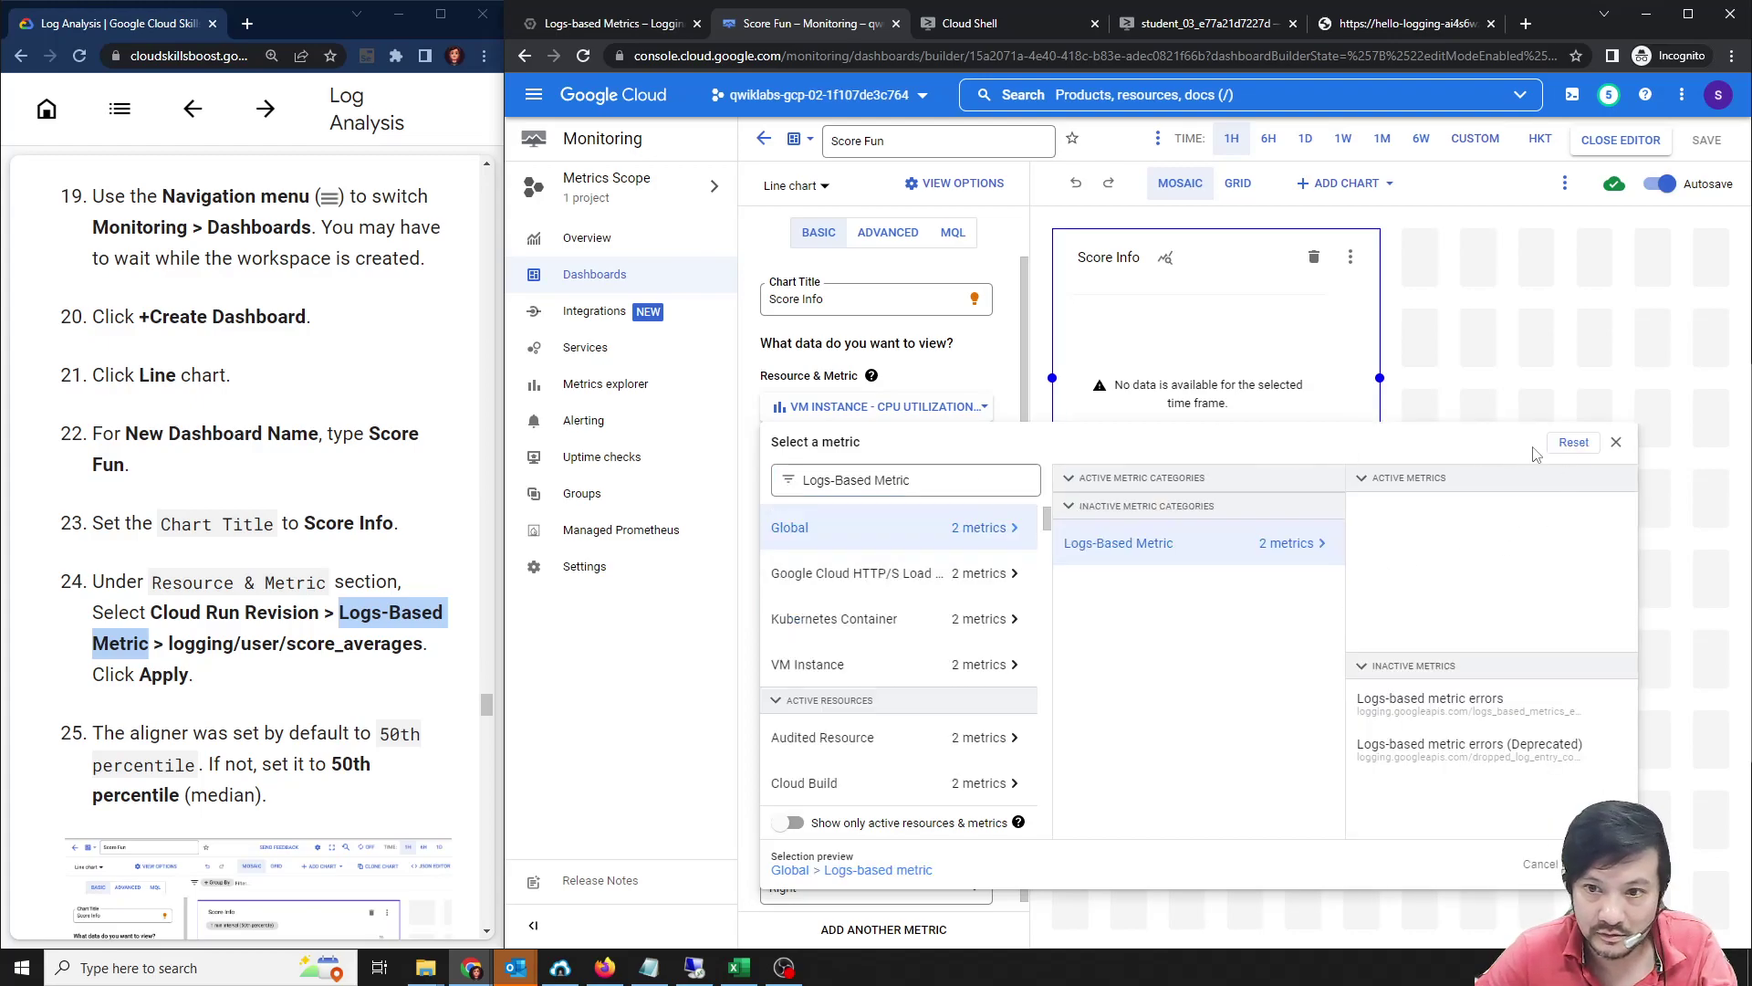
# Reset the metric selection, include inactive resources, browse the resources filtered by Logs-Based Metric, and dismiss the selection.
pyautogui.click(1571, 445)
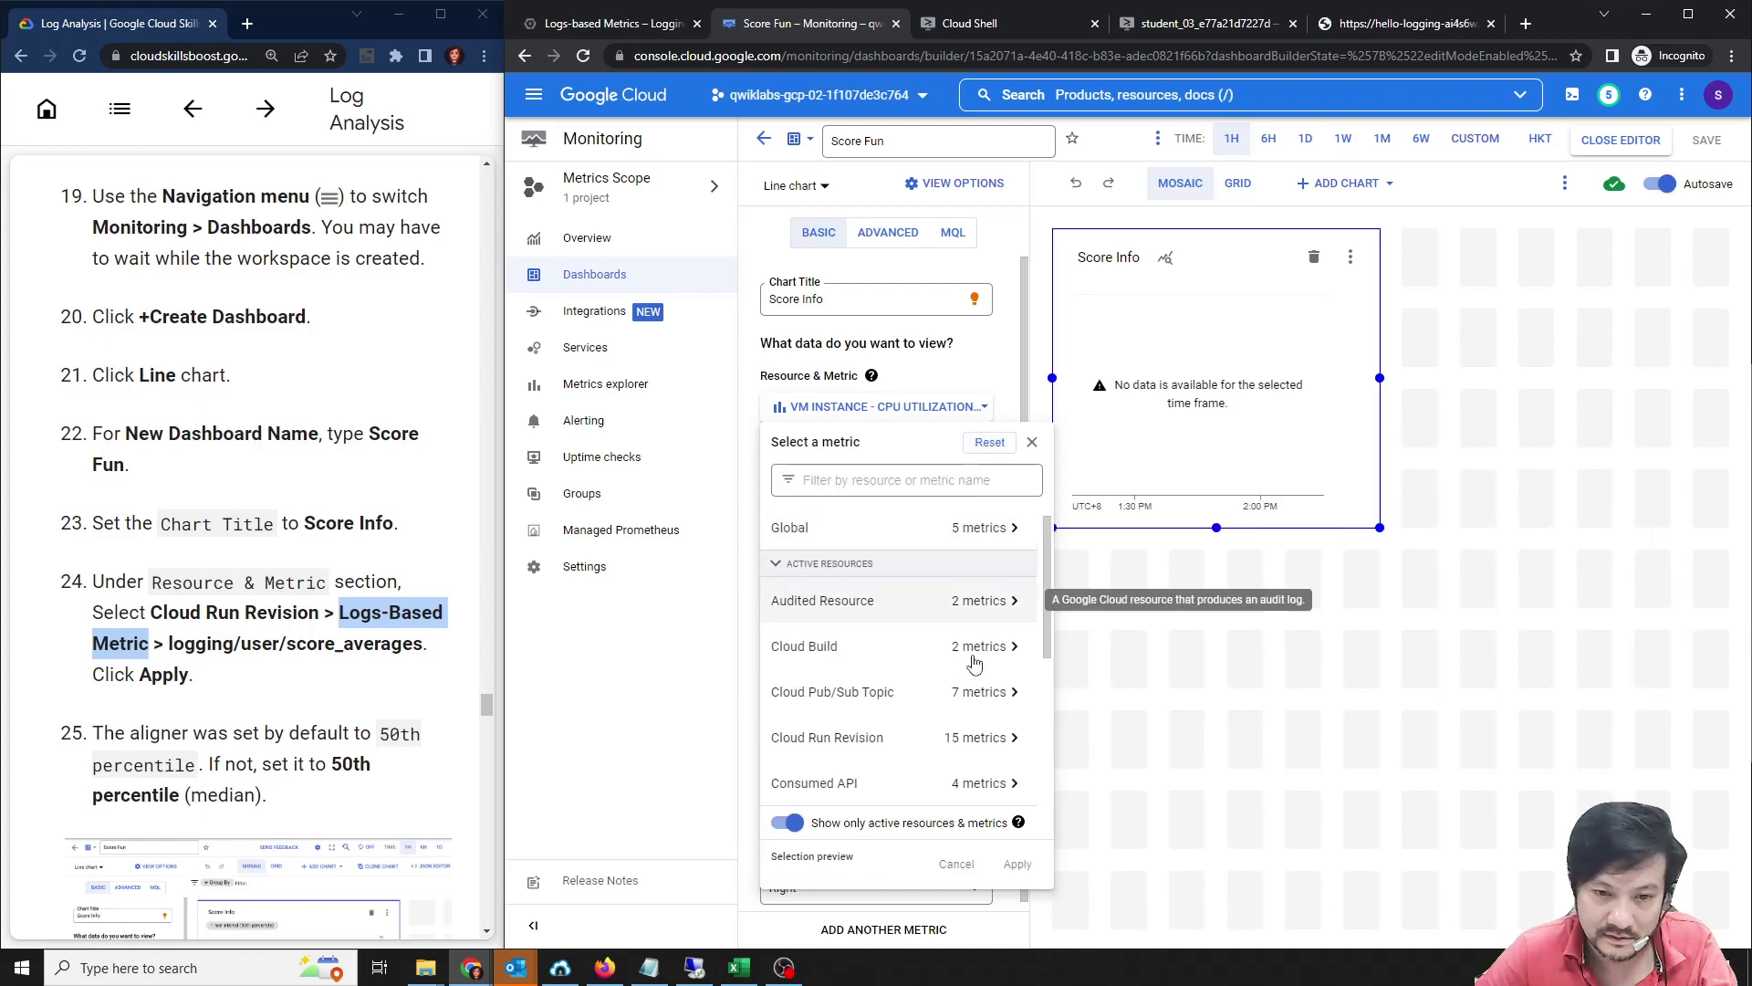
pyautogui.click(790, 827)
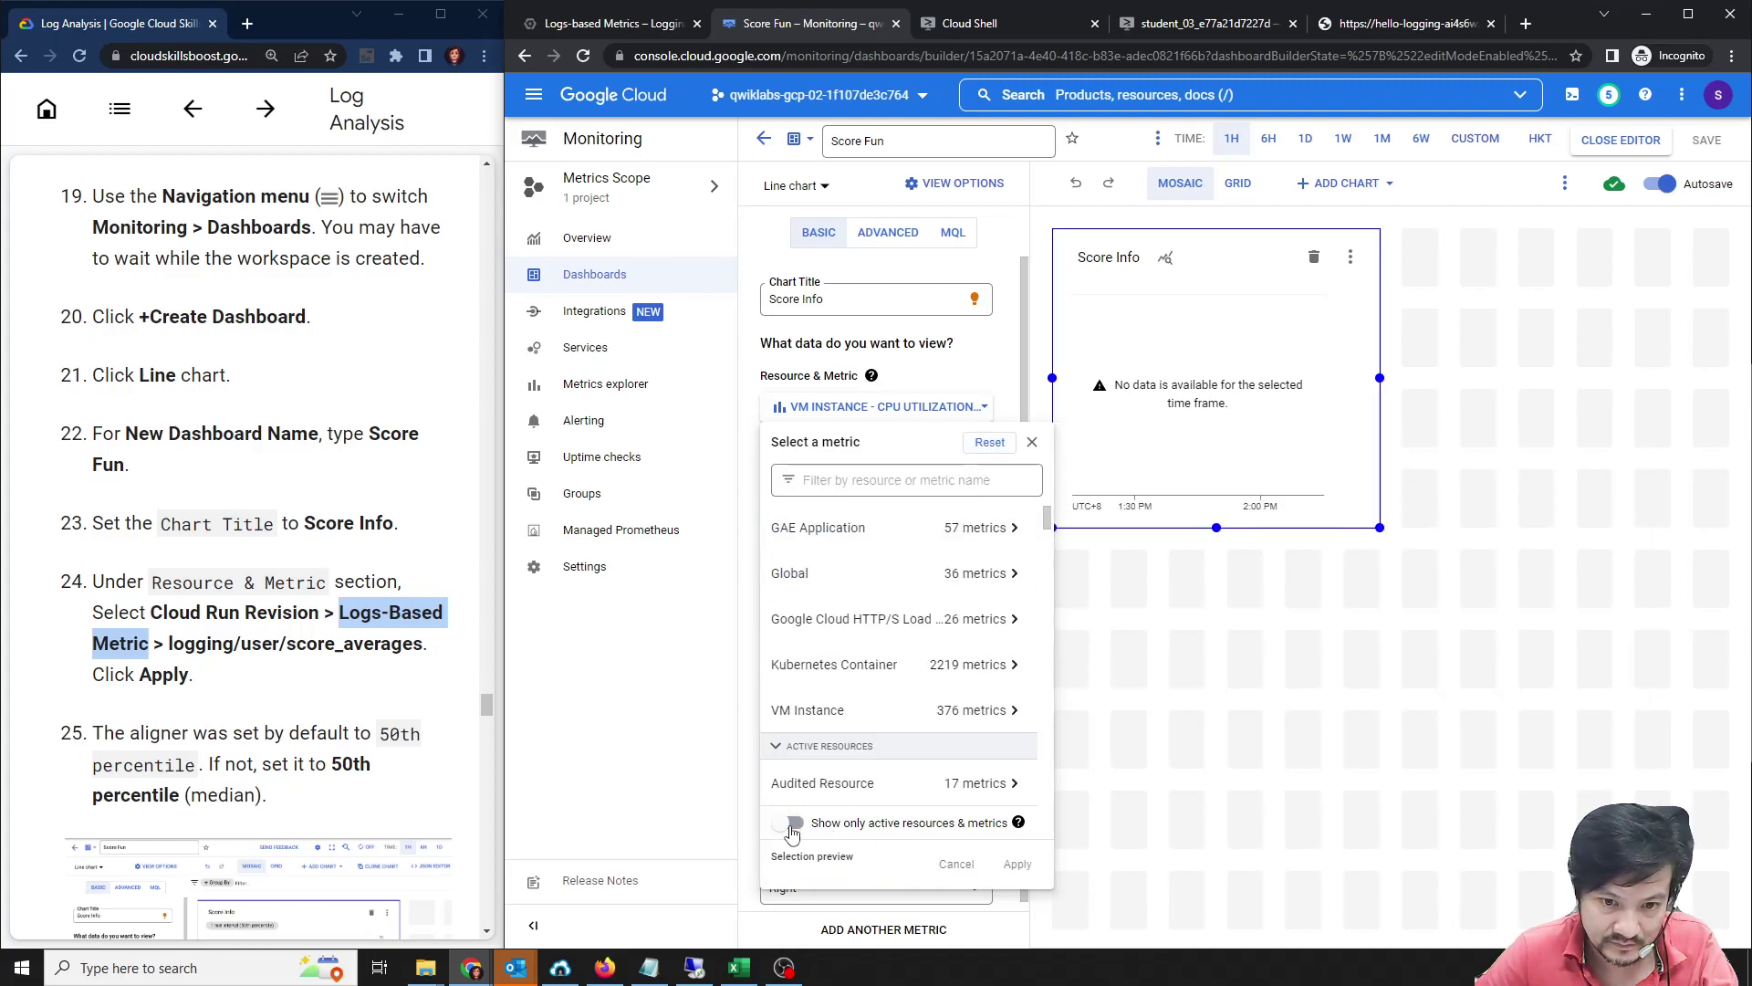
pyautogui.click(925, 481)
pyautogui.write('Logs-Based Metric')
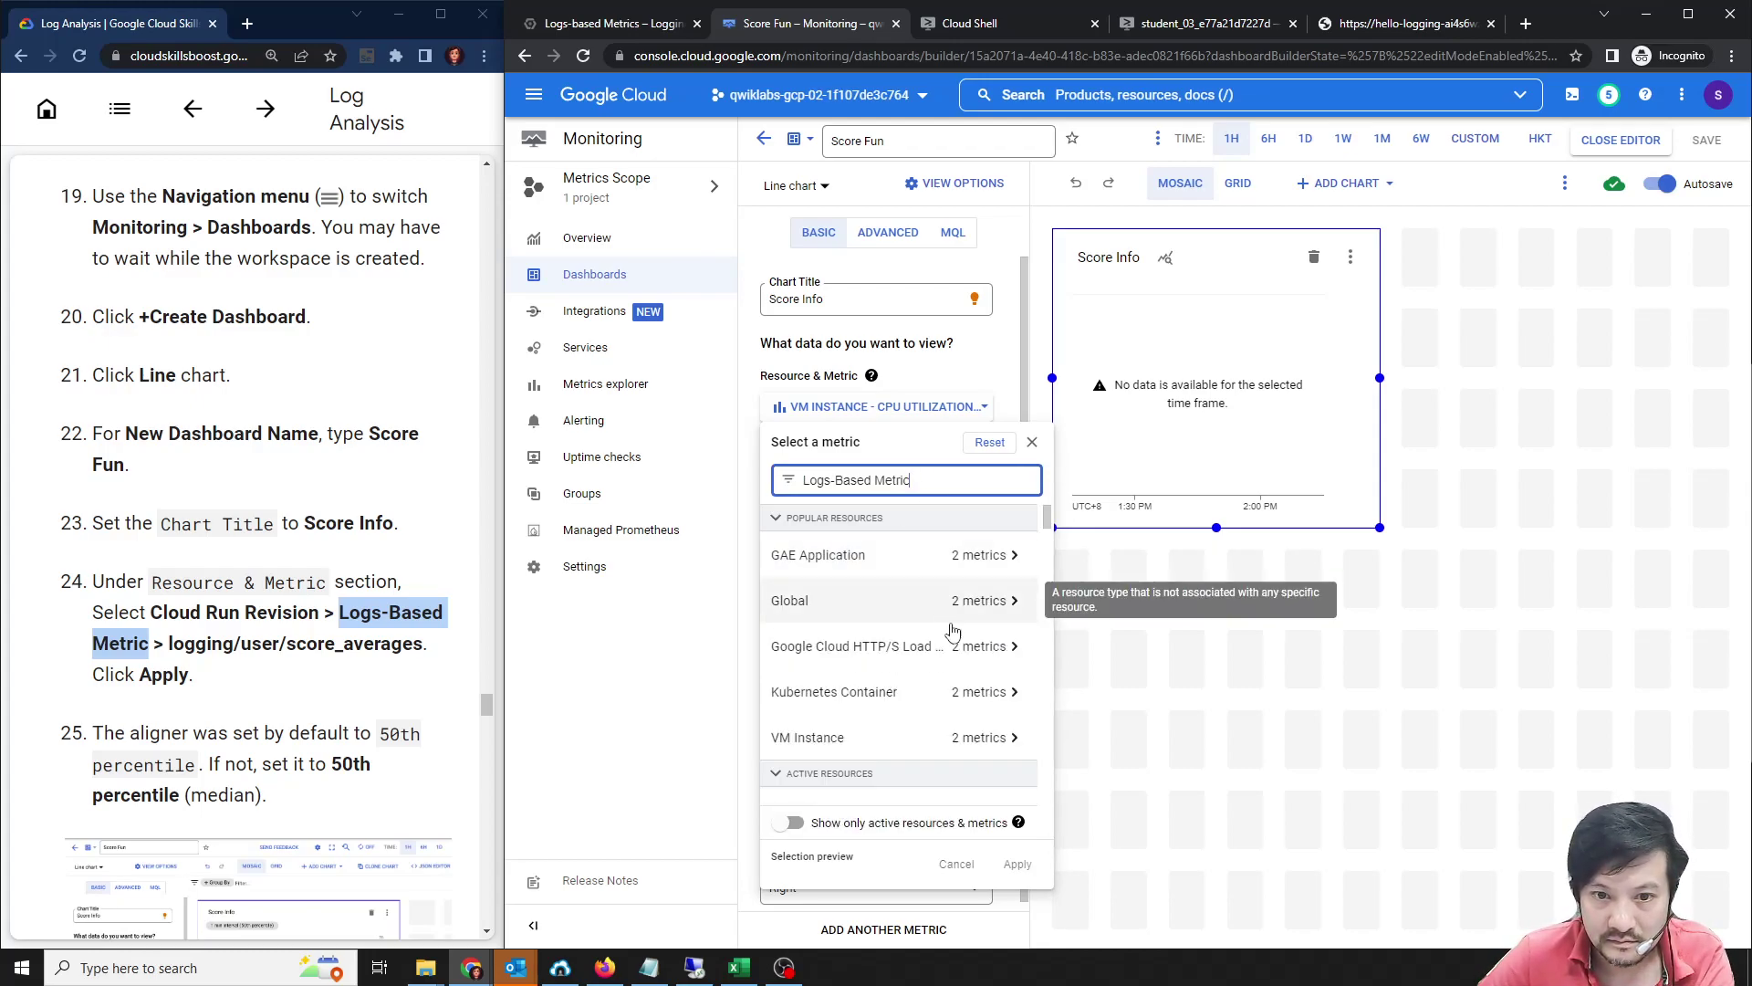
pyautogui.scroll(-2, 926, 762)
pyautogui.scroll(-3, 911, 762)
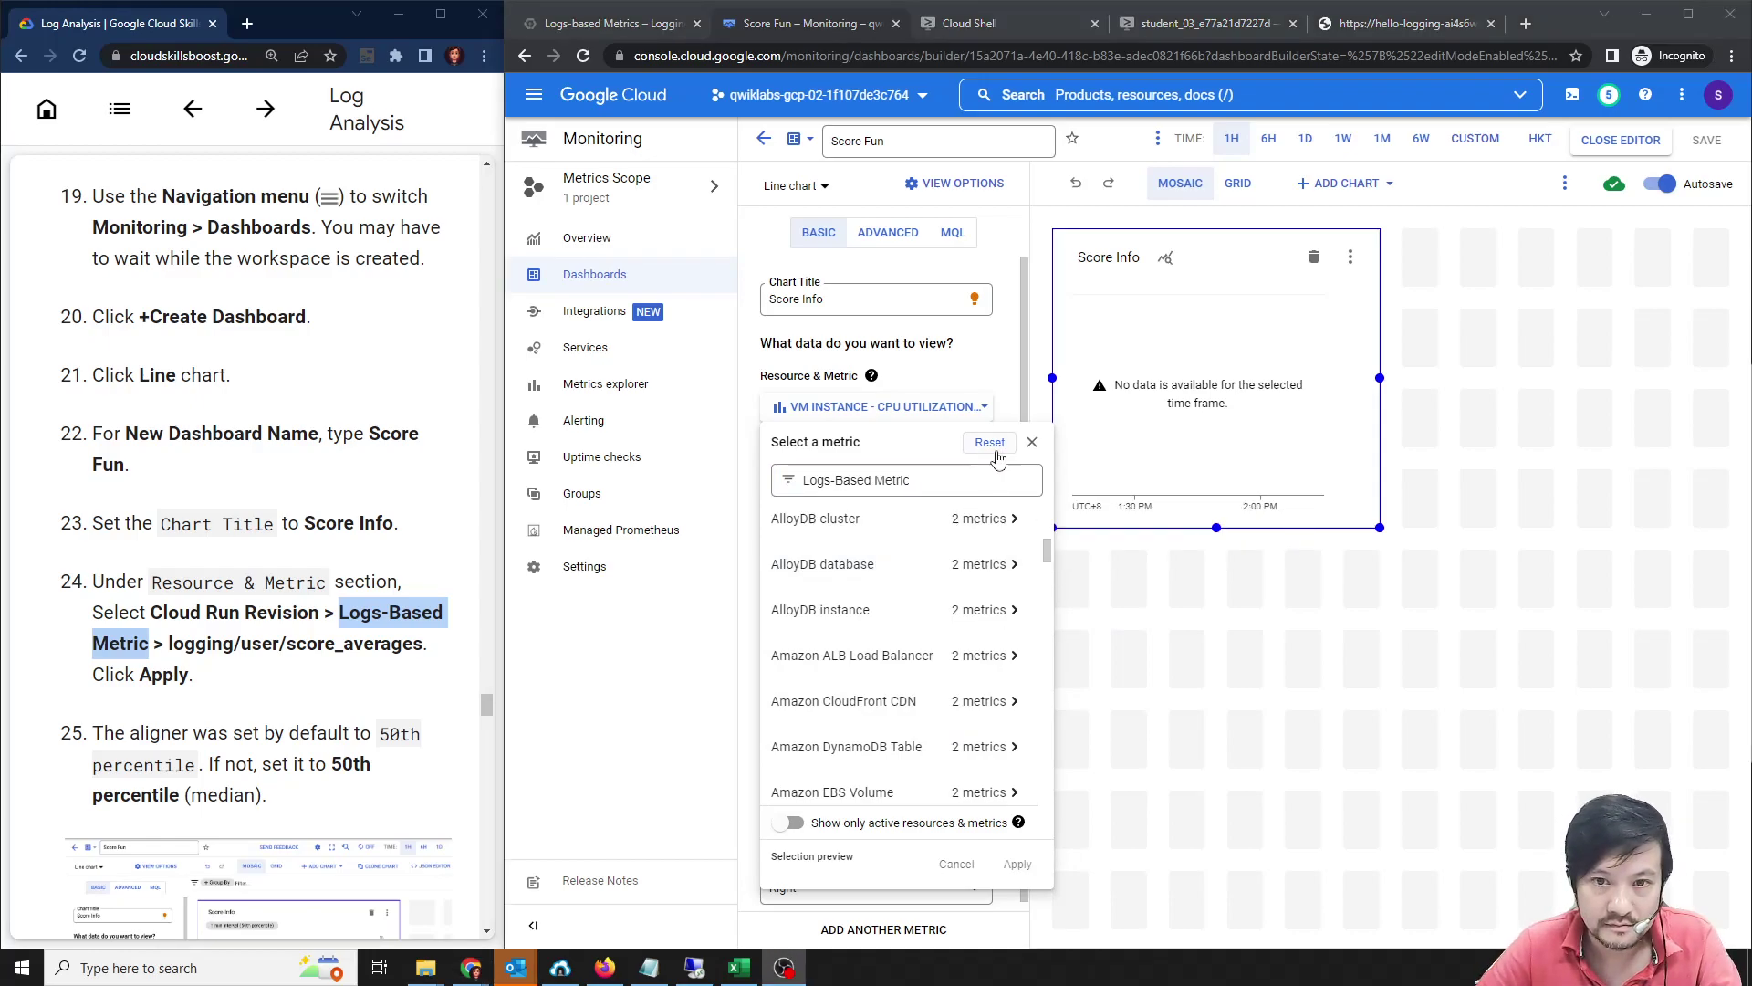
pyautogui.click(1031, 443)
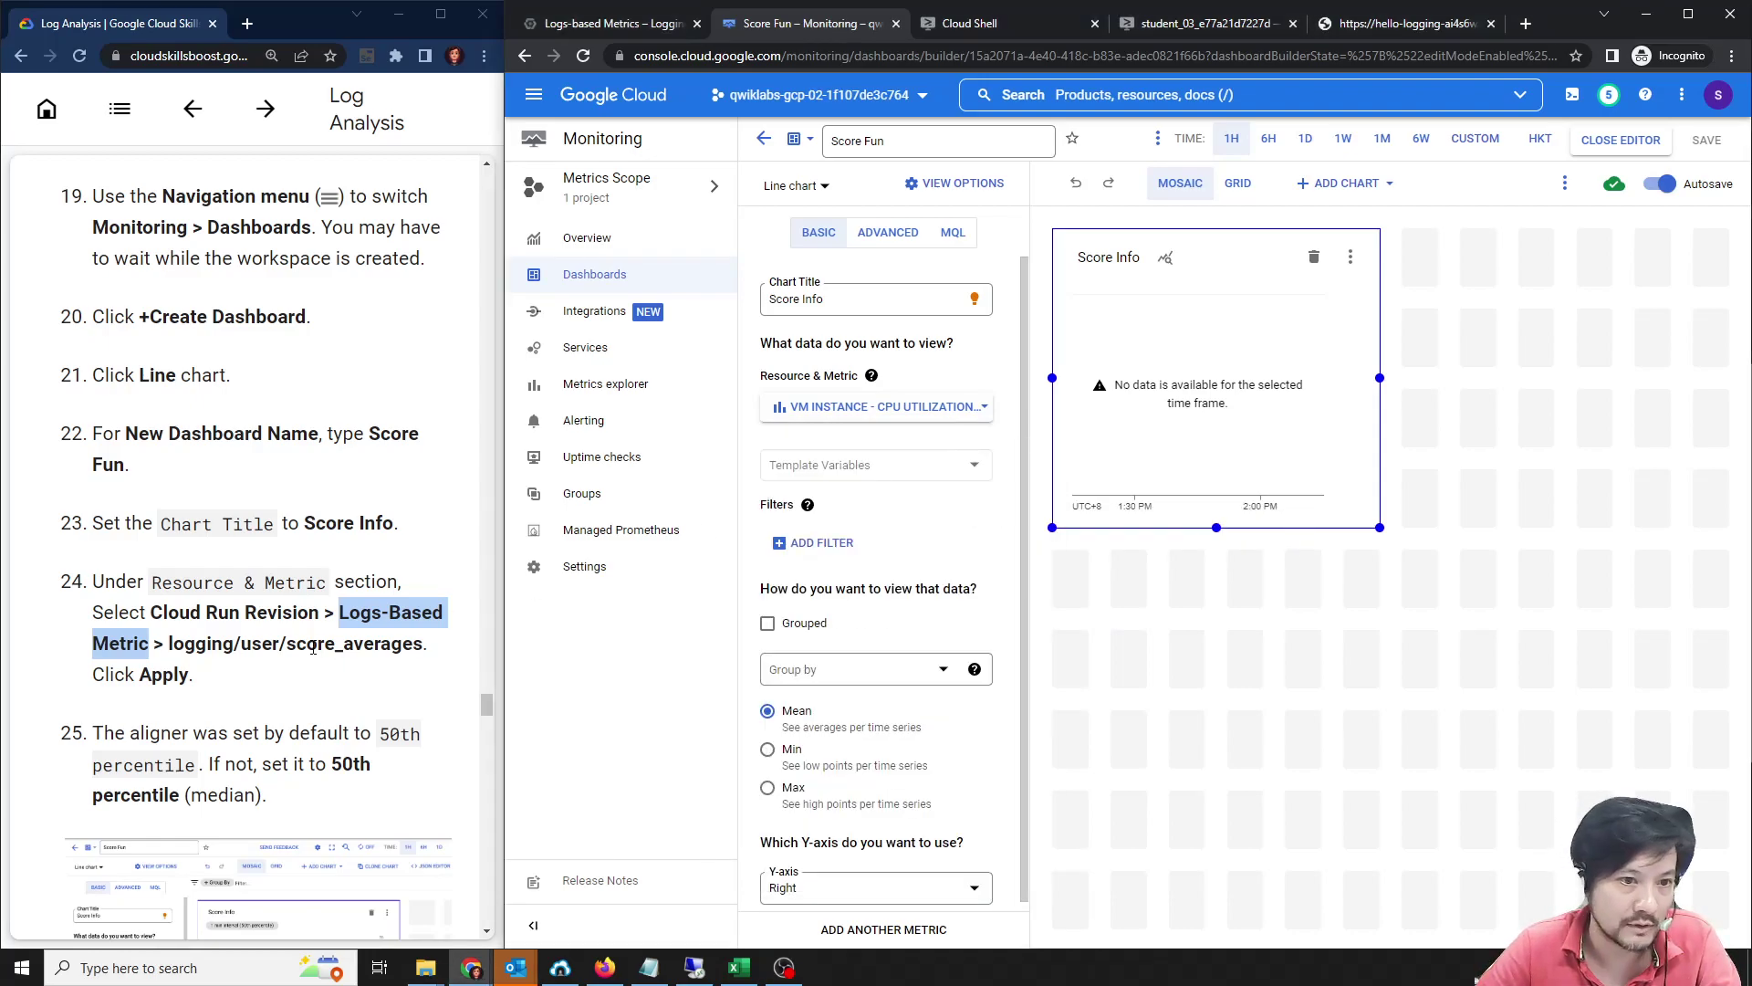
# Filter the Score Info chart's metric choices by Cloud Run Revision, copied from the lab instructions.
pyautogui.click(244, 607)
pyautogui.moveTo(151, 609); pyautogui.dragTo(321, 613)
pyautogui.click(951, 422)
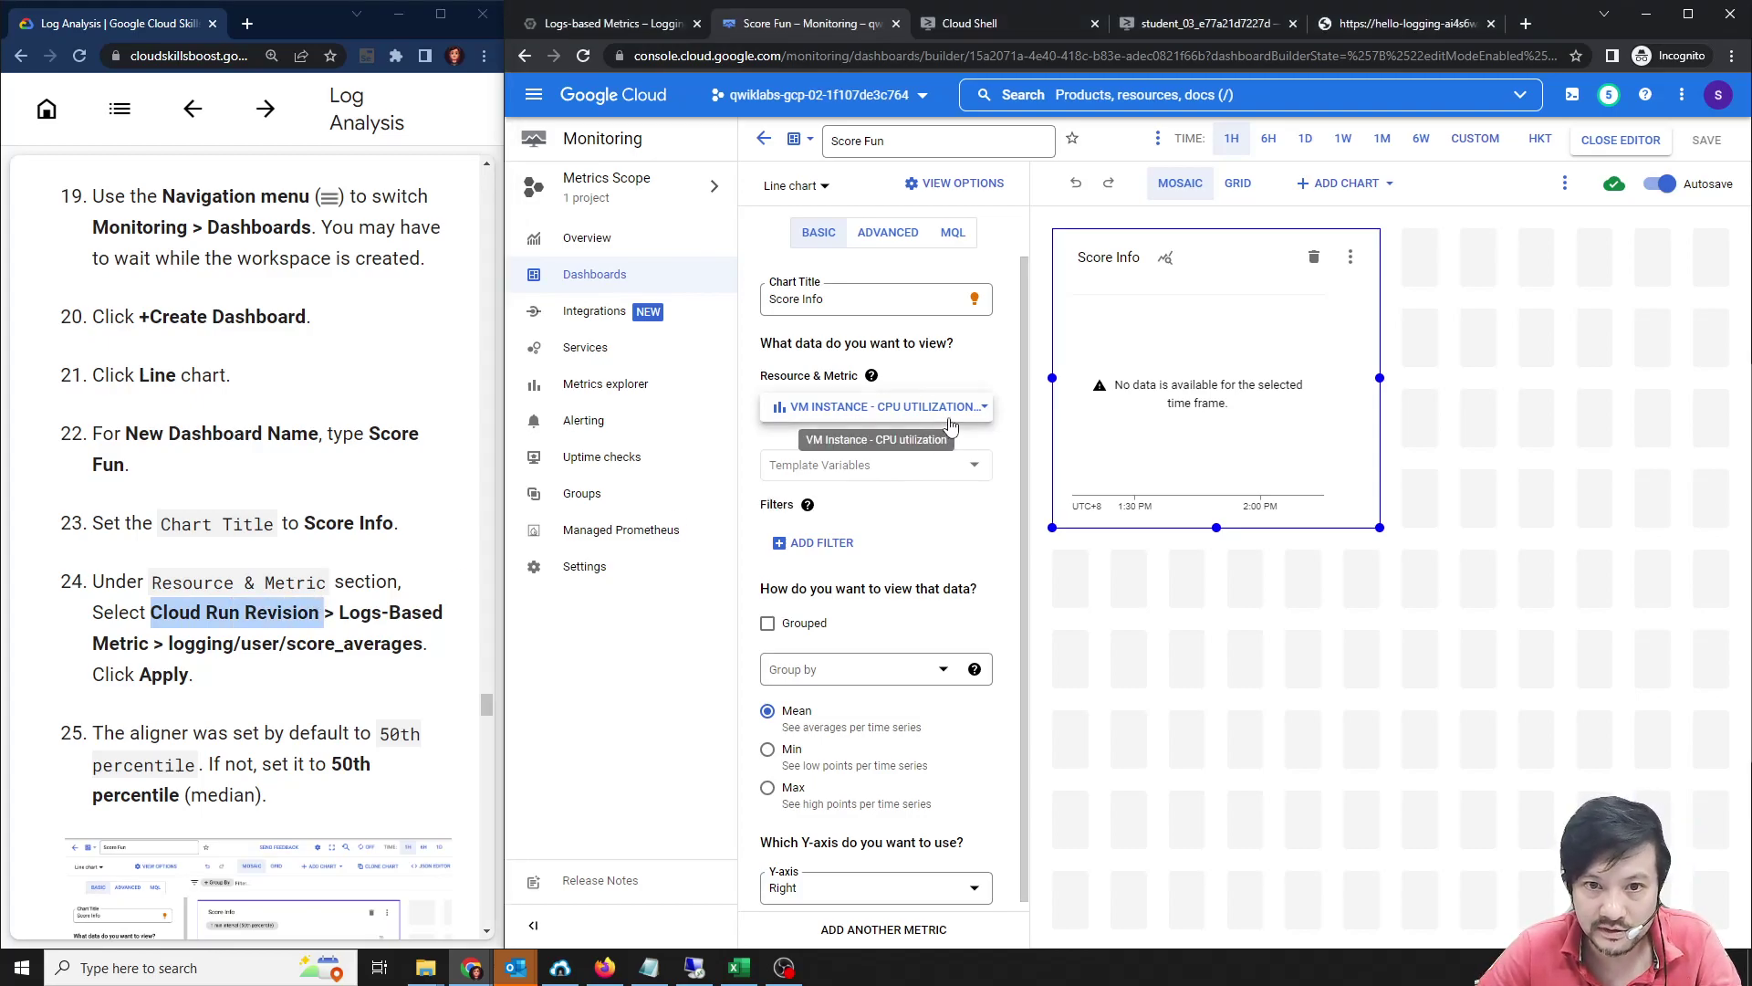
pyautogui.click(937, 410)
pyautogui.click(940, 410)
pyautogui.click(981, 410)
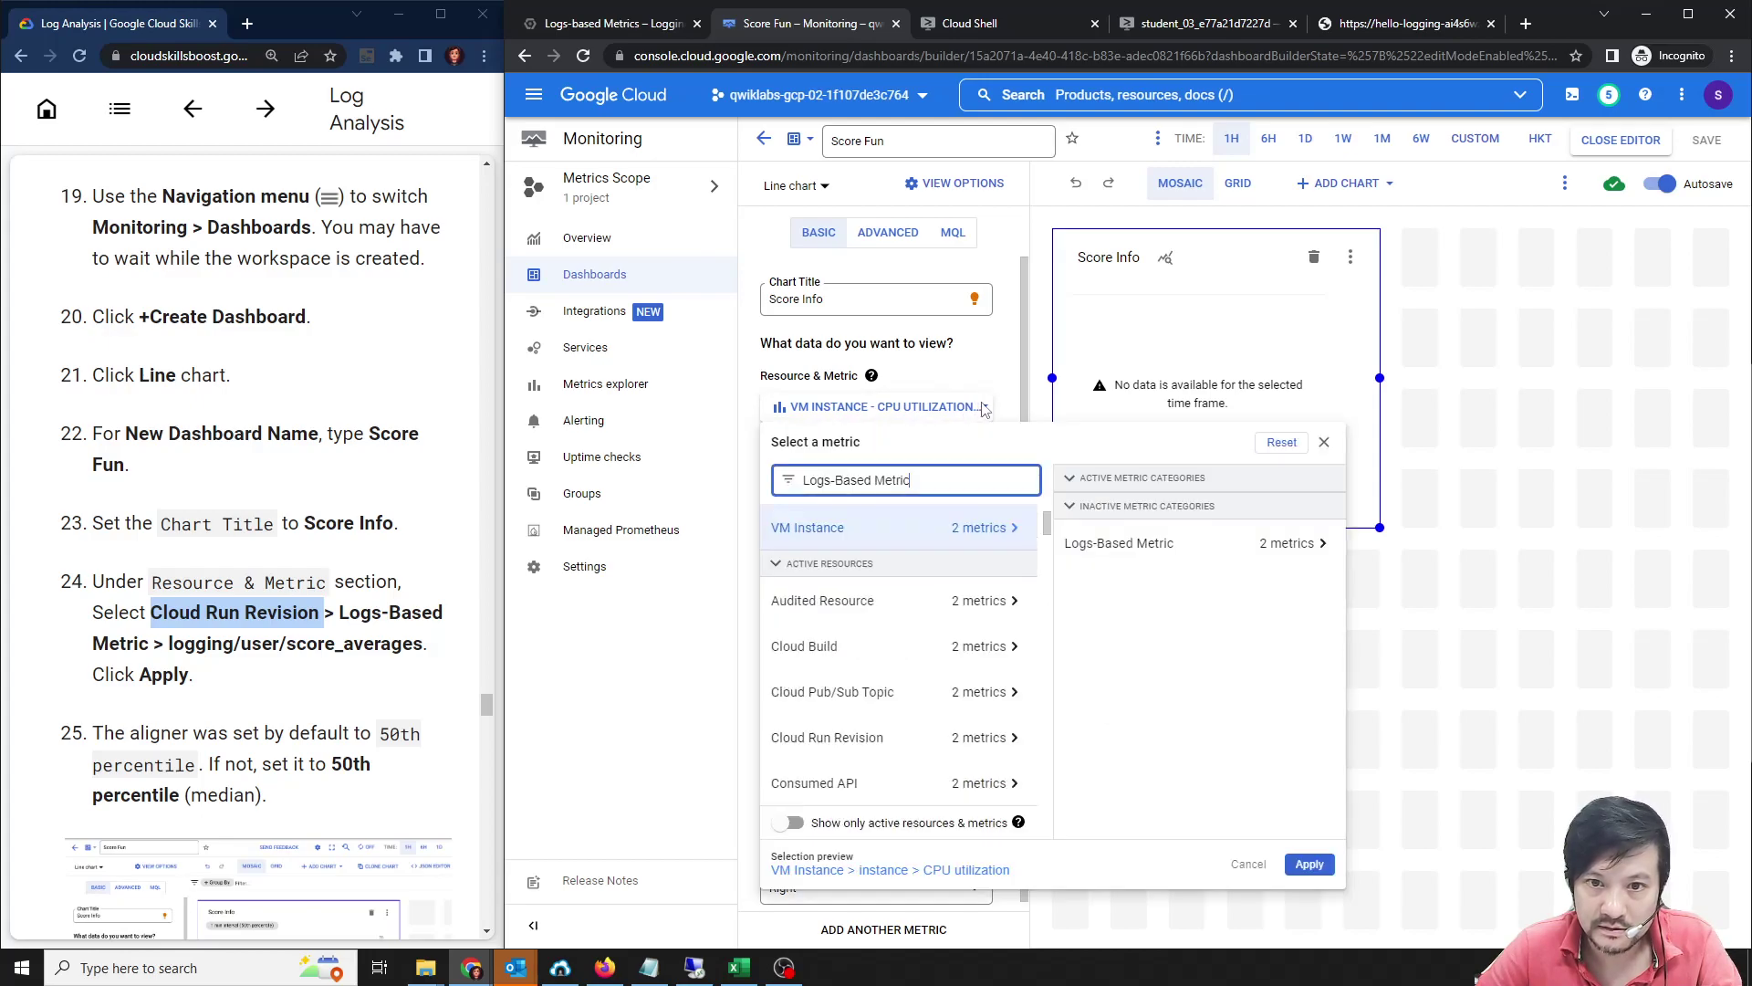
pyautogui.moveTo(937, 475); pyautogui.dragTo(800, 479)
pyautogui.write('Cloud Run Revision')
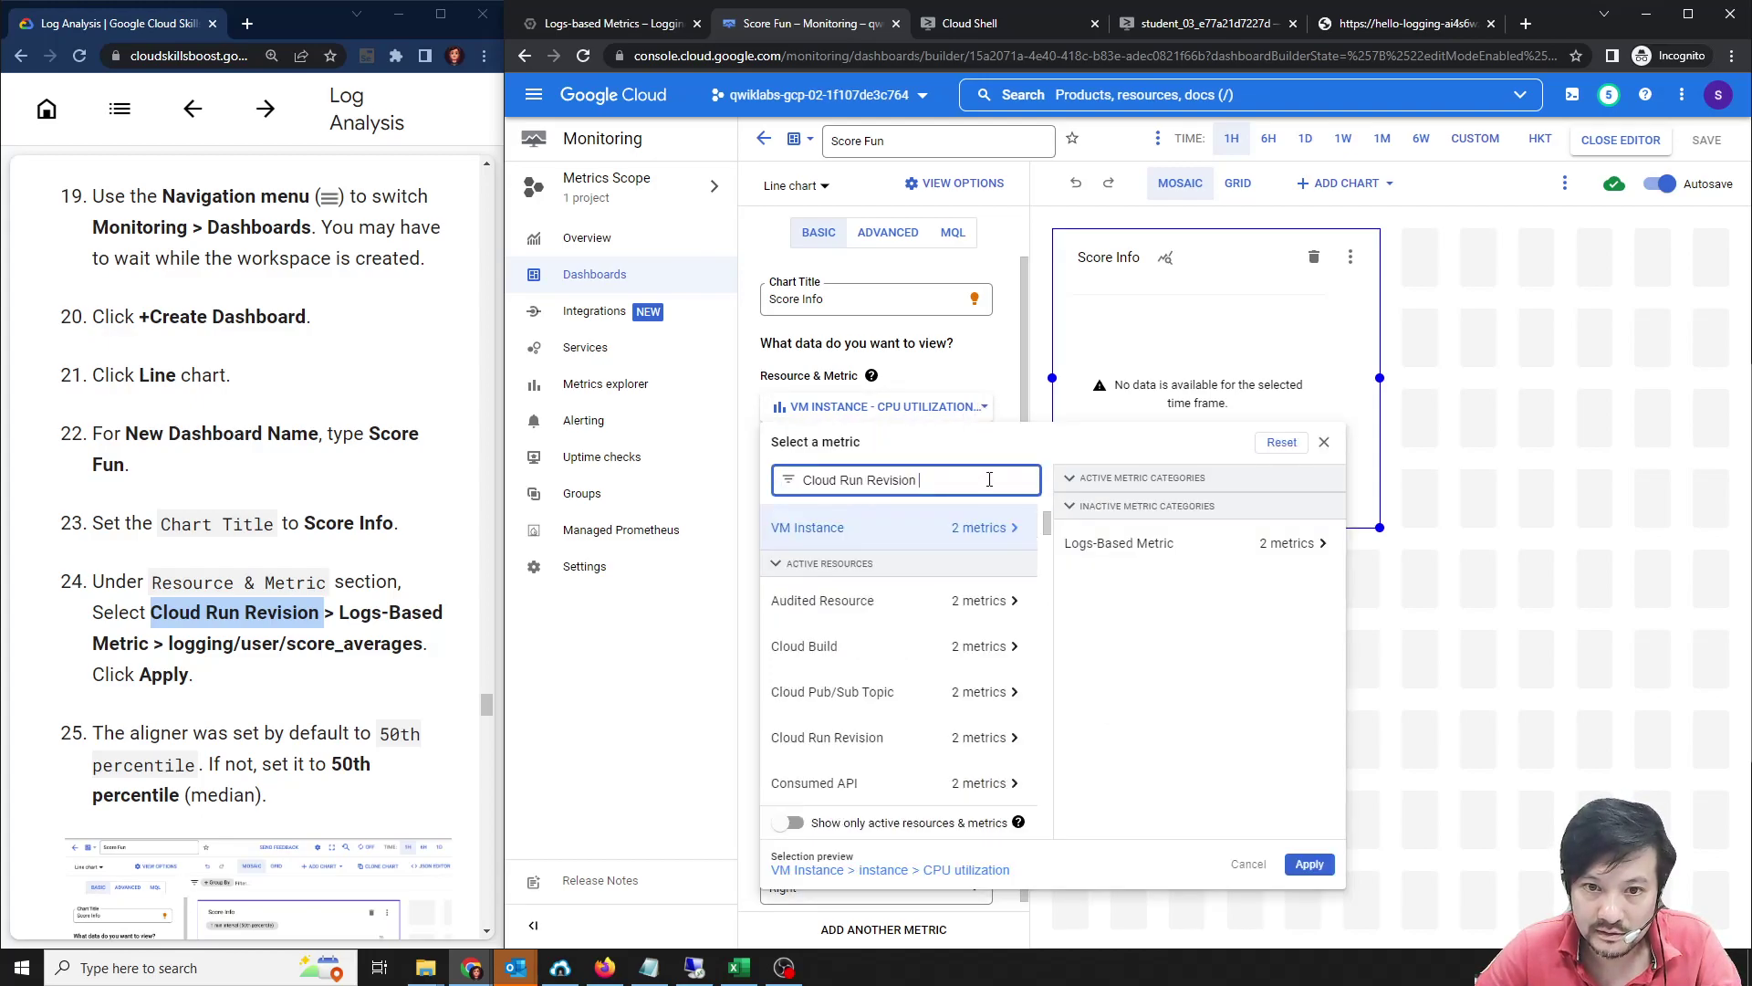
# Set the chart's metric to Cloud Run Revision > Logs-Based Metric > logging/user/score_averages and apply it.
pyautogui.click(949, 604)
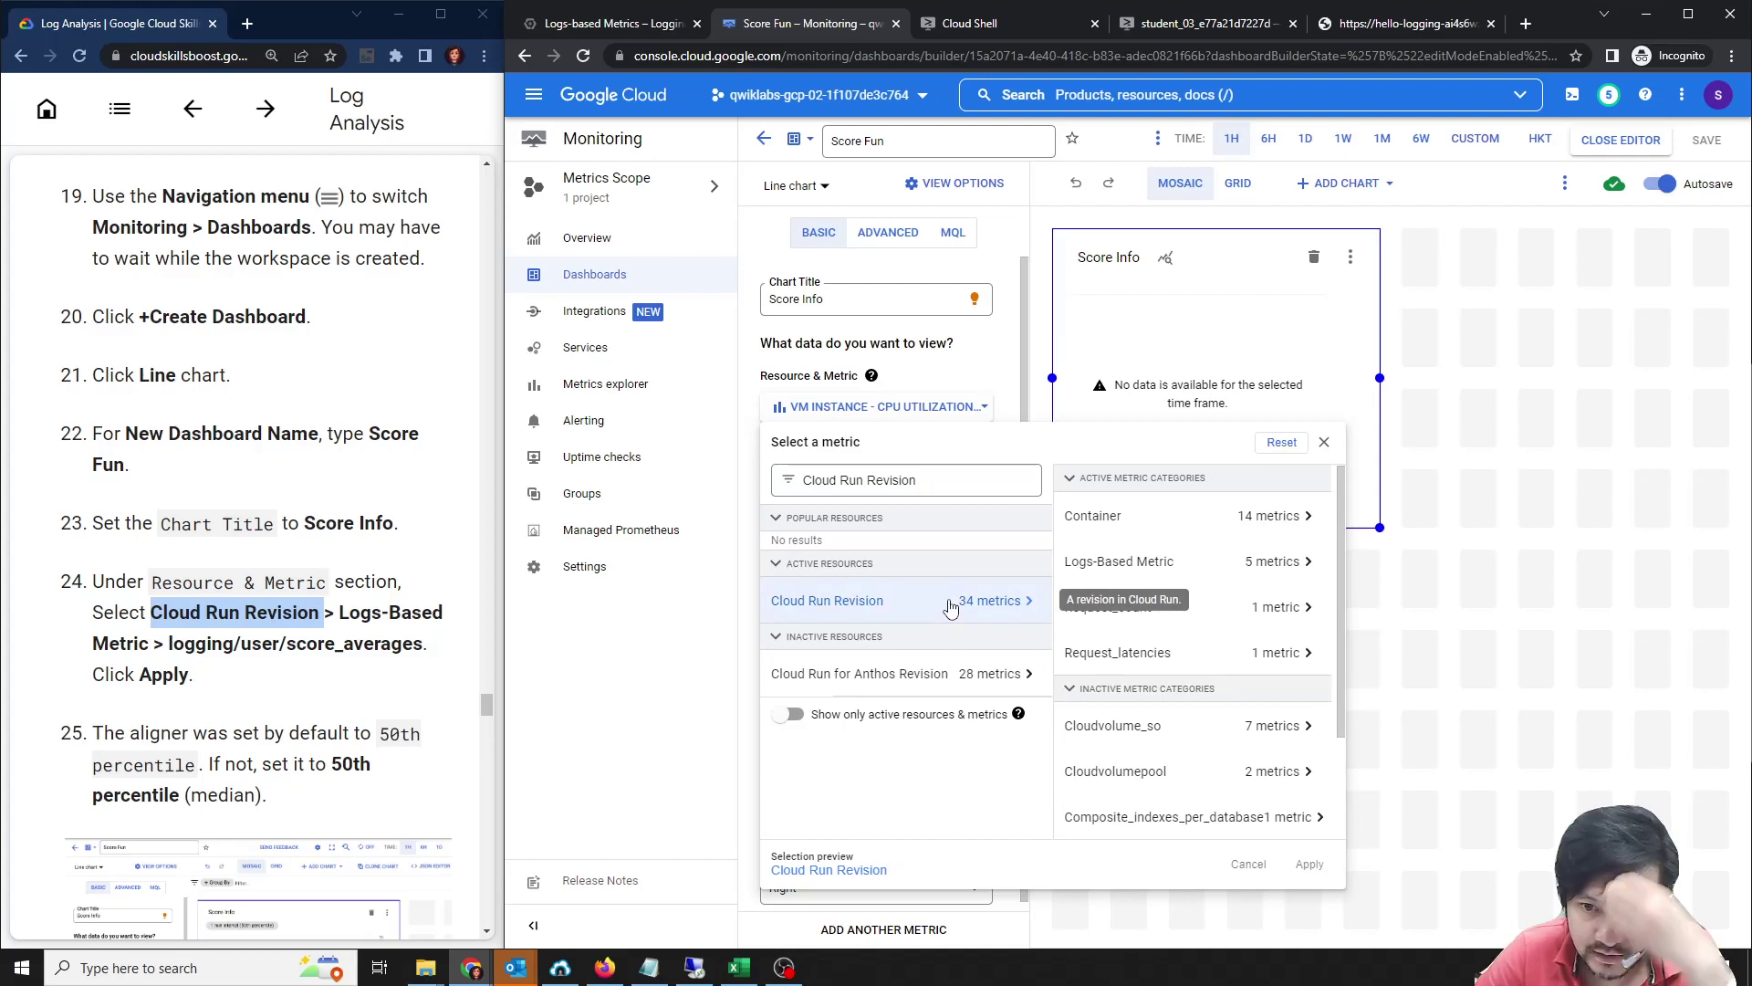
pyautogui.click(1121, 572)
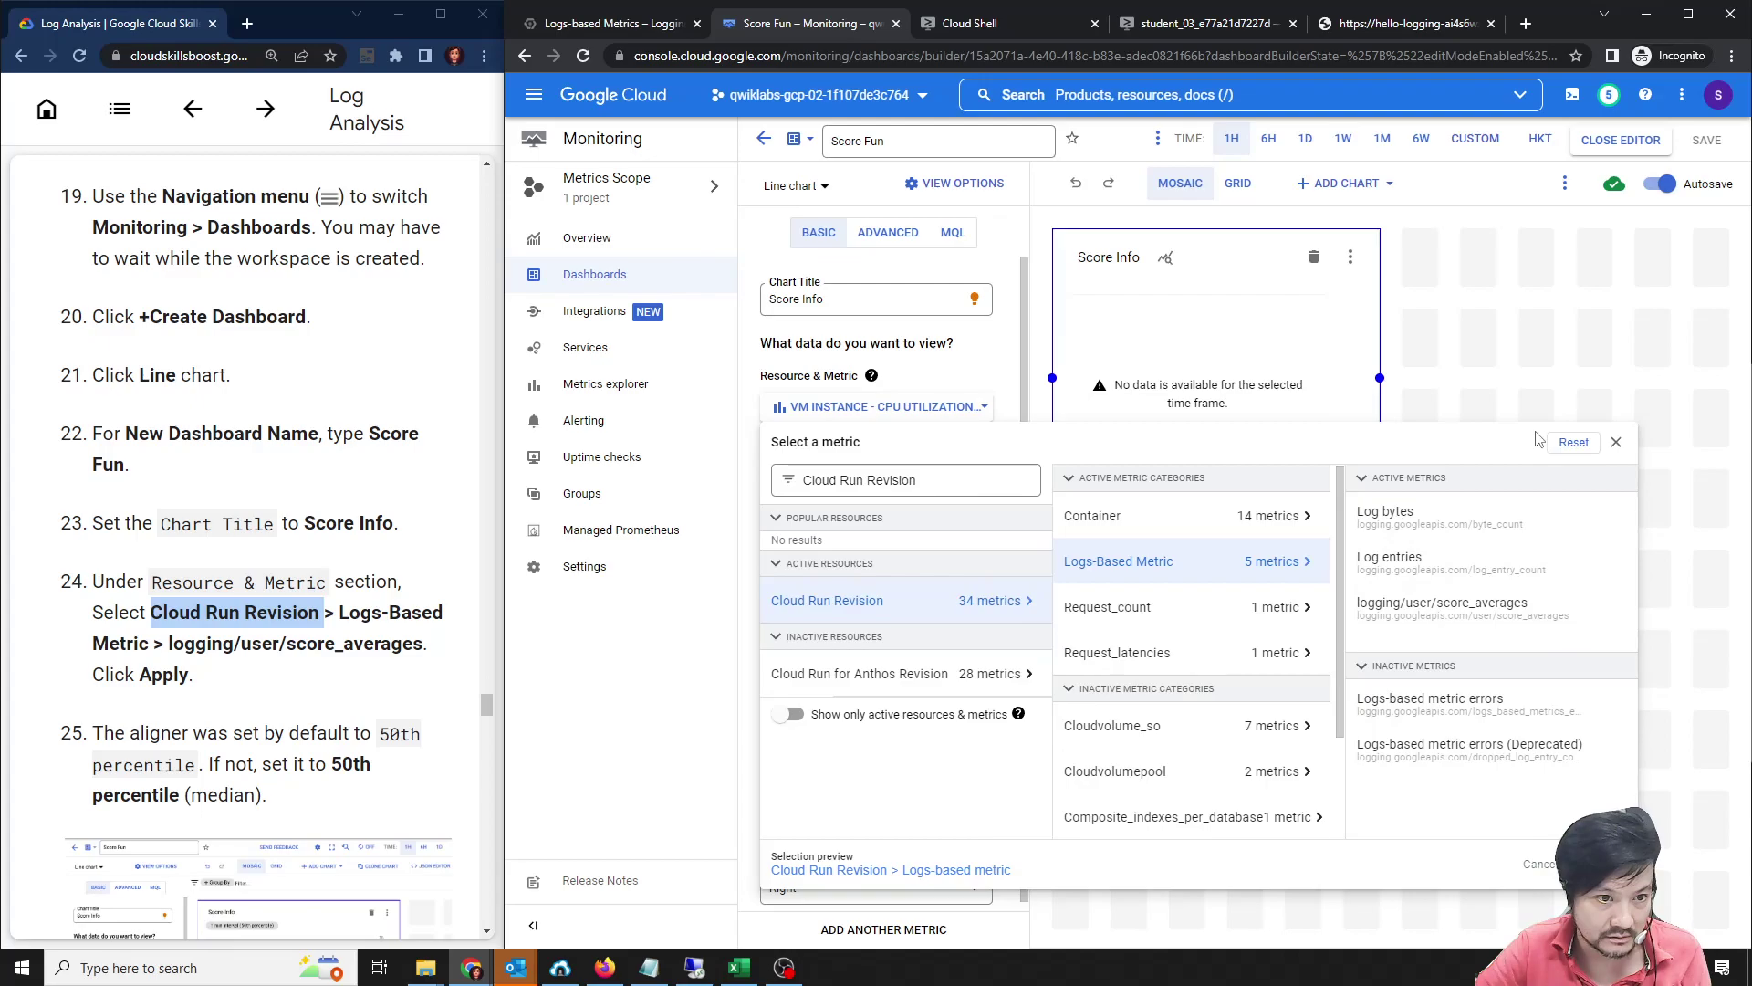
pyautogui.click(1484, 633)
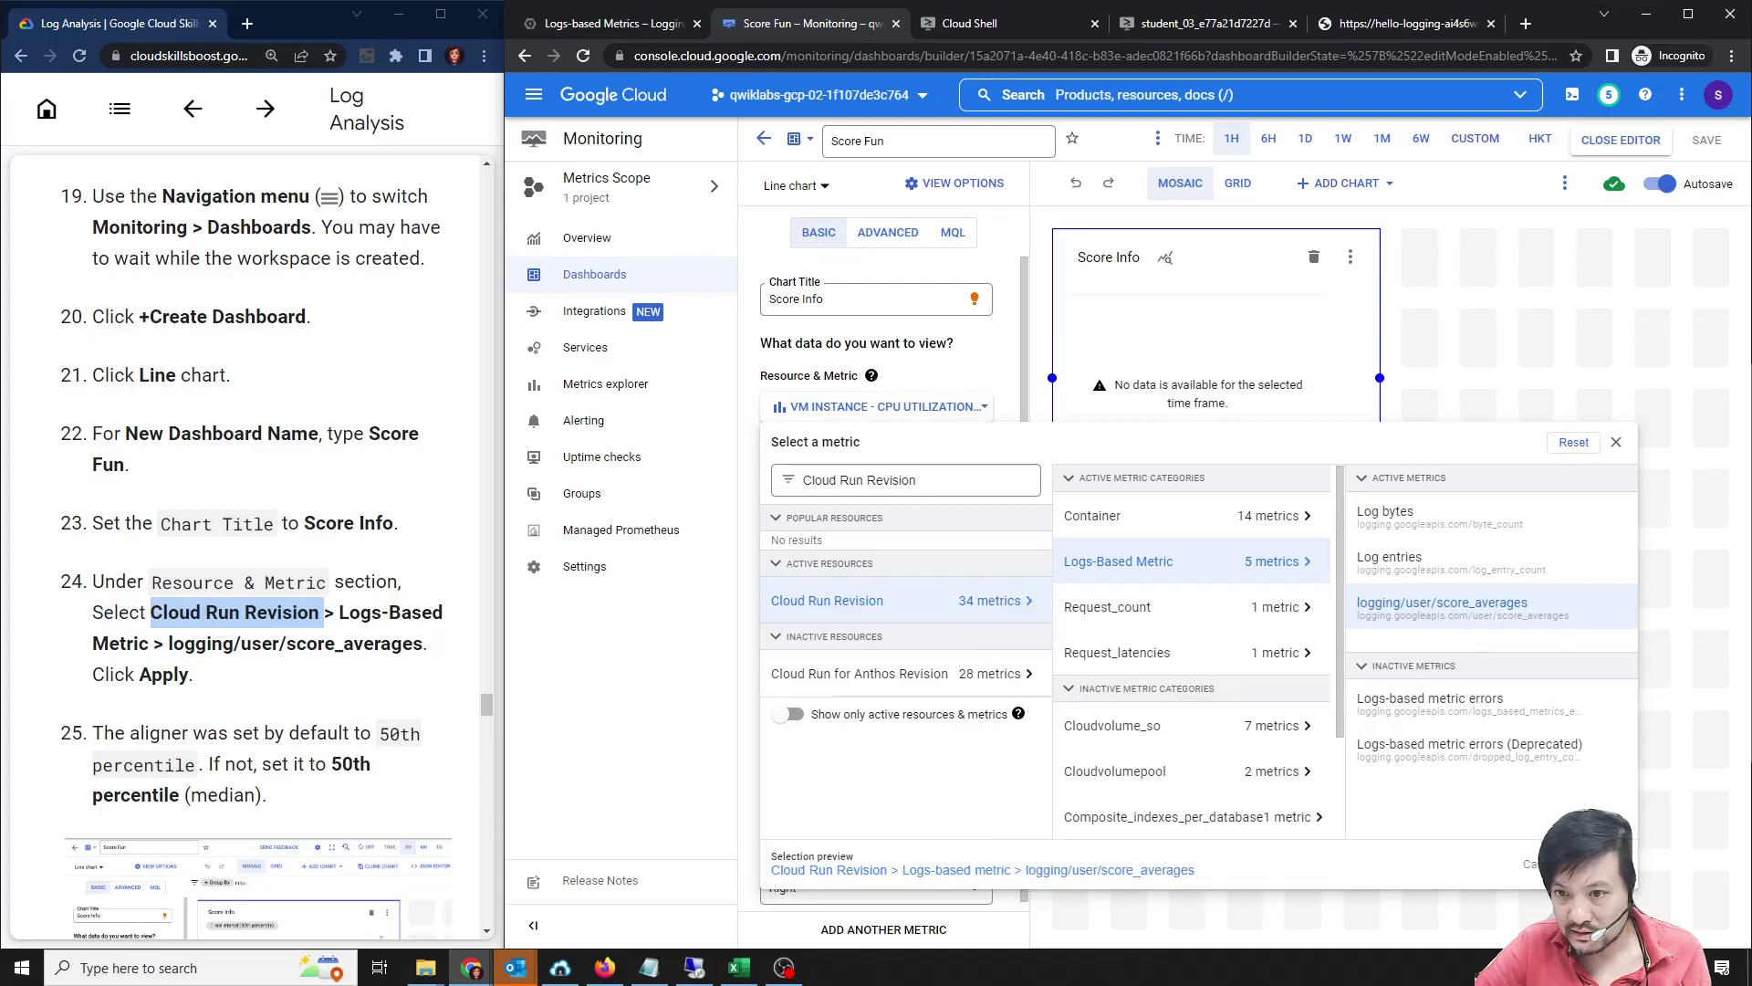
pyautogui.click(1599, 864)
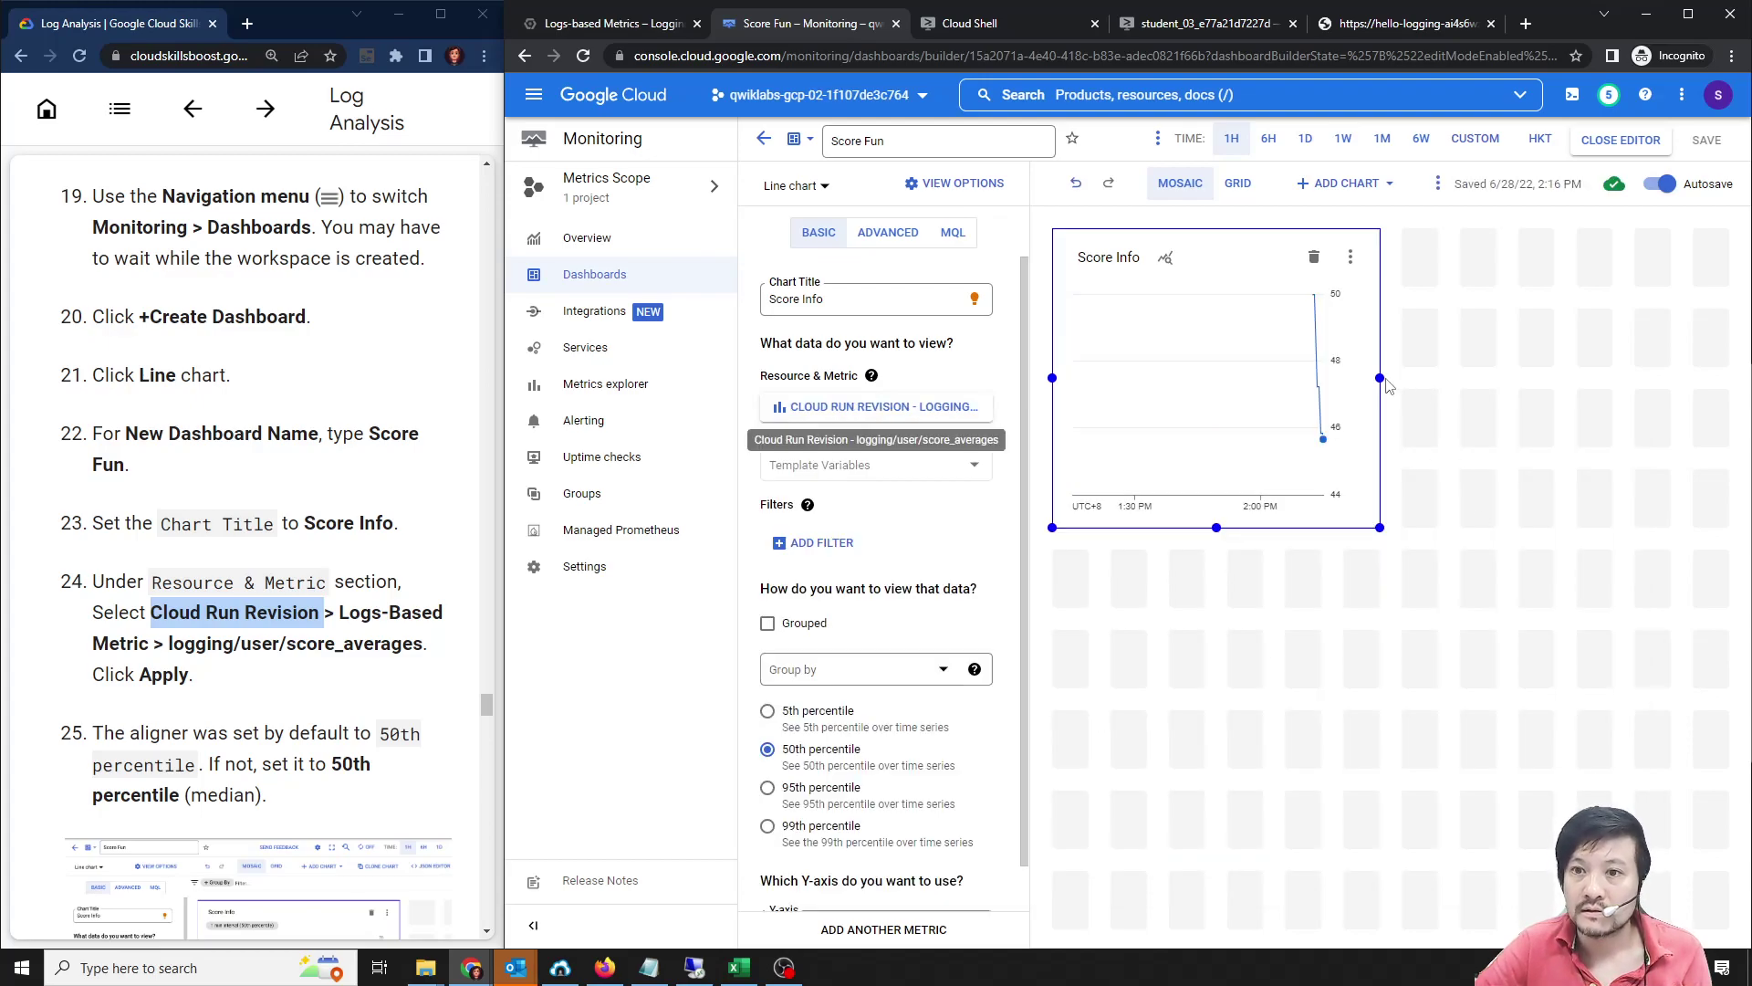
# Widen the Score Info chart to about one and a half times its width and check its percentile setting against the lab instructions.
pyautogui.moveTo(1380, 377); pyautogui.dragTo(1555, 377)
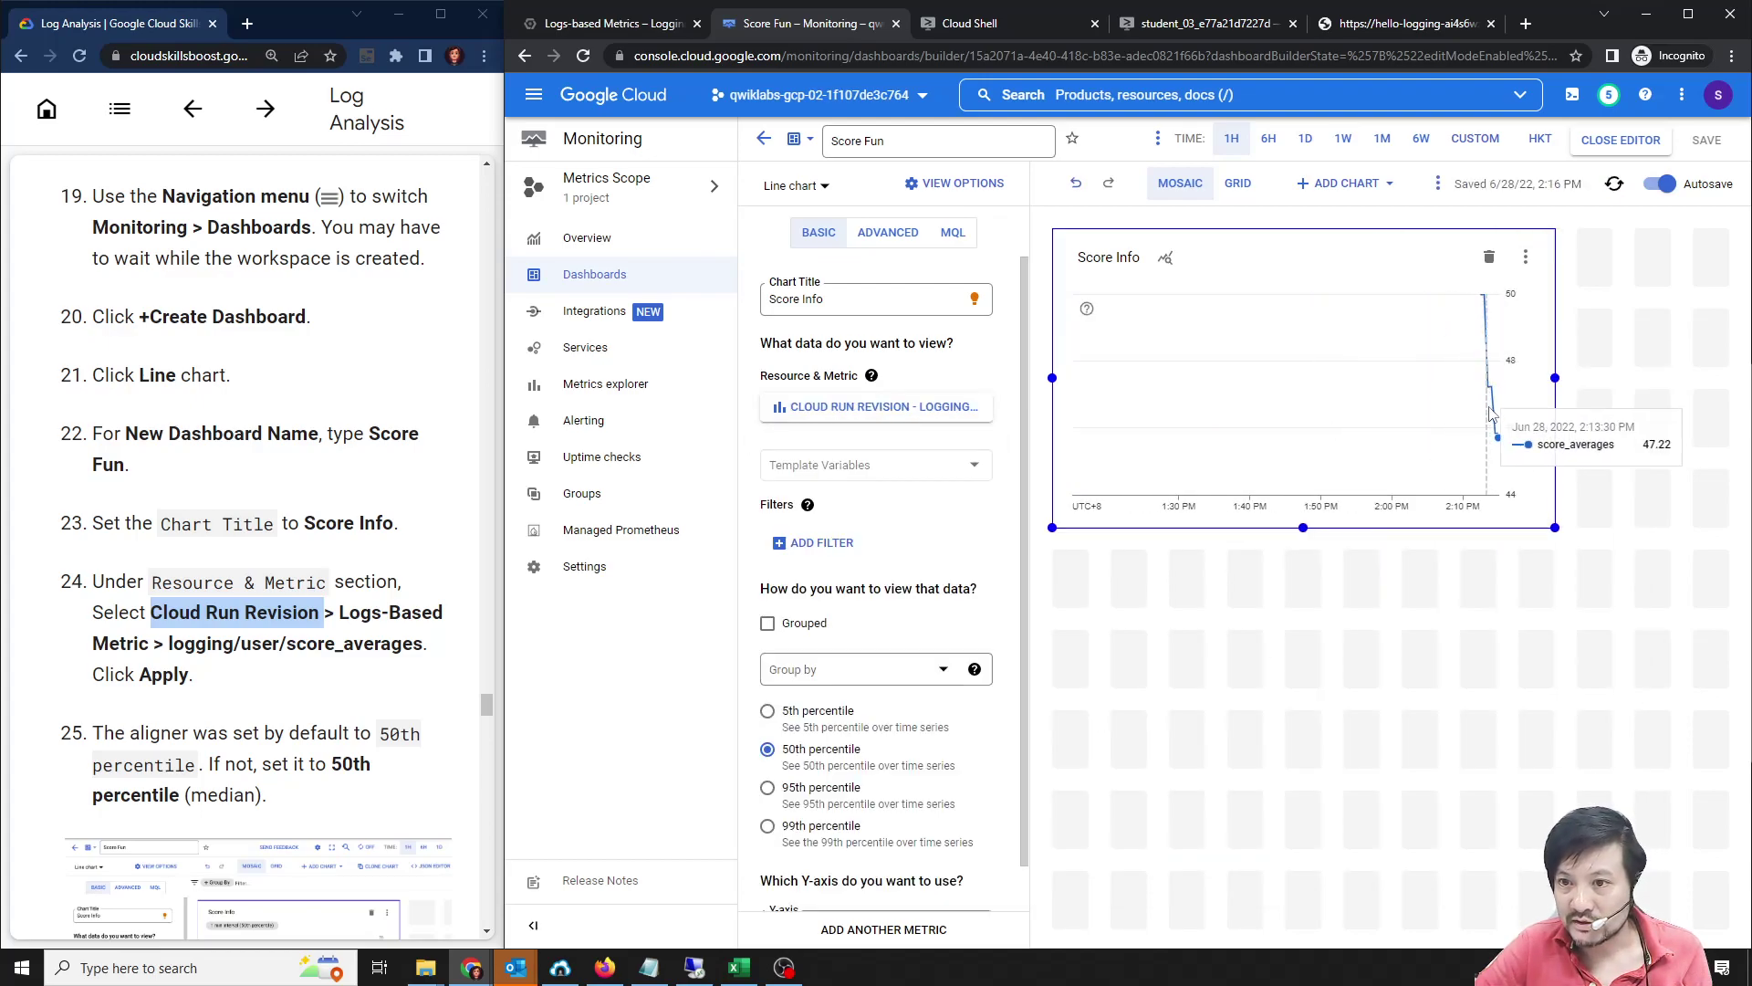
pyautogui.scroll(-1, 273, 679)
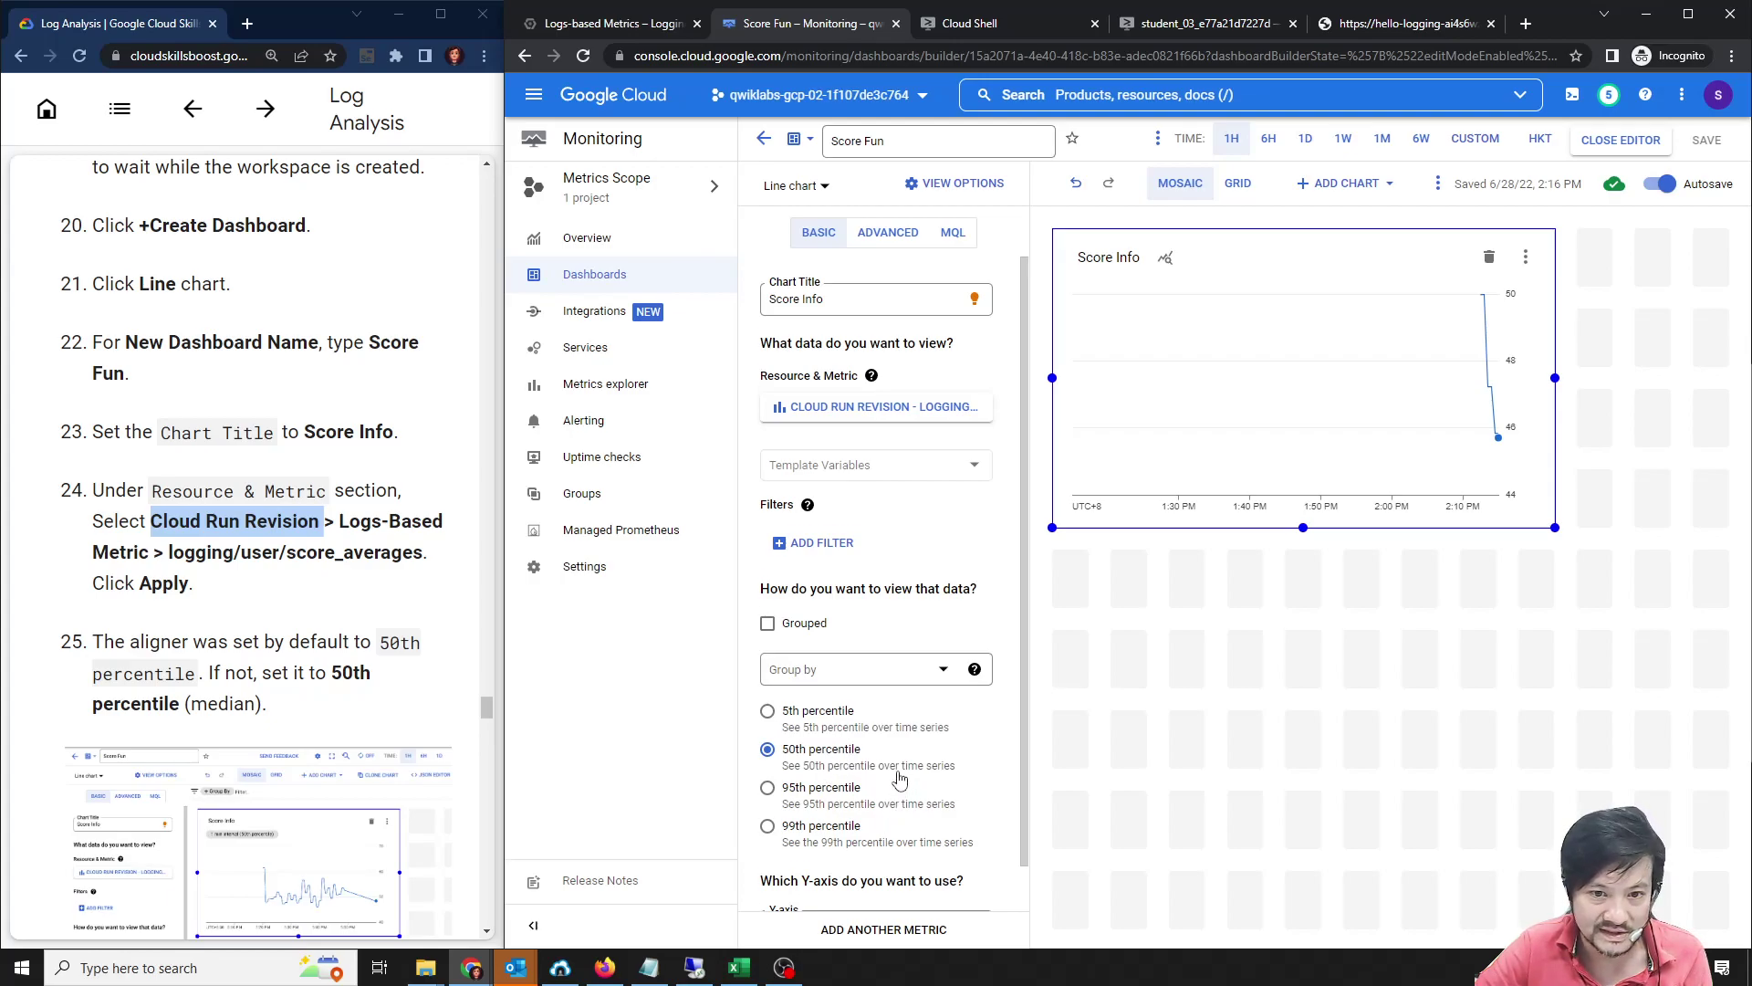
pyautogui.scroll(-1, 898, 777)
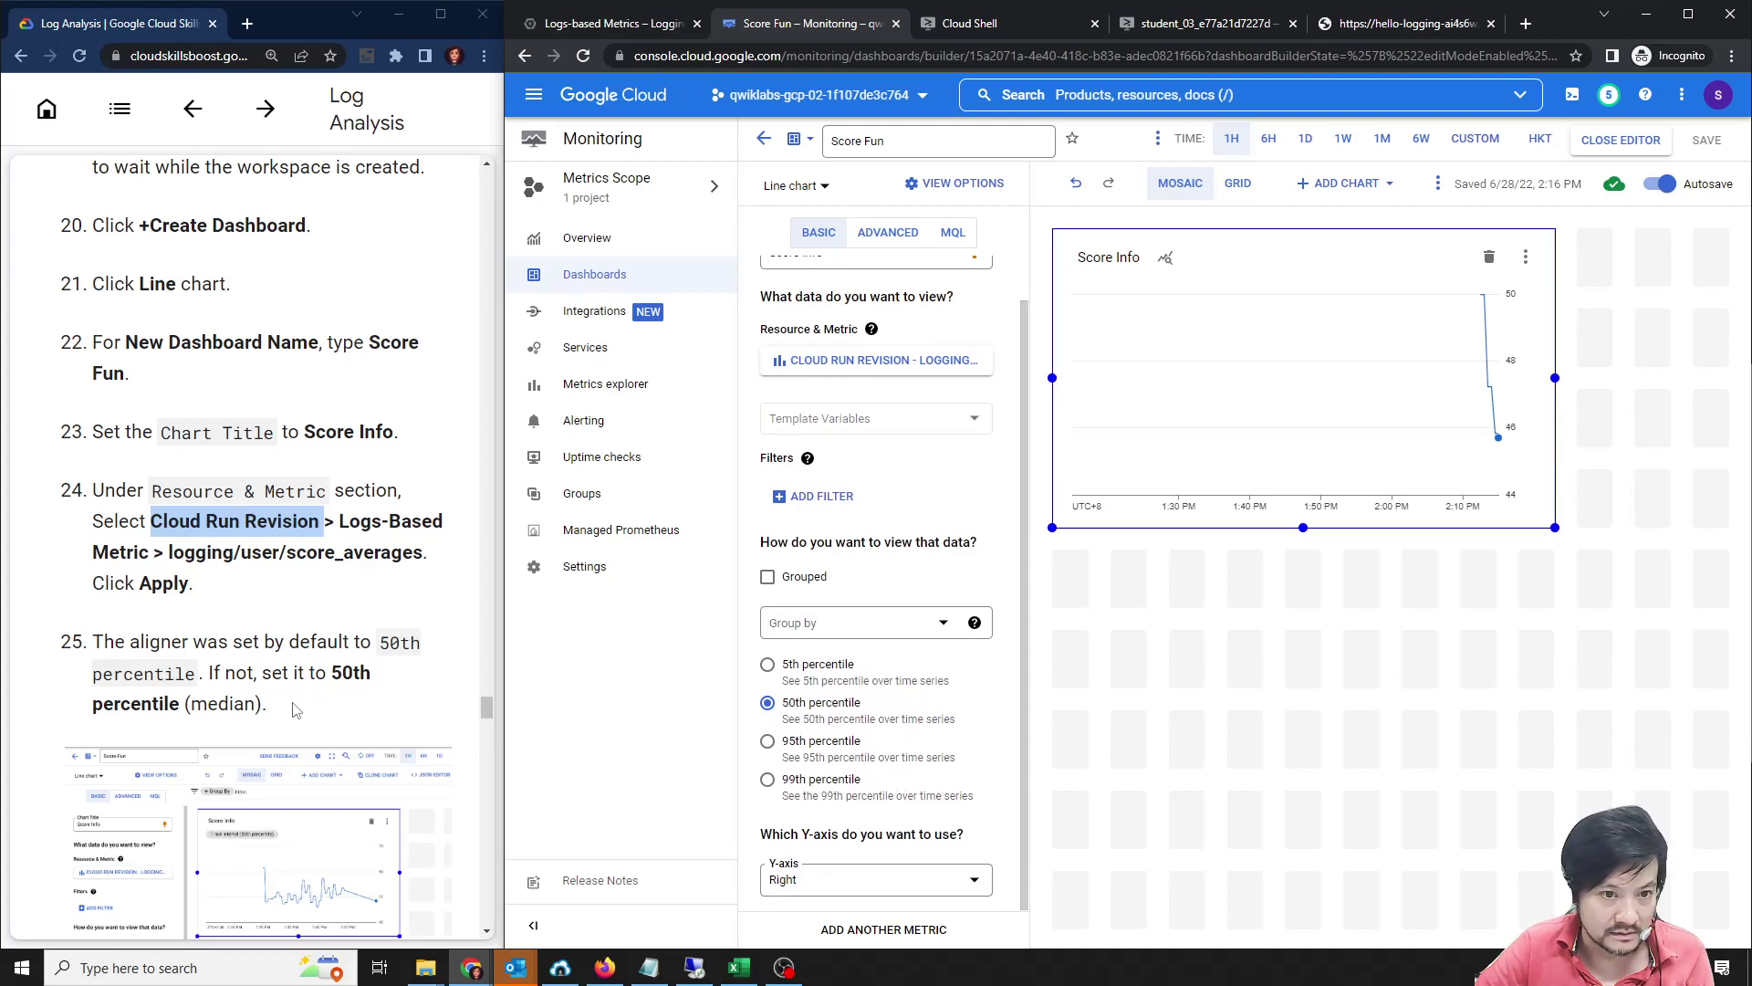
pyautogui.scroll(-1, 294, 710)
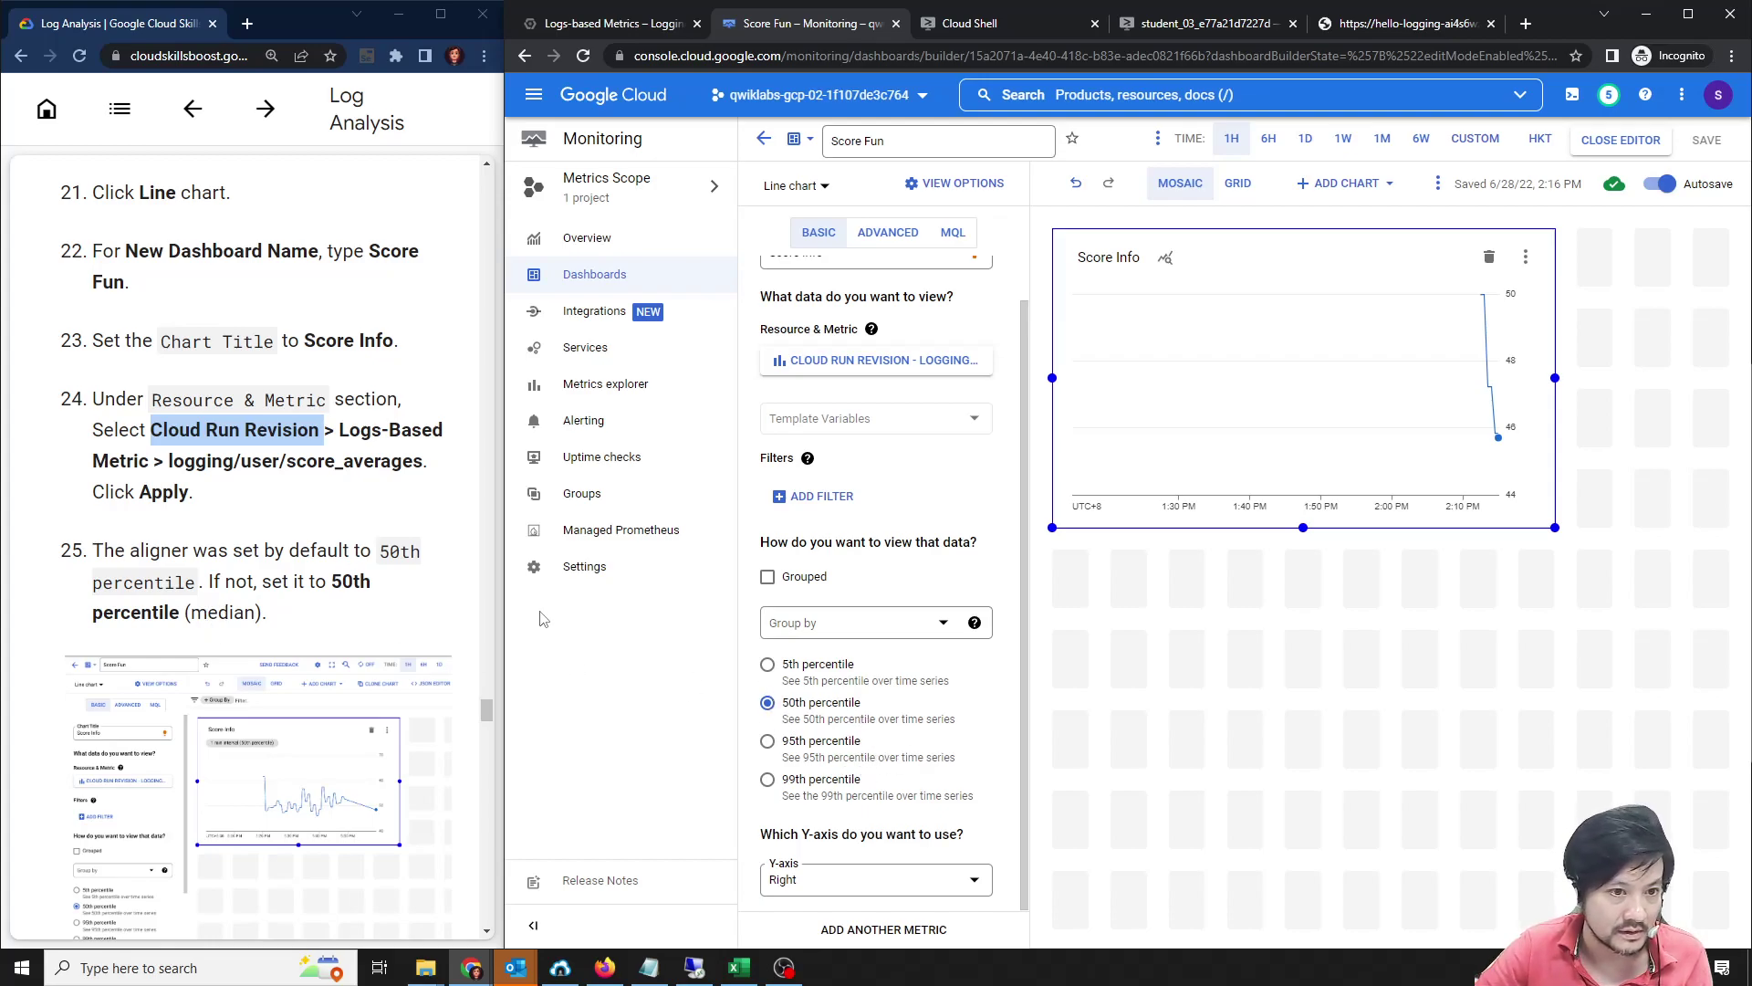
pyautogui.scroll(-1, 329, 557)
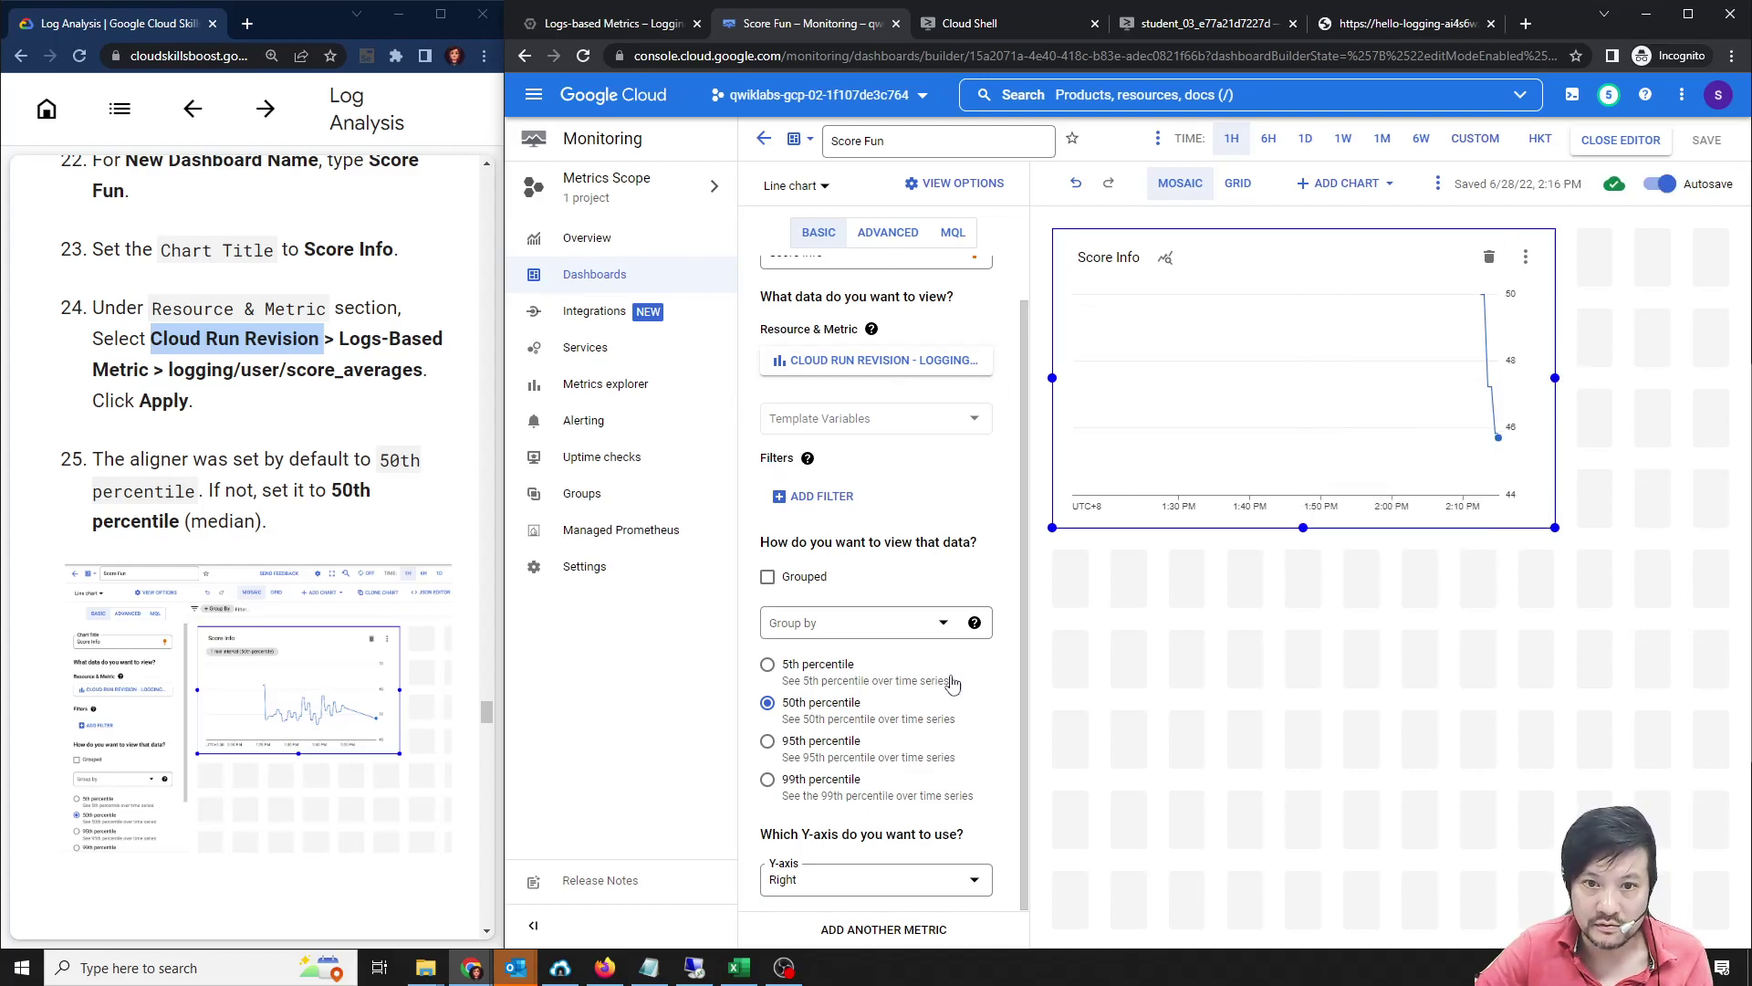
# Compare the Score Info chart's settings and plot with the lab instructions, and check the score load loop in Cloud Shell.
pyautogui.scroll(1, 926, 429)
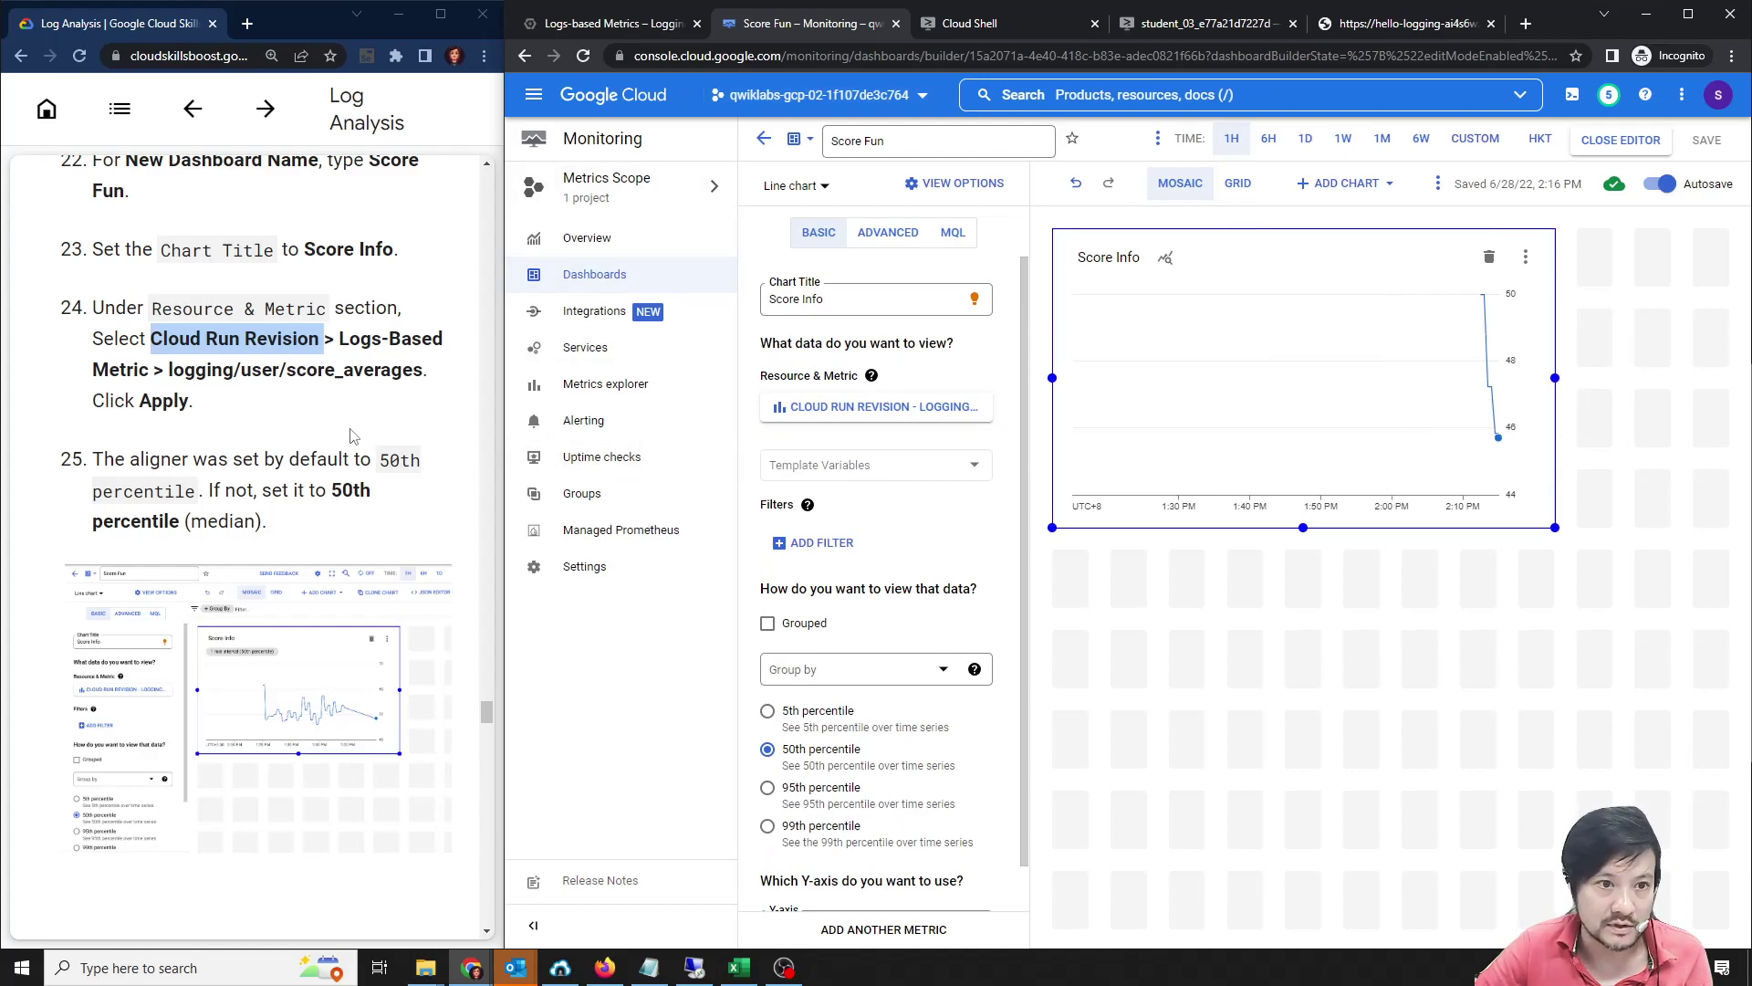
pyautogui.scroll(-4, 319, 448)
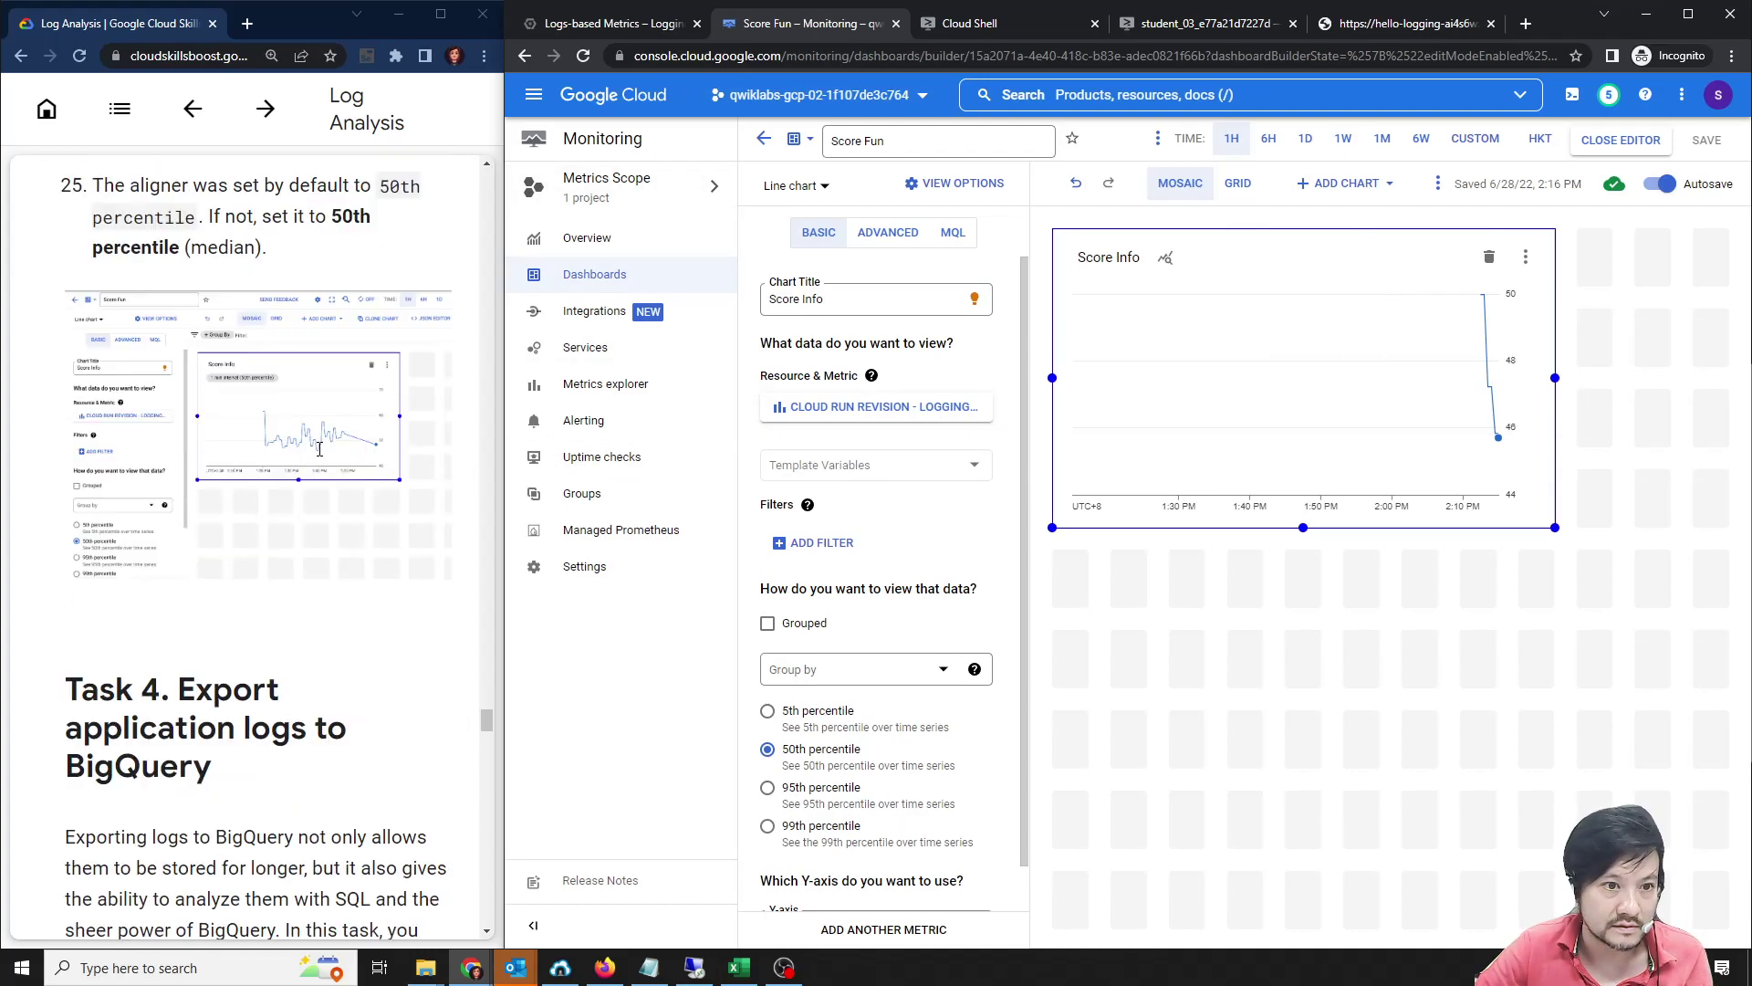
pyautogui.scroll(4, 319, 448)
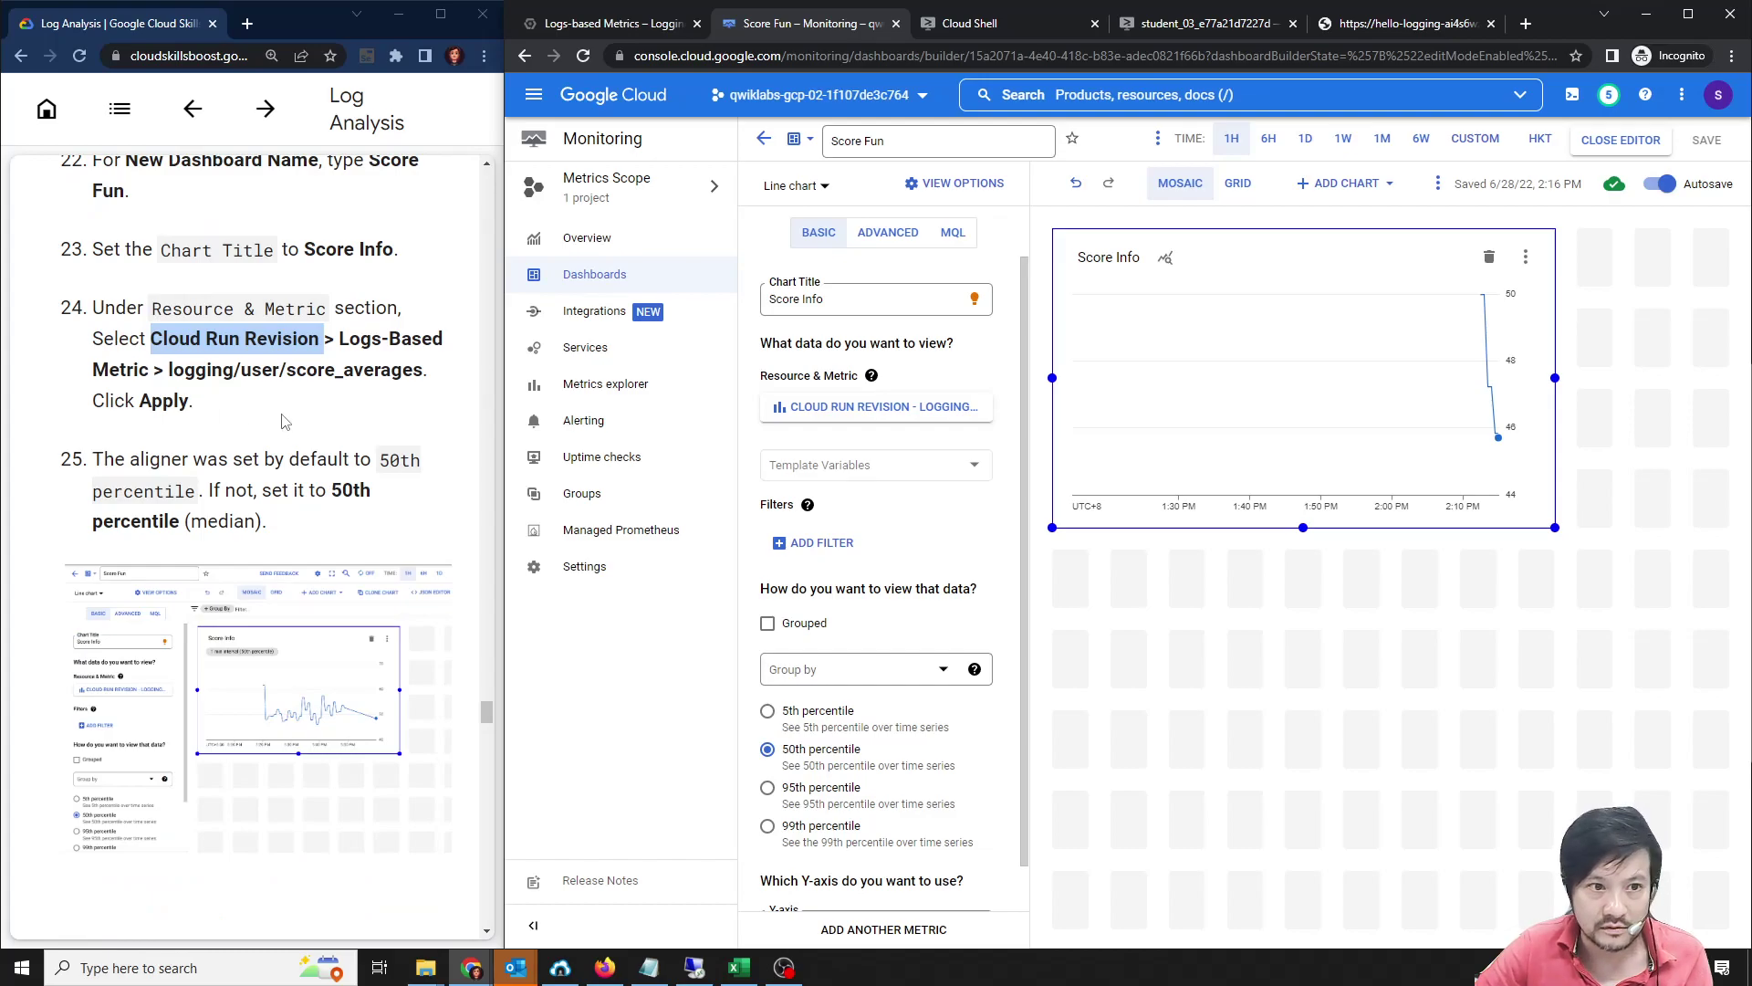
pyautogui.scroll(-7, 229, 547)
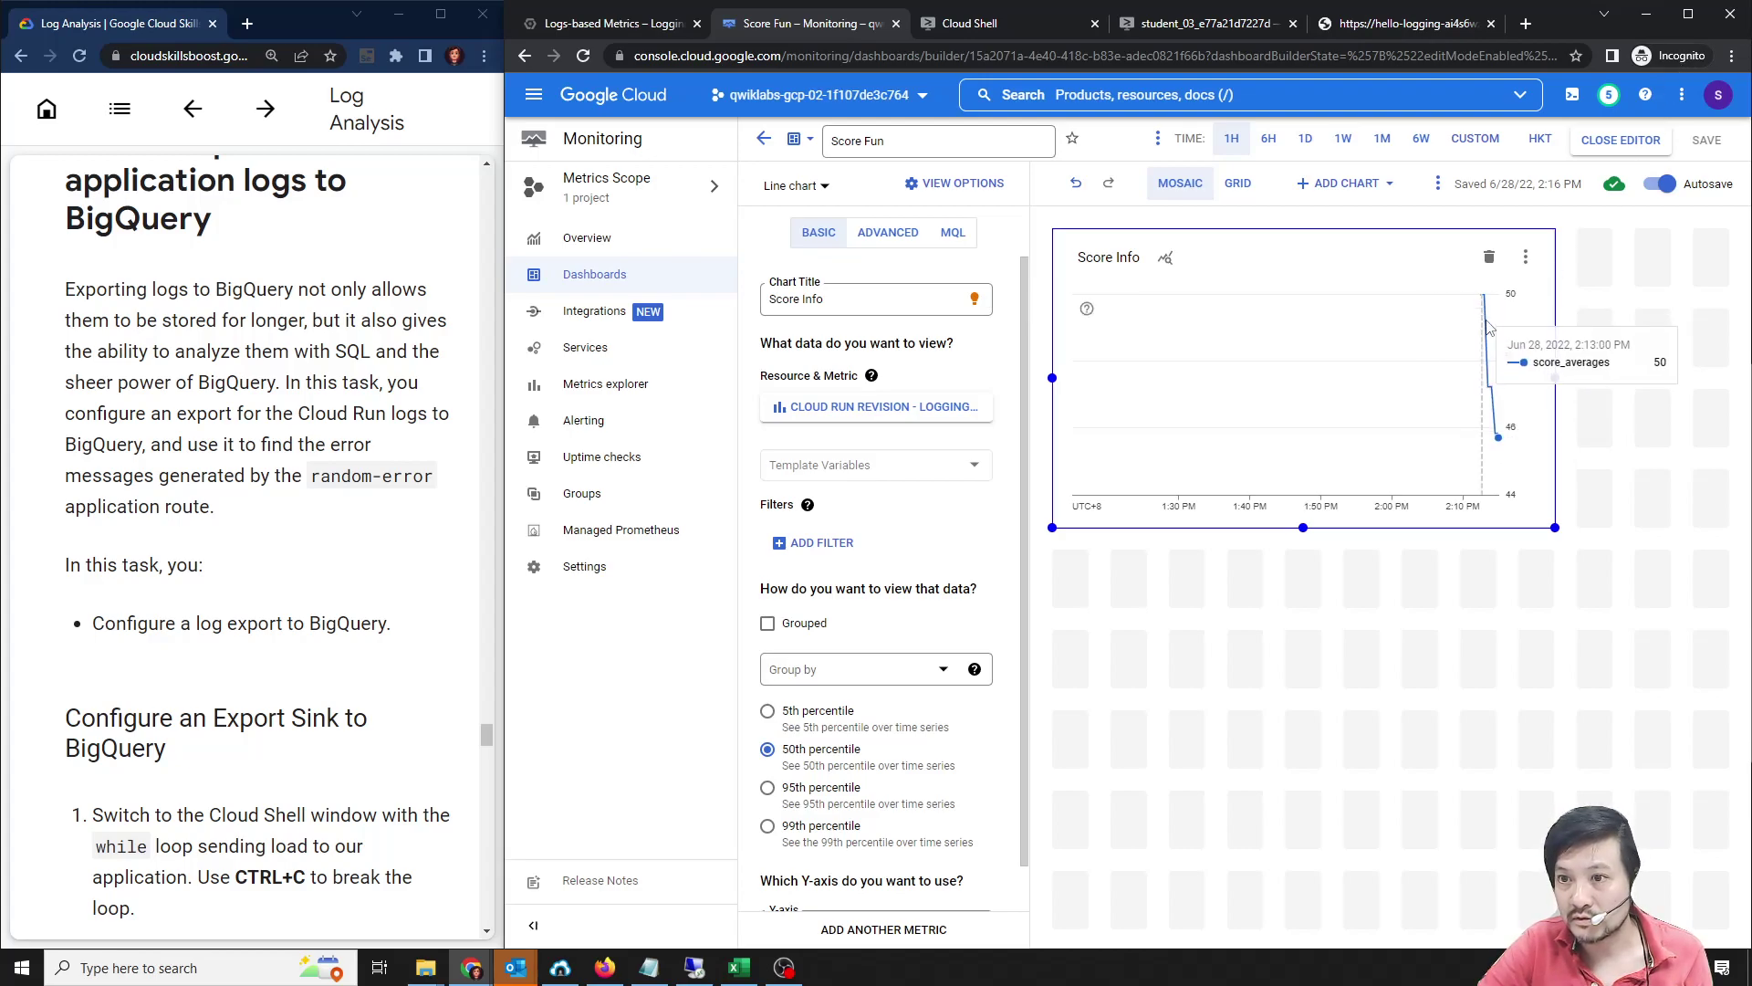
pyautogui.click(1037, 30)
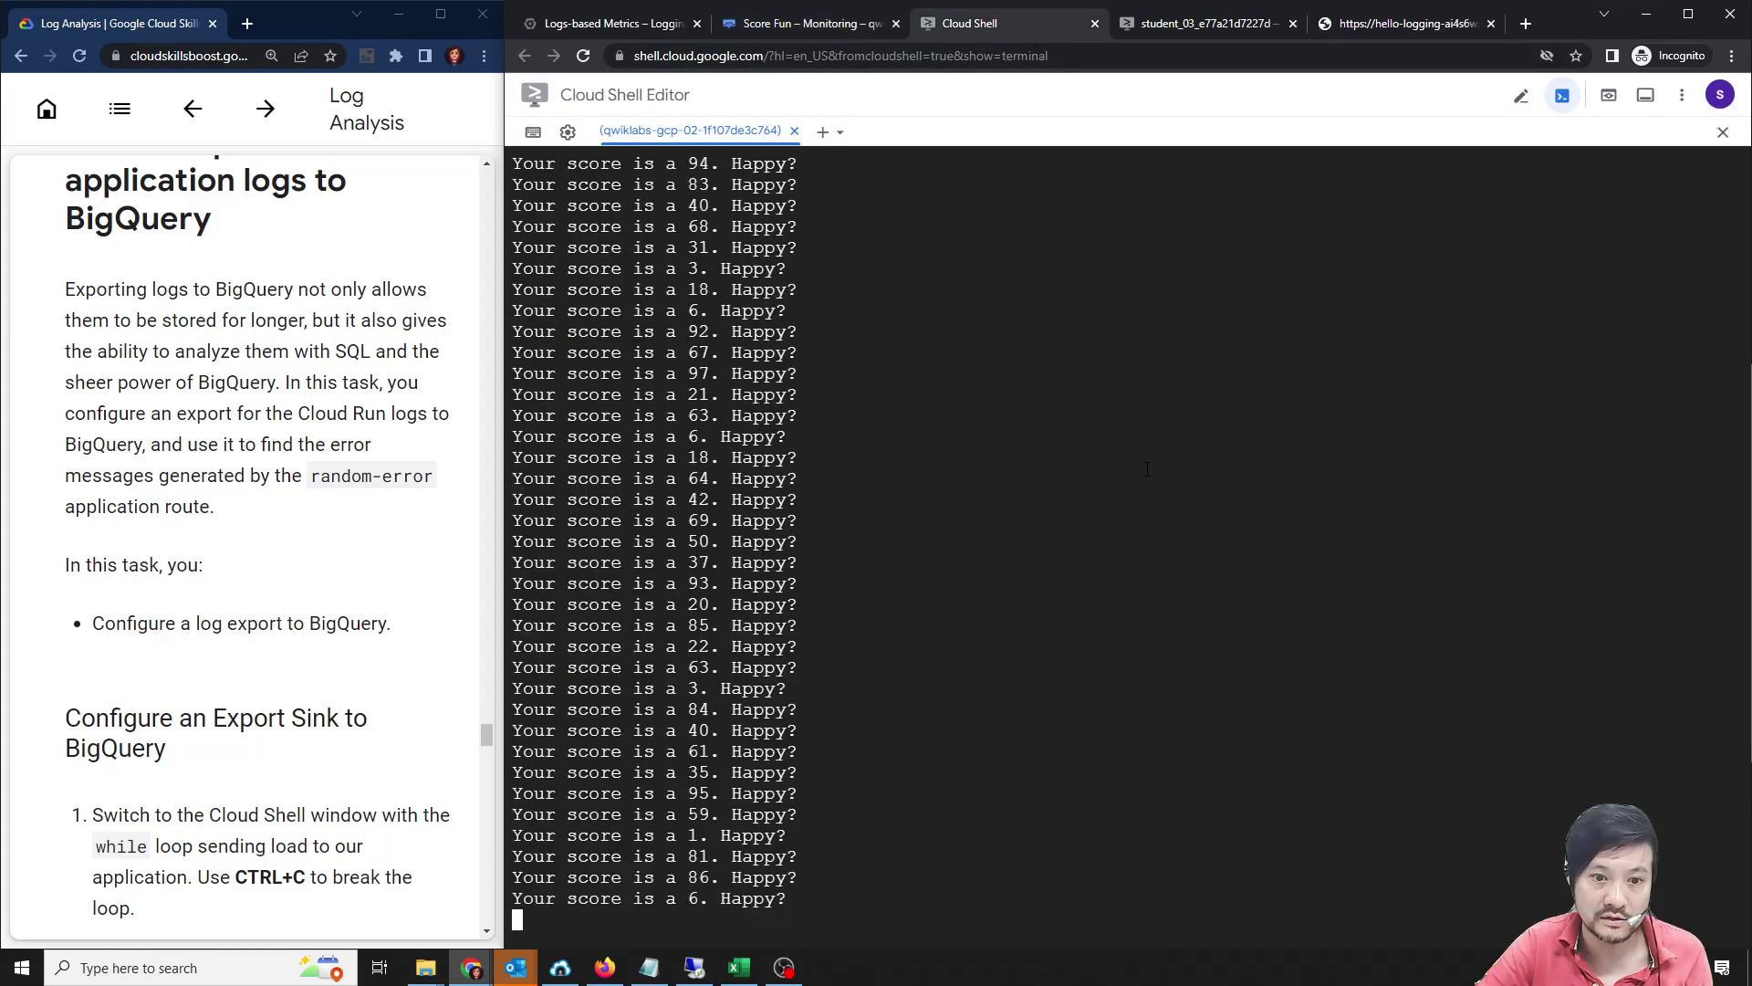
pyautogui.click(786, 29)
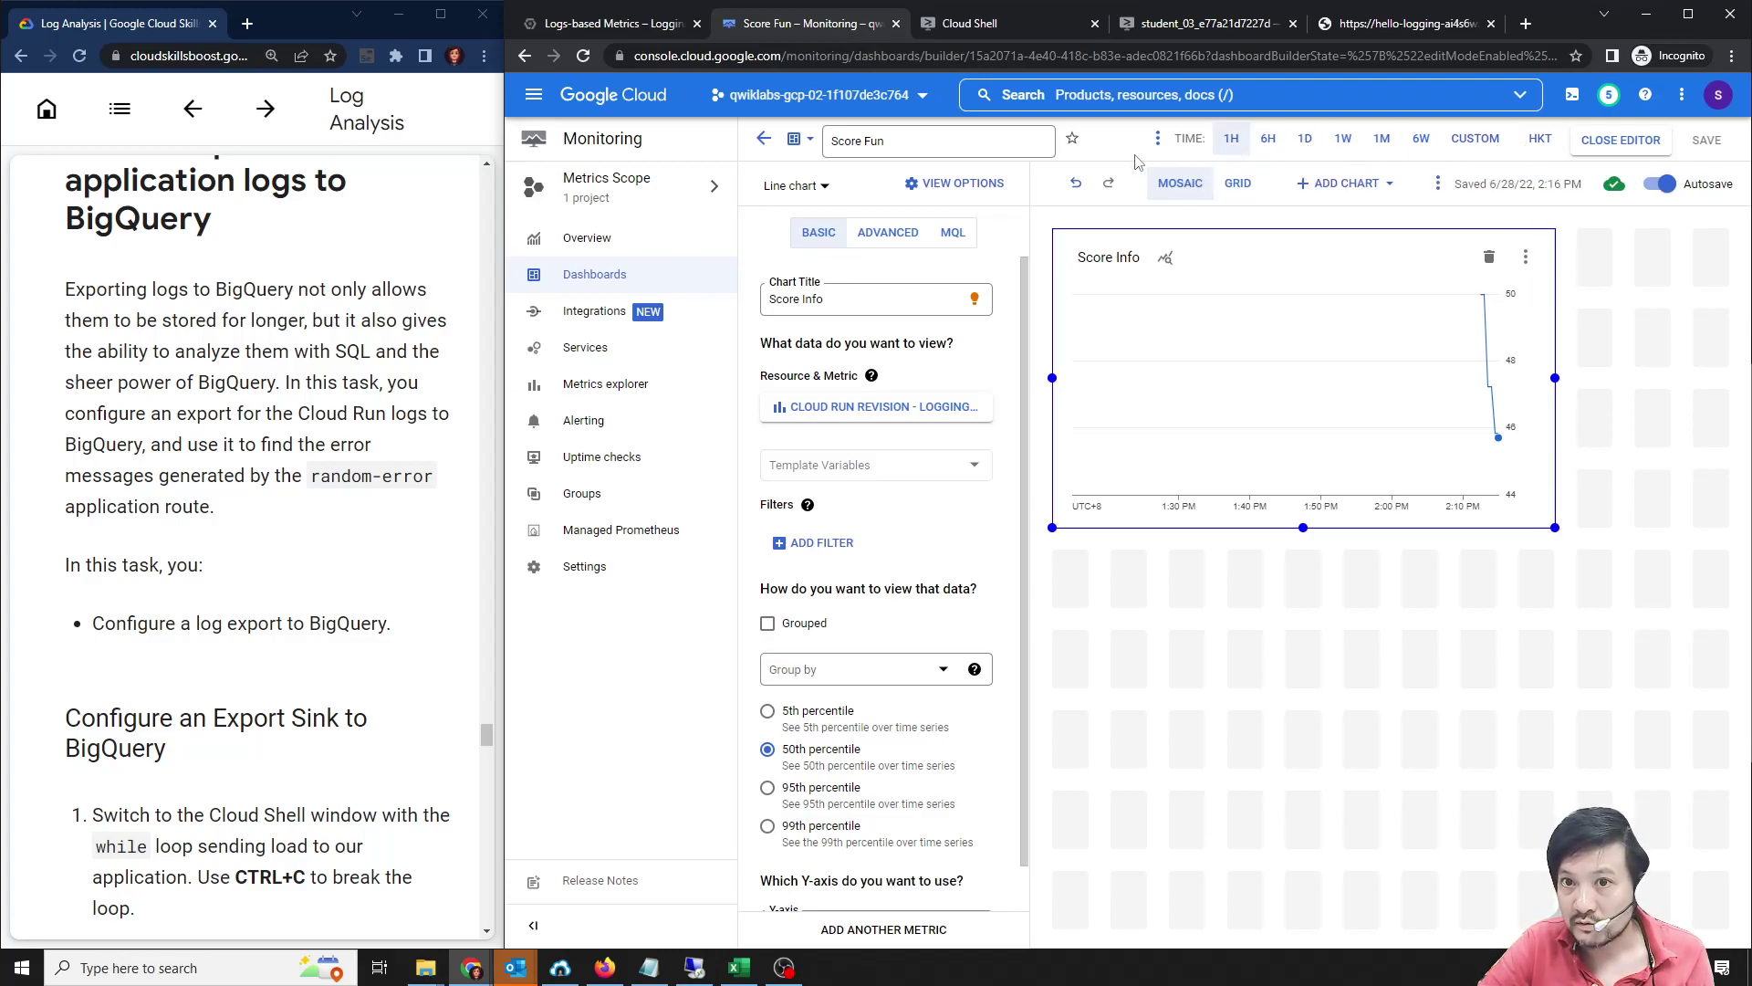
# Open the Score Fun dashboard's additional options to check its auto-refresh setting.
pyautogui.click(1154, 141)
pyautogui.click(1157, 141)
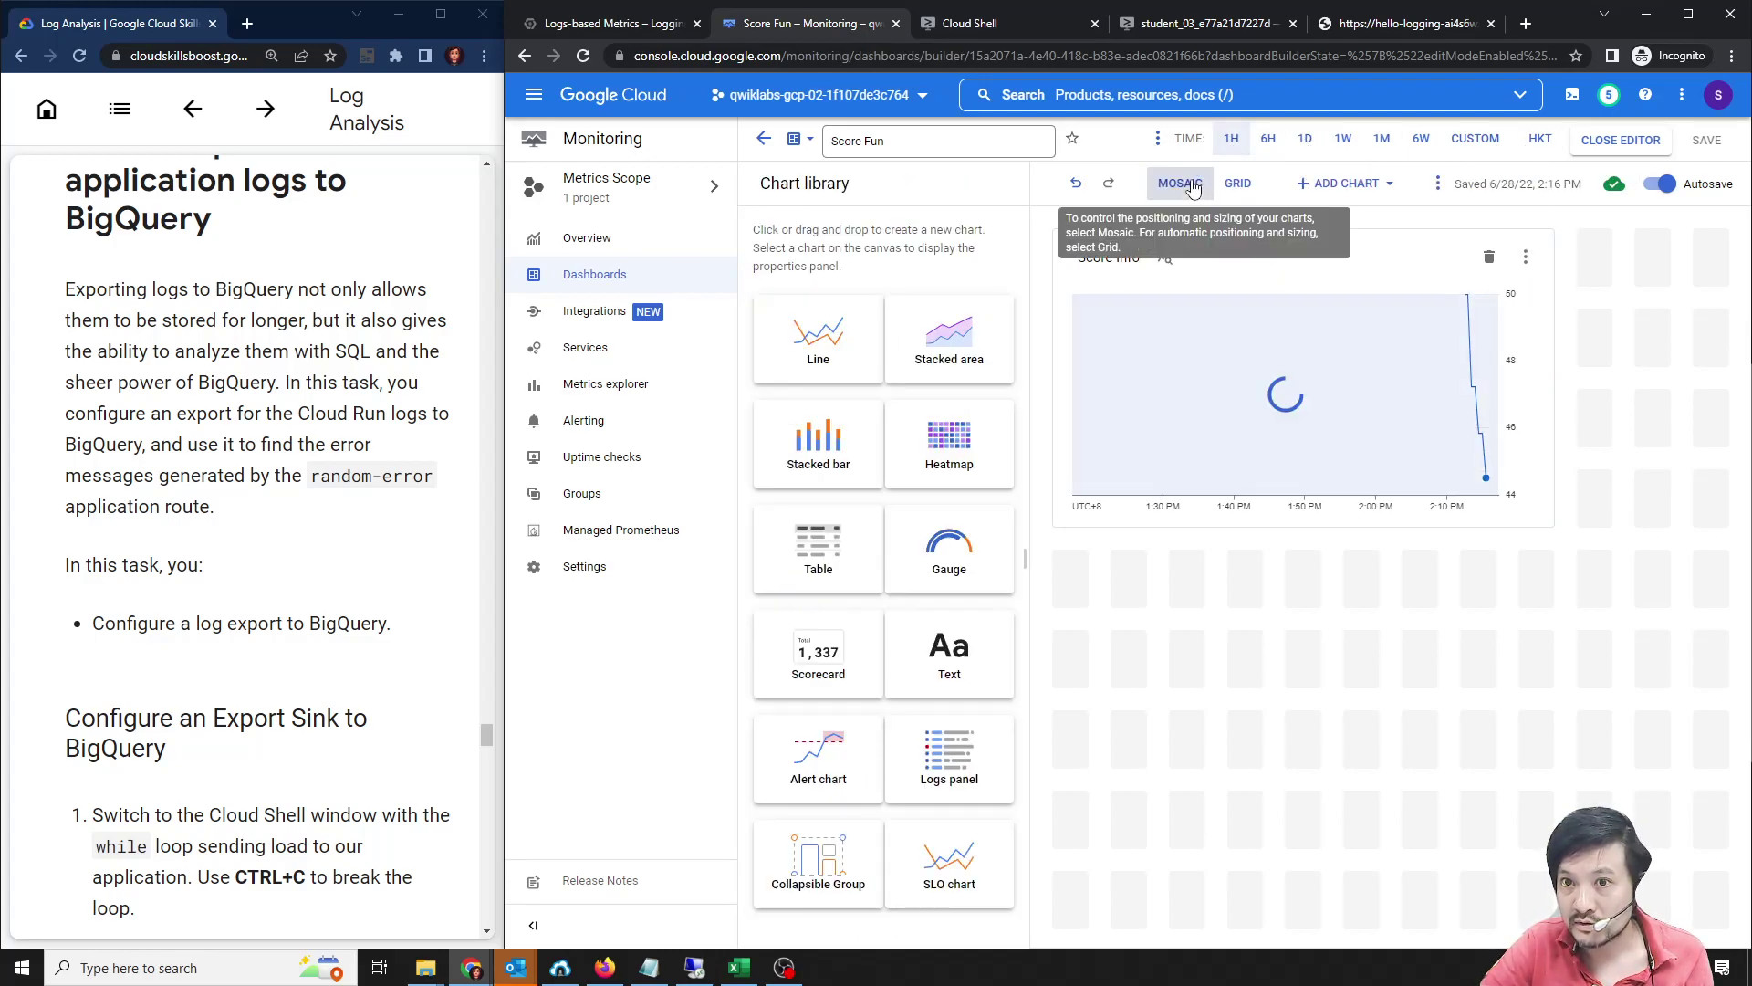
pyautogui.click(1158, 143)
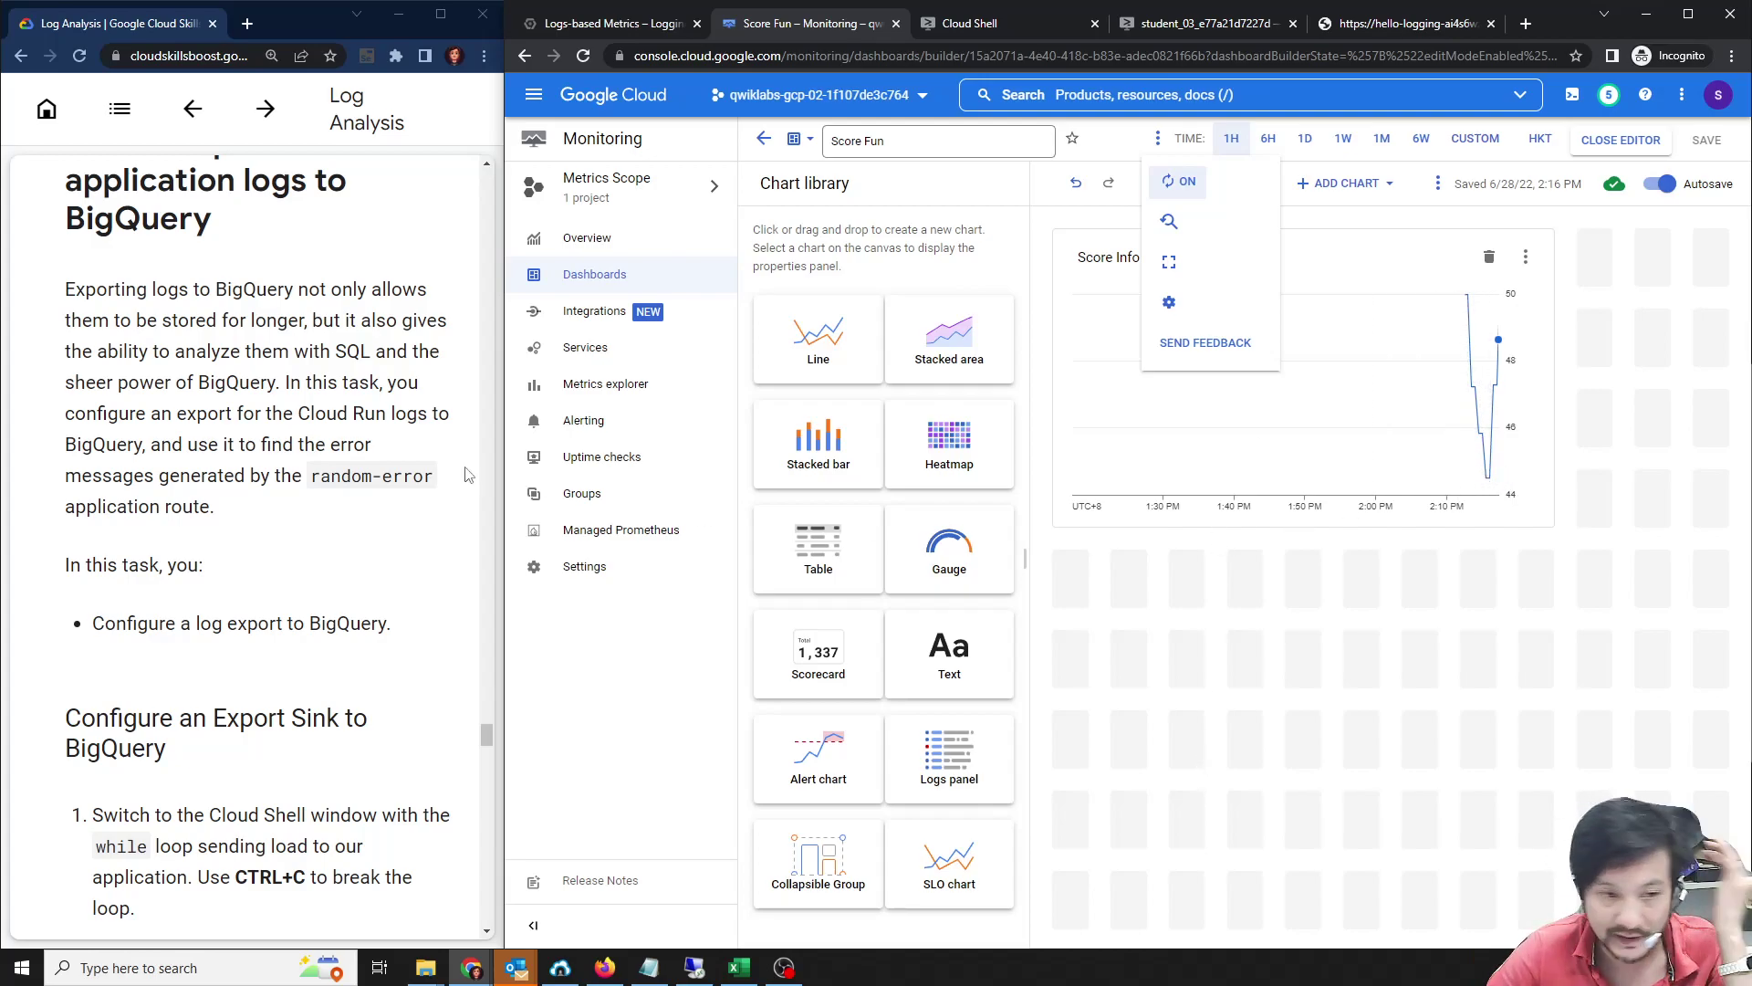
# Read the lab's Task 4 instructions on the BigQuery export sink and stop the running while loop in Cloud Shell.
pyautogui.scroll(10, 275, 506)
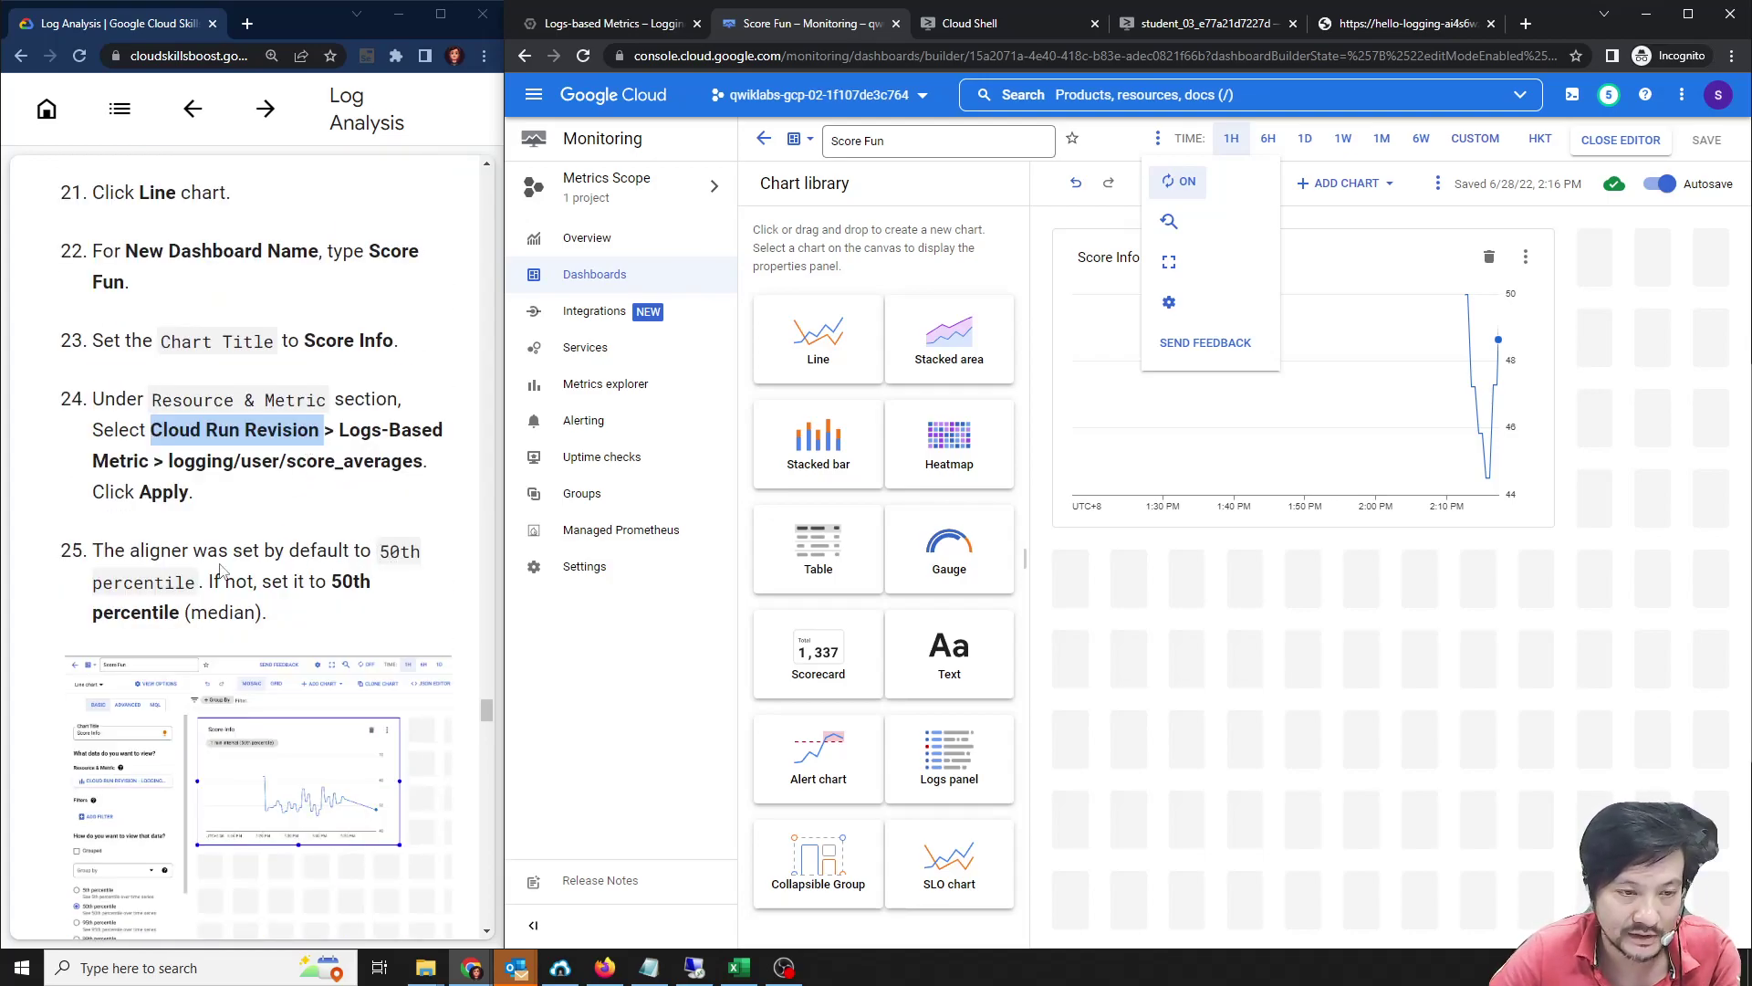
pyautogui.scroll(-10, 221, 572)
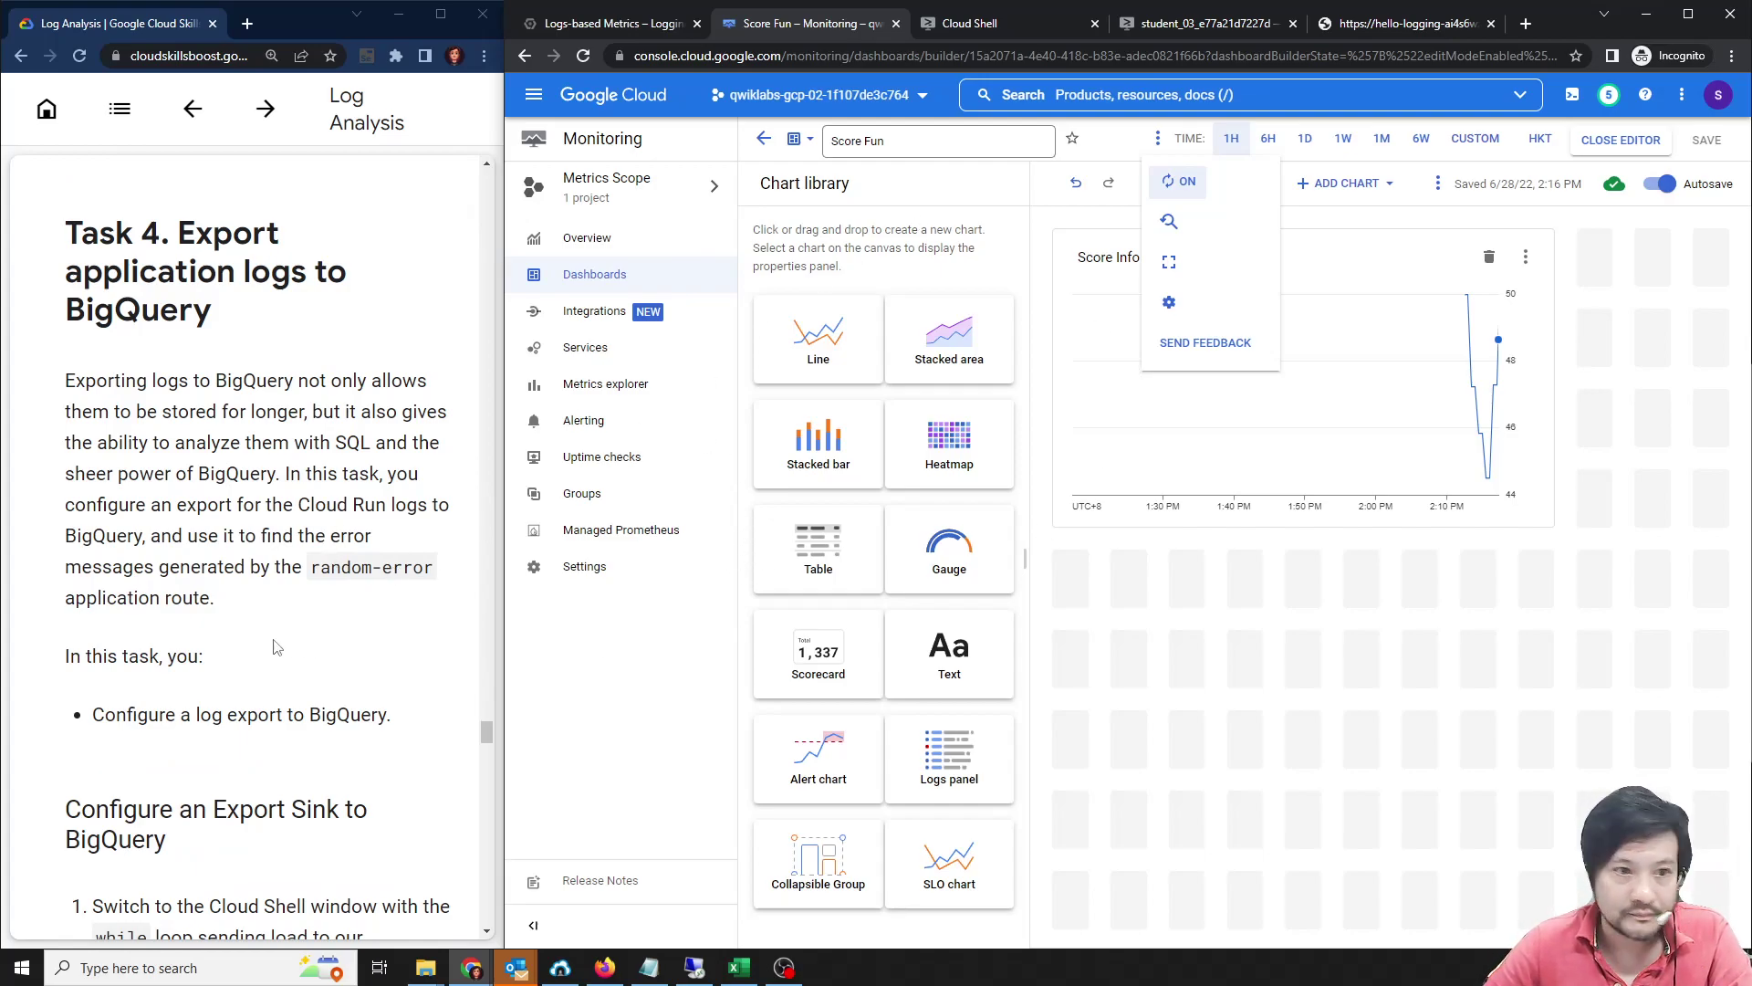
pyautogui.scroll(-1, 283, 641)
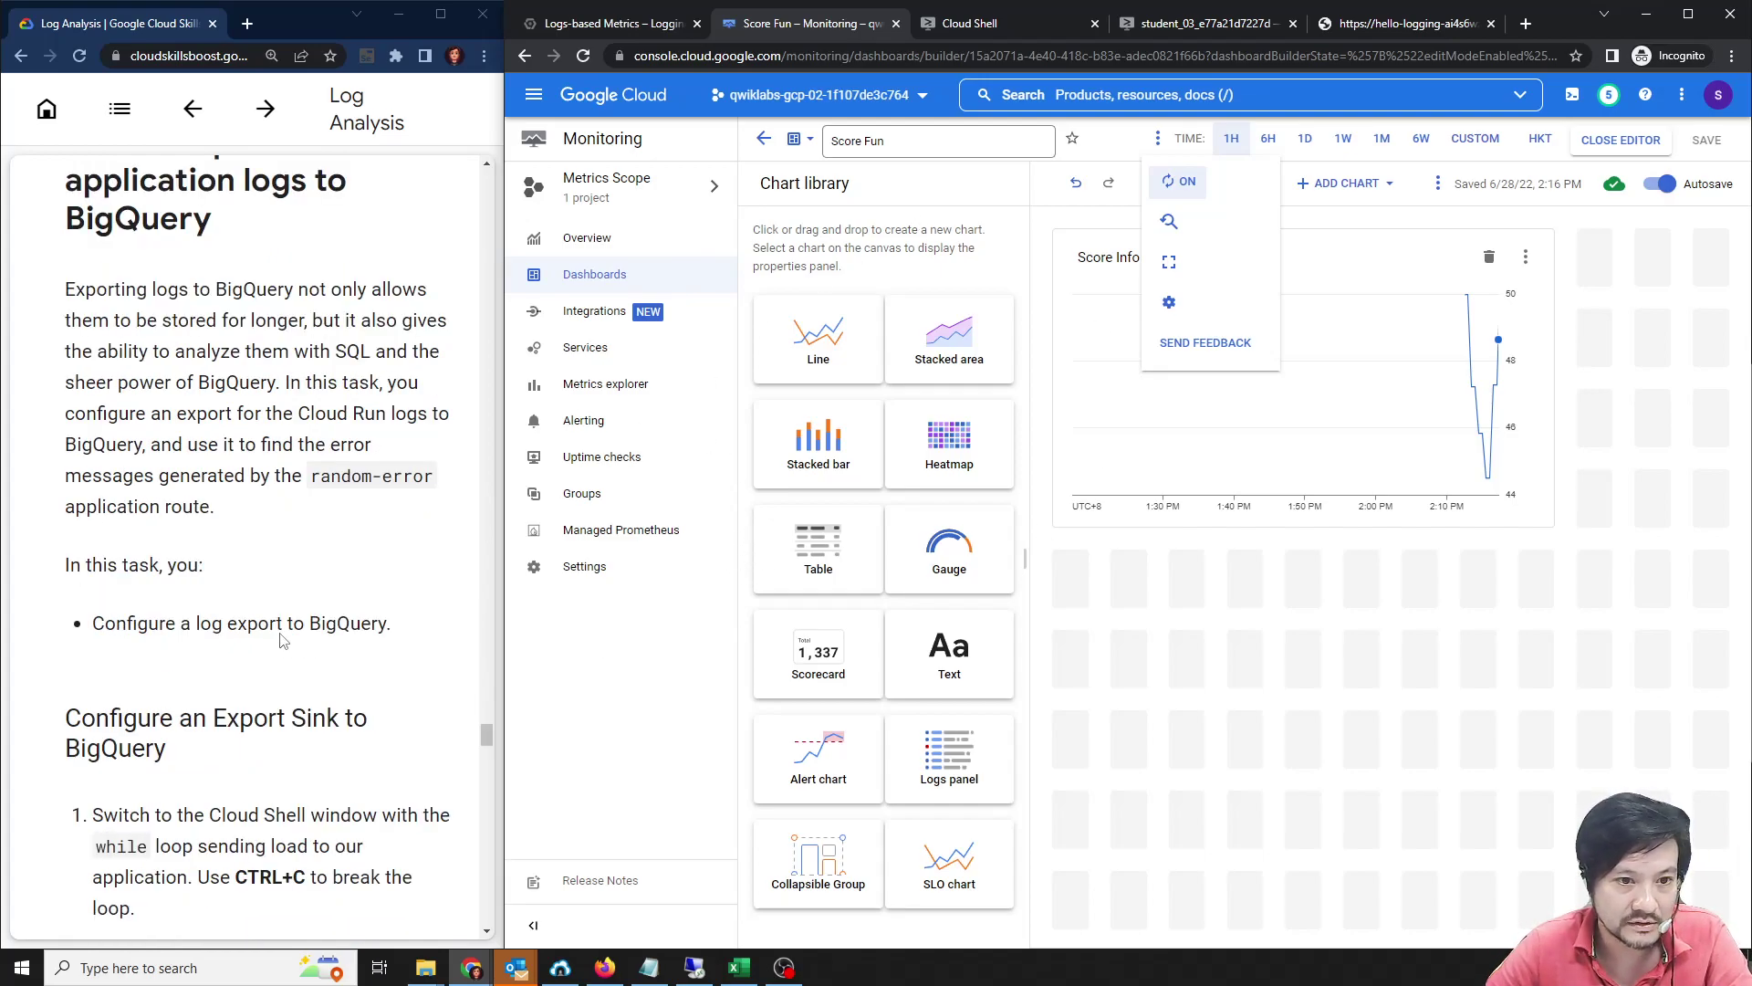
pyautogui.scroll(-2, 281, 632)
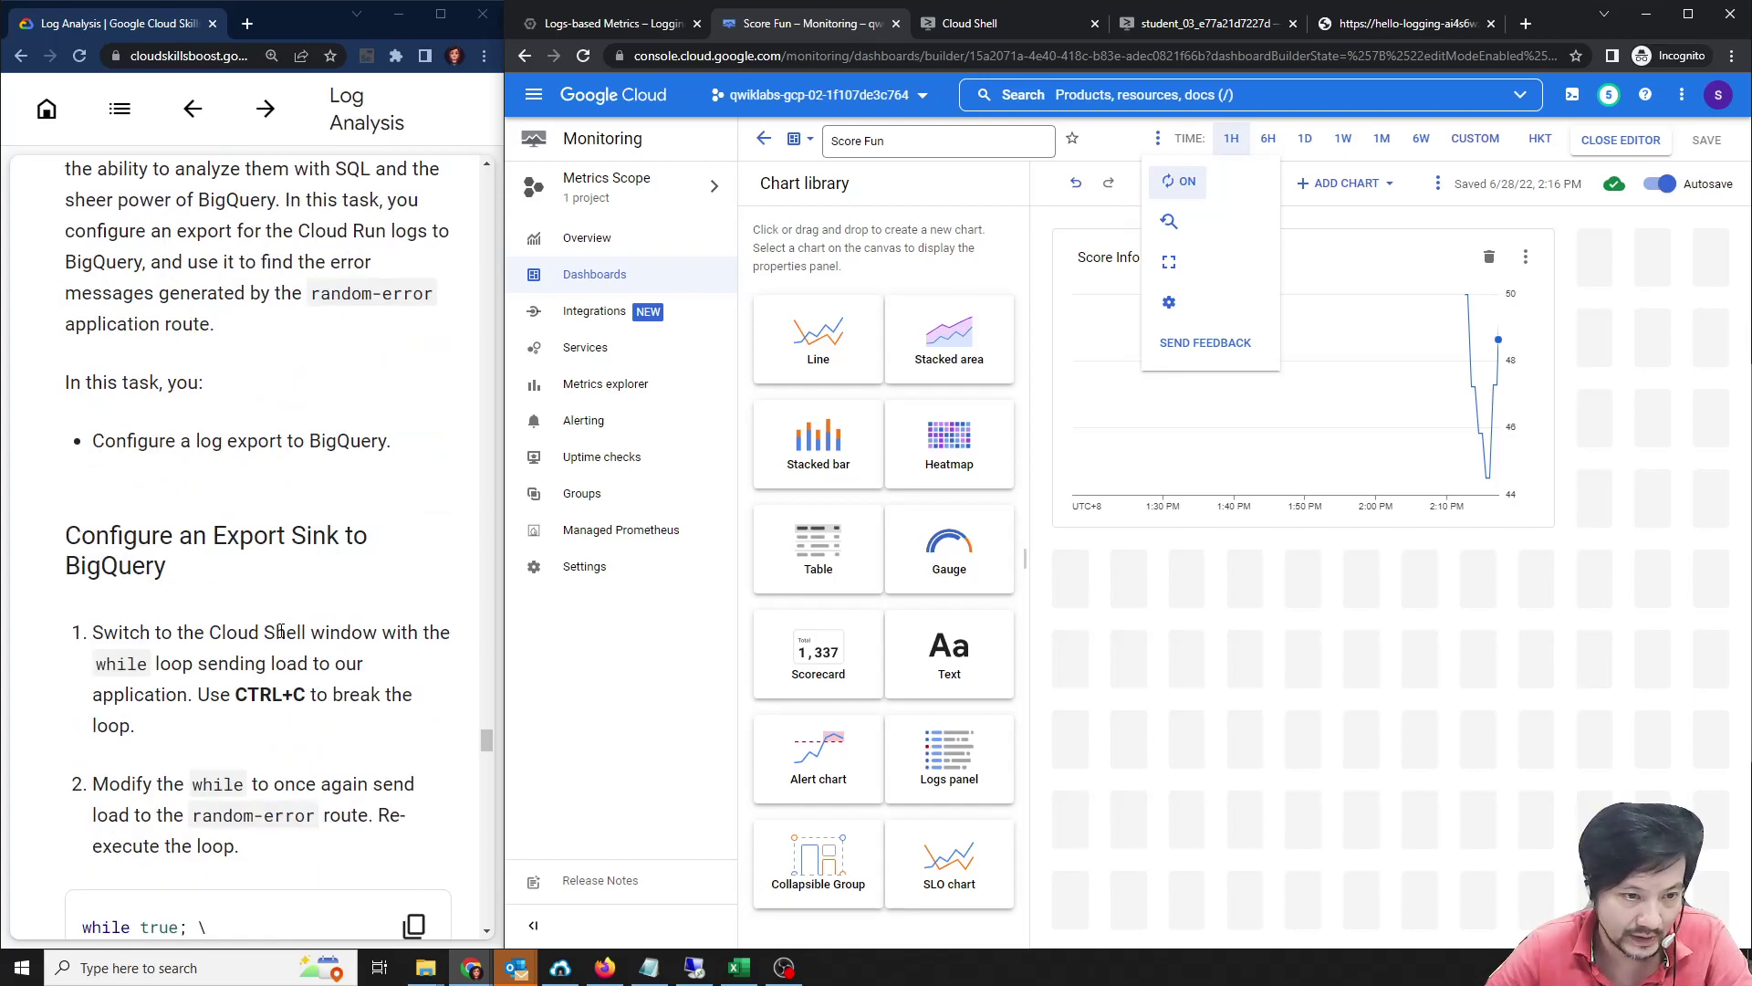
pyautogui.scroll(-4, 240, 543)
pyautogui.click(969, 23)
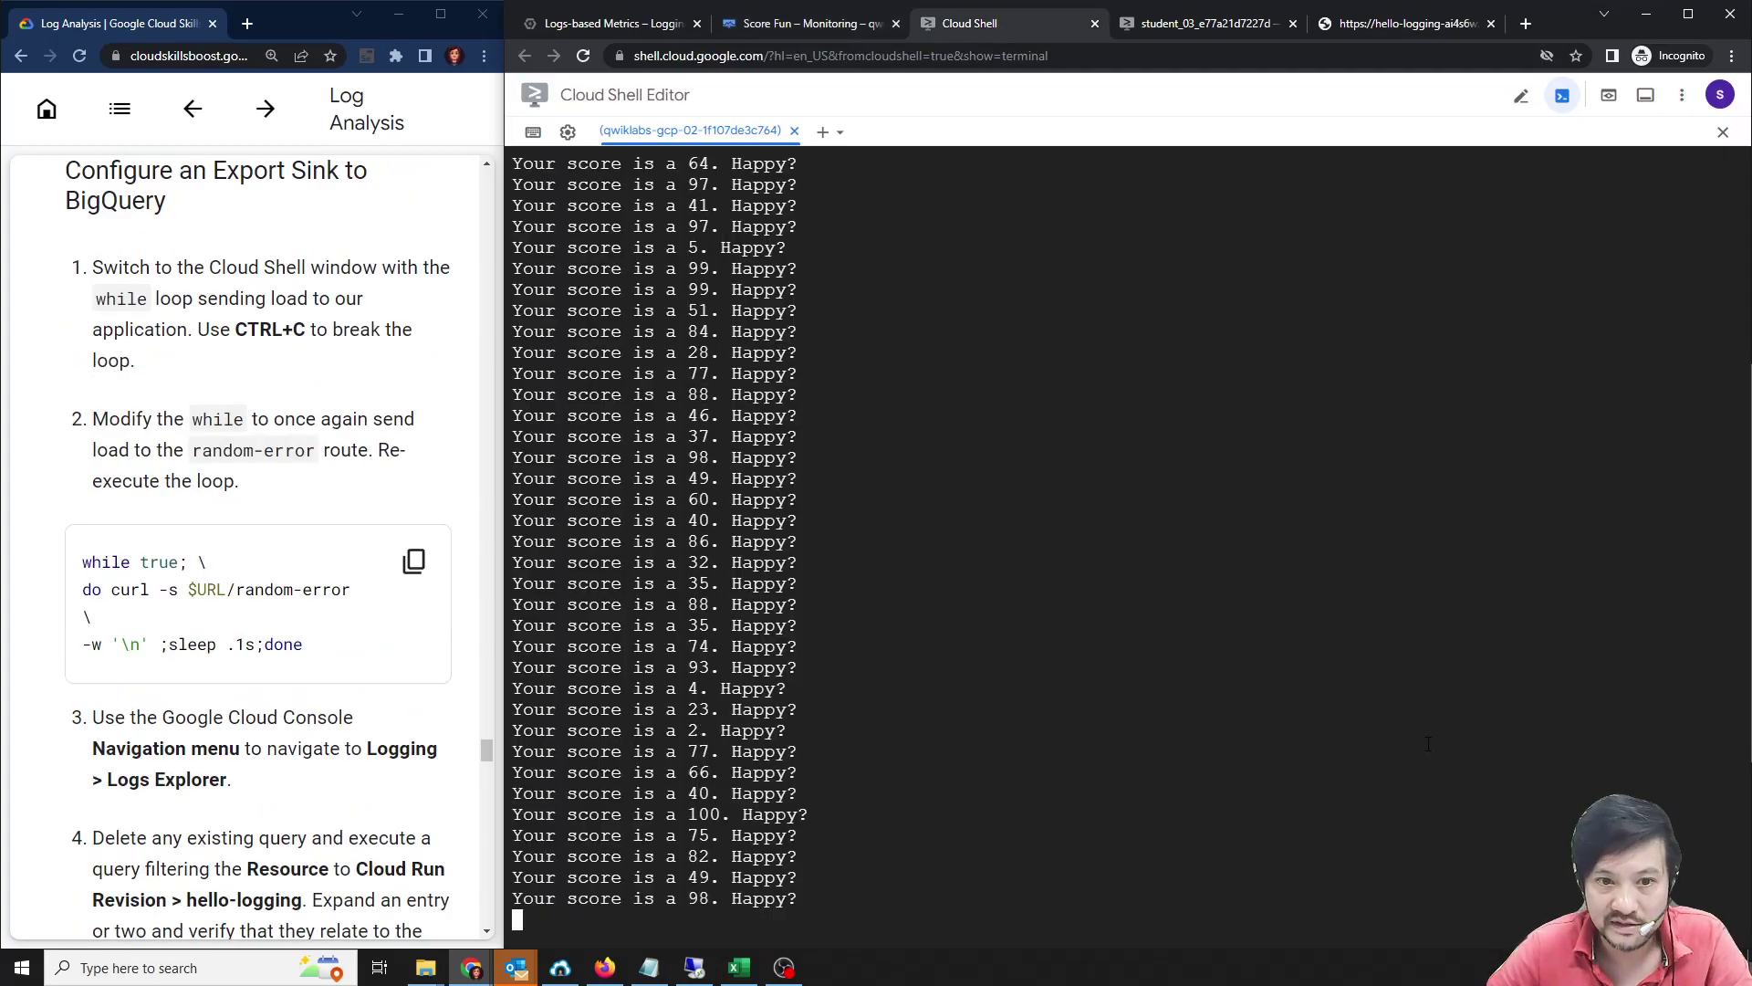
pyautogui.hotkey('ctrl', 'c')
# Open Logs Explorer in the Logging section and show the query editor, following the lab instructions.
pyautogui.scroll(-1, 251, 689)
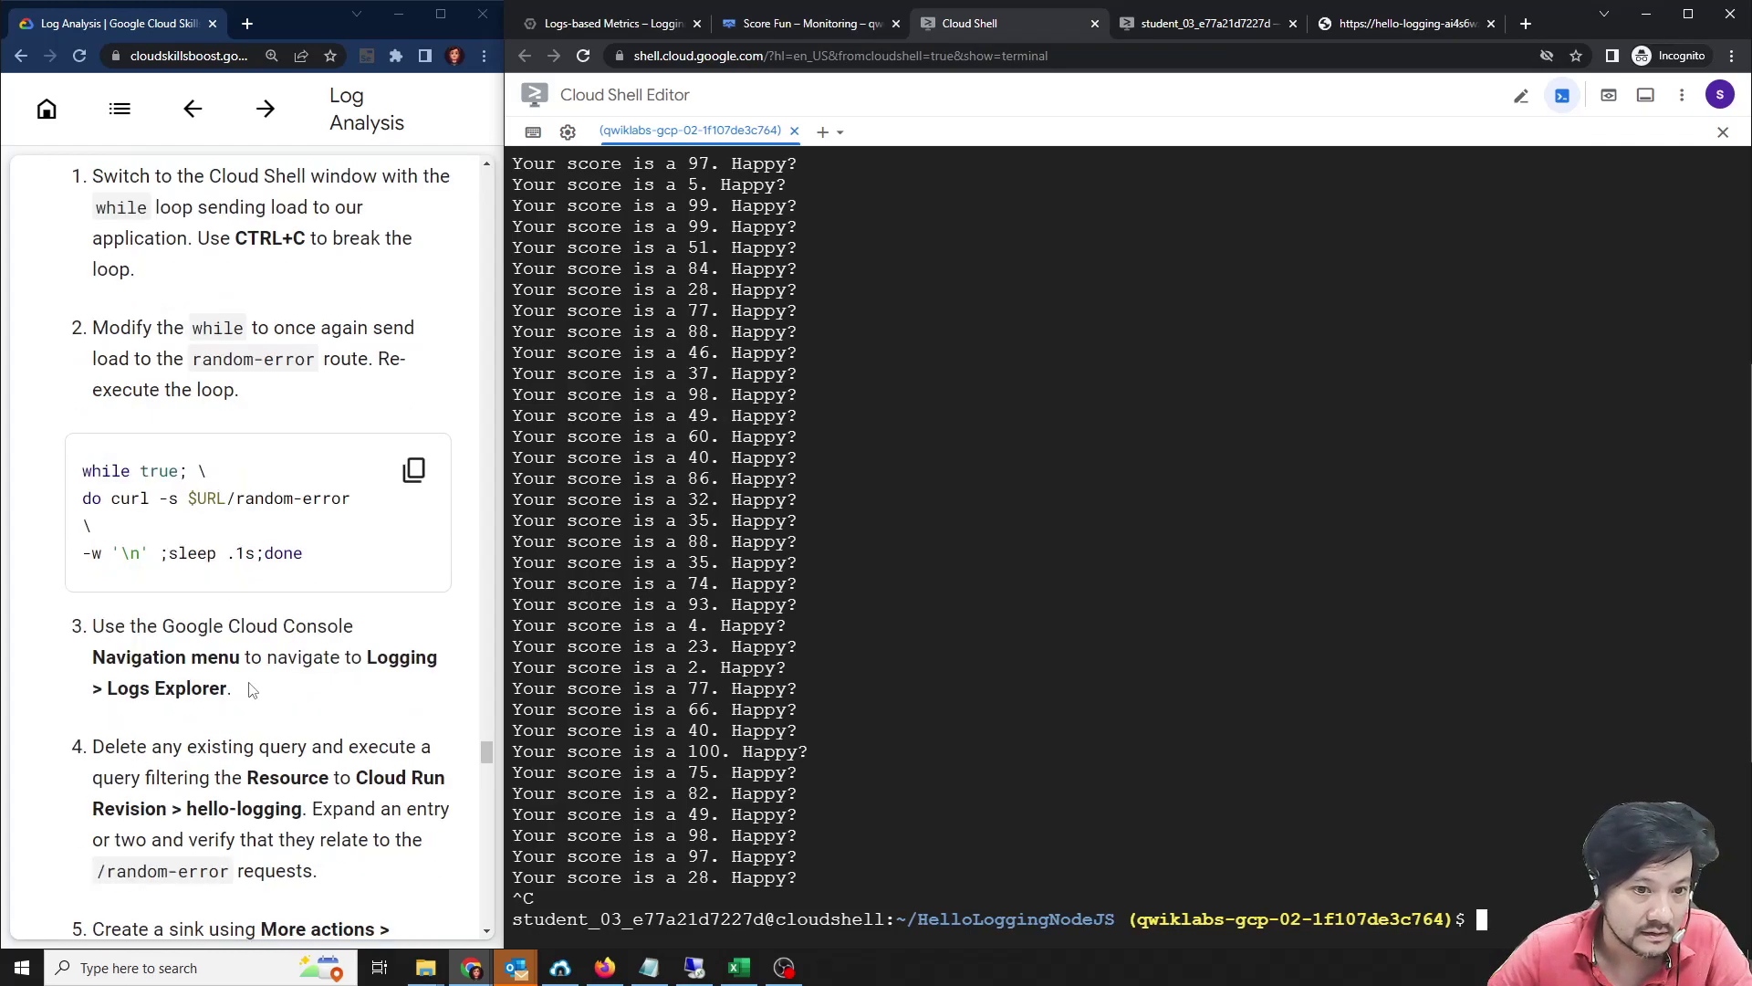
pyautogui.click(597, 25)
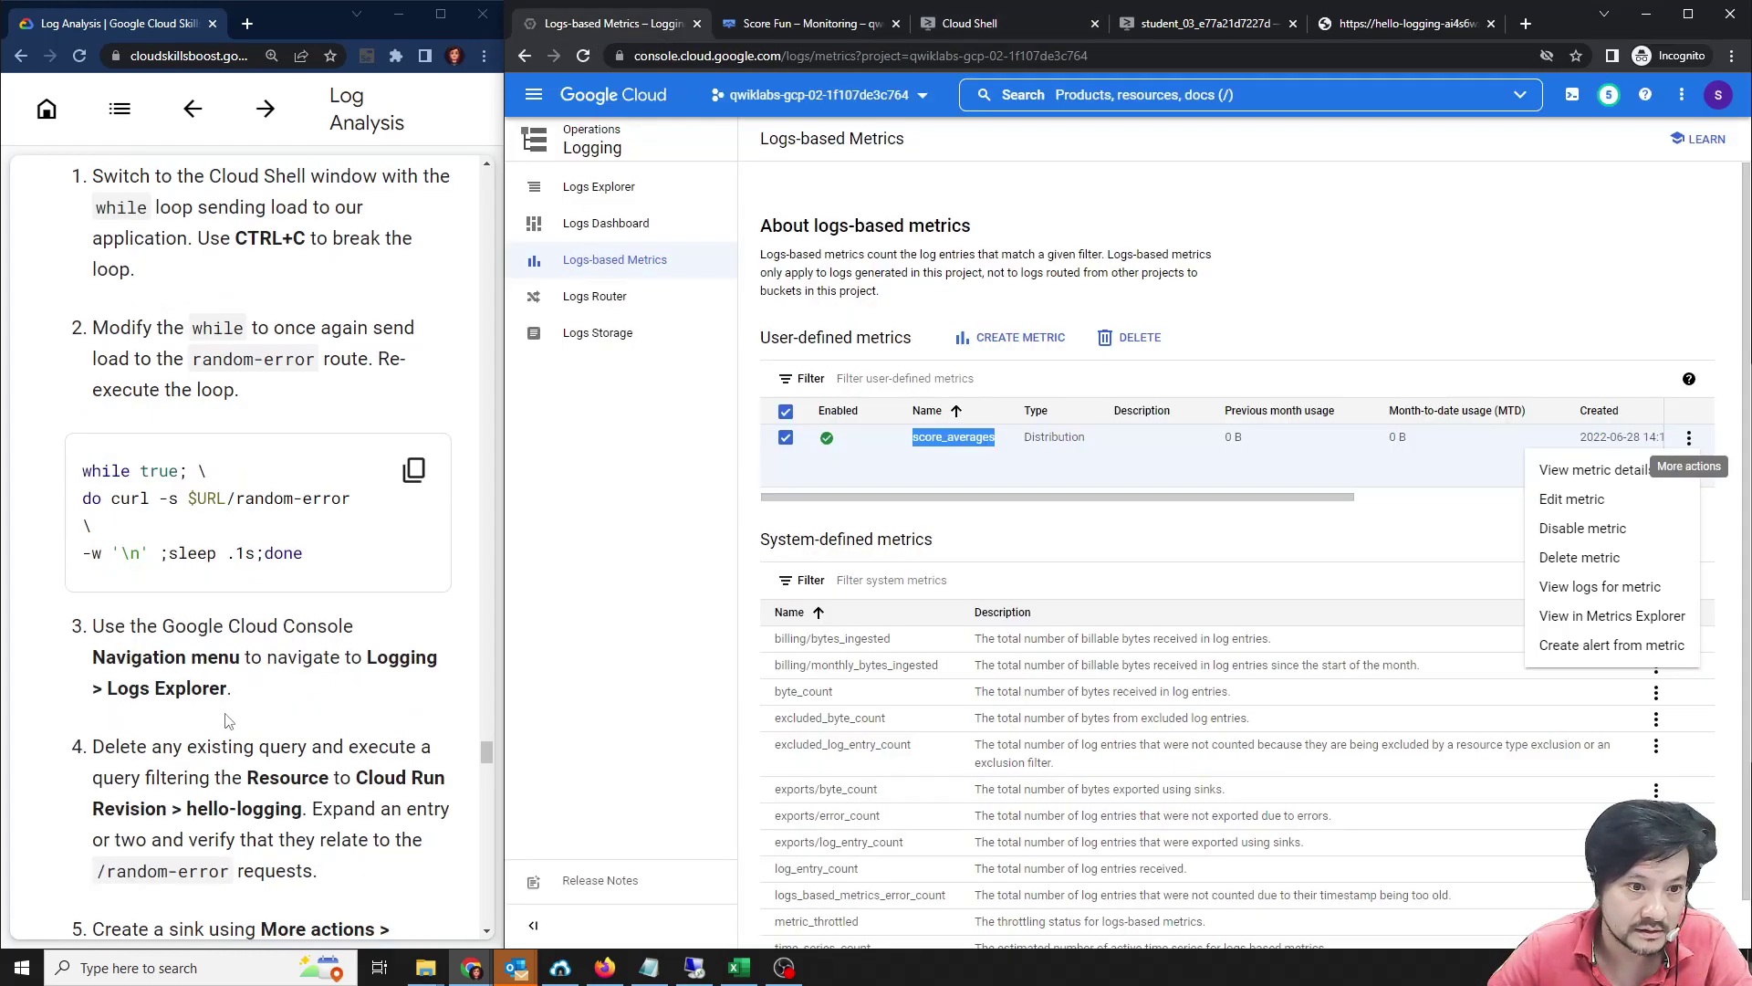
pyautogui.click(607, 190)
pyautogui.click(606, 189)
pyautogui.scroll(-1, 208, 641)
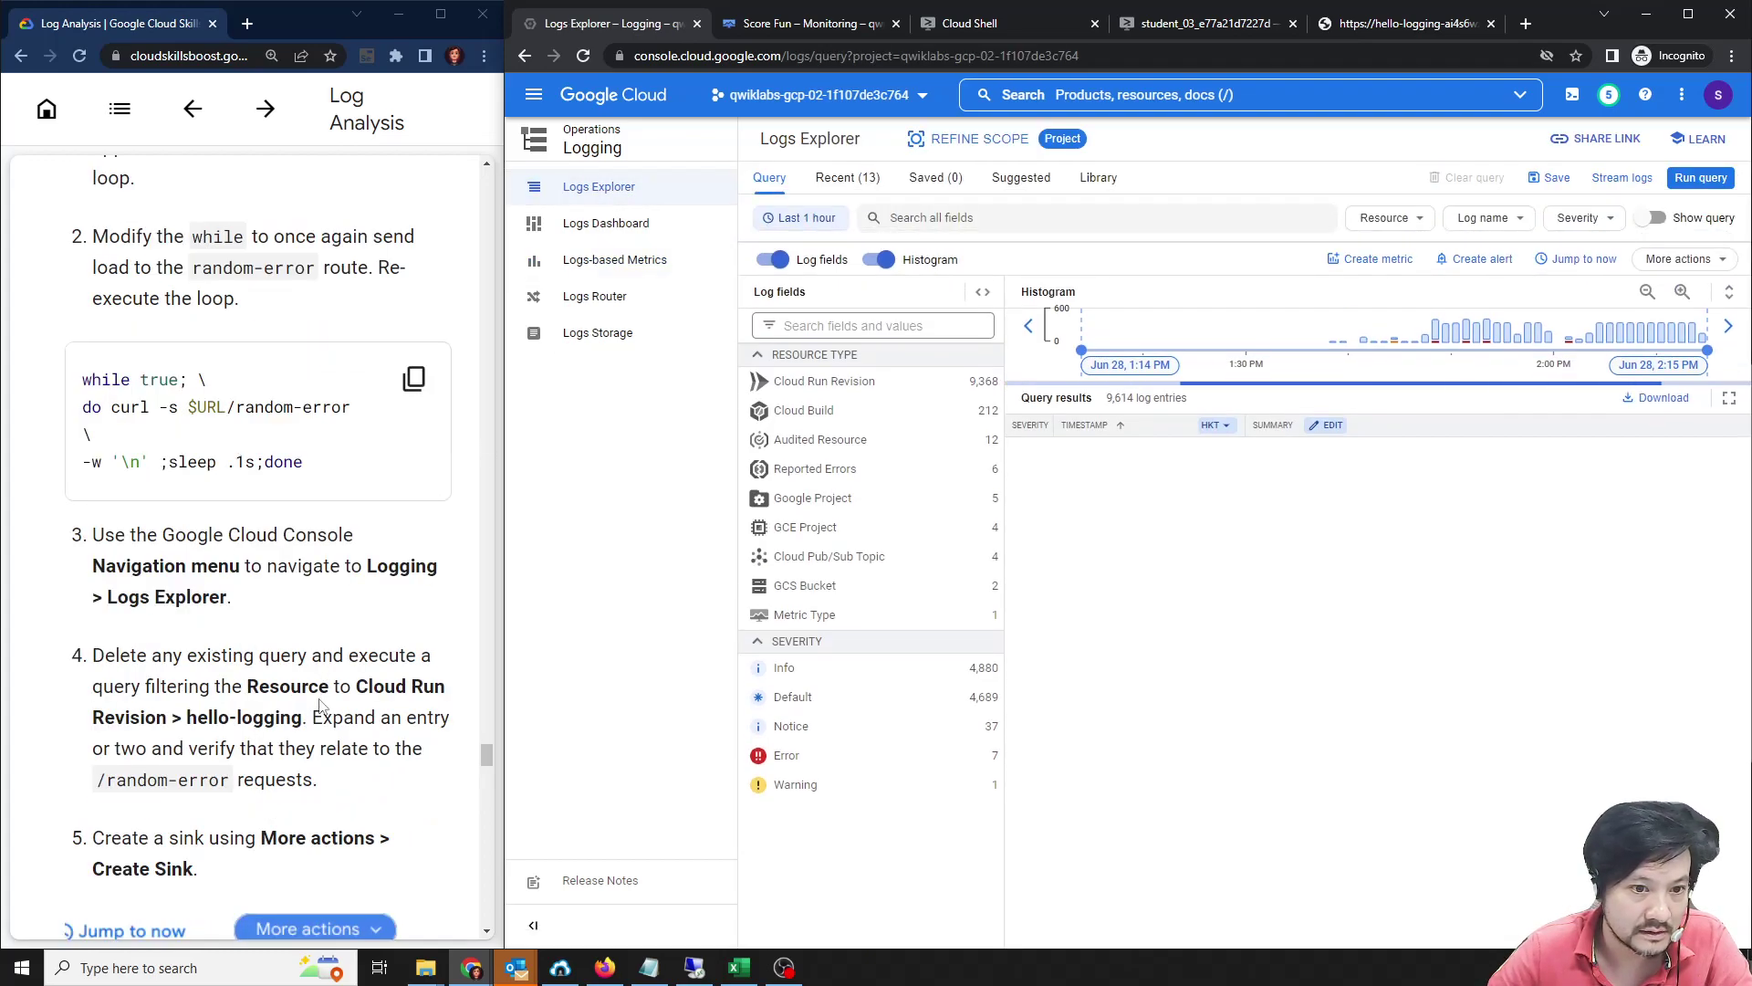
pyautogui.scroll(-1, 203, 634)
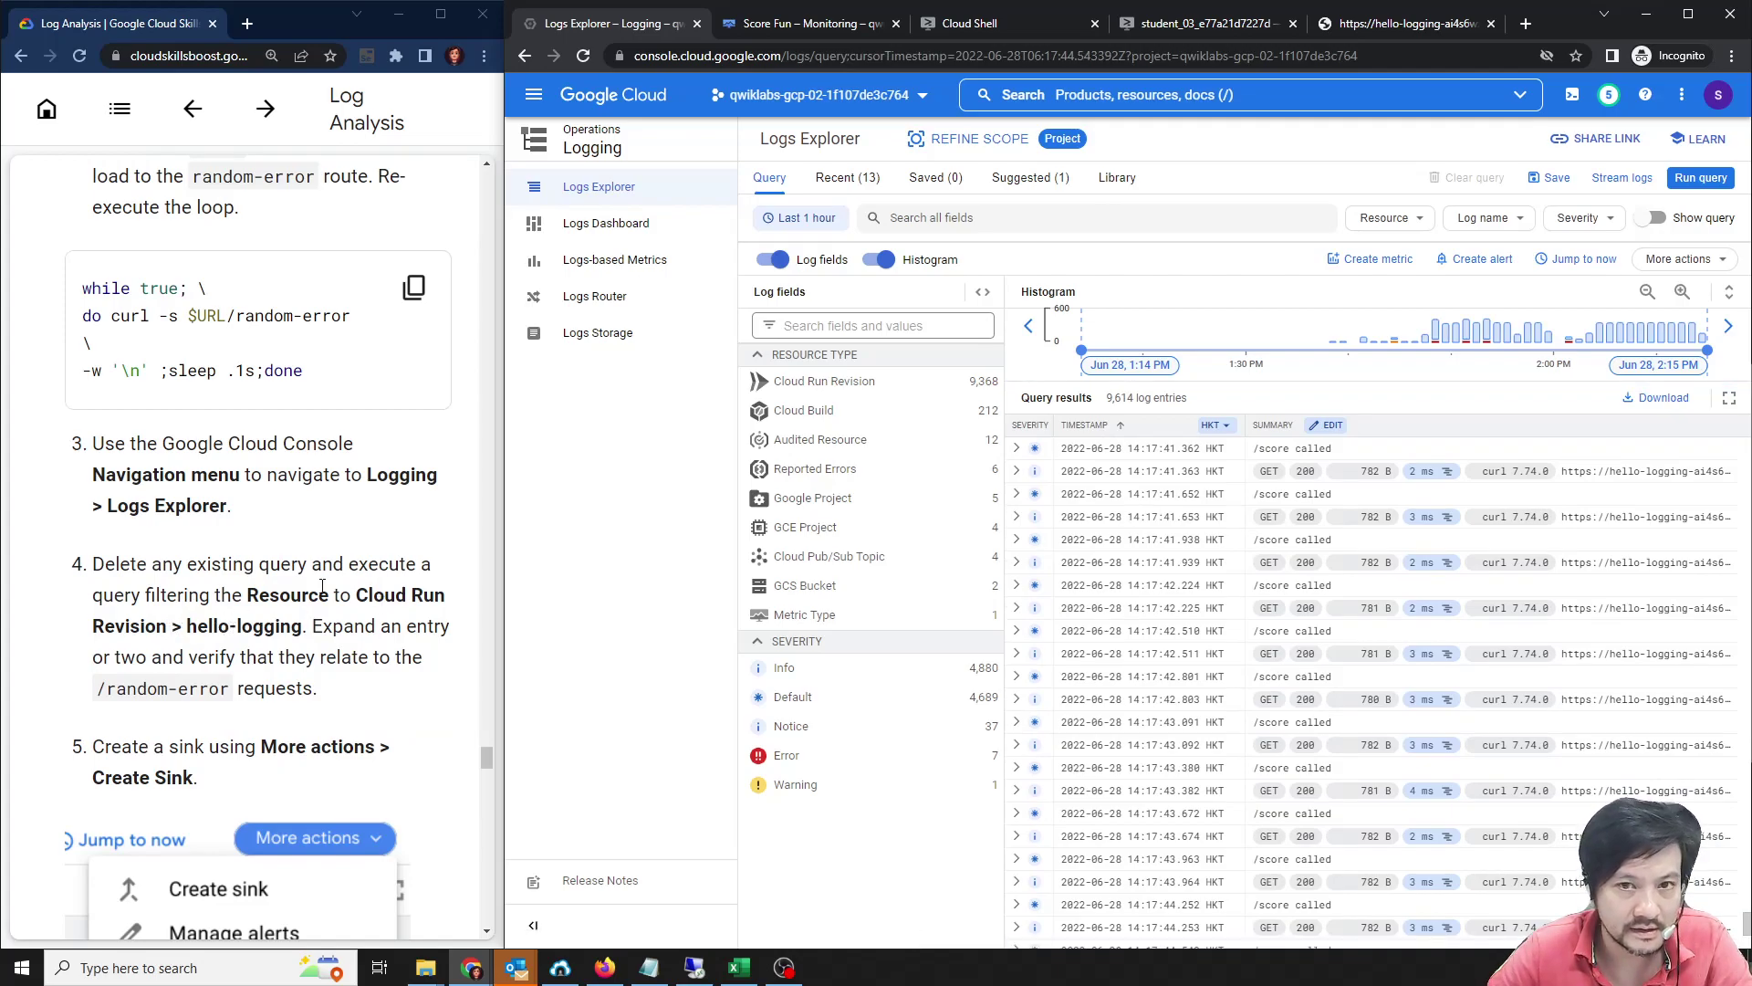
pyautogui.click(1653, 221)
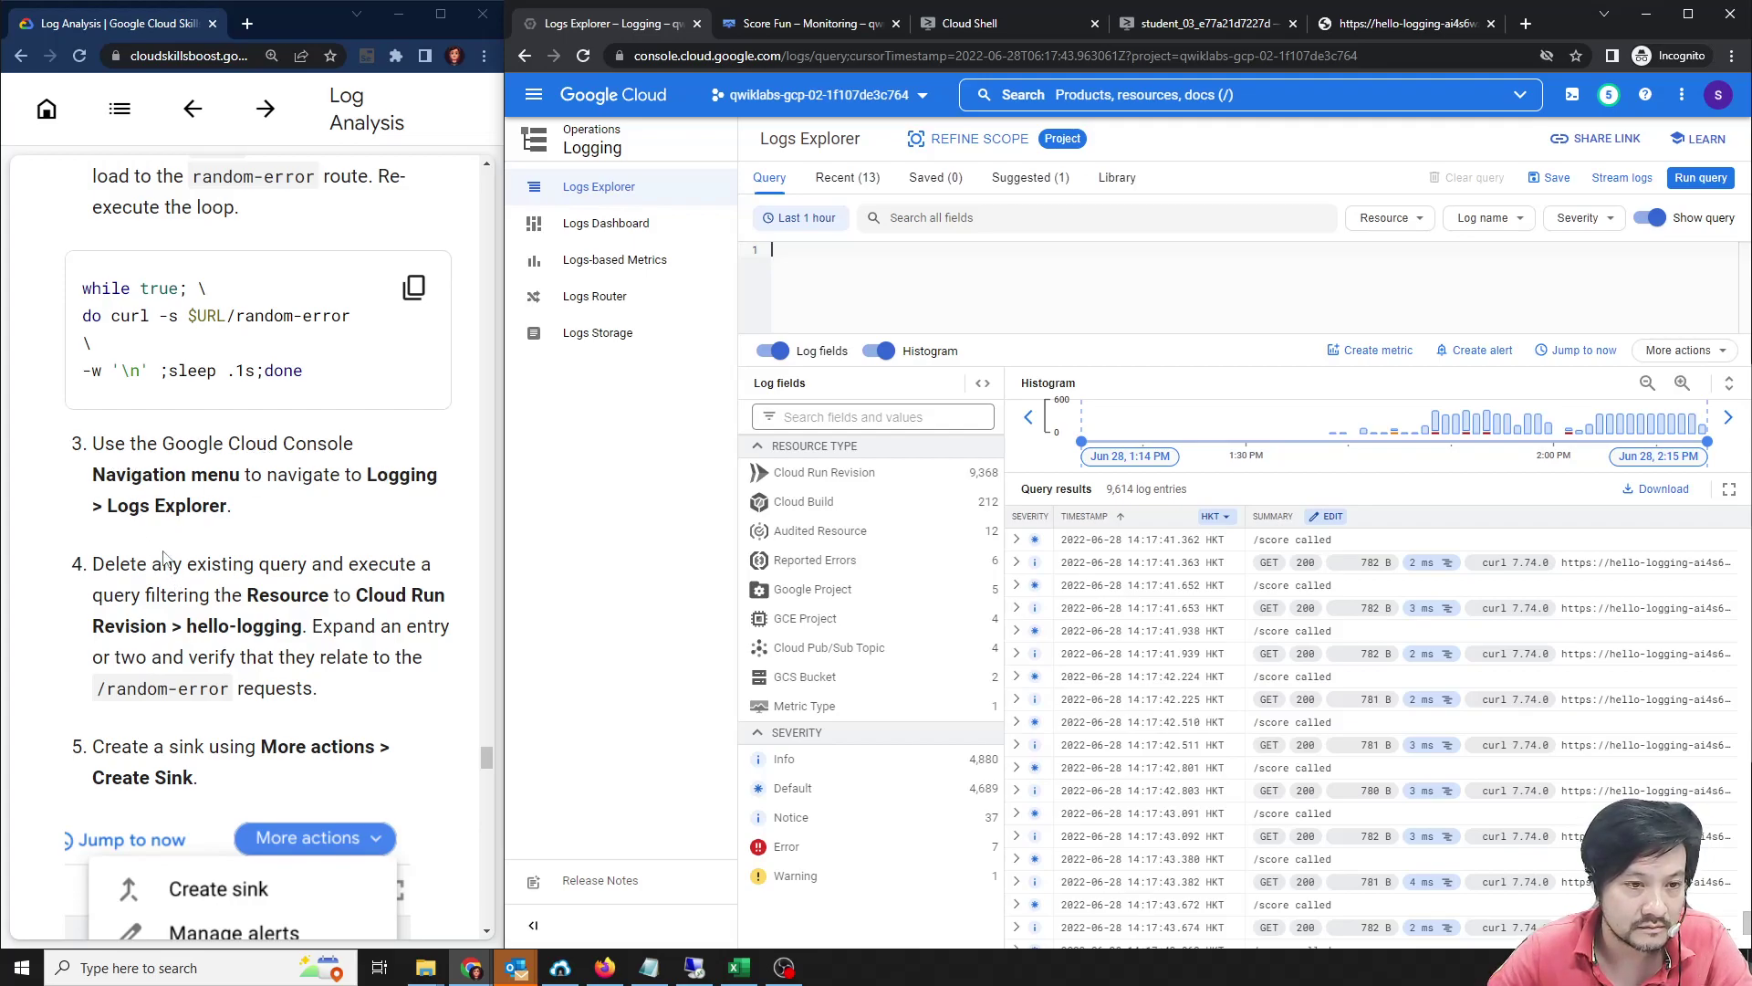
# Filter the logs by the Cloud Run Revision resource type, as the lab's query instructions require.
pyautogui.scroll(-1, 167, 524)
pyautogui.scroll(-1, 319, 482)
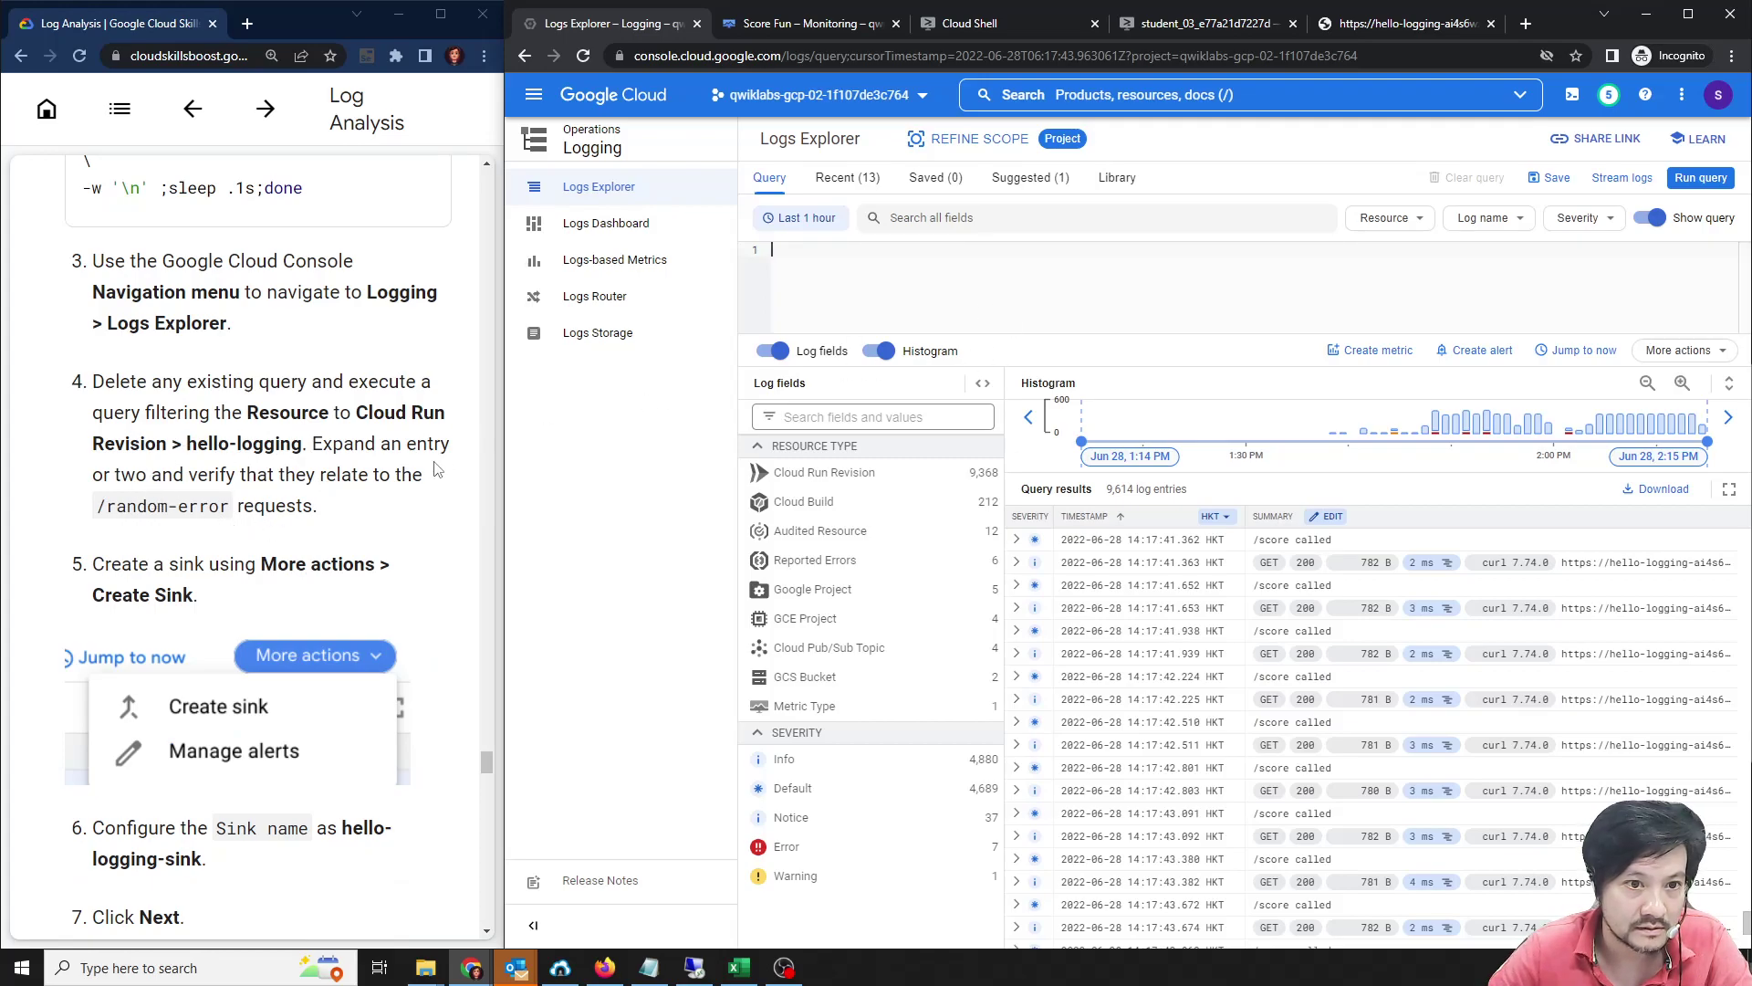
pyautogui.scroll(-1, 265, 523)
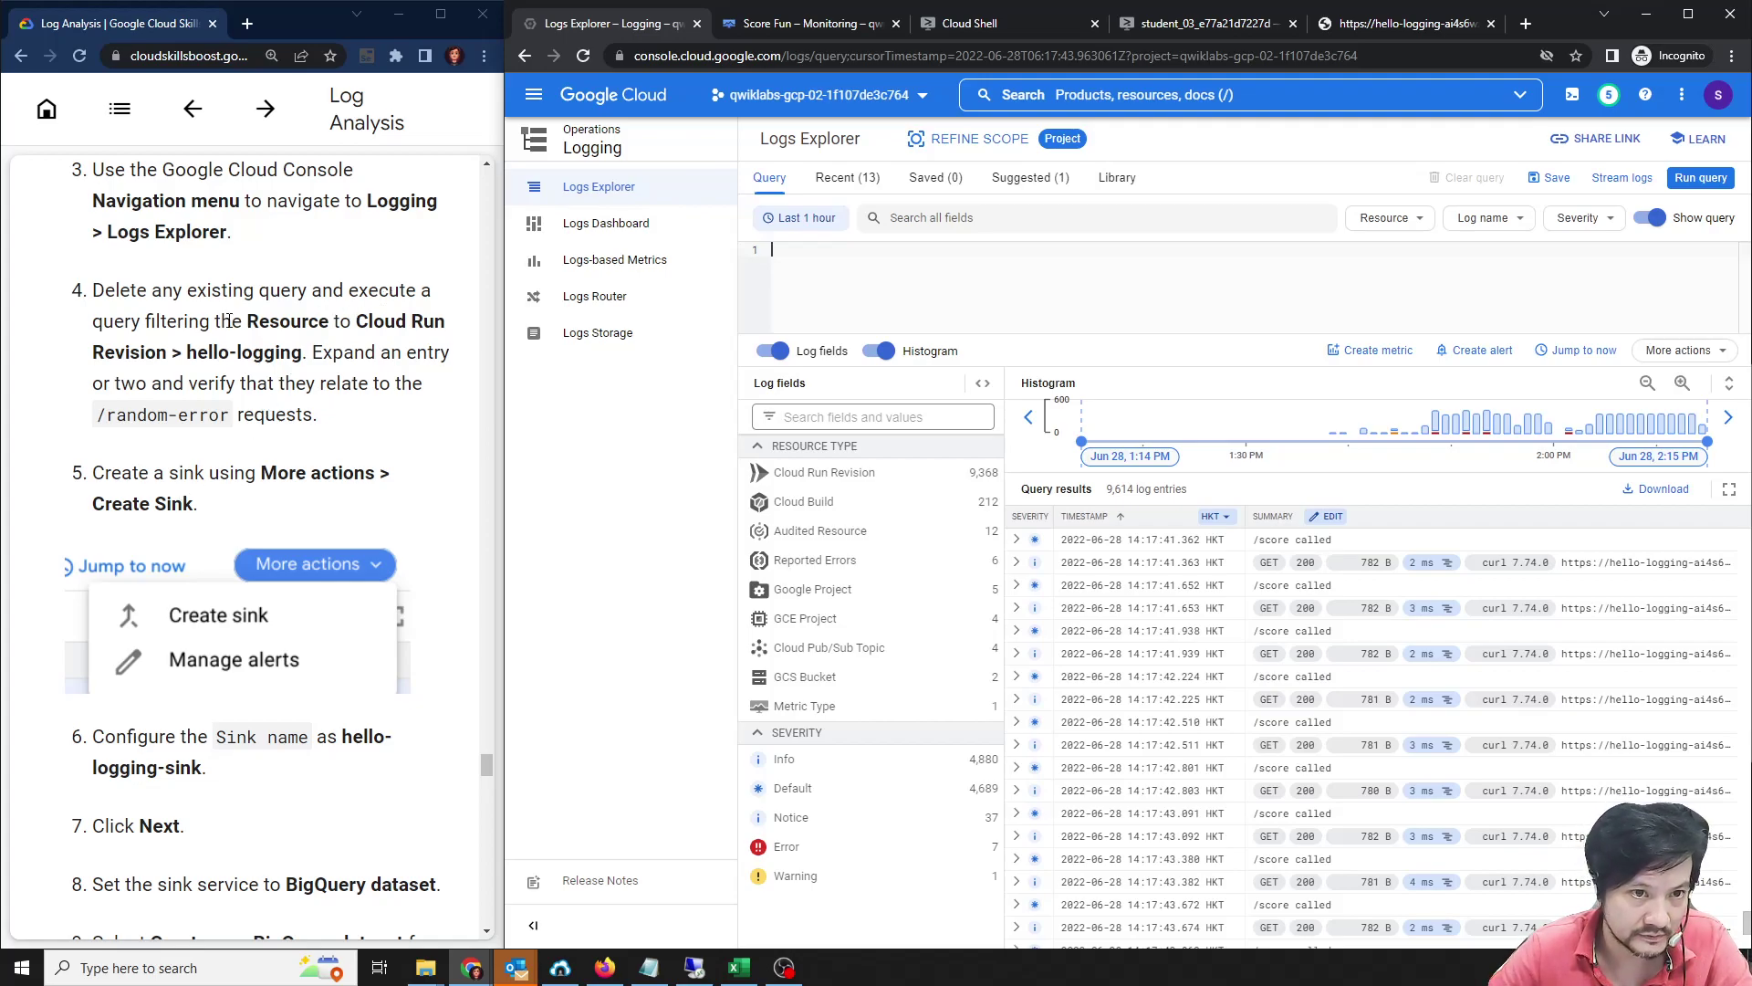
pyautogui.click(874, 474)
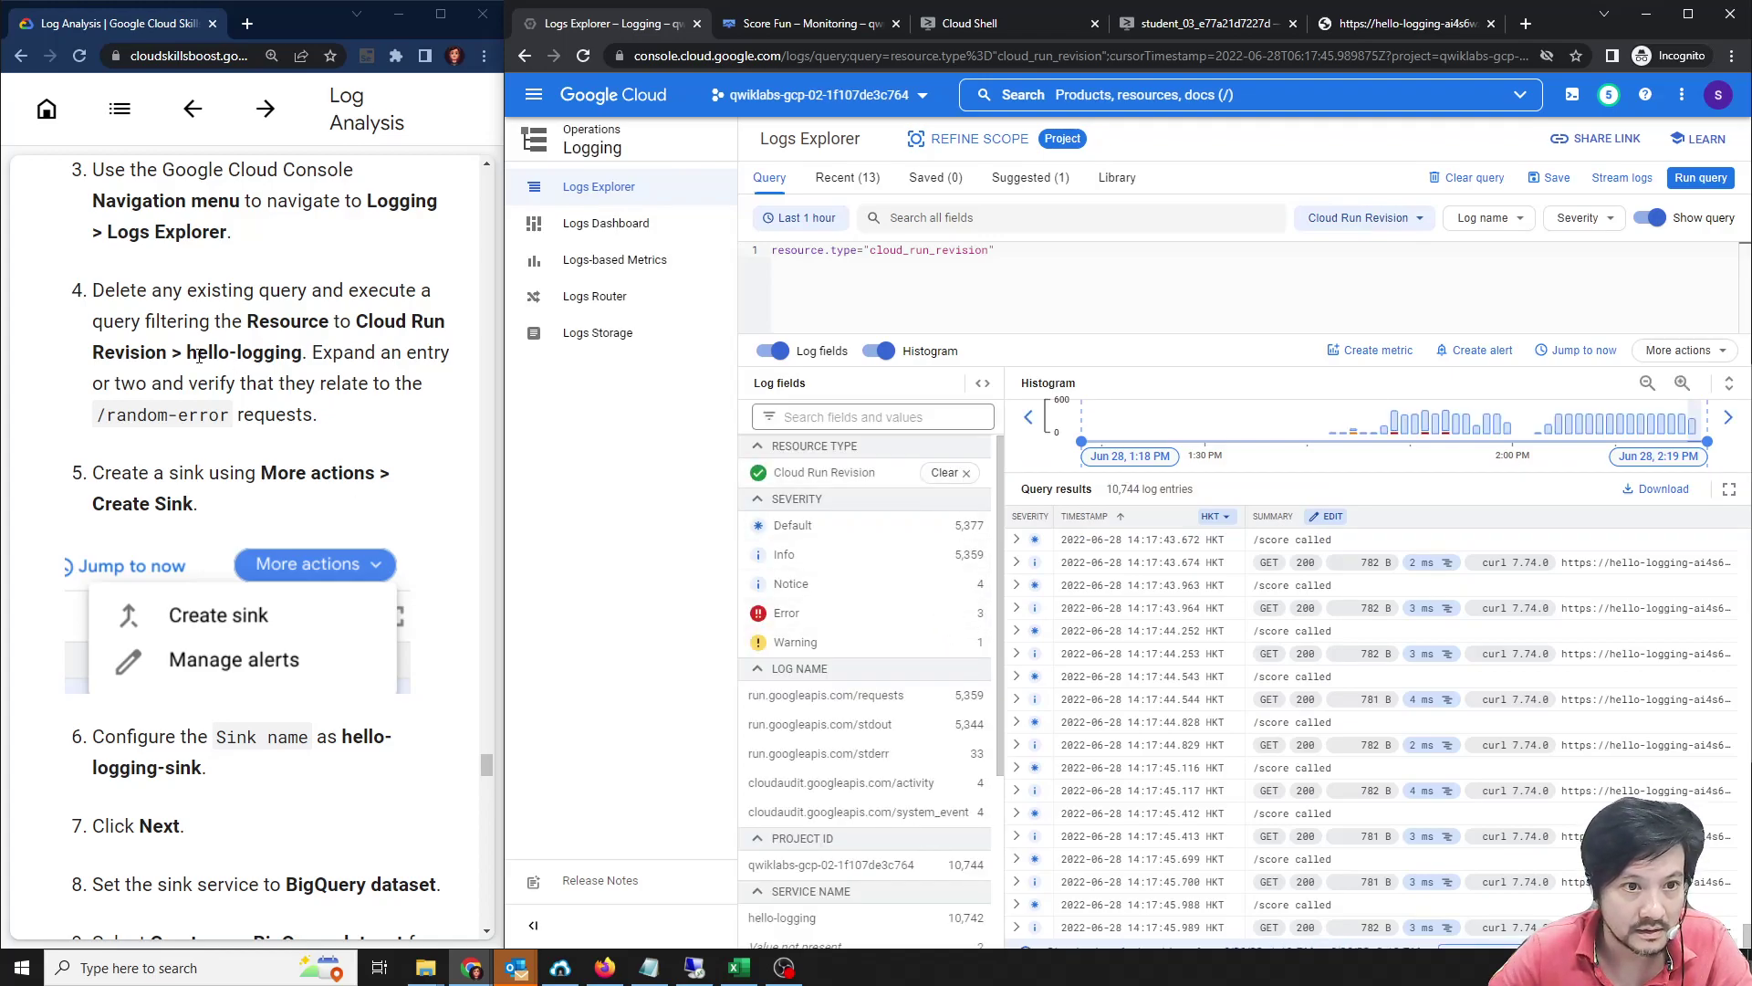
# Narrow the log query to the configuration name hello-logging.
pyautogui.moveTo(188, 353); pyautogui.dragTo(302, 353)
pyautogui.scroll(-2, 912, 755)
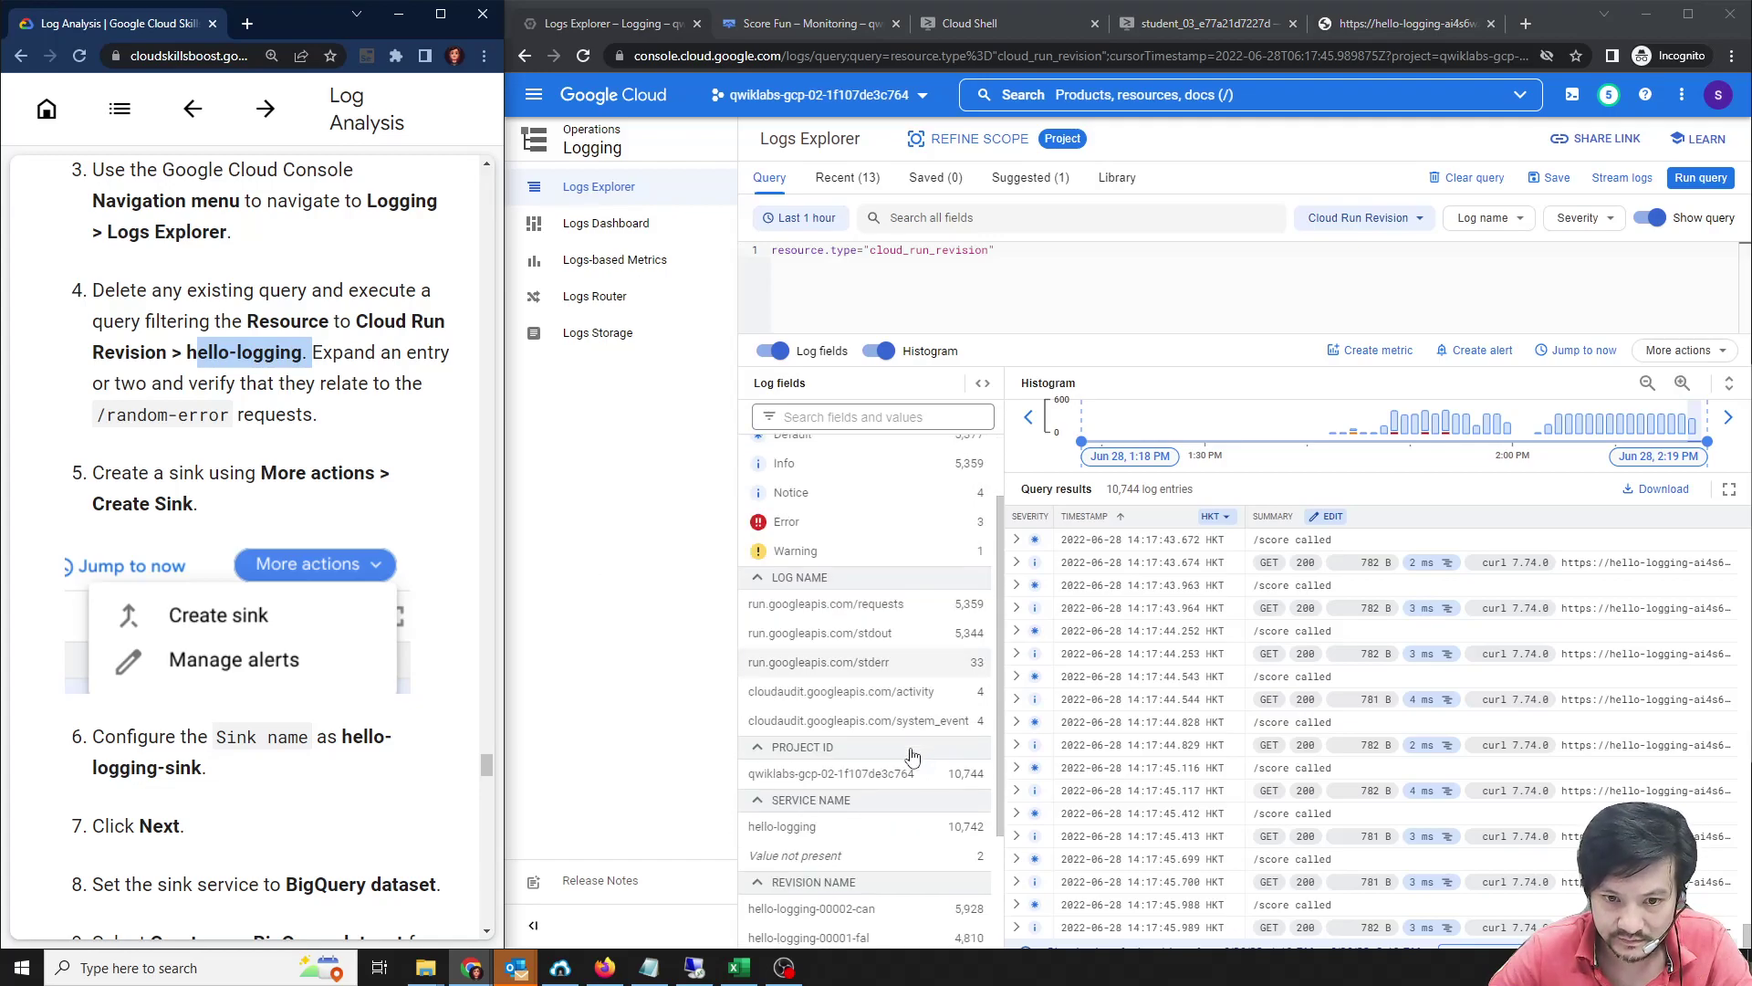
pyautogui.scroll(-2, 913, 756)
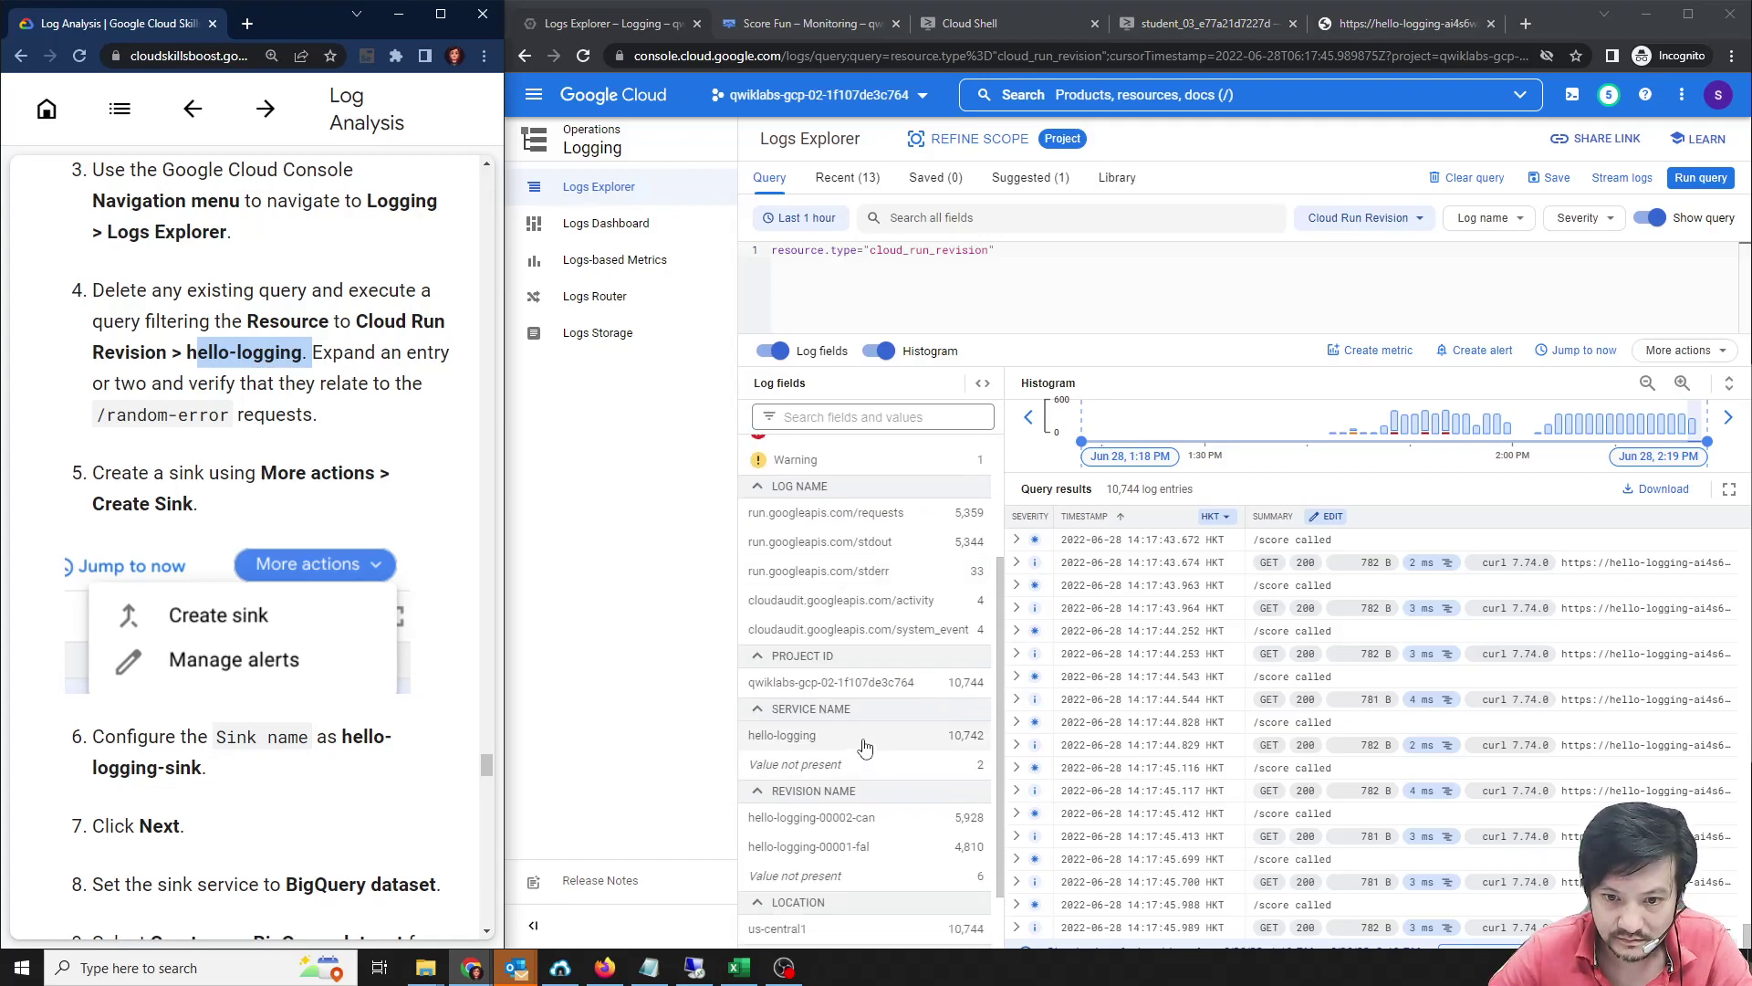
pyautogui.scroll(-1, 865, 748)
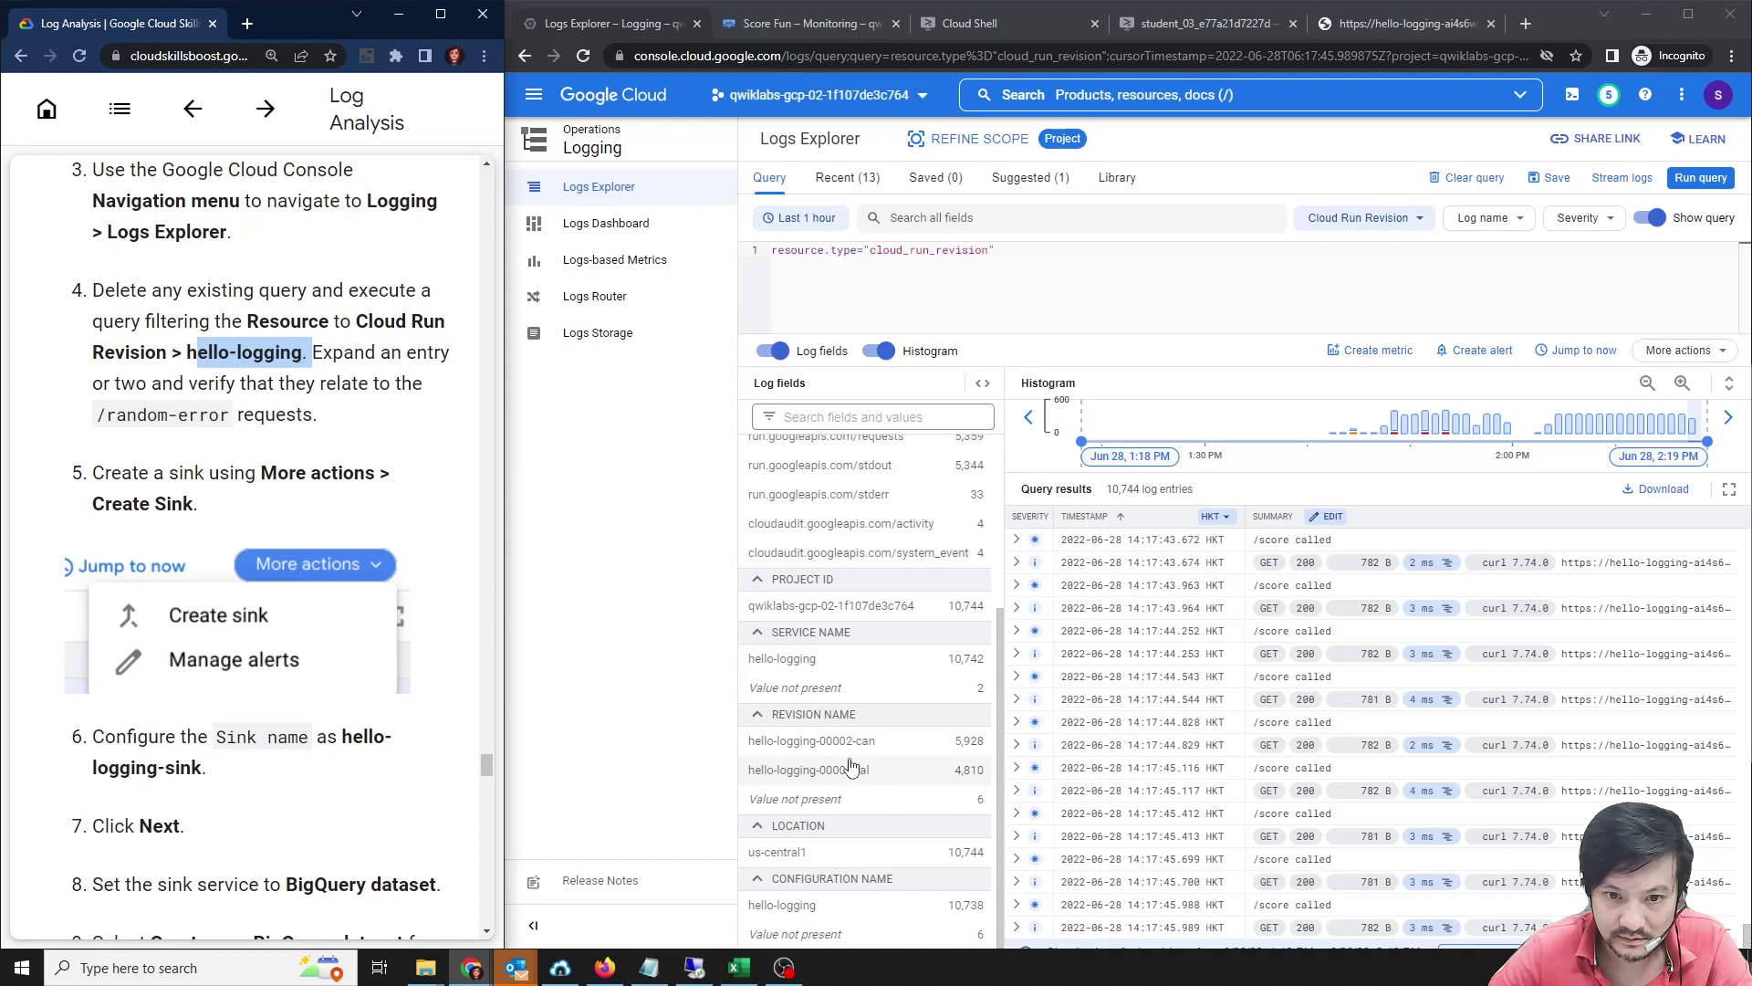
pyautogui.click(791, 912)
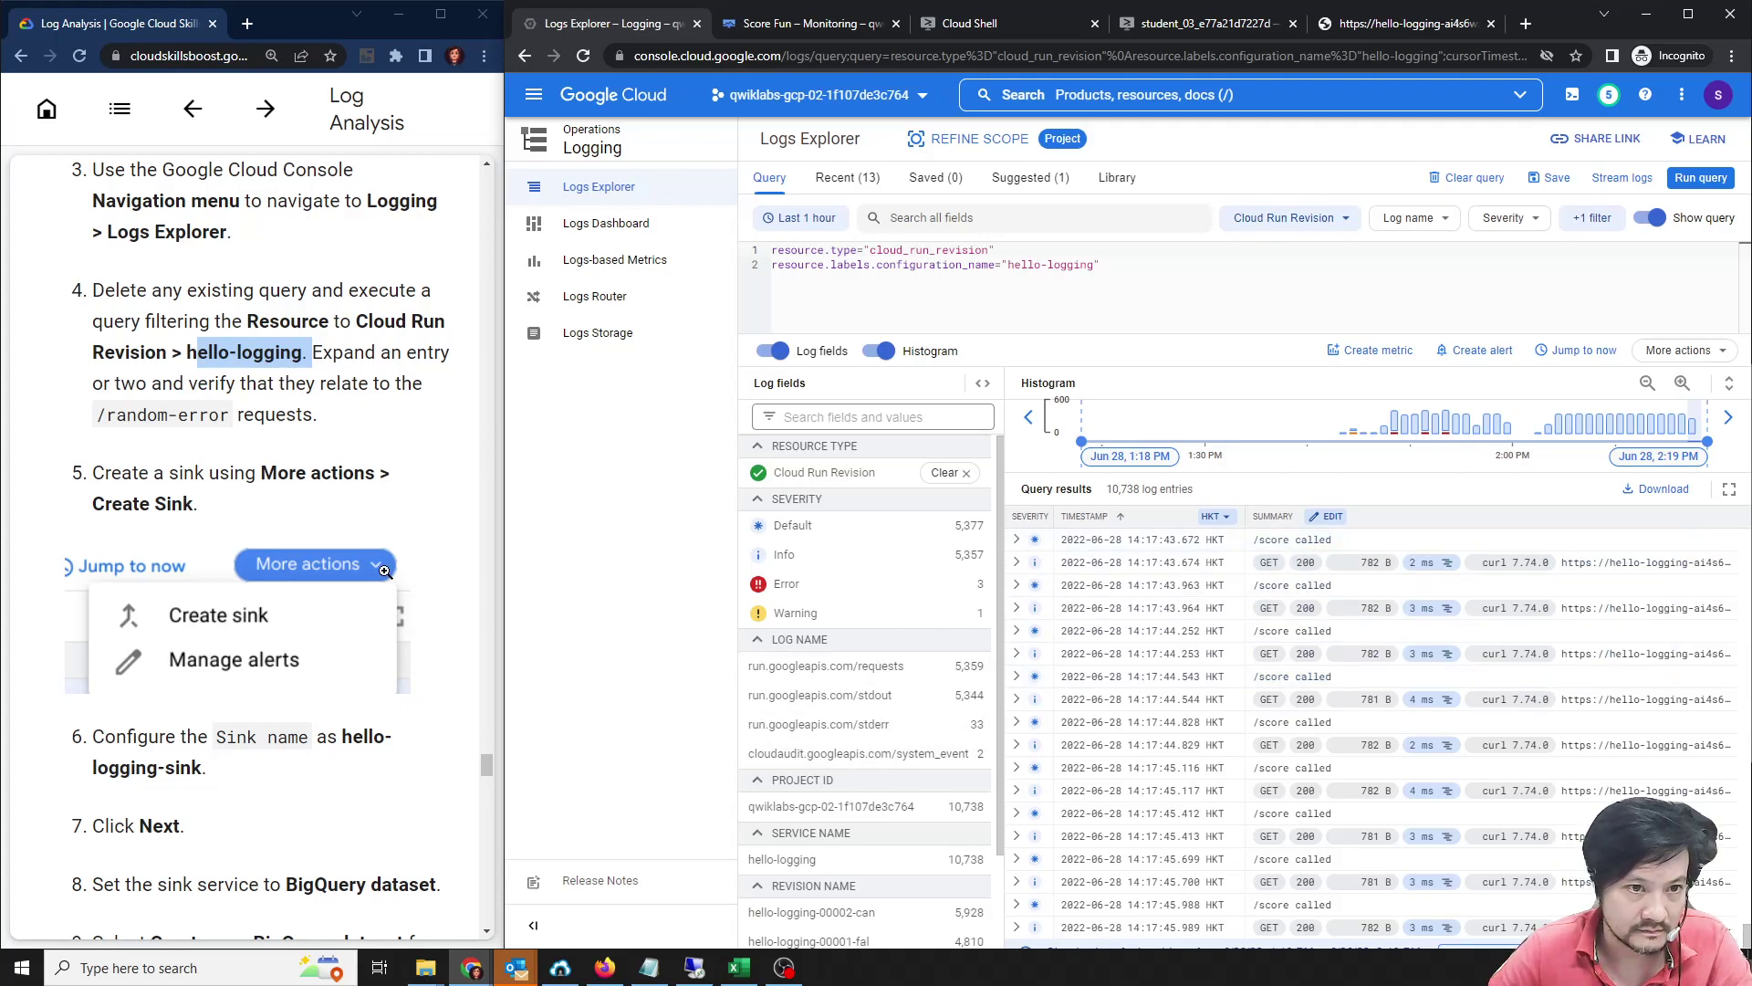
# Copy random-error from the lab's load command and make it the route in the Notepad while loop, removing the extra space.
pyautogui.scroll(2, 322, 552)
pyautogui.scroll(3, 279, 534)
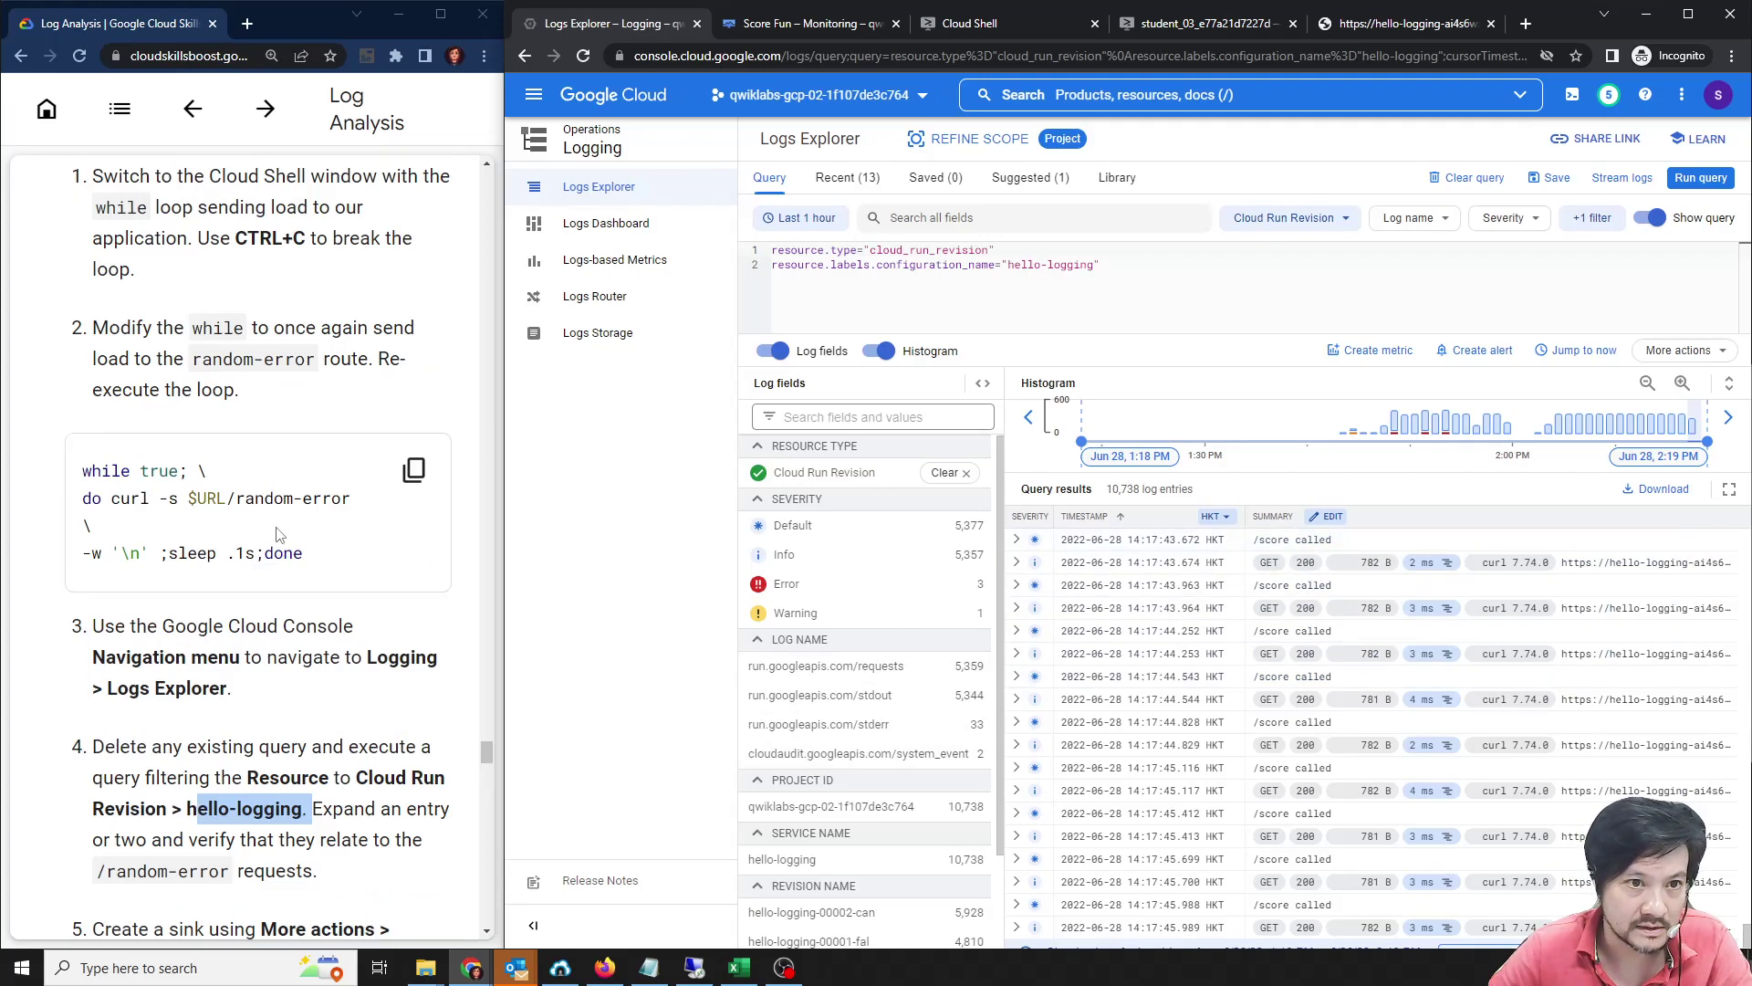
pyautogui.click(413, 470)
pyautogui.scroll(2, 365, 547)
pyautogui.scroll(-1, 294, 577)
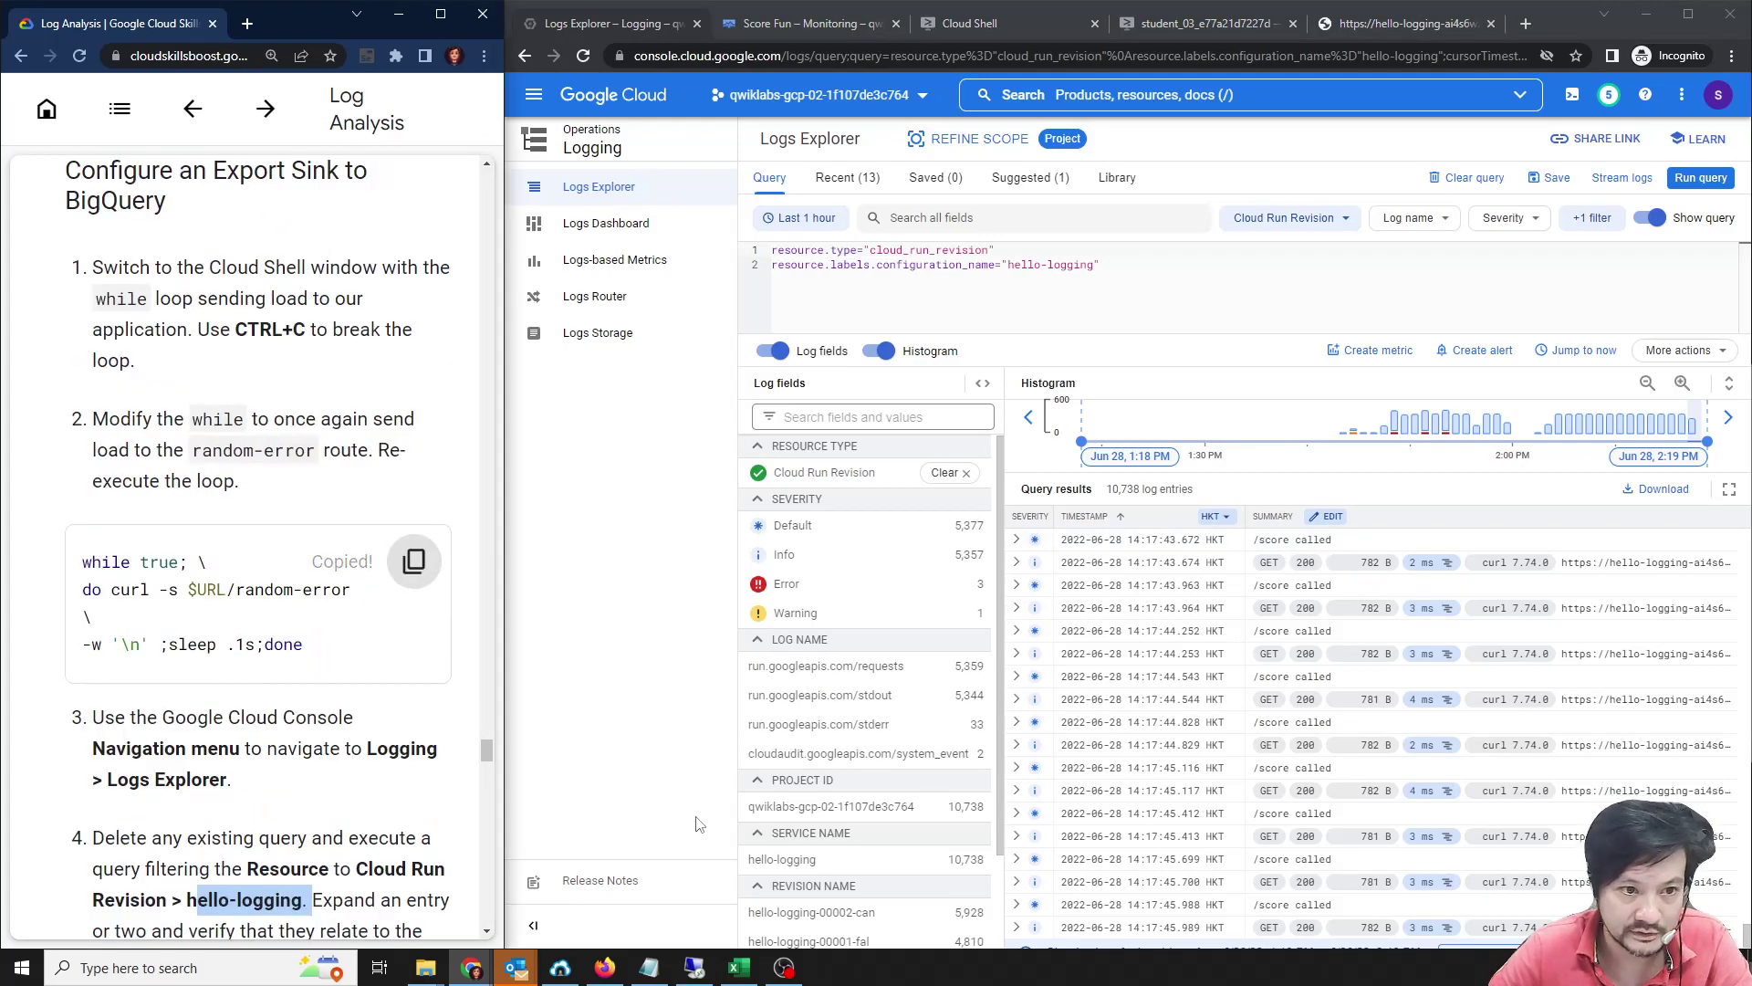
pyautogui.moveTo(238, 589); pyautogui.dragTo(362, 592)
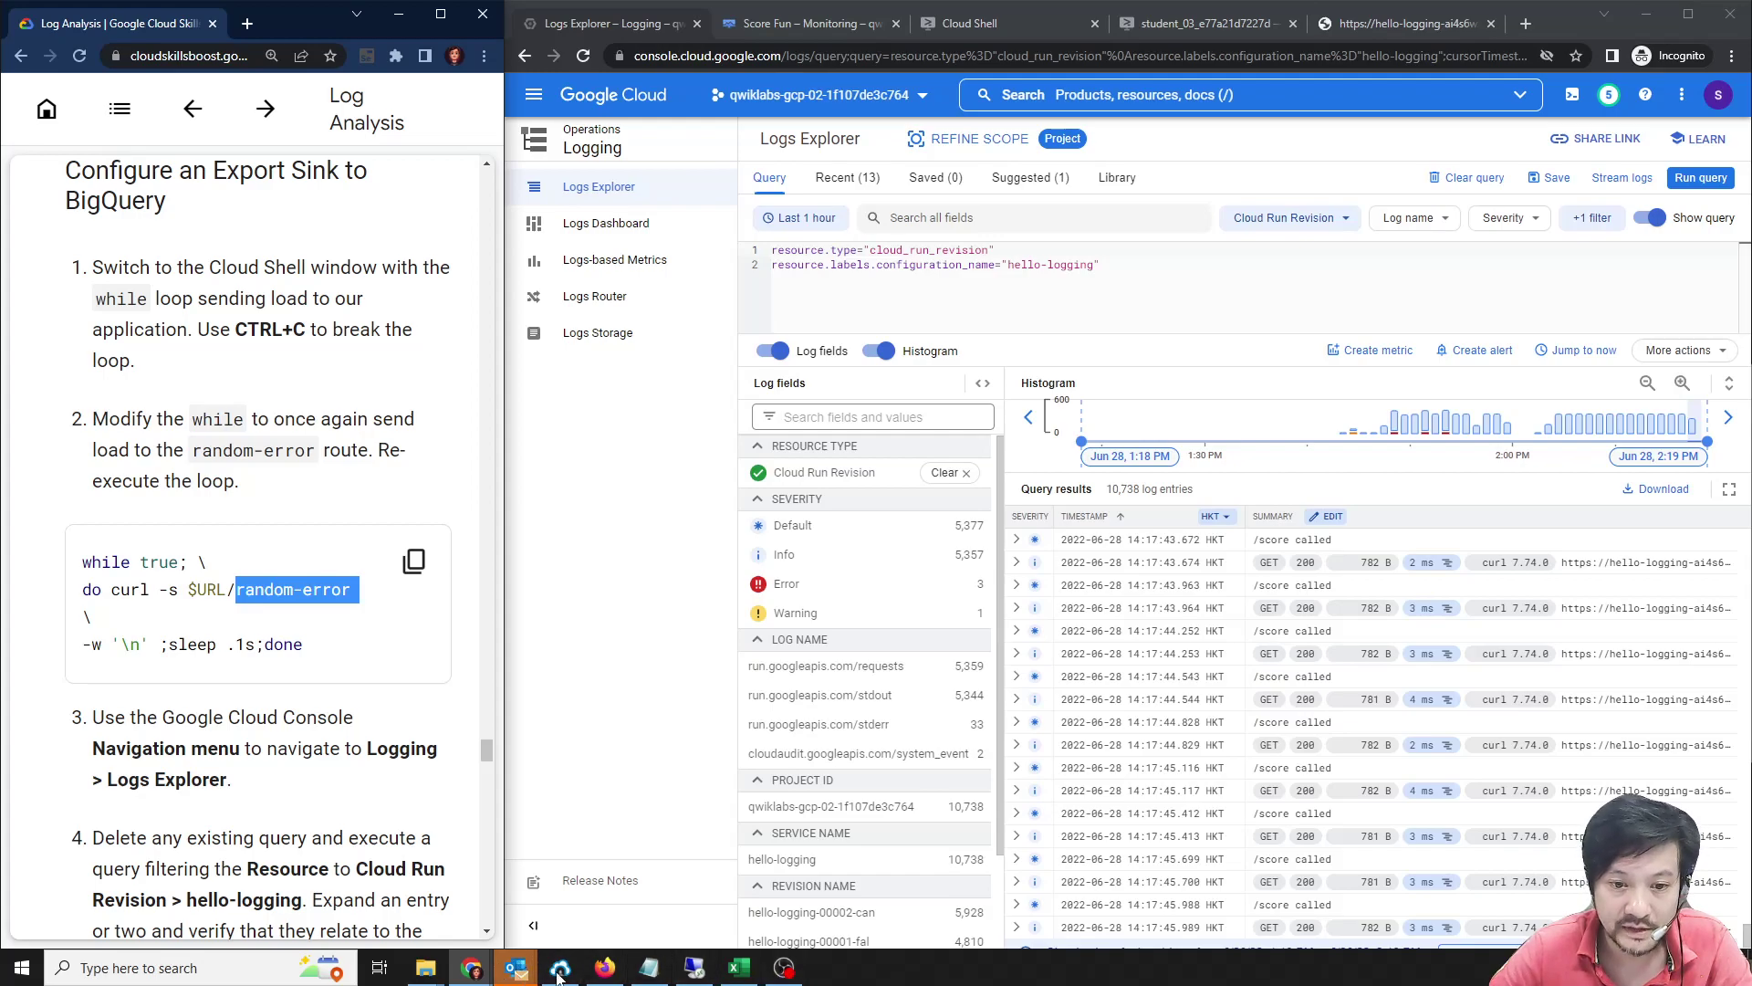
pyautogui.click(649, 968)
pyautogui.moveTo(917, 518); pyautogui.dragTo(993, 519)
pyautogui.hotkey('ctrl', 'v')
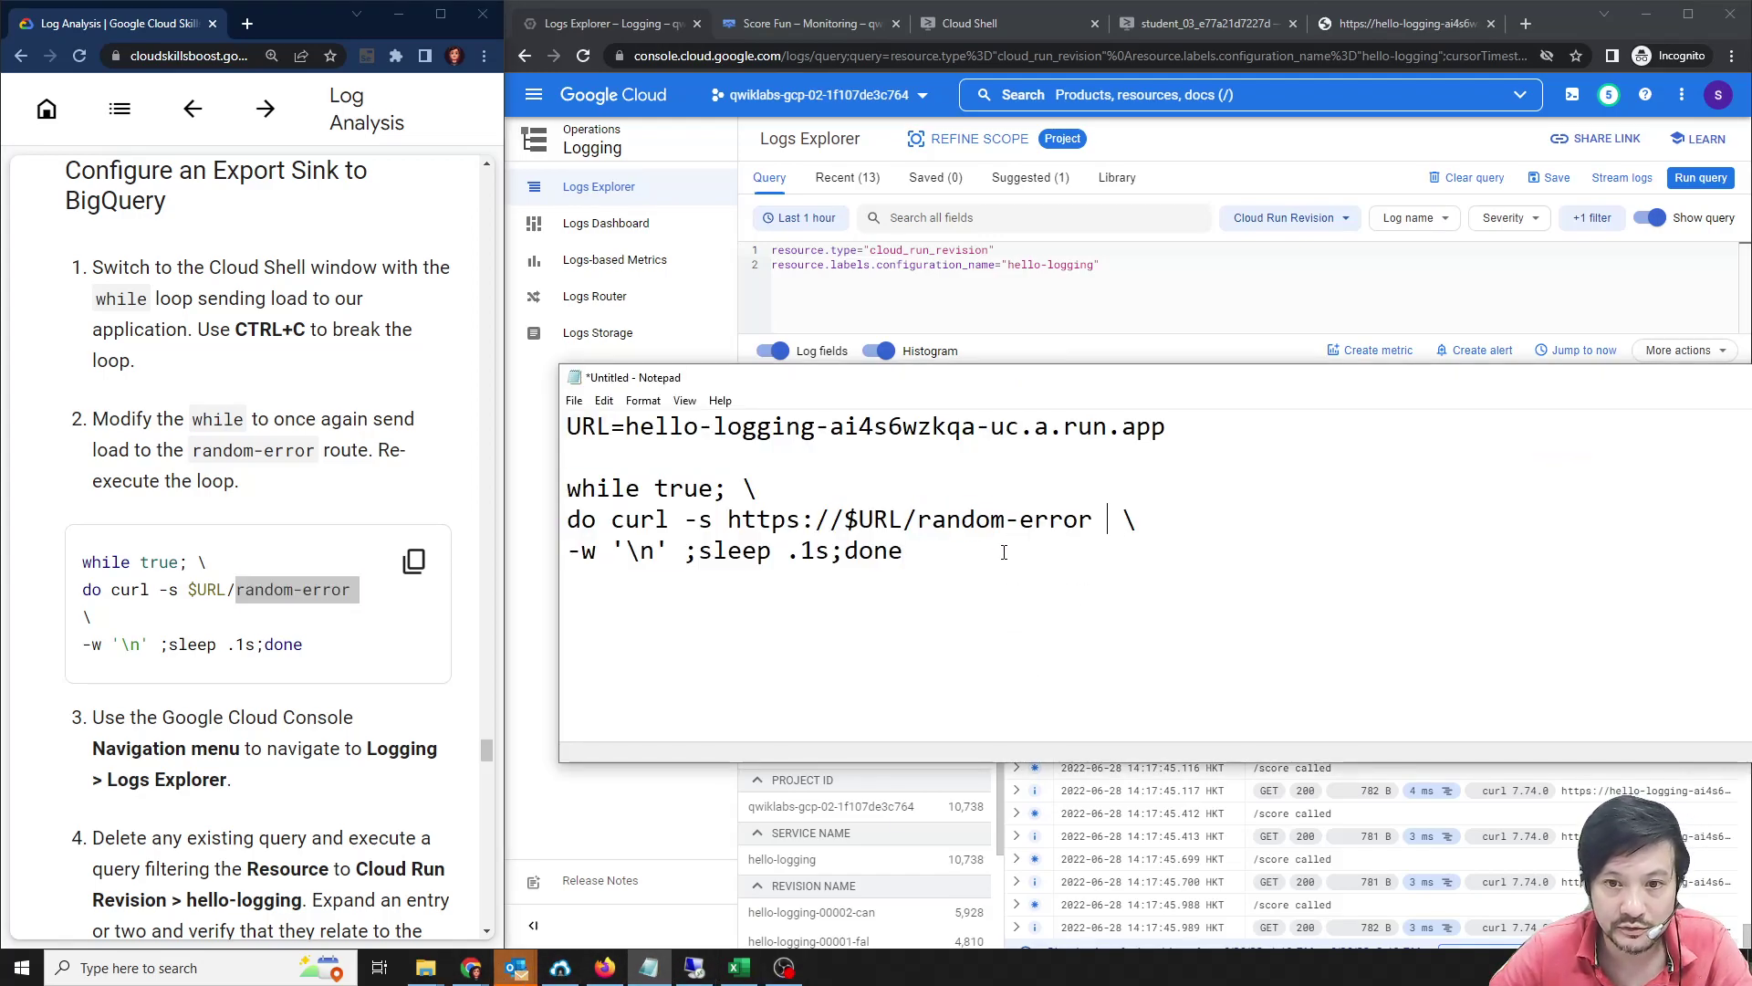
pyautogui.press('Delete')
pyautogui.moveTo(905, 551); pyautogui.dragTo(548, 488)
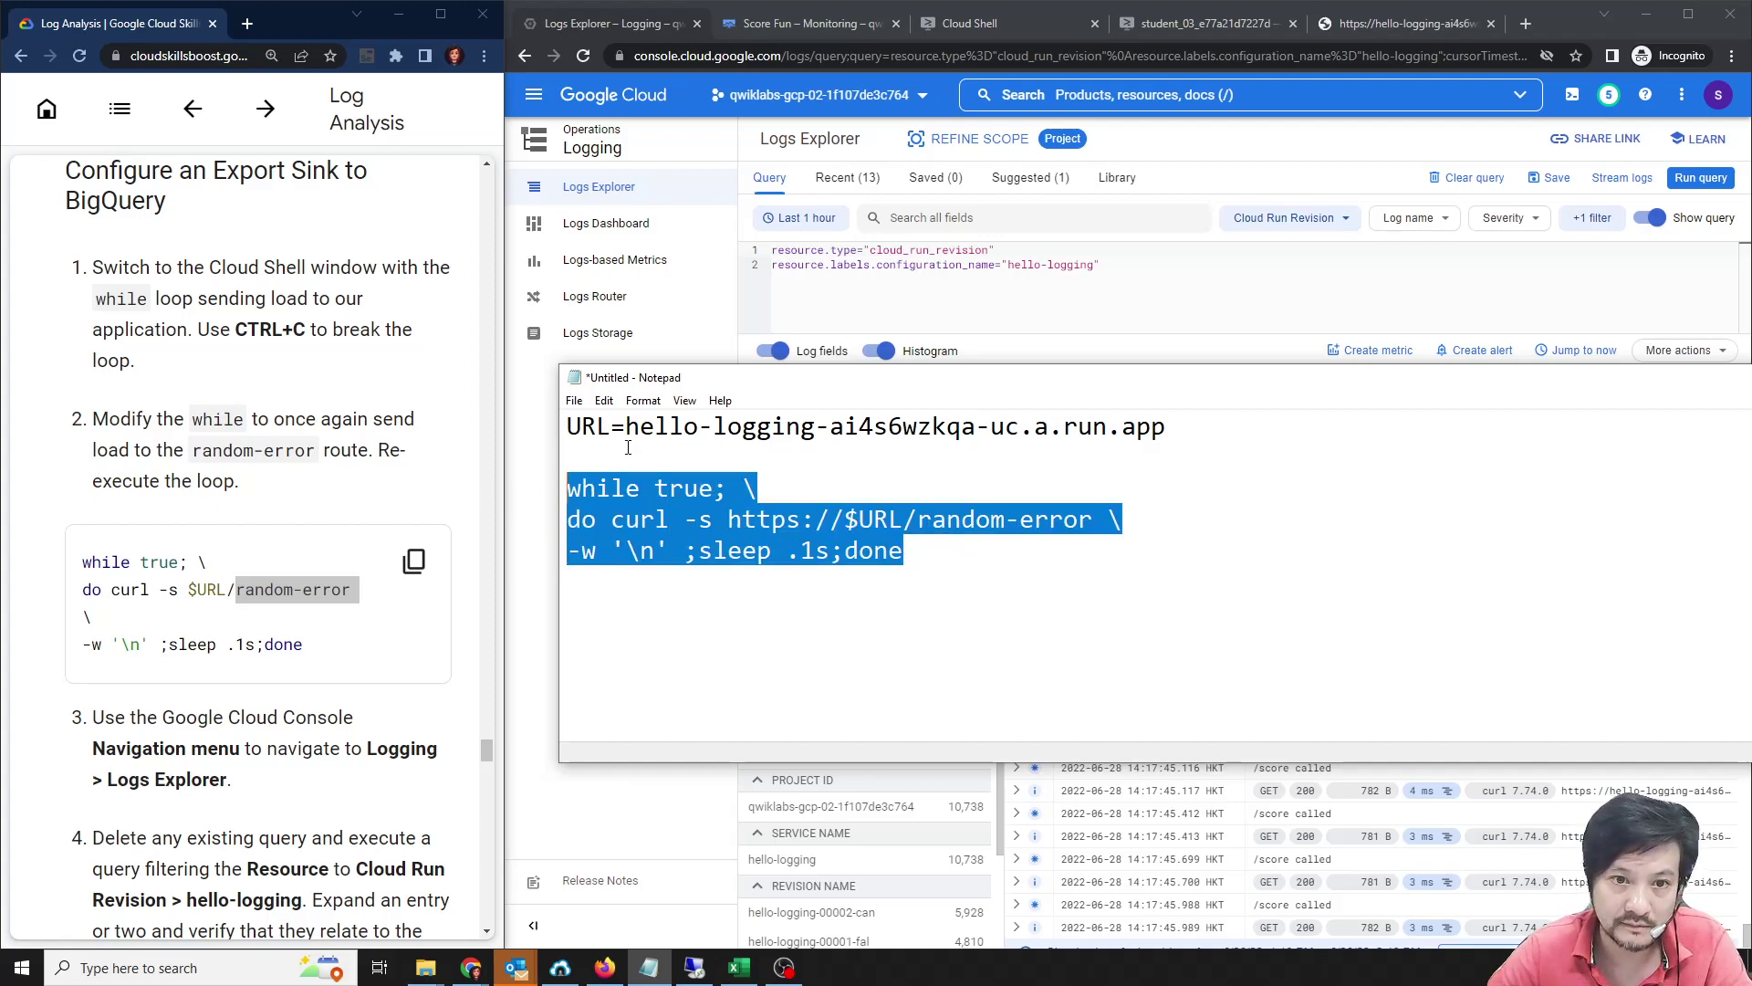
pyautogui.hotkey('ctrl', 'c')
pyautogui.click(994, 29)
pyautogui.hotkey('ctrl', 'c')
pyautogui.hotkey('ctrl', 'v')
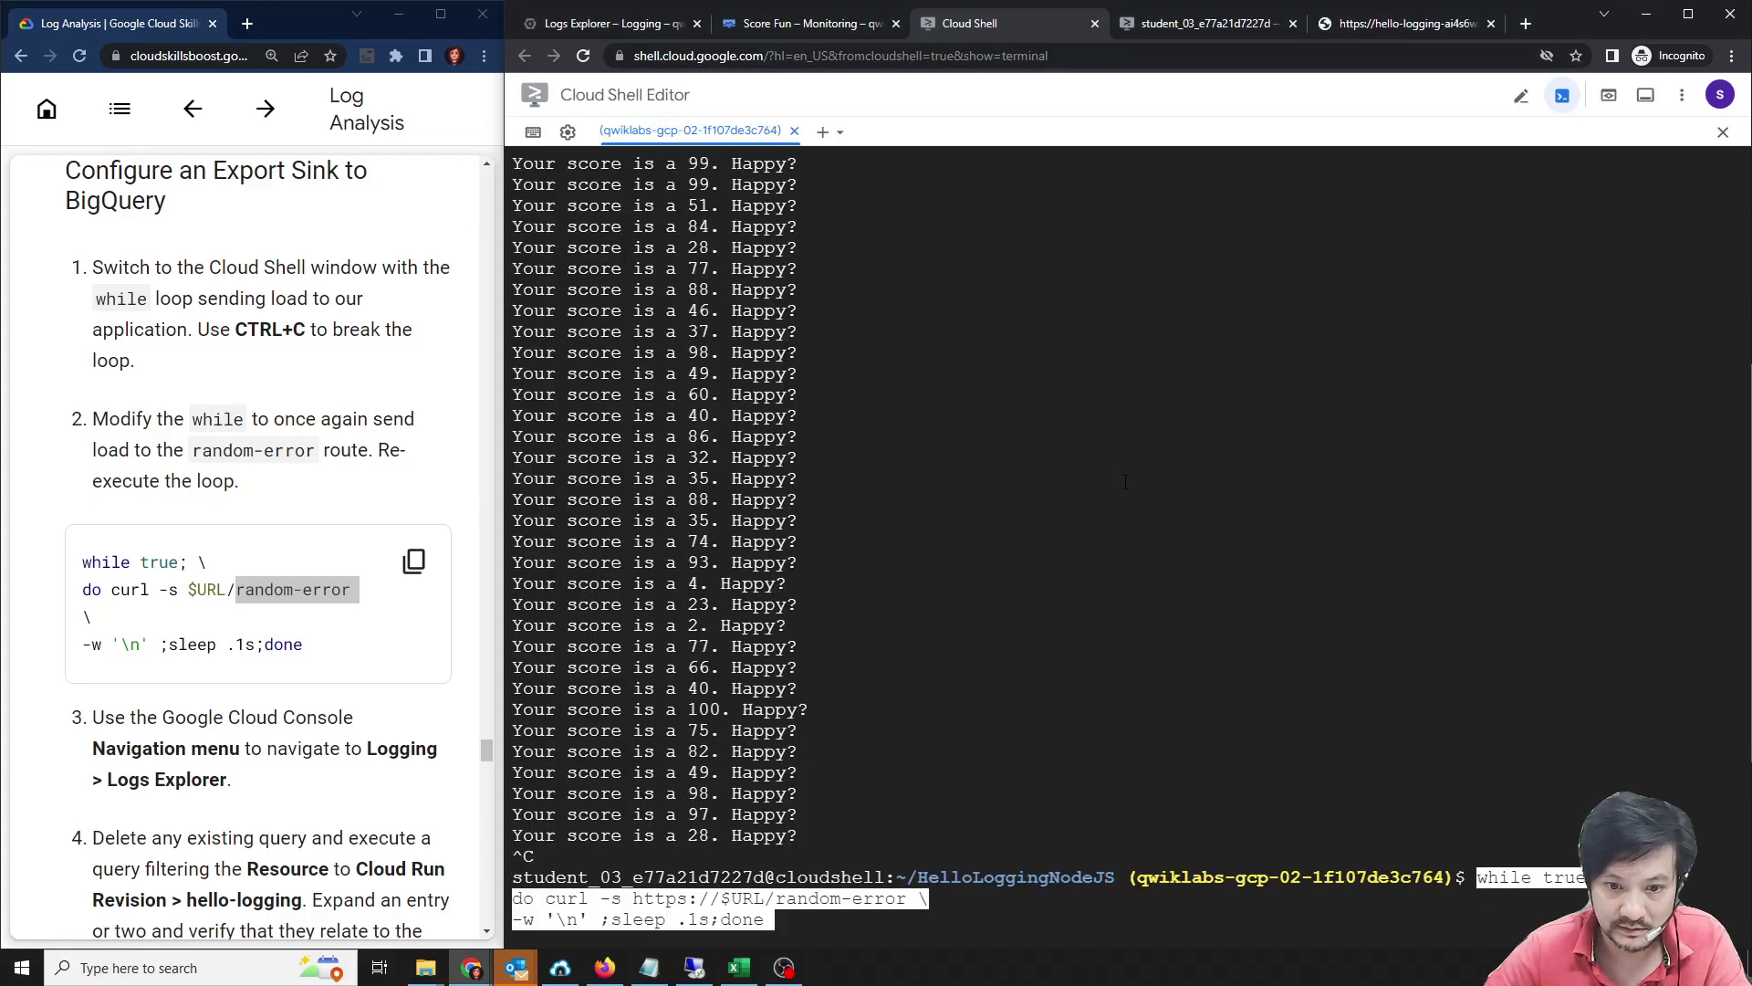
pyautogui.press('Return')
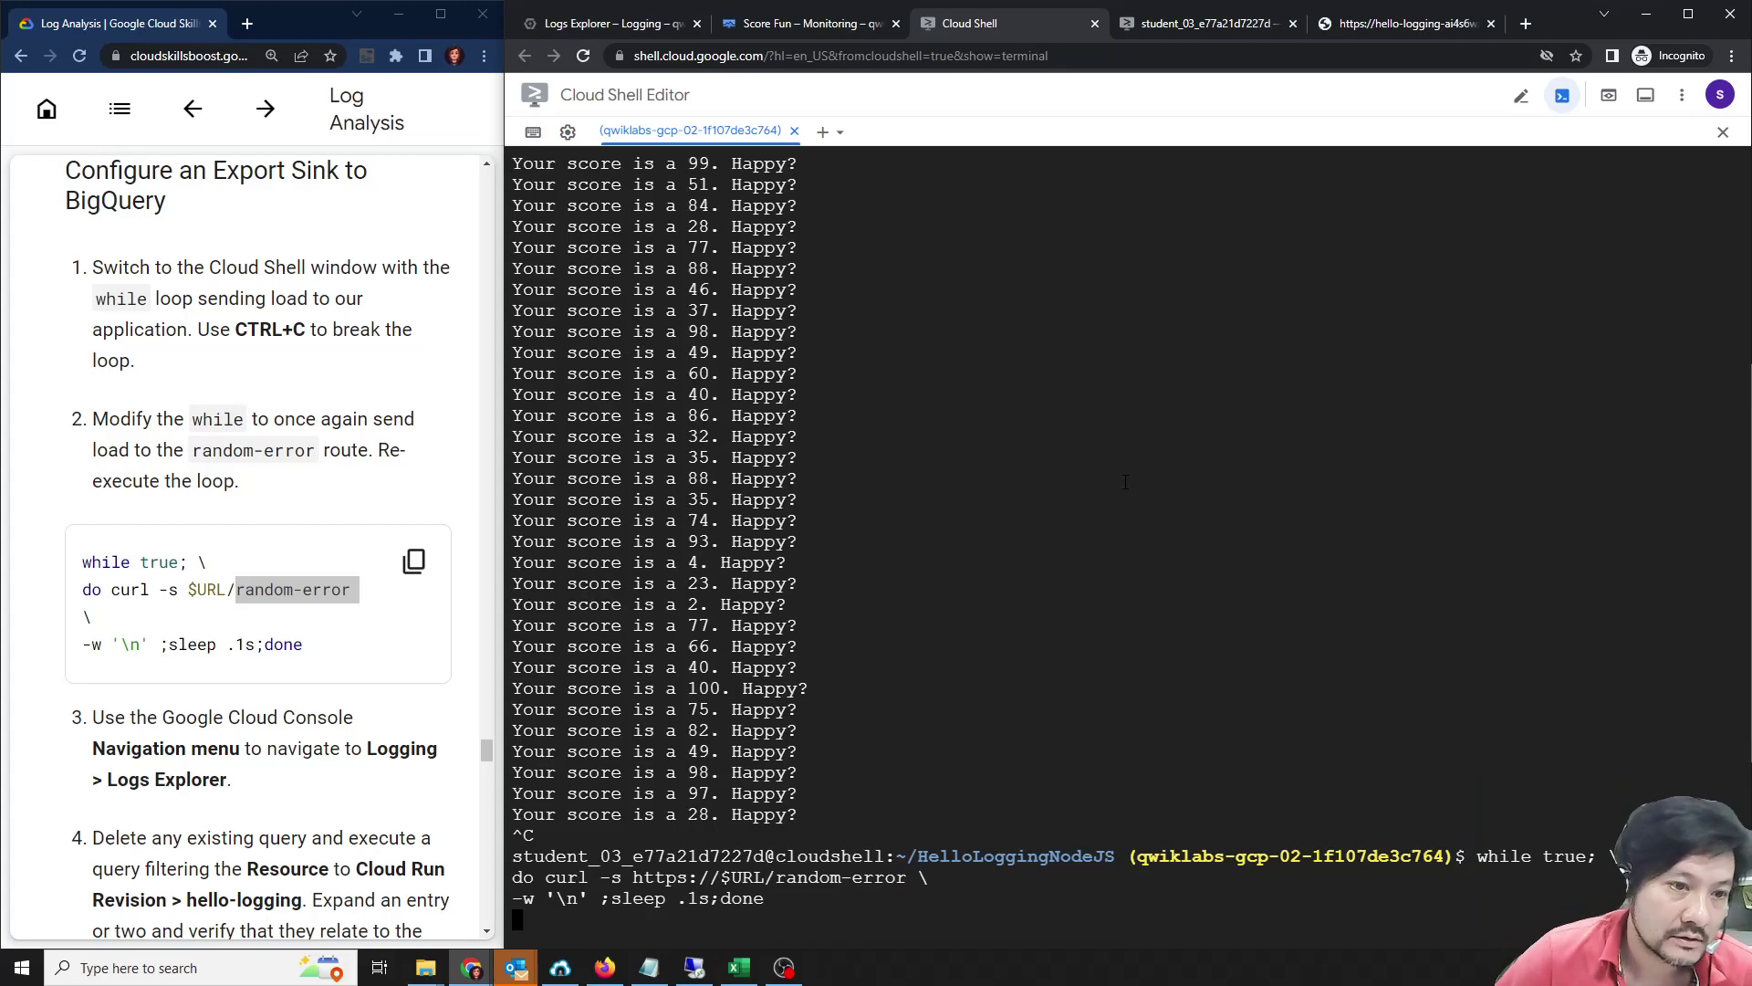
# Rerun the hello-logging query in Logs Explorer to load the newest /random-error entries.
pyautogui.scroll(-2, 310, 648)
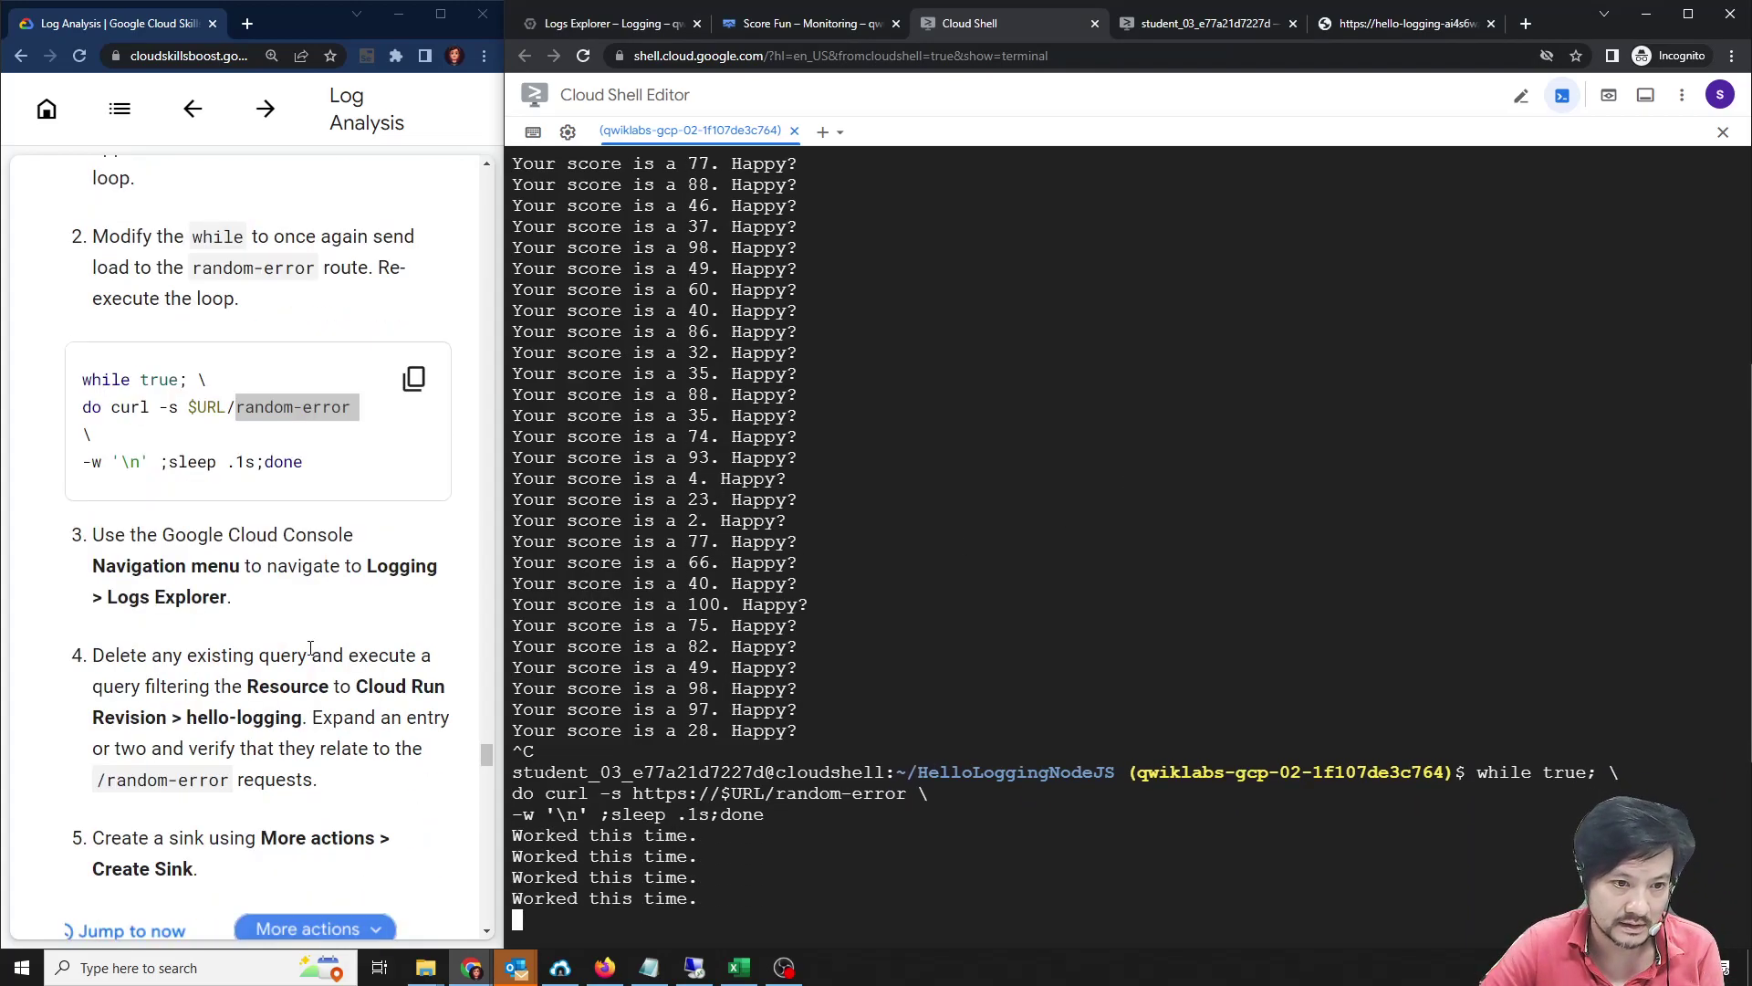
pyautogui.click(643, 35)
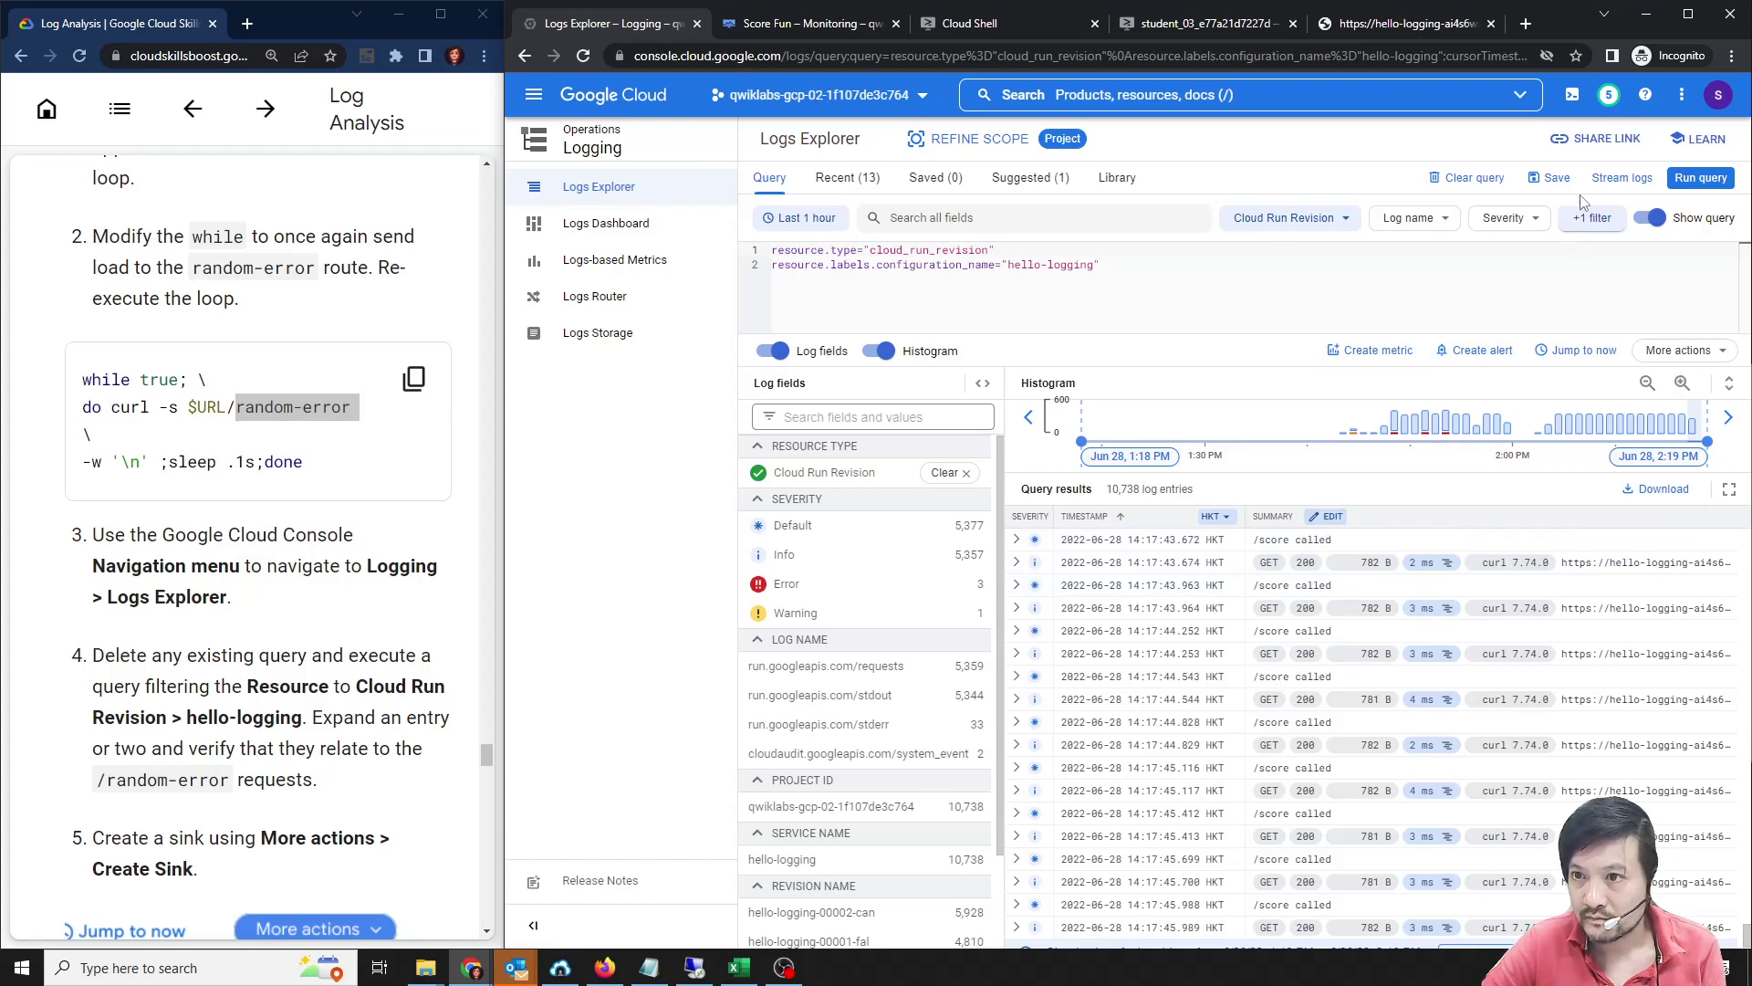
pyautogui.click(1700, 178)
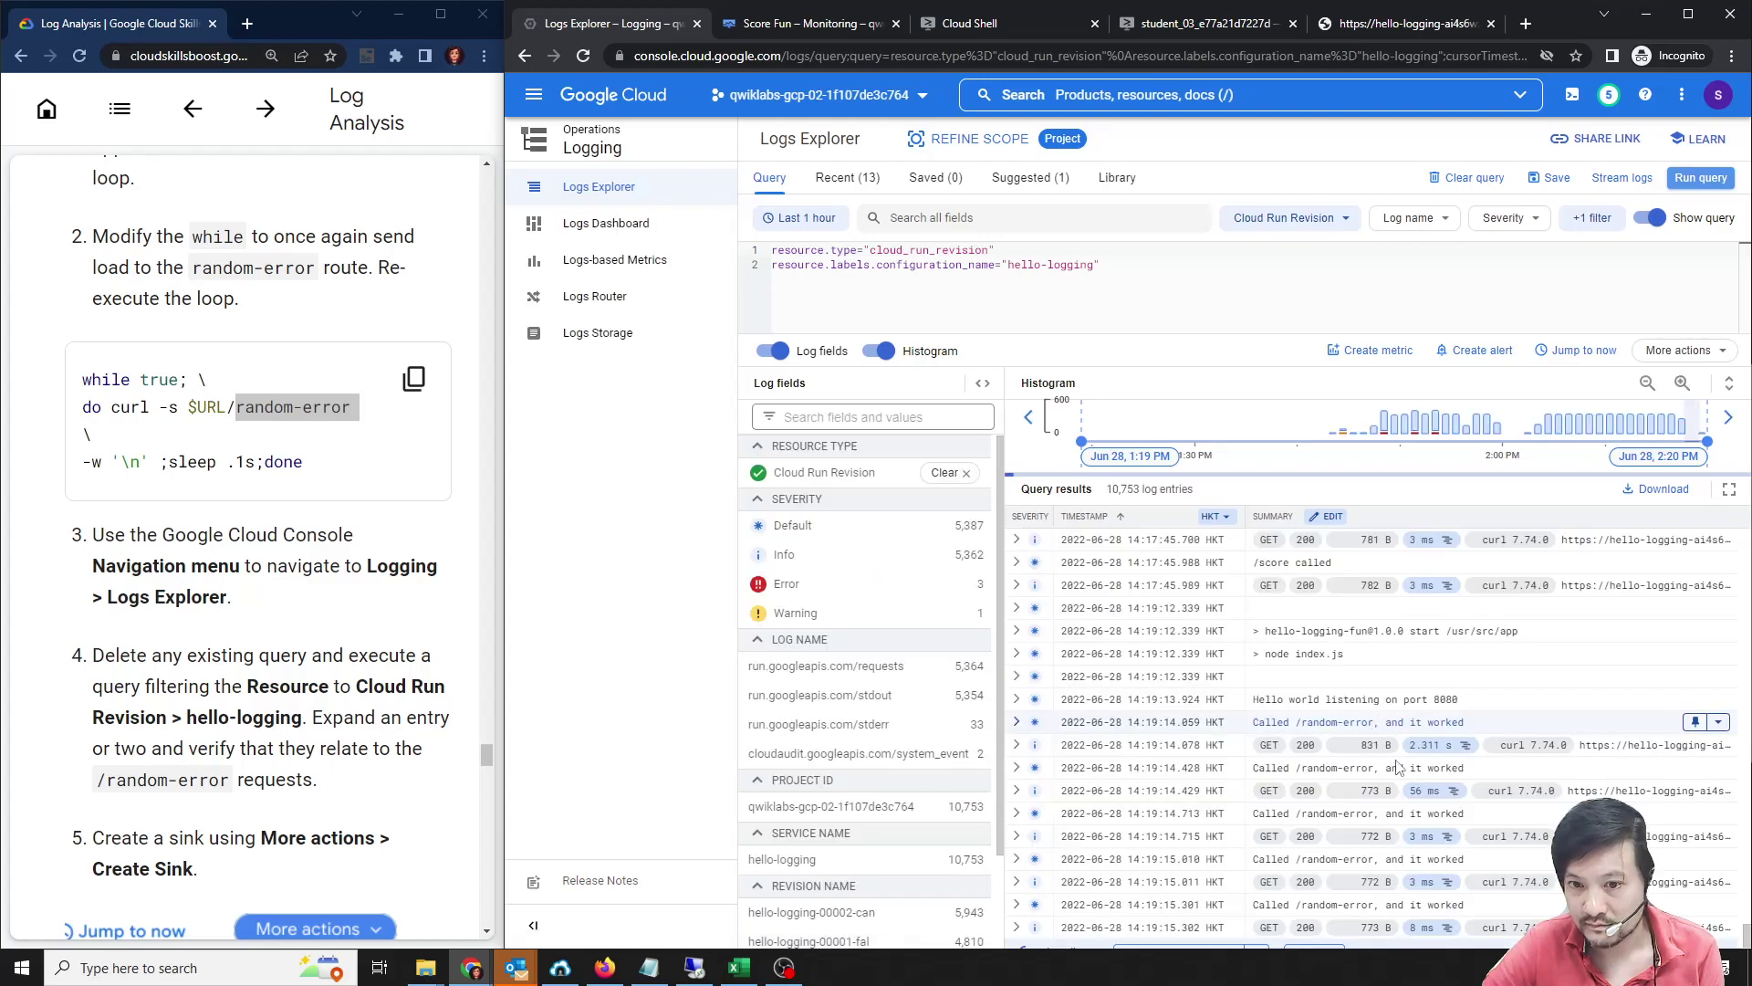
# Look through the newest /random-error log entries and jump the query results to the current time.
pyautogui.scroll(-1, 1361, 886)
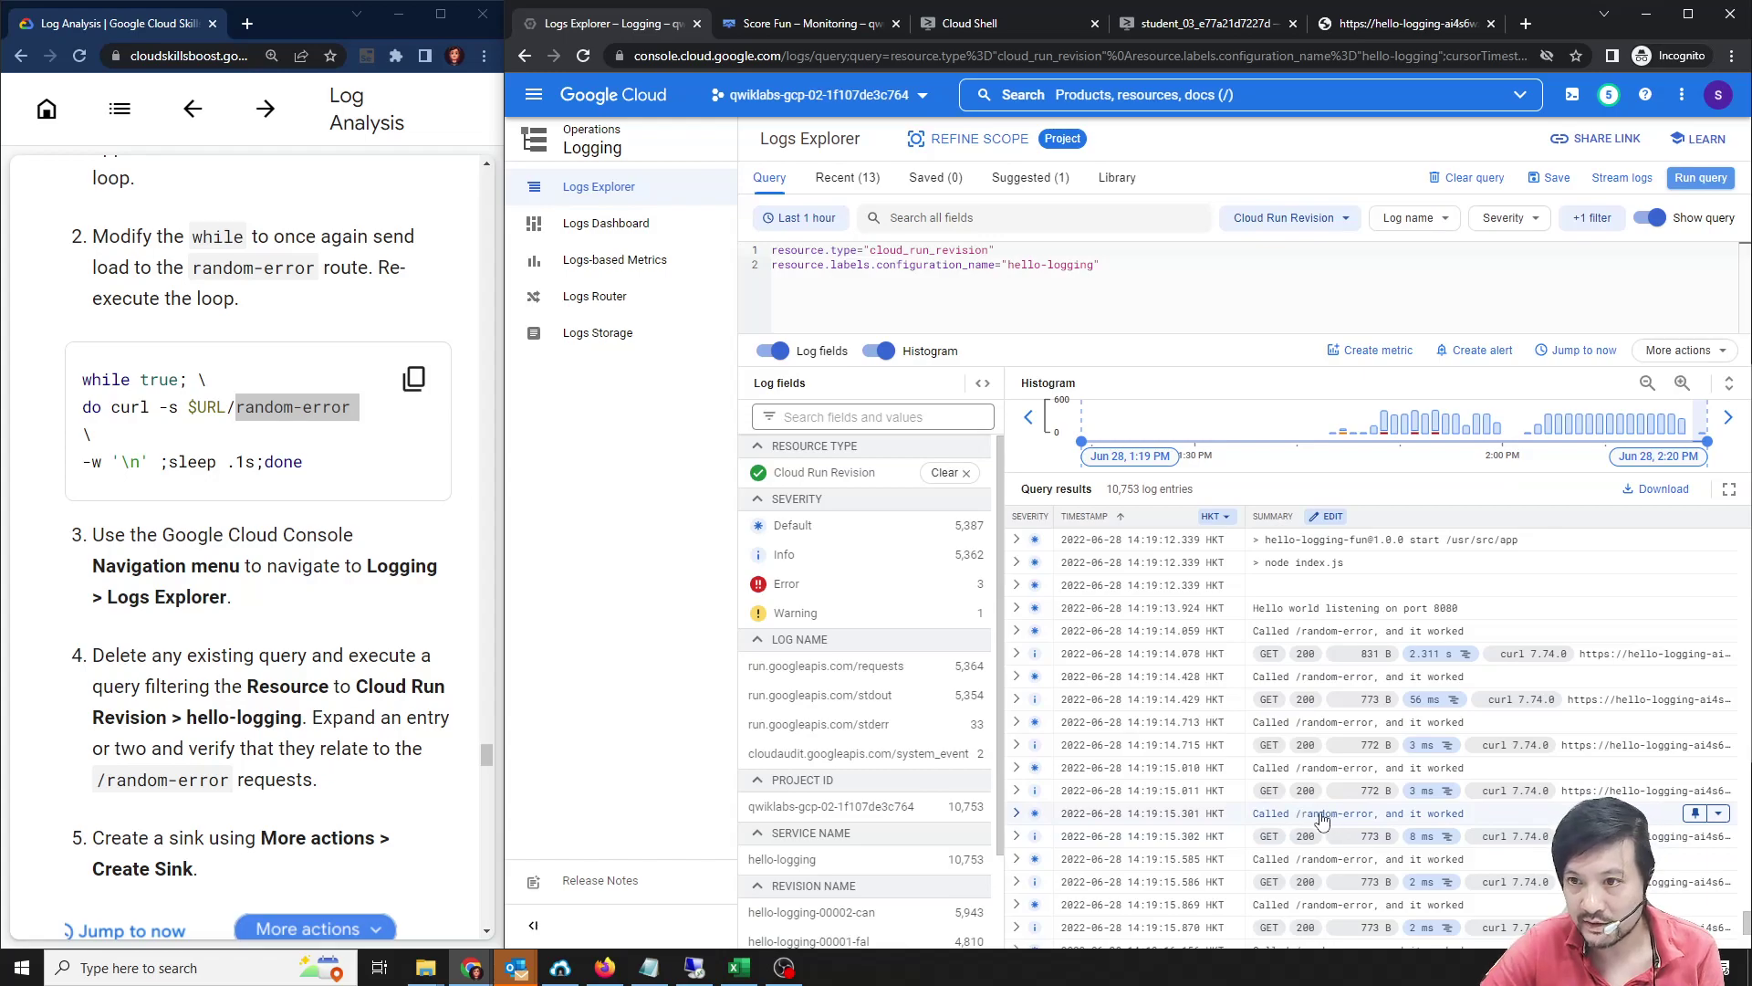
pyautogui.click(1576, 350)
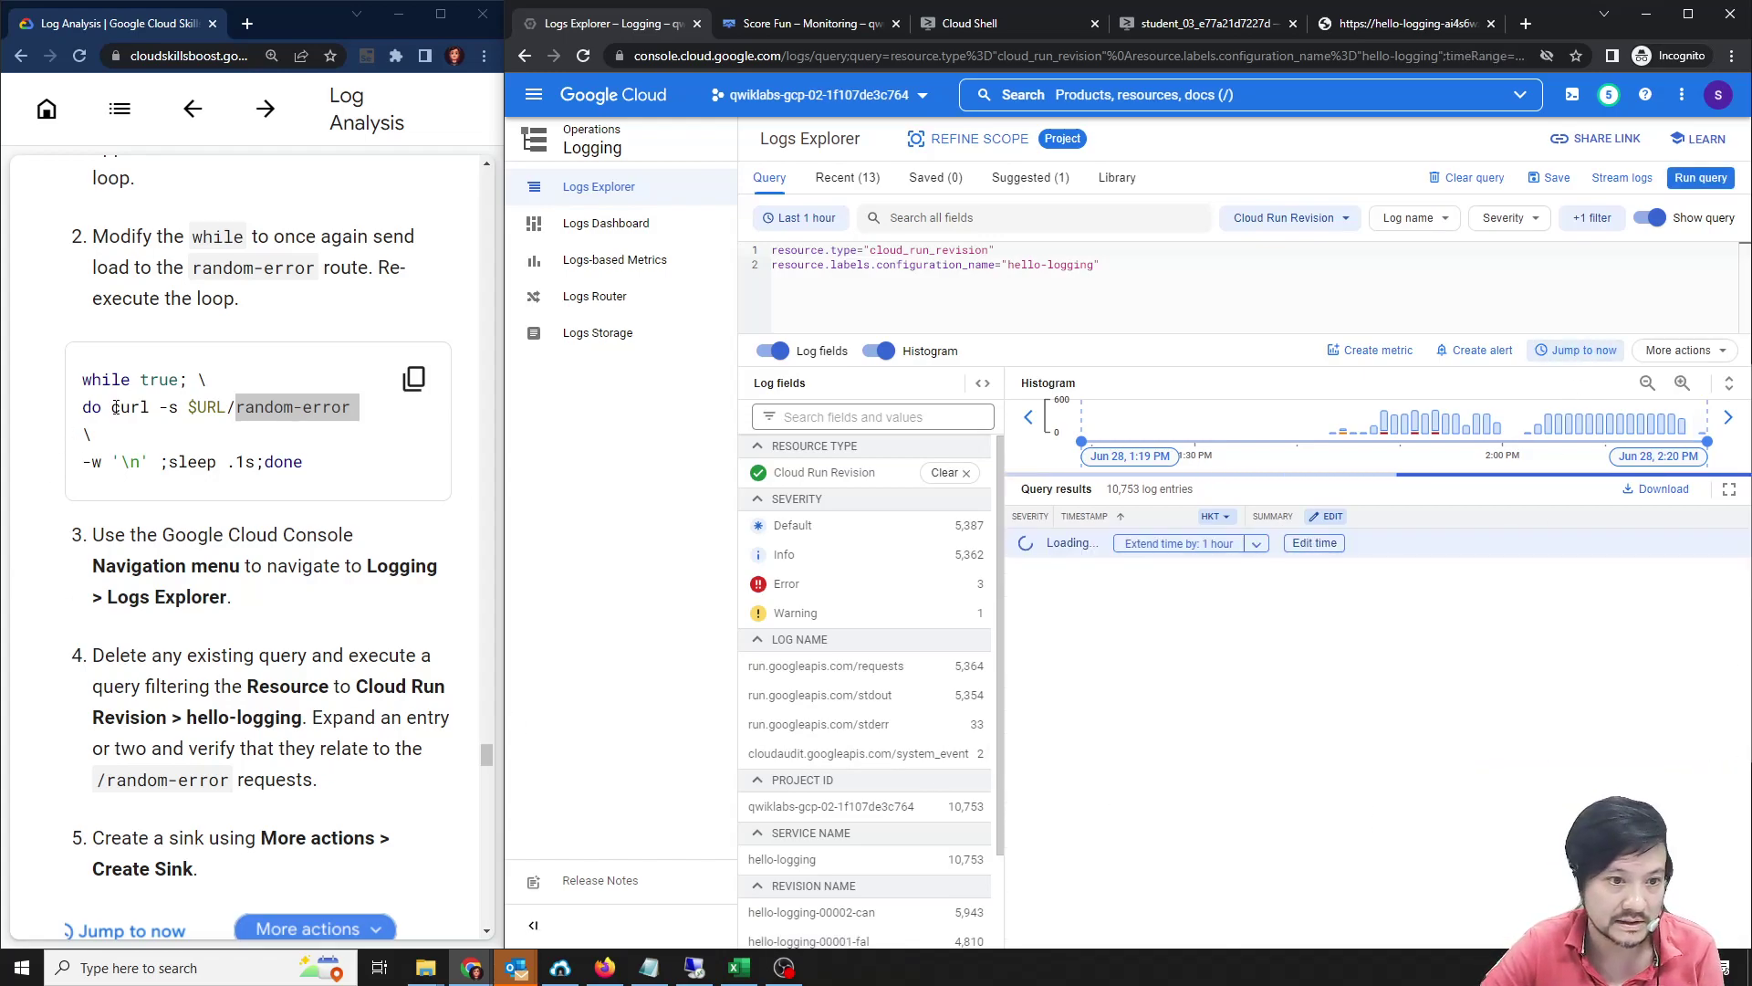
# Open the sink creation form from the current hello-logging query.
pyautogui.scroll(-1, 232, 675)
pyautogui.scroll(-2, 230, 680)
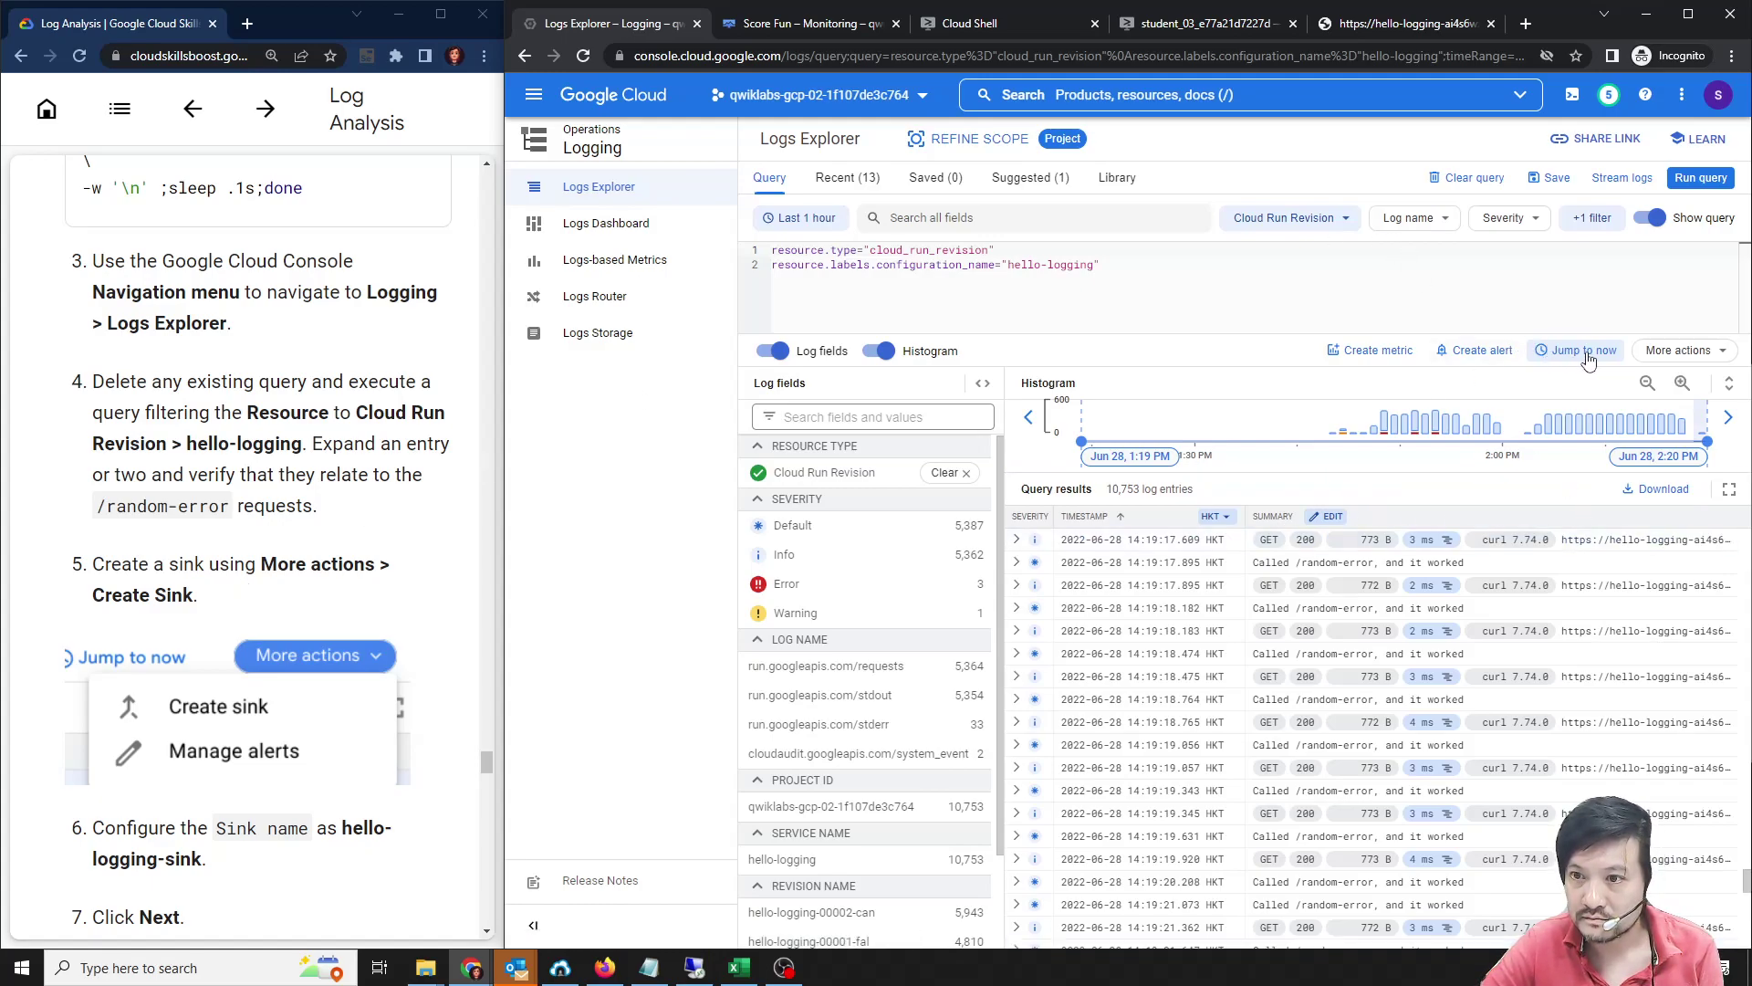
pyautogui.click(1699, 356)
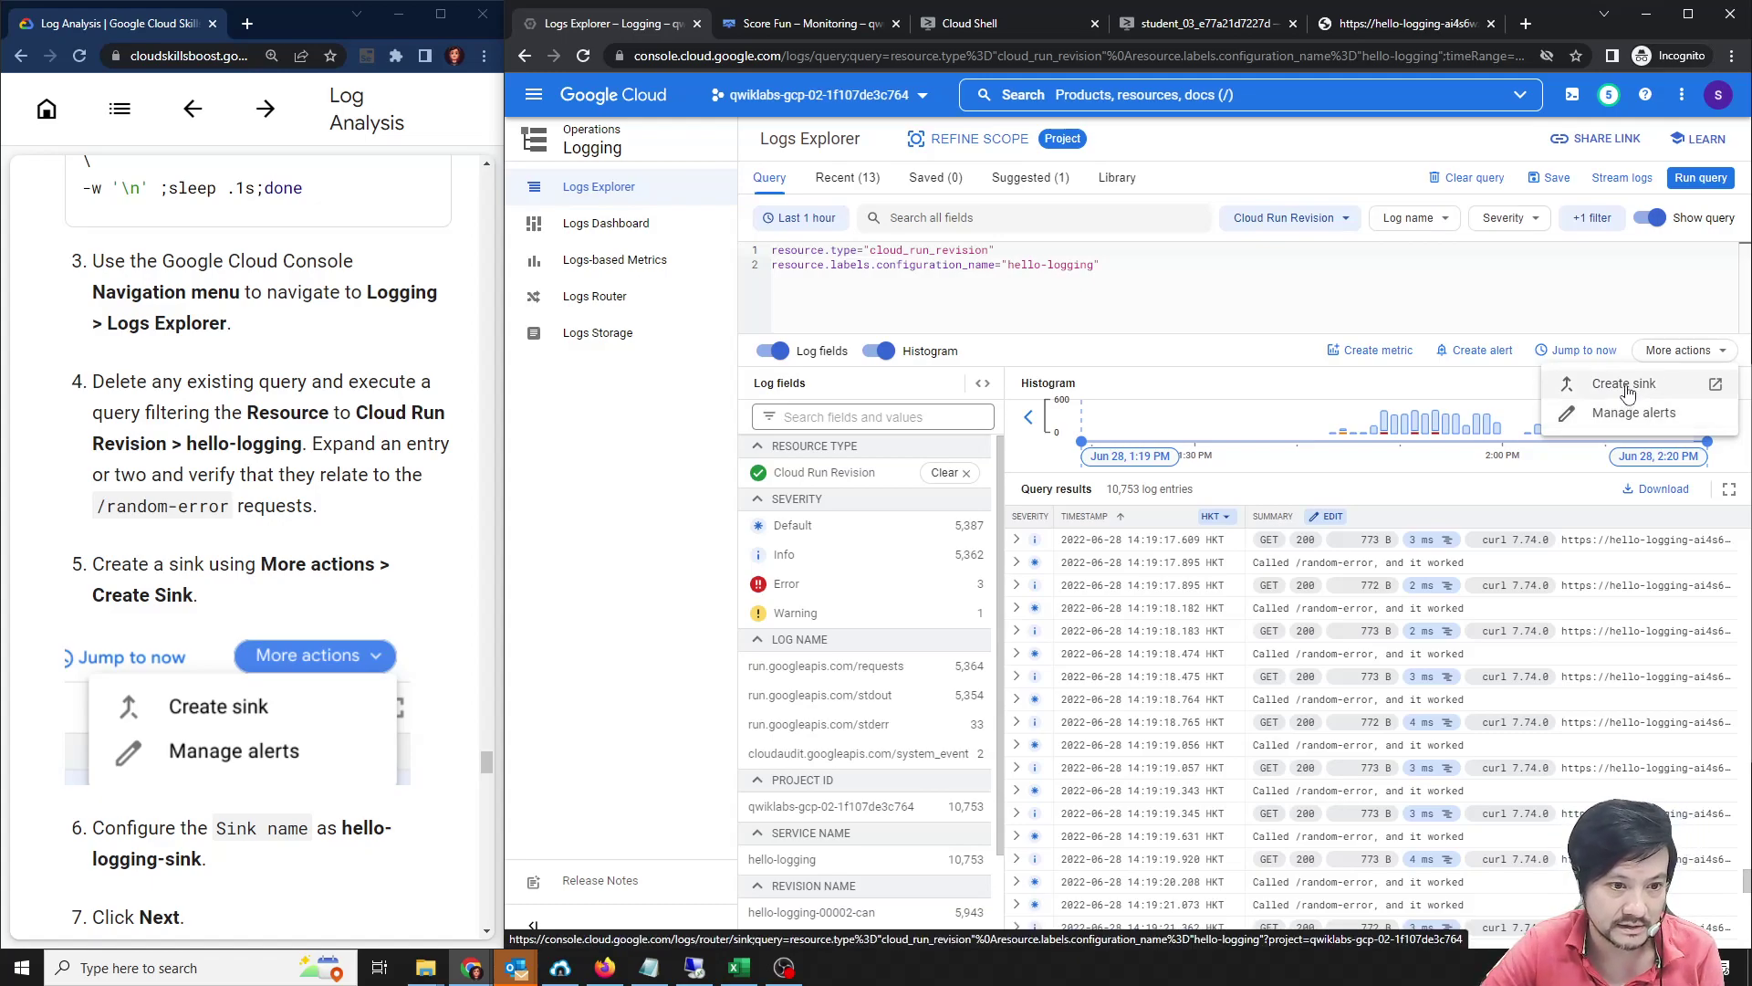
pyautogui.scroll(-3, 368, 573)
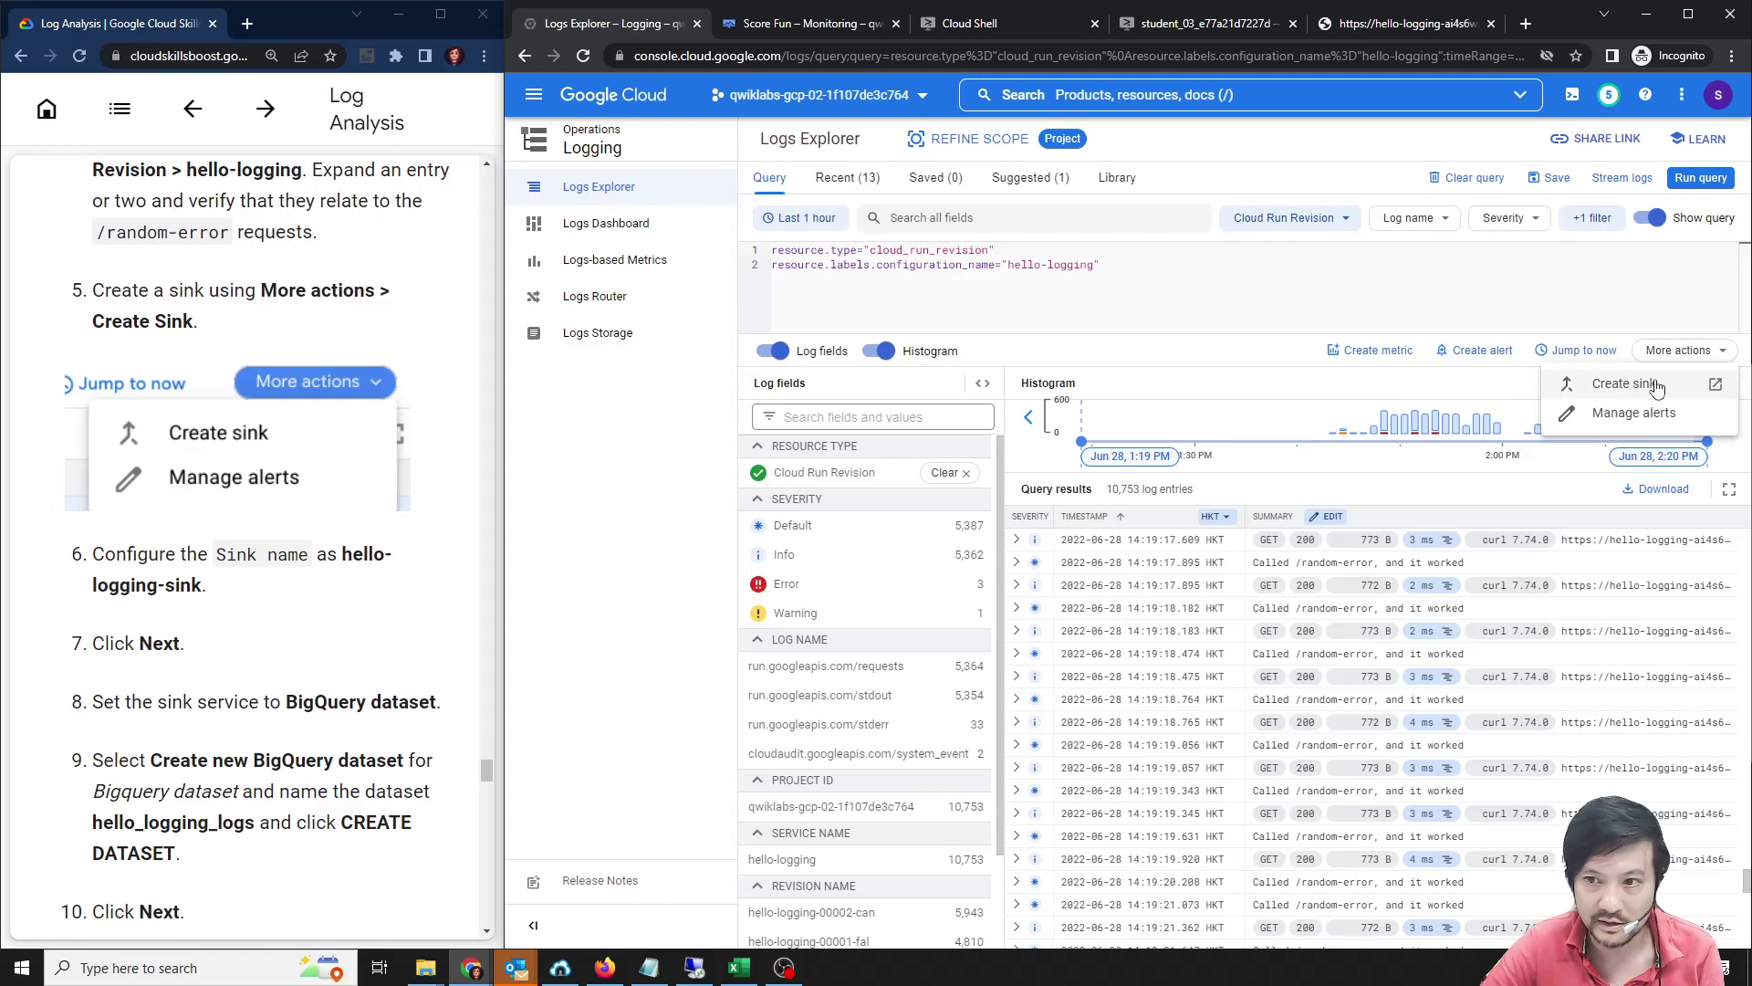
pyautogui.click(1624, 384)
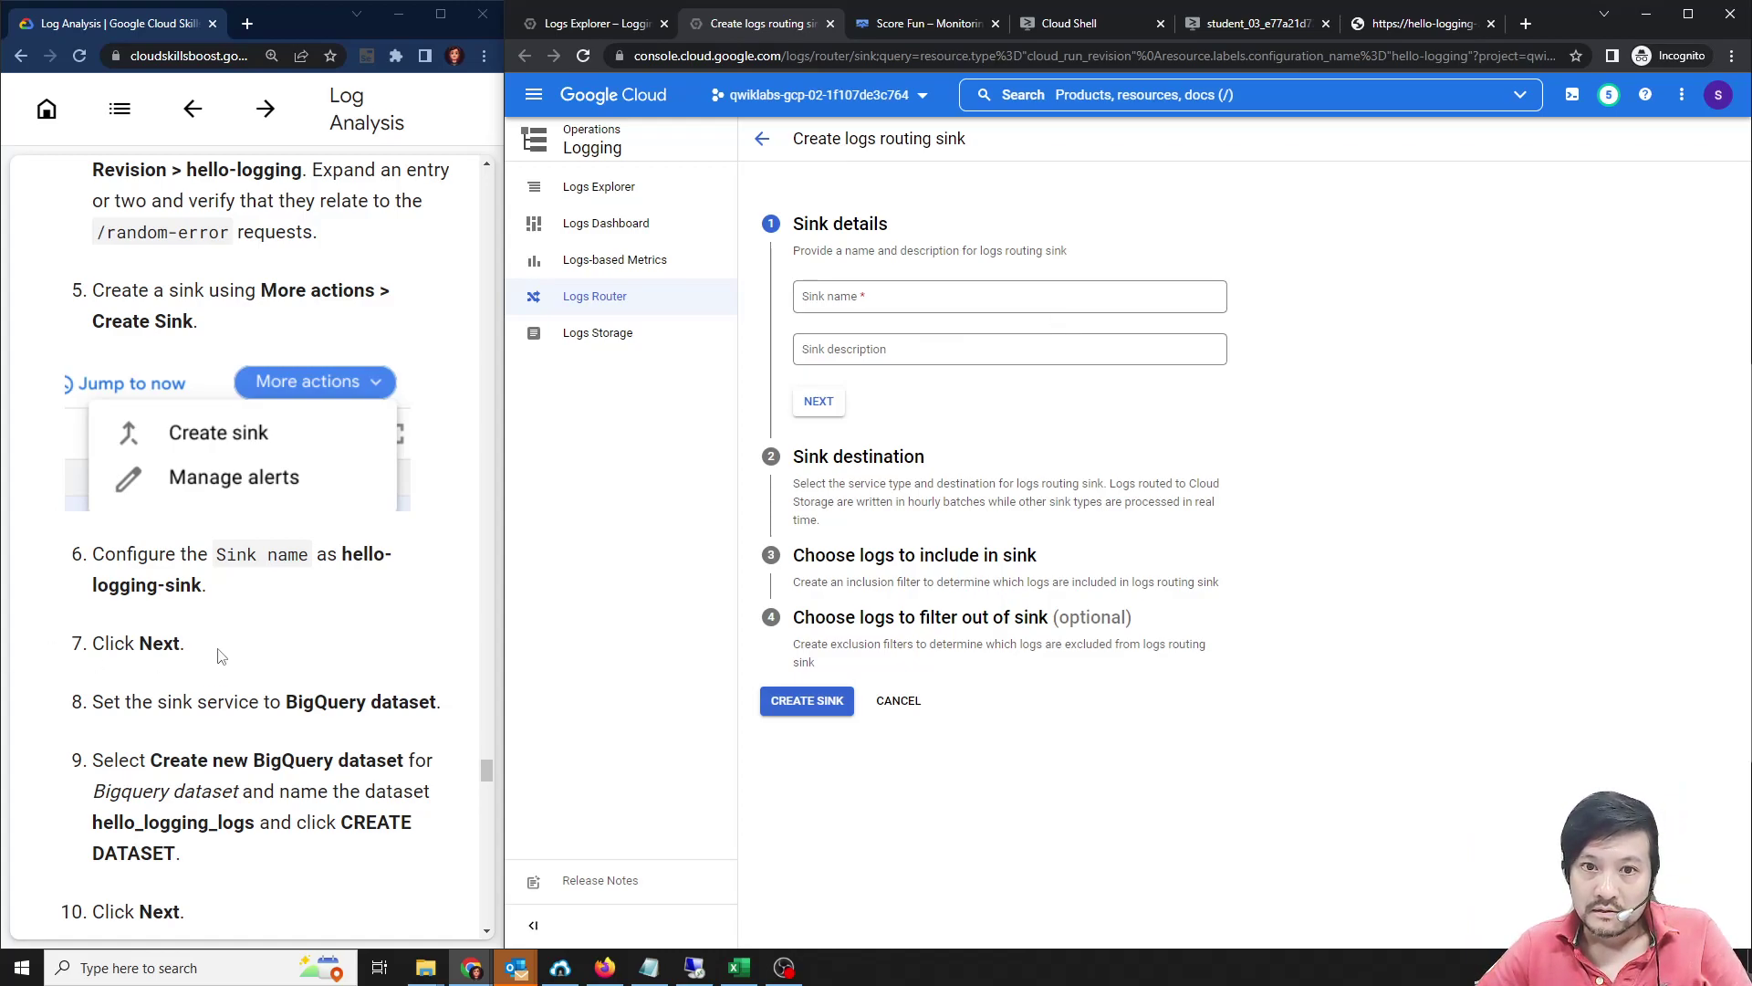
# Name the logs routing sink hello-logging-sink, as given in the lab instructions, and continue to its destination settings.
pyautogui.scroll(-3, 219, 655)
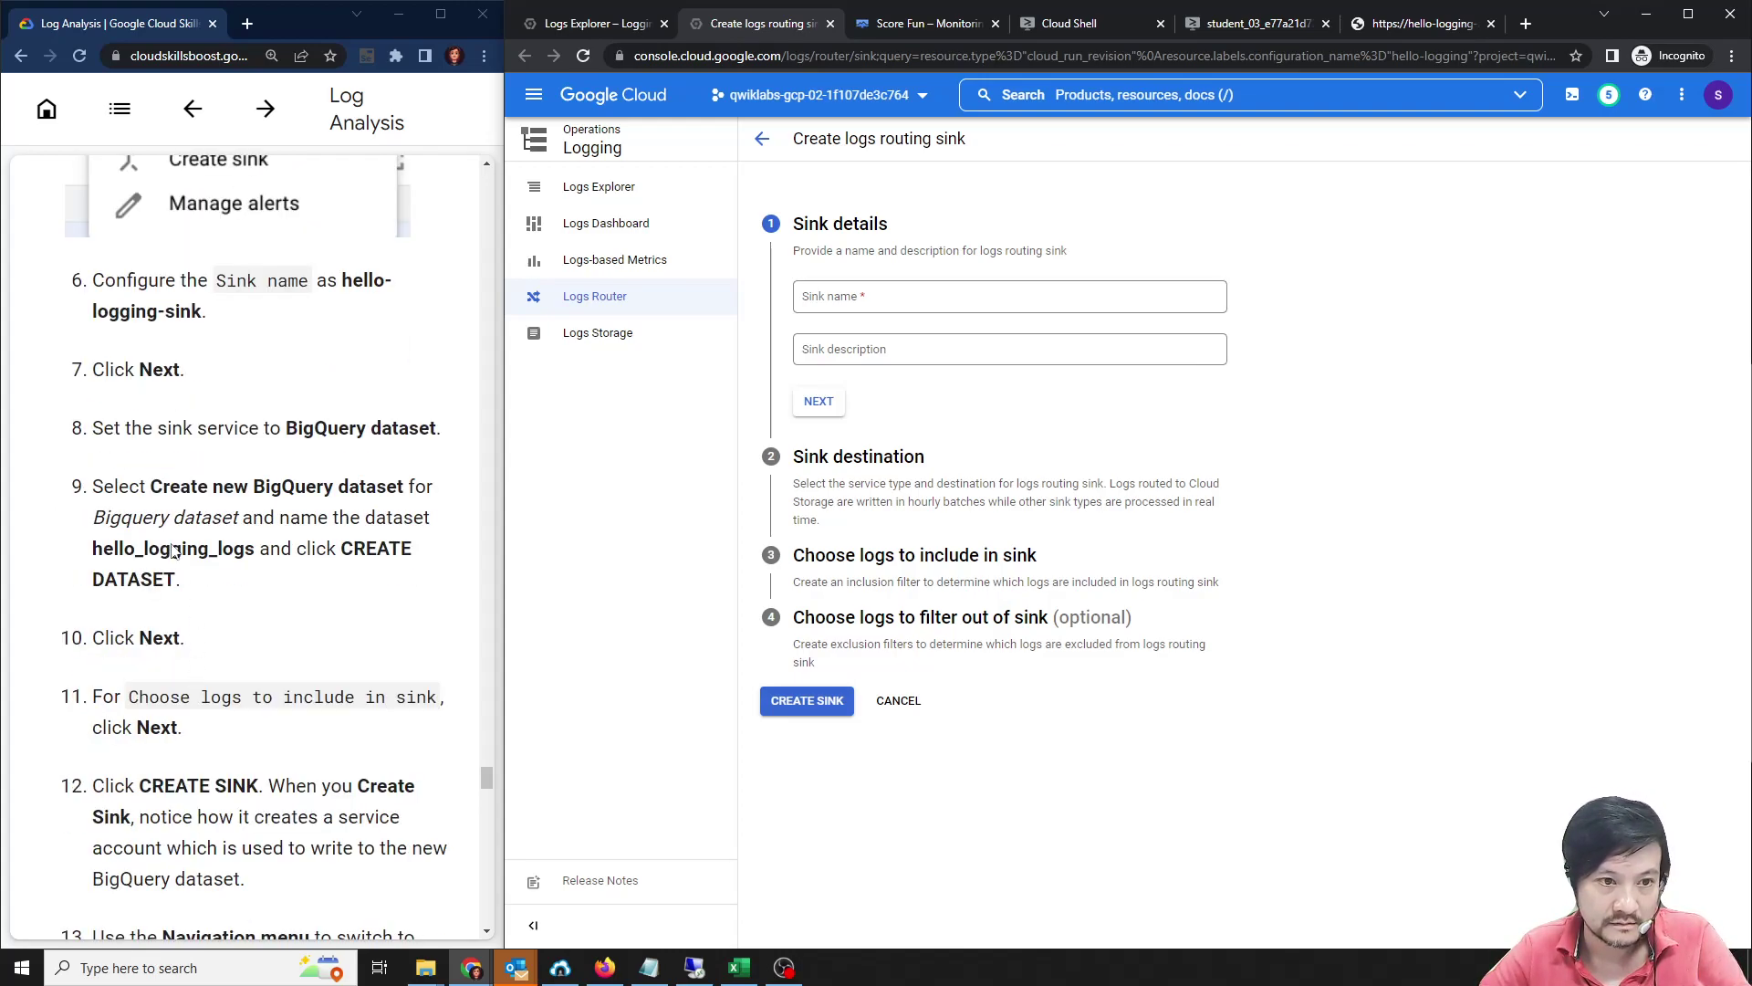
pyautogui.moveTo(150, 486); pyautogui.dragTo(410, 486)
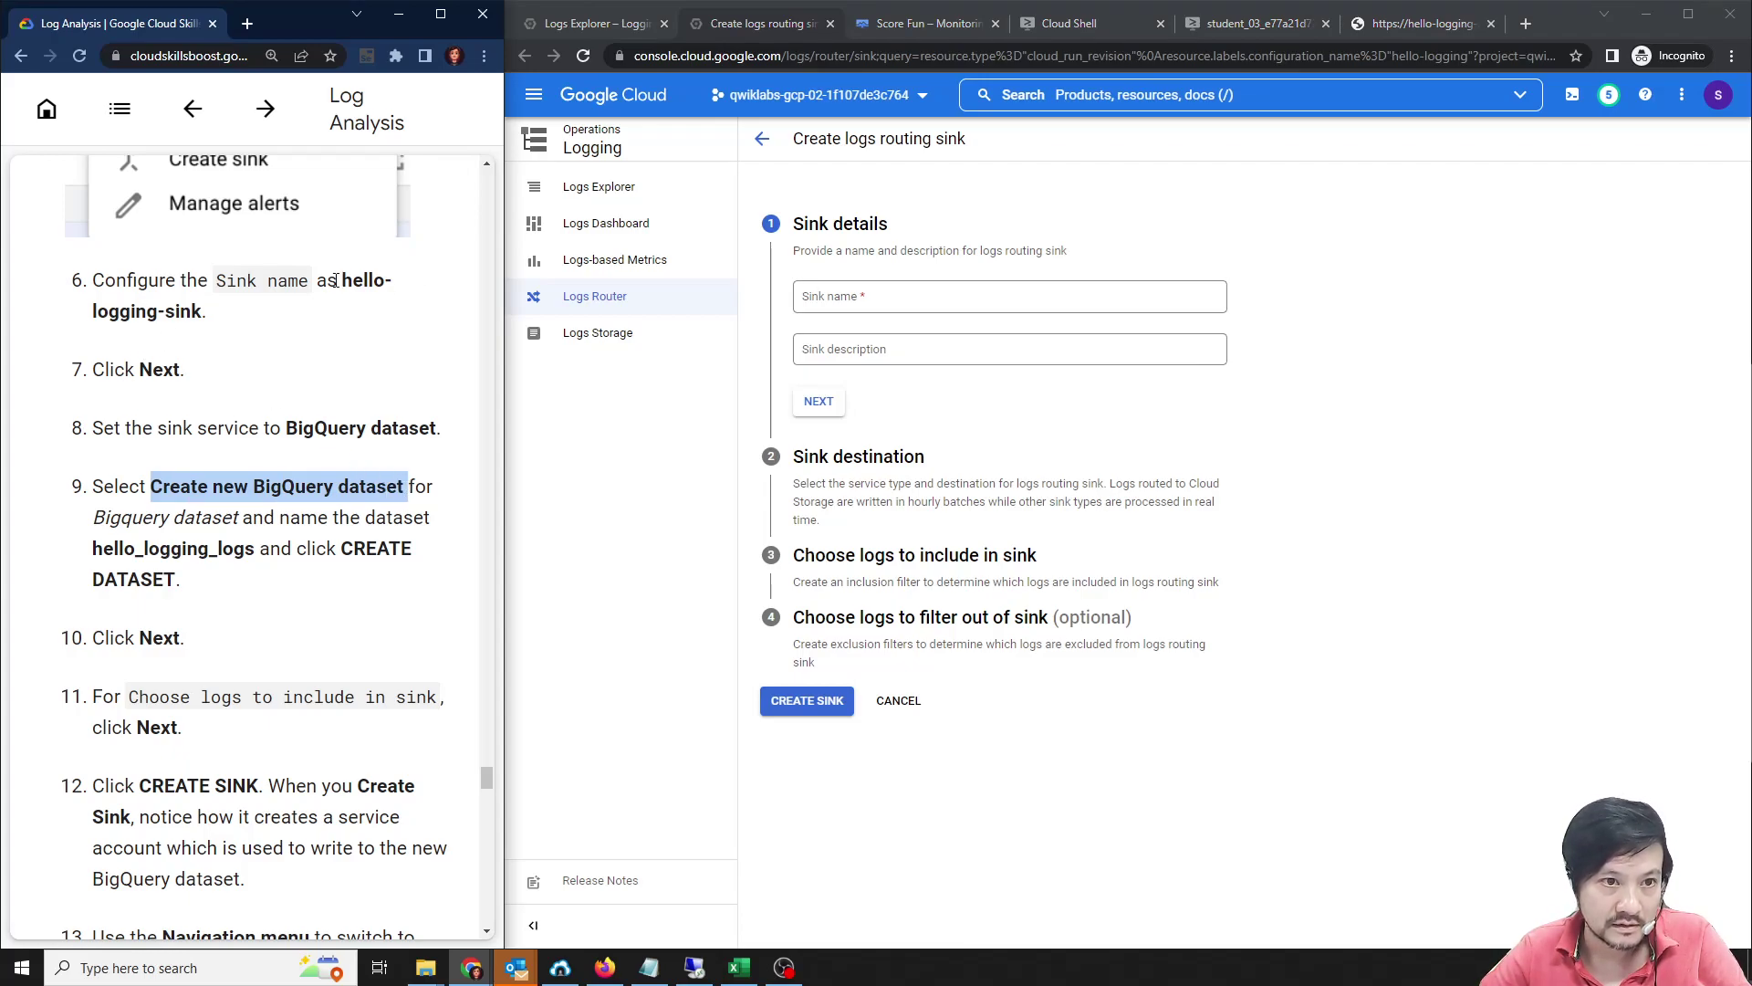
pyautogui.scroll(2, 336, 280)
pyautogui.moveTo(342, 463); pyautogui.dragTo(204, 500)
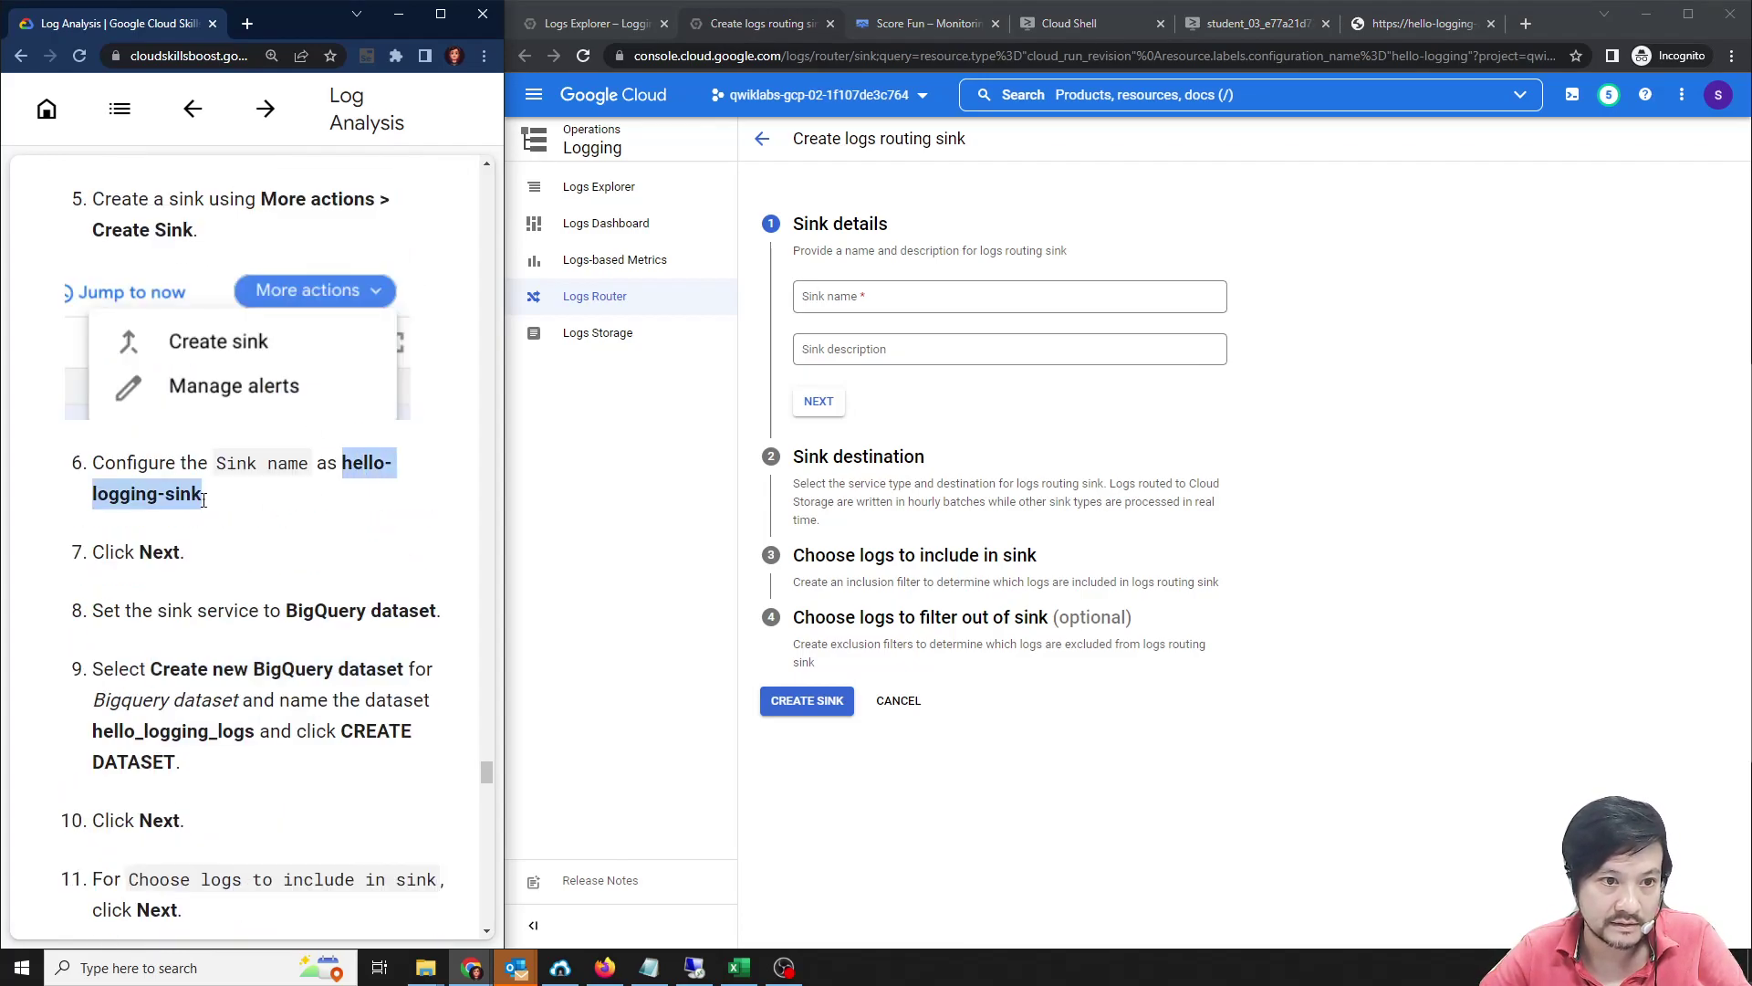
pyautogui.click(922, 301)
pyautogui.hotkey('ctrl', 'v')
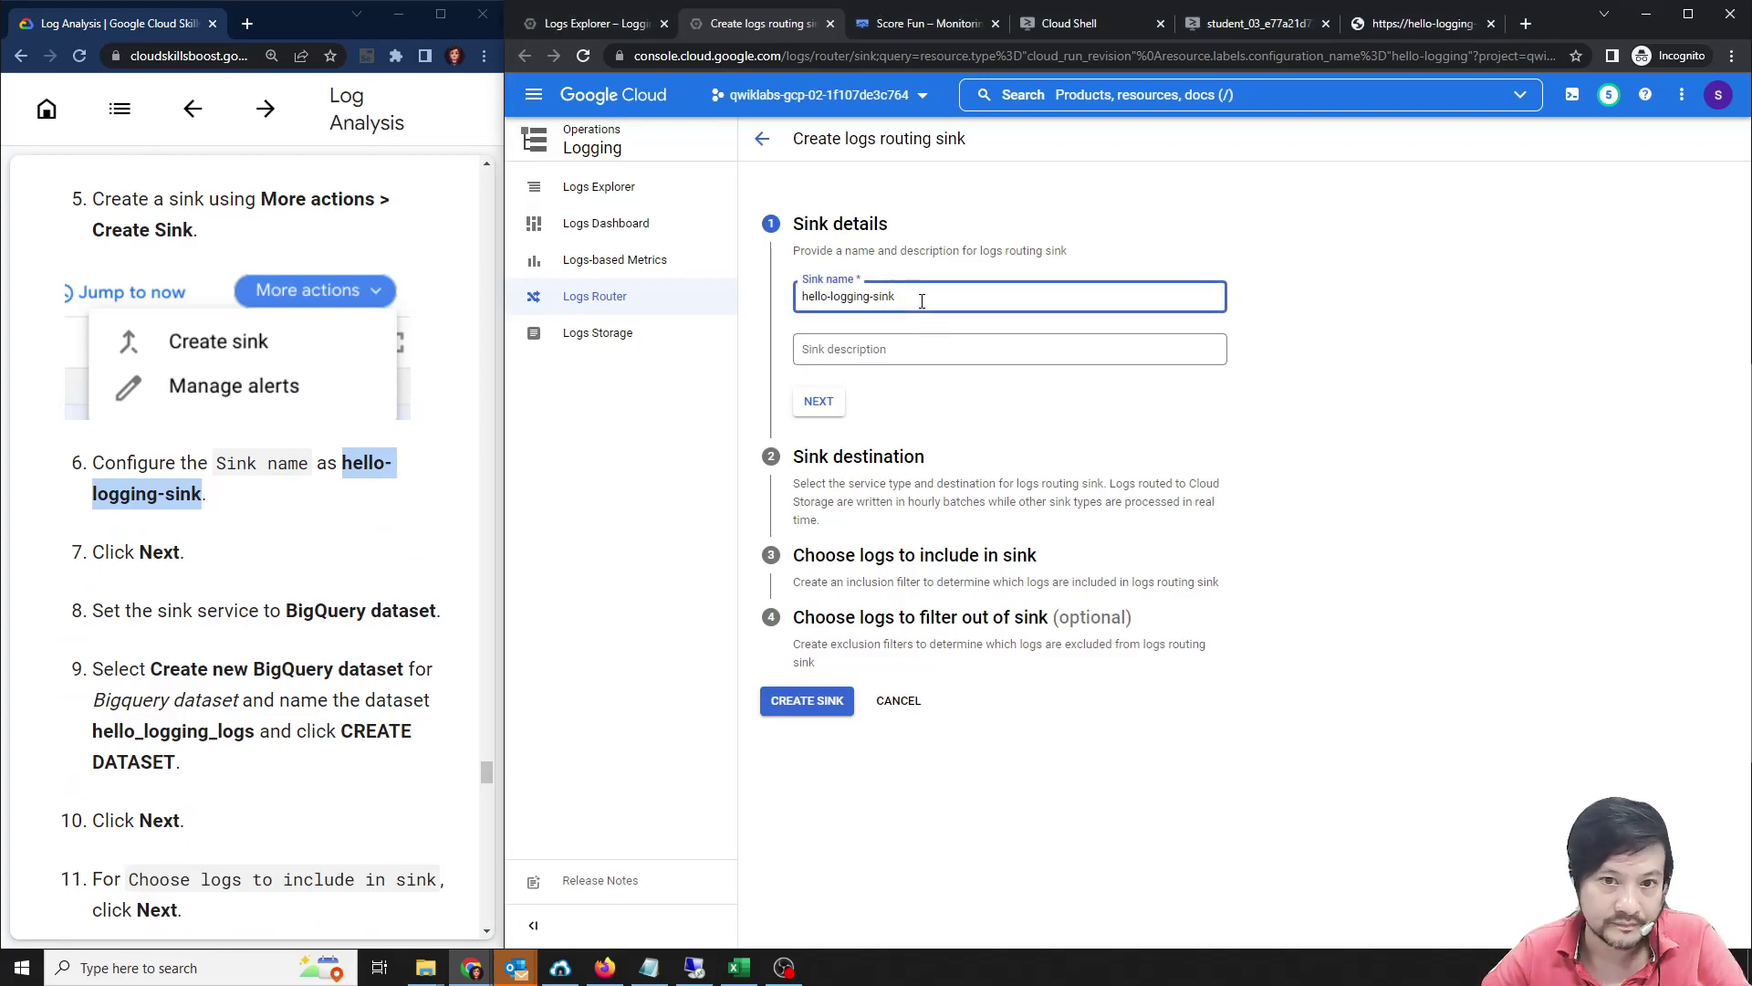
pyautogui.click(819, 406)
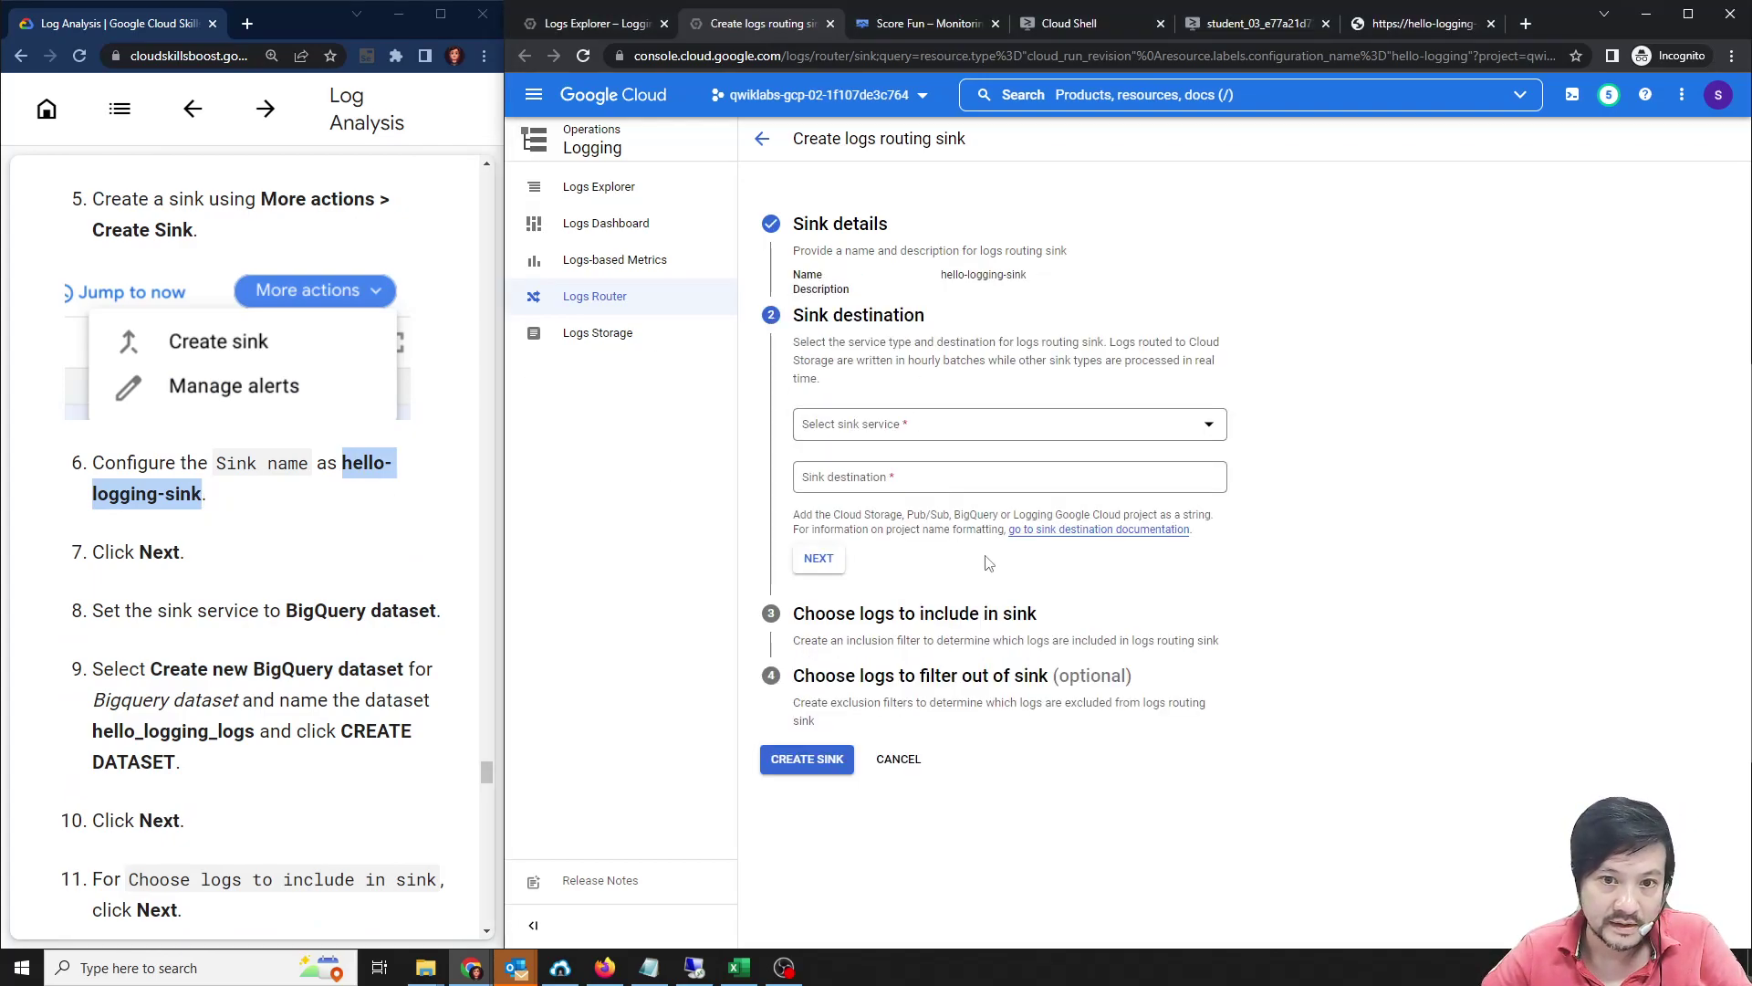
# Set the sink service to BigQuery dataset.
pyautogui.click(926, 425)
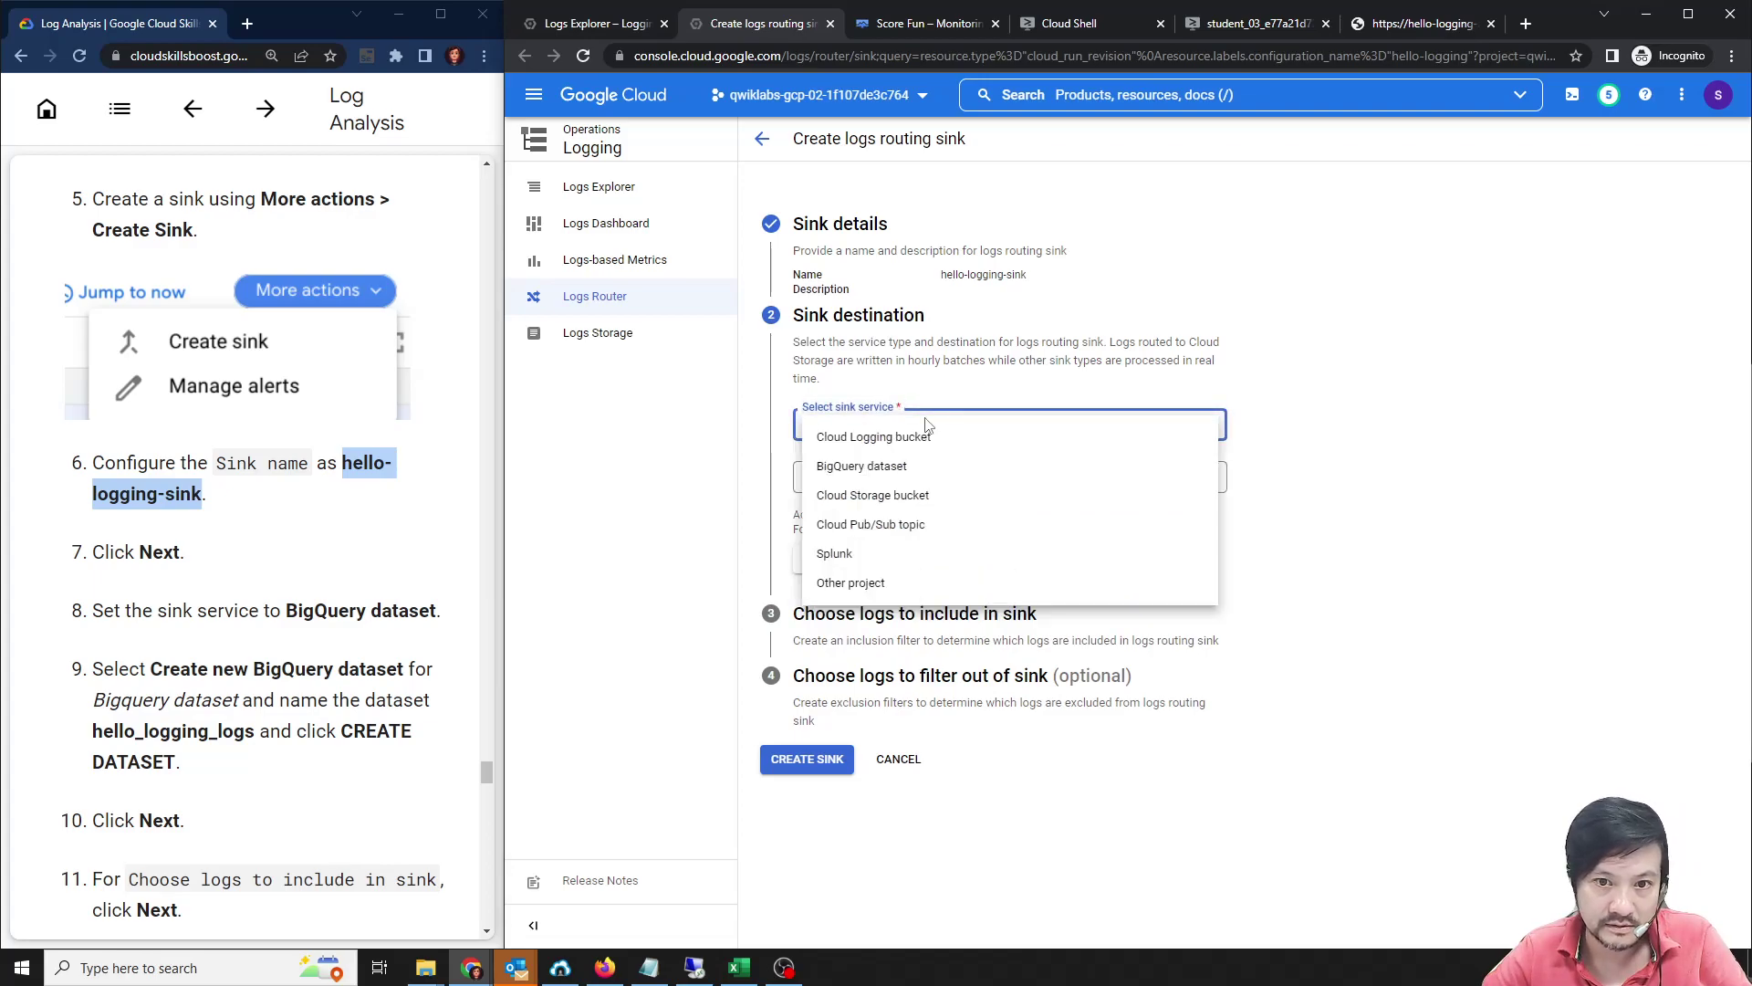
pyautogui.click(911, 470)
pyautogui.scroll(-1, 173, 646)
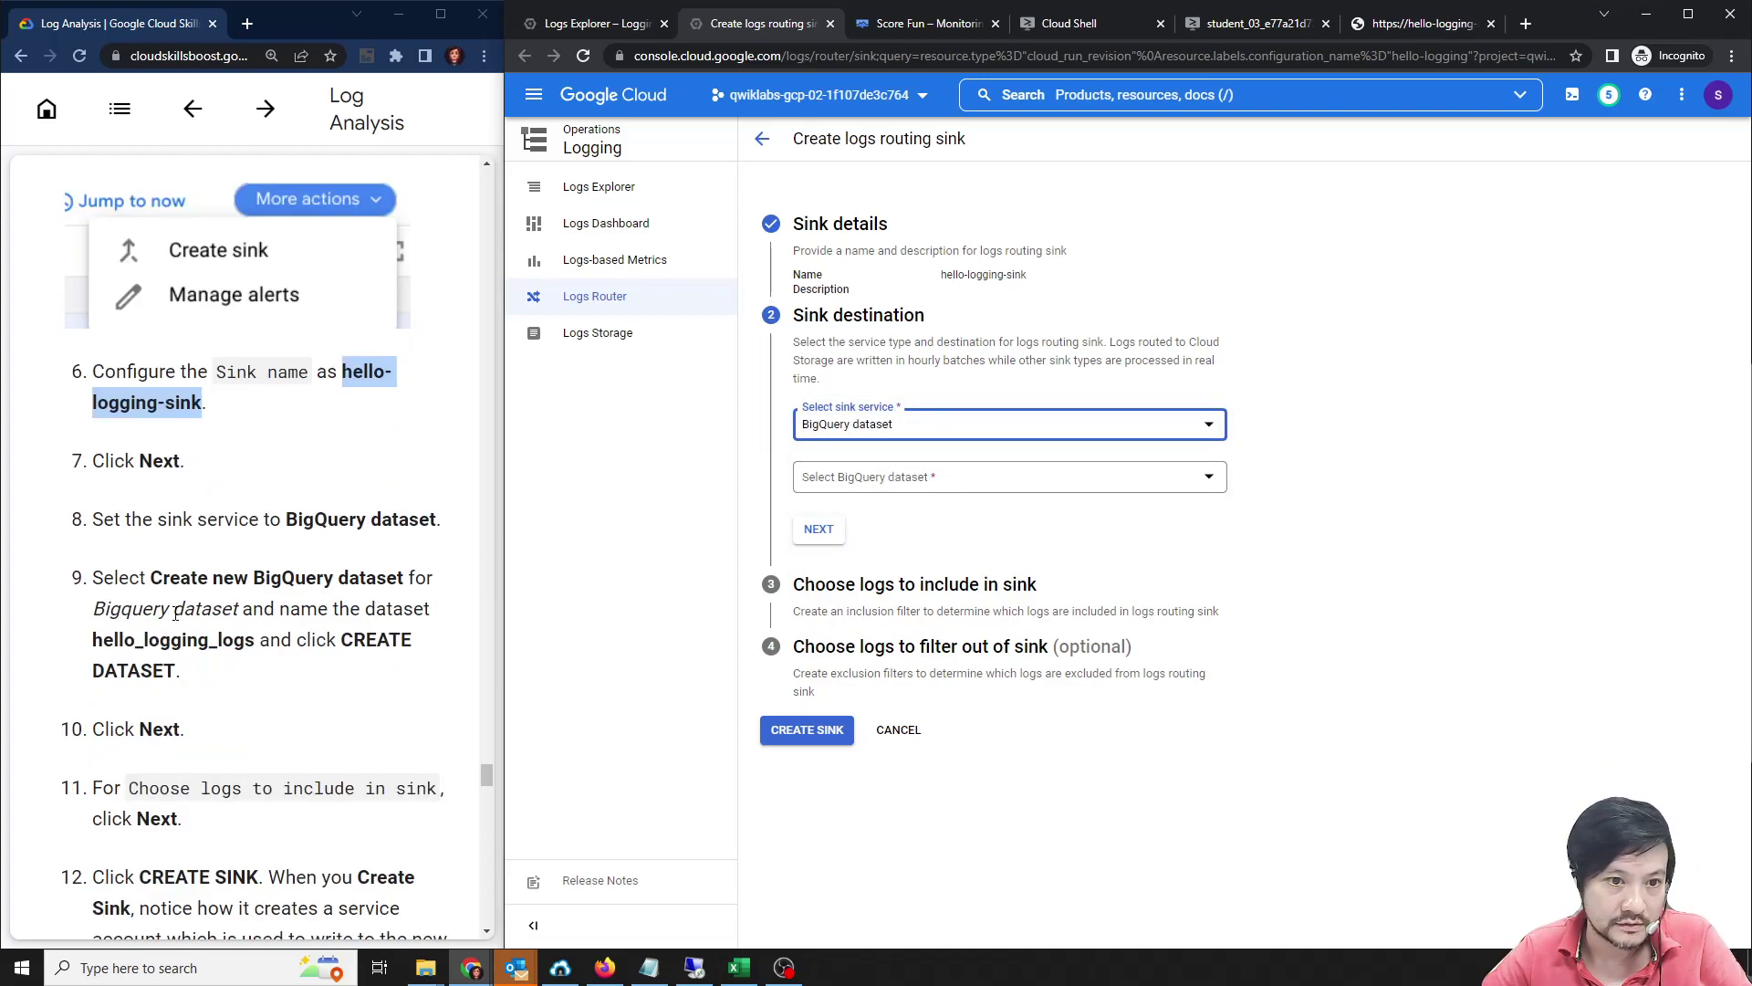
pyautogui.click(868, 424)
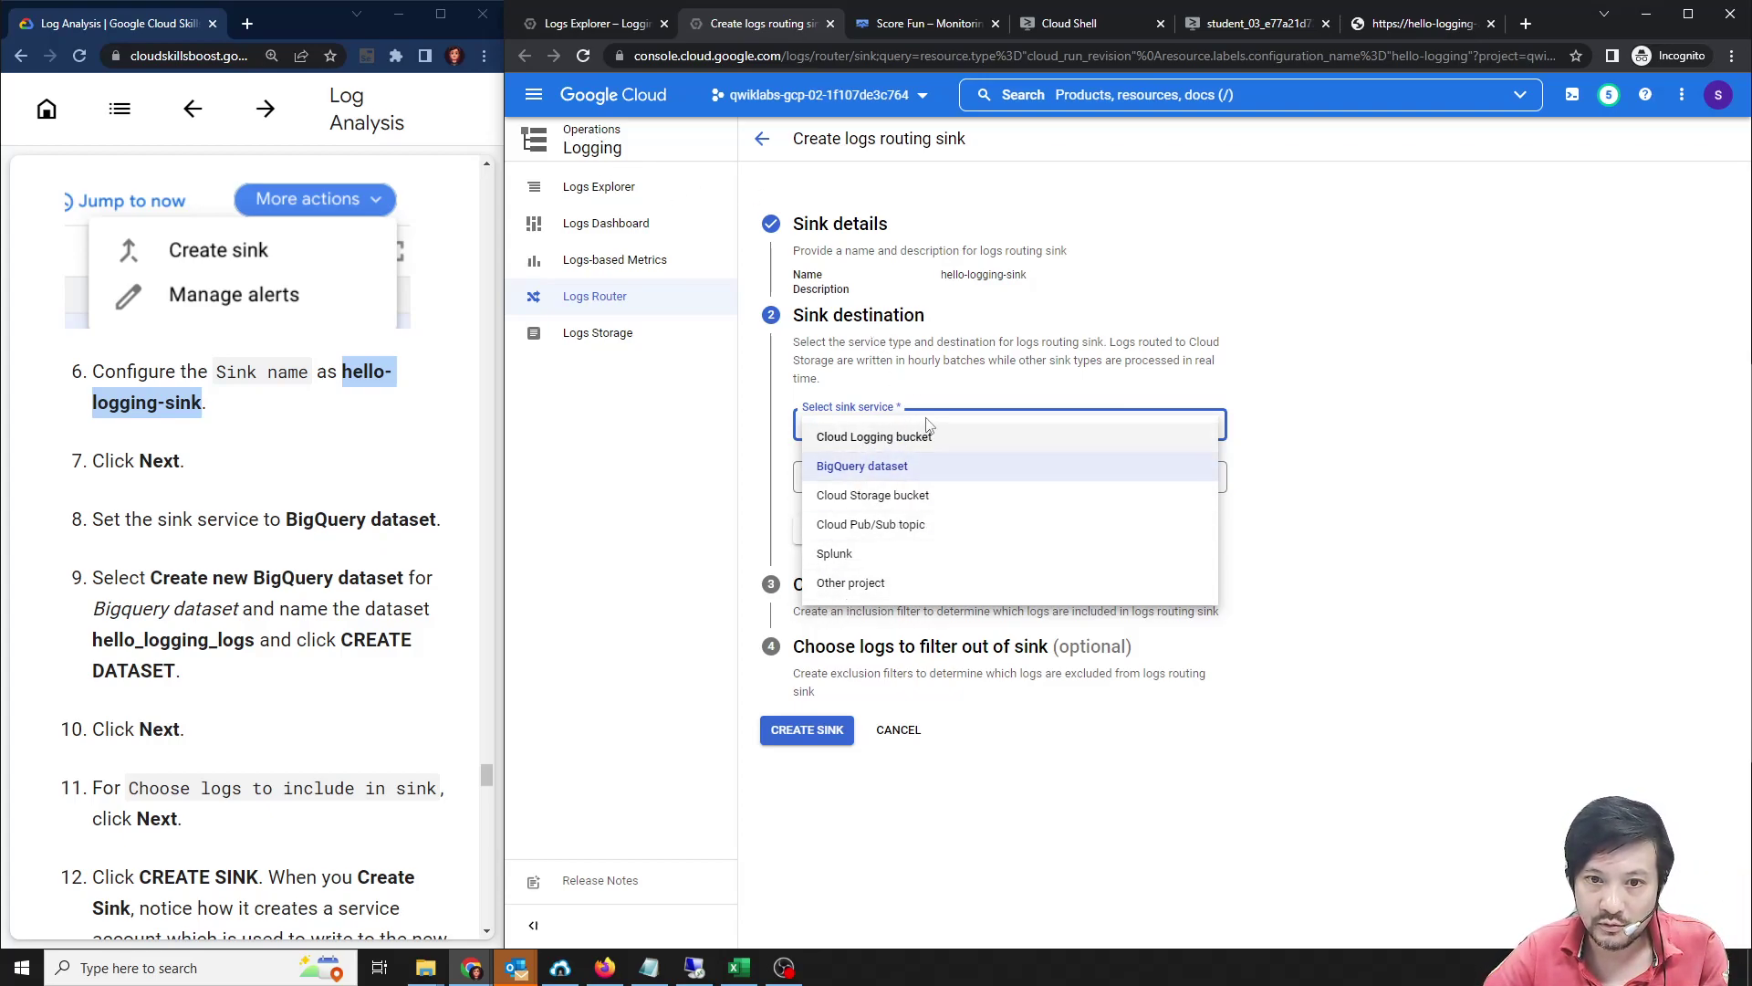
pyautogui.click(1328, 423)
# Create a new BigQuery dataset with the ID hello_logging_logs, leaving the data location blank, and accept it as the sink destination.
pyautogui.click(919, 482)
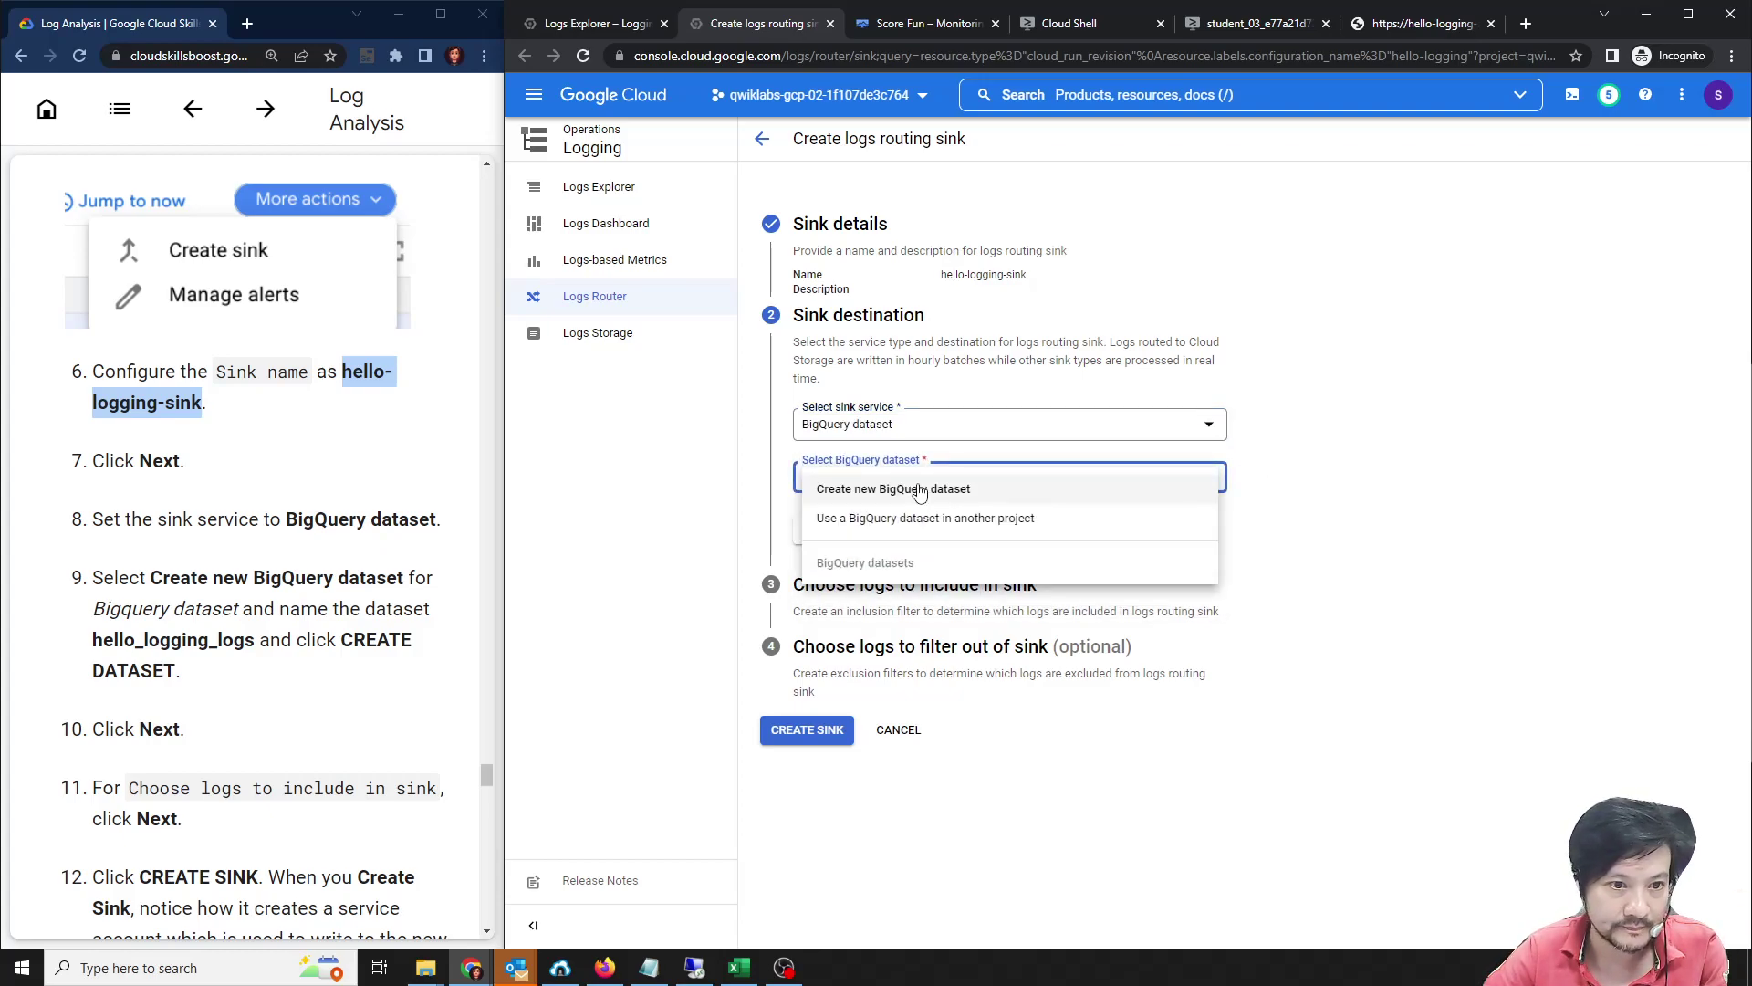
pyautogui.click(920, 490)
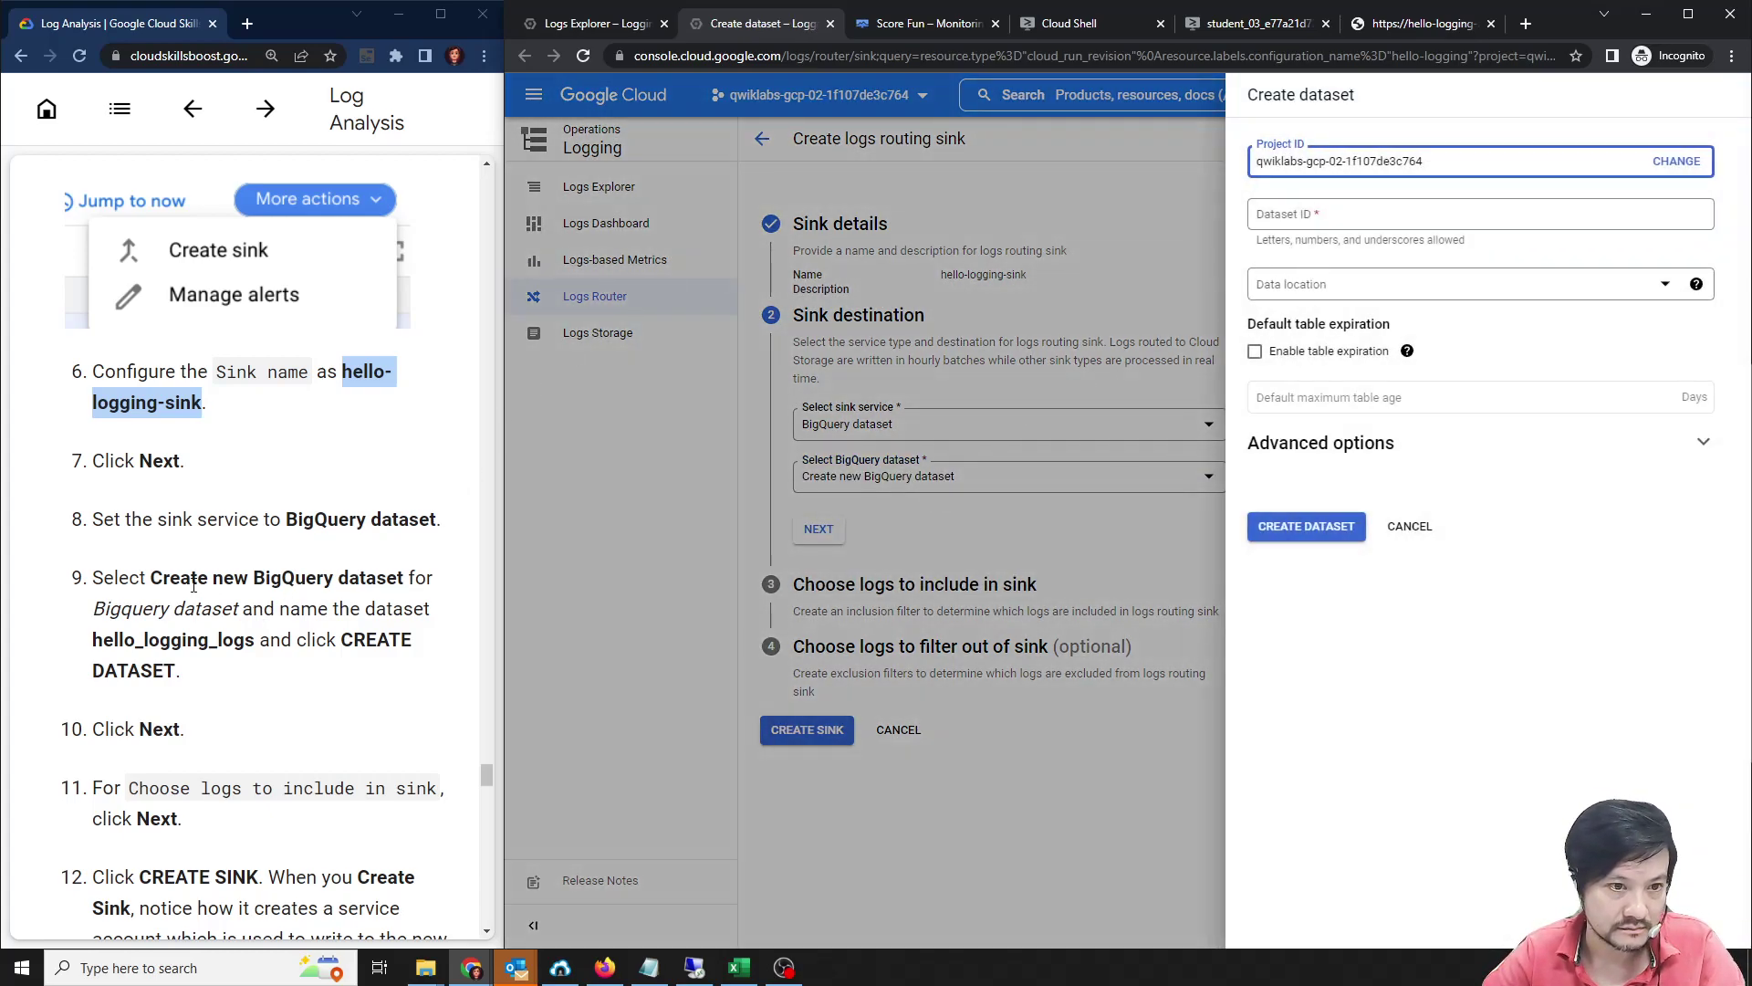
pyautogui.doubleClick(149, 643)
pyautogui.hotkey('ctrl', 'c')
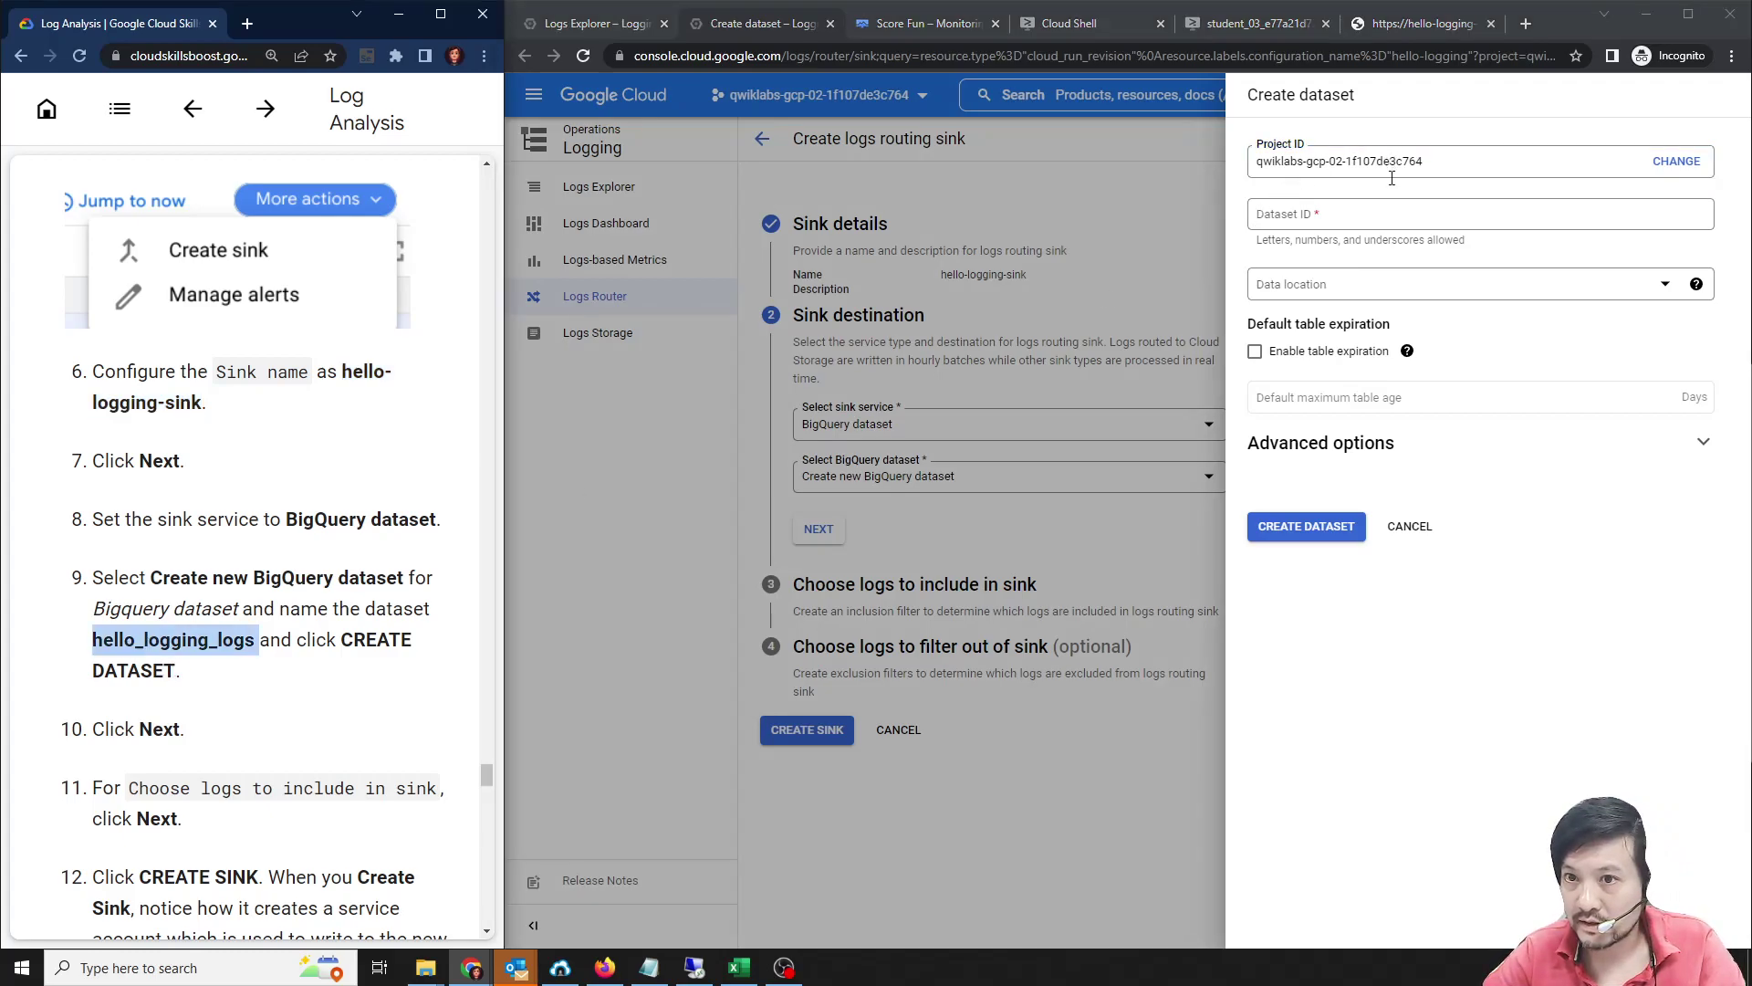
pyautogui.click(1354, 219)
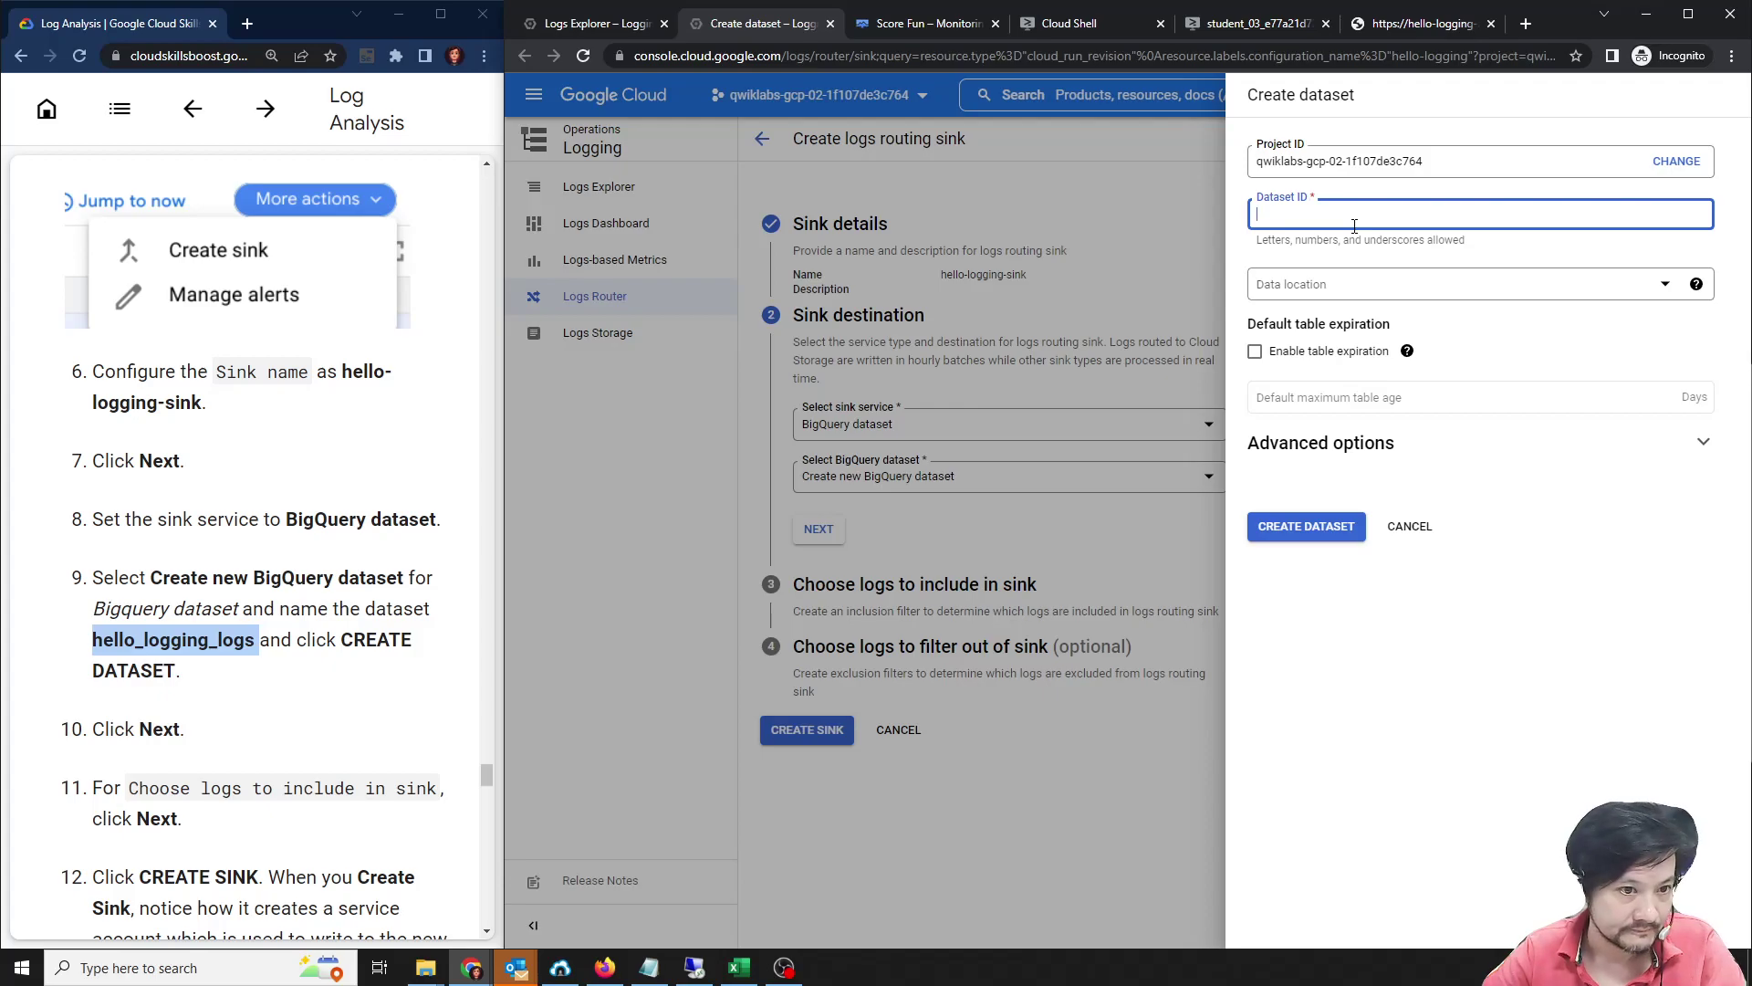
pyautogui.hotkey('ctrl', 'v')
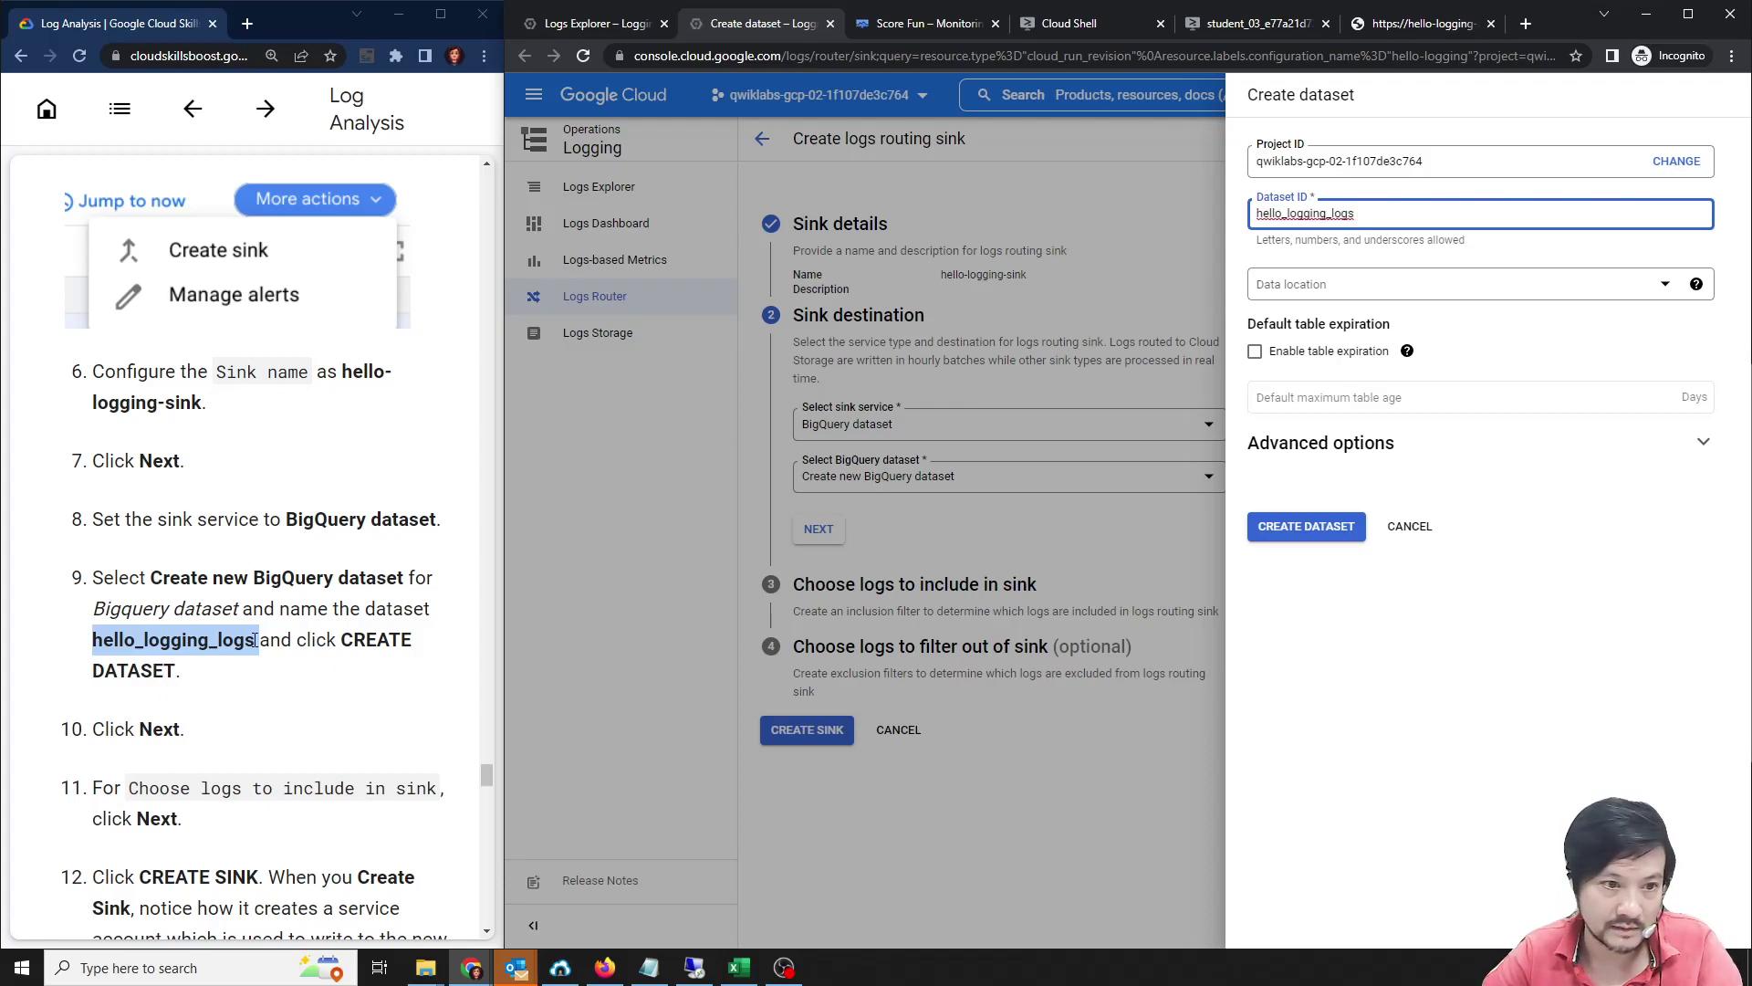
pyautogui.scroll(-1, 358, 538)
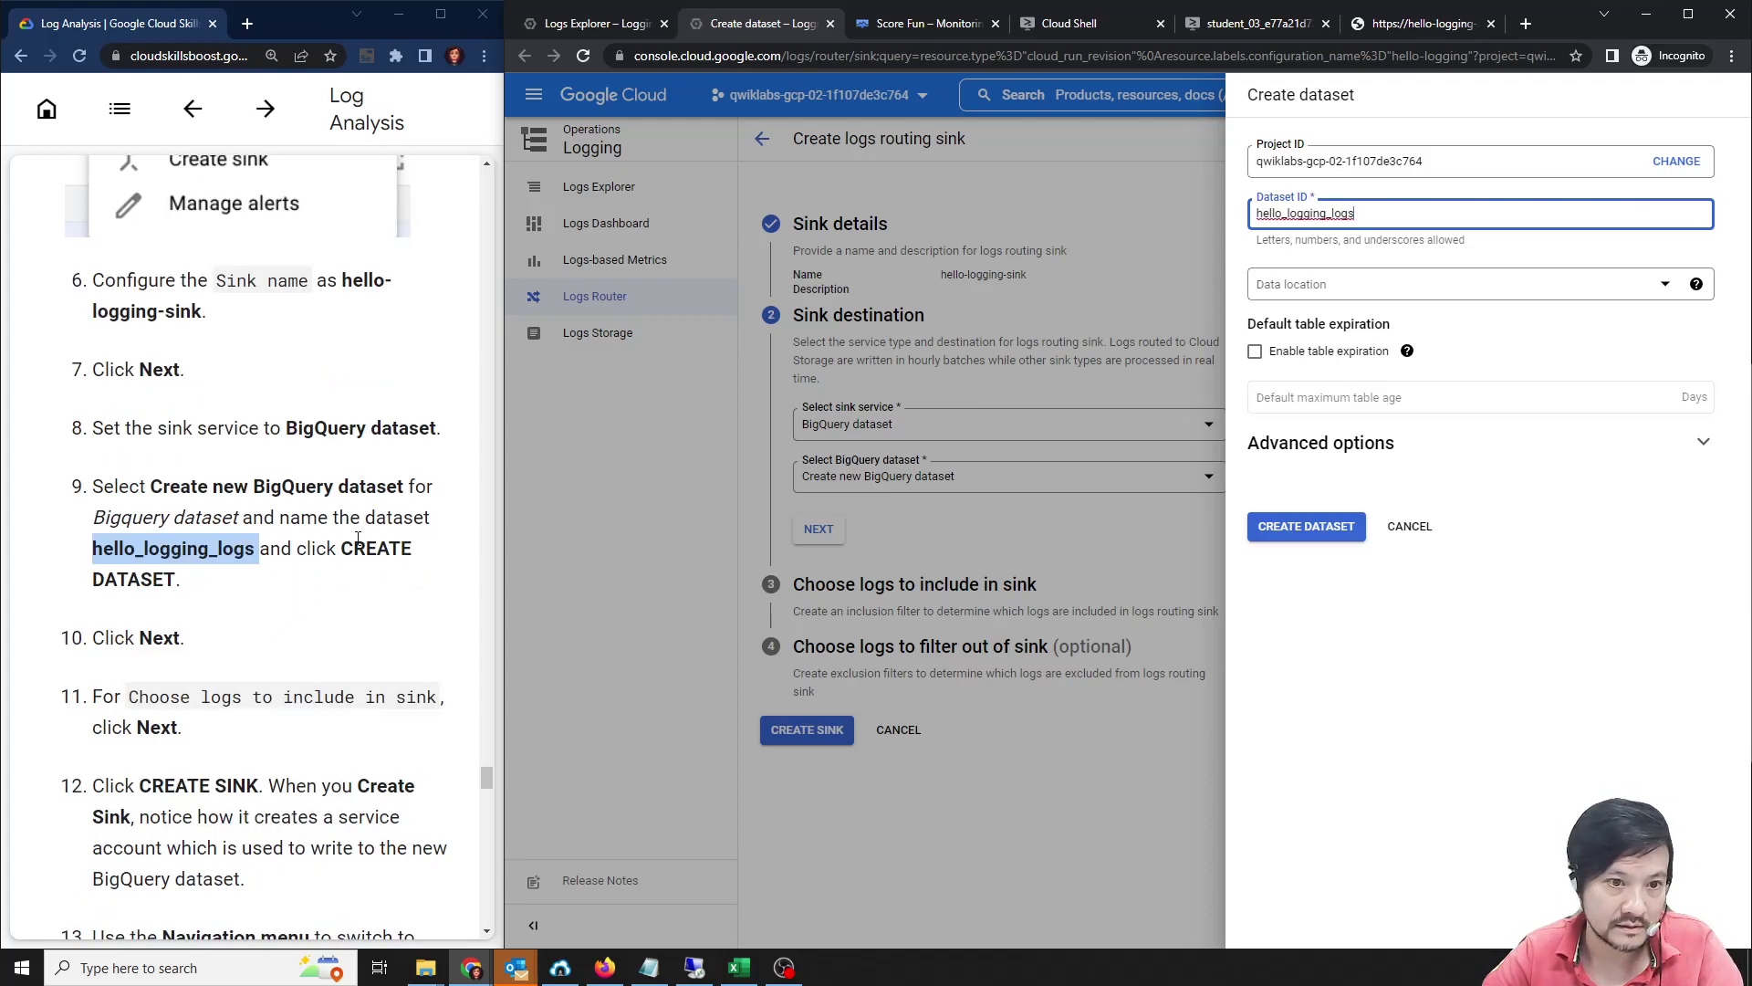
pyautogui.click(1318, 287)
pyautogui.click(1506, 593)
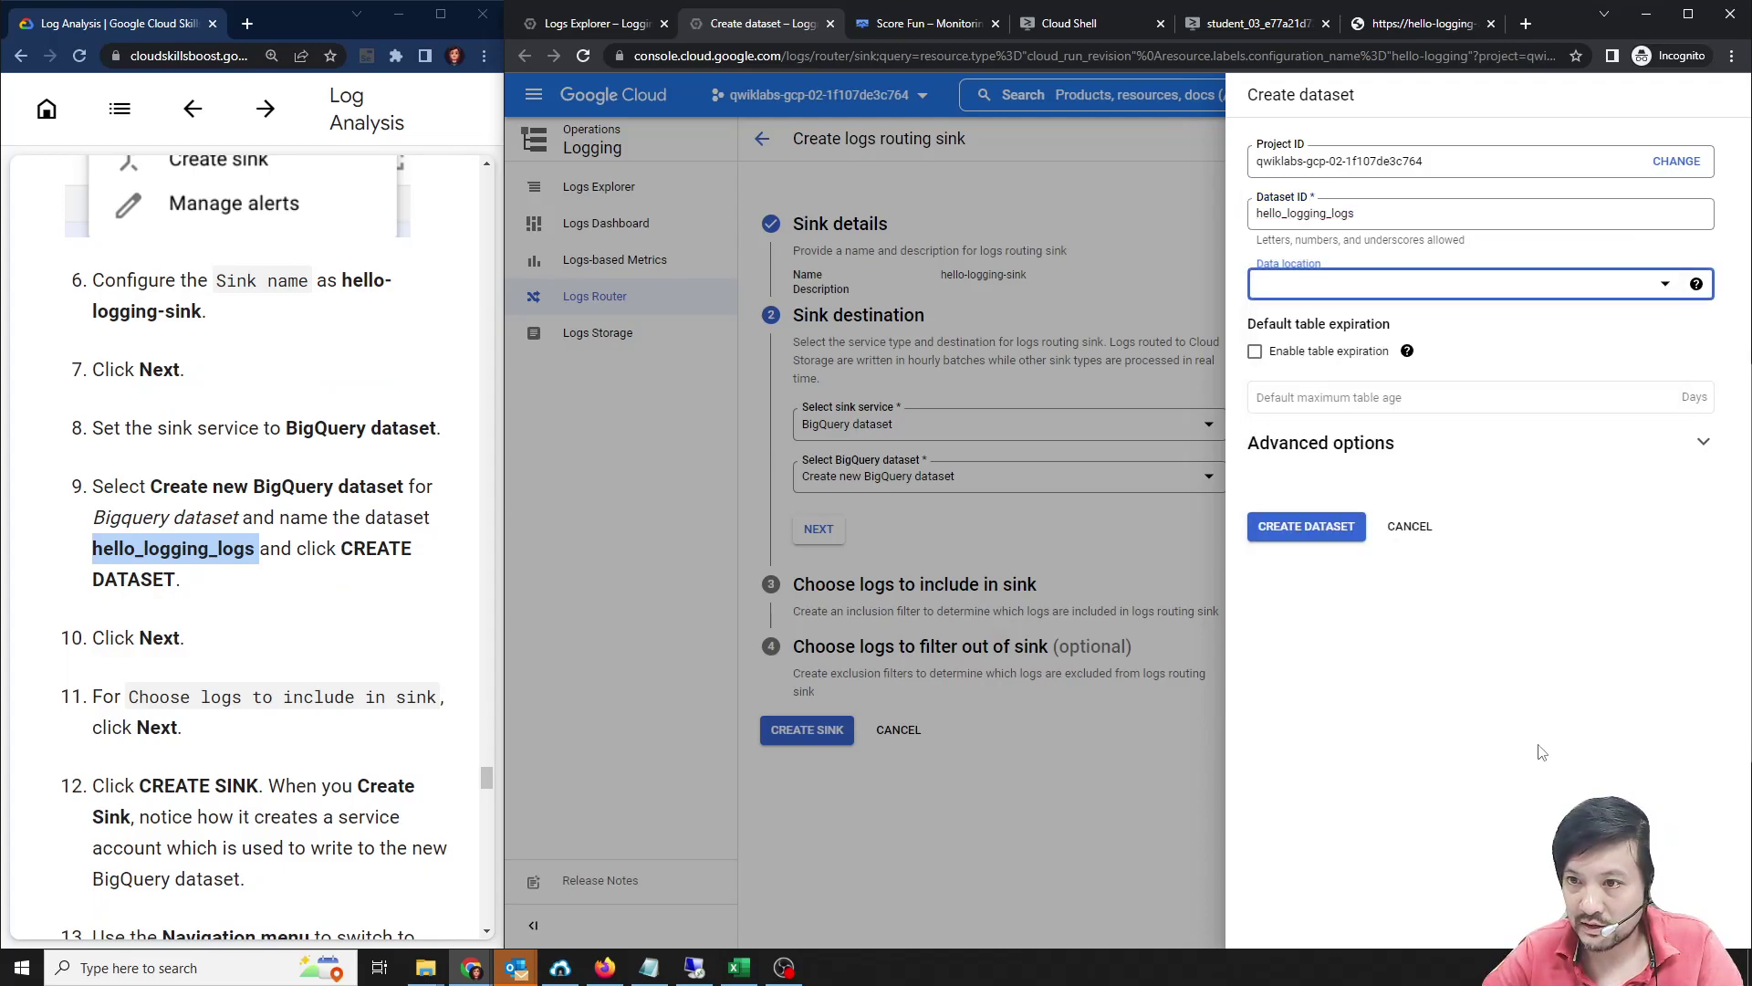
pyautogui.click(1307, 527)
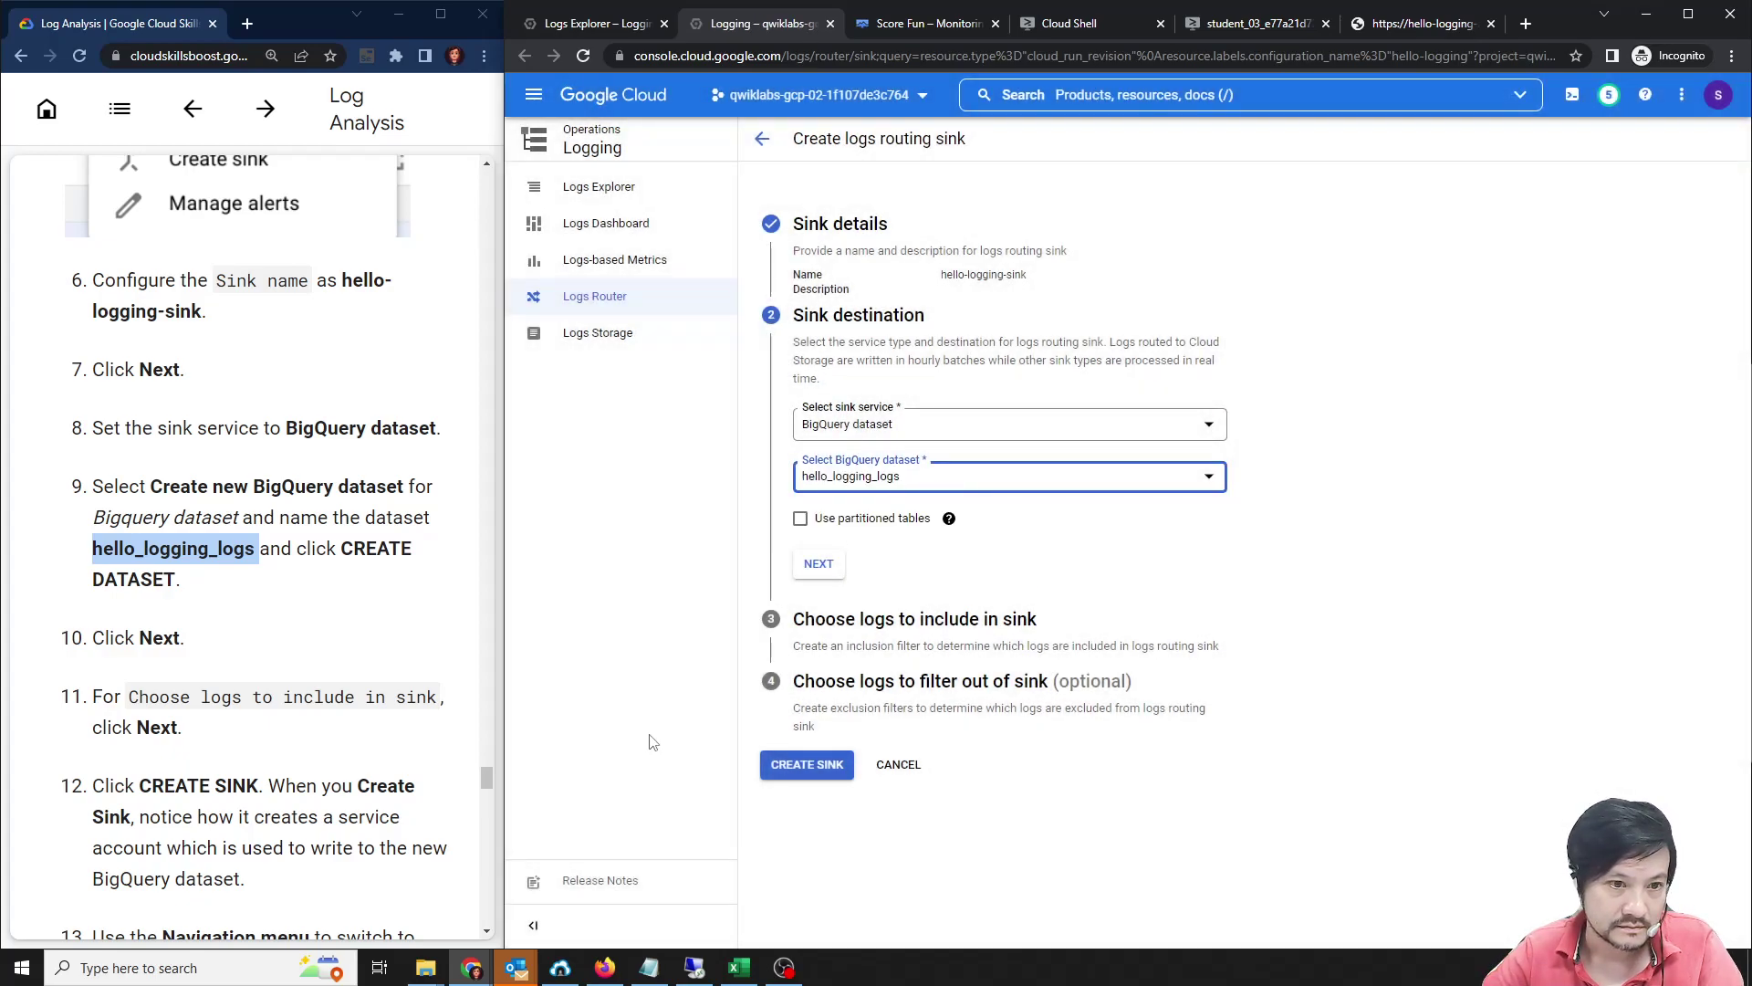
pyautogui.click(841, 565)
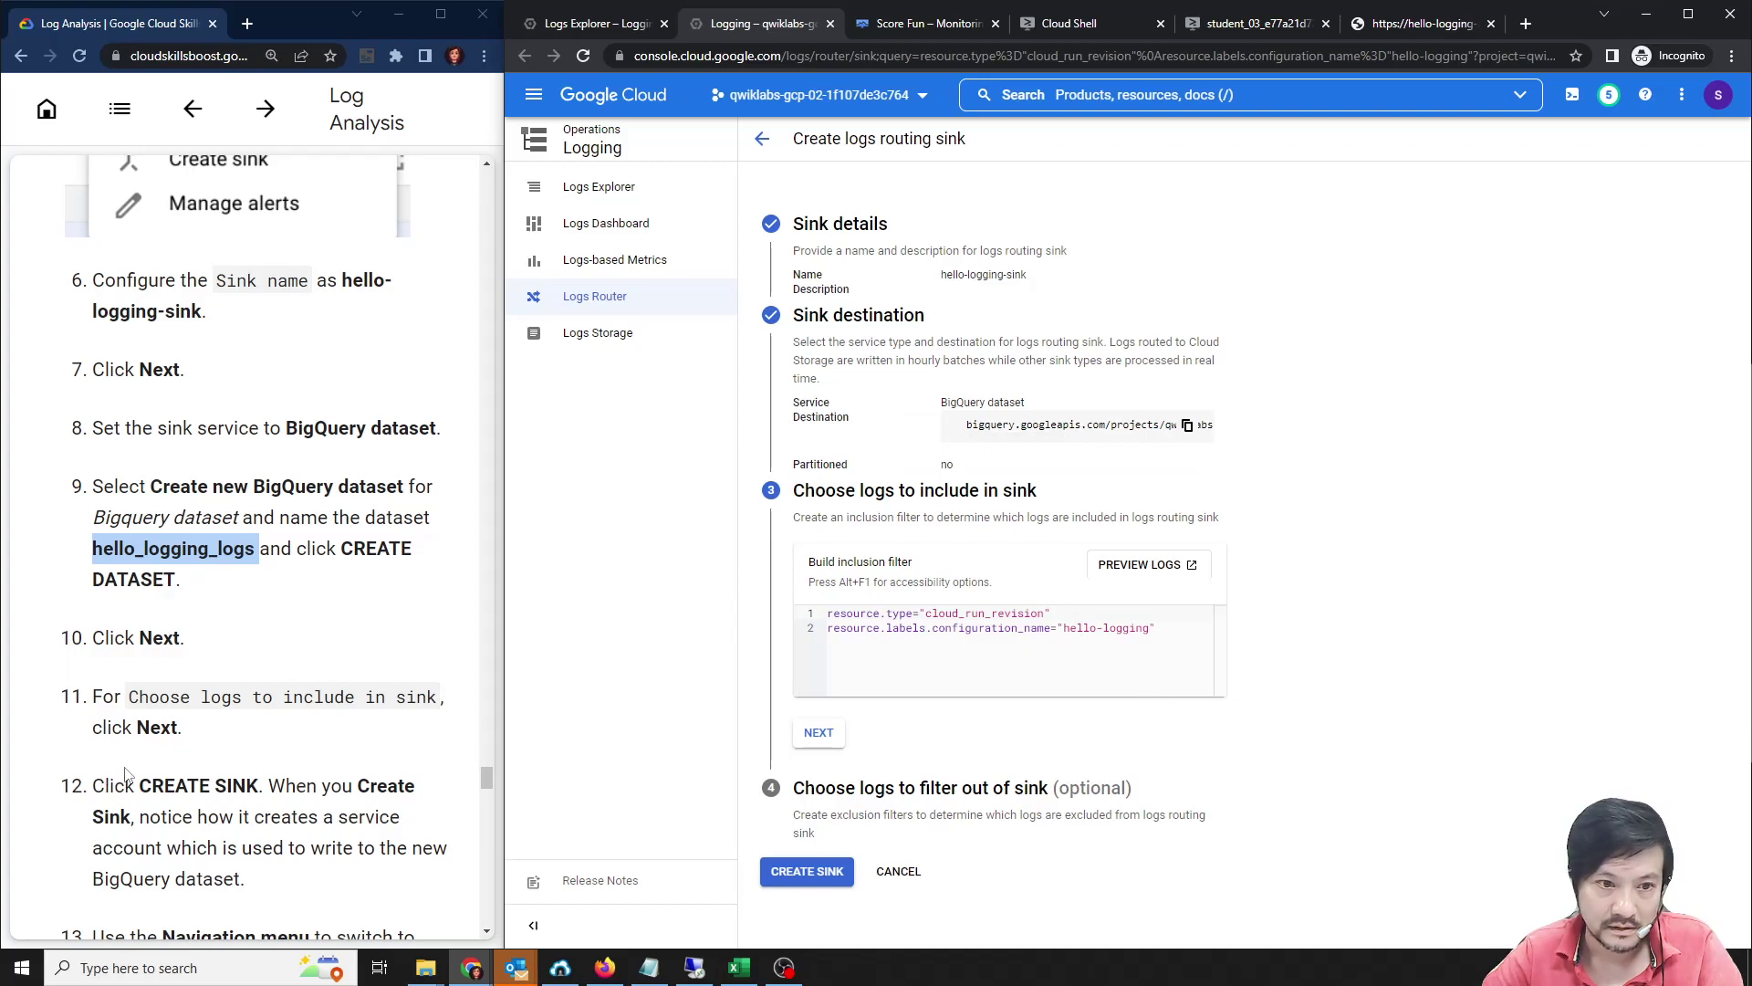
# Compare the sink's inclusion filter with the Logs Explorer query, accept it, and create the sink without exclusion filters.
pyautogui.scroll(-1, 263, 718)
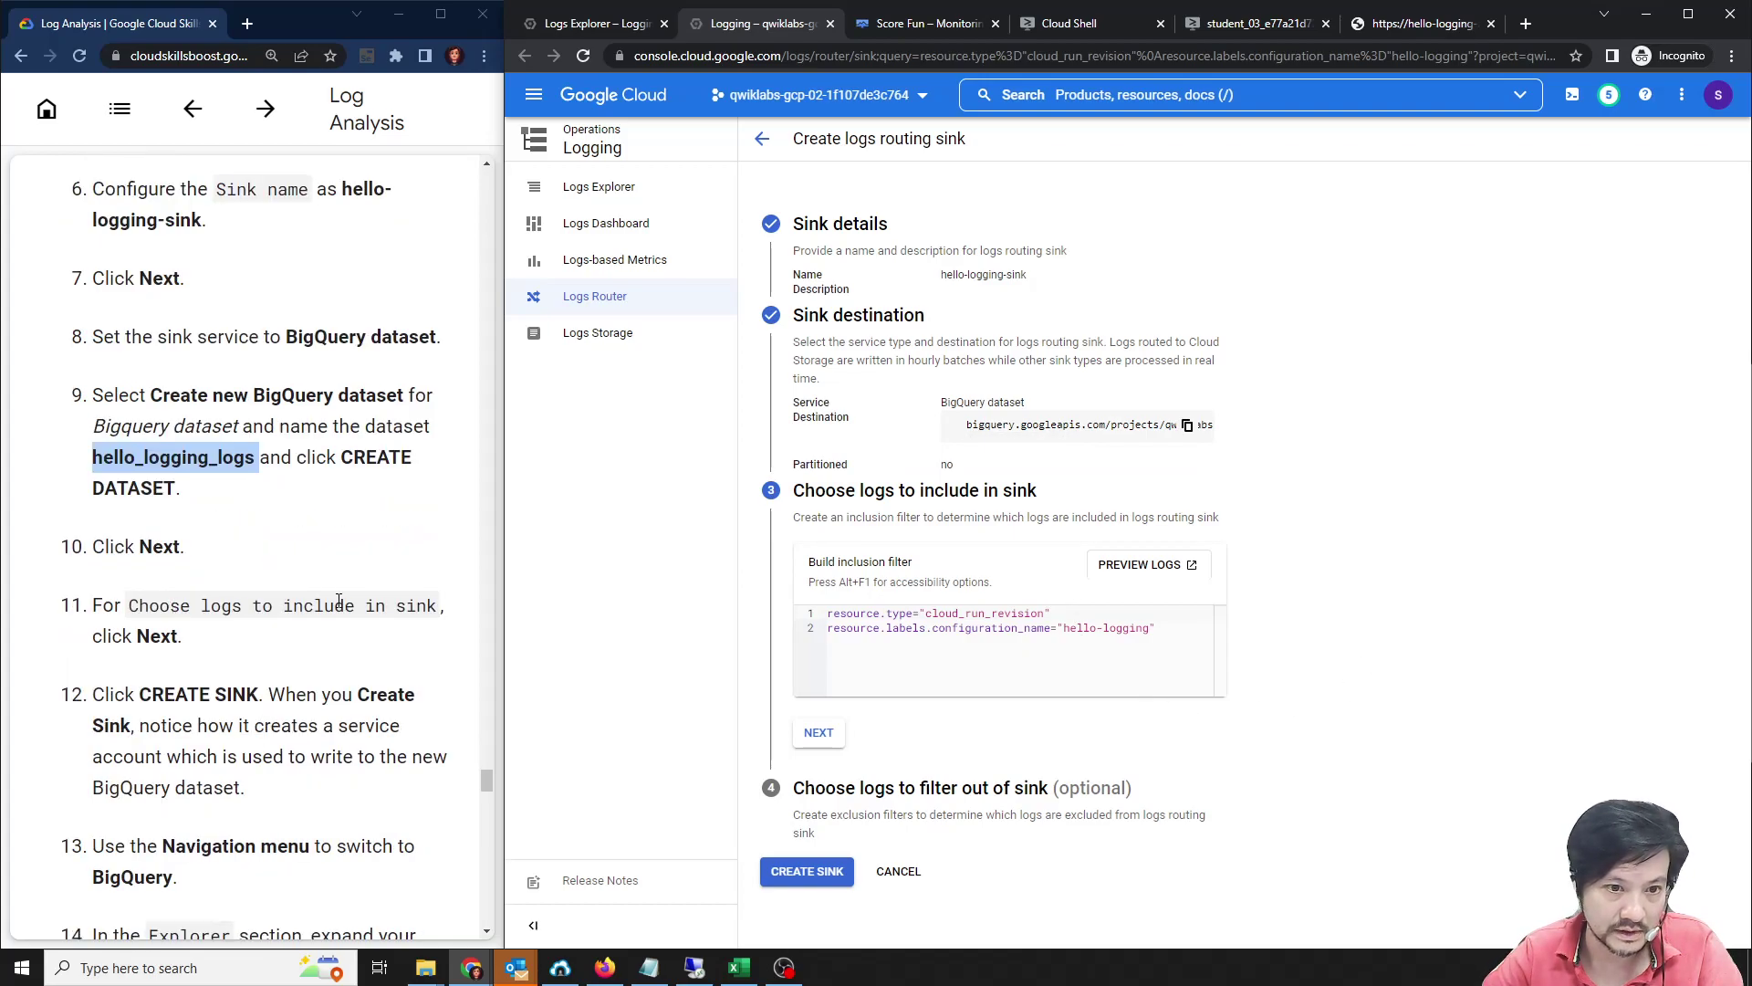
pyautogui.moveTo(1167, 633); pyautogui.dragTo(829, 613)
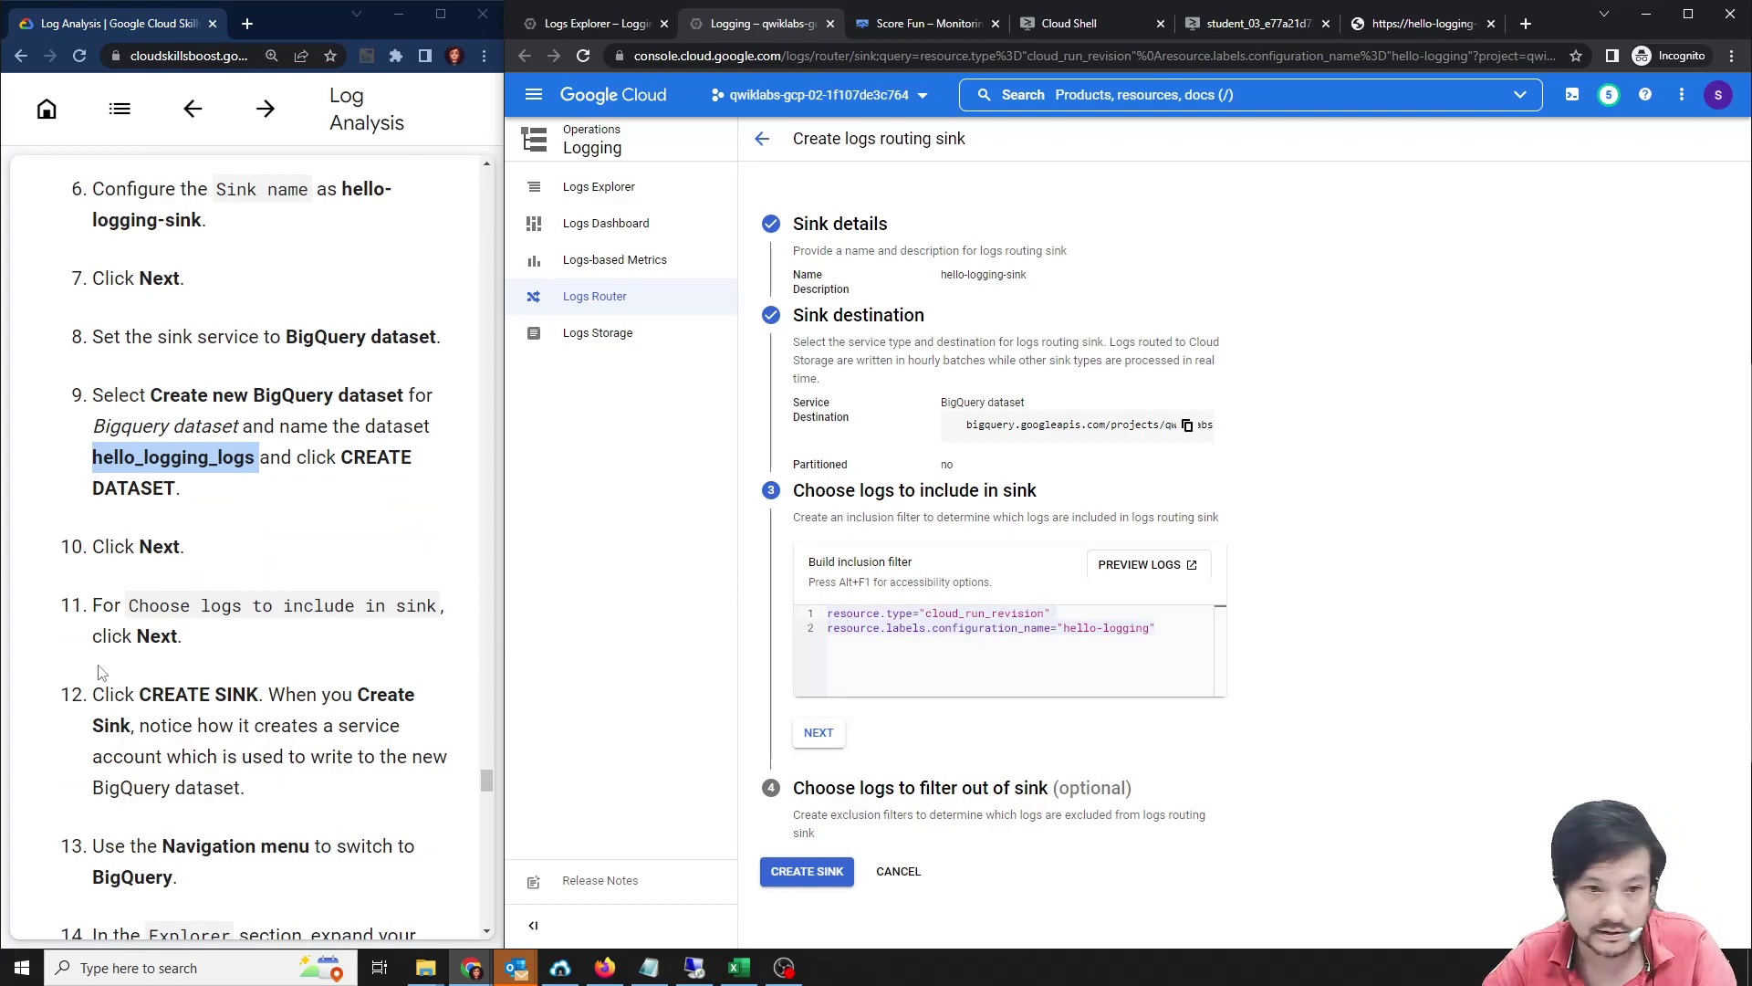
pyautogui.scroll(-1, 96, 685)
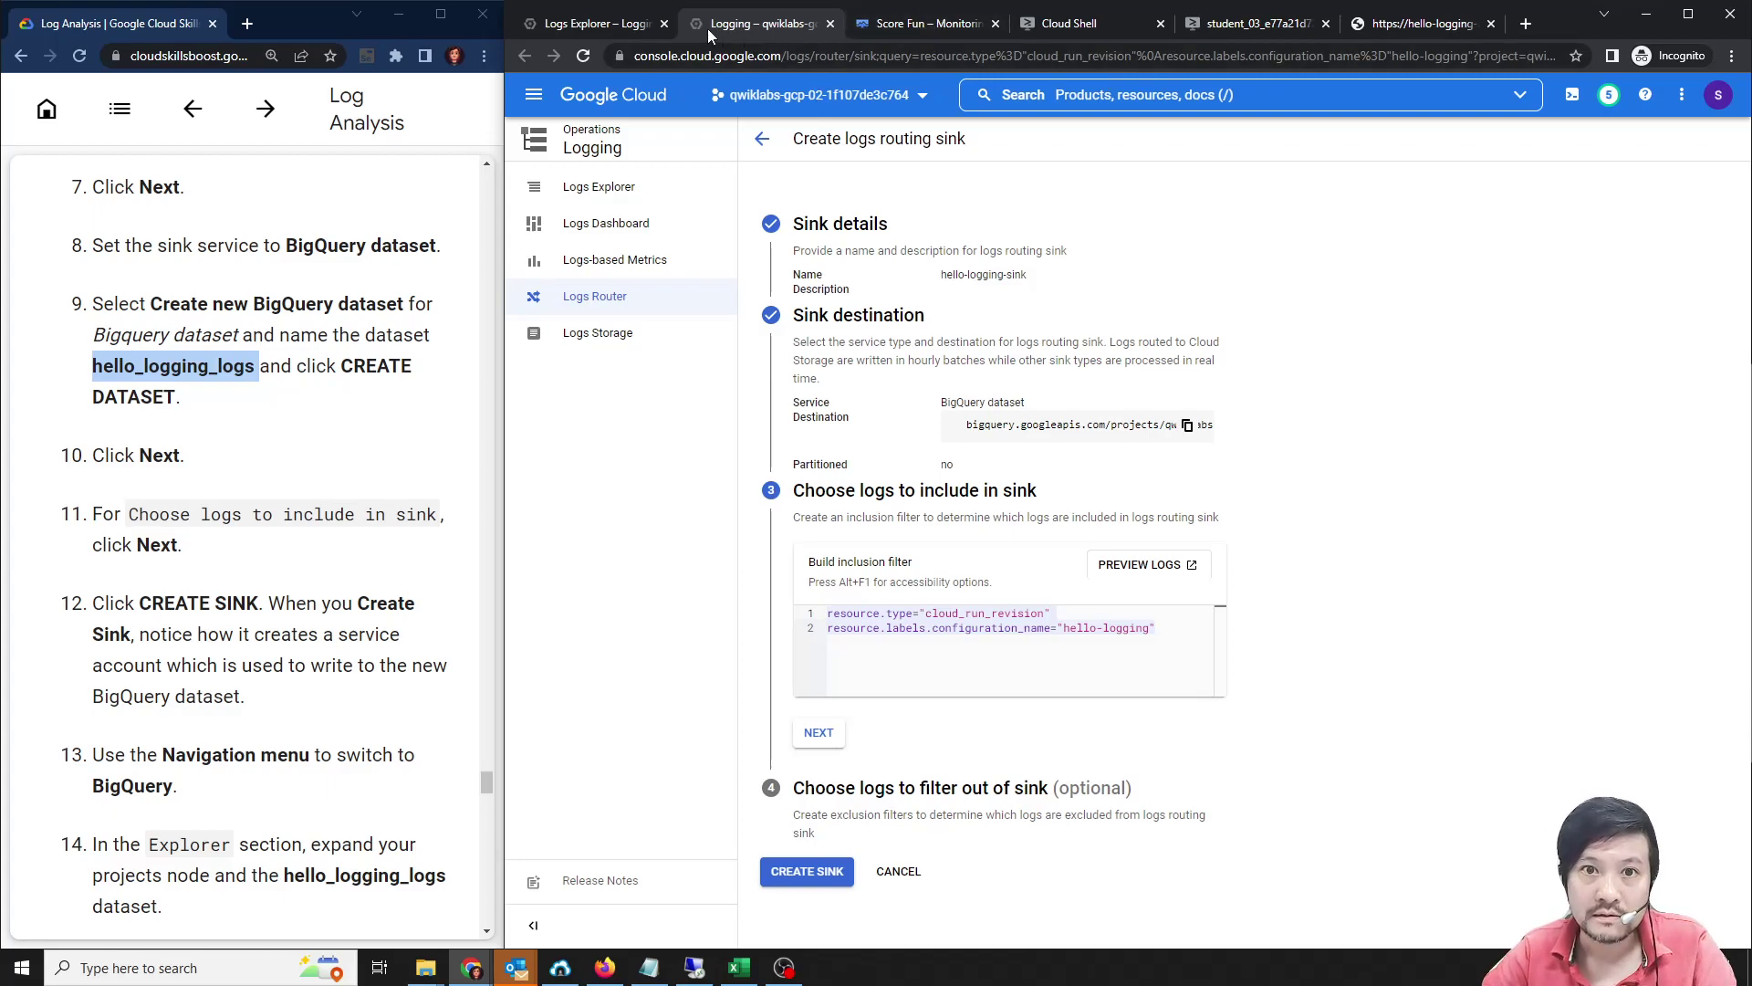
pyautogui.click(628, 25)
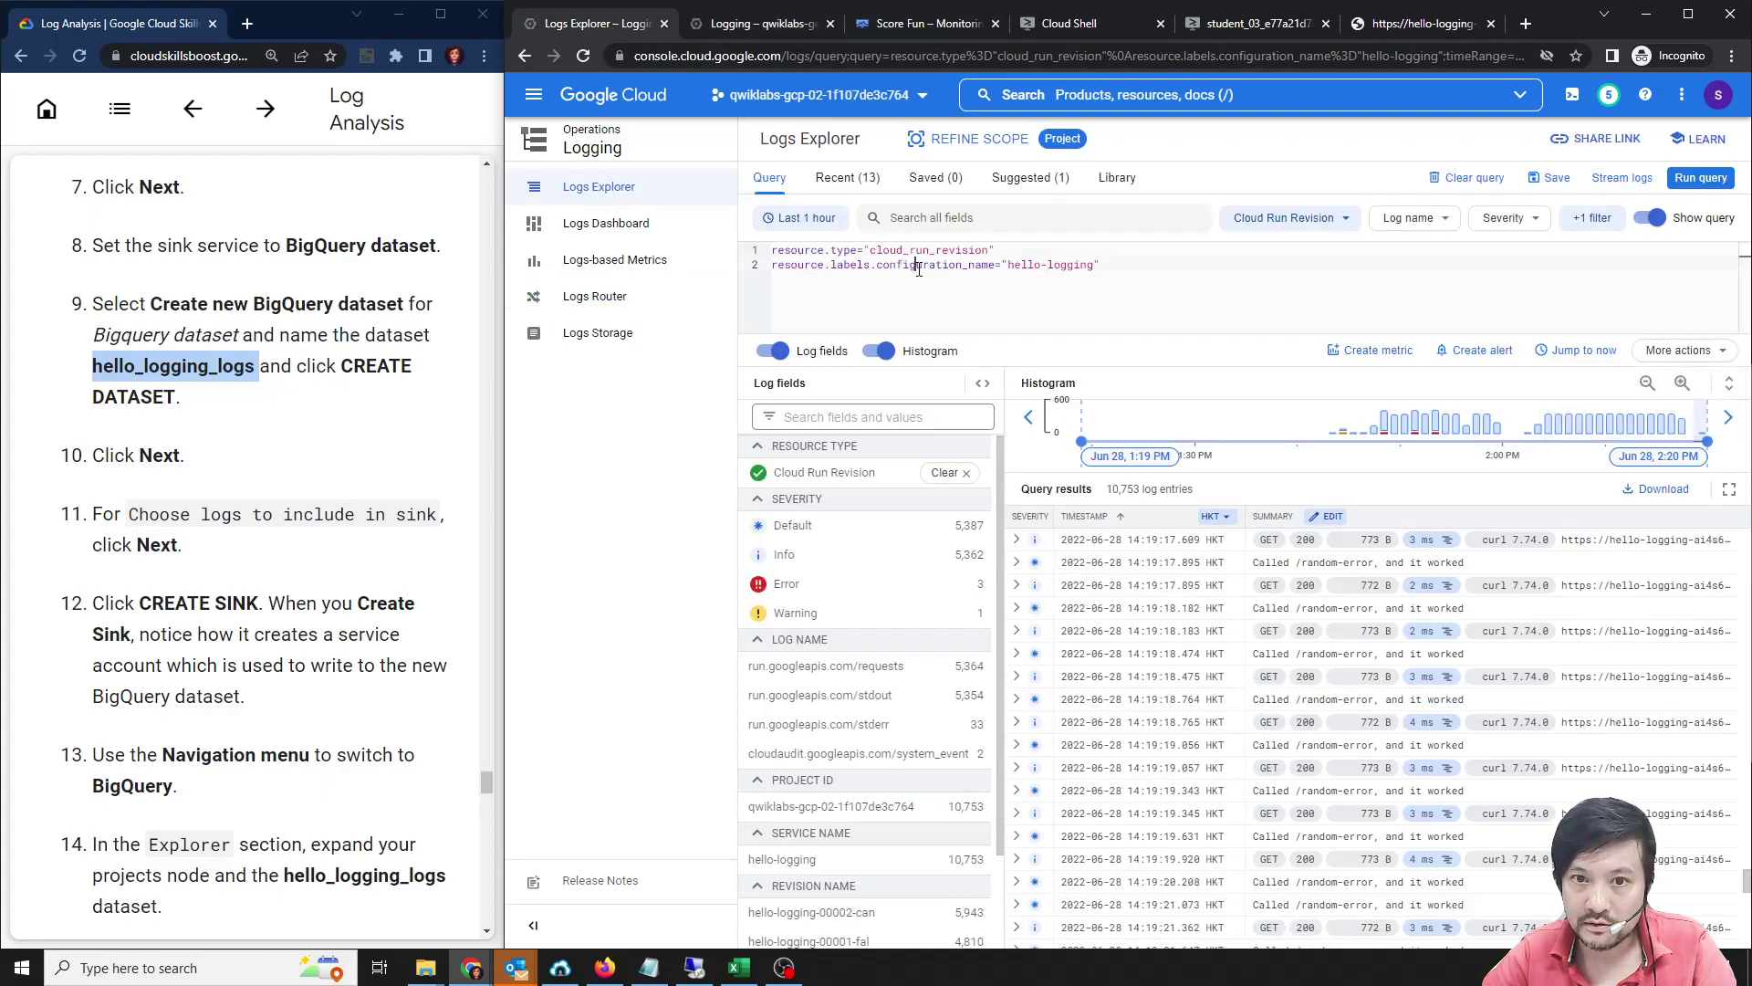
pyautogui.click(771, 24)
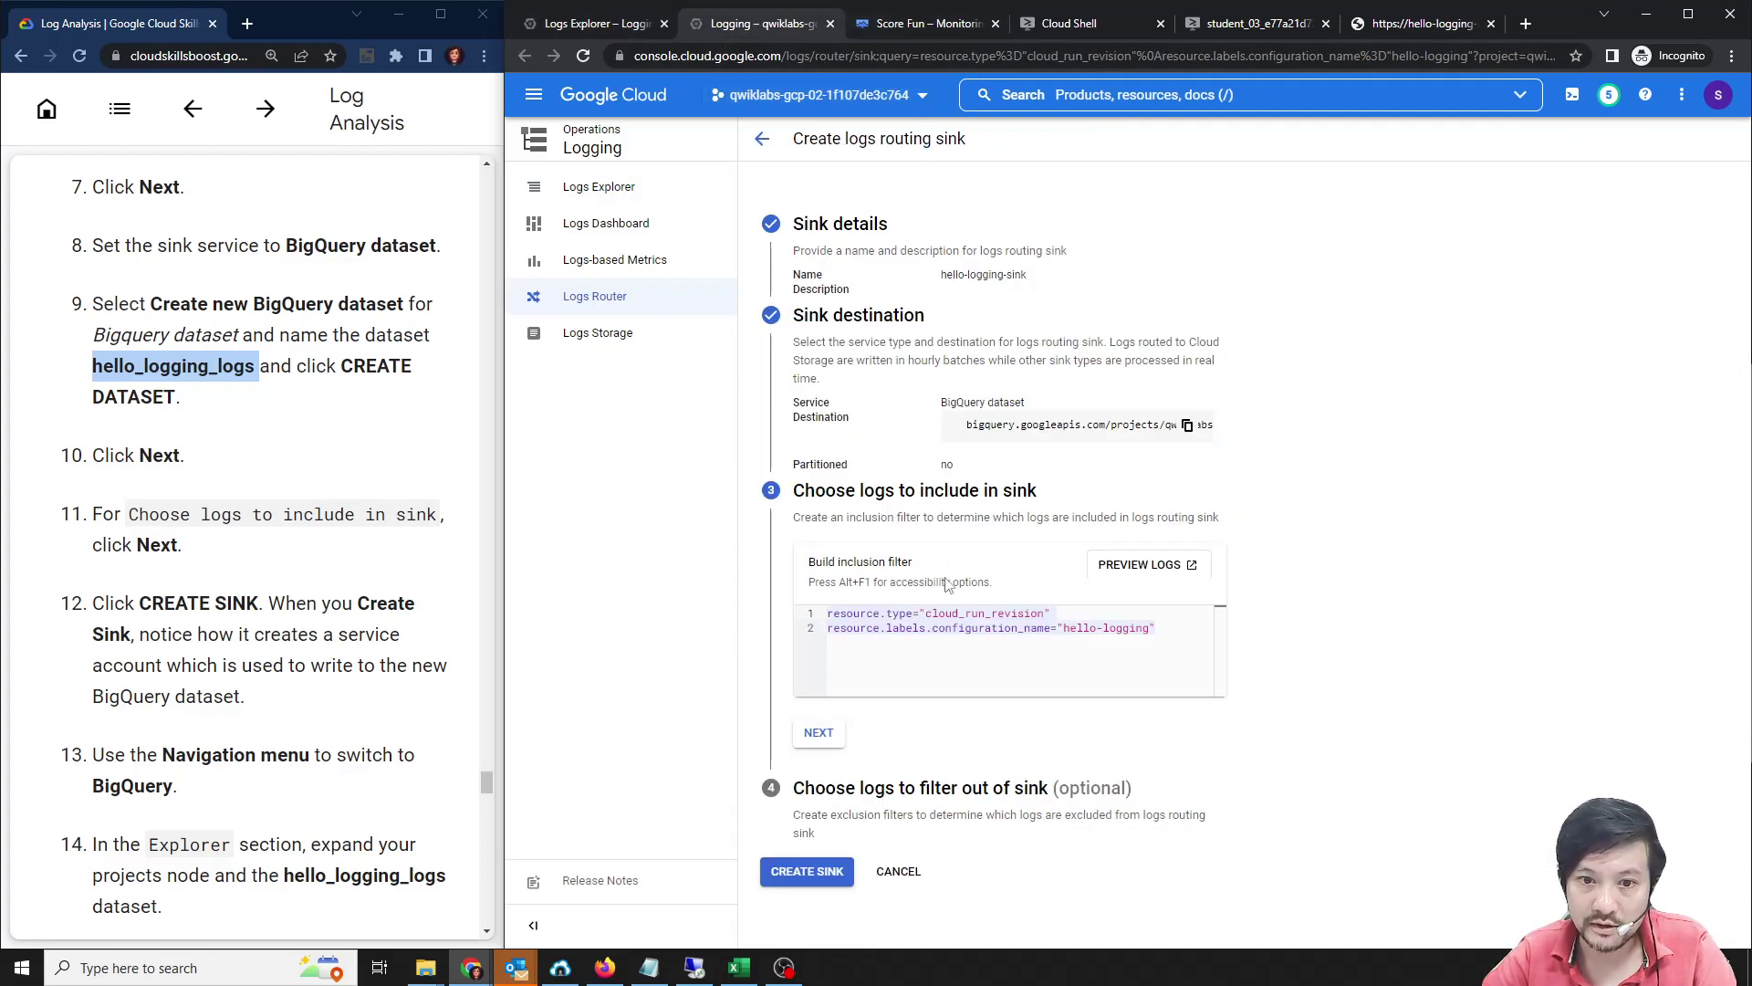
pyautogui.scroll(-1, 218, 669)
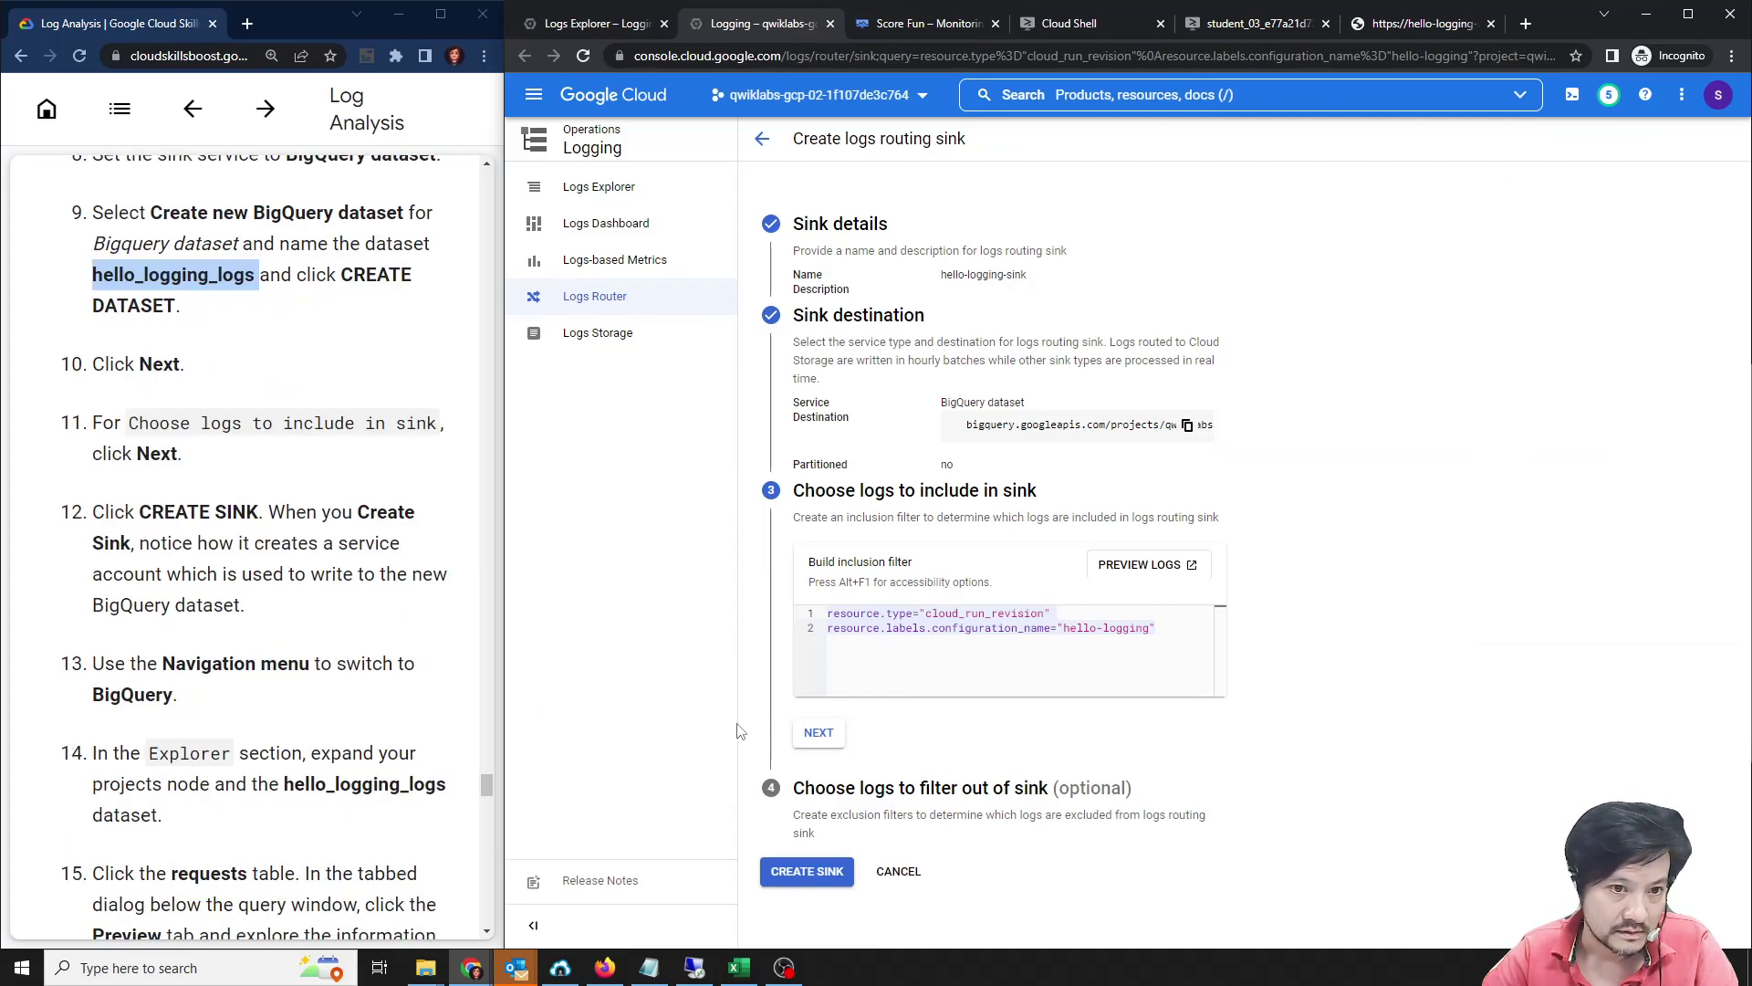
pyautogui.click(818, 734)
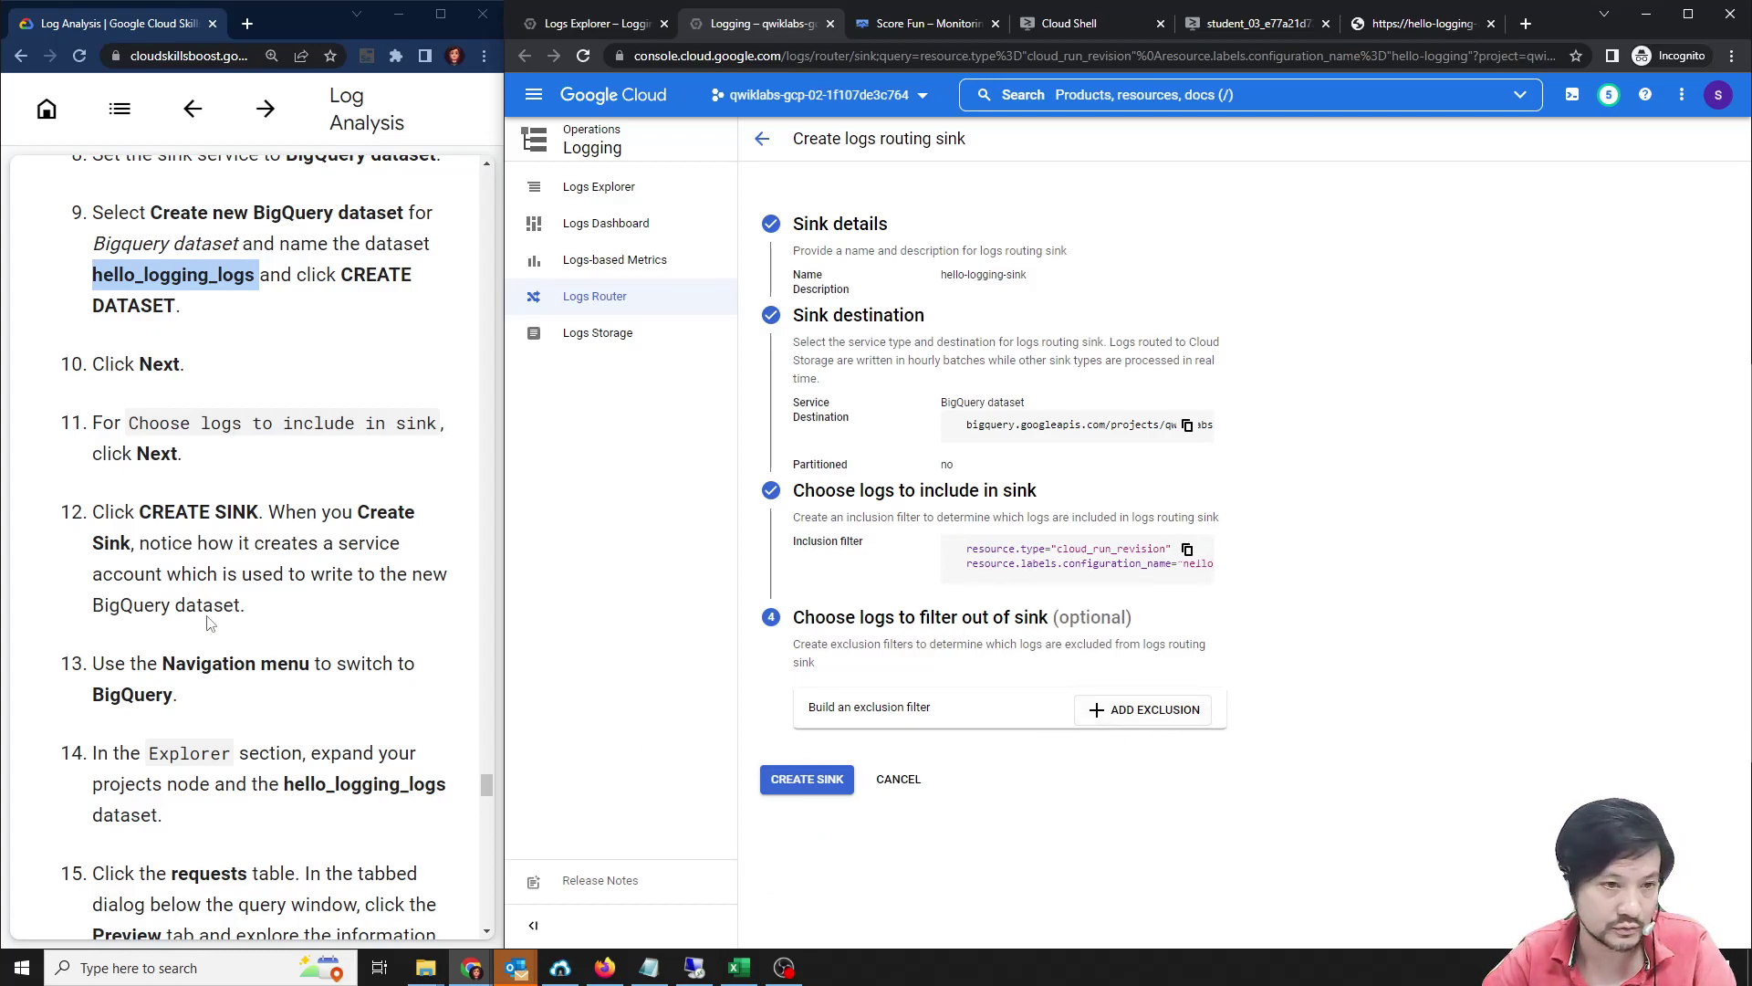
pyautogui.scroll(-1, 139, 564)
pyautogui.click(805, 781)
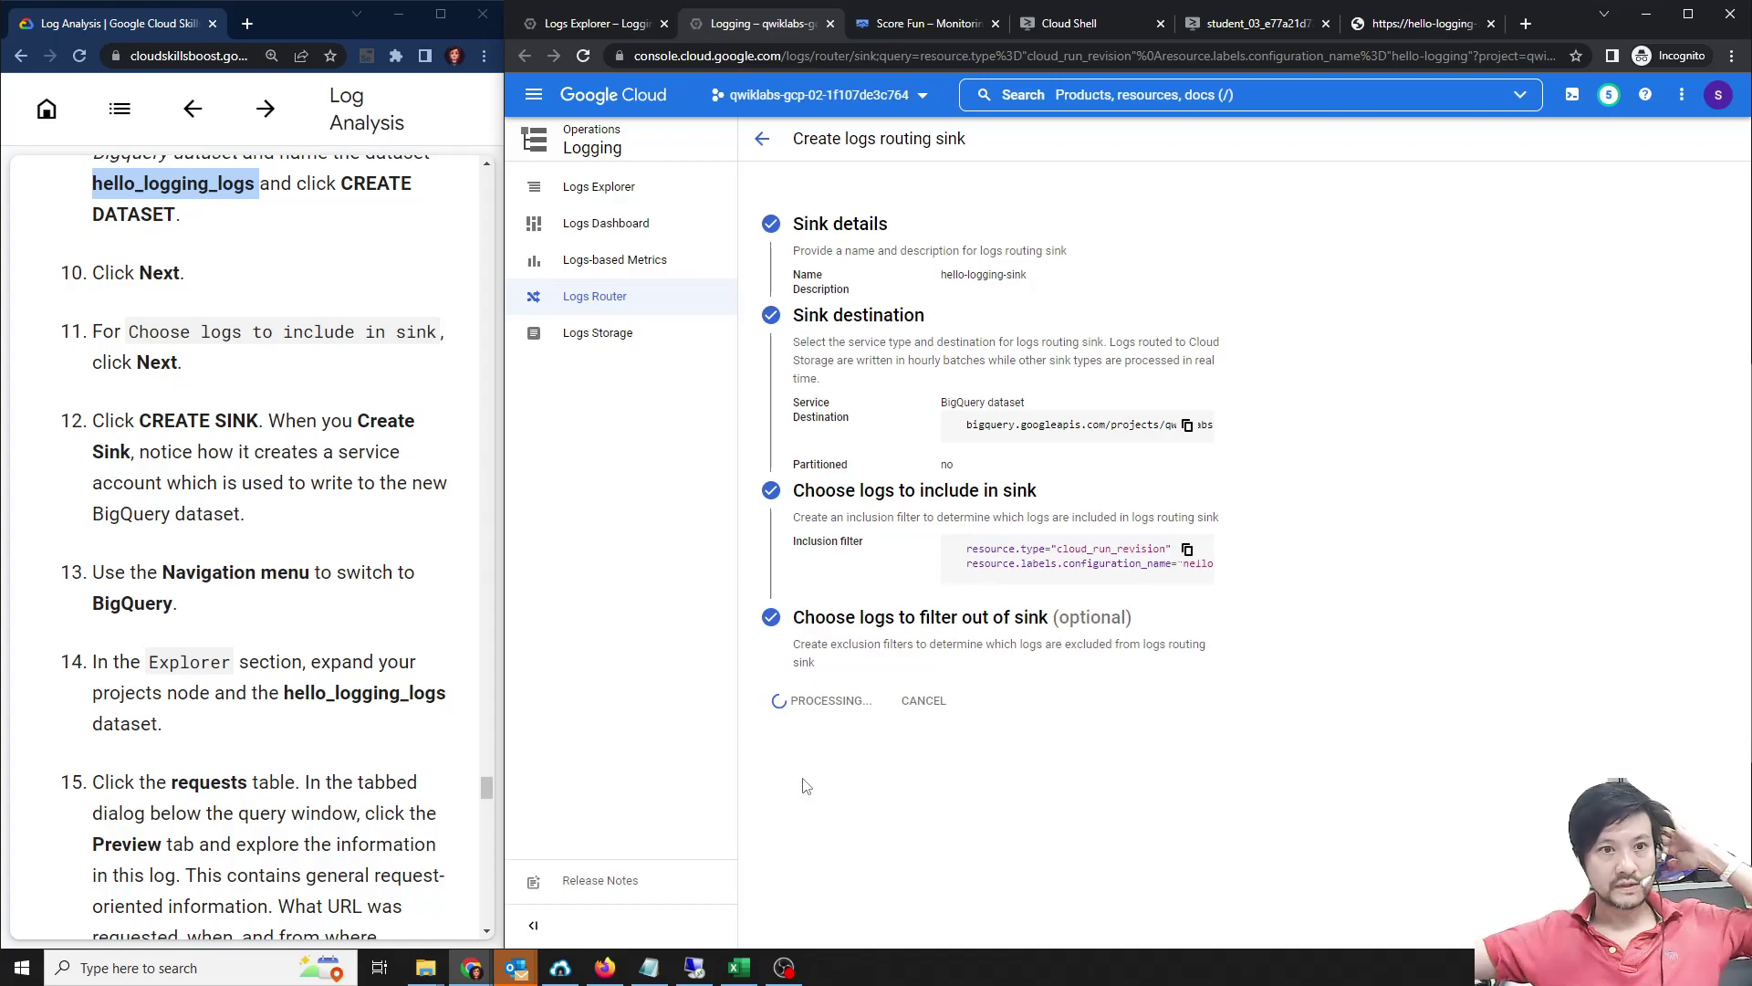
# Check the load loop's output in Cloud Shell, read the lab's BigQuery steps, and return to Logs Explorer.
pyautogui.click(1070, 33)
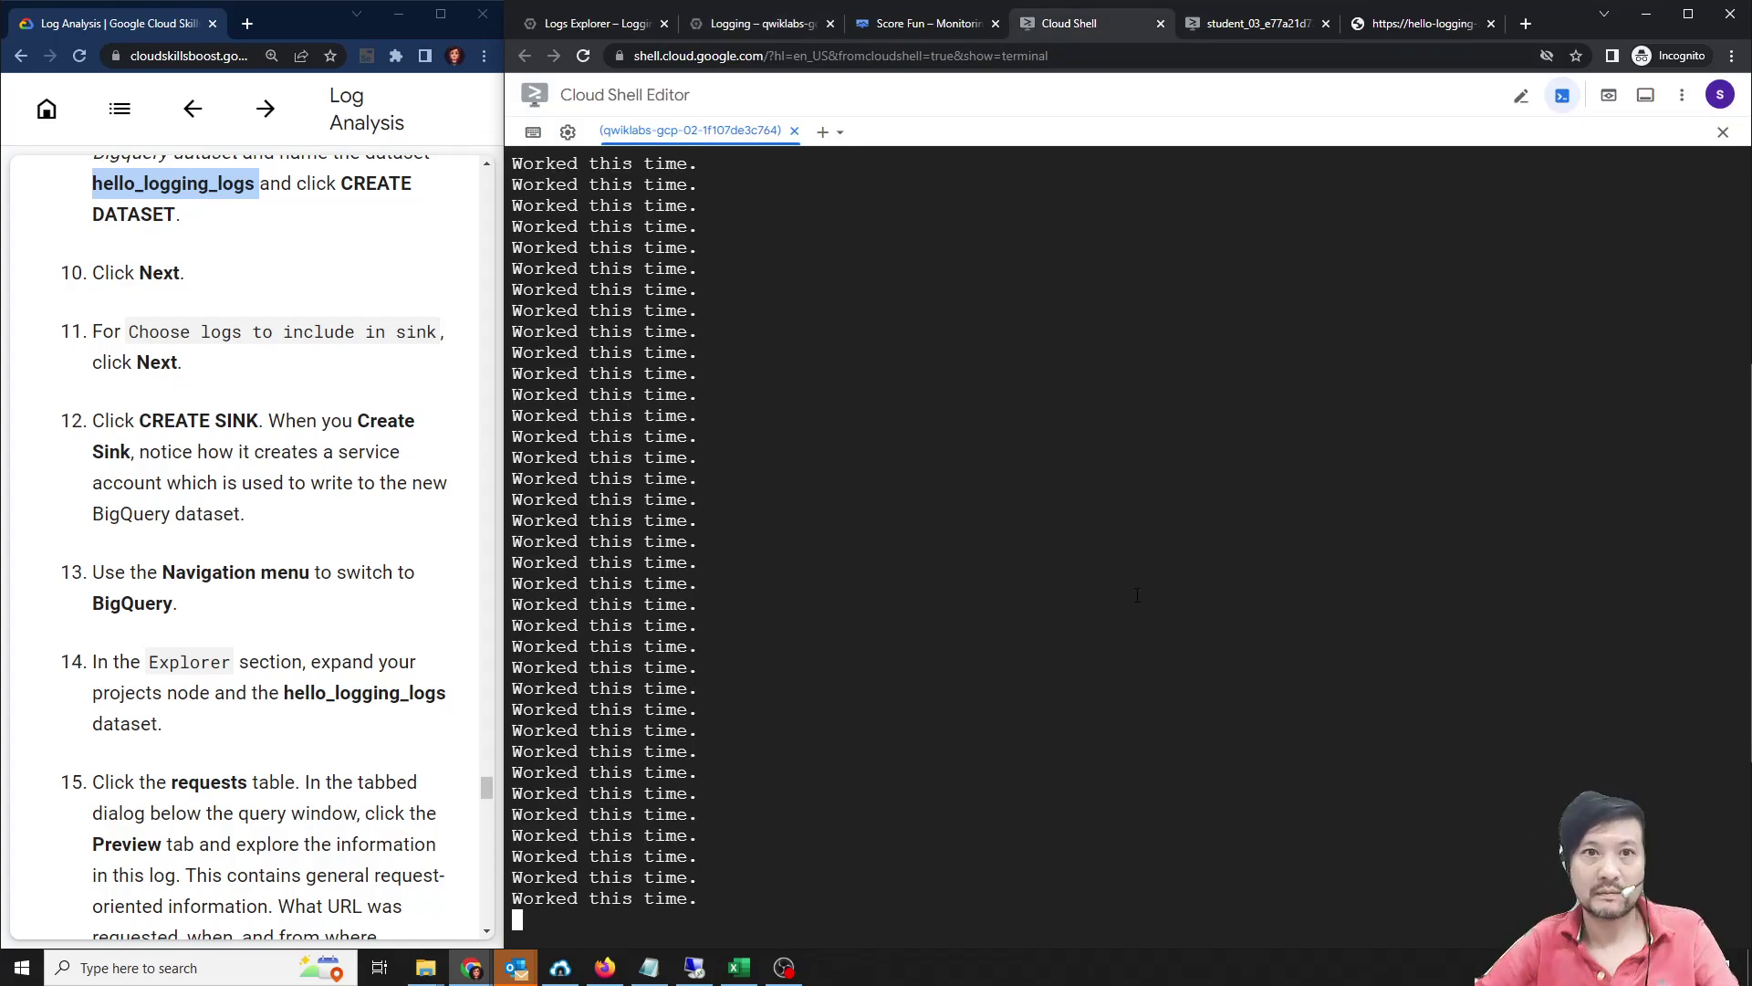
pyautogui.scroll(-3, 209, 521)
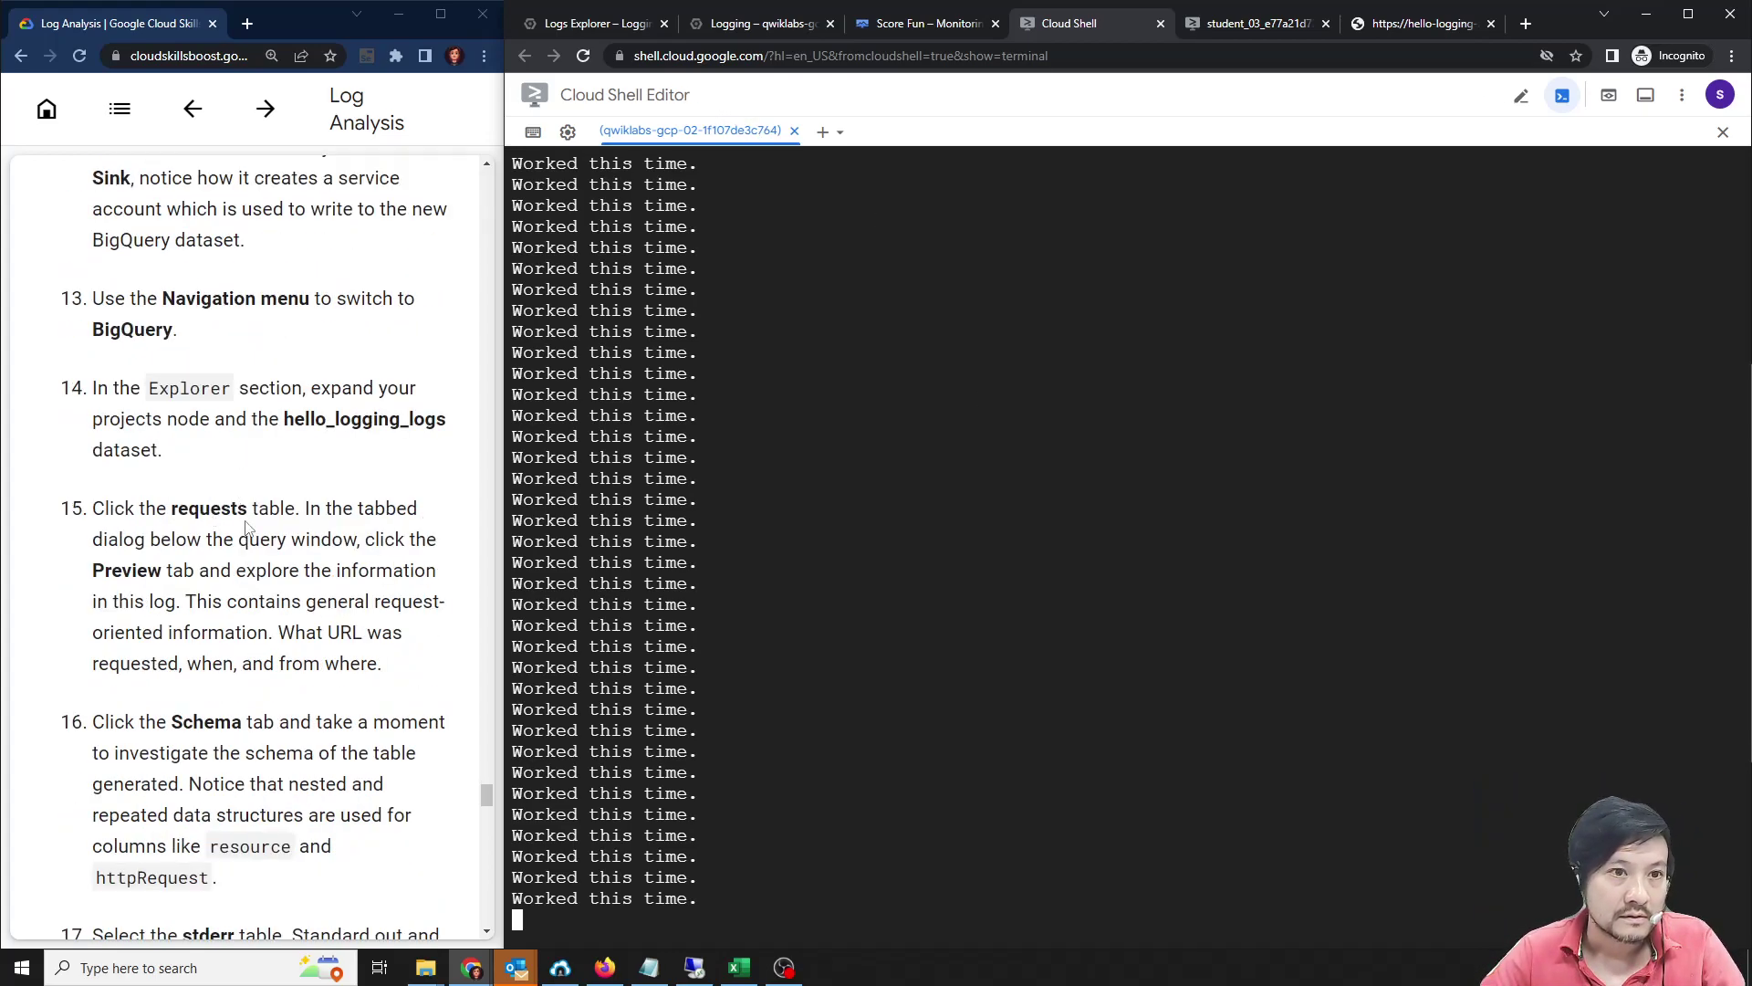
pyautogui.scroll(1, 242, 522)
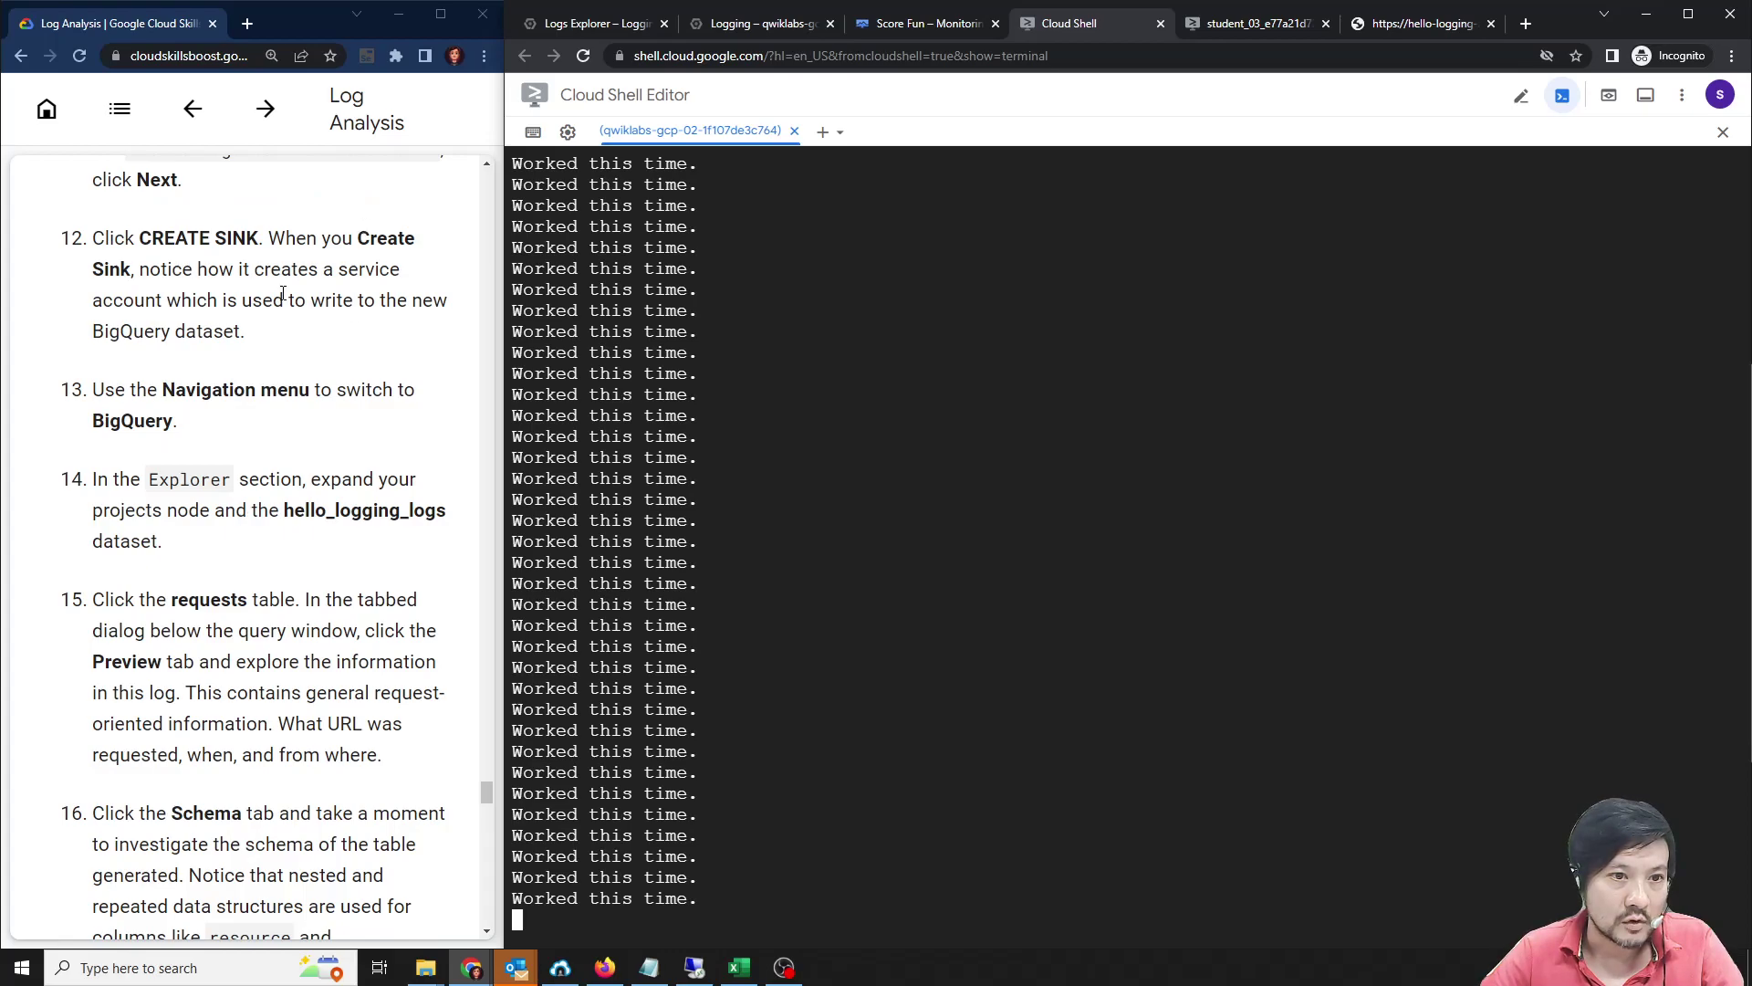
pyautogui.click(588, 23)
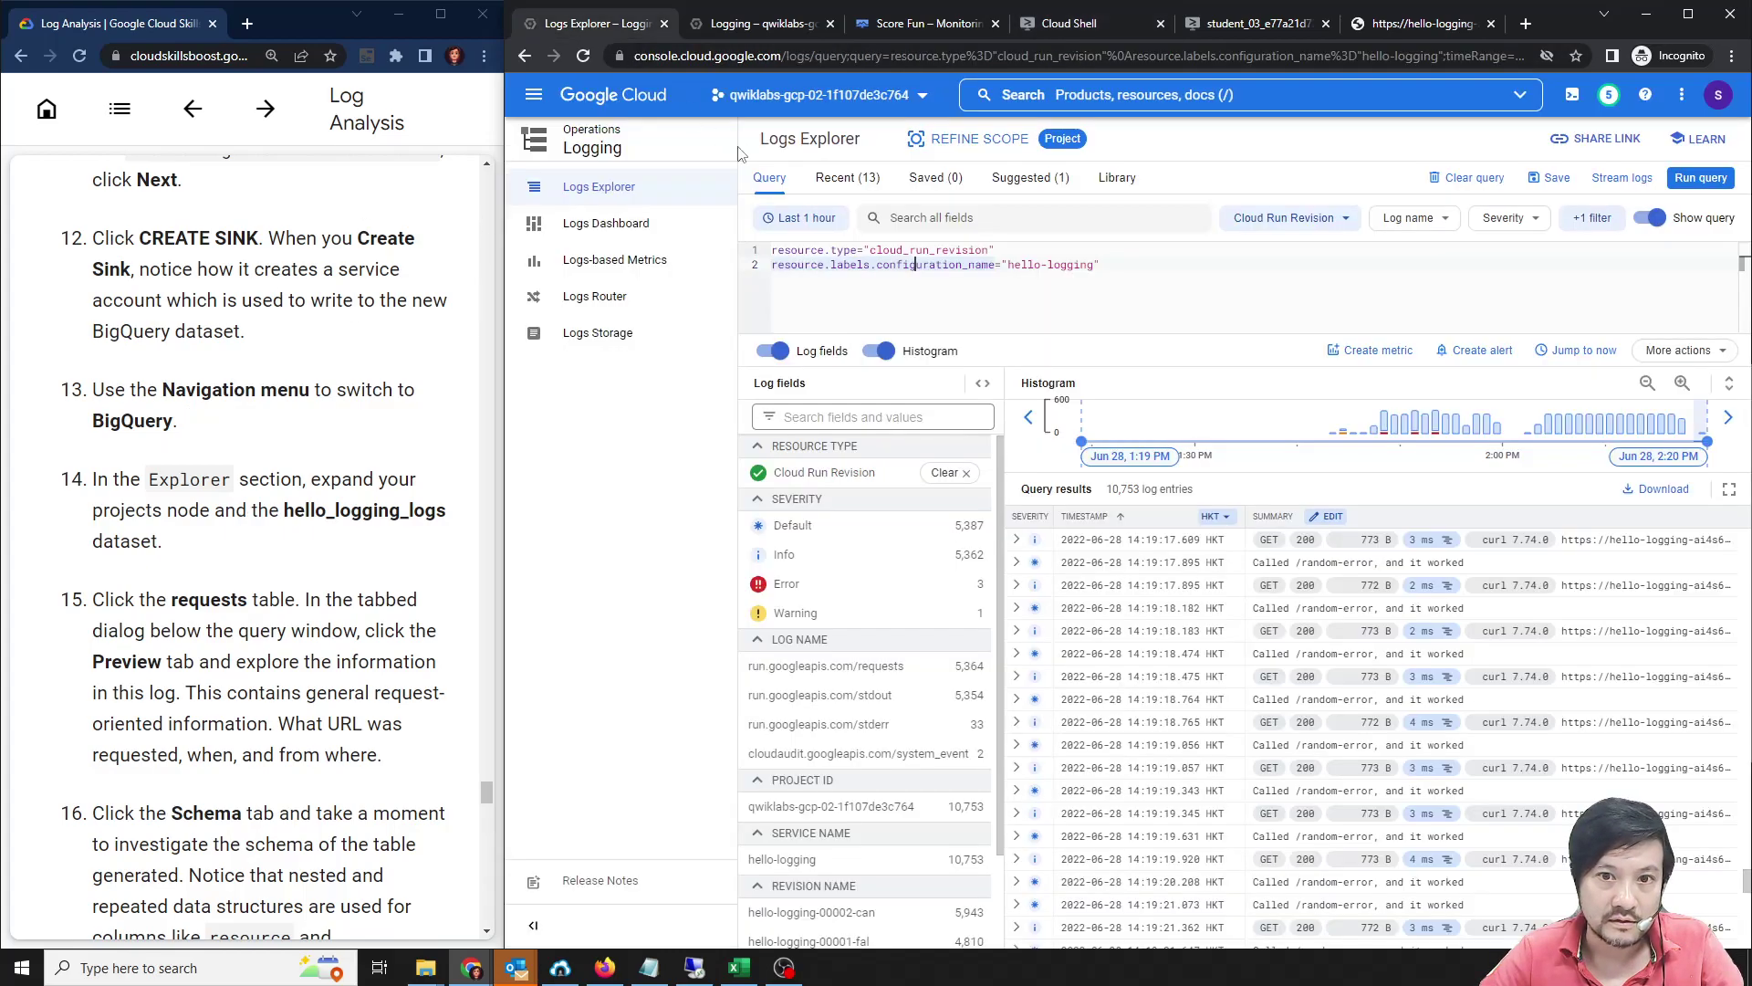
# Switch the console to the BigQuery SQL workspace and dismiss the welcome message.
pyautogui.click(543, 99)
pyautogui.moveTo(599, 573)
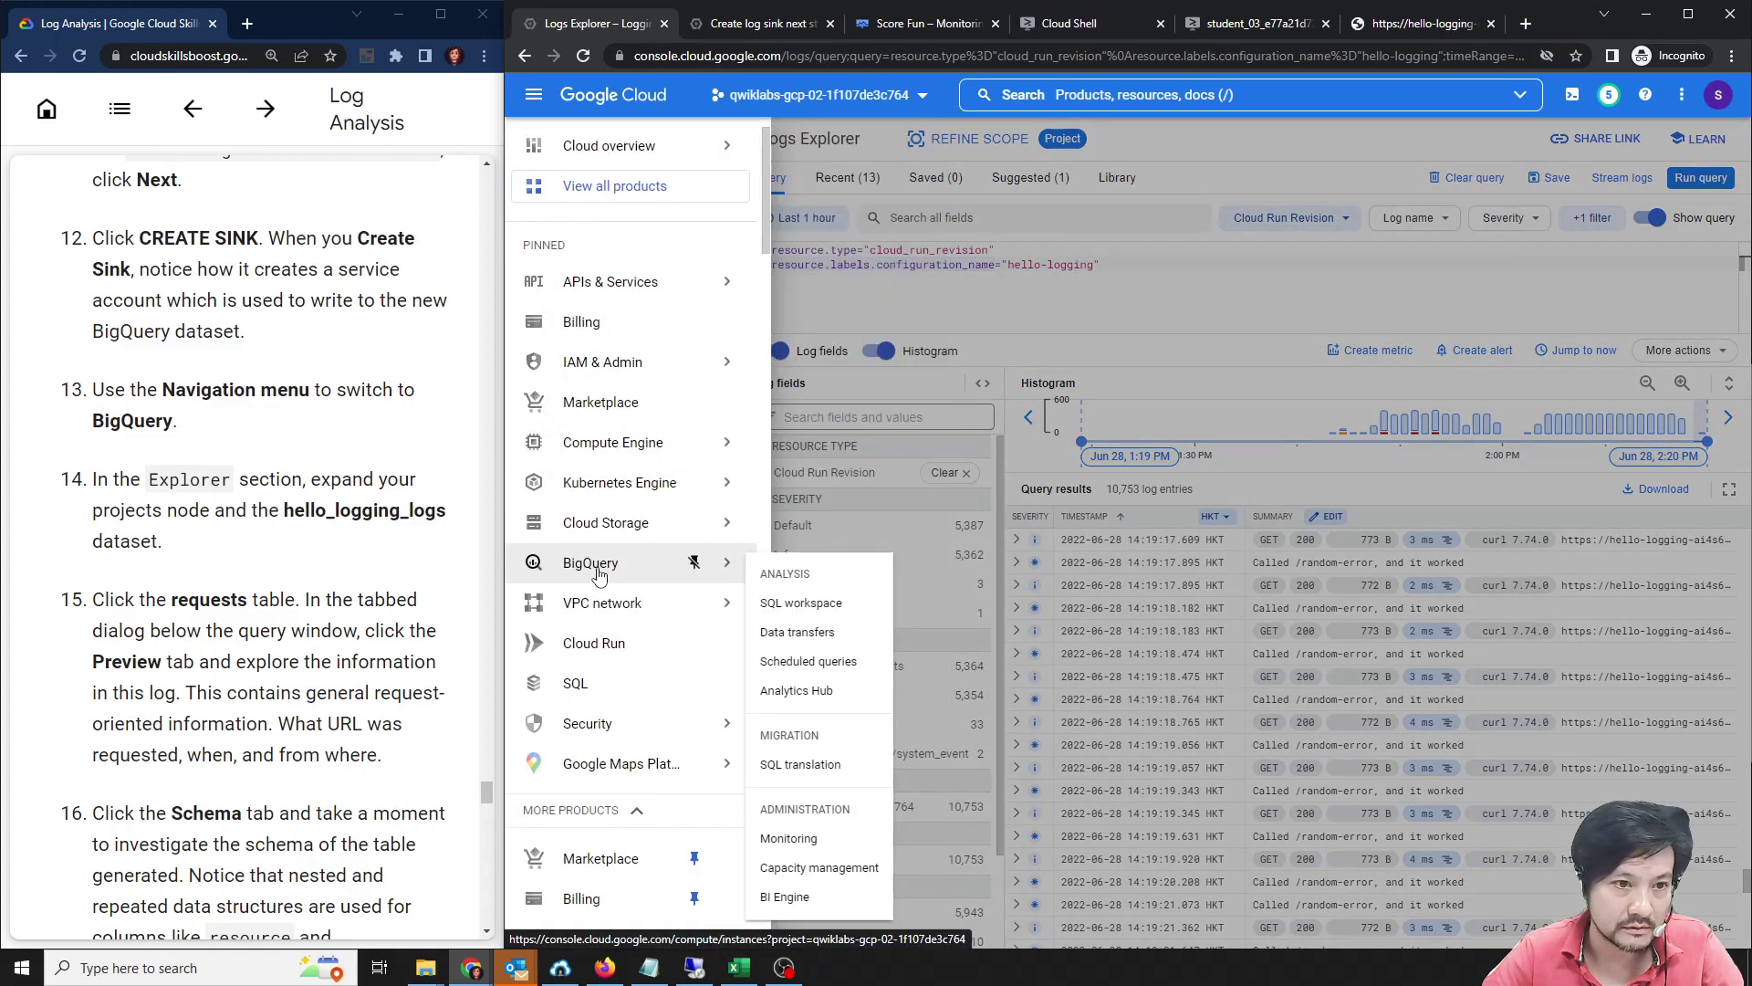
pyautogui.click(647, 571)
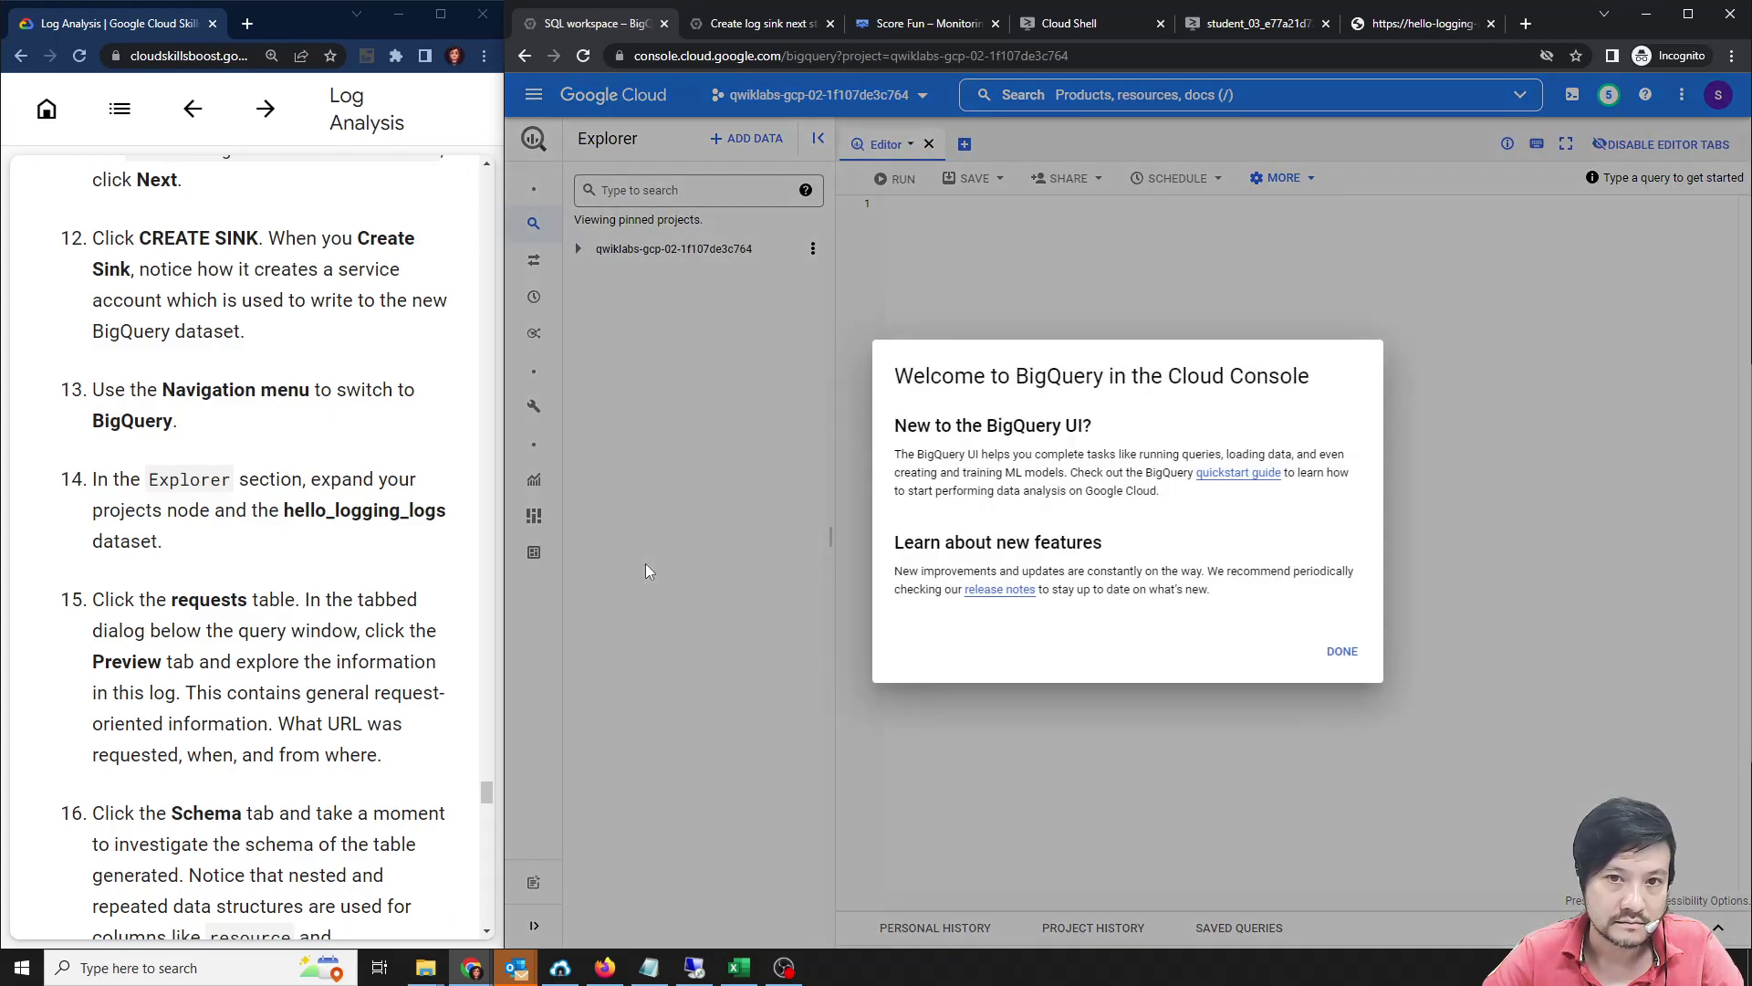
pyautogui.click(1342, 651)
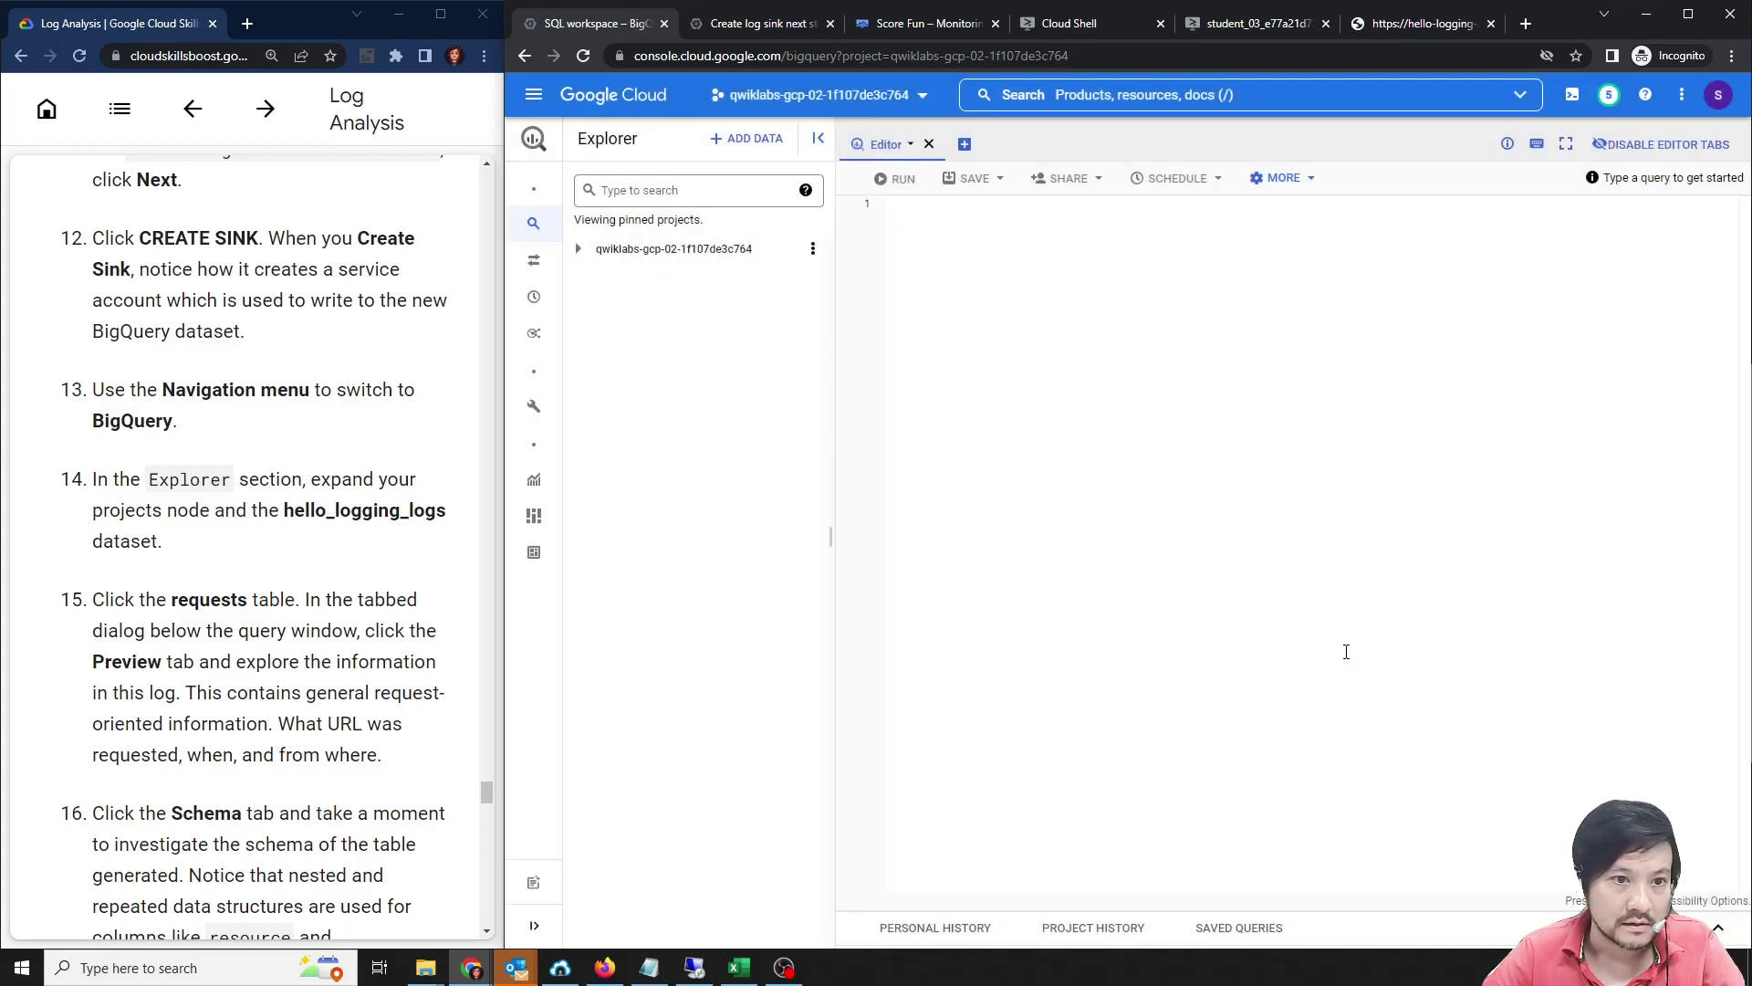
pyautogui.moveTo(537, 260)
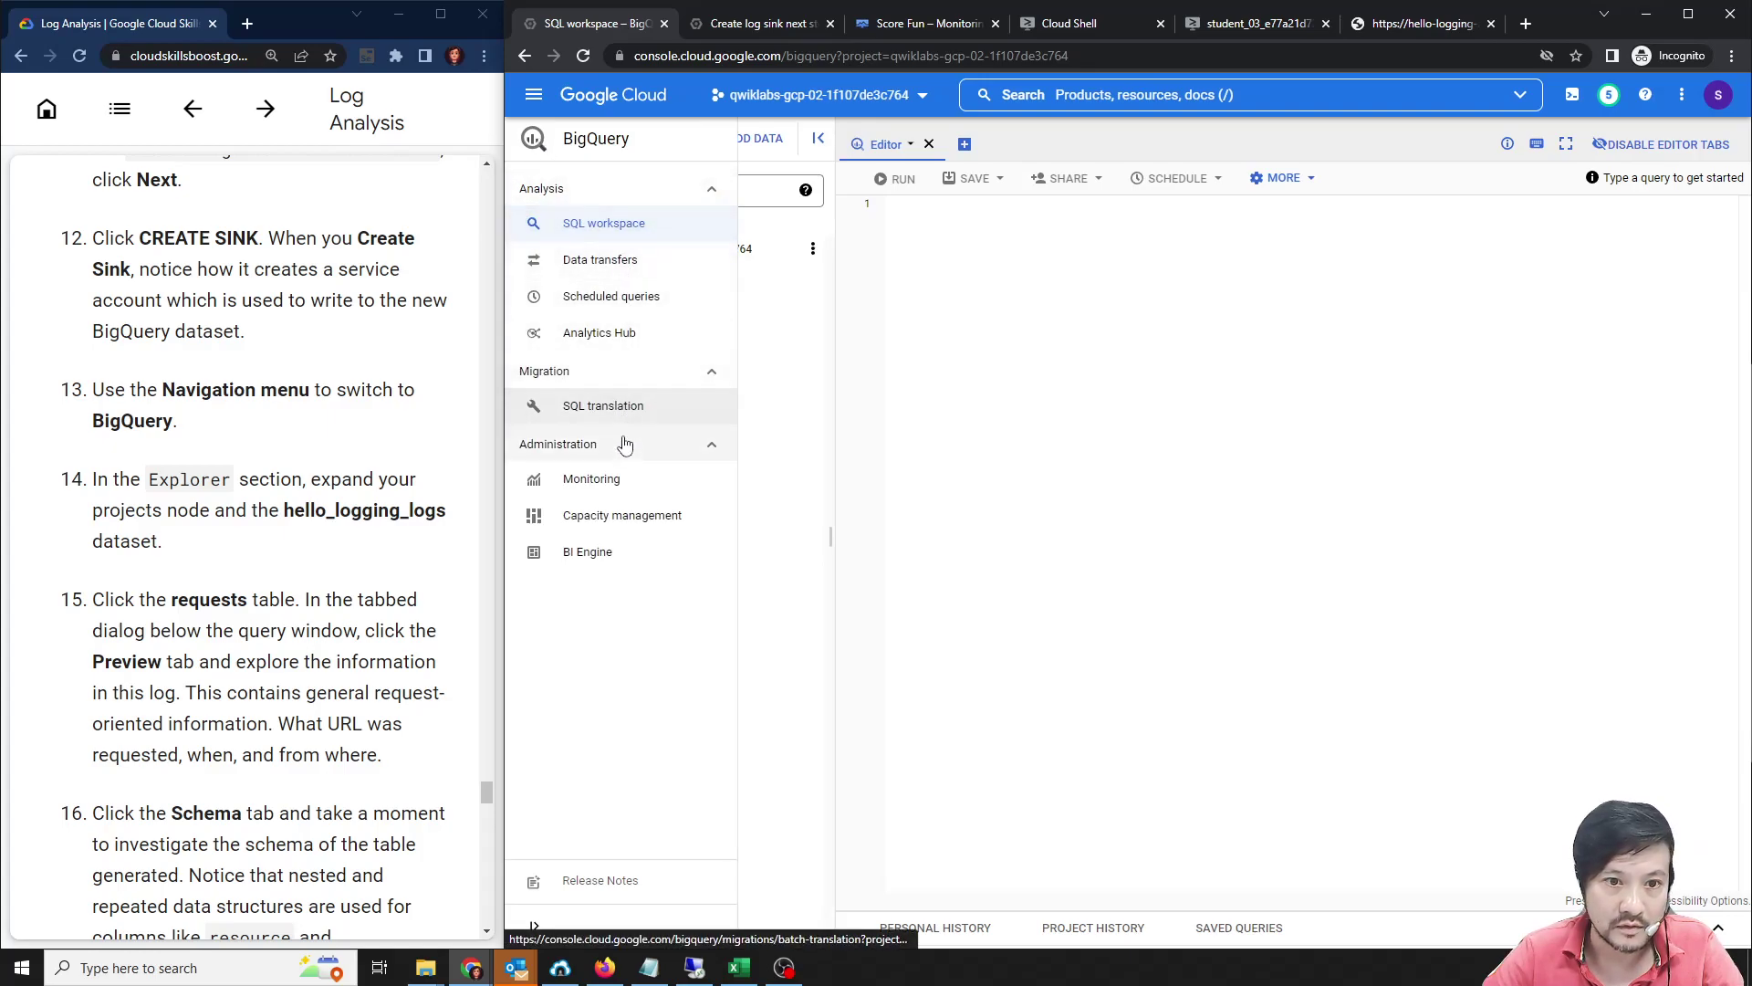
pyautogui.click(1240, 478)
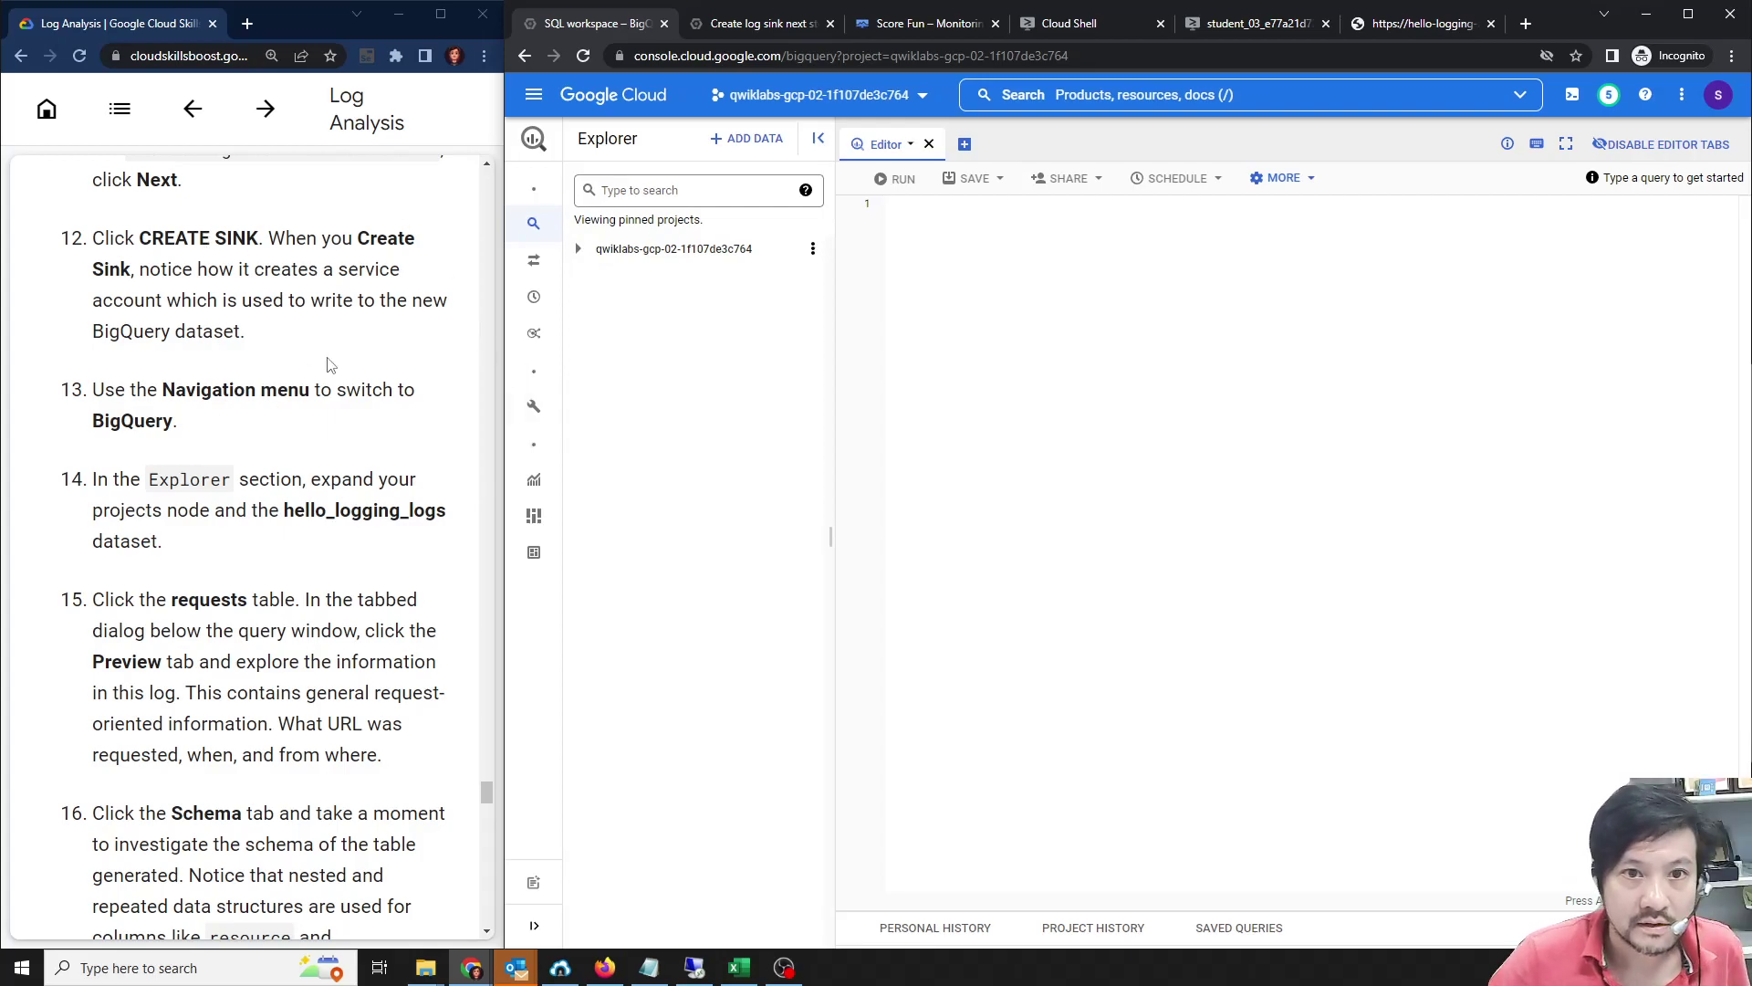
# Expand the project node in the Explorer and open the hello_logging_logs dataset's details.
pyautogui.click(580, 250)
pyautogui.click(596, 276)
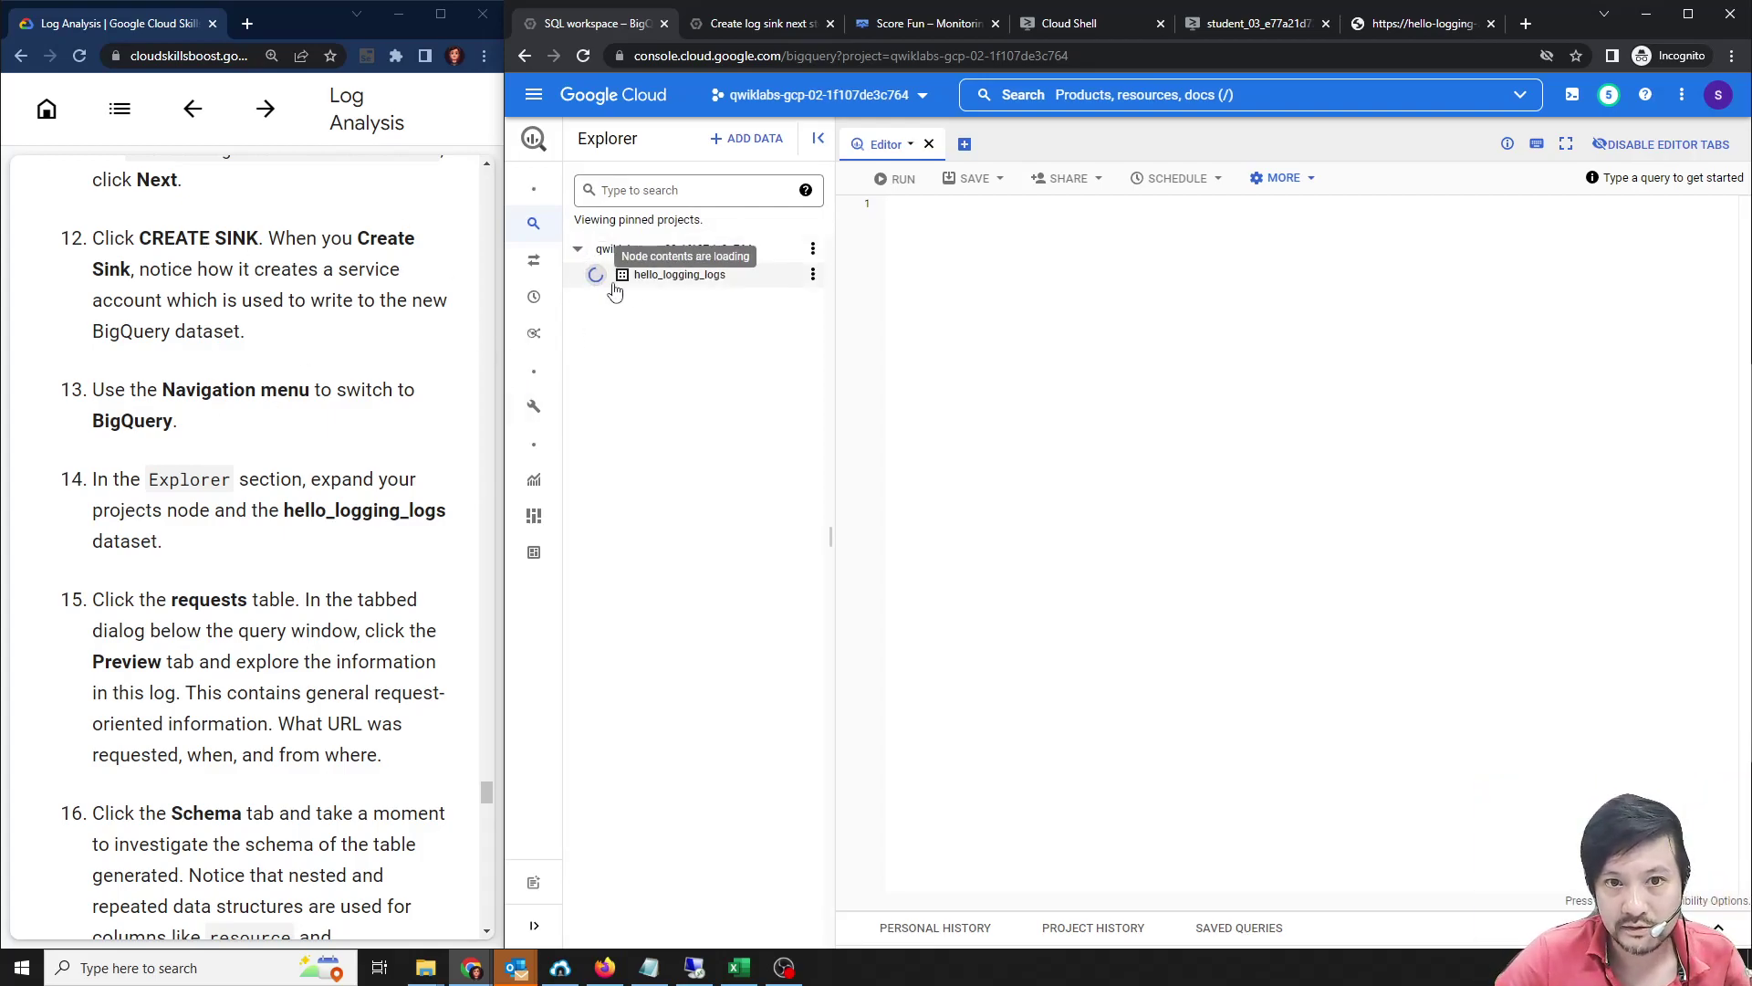
pyautogui.click(701, 277)
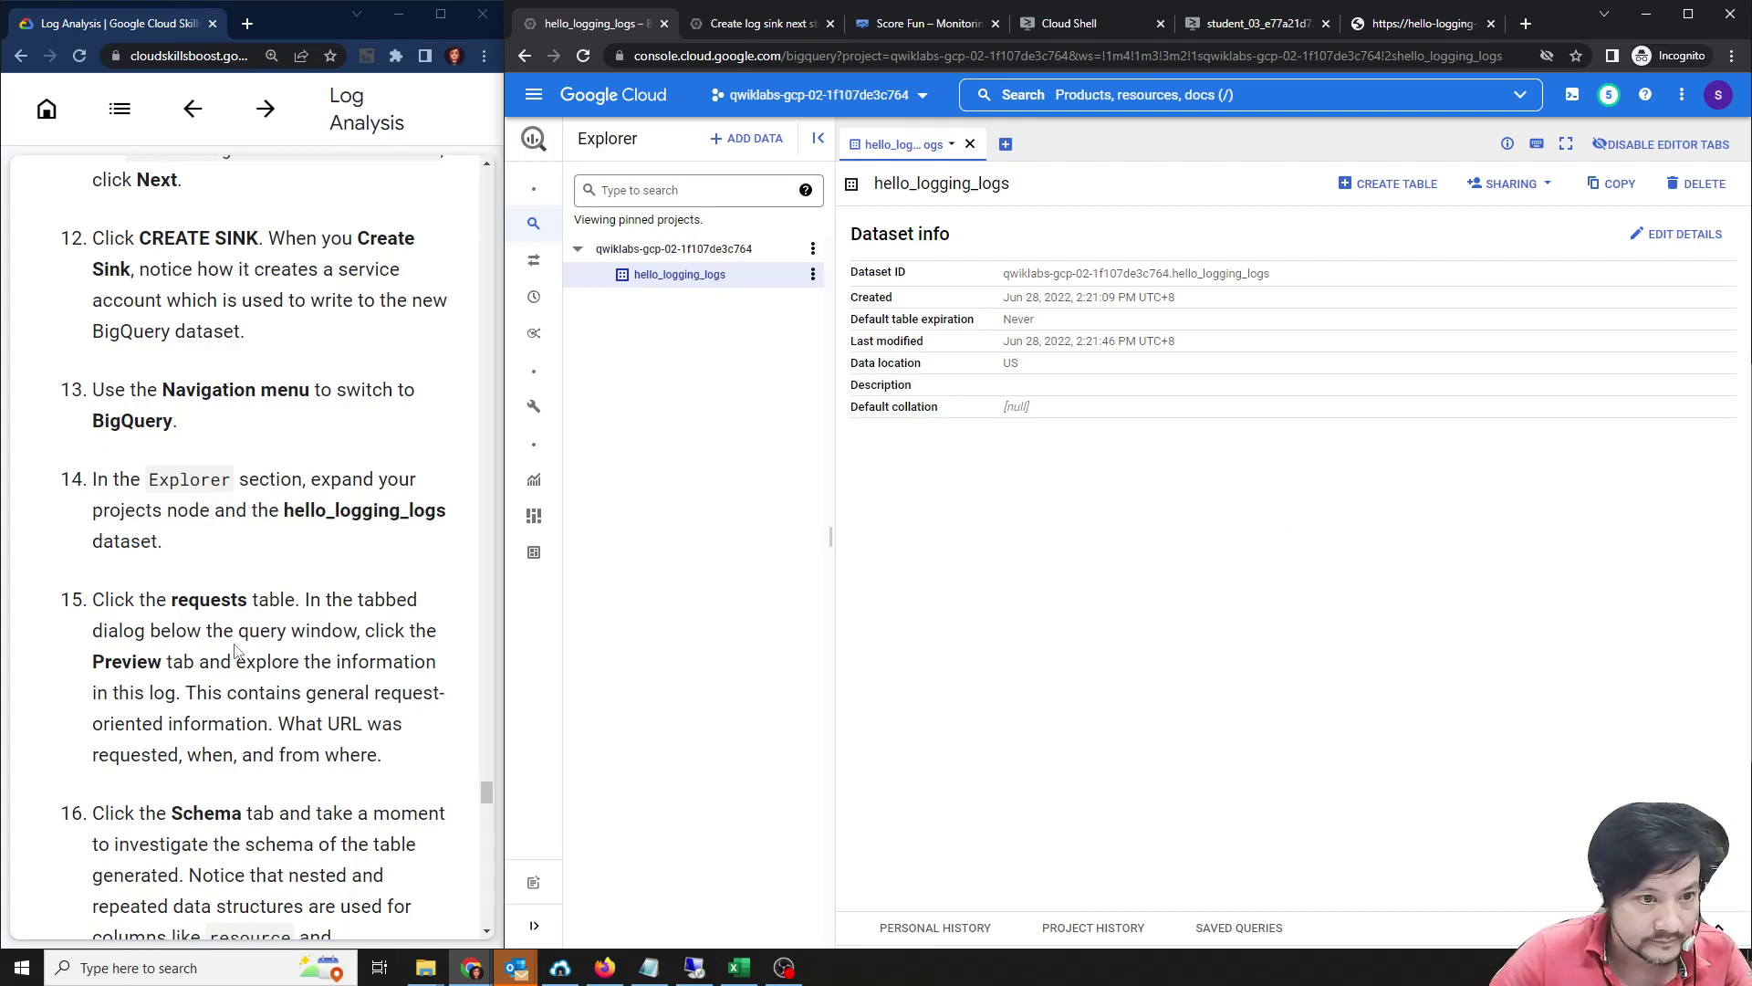
# Examine the available actions for the hello_logging_logs dataset and reread lab steps 12 to 16 for how to reach the requests table.
pyautogui.scroll(-1, 235, 651)
pyautogui.click(812, 275)
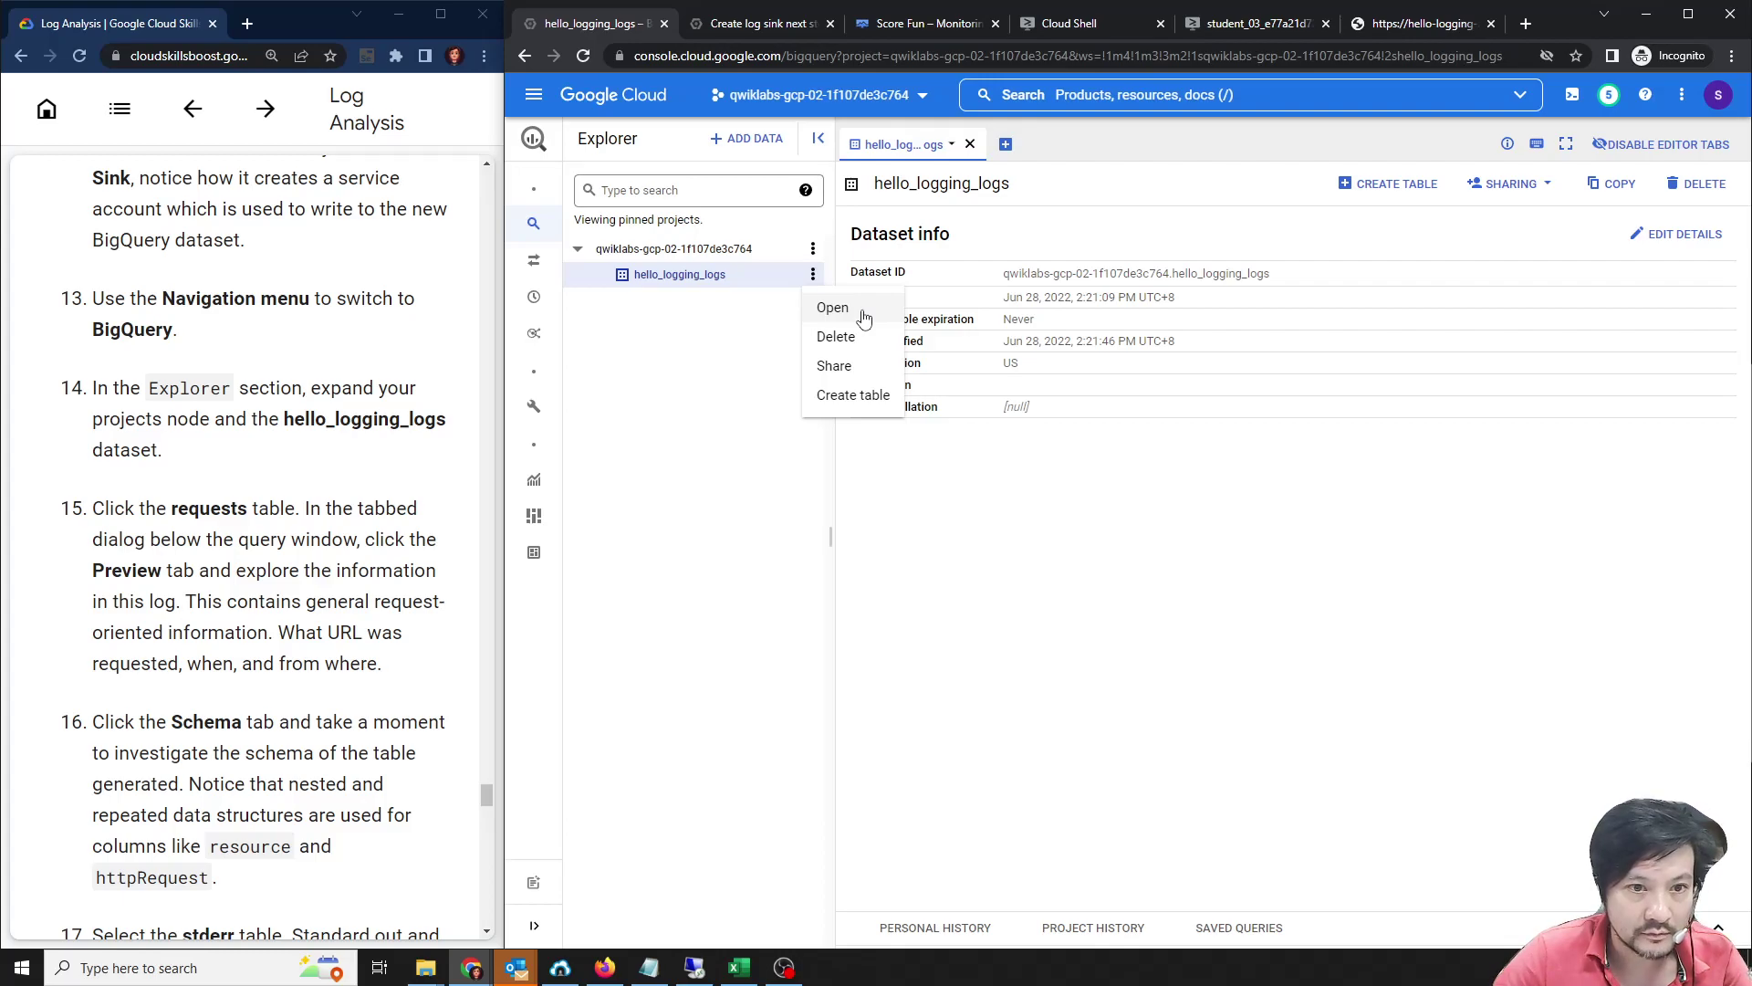
pyautogui.click(628, 417)
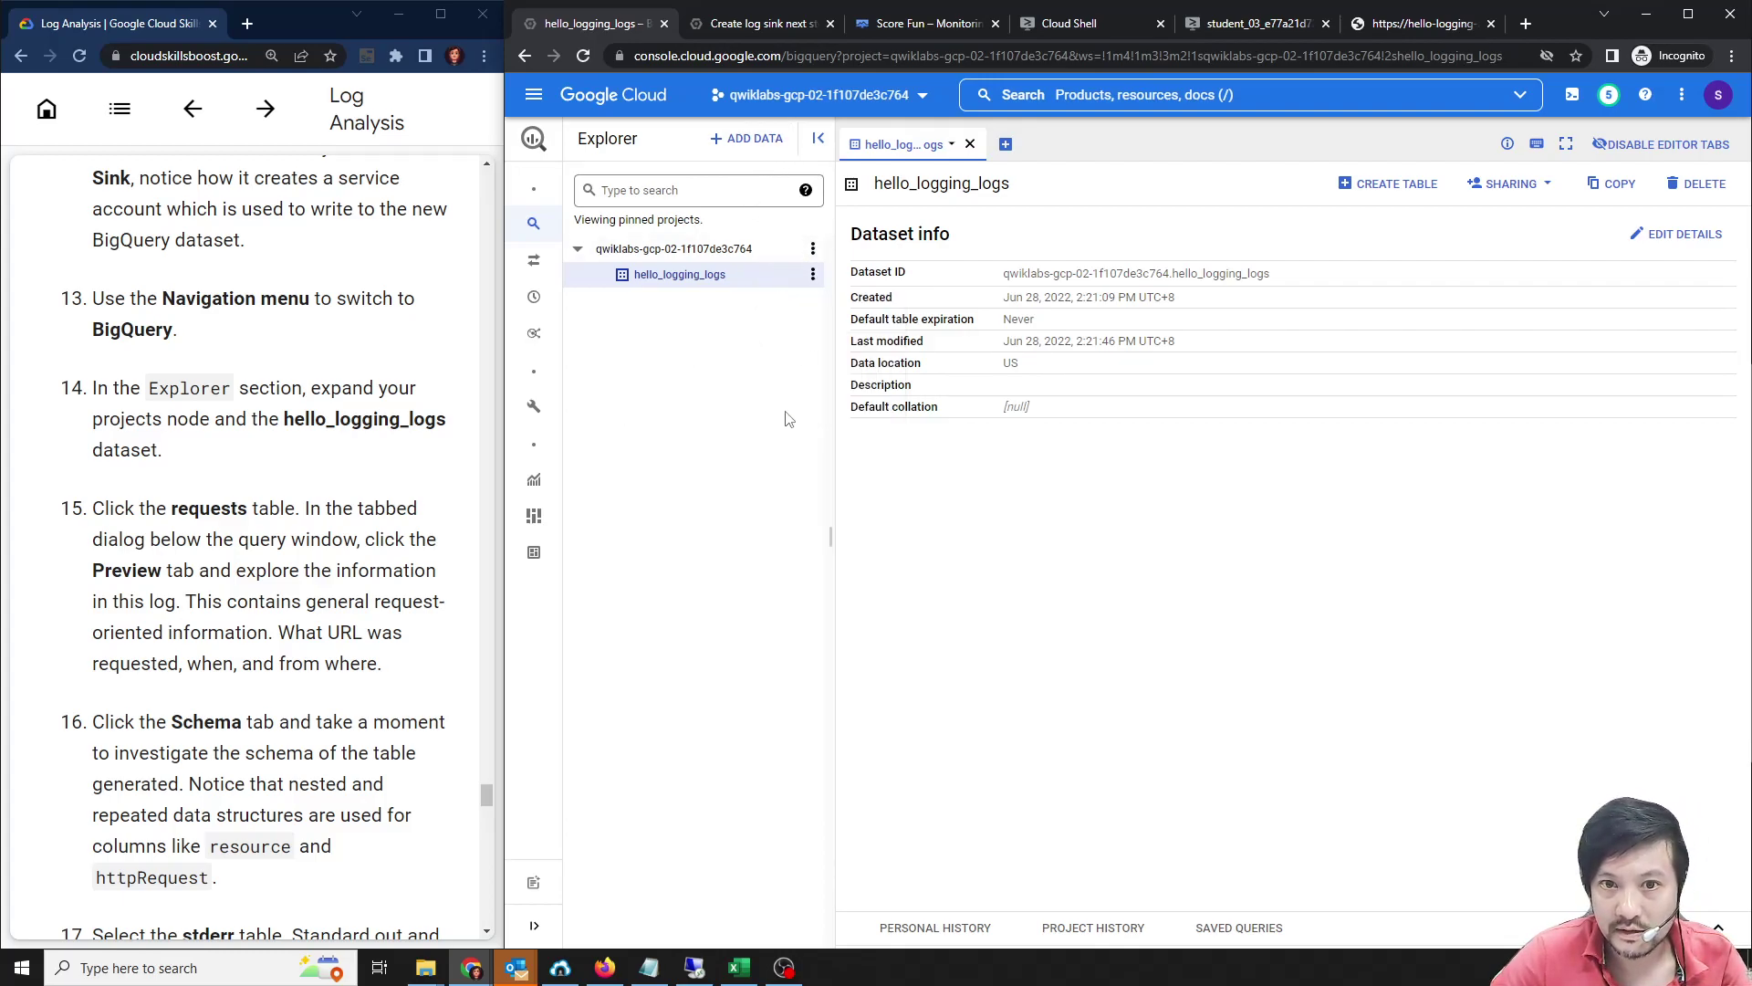
pyautogui.click(813, 274)
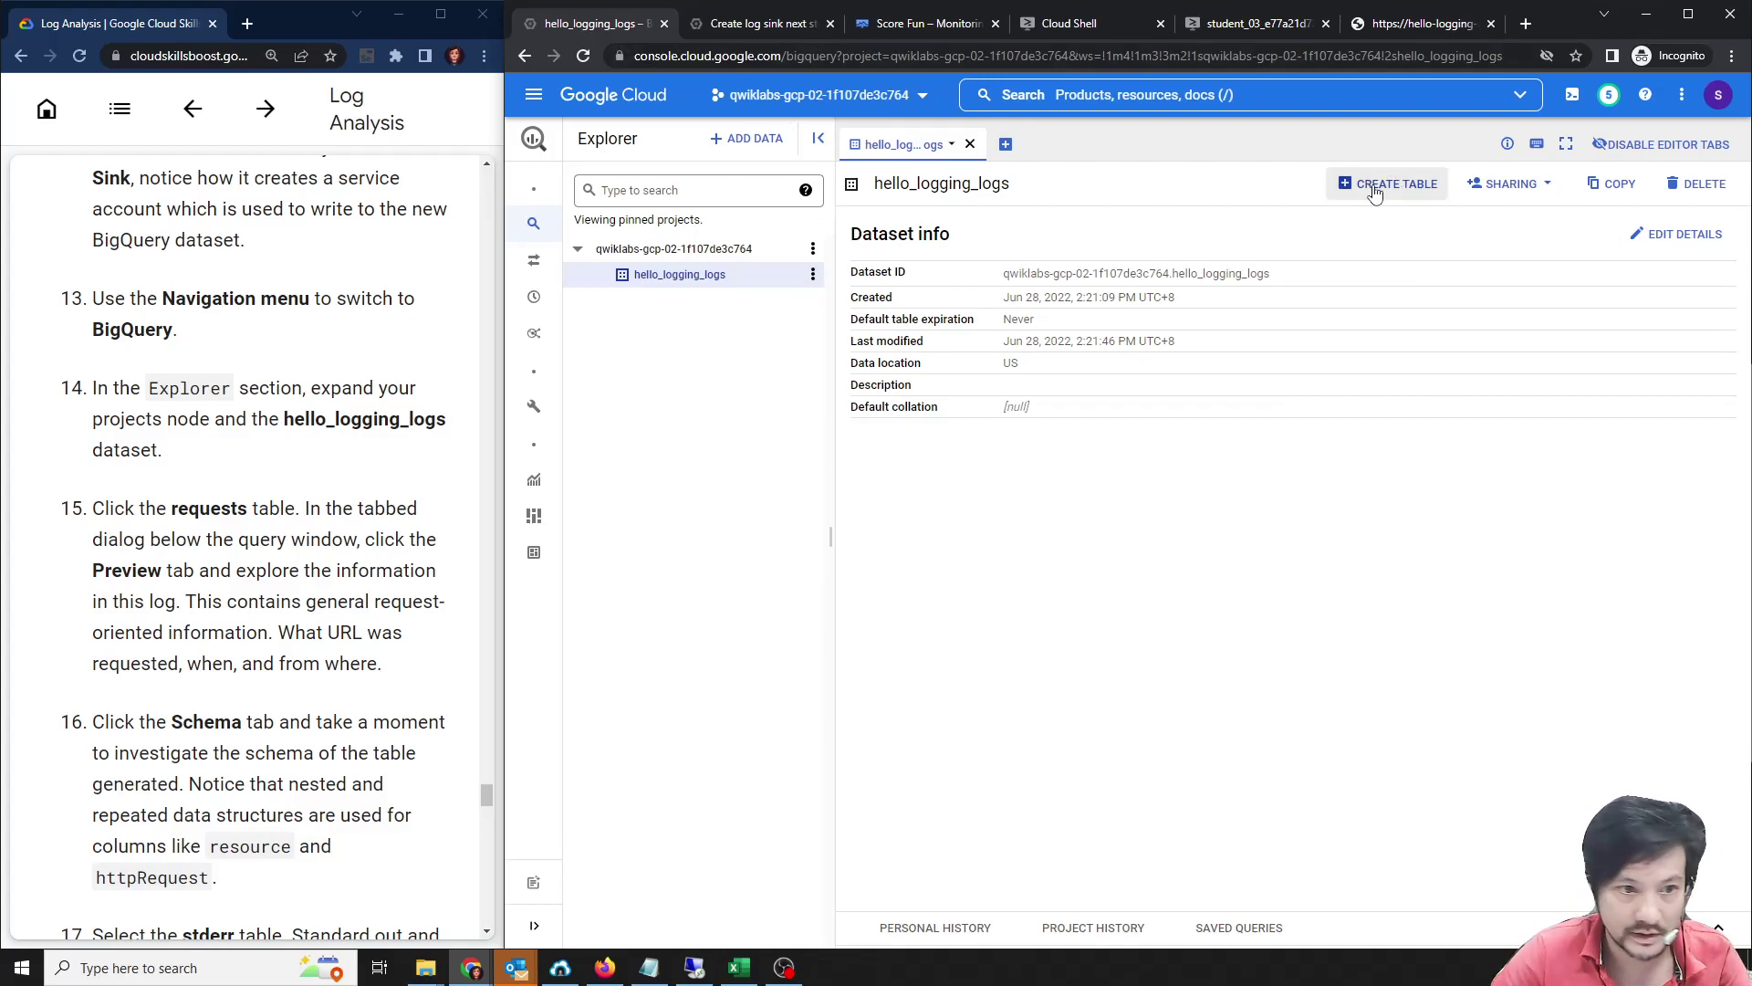
pyautogui.scroll(3, 235, 517)
pyautogui.scroll(-1, 235, 517)
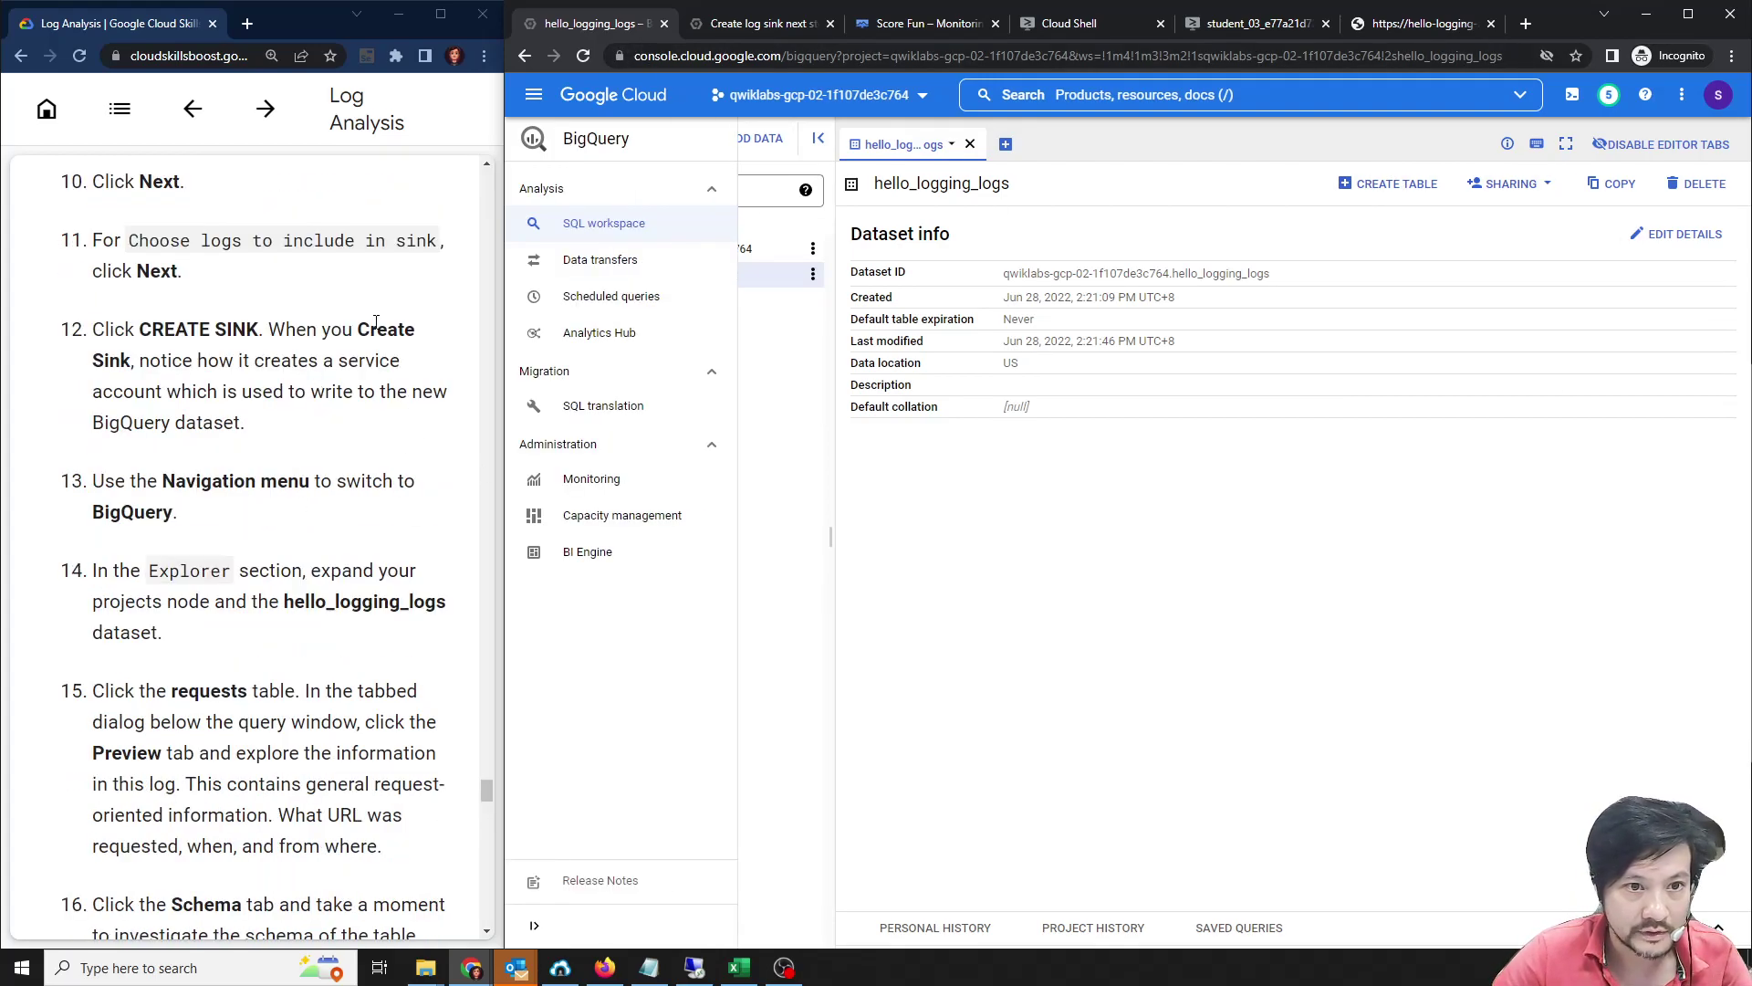
pyautogui.scroll(-1, 262, 595)
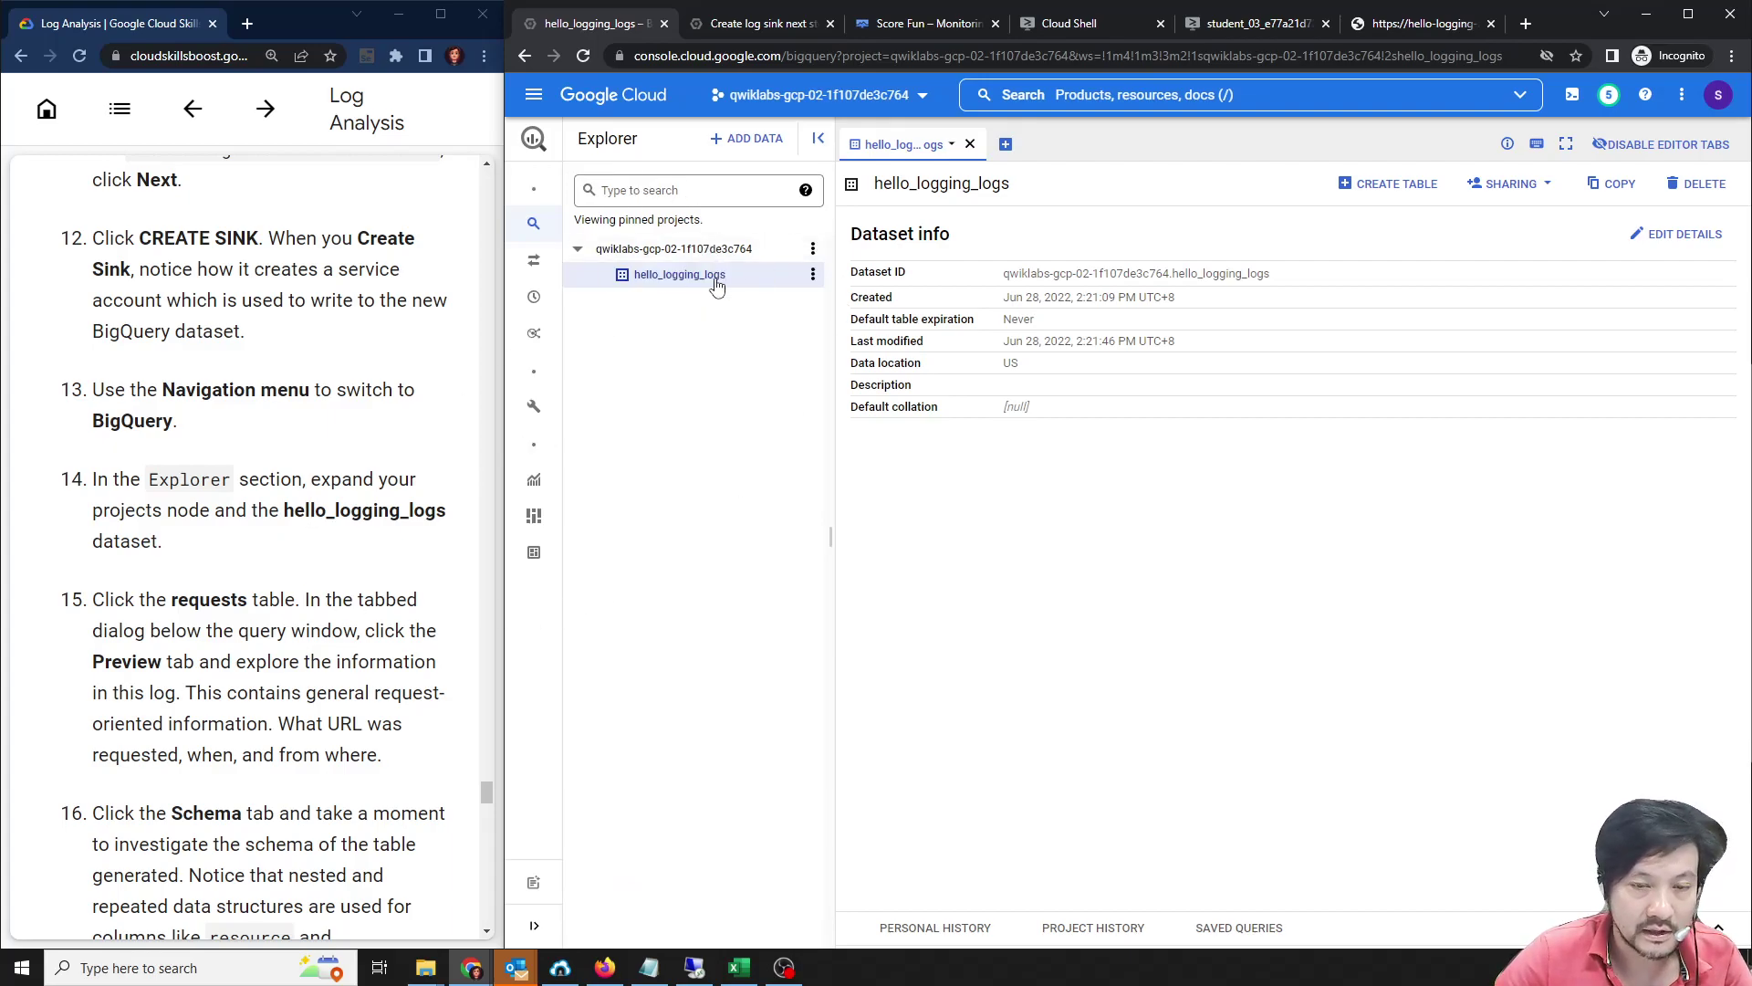
pyautogui.scroll(-1, 222, 526)
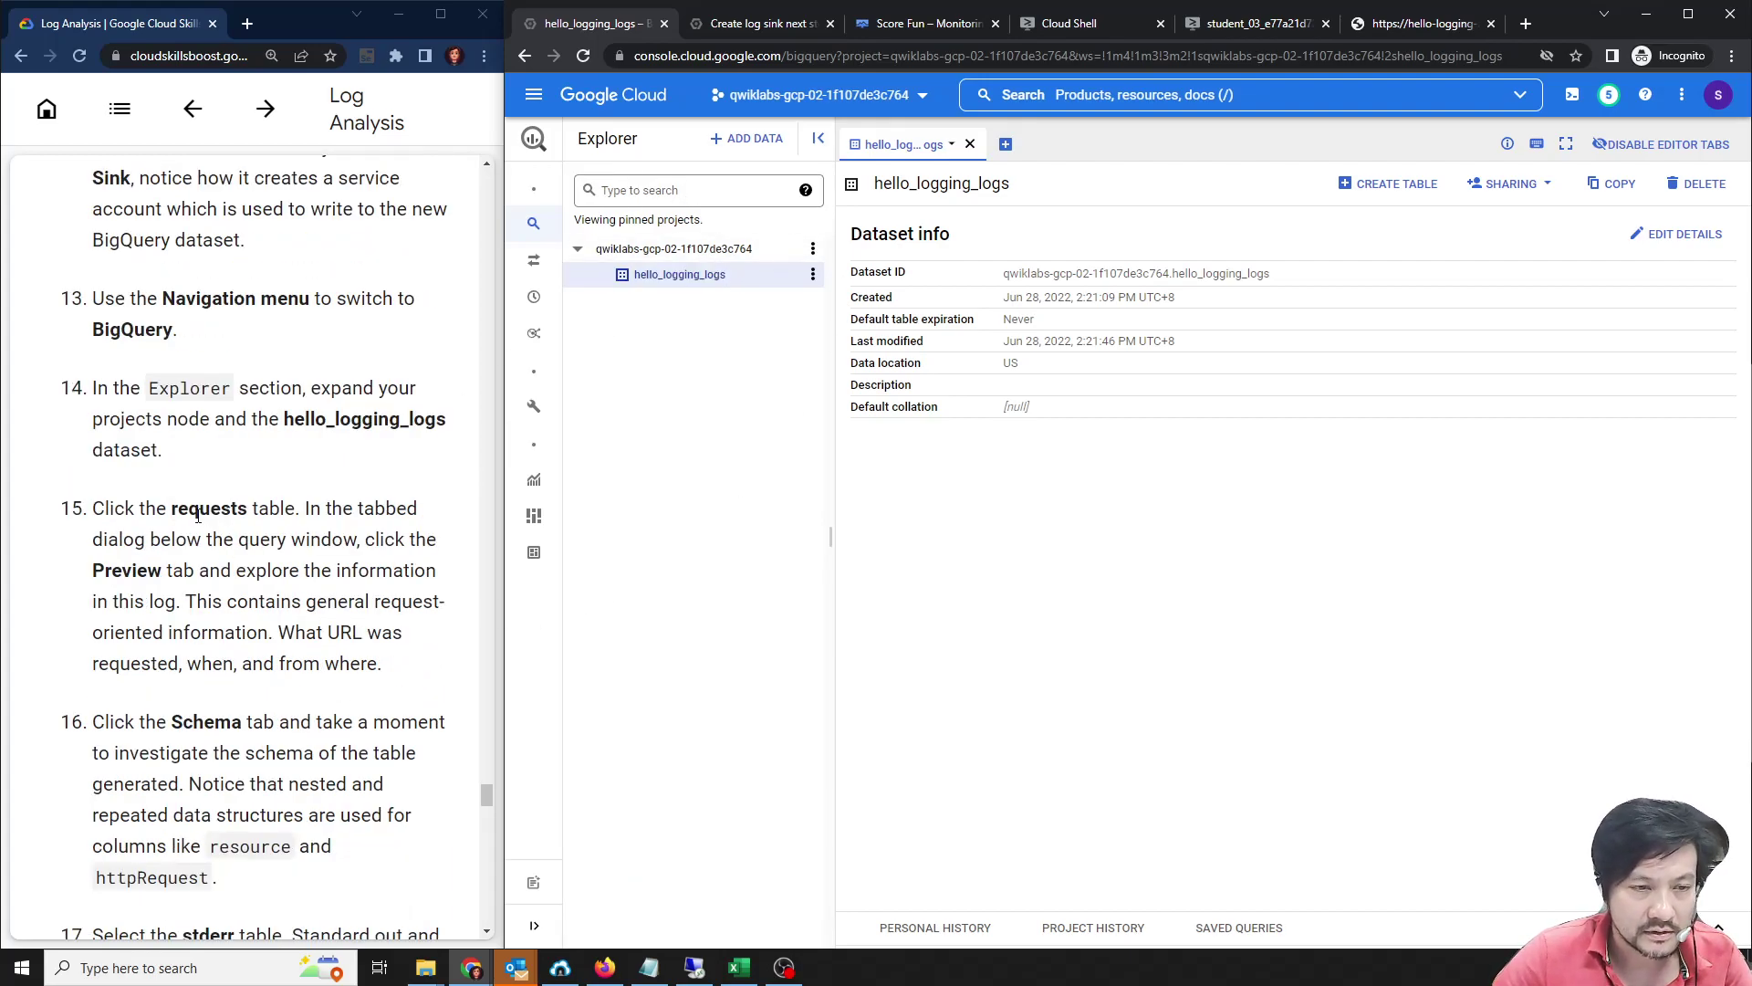
pyautogui.click(814, 274)
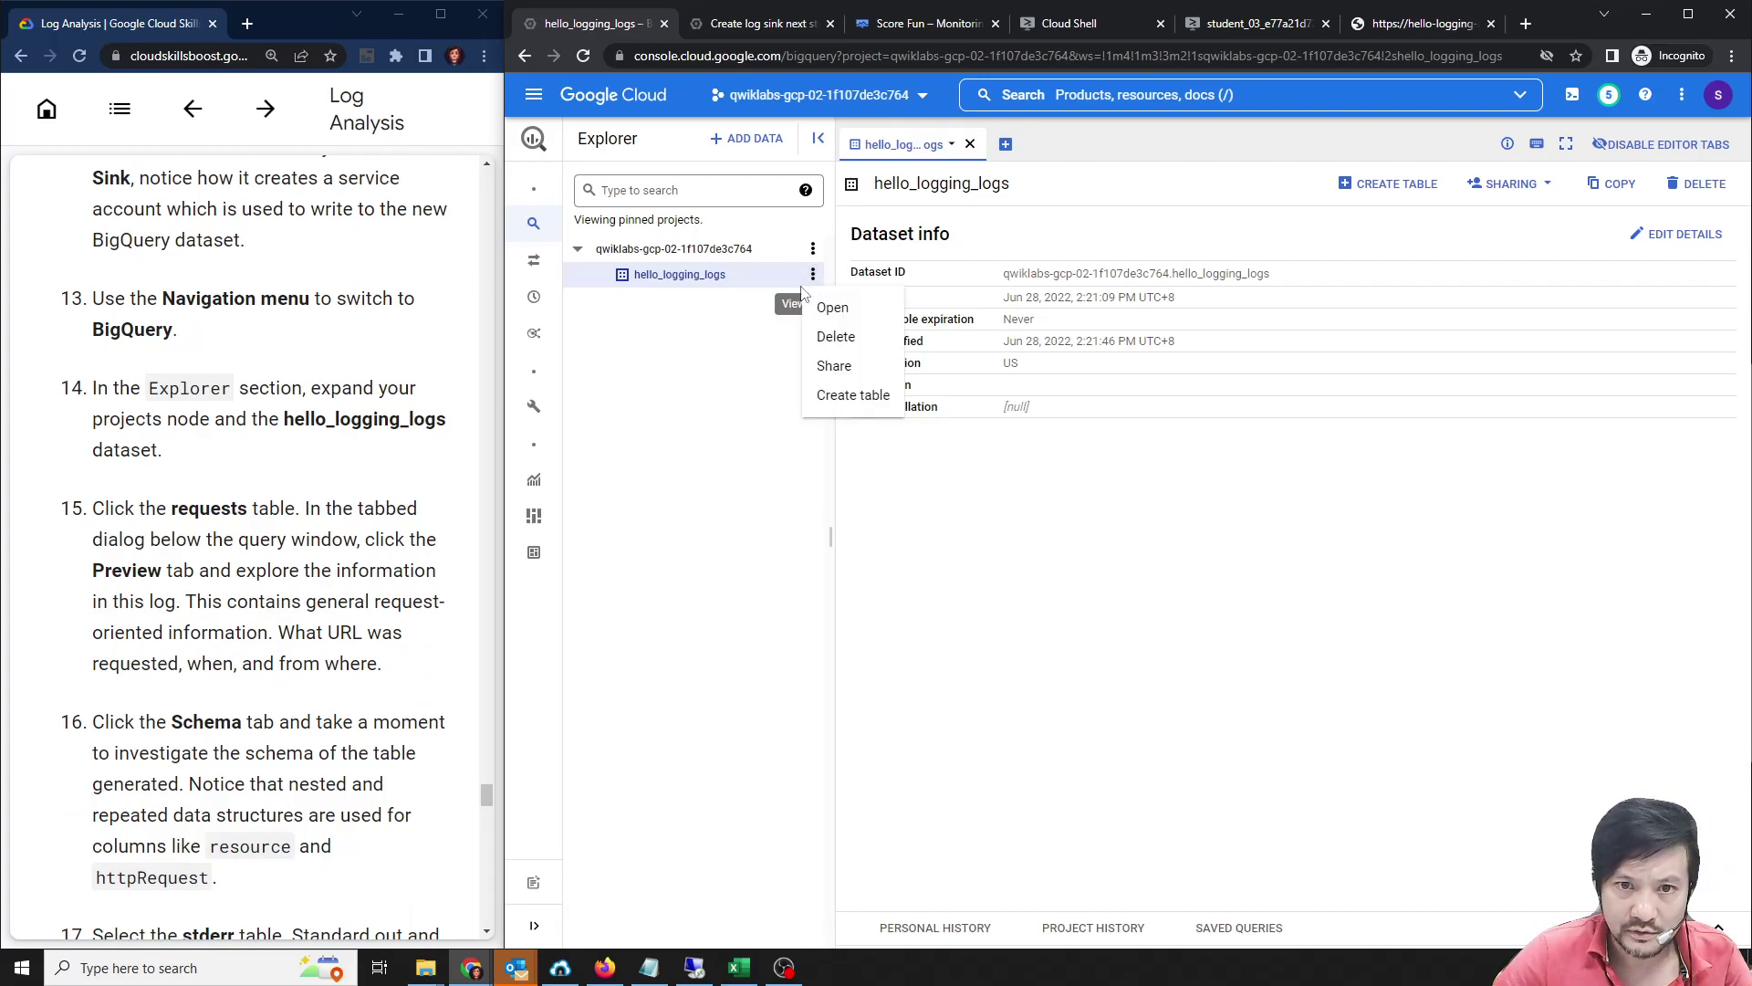
pyautogui.click(645, 379)
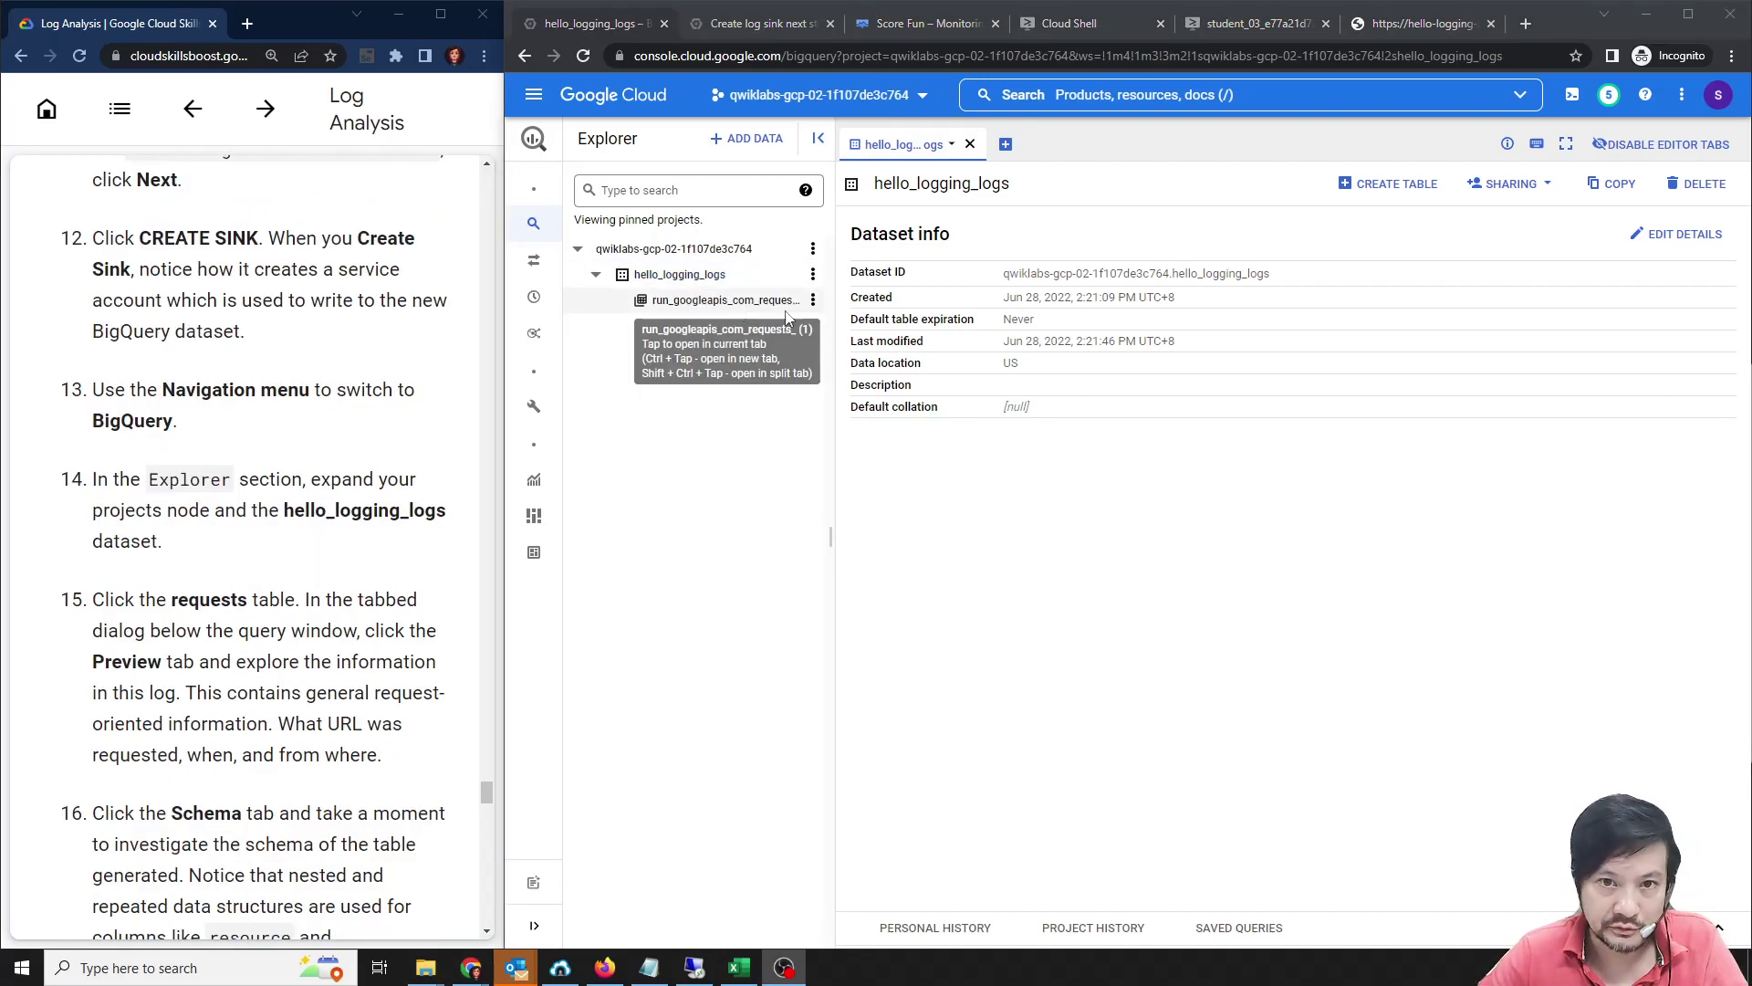
# Collapse the hello_logging_logs dataset and reload the BigQuery page to refresh its table list.
pyautogui.click(596, 274)
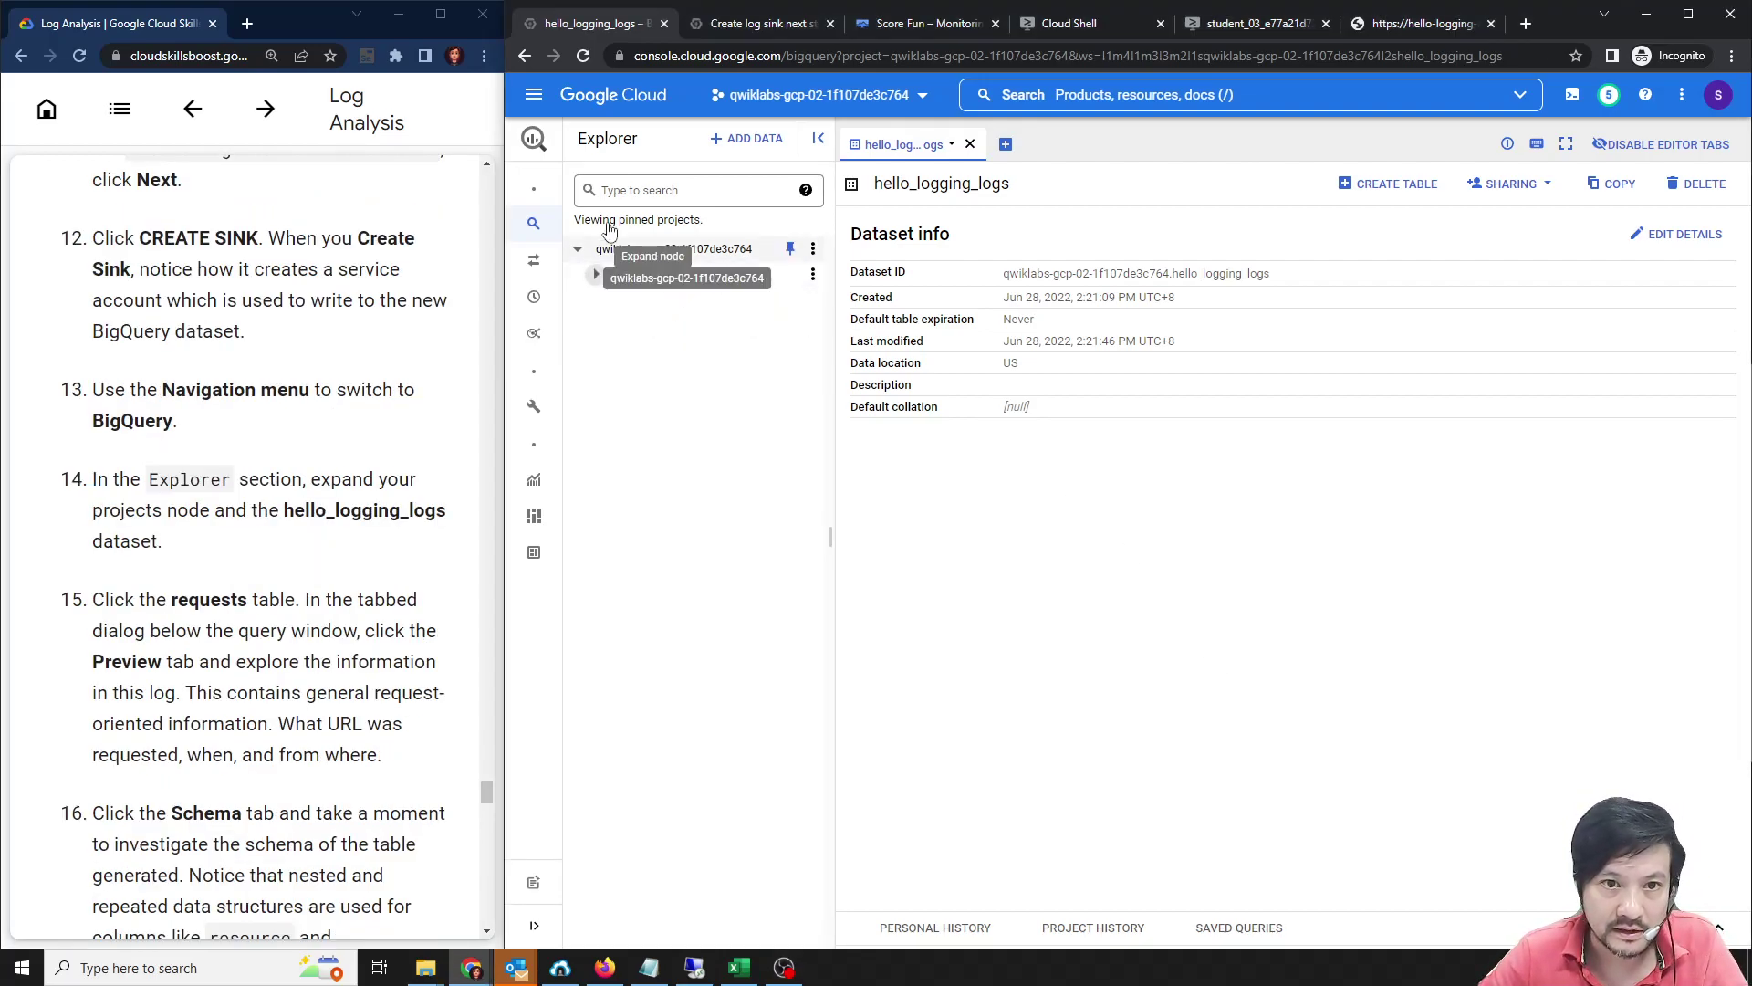
pyautogui.click(584, 58)
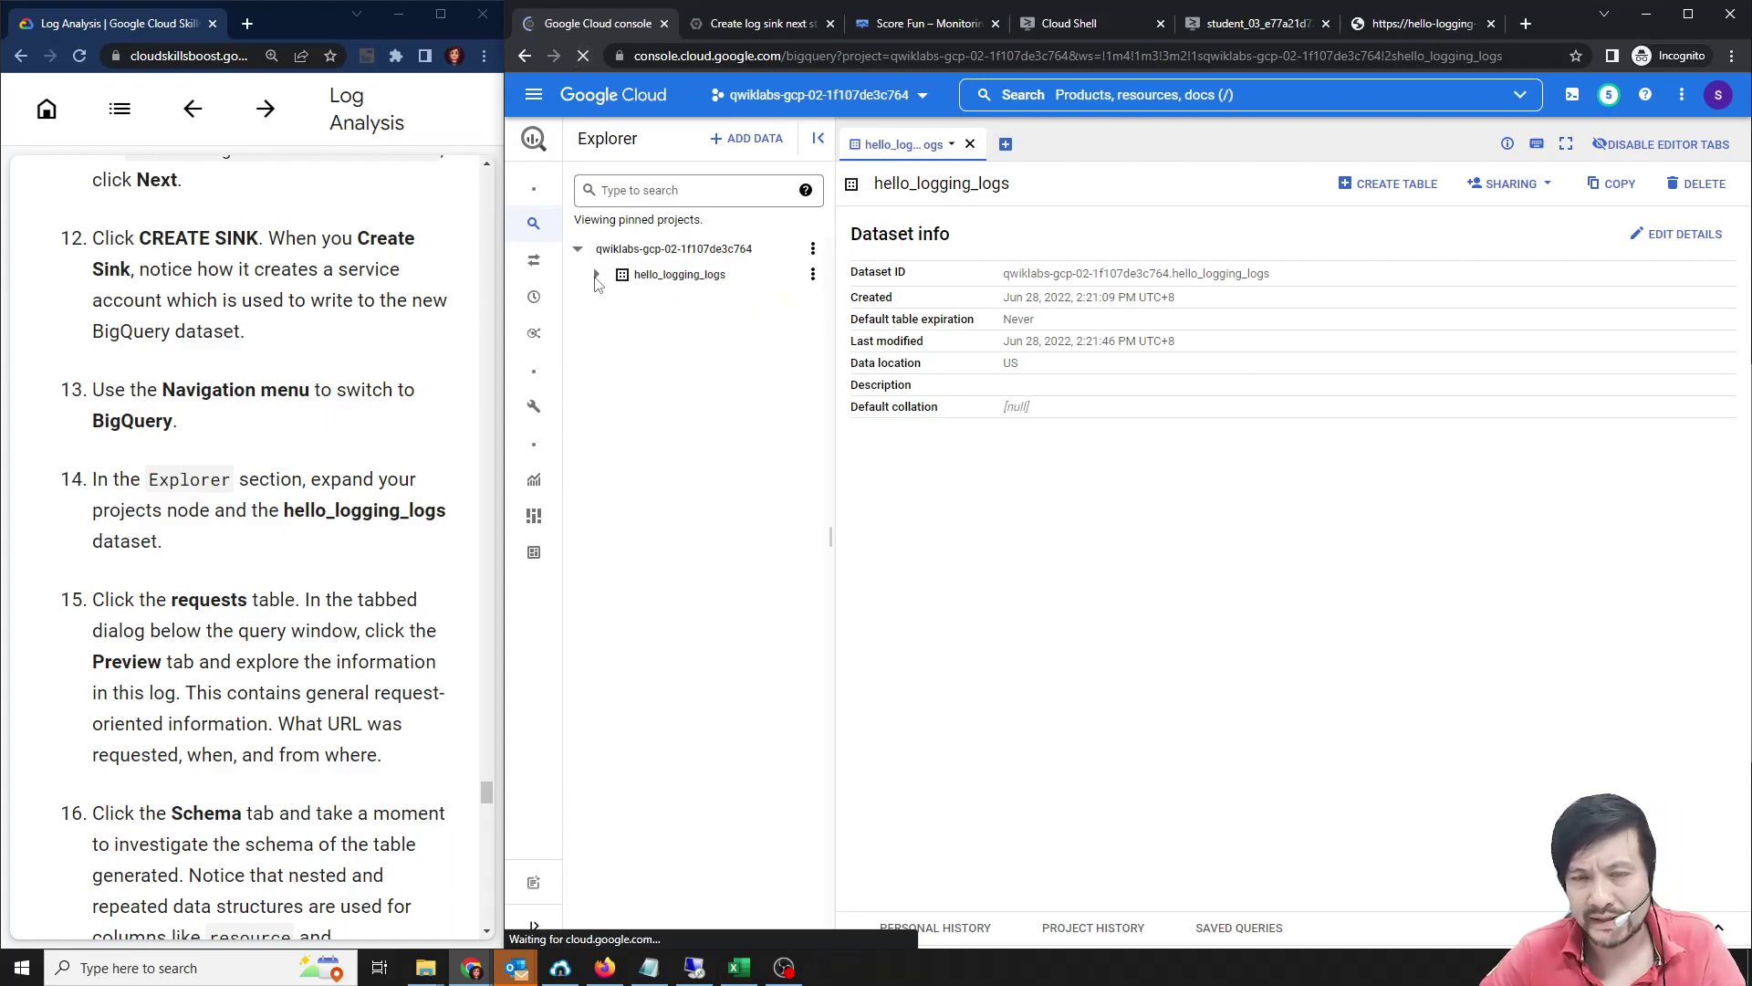